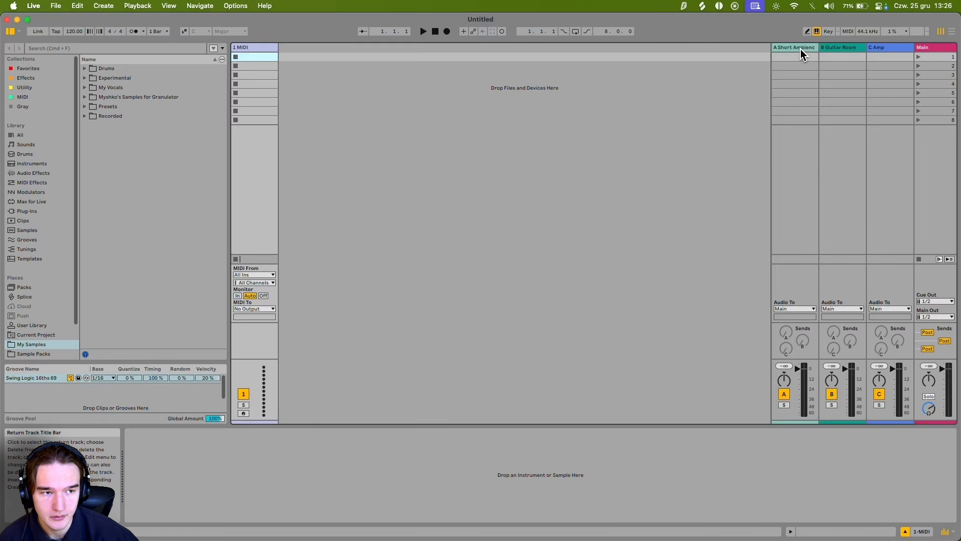
Step: Examine the effects on the Short Ambience, Guitar Room and Amp return tracks and on the Main track
left_click(829, 47)
left_click(895, 50)
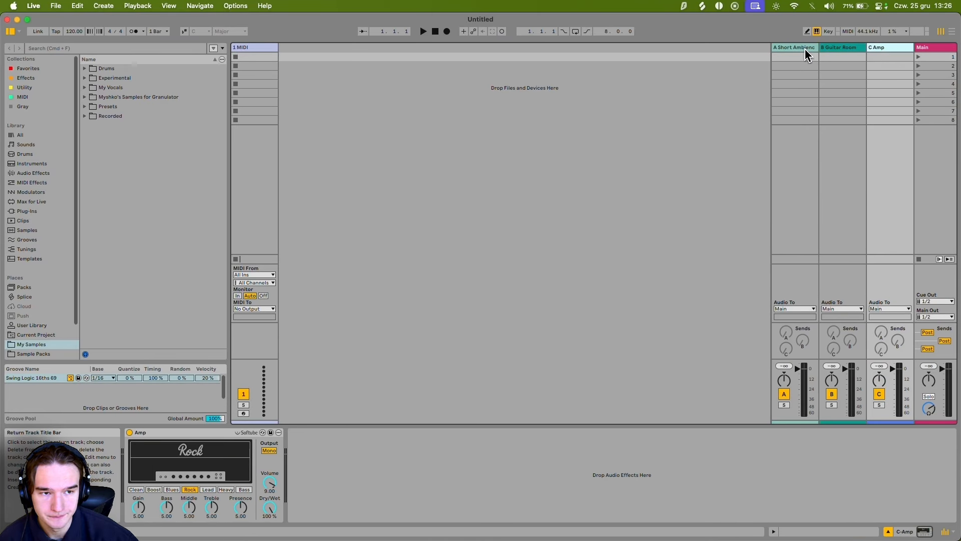
left_click(804, 49)
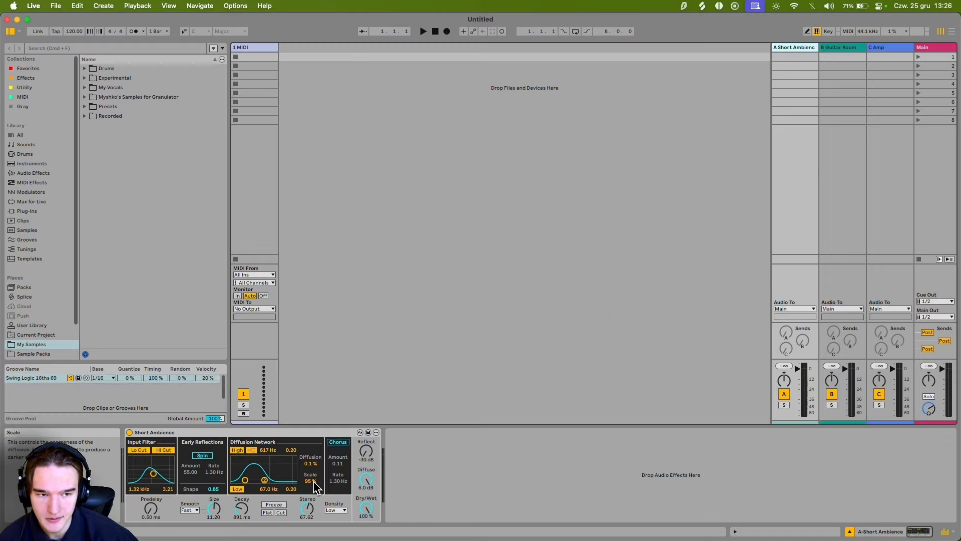
left_click(835, 175)
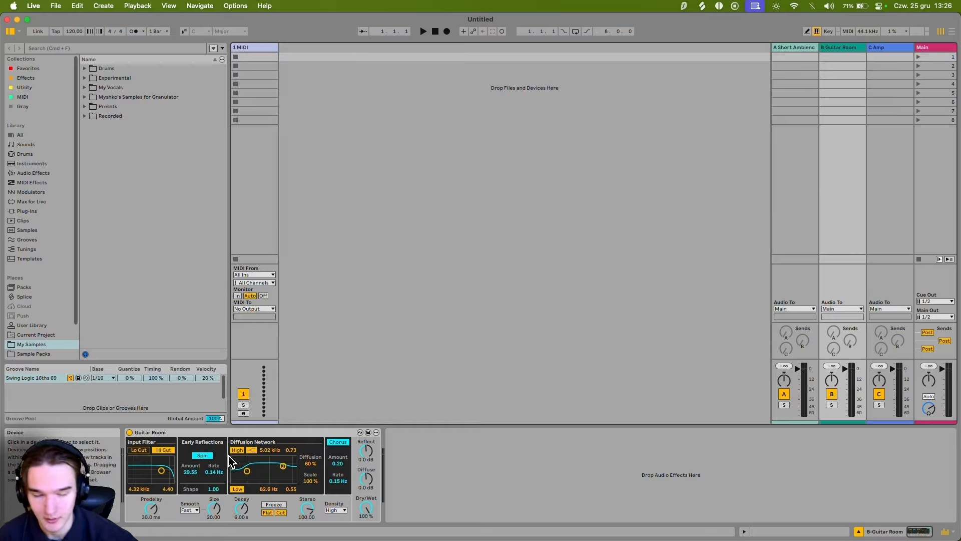
left_click(893, 179)
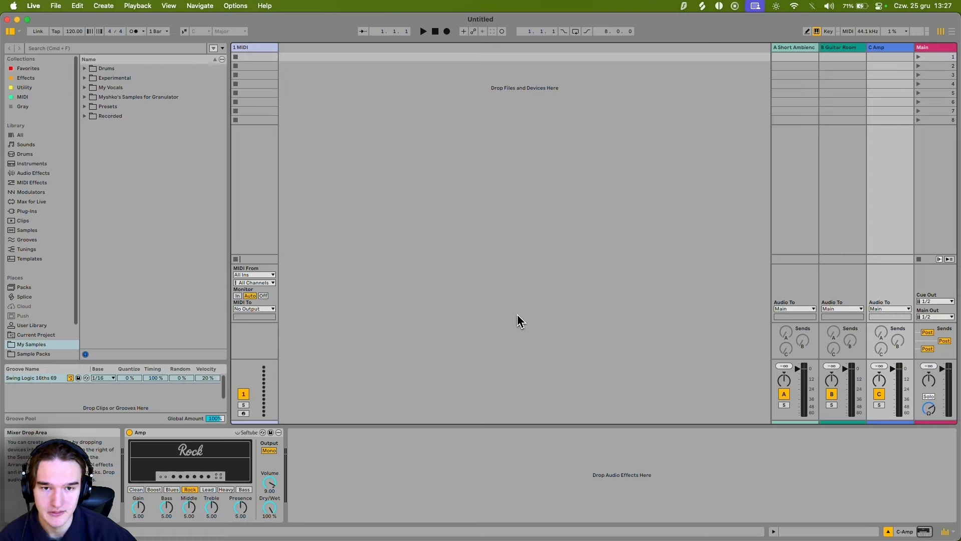
left_click(940, 149)
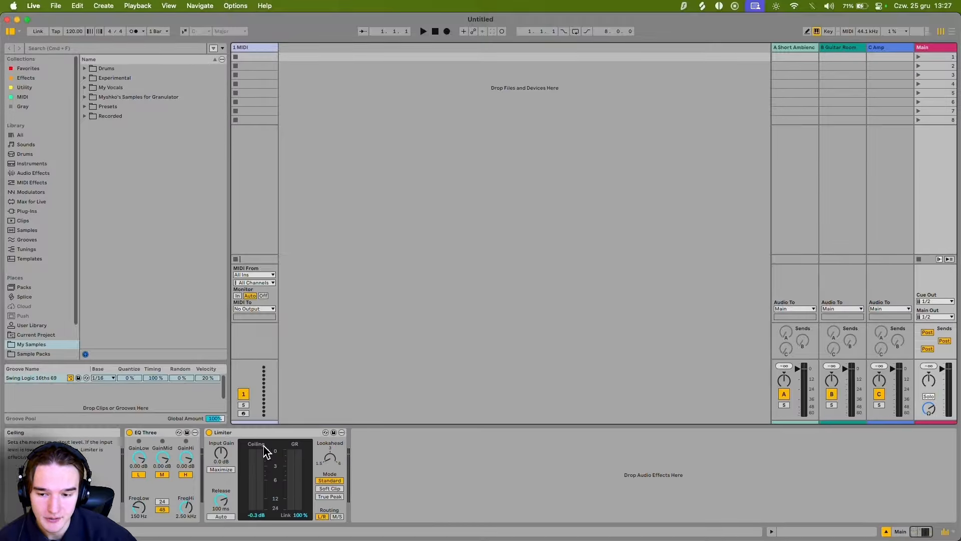
left_click(162, 435)
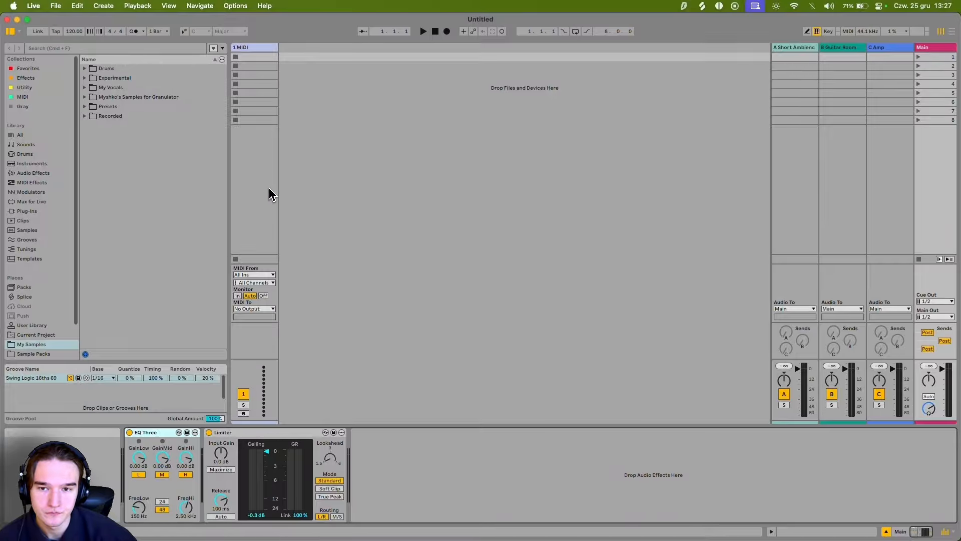
Step: Switch to the Arrangement View and select bars 81 to 97 on the MIDI track
key("Tab")
left_click_drag(234, 88, 780, 91)
left_click_drag(283, 103, 479, 95)
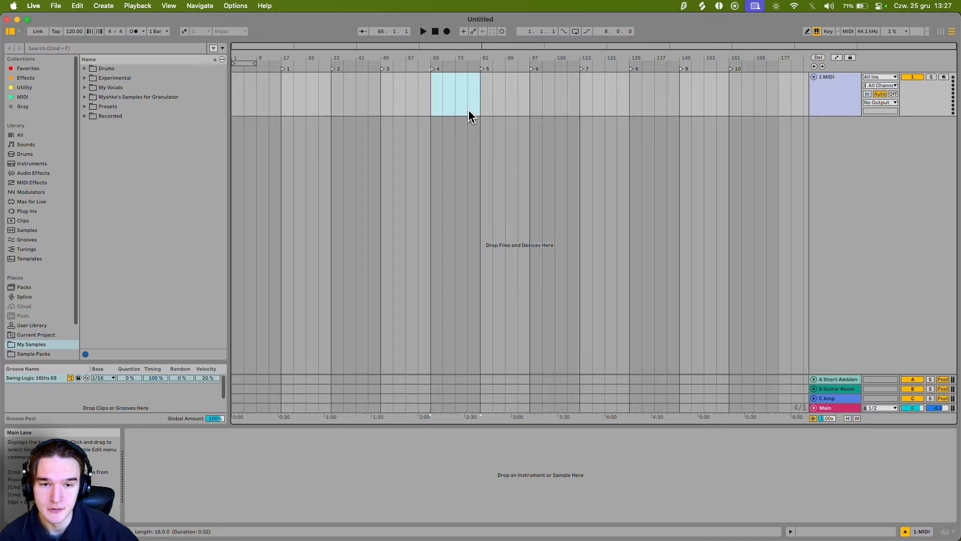
left_click_drag(483, 106, 527, 101)
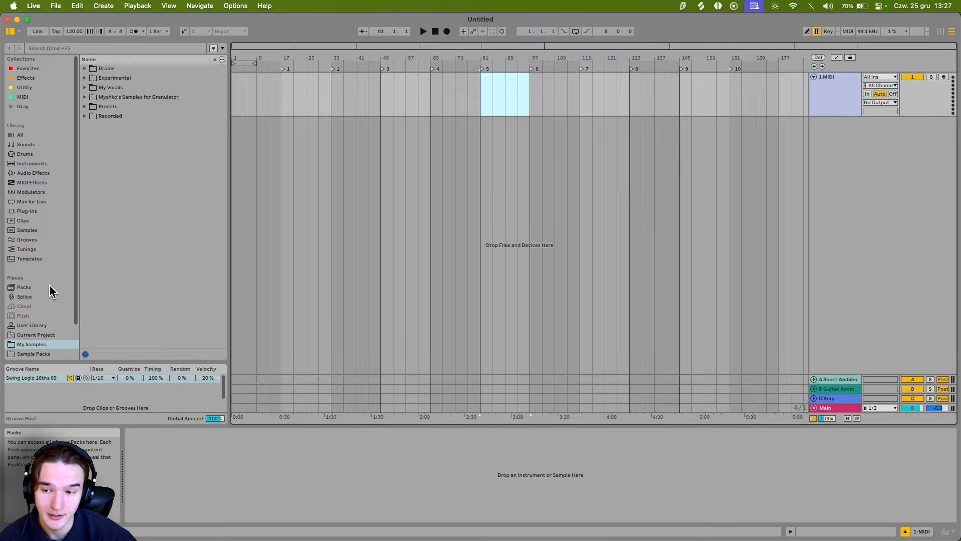
Step: Look through the sample library and audition several one-shots among the Zither samples
left_click(45, 230)
scroll(138, 249, "down", 5)
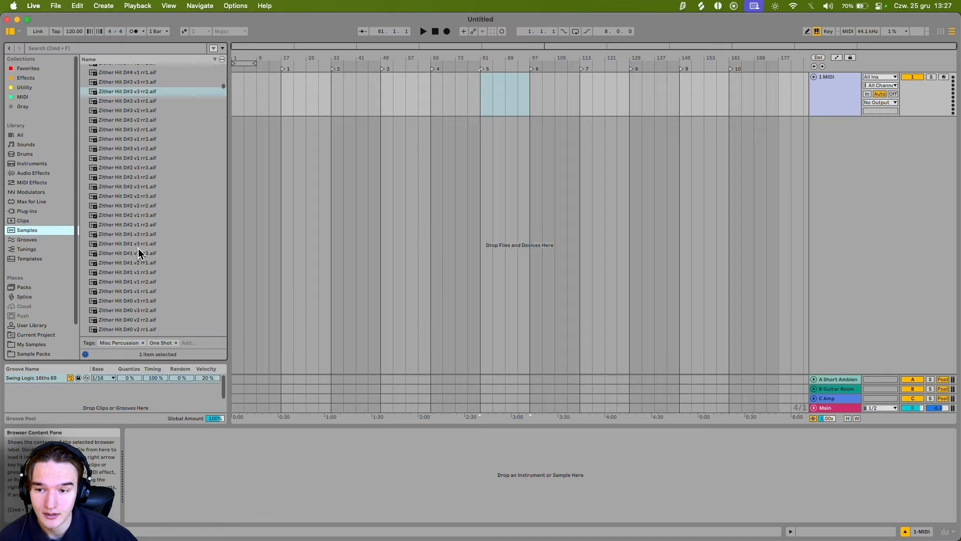
left_click(138, 251)
scroll(137, 271, "down", 10)
left_click(138, 276)
scroll(148, 282, "down", 10)
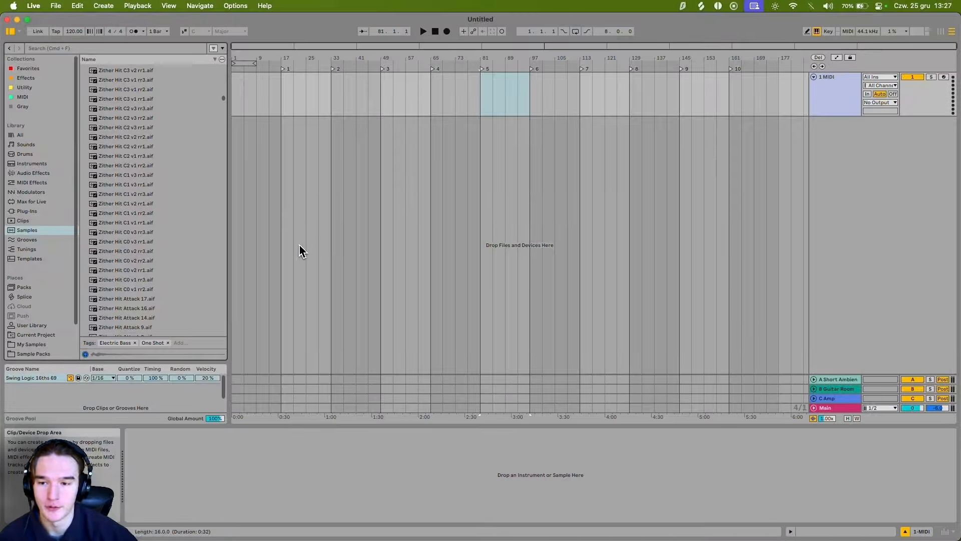
scroll(96, 247, "down", 10)
scroll(52, 261, "down", 3)
scroll(160, 240, "down", 15)
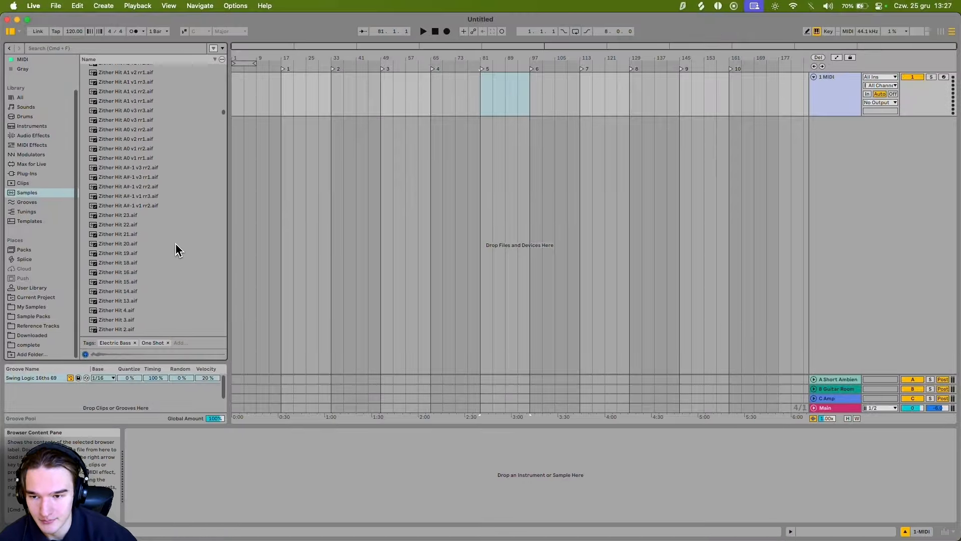
scroll(150, 271, "down", 10)
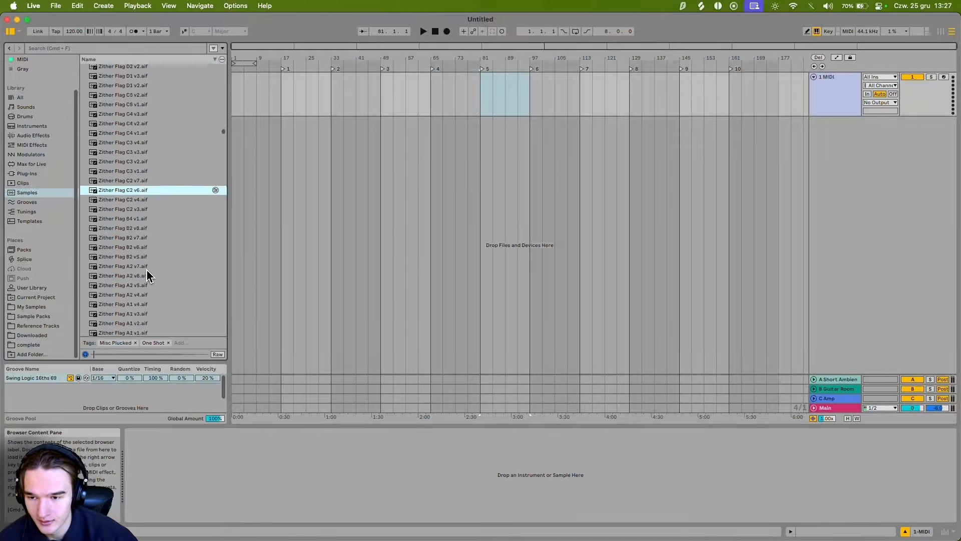
Step: Audition a few more zither samples and load Zither C4.aif onto the MIDI track
left_click(143, 271)
left_click(140, 223)
left_click(136, 298)
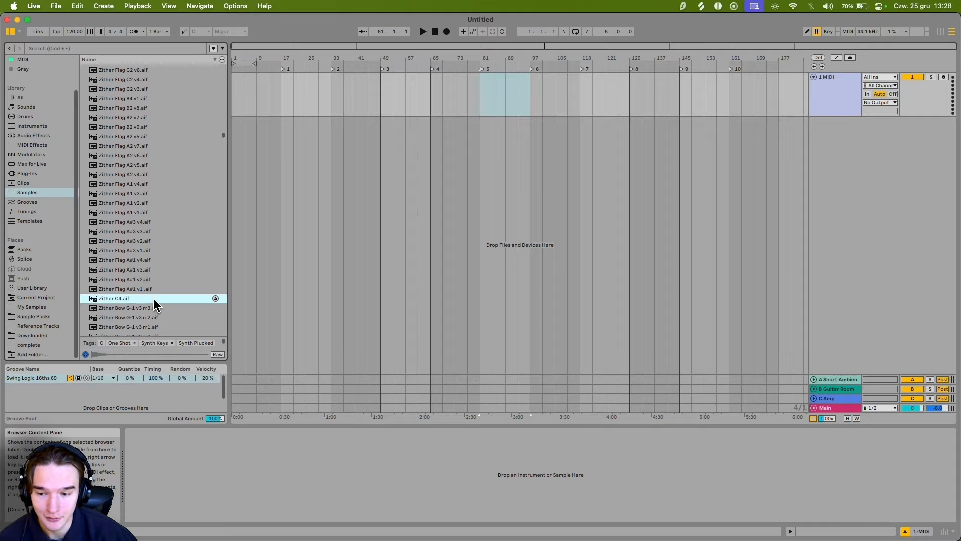
double_click(126, 299)
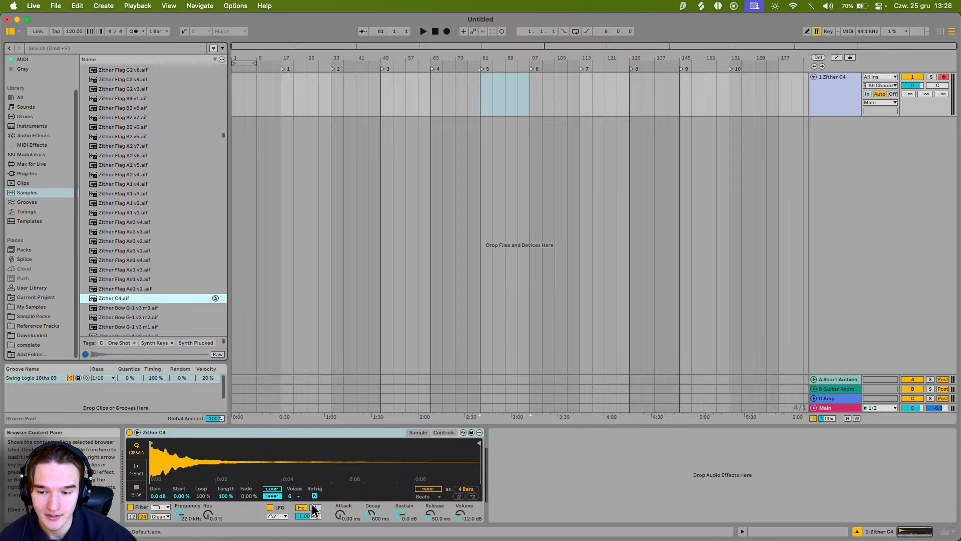
Step: Shift the computer MIDI keyboard's octave down and try low notes with the Zither C4 sample
key("z")
key("a")
key("a")
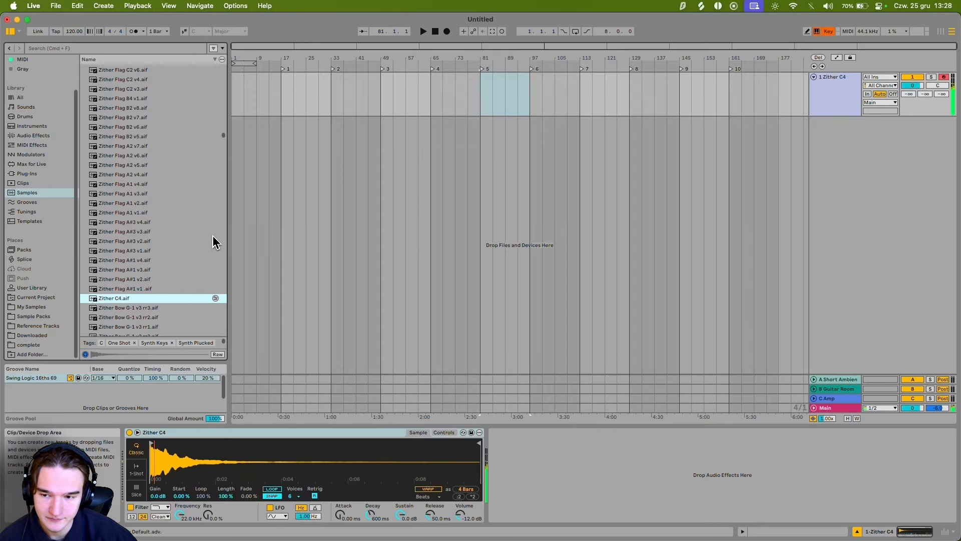
key("z")
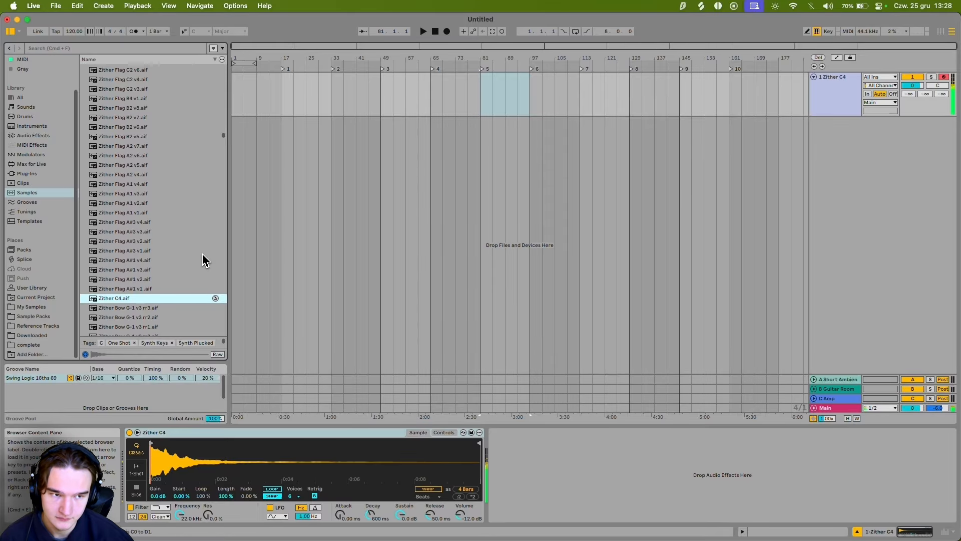
key("a")
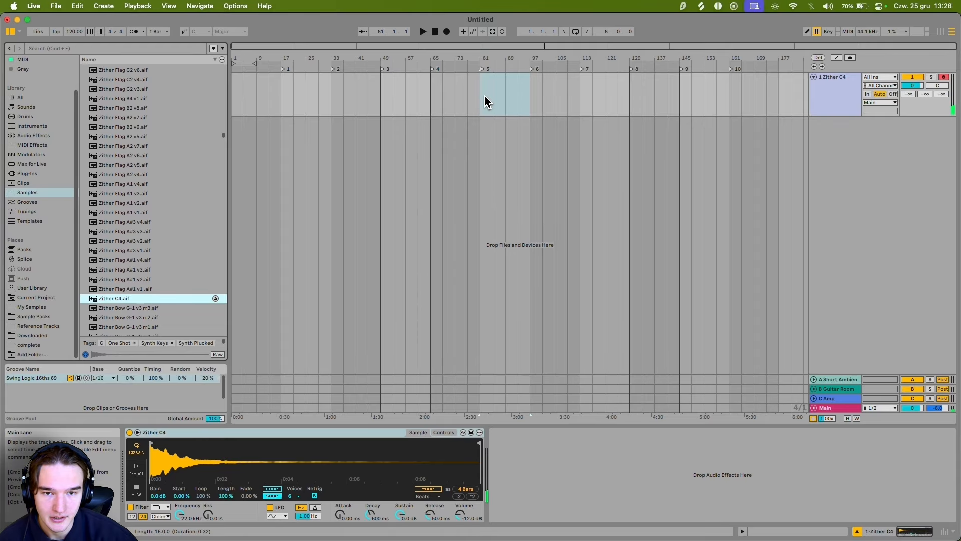
scroll(493, 99, "up", 3)
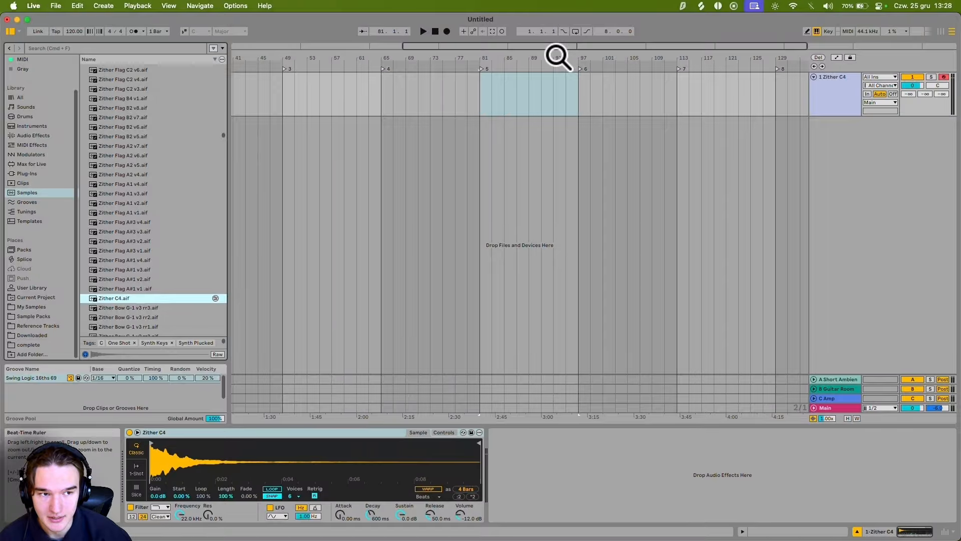
key("a")
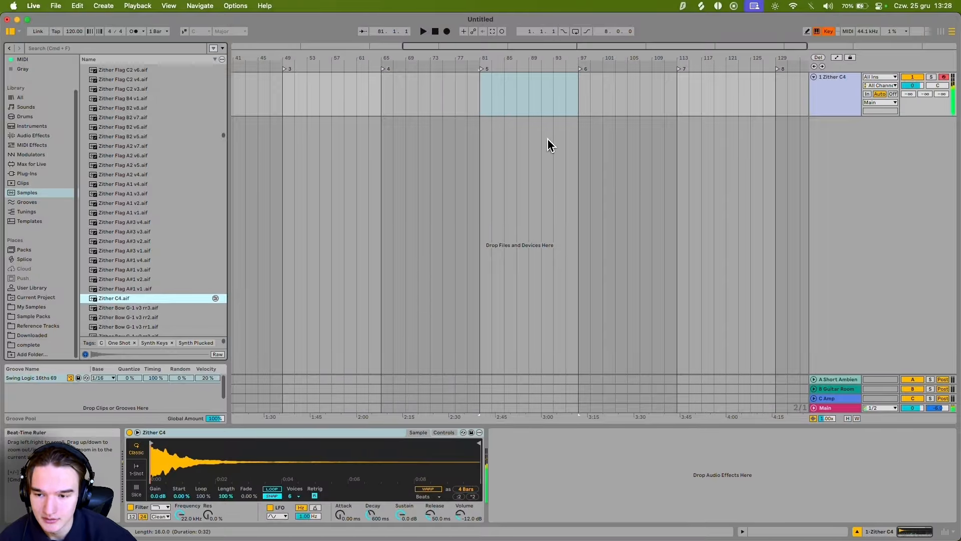
Step: Create a looping two-bar MIDI clip on the Zither C4 track, spanning bars 81 to 97, and show its lowest octave for editing
double_click(487, 81)
left_click_drag(487, 81, 579, 80)
scroll(308, 436, "down", 5)
scroll(304, 425, "down", 3)
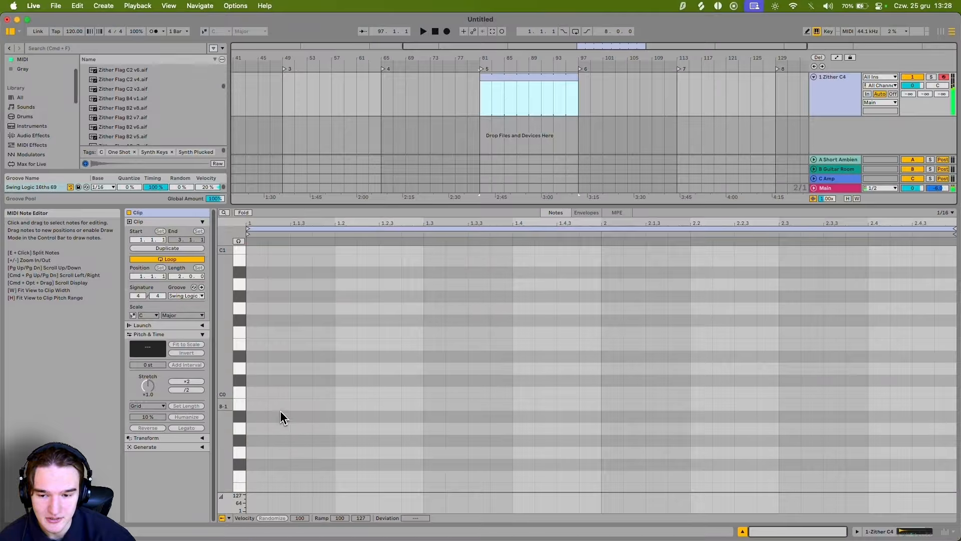
Step: Draw a C0 note from 1.1 to 1.3.3, duplicate it right after and transpose the copy up to F#0
left_click(257, 398)
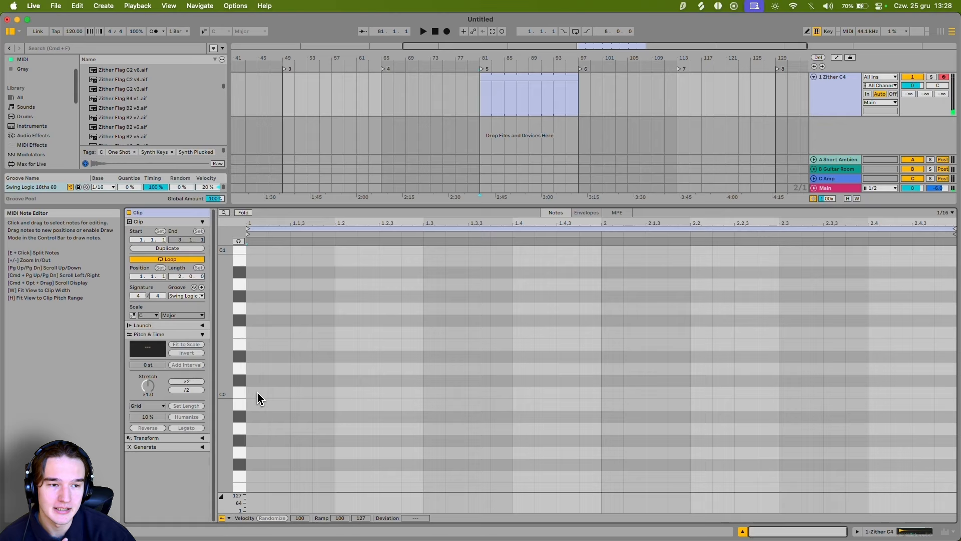
left_click_drag(254, 395, 473, 397)
key("cmd+d")
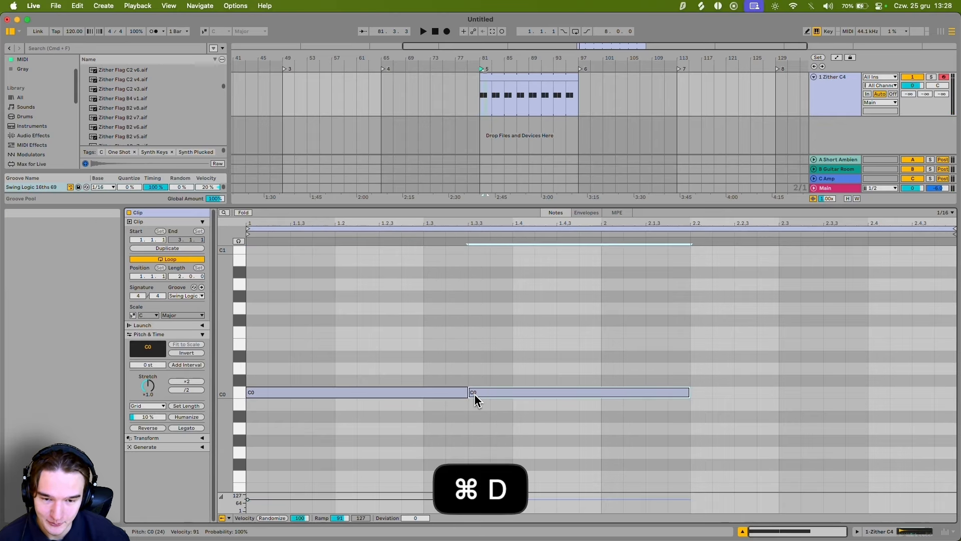
key("Up")
key("Up")
key("Up")
key("Up")
key("Up")
key("Up")
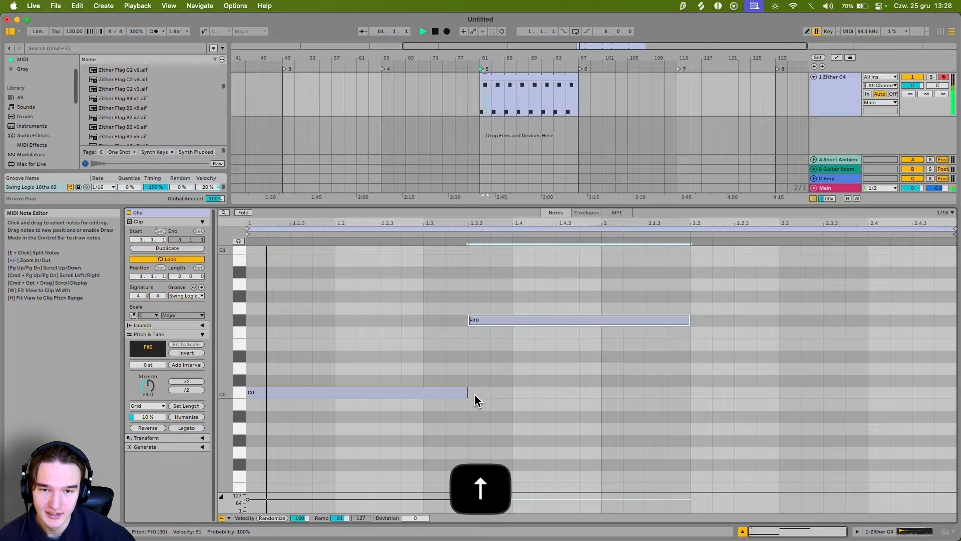
Step: Move the F#0 note to start at 1.2.3, trim C0 to end there and shorten F#0 to end at 1.3
left_click_drag(496, 320, 406, 321)
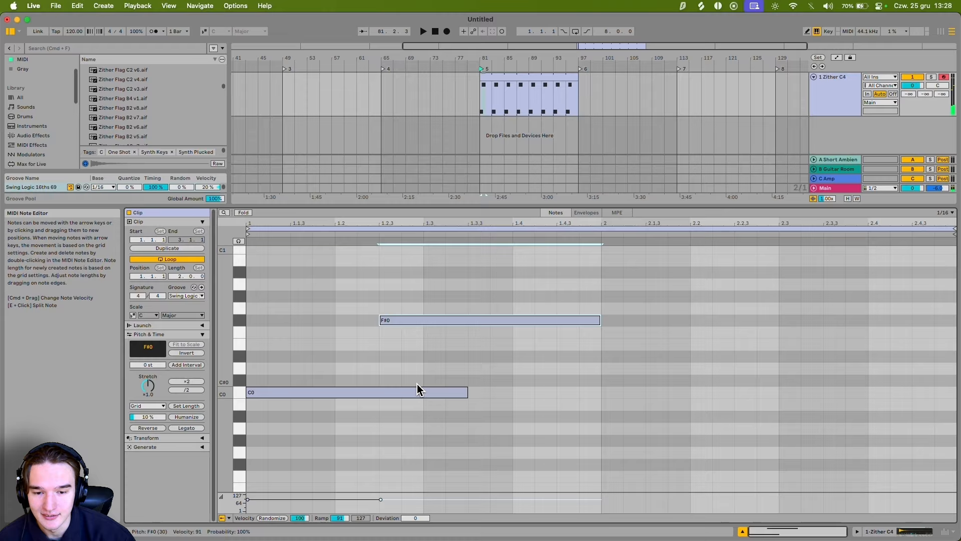
left_click_drag(465, 392, 378, 392)
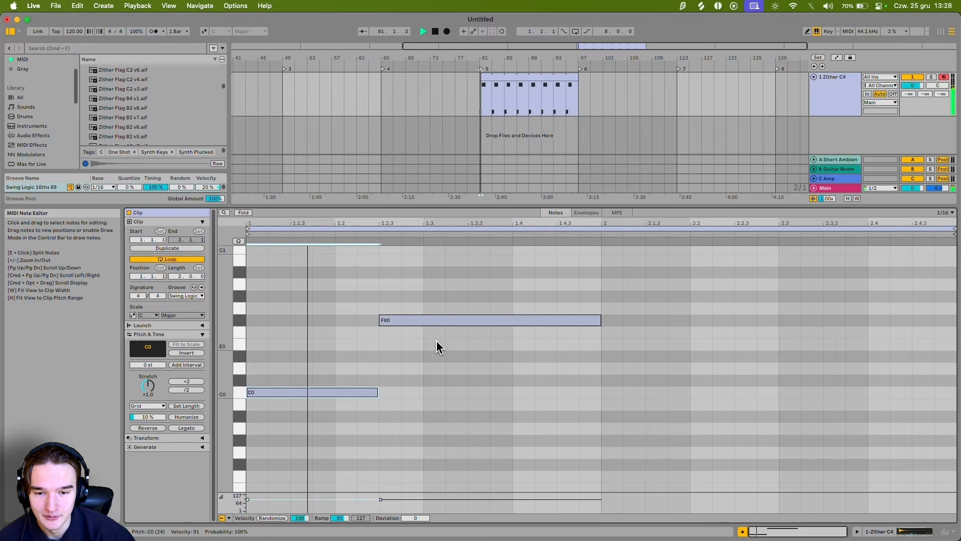
left_click_drag(601, 324, 423, 323)
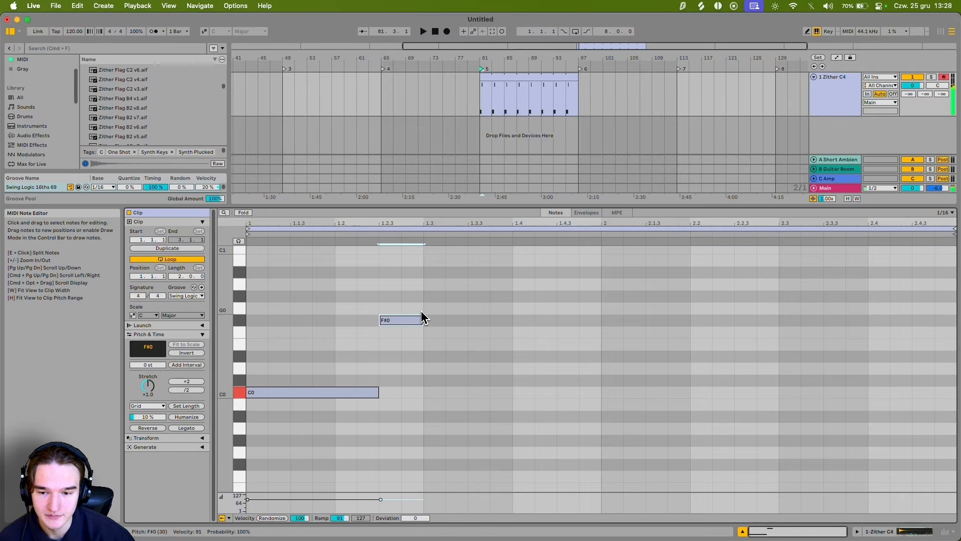
Step: Add a D#0 note from 1.3 to the start of bar 2 and play the phrase back
left_click(432, 360)
key("space")
left_click_drag(434, 357, 601, 355)
key("space")
key("space")
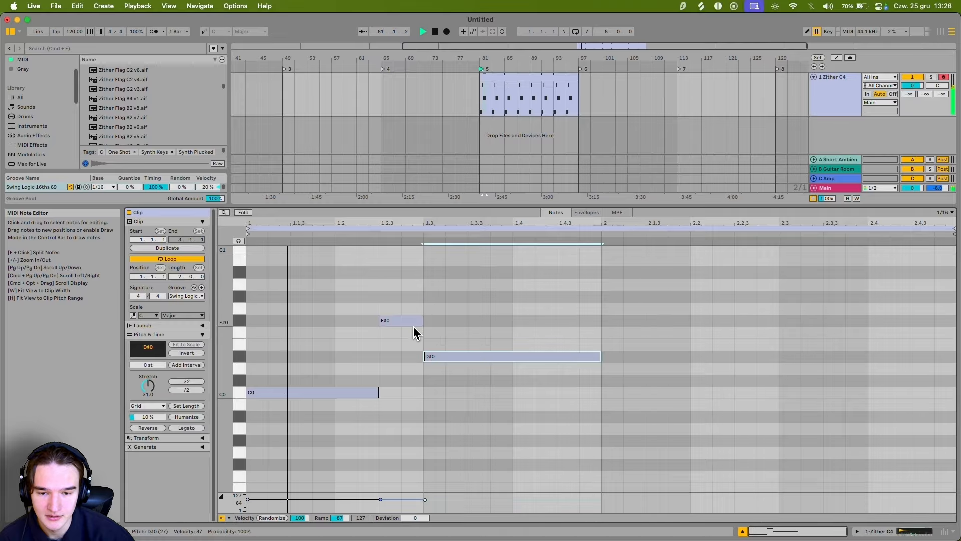
Step: Extend the F#0 note to 1.4 and move the D#0 note to start at 1.4
left_click_drag(426, 325, 585, 324)
key("space")
left_click_drag(421, 320, 512, 320)
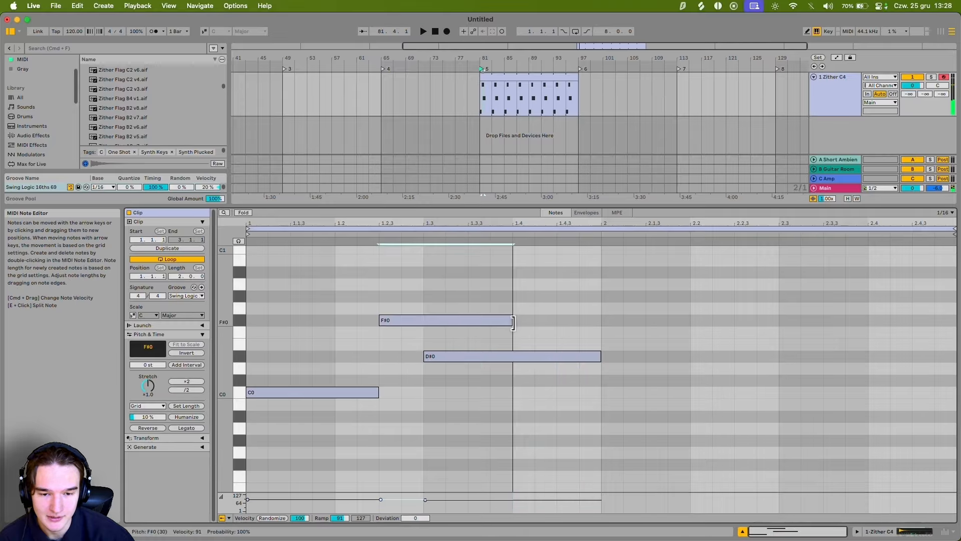
left_click_drag(503, 356, 593, 357)
key("space")
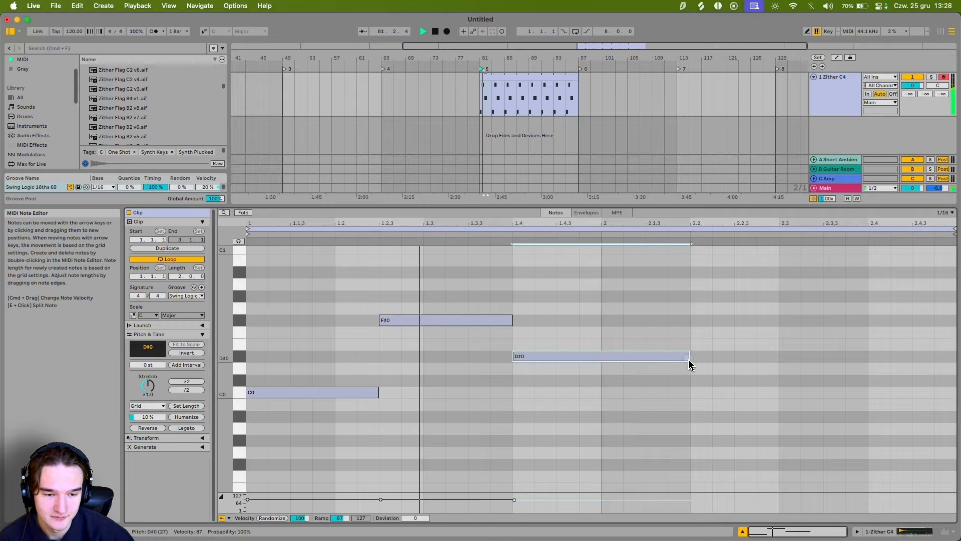
Step: Lengthen the D#0 note to near the end of the clip's second bar and play the phrase back
left_click_drag(688, 360, 939, 357)
key("space")
key("space")
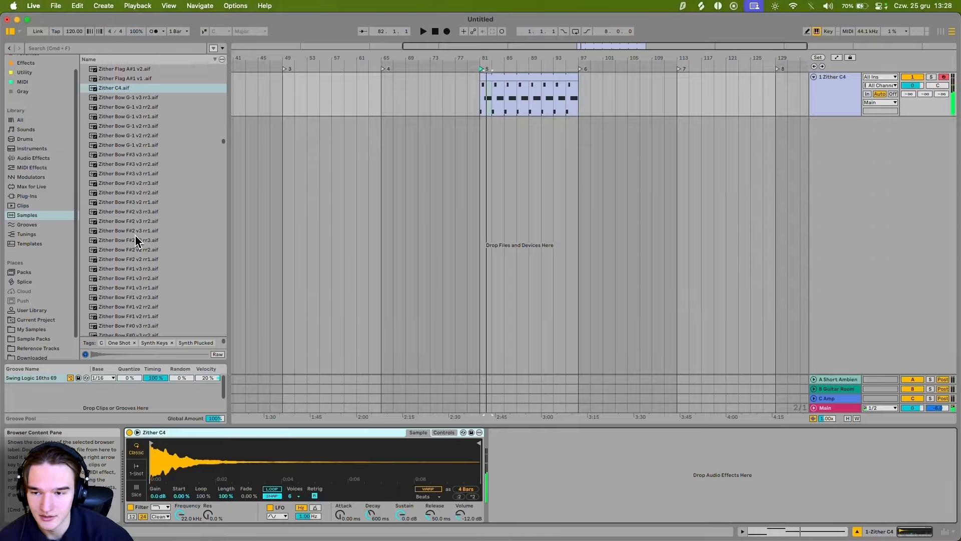
Step: Browse further through the sample library and audition Zither Bow and XFUprightPiano one-shots
scroll(140, 245, "down", 15)
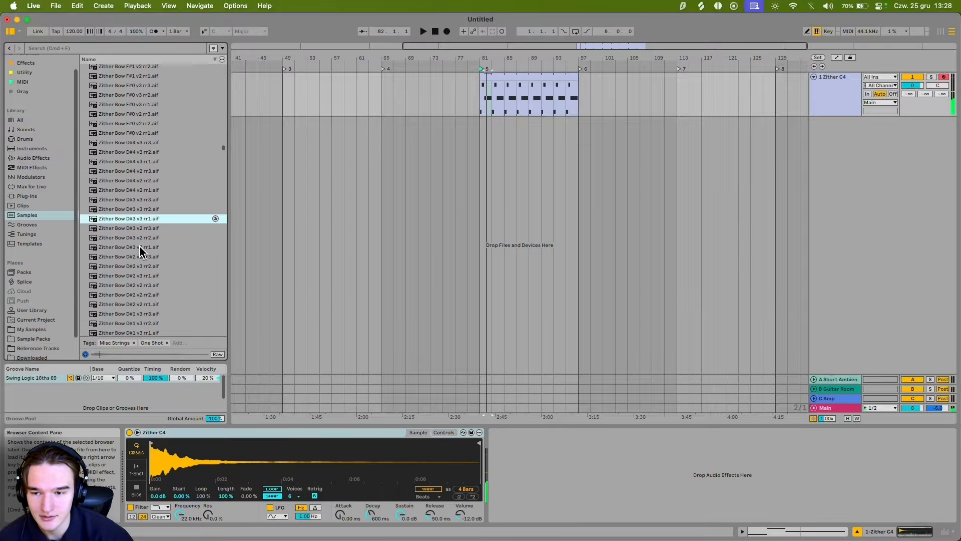
scroll(225, 215, "down", 20)
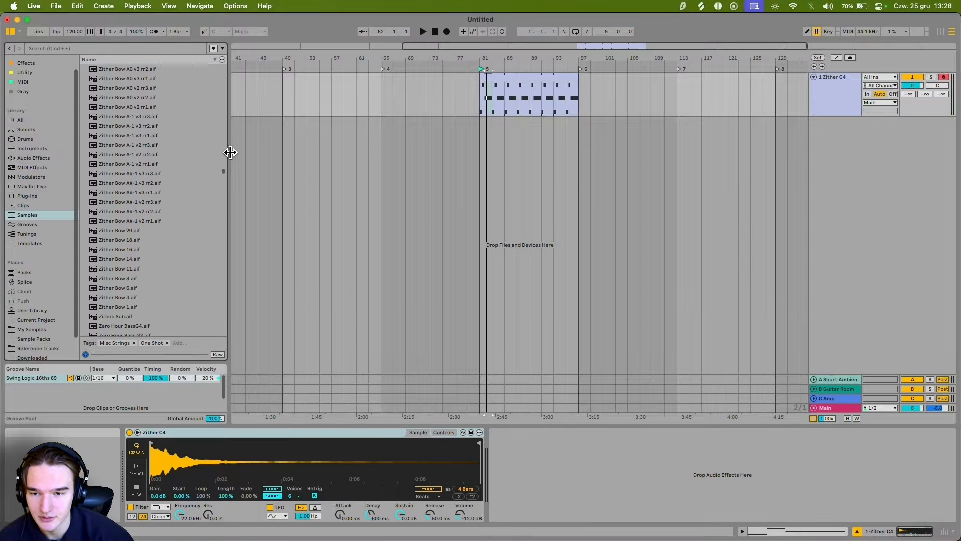
left_click(214, 214)
scroll(223, 315, "down", 10)
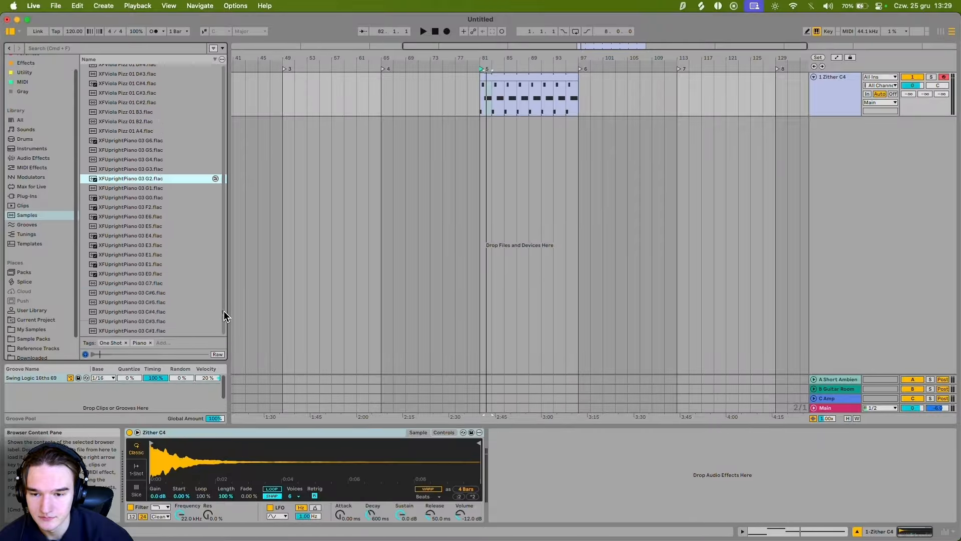
left_click(190, 311)
Step: Open the installed Packs and expand the Lost and Found pack with its Demo Sets folder
left_click(27, 273)
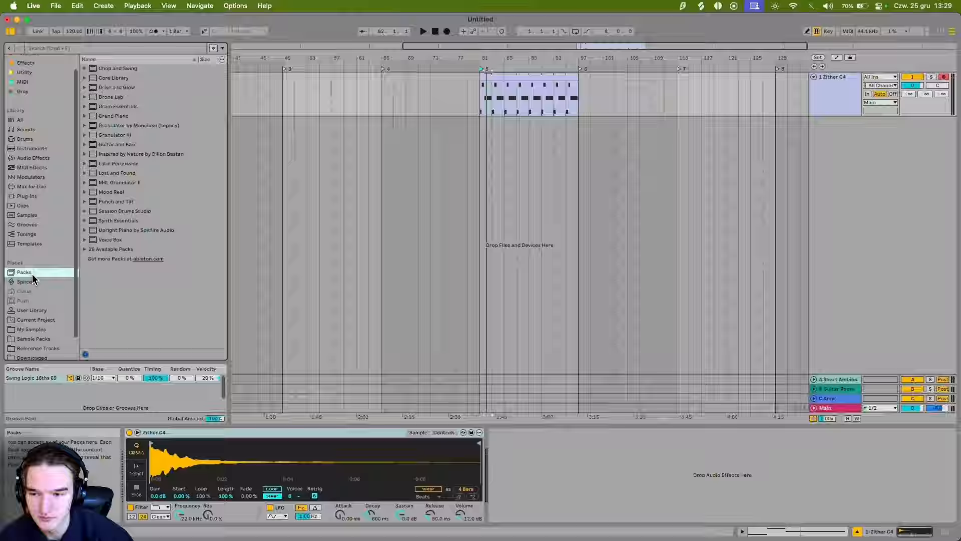
left_click(90, 175)
left_click(87, 173)
left_click(91, 183)
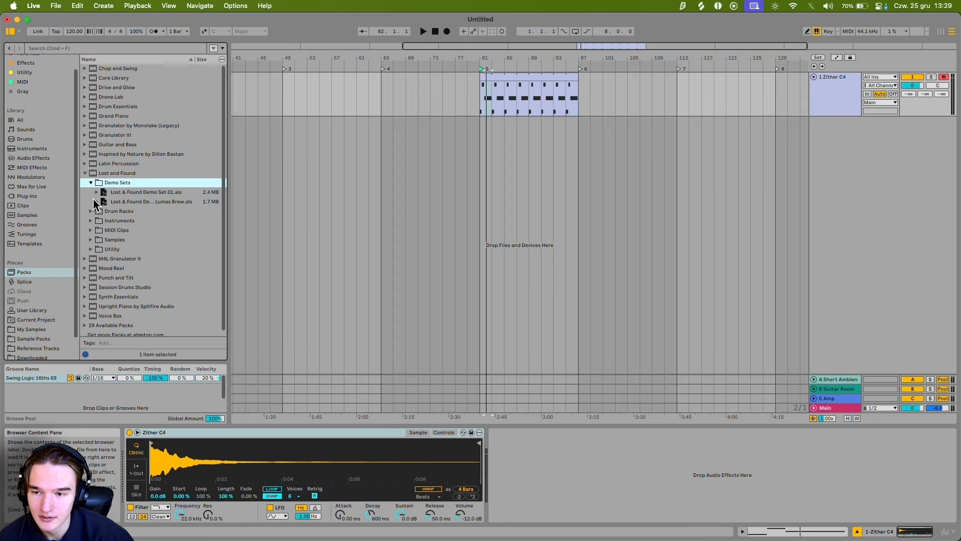
Step: Expand the Lost and Found pack's Drum Racks and audition the Toy Hits & Clock, Water Bottle and Zither Percussion kits
left_click(91, 211)
scroll(104, 243, "down", 3)
left_click(105, 190)
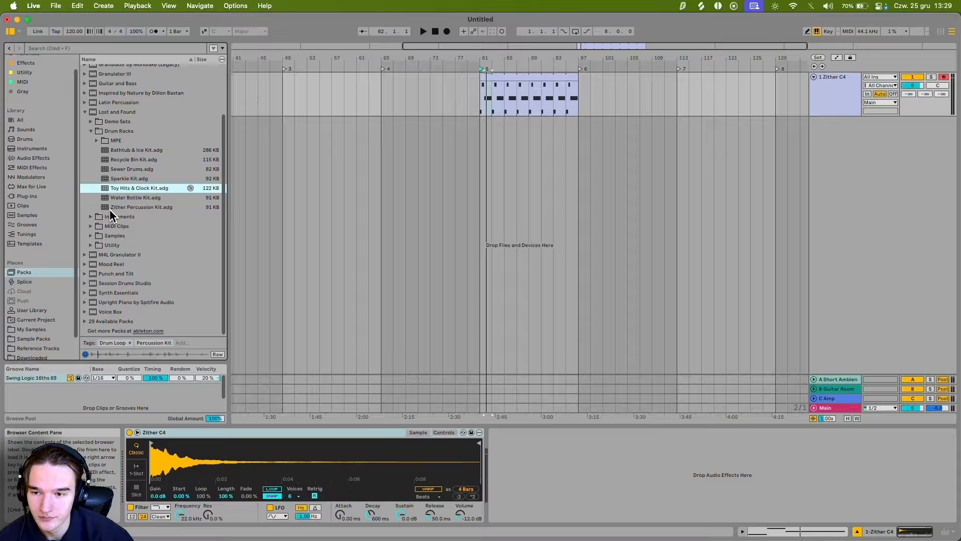
key("Down")
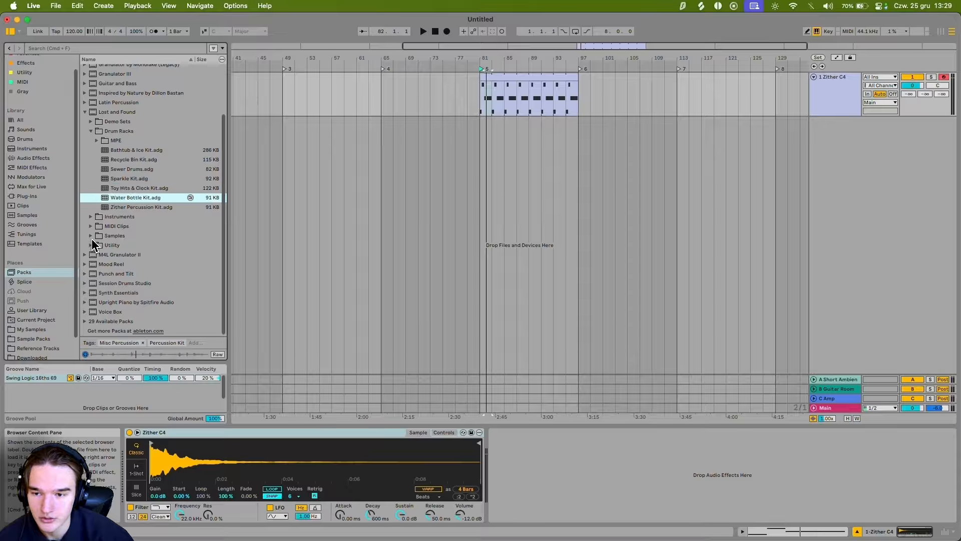
key("Down")
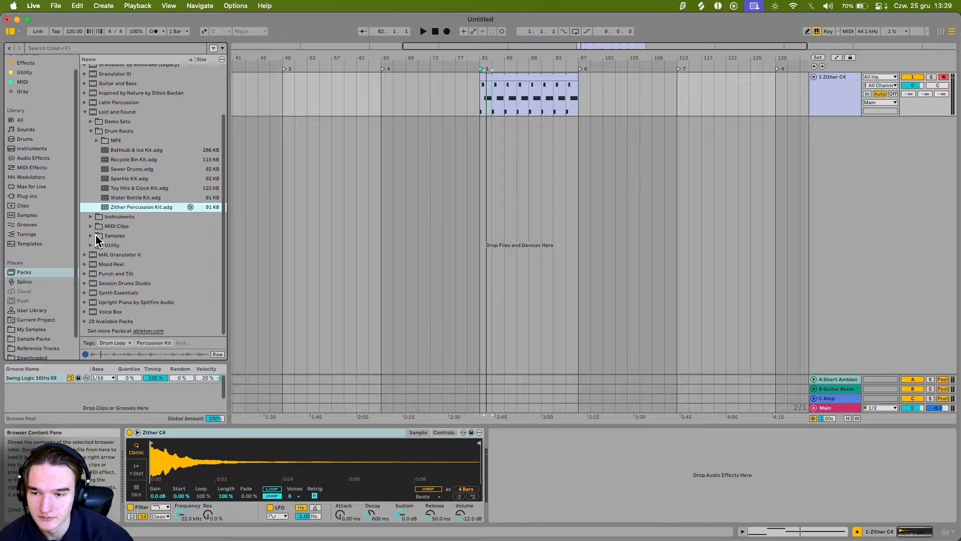
Step: Expand the Lost and Found pack's Samples folder down to the Capri Mini Organ notes and audition several, including G2 v2
left_click(91, 236)
left_click(97, 249)
left_click(106, 266)
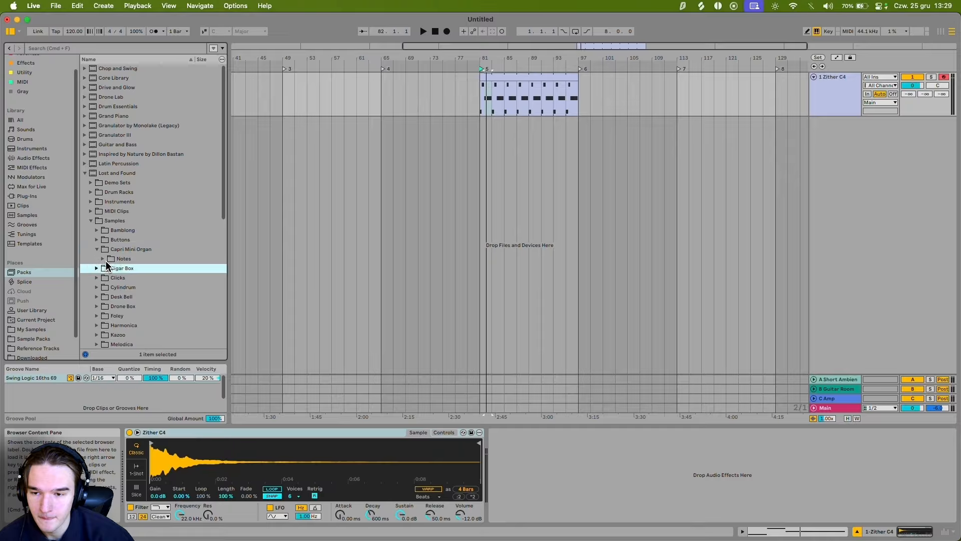
left_click(103, 259)
key("Down")
scroll(114, 280, "down", 6)
left_click(123, 312)
scroll(124, 312, "down", 8)
left_click(131, 286)
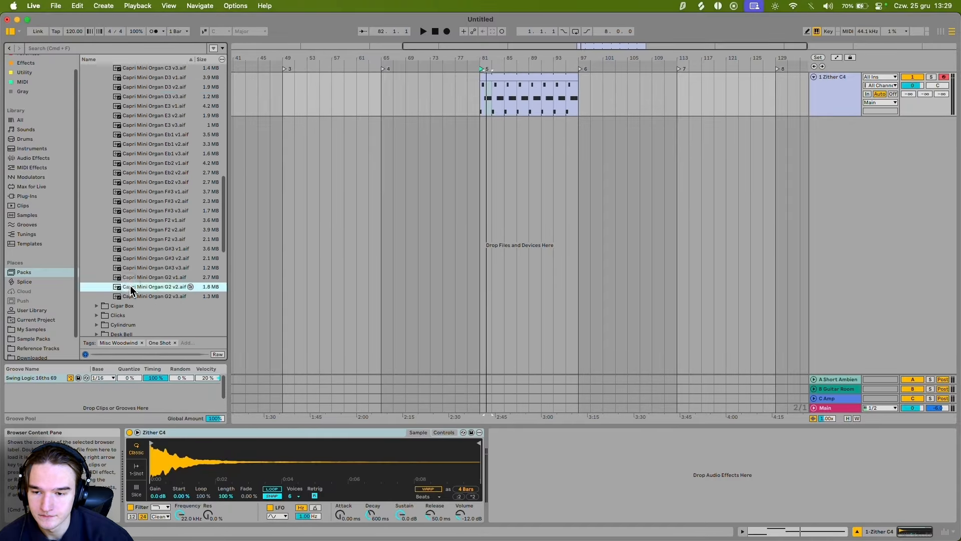
Step: Place Upright Bass Loop 01 C# 86bpm on a new audio track at bar 81 and deactivate the Zither C4 track
scroll(112, 286, "down", 6)
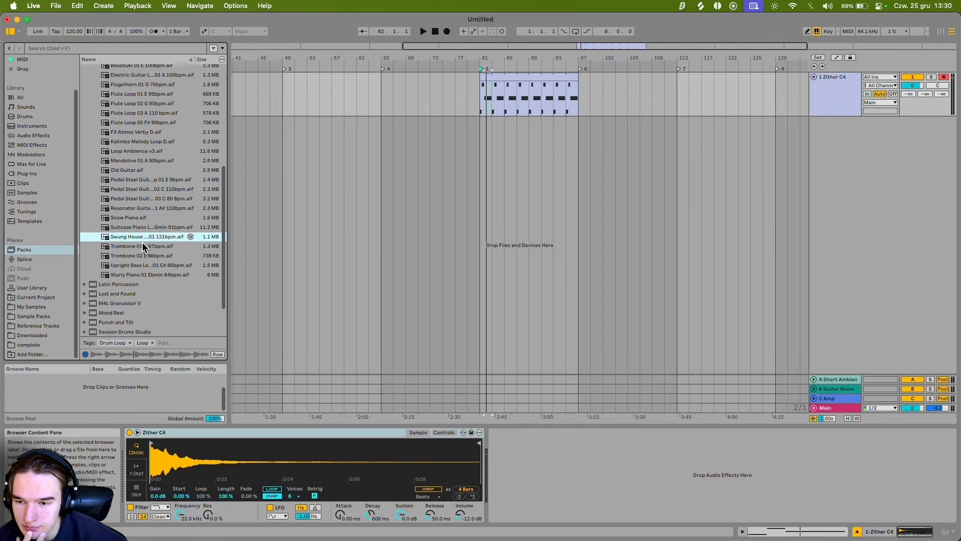
left_click(145, 266)
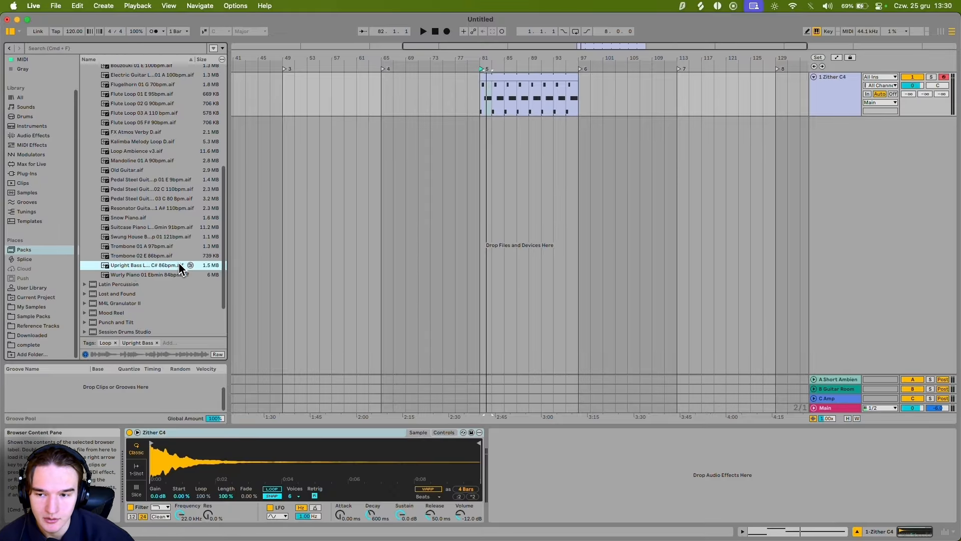
left_click_drag(184, 265, 482, 139)
scroll(487, 144, "up", 5)
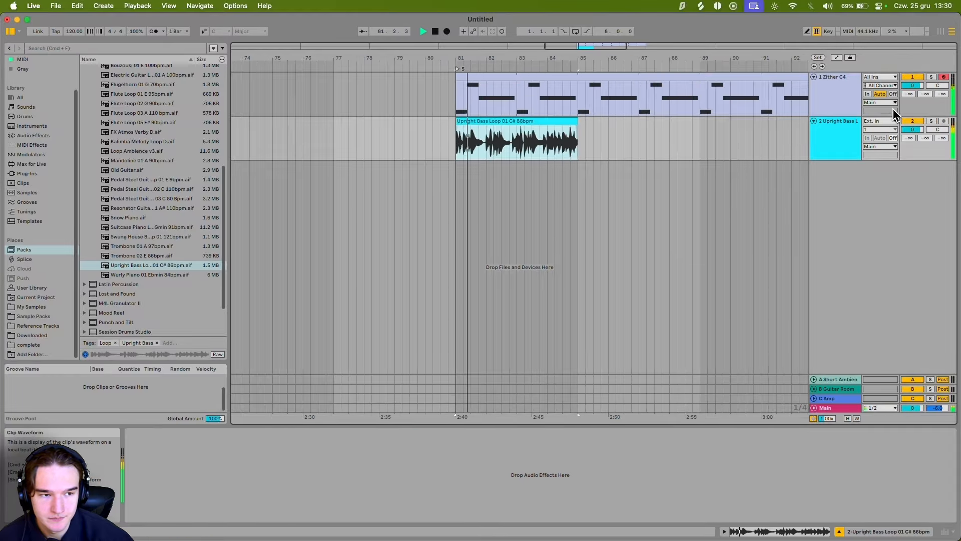
left_click(912, 77)
Step: Transpose the upright bass loop up 12 semitones and play it back
left_click(554, 121)
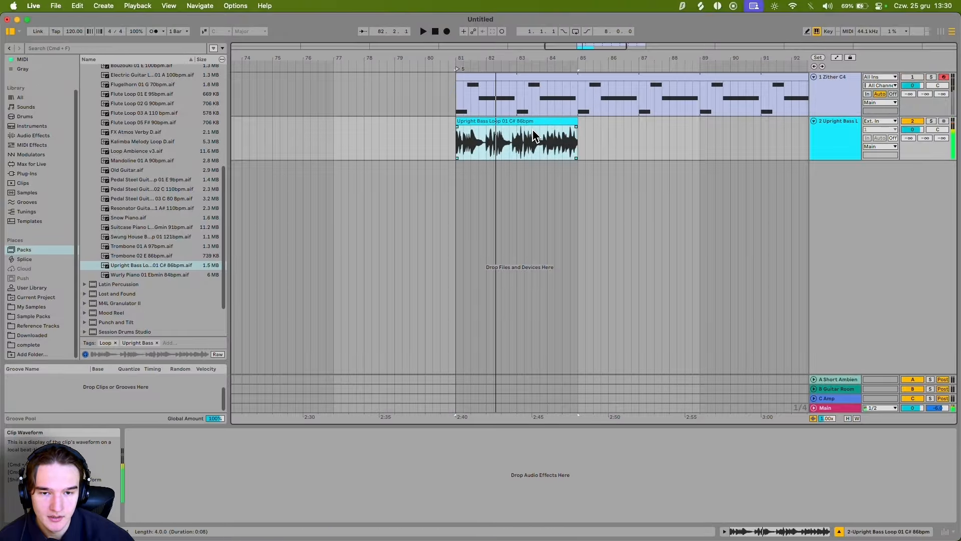
key("shift+Tab")
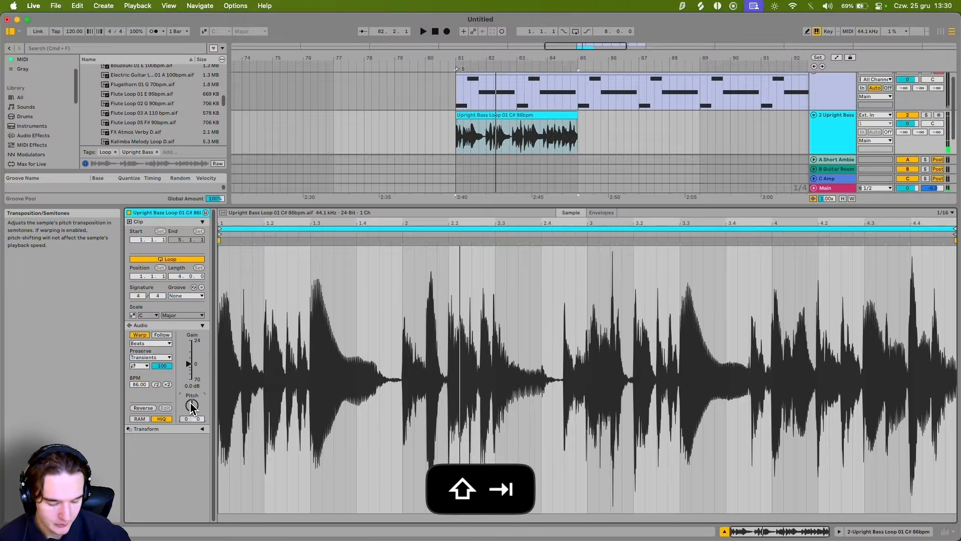
key("shift+Up")
key("space")
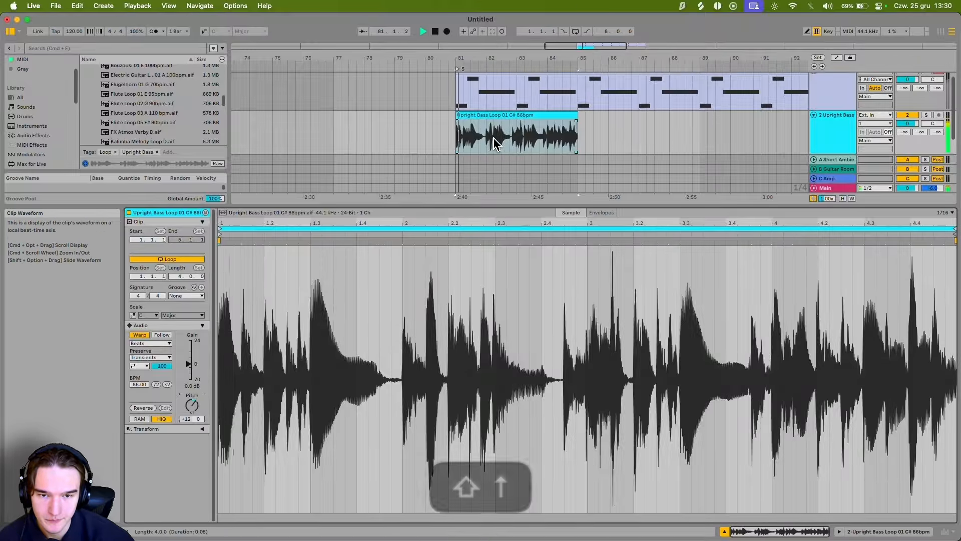
scroll(496, 144, "right", 1)
scroll(496, 144, "up", 1)
key("space")
key("space")
key("space")
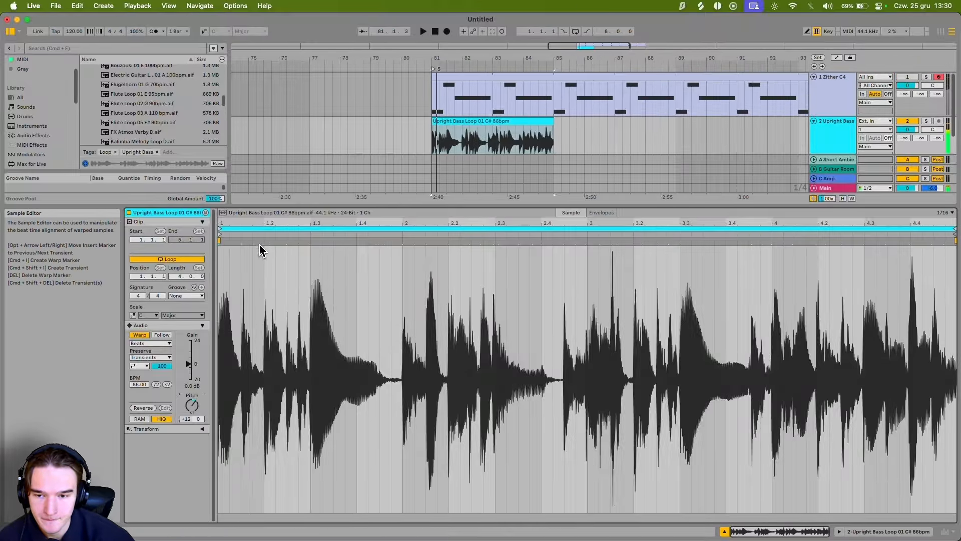
Step: Stretch the opening of the bass loop with warp markers near 2.3 and 3.3, and play it back
mouse_move(255, 241)
left_mouse_down()
mouse_move(485, 259)
mouse_move(705, 249)
left_mouse_up()
key("space")
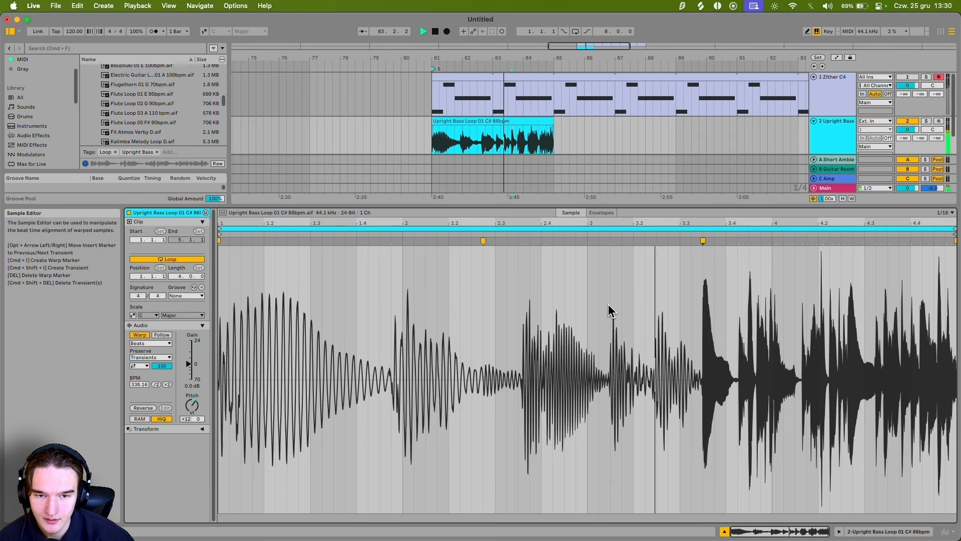
key("space")
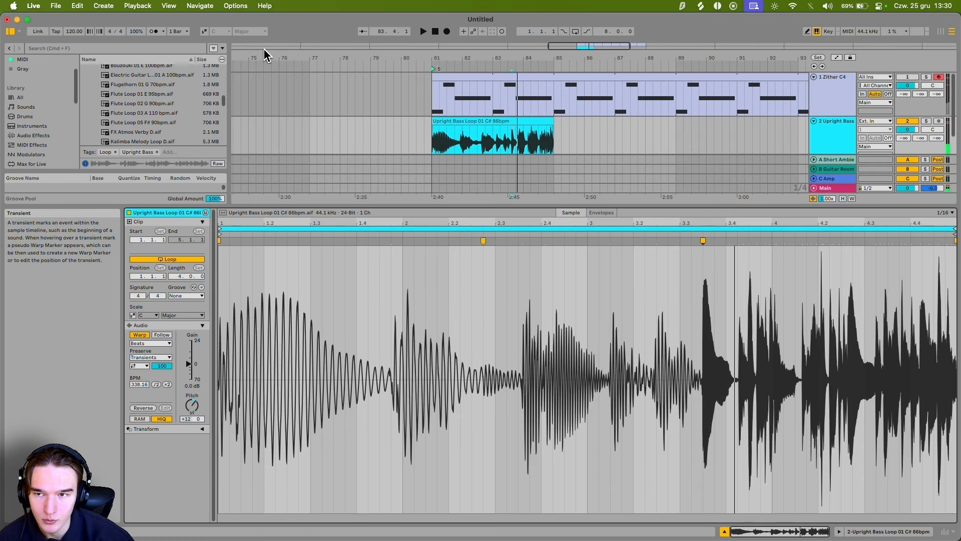
Step: With the metronome on, add a warp marker at bar 3 of the bass loop and set the tempo to 132 BPM
left_click(155, 31)
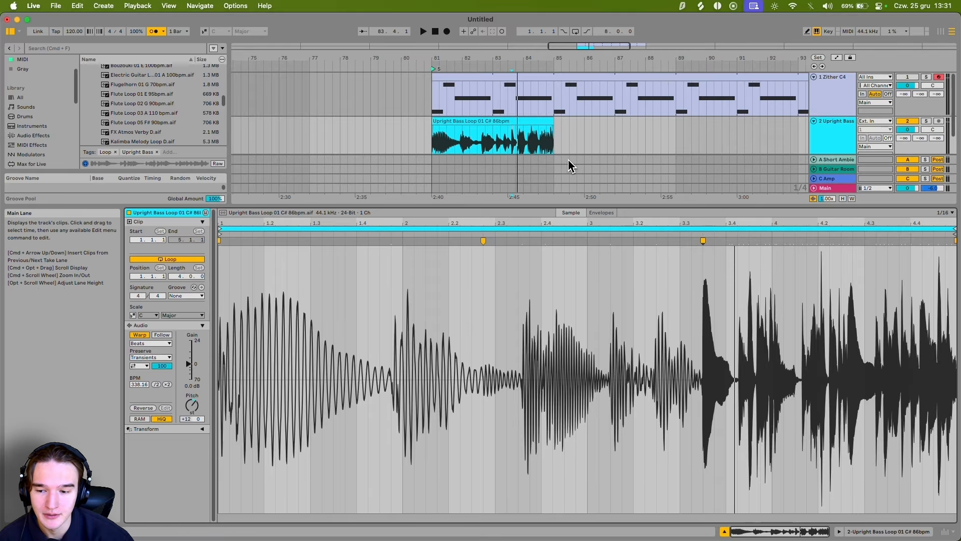
left_click(438, 146)
key("space")
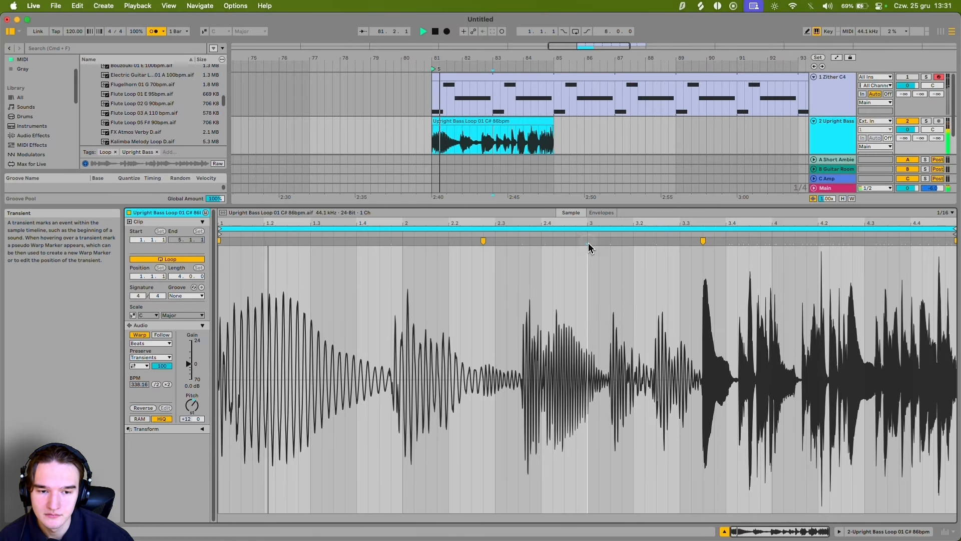
mouse_move(587, 245)
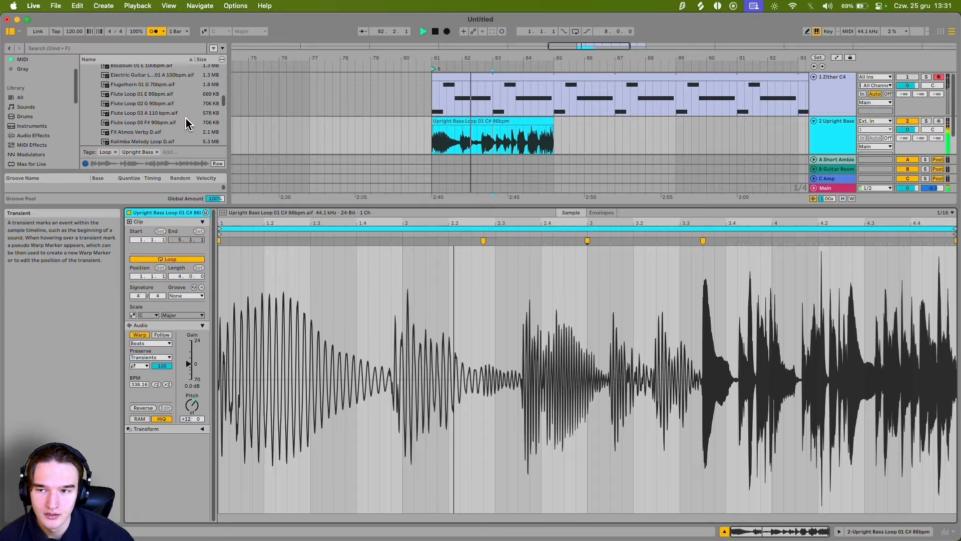
key("space")
left_click_drag(69, 34, 70, 31)
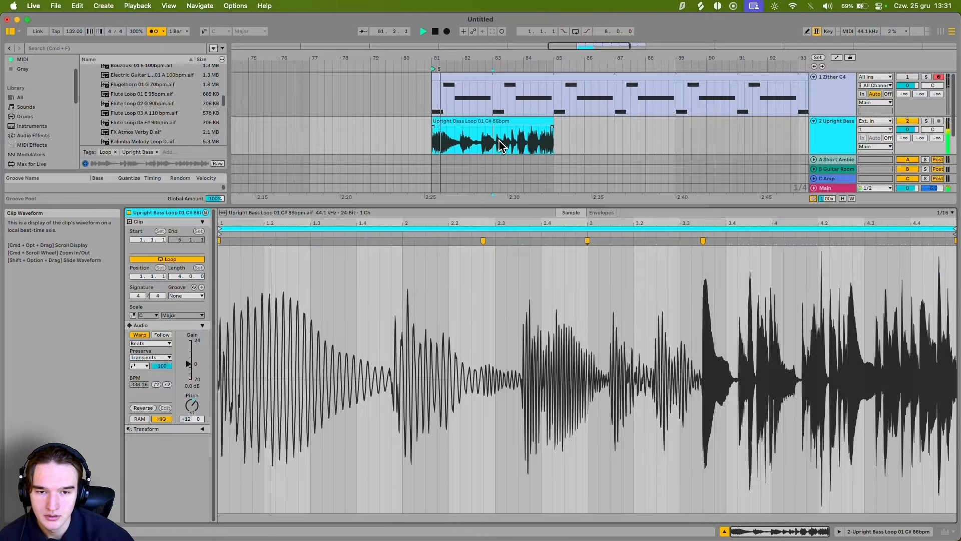
Step: Audition Wurly Piano 01 Ebmin 84bpm, place it directly after the bass loop at bar 85, and play it
key("shift+Tab")
left_click(137, 313)
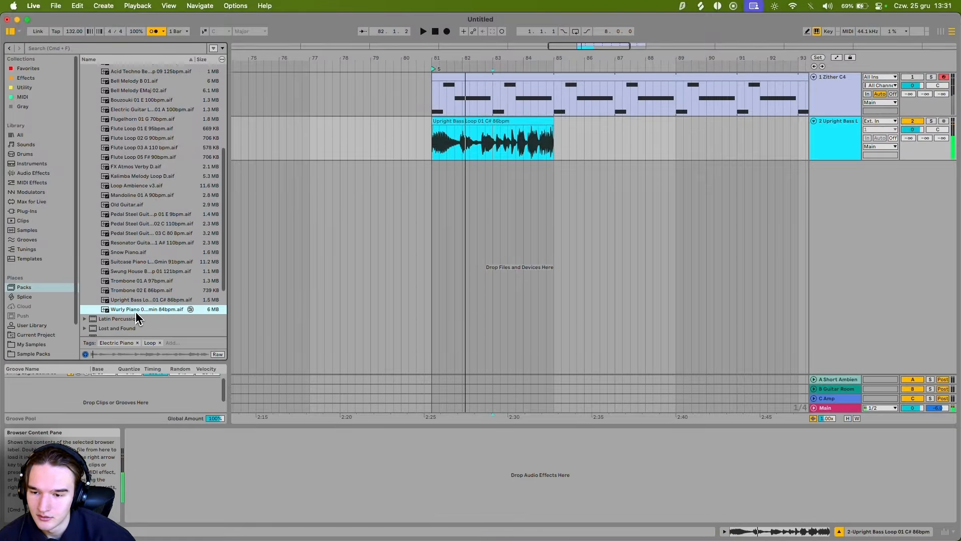
left_click_drag(129, 318, 554, 129)
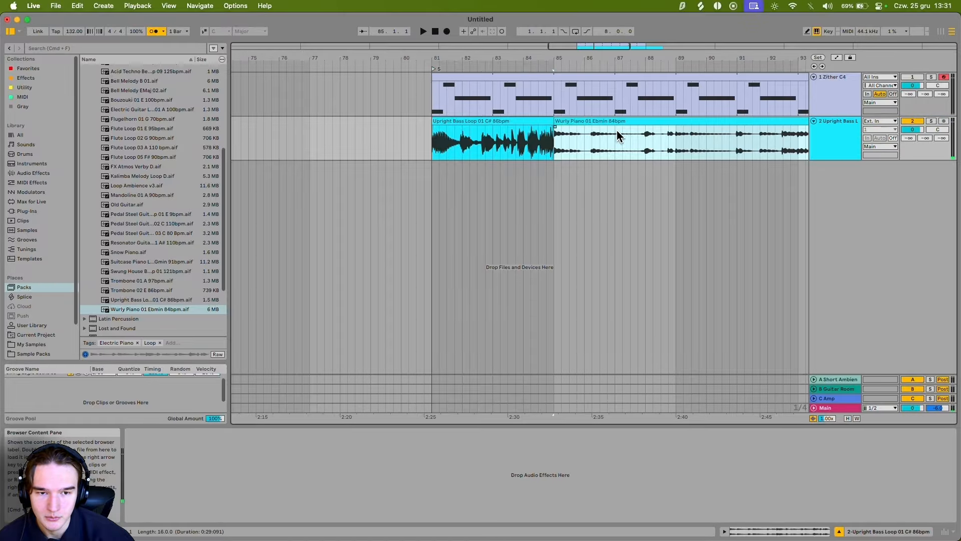
left_click(364, 140)
key("space")
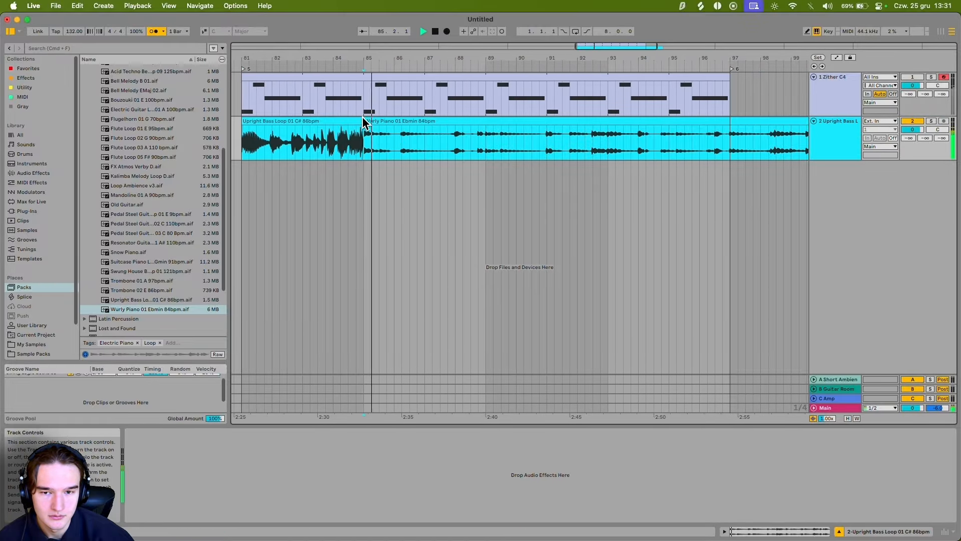
Step: Warp the Wurly Piano clip with one marker just after bar 2 and a later transient stretched to bar 9
left_click(399, 119)
key("shift+Tab")
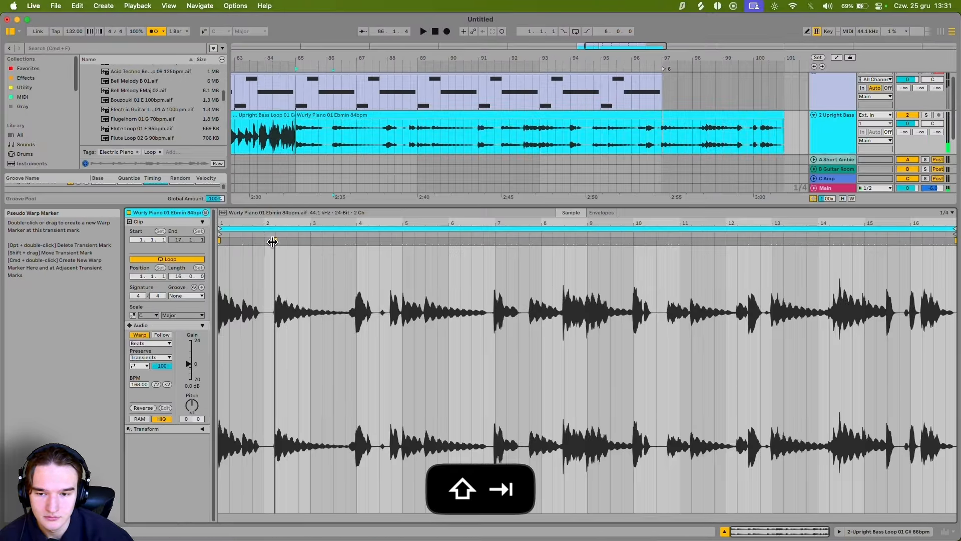
left_click_drag(272, 242, 556, 240)
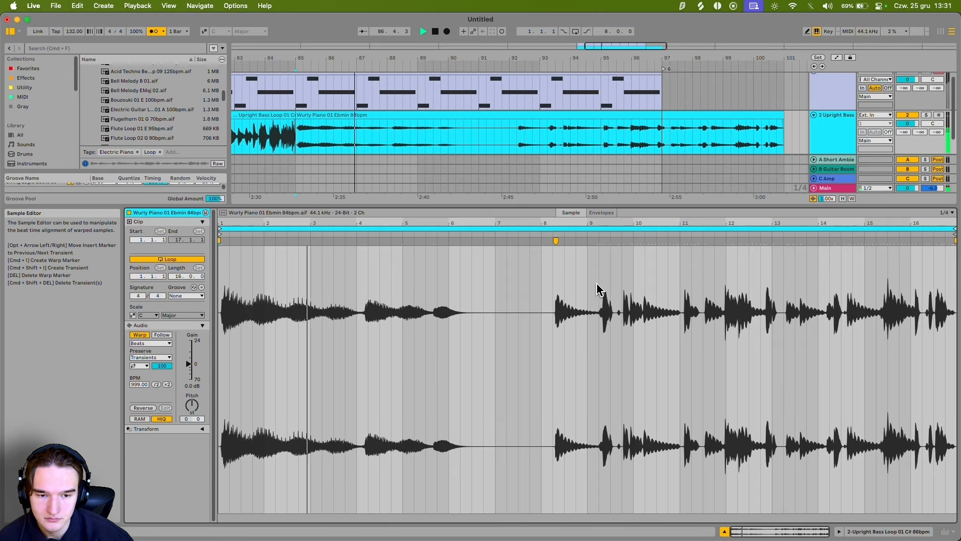
mouse_move(556, 241)
left_mouse_down()
mouse_move(293, 255)
mouse_move(276, 240)
left_mouse_up()
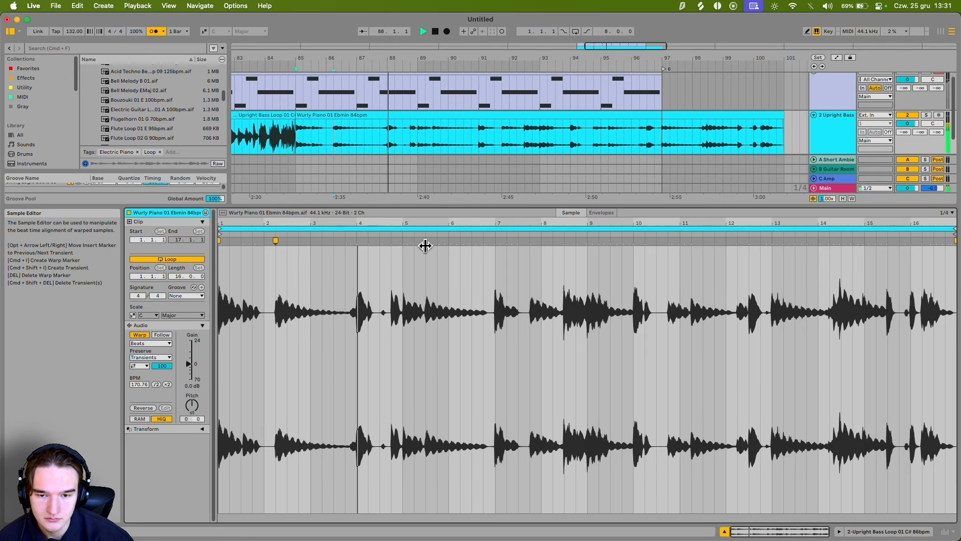
left_click_drag(412, 241, 588, 240)
Step: Transpose the Wurly Piano clip down 9 semitones and play it from its start
left_click_drag(192, 405, 193, 416)
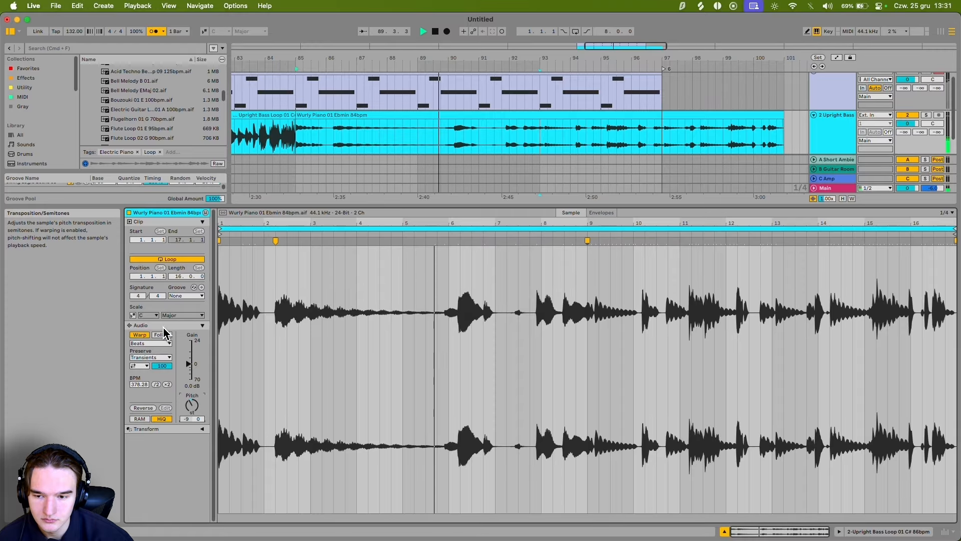
left_click(154, 31)
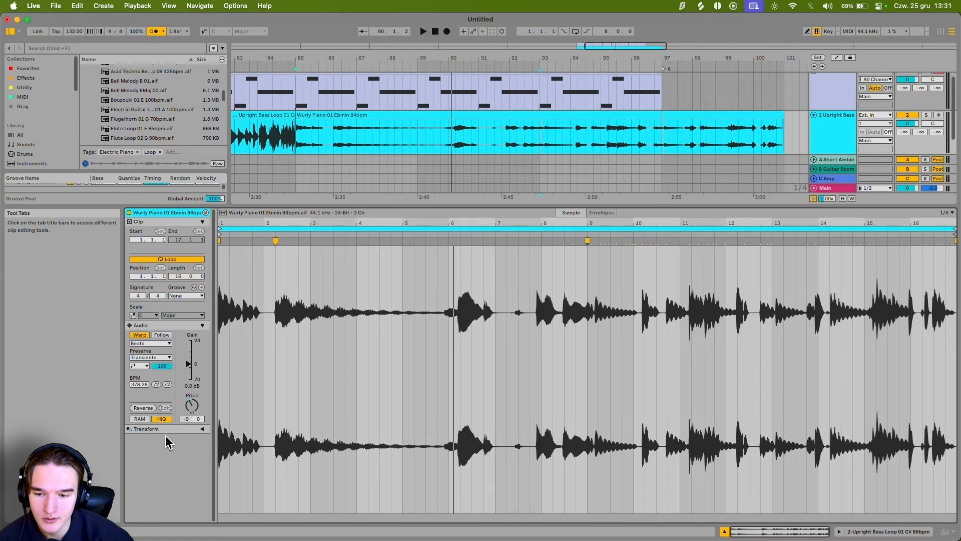
key("space")
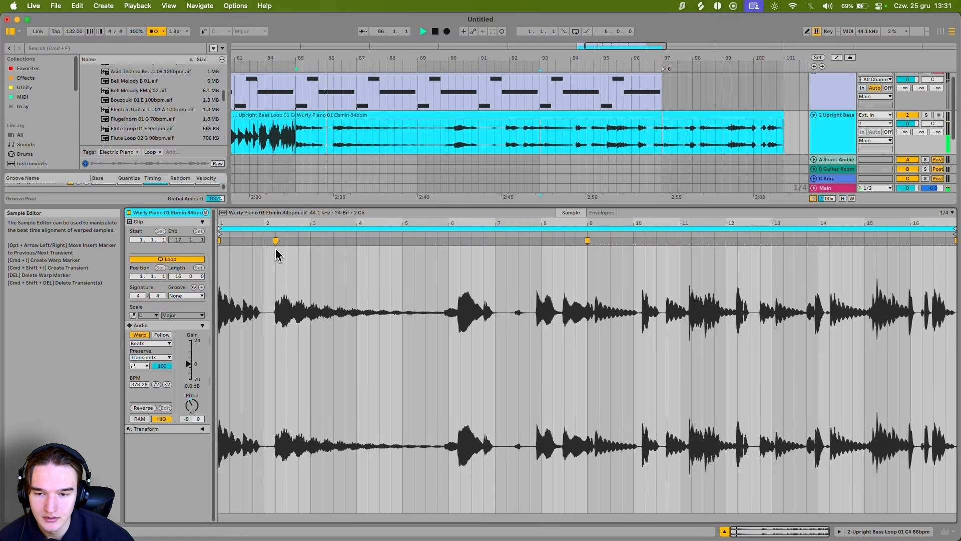
Step: Move the Wurly Piano clip's first inner warp marker to bar 2 and stretch the following chord out to bar 9
left_click_drag(275, 239, 264, 240)
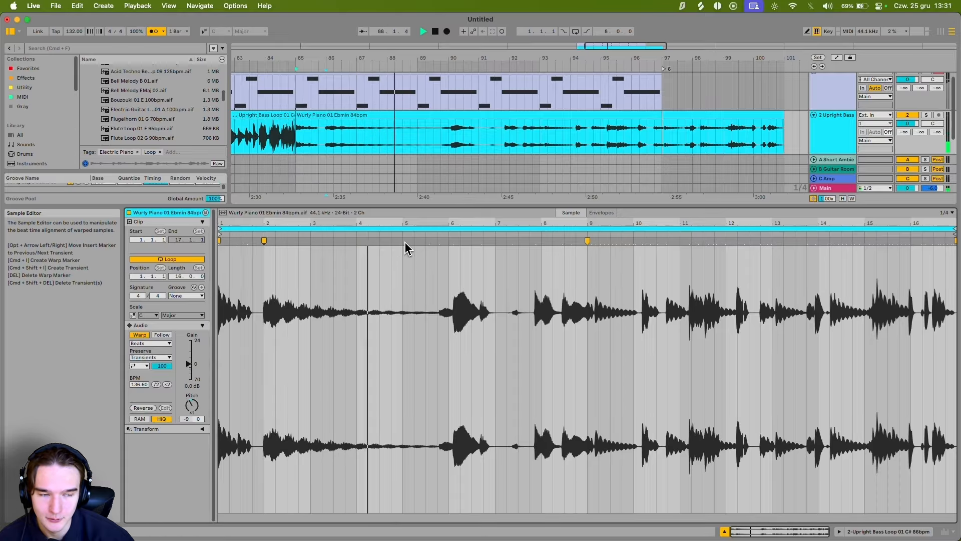
left_click_drag(435, 243, 638, 255)
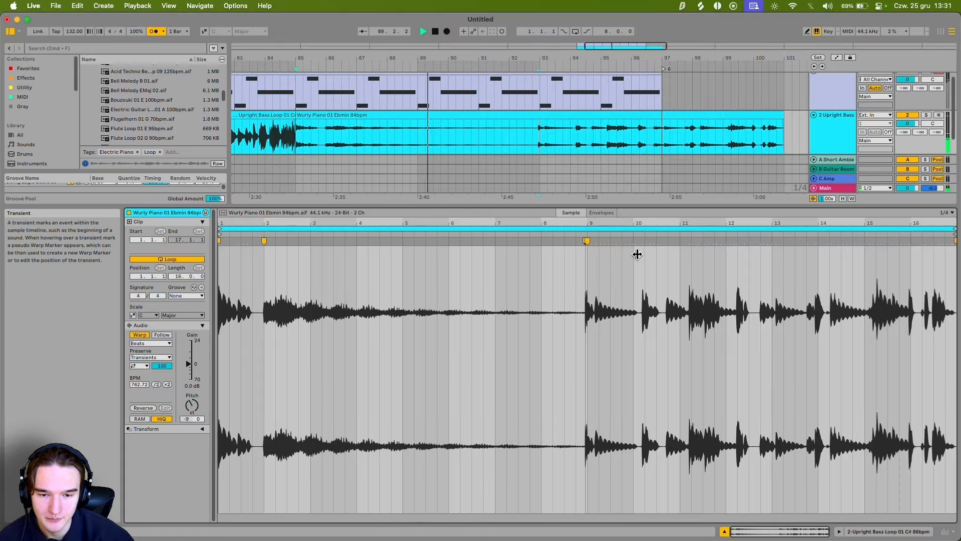
key("alt+space")
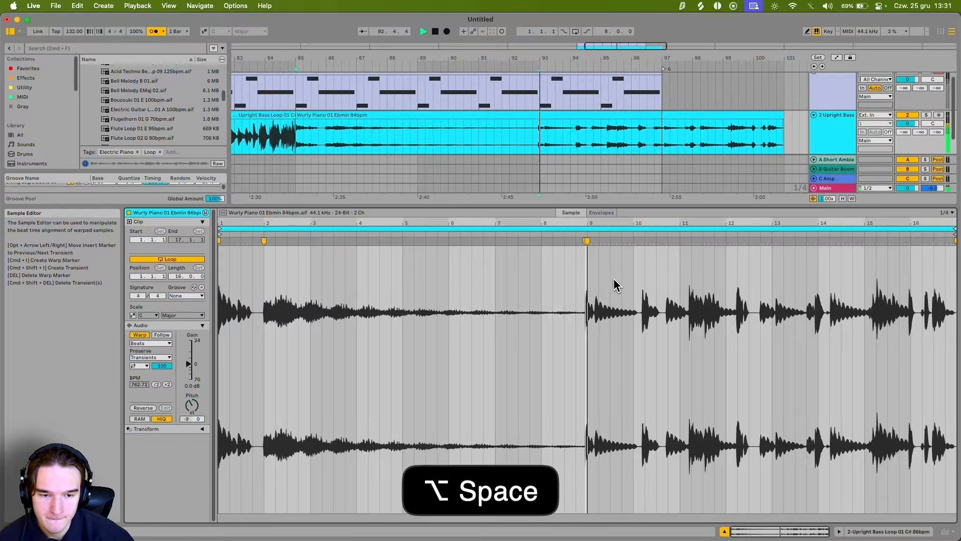
Step: Switch the Wurly Piano clip to Texture warp mode and raise its grain size to 232.41
left_click(150, 343)
left_click(147, 364)
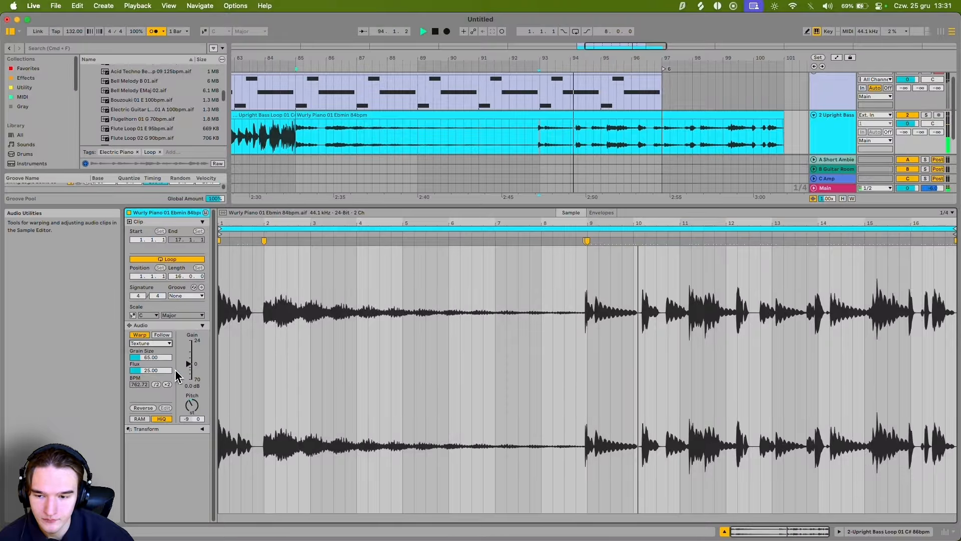
key("space")
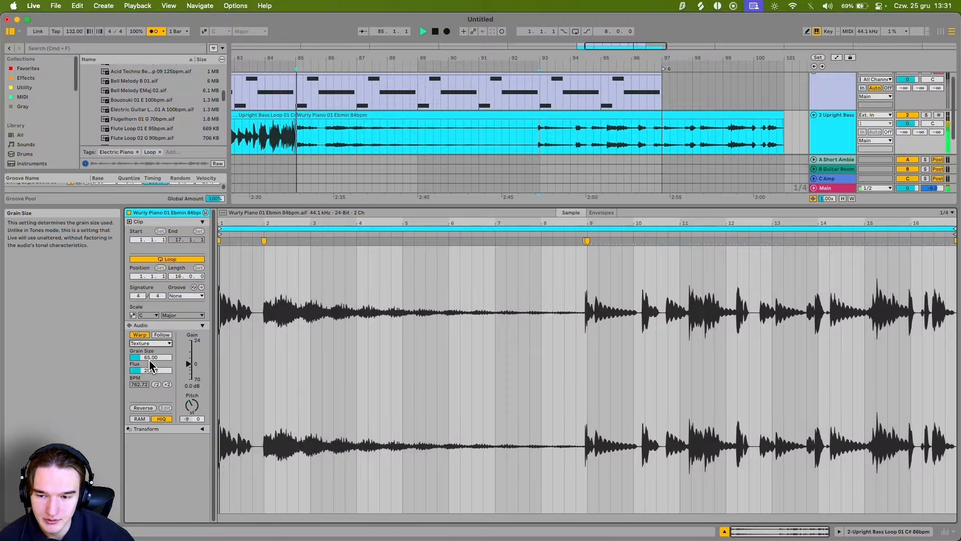
left_click_drag(149, 361, 151, 359)
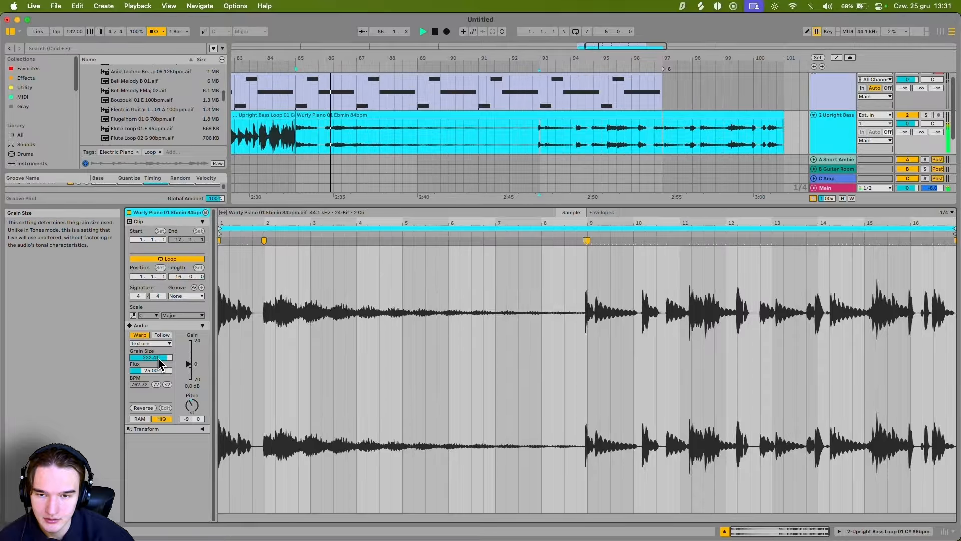
Step: Split the Wurly Piano clip at bar 86 in the arrangement
left_click(326, 146)
scroll(351, 140, "left", 5)
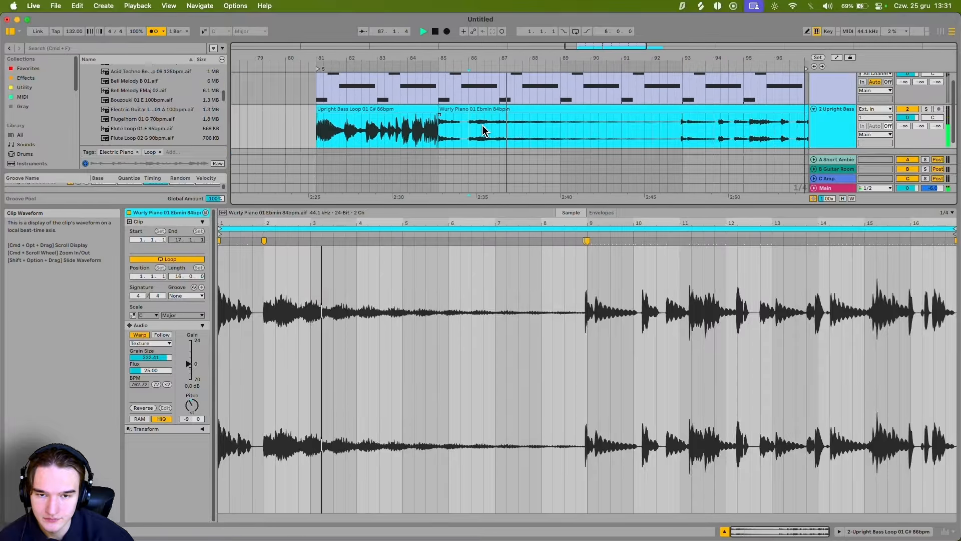
key("super+e")
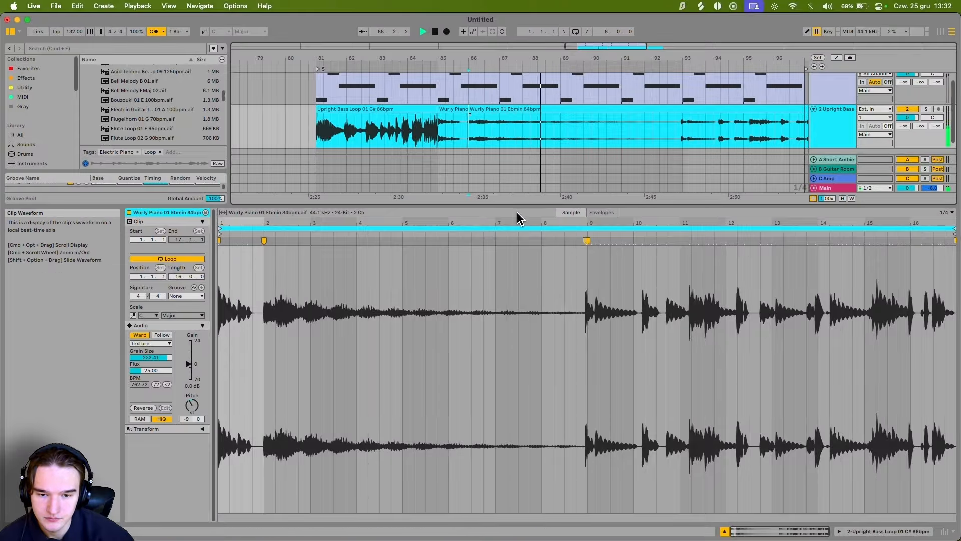
Step: Move the Wurly Piano clip that starts at bar 86 to bar 81, over the upright bass loop, and play it
left_click(523, 115)
left_click(540, 119)
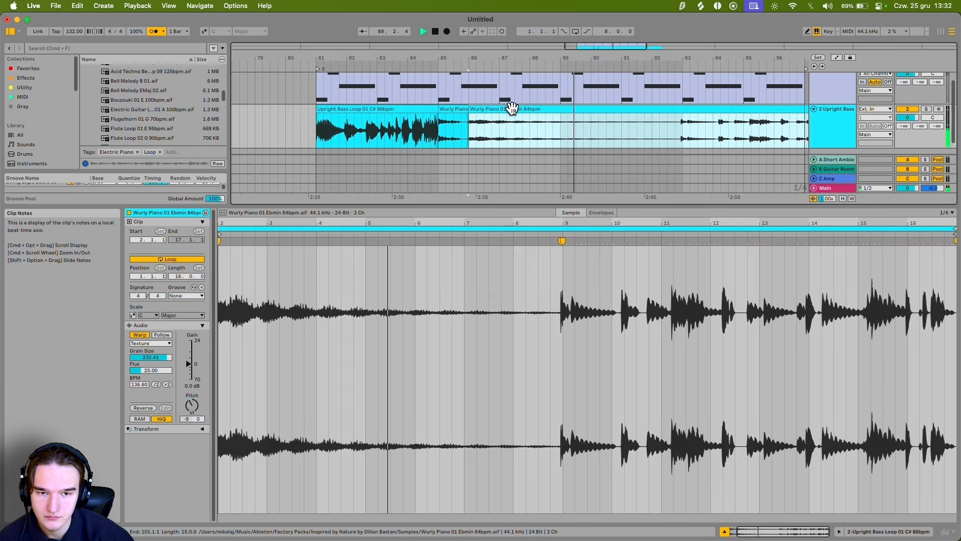
key("space")
left_click_drag(526, 107, 378, 108)
mouse_move(319, 131)
left_mouse_down()
mouse_move(440, 130)
mouse_move(318, 139)
left_mouse_up()
key("space")
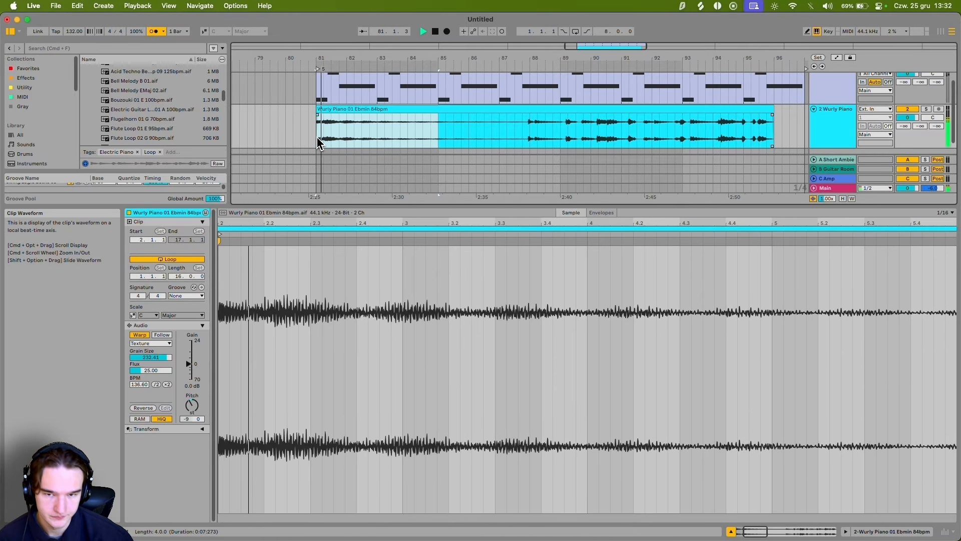
Step: Duplicate the Wurly Piano clip's first four bars at bar 85 and loop bars 81 to 89
key("super+l")
key("shift+Tab")
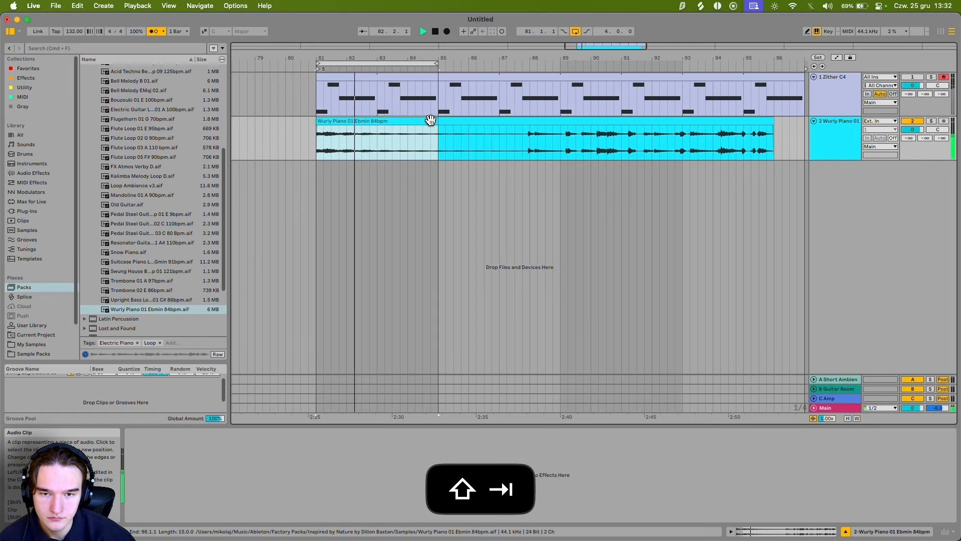
key("super+d")
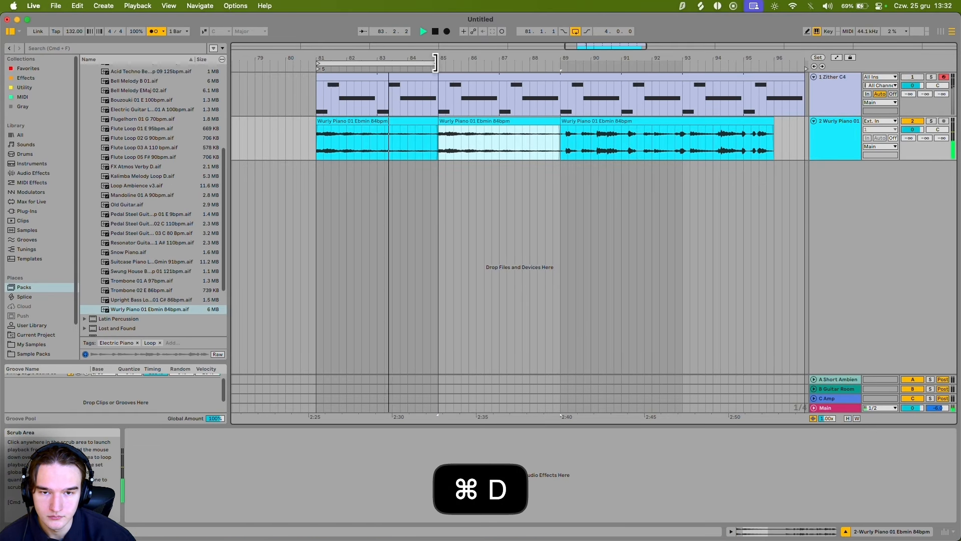
left_click_drag(328, 138, 560, 140)
scroll(566, 140, "down", 3)
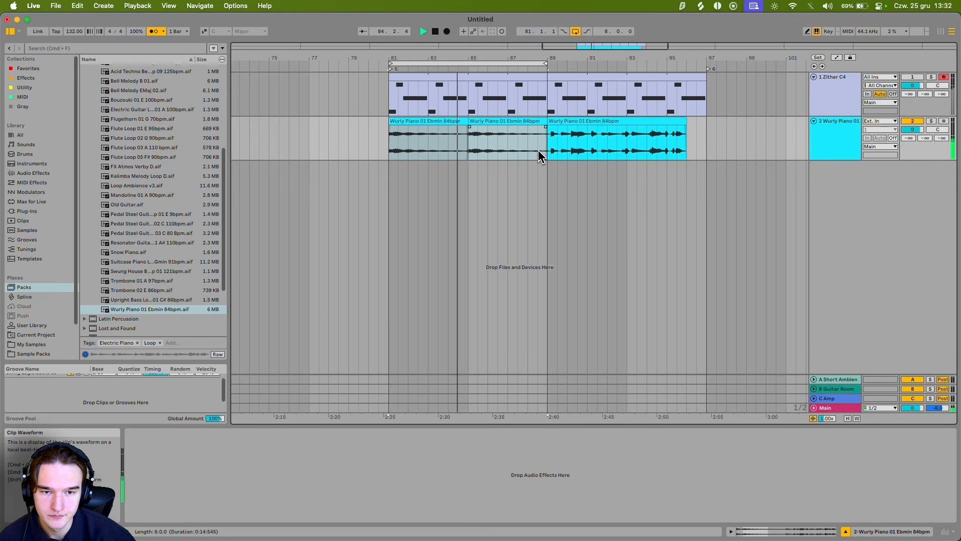
Step: Delete the Wurly Piano remainder after bar 89 and shorten the zither clip to end at bar 89
left_click(532, 121)
left_click(560, 139)
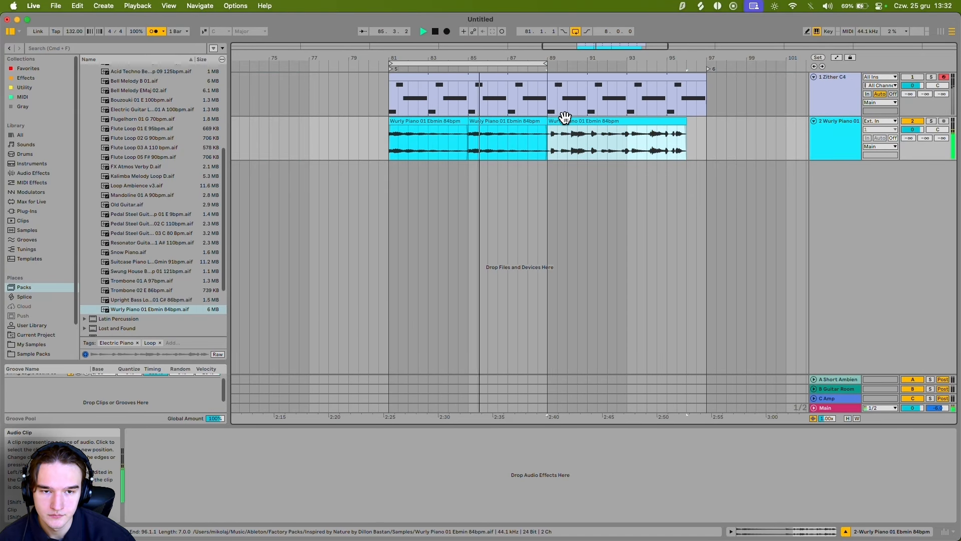
key("BackSpace")
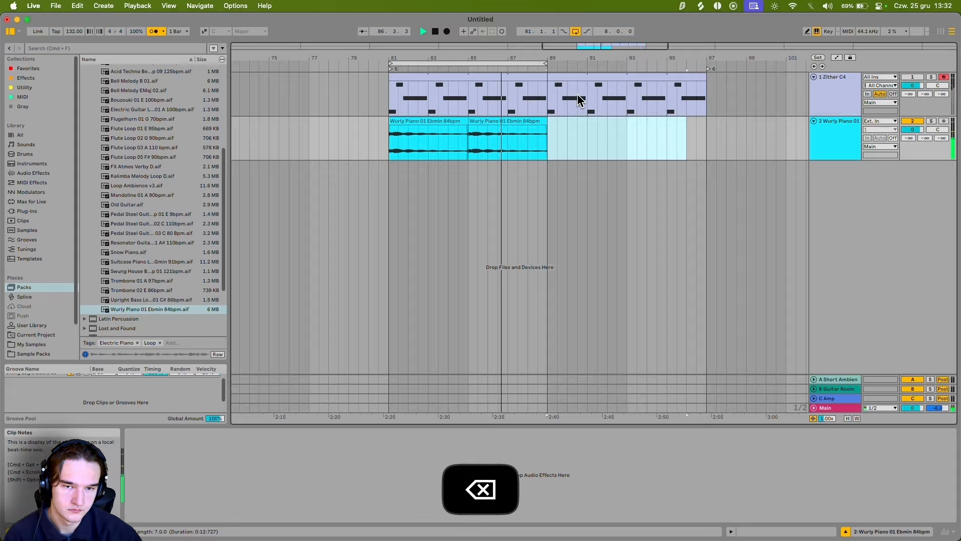
left_click(582, 96)
left_click_drag(706, 85, 548, 85)
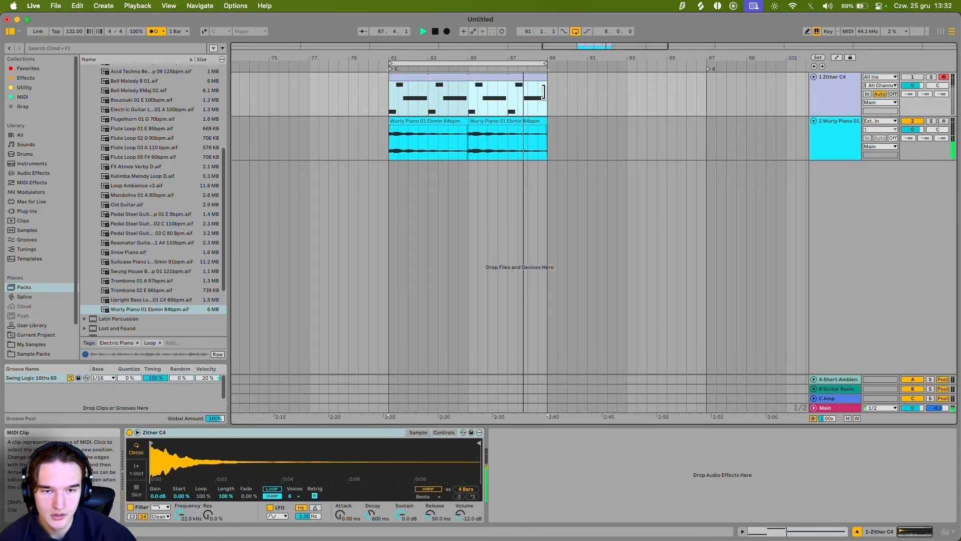
Step: Check the second Wurly Piano clip's details and insert a new MIDI track below the Wurly Piano track
left_click(517, 145)
left_click(510, 122)
key("z")
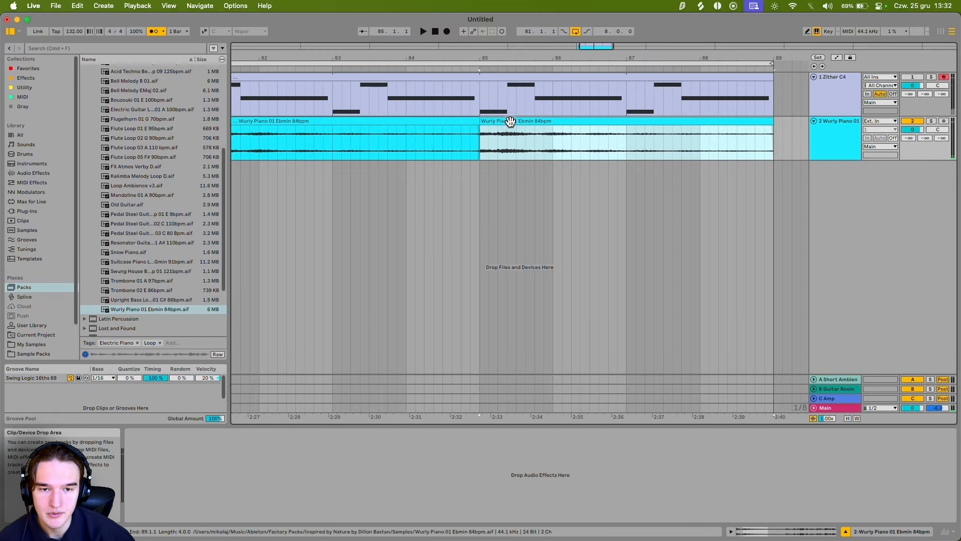
key("shift+Tab")
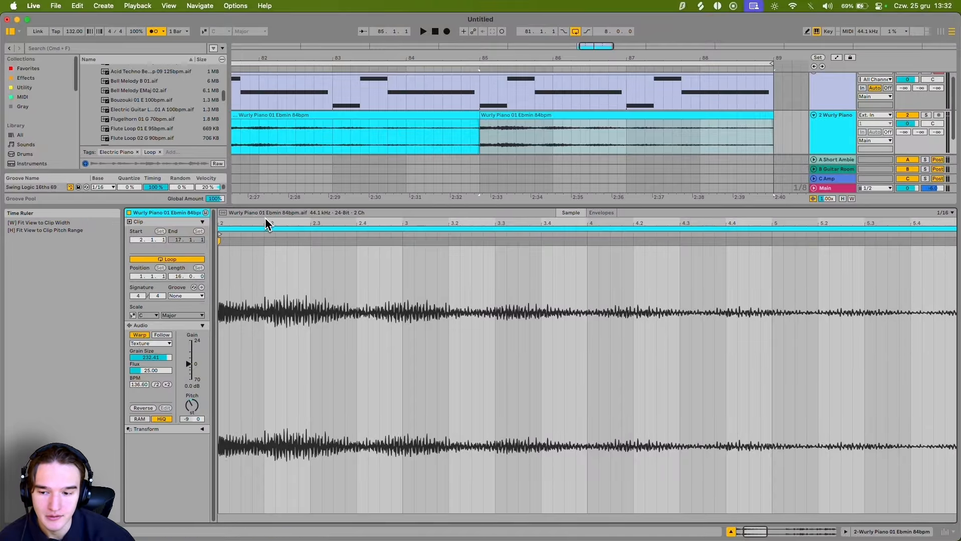
key("shift+Tab")
key("super+shift+t")
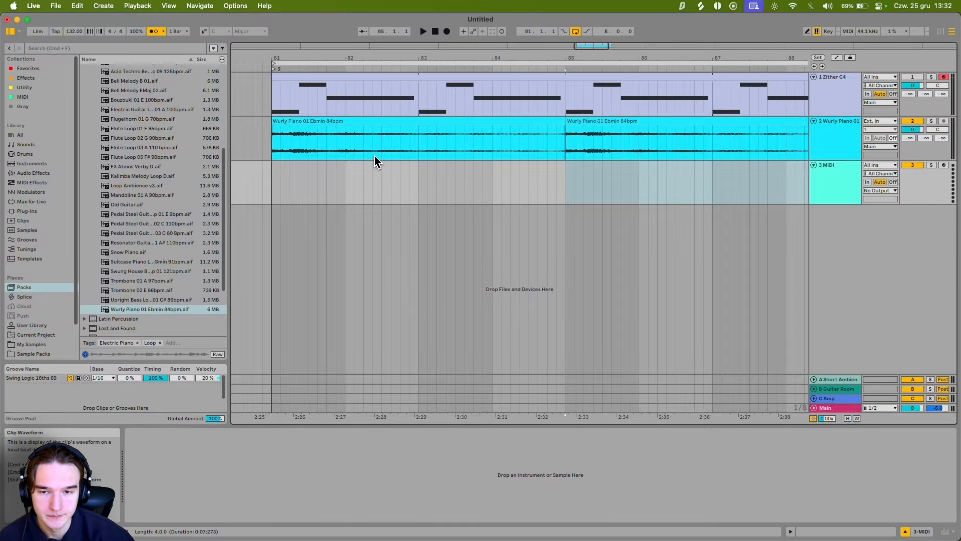
Step: Turn on the scale setting and set it to D#/Eb Minor
left_click(205, 32)
left_click(219, 31)
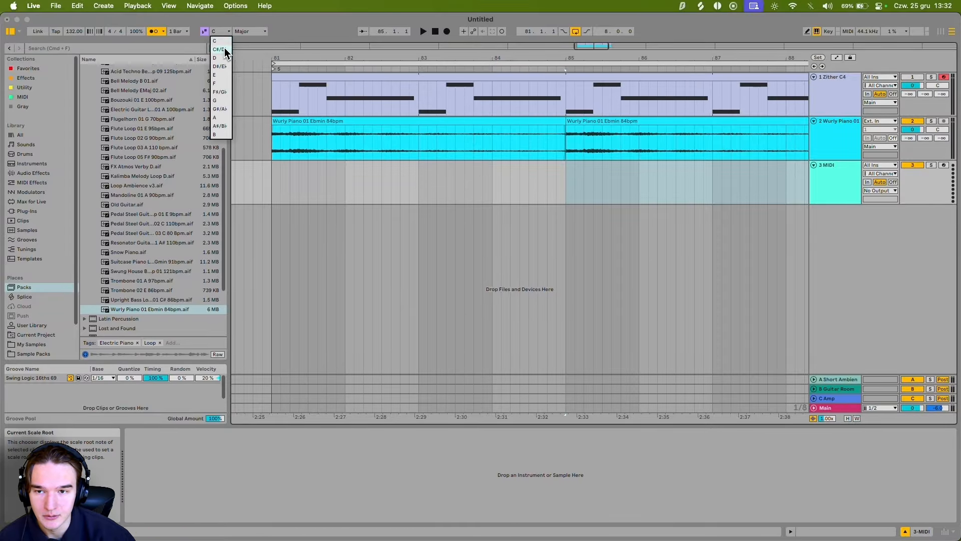
left_click(220, 67)
left_click(249, 31)
left_click(242, 49)
Step: Play the loop and set the Wurly Piano track's send to the Guitar Room return to 0 dB
key("space")
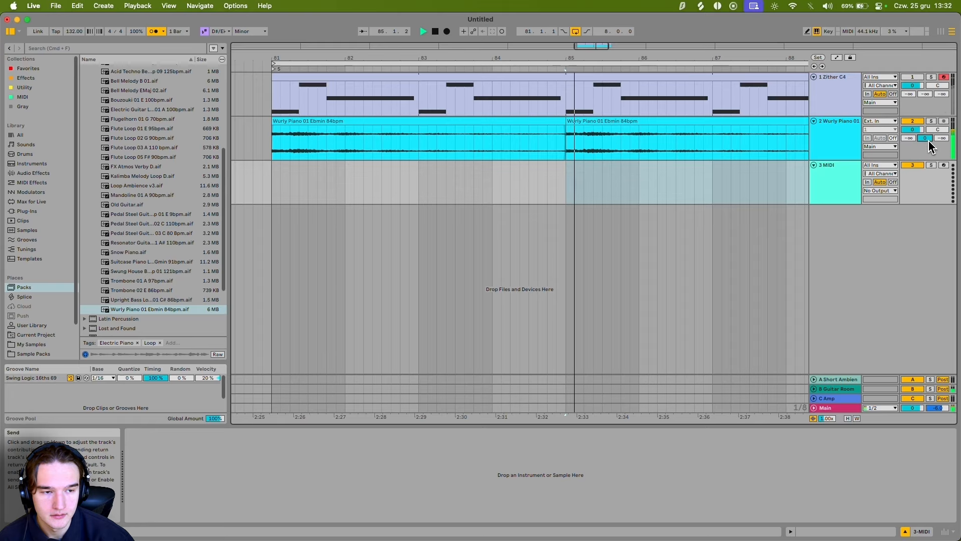
left_click_drag(929, 145, 929, 148)
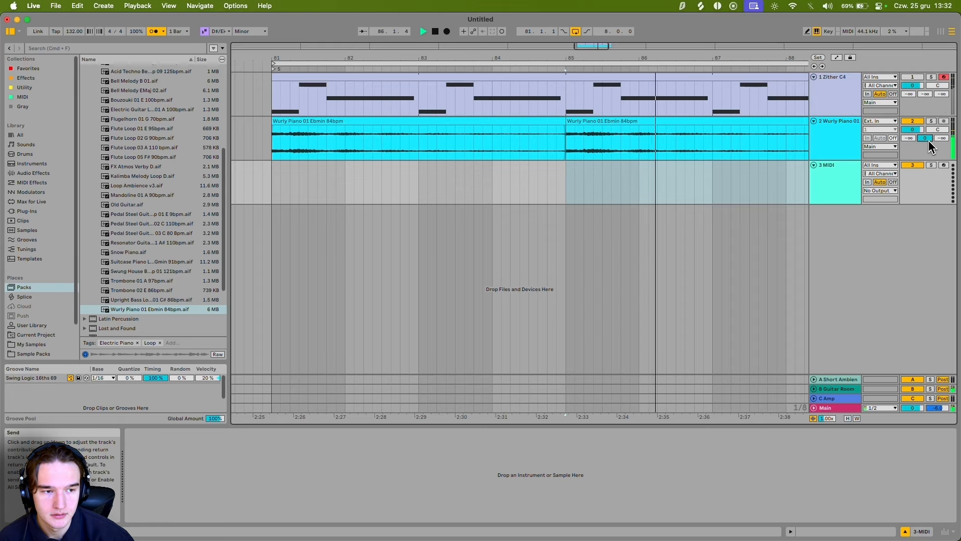
scroll(521, 172, "down", 5)
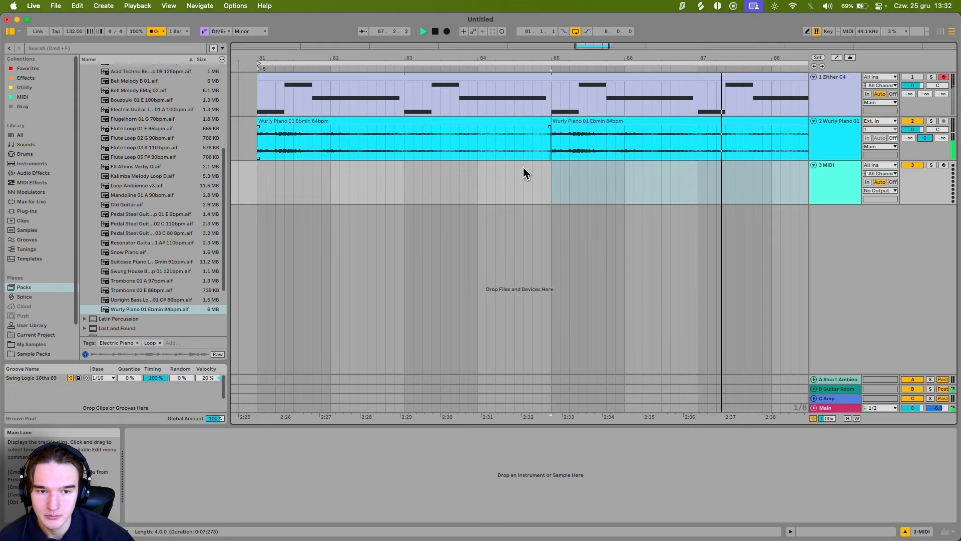
Step: Copy the first Wurly Piano clip onto the empty MIDI track as a sampled instrument
left_click(532, 133)
key("space")
key("cmd+c")
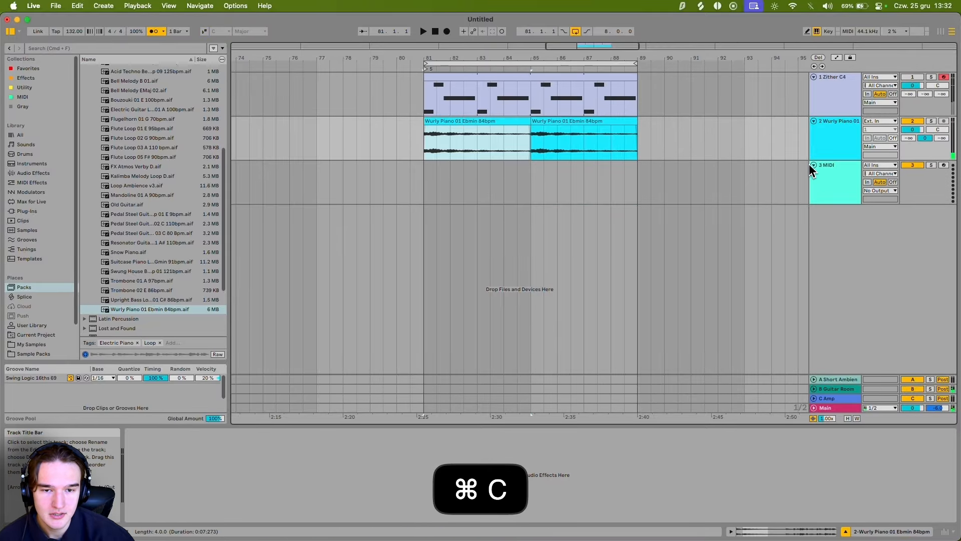
left_click(822, 186)
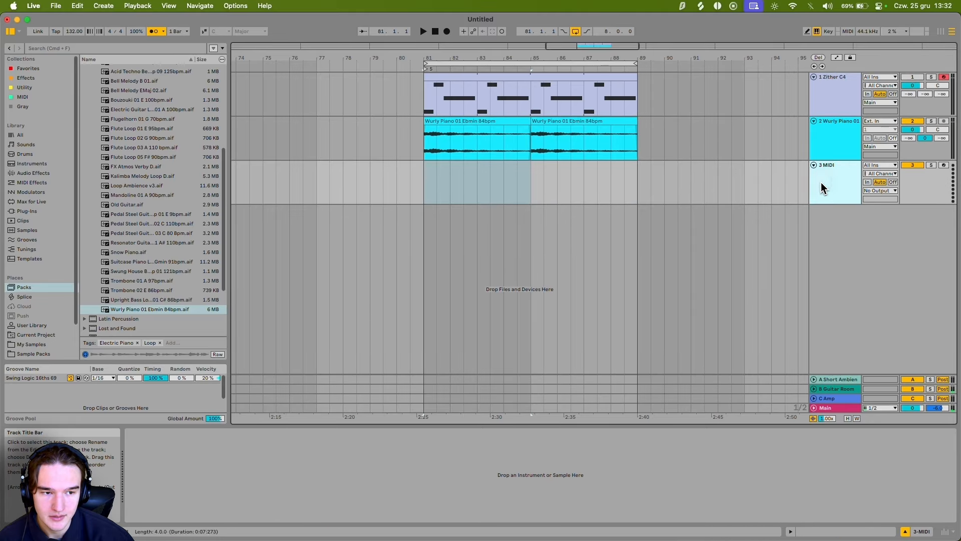
key("super+v")
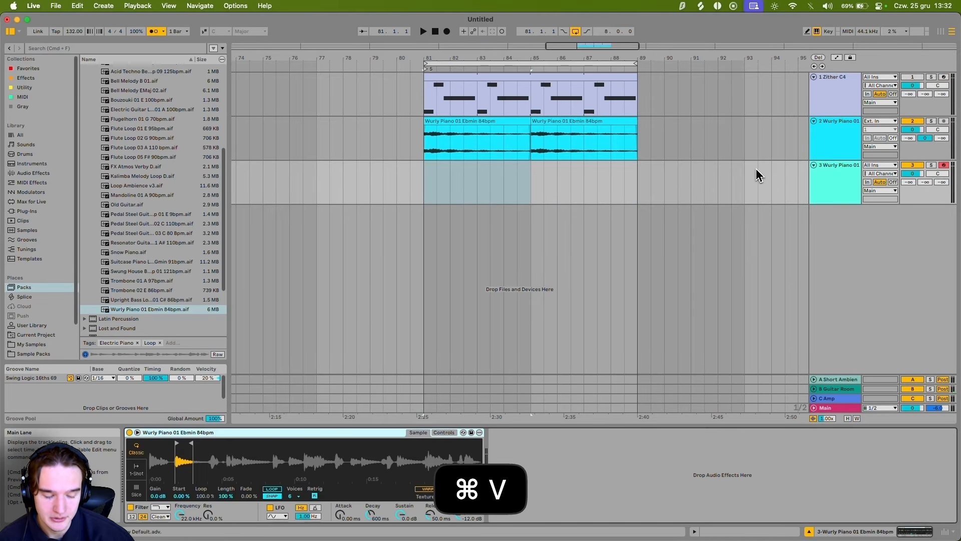
Step: Audition the sampled Wurly chord at a lower octave along with the loop and switch the metronome off
key("a")
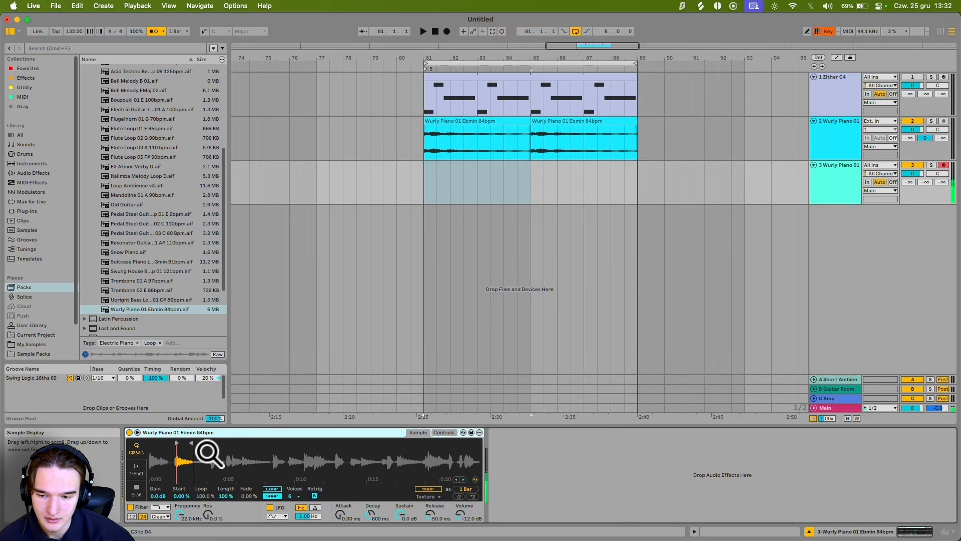
left_click_drag(210, 454, 150, 436)
key("x")
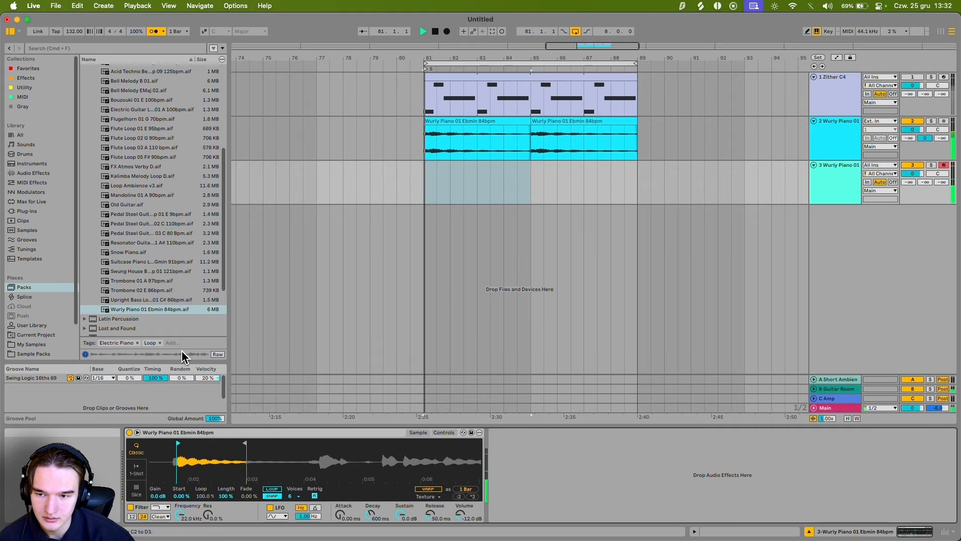
key("a")
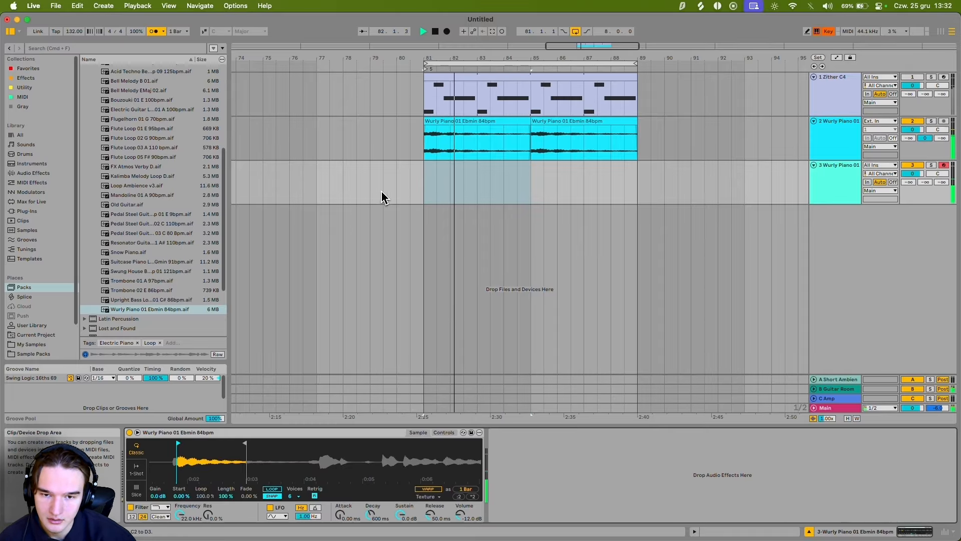
left_click(153, 32)
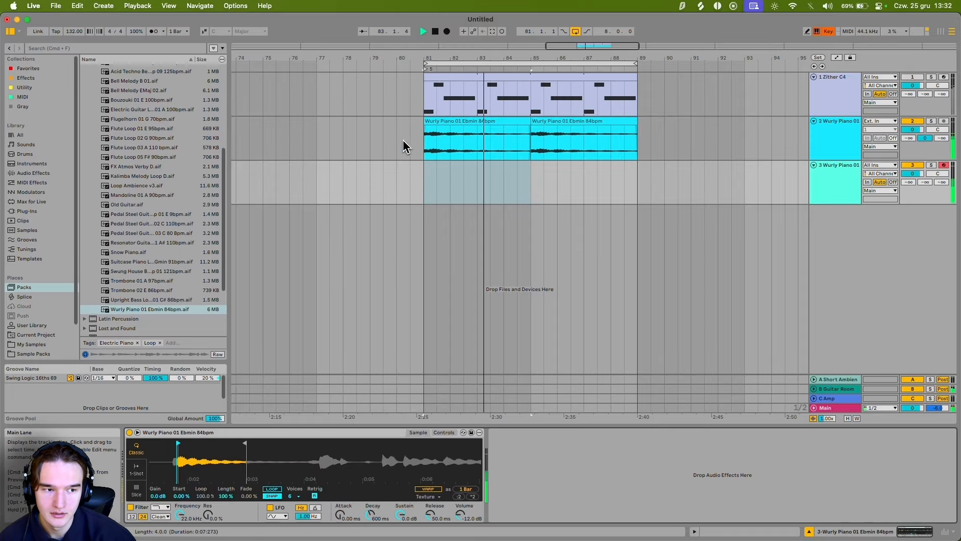
Step: Create a looping one-bar MIDI clip on the sampled Wurly Piano track and extend it across bars 81 to 89
key("space")
double_click(432, 168)
key("shift+Tab")
left_click_drag(447, 164, 638, 165)
key("shift+Tab")
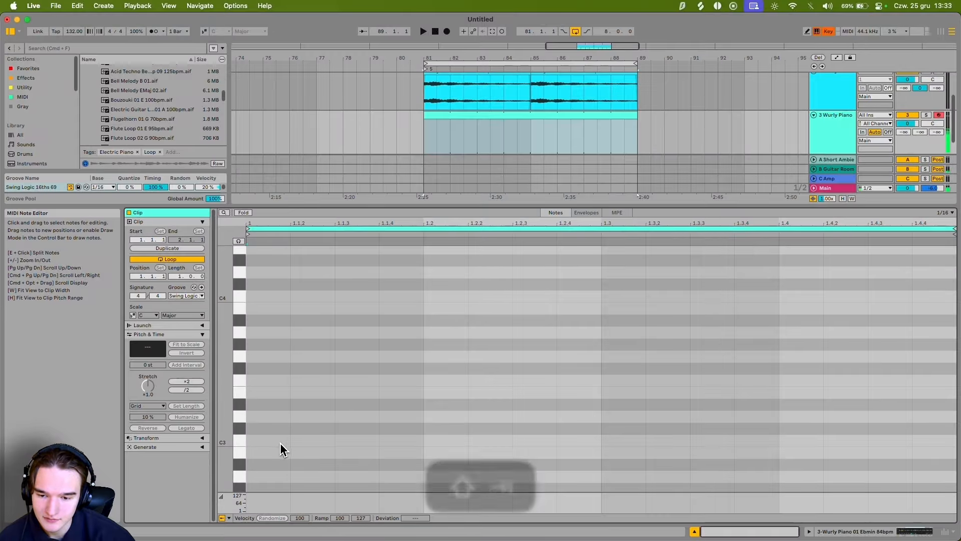
Step: Add sixteenth C2 notes at 1.1.1, 1.1.3 and 1.2.2 in the sampled Wurly Piano clip
key("space")
scroll(275, 359, "down", 5)
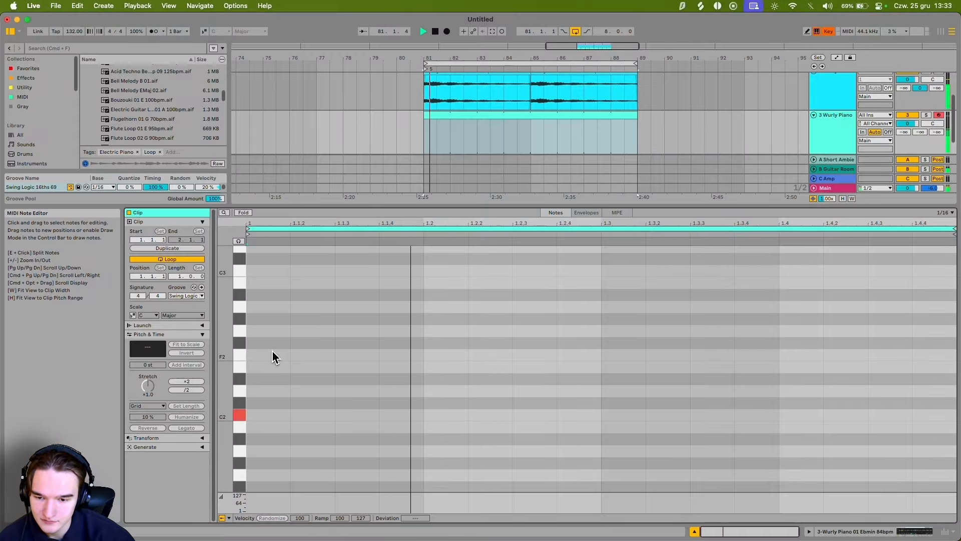
double_click(267, 415)
double_click(354, 415)
double_click(486, 416)
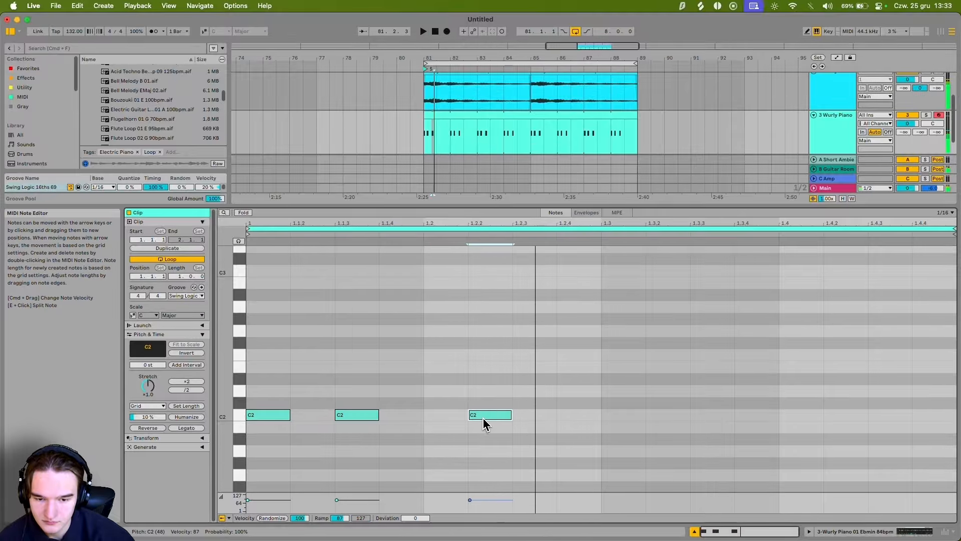
Step: Set the sampled Wurly Piano track's volume to 6.0 and its Short Ambience and Amp sends to -17.2 and -21.2, and replay
left_click_drag(904, 133, 936, 117)
key("space")
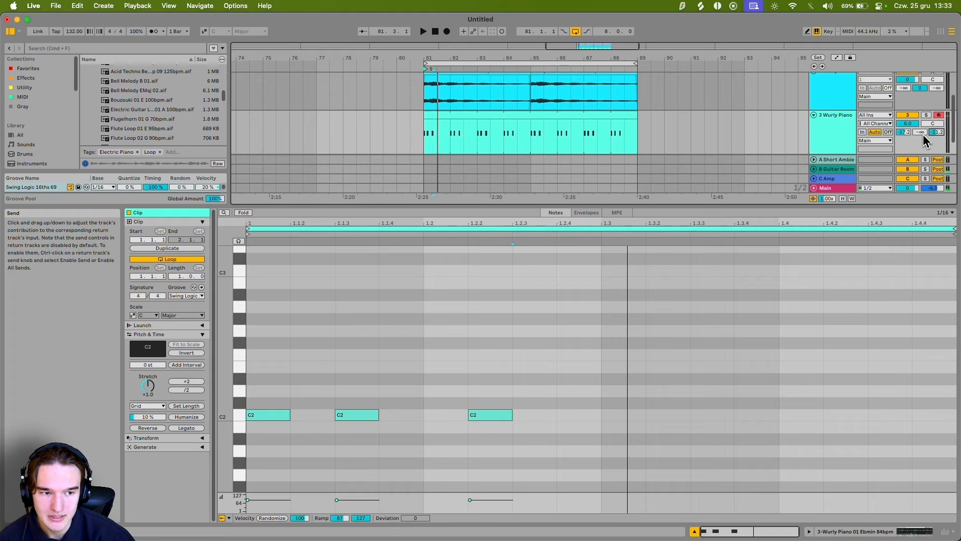
key("space")
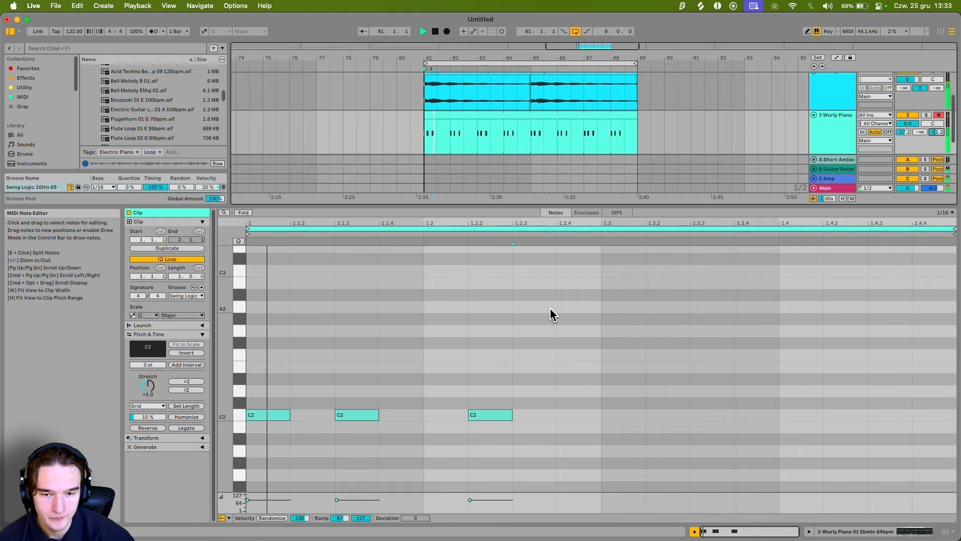
Step: Add sixteenth C2 notes at 1.3.2, 1.3.4 and 1.4.3 to complete the one-bar rhythm
double_click(664, 409)
left_click_drag(666, 410, 666, 419)
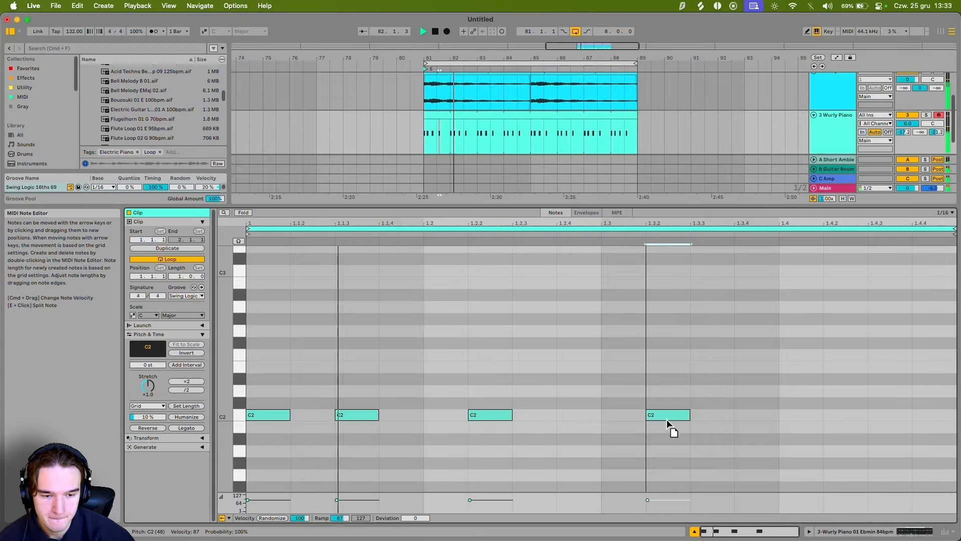
double_click(769, 416)
double_click(861, 416)
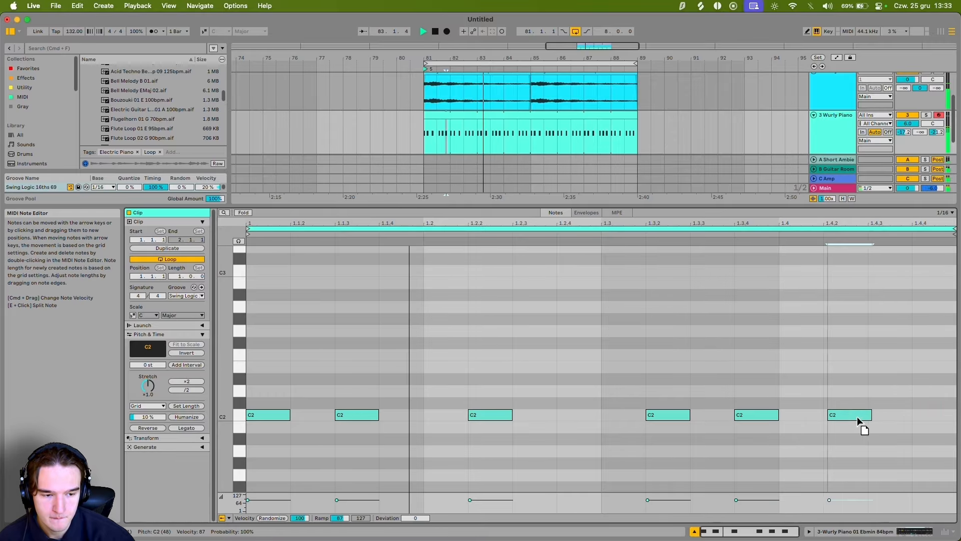
left_click_drag(862, 415, 885, 413)
left_click(884, 406)
key("space")
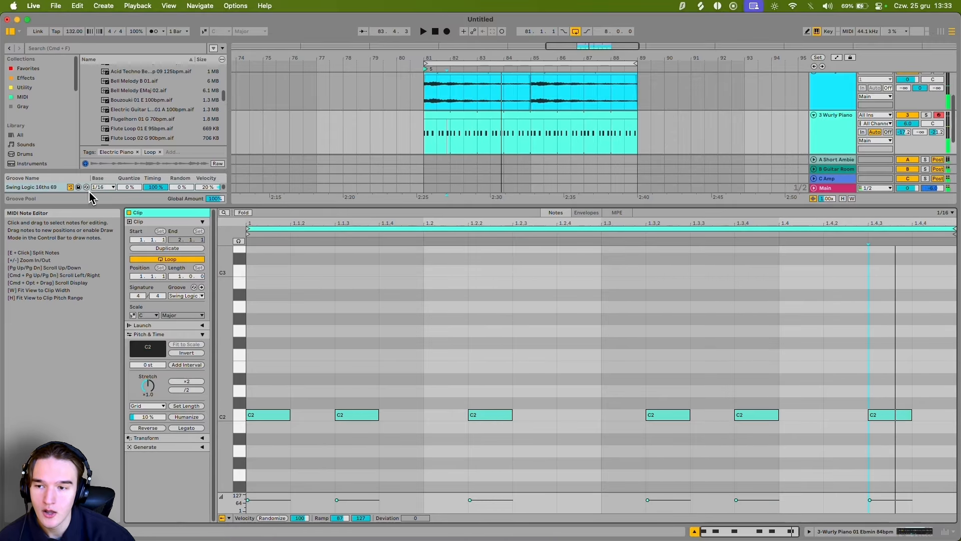
Step: Look through the Grooves library and enlarge the groove pool holding Swing Logic 16ths 69
left_click(53, 191)
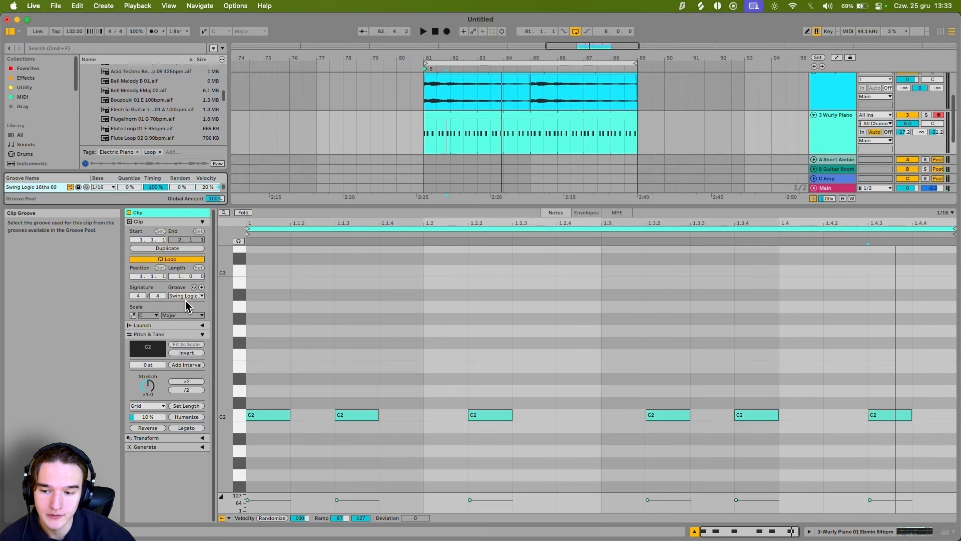
key("shift+Tab")
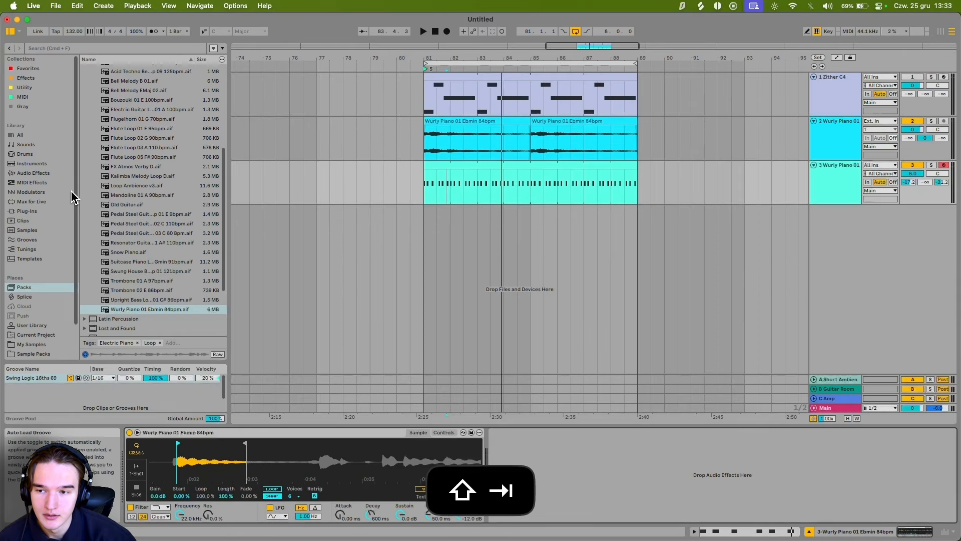
left_click(40, 232)
left_click(44, 240)
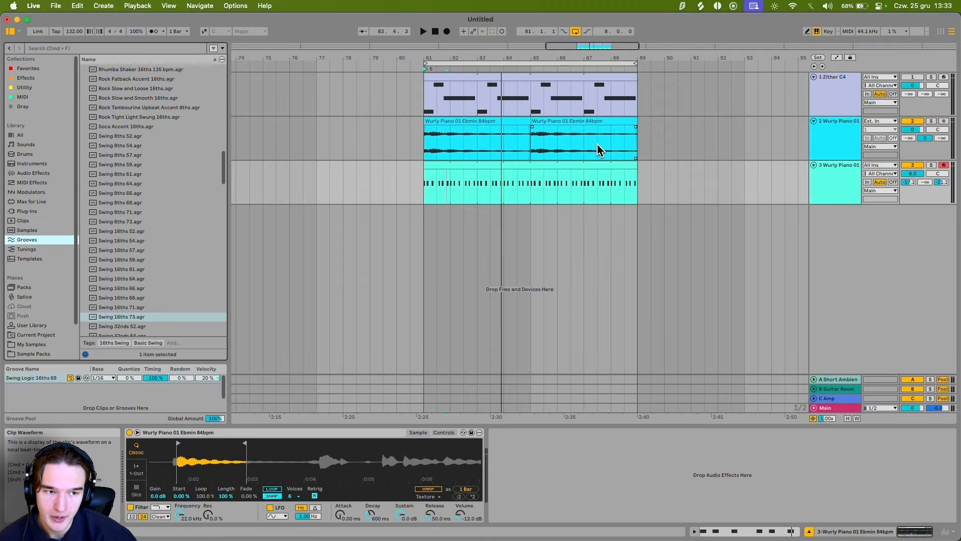
left_click(40, 381)
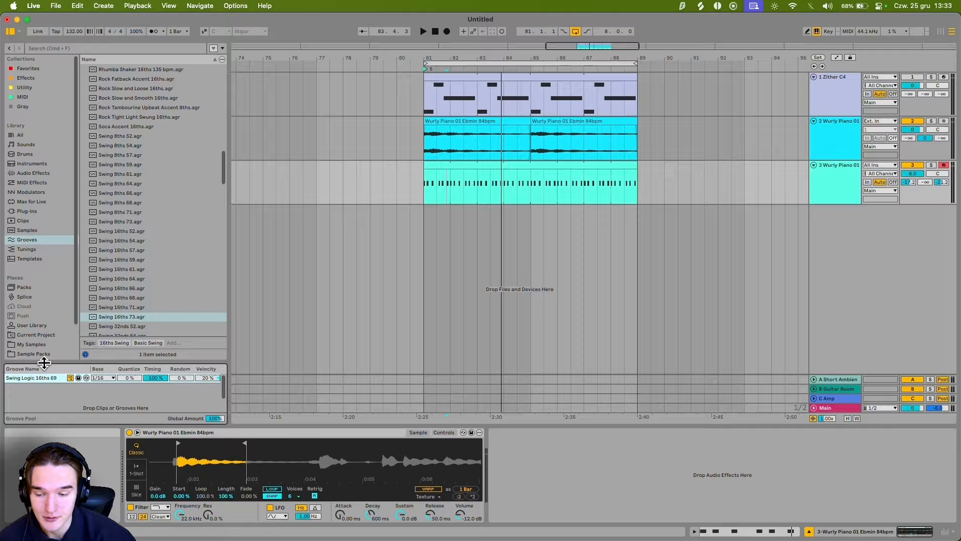
left_click_drag(47, 361, 51, 352)
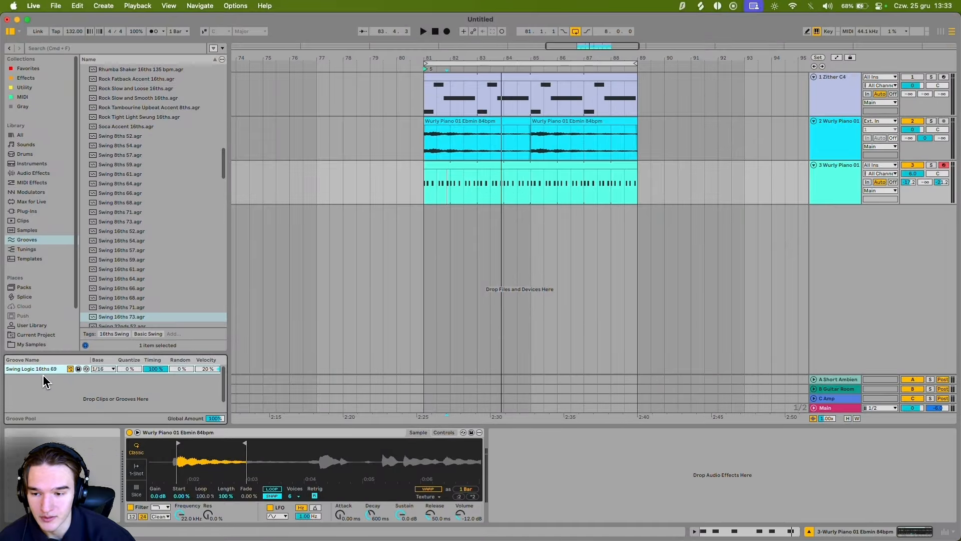
Step: Examine the groove pool's auto-load and global amount settings, and open the sampled Wurly Piano clip's notes
left_click(431, 164)
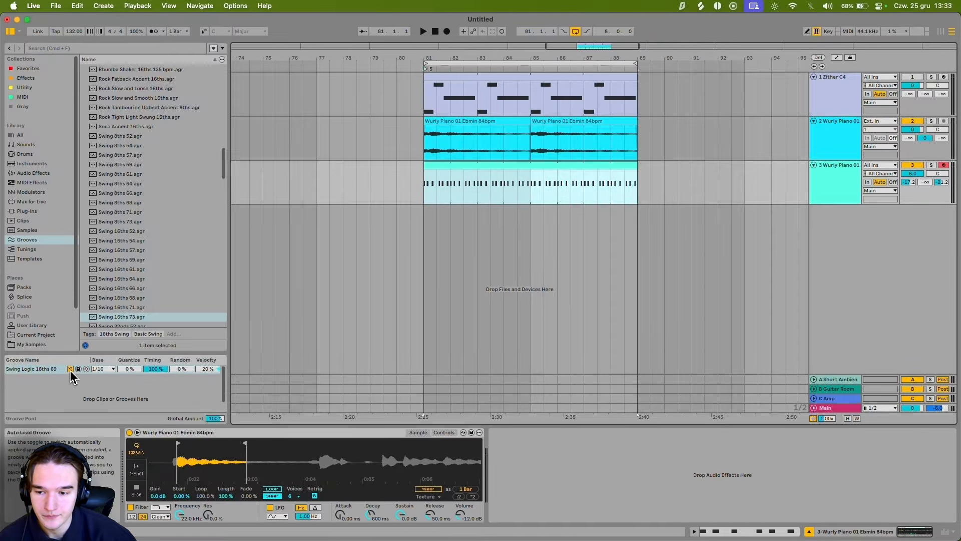
mouse_move(215, 418)
left_mouse_down()
mouse_move(231, 437)
mouse_move(222, 430)
left_mouse_up()
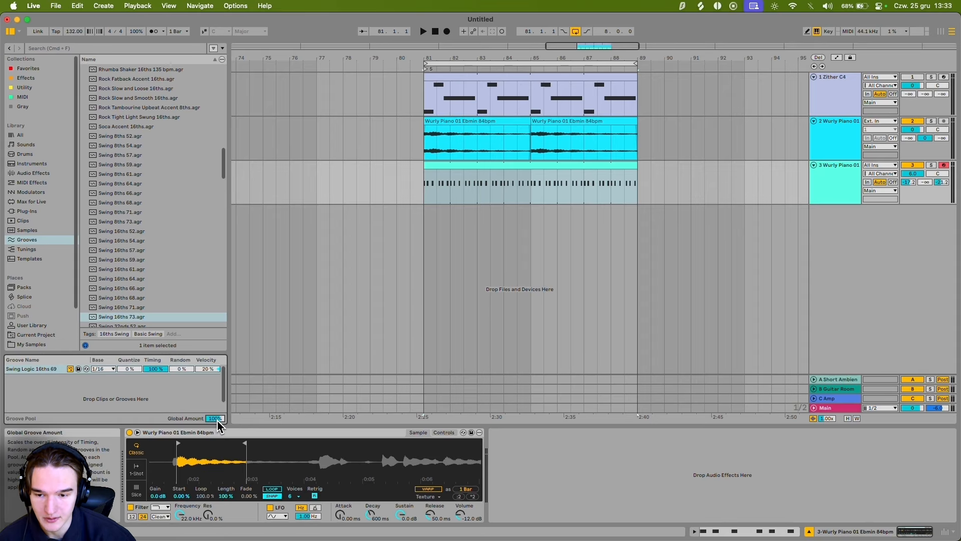
left_click(427, 189)
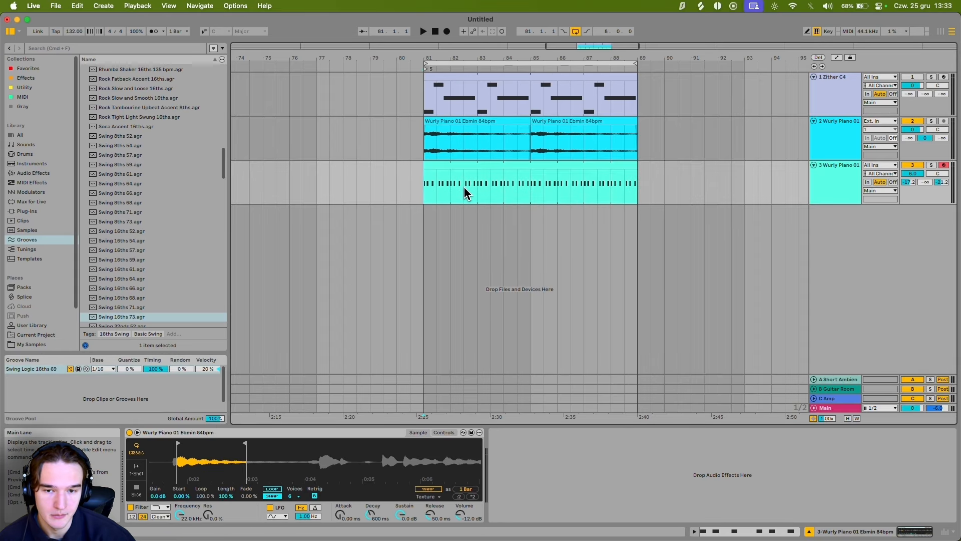
left_click(750, 531)
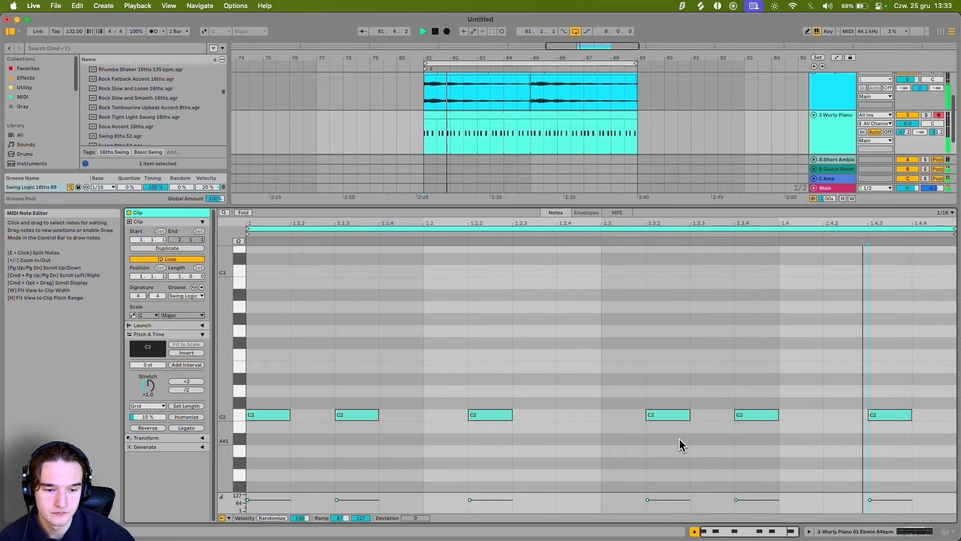
Step: Set the sampled Wurly Piano clip's groove to None and play its track soloed
key("space")
left_click(186, 296)
left_click(181, 304)
left_click(183, 296)
left_click(182, 304)
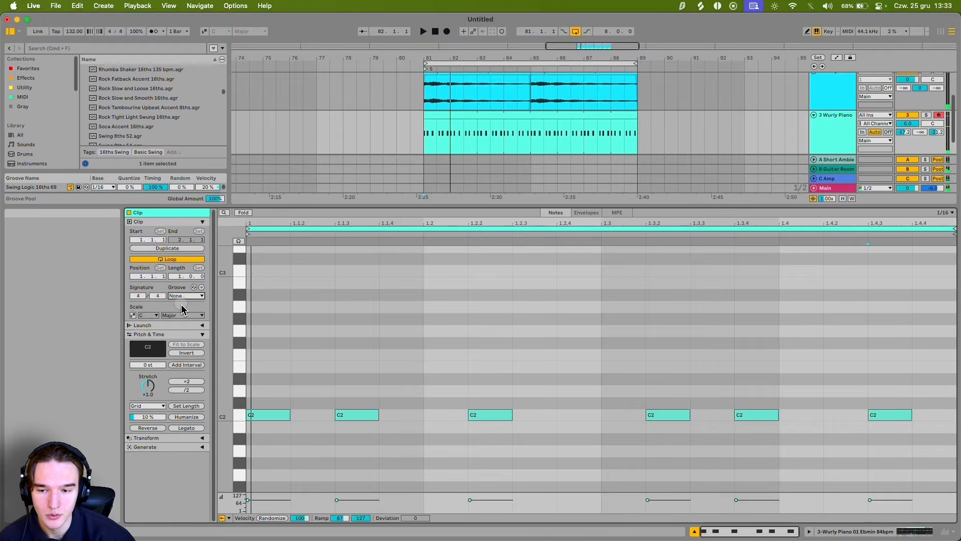
left_click(927, 115)
key("space")
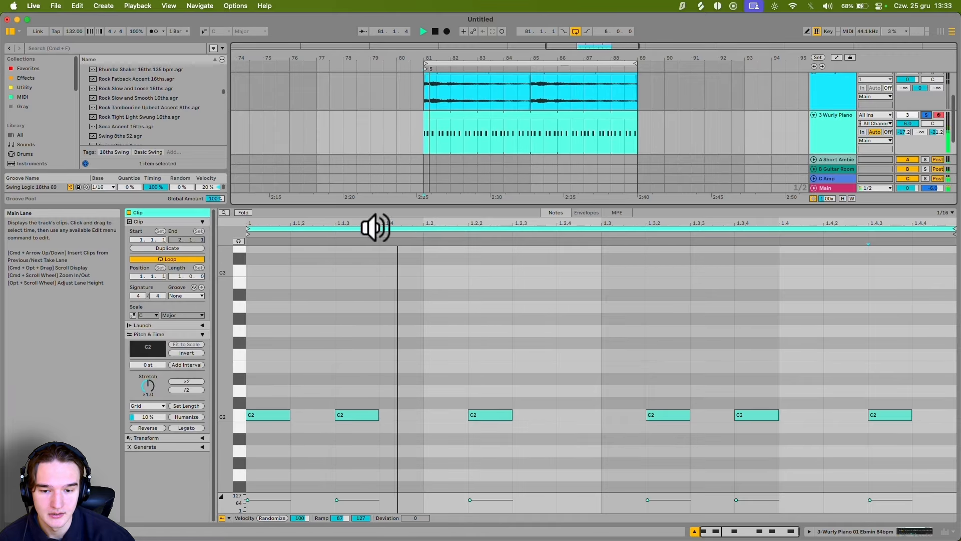
Step: Reapply the Swing Logic 16ths 69 groove to the sampled Wurly Piano clip, compare the sound, and unsolo the track
left_click(186, 297)
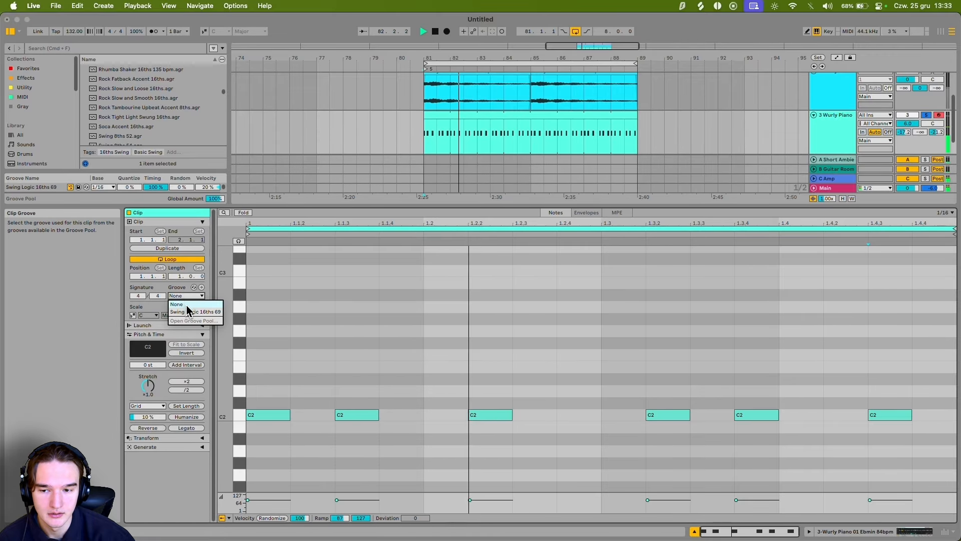
left_click(188, 312)
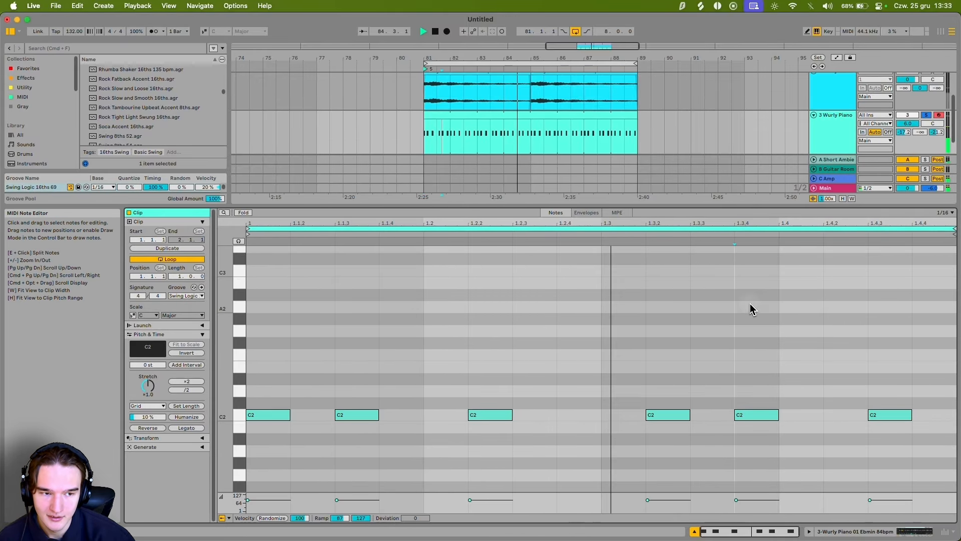
key("space")
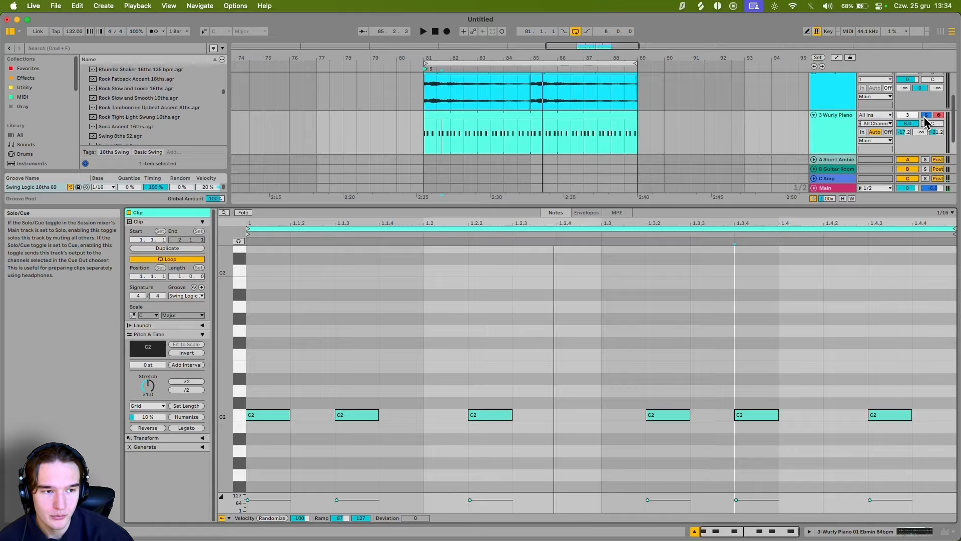
key("space")
Step: Browse the remaining grooves and the Gray collection, select Periodic Stab.wav, and replay the loop
key("shift+Tab")
scroll(115, 251, "down", 15)
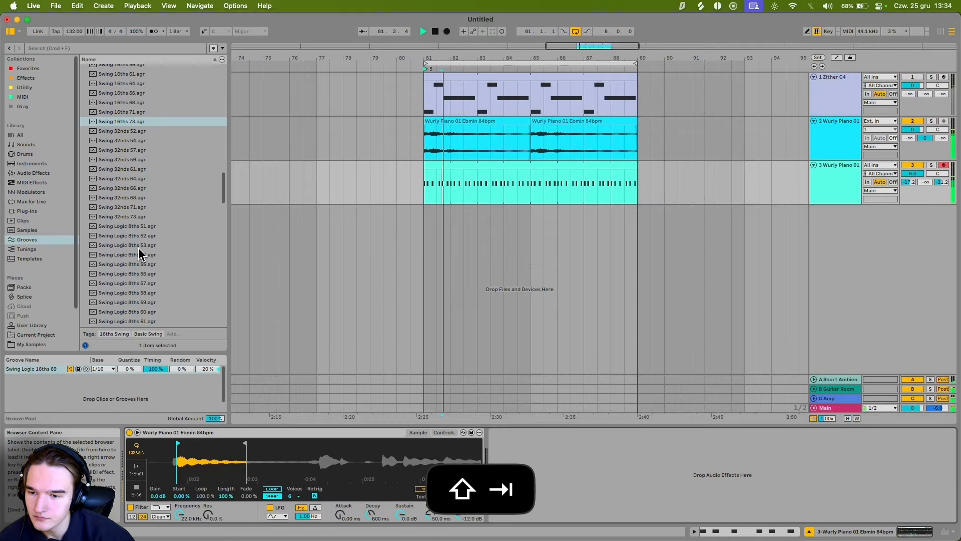
key("space")
scroll(145, 269, "down", 5)
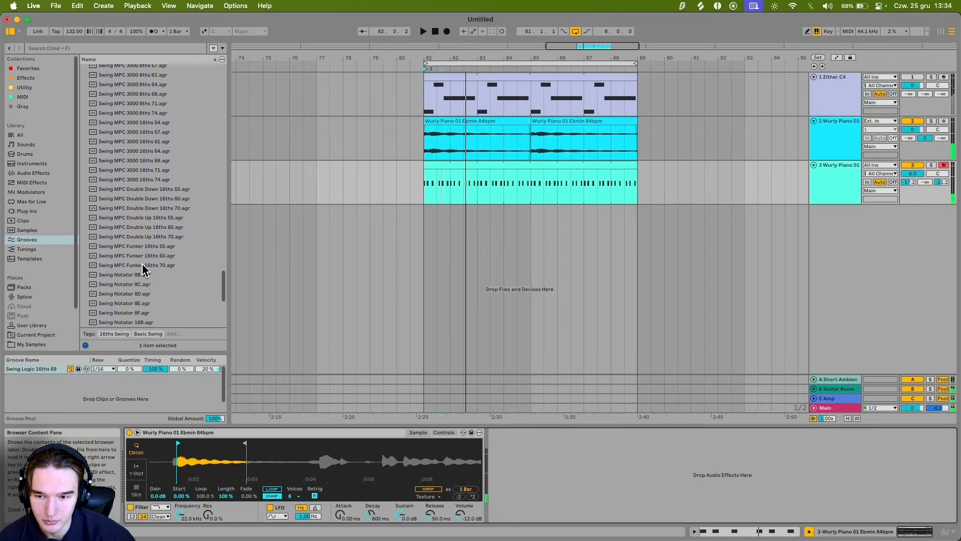
left_click(28, 107)
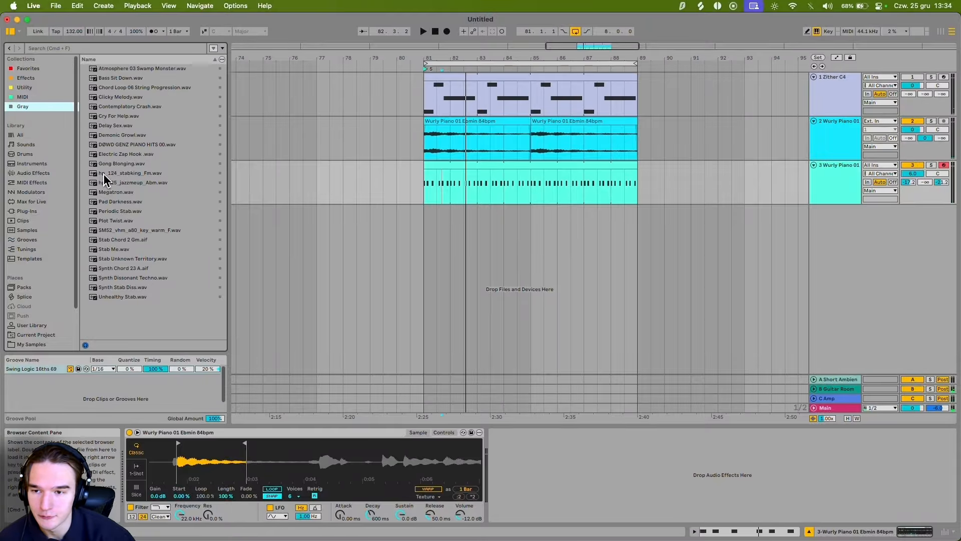
left_click(828, 189)
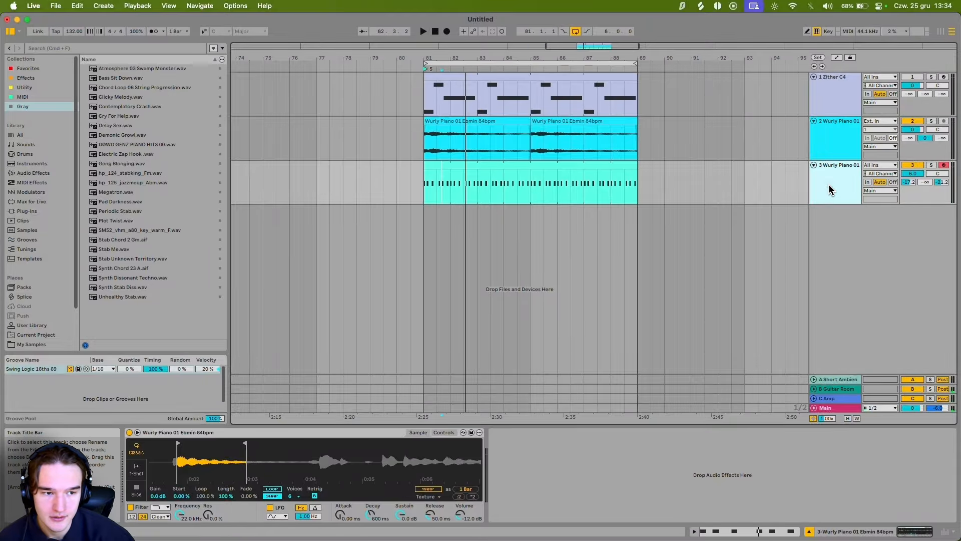
left_click(127, 212)
key("space")
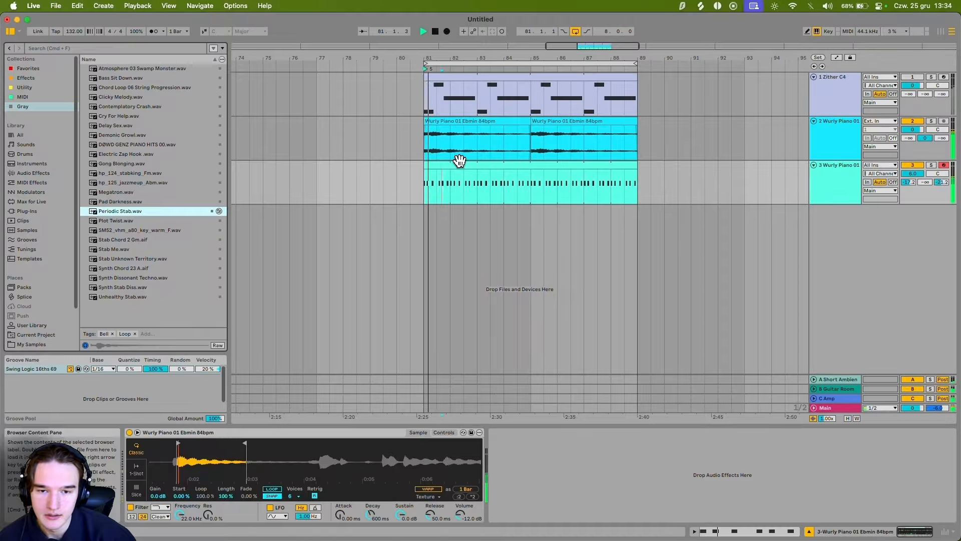
Step: Search the browser for "auto filt" and add Auto Filter to the sampled Wurly Piano track
left_click(841, 186)
key("cmd+f")
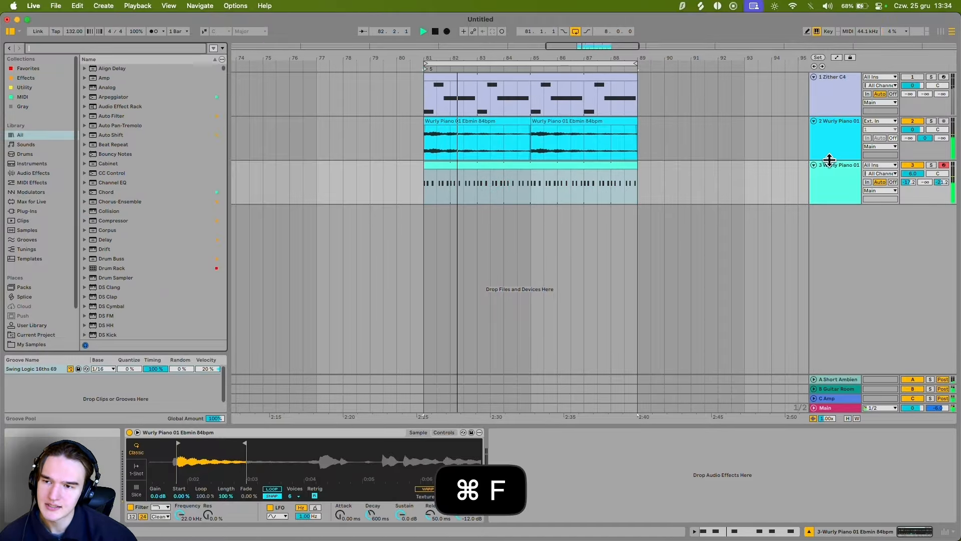
type("auto filt")
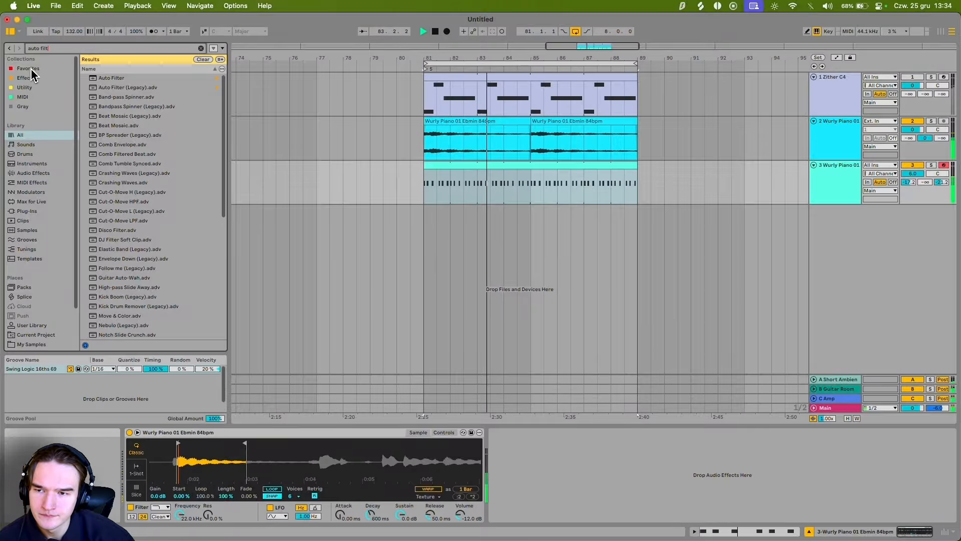
left_click(519, 176)
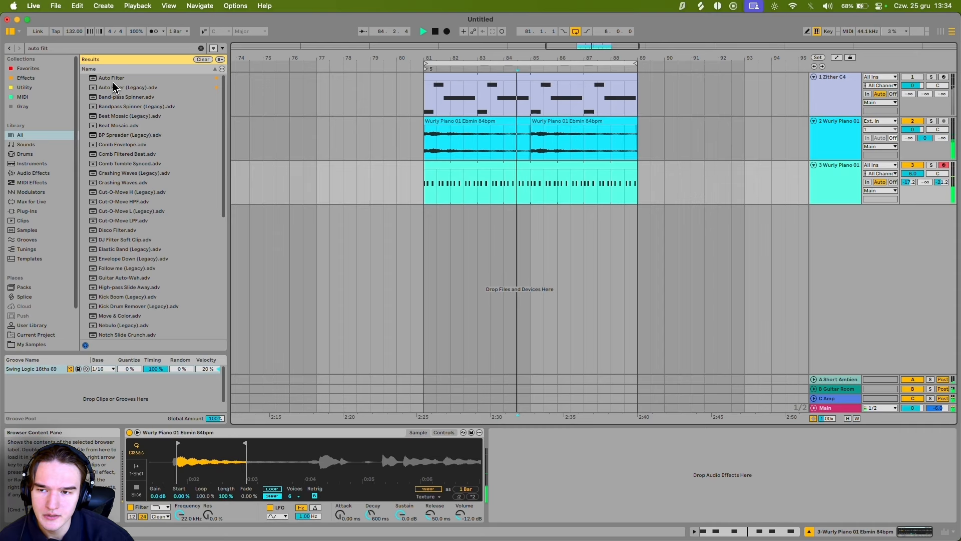
left_click_drag(107, 78, 606, 455)
Step: Set the Auto Filter to Band-pass at about 689 Hz with 61% resonance
left_click(514, 478)
left_click(521, 452)
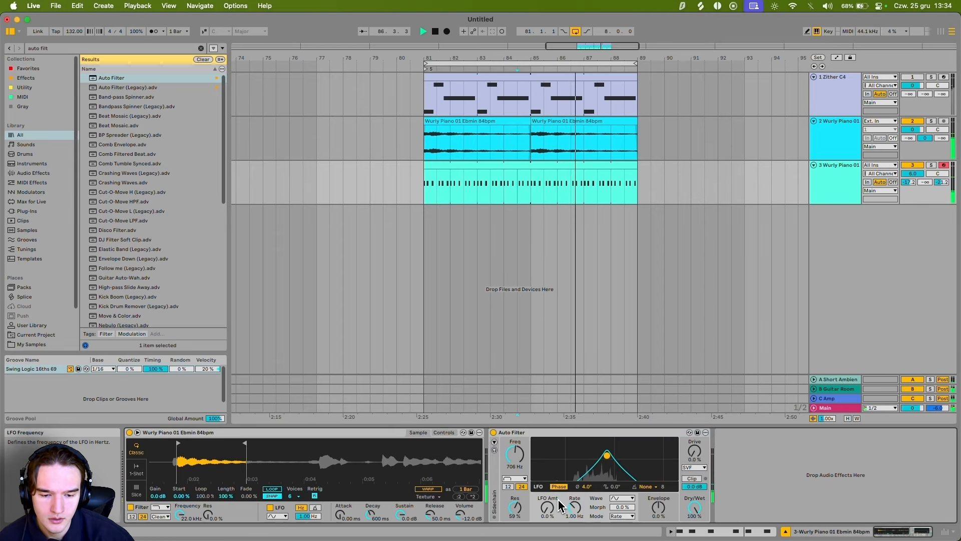
left_click(514, 479)
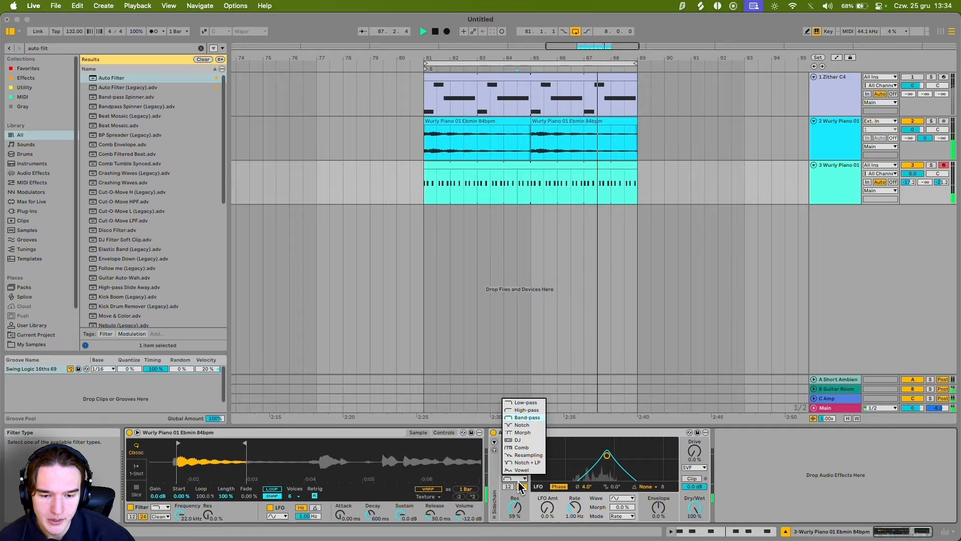
left_click(526, 430)
left_click_drag(607, 456, 607, 455)
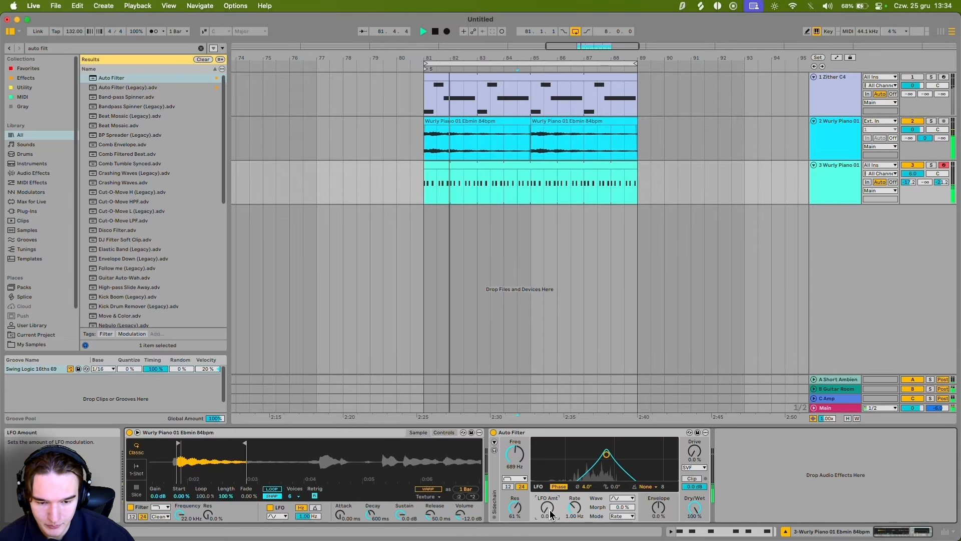
Step: Set the Auto Filter's LFO amount to 13%, its mode to Synced and its rate to 1/4
scroll(548, 508, "up", 5)
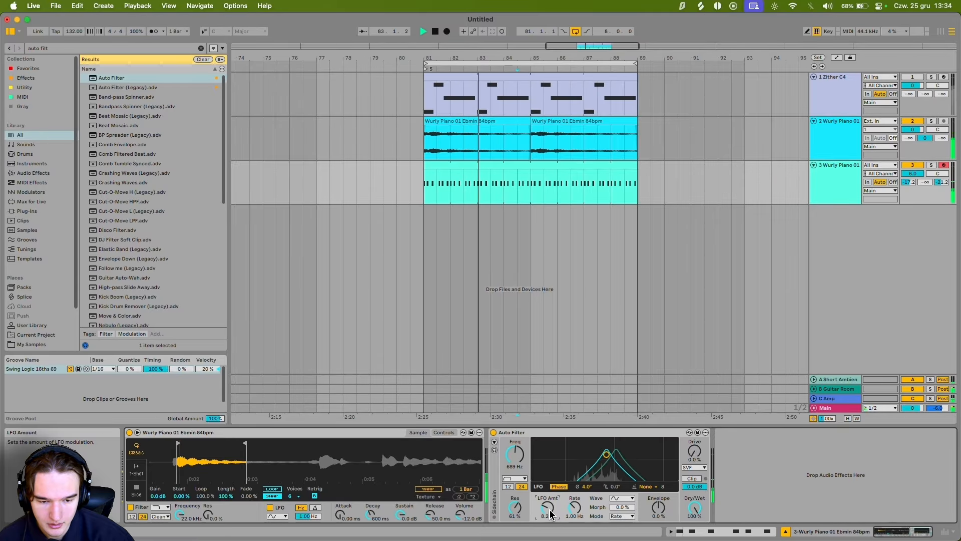
scroll(548, 509, "up", 3)
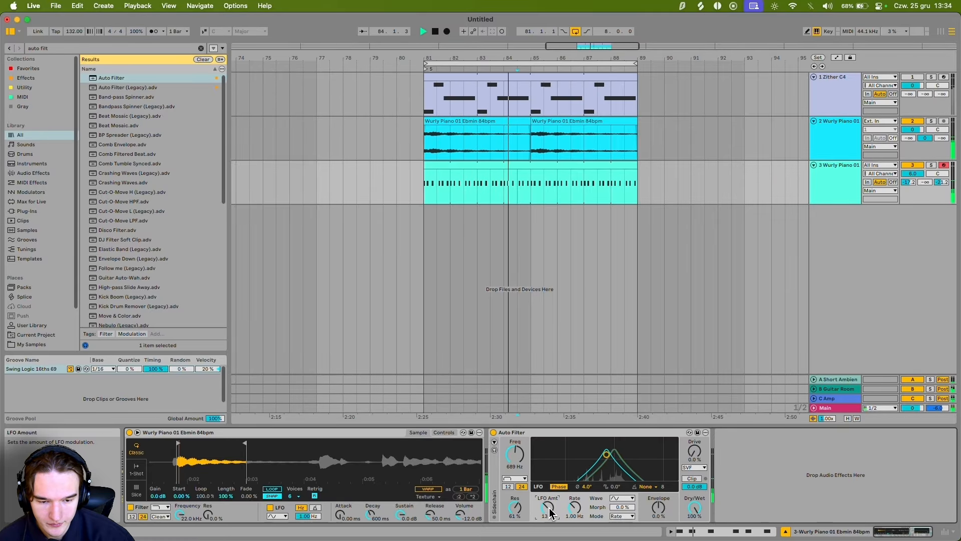
left_click(622, 516)
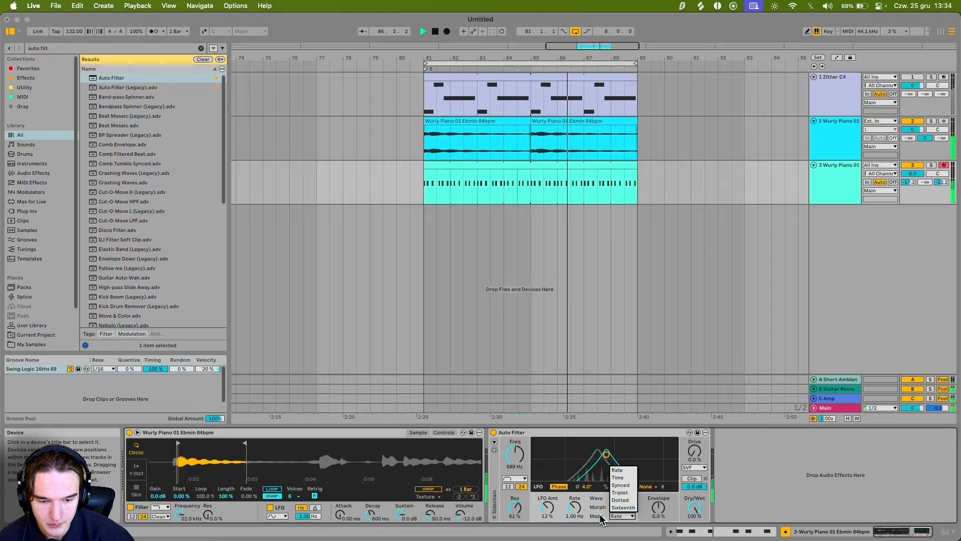
left_click(599, 513)
left_click(613, 516)
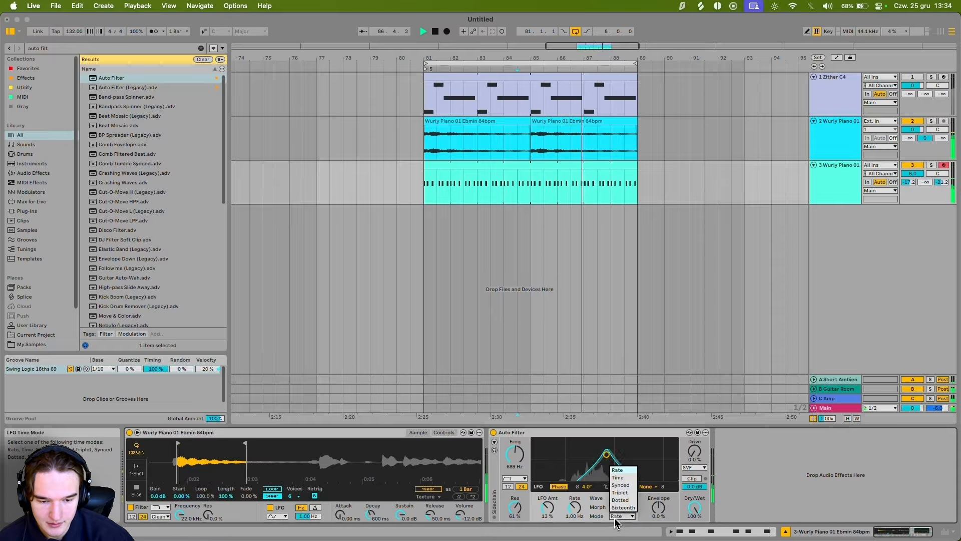
left_click(632, 486)
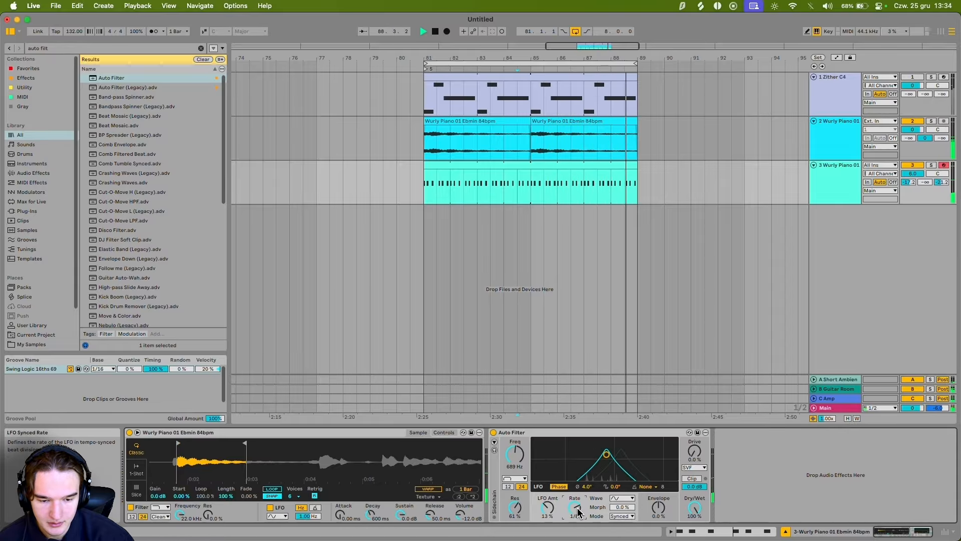
left_click_drag(575, 507, 578, 511)
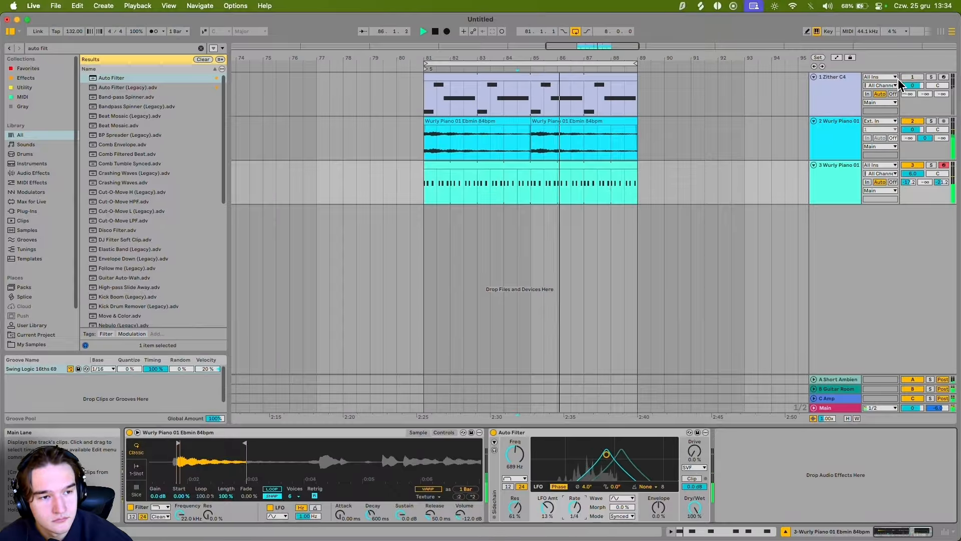
Step: Turn the Zither C4 track back on and delete all notes from its two-bar clip
left_click(574, 75)
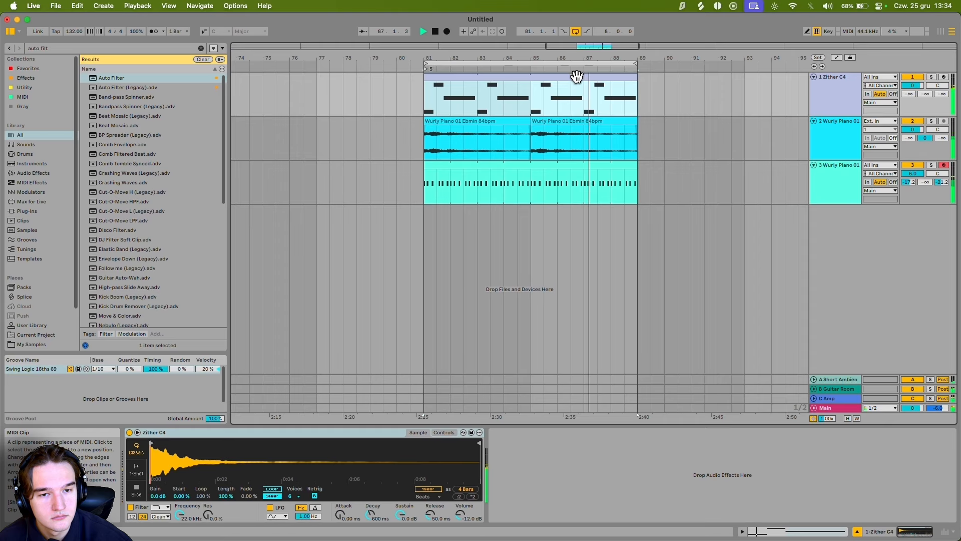
key("shift+Tab")
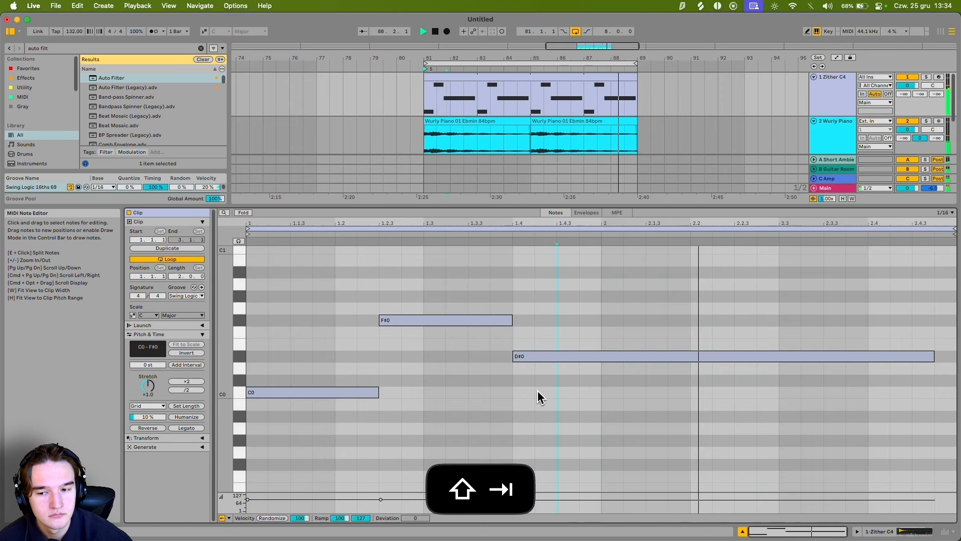
key("super+a")
key("BackSpace")
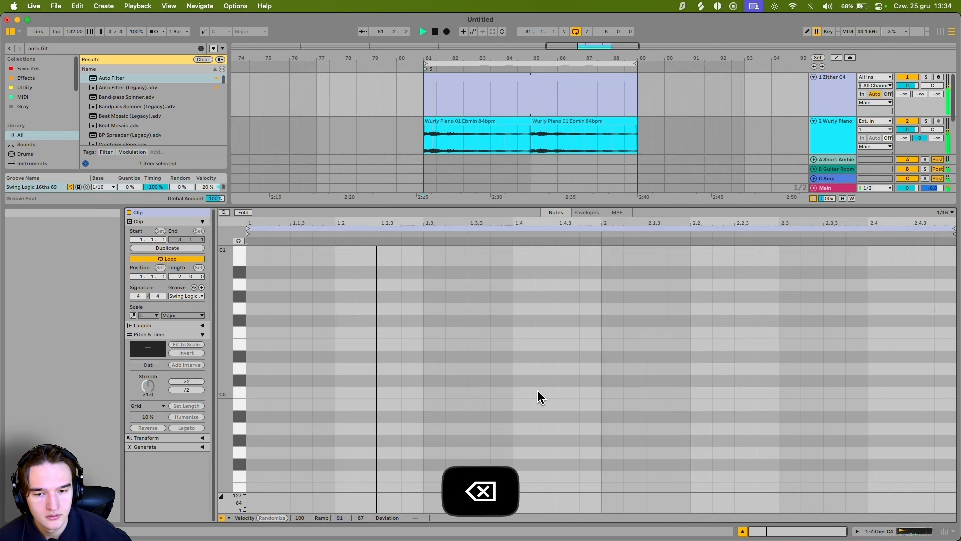
Step: Arm the Zither C4 track, stop playback, and enable the clip's scale as D#/Eb Minor
left_click(938, 79)
key("space")
left_click(133, 315)
left_click(146, 315)
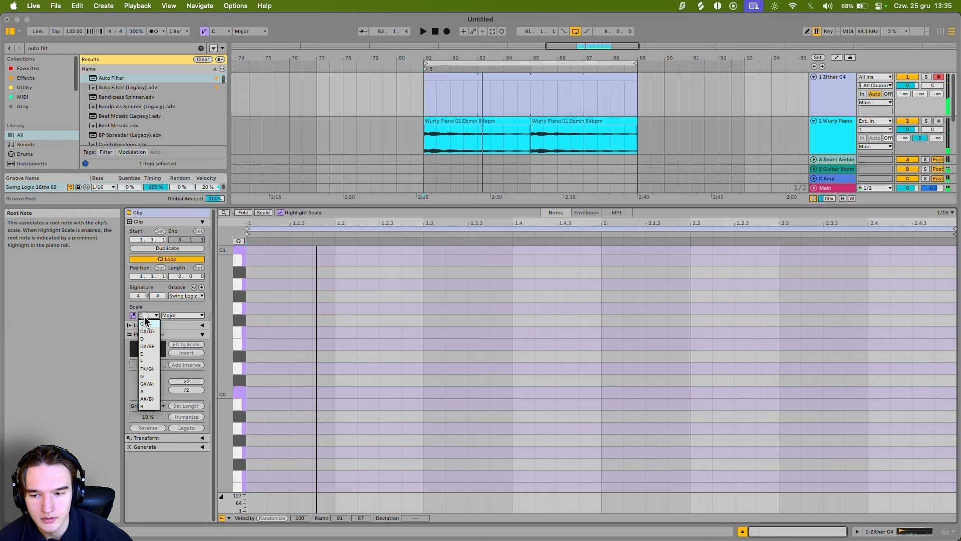
left_click(147, 346)
left_click(174, 315)
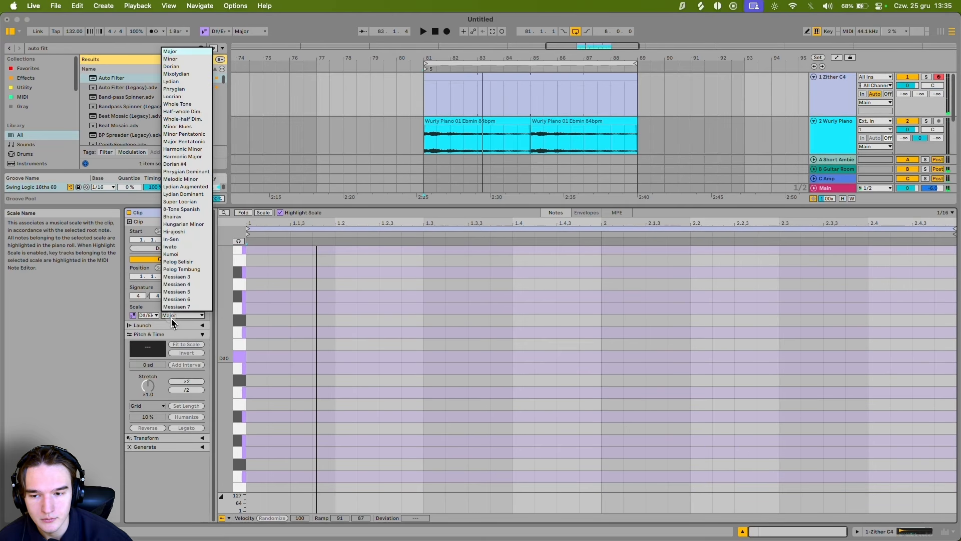
left_click(180, 61)
scroll(405, 363, "up", 1)
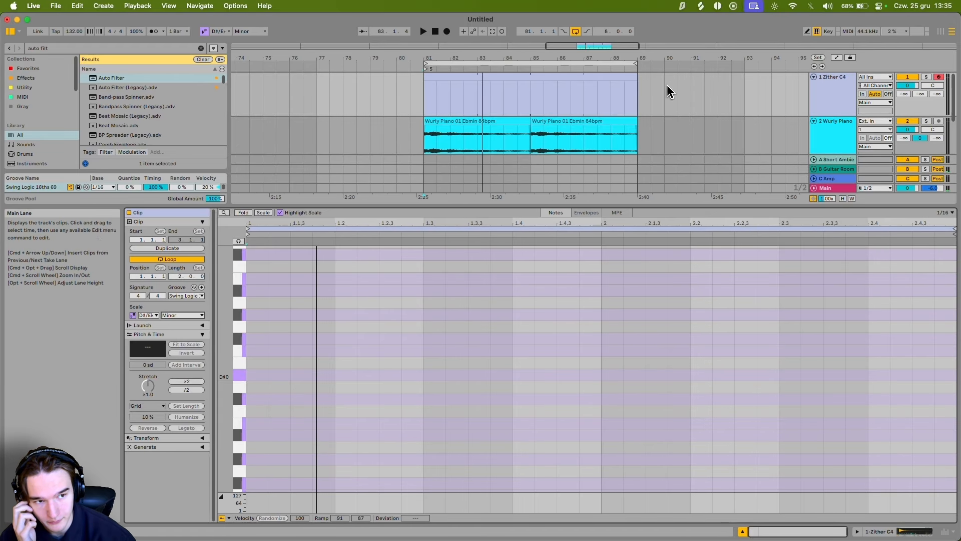
Step: Play the loop and lower the Zither C4 track's volume to -7.2 dB, then stop playback
left_click(842, 90)
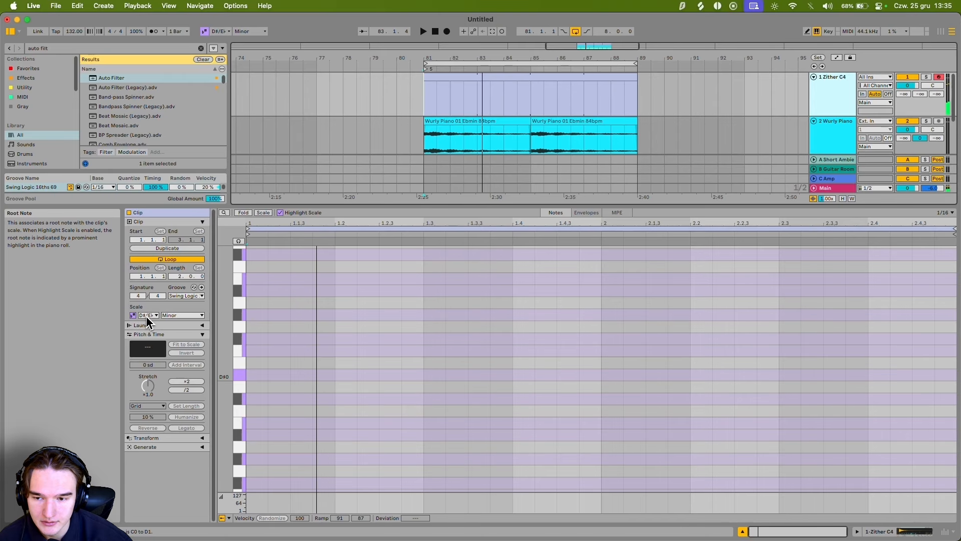
scroll(383, 397, "down", 4)
scroll(382, 398, "up", 9)
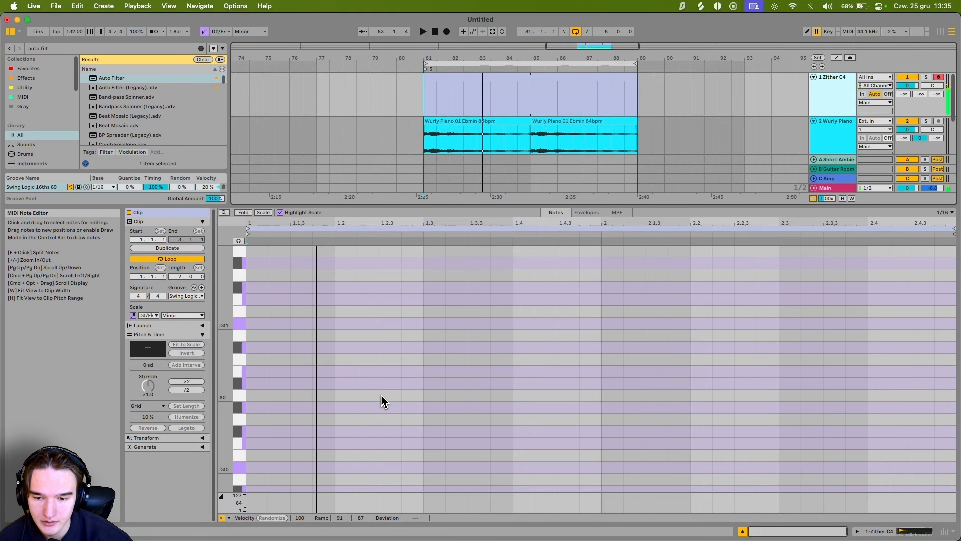
key("space")
scroll(379, 398, "up", 10)
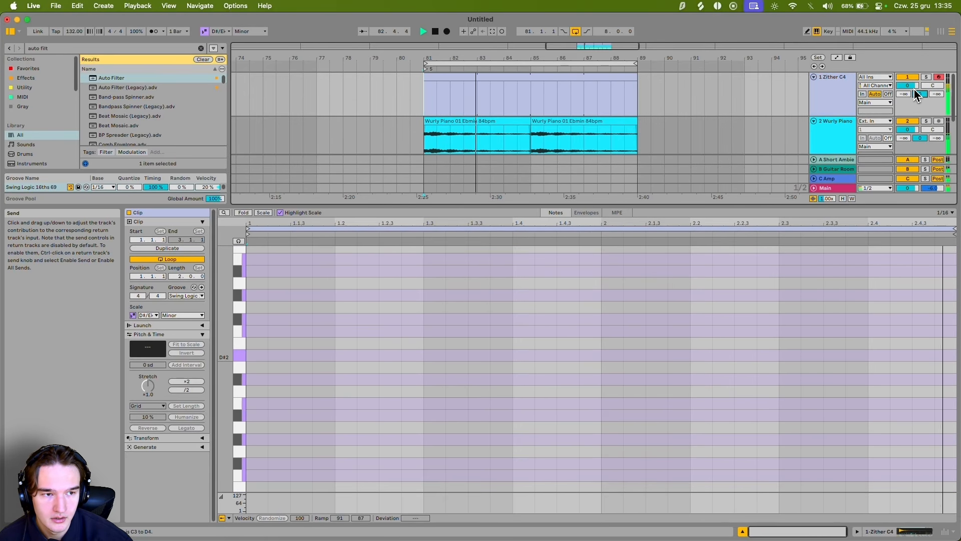
left_click_drag(908, 86, 911, 90)
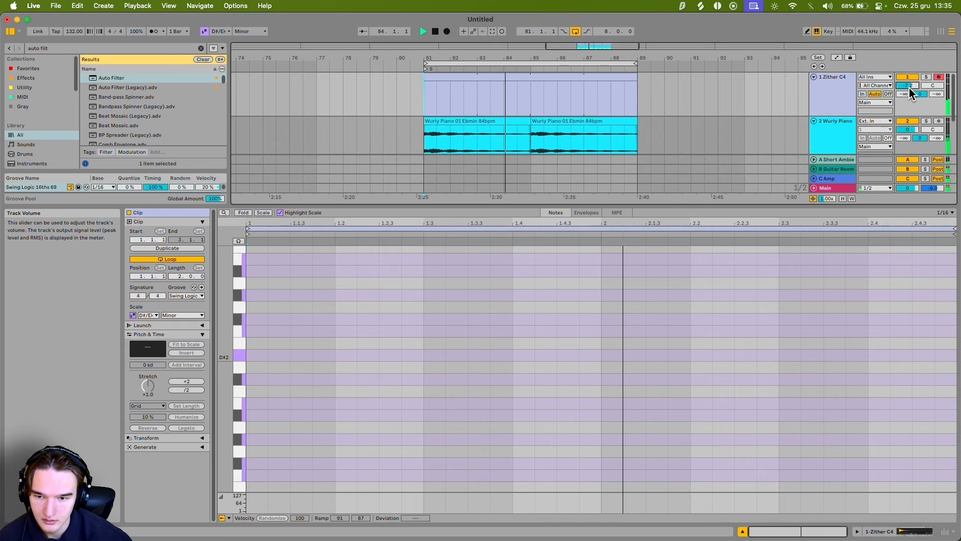
scroll(352, 324, "up", 20)
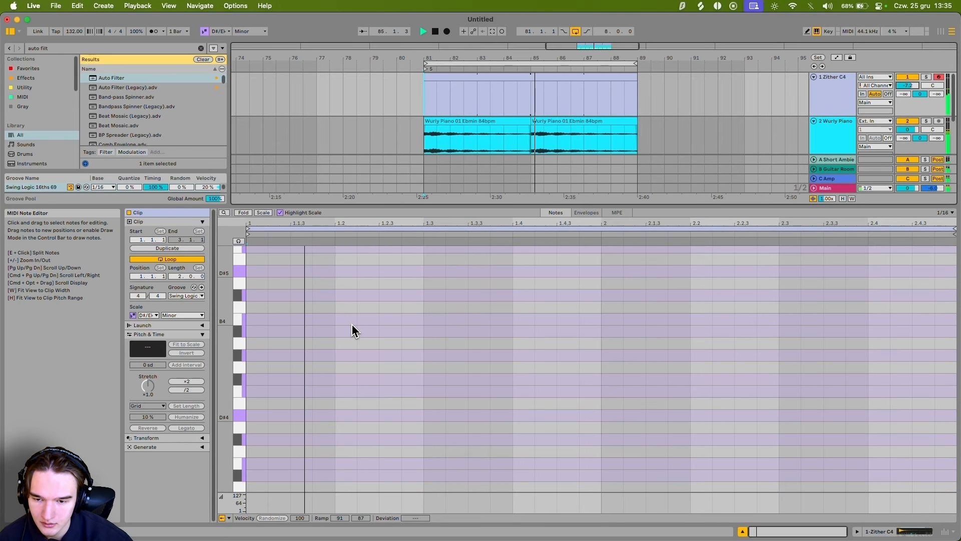
scroll(355, 366, "down", 5)
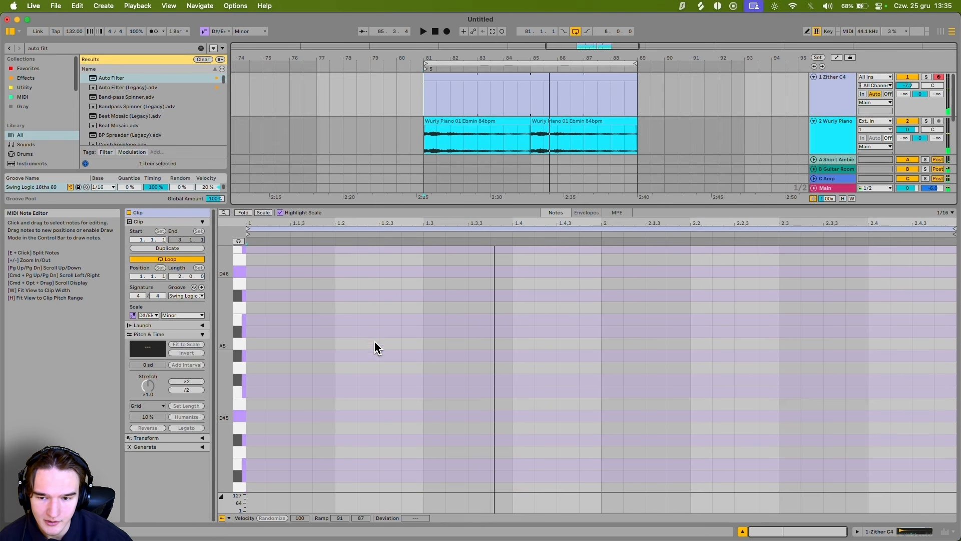
scroll(386, 337, "down", 10)
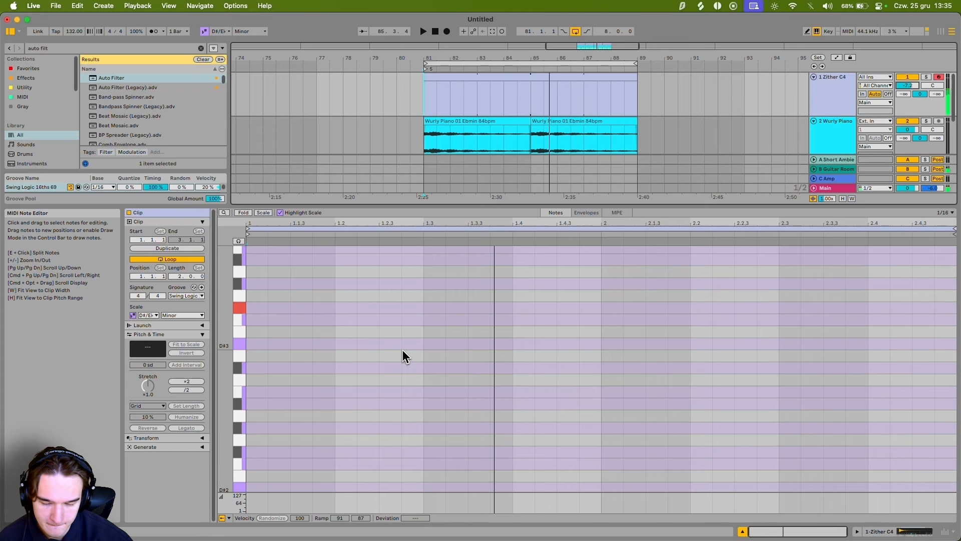
Step: Search the browser for "tuner" and add the Tuner device after the sampler on the Zither C4 track
key("shift+Tab")
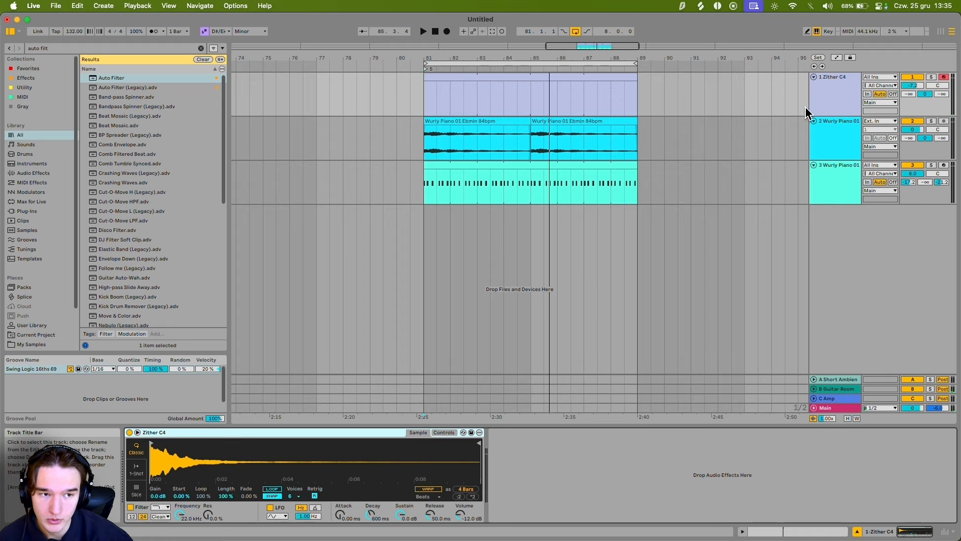
key("super+f")
type("tuner")
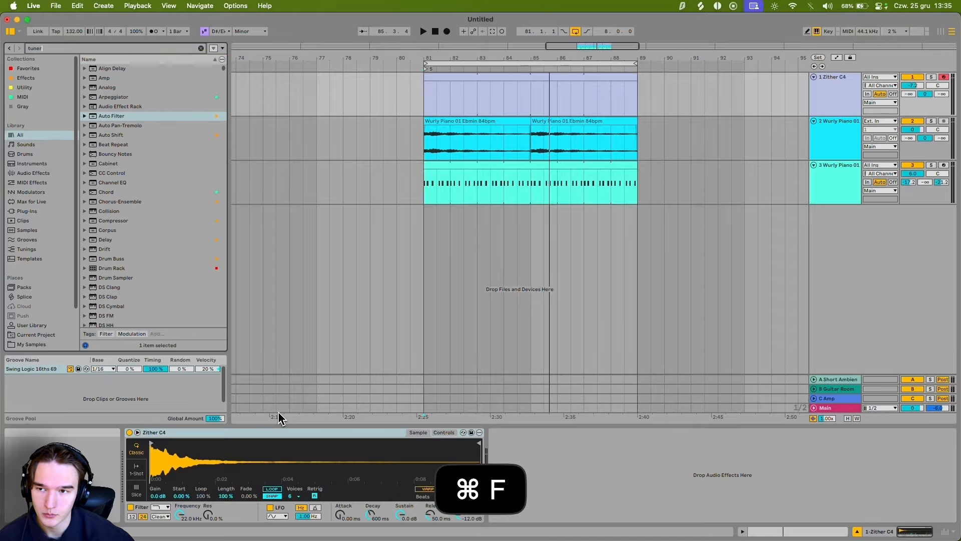
double_click(105, 78)
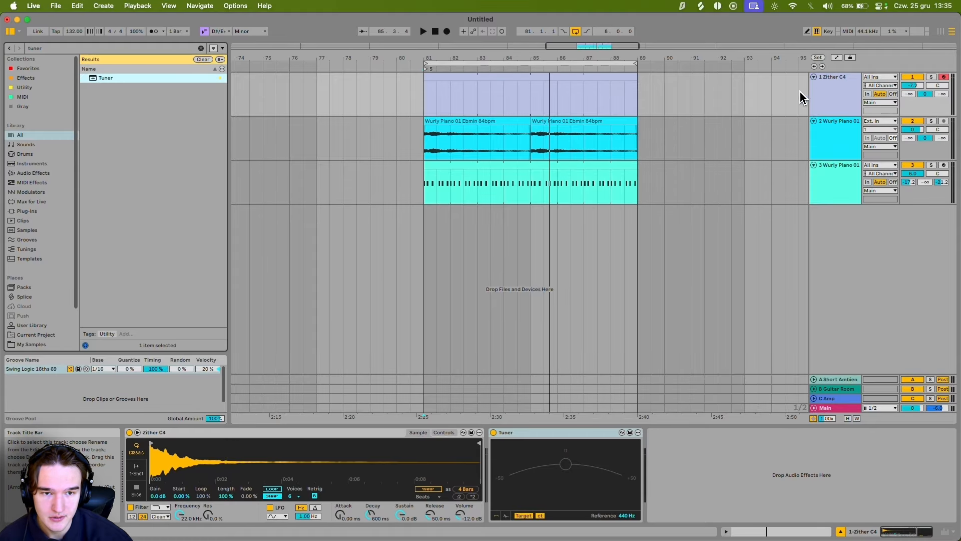
Step: Add a sixteenth note at the start of the Zither C4 clip and place it on C2
left_click(525, 86)
key("shift+Tab")
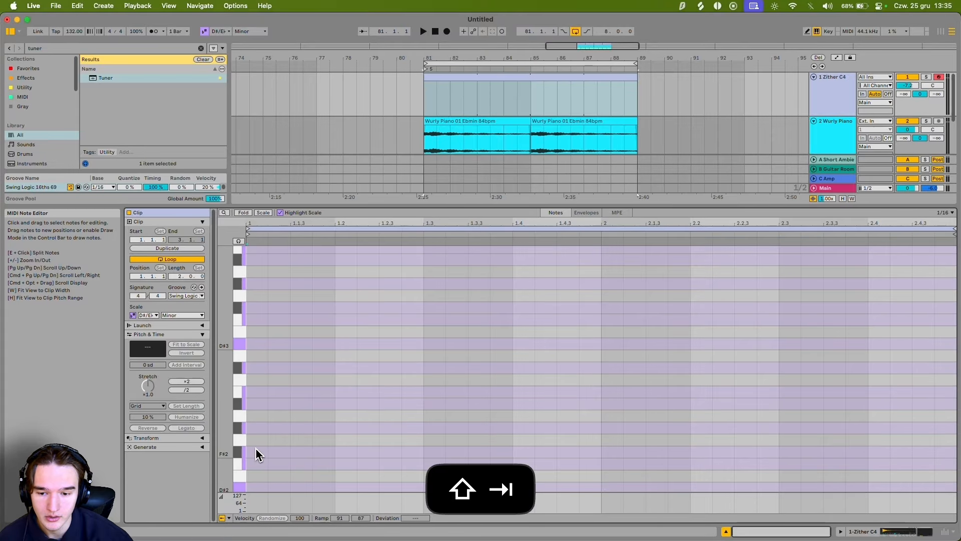
double_click(253, 430)
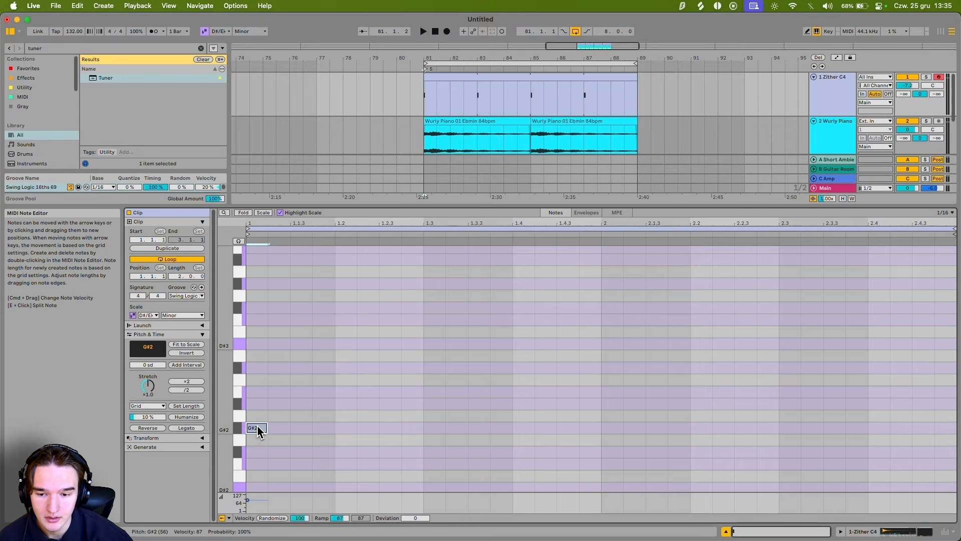
scroll(256, 426, "down", 3)
left_click_drag(253, 358, 254, 376)
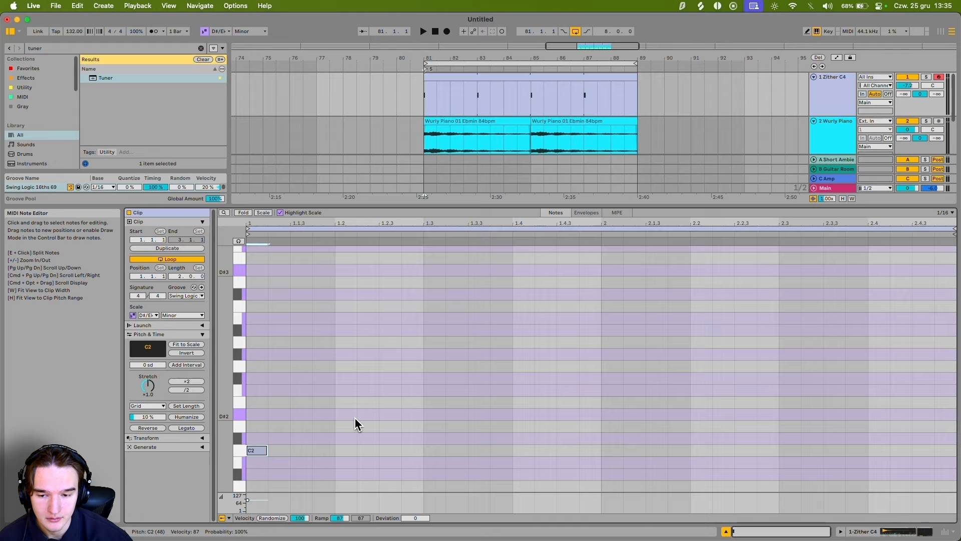
Step: Solo the Zither C4 track and lengthen the C2 note to one full bar
left_click(926, 77)
left_click(423, 95)
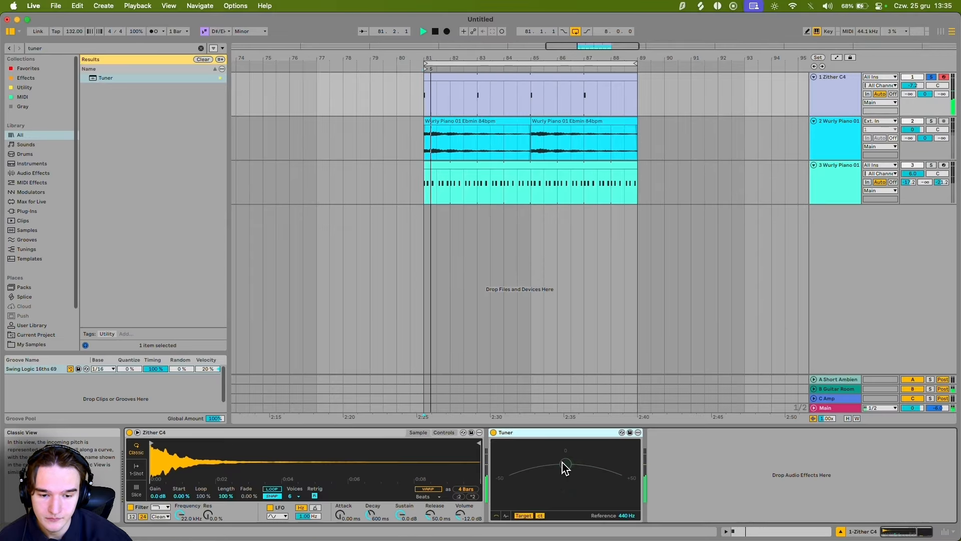
key("shift+Tab")
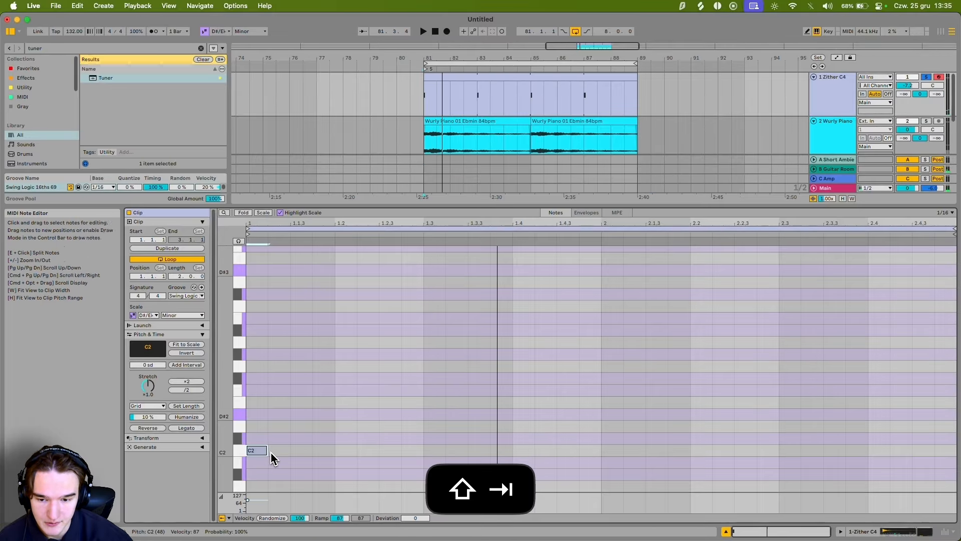
left_click_drag(271, 453, 606, 432)
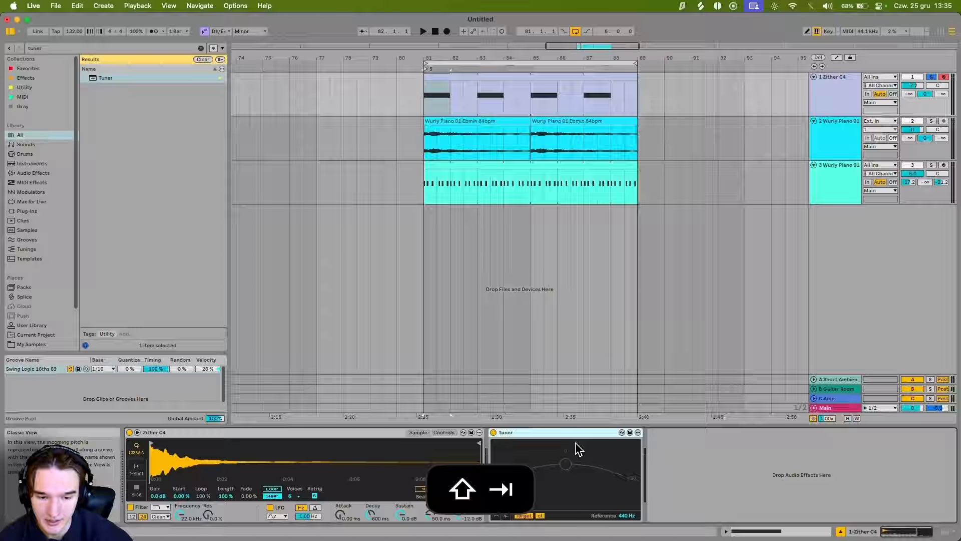
Step: Play the soloed C2 note and check the zither's pitch on the Tuner
key("space")
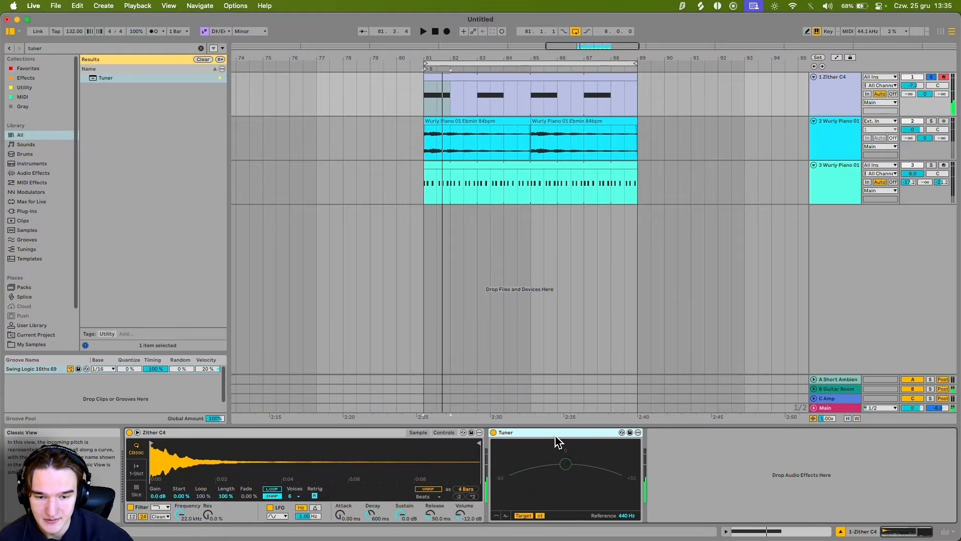
key("space")
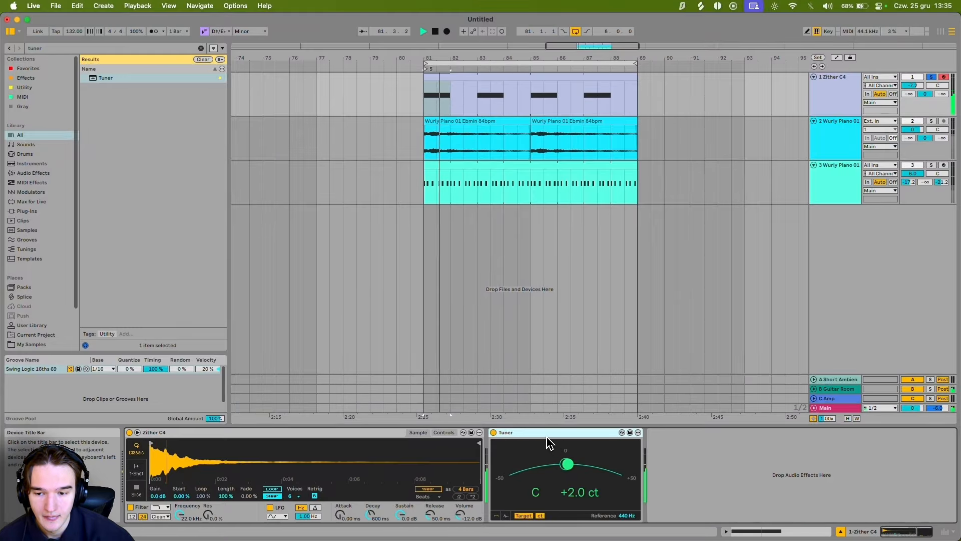
key("space")
left_click(161, 437)
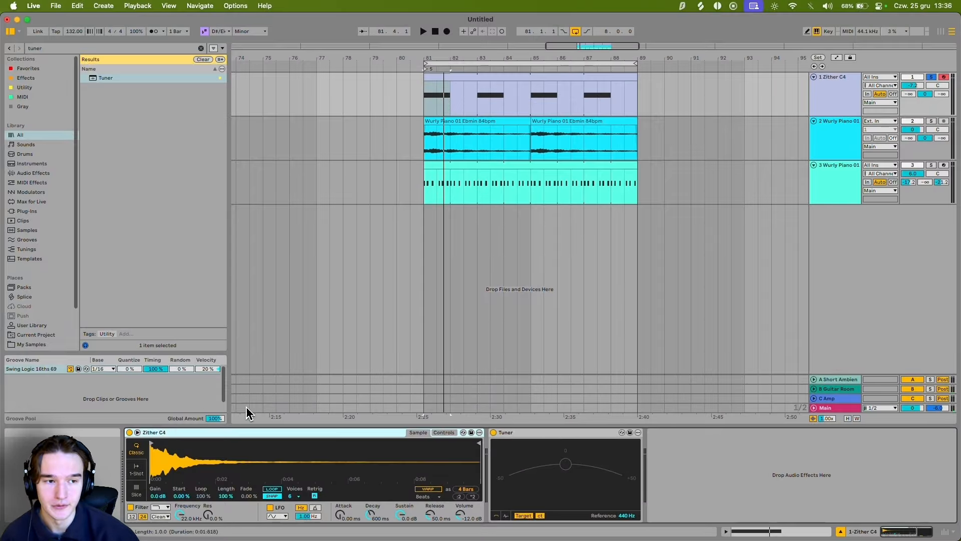
key("space")
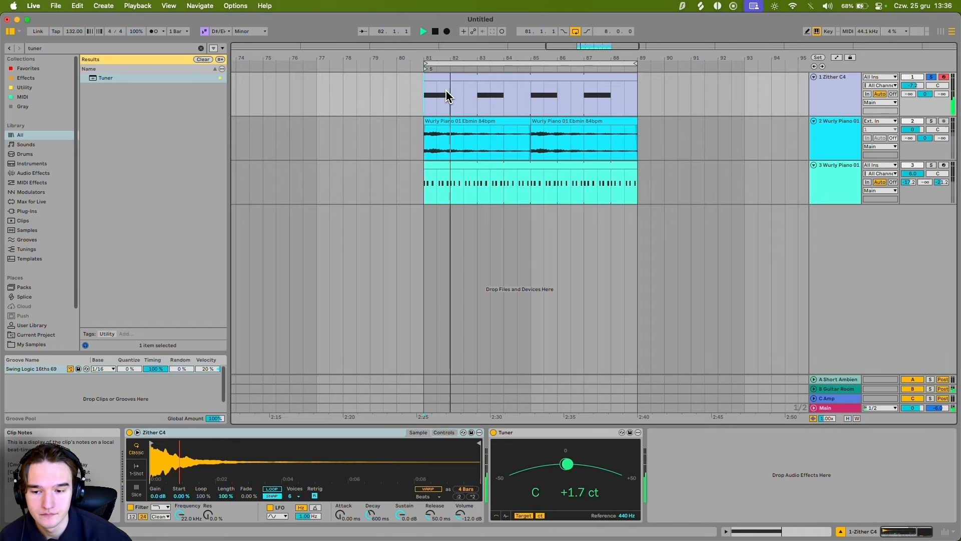
Step: Try transposing the Zither C4 sampler by +8 semitones and check the pitch on the Tuner
left_click(444, 434)
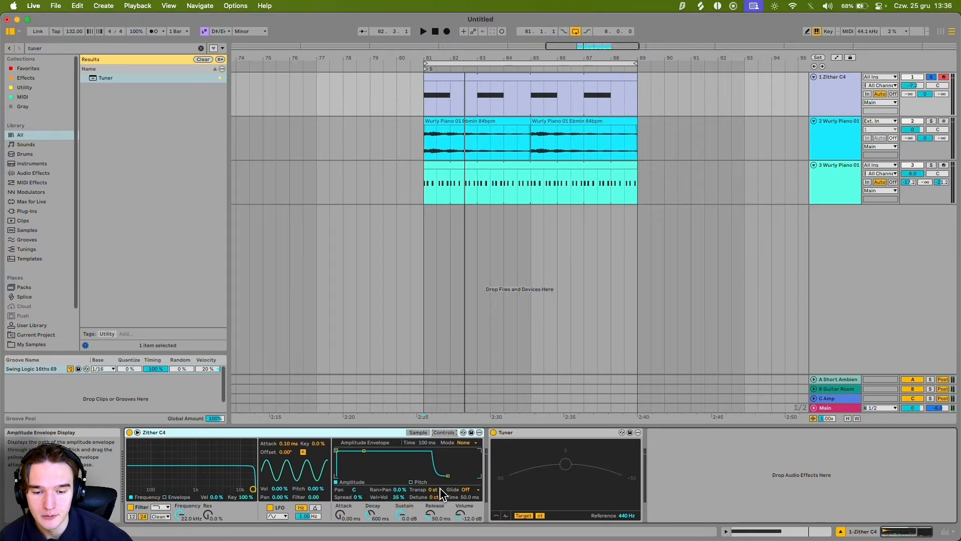
left_click_drag(440, 490, 442, 490)
key("space")
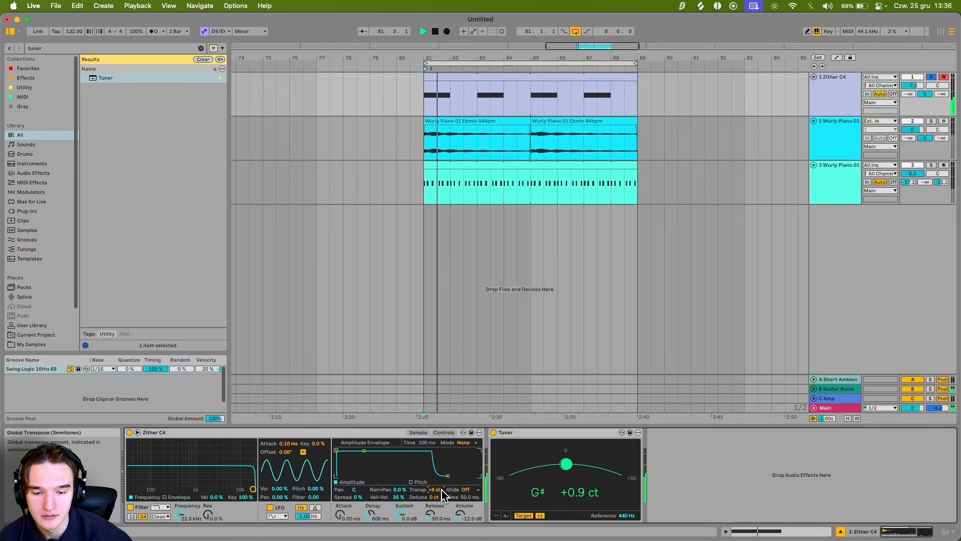
left_click(449, 70)
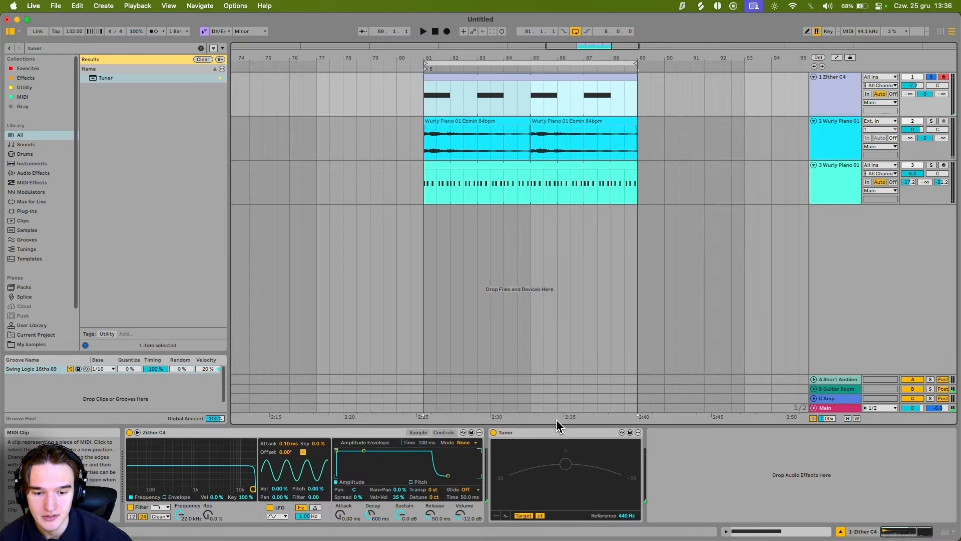
Step: Move the one-bar C2 note to D#2 and add a one-bar F#2 note above it
key("shift+Tab")
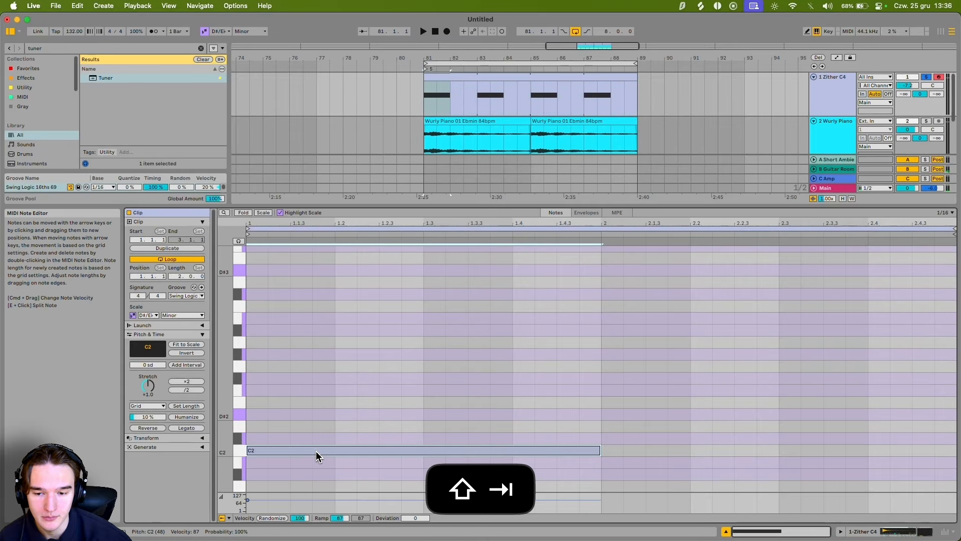
left_click_drag(256, 416, 598, 416)
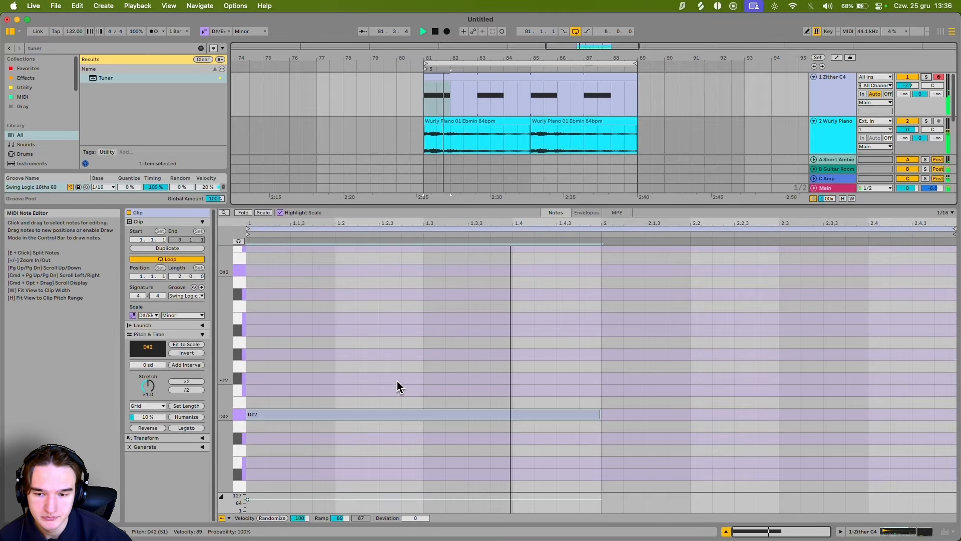
mouse_move(256, 379)
left_mouse_down()
mouse_move(629, 375)
mouse_move(600, 364)
left_mouse_up()
Step: Duplicate the F#2 note, raise the copy to A#2, and play the chord
key("super+c")
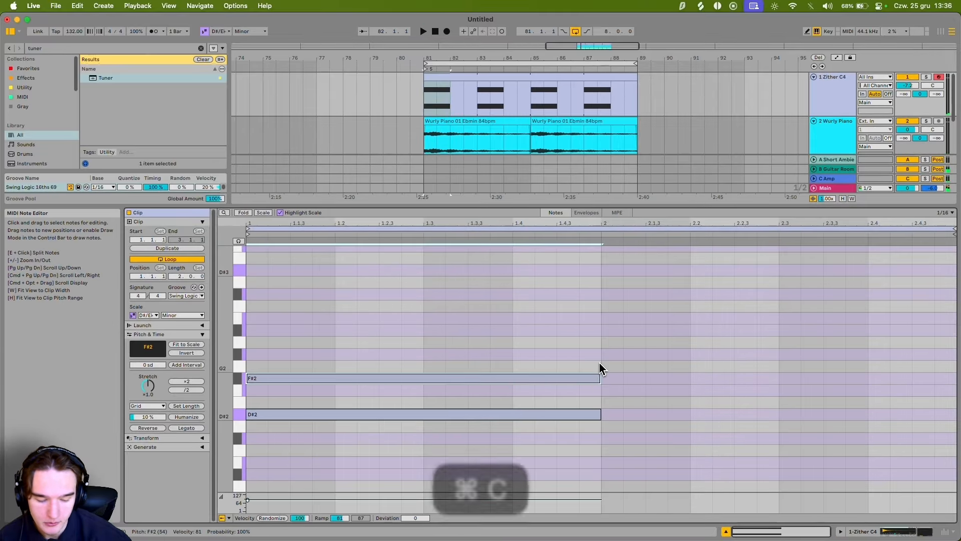
key("super+v")
key("Up")
key("Up")
key("Up")
key("Up")
key("space")
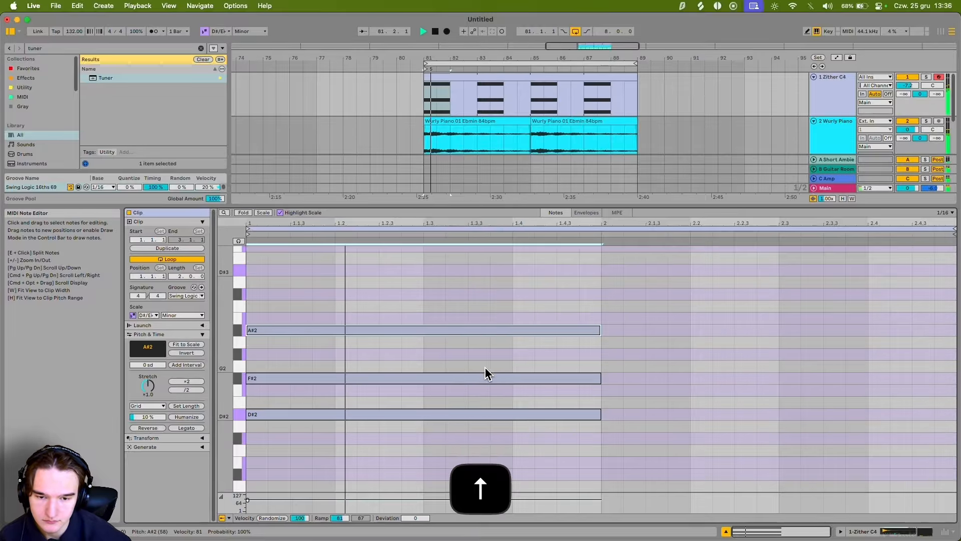
Step: Shorten all three chord notes from their ends to a quarter note
left_click(623, 362)
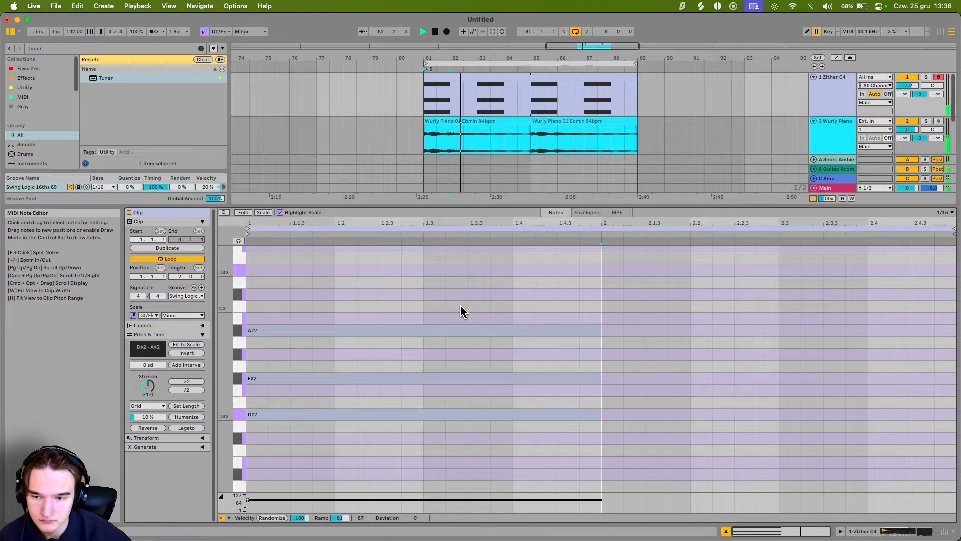
key("super+a")
key("shift+Left")
key("shift+Left")
key("shift+Left")
key("shift+Left")
key("shift+Left")
key("shift+Left")
key("shift+Left")
key("shift+Left")
key("shift+Left")
key("shift+Left")
key("shift+Left")
key("shift+Left")
key("shift+Left")
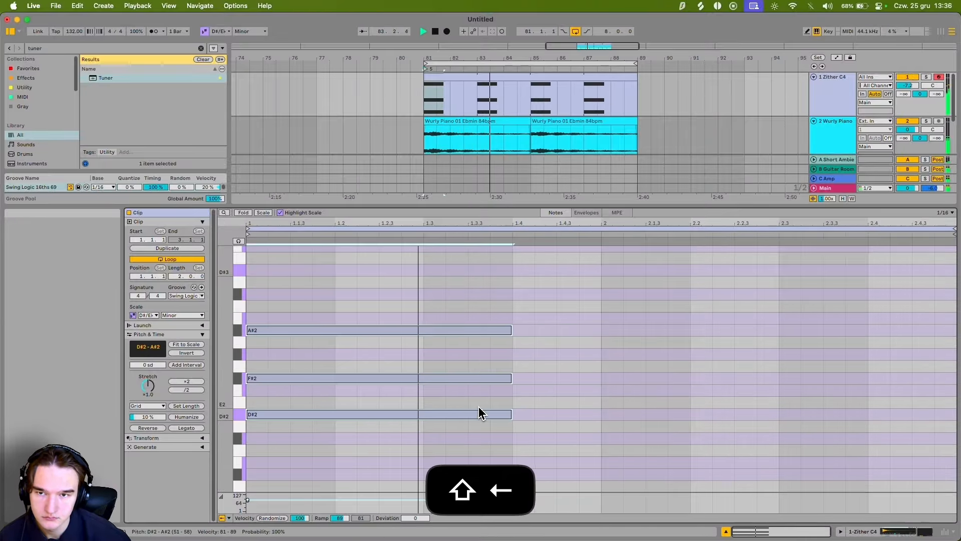
Step: Move the whole chord to start at 1.2.3 and shorten it to an eighth note
key("Right")
key("Right")
key("Right")
key("Right")
key("Right")
key("Right")
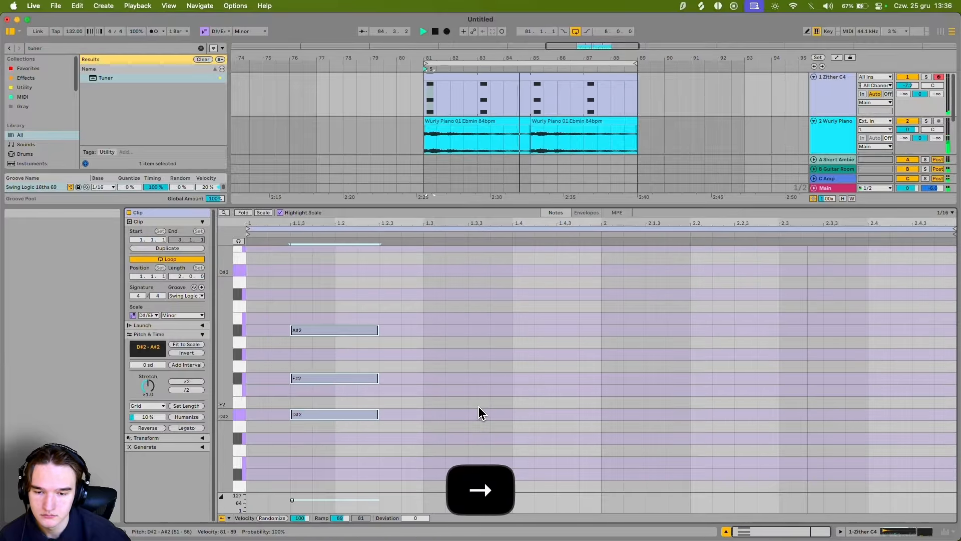
key("shift+Left")
key("shift+Left")
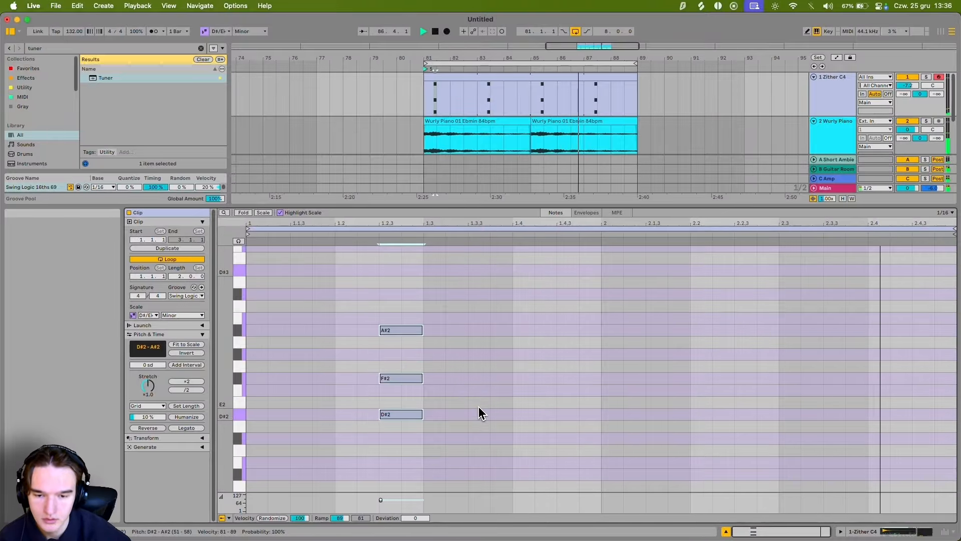
Step: Add an eighth-note B2 to the chord at 1.2.3 and raise its D#2 note an octave to D#3
double_click(396, 319)
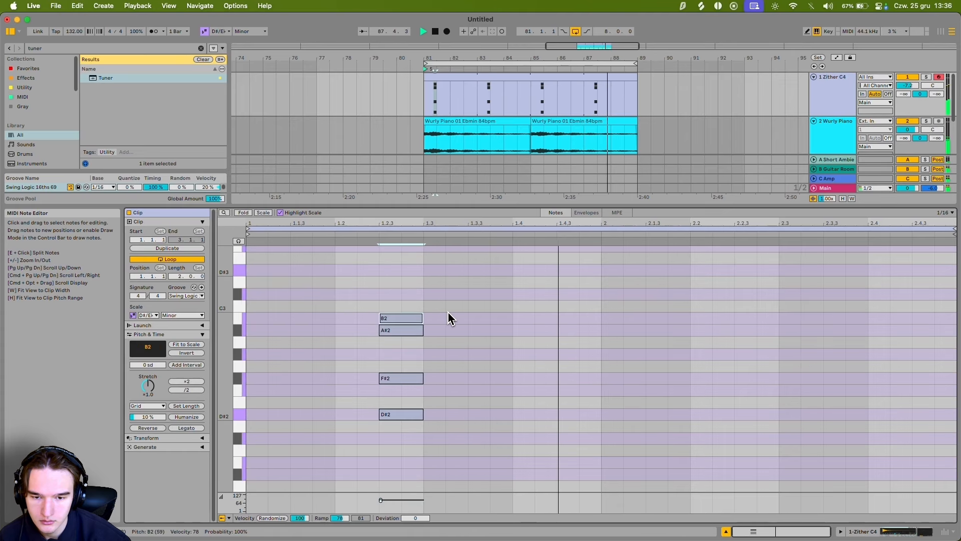
scroll(431, 321, "up", 1)
scroll(431, 321, "down", 1)
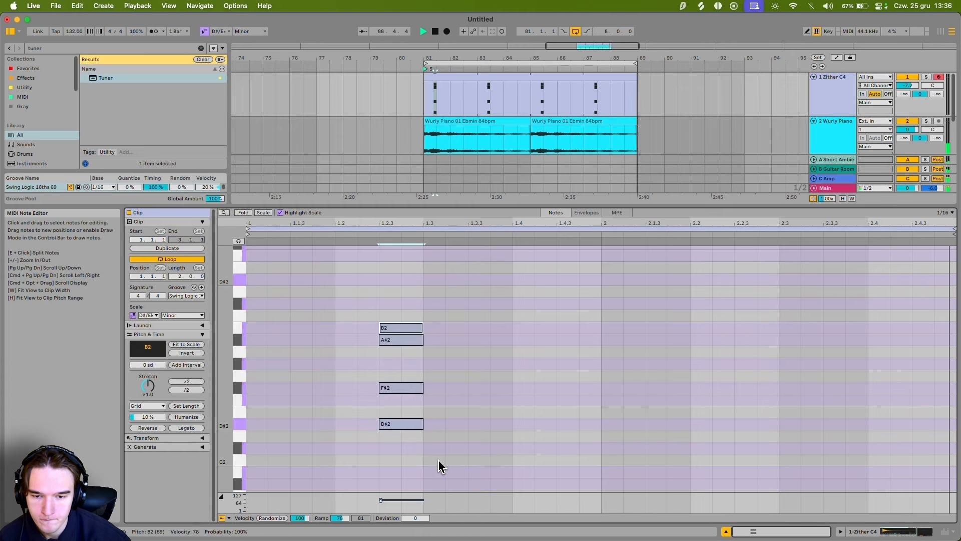
left_click(412, 425)
key("shift+Up")
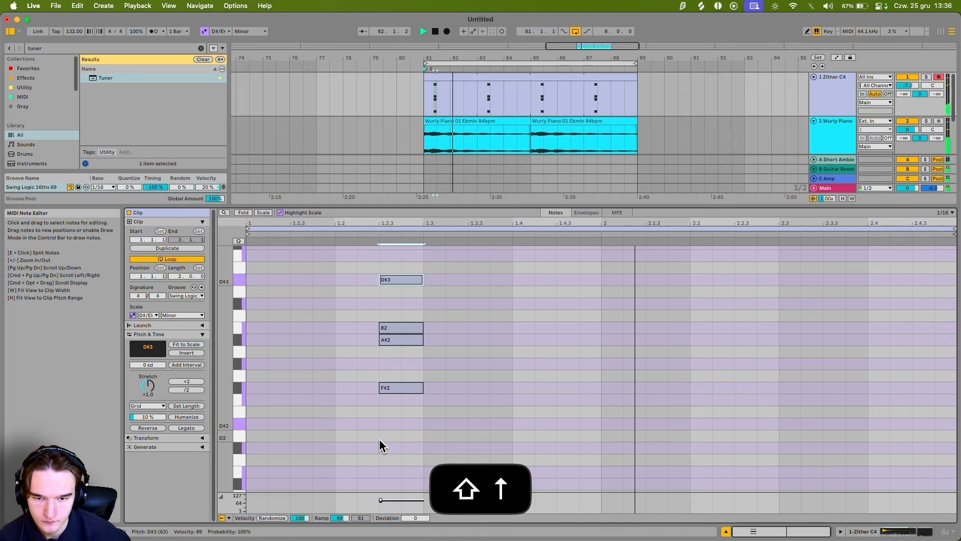
left_click(380, 439)
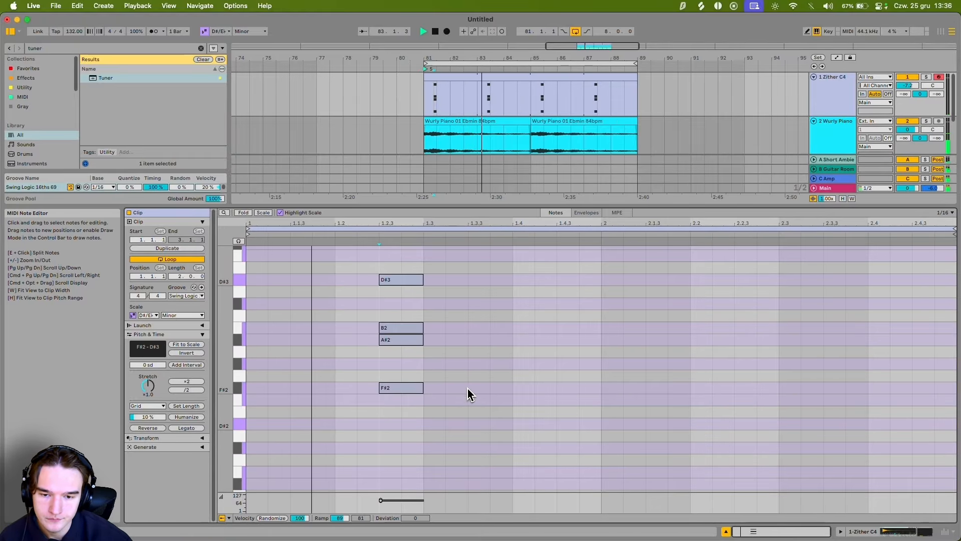
Step: Lower the whole chord an octave to F#1–D#2 and shorten all its notes to a sixteenth
key("super+a")
key("shift+Down")
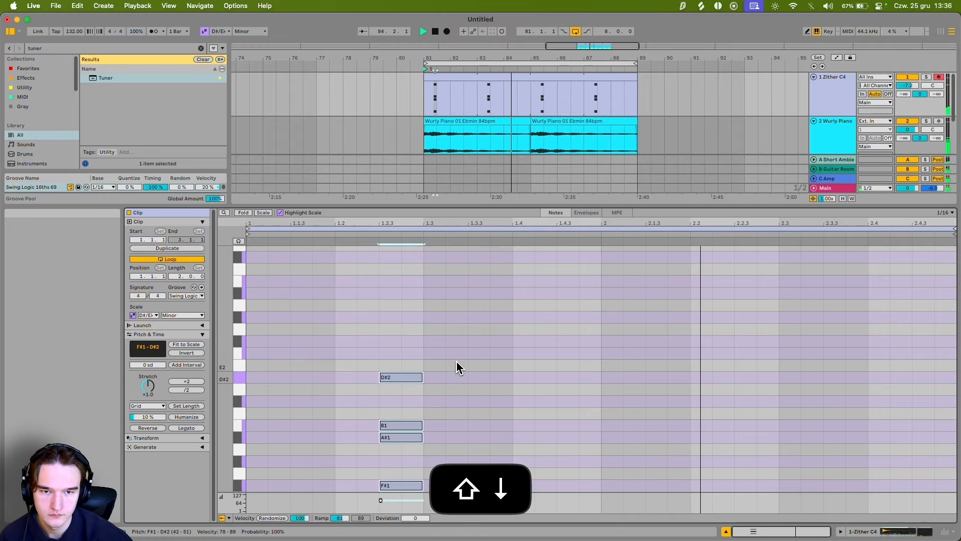
left_click_drag(423, 377, 400, 377)
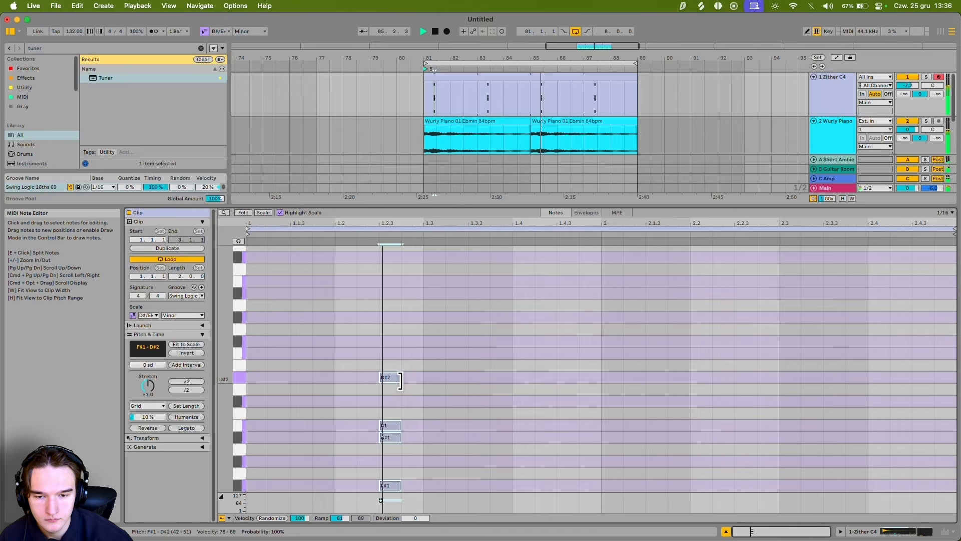
Step: Raise the whole chord by two octaves so it spans F#3 to D#4
scroll(414, 296, "down", 3)
key("super+a")
key("shift+Up")
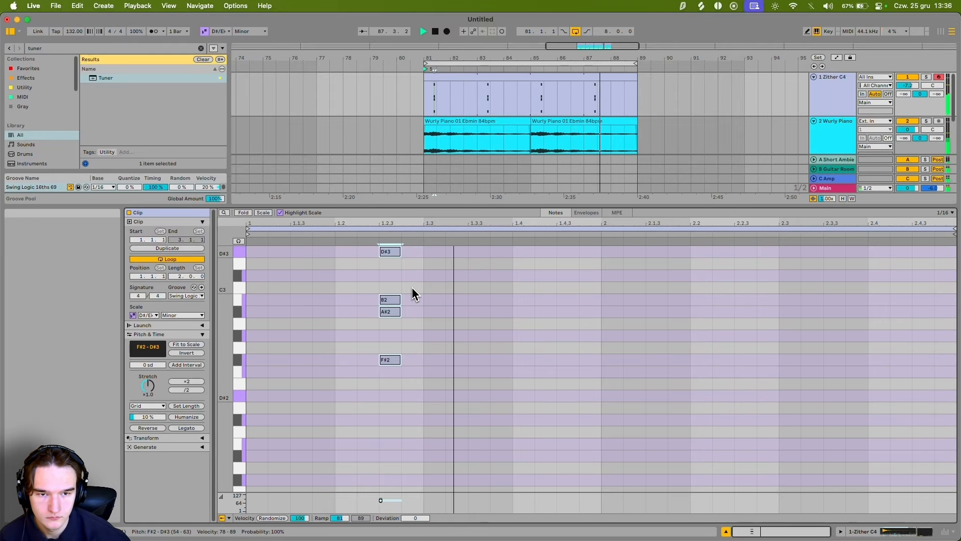
key("shift+Up")
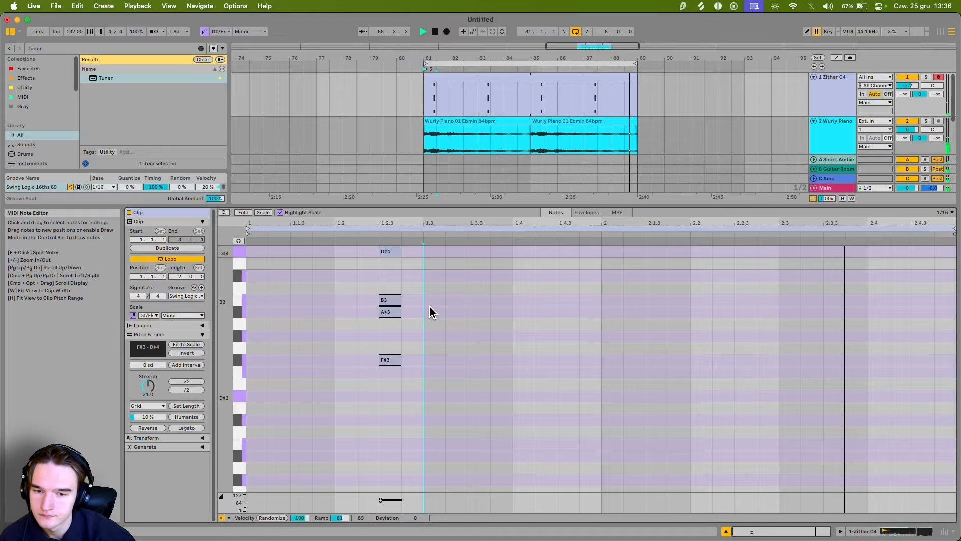
scroll(431, 321, "up", 2)
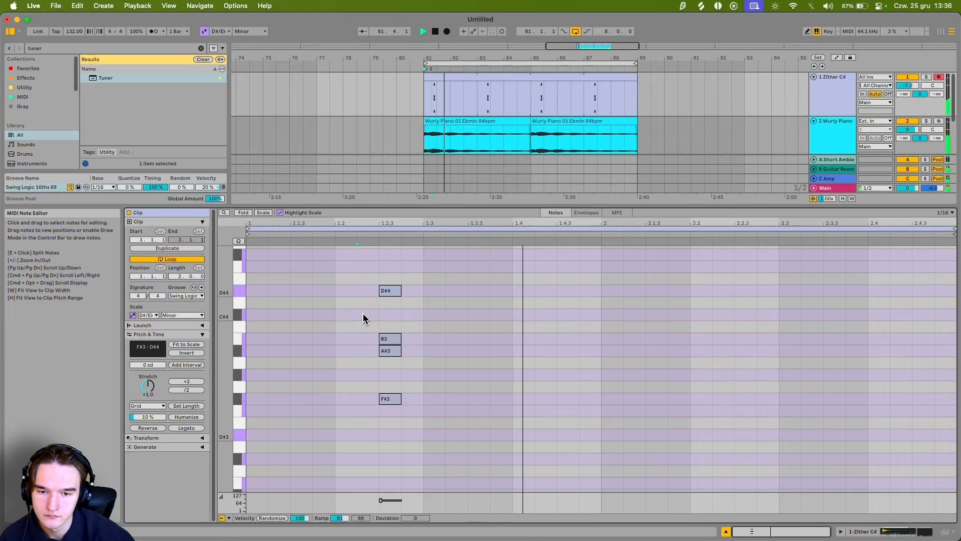
Step: Search the browser for "echo" and add the Echo effect after the Tuner on the Zither C4 track
key("shift+Tab")
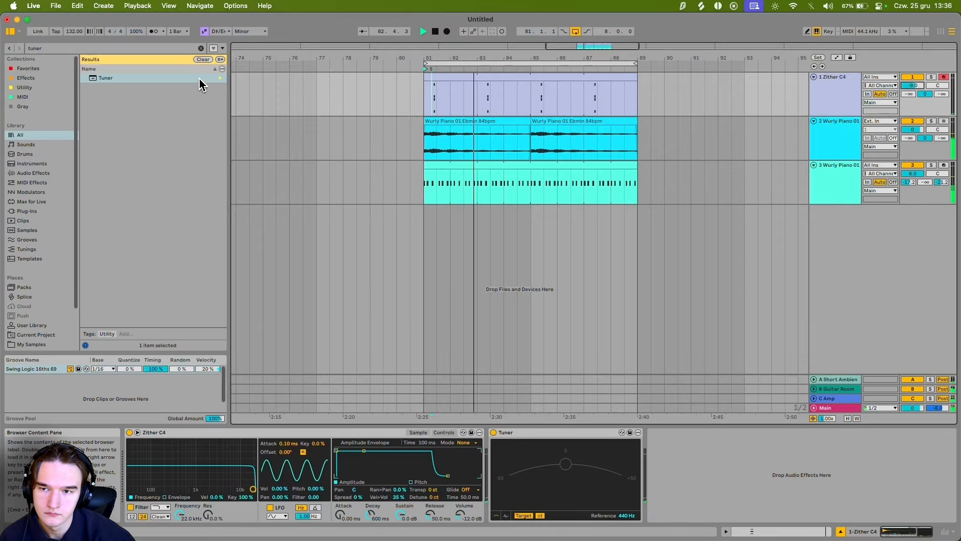
left_click(200, 48)
left_click(38, 86)
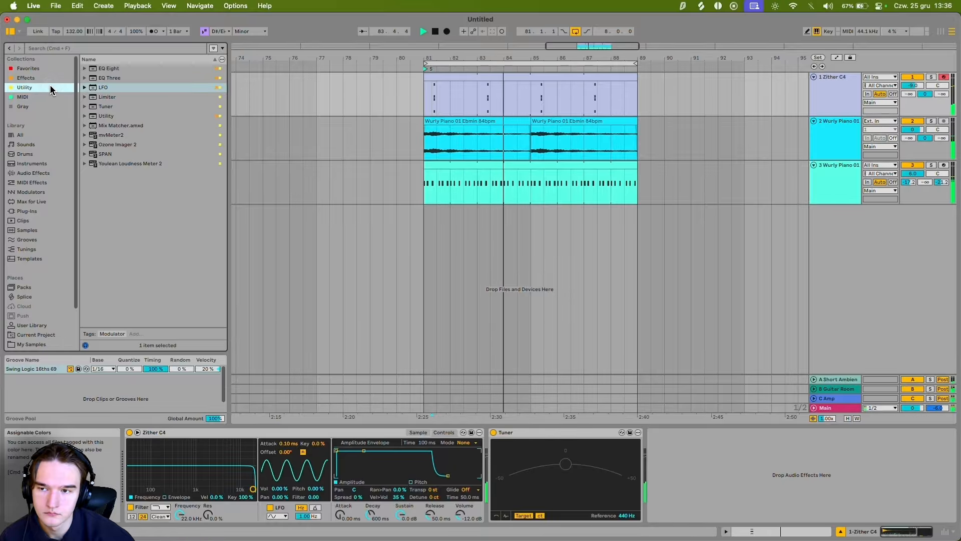
left_click(53, 81)
key("super+f")
type("echo")
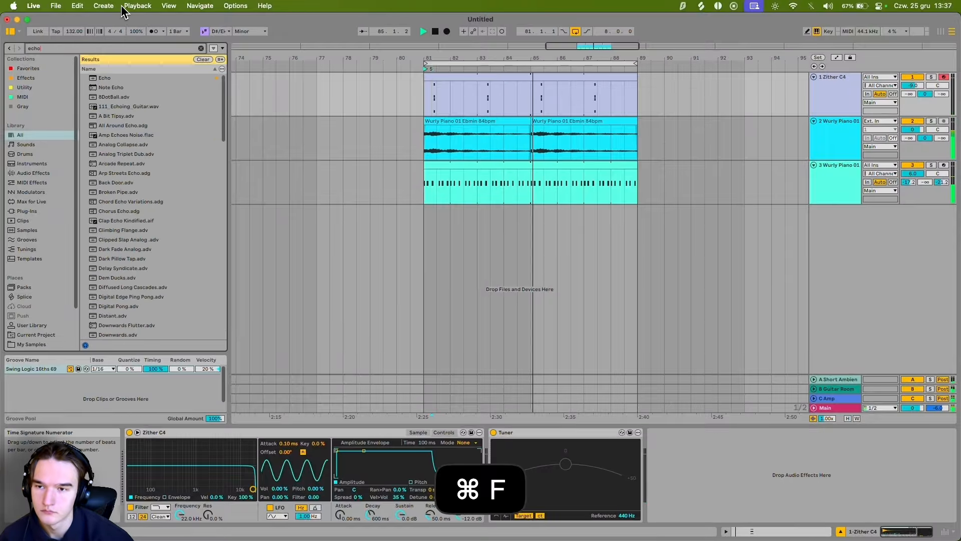
double_click(104, 78)
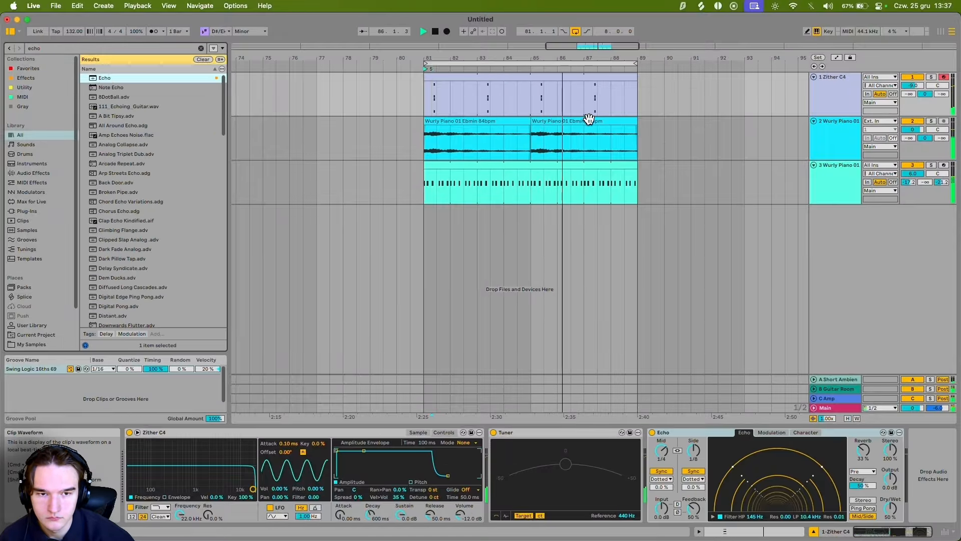
Step: Reopen the zither clip and transpose the whole chord down so it spans C#3 to A#3
left_click(546, 105)
mouse_move(589, 120)
left_mouse_down()
mouse_move(549, 108)
mouse_move(515, 146)
left_mouse_up()
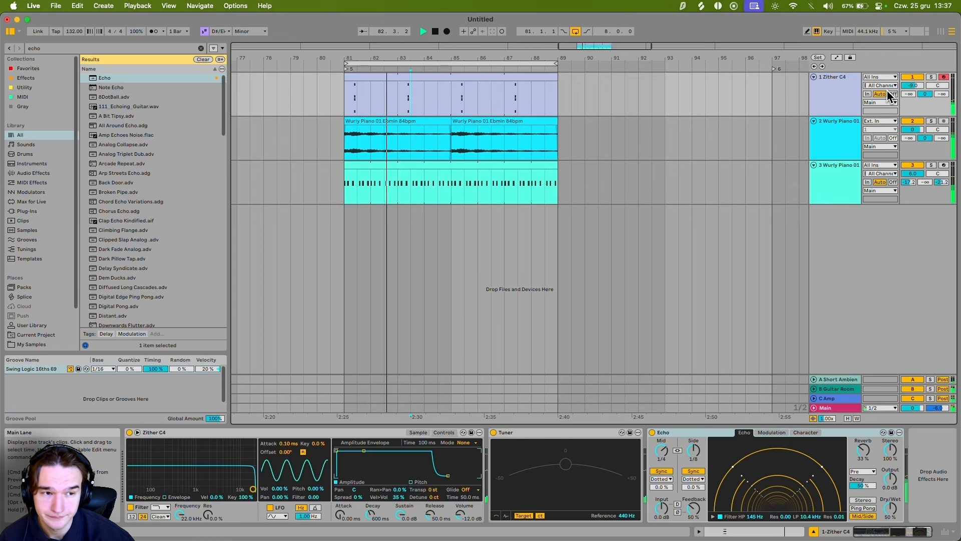
left_click(433, 93)
key("shift+Tab")
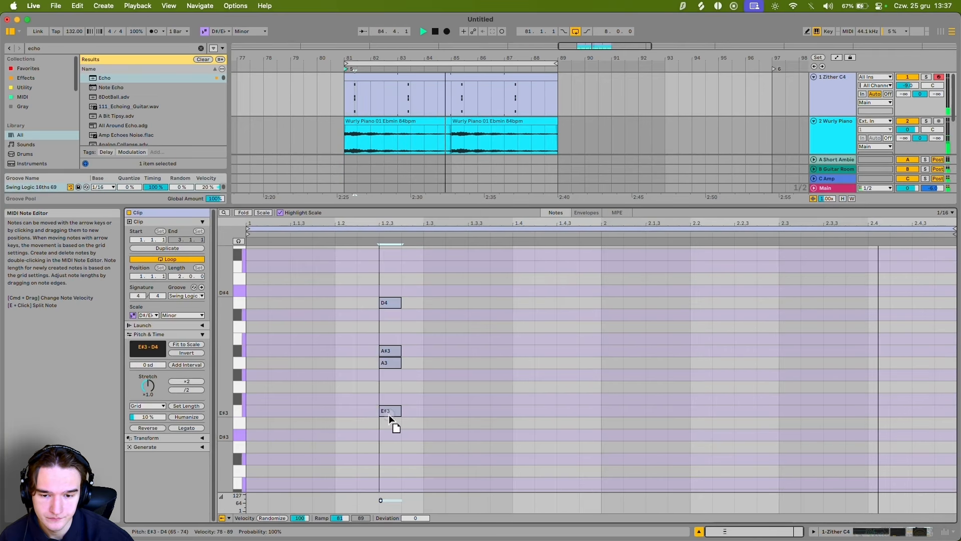
left_click_drag(390, 419, 389, 463)
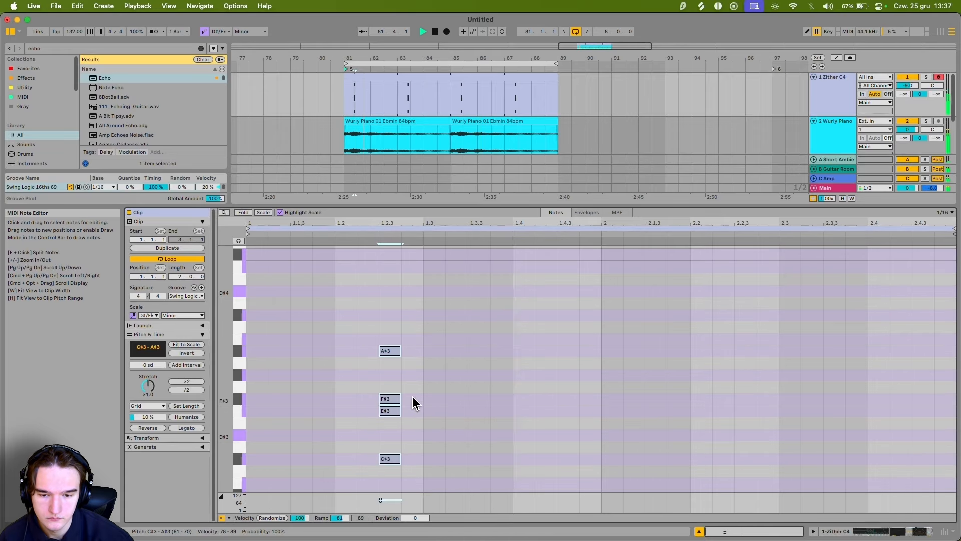
Step: Drop the chord's F#3 note an octave to F#2
left_click(386, 399)
key("shift+Down")
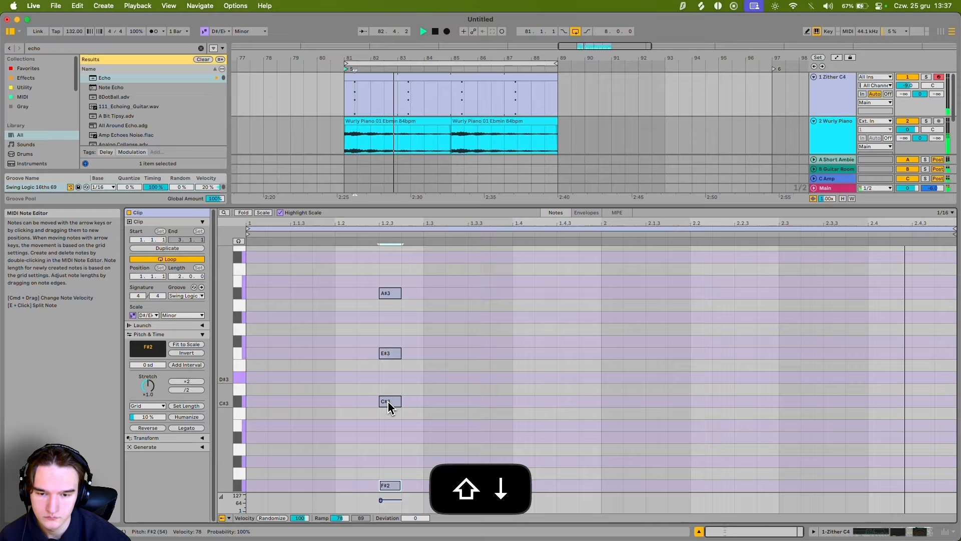
scroll(389, 402, "down", 3)
left_click(408, 373)
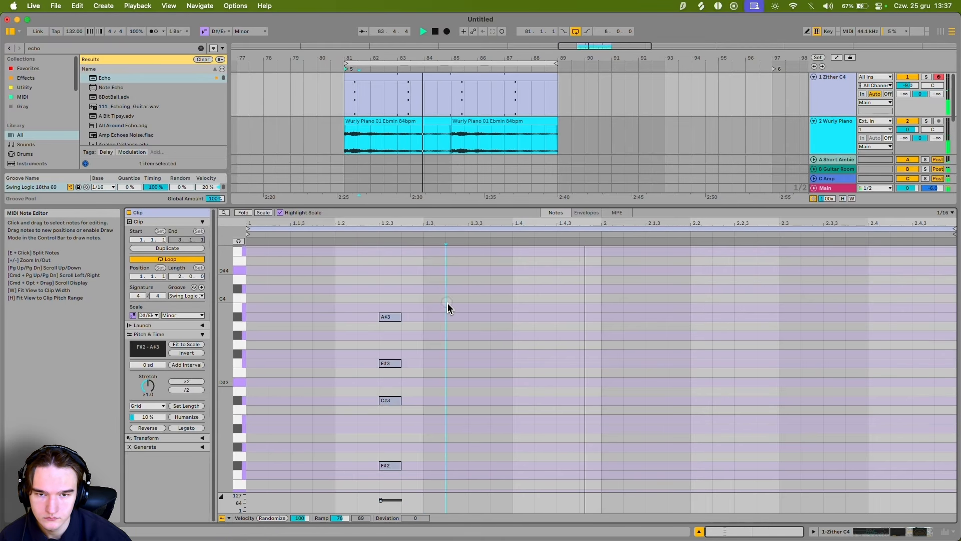
Step: Switch the Zither C4 track off and back on to compare the loop with and without the chord
key("shift+Tab")
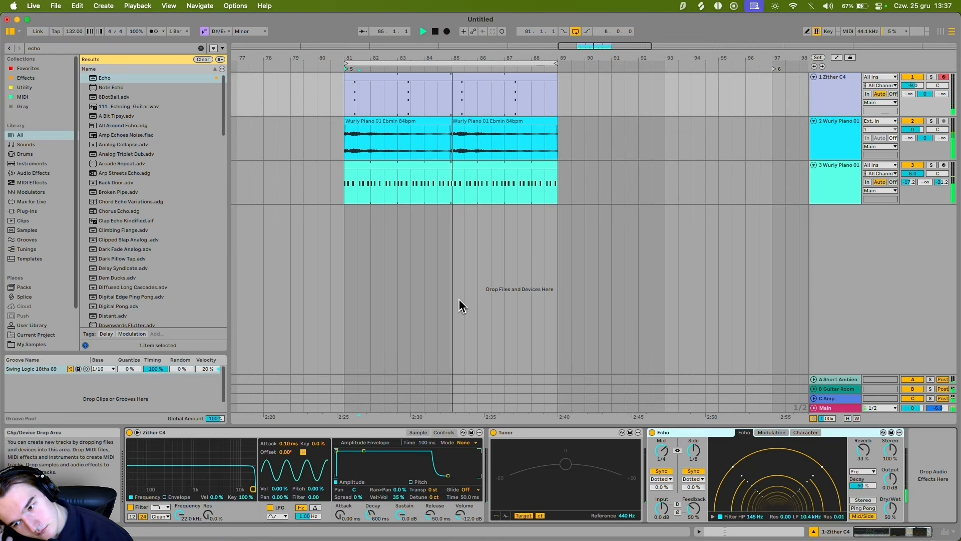
left_click(916, 77)
left_click(840, 106)
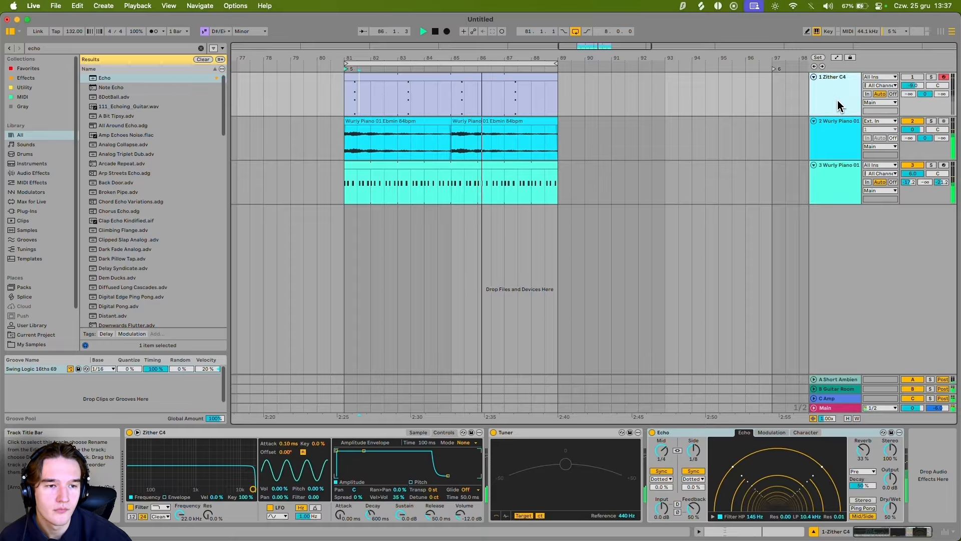
key("shift+Tab")
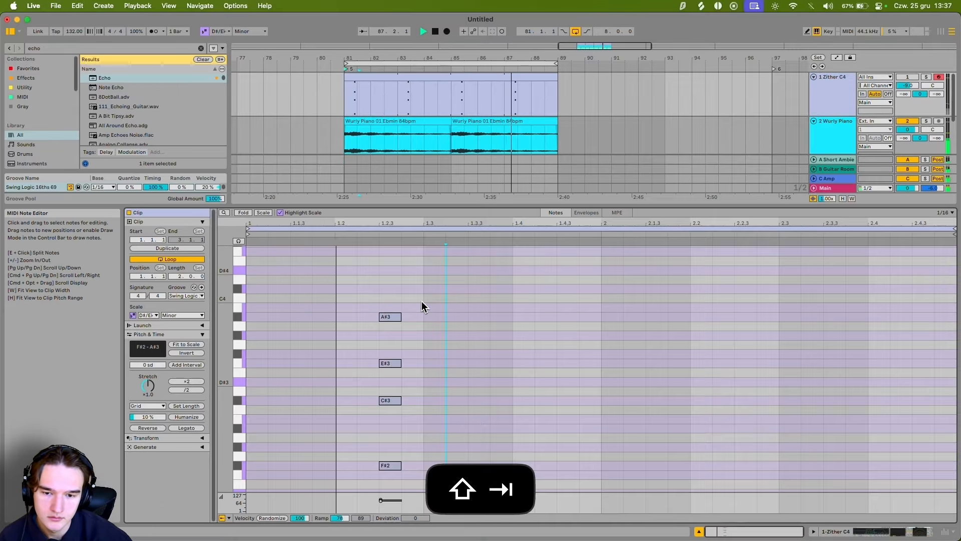
left_click(908, 78)
Step: Replace the chord with single sixteenth notes: D#3 at 1.1.3, F#3 at 1.2.3, A#3 at 1.3.3 and B3 at 1.4.3
left_click_drag(412, 294, 331, 496)
key("BackSpace")
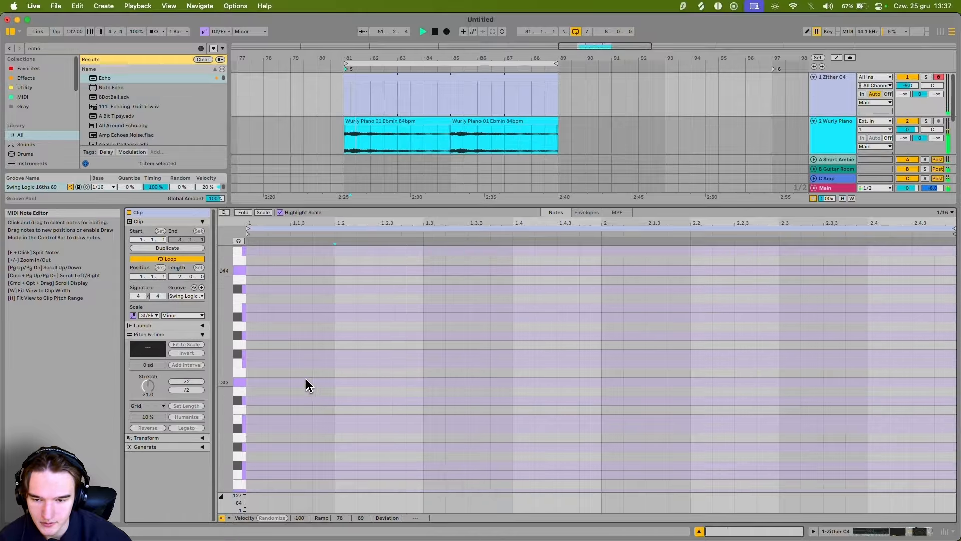
scroll(307, 385, "up", 1)
double_click(303, 397)
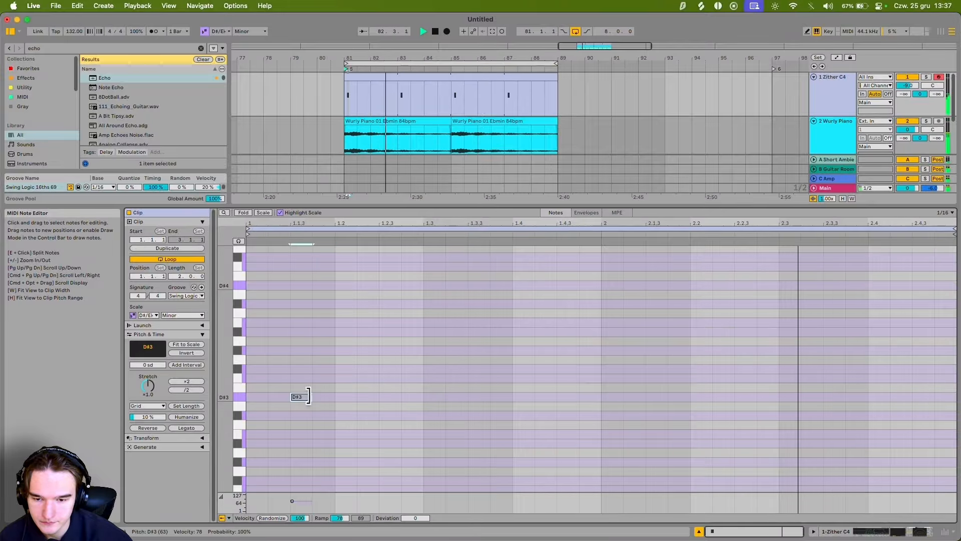
double_click(389, 369)
double_click(478, 332)
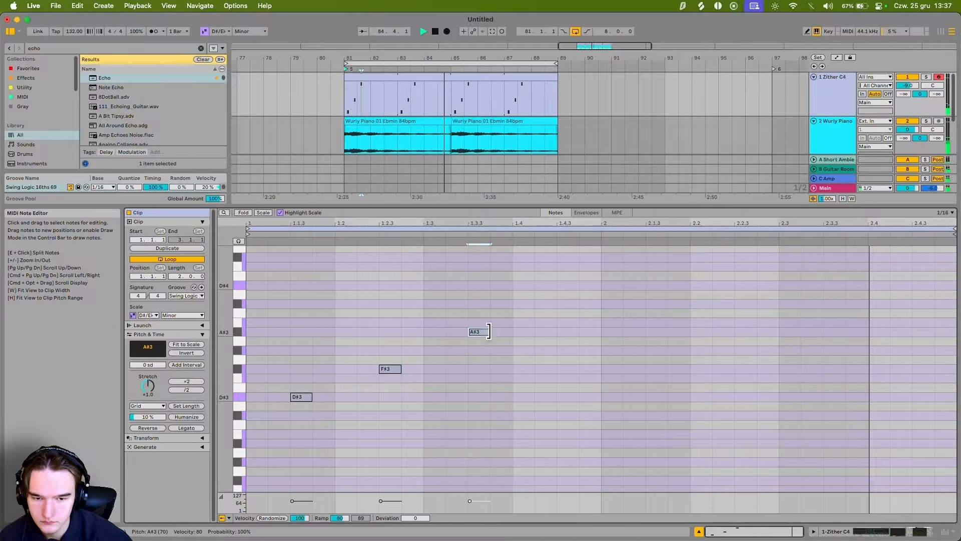
double_click(565, 322)
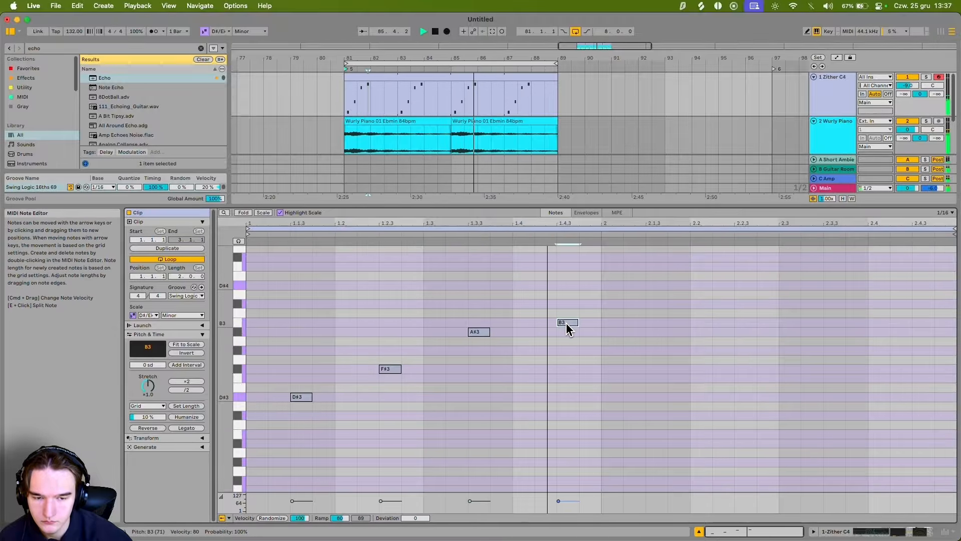
left_click(600, 291)
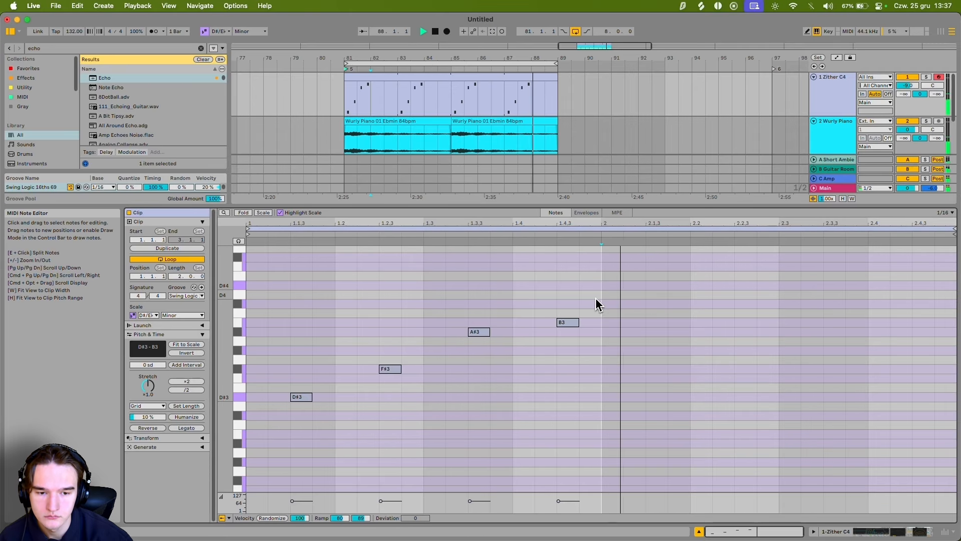
Step: Raise the melody's D#3 note an octave to D#4 and lower all four notes together by an octave
key("shift+Tab")
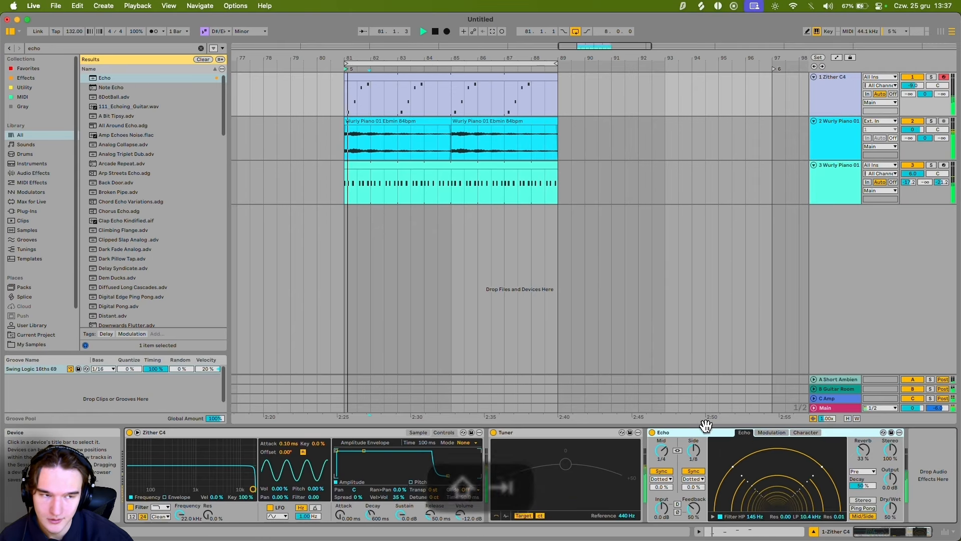
key("shift+Tab")
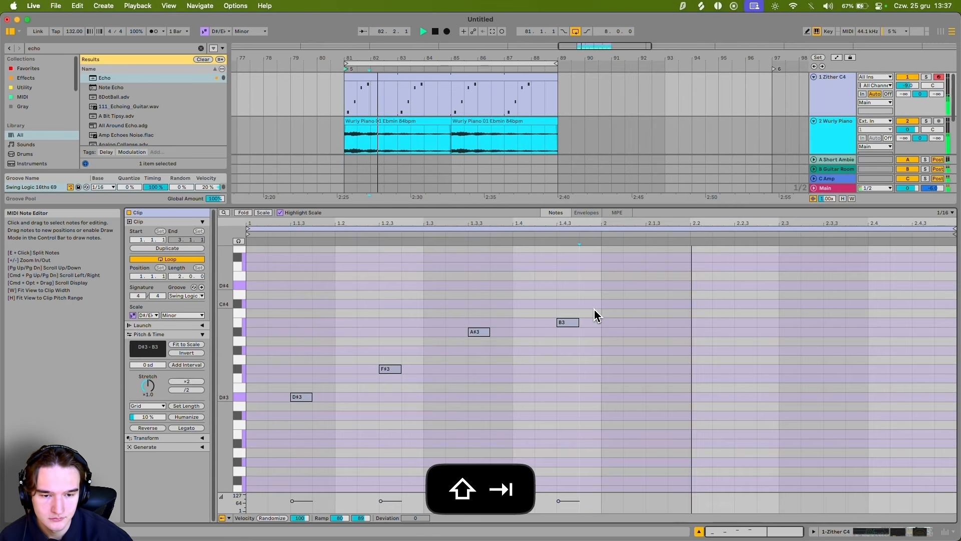
left_click_drag(358, 383, 276, 421)
key("shift+Up")
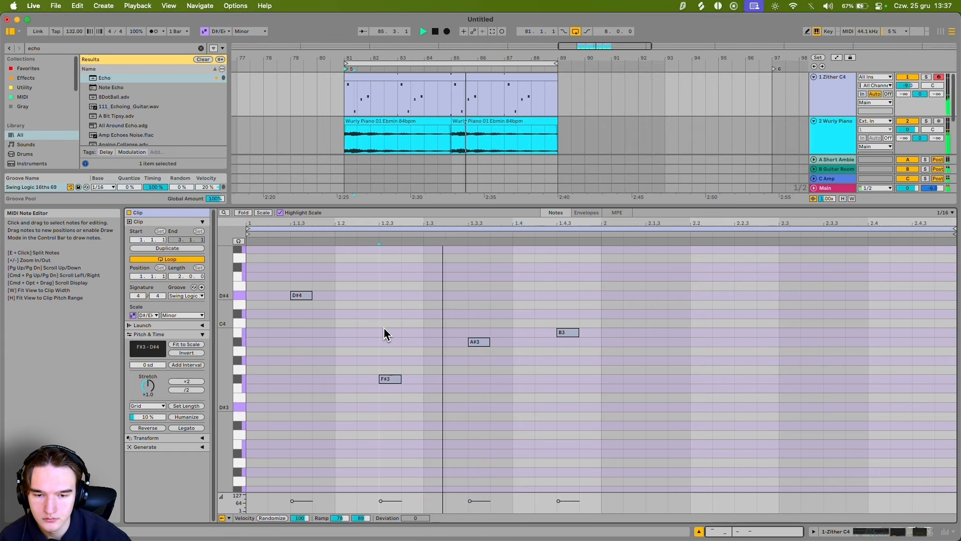
key("super+a")
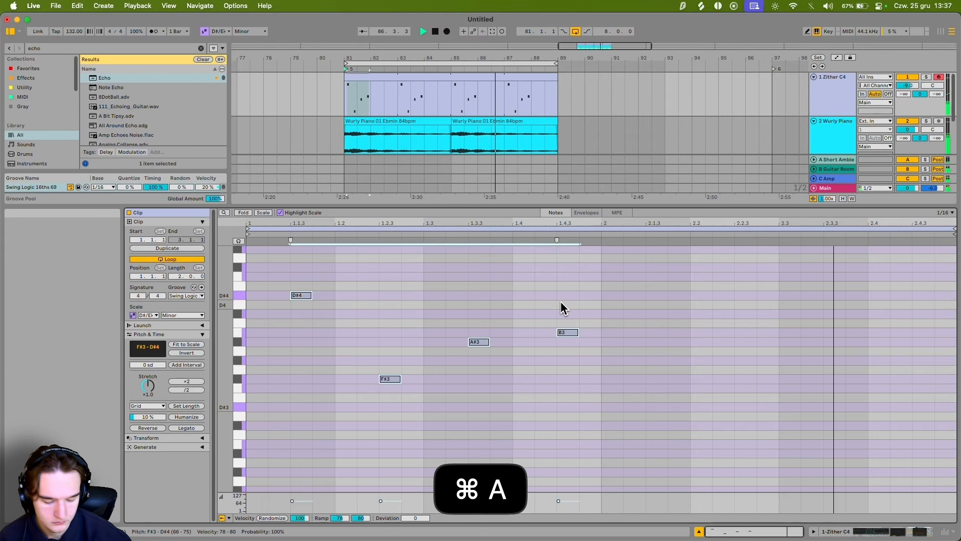
key("shift+Down")
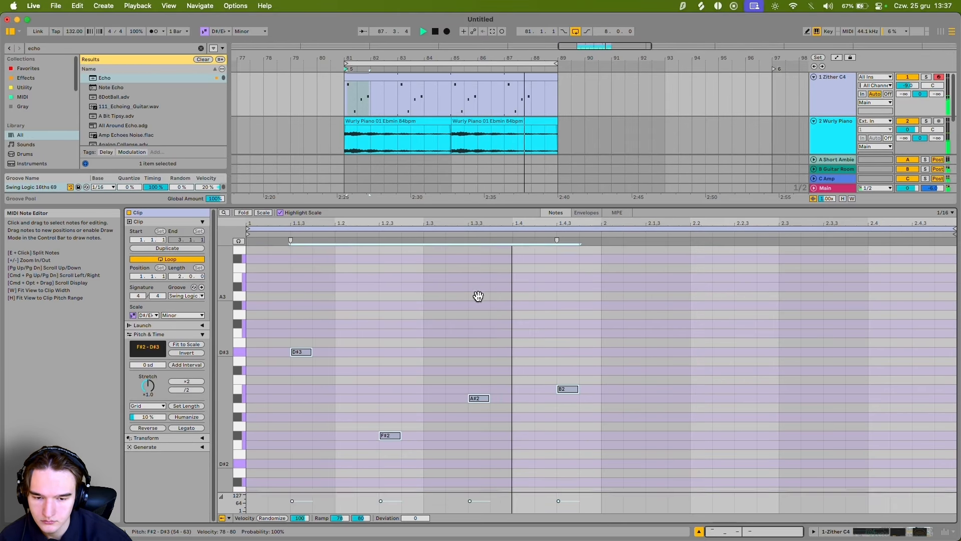
Step: Mute the third track with the Wurly rhythm and set the Zither C4 track volume to -5.8 dB
key("shift+Tab")
left_click(911, 169)
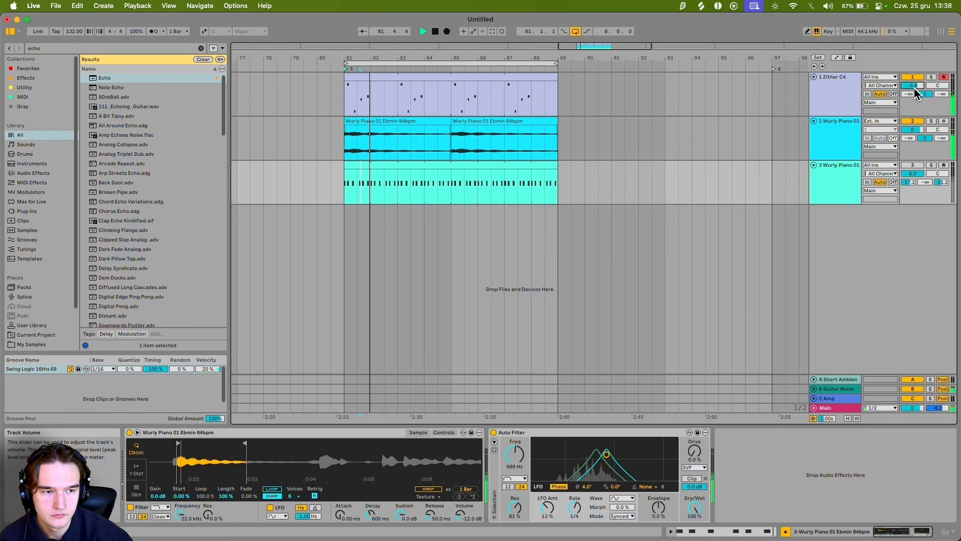
Step: Open the Wurly Piano audio clips and examine their pitch and warp settings with the track soloed
left_click(848, 133)
left_click(414, 119)
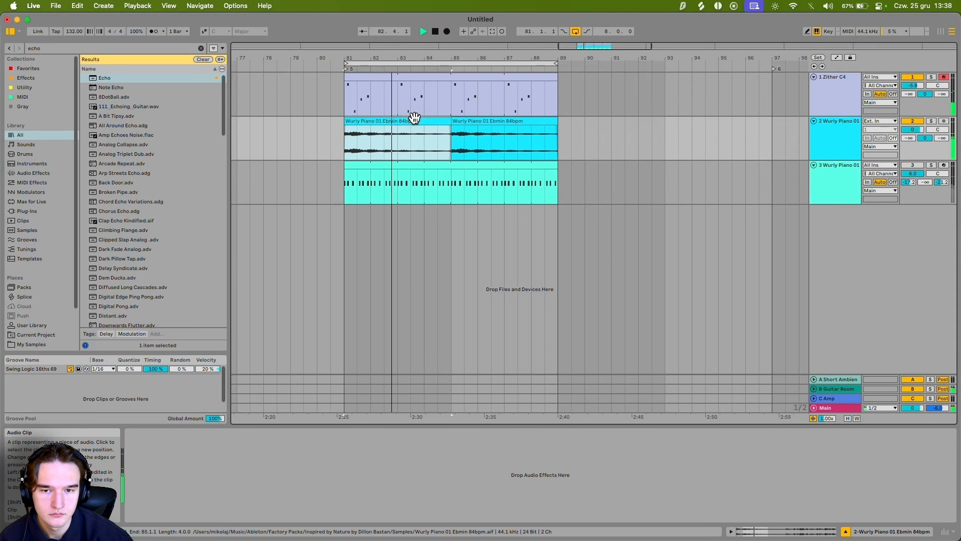
left_click(473, 126, "shift")
key("shift+Tab")
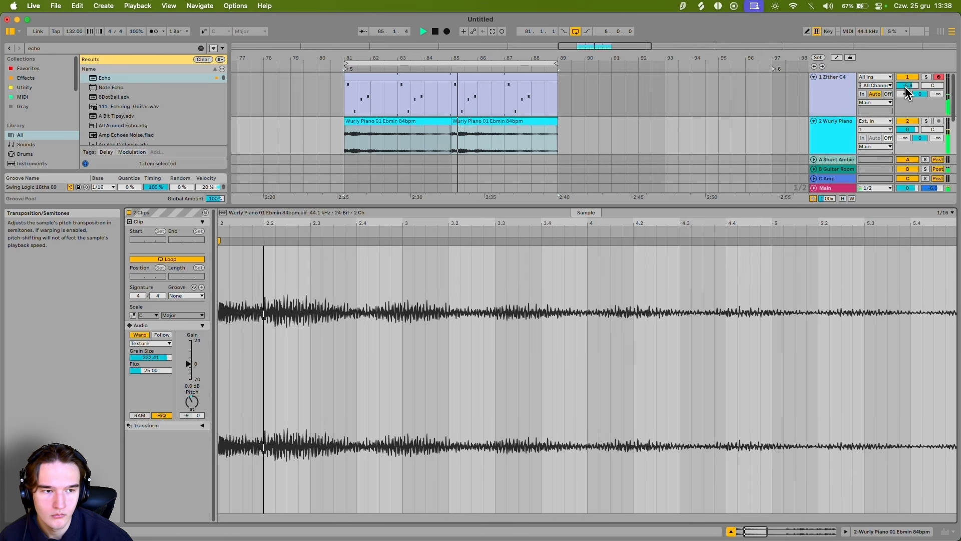
left_click(927, 121)
left_click(369, 120)
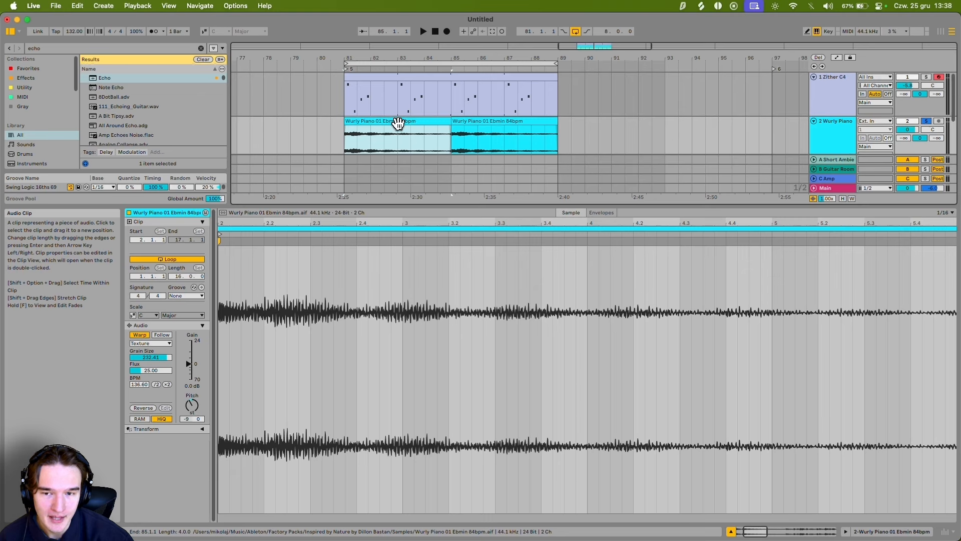
left_click(194, 405)
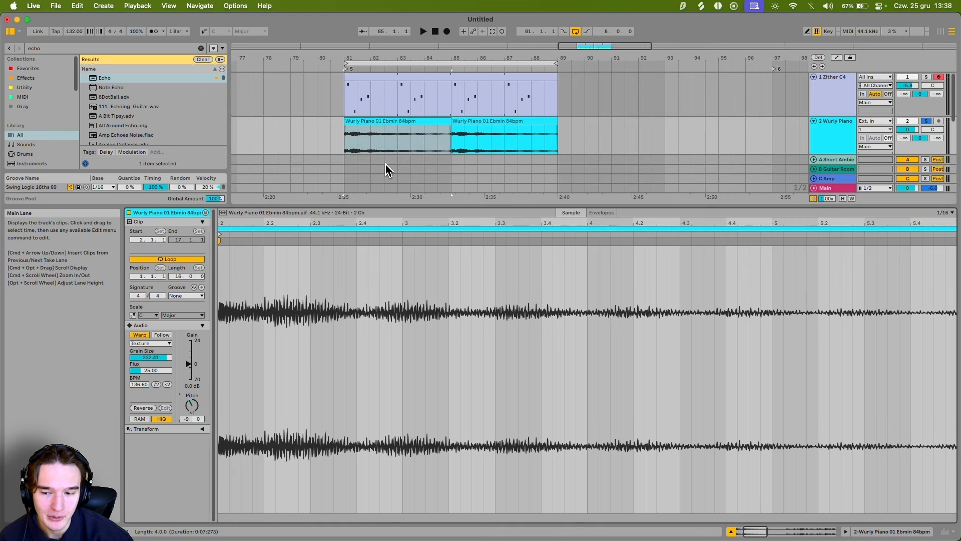
Step: Play the loop with the Wurly Piano track's solo off and reopen the Zither C4 clip's notes
key("space")
left_click(930, 122)
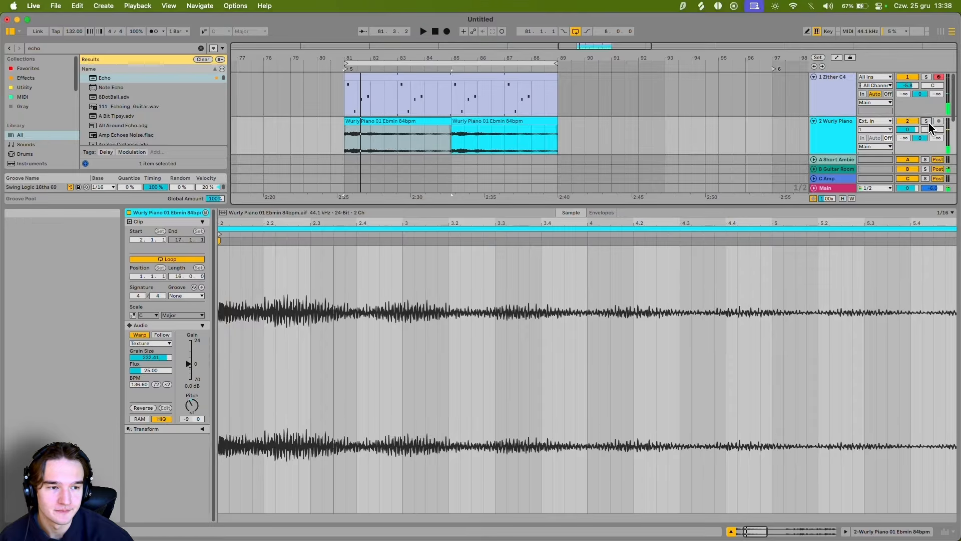
key("space")
left_click(408, 122)
key("shift+Tab")
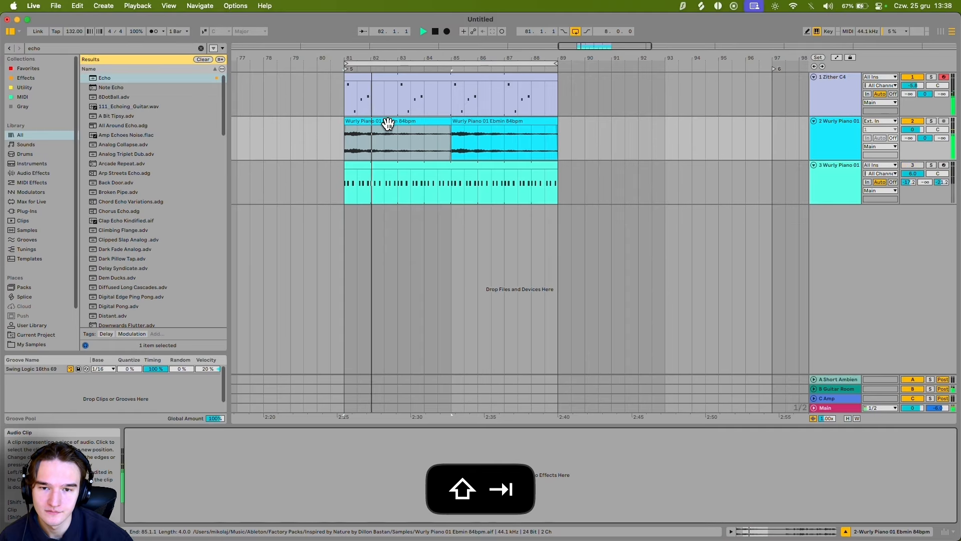
key("shift+Tab")
left_click(399, 98)
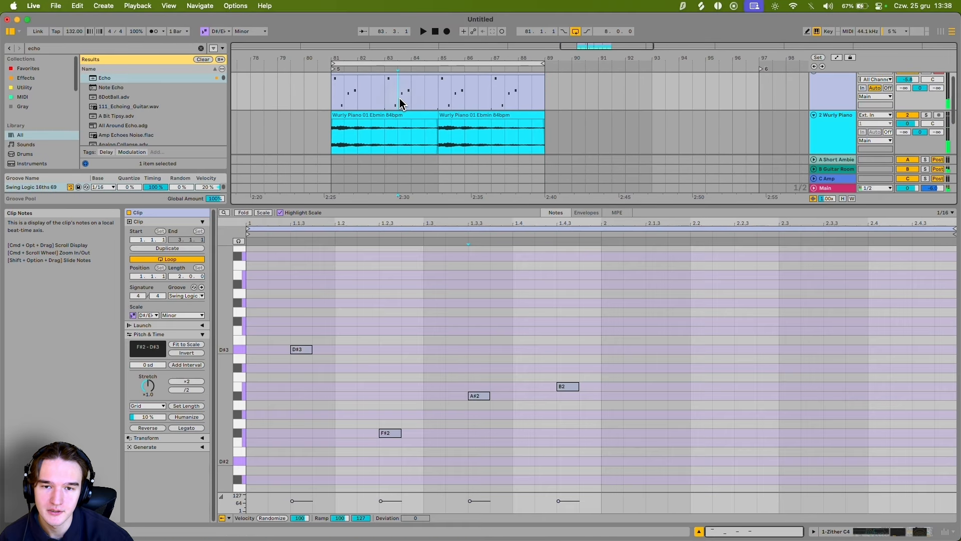
Step: Try an extra note at beat 1.2 of the zither melody, lowering it from D#3 to F#2, and delete it
key("shift+Tab")
key("shift+Tab")
scroll(324, 354, "down", 3)
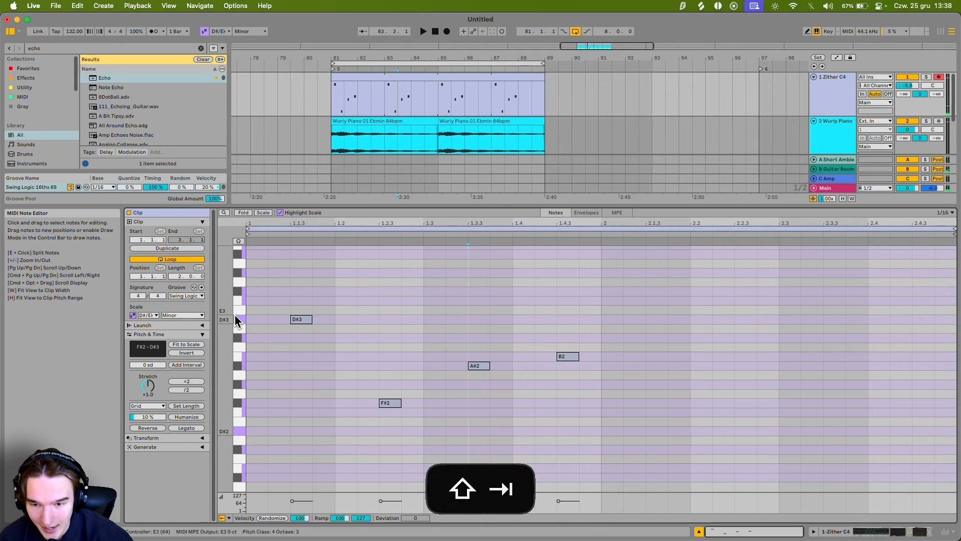
double_click(341, 321)
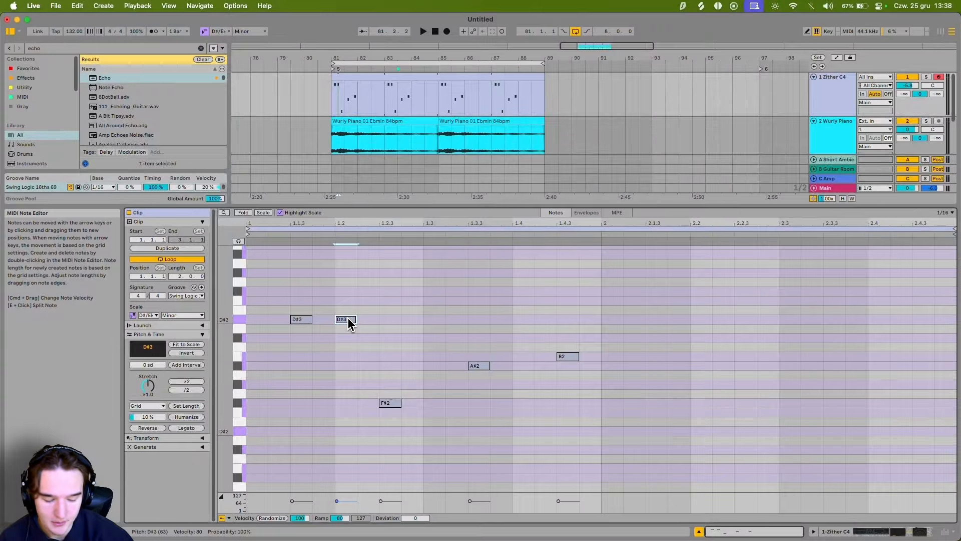
key("Down")
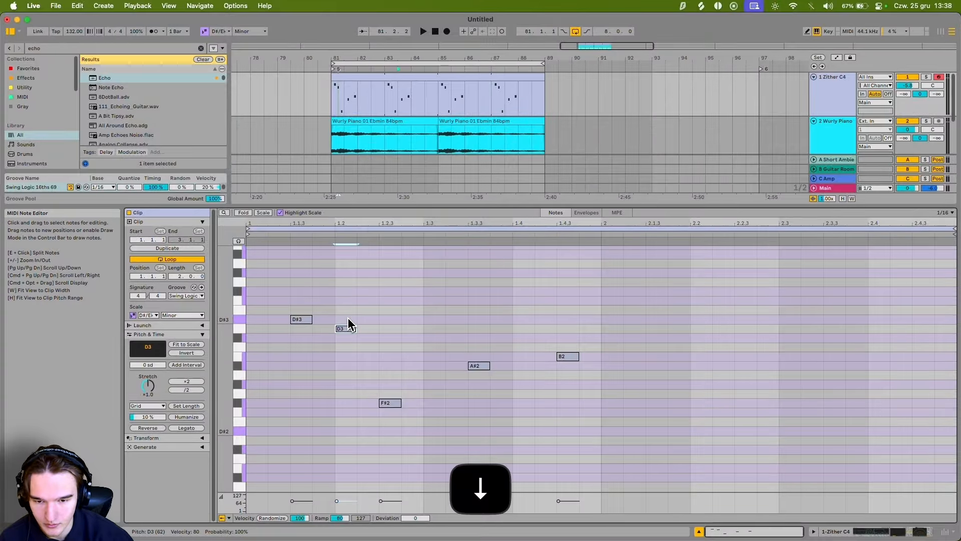
key("Down")
key("Down")
key("Down")
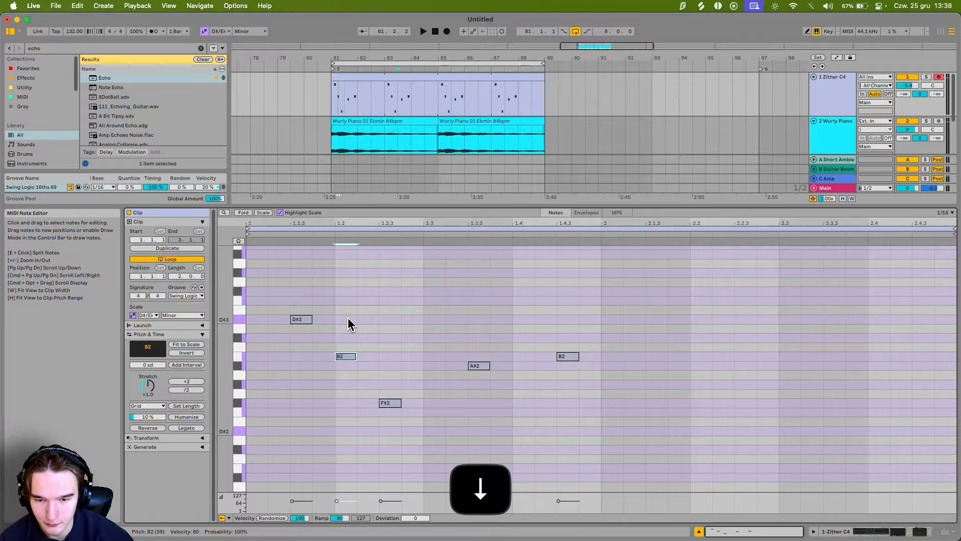
key("Down")
key("Down")
key("Down")
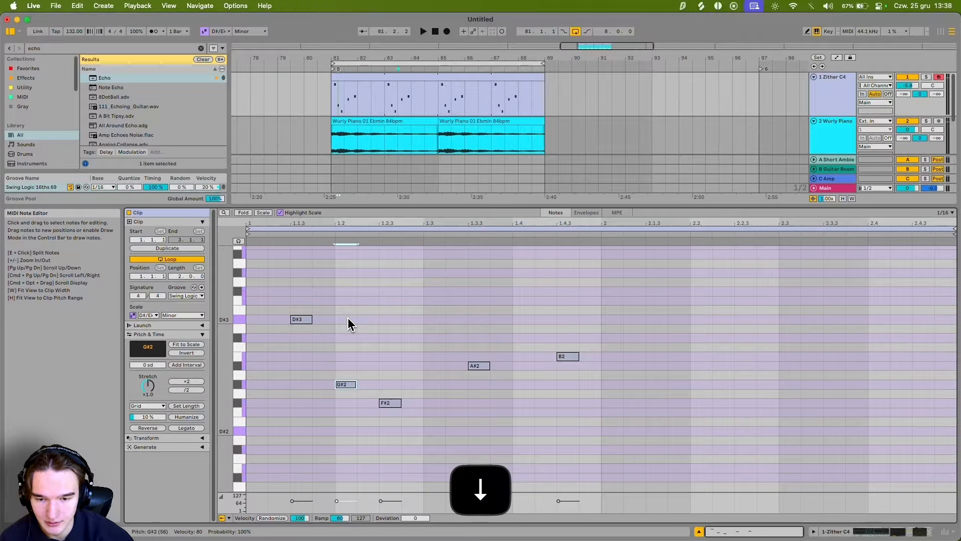
key("Down")
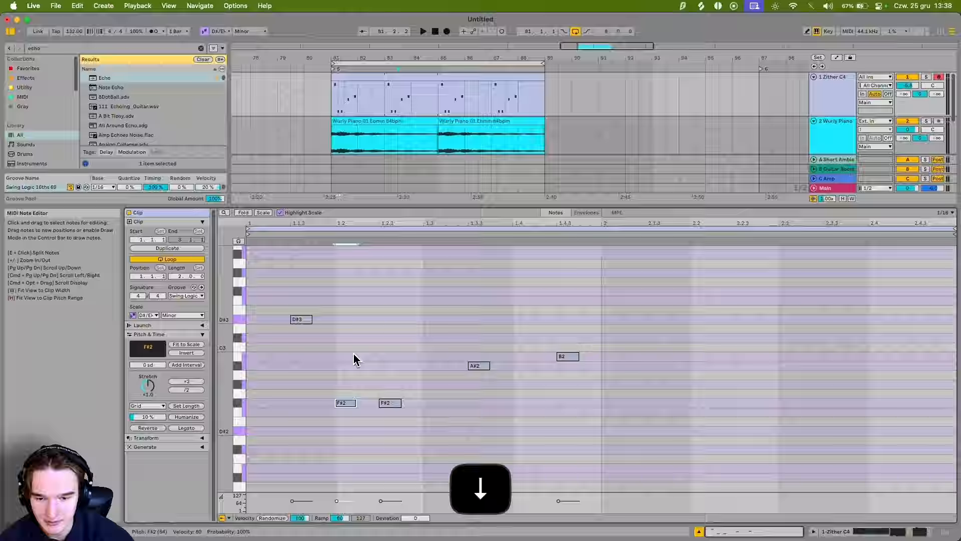
double_click(346, 405)
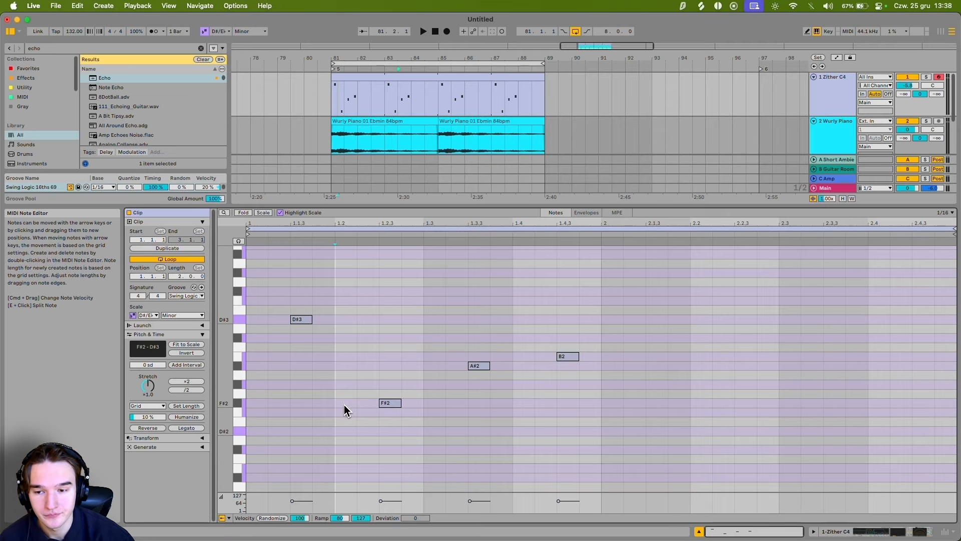
Step: Reset the pitch of both Wurly Piano audio clips to 0 semitones
left_click(149, 315)
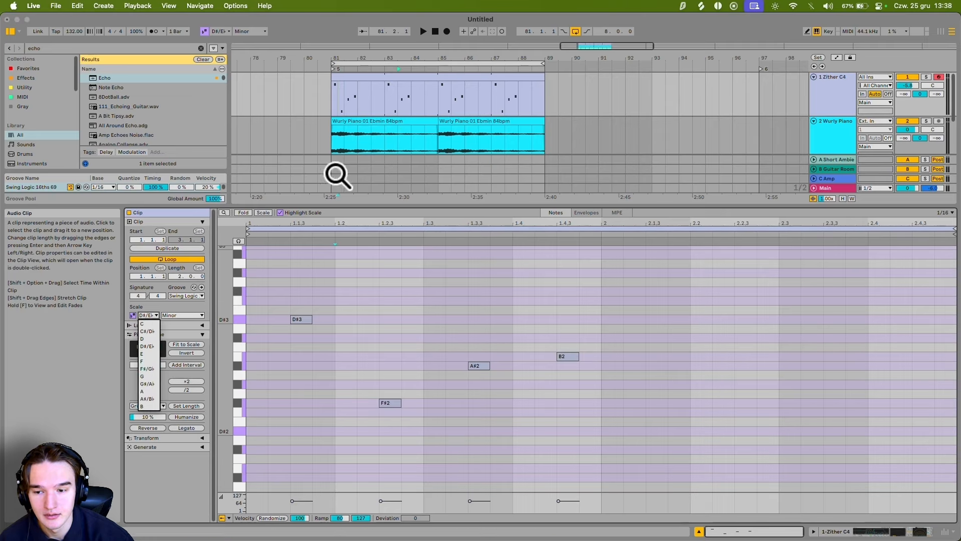
left_click(392, 133)
left_click(396, 120)
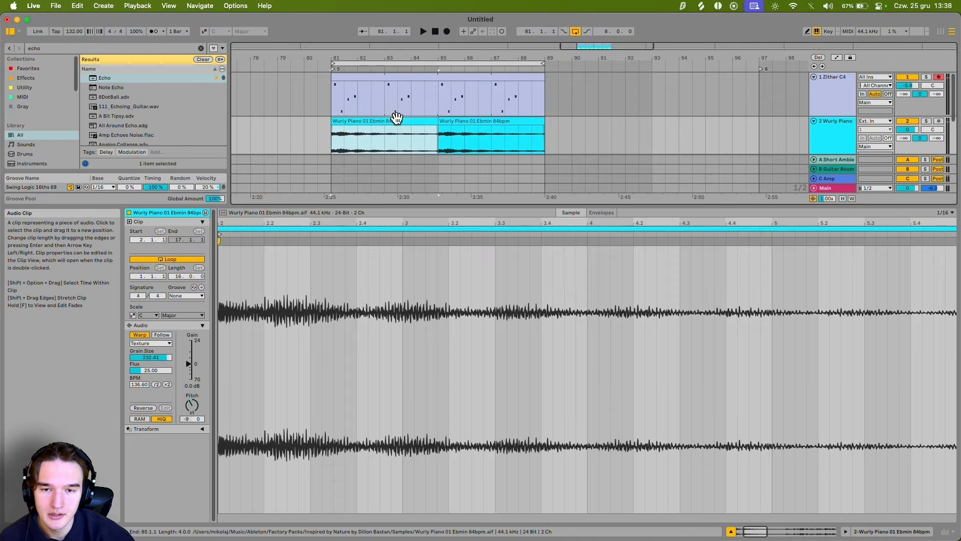
left_click(454, 121, "shift")
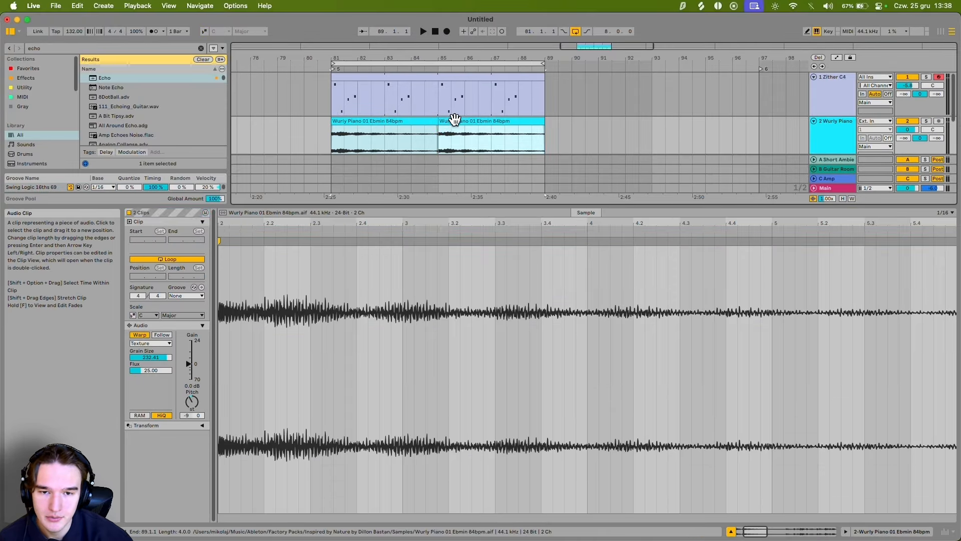
double_click(194, 403)
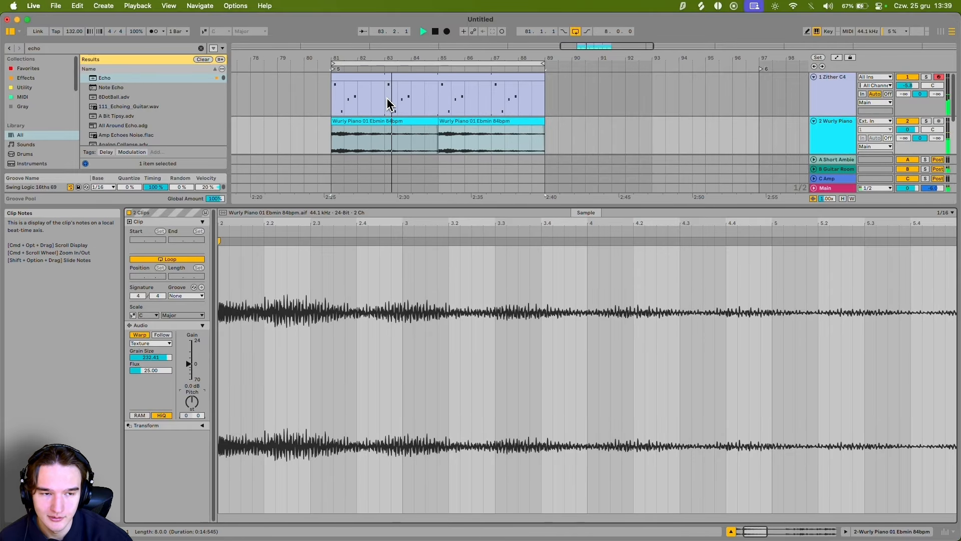
Step: Try the second Wurly Piano audio clip at a pitch of -3 and -4 semitones while the loop plays
left_click(479, 134)
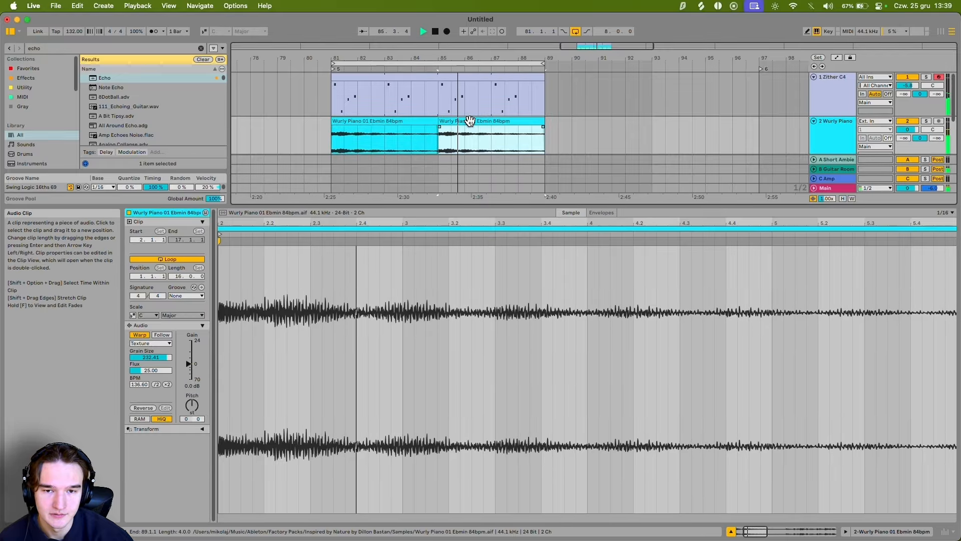
left_click(193, 405)
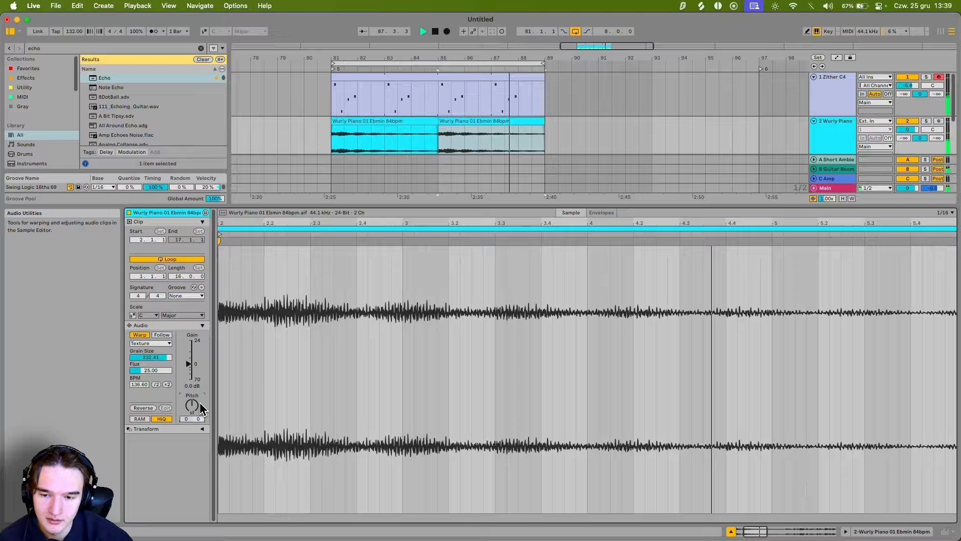
key("Down")
key("Down")
key("Down")
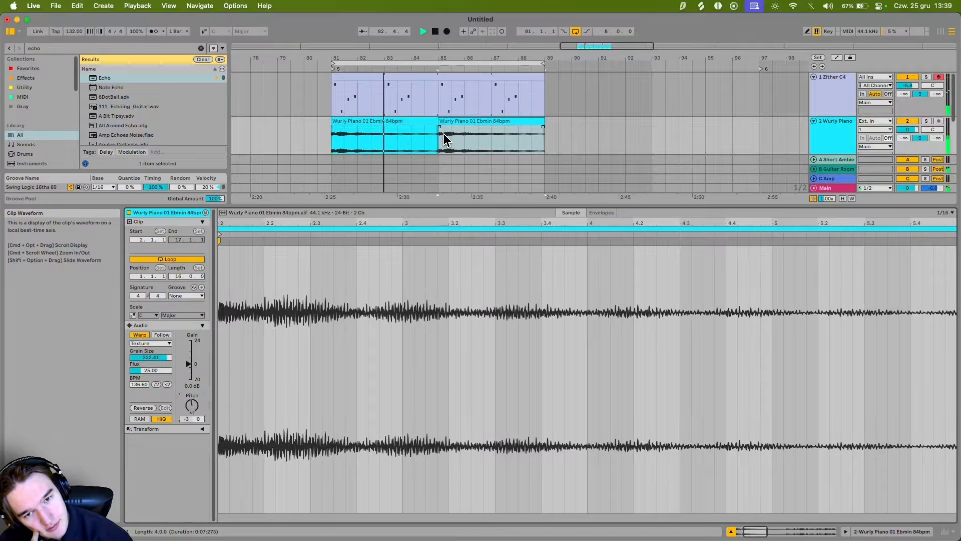
scroll(435, 134, "right", 1)
scroll(436, 134, "down", 1)
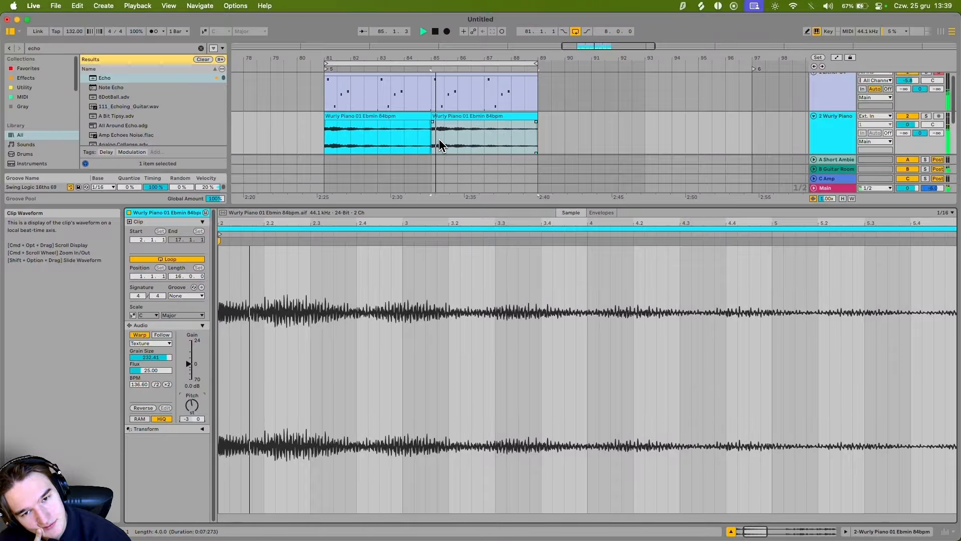
key("Down")
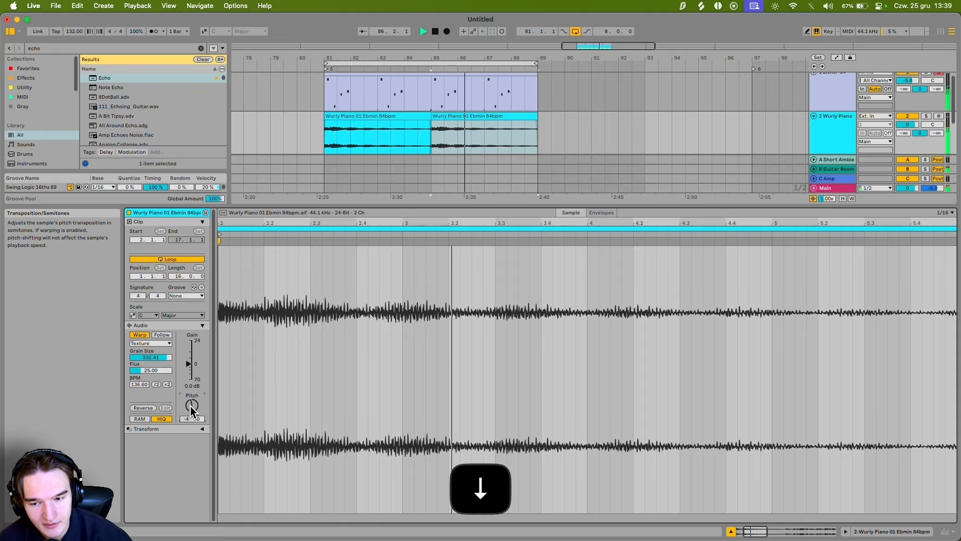
Step: Replace the second Wurly Piano audio clip with a duplicate of the first and play the loop from its start
left_click(419, 132)
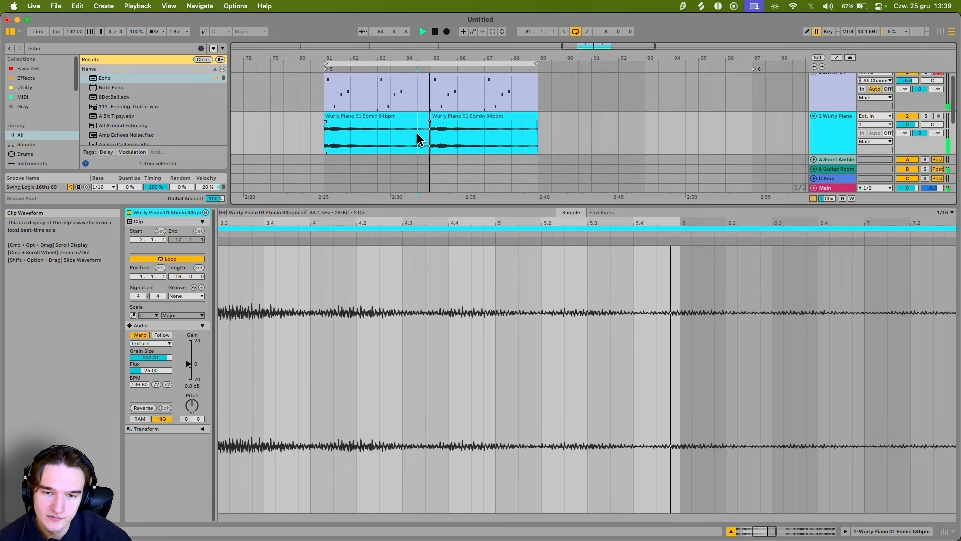
key("space")
left_click(425, 123)
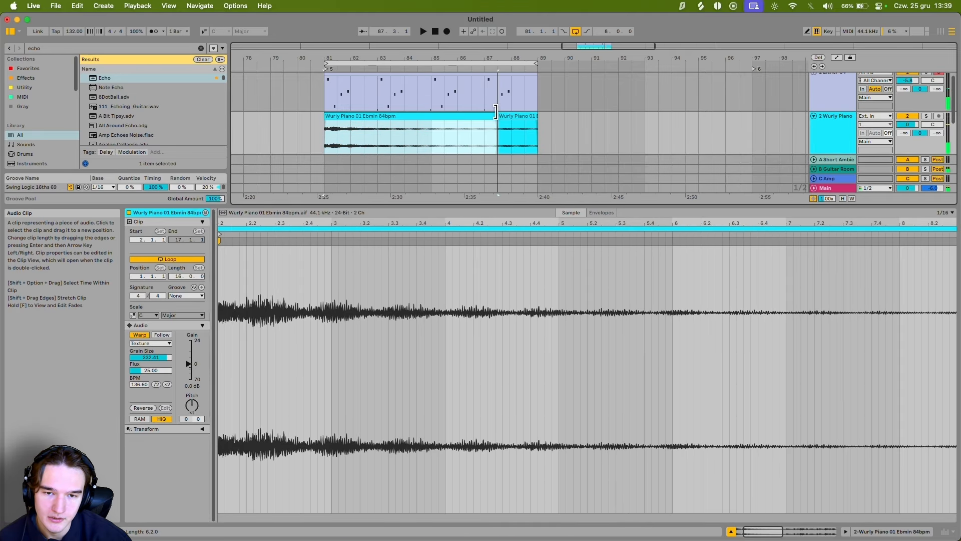
key("cmd+d")
key("space")
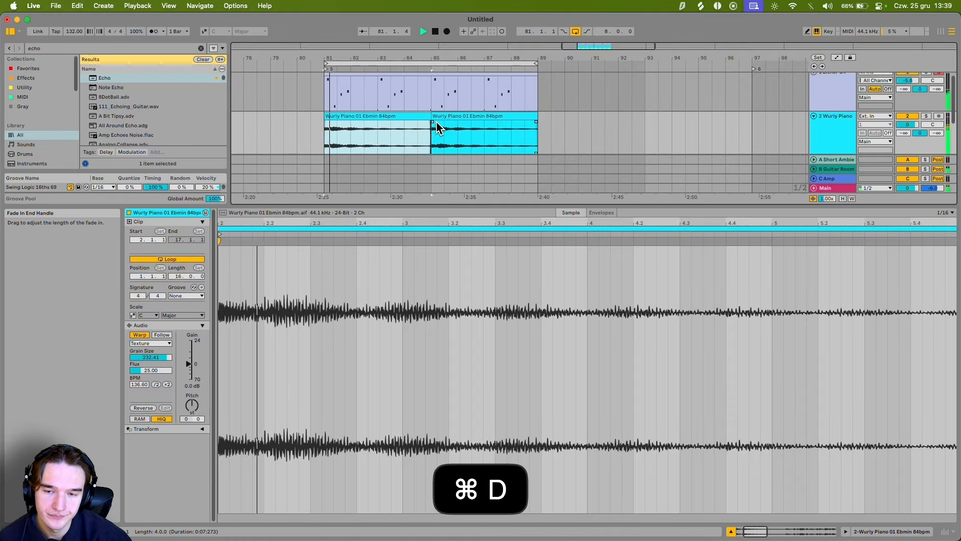
Step: Unmute the third track with the Wurly rhythm and set its Auto Filter to 1.04 kHz with 63% resonance
key("shift+Tab")
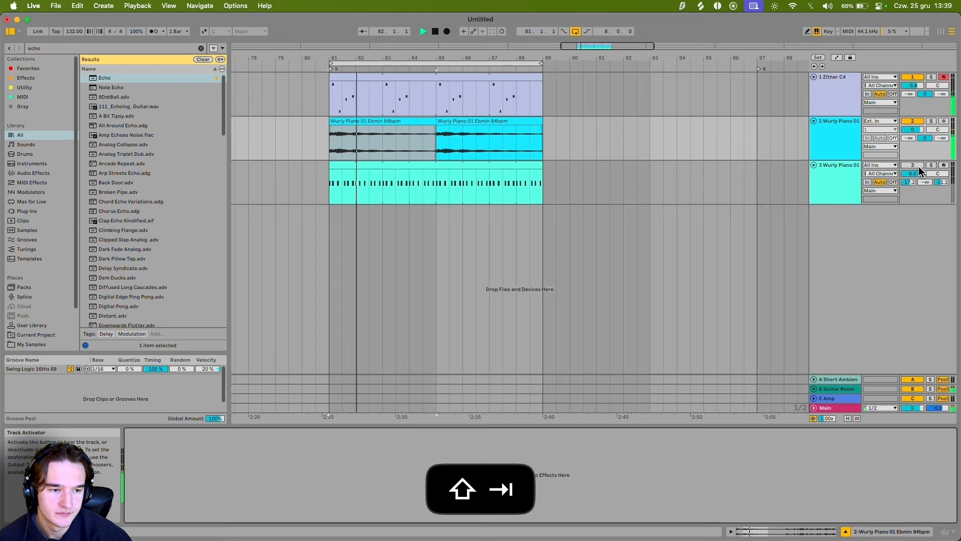
left_click(507, 166)
left_click(440, 433)
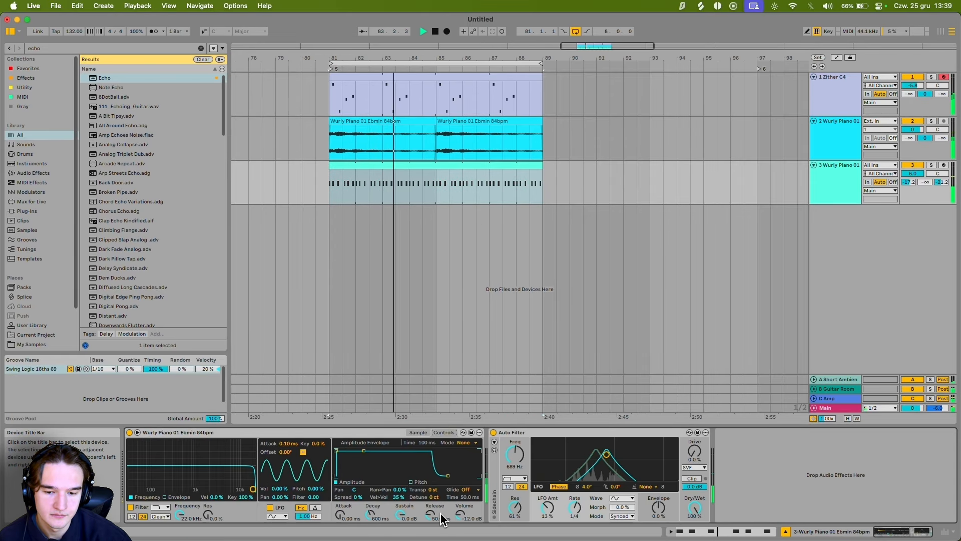
left_click(420, 433)
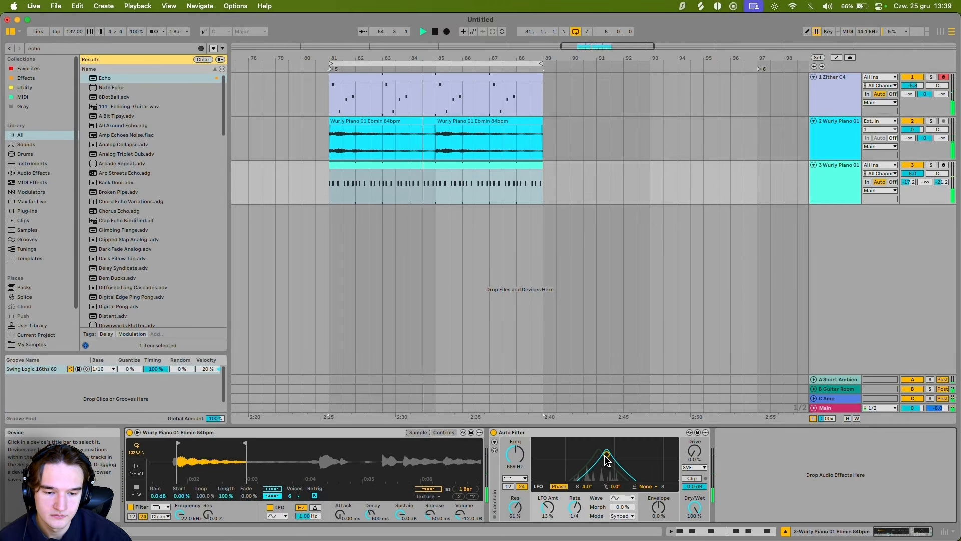
left_click_drag(606, 454, 614, 453)
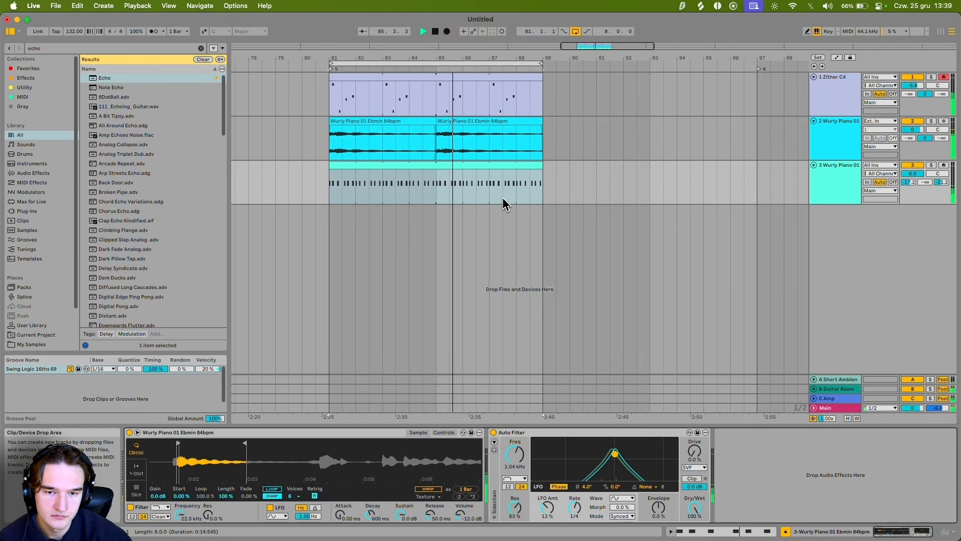
Step: Raise all notes of the Wurly rhythm clip an octave to C3 and set its track volume to -1.8 dB
key("shift+Tab")
key("super+a")
key("shift+Up")
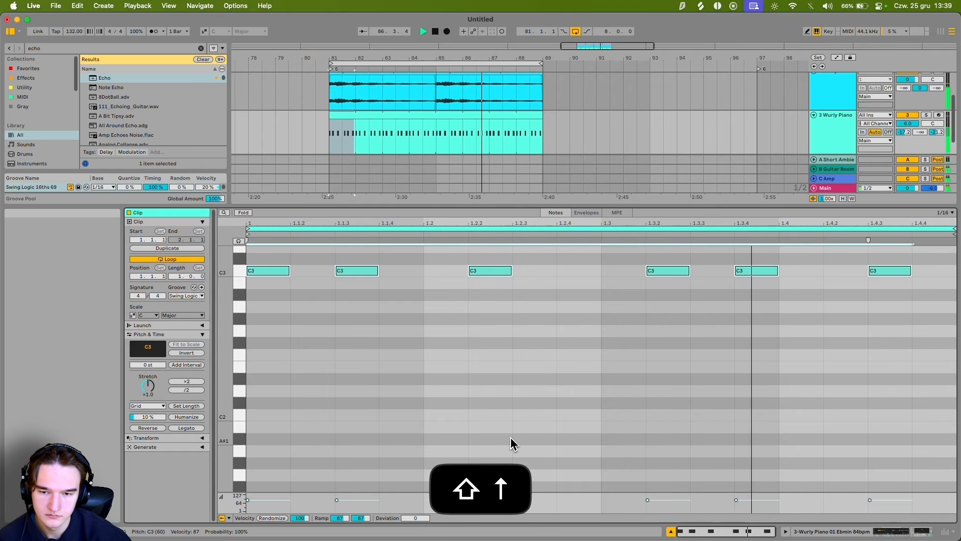
key("shift+Tab")
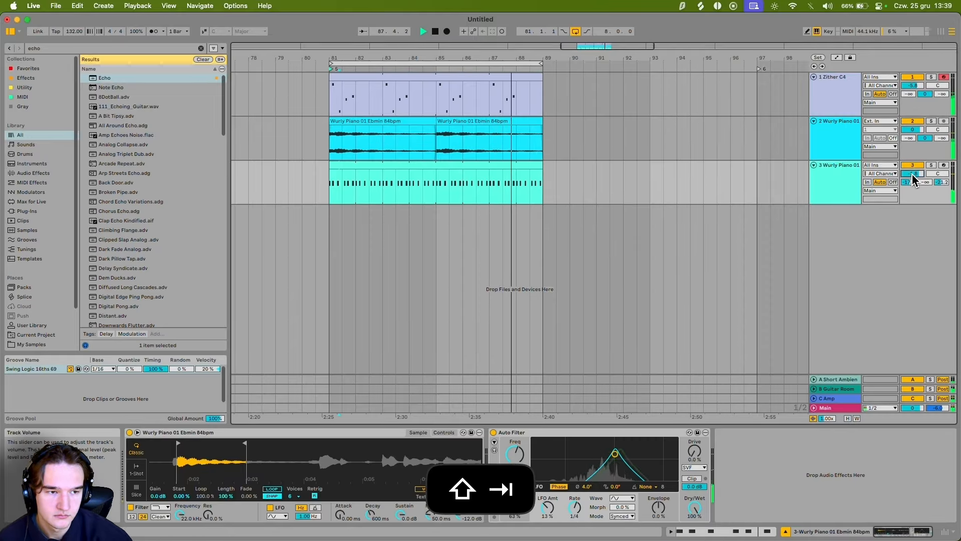
Step: Add a new empty MIDI track below the Wurly rhythm track
left_click(589, 101)
left_click(812, 111)
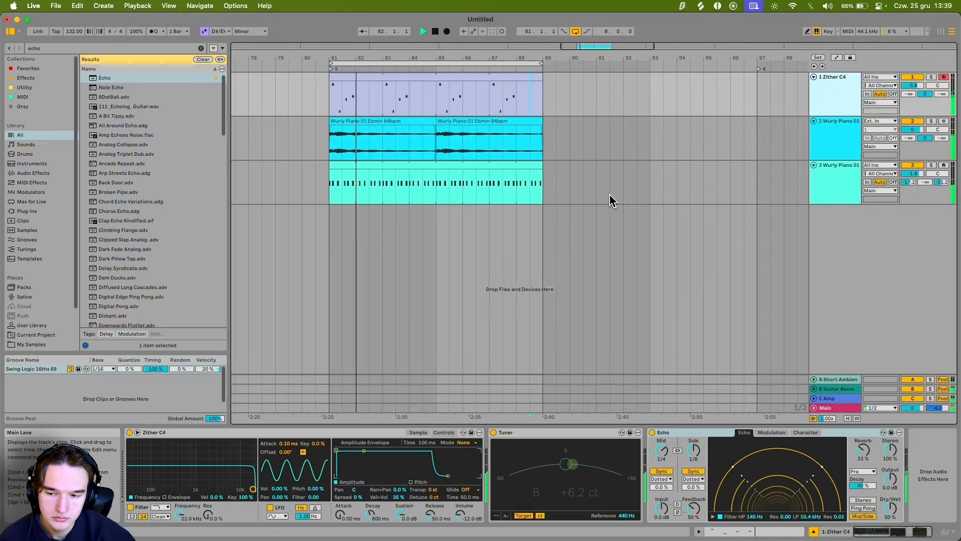
left_click(810, 188)
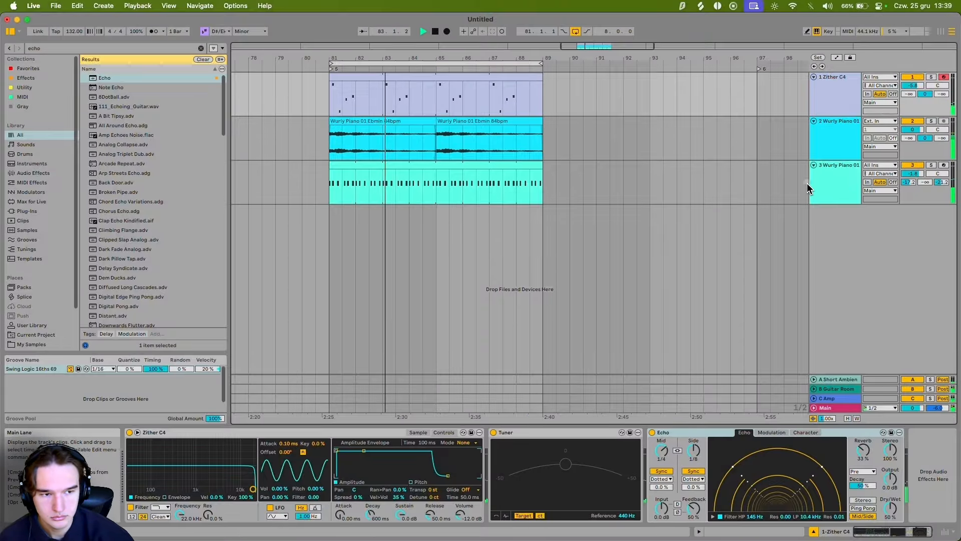
key("super+shift+t")
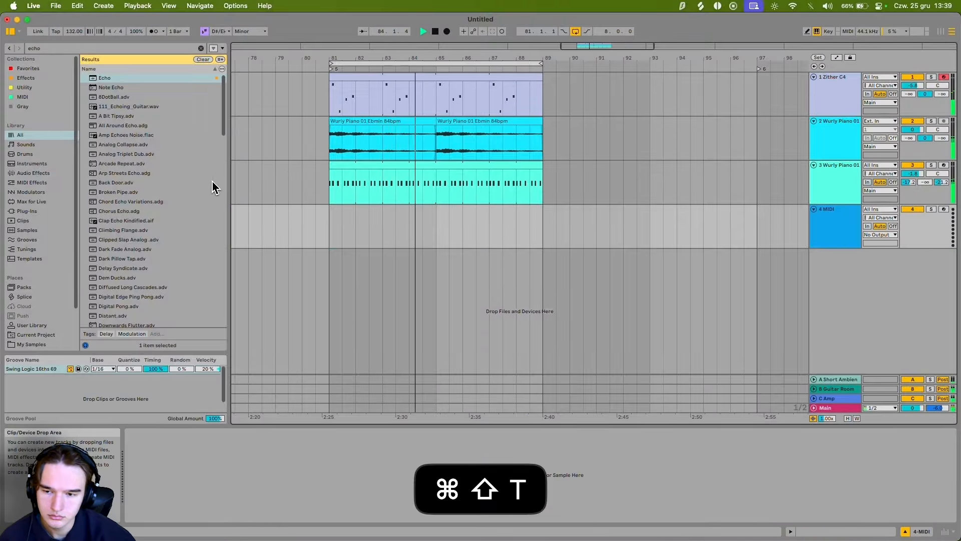
Step: Clear the browser search and expand the Latin Percussion pack among the installed packs
scroll(167, 204, "down", 3)
left_click(201, 48)
scroll(14, 258, "down", 2)
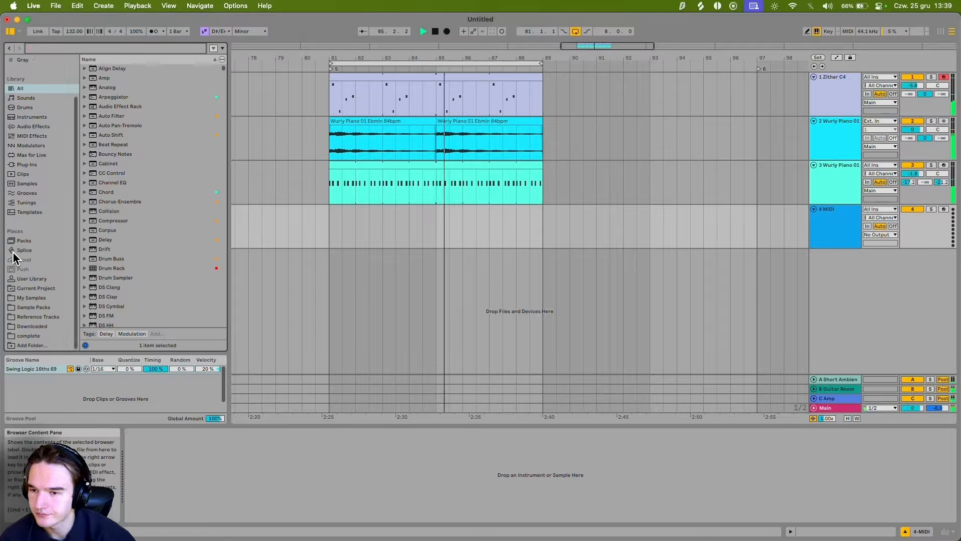
left_click(42, 239)
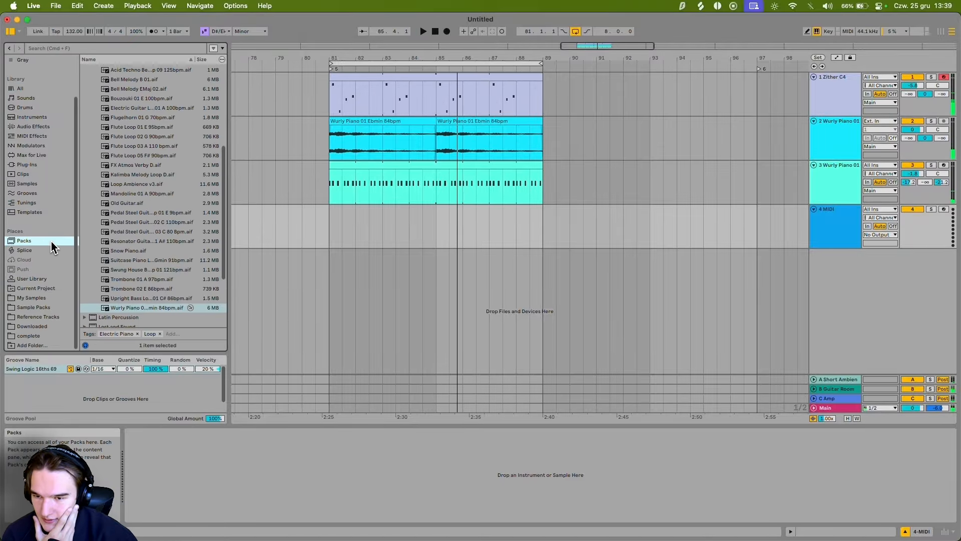
scroll(140, 271, "down", 4)
left_click(93, 228)
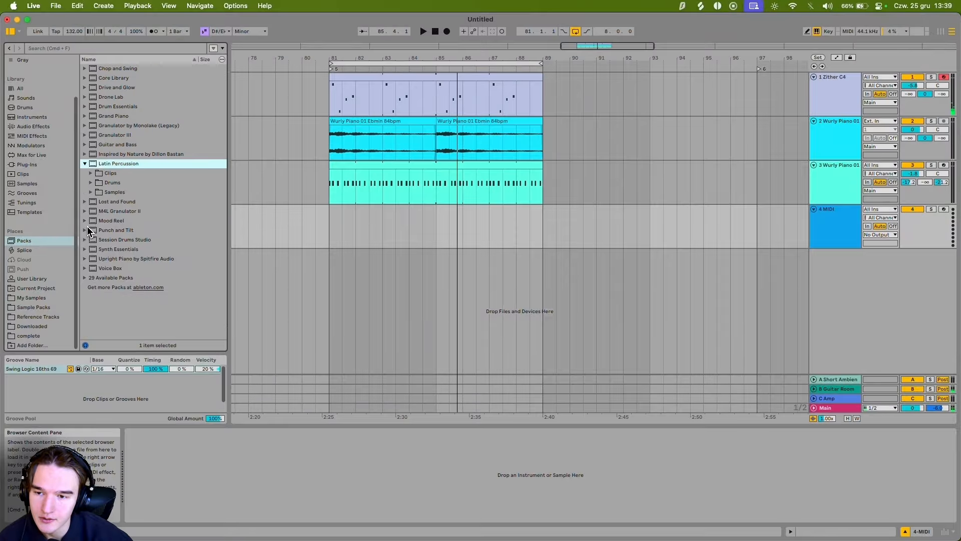
Step: Browse the clips in the Latin Percussion pack, from the ballads through to the Songo and Soul patterns
left_click(90, 173)
left_click(106, 211)
scroll(113, 240, "down", 5)
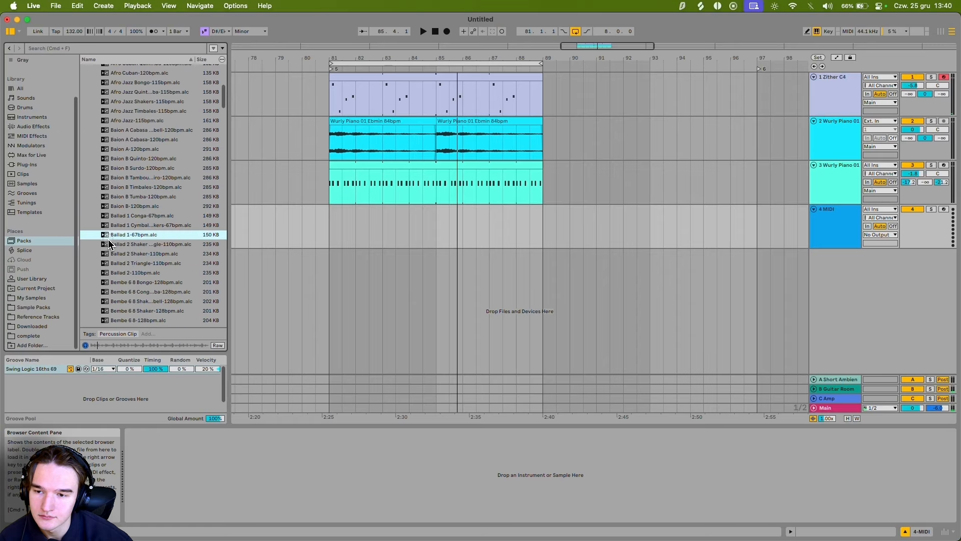
scroll(115, 257, "down", 15)
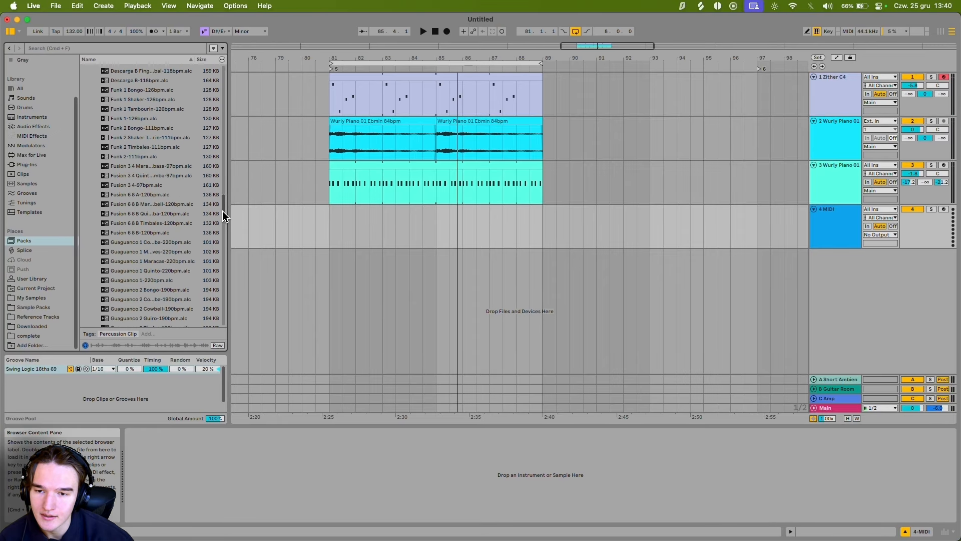
scroll(224, 217, "down", 15)
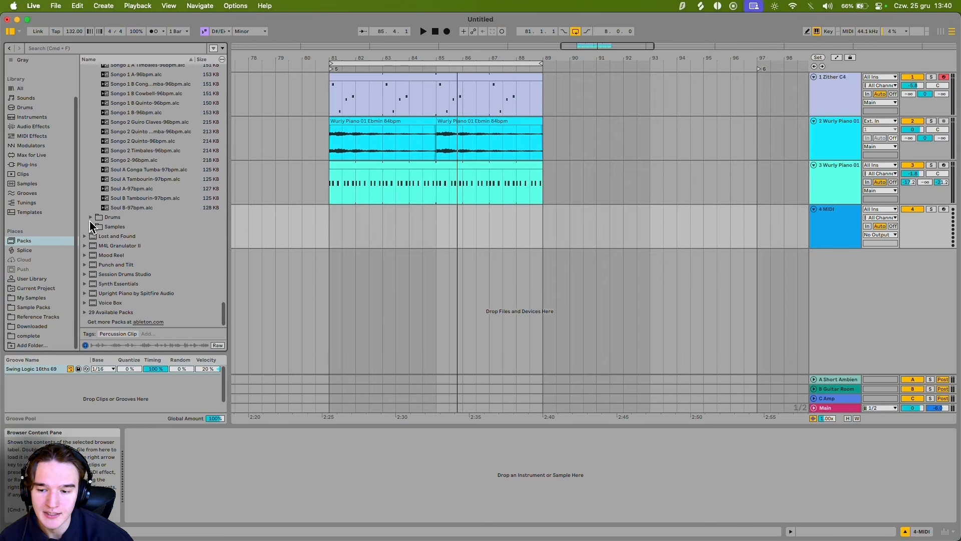
Step: Audition the Latin Percussion pack's Combined samples, including the bongos, timbales and wood percussion
left_click(89, 227)
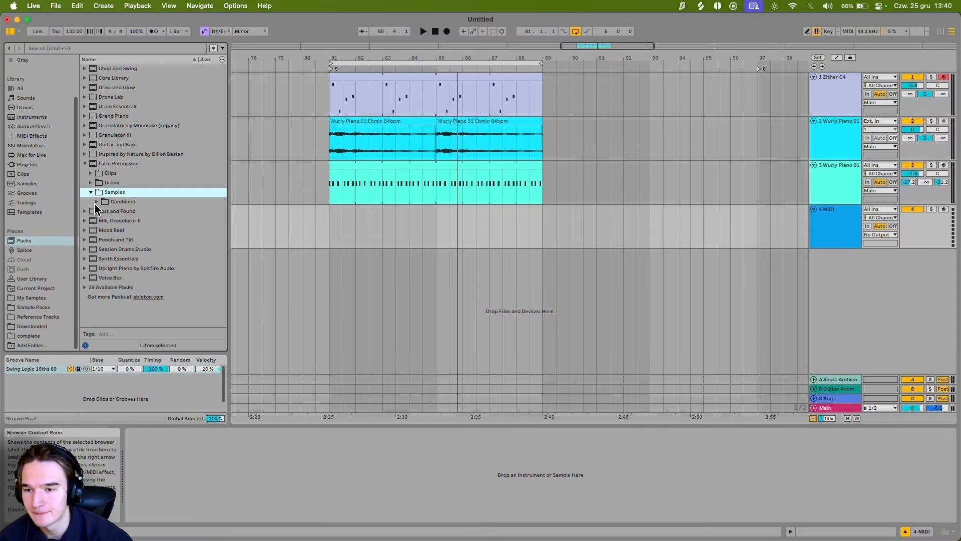
left_click(97, 202)
left_click(114, 214)
left_click(131, 261)
scroll(132, 268, "down", 7)
left_click(129, 264)
scroll(130, 265, "down", 8)
left_click(129, 259)
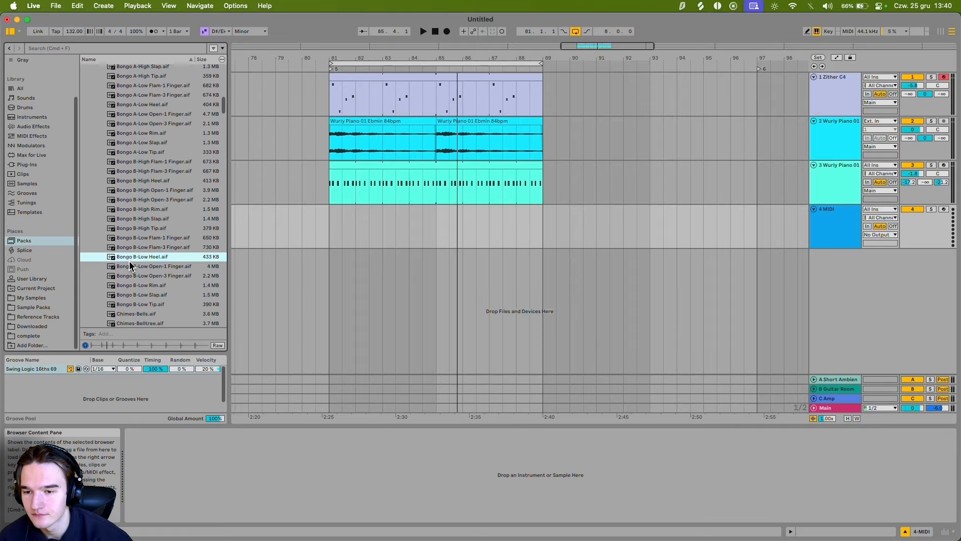
scroll(129, 265, "down", 12)
left_click_drag(225, 133, 205, 260)
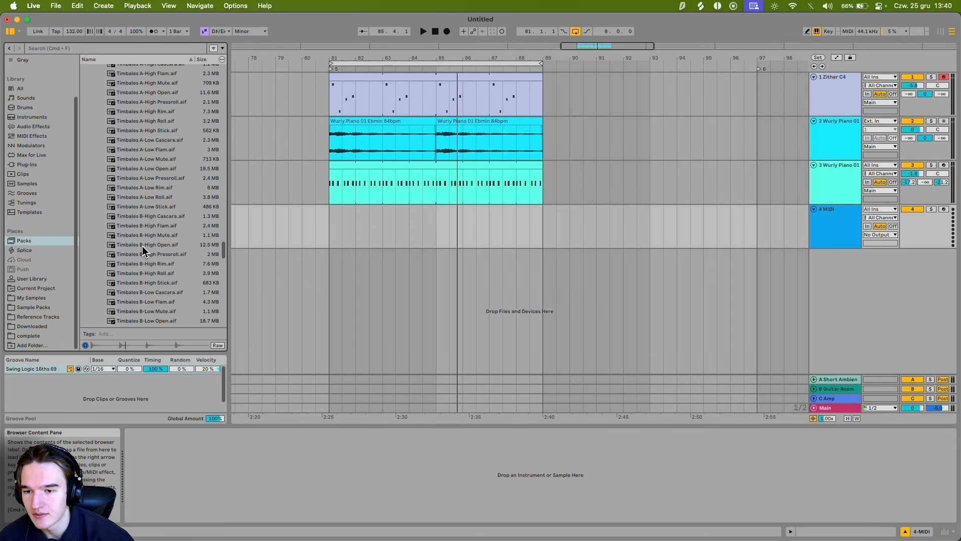
left_click(144, 247)
scroll(141, 280, "down", 15)
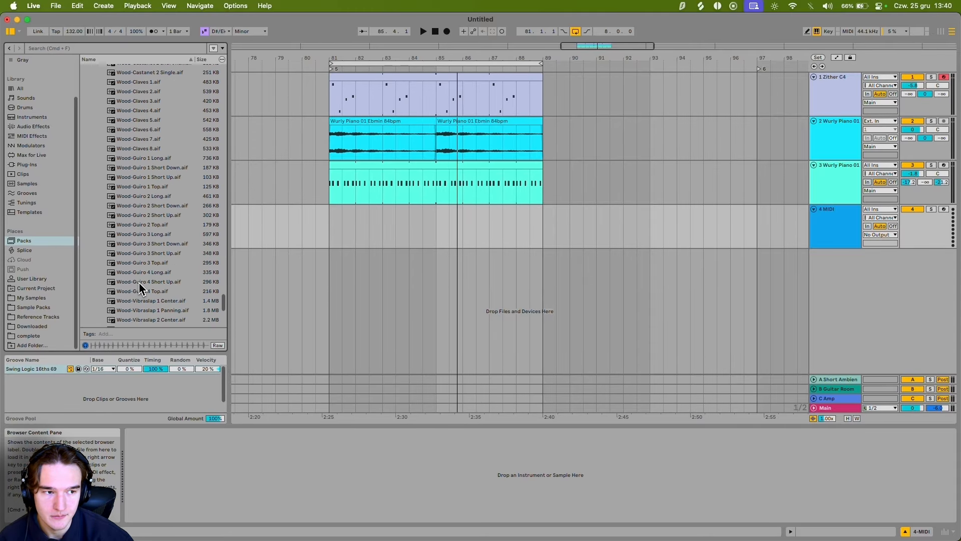
scroll(140, 285, "down", 10)
left_click(138, 226)
Step: Load the Capri Mini Organ A2 v3 sample from the Lost and Found pack onto the empty MIDI track
left_click(85, 236)
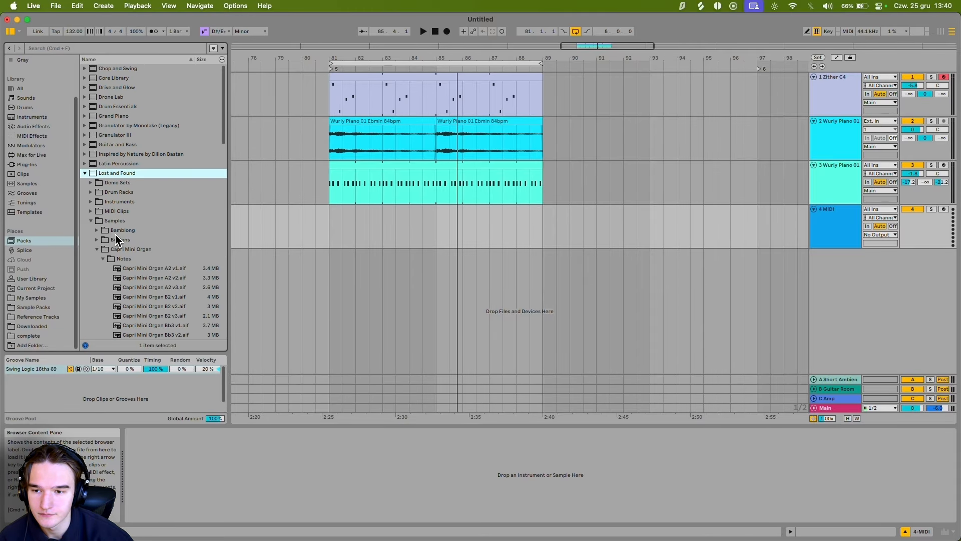
left_click(153, 287)
scroll(154, 296, "down", 5)
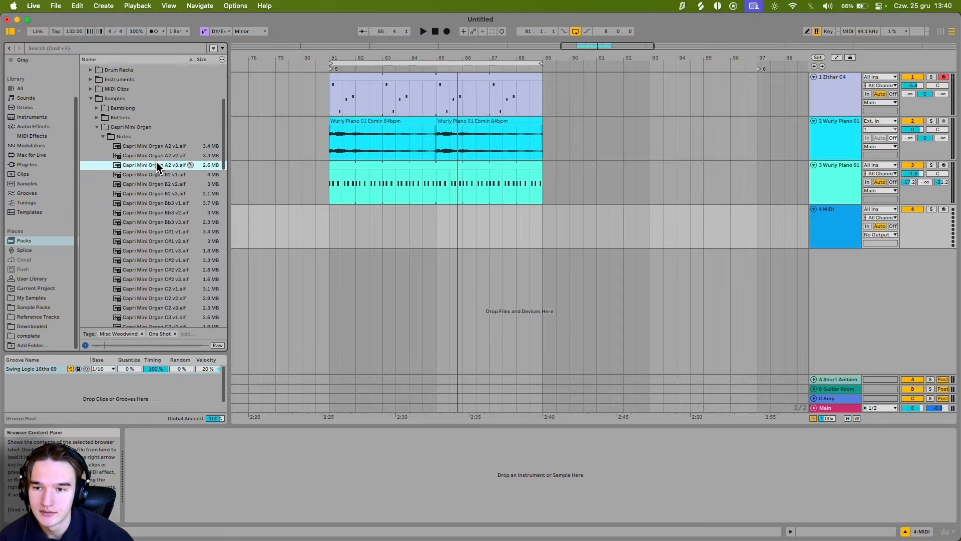
double_click(156, 167)
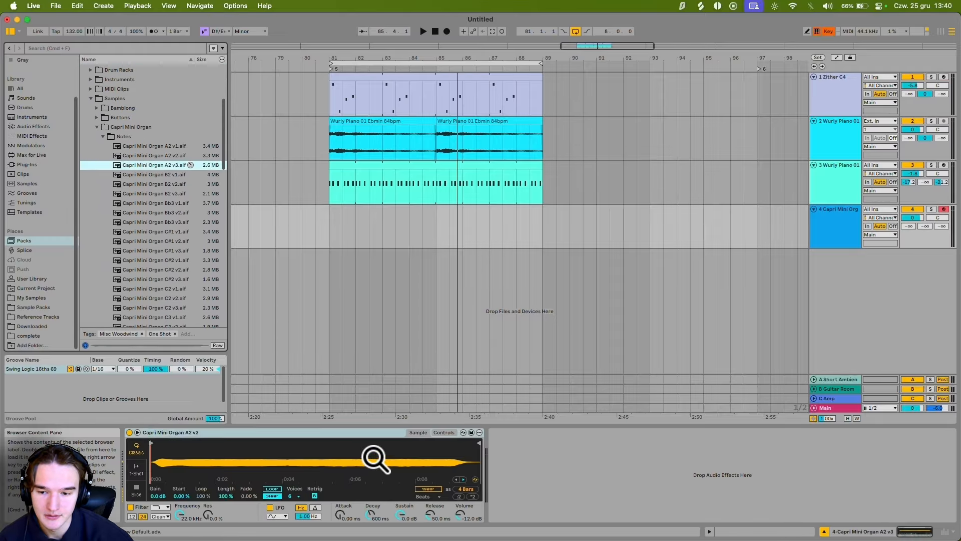
Step: Find the Tuner in the browser and add it after the organ sampler
key("super+f")
type("tuner")
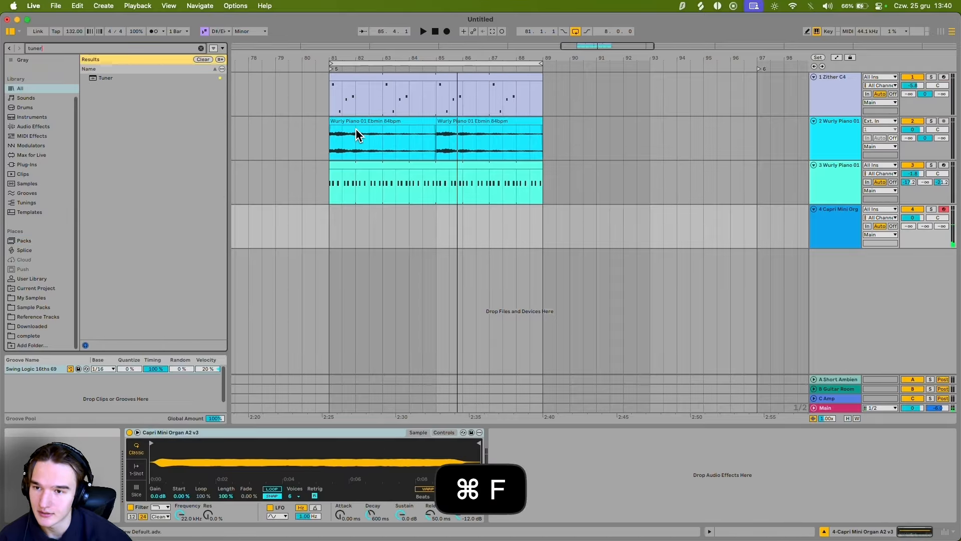
double_click(113, 76)
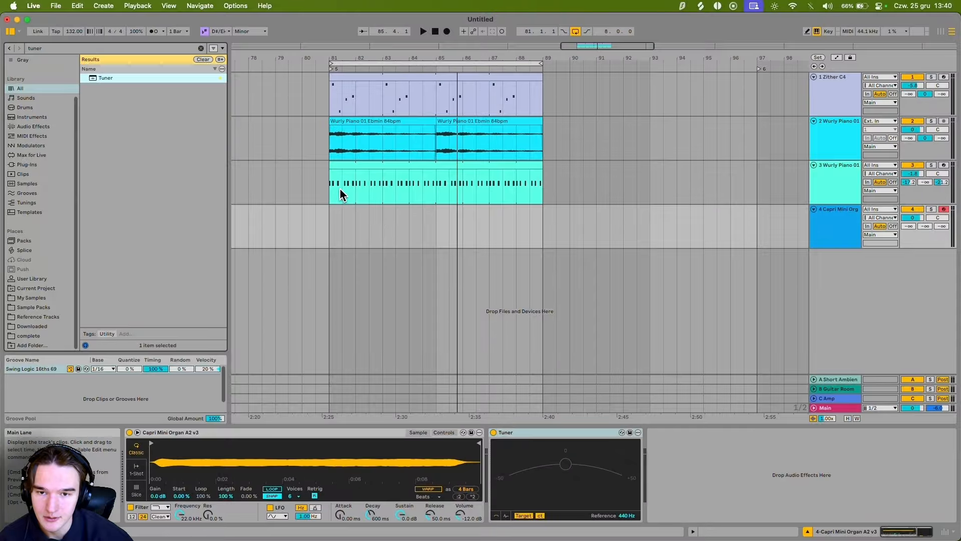
Step: Create a one-bar MIDI clip at bar 81 on the organ track with a C3 note lasting the whole bar
double_click(333, 223)
double_click(262, 441)
left_click_drag(289, 441, 954, 441)
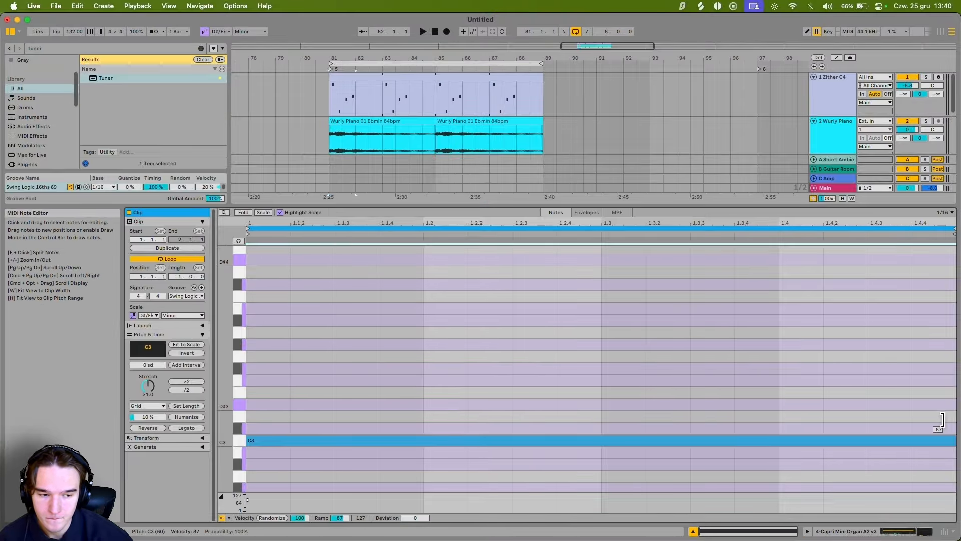
key("shift+Tab")
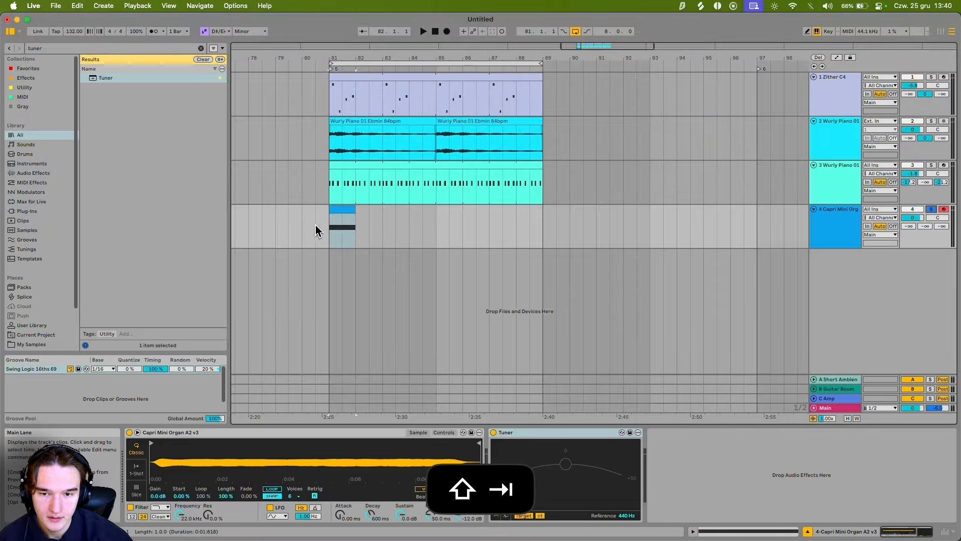
Step: Play the soloed organ note to read its pitch on the Tuner, and show the sampler's pitch controls
left_click(331, 230)
key("space")
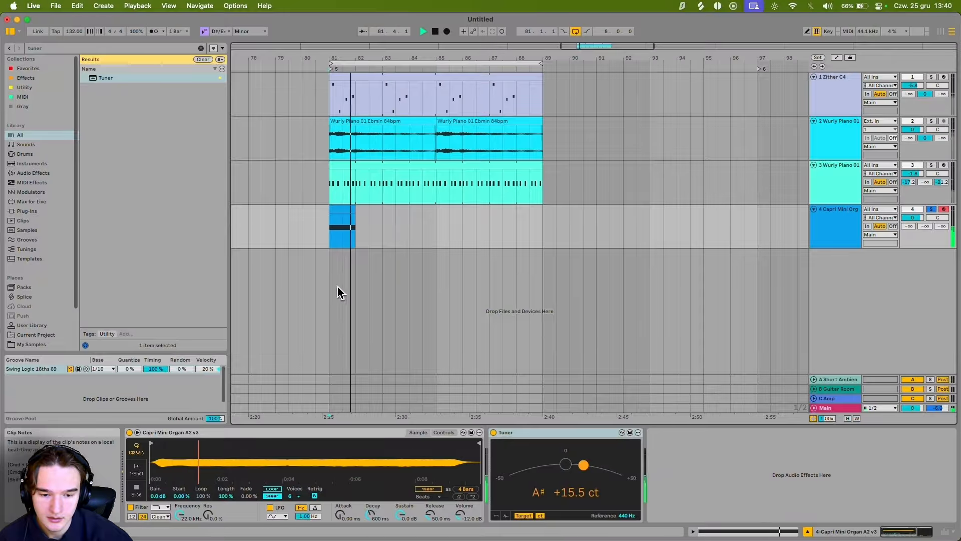
key("space")
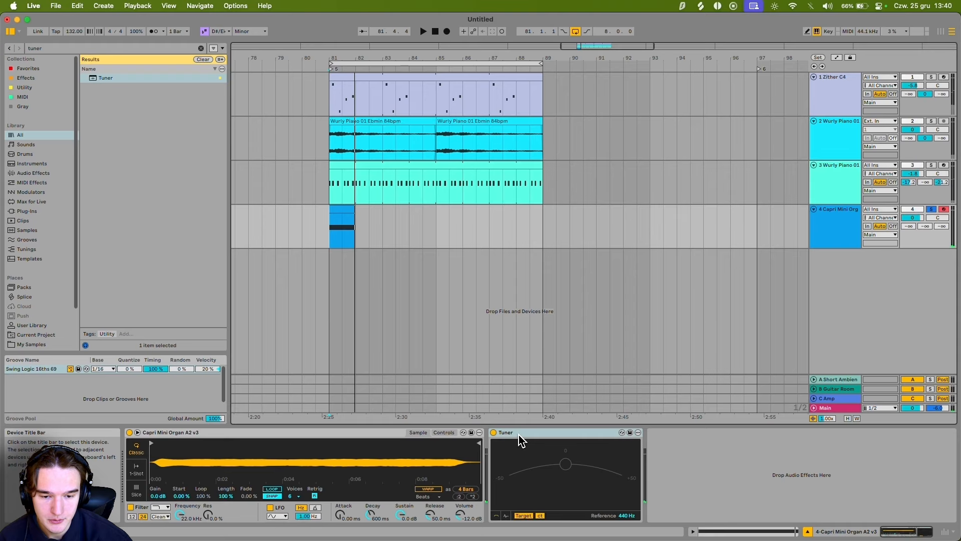
key("shift+Tab")
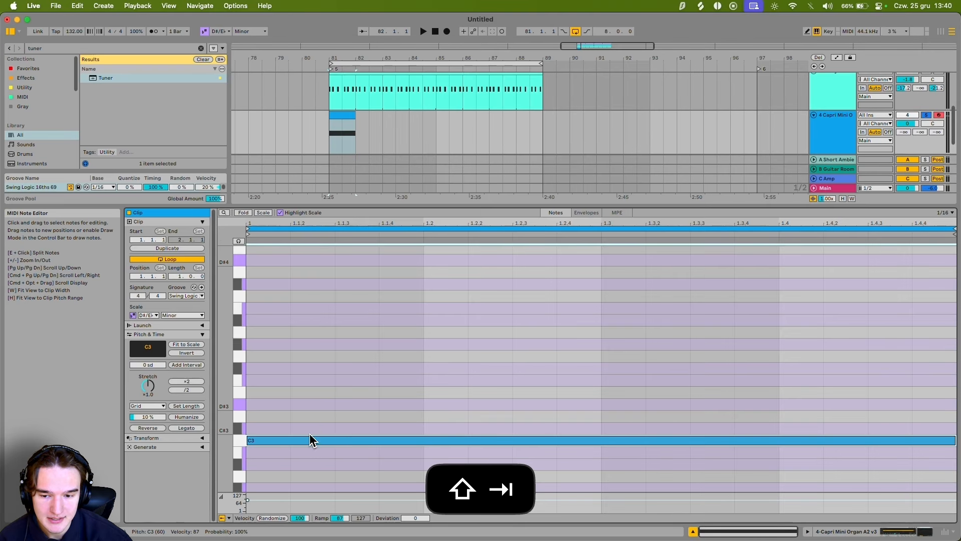
key("shift+Tab")
key("space")
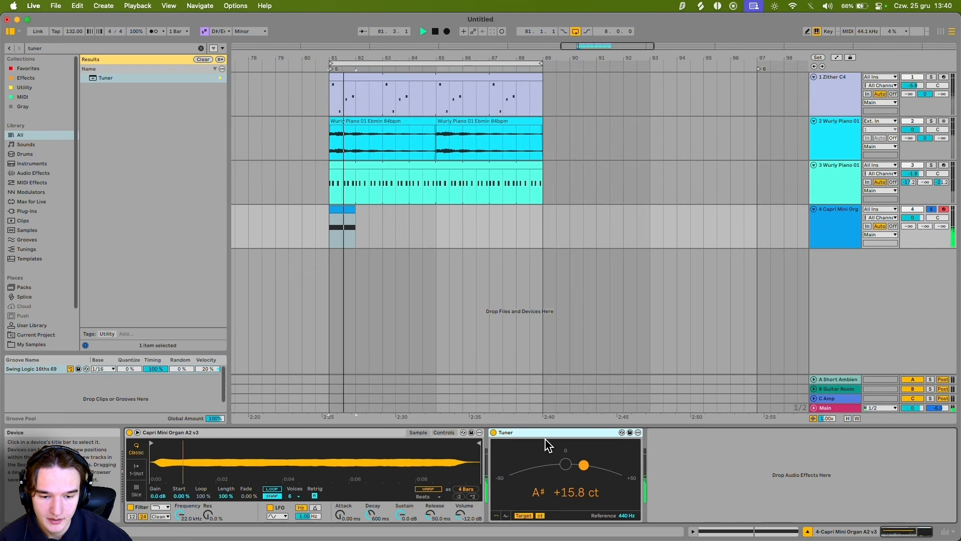
key("space")
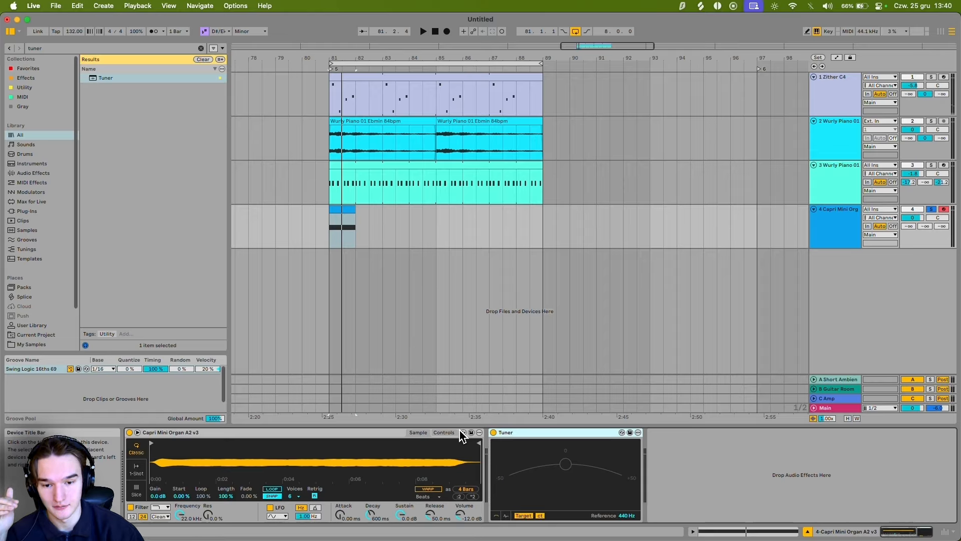
left_click(444, 433)
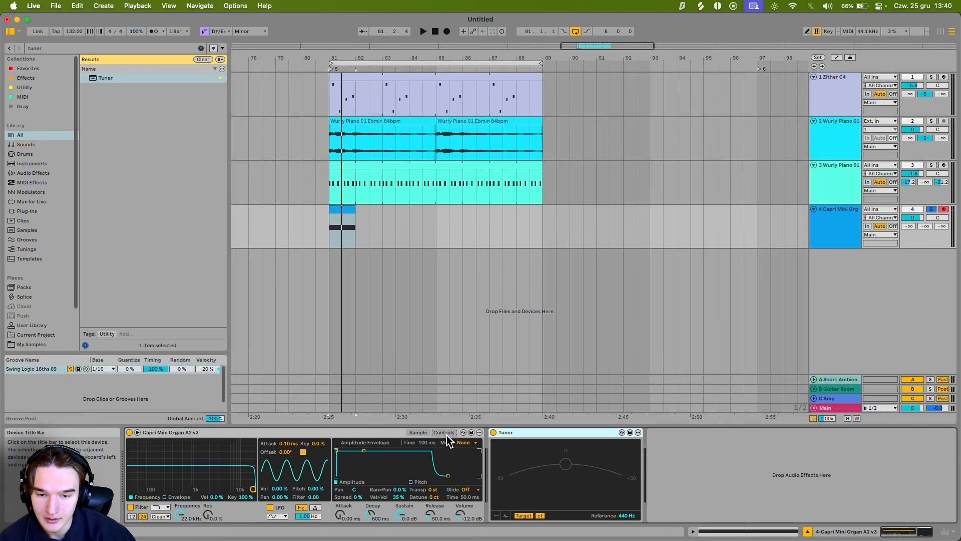
left_click(342, 207)
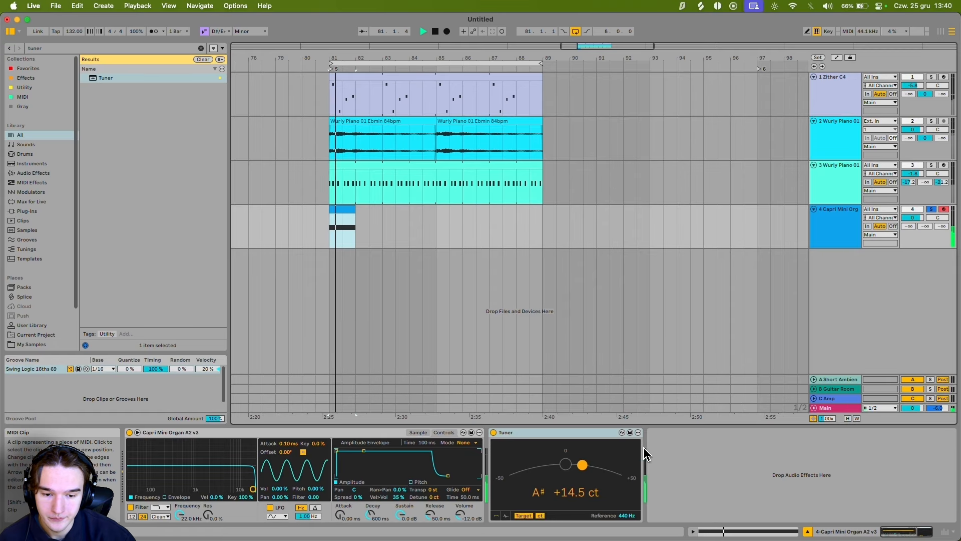
key("shift+Tab")
scroll(292, 463, "down", 1)
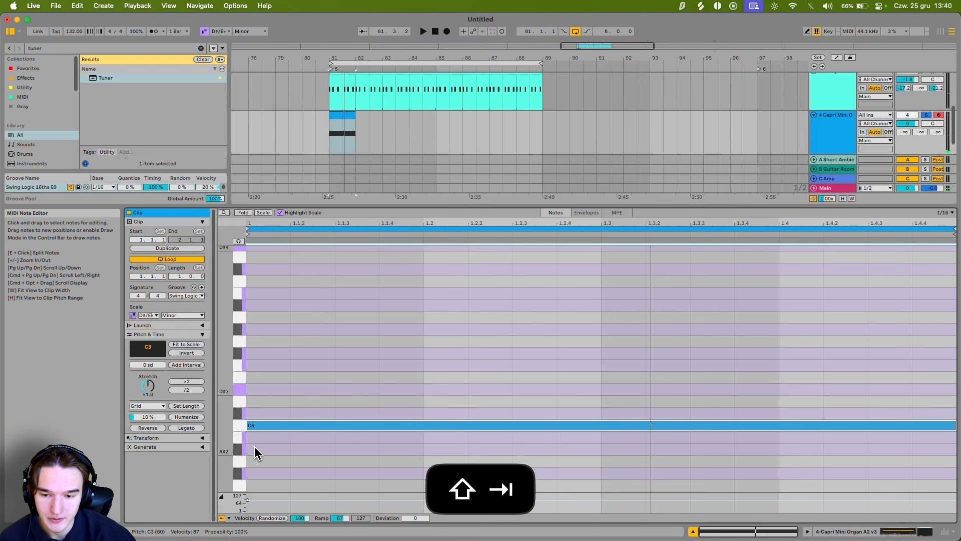
double_click(254, 449)
key("Up")
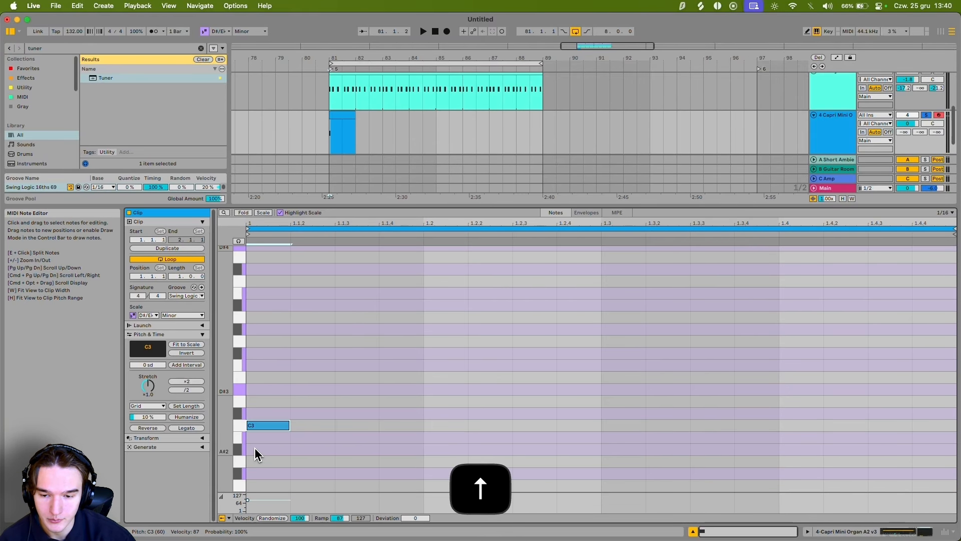
key("super+z")
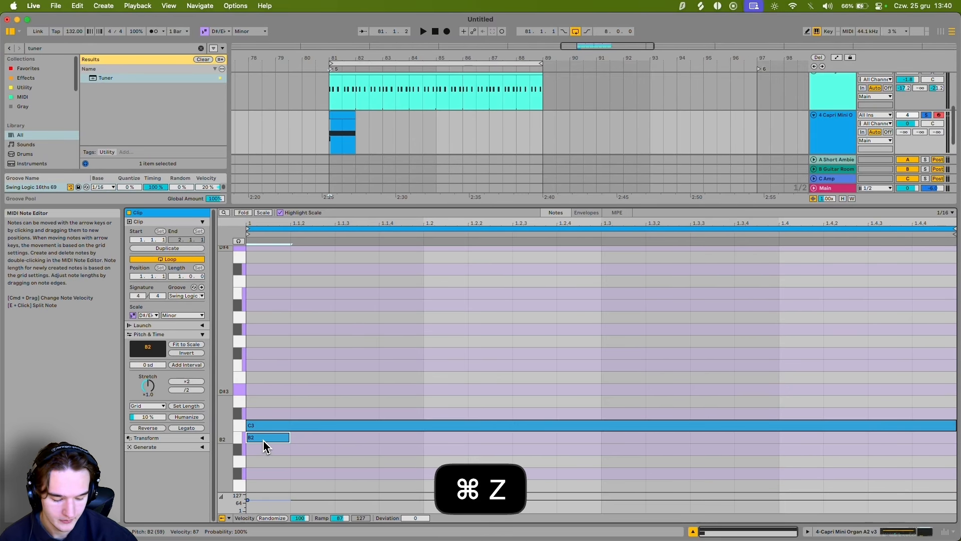
key("shift+Tab")
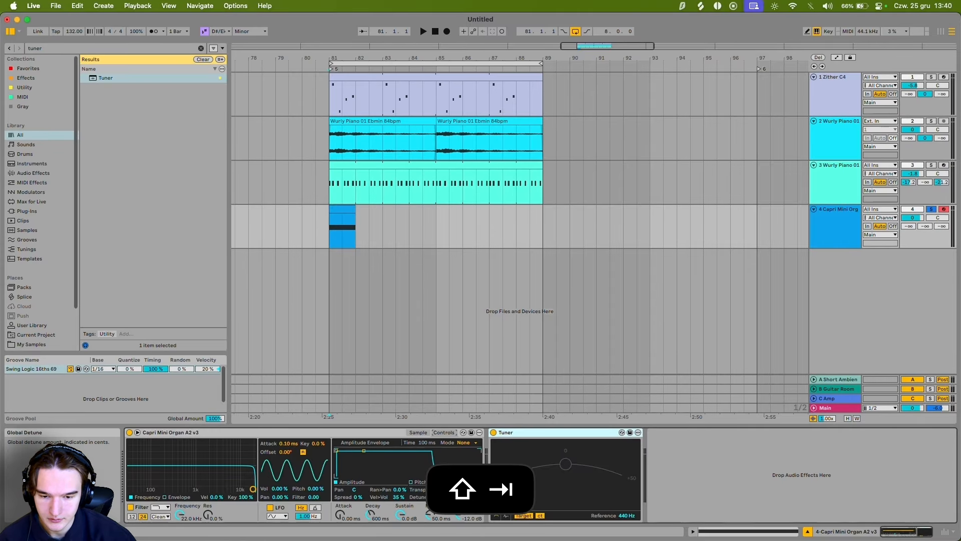
Step: Set the organ sampler's transposition to +2 semitones
left_click(437, 433)
left_click(444, 434)
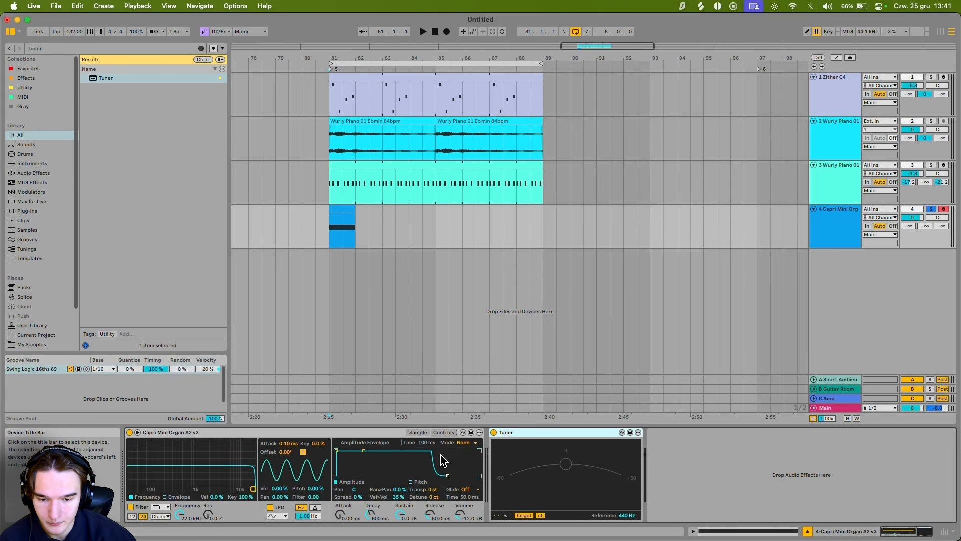
left_click(437, 493)
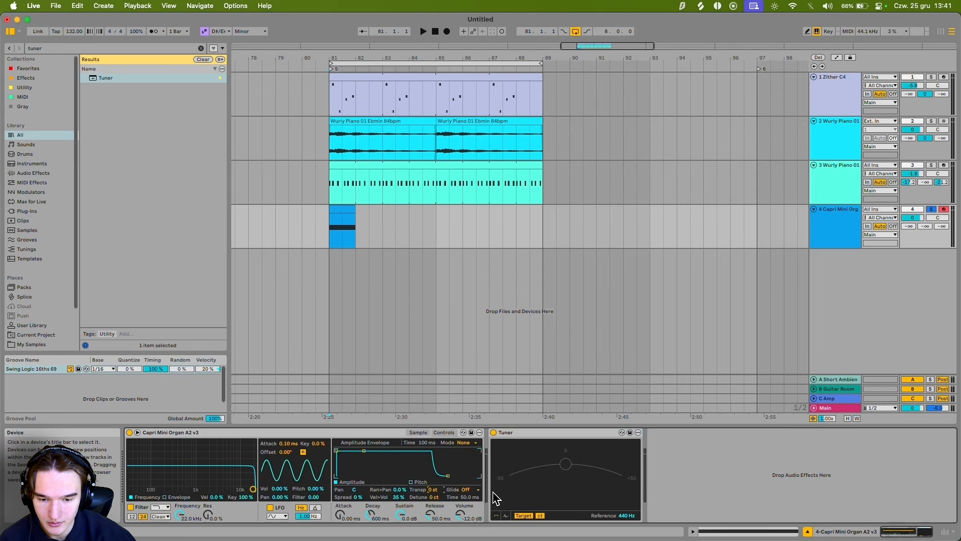
key("Up")
key("Up")
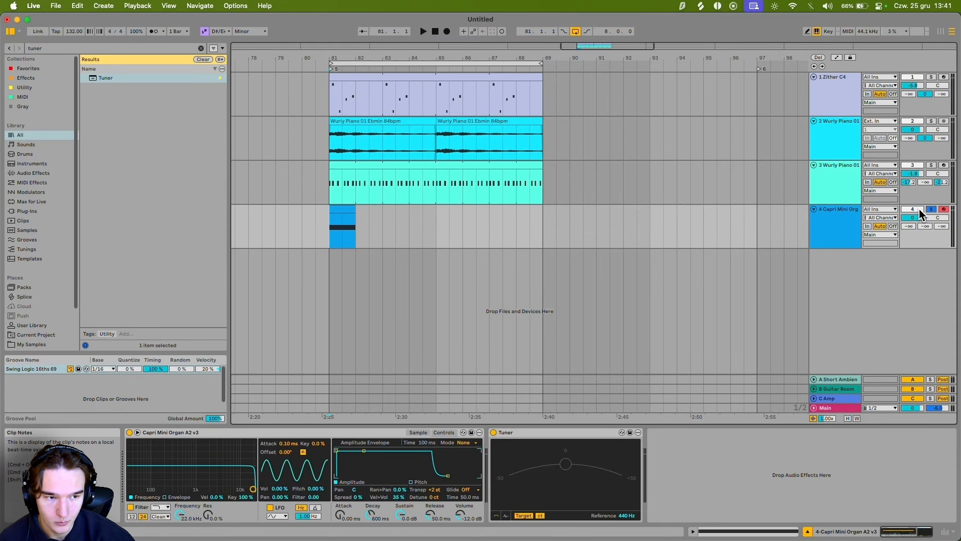
Step: Play the organ clip to check the transposed pitch on the Tuner, and unsolo the organ track
key("shift+Tab")
key("shift+Tab")
key("space")
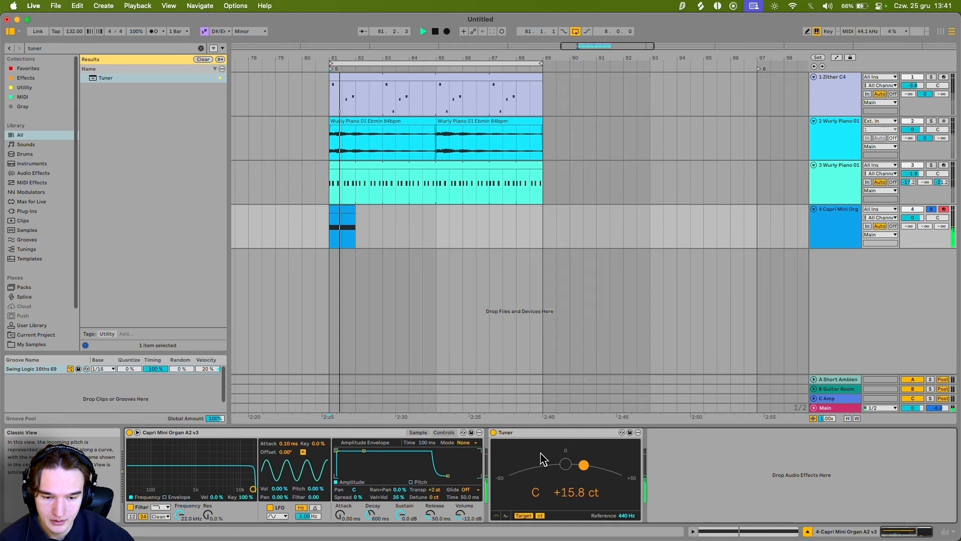
left_click(931, 210)
Step: Extend the organ clip to bar 89 and delete its C3 note
left_click(350, 208)
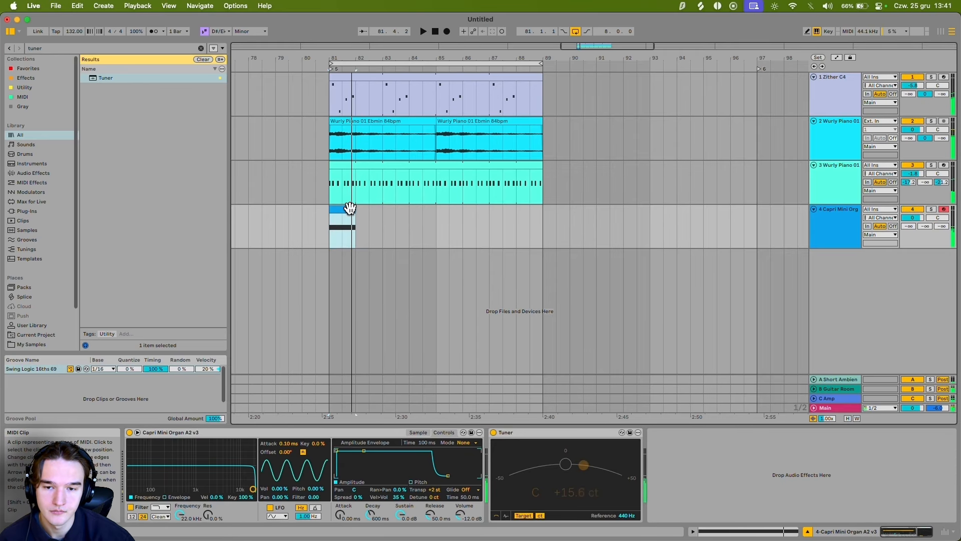
left_click_drag(356, 214, 543, 215)
key("shift+Tab")
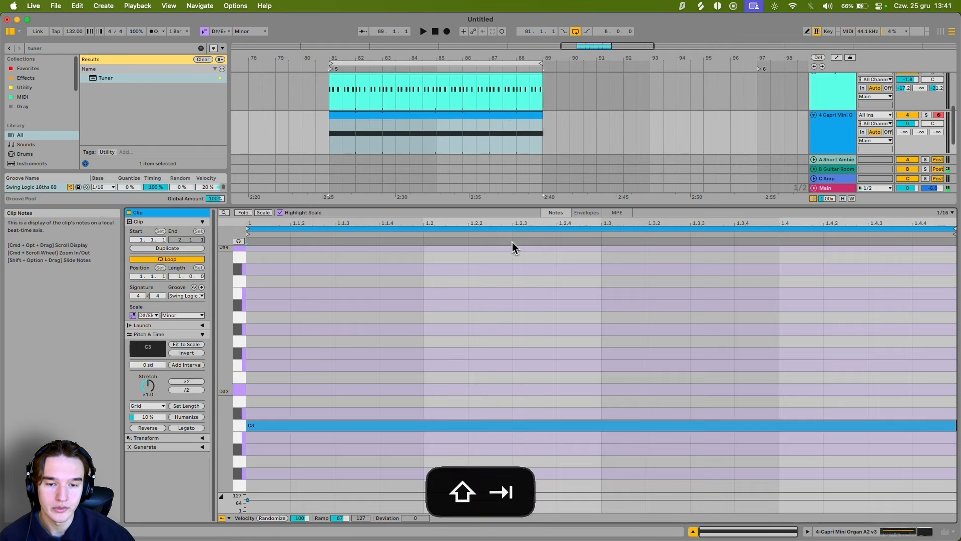
key("cmd+a")
key("BackSpace")
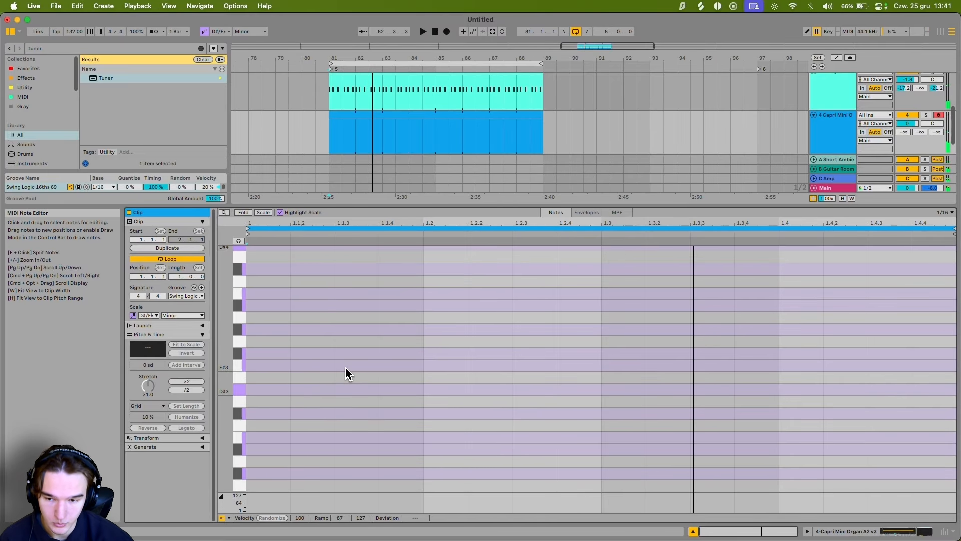
Step: Audition organ notes over playback, setting the organ track's Guitar Room send to 0 and the clip's loop length to 2 bars
key("space")
key("e")
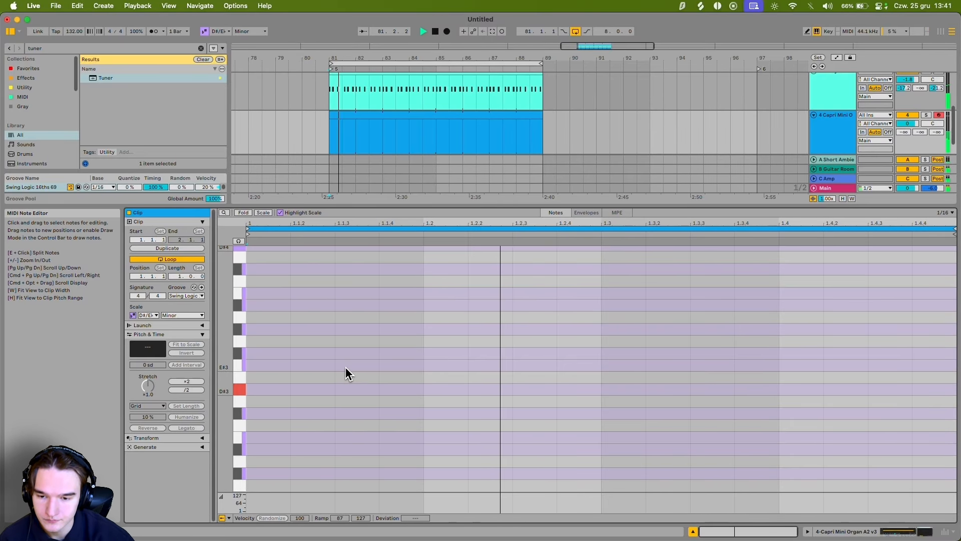
key("t")
key("f")
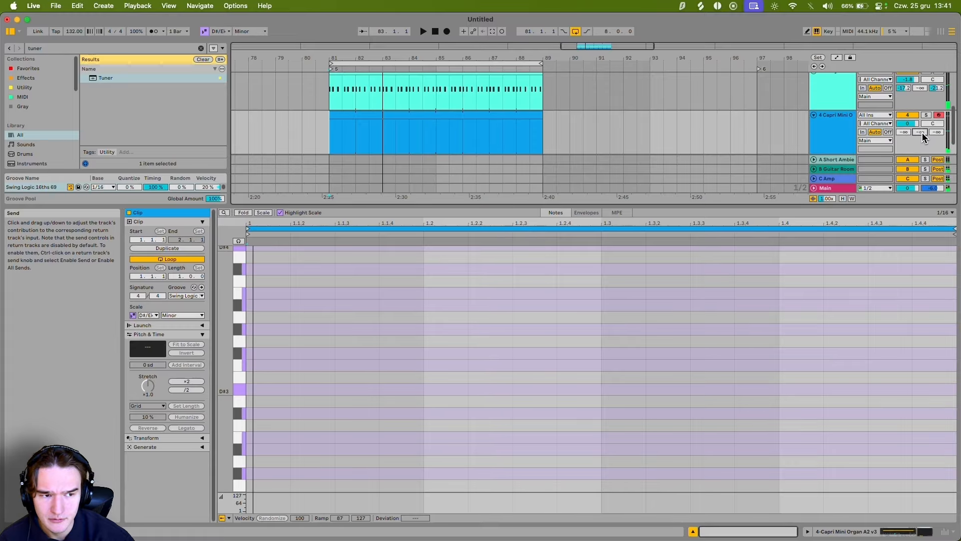
key("space")
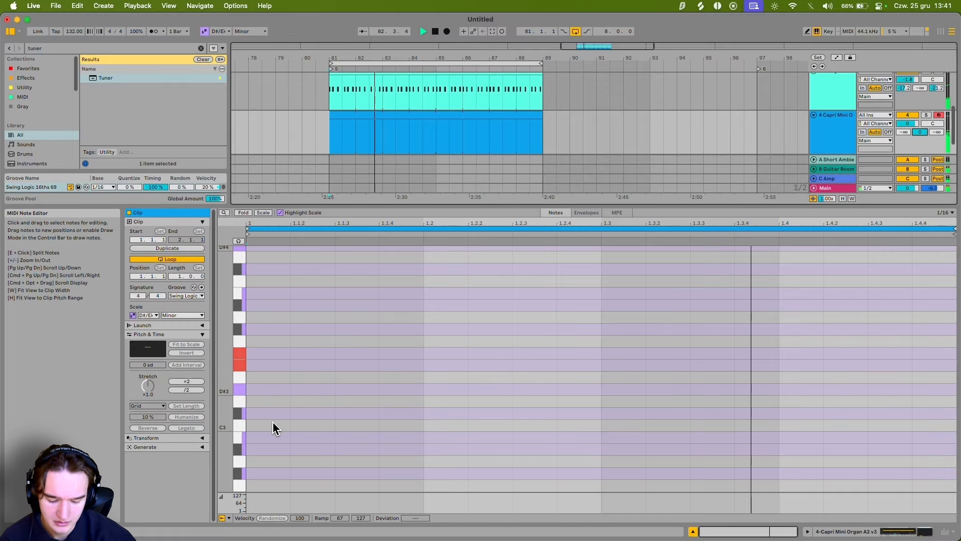
left_click(177, 275)
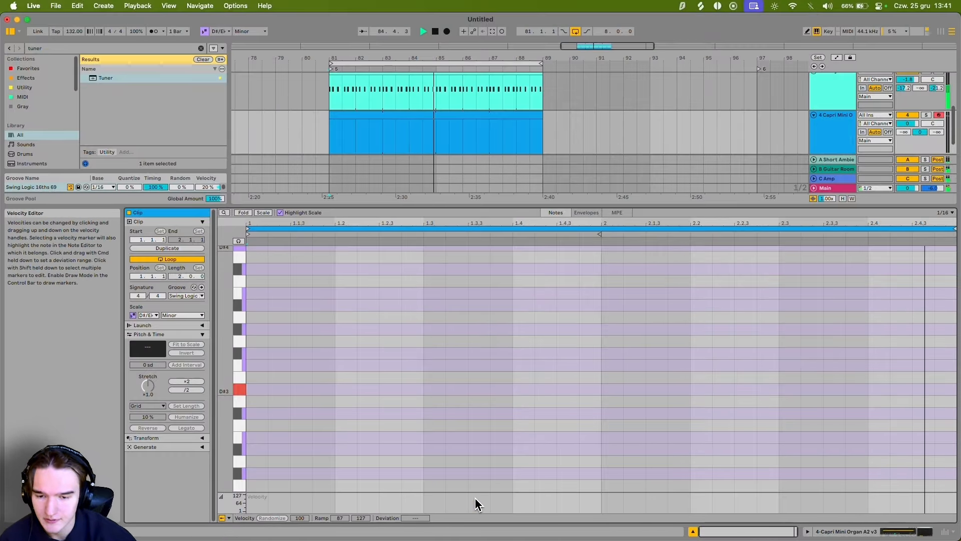
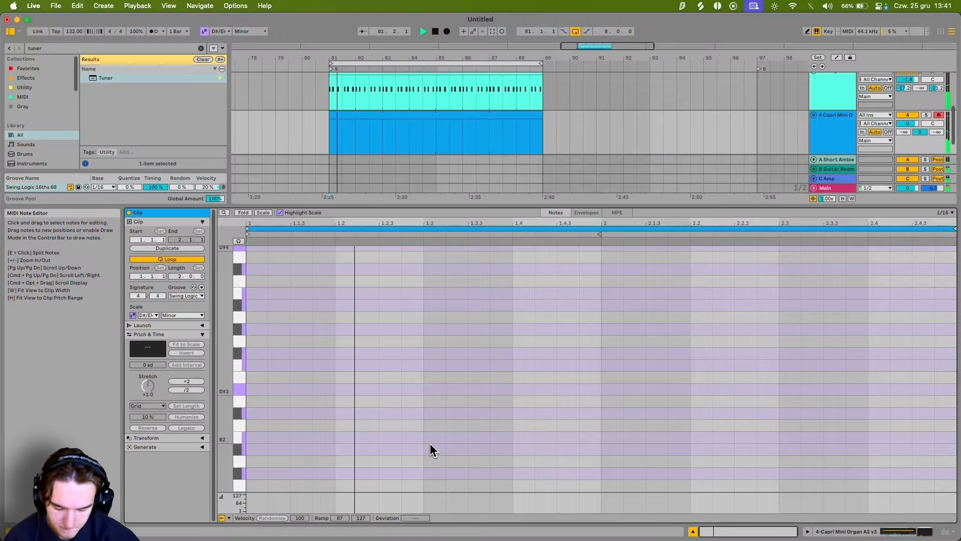
Step: Add D#3 notes to the organ clip at 1, 1.1.4 and 1.2.2, shortening the one at 1.1.4
key("space")
double_click(266, 390)
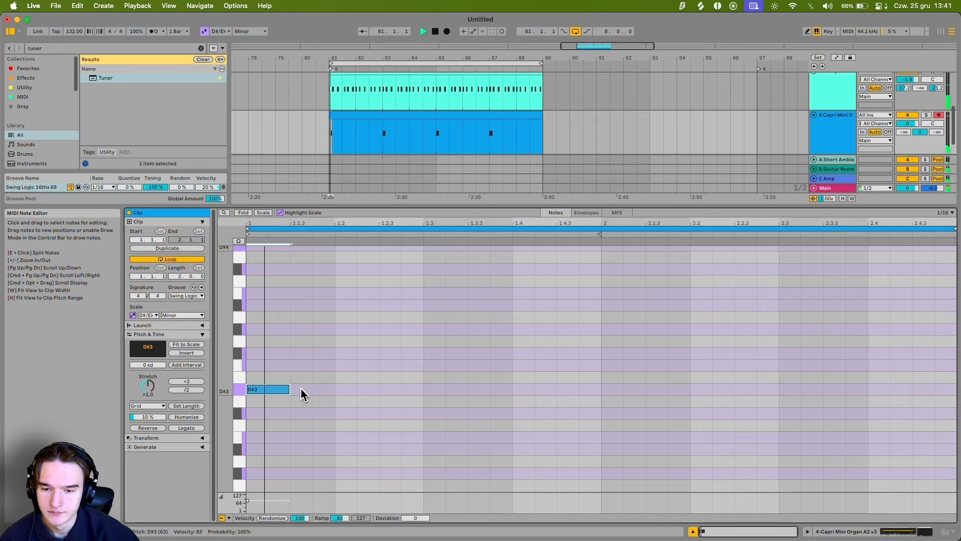
double_click(323, 389)
left_click_drag(330, 390, 318, 390)
key("space")
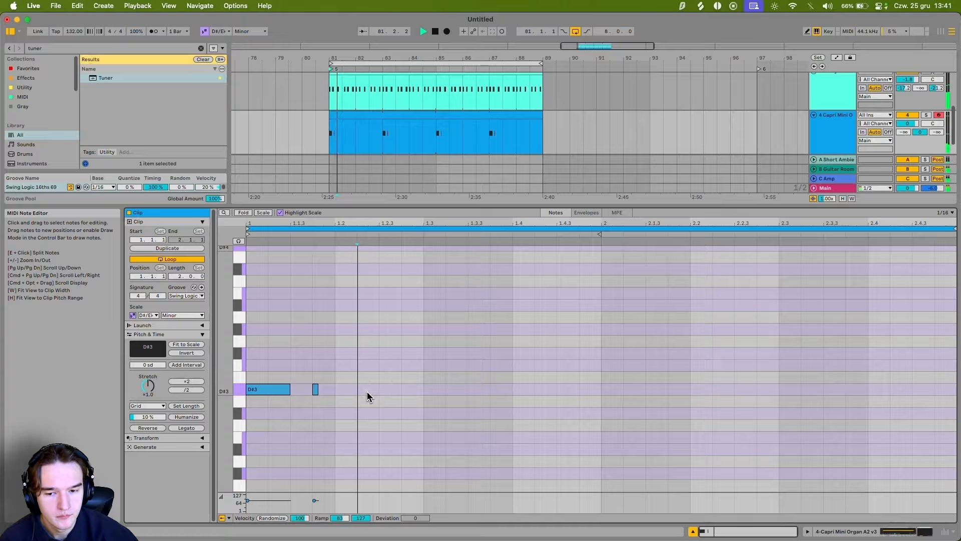
double_click(366, 390)
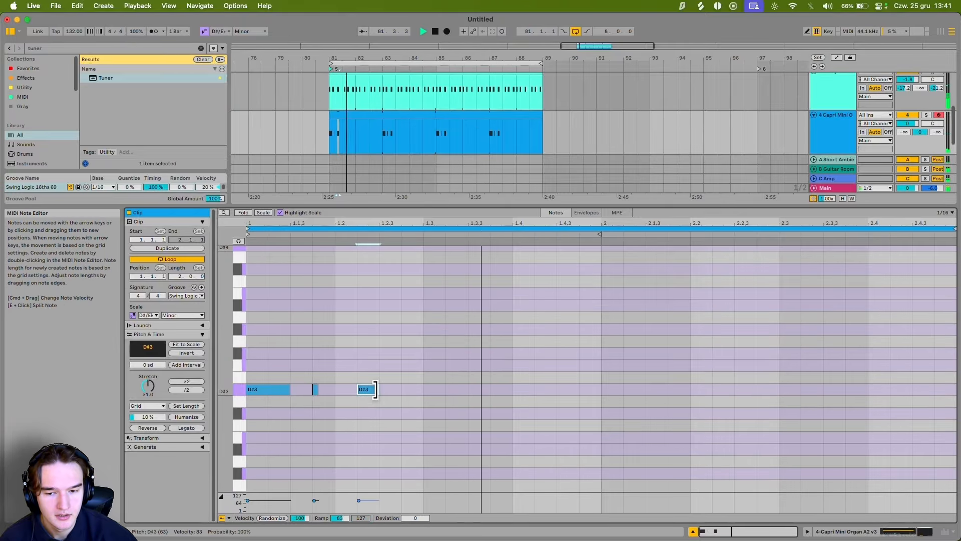
Step: Switch the organ's sampler to its Sample view and return to the clip's notes
key("space")
key("shift+Tab")
left_click(418, 433)
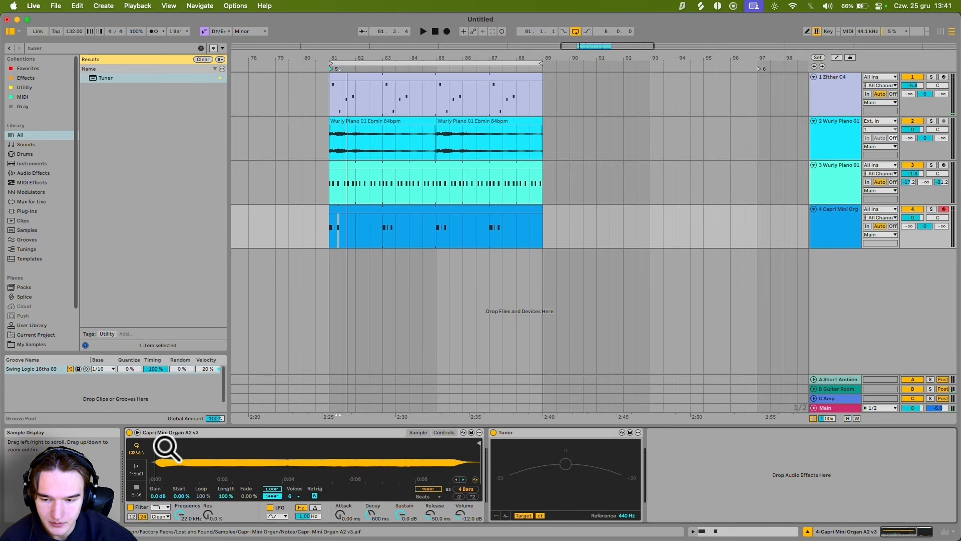
key("shift+Tab")
key("shift+Tab")
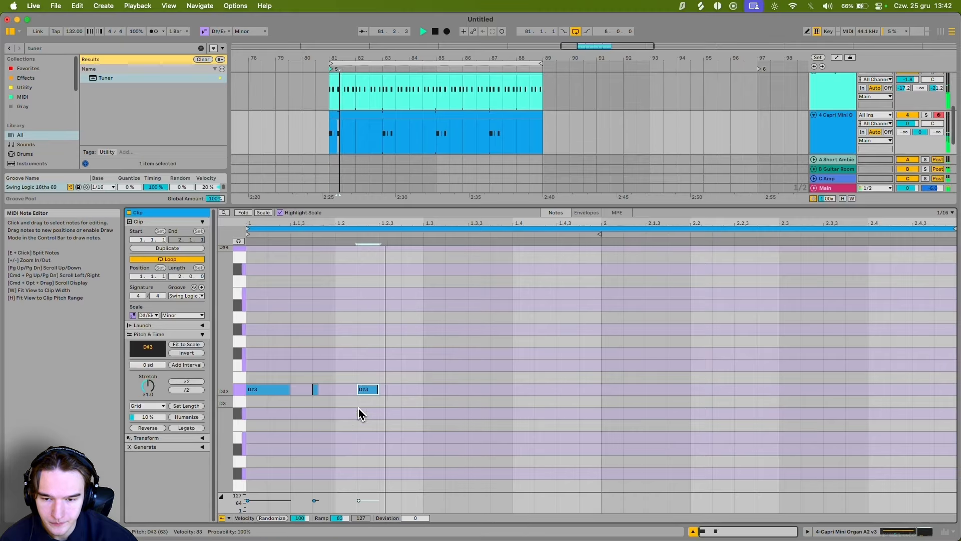
key("shift+Tab")
Step: Lengthen the D#3 note at 1.1.4 slightly and add a short D#3 note at 1.2.4
left_click_drag(317, 390, 325, 390)
key("space")
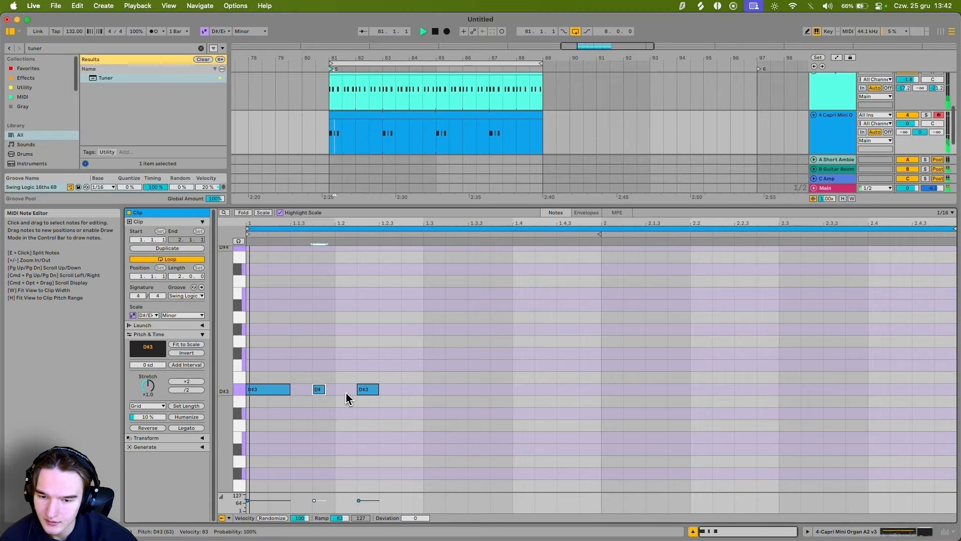
double_click(414, 390)
left_click_drag(420, 392, 409, 390)
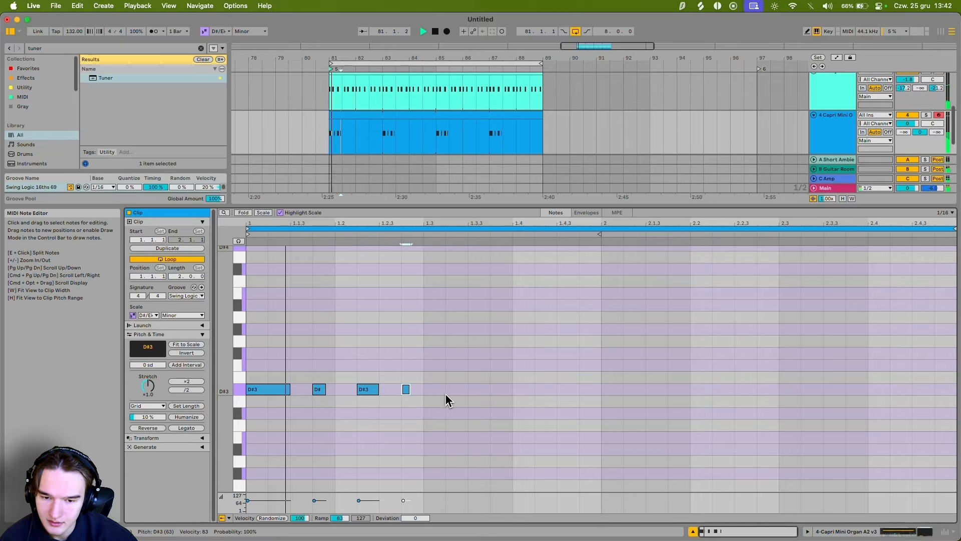
Step: Add two F#3 notes to the organ clip at 1.3 and 1.3.3
double_click(435, 353)
double_click(479, 353)
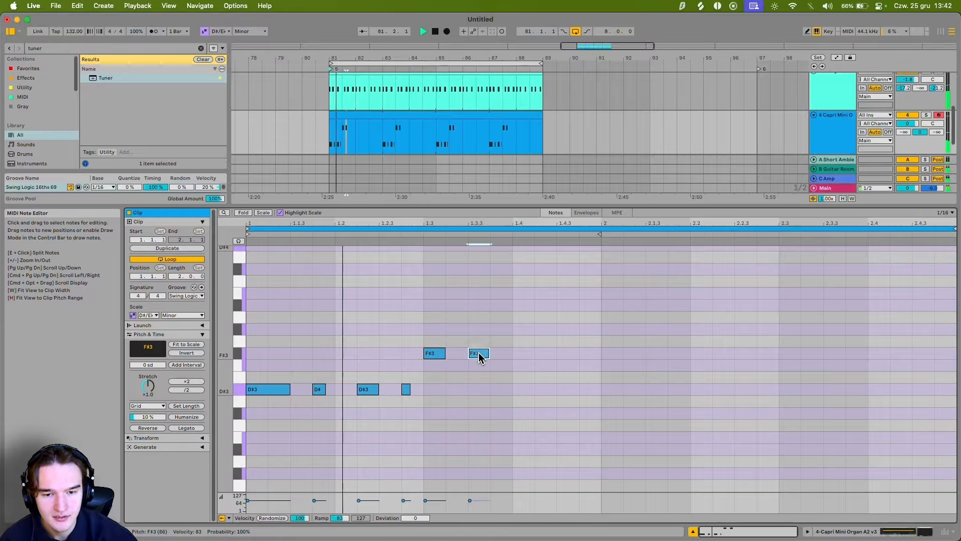
scroll(904, 107, "up", 5)
left_click(904, 85)
scroll(657, 85, "down", 6)
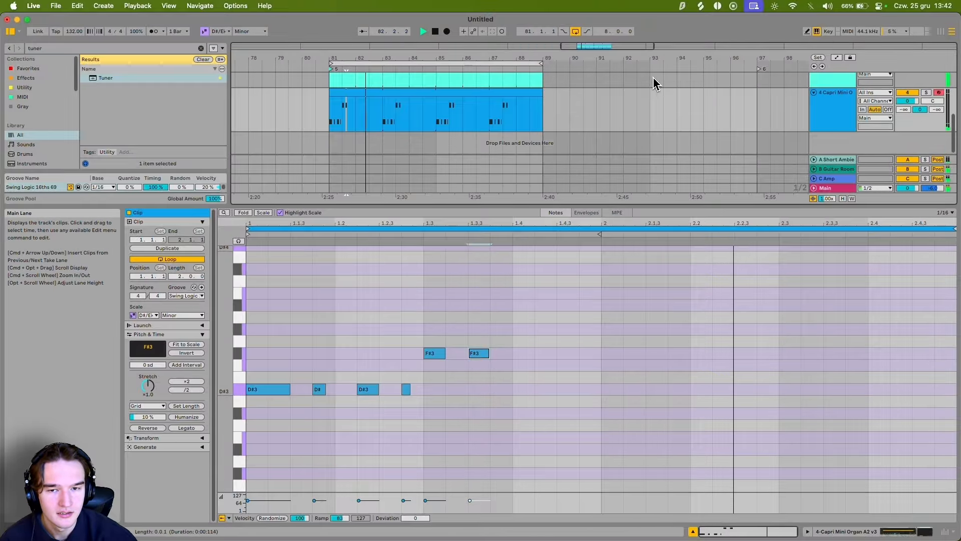
left_click(382, 120)
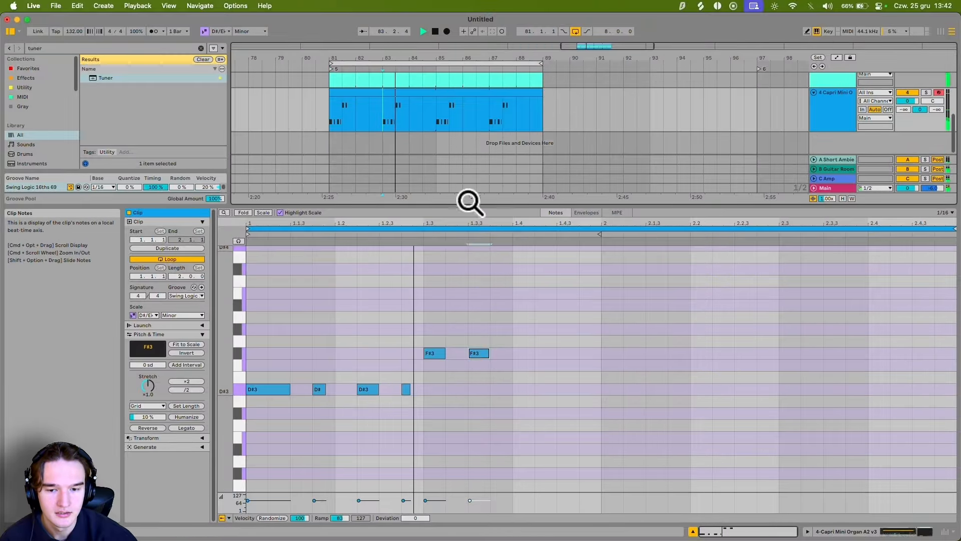
Step: Add E#3 notes at 1.4.2 and 1.4.4, the second one short, and two short C#3 notes at 2 and 2.1.2
double_click(543, 366)
double_click(570, 366)
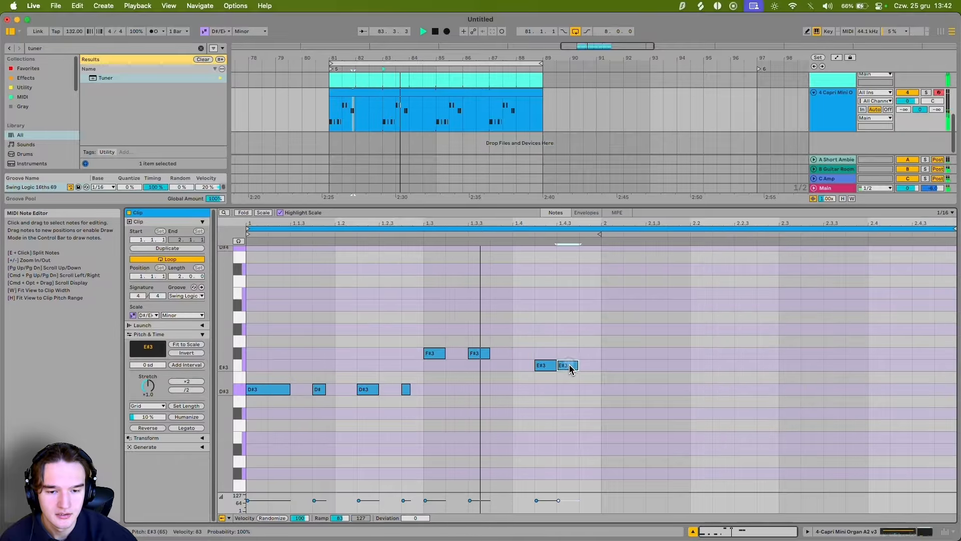
mouse_move(575, 368)
left_mouse_down()
mouse_move(594, 368)
mouse_move(586, 365)
left_mouse_up()
double_click(610, 414)
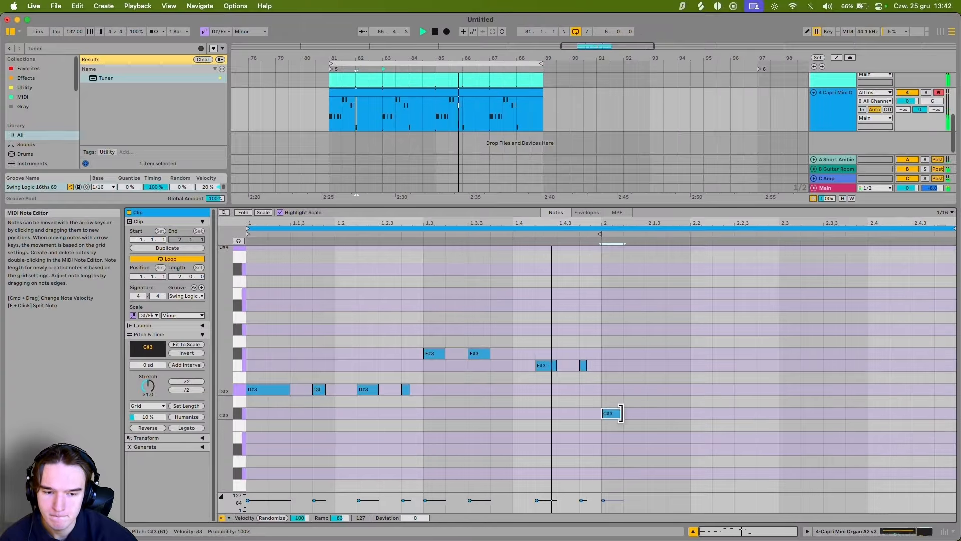
mouse_move(621, 414)
left_mouse_down()
mouse_move(613, 414)
mouse_move(632, 415)
left_mouse_up()
double_click(641, 415)
left_click(658, 421)
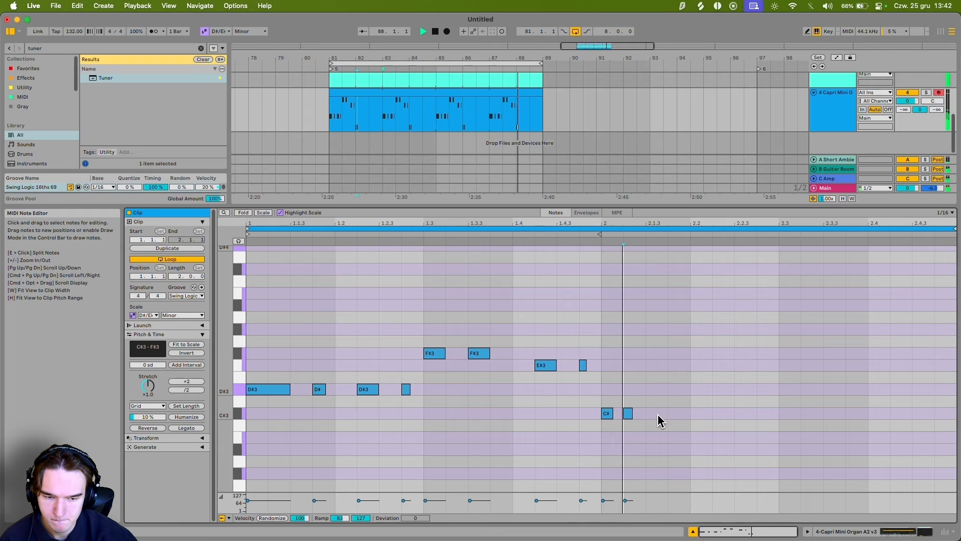
Step: Add three notes at 2.1.4, 2.2.2 and 2.2.4 on B2 and lower them together to A#2
double_click(681, 437)
left_click_drag(689, 438, 724, 437)
double_click(724, 437)
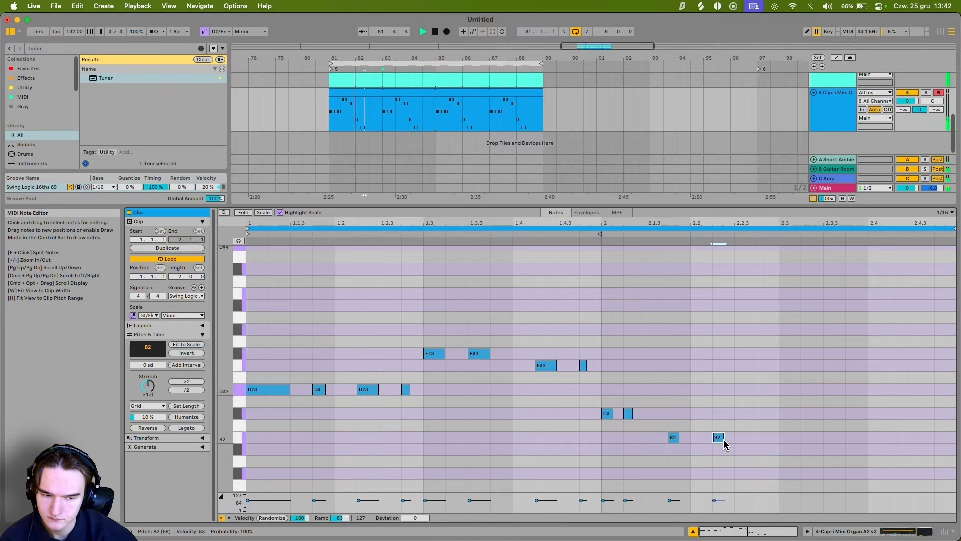
double_click(771, 440)
left_click_drag(781, 424, 651, 465)
key("Down")
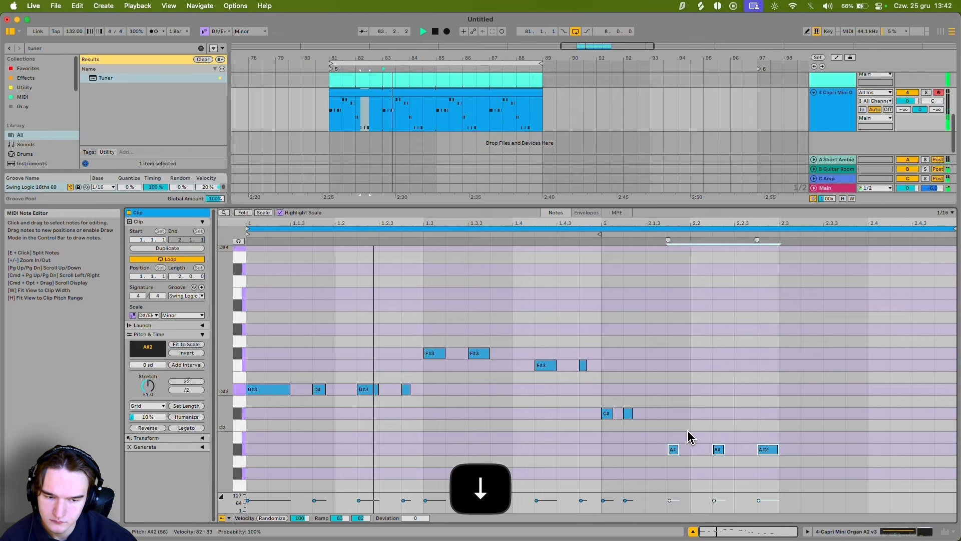
left_click(688, 399)
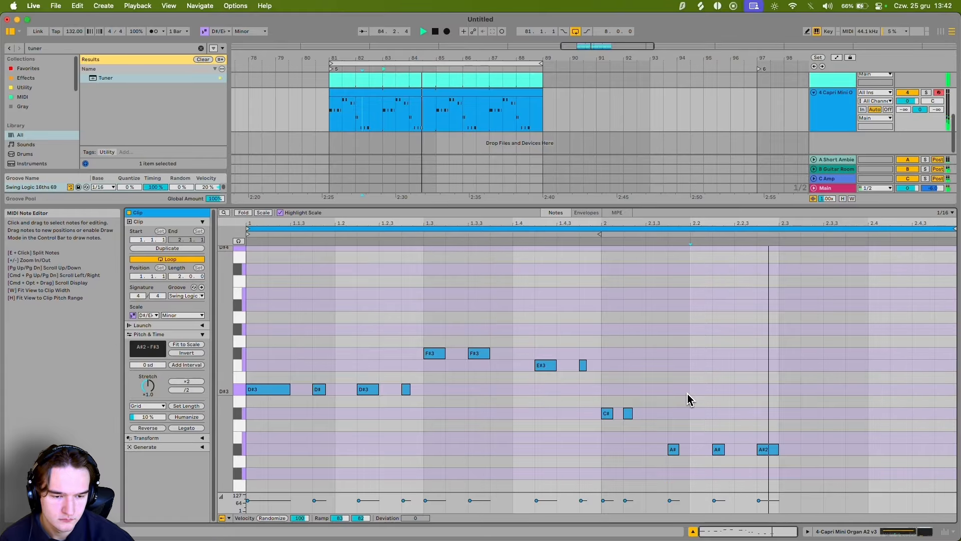
Step: Transpose all the organ notes down two octaves so the part starts on D#1
key("super+a")
key("shift+Down")
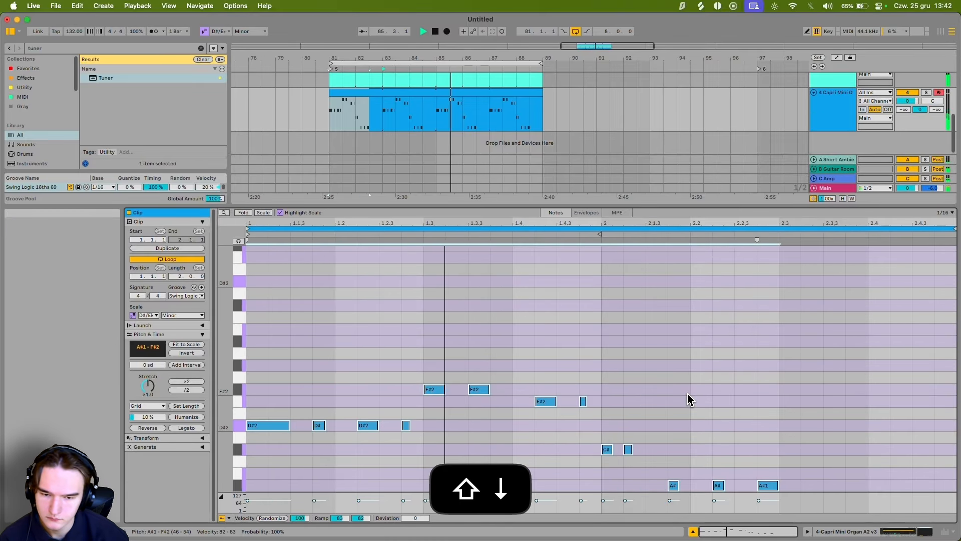
key("shift+Tab")
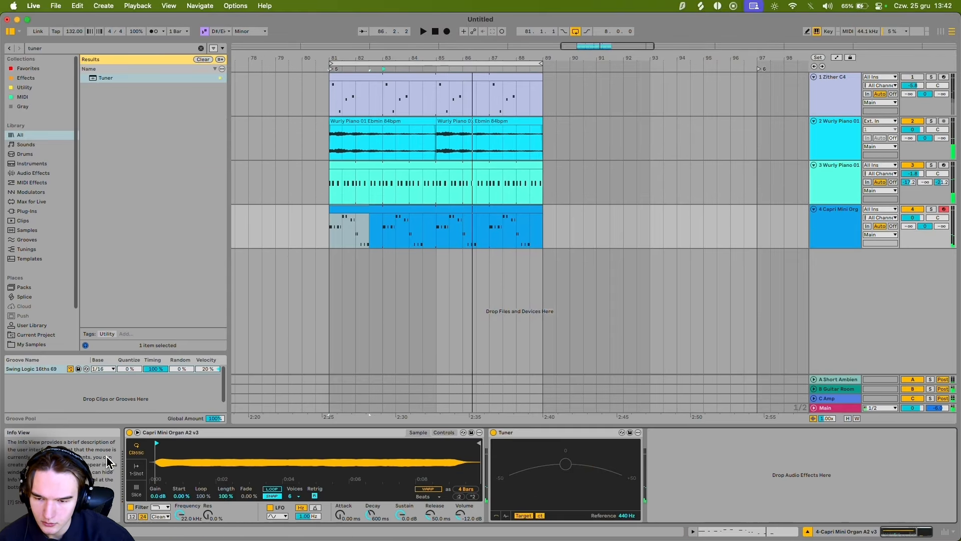
key("space")
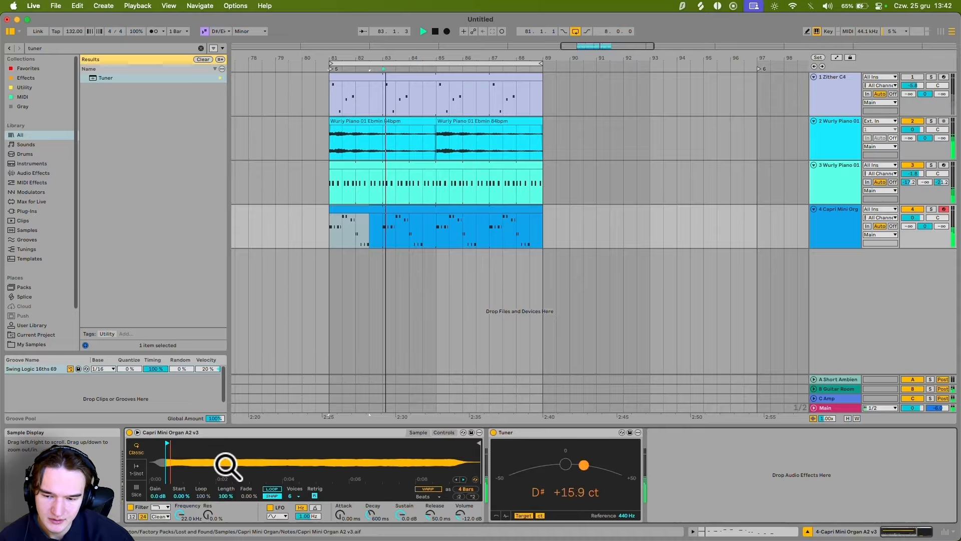
key("shift+Tab")
key("super+a")
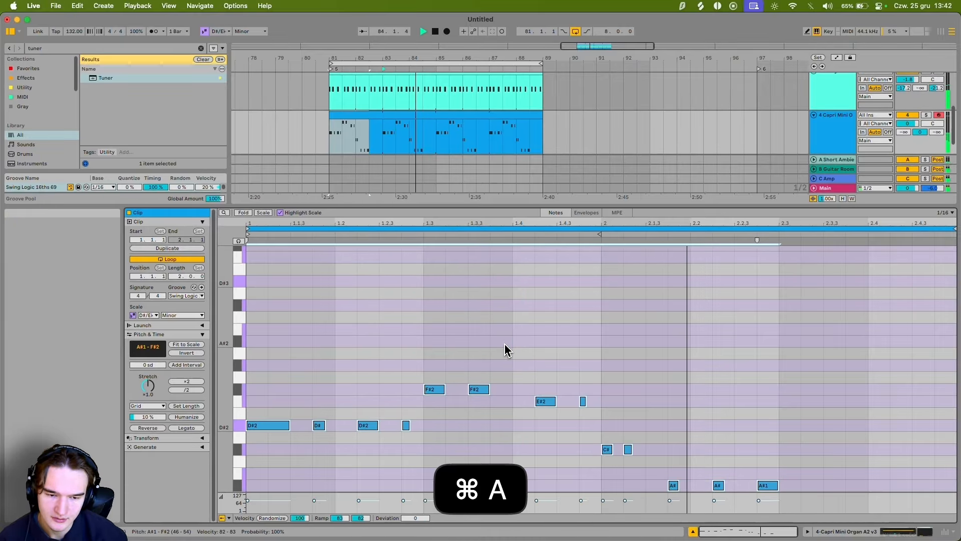
key("shift+Down")
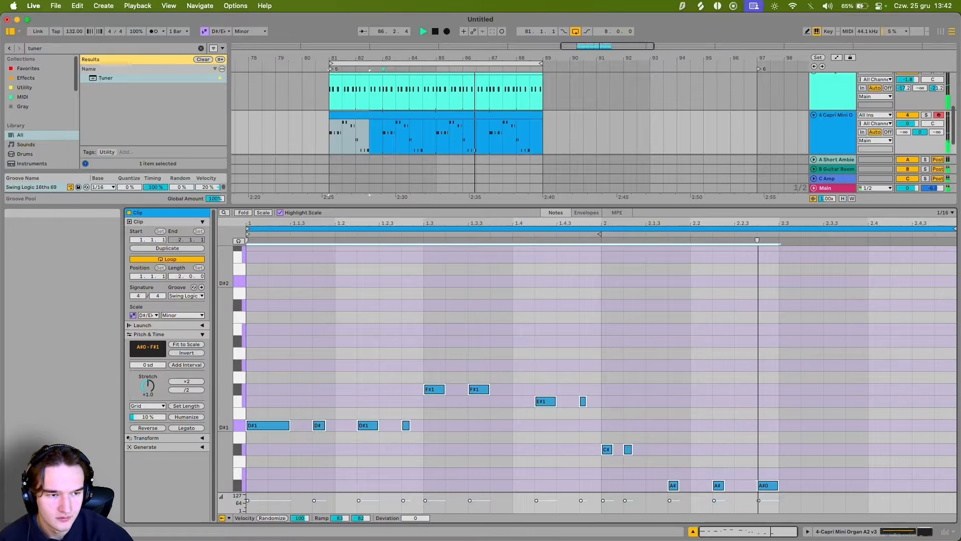
Step: Set the organ track's Amp send to -20.0 and add A#0 notes at 2.3.3 and 2.4.2
left_click_drag(935, 134, 935, 130)
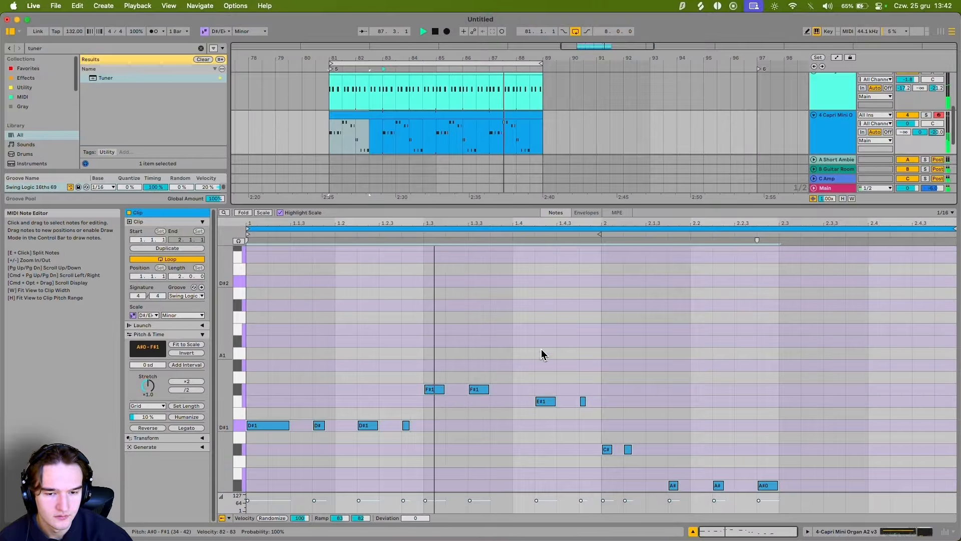
scroll(580, 384, "down", 5)
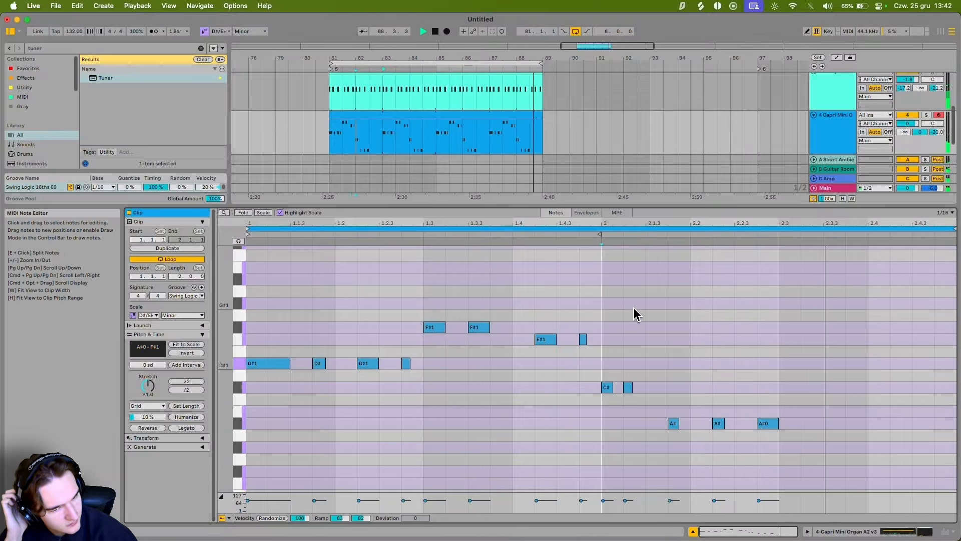
double_click(846, 423)
double_click(901, 423)
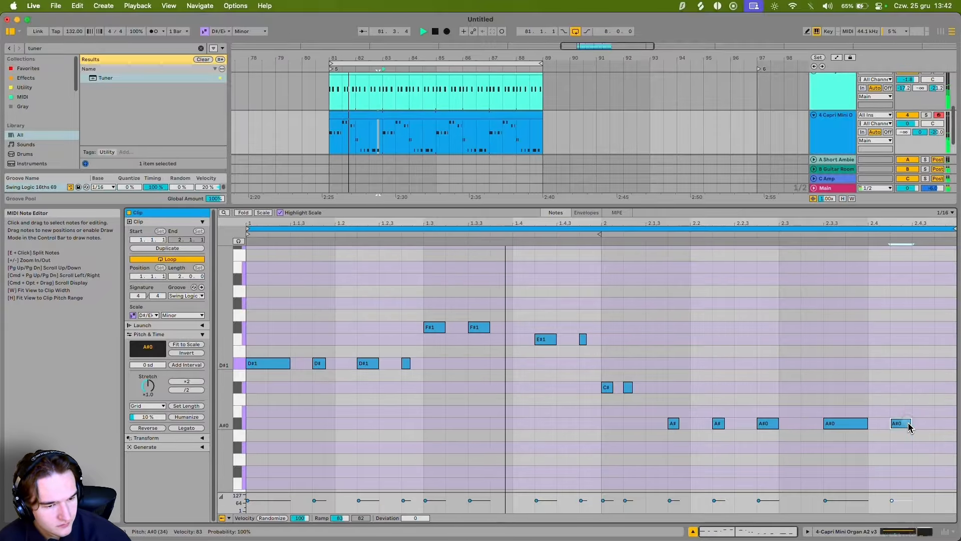
scroll(913, 91, "up", 1)
scroll(896, 110, "down", 2)
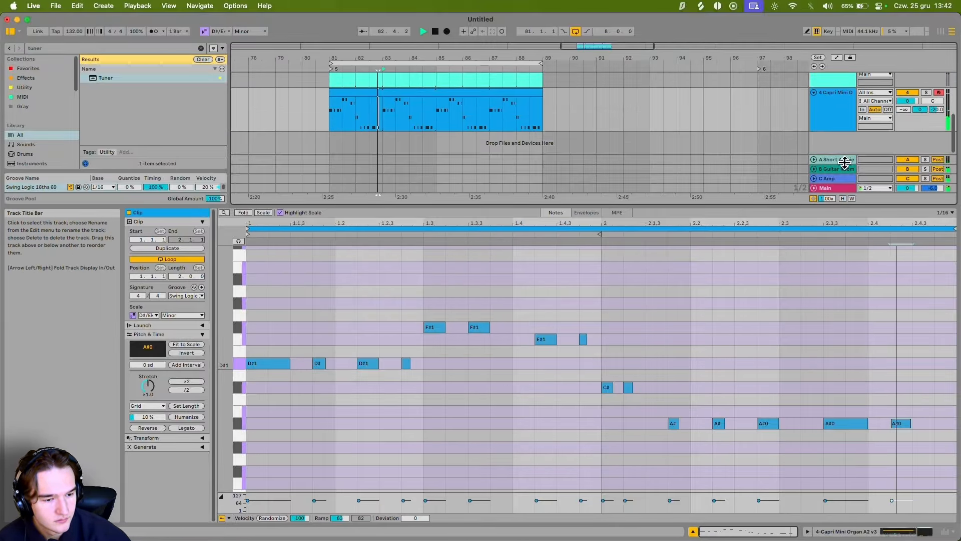
left_click(931, 417)
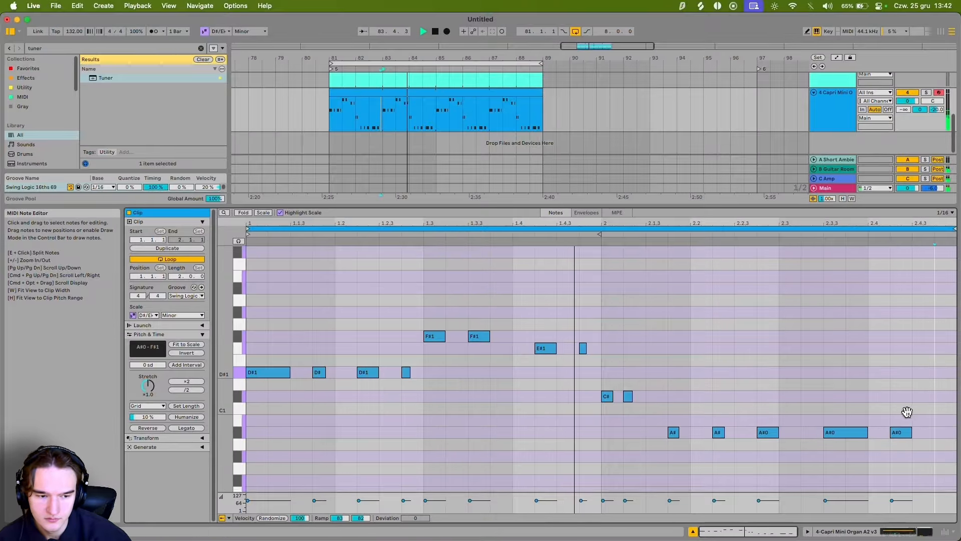
Step: Transpose all the organ notes down one more octave to start on D#0, and raise the track's Amp send
key("super+a")
key("shift+Down")
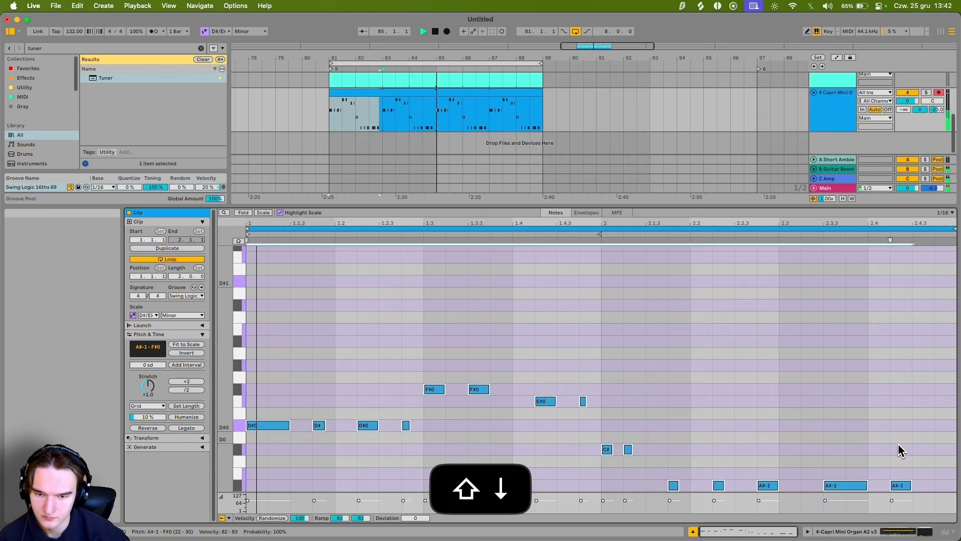
left_click(560, 367)
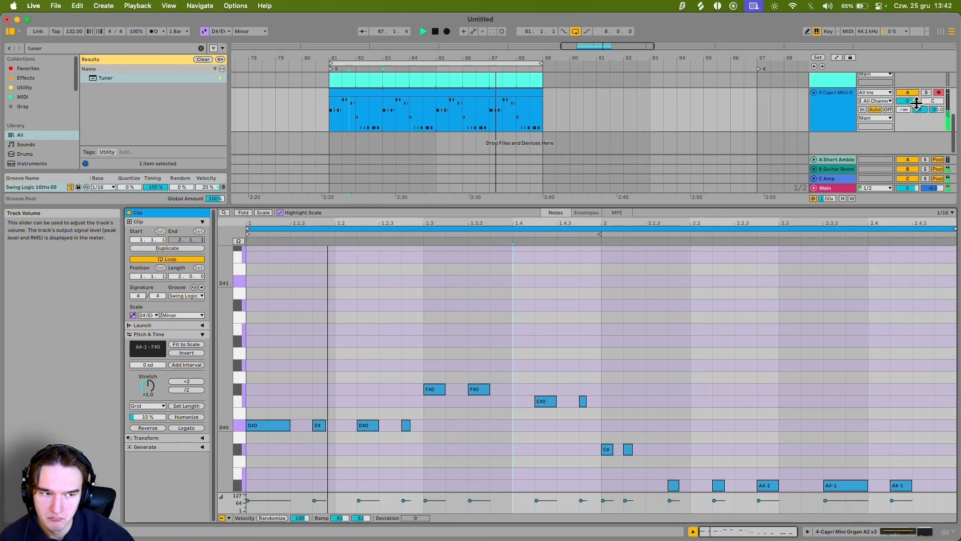
left_click_drag(935, 111, 934, 106)
Step: Move the organ clip's last note up to B-1 and lengthen it, starting at 2.4
scroll(608, 317, "down", 5)
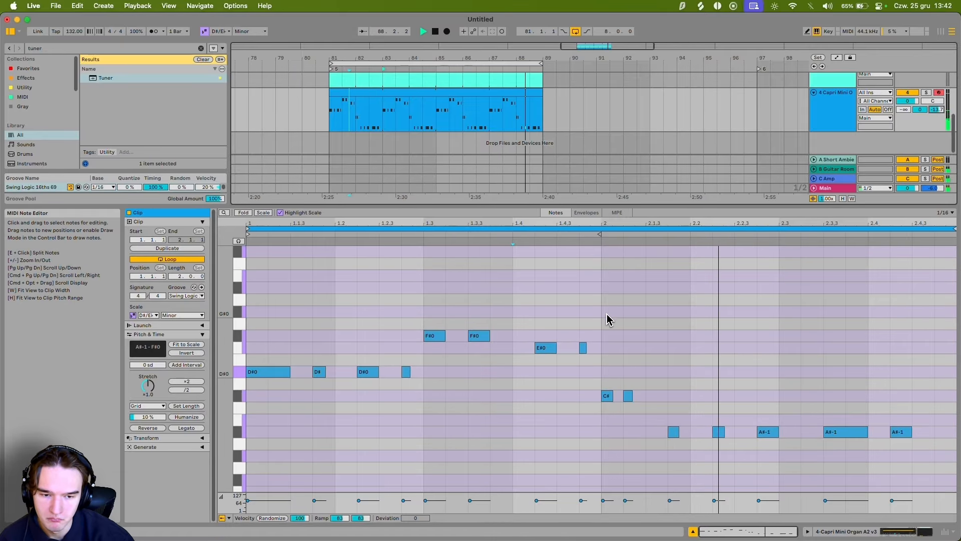
left_click_drag(901, 364, 955, 352)
key("Left")
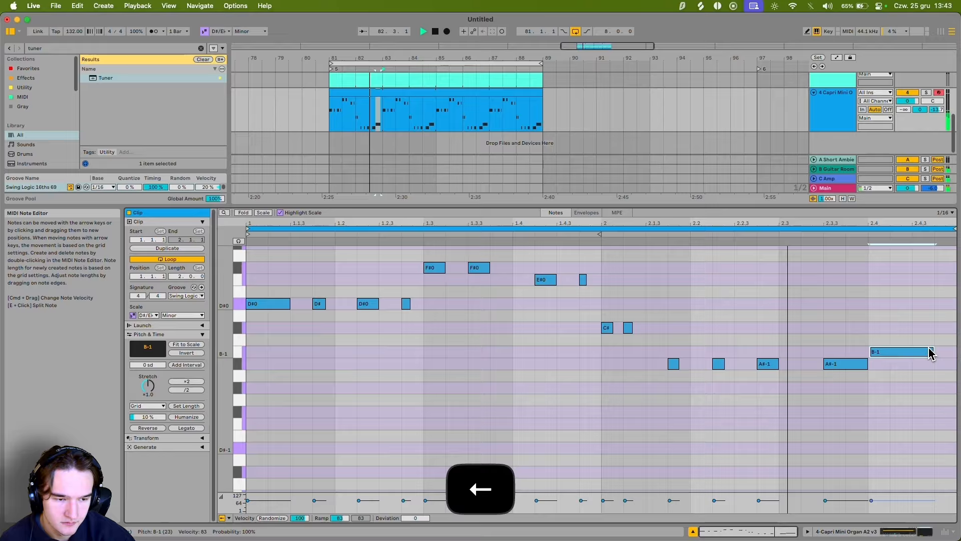
Step: Move the organ clip's last B-1 note one sixteenth later and play the arrangement from bar 81
key("Right")
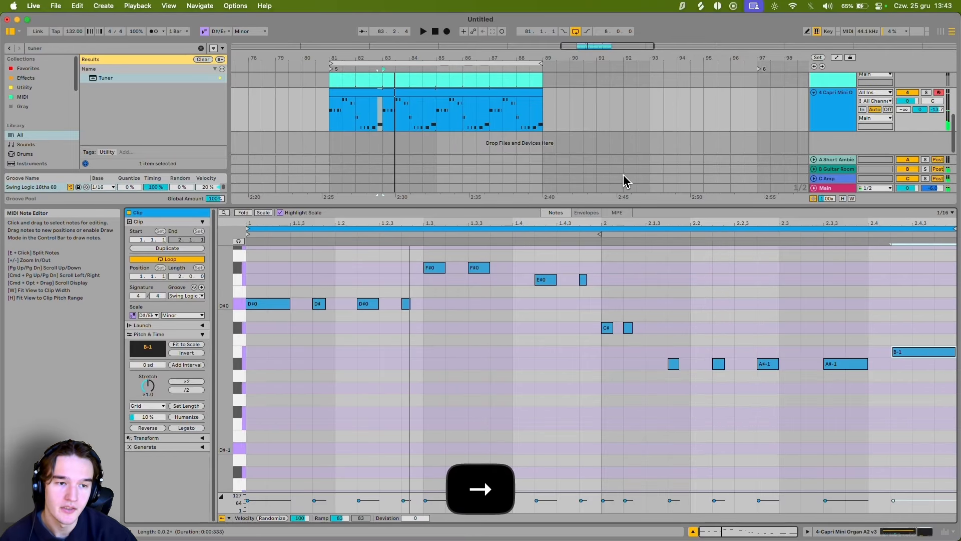
key("shift+Tab")
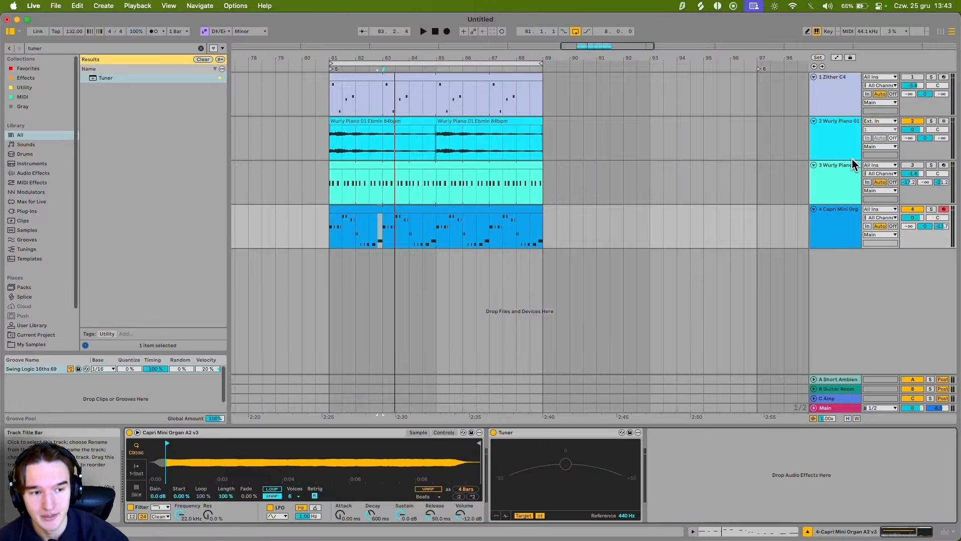
left_click(330, 239)
key("space")
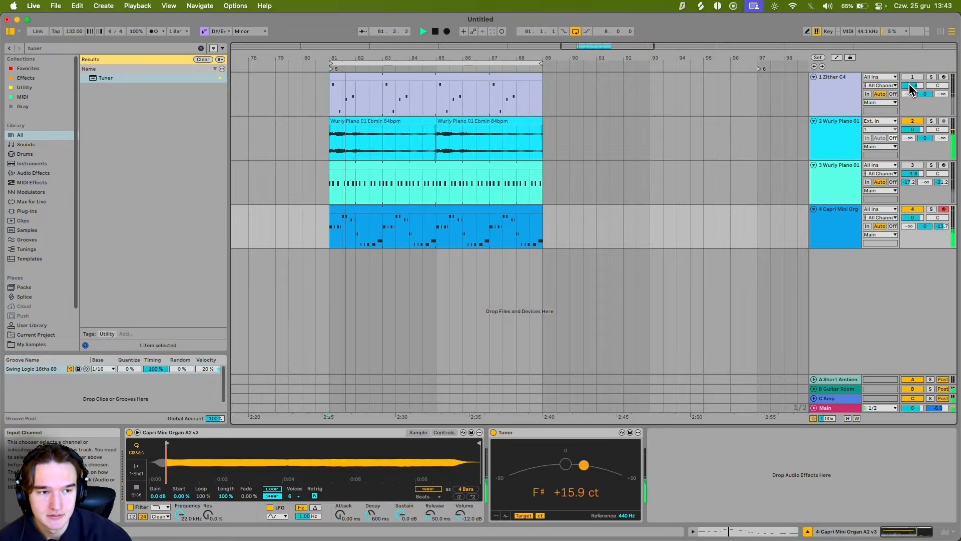
Step: Toggle the zither track on and off during playback and review the notes in the organ clip
left_click(913, 78)
left_click(913, 78)
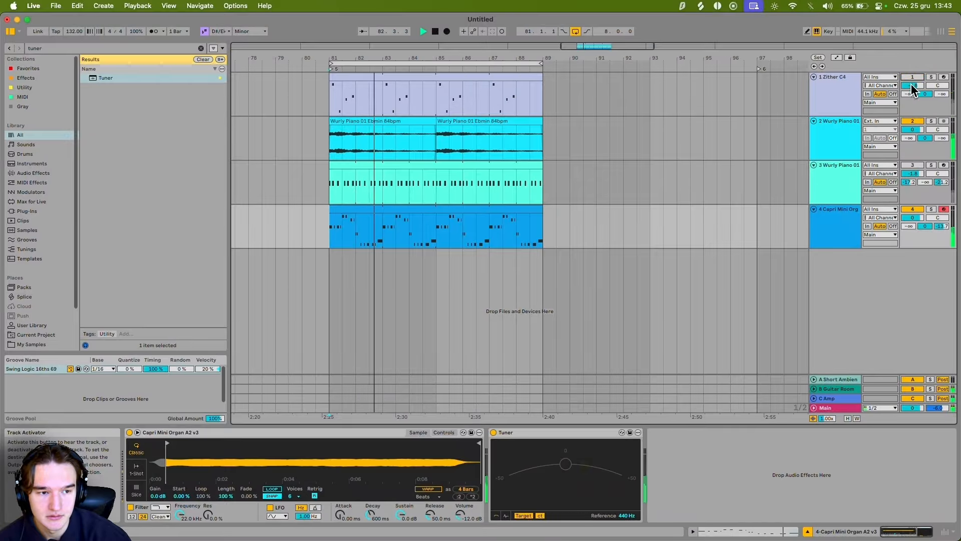
left_click(454, 206)
key("shift+Tab")
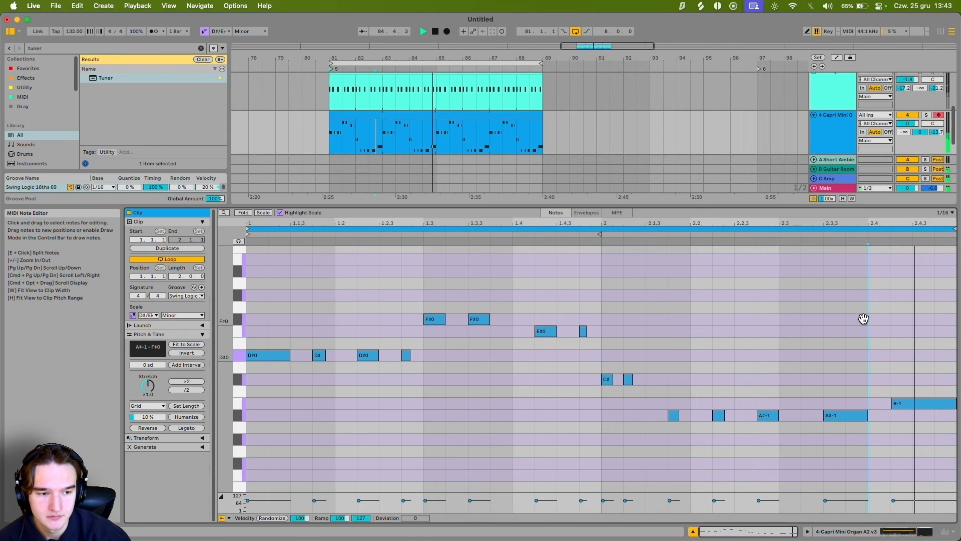
key("shift+Tab")
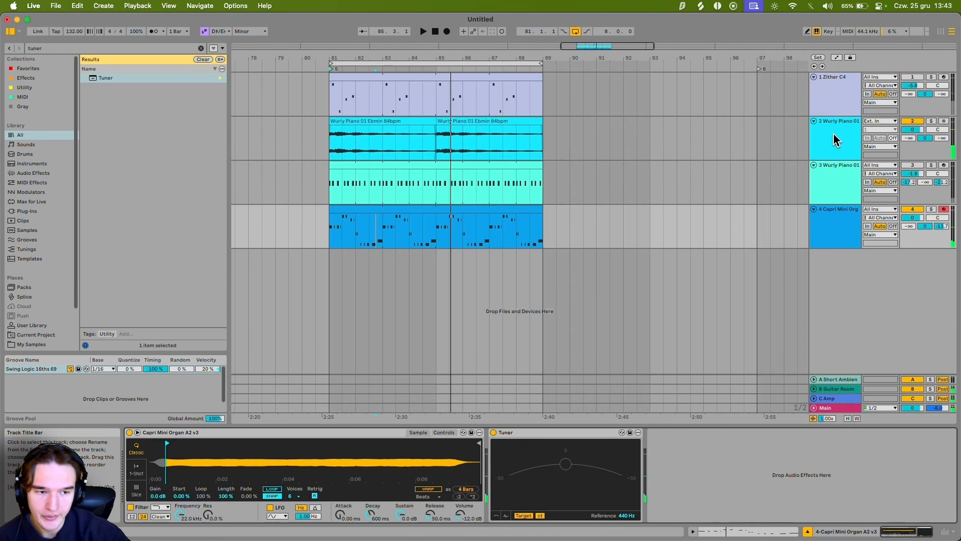
Step: Duplicate the Capri Mini Organ track with its clip and rename the copy Bass
key("super+d")
type("B")
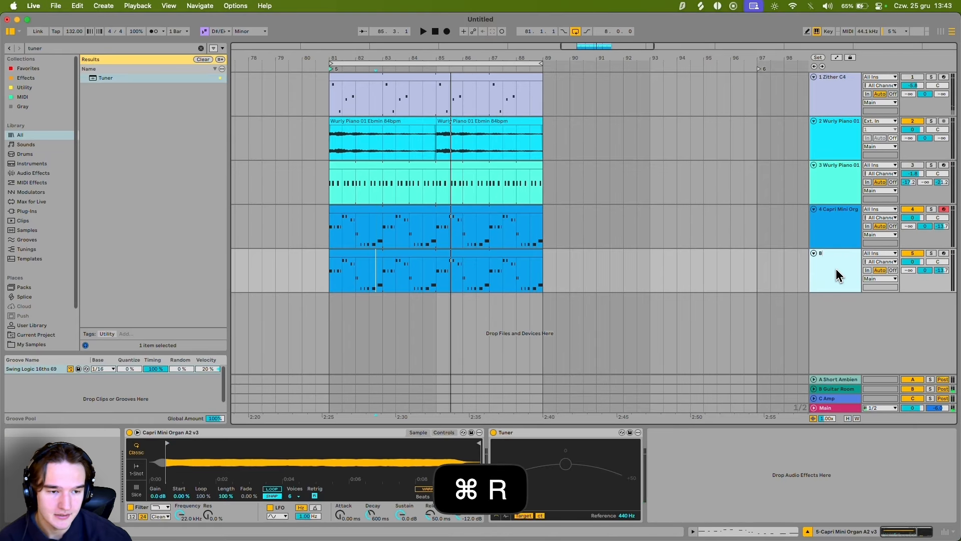
type("ass")
key("Return")
Step: Delete all the notes from the clip on the original Capri Mini Organ track
left_click(899, 245)
key("shift+Tab")
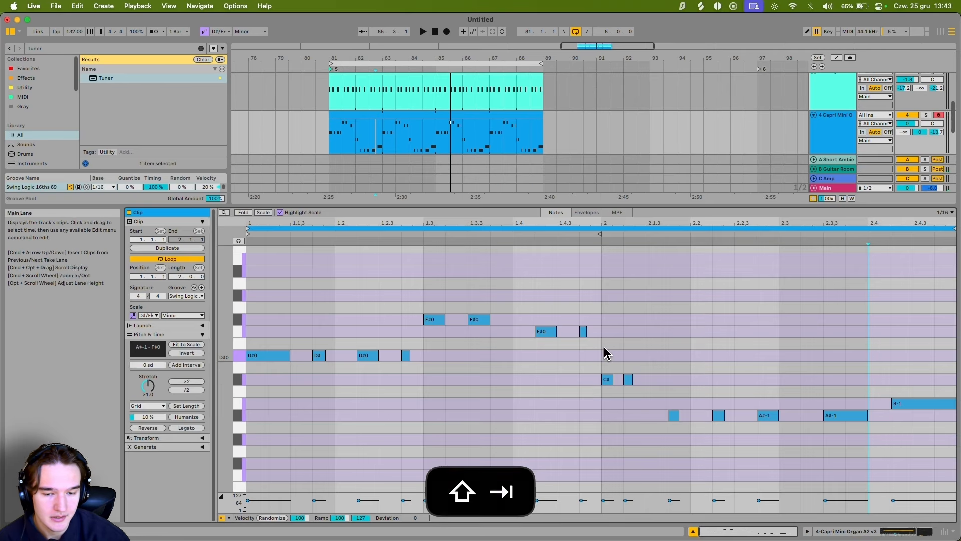
key("super+a")
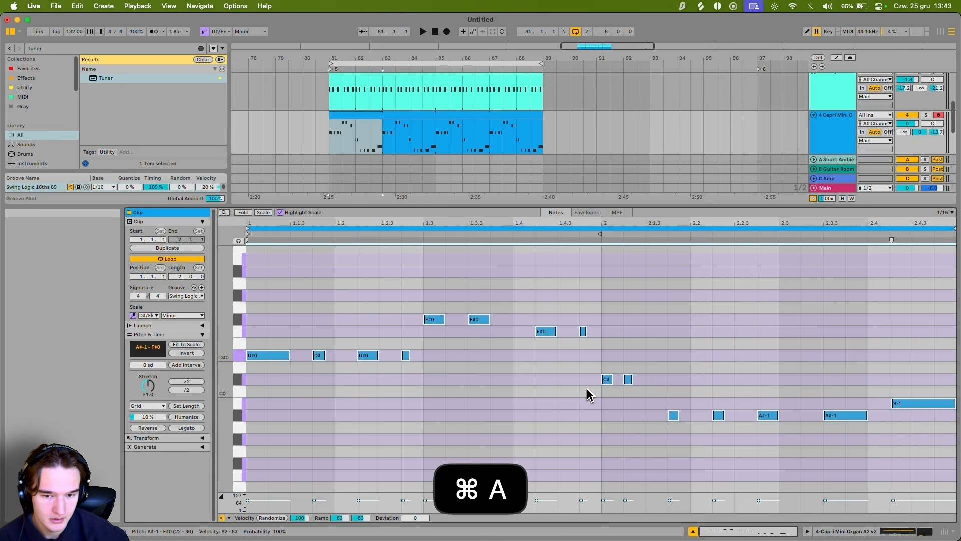
key("BackSpace")
Step: Lower the Capri Mini Organ track's volume to -14.0 and audition higher organ notes over the playback
scroll(586, 388, "up", 5)
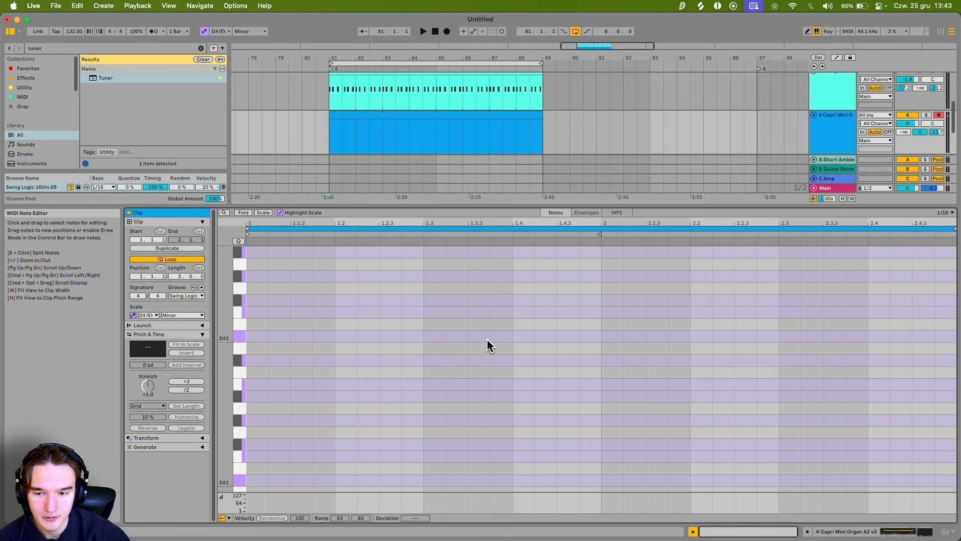
scroll(484, 346, "up", 5)
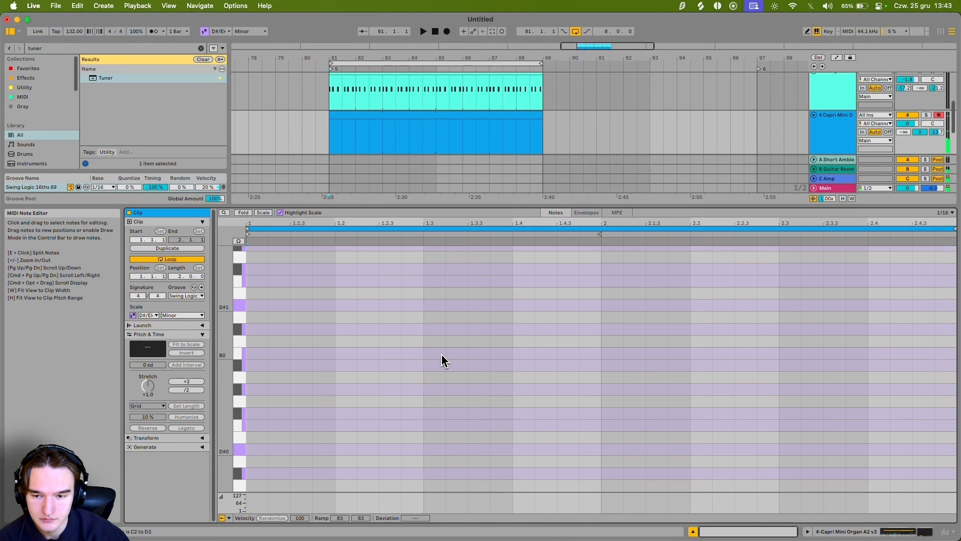
scroll(422, 365, "up", 5)
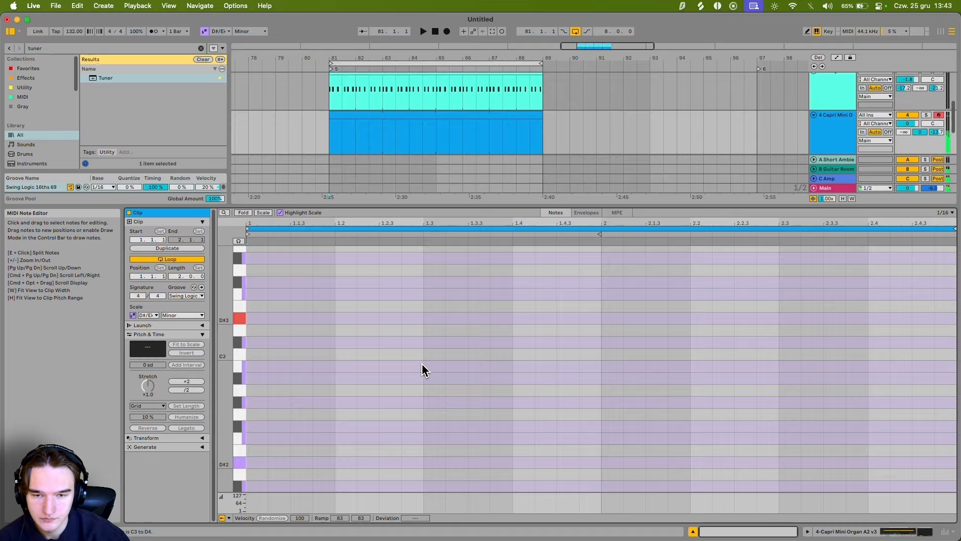
left_click_drag(908, 123, 910, 131)
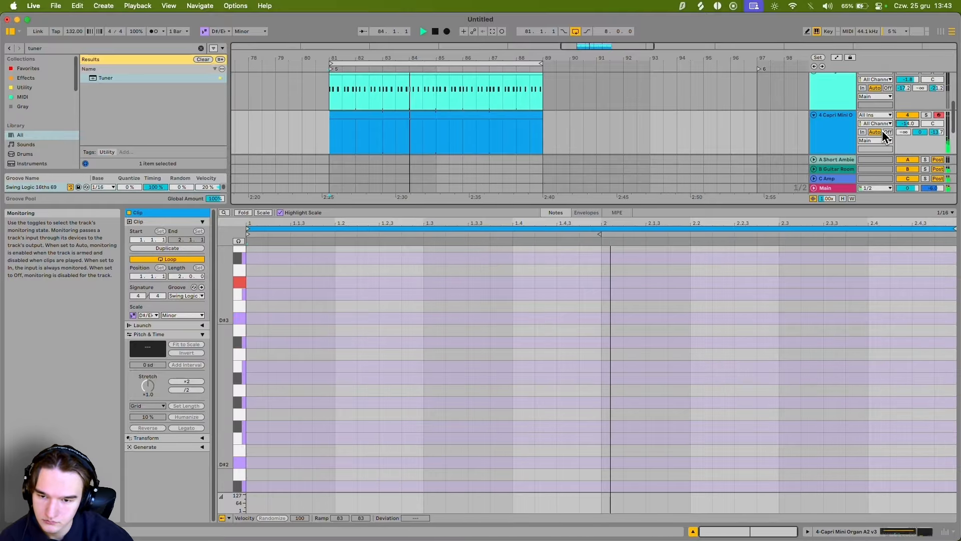
scroll(292, 339, "up", 3)
key("shift+Tab")
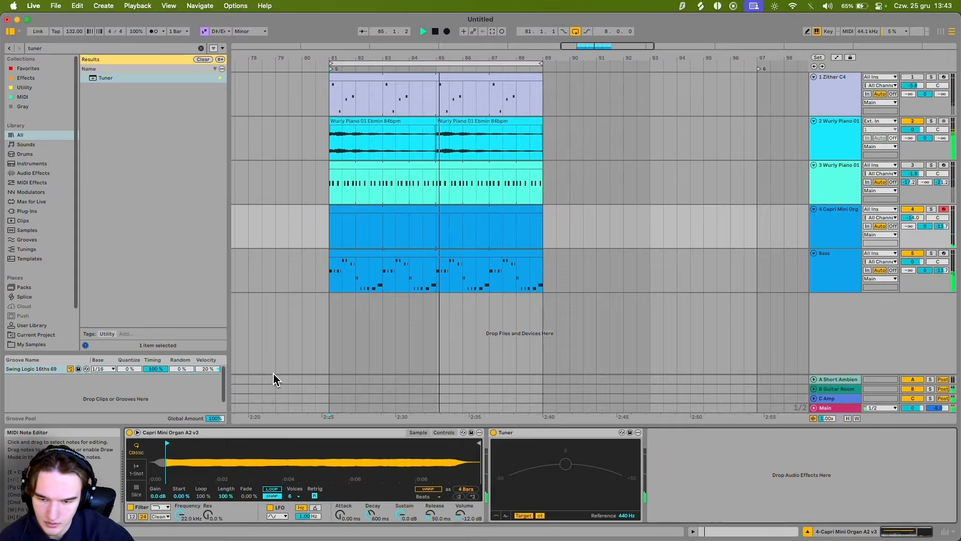
key("space")
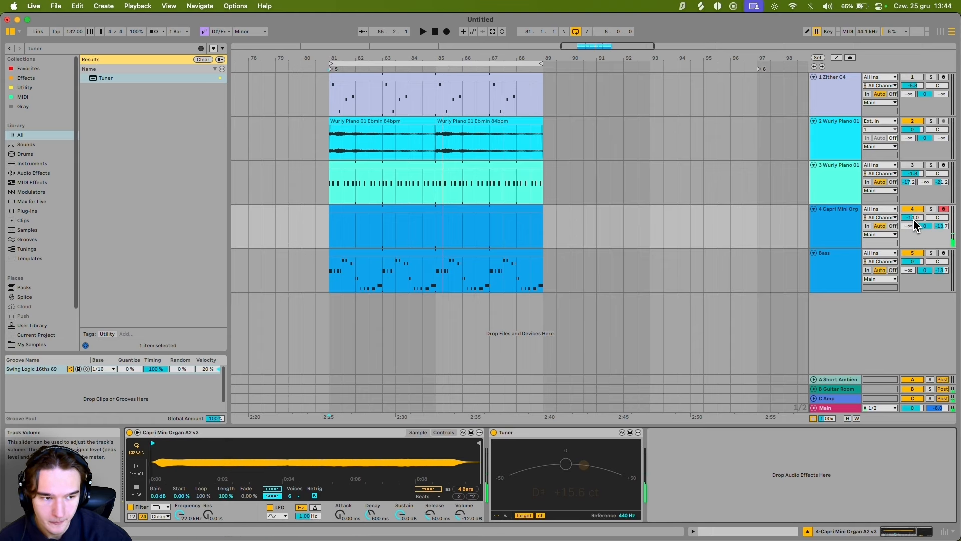
Step: Turn the Capri Mini Organ track's Amp send down to -∞ and set its volume to -6.5, soloing it meanwhile
left_click(932, 210)
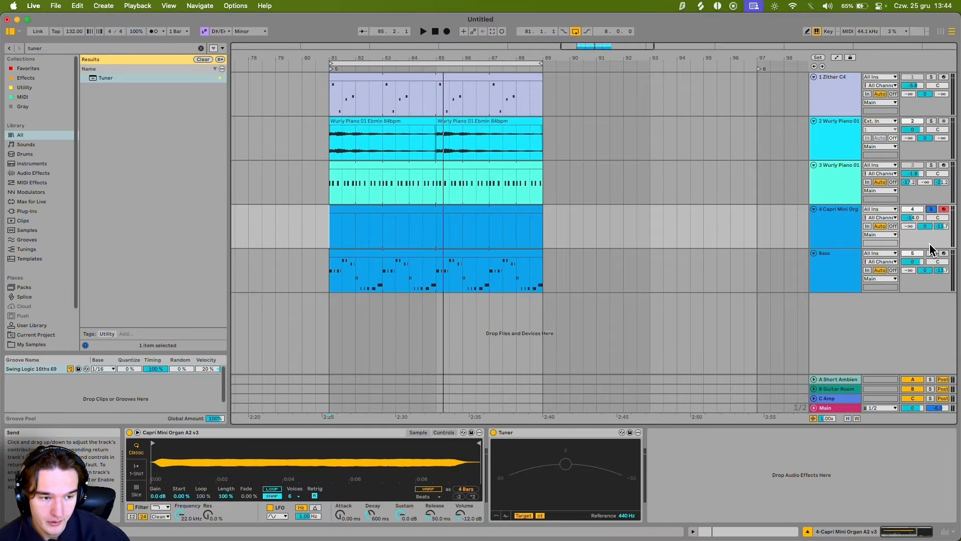
left_click(813, 398)
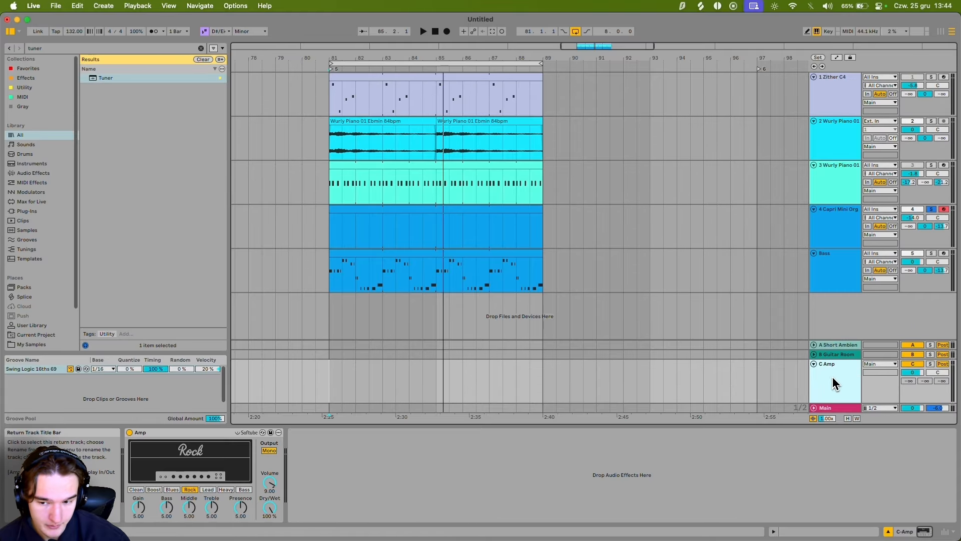
left_click(813, 364)
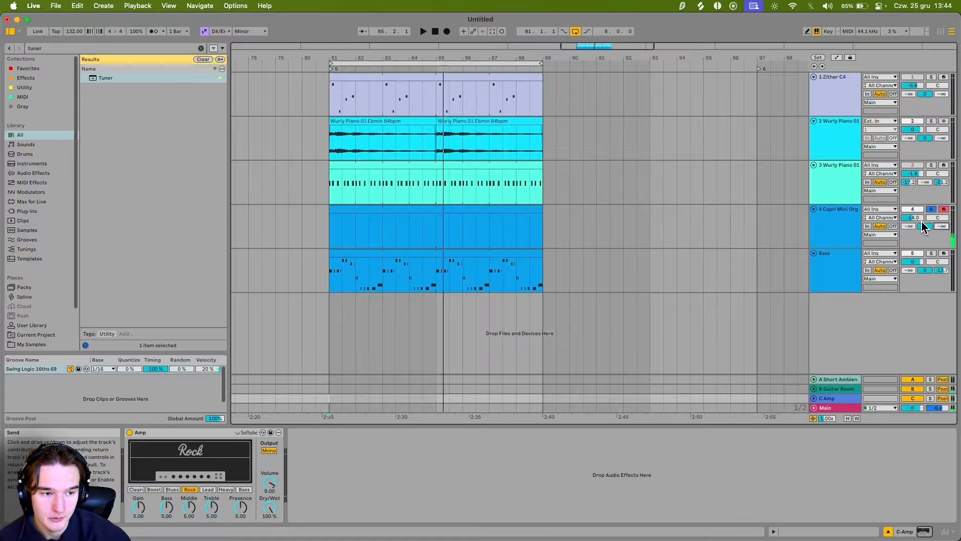
scroll(918, 221, "up", 5)
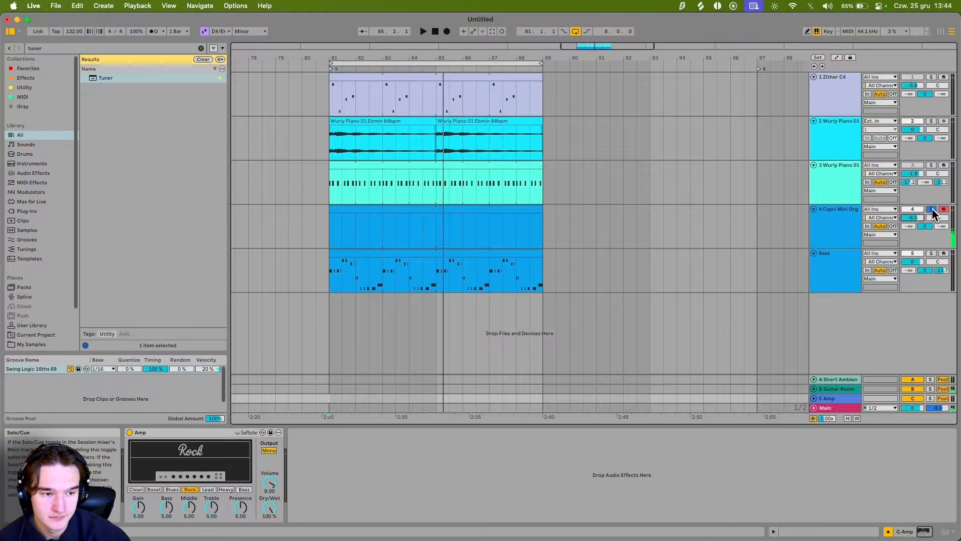
left_click(932, 209)
Step: Add a D#3 note at the start of the empty organ clip and lengthen it to one bar
left_click(412, 209)
key("space")
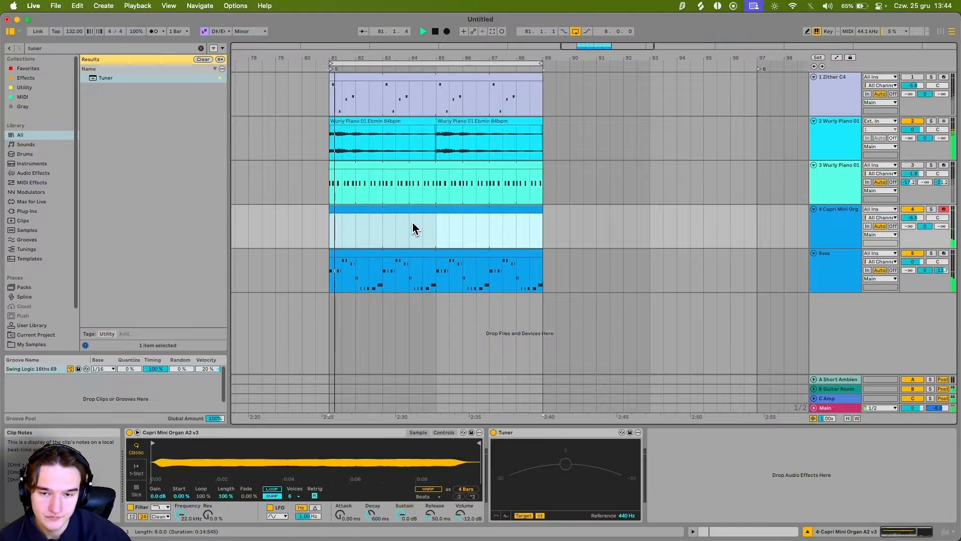
double_click(412, 223)
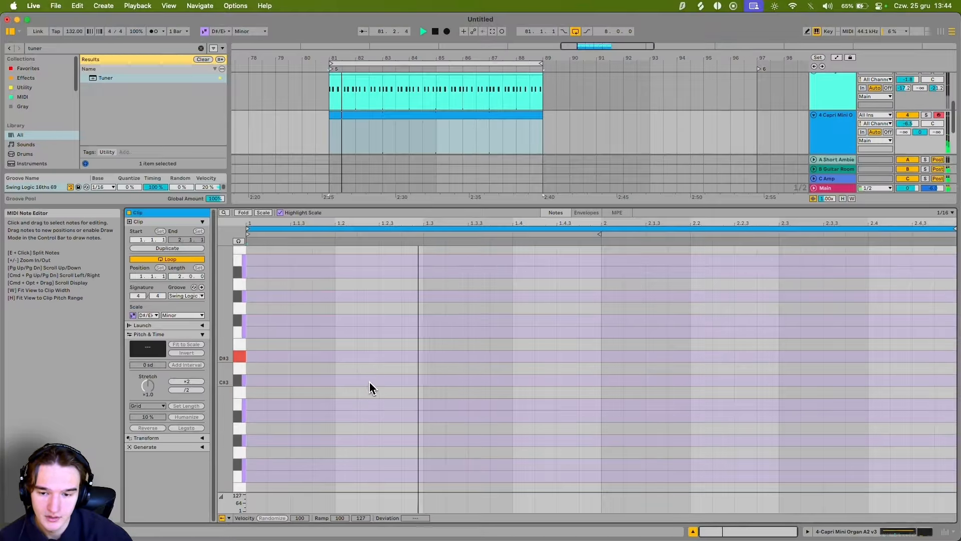
key("space")
double_click(248, 356)
left_click_drag(268, 356, 596, 356)
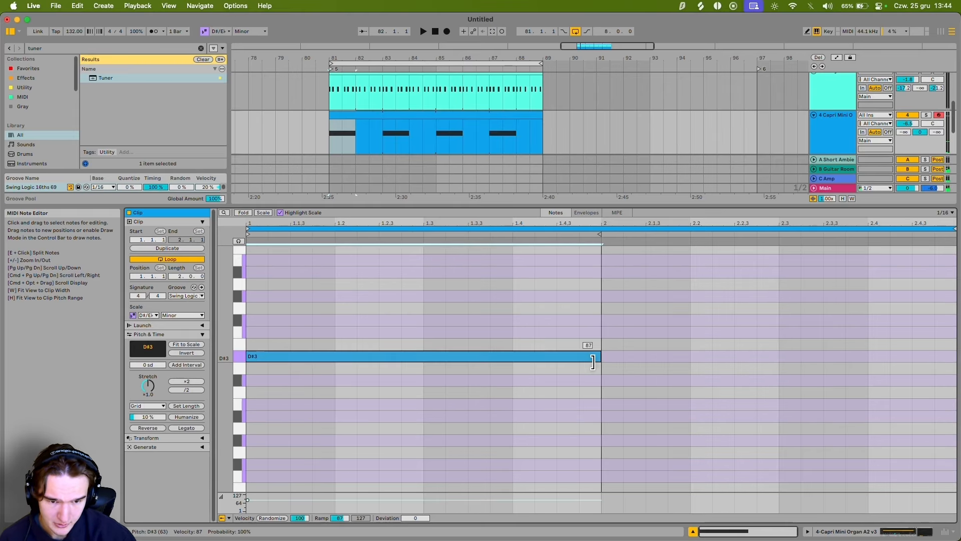
Step: Play the organ part back and extend the D#3 note to fill both bars of the clip
key("space")
scroll(636, 361, "up", 2)
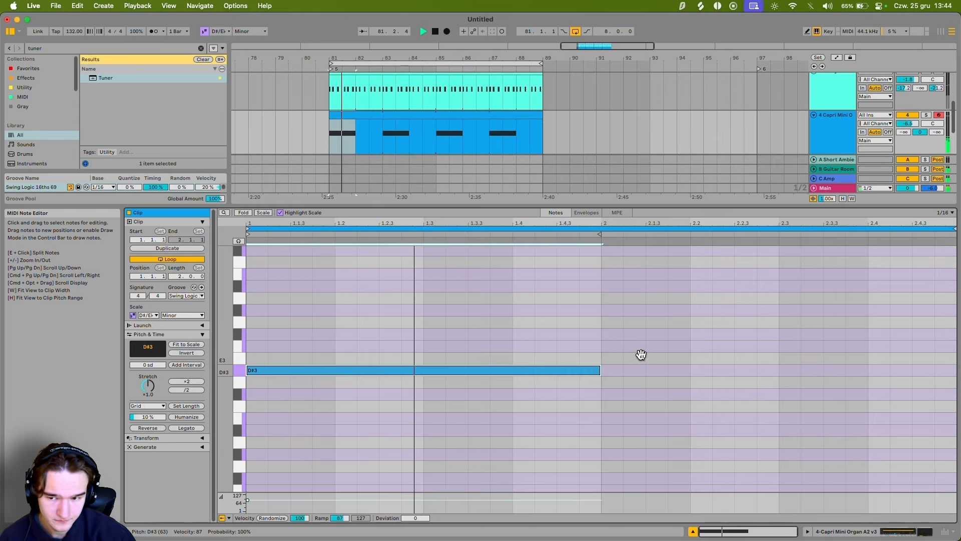
left_click(605, 382)
left_click_drag(600, 382, 955, 399)
key("space")
left_click(757, 355)
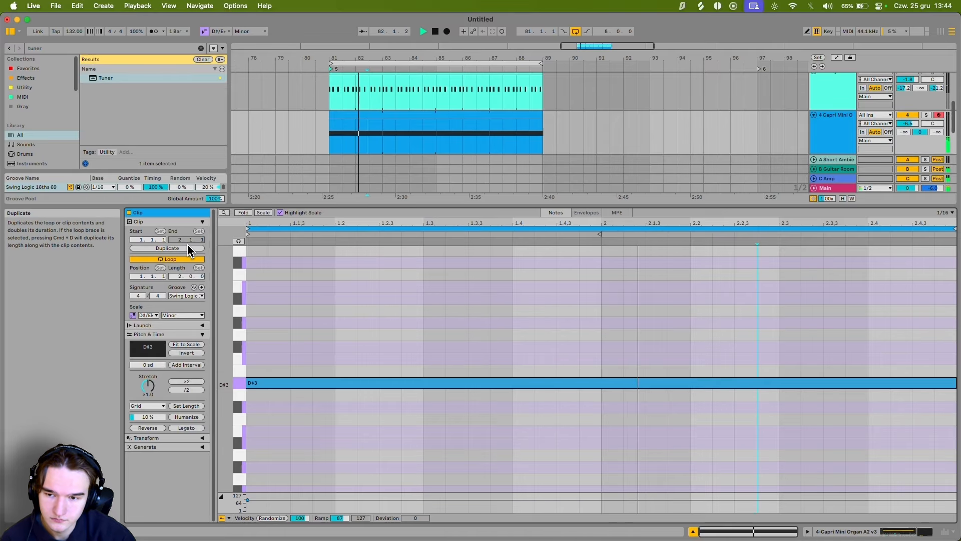
Step: Duplicate the organ clip's loop to four bars and raise the copied note to F#3
left_click(168, 249)
key("Up")
key("Up")
key("Up")
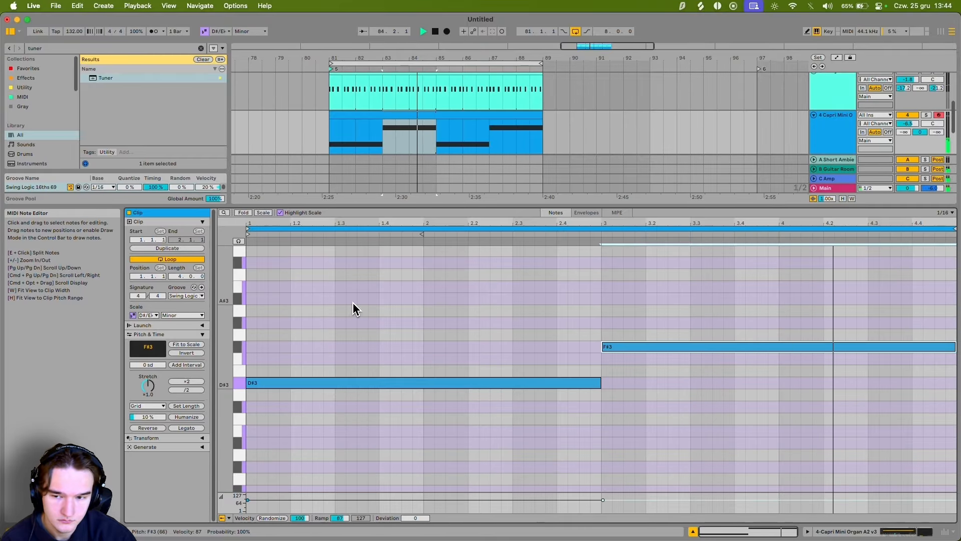
Step: Duplicate the organ clip's loop to eight bars and lower the note starting at bar 5 to B2
left_click(167, 248)
key("Down")
key("Down")
key("Down")
key("Down")
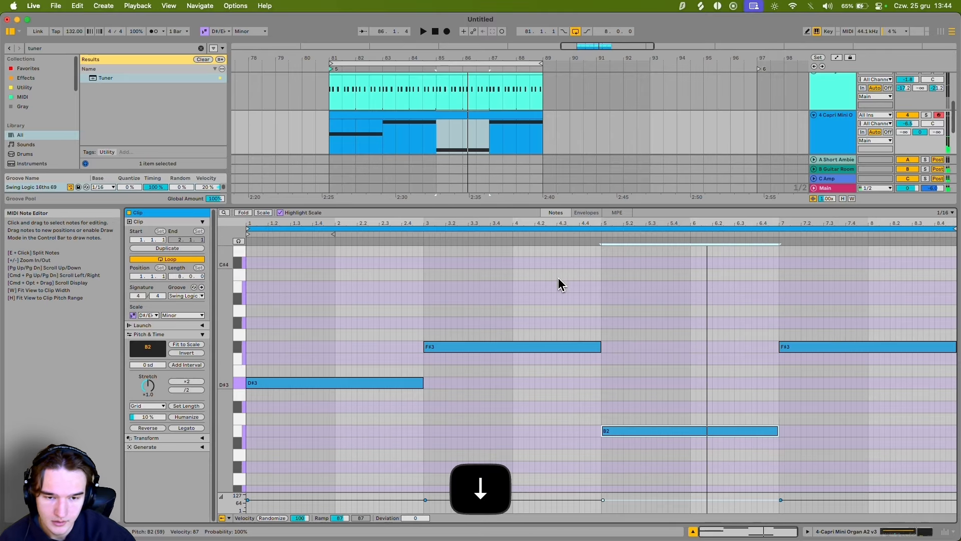
Step: Play the sustained organ notes back from bar 4 of the clip
left_click(489, 260)
key("super+a")
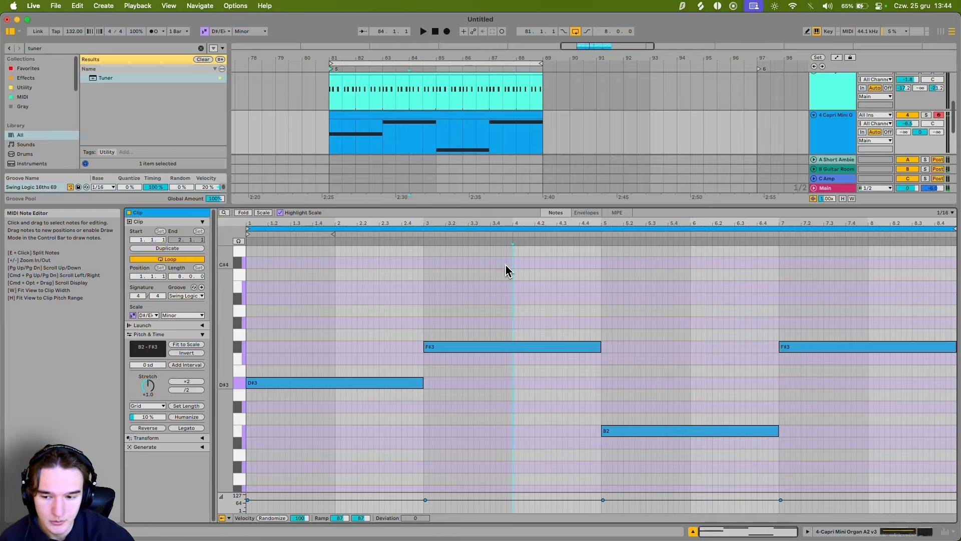
key("alt+space")
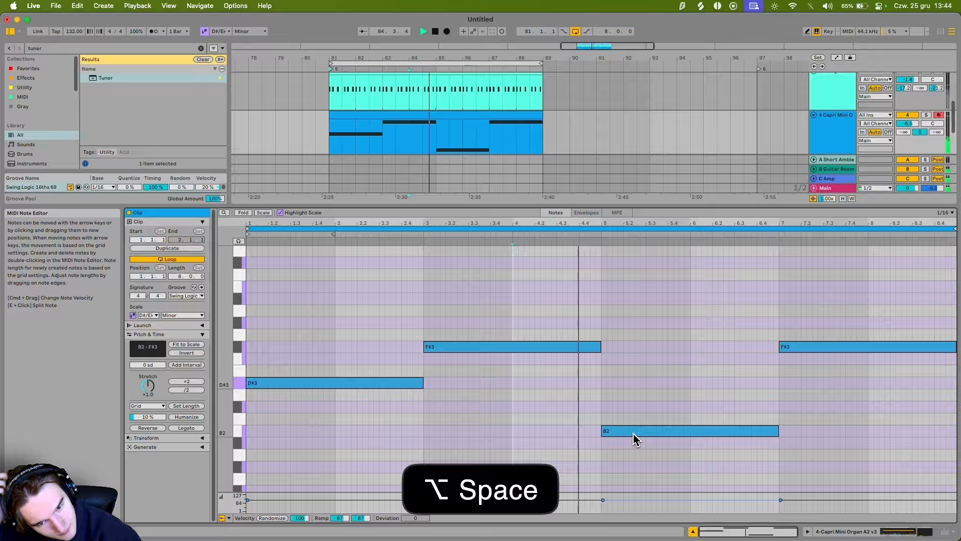
key("space")
Step: Set the Capri Mini Organ instrument's Glide mode to Glide with a time of 100 ms
key("shift+Tab")
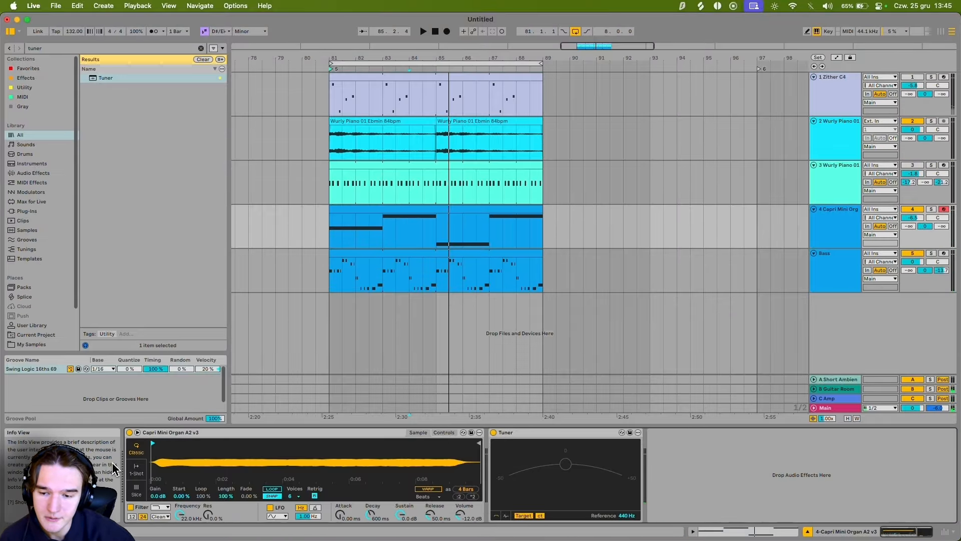
key("e")
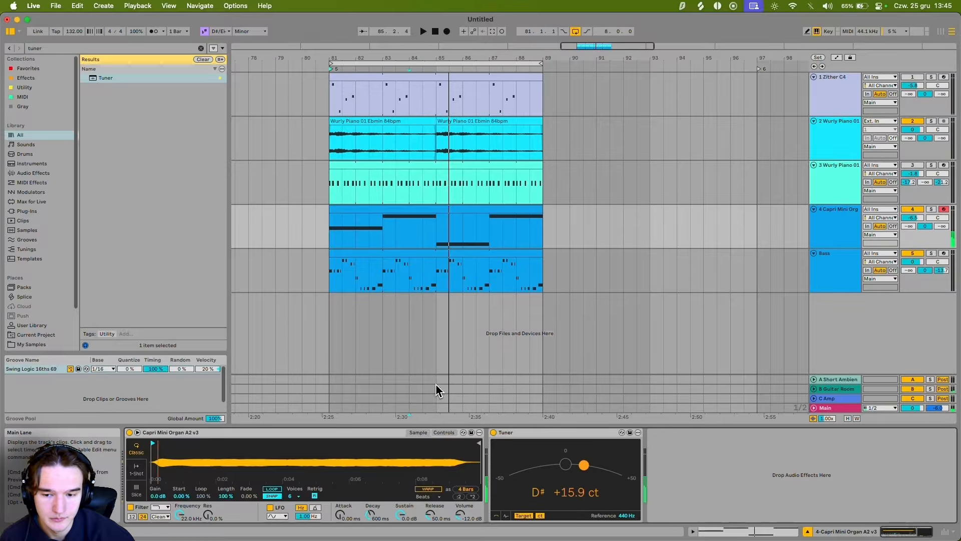
left_click(443, 433)
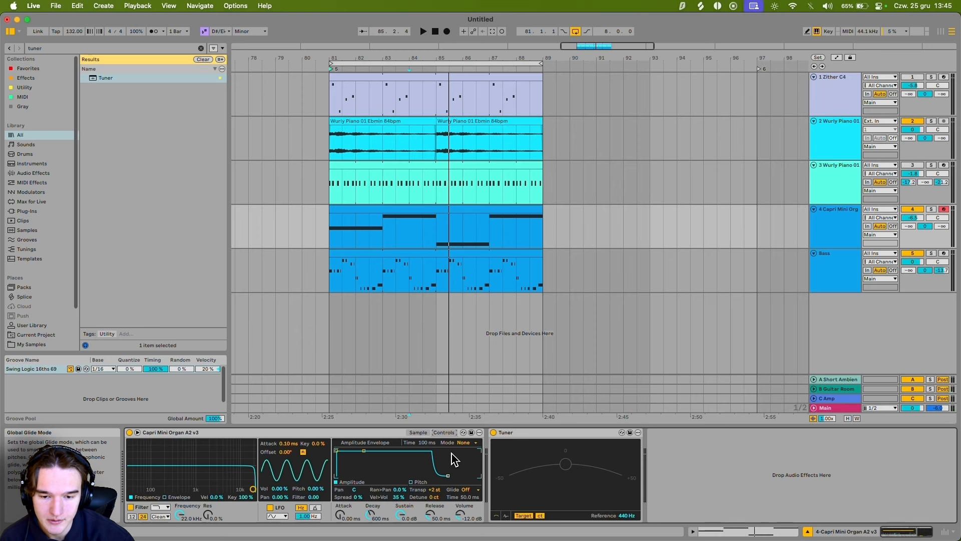
left_click(437, 435)
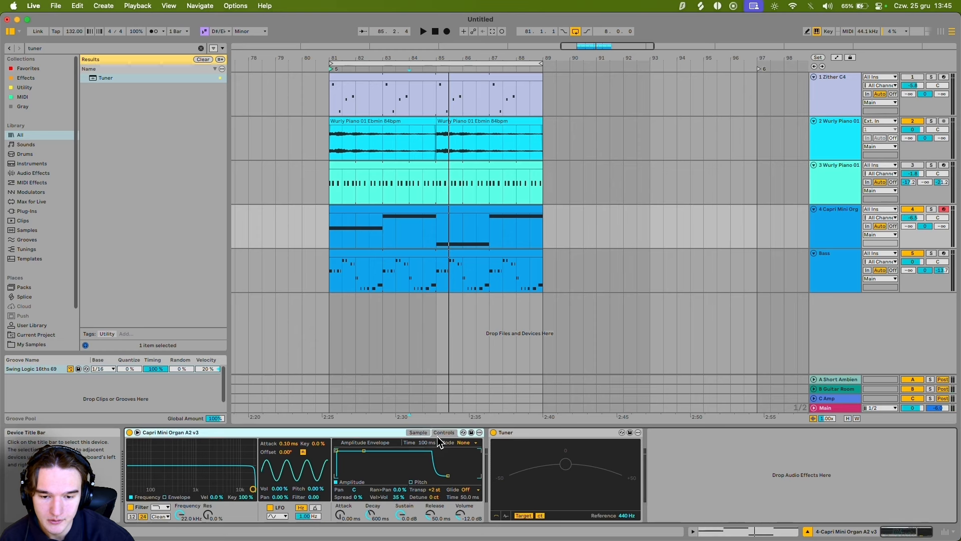
left_click(477, 490)
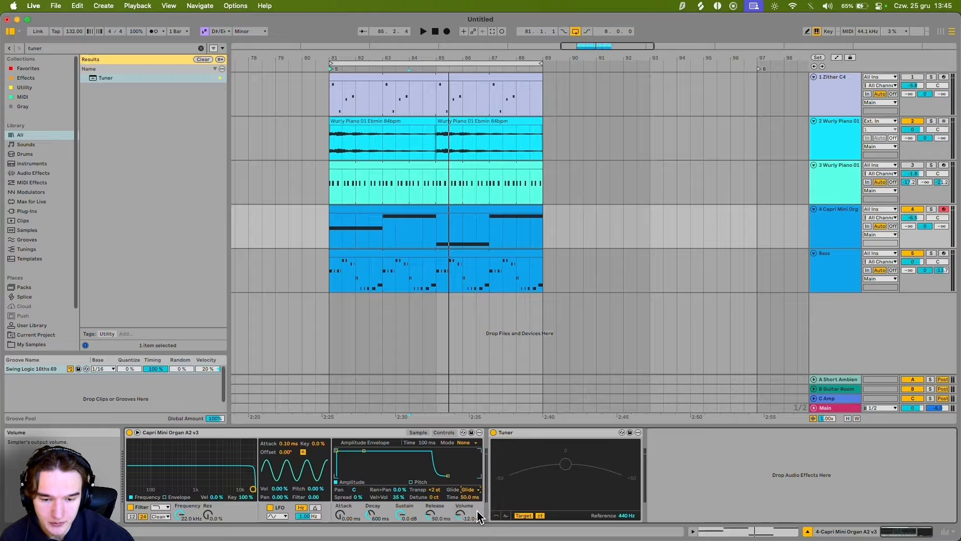
key("e")
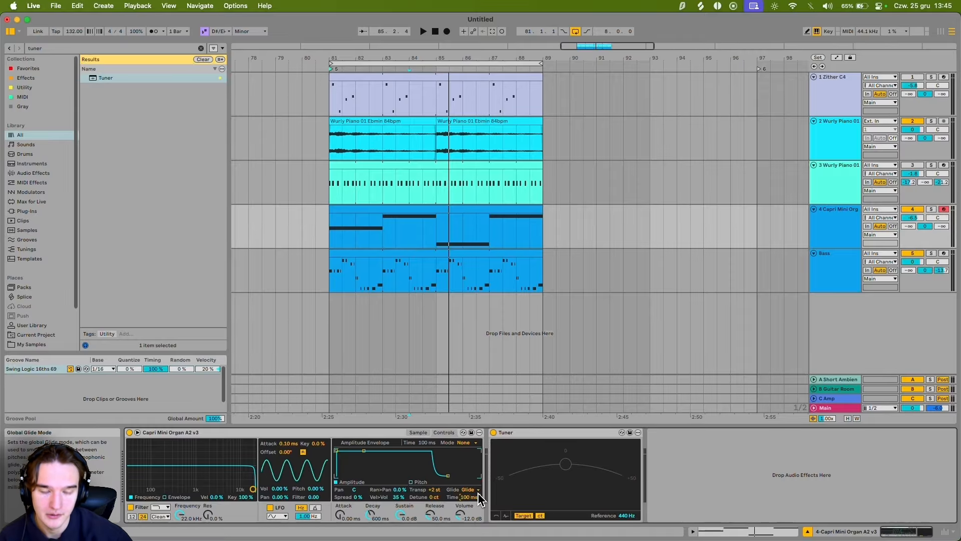
Step: Add short overlapping passing notes to the Capri Mini Organ clip: E#3 just before bar 3 and B3 just before bar 5
left_click(431, 215)
key("shift+Tab")
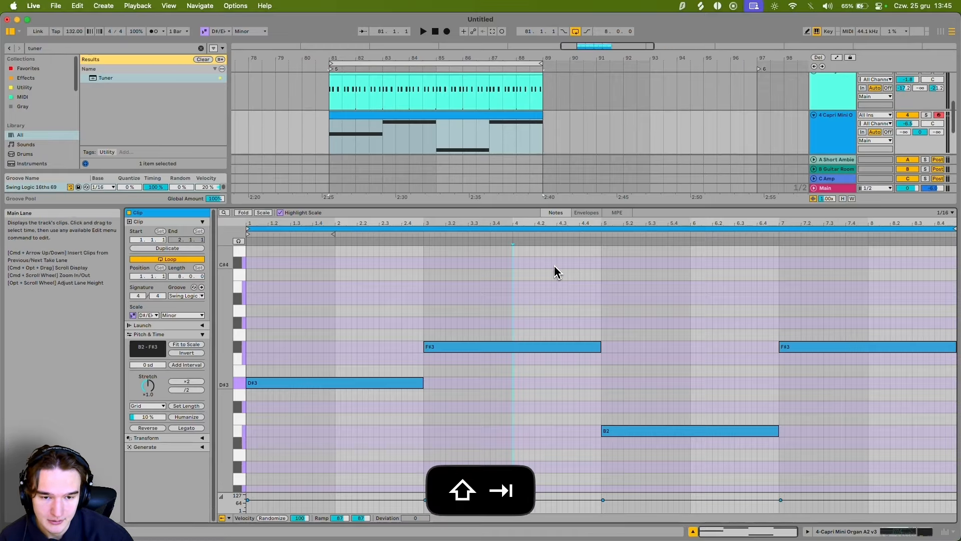
scroll(554, 270, "down", 1)
key("shift+Tab")
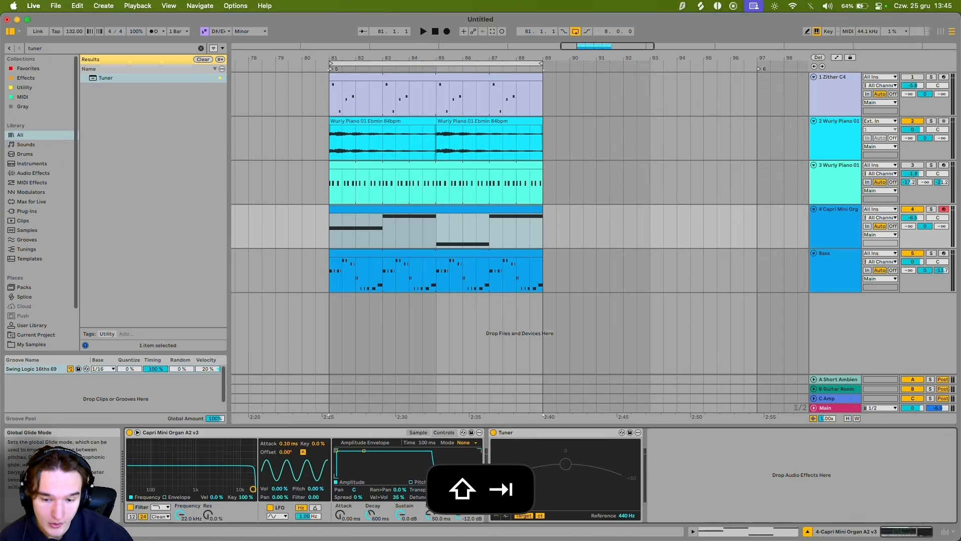
key("shift+Tab")
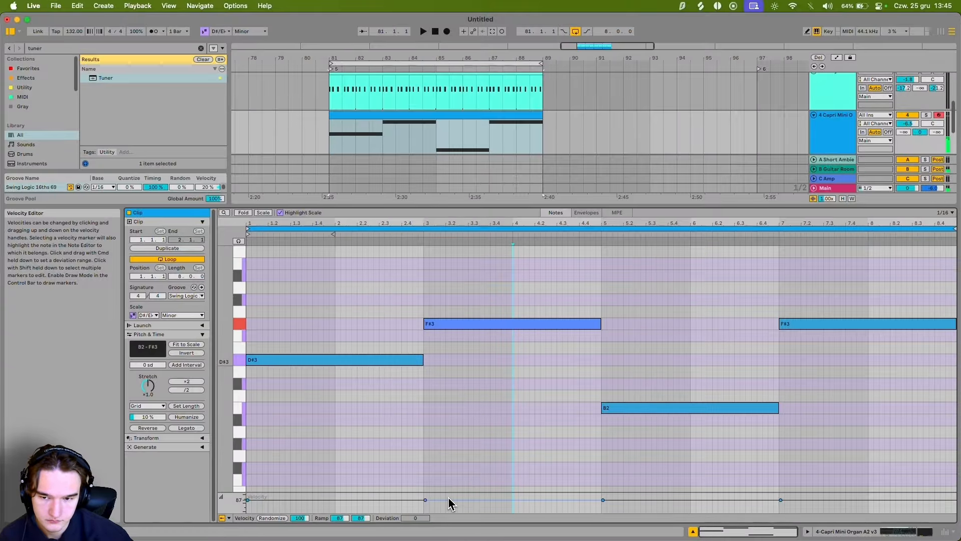
key("space")
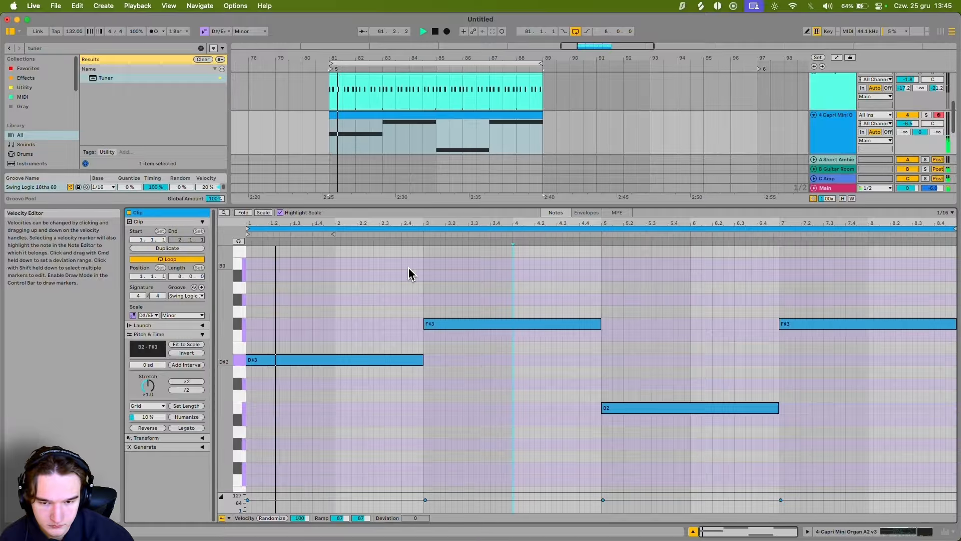
double_click(415, 336)
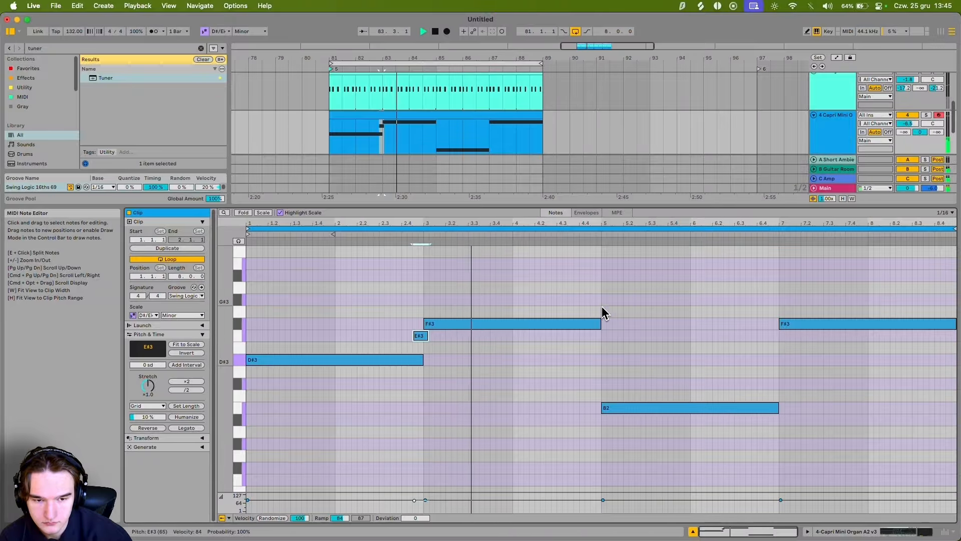
double_click(597, 264)
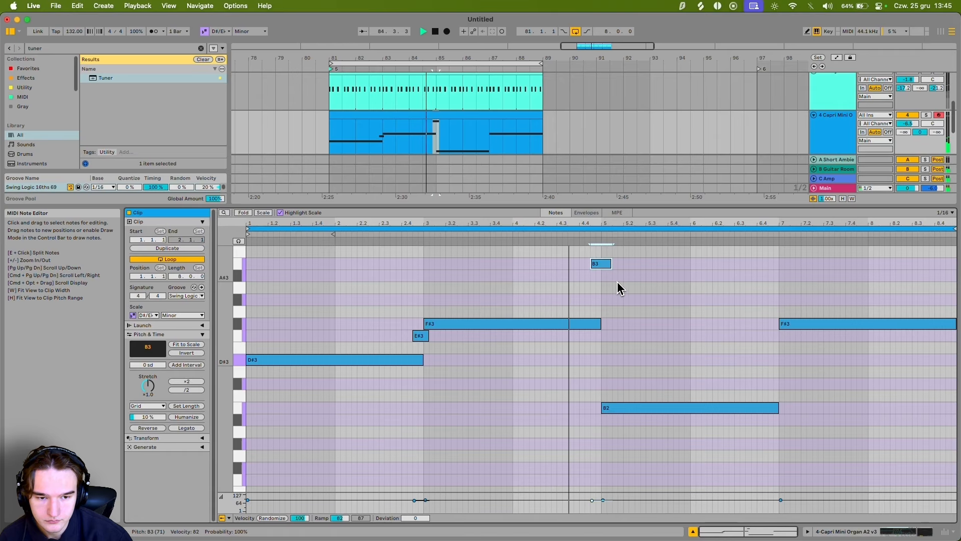
key("space")
Step: Turn on sample looping in the Capri Mini Organ instrument, with the sample end near its middle and a loop length of 50%
key("shift+Tab")
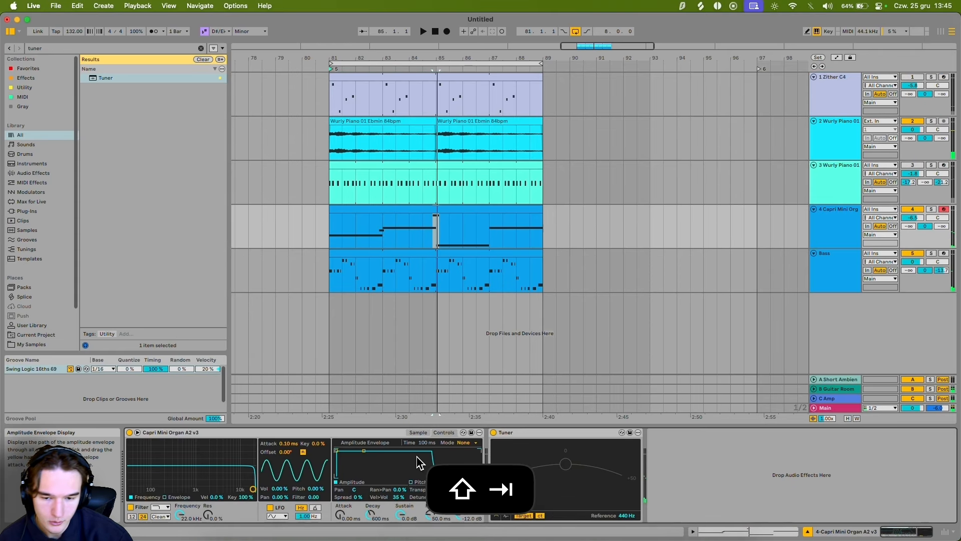
left_click(418, 433)
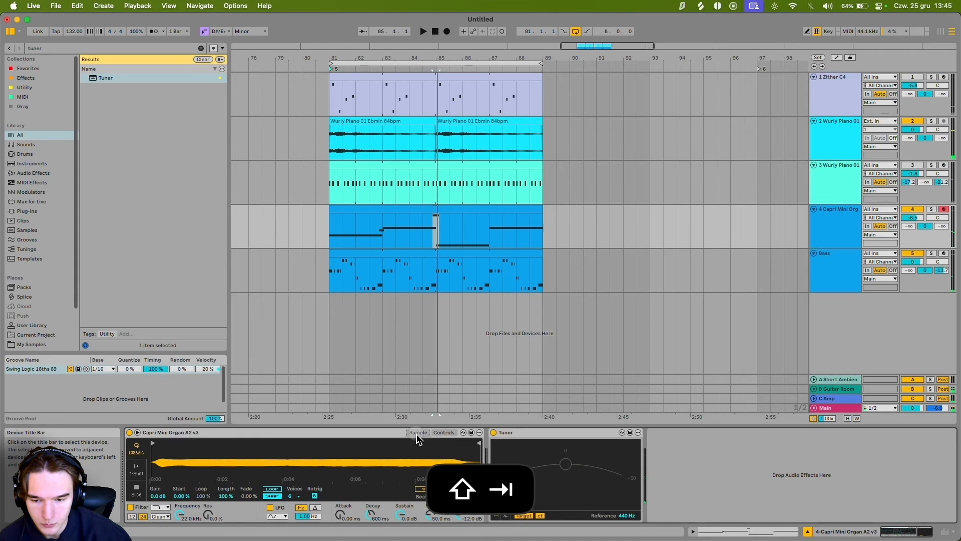
left_click(275, 491)
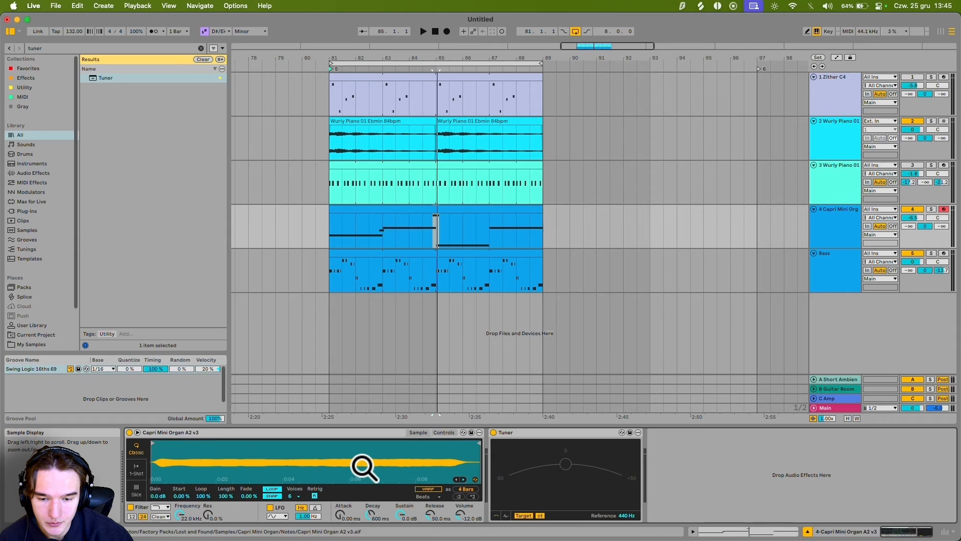
mouse_move(478, 442)
left_mouse_down()
mouse_move(316, 438)
mouse_move(396, 438)
mouse_move(328, 443)
left_mouse_up()
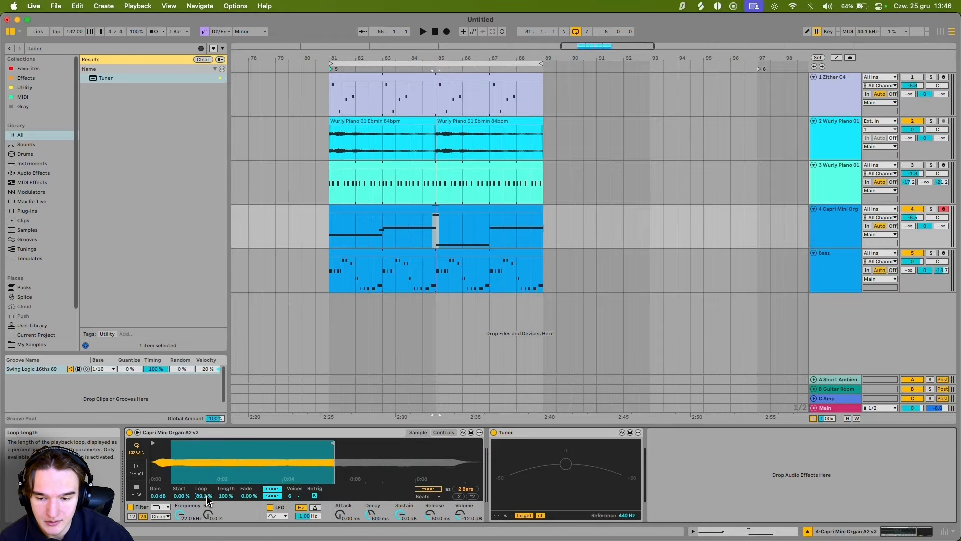
left_click_drag(207, 499, 206, 499)
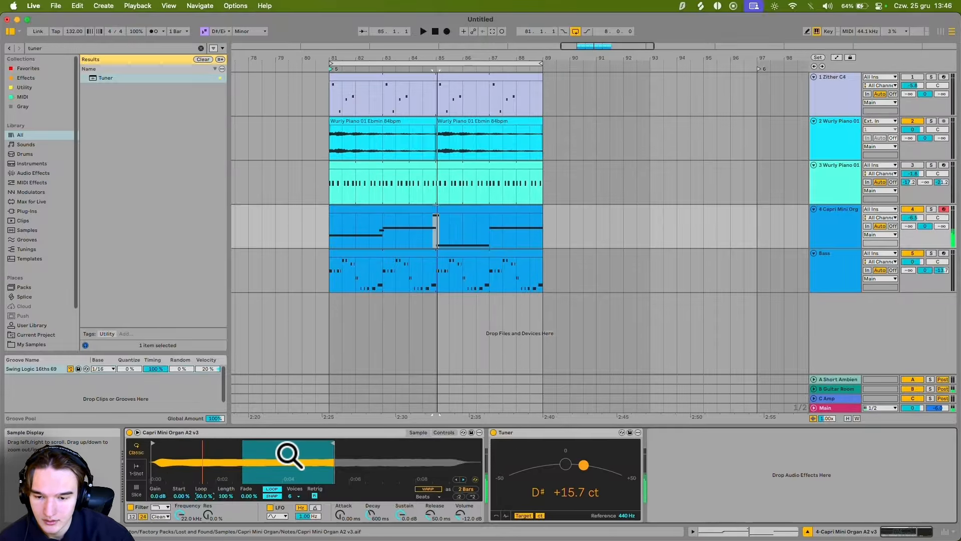
Step: Reset the organ sample's loop length to 100% and try a much shorter sample end of about 2 beats
double_click(203, 496)
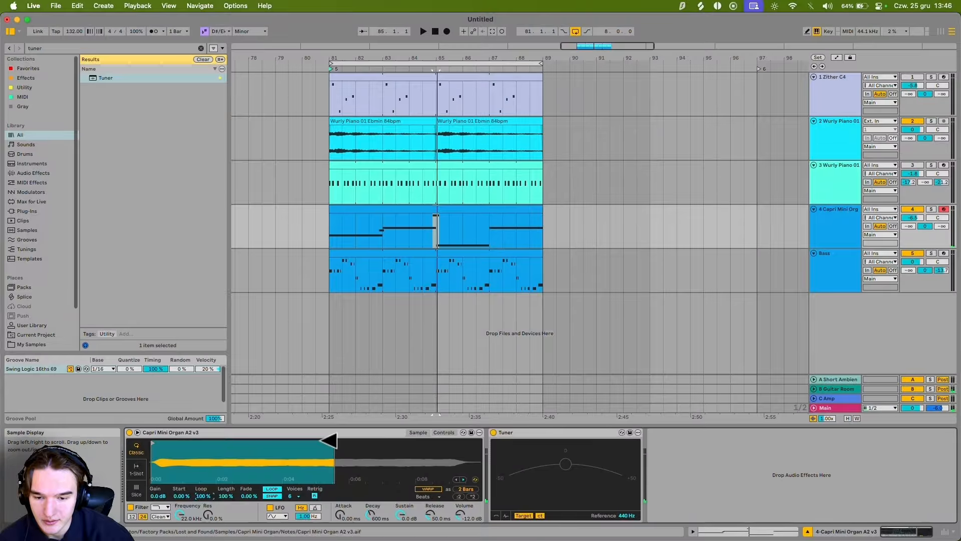
left_click_drag(332, 443, 183, 444)
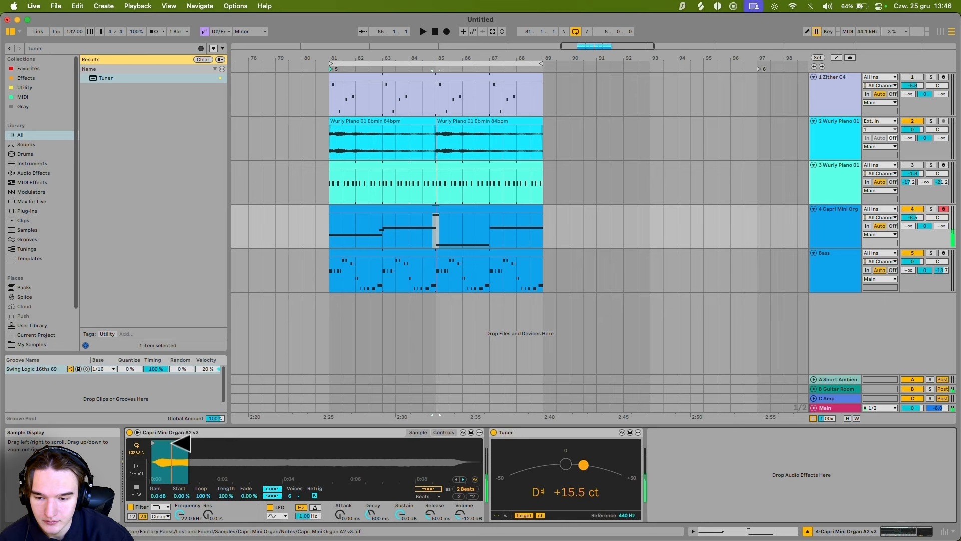
left_click_drag(183, 444, 330, 443)
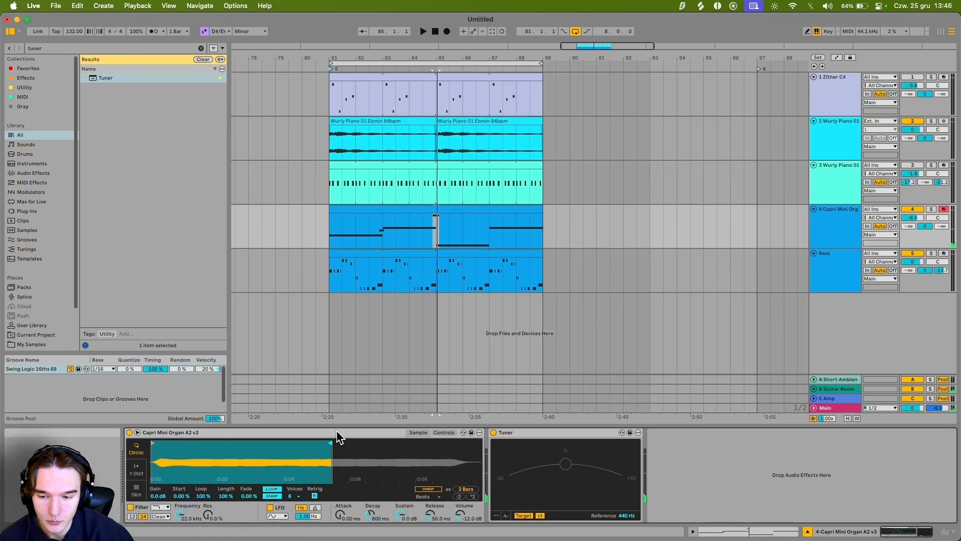
Step: Give the organ sample a 60.9% loop crossfade and a 37.5% loop length, with the sample end at about 4 bars
left_click_drag(203, 495, 203, 498)
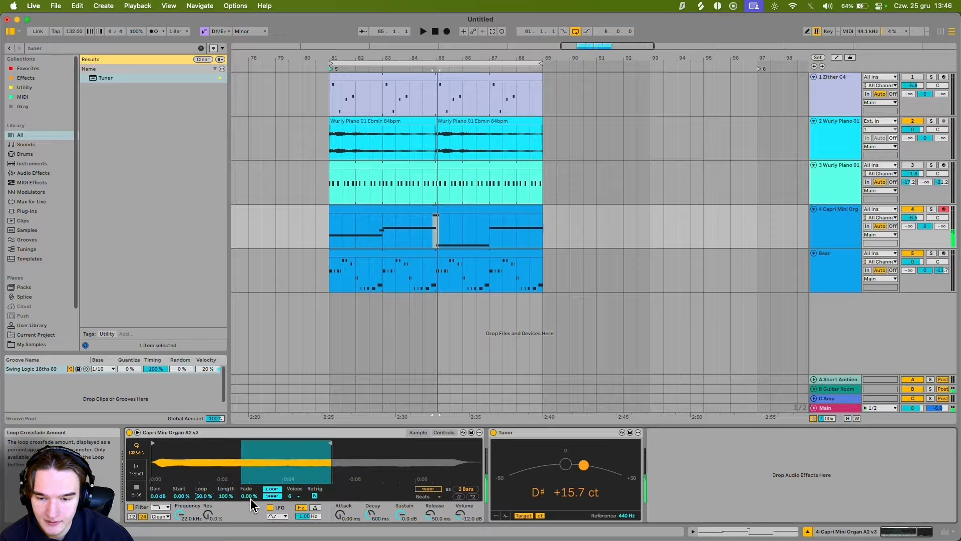
left_click_drag(251, 499, 252, 499)
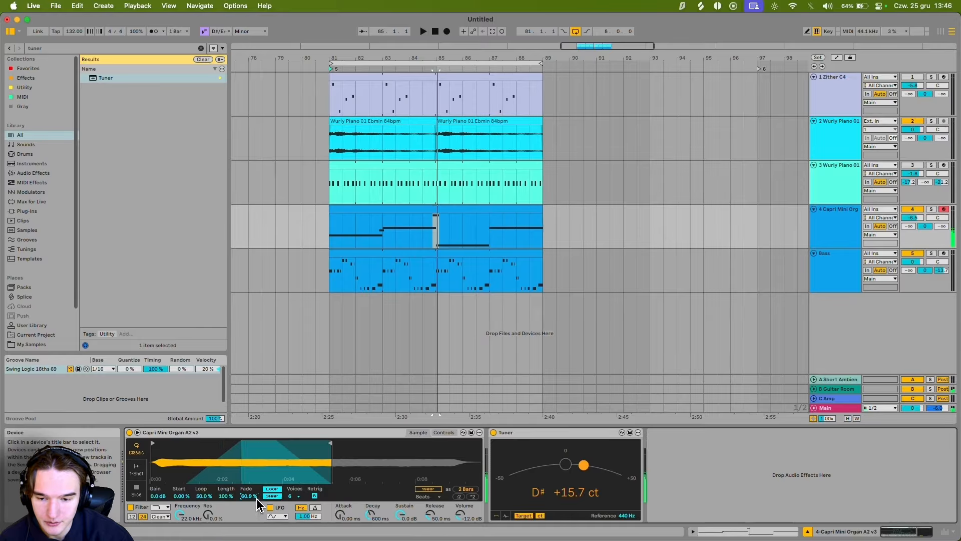
left_click_drag(331, 443, 404, 443)
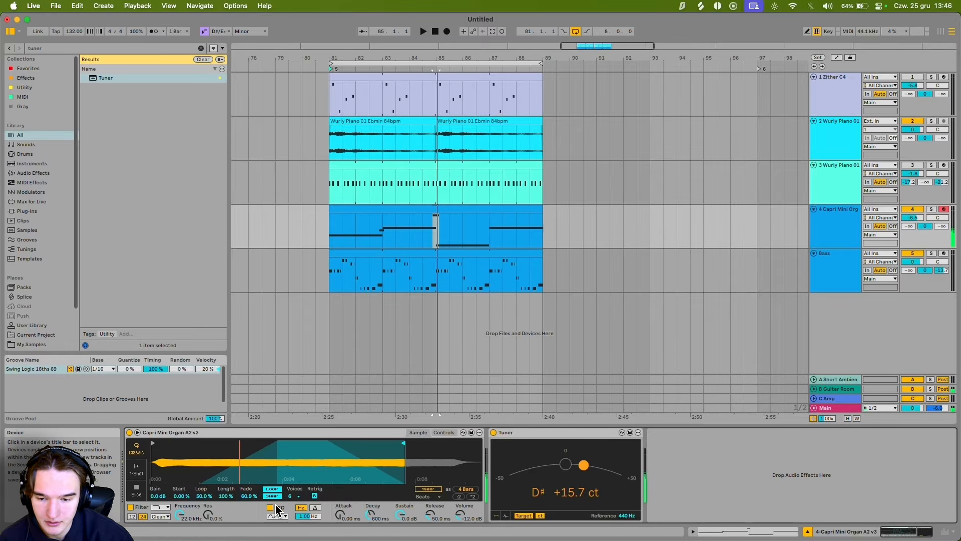
left_click_drag(204, 496, 203, 499)
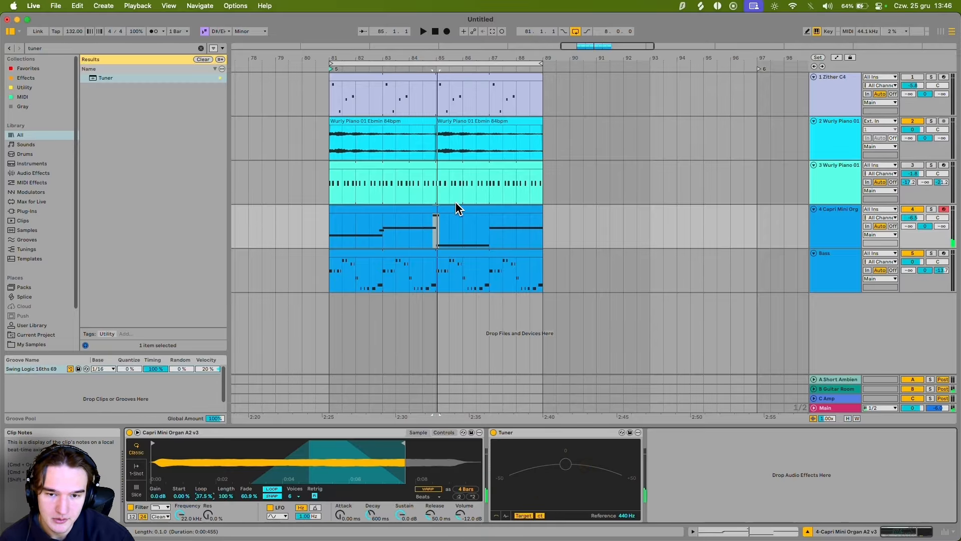
Step: Play the organ clip and lower the long note at bar 5 to A#2, replaying the transition from late bar 4
left_click(456, 204)
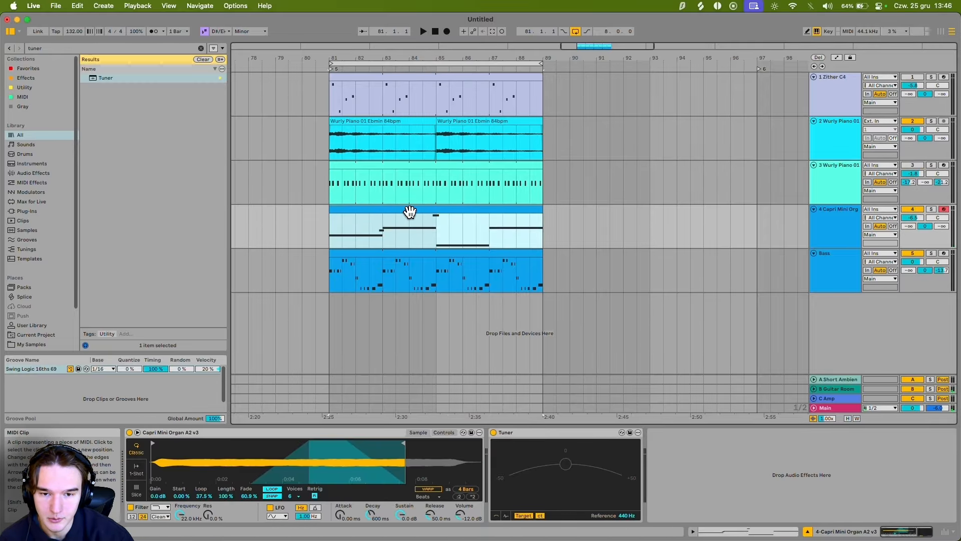
key("space")
key("shift+Tab")
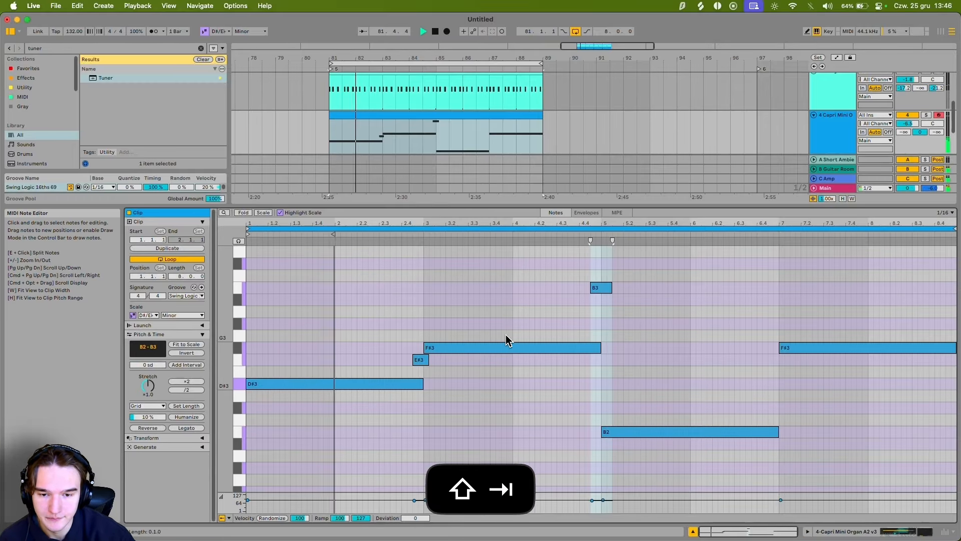
left_click(423, 301)
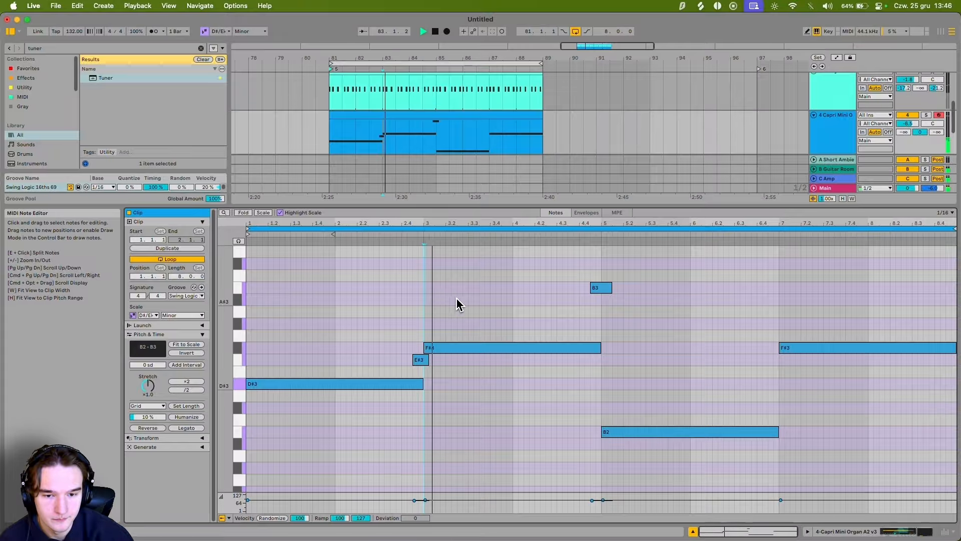
scroll(573, 318, "up", 1)
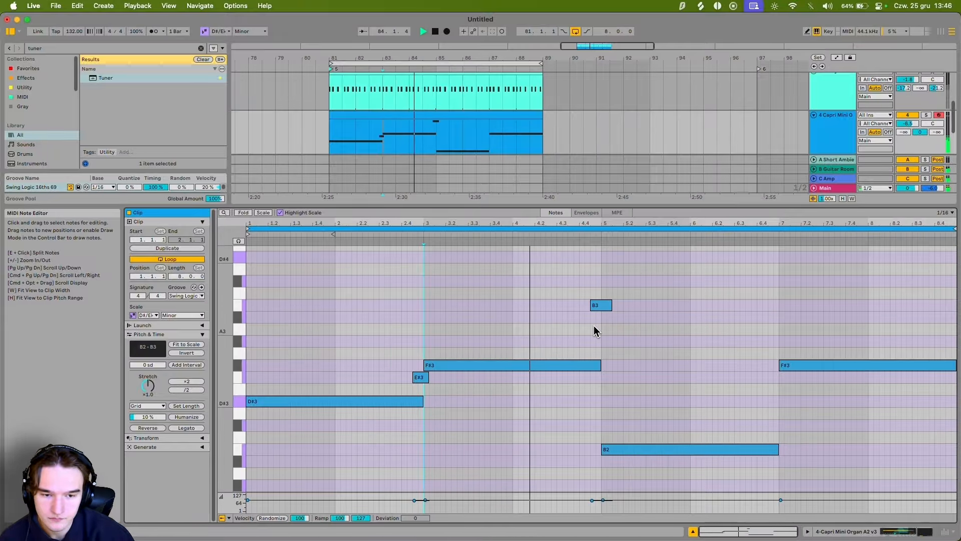
left_click(602, 305)
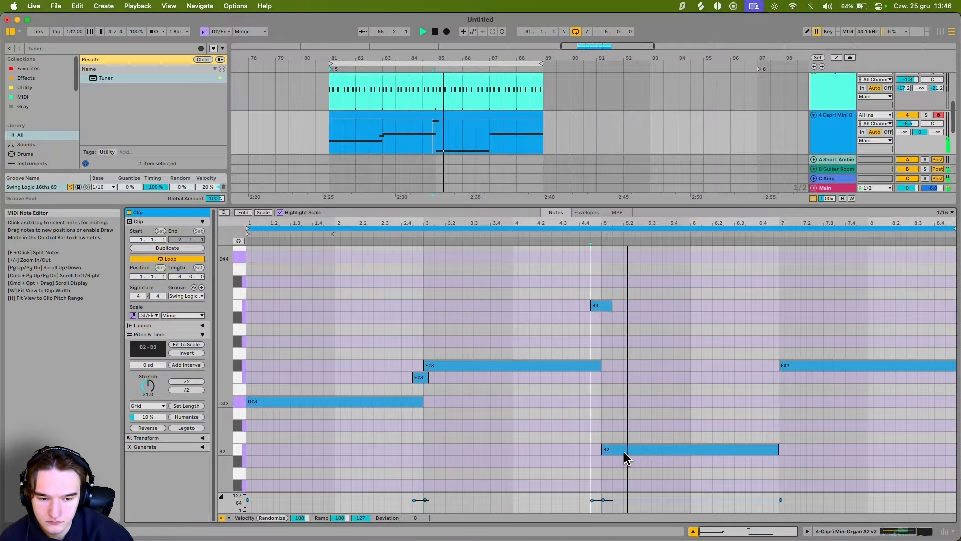
left_click_drag(625, 454, 620, 462)
left_click(604, 307)
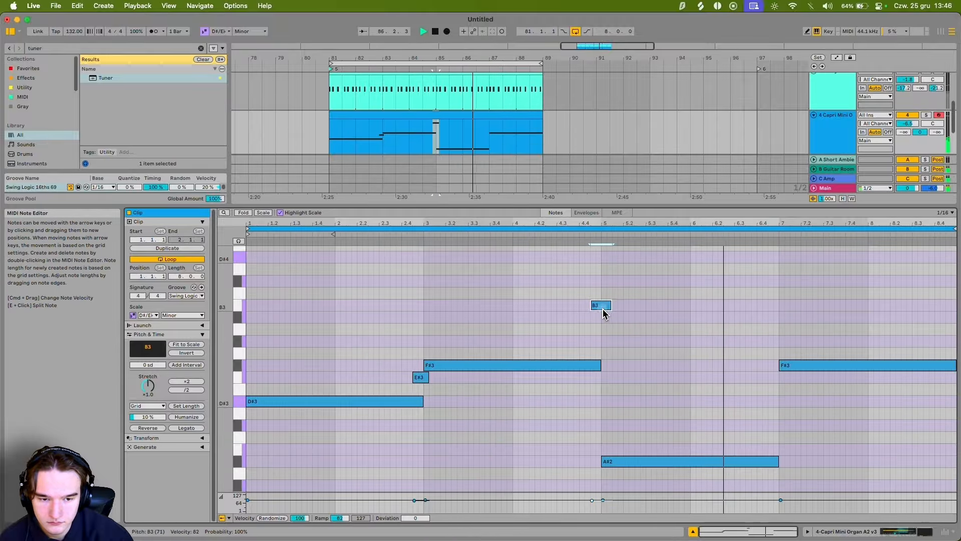
left_click(557, 317)
key("alt+space")
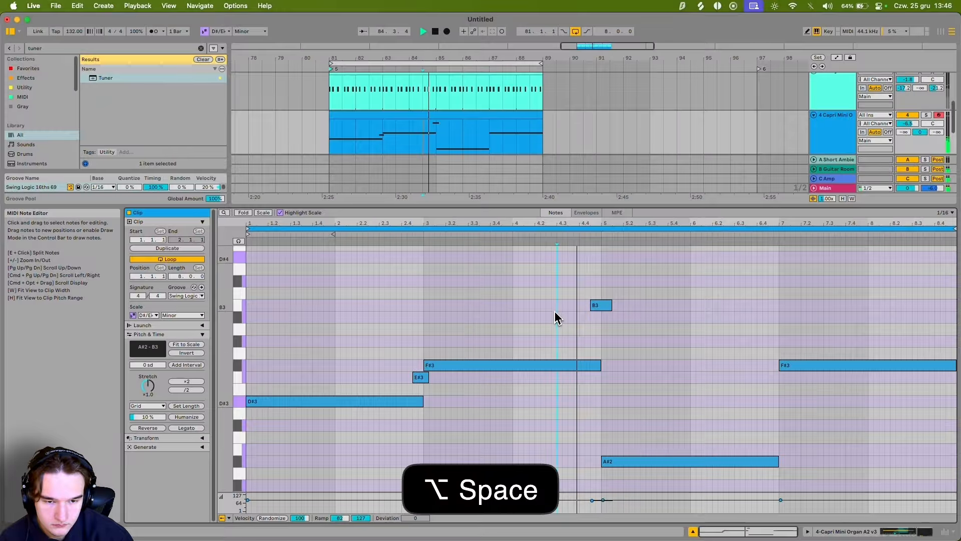
Step: Raise the long note at bar 5 one octave to A#3 and play the transition from late bar 4
left_click(609, 463)
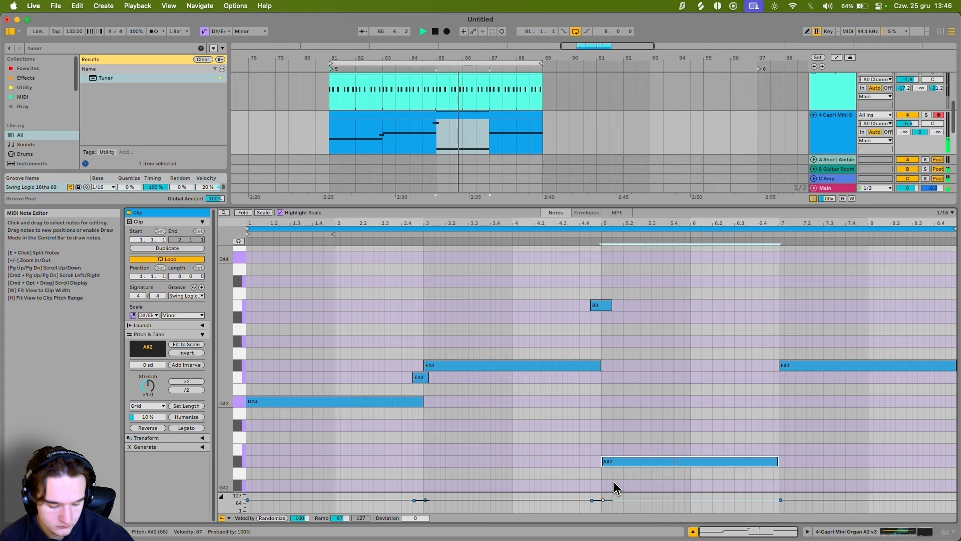
key("shift+Up")
left_click(559, 321)
key("alt+space")
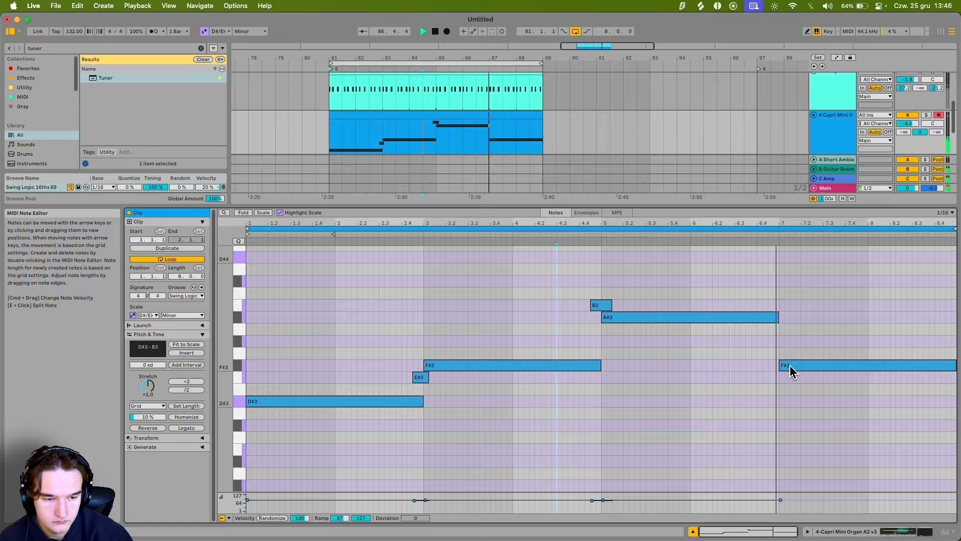
Step: Extend the A#3 note slightly past bar 7 so it overlaps the following note, and play the change from bar 6
key("space")
left_click_drag(778, 318, 789, 317)
left_click(741, 337)
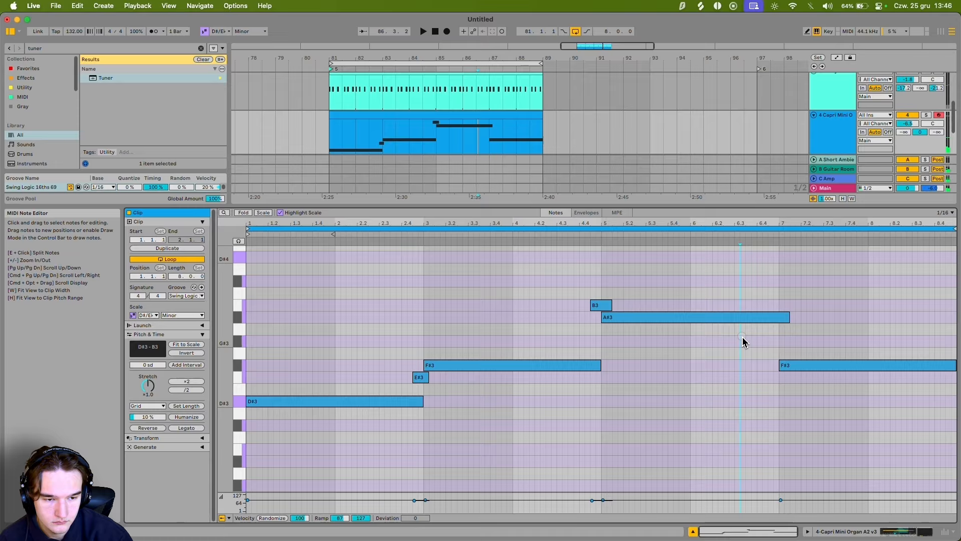
key("alt+space")
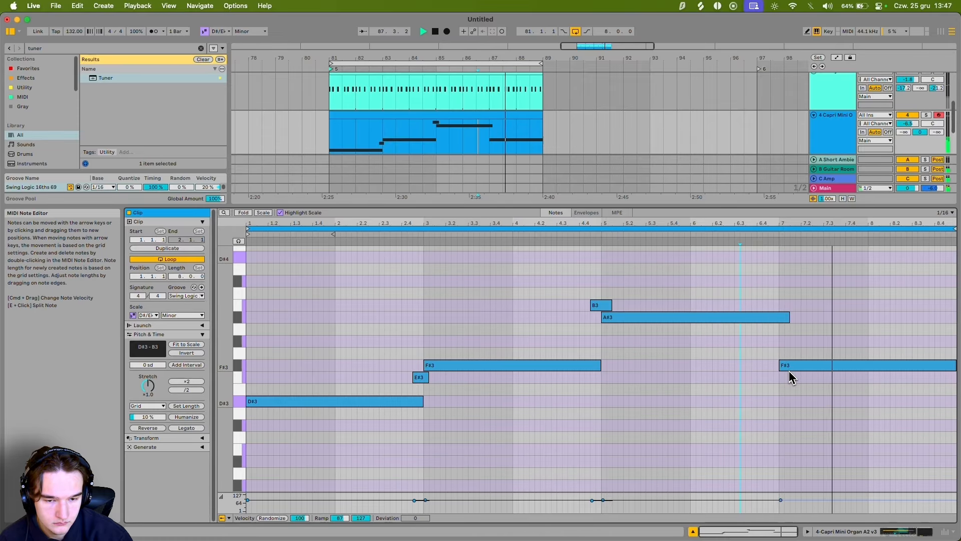
Step: Lower the last organ note at bar 7 to E#3 and play the revised line back
left_click_drag(789, 371, 786, 383)
left_click(761, 366)
key("alt+space")
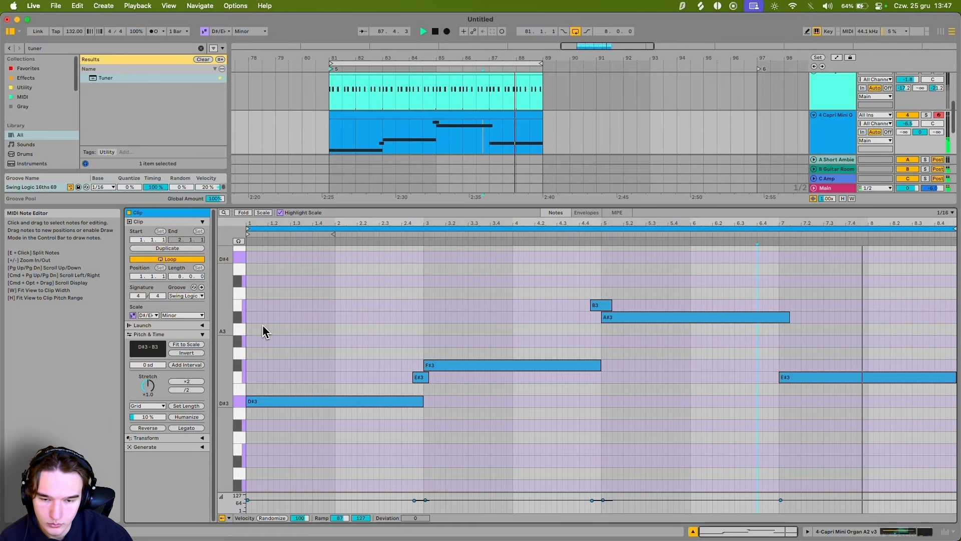
left_click(474, 317)
key("alt+space")
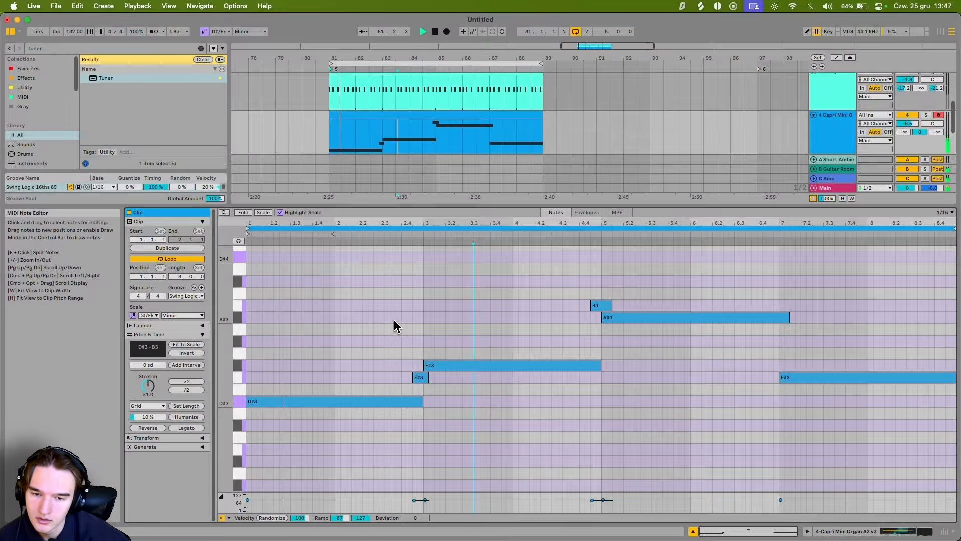
key("space")
left_click_drag(745, 275, 833, 413)
left_click(731, 320)
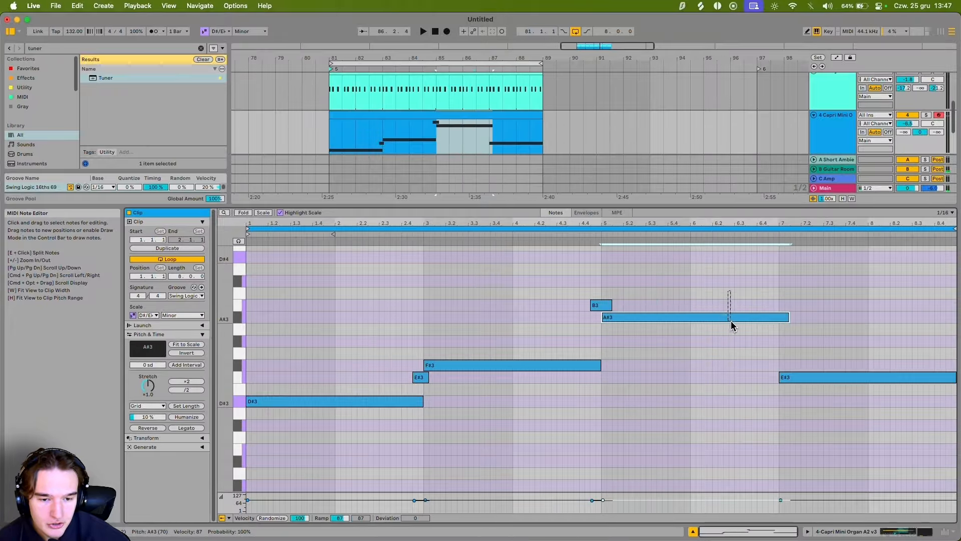
left_click(775, 356)
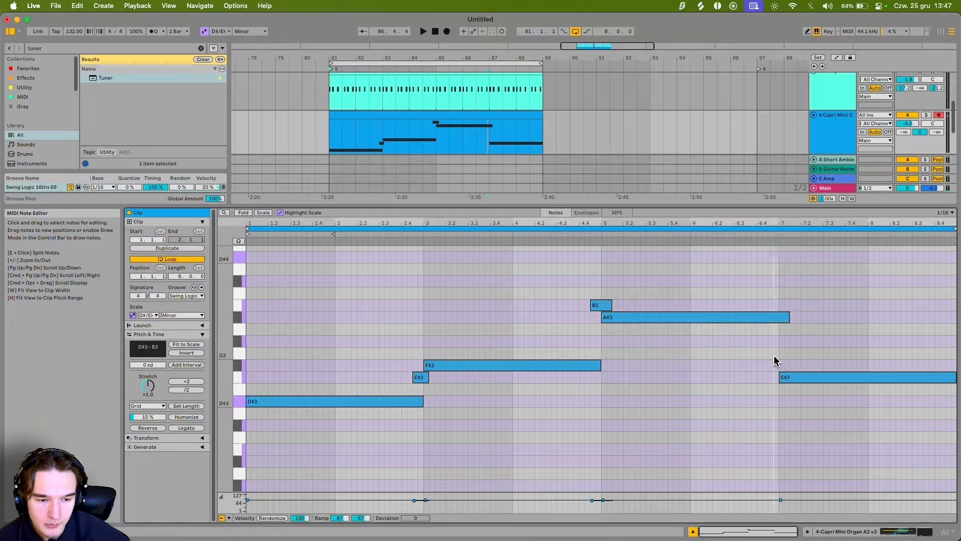
left_click(785, 380)
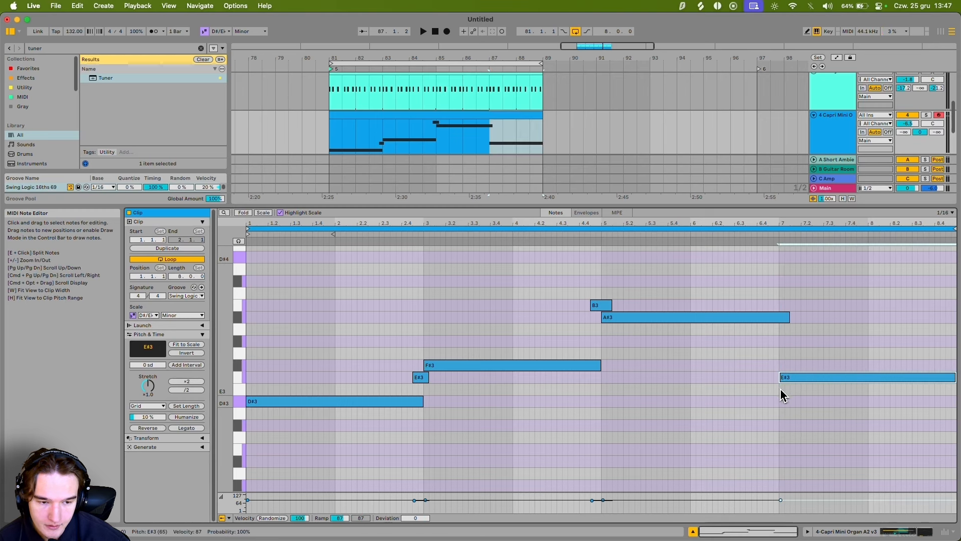
left_click(779, 351)
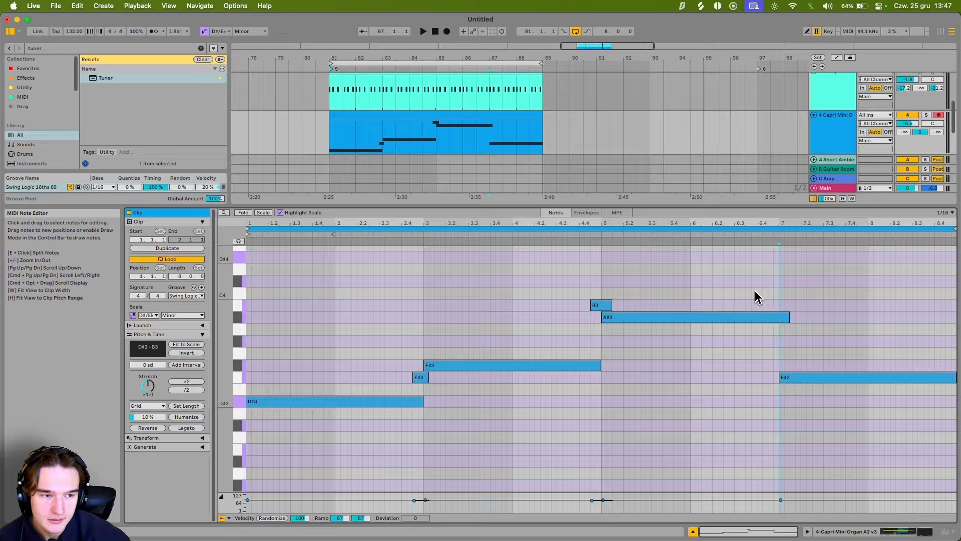
Step: Play the organ clip from 5.4 through the change into the E#3 note at bar 7
left_click_drag(688, 266, 837, 440)
left_click(669, 269)
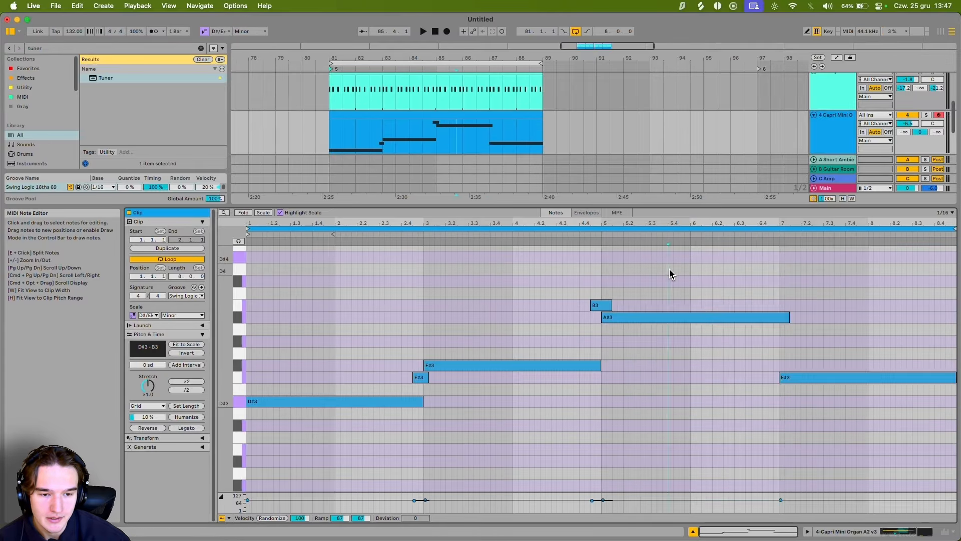
key("alt+space")
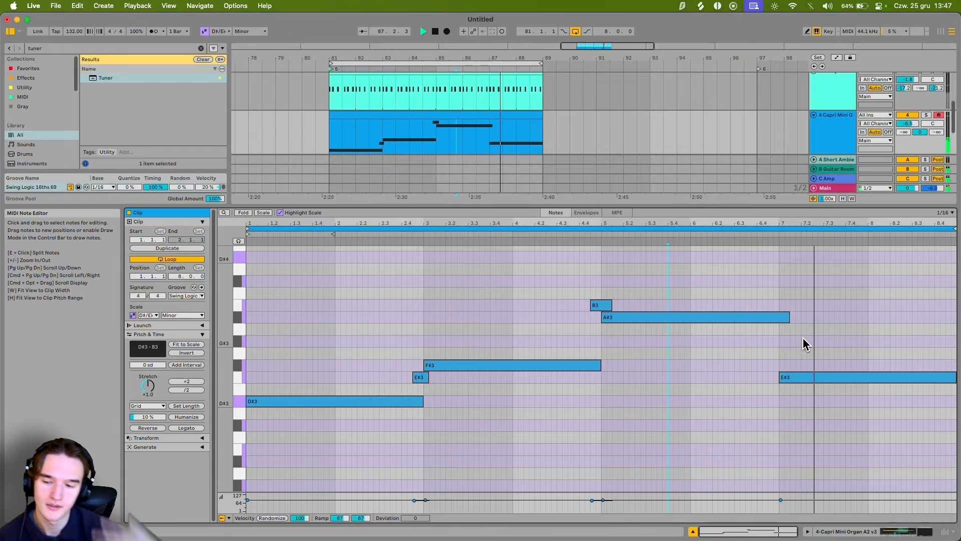
key("space")
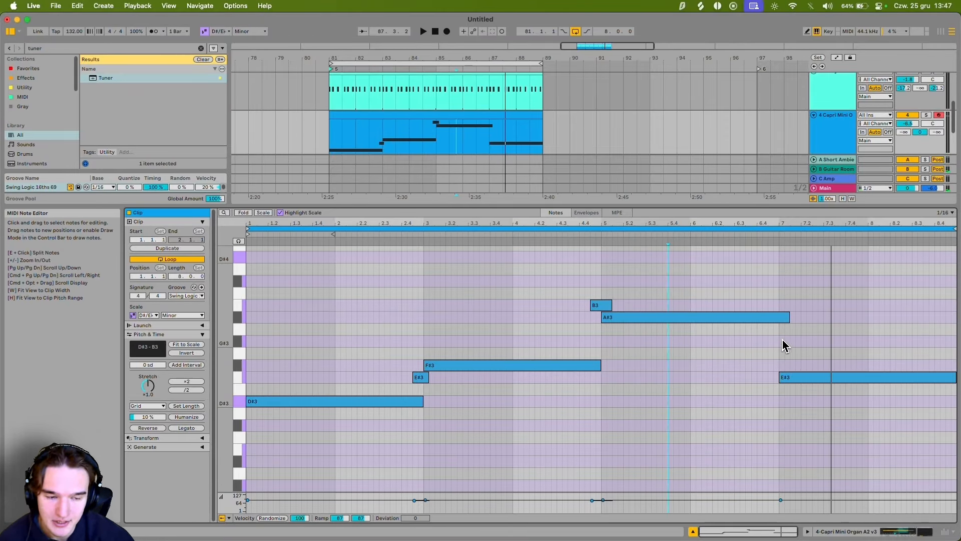
Step: Rearrange the long organ notes, moving A#3 to bar 3, E#3 to bar 5 and F#3 to bar 7, and play the line
left_click_drag(747, 319, 807, 400)
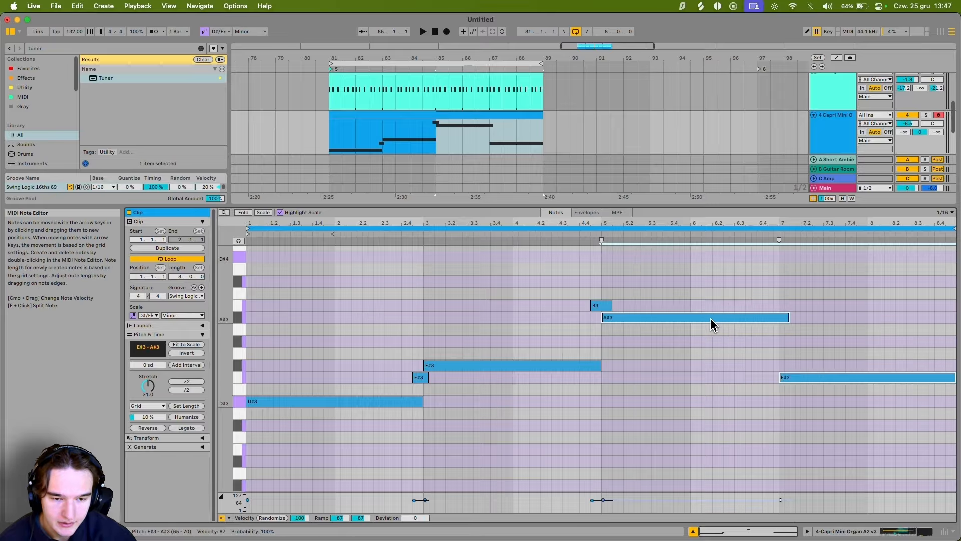
left_click_drag(711, 320, 524, 315)
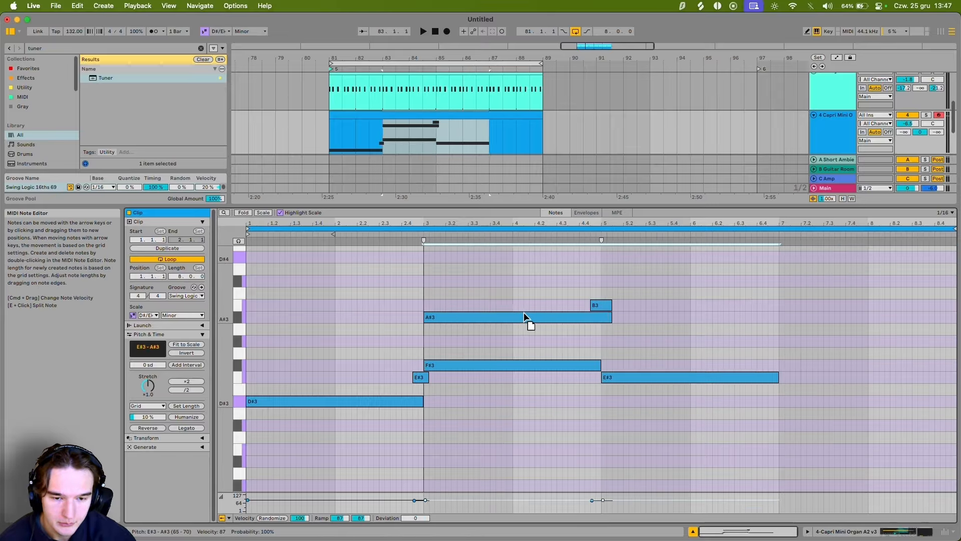
left_click_drag(489, 367, 833, 366)
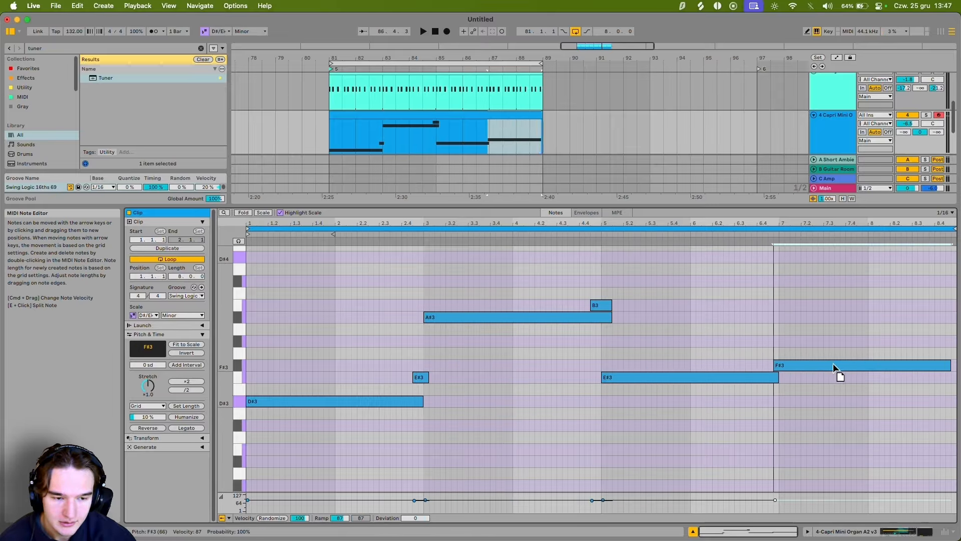
left_click(408, 333)
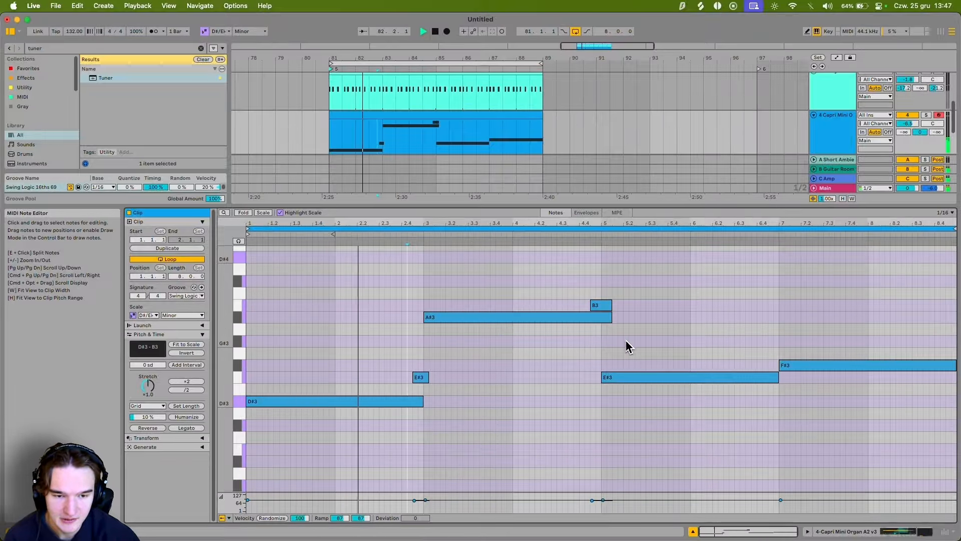
Step: Select the short B3 grace note just before bar 5 in the organ clip
left_click(602, 308)
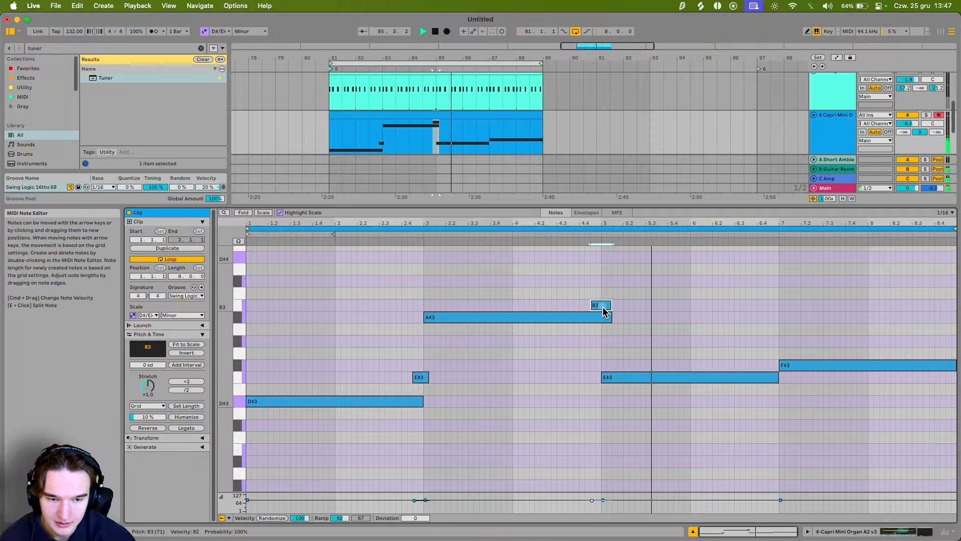
Step: Delete the short B3 note before bar 5 and lower the last long note from F#3 to C#3, playing it back
key("Delete")
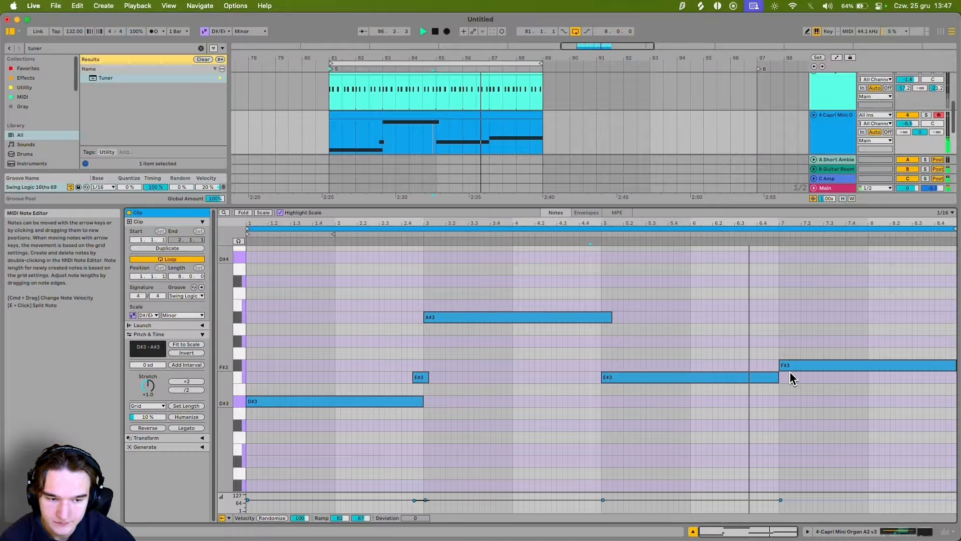
key("space")
left_click_drag(797, 369, 799, 430)
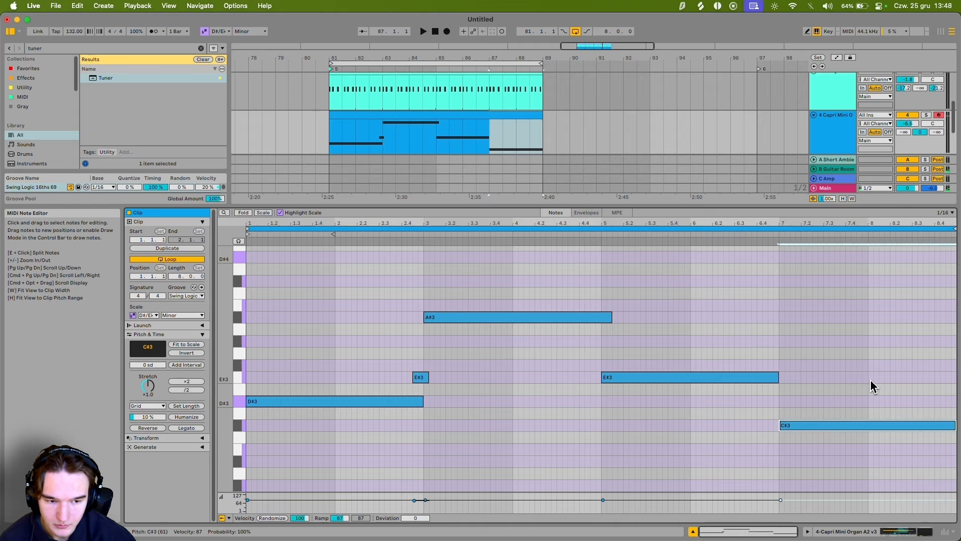
left_click(691, 304)
key("alt+space")
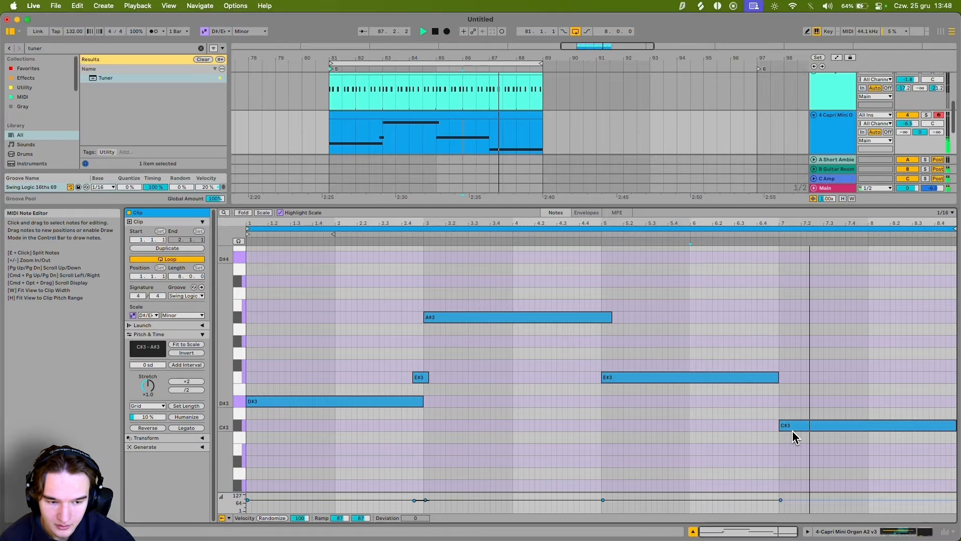
Step: Try the last long note at B2 and play the transition into it
key("space")
left_click_drag(792, 426, 792, 449)
left_click(697, 370)
key("alt+space")
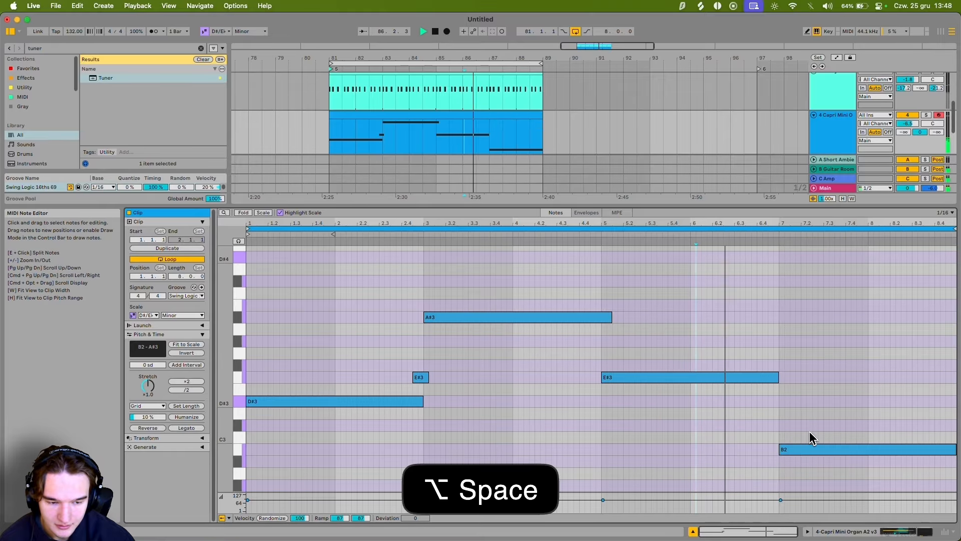
Step: Extend the long E#3 note slightly past bar 7 and lower the last long note to A#2, playing the result
key("space")
left_click_drag(779, 381, 790, 380)
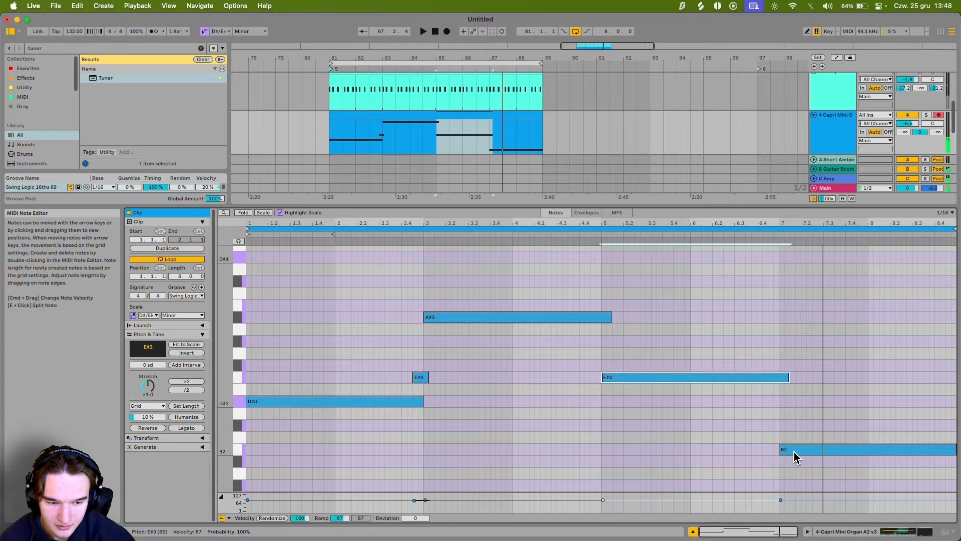
left_click_drag(794, 449, 792, 457)
left_click(717, 307)
key("alt+space")
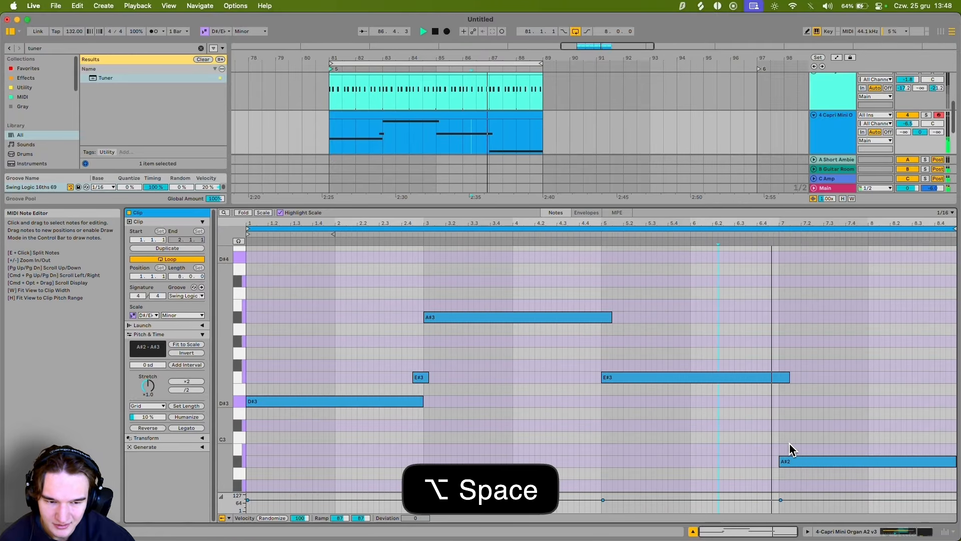
scroll(787, 411, "down", 3)
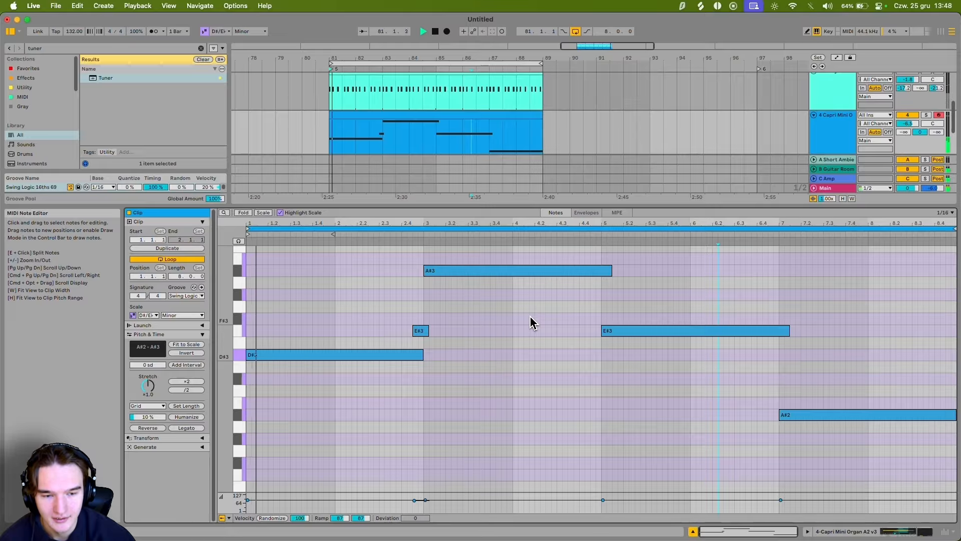
Step: Play through the organ clip and examine the note changes at bars 3, 5 and 7
left_click(422, 307)
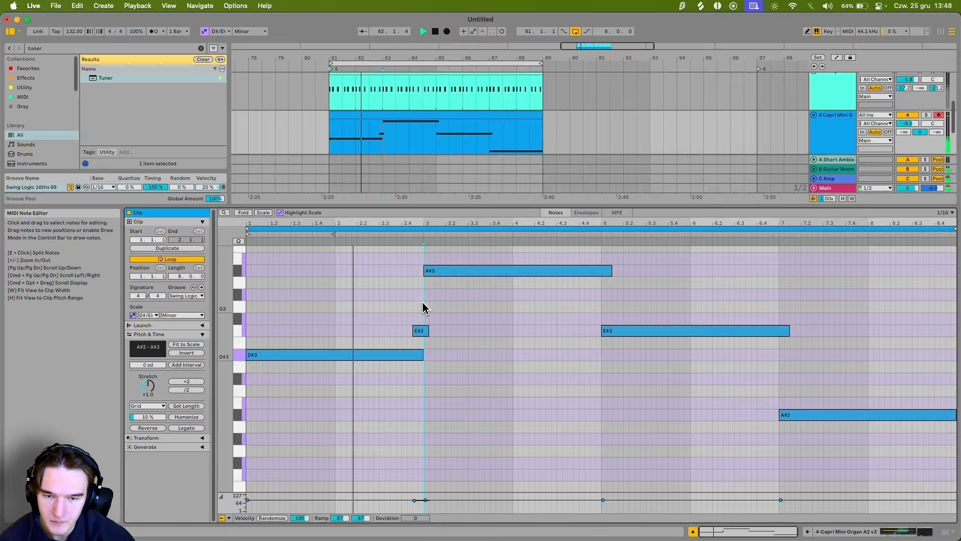
scroll(422, 311, "up", 1)
scroll(422, 311, "up", 1)
scroll(425, 333, "down", 3)
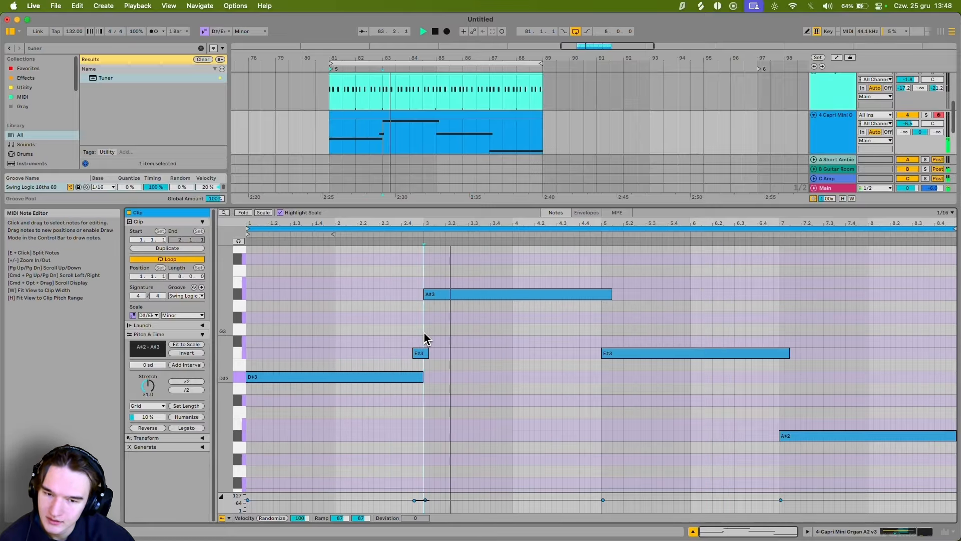
scroll(423, 332, "up", 1)
left_click_drag(423, 332, 515, 335)
scroll(514, 335, "up", 1)
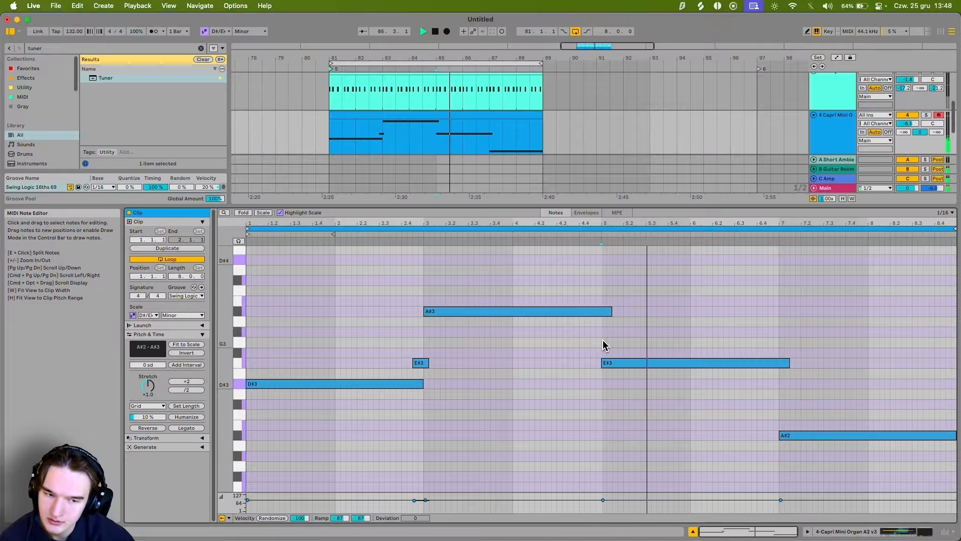
scroll(603, 345, "up", 1)
scroll(576, 337, "down", 1)
scroll(550, 321, "down", 2)
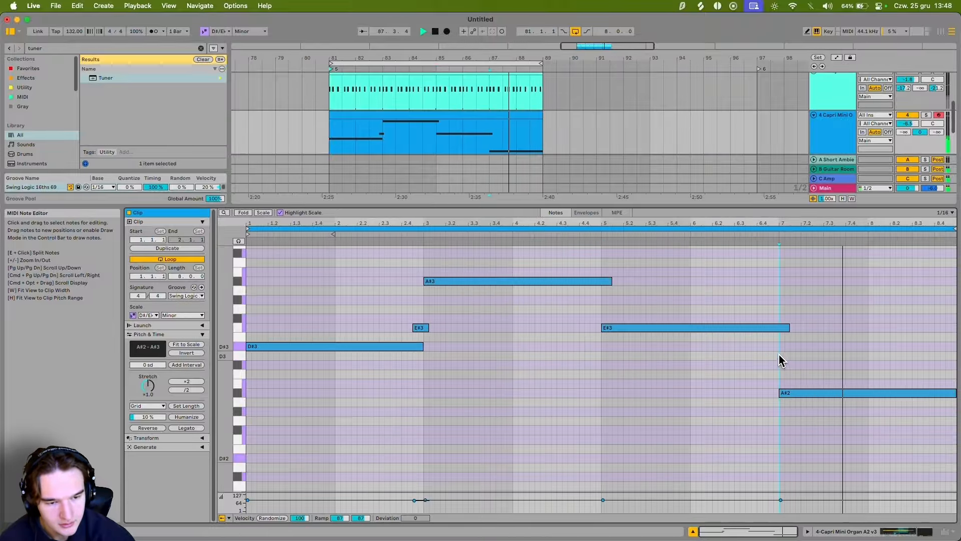
scroll(782, 295, "up", 1)
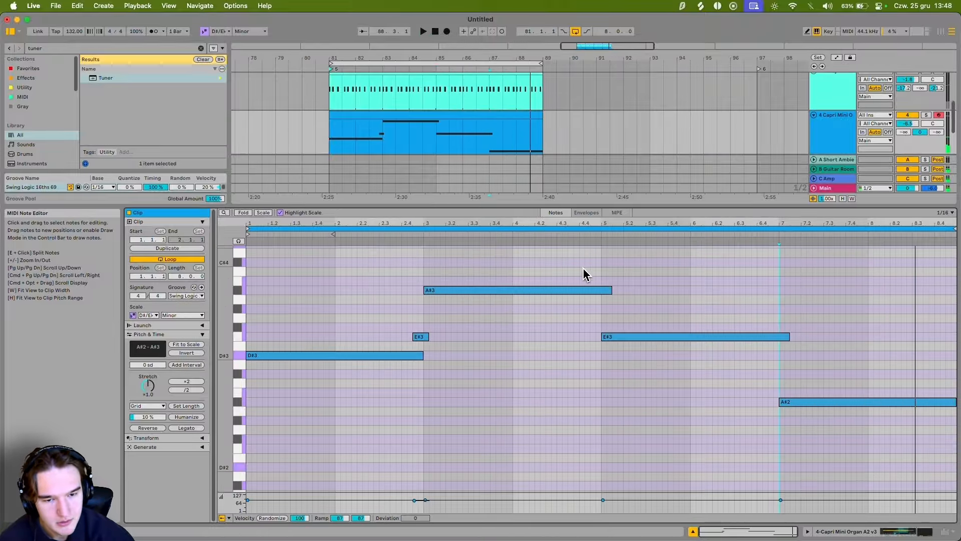
mouse_move(491, 258)
left_mouse_down()
mouse_move(602, 317)
mouse_move(687, 328)
mouse_move(816, 398)
mouse_move(776, 382)
left_mouse_up()
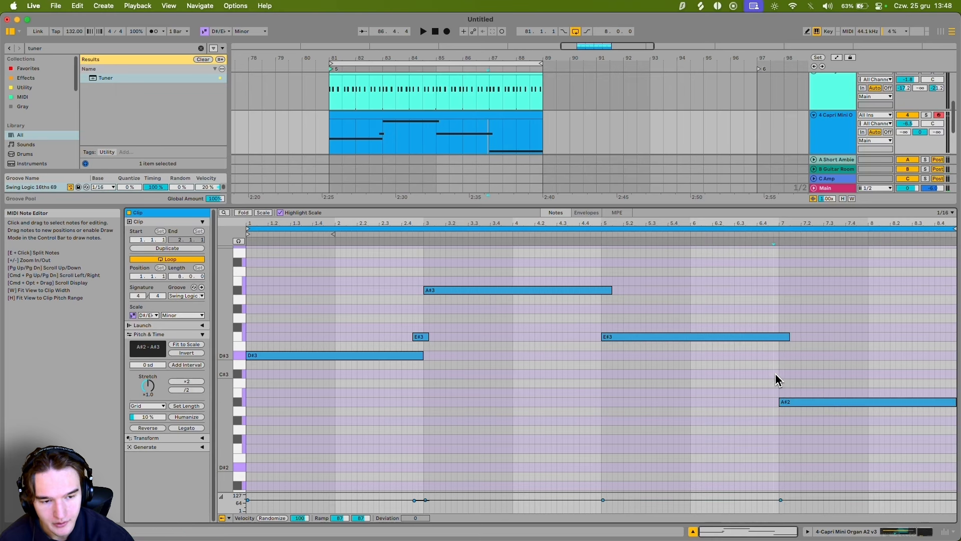
left_click(776, 382)
left_click(340, 315)
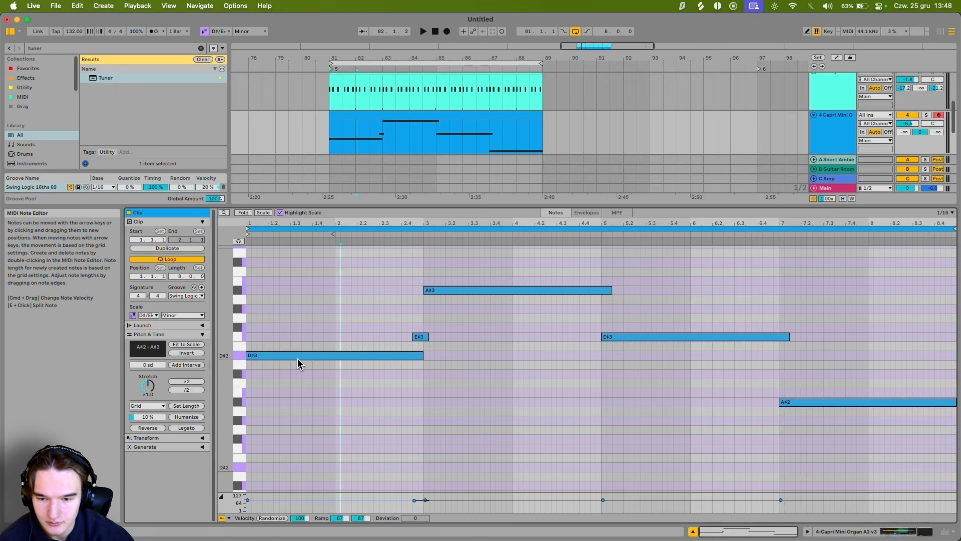
Step: Try raising the first long note to E#4 and play the clip from its start
left_click_drag(298, 358, 296, 341)
key("shift+Up")
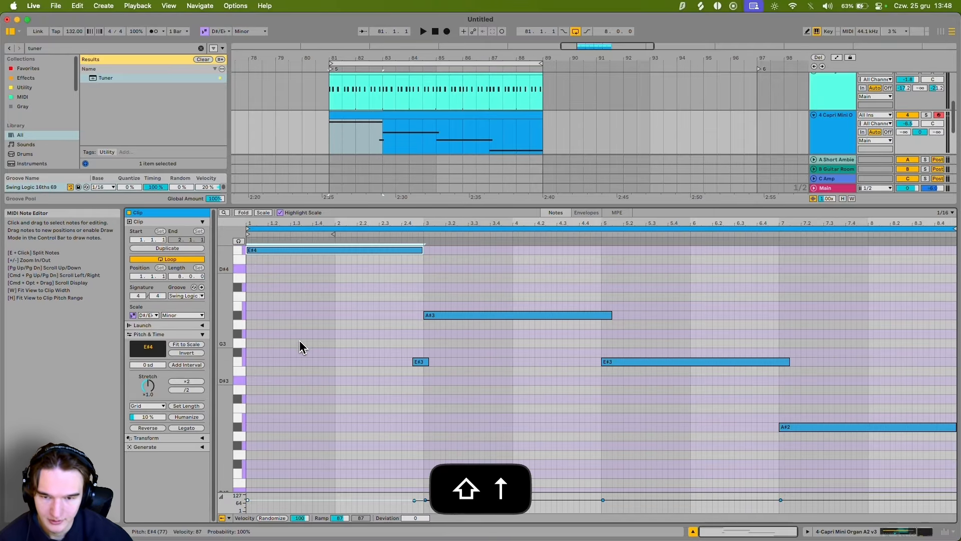
left_click(249, 272)
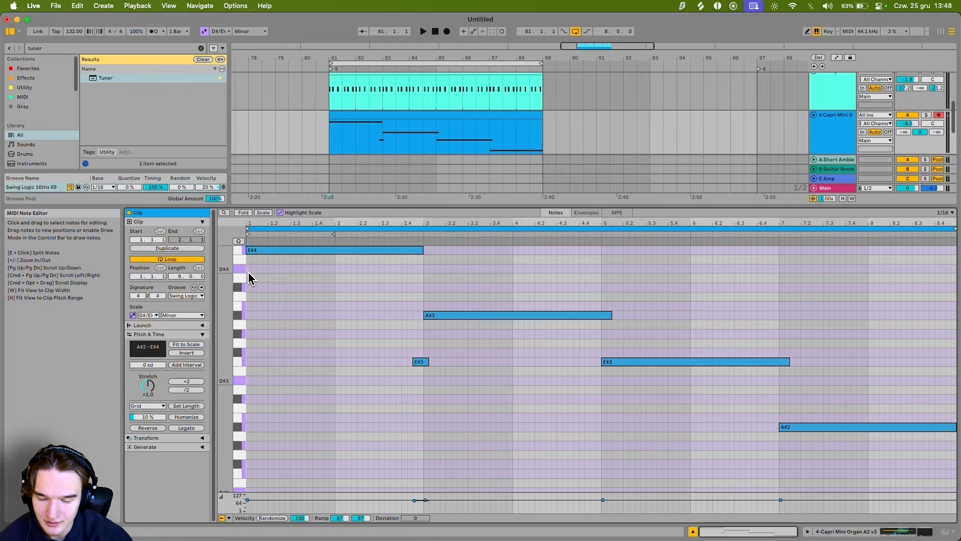
key("space")
scroll(320, 290, "up", 1)
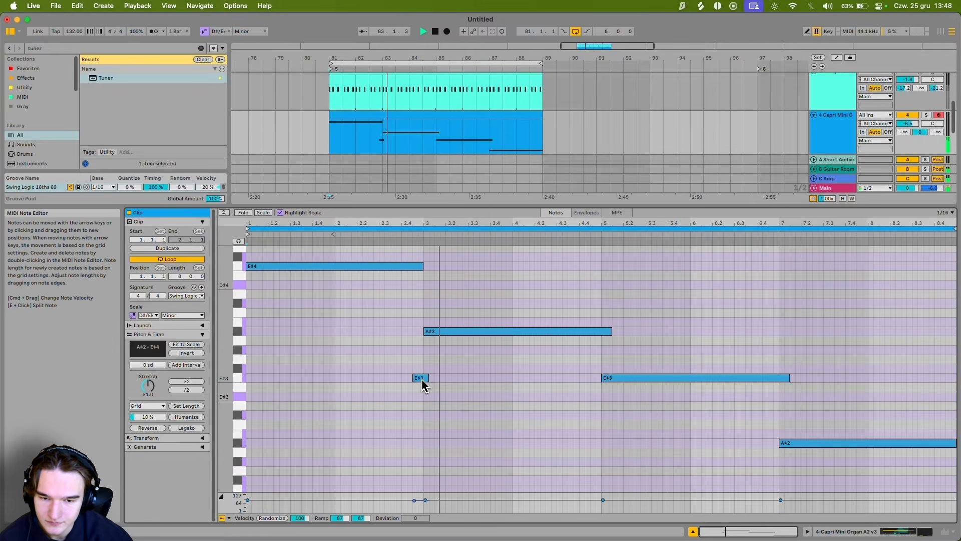
Step: Undo the octave raise of the first long note and play the clip from its start
key("super+z")
key("super+z")
key("space")
left_click(247, 332)
key("space")
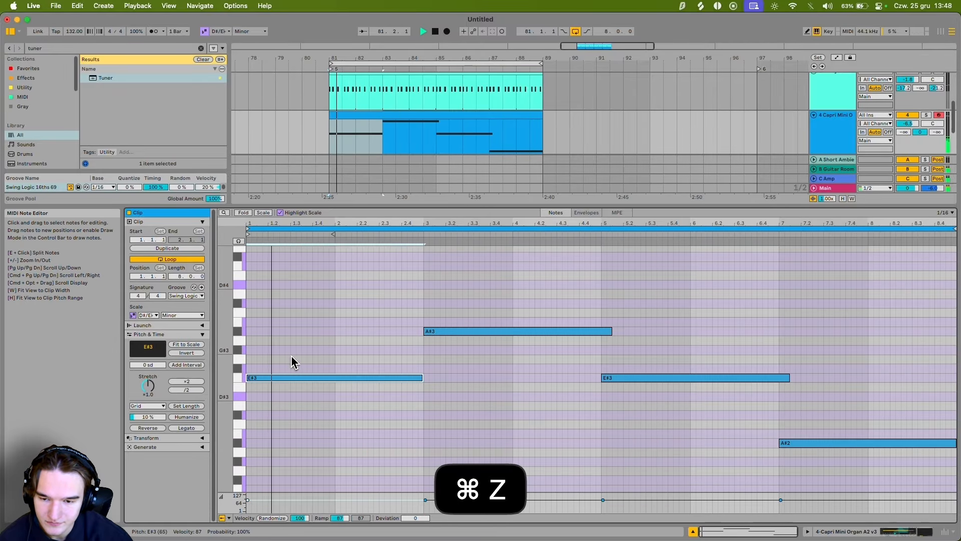
Step: Undo the remaining pitch change on the first long note and lower it to C#3
key("space")
left_click(278, 376)
key("super+z")
key("space")
key("Down")
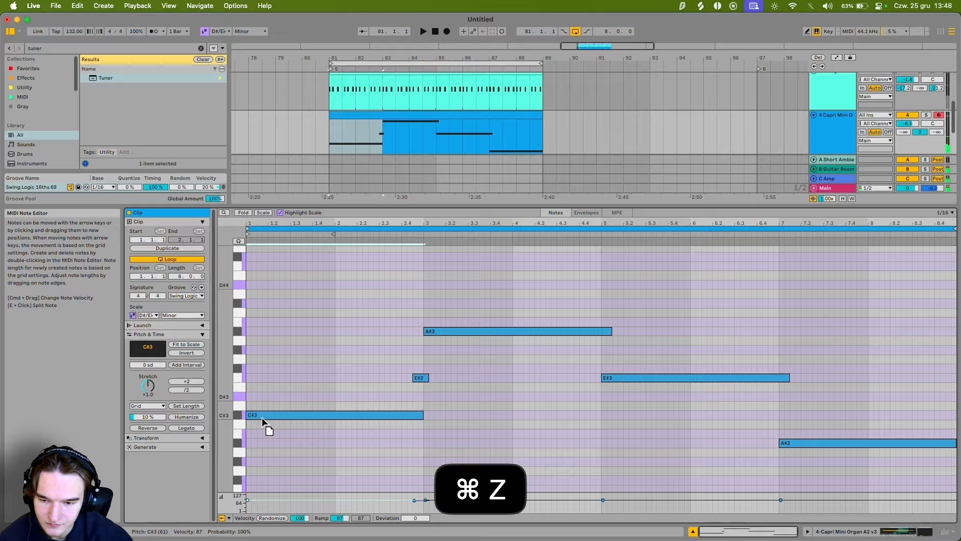
Step: Try the first long note at B3 and play it against the other tracks
left_click_drag(262, 417, 264, 325)
key("space")
key("space")
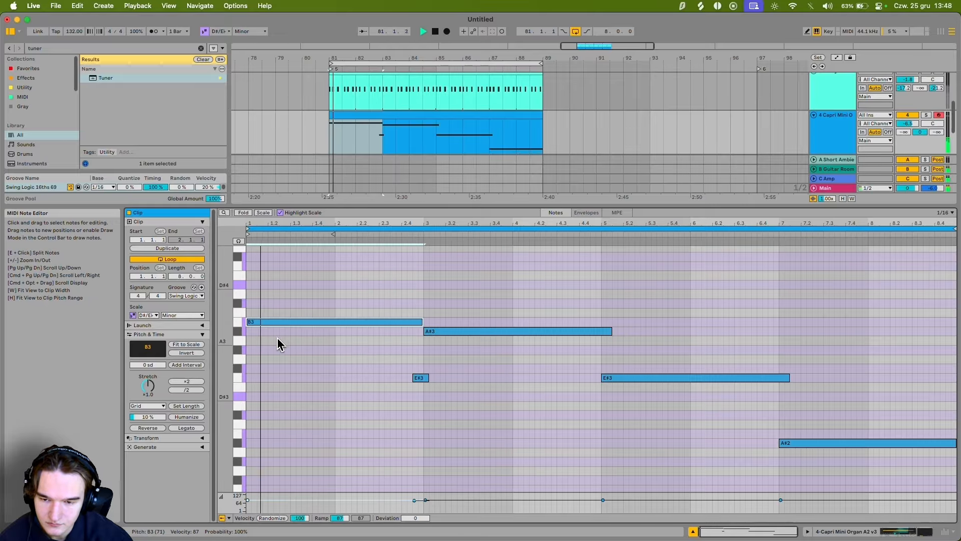
scroll(286, 331, "down", 1)
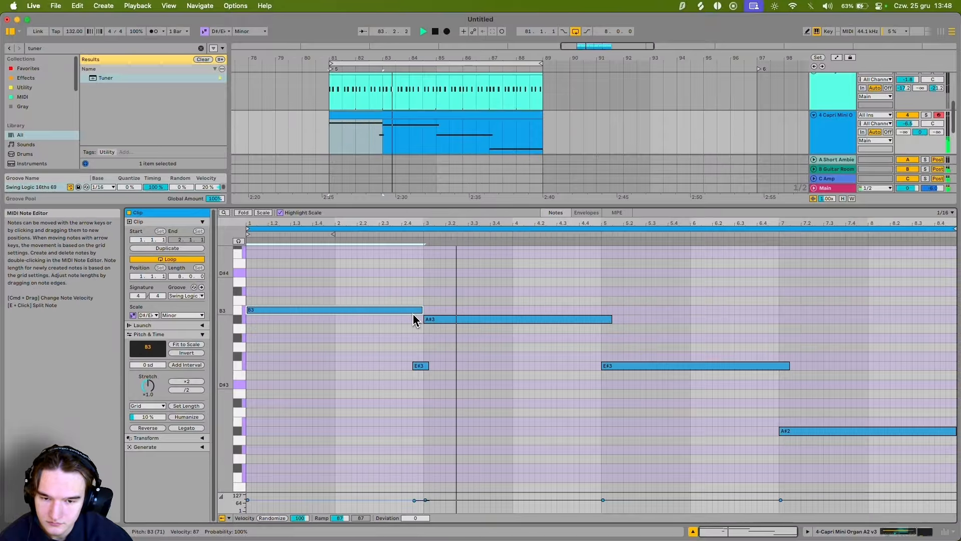
Step: Try the first long note at A#2 and restart playback to hear it
key("space")
left_click_drag(412, 314, 415, 431)
key("space")
key("space")
key("space")
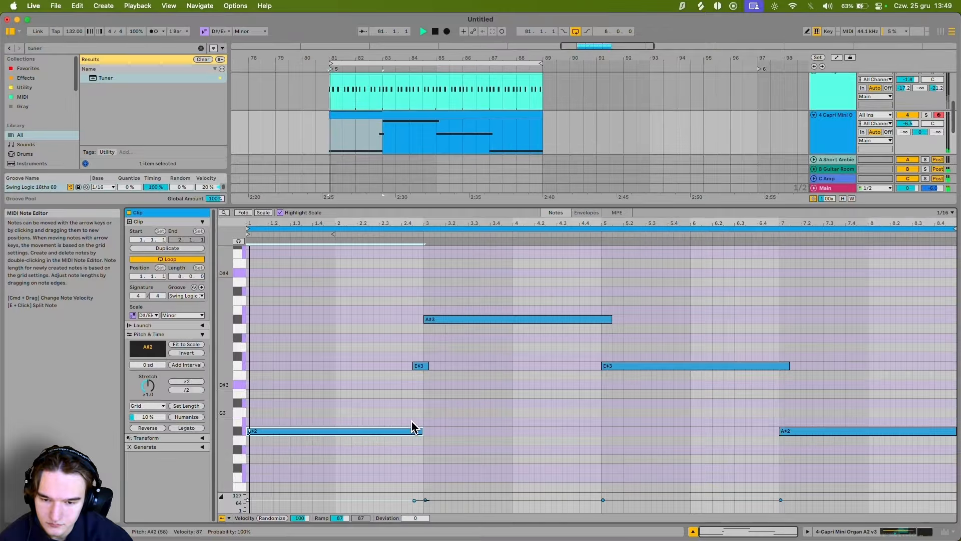
Step: Raise the short E#3 note before bar 3 to B3 and the first long note to C3
left_click_drag(418, 366, 418, 309)
key("space")
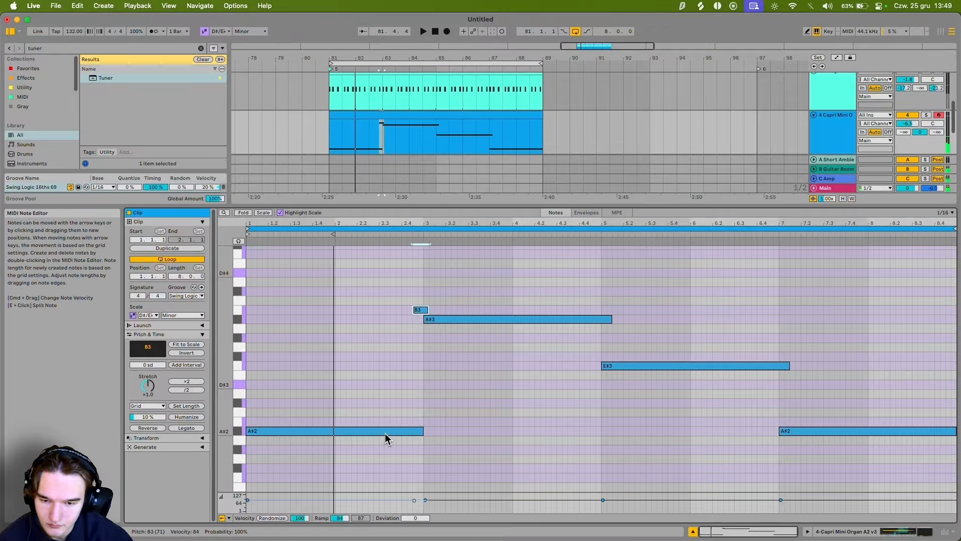
left_click_drag(387, 432, 388, 413)
key("space")
Step: Open the Bass track's clip to check its notes against the organ part
key("shift+Tab")
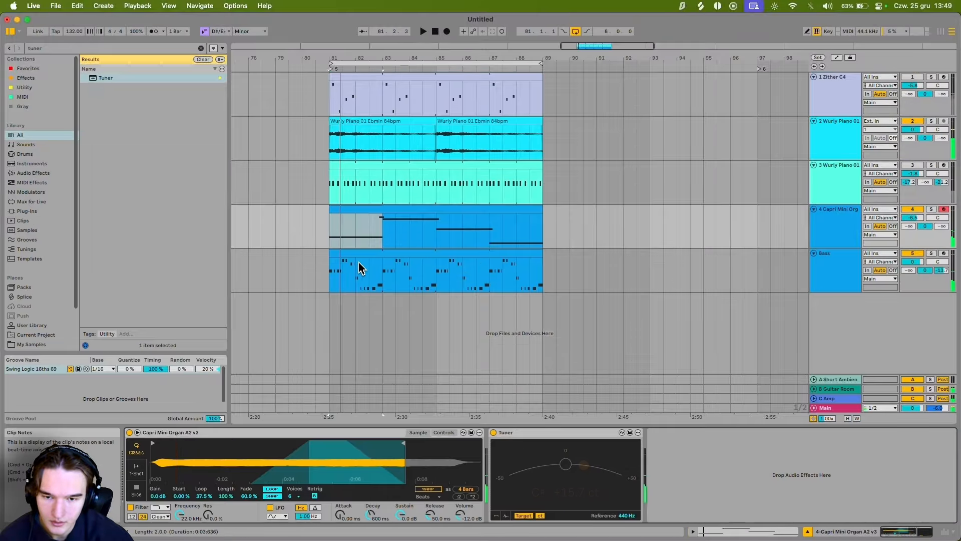
key("space")
left_click(359, 266)
key("shift+Tab")
key("shift+Tab")
Step: Reopen the organ clip, move its first long note to D#3, and play from the start
left_click(359, 245)
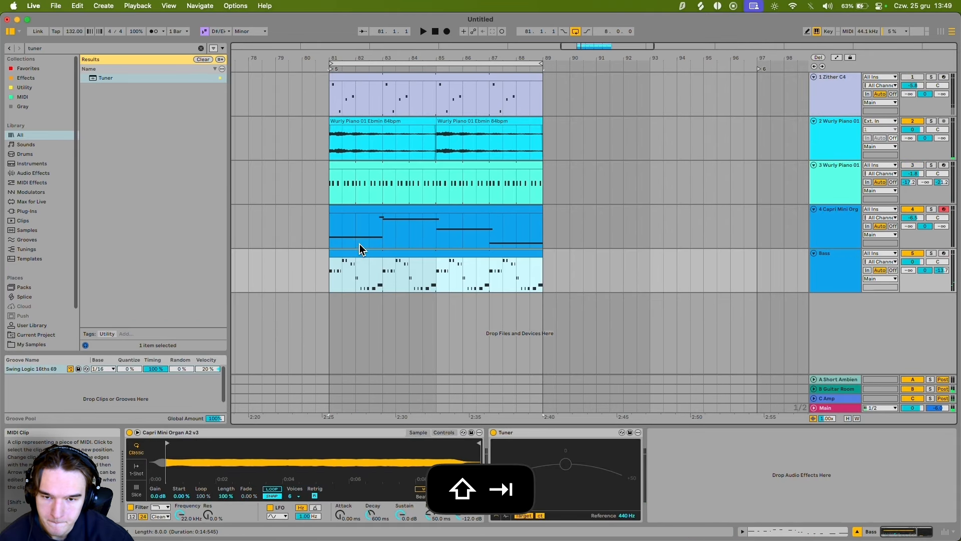
key("shift+Tab")
left_click(293, 403)
left_click_drag(293, 403, 294, 385)
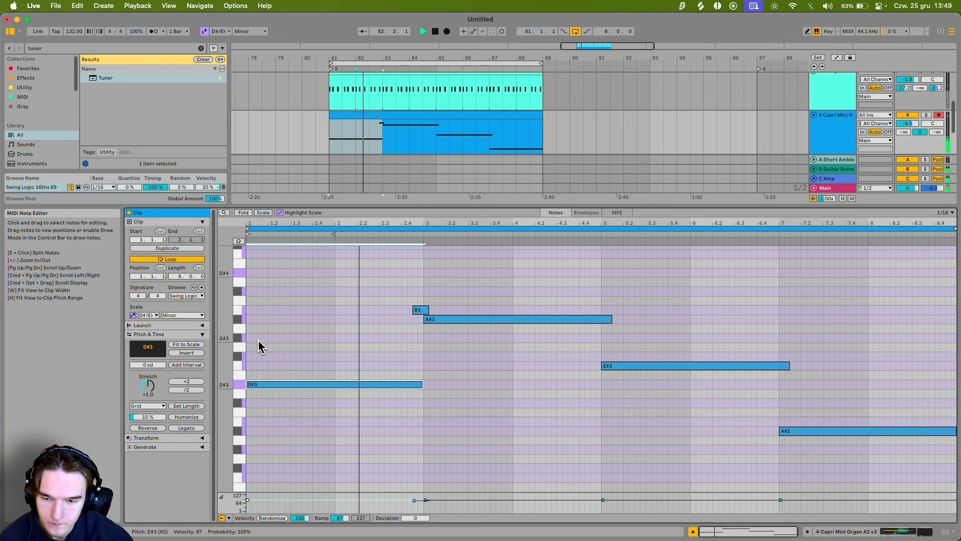
left_click(250, 321)
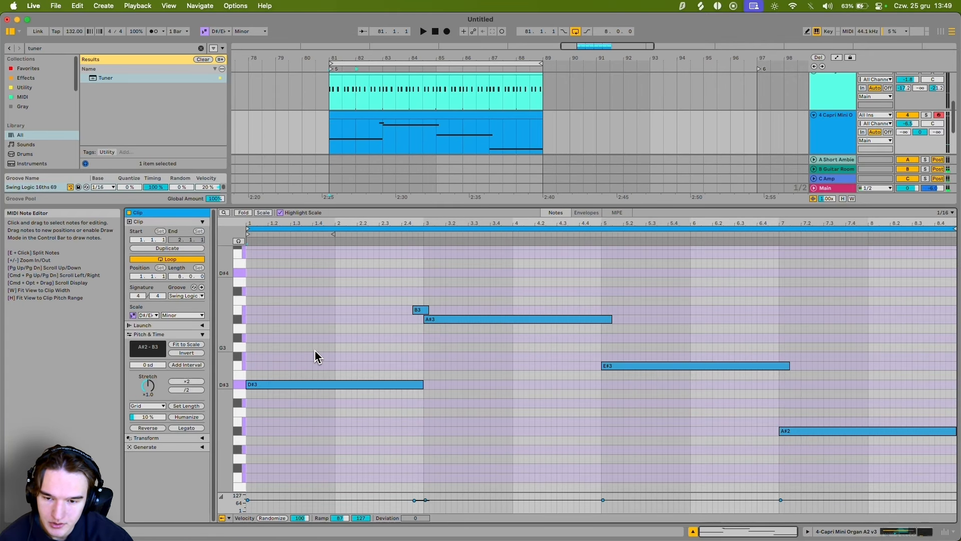
key("alt+space")
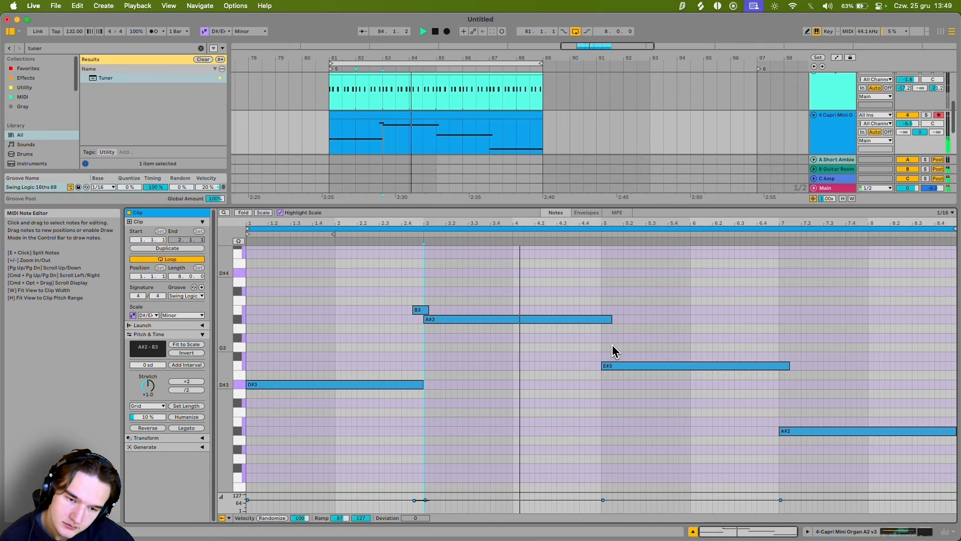
Step: Try a short G#3 note before bar 5, and add a short D#3 note across the start of bar 7
double_click(595, 338)
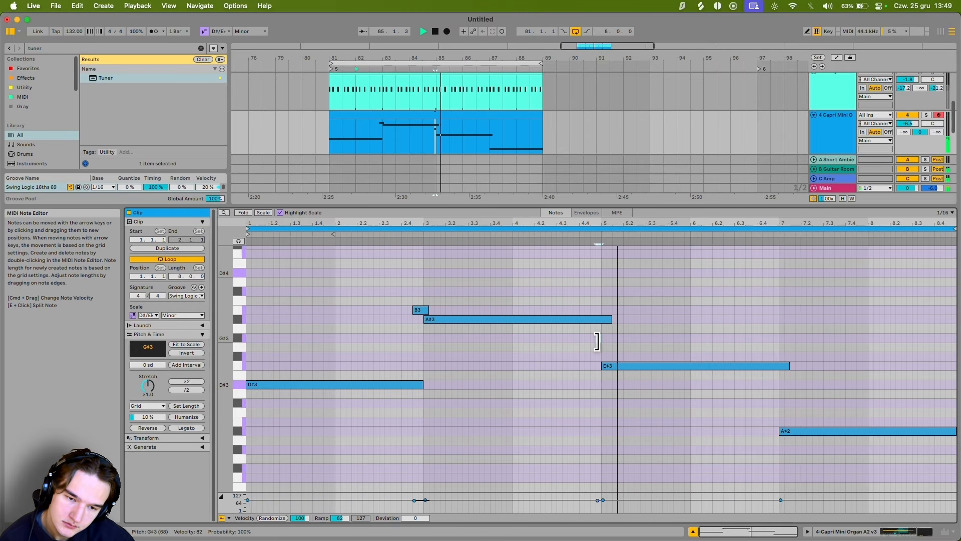
double_click(597, 341)
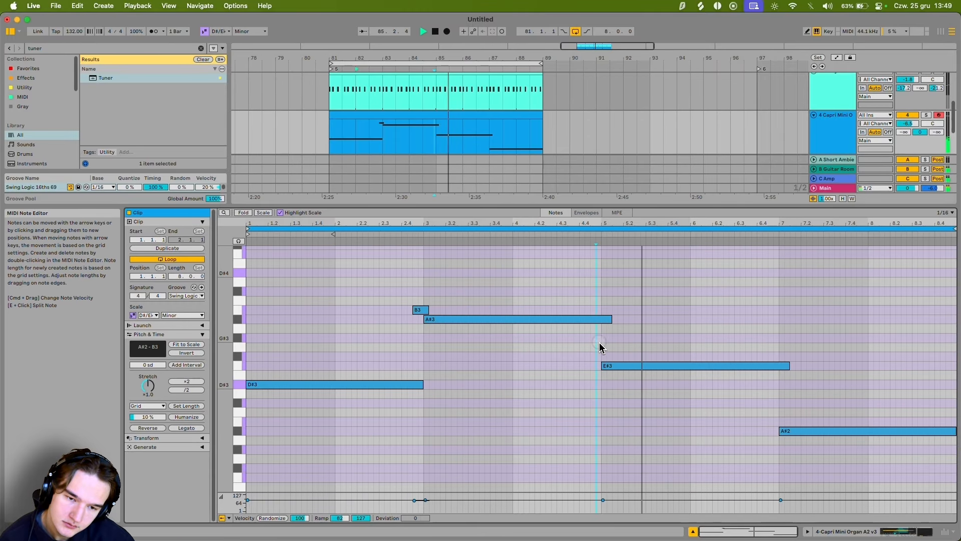
double_click(772, 384)
left_click_drag(785, 384, 793, 385)
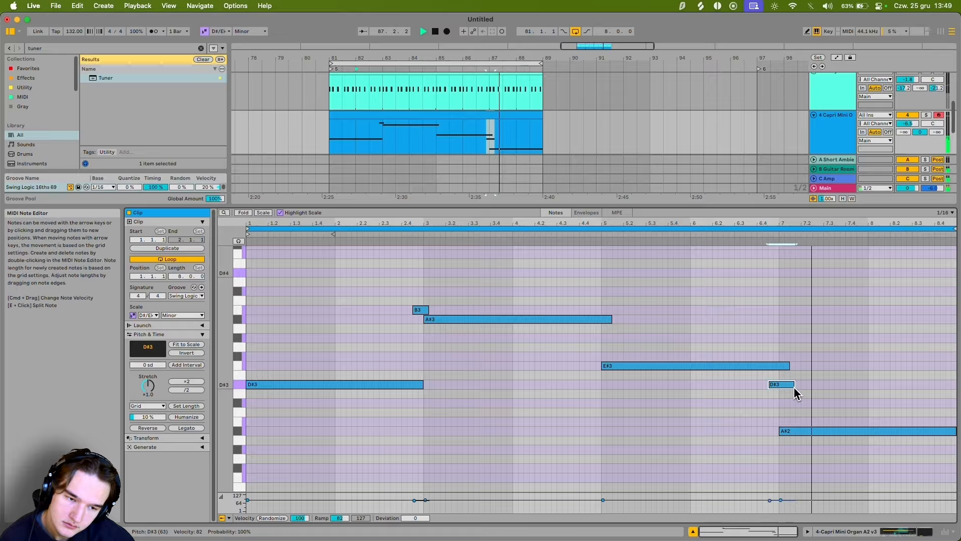
Step: Add a G#2 note from about 8.3 to the end of the organ clip
double_click(940, 449)
left_click_drag(948, 450, 922, 448)
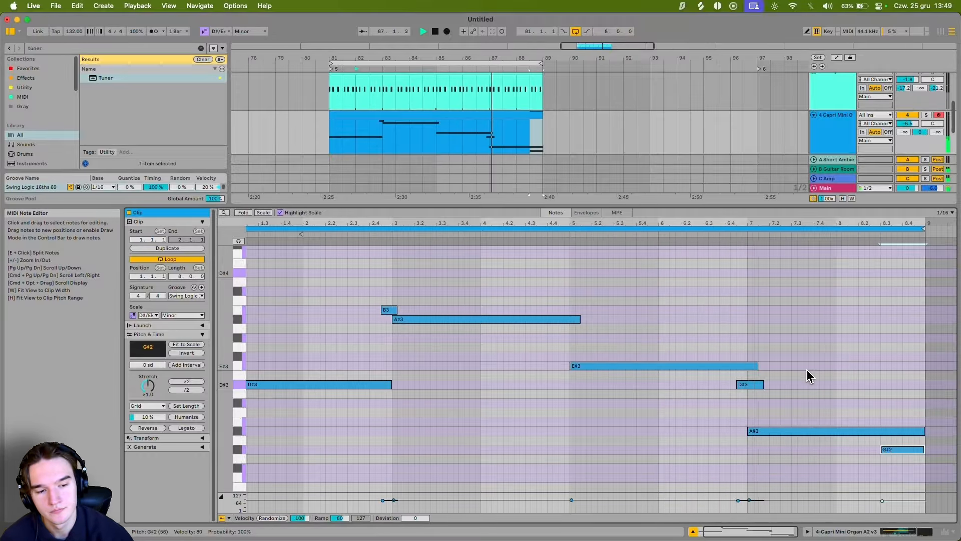
left_click(840, 366)
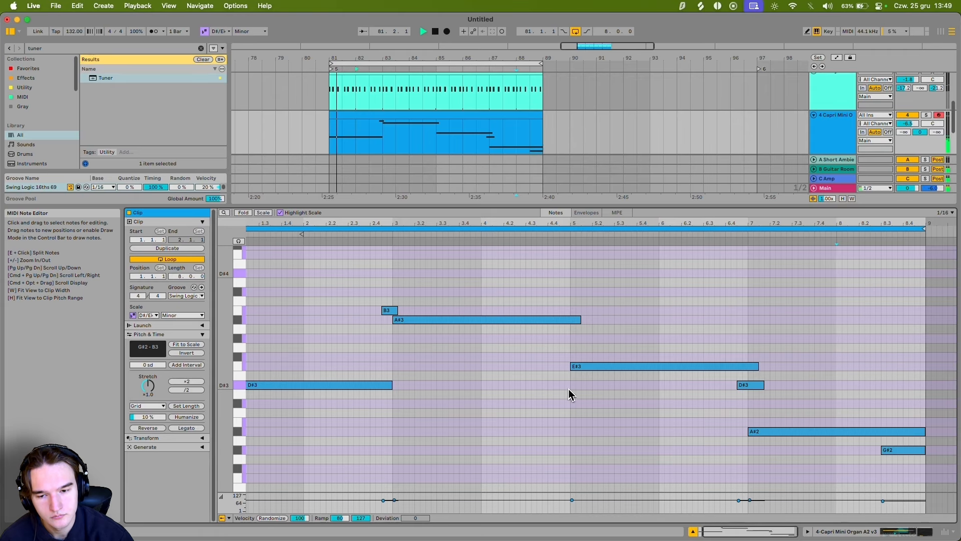
Step: Show the organ track's devices and slightly raise the sampler's amp envelope attack time
key("shift+Tab")
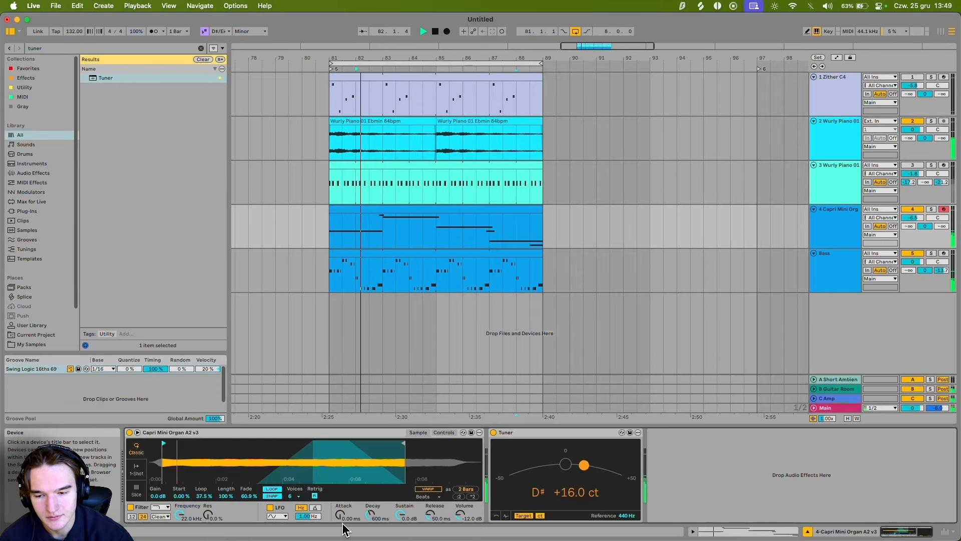
left_click_drag(344, 518, 344, 511)
key("space")
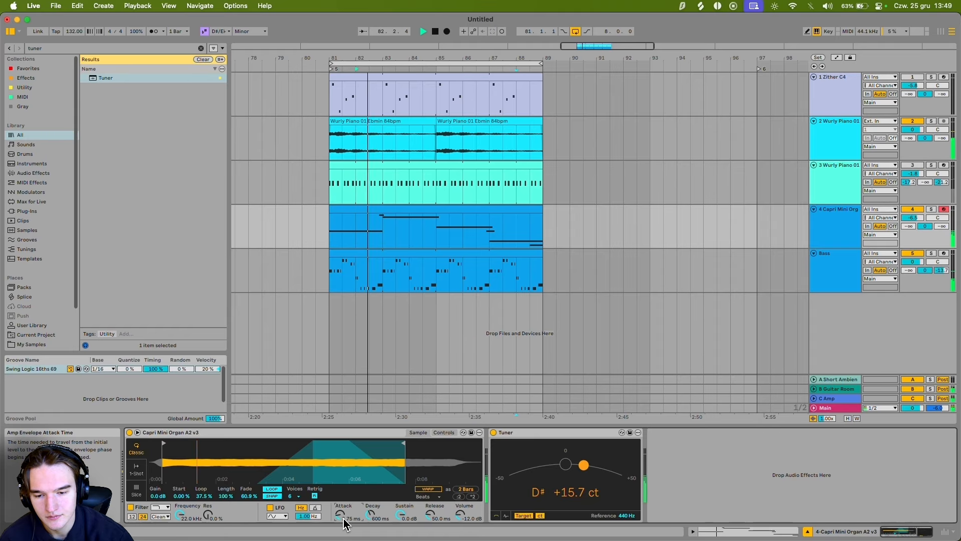
Step: Play the loop to hear the organ's amp attack against the piano and bass
key("space")
key("space")
key("space")
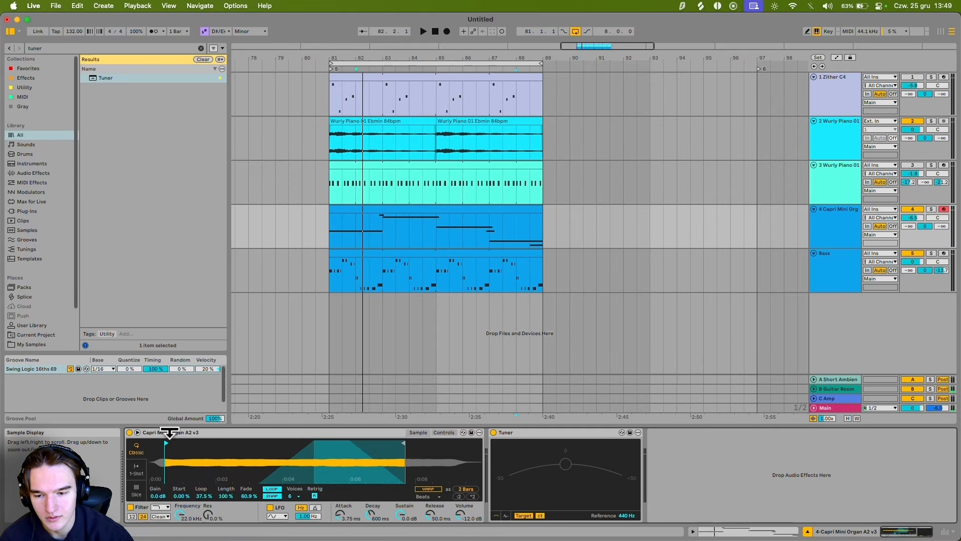
key("space")
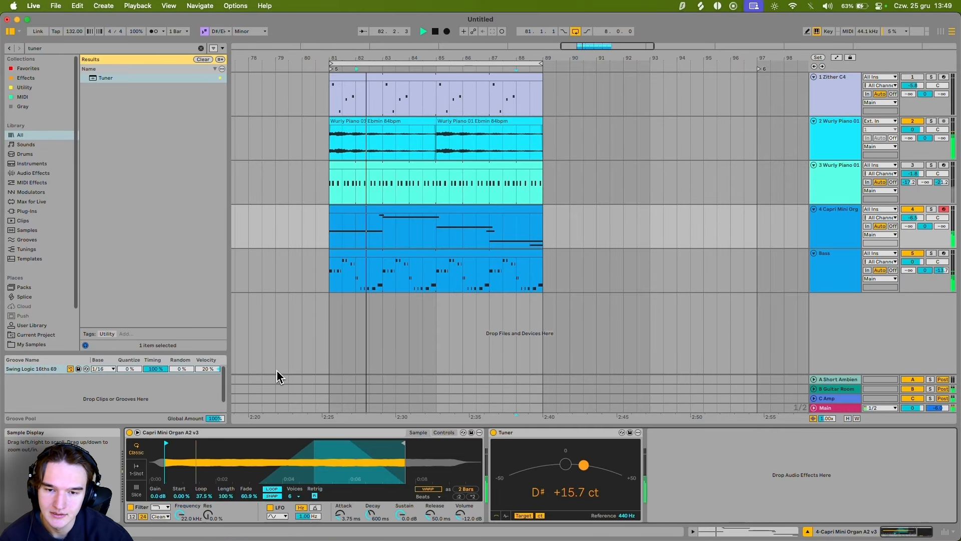
Step: Raise the Bass track's send to the C Amp return to -9.0 dB while the loop plays
left_click(389, 280)
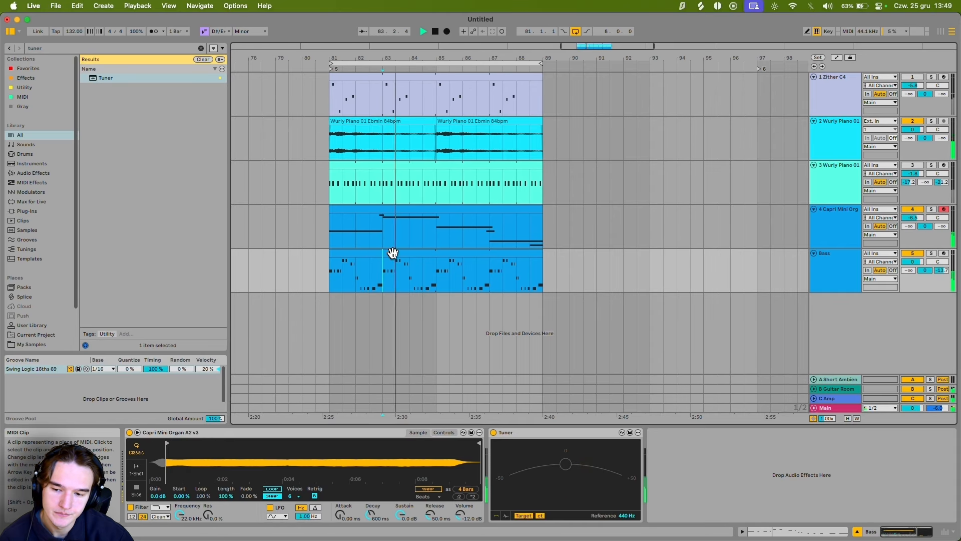
left_click(393, 252)
left_click(408, 222)
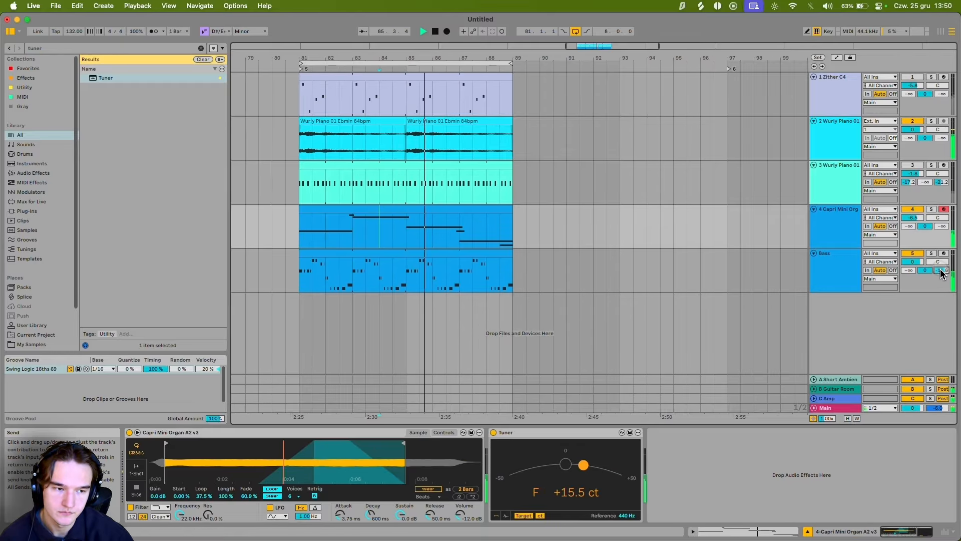
left_click(459, 237)
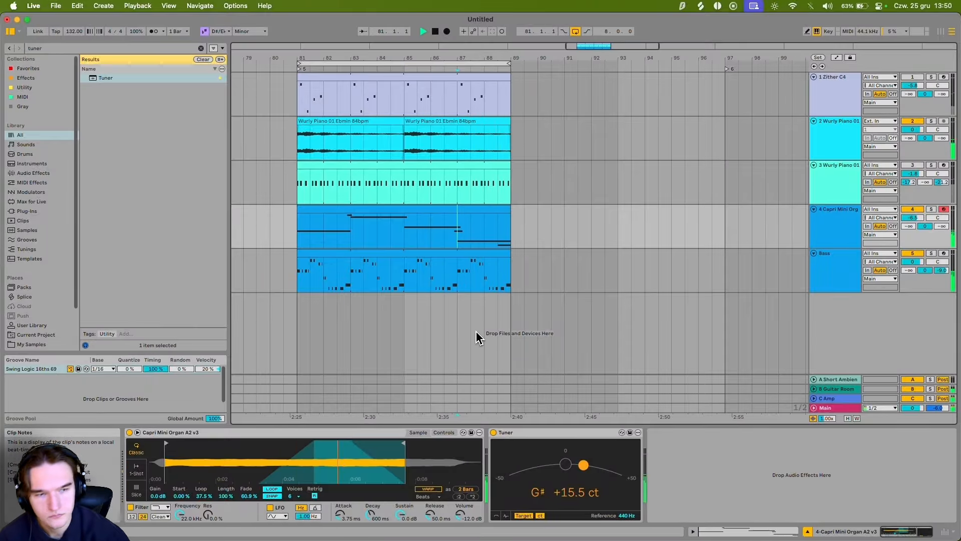
key("space")
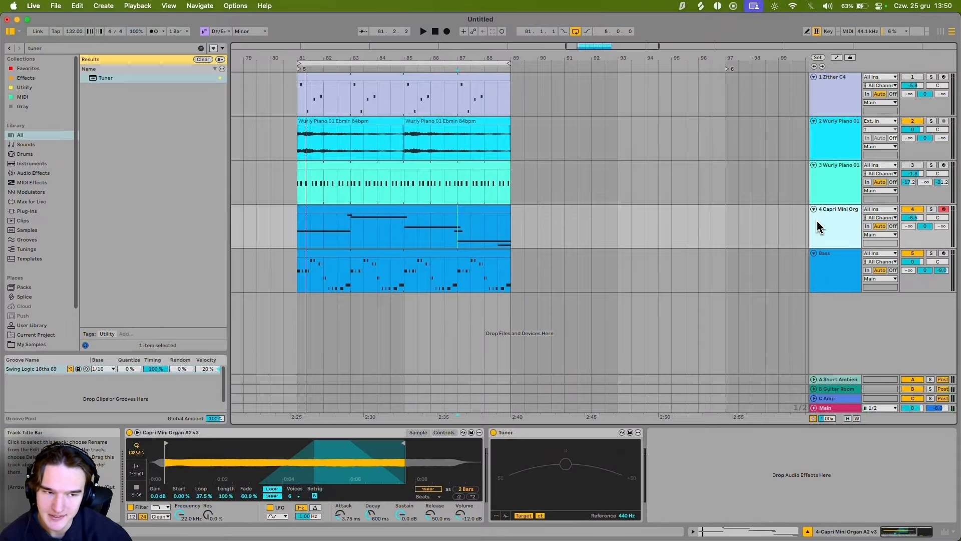
Step: Solo the Bass track and the Capri Mini Organ track in turn to compare them, and clear the solo
left_click(192, 437)
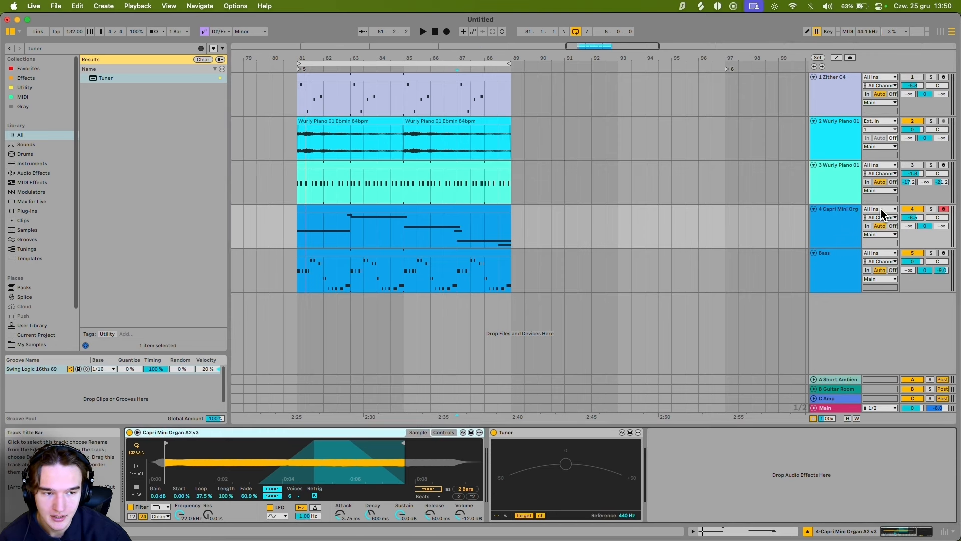
left_click(931, 253)
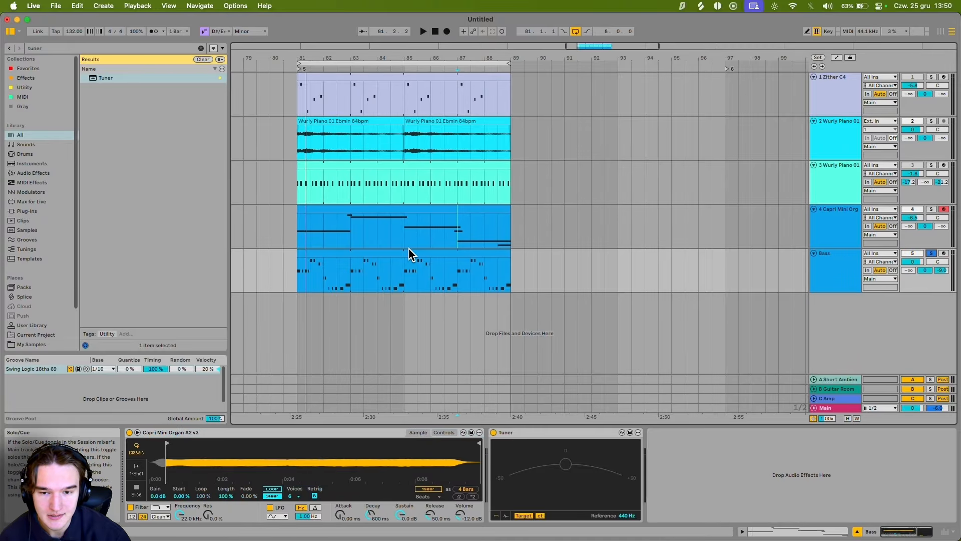
key("space")
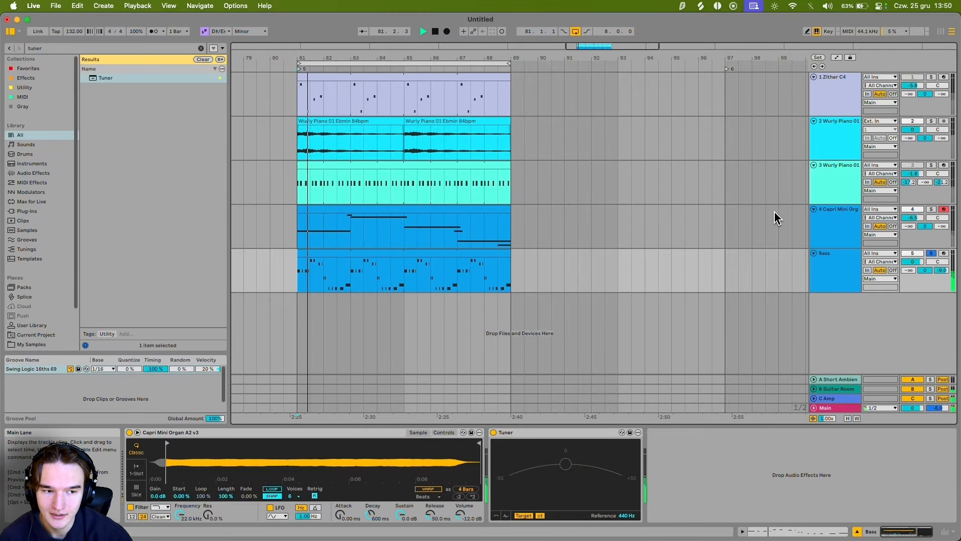
left_click(932, 209)
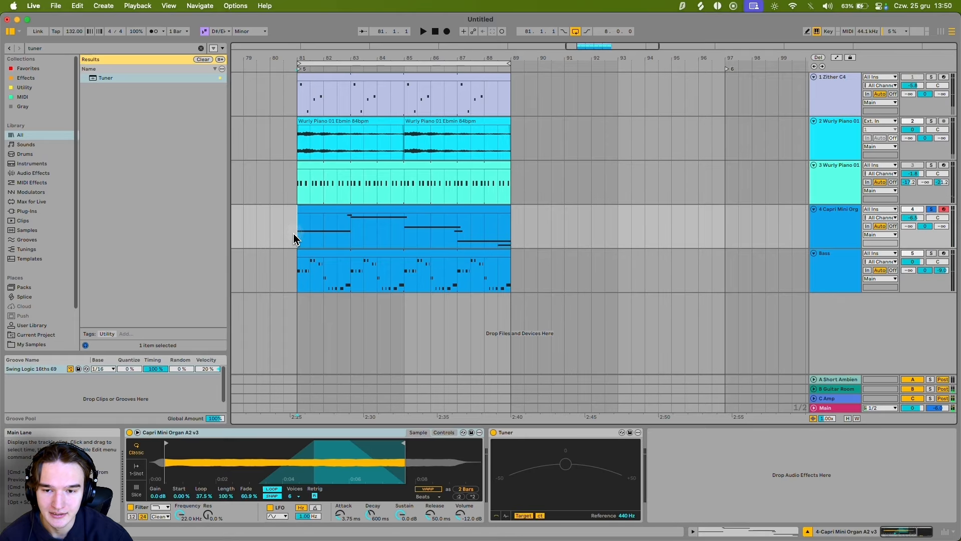
left_click(932, 209)
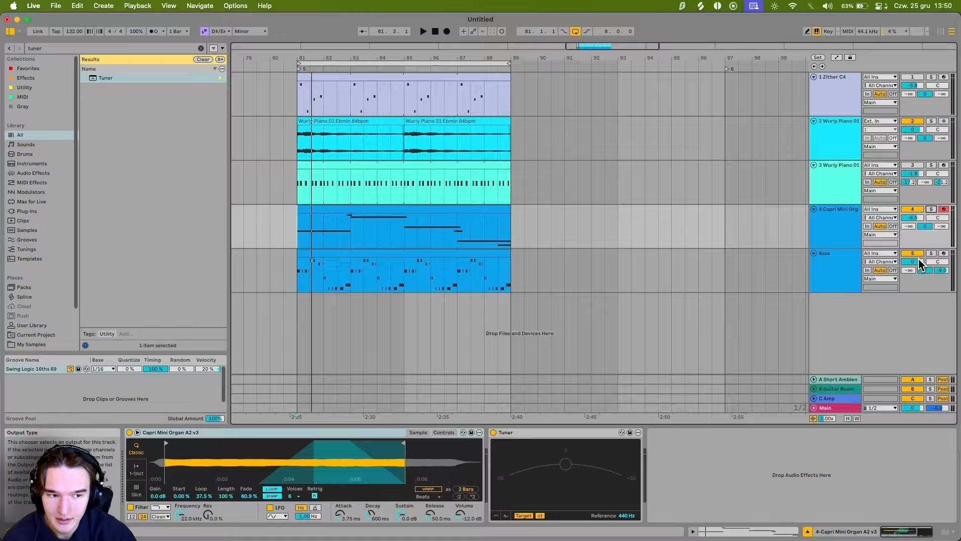
Step: Audition the soloed Bass again, switch the solo to the Capri Mini Organ, and play the unsoloed mix
left_click(932, 253)
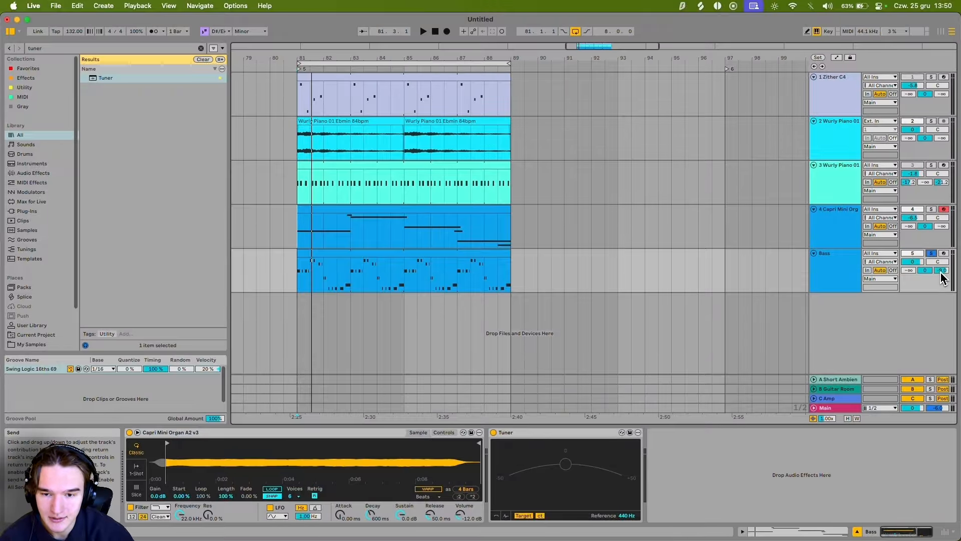
key("space")
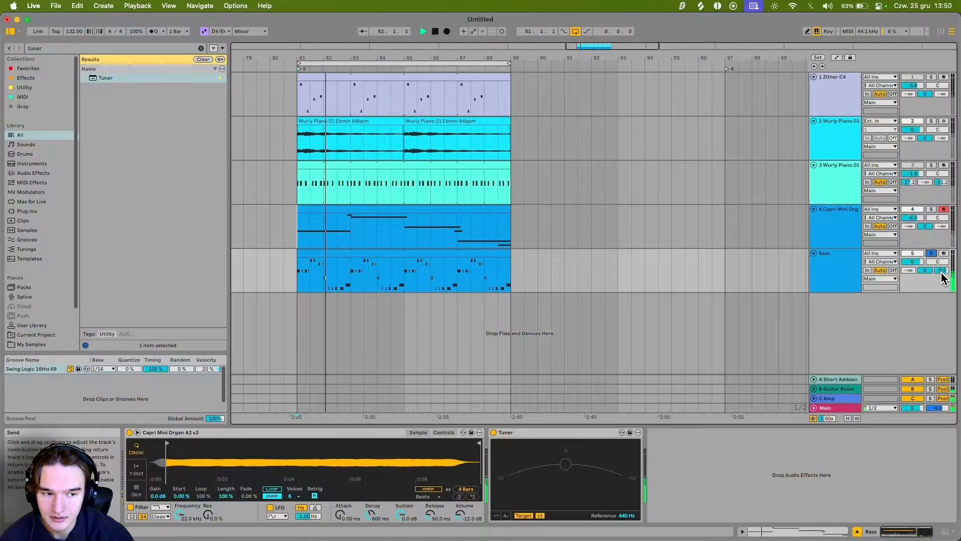
key("space")
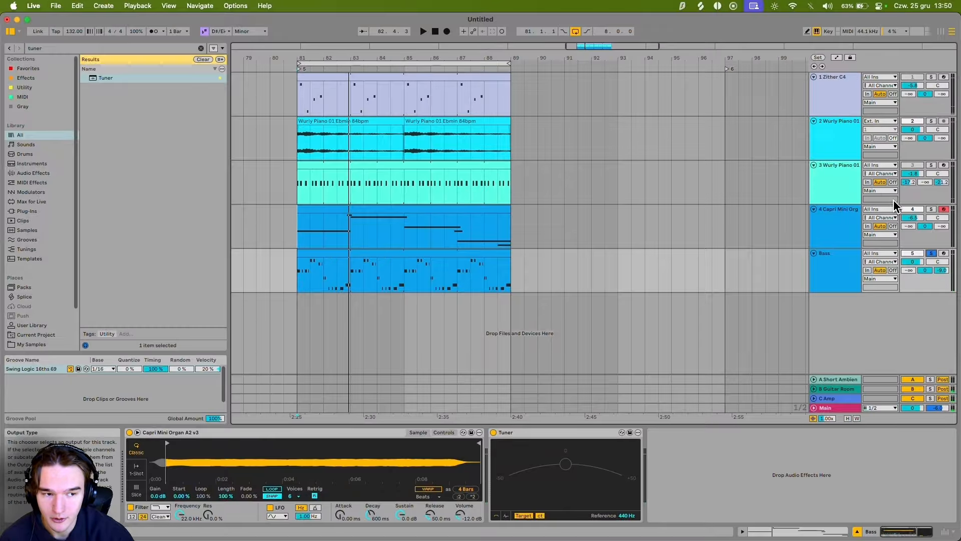
left_click(932, 209)
key("space")
left_click(932, 210)
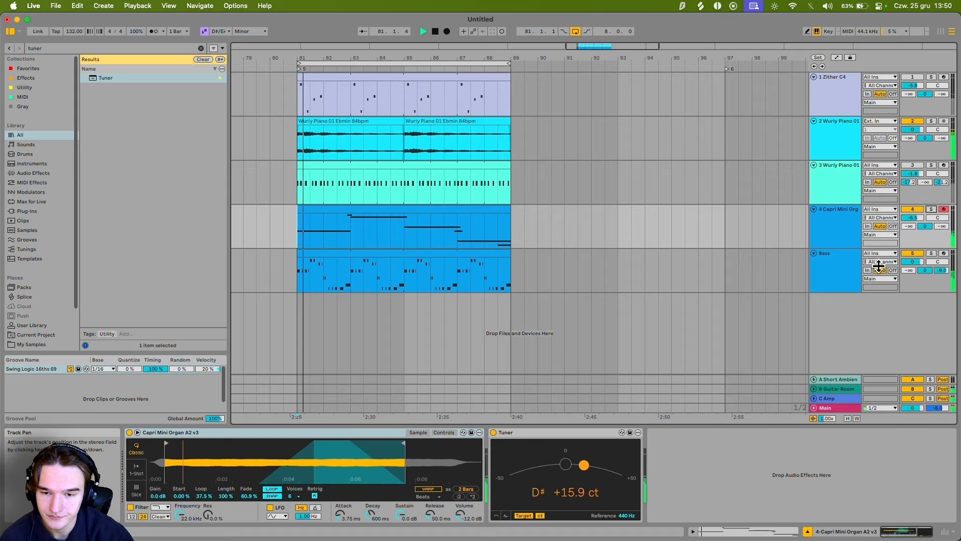
key("space")
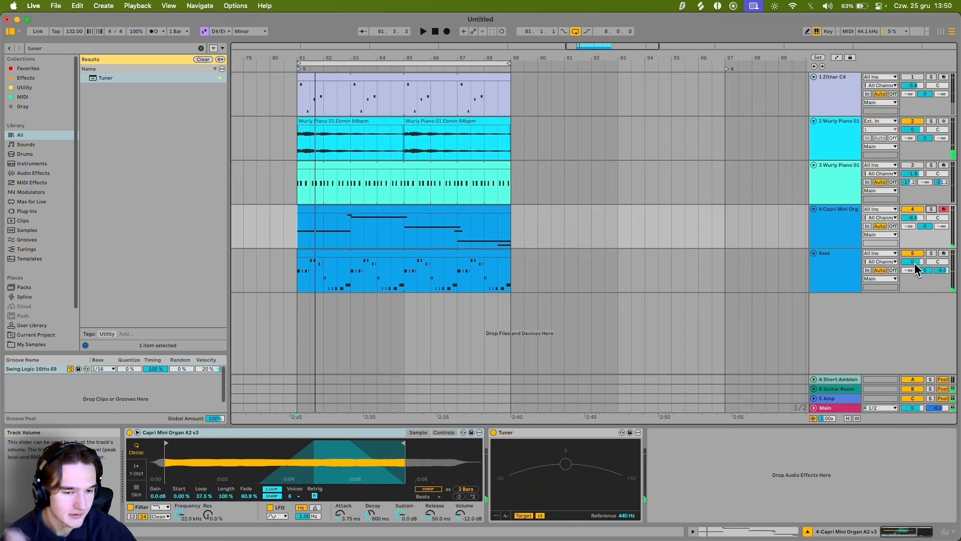
Step: Lower the Capri Mini Organ track's volume to -8.1 dB and check it in playback
left_click_drag(912, 218, 914, 223)
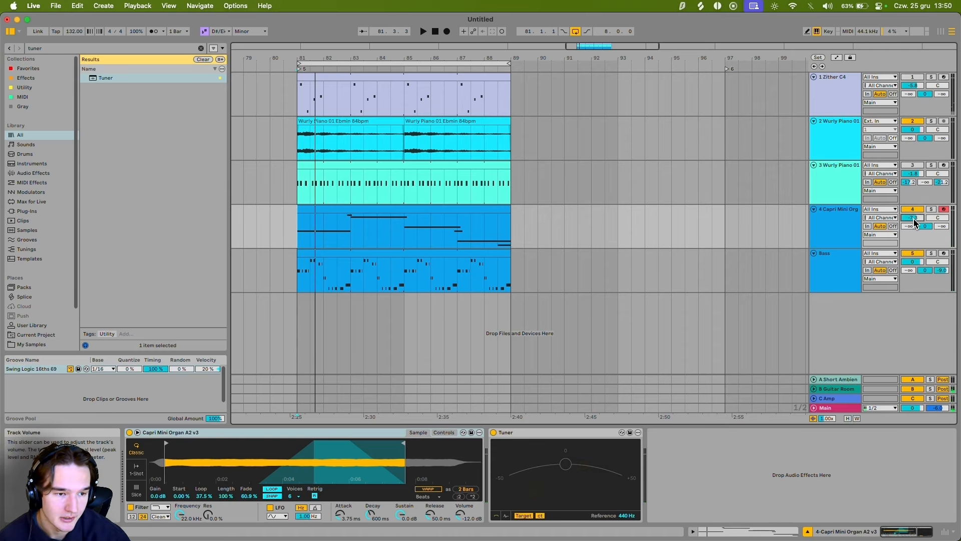
key("space")
key("space")
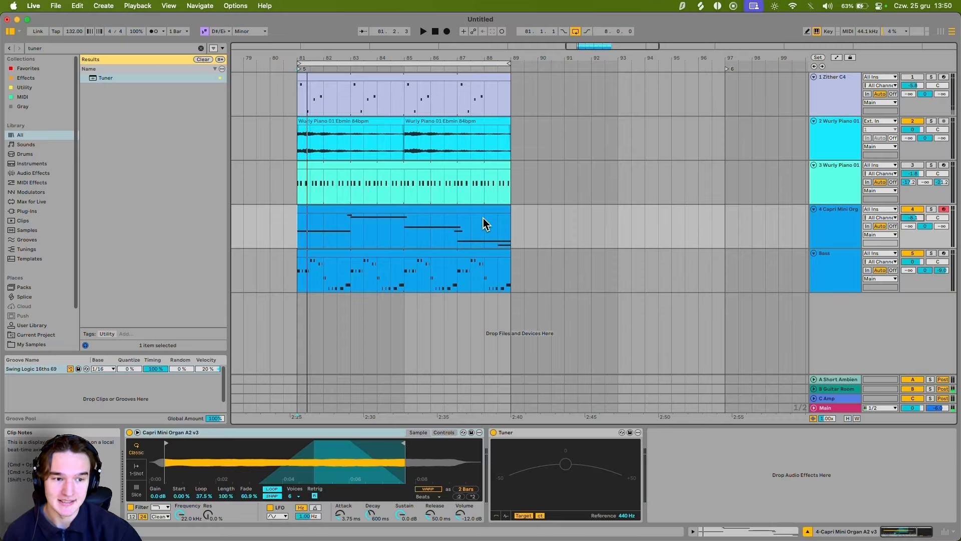
Step: Clear the browser search and show the Lost and Found pack that contains the Capri Mini Organ samples
left_click(322, 265)
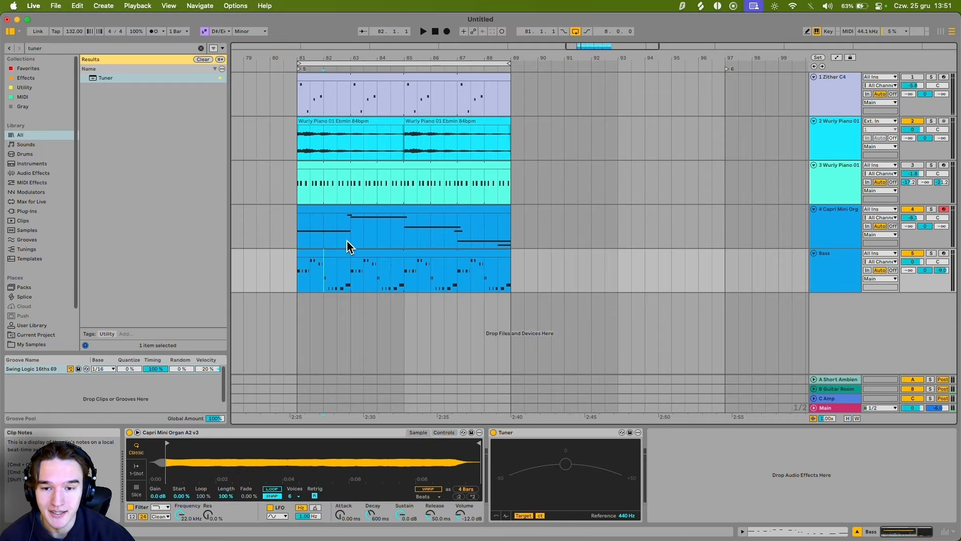
left_click(168, 439)
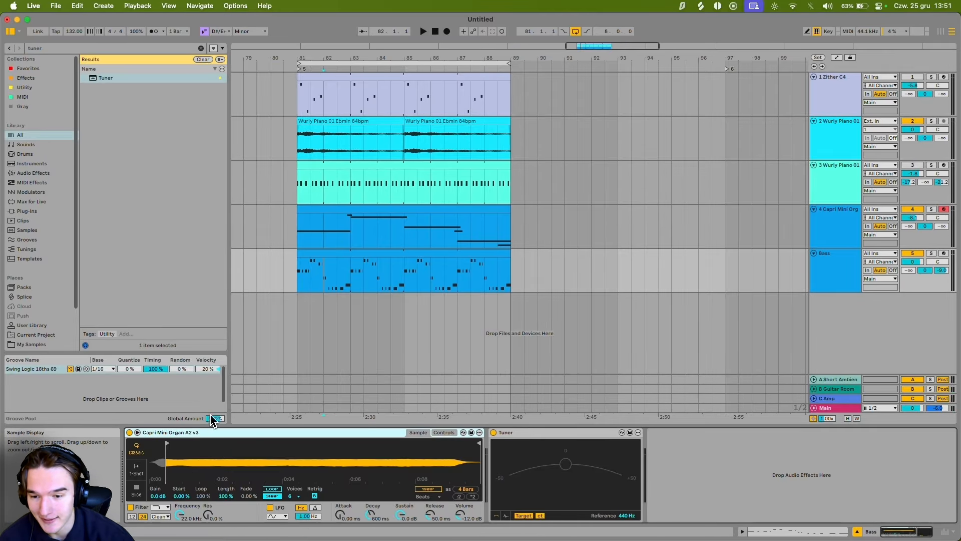
left_click(200, 51)
left_click(26, 286)
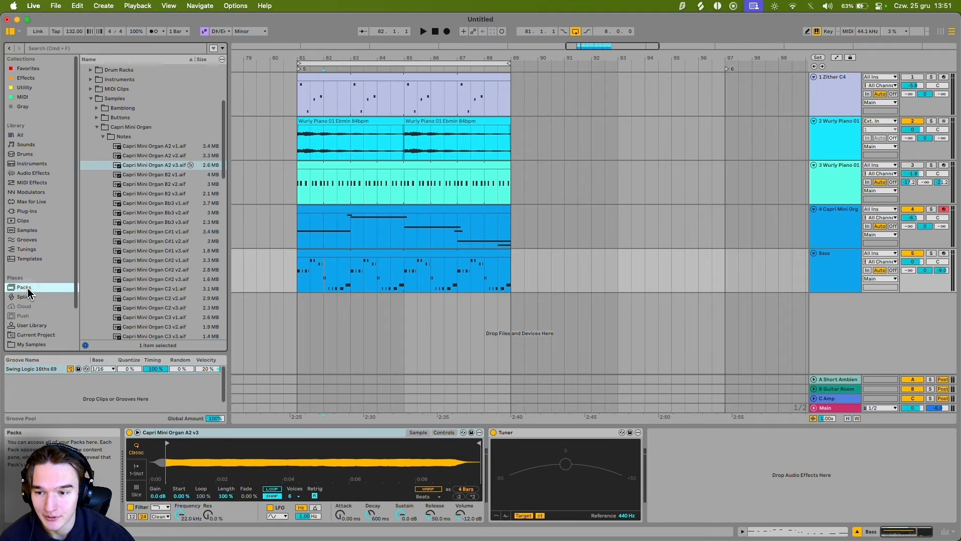
scroll(134, 170, "up", 5)
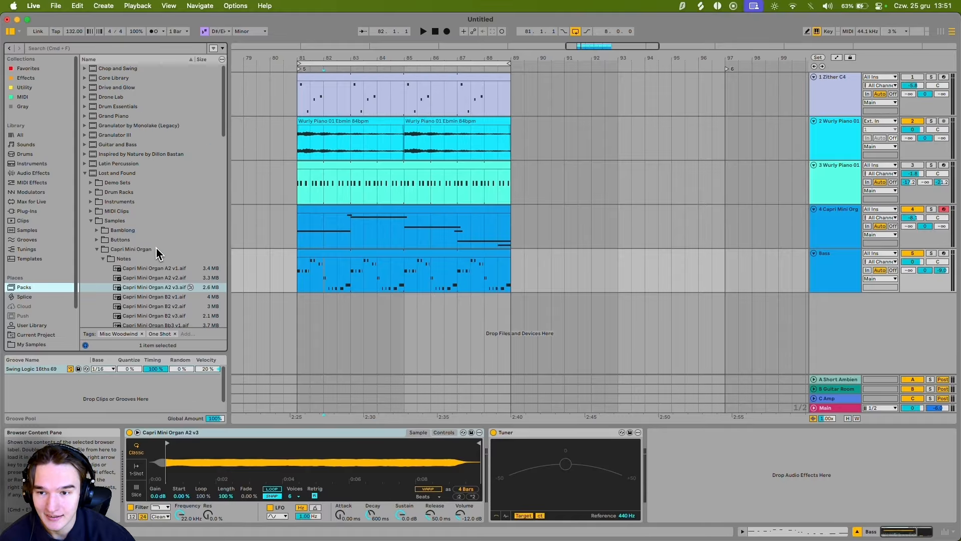
left_click(96, 172)
Step: Activate the Zither C4 track and play the loop from bar 81 to hear it with the piano, organ and bass
left_click(838, 272)
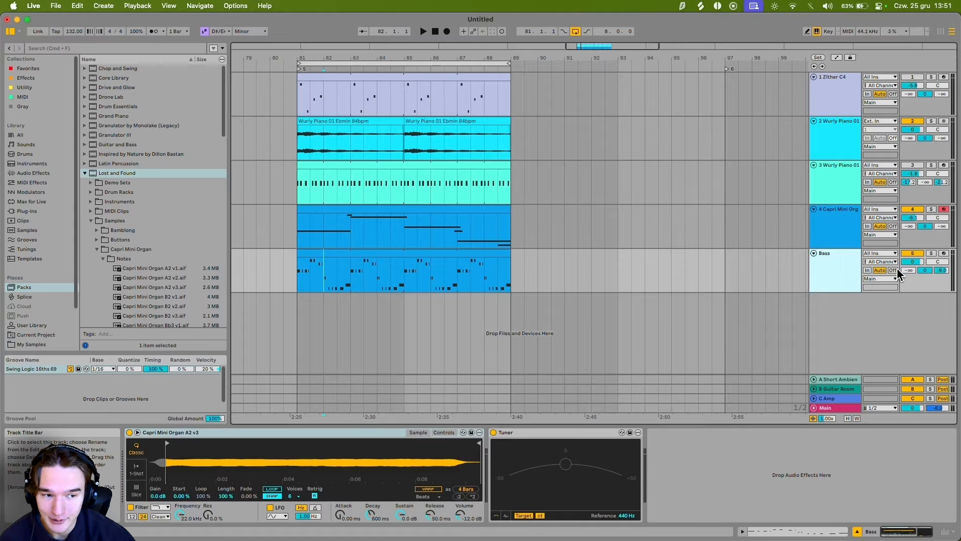
left_click(300, 273)
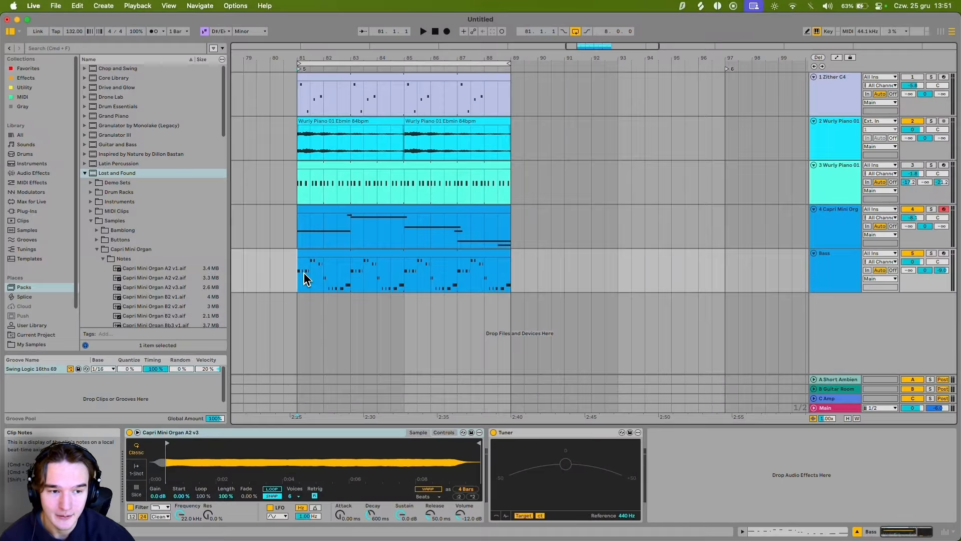
key("space")
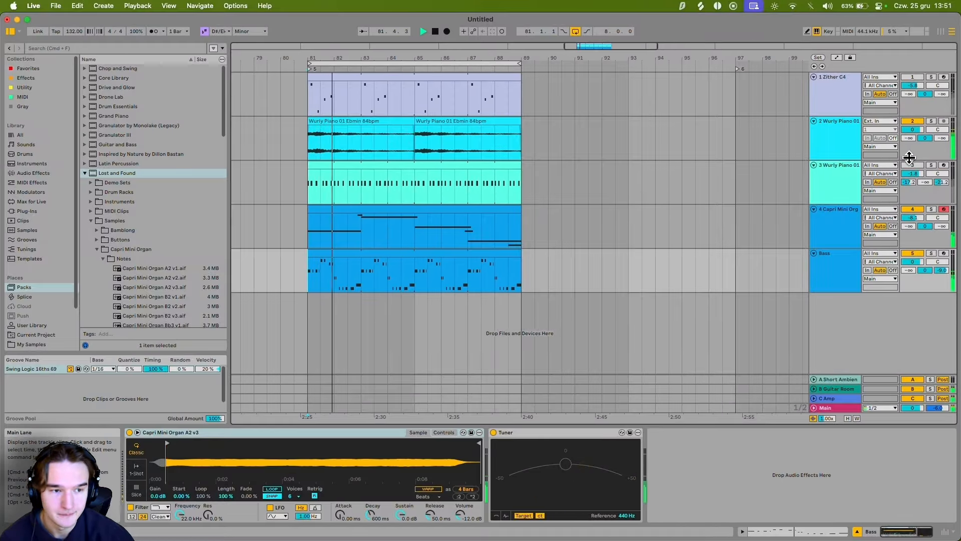
key("space")
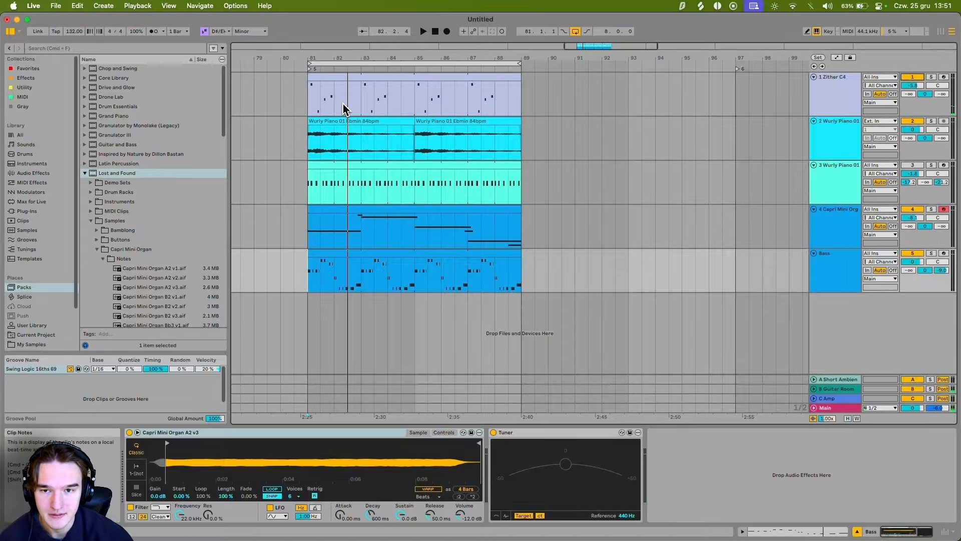
left_click(312, 96)
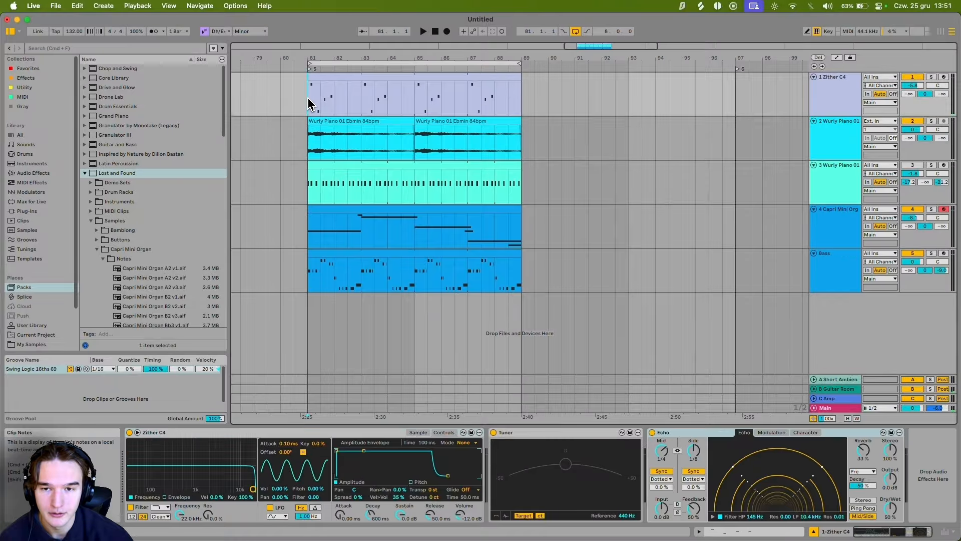
key("space")
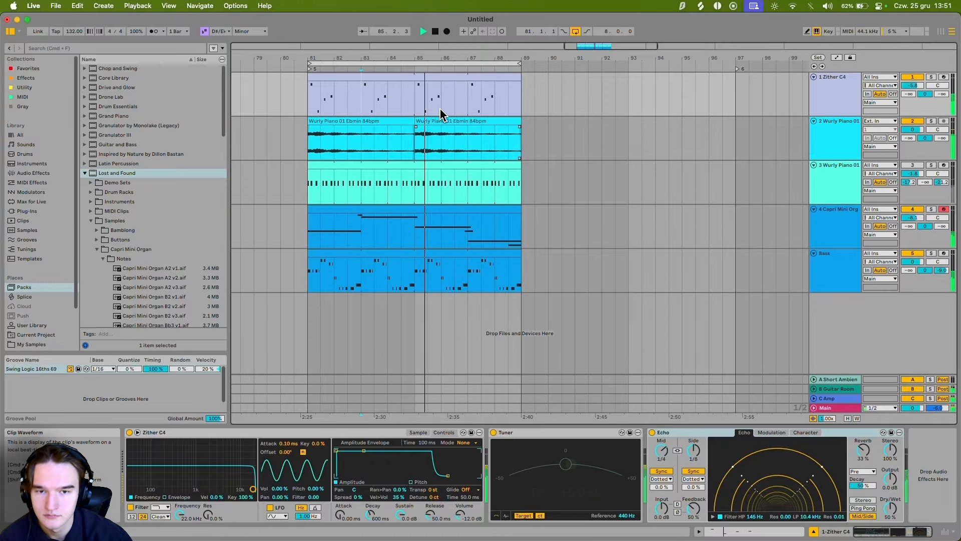
scroll(566, 156, "right", 1)
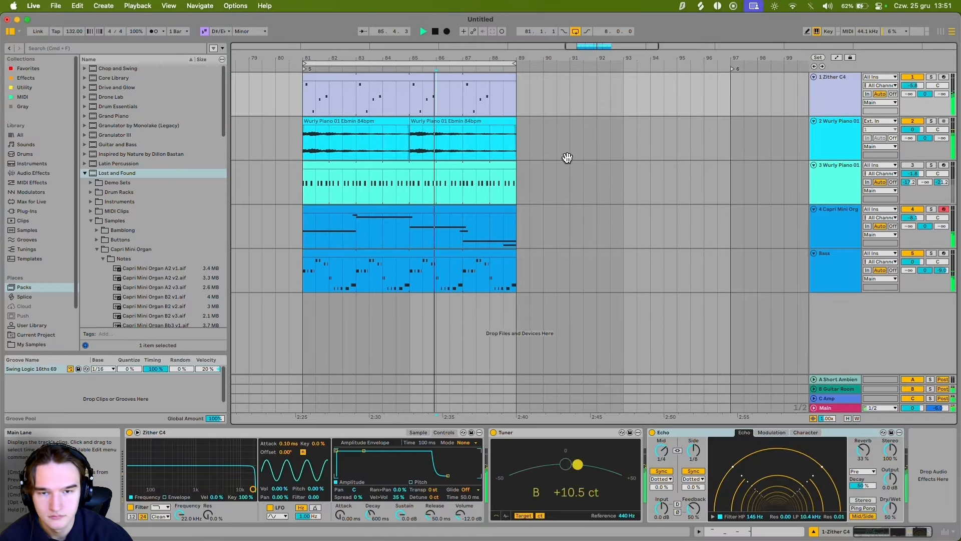
left_click(459, 150)
scroll(551, 145, "right", 1)
scroll(514, 136, "left", 1)
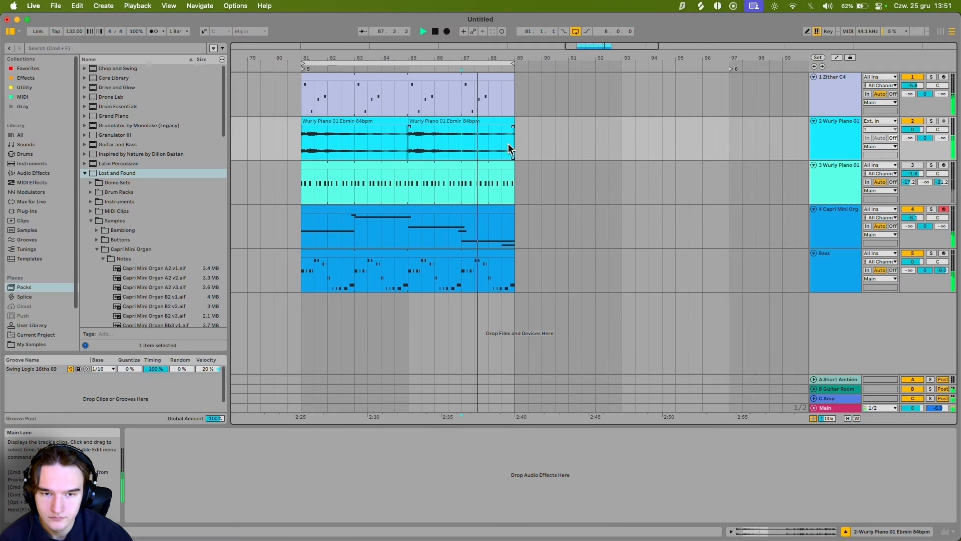
scroll(525, 155, "left", 1)
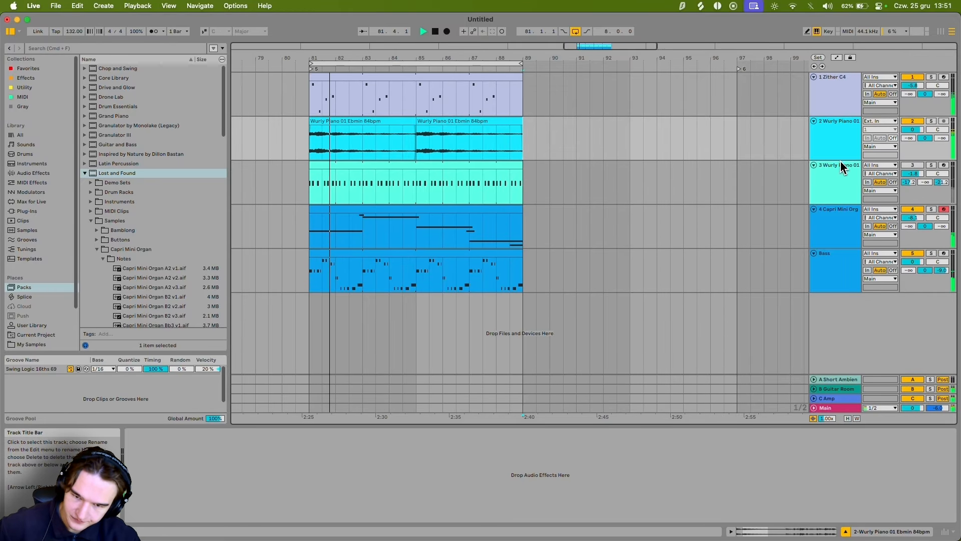
key("space")
Step: Activate the third track, the sampled Wurly Piano, and play the loop with all five tracks
left_click(390, 253)
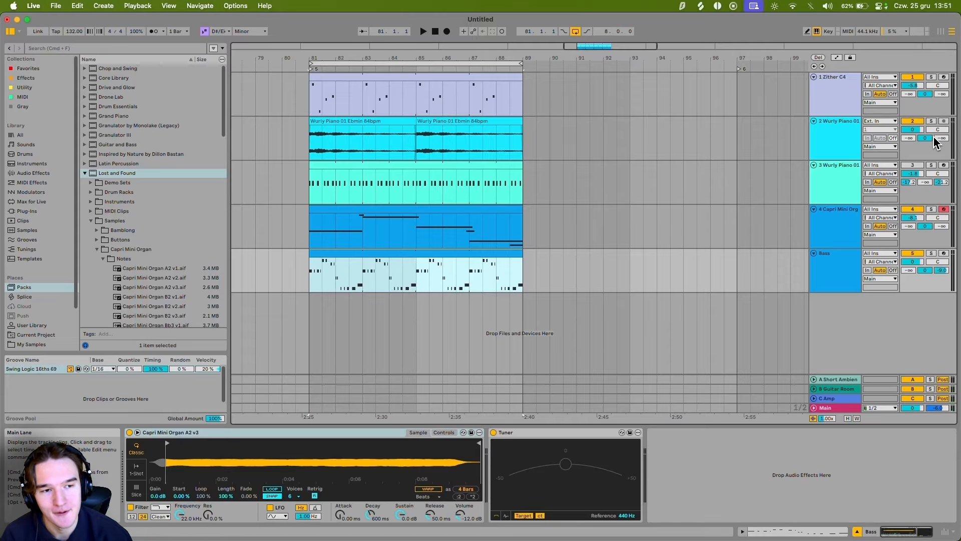
left_click(912, 165)
key("space")
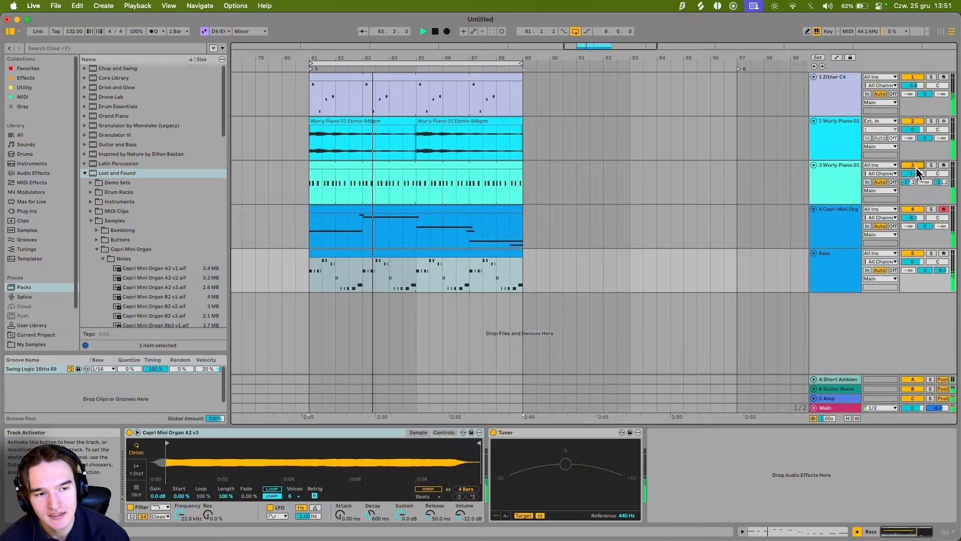
left_click(849, 184)
left_click(418, 136)
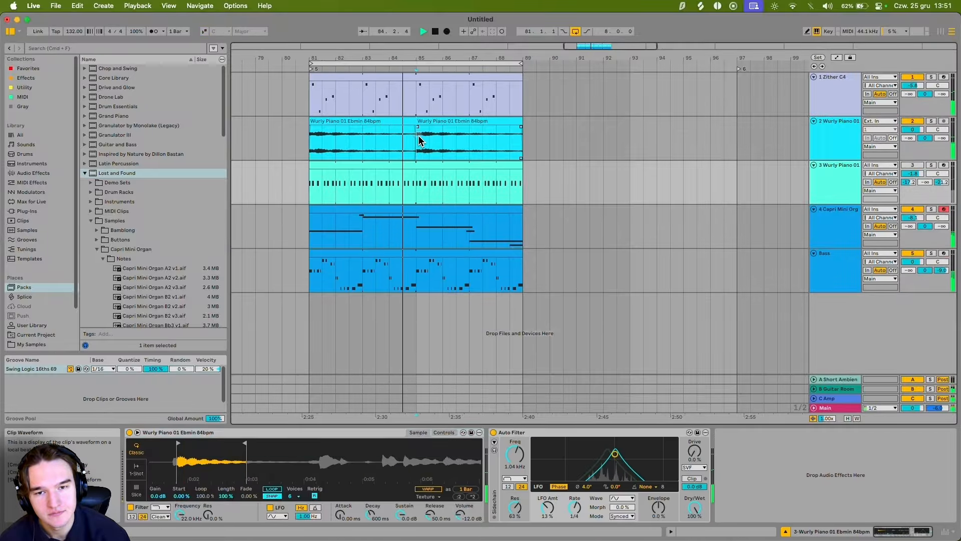
left_click(420, 107)
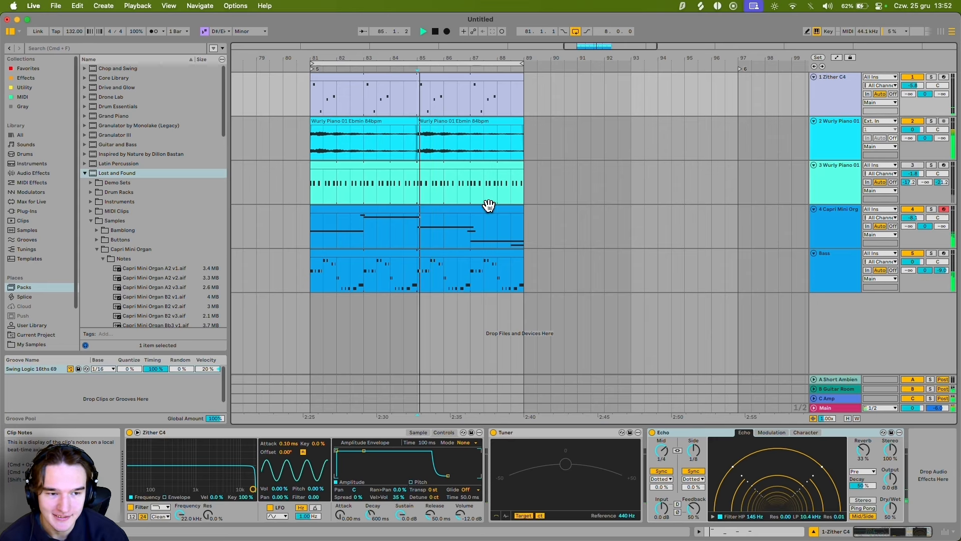
Step: Play the loop from bar 85 to hear the organ with all five tracks, and stop playback
left_click(421, 228)
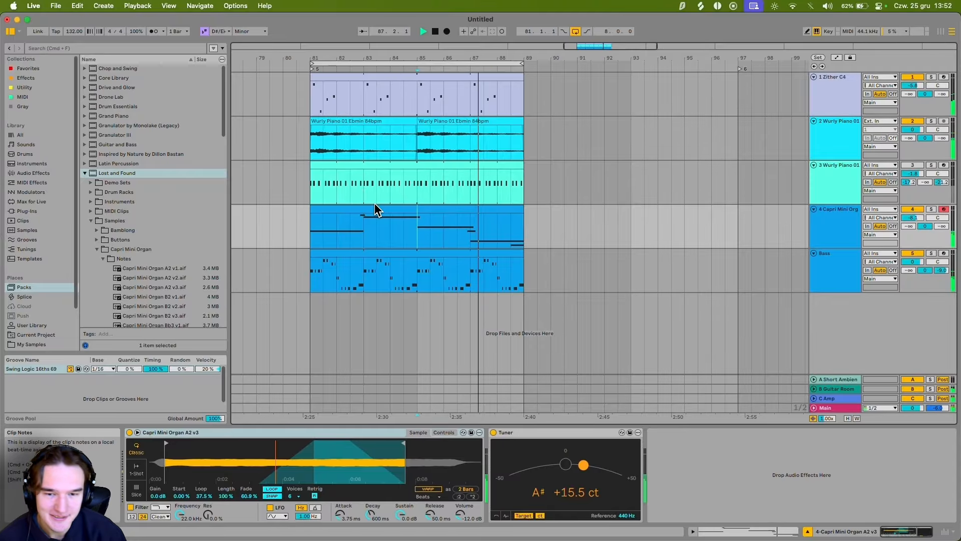
scroll(490, 222, "left", 1)
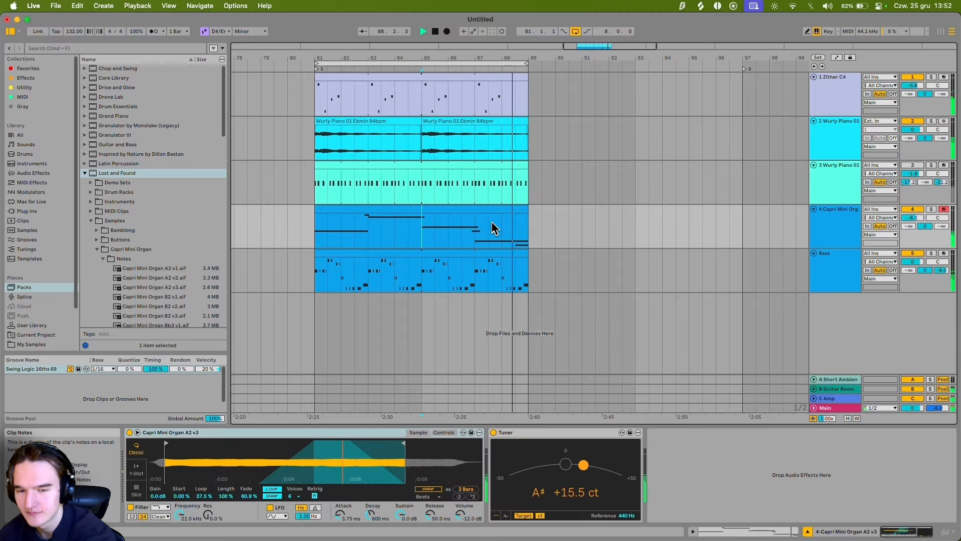
key("space")
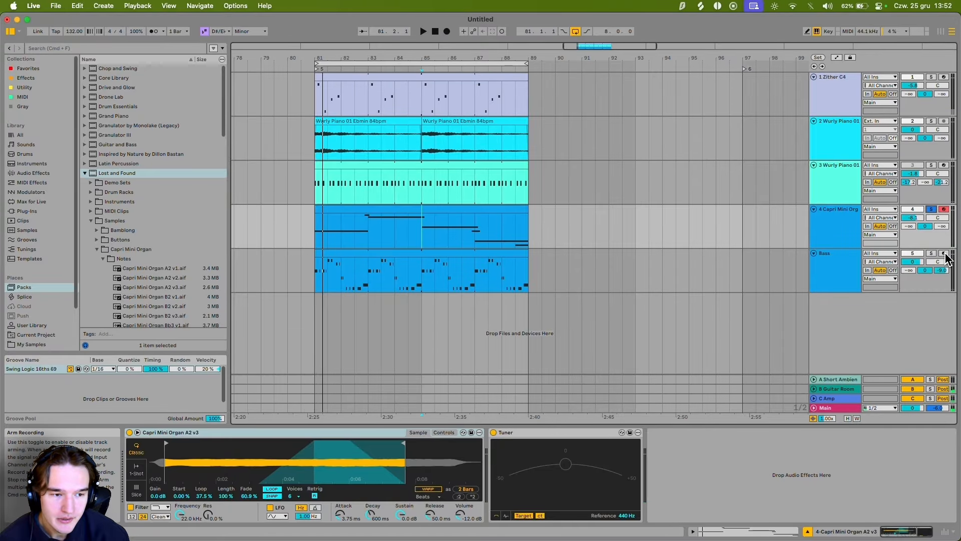
Step: Solo the Bass track alongside the Capri Mini Organ and play the loop to hear the two parts together
left_click(931, 253)
left_click(311, 243)
key("space")
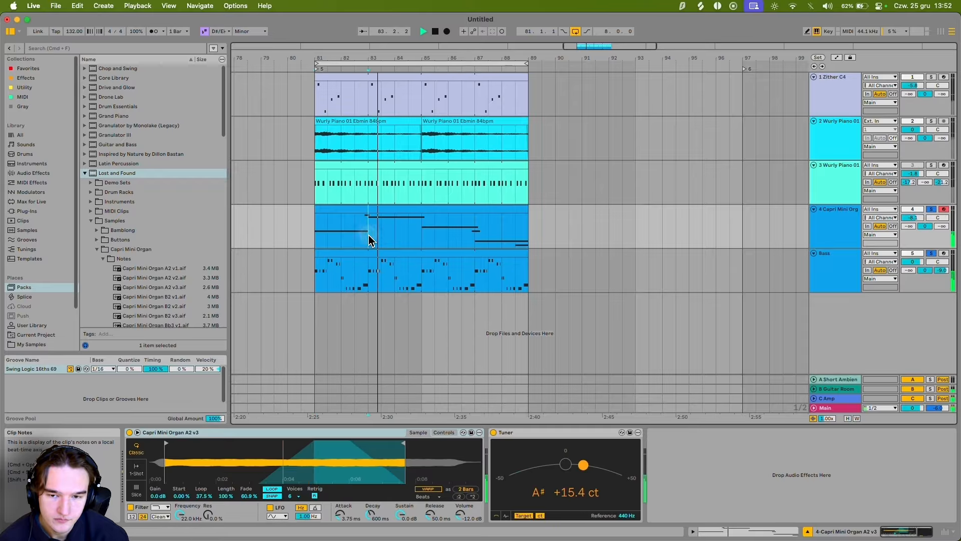
key("space")
Step: Open the Bass clip's notes and highlight its D#0, F#0 and remaining note groups to examine the pattern
left_click(394, 253)
key("shift+Tab")
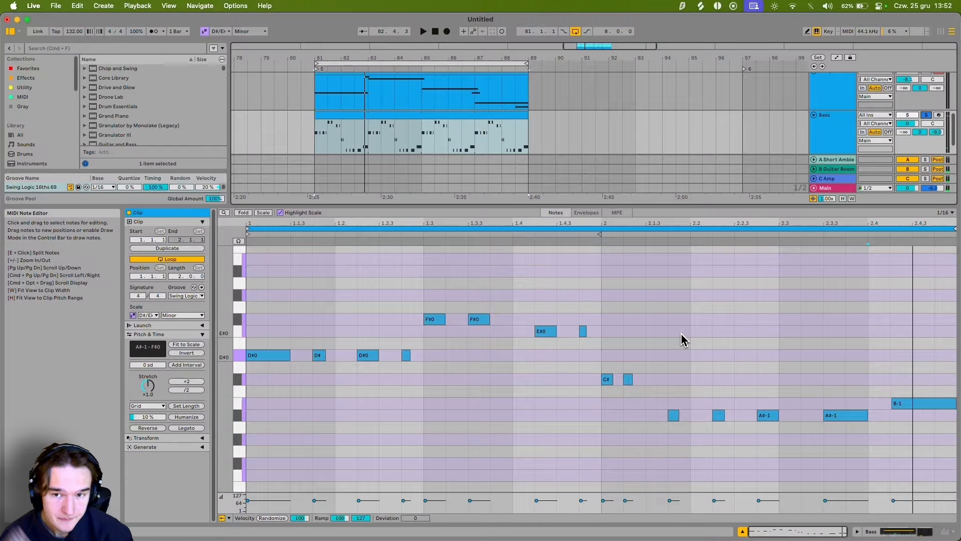
left_click_drag(253, 333, 426, 412)
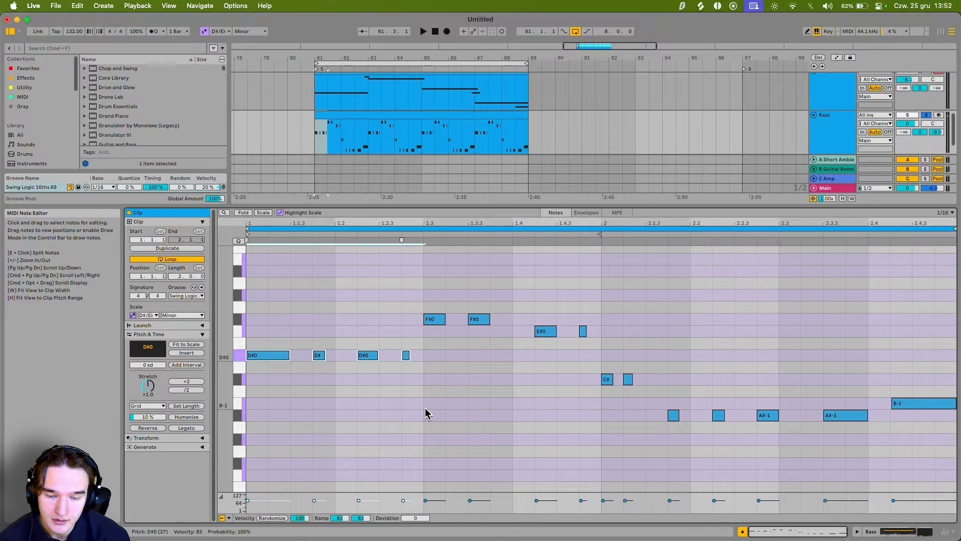
left_click_drag(427, 360, 518, 294)
left_click_drag(516, 279, 798, 456)
left_click(768, 375)
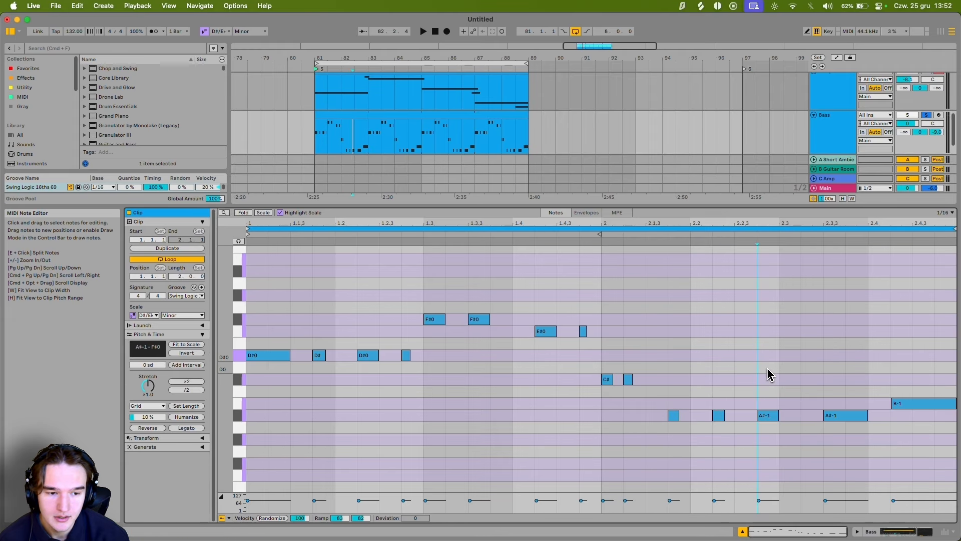
key("shift+Tab")
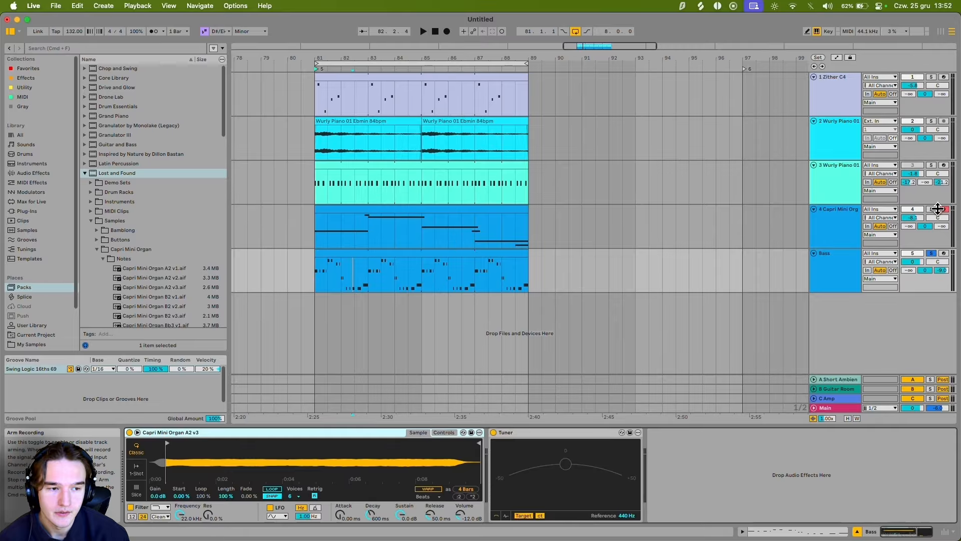
Step: Play the soloed Capri Mini Organ from bar 81, view its clip's notes, and clear the solo
left_click(342, 247)
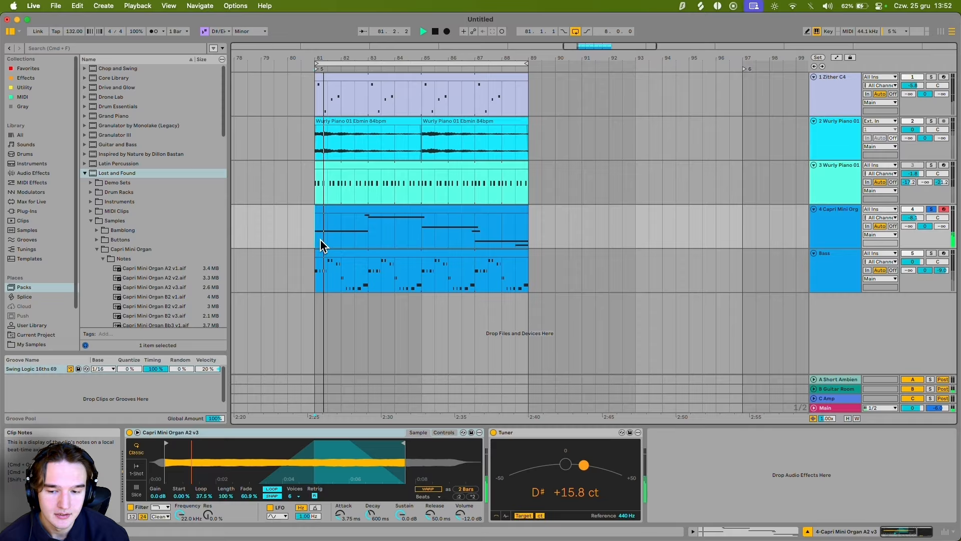
left_click(359, 205)
key("shift+Tab")
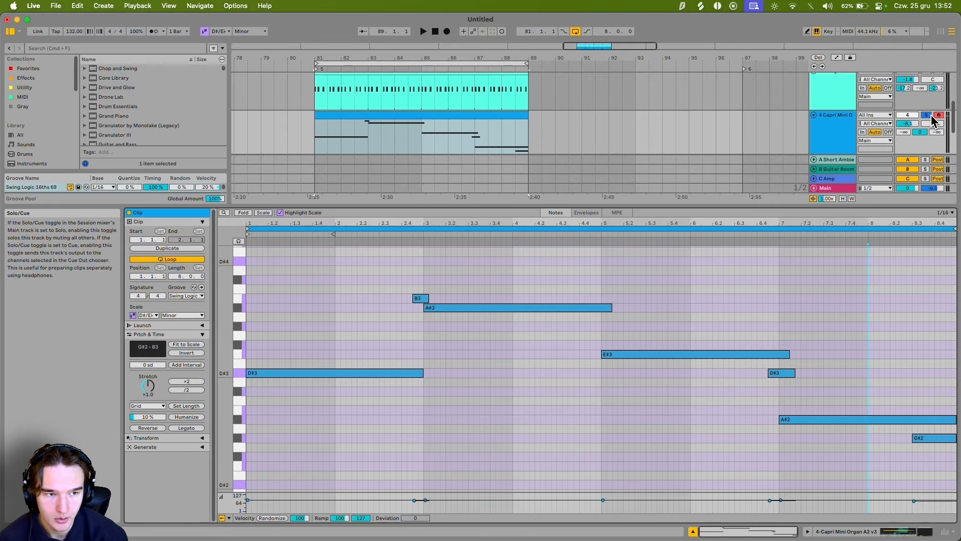
key("shift+Tab")
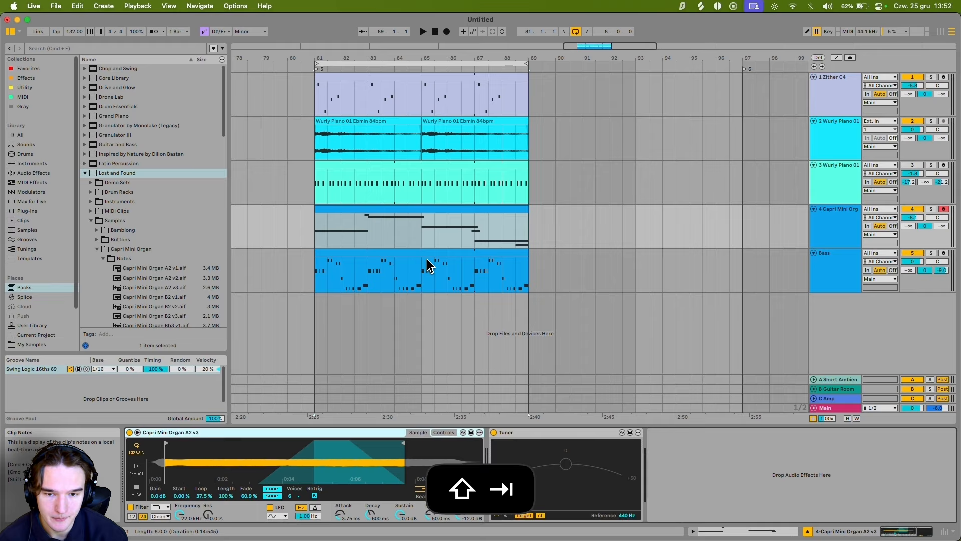
Step: Try placing a copy of the Capri Mini Organ clip over the Bass clip at bar 81, and undo it
left_click(453, 252)
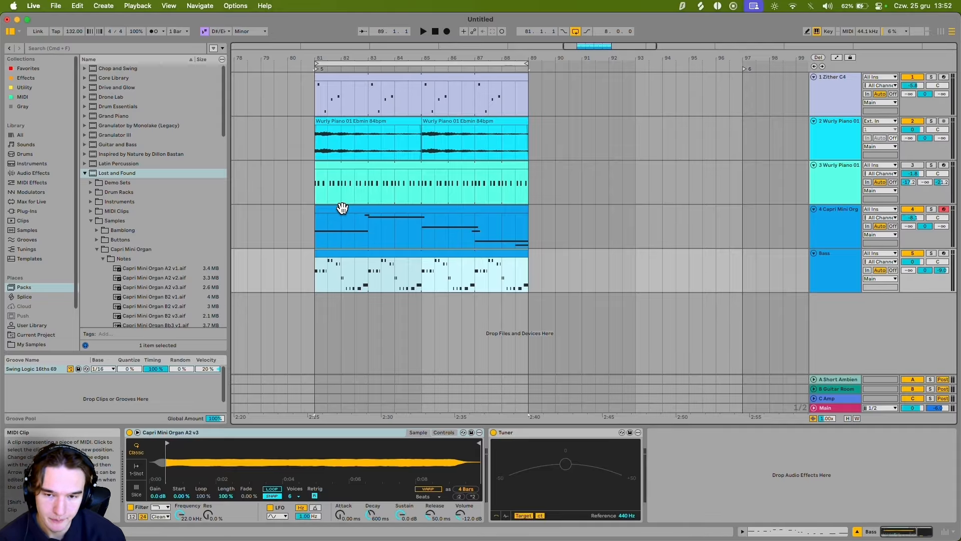
left_click_drag(342, 208, 347, 258)
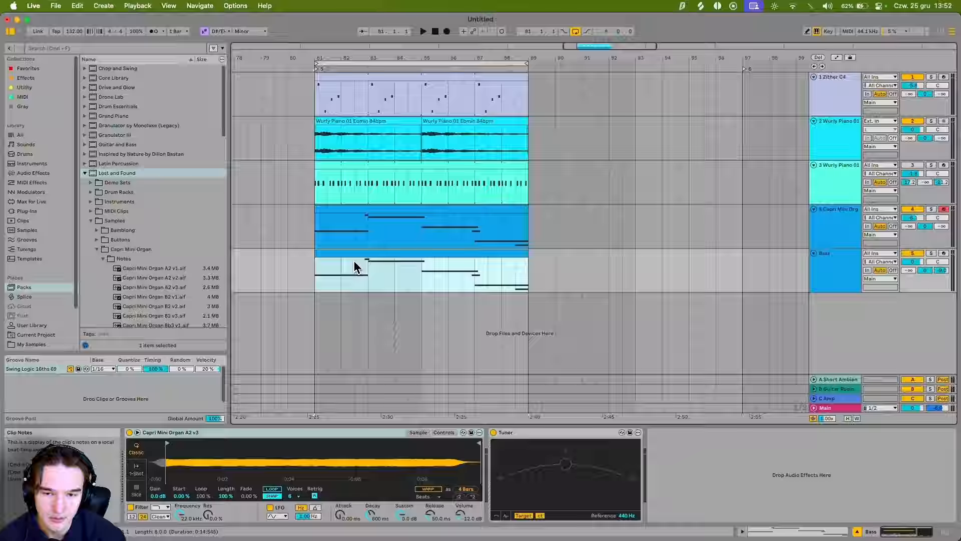
key("super+z")
key("super+z")
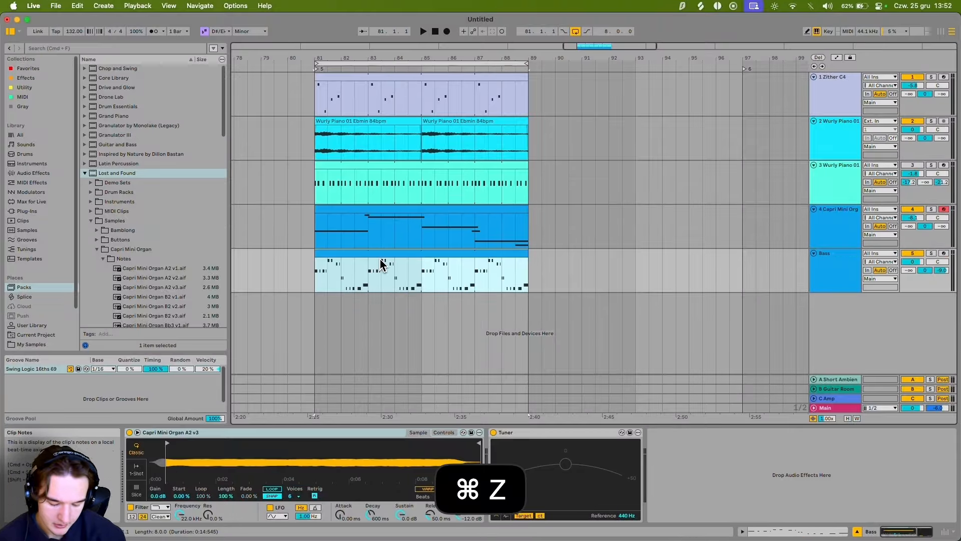
Step: Duplicate the Bass clip so the copy starts at bar 89, and open the original clip's notes
key("super+d")
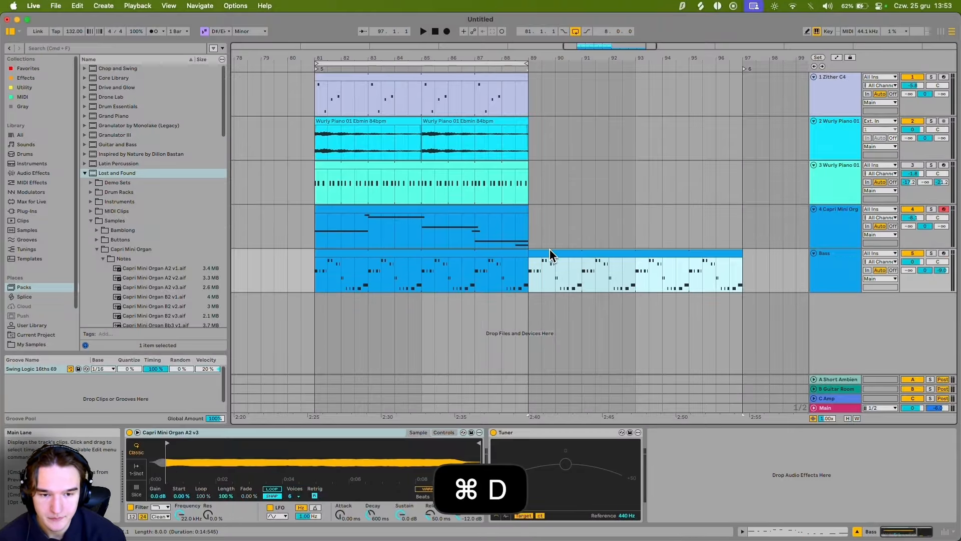
scroll(598, 208, "left", 2)
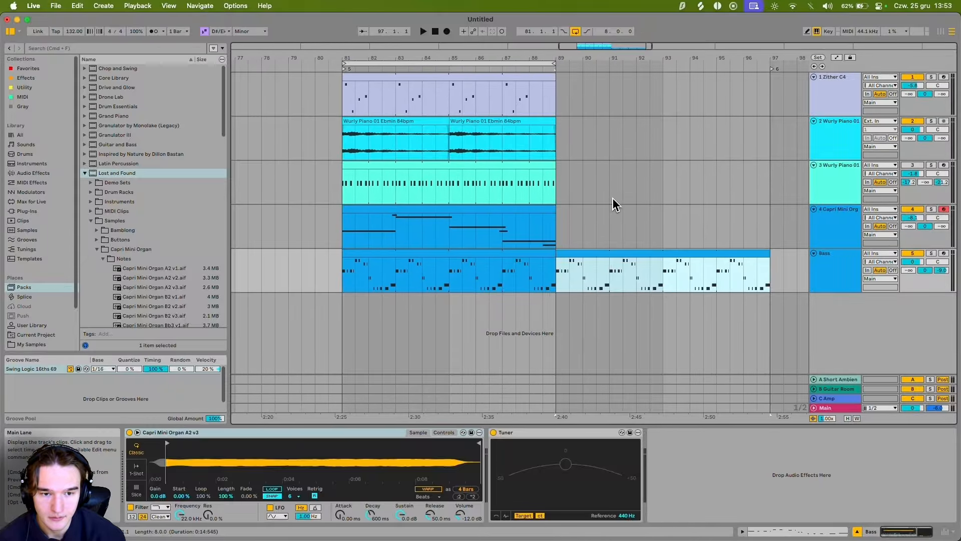
left_click(525, 254)
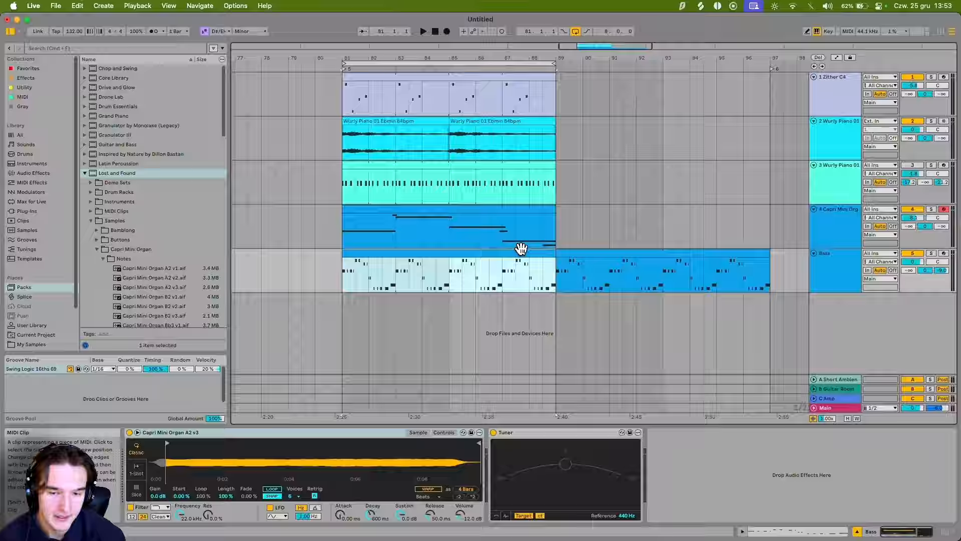
key("shift+Tab")
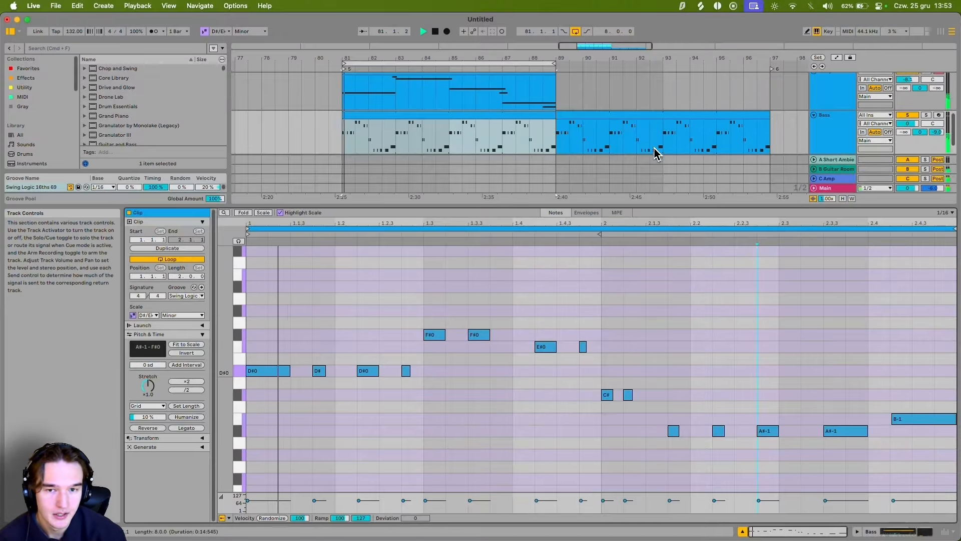
Step: Stop playback and compare the Capri Mini Organ clip's notes with those of the original Bass clip
key("space")
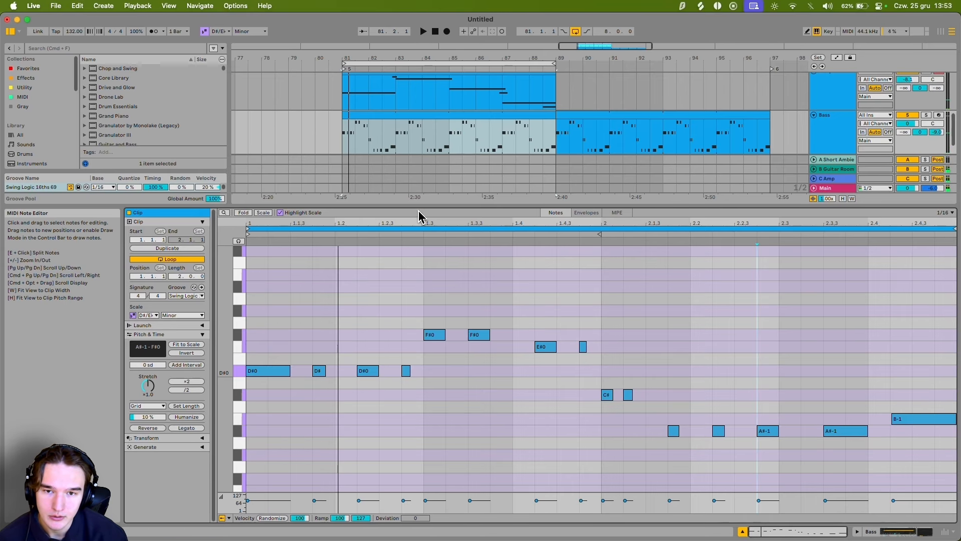
left_click(401, 101)
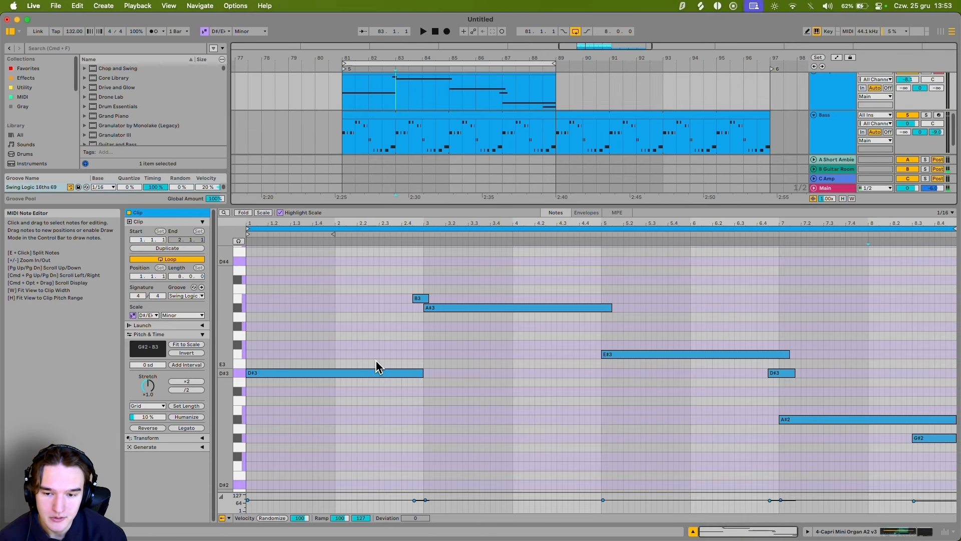
left_click(403, 119)
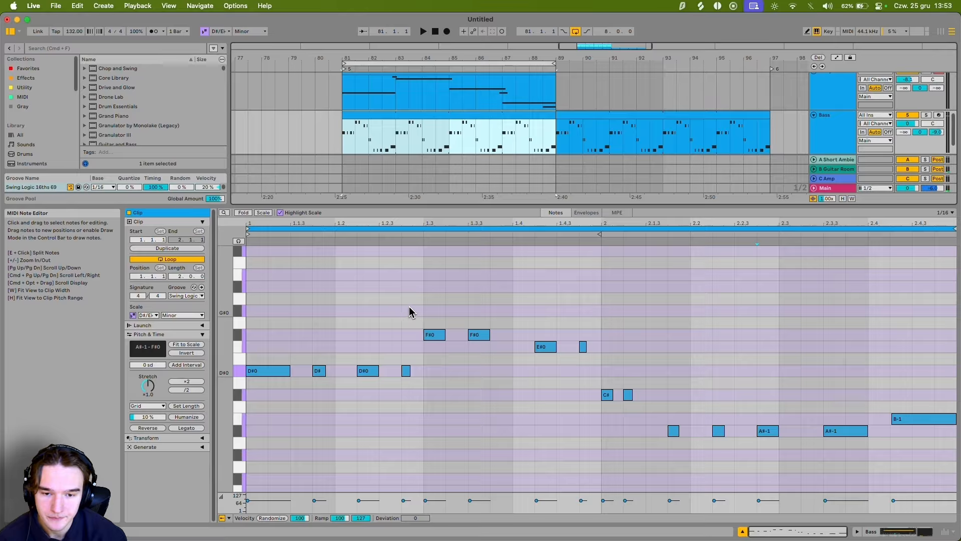
Step: Move the original Bass clip's notes between beats 1.3 and 2.2.3 onto D#0
left_click_drag(410, 311, 789, 458)
key("Down")
key("Down")
key("Down")
key("Down")
key("Down")
key("Down")
key("Up")
key("Up")
key("Up")
key("Up")
key("Up")
key("Up")
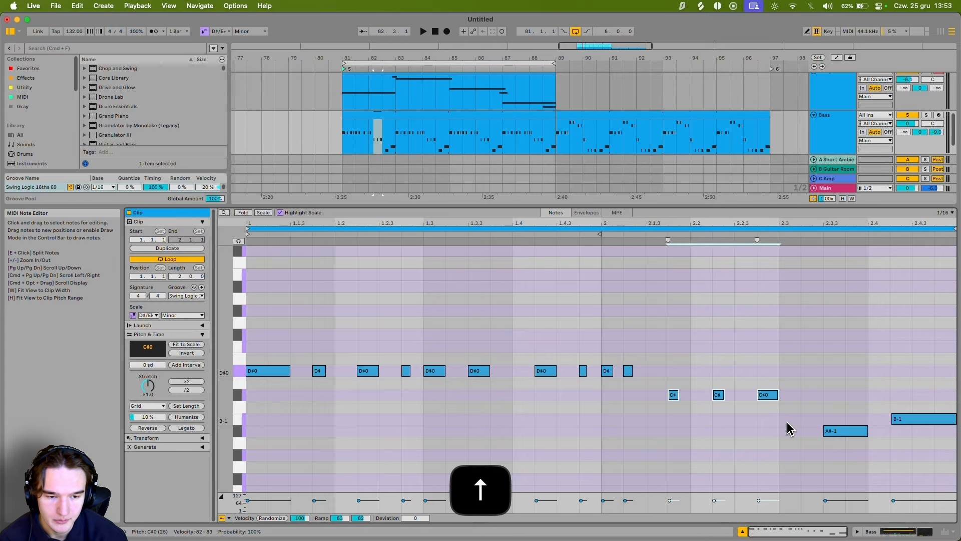
key("Up")
key("Up")
Step: Raise the last two notes of the original Bass clip to D#0
left_click_drag(817, 381, 832, 431)
key("Up")
key("Up")
key("Up")
key("Up")
key("Up")
left_click_drag(891, 376, 907, 451)
key("Up")
key("Up")
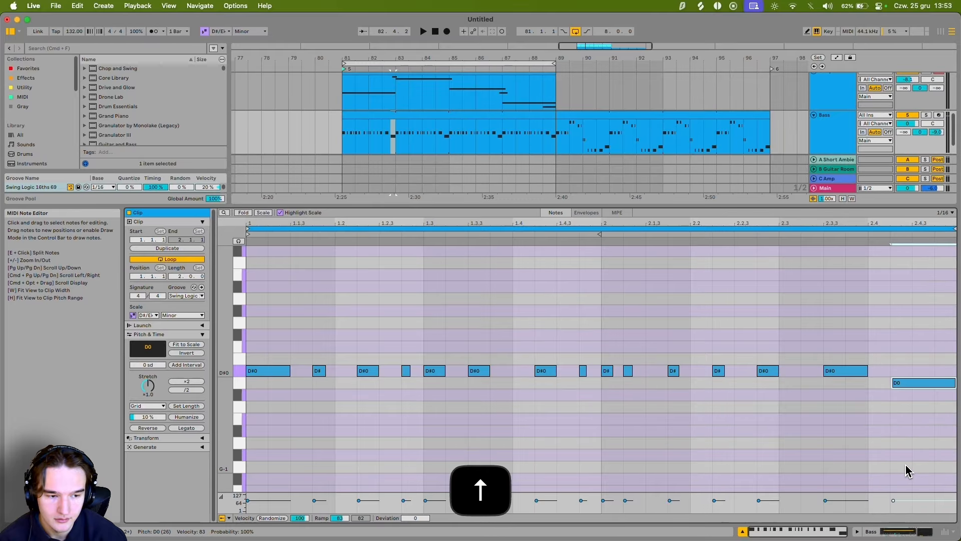
key("Up")
key("Up")
left_click(802, 383)
Step: Play the loop from bar 81 to hear the single-pitch bass line with the other tracks, and stop playback
left_click(344, 143)
key("space")
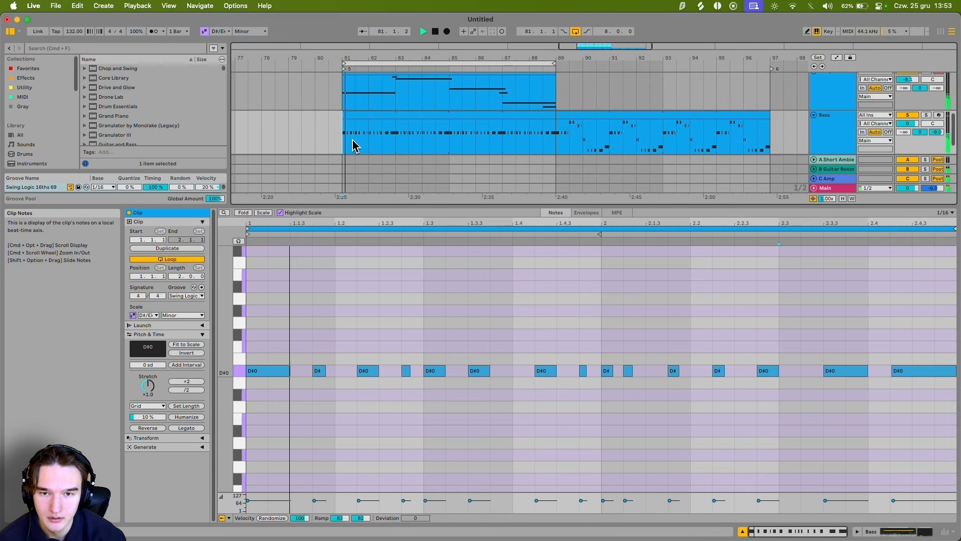
scroll(366, 131, "up", 1)
left_click(384, 142)
scroll(369, 144, "right", 2)
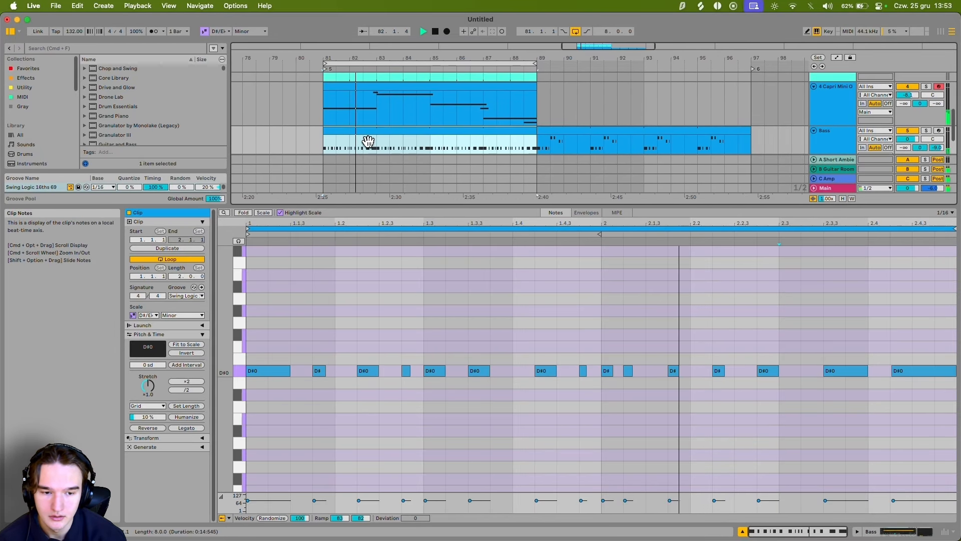
key("space")
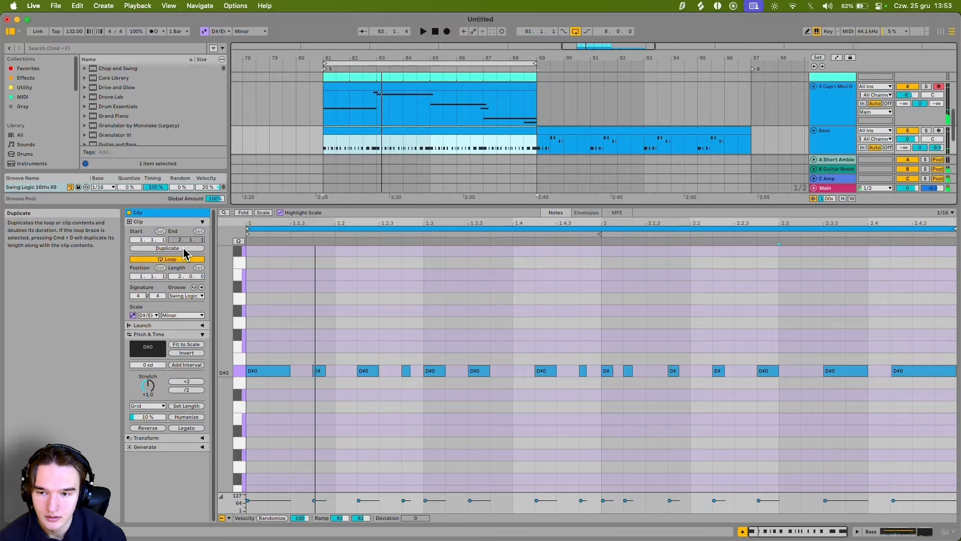
Step: Duplicate the original Bass clip's loop contents to extend the loop to four bars
left_click(182, 249)
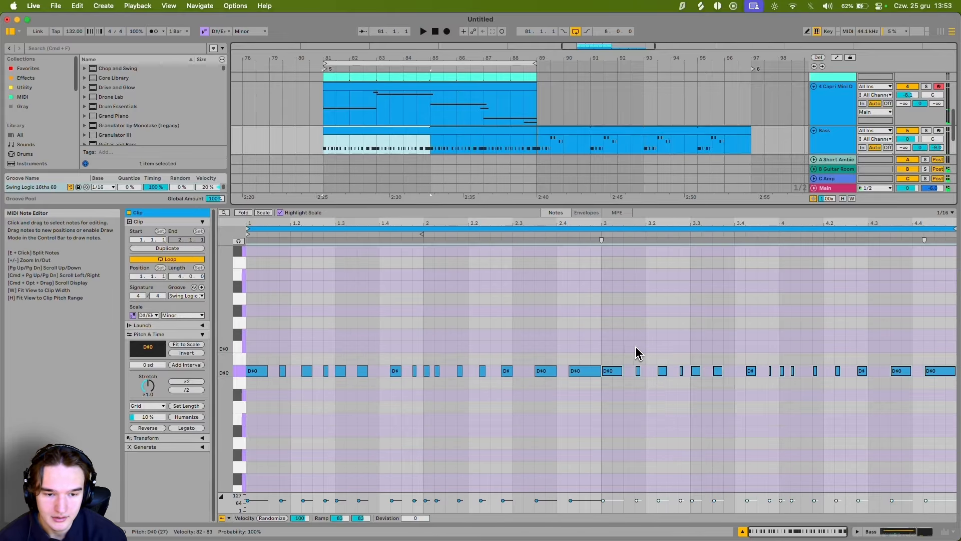
key("super+z")
left_click(173, 248)
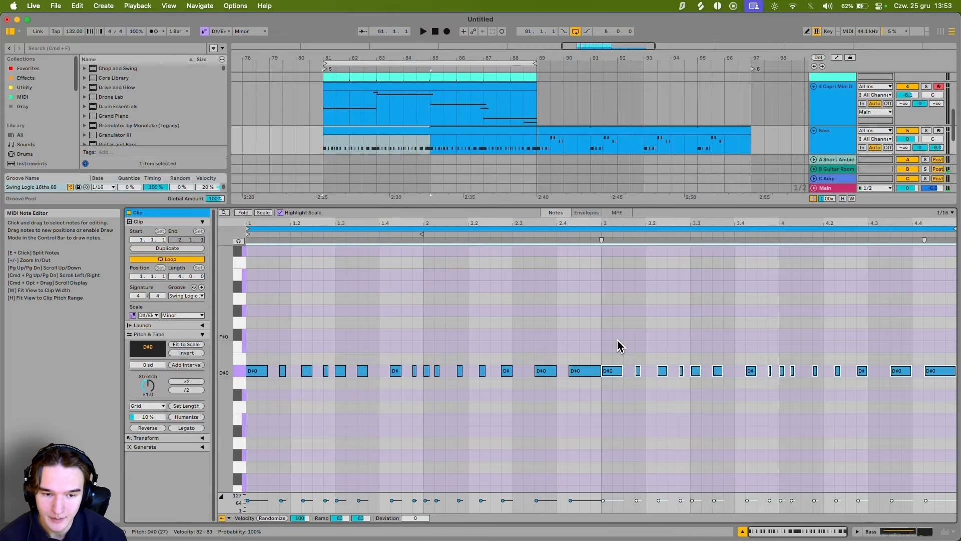
Step: Raise the duplicated bass notes in bars 3 and 4 of the clip to A#0
key("Up")
key("Up")
key("Up")
key("Up")
key("Up")
key("Up")
key("Up")
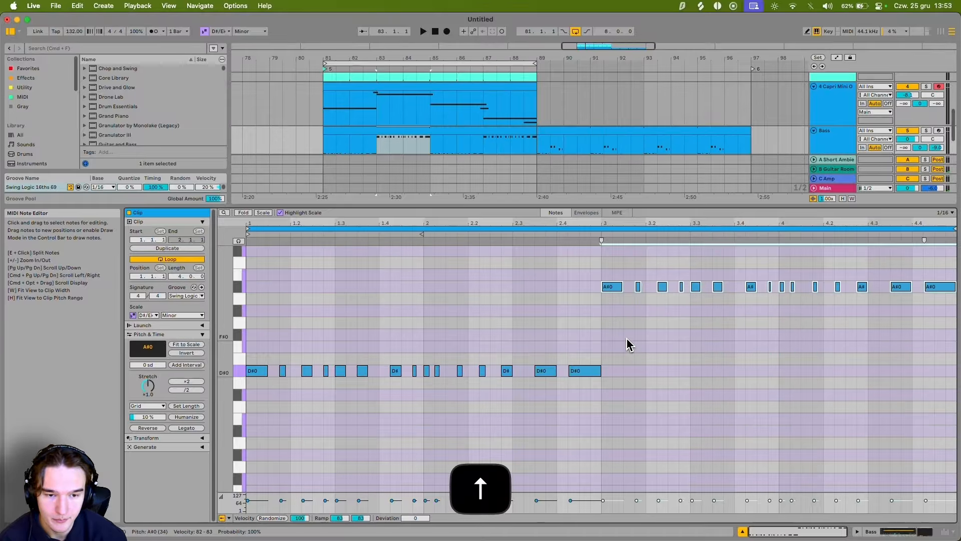
Step: Check the second long note in the Capri Mini Organ clip against the bass notes, and play the Bass clip
left_click(391, 118)
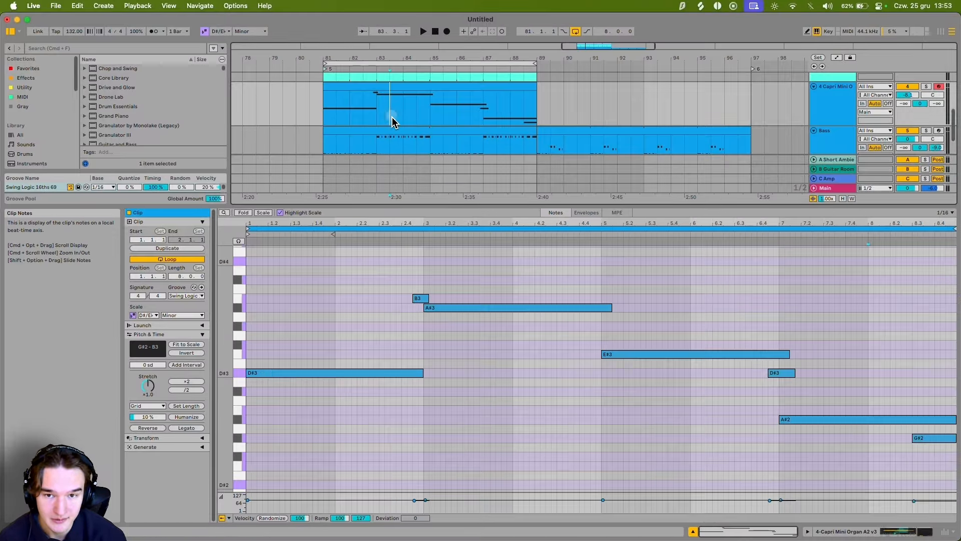
left_click_drag(473, 281, 468, 349)
left_click(378, 146)
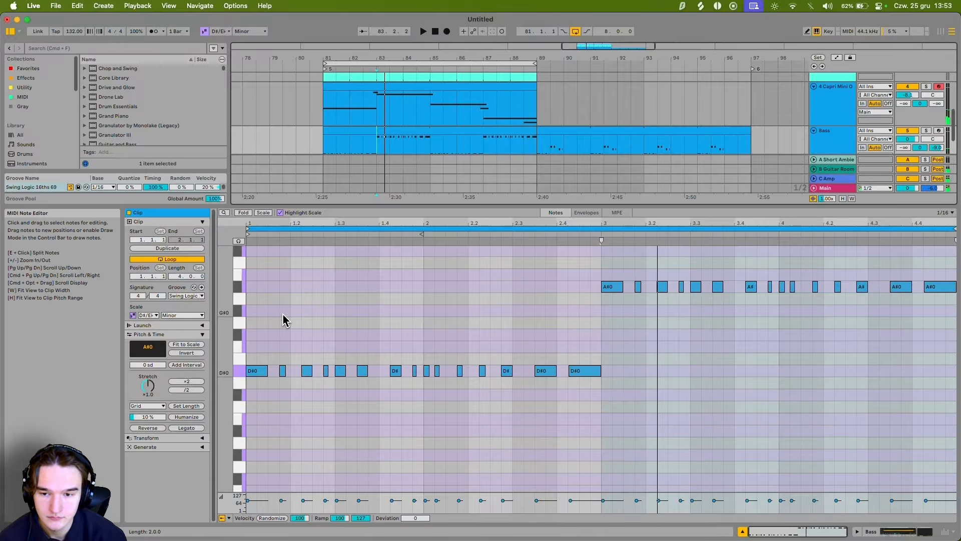
left_click(255, 316)
key("alt+space")
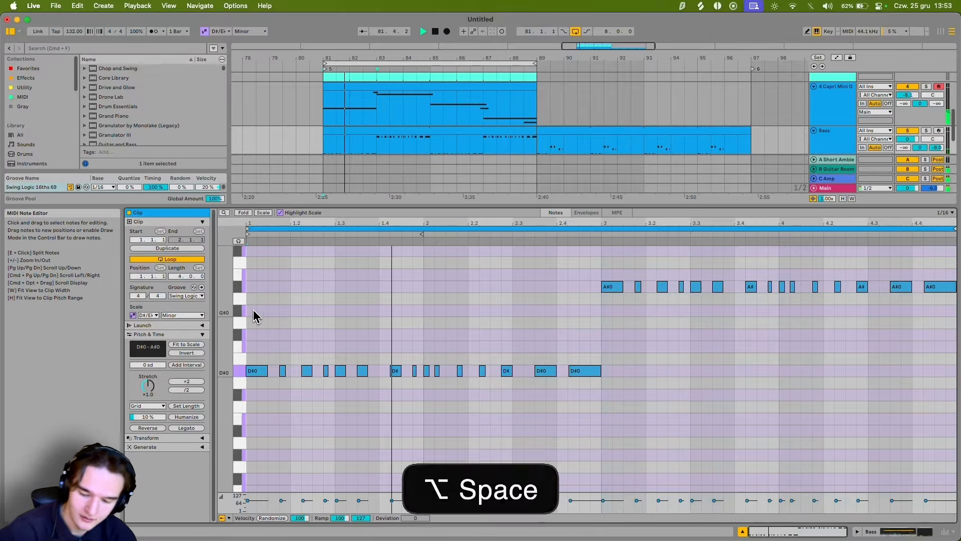
Step: Listen through the Bass clip's pitch change at bar 3, and duplicate its loop contents to reach eight bars
left_click(424, 332)
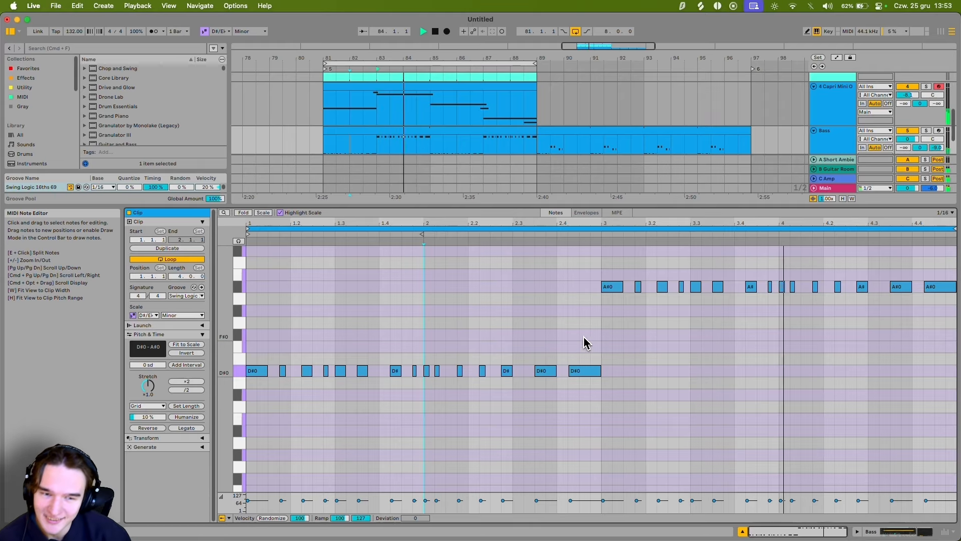
scroll(586, 339, "up", 1)
left_click(602, 340)
scroll(651, 339, "up", 2)
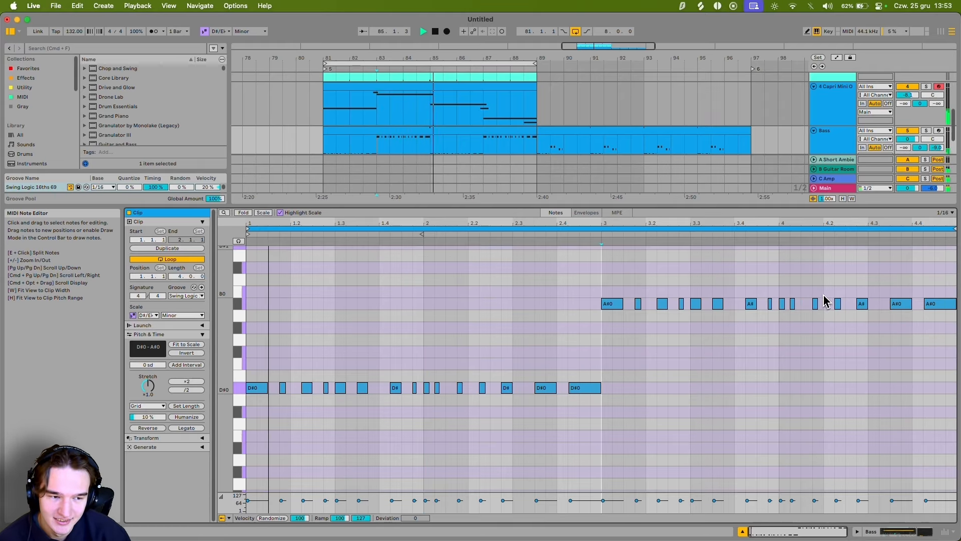
left_click(167, 248)
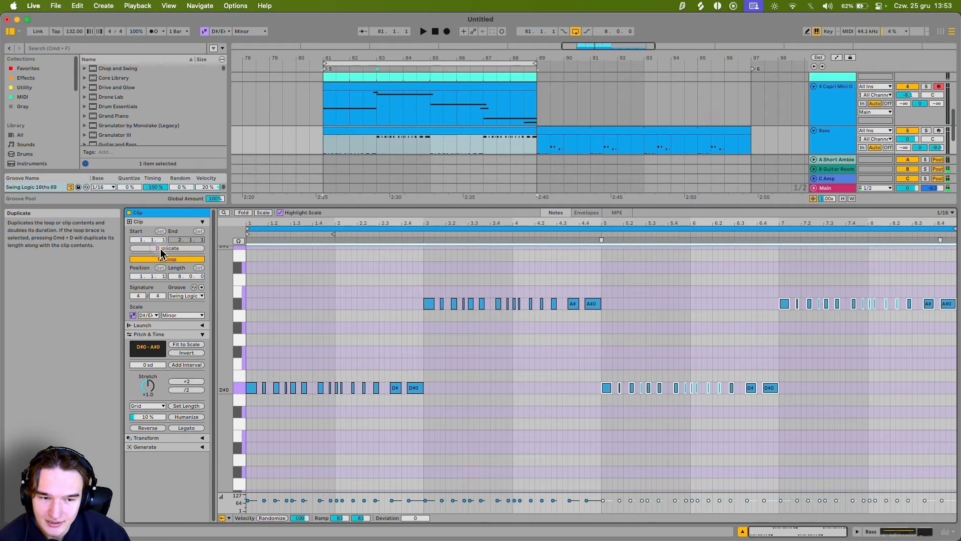
Step: Raise the bass notes in bars 5 and 6 of the clip to E#0
left_click_drag(581, 361, 761, 419)
key("Up")
key("Up")
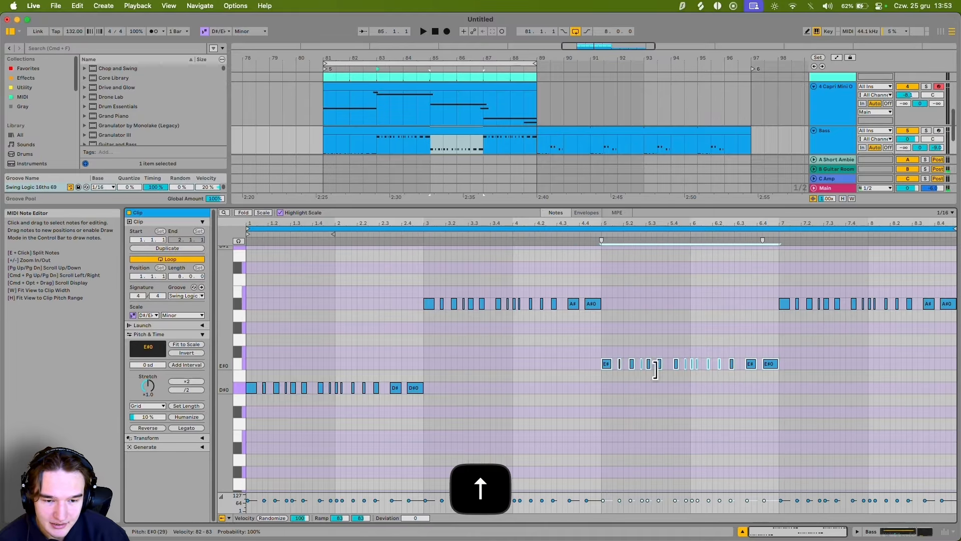
Step: Check the last long notes in the Capri Mini Organ clip and lower the bass notes in bars 7 and 8 an octave to A#-1
left_click(457, 111)
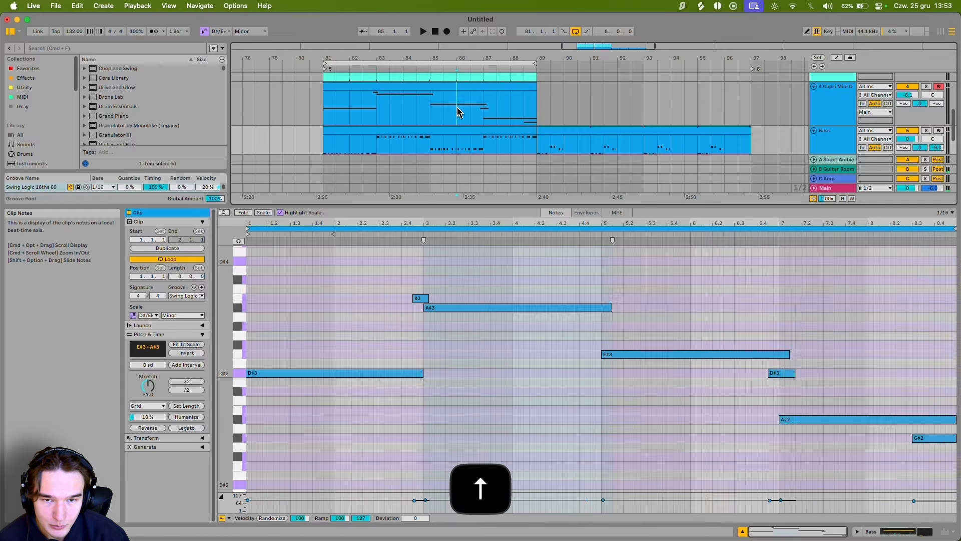
left_click(444, 144)
left_click_drag(749, 290, 955, 317)
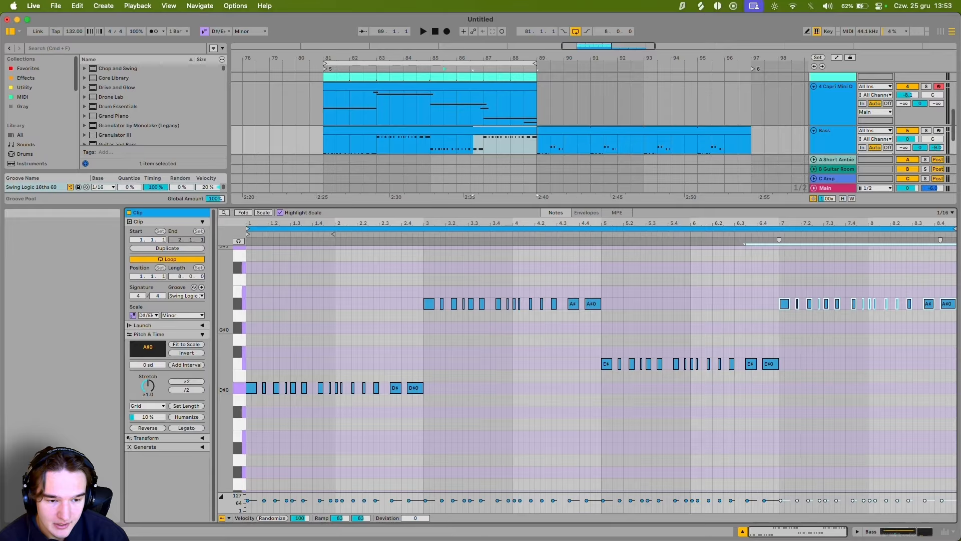
key("shift+Down")
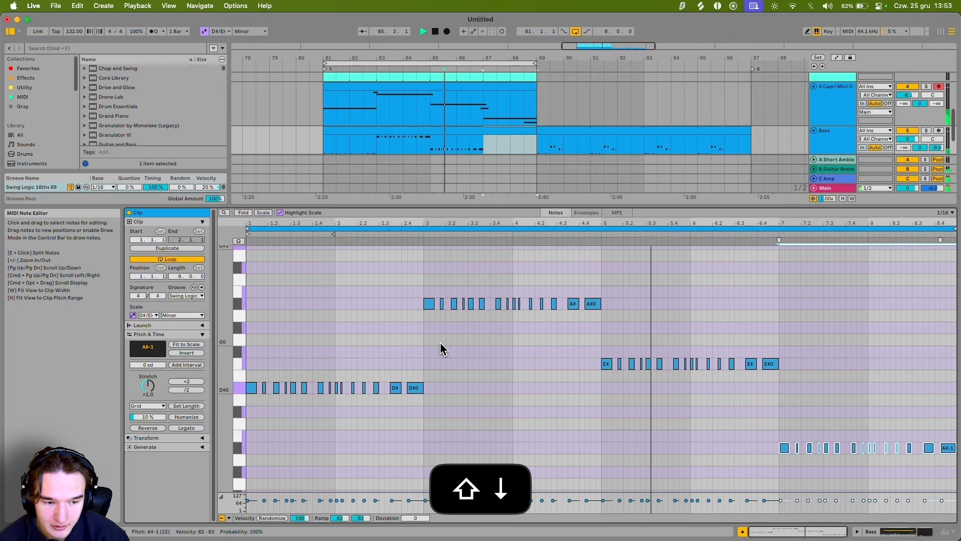
Step: Play the eight-bar Bass clip and follow its root-note changes through the whole loop
left_click(692, 323)
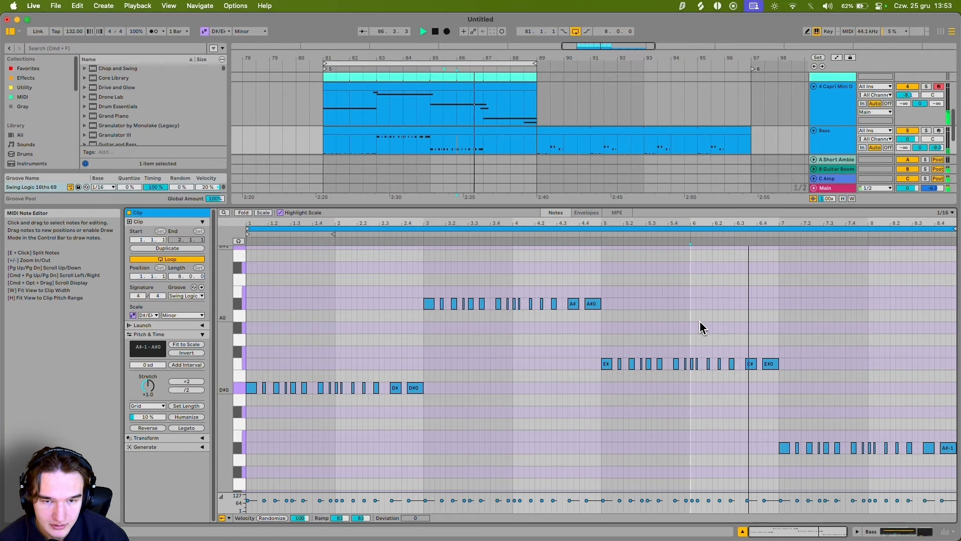
scroll(365, 350, "down", 2)
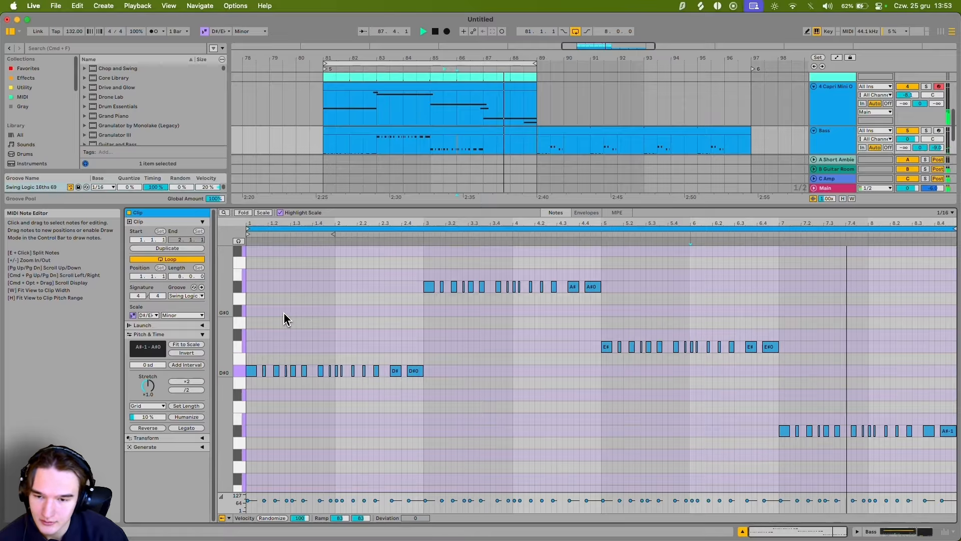
key("plus")
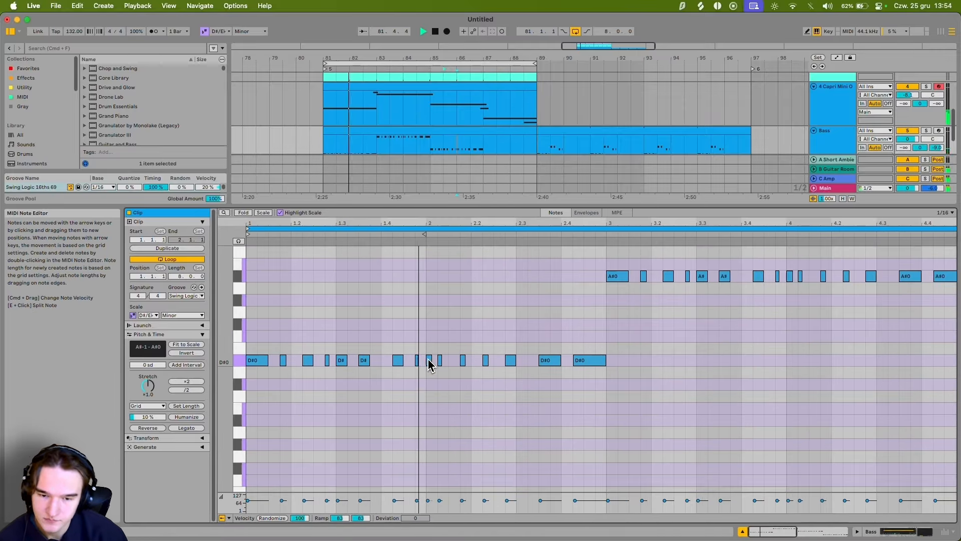
key("space")
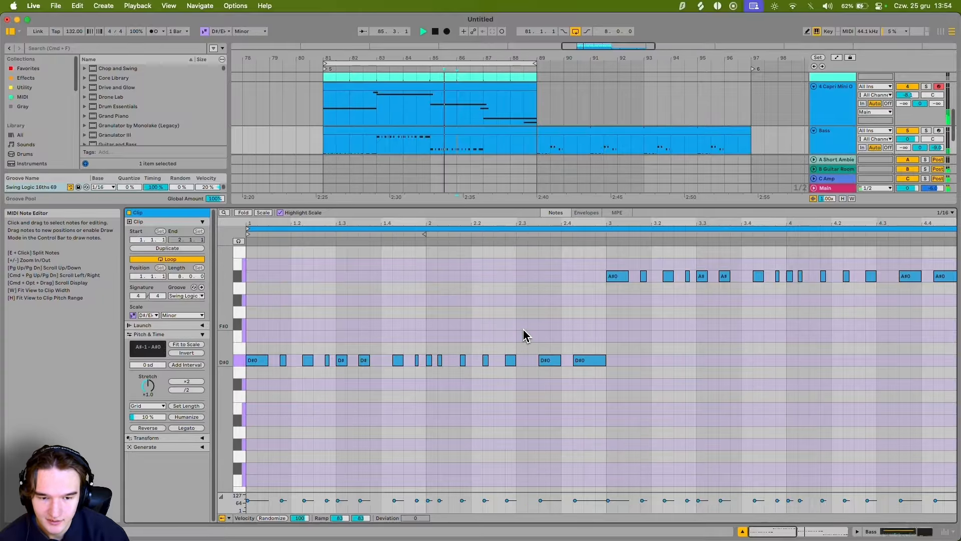
scroll(522, 351, "down", 5)
key("space")
key("alt+space")
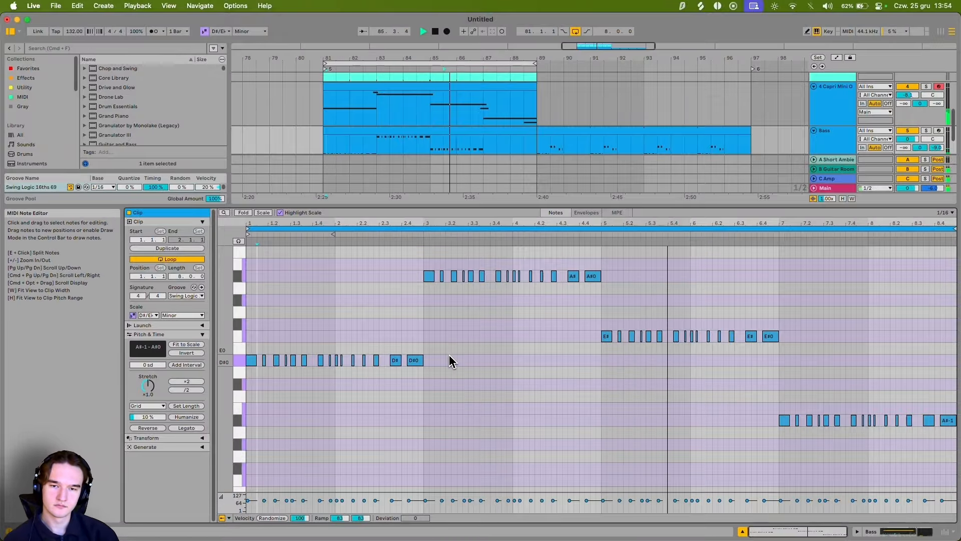
scroll(515, 341, "down", 1)
scroll(547, 343, "up", 2)
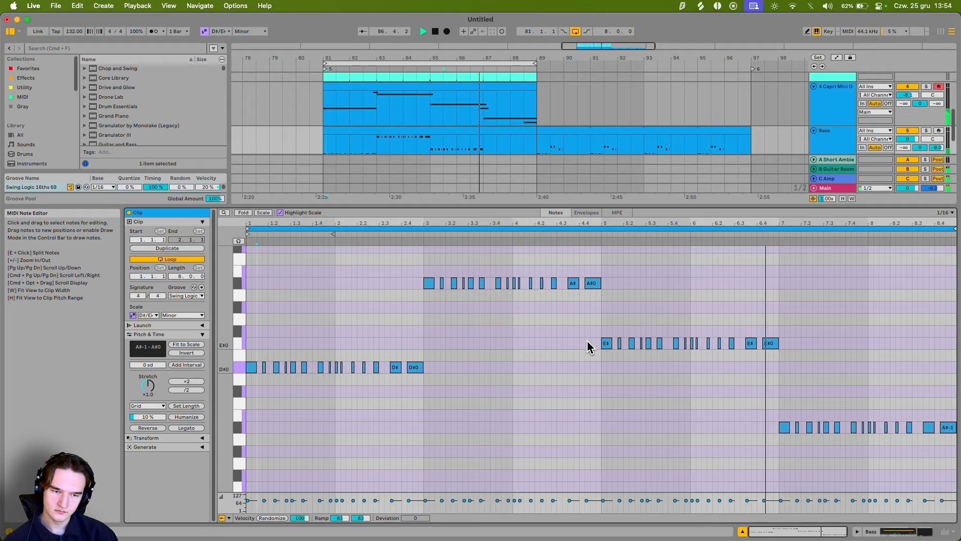
scroll(608, 331, "up", 2)
left_click(779, 311)
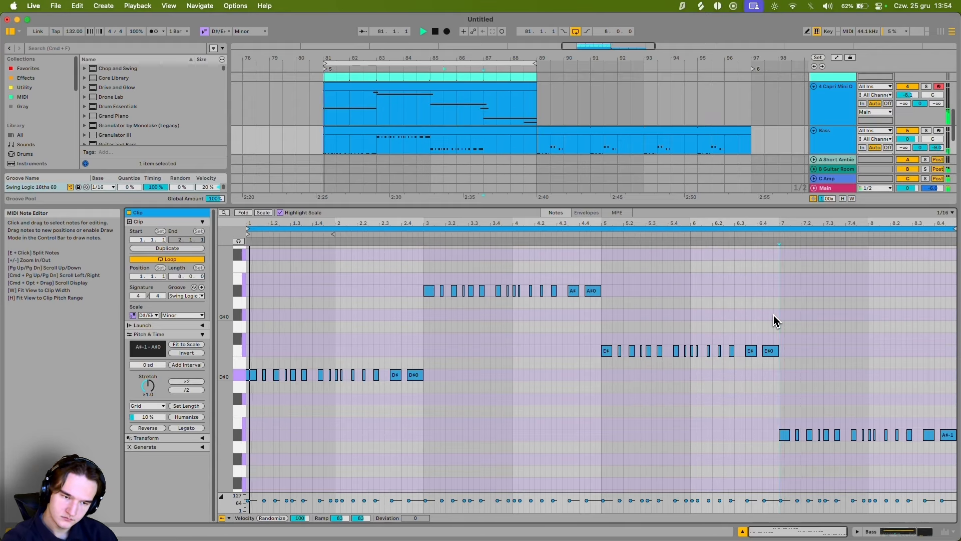
scroll(423, 316, "up", 2)
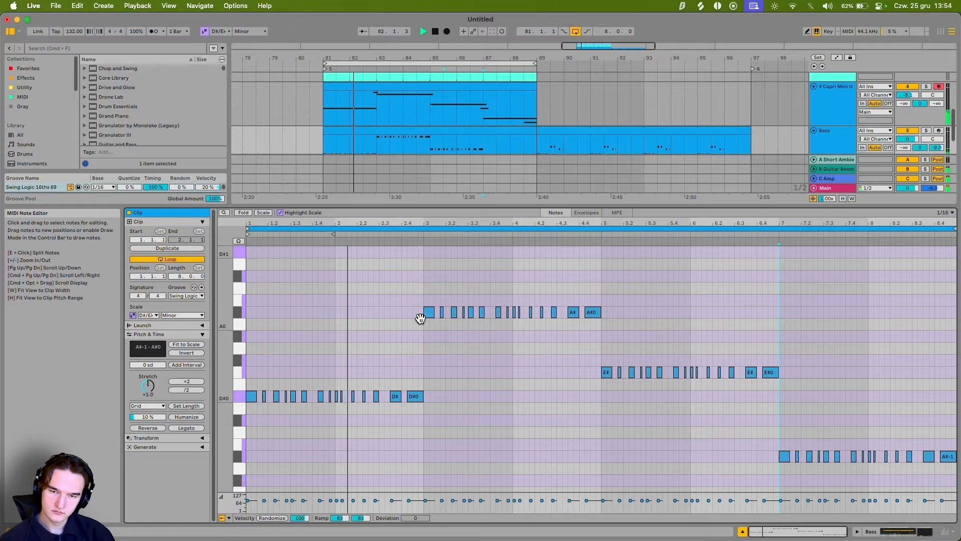
Step: Listen to the bass line together with the other layers in the arrangement, and stop playback
key("shift+Tab")
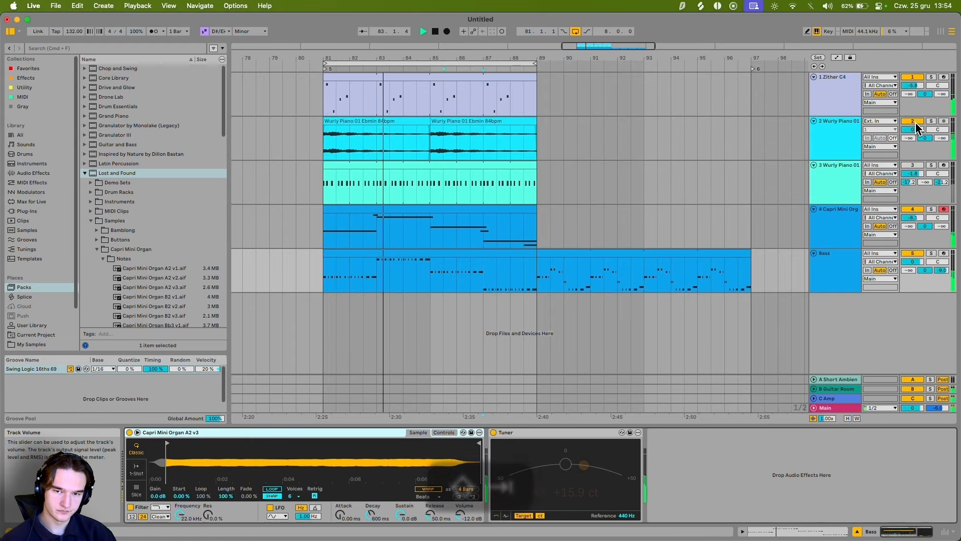
right_click(426, 276)
left_click(426, 276)
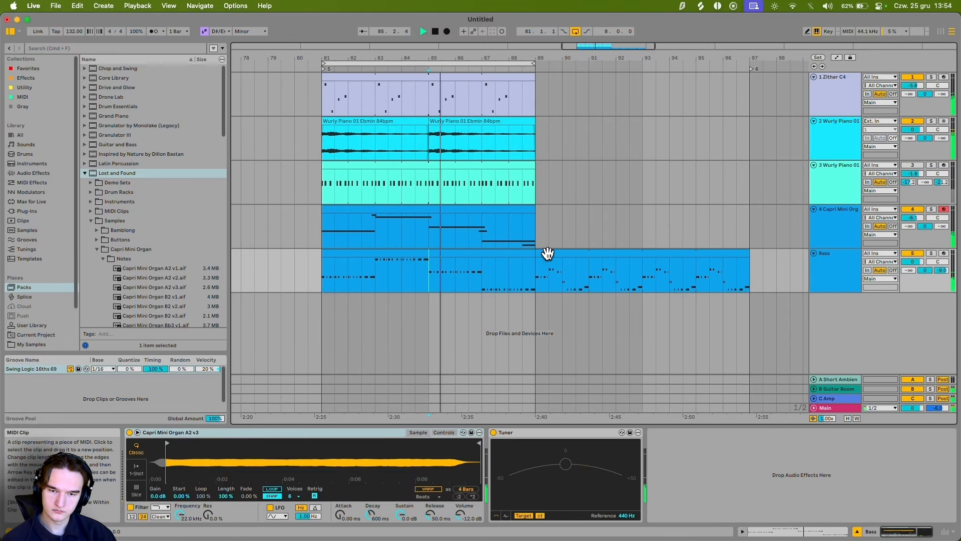
key("space")
Step: Add a short D#1 note near the start of bar 2 in the Bass clip and play the passage
left_click(462, 254)
key("shift+Tab")
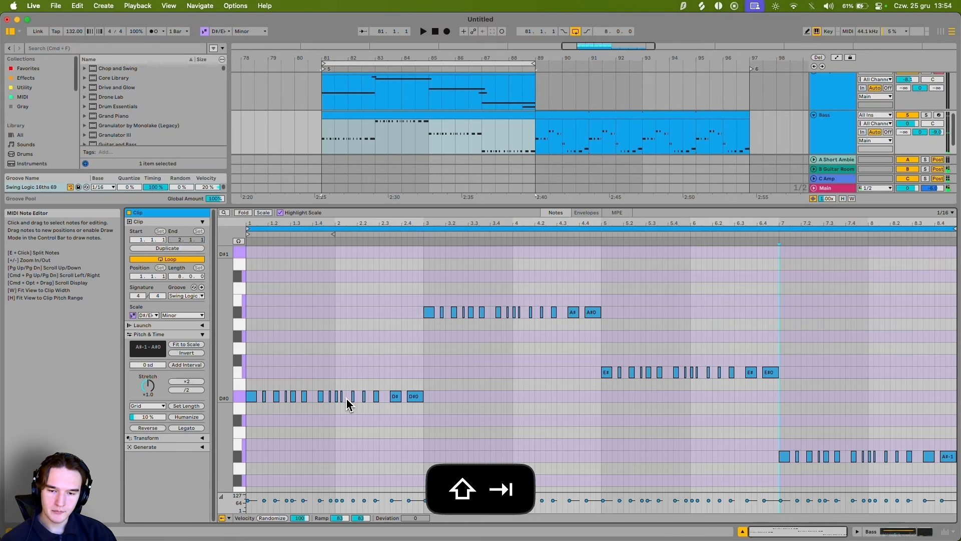
scroll(371, 396, "up", 4)
left_click(381, 389)
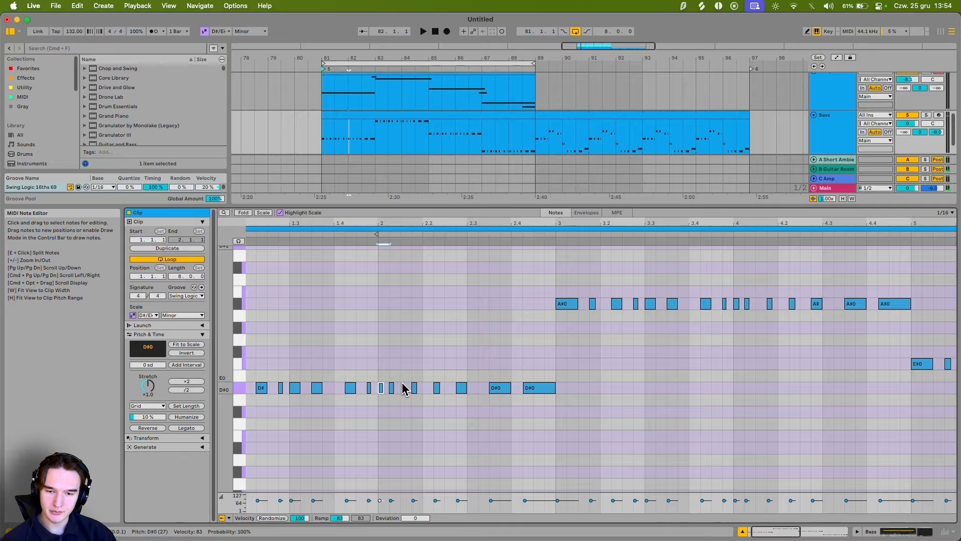
key("shift+Up")
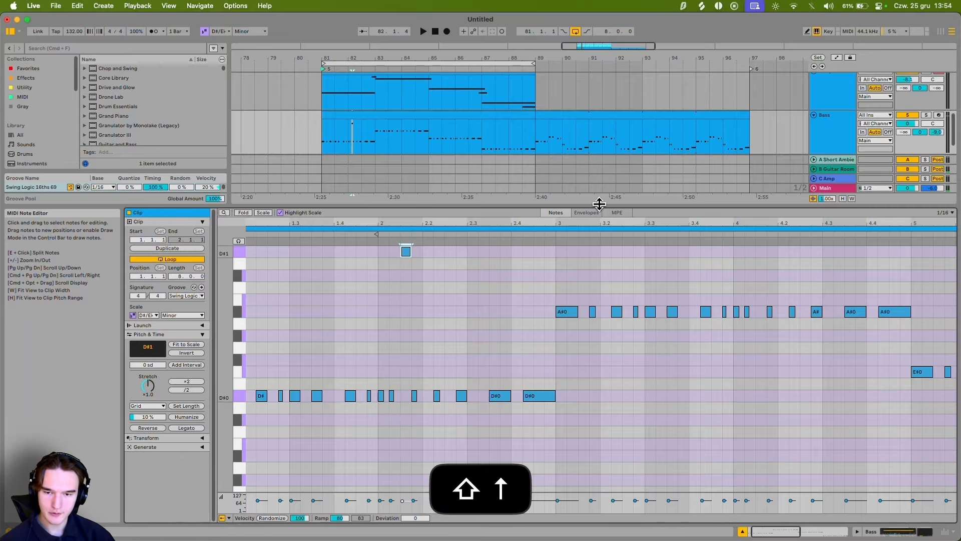
key("space")
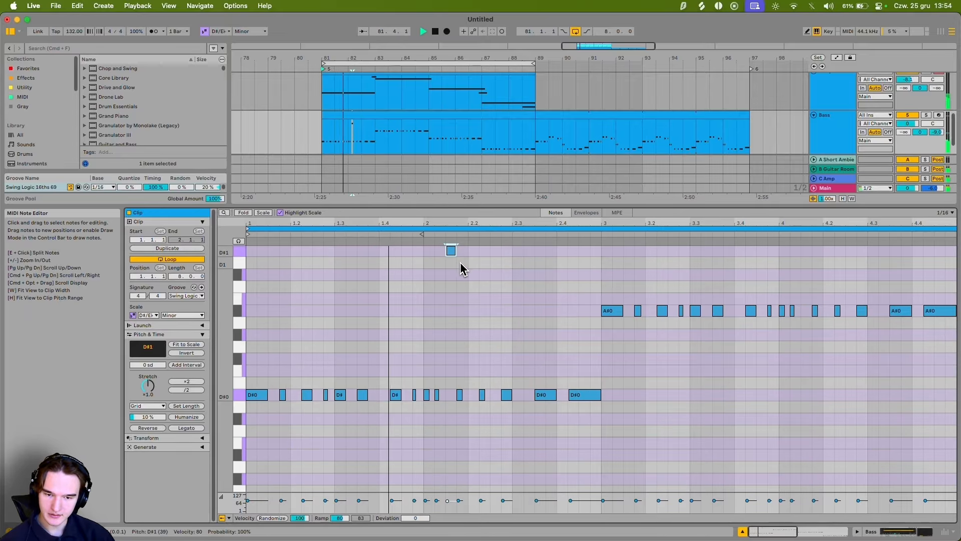
key("space")
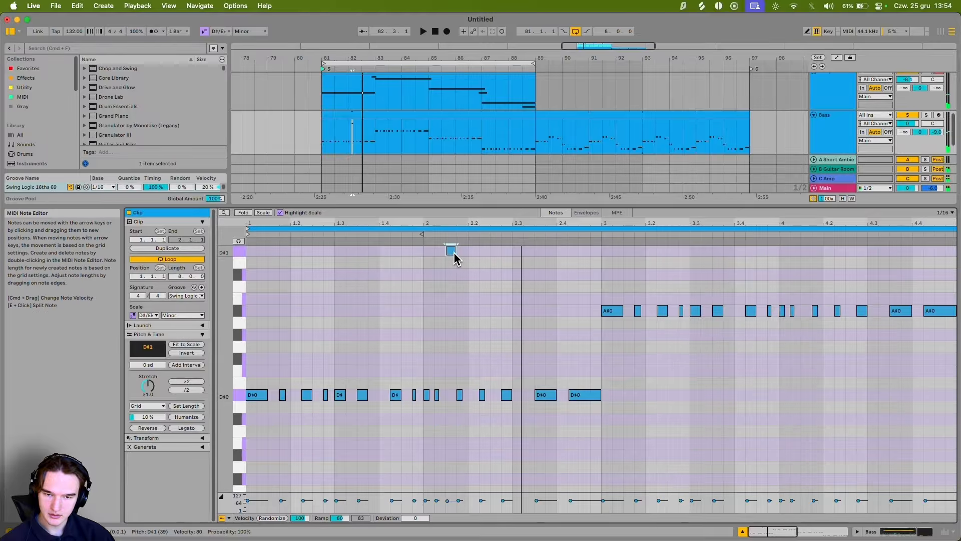
Step: Move the D#1 note slightly earlier in bar 2, deactivate the D#0 note beneath it, and play the result
left_click_drag(455, 255, 444, 255)
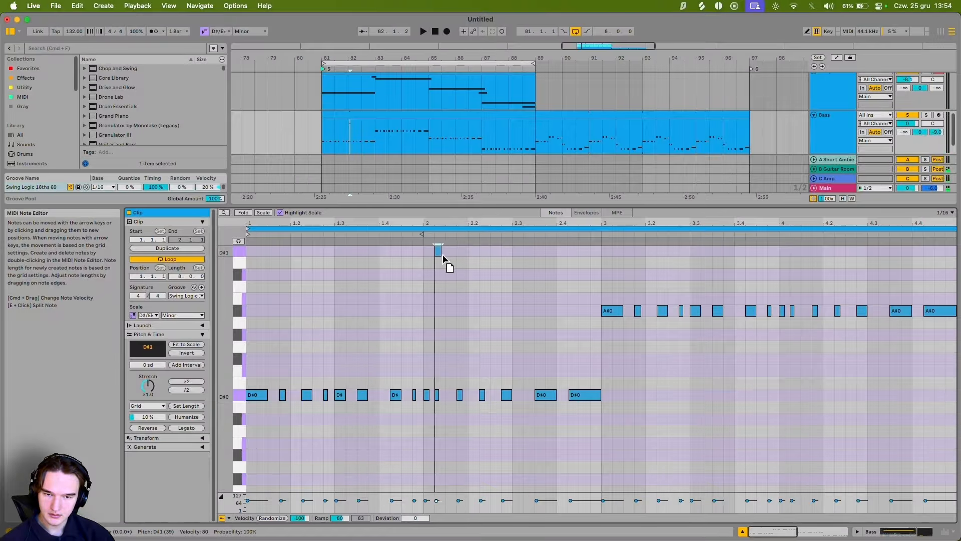
left_click(436, 395)
key("0")
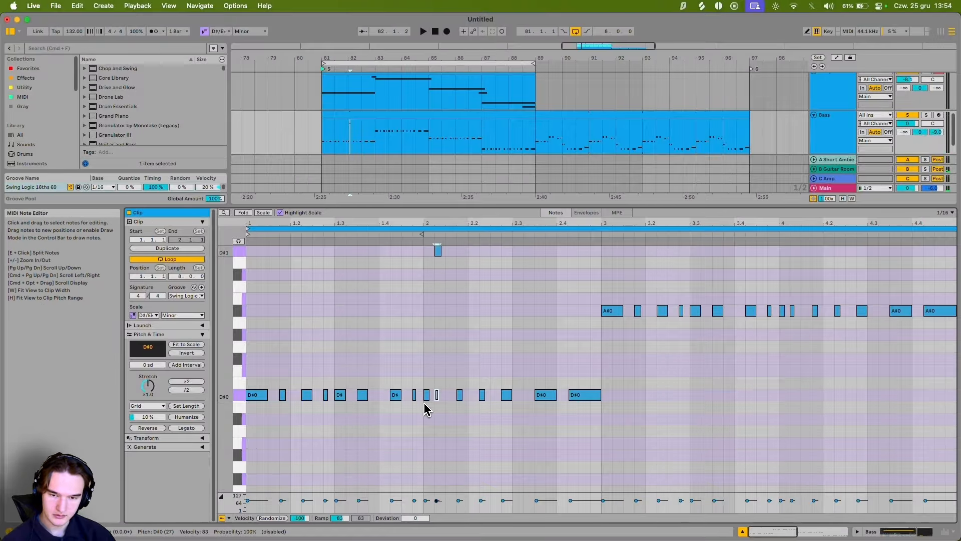
key("space")
Step: Add a short note right after the D#1 note in bar 2 and set its pitch to F#0
scroll(366, 325, "up", 1)
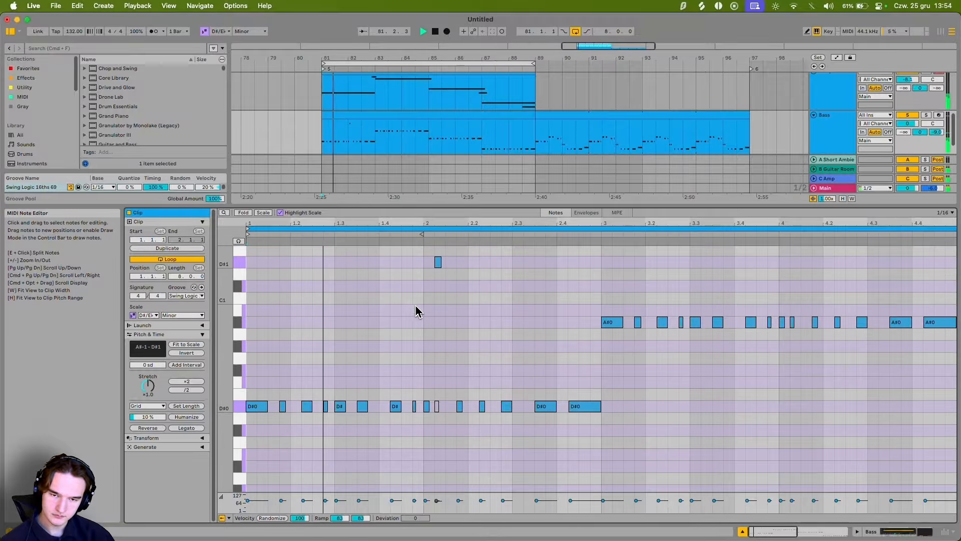
double_click(450, 262)
key("shift+Up")
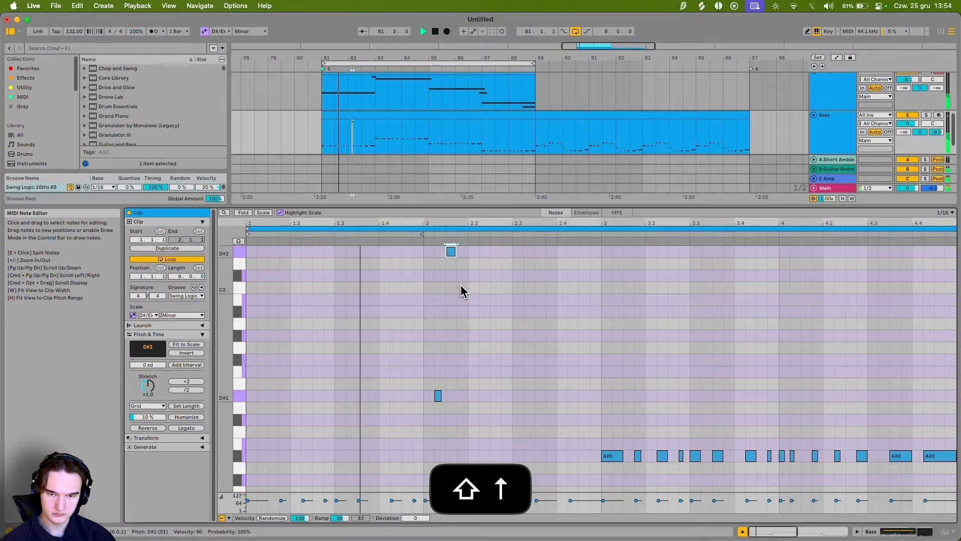
key("shift+Down")
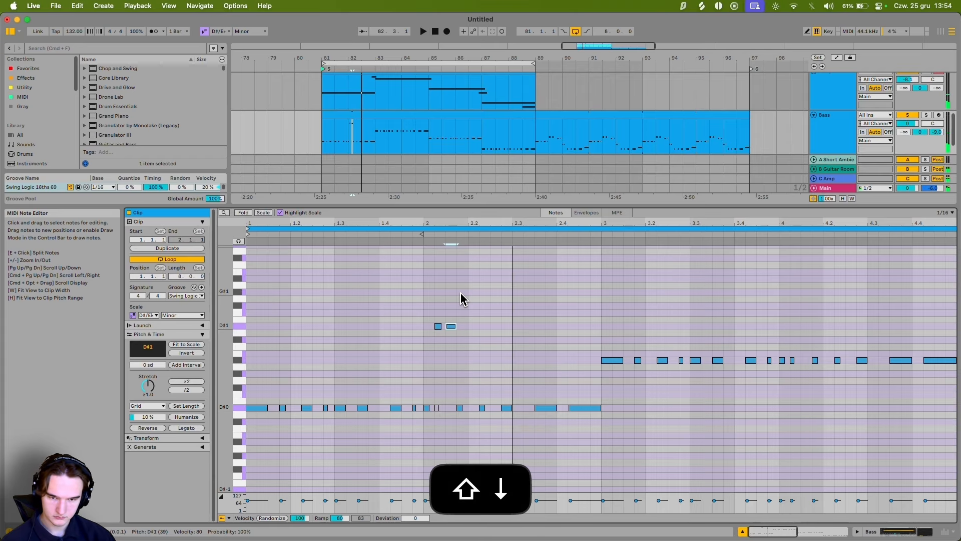
key("Up")
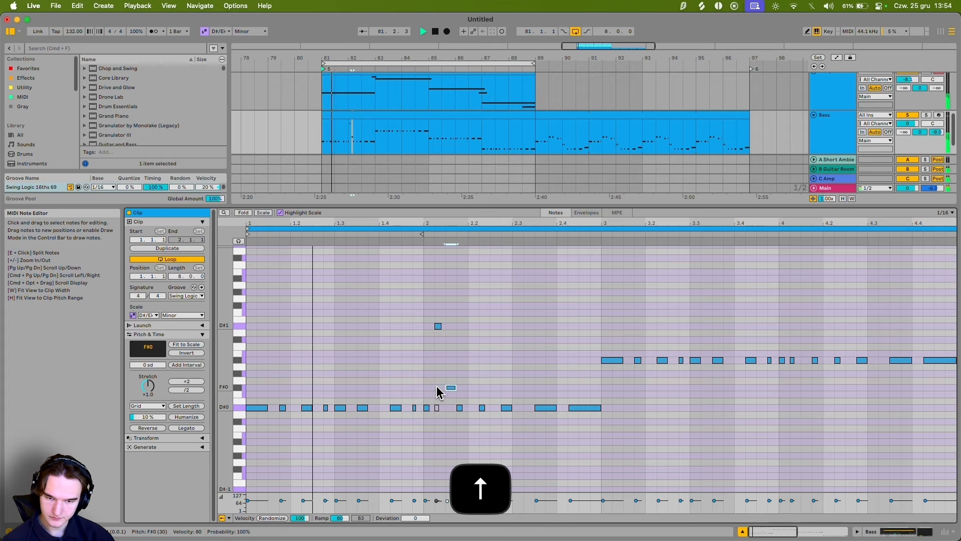
scroll(473, 395, "up", 5)
left_click_drag(465, 363, 452, 373)
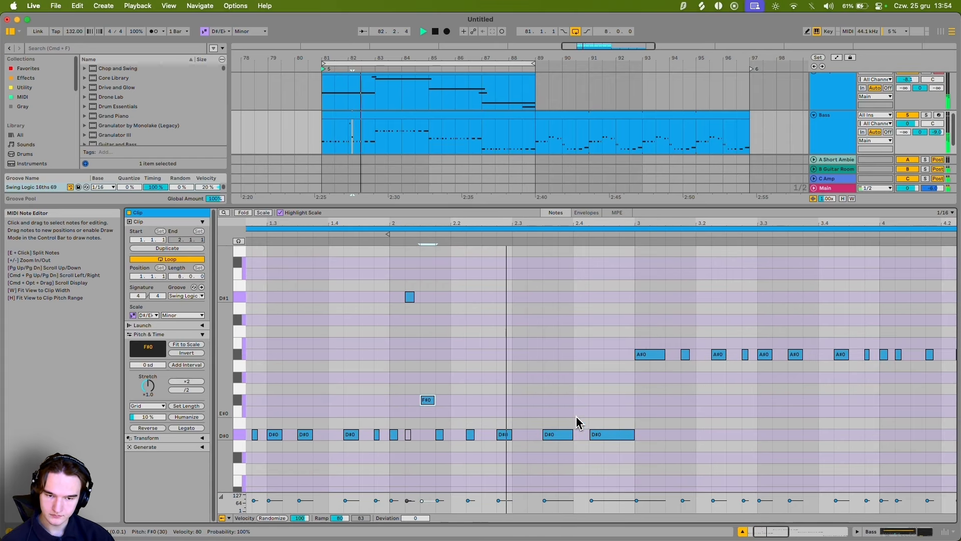
Step: Place a long F#0 note at the end of bar 2, overlapping a shortened last D#0 note
left_click_drag(623, 434, 634, 399)
key("space")
double_click(593, 437)
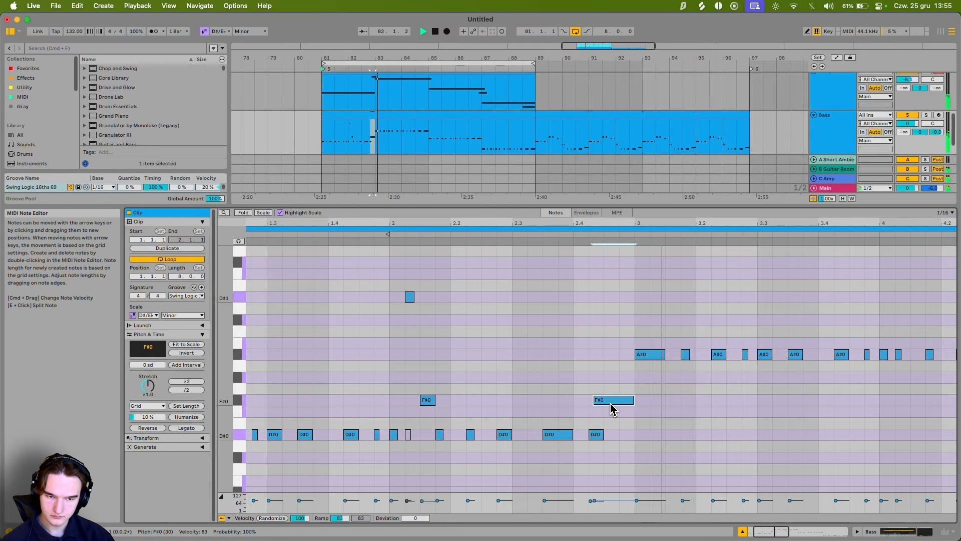
Step: Set the bass sampler's glide mode to Glide with a time of 111 ms, arming the Bass track to test it
key("shift+Tab")
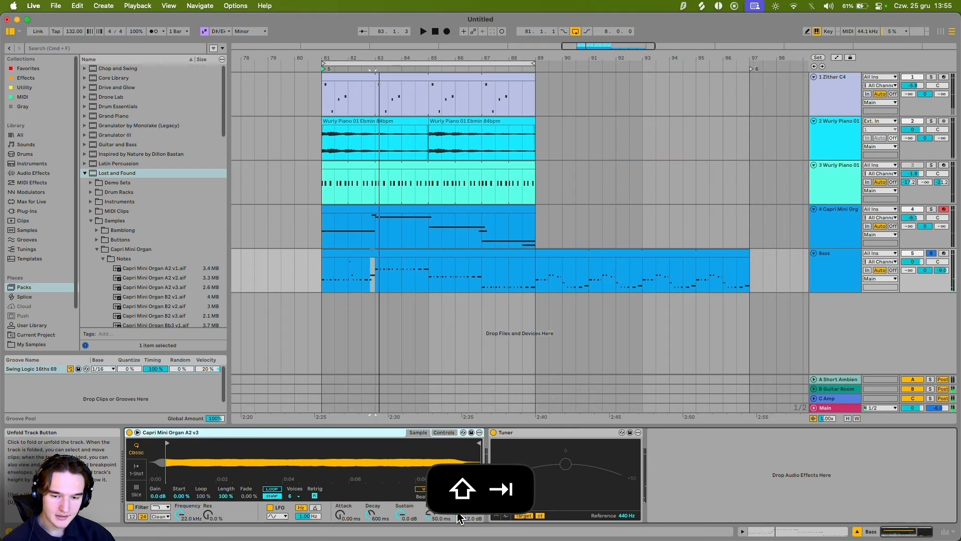
left_click(445, 432)
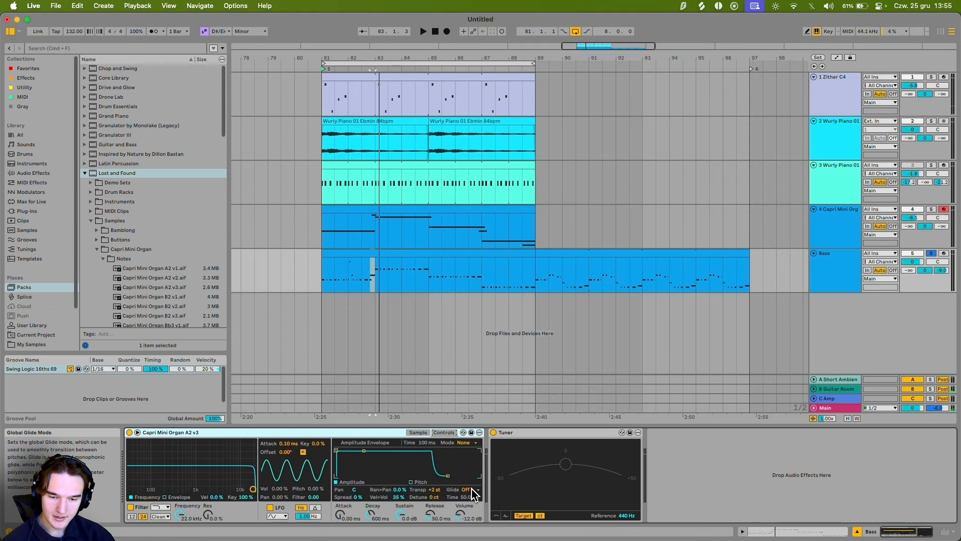
left_click(470, 490)
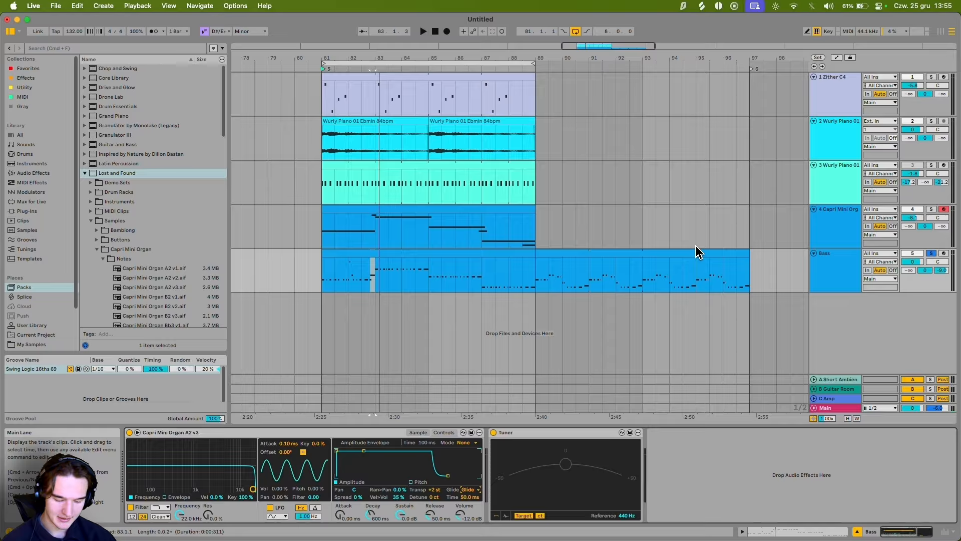
left_click(947, 262)
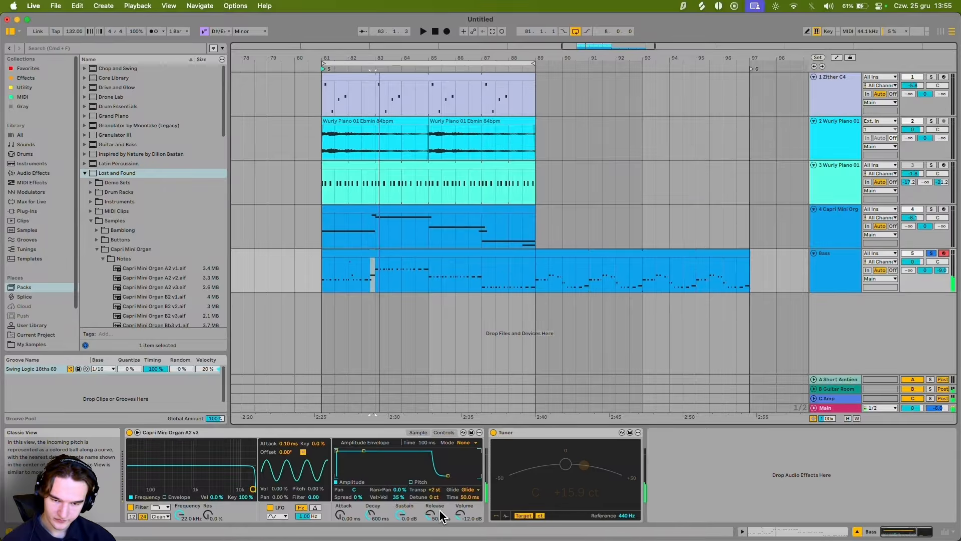
left_click_drag(466, 493, 466, 495)
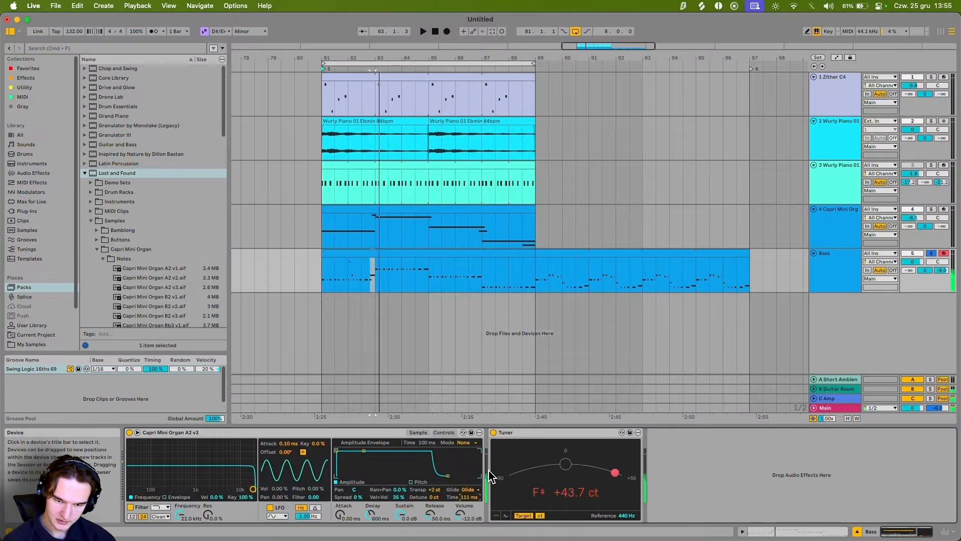
Step: Raise the long F#0 note at the end of bar 2 to B0 and play the Bass clip from its start
key("shift+Tab")
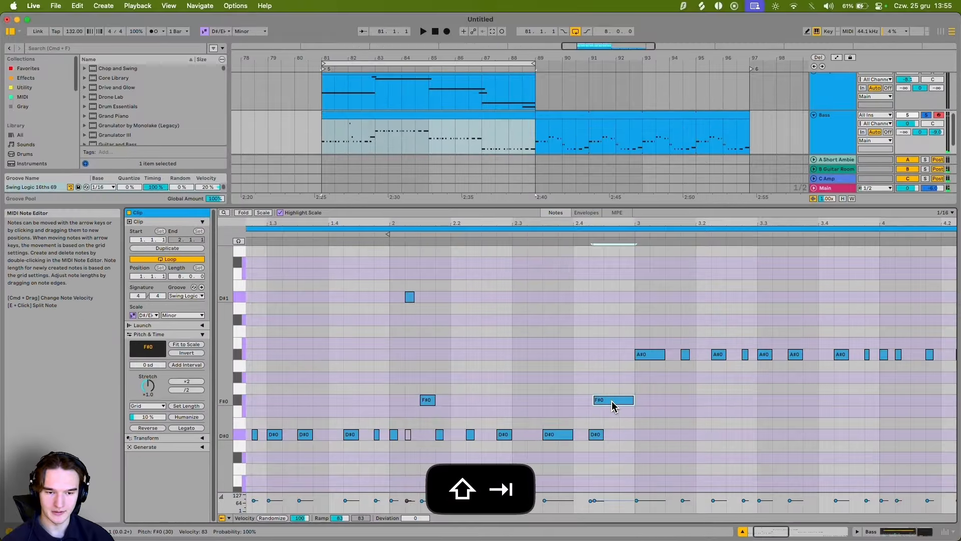
left_click_drag(612, 401, 611, 345)
scroll(315, 341, "left", 5)
scroll(315, 340, "down", 2)
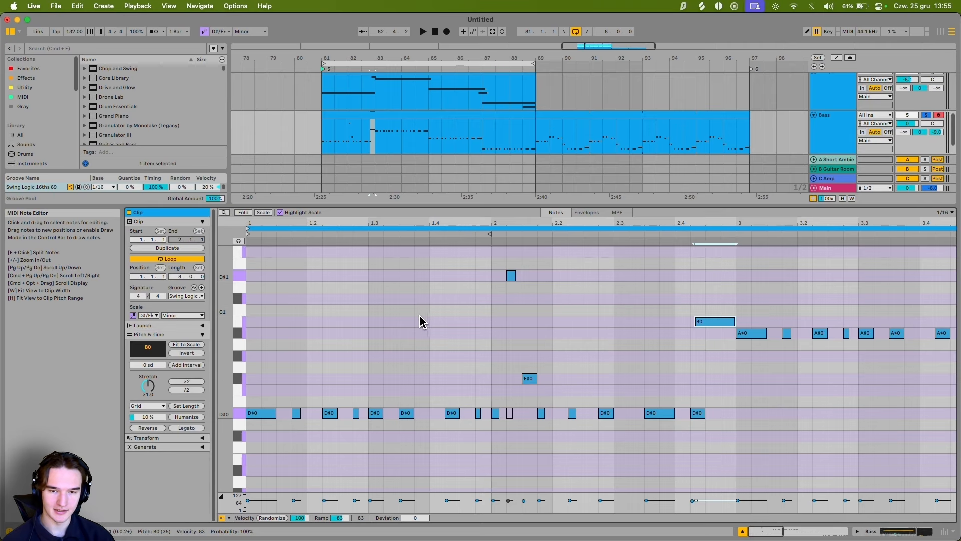
left_click(249, 289)
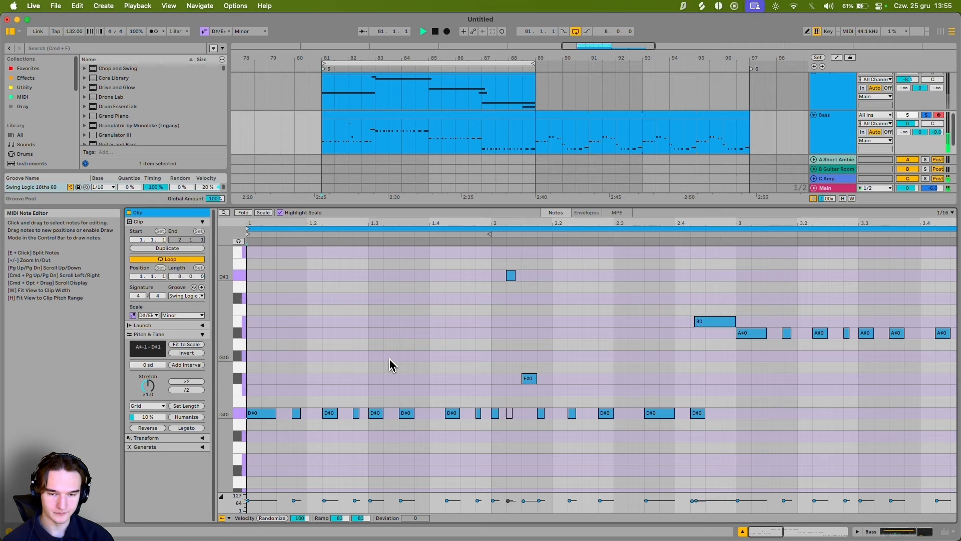
Step: Stop playback and place a short B0 note at beat 4.2 of the Bass clip, just before the A#0 note
scroll(525, 330, "right", 3)
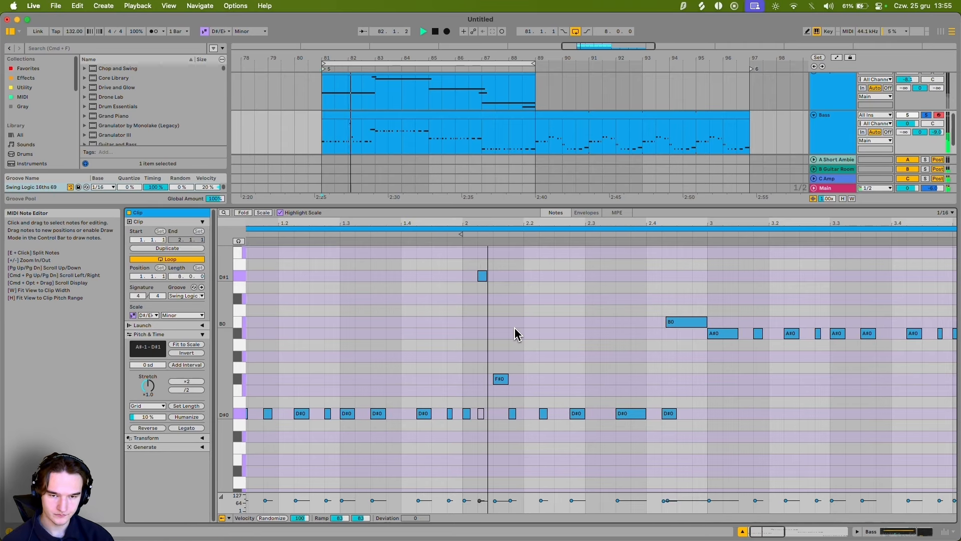
scroll(596, 418, "right", 2)
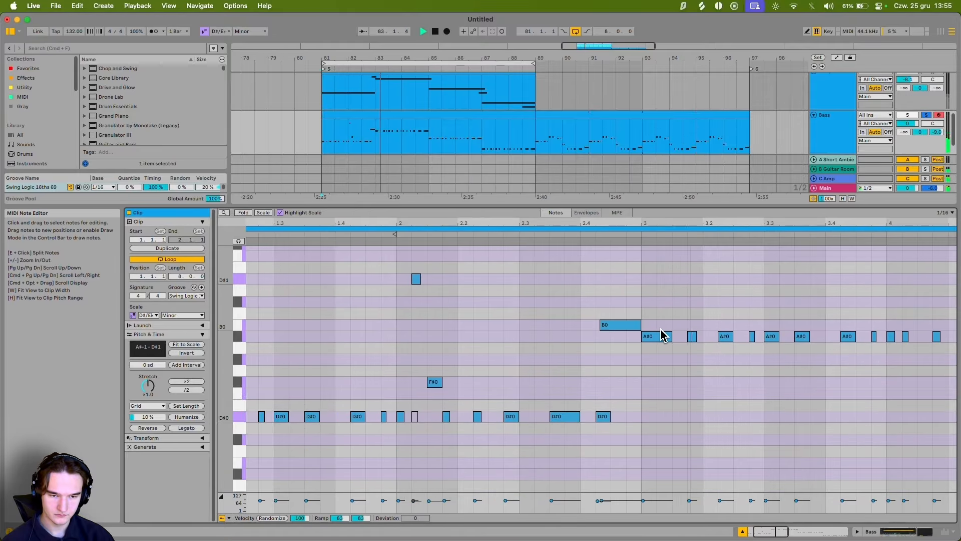
scroll(651, 334, "right", 2)
scroll(576, 325, "right", 3)
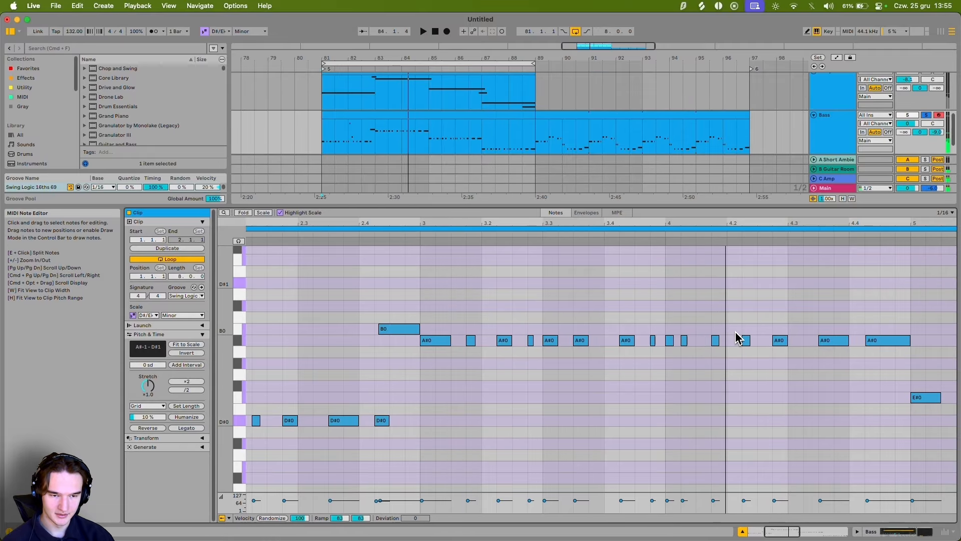
key("space")
left_click(734, 328)
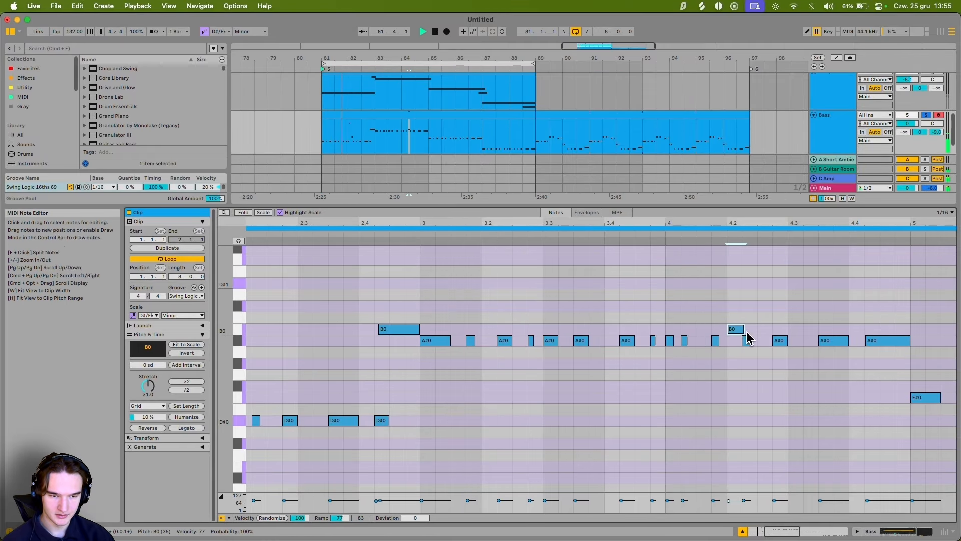
Step: Lower the last A#0 note of bar 4 to G#0 and play the section
scroll(701, 340, "down", 3)
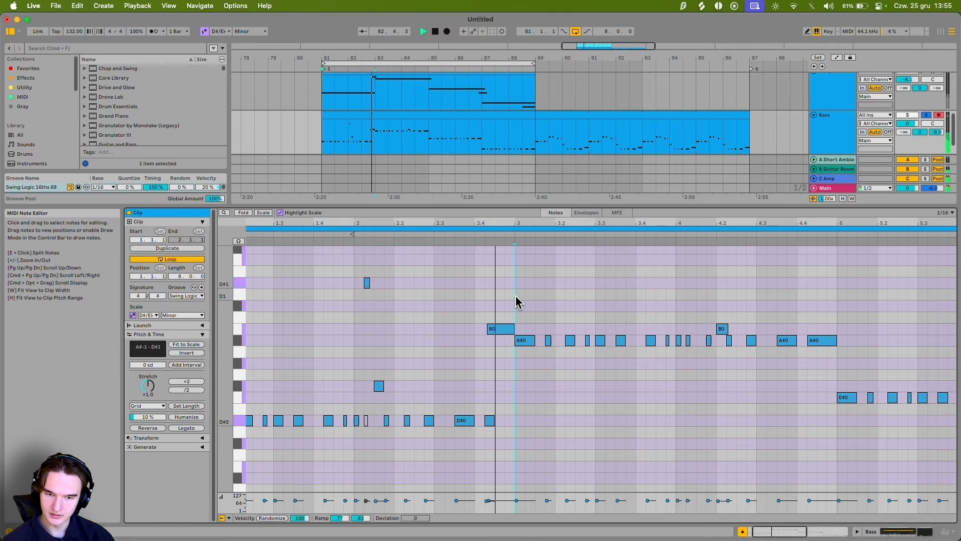
left_click_drag(528, 305, 502, 294)
scroll(515, 281, "right", 1)
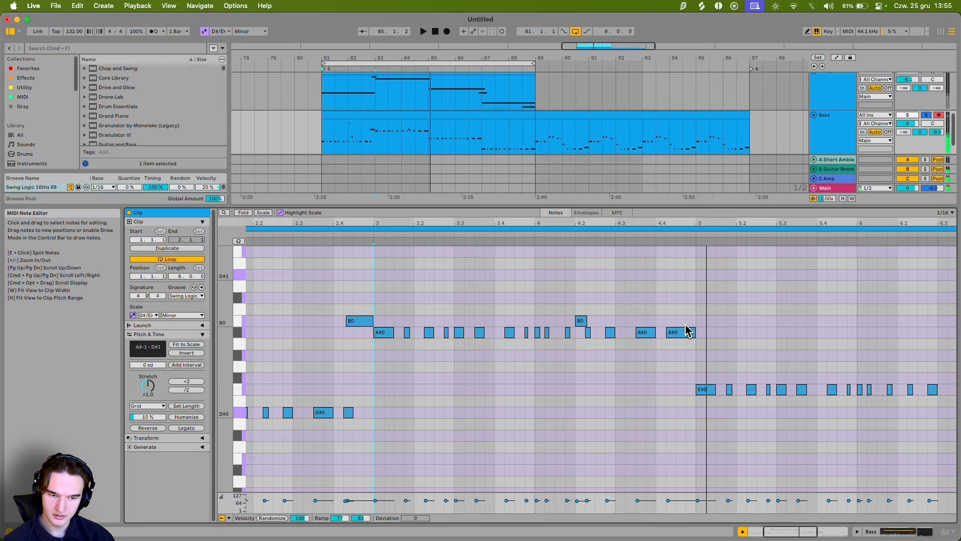
key("space")
left_click_drag(682, 332, 682, 356)
key("space")
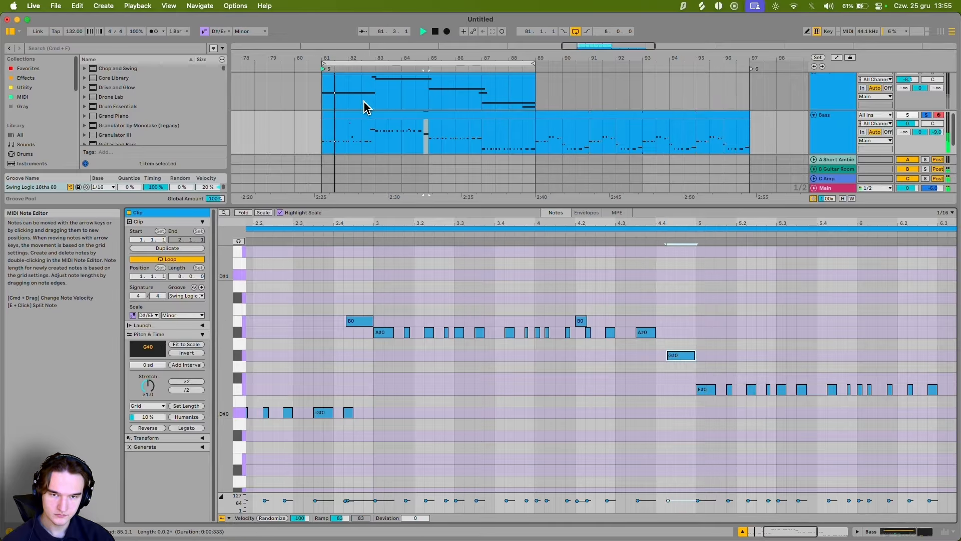
Step: Add a short A#0 note at beat 4.4 and trim the start of the long G#0 note so the two overlap
scroll(427, 130, "up", 1)
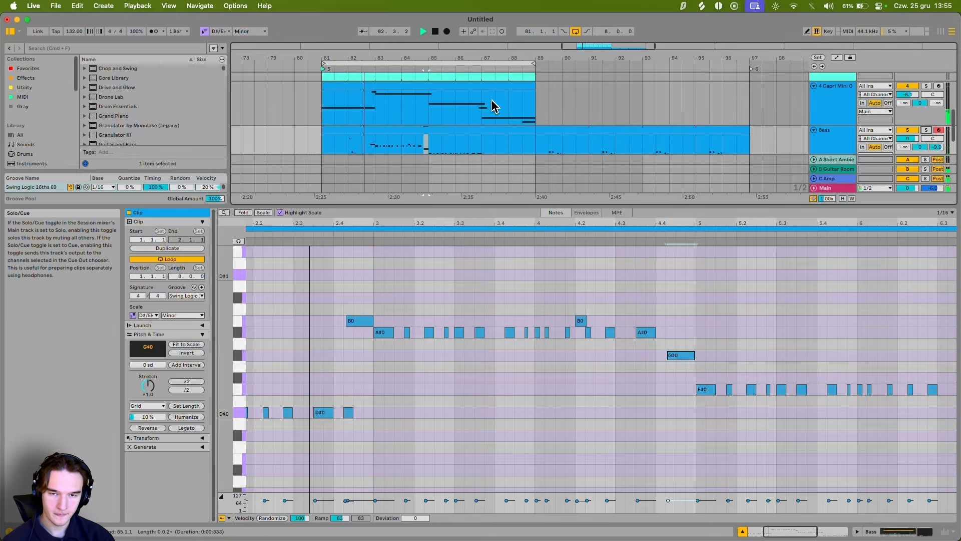
scroll(422, 144, "down", 1)
scroll(455, 301, "right", 1)
scroll(626, 337, "up", 4)
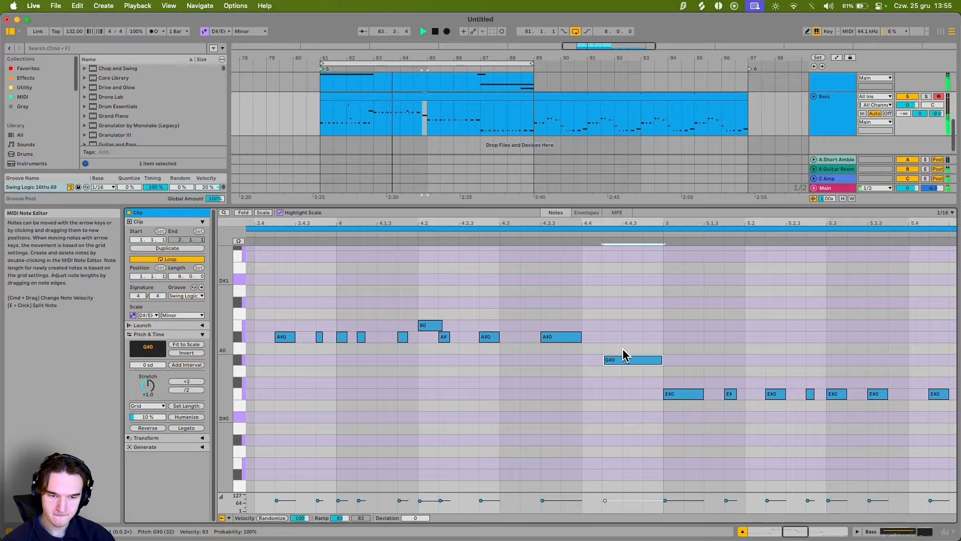
double_click(604, 338)
left_click_drag(621, 367, 625, 366)
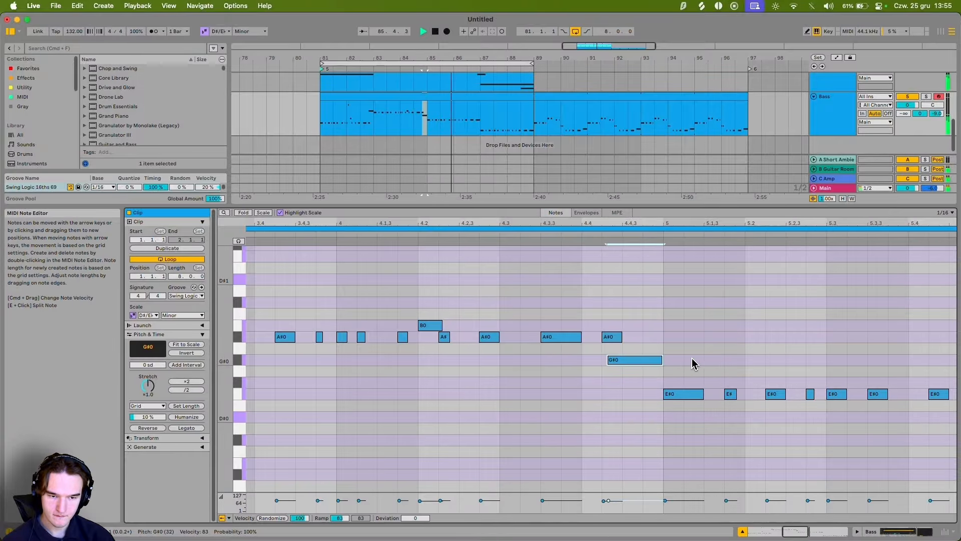
Step: Try raising all the E#0 bass notes in bars 5 and 6 to F#0 and play the change
scroll(692, 365, "down", 5)
scroll(656, 353, "up", 3)
scroll(601, 335, "right", 3)
scroll(601, 335, "down", 2)
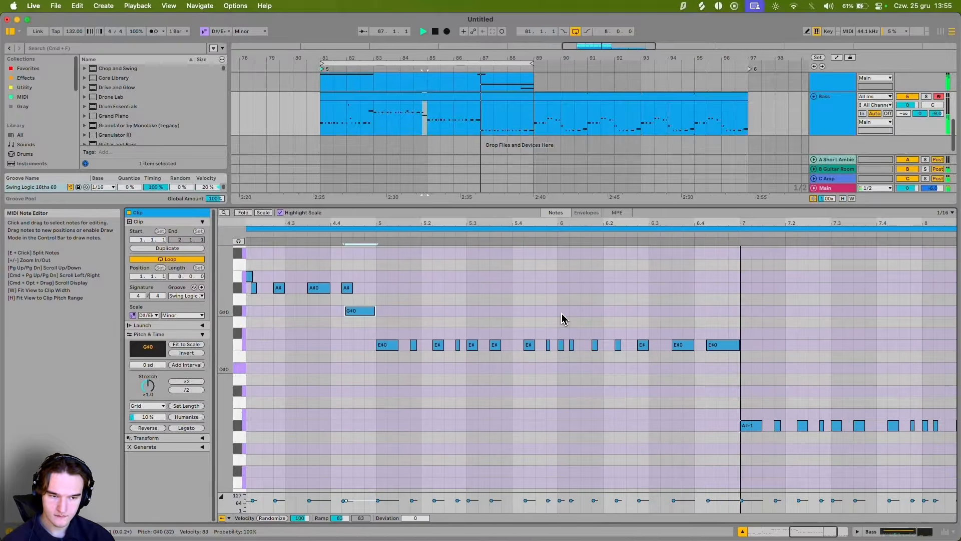
scroll(687, 387, "down", 2)
left_click_drag(476, 330, 737, 365)
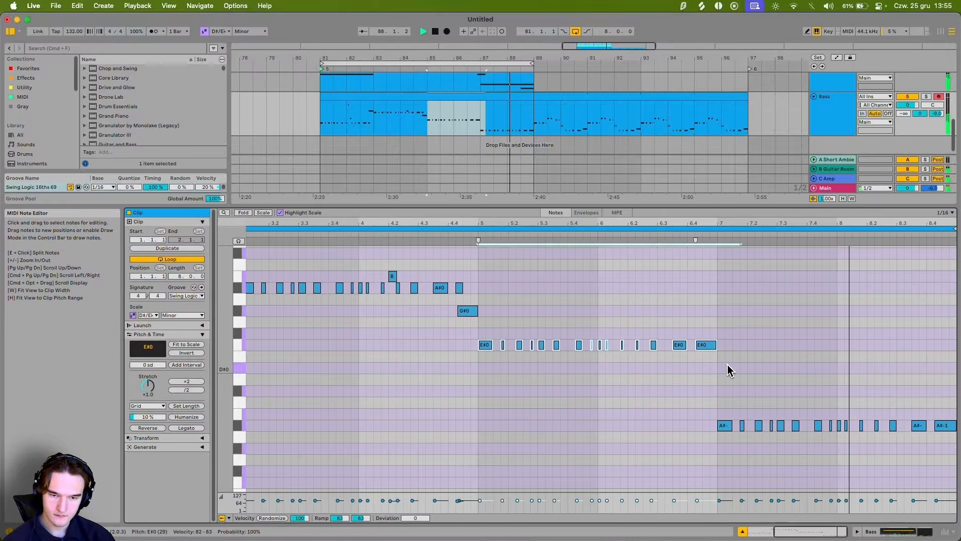
key("Up")
left_click(432, 326)
key("space")
key("alt+space")
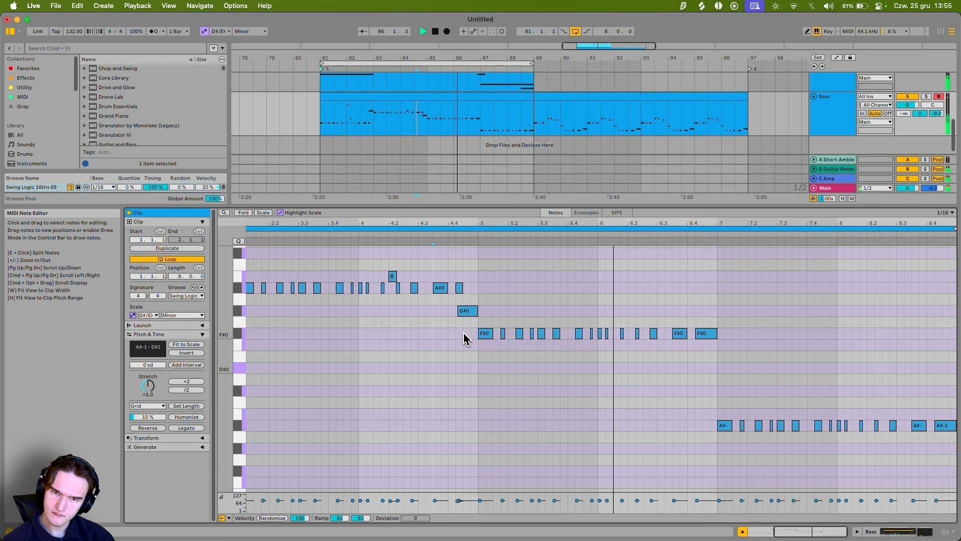
Step: Try raising the Capri Mini Organ's long E#3 note from bar 5 to F#3 and play it with the bass
scroll(460, 345, "up", 2)
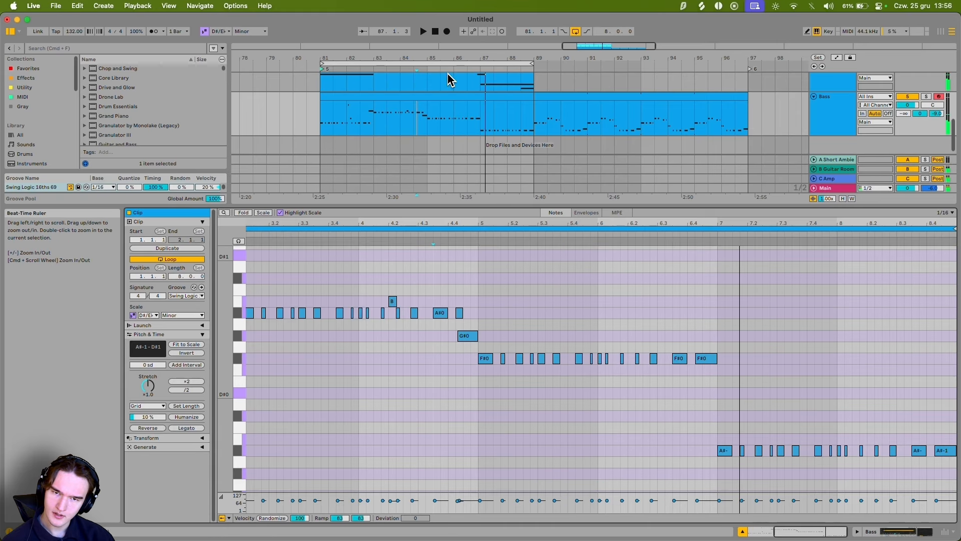
left_click(454, 83)
key("space")
left_click(650, 354)
key("Up")
left_click(506, 354)
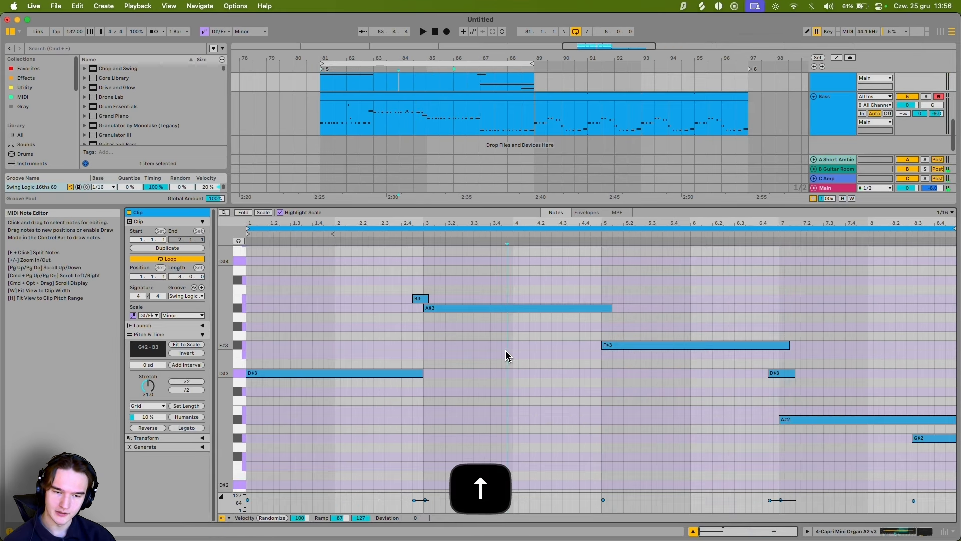
key("alt+space")
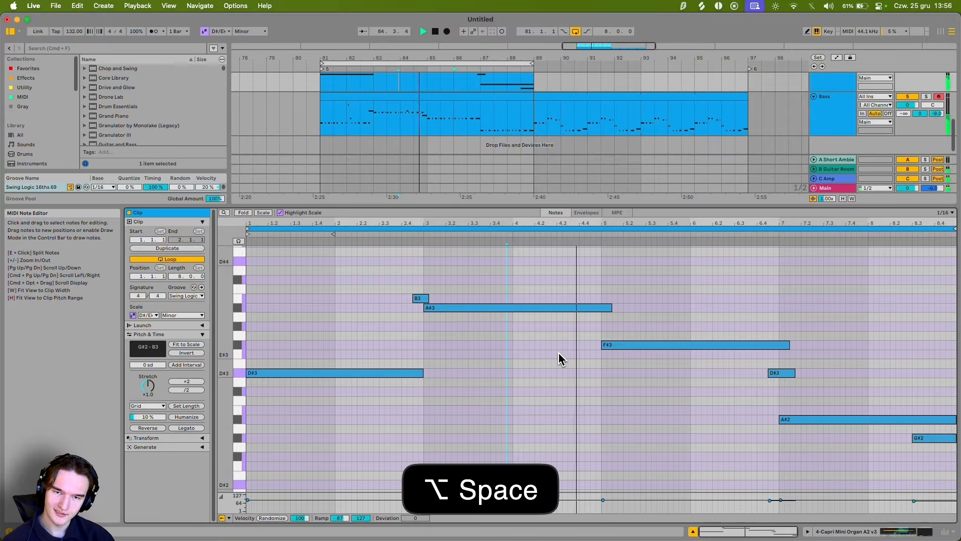
Step: Undo the pitch changes to the organ and bass notes in bars 5 and 6, and check both clips in the arrangement
key("cmd+z")
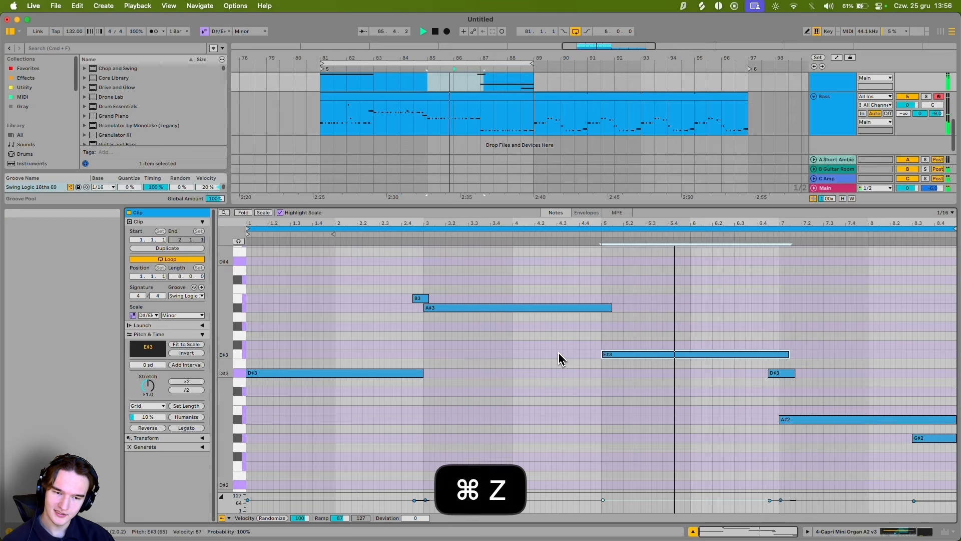
left_click(452, 112)
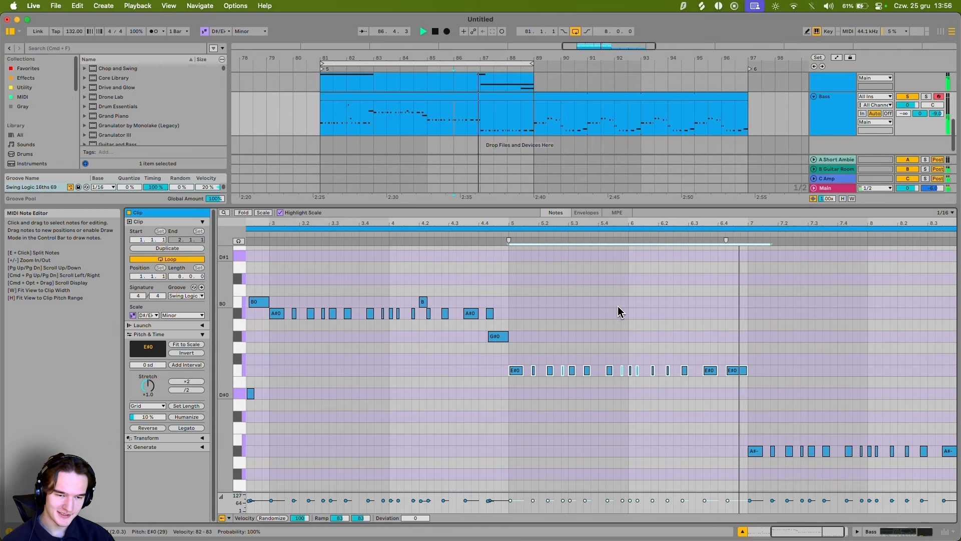
scroll(625, 290, "left", 3)
key("shift+Tab")
scroll(398, 222, "down", 3)
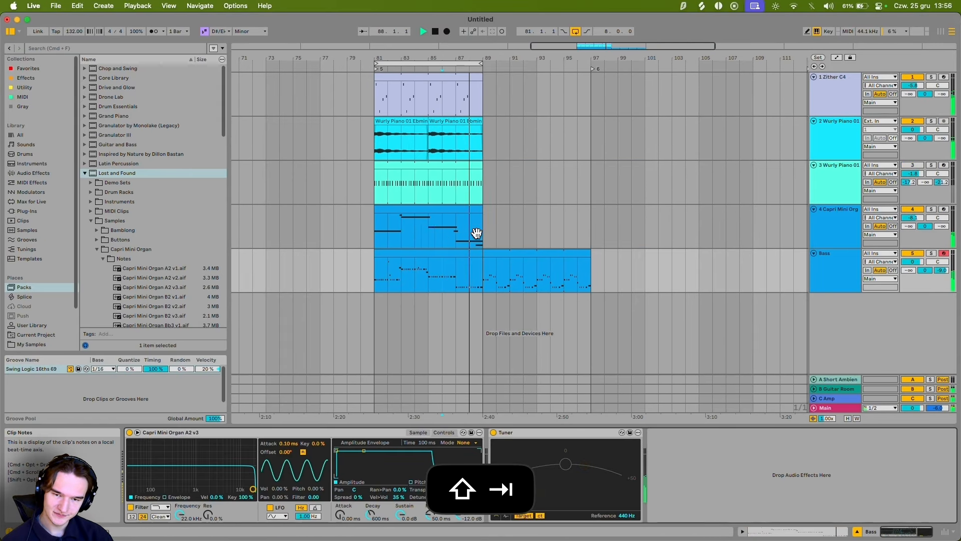
scroll(476, 231, "left", 2)
left_click(486, 230)
left_click(430, 279)
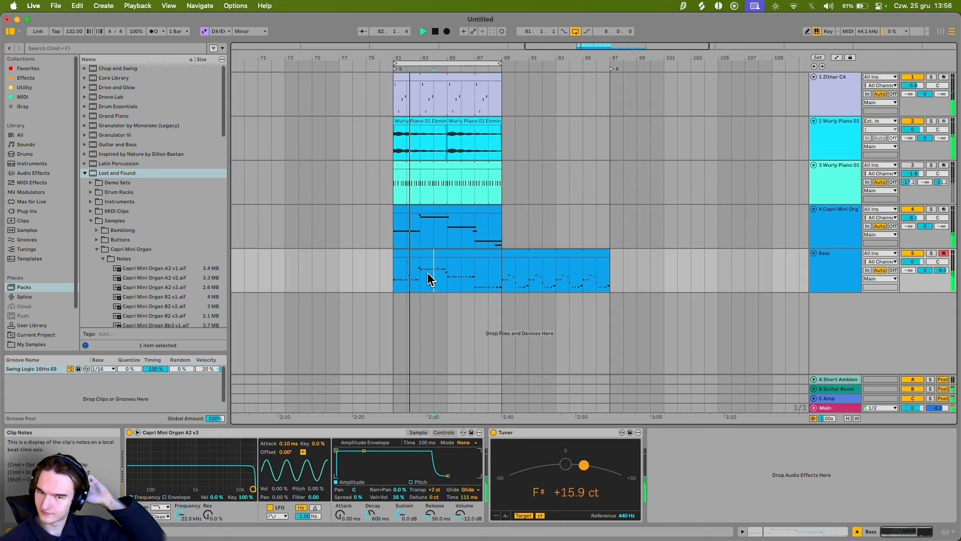
Step: Add a lengthened A#1 octave note at beat 4.3, extend the preceding A#0 note to overlap it, and play the passage
scroll(496, 232, "up", 3)
scroll(497, 232, "up", 2)
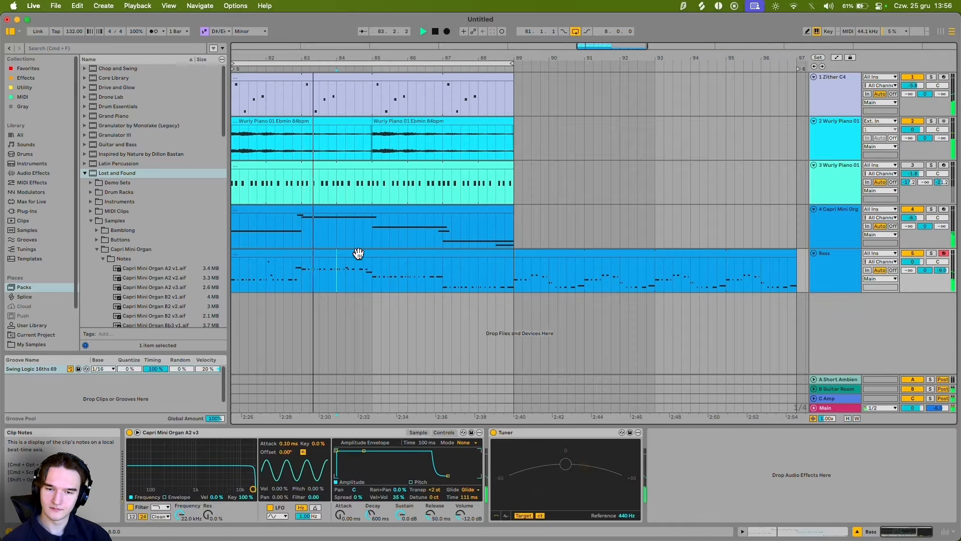
key("shift+Tab")
key("shift+Up")
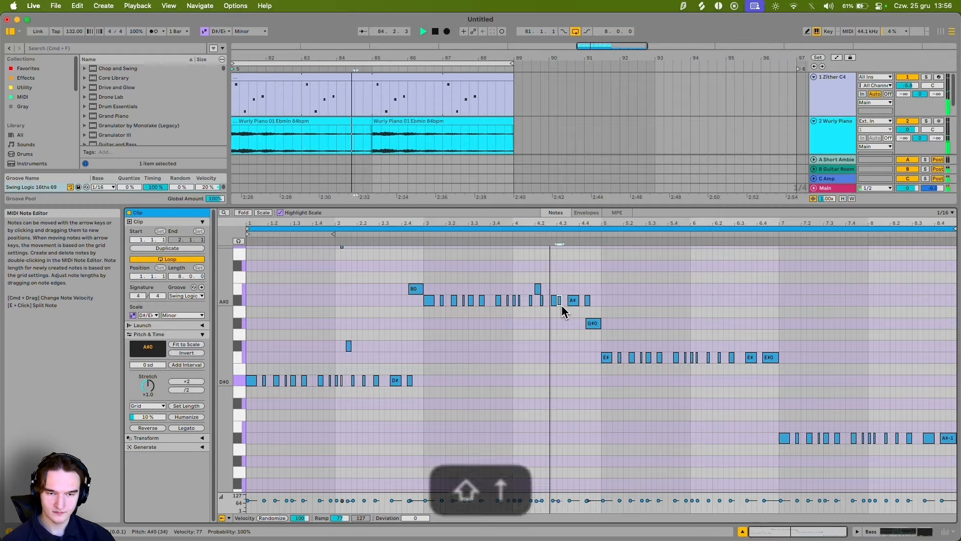
key("shift+Right")
scroll(571, 320, "up", 5)
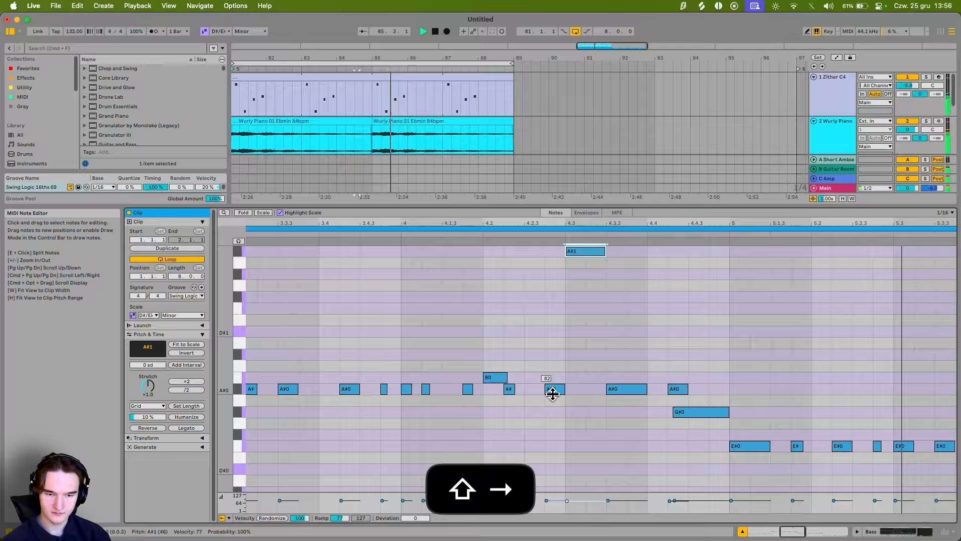
left_click(475, 342)
key("alt+space")
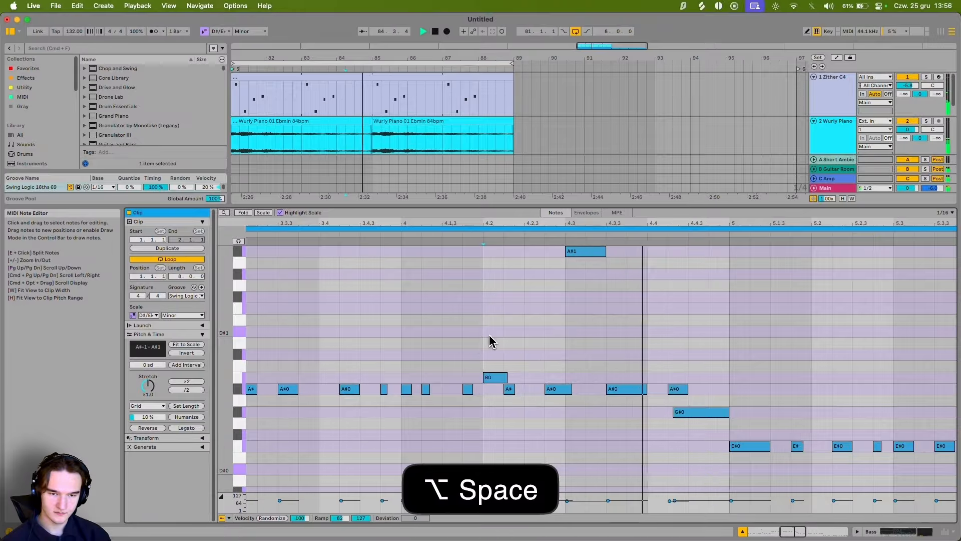
Step: Mute the second track, the Wurly Piano 01 audio loop, in the arrangement
scroll(531, 351, "down", 5)
scroll(558, 304, "down", 3)
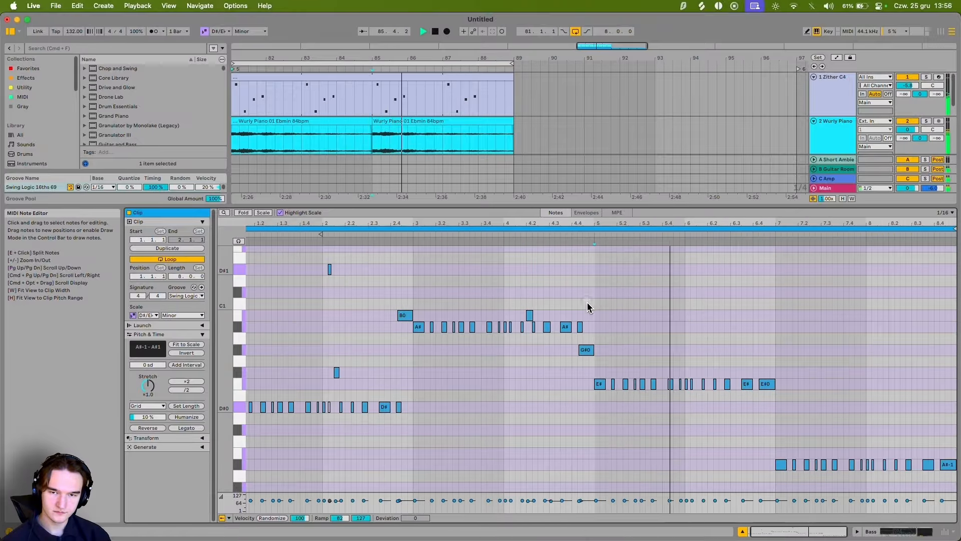
key("shift+Tab")
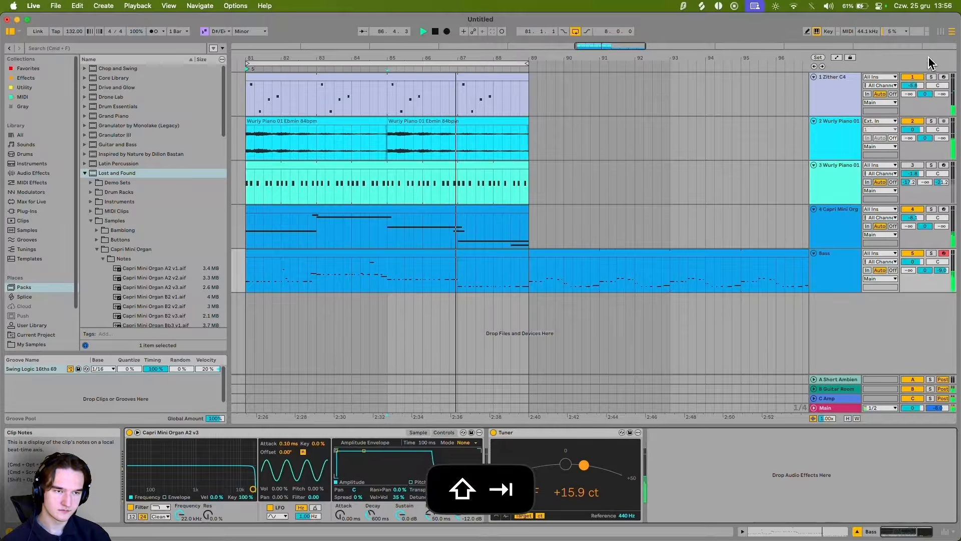
left_click(918, 123)
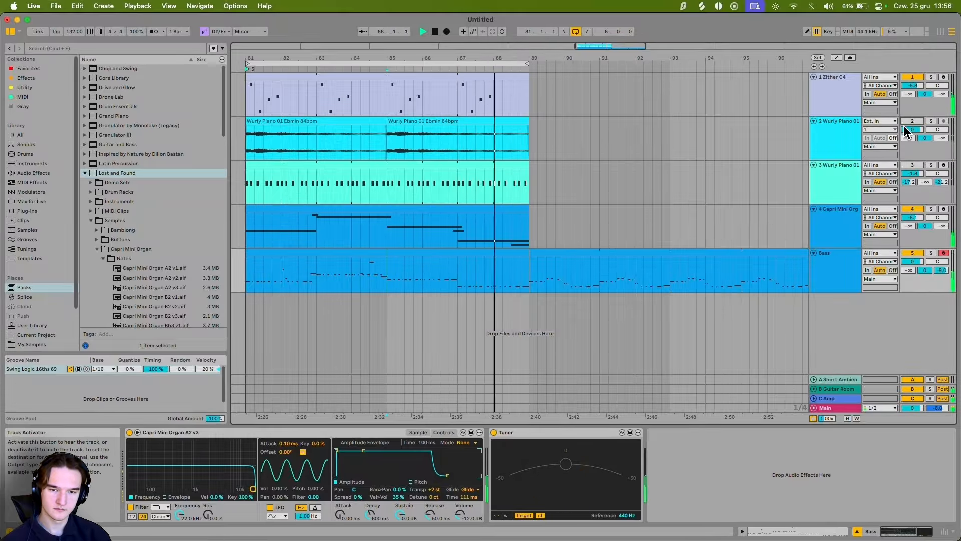
Step: Raise the last A#-1 note at the end of bar 8 in the Bass clip to B-1
left_click(535, 233)
scroll(611, 246, "down", 3)
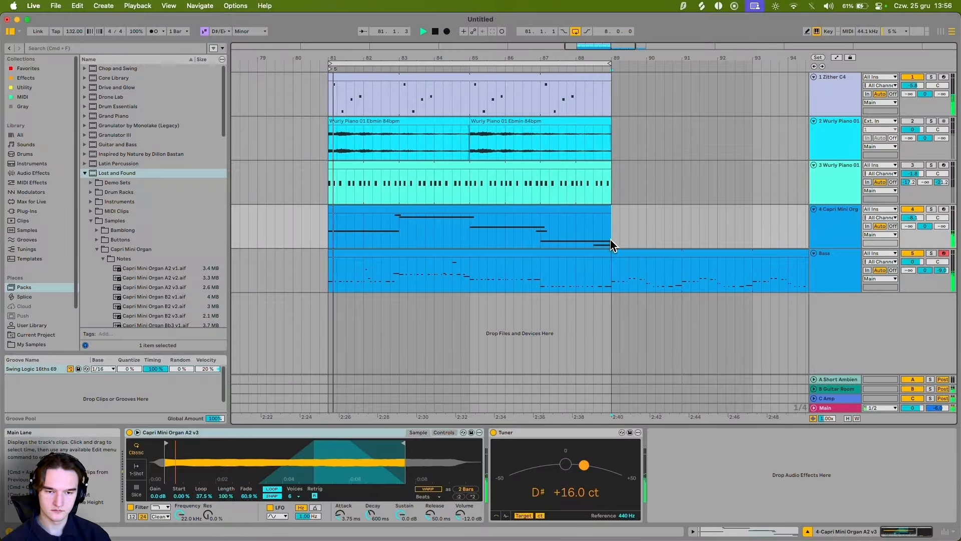
left_click(521, 265)
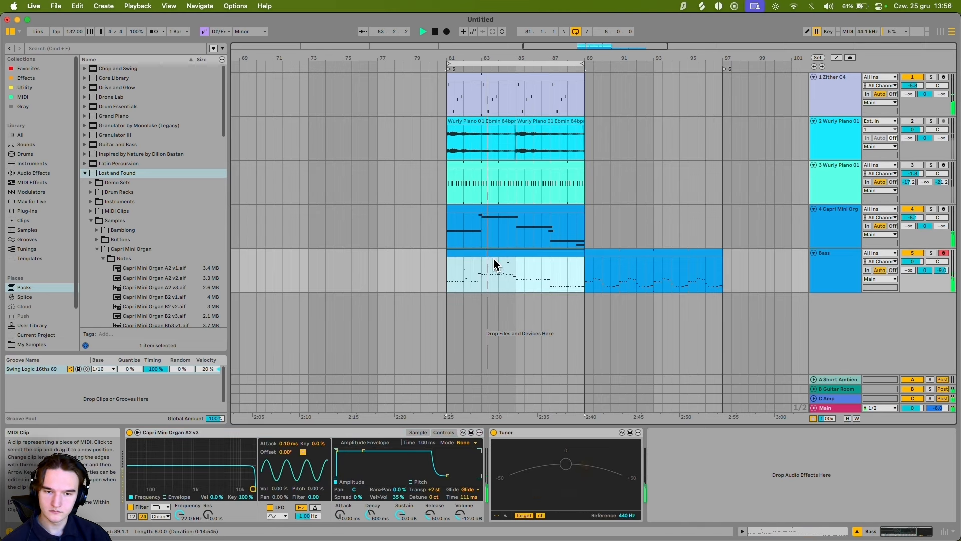
left_click(518, 275)
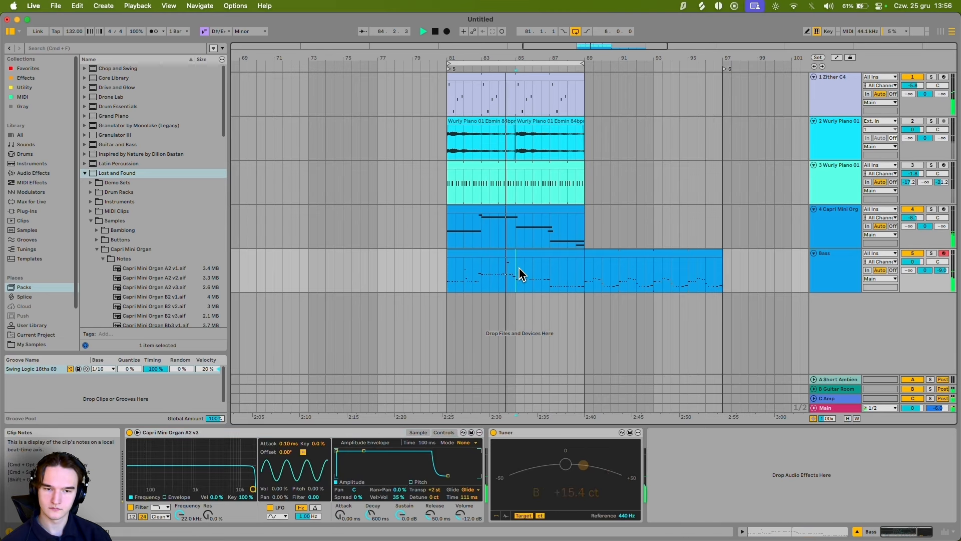
scroll(506, 273, "right", 2)
left_click(509, 257)
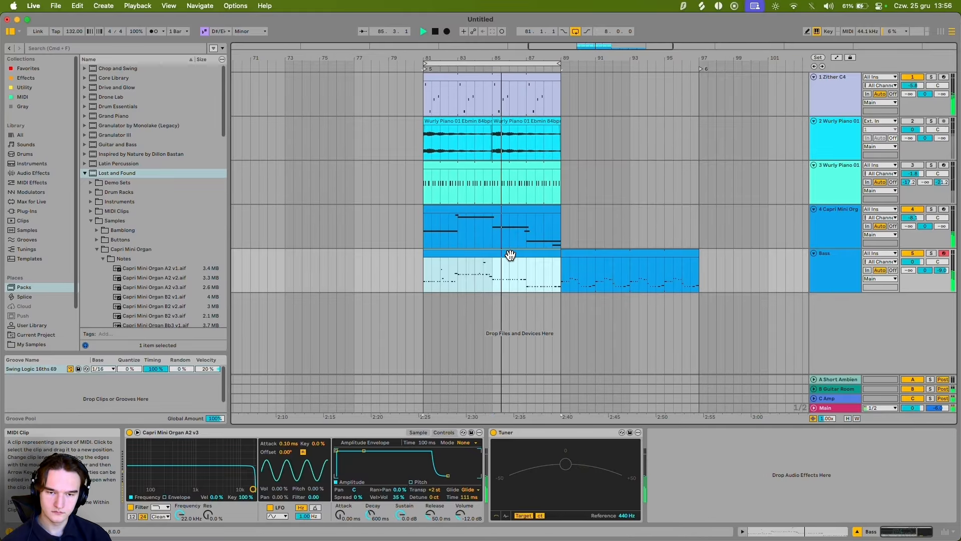
scroll(509, 265, "up", 3)
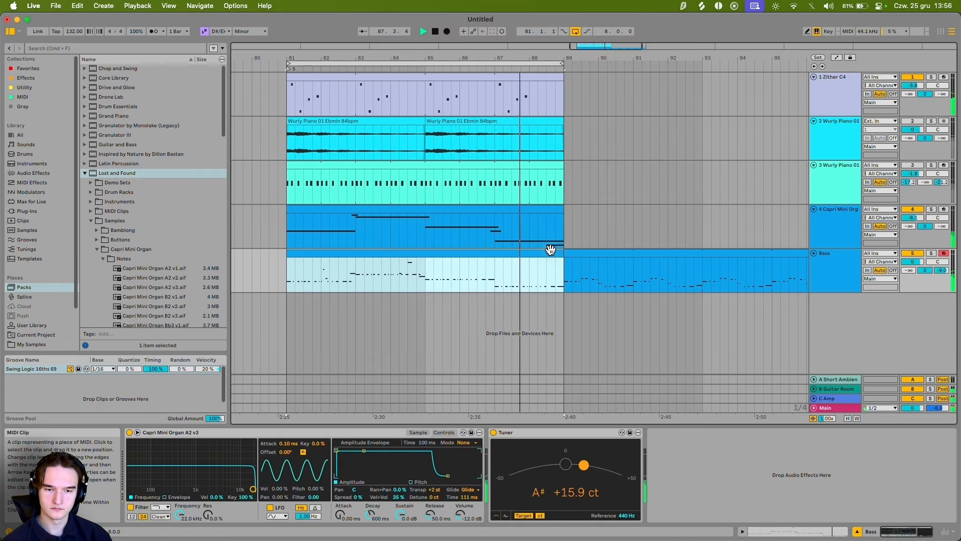
key("shift+Tab")
left_click(949, 464)
key("Up")
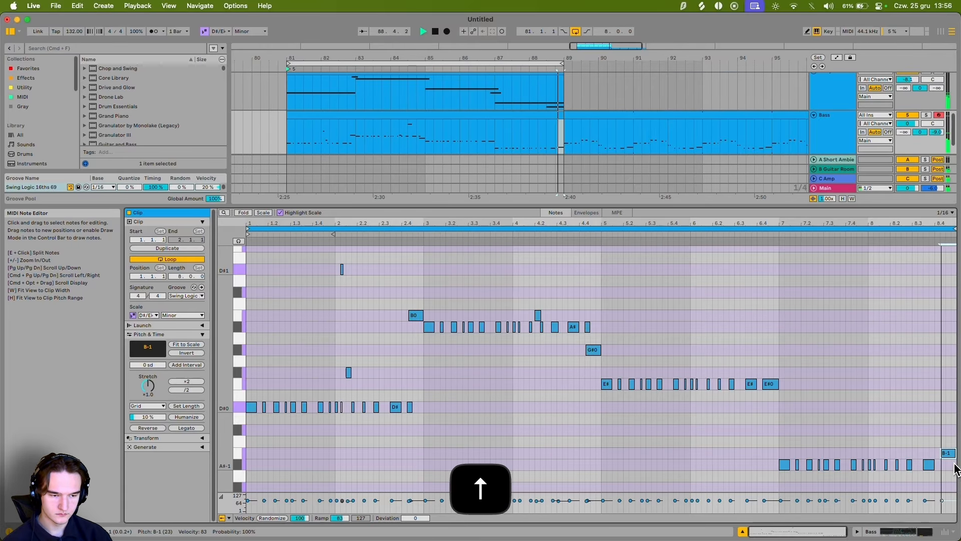
Step: Shift both Bass clips eight bars earlier so the second one starts at bar 81, and play it with the organ
key("shift+Tab")
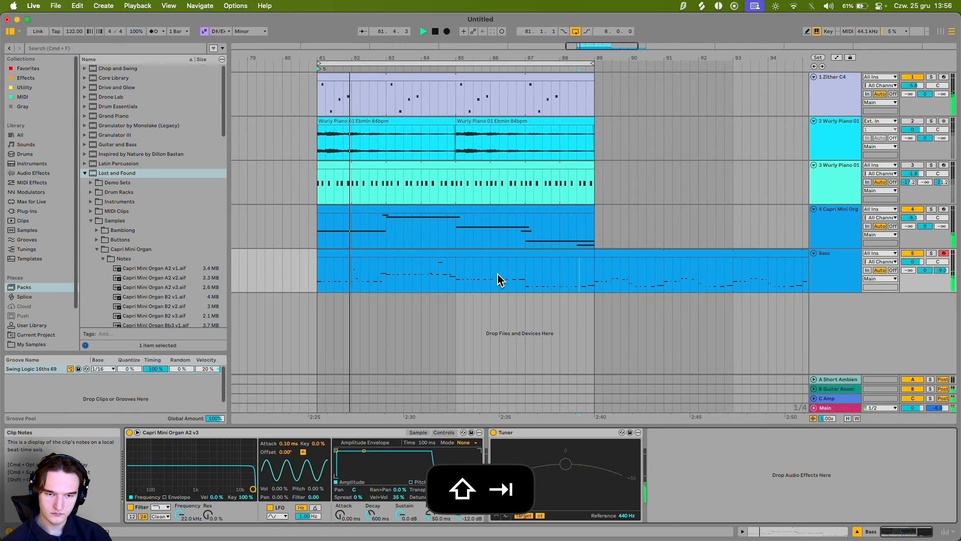
scroll(498, 274, "down", 5)
key("space")
left_click_drag(517, 253, 414, 253)
left_click_drag(559, 254, 462, 259)
left_click(430, 235)
key("space")
scroll(448, 247, "up", 5)
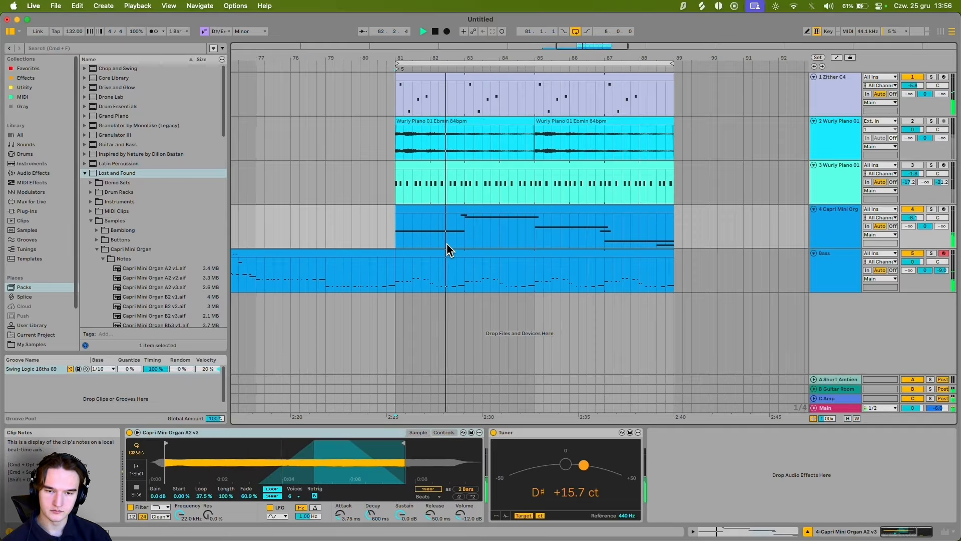
Step: Stop playback and open the notes of the Bass clip that starts at bar 81
left_click(465, 242)
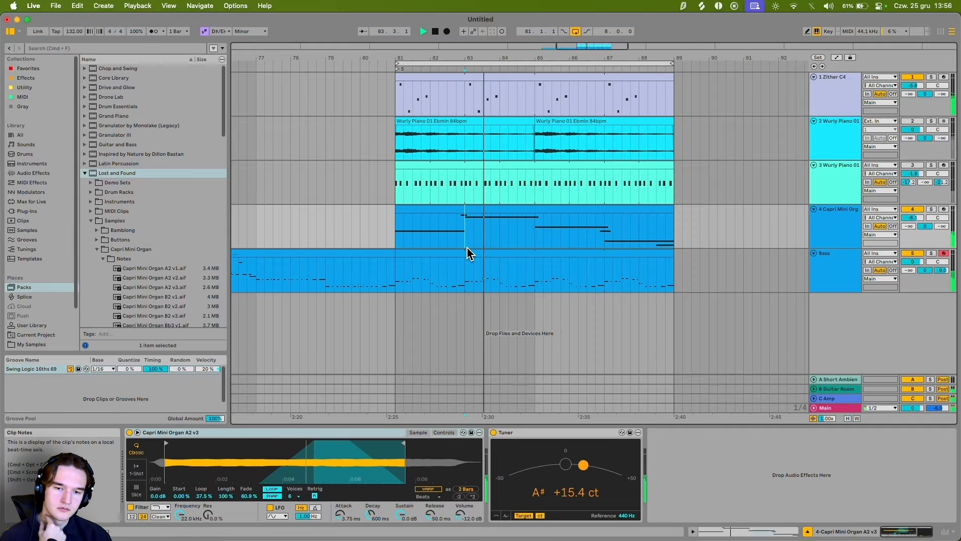
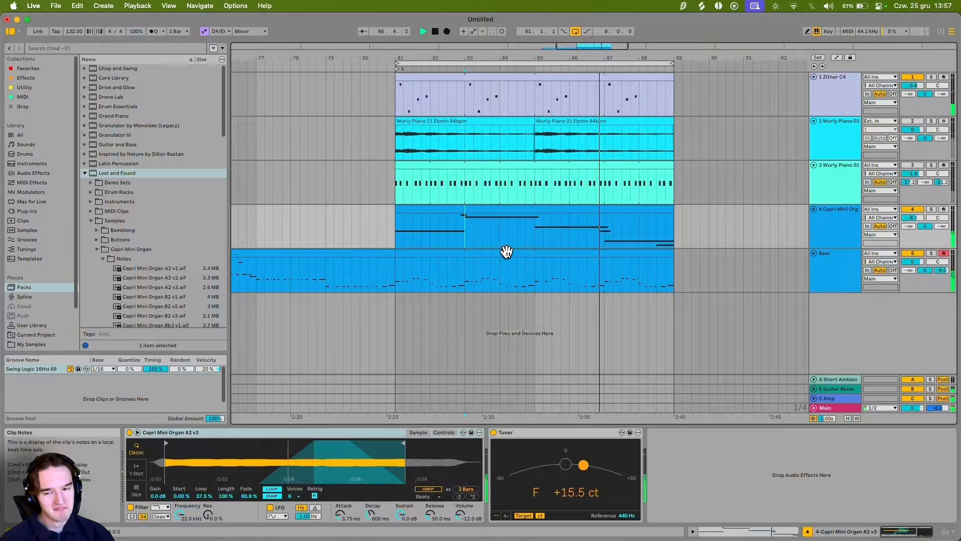
key("space")
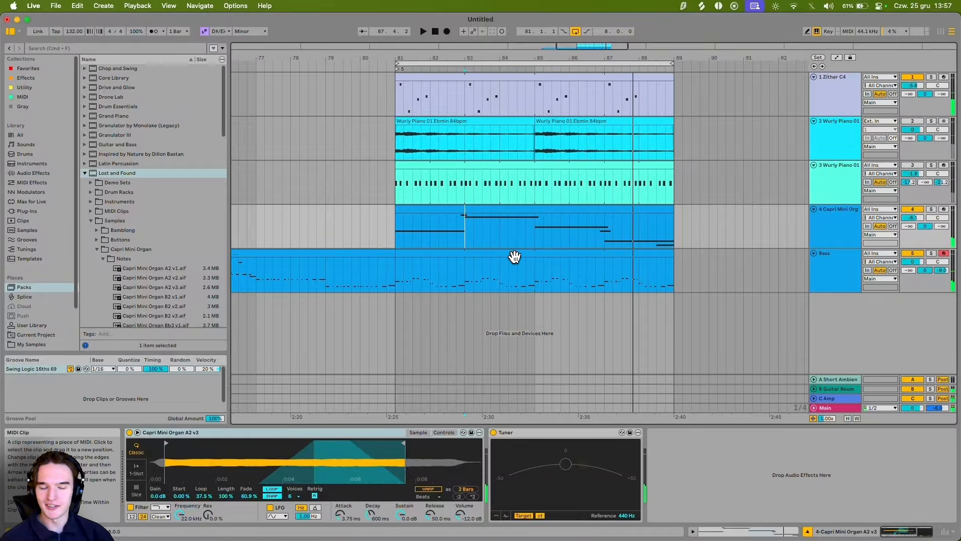
left_click(512, 266)
key("shift+Tab")
scroll(402, 319, "up", 2)
Step: Try a short D#1 octave note at beat 1.2 of the Bass clip and play it back
double_click(340, 392)
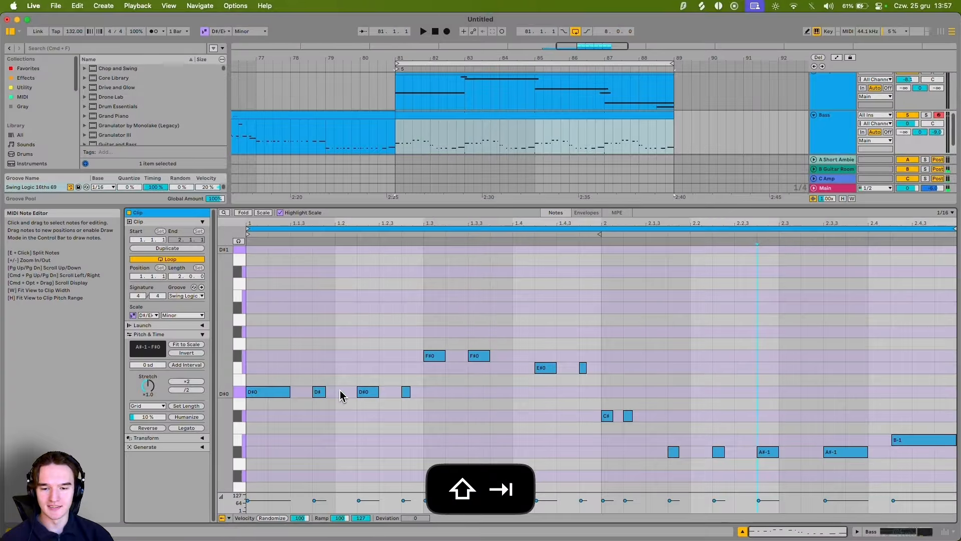
key("shift+Up")
key("space")
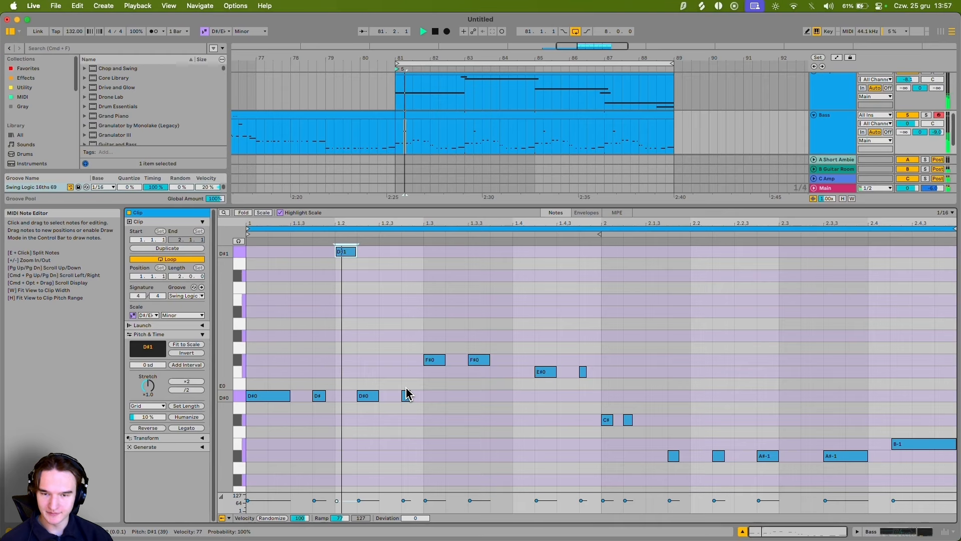
key("space")
left_click_drag(356, 251, 343, 252)
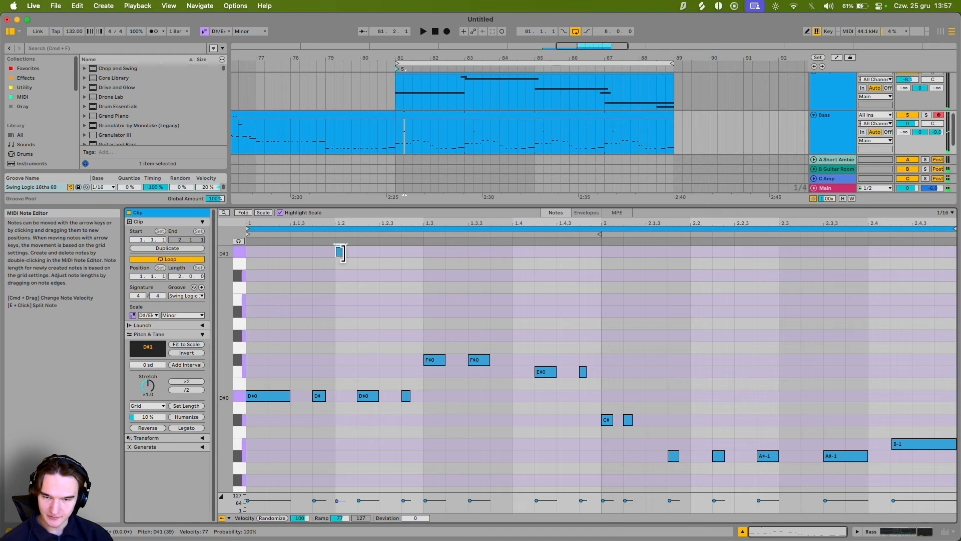
key("space")
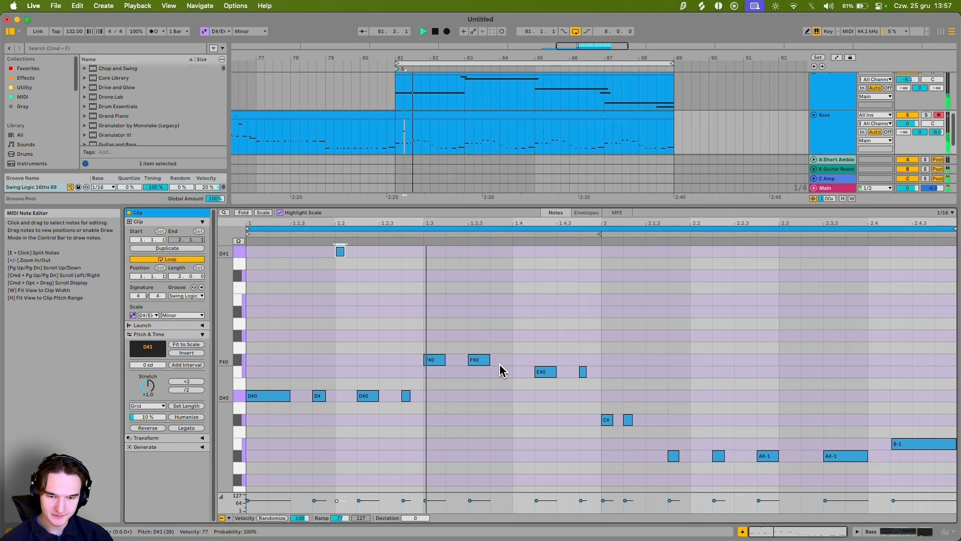
Step: Try a lengthened C#1 note at beat 1.3.4 and a B-1 note at beat 2.3.4, removing both
key("space")
double_click(482, 276)
left_click_drag(482, 277, 511, 279)
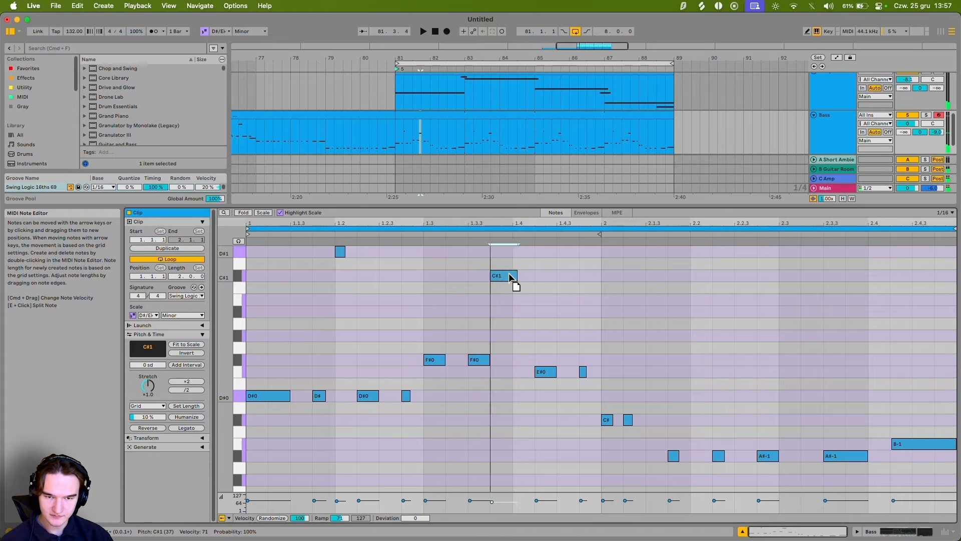
double_click(506, 279)
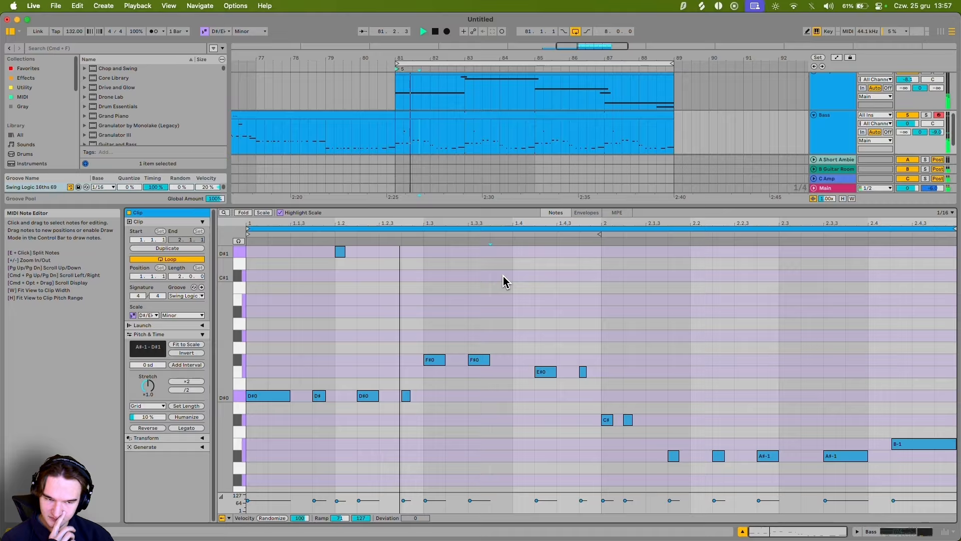
double_click(853, 443)
left_click_drag(868, 443, 884, 450)
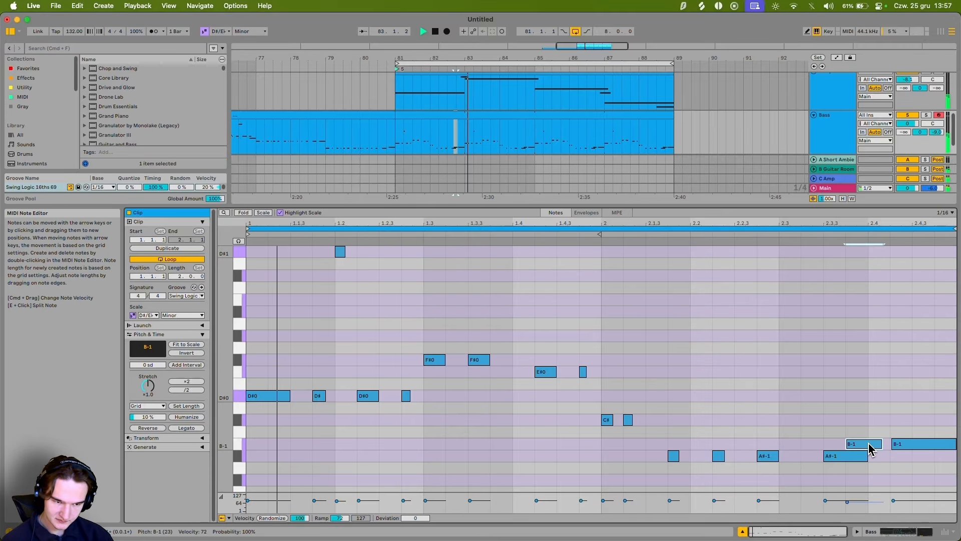
double_click(874, 445)
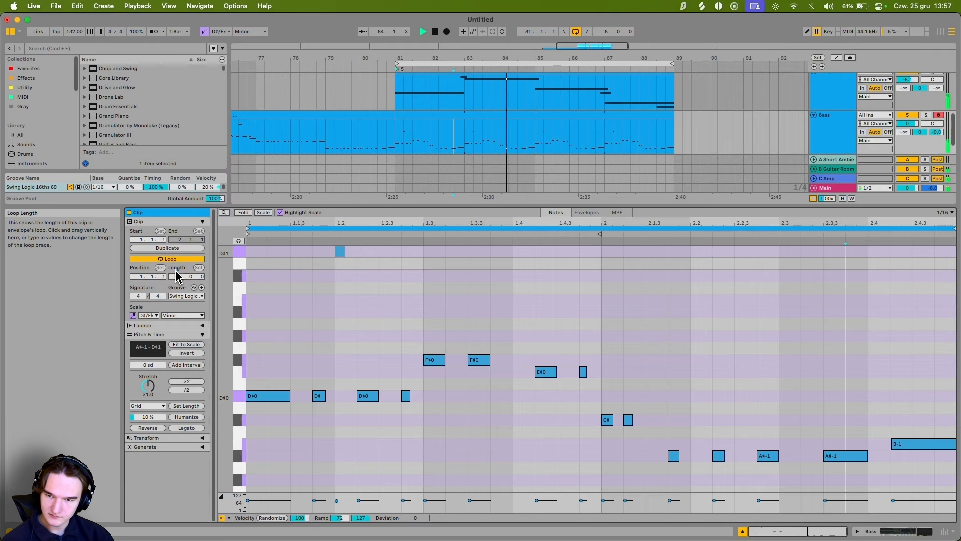
Step: Duplicate the Bass clip's loop to four bars and delete the D#1 note at beat 1.2
left_click(167, 248)
left_click(292, 251)
key("BackSpace")
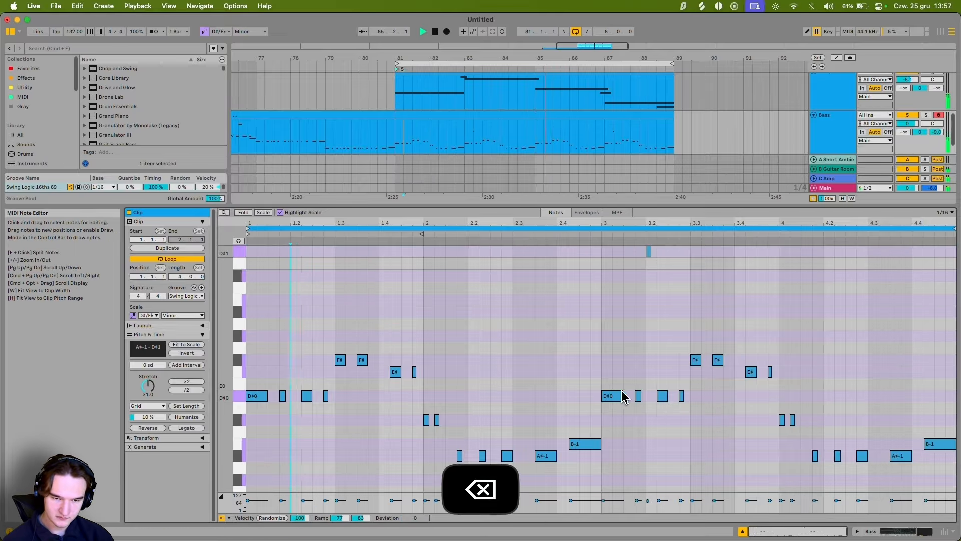
Step: Add an F#0 note at beat 3.1.3 and extend it up to beat 3.2
double_click(629, 396)
left_click_drag(630, 397, 644, 363)
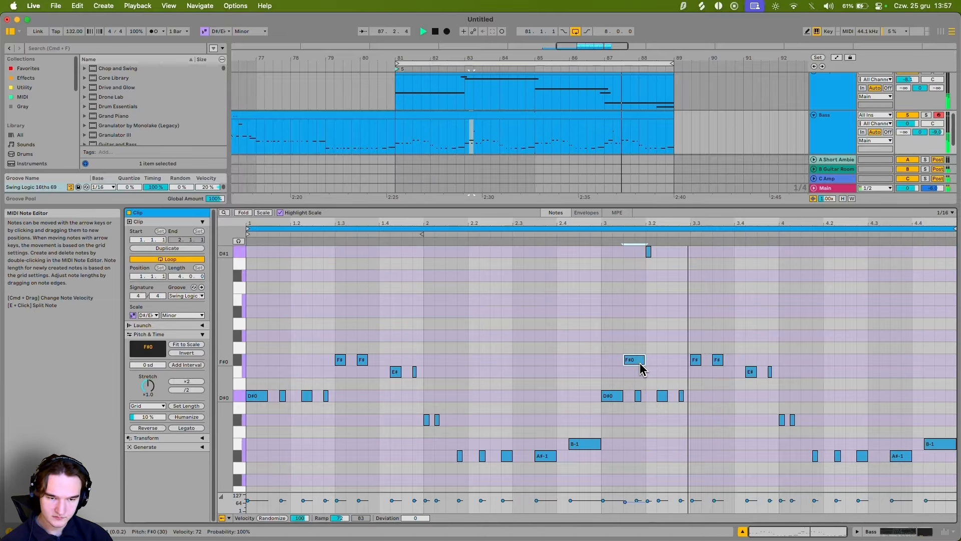
Step: Try the D#1 note at beat 3.2 as a lengthened C#0 note, shorten it and delete it
scroll(643, 370, "up", 2)
left_click(653, 250)
key("shift+Down")
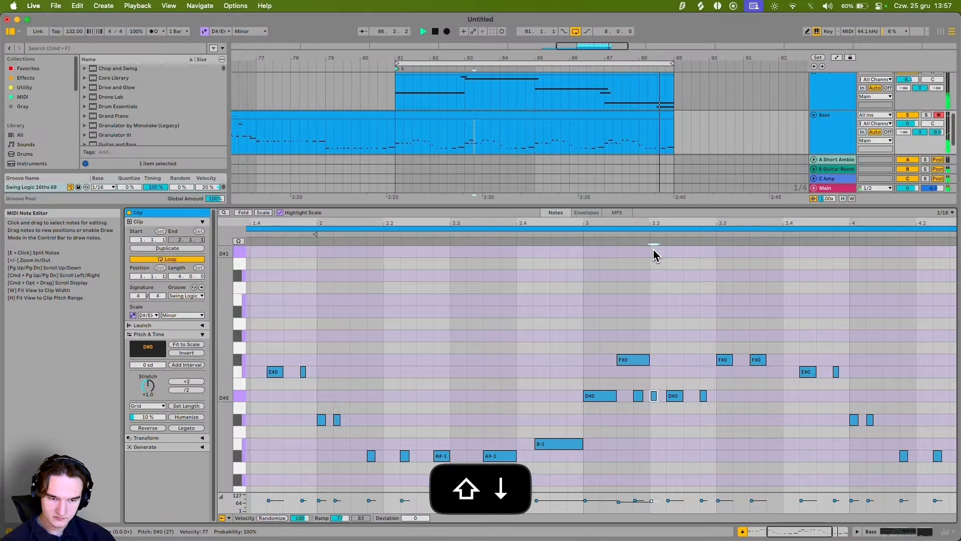
key("Down")
key("shift+Right")
key("shift+Right")
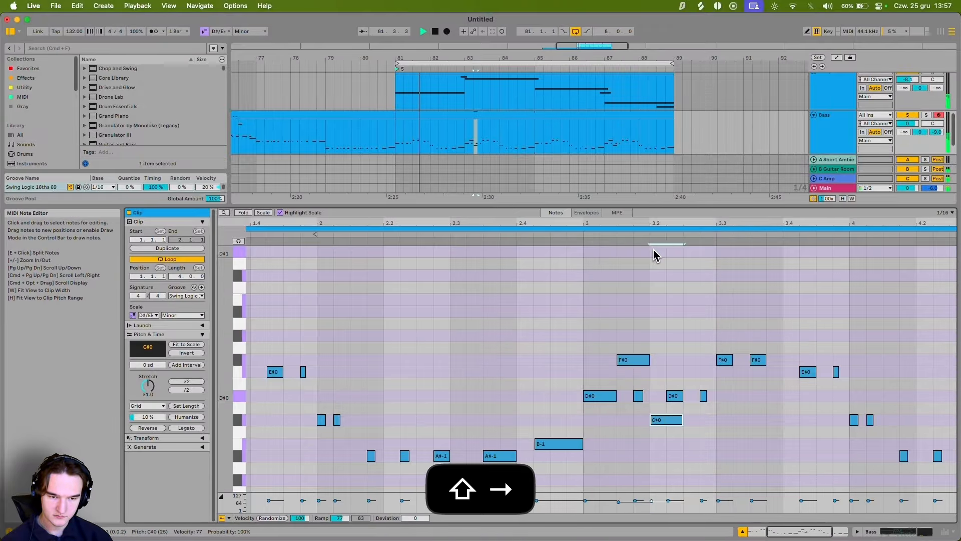
scroll(656, 256, "up", 2)
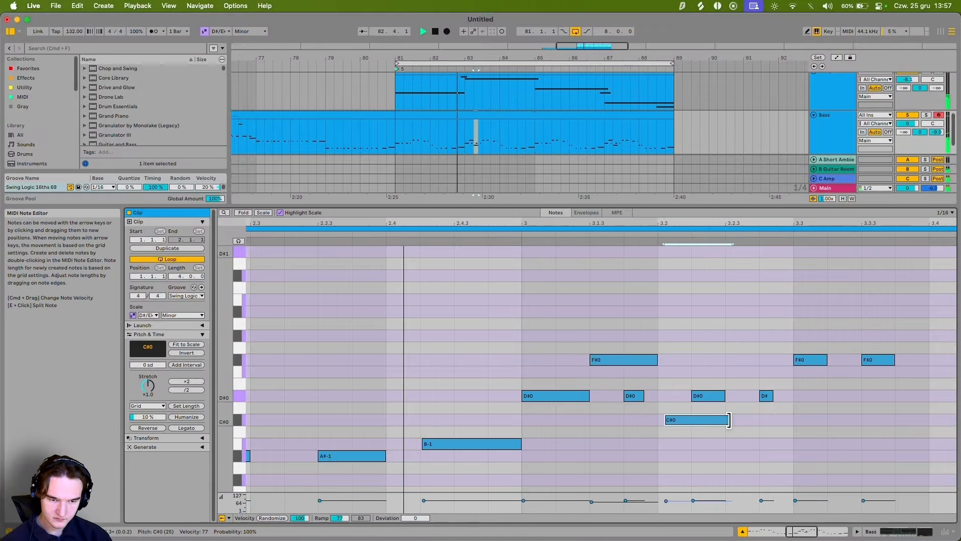
left_click_drag(730, 420, 674, 422)
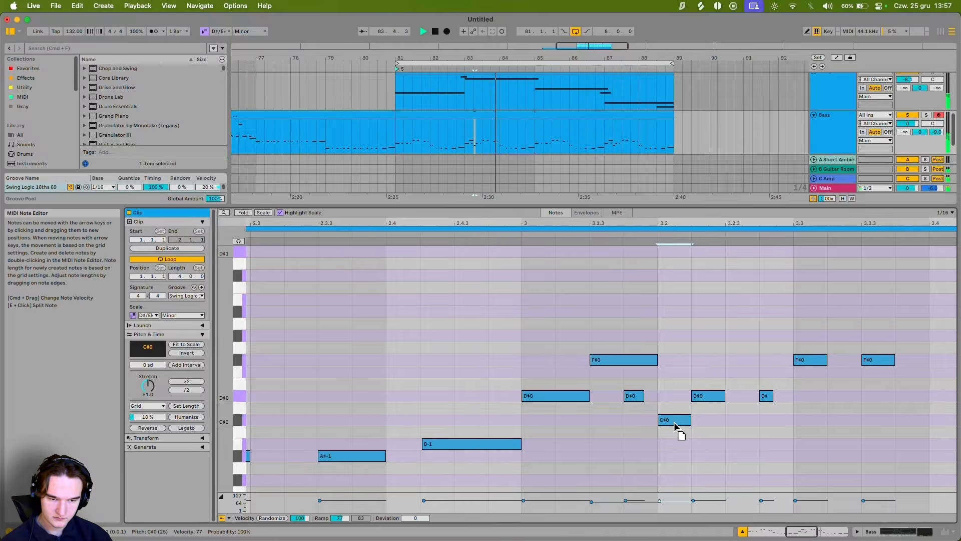
double_click(671, 422)
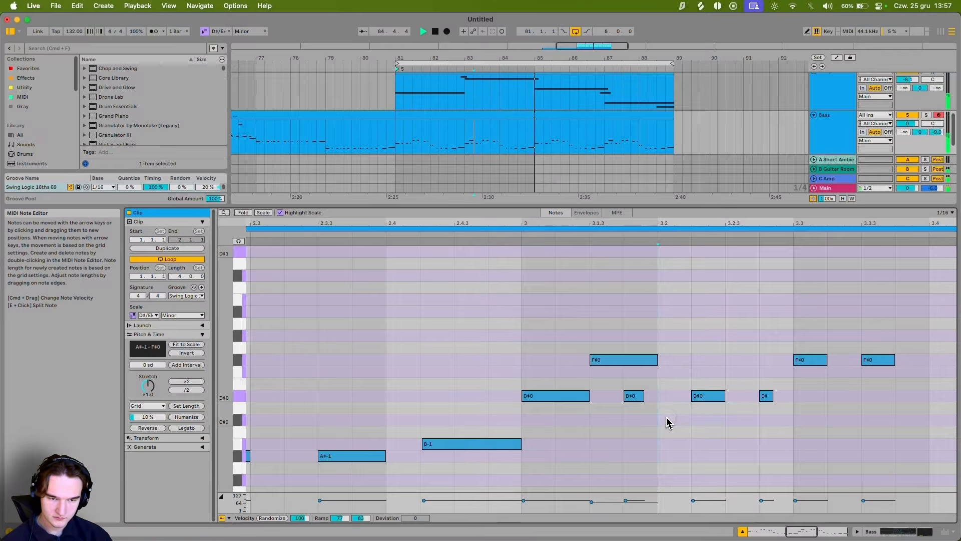
Step: Add a short B0 note in bar 3 and place it just before beat 3.3
double_click(670, 300)
scroll(671, 306, "down", 2)
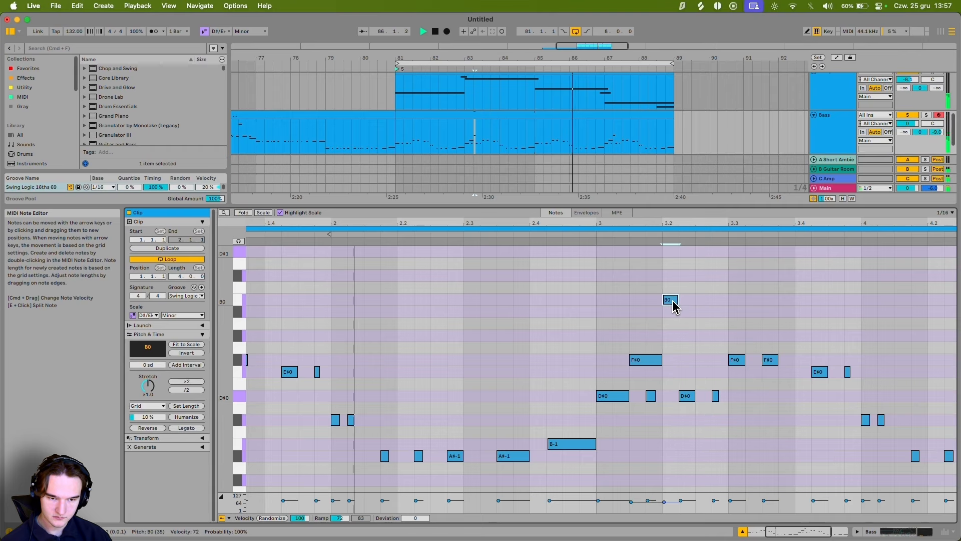
left_click_drag(674, 306, 727, 307)
scroll(721, 307, "up", 2)
key("w")
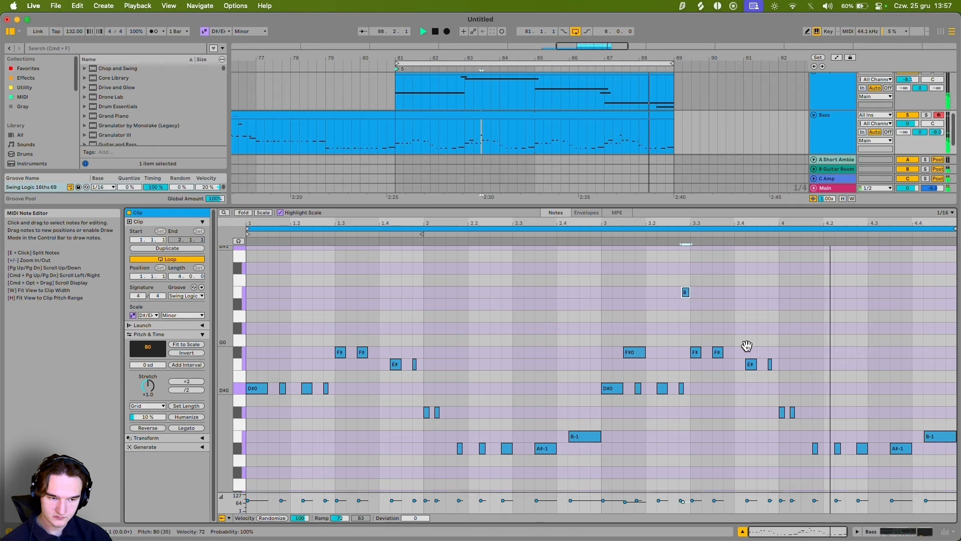
Step: Move the first D#0 note of bar 3 one sixteenth later and shorten it to about a sixteenth
left_click(609, 387)
key("Right")
key("shift+Left")
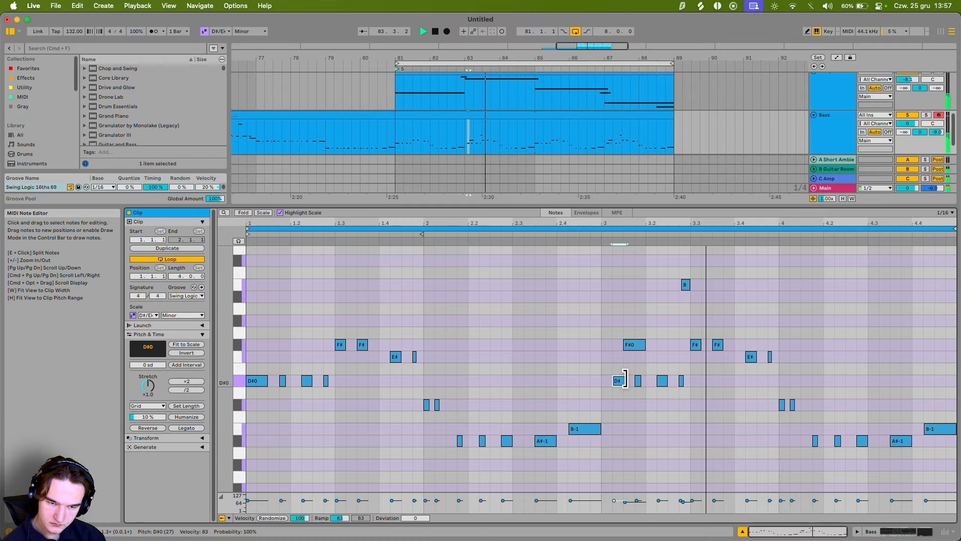
left_click_drag(625, 379, 619, 379)
Step: Raise the A#-1 note at beat 4.3.3 to C#0
scroll(791, 335, "down", 2)
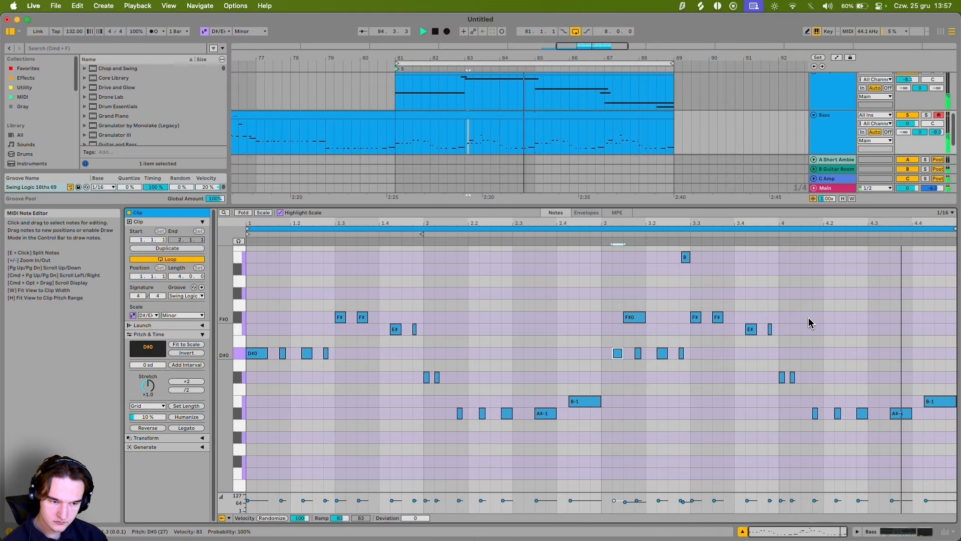
left_click(901, 414)
key("Up")
key("Up")
key("Up")
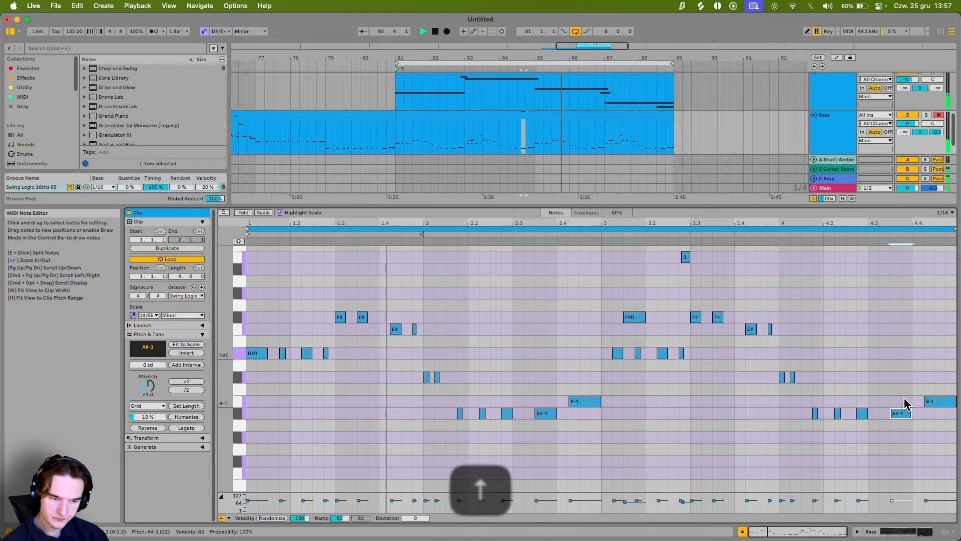
scroll(871, 383, "up", 1)
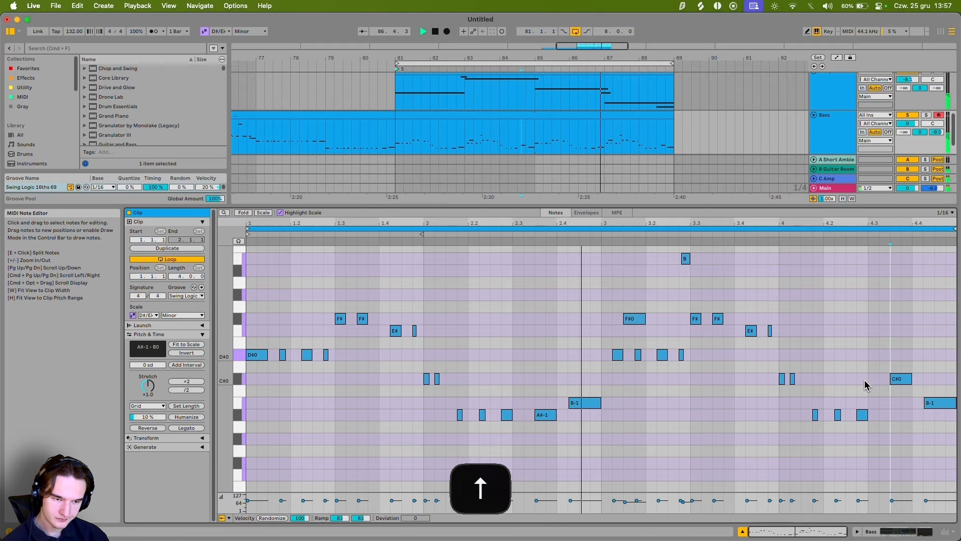
Step: Raise the last B-1 note at the end of bar 4 to A#0
left_click(864, 376)
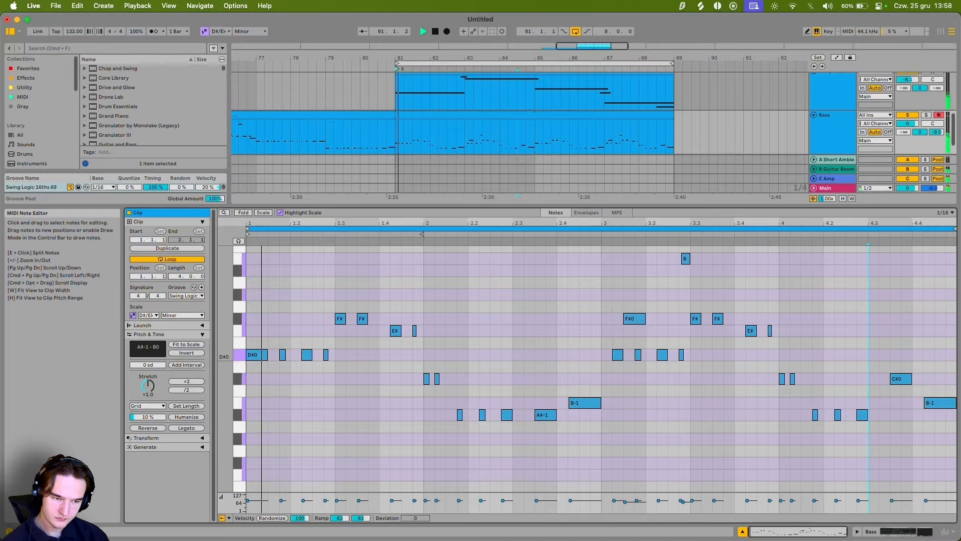
left_click_drag(935, 403, 935, 276)
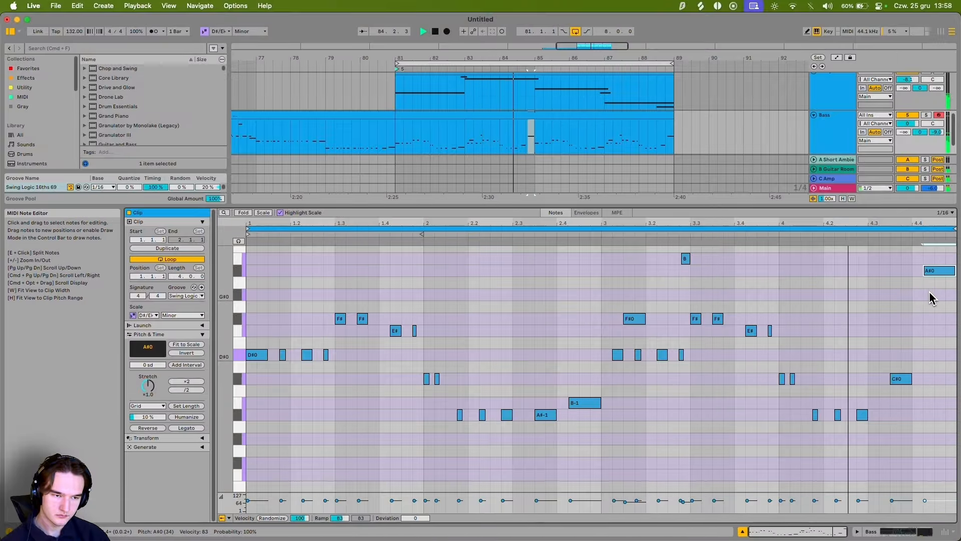
left_click_drag(911, 308, 909, 325)
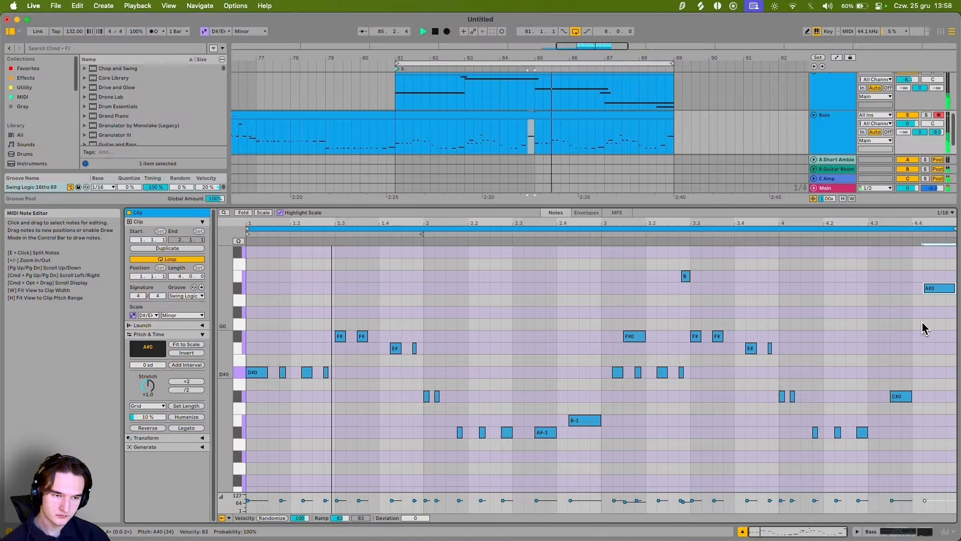
Step: Duplicate the A#-1 note before beat 4.3 twice, moving the second copy to beat 4.4 and lengthening it
left_click(865, 433)
key("cmd+d")
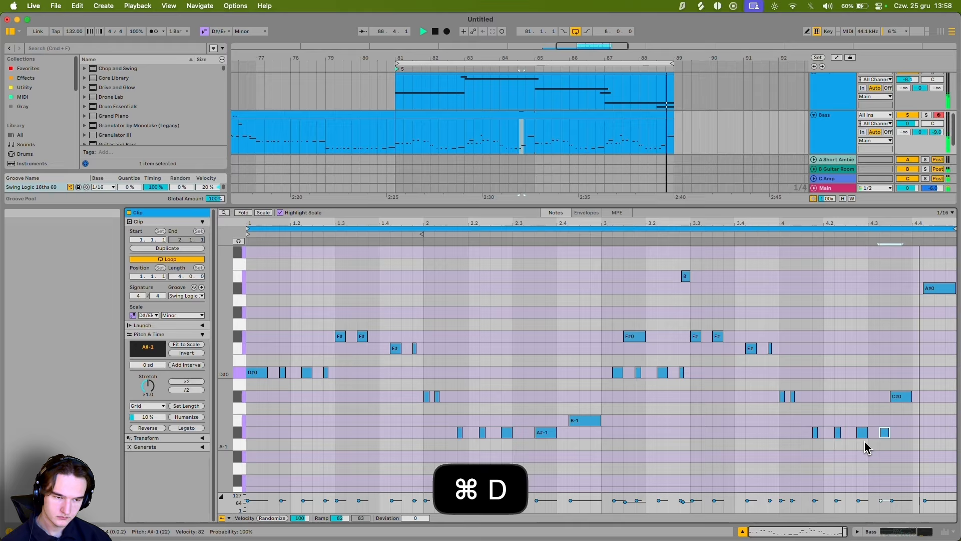
key("super+d")
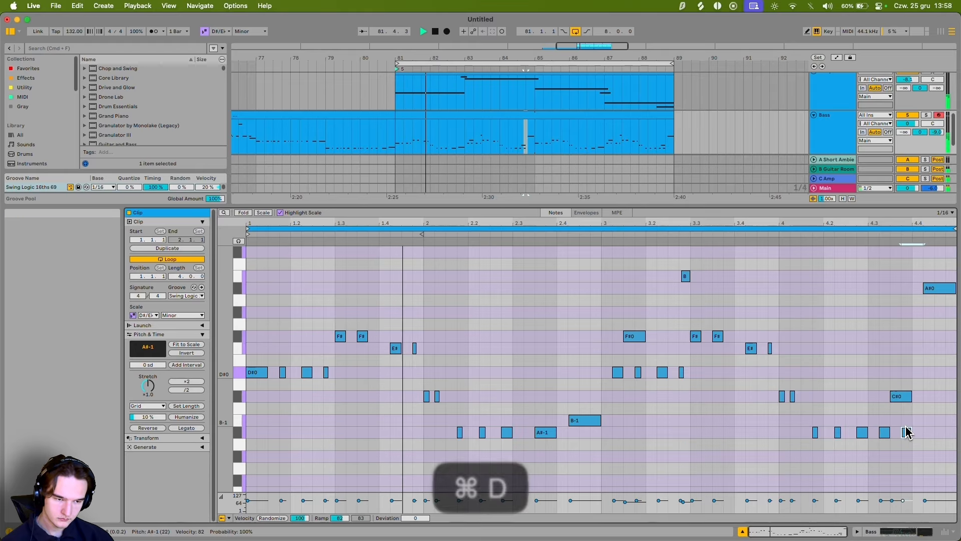
key("Right")
key("shift+Right")
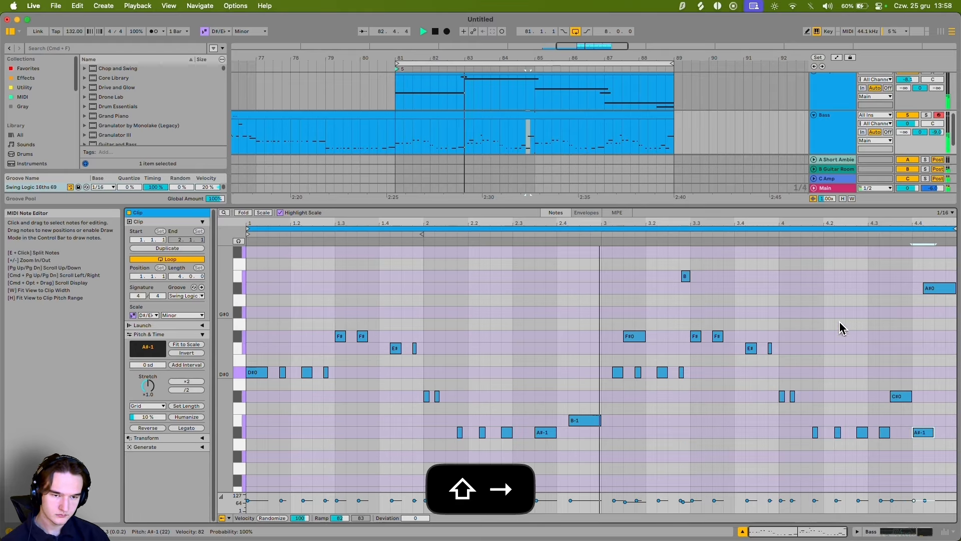
Step: Return to the full arrangement, stop playback and insert a new MIDI track below the Bass track
left_click(693, 293)
scroll(696, 300, "up", 1)
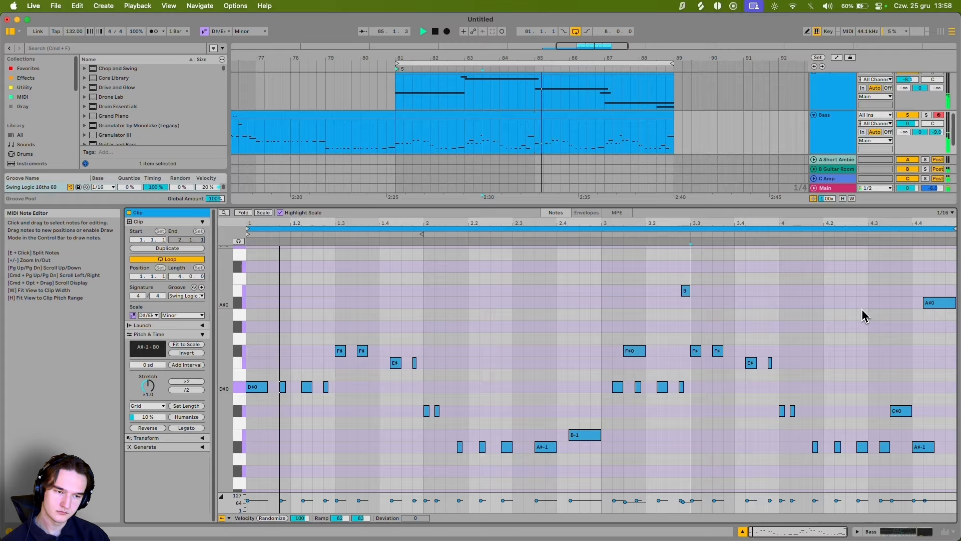
scroll(696, 282, "up", 2)
key("shift+Tab")
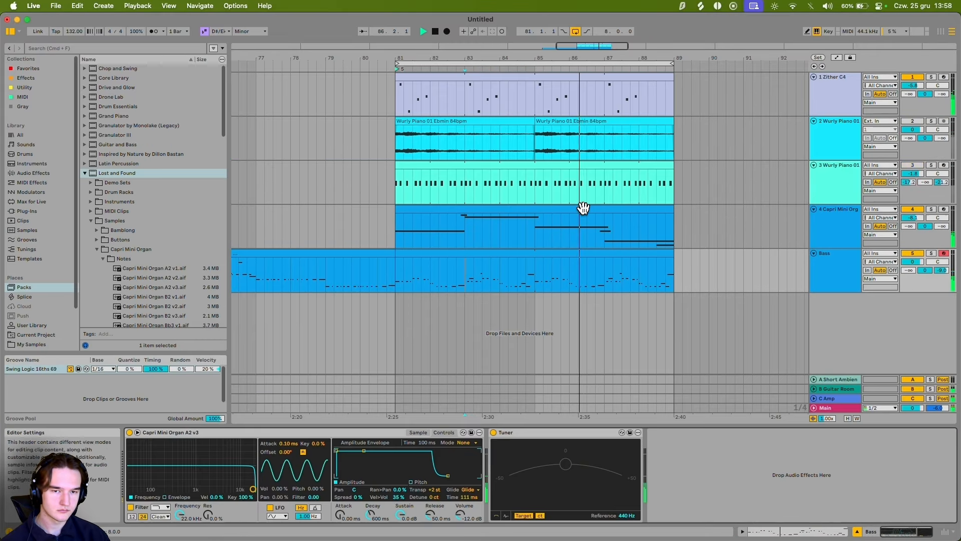
left_click(855, 255)
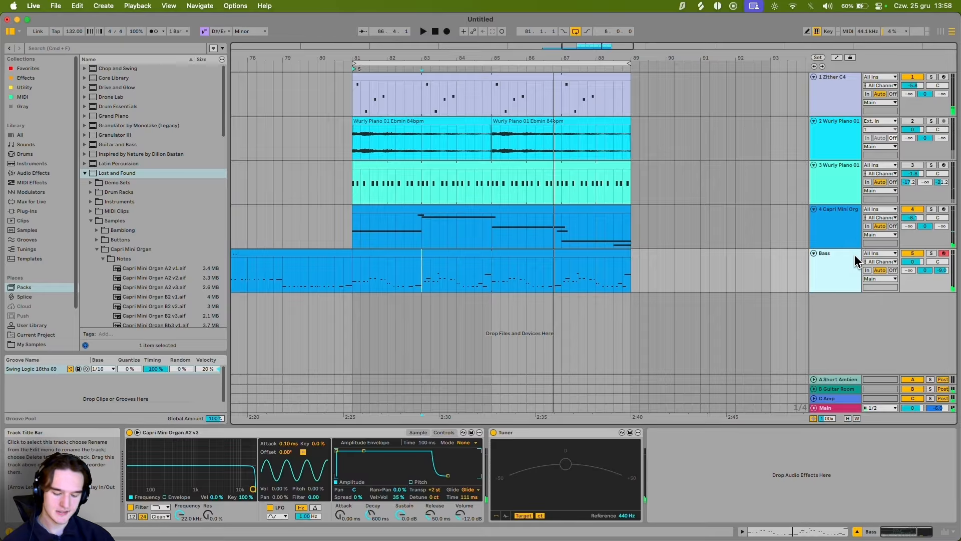
key("ctrl+shift+t")
Step: Search the browser's library for "kick" and look through the samples
key("ctrl+f")
type("kick")
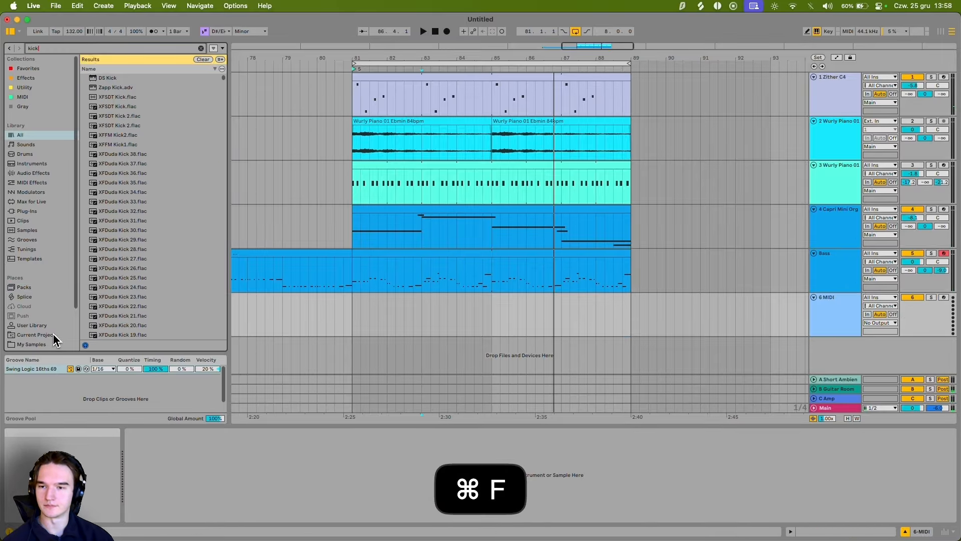
scroll(140, 265, "down", 10)
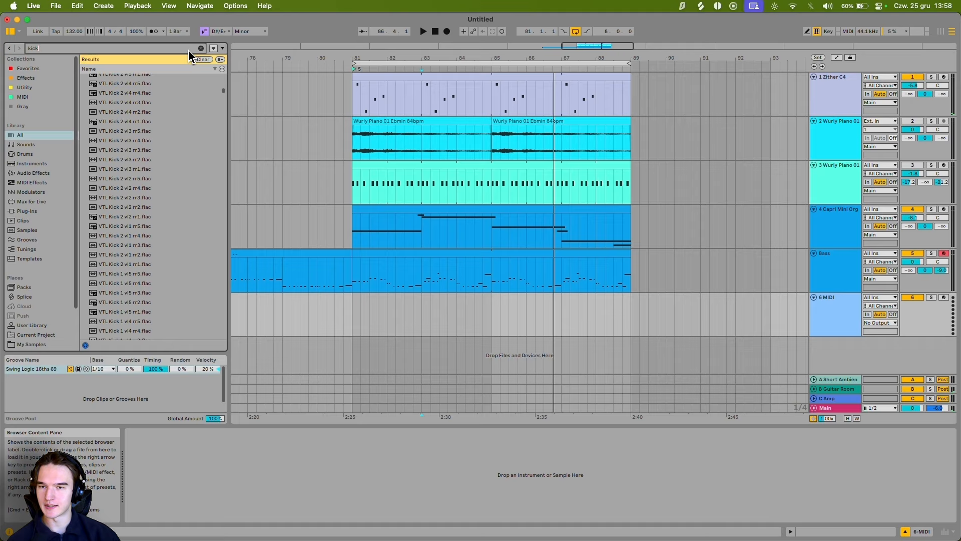
Step: Clear the browser search and open the Drums folder inside My Samples
left_click(201, 49)
scroll(40, 280, "down", 3)
left_click(45, 307)
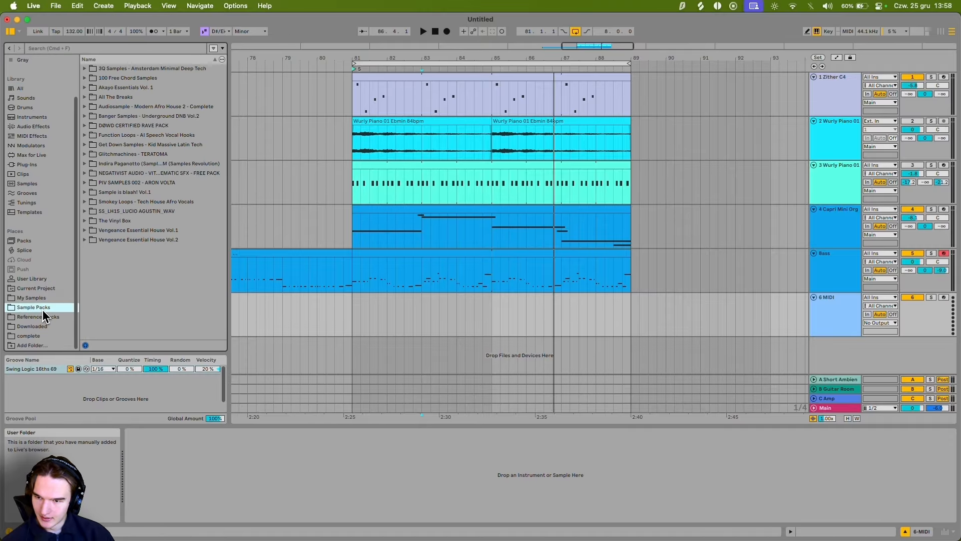
left_click(36, 298)
left_click(86, 69)
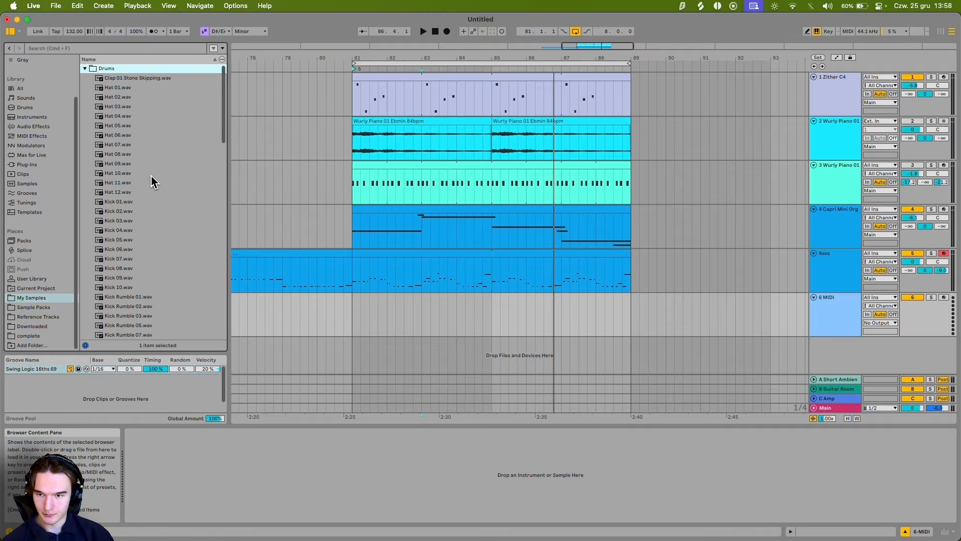
Step: Audition several kick samples in the Drums folder and load Kick 04.wav onto the new MIDI track
scroll(152, 178, "down", 4)
scroll(134, 156, "up", 2)
left_click(133, 153)
left_click(132, 161)
left_click(131, 198)
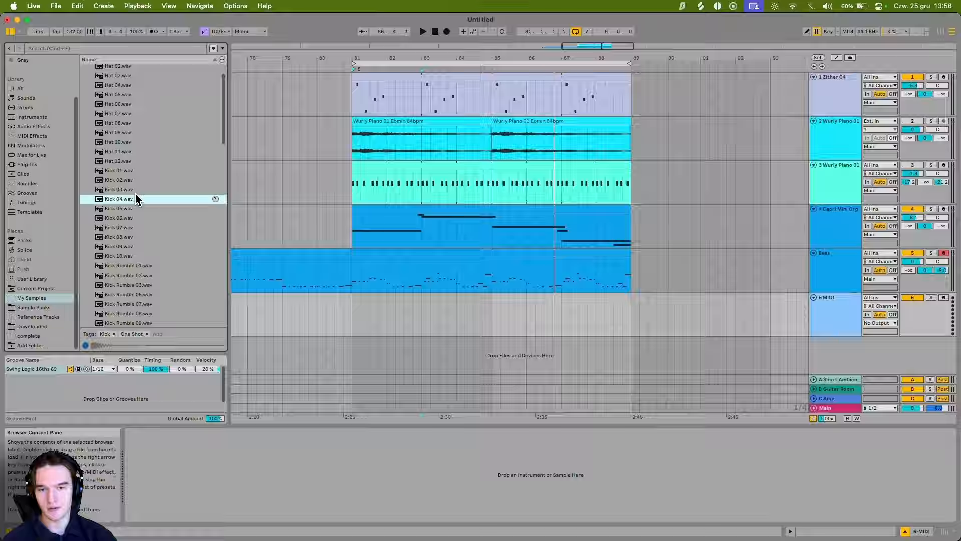
scroll(145, 208, "up", 2)
left_click(142, 221)
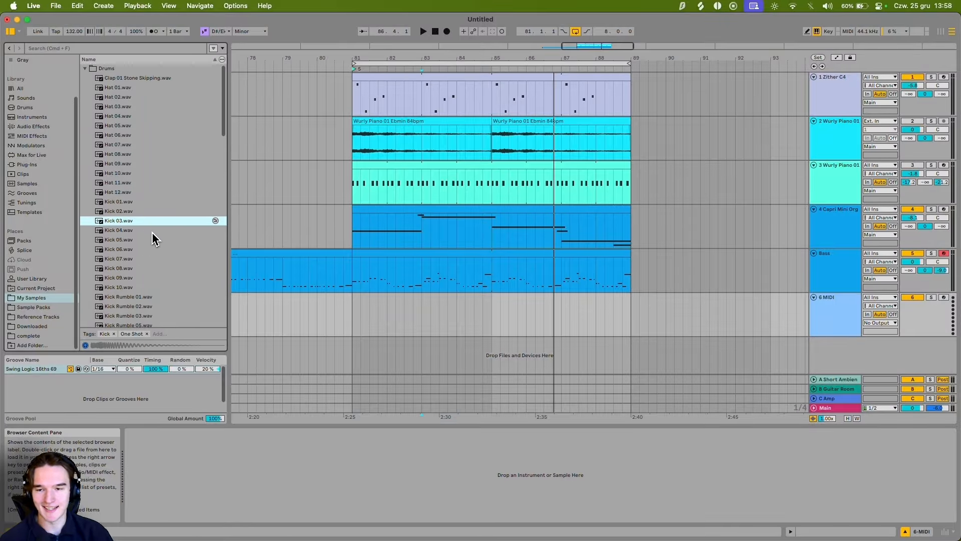
left_click(148, 230)
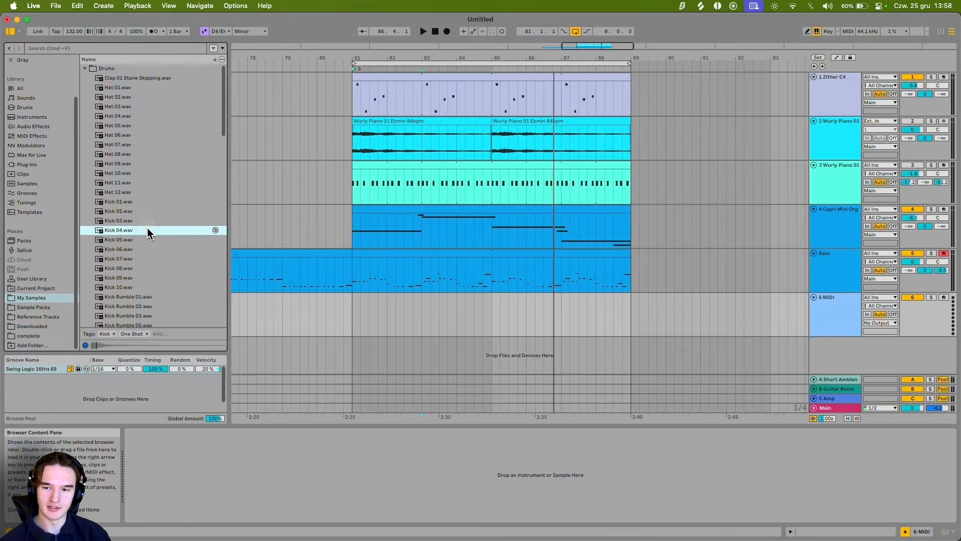
double_click(143, 235)
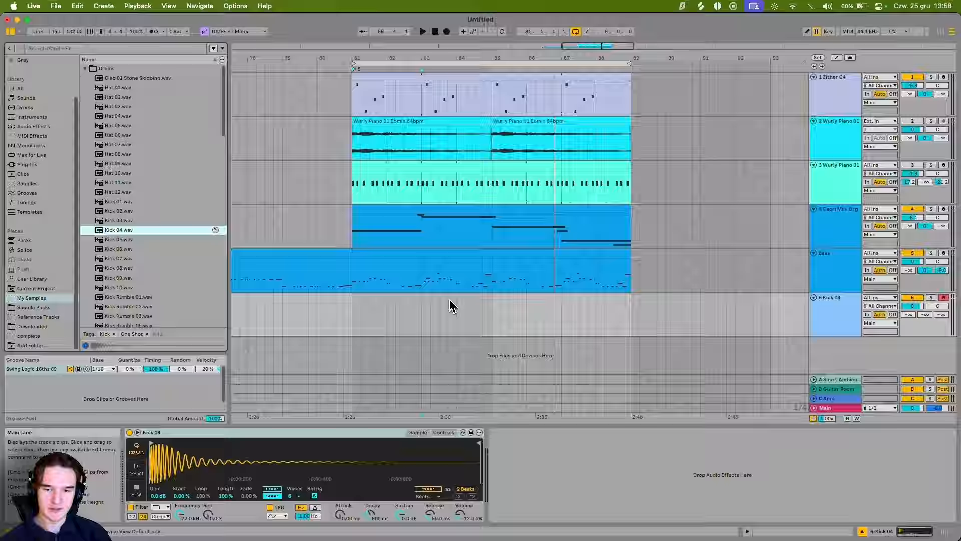
Step: Create a one-bar MIDI clip at bar 81 on the Kick 04 track and extend it to bar 89
double_click(357, 304)
key("shift+Tab")
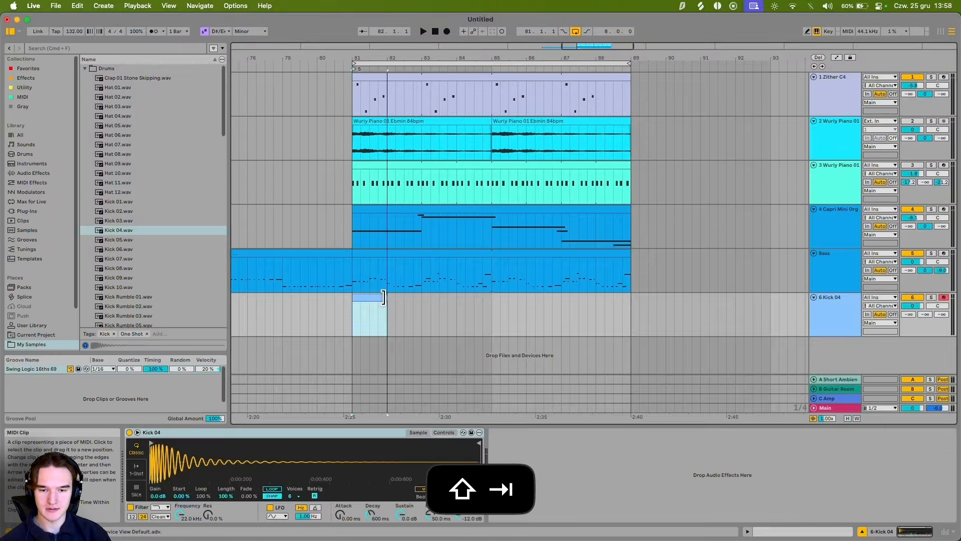
left_click_drag(386, 298, 631, 307)
Step: Add a C3 note at the start of the kick clip and lengthen it to one full beat
key("shift+Tab")
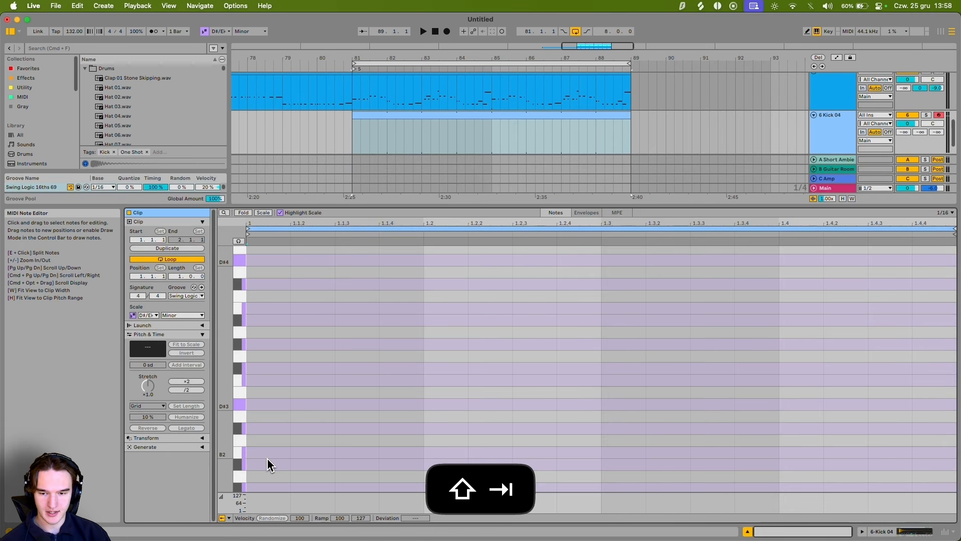
double_click(285, 440)
left_click_drag(290, 440, 416, 435)
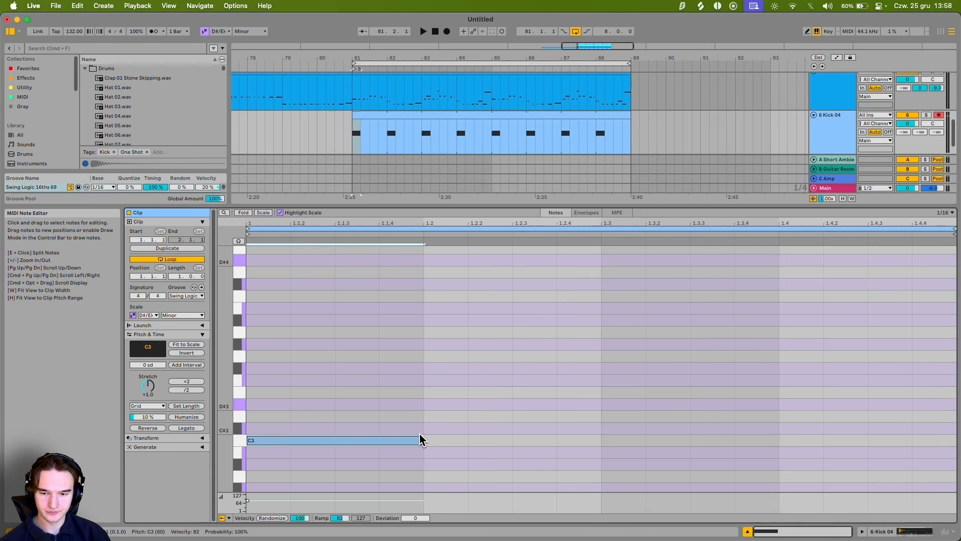
key("shift+Tab")
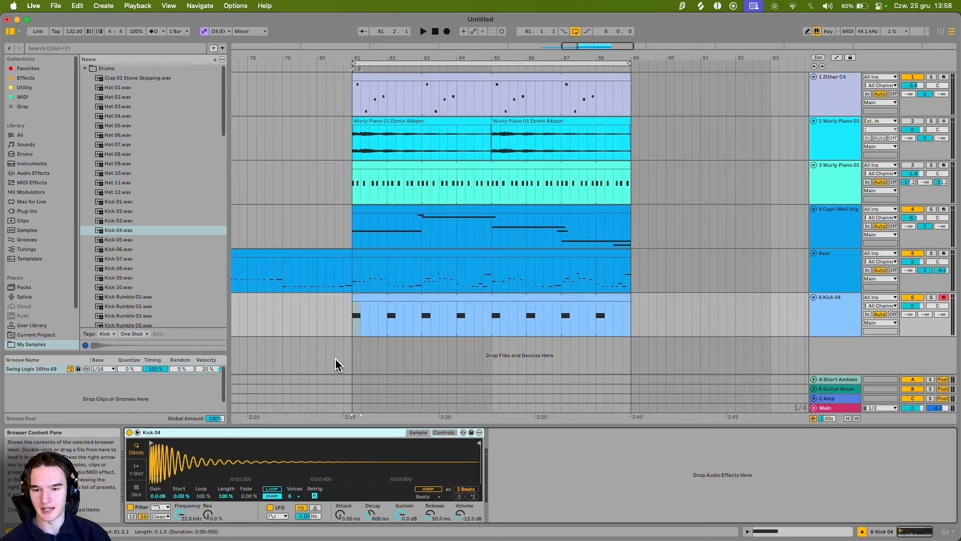
Step: Preview Kick 04.wav again, and duplicate the C3 note onto every beat of the one-bar kick clip
scroll(125, 215, "down", 5)
scroll(127, 197, "up", 5)
left_click(133, 230)
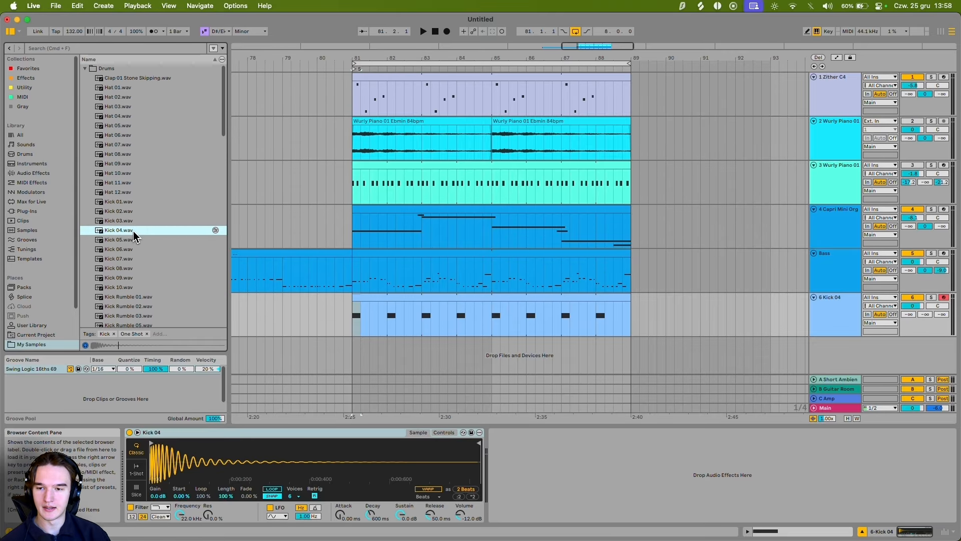
left_click(397, 295)
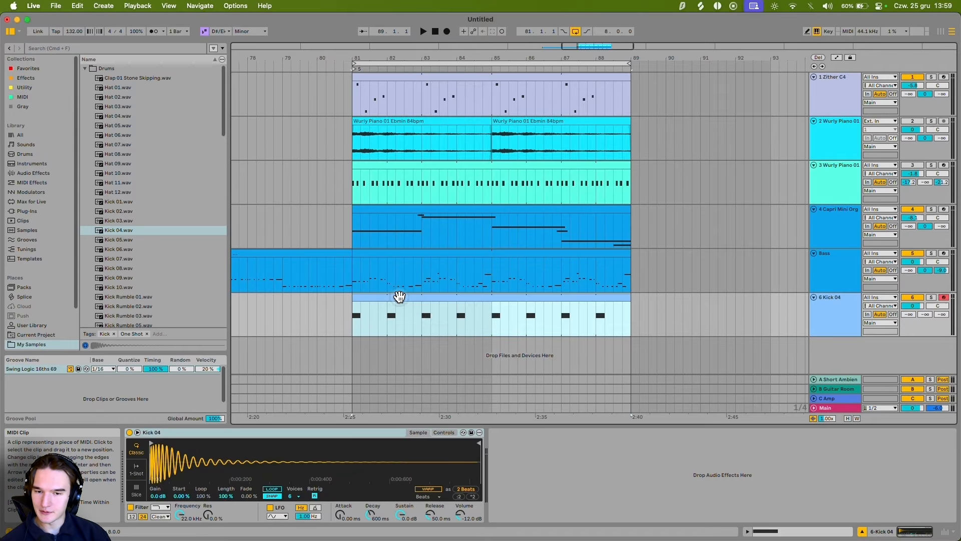
key("shift+Tab")
key("super+d")
key("super+d")
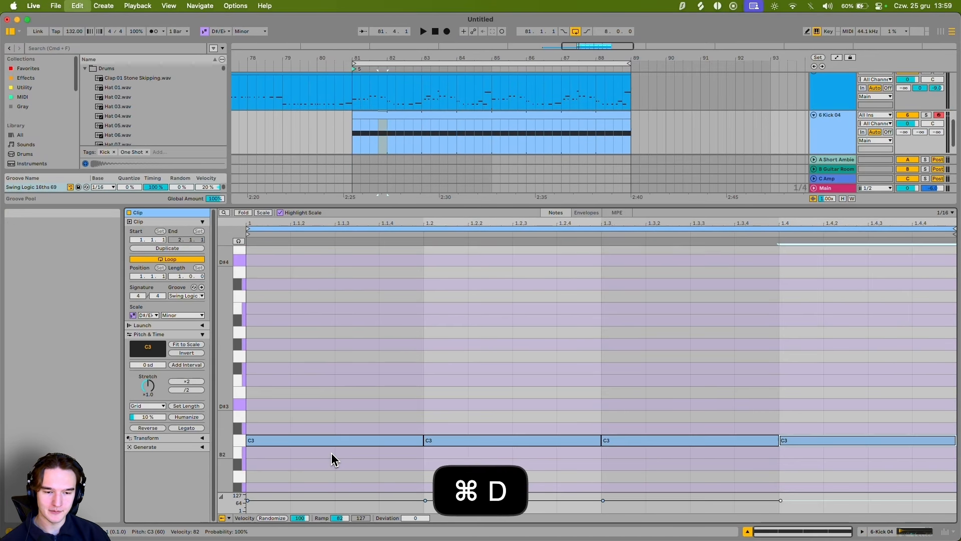
key("super+d")
key("super+z")
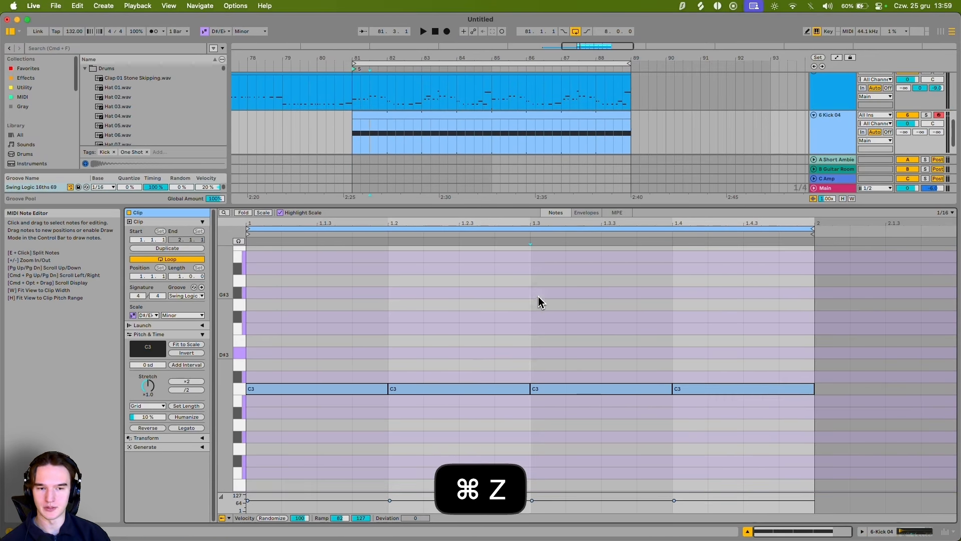
Step: Play the loop, raise the Kick 04 track's third send to about -17.2 dB and return to the full arrangement
key("space")
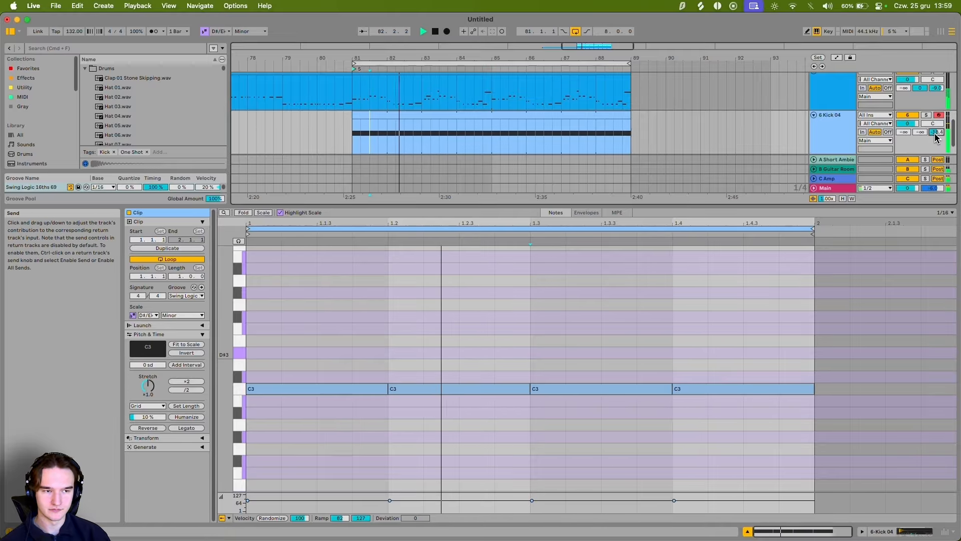
key("shift+Tab")
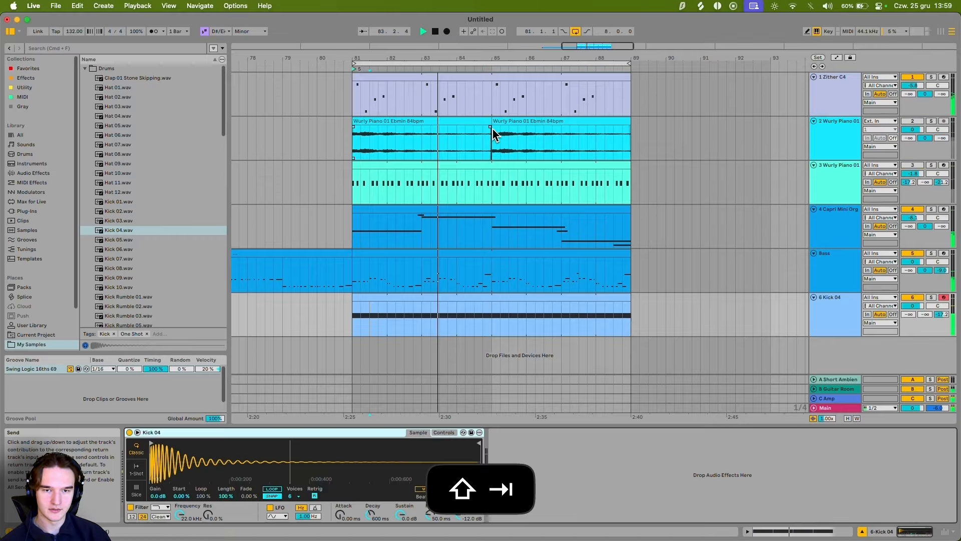
left_click(495, 281)
left_click(534, 305)
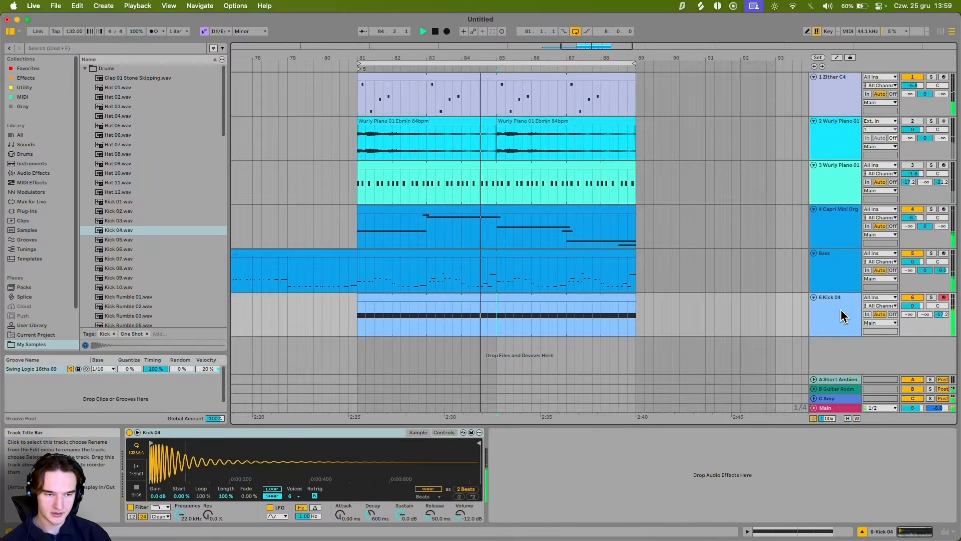
Step: Search the browser for "compressor" and load Compressor on the Bass track
left_click(492, 274)
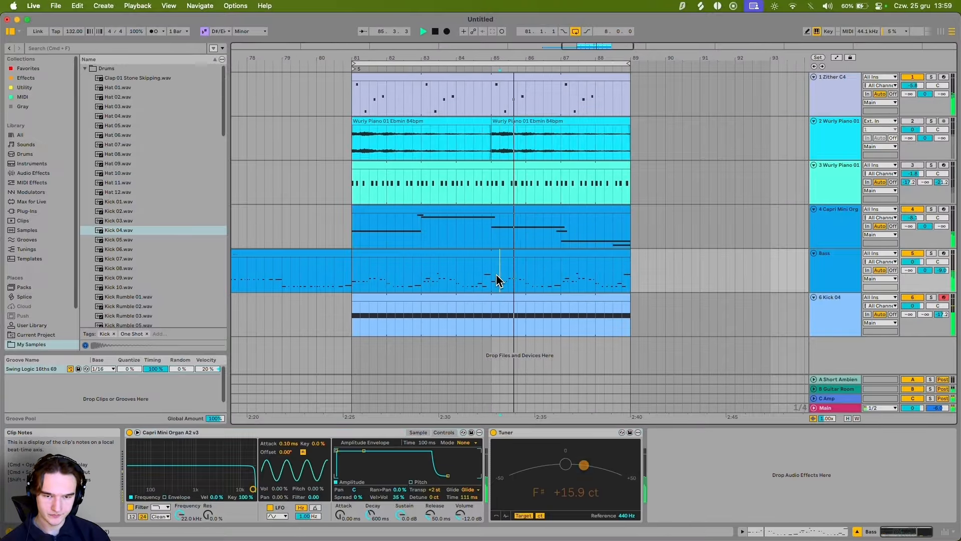
key("super+f")
type("compressor")
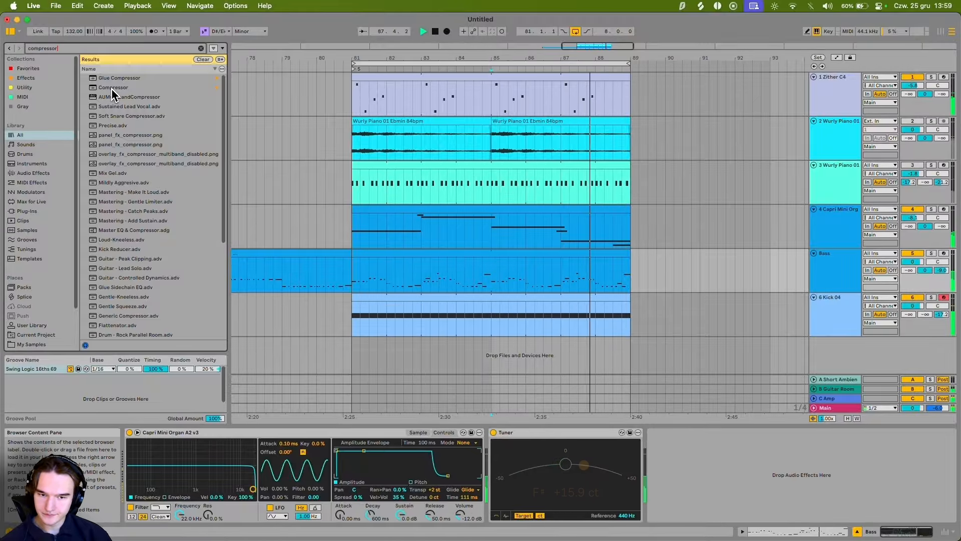
double_click(111, 88)
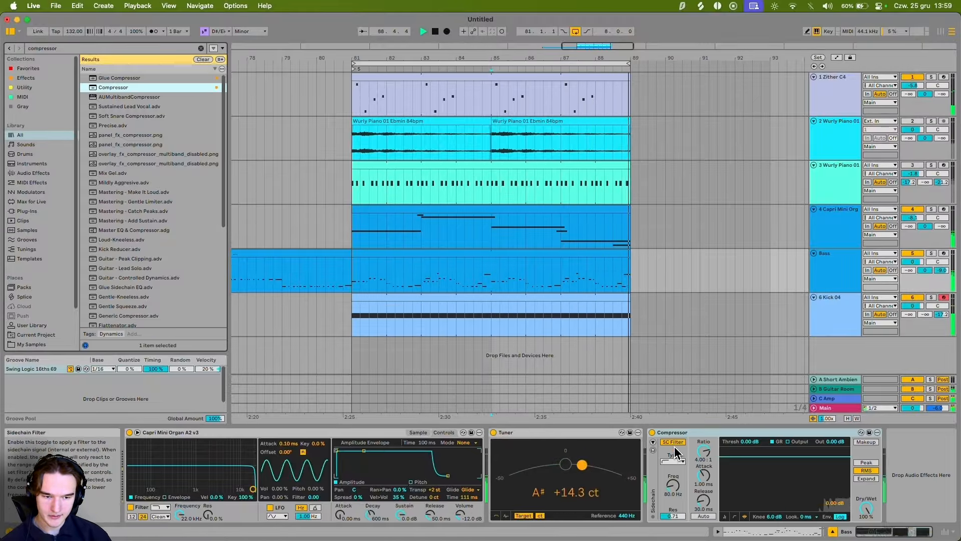
Step: Expand the Bass compressor's sidechain section and set its external source to 6-Kick 04
left_click(653, 441)
left_click(676, 461)
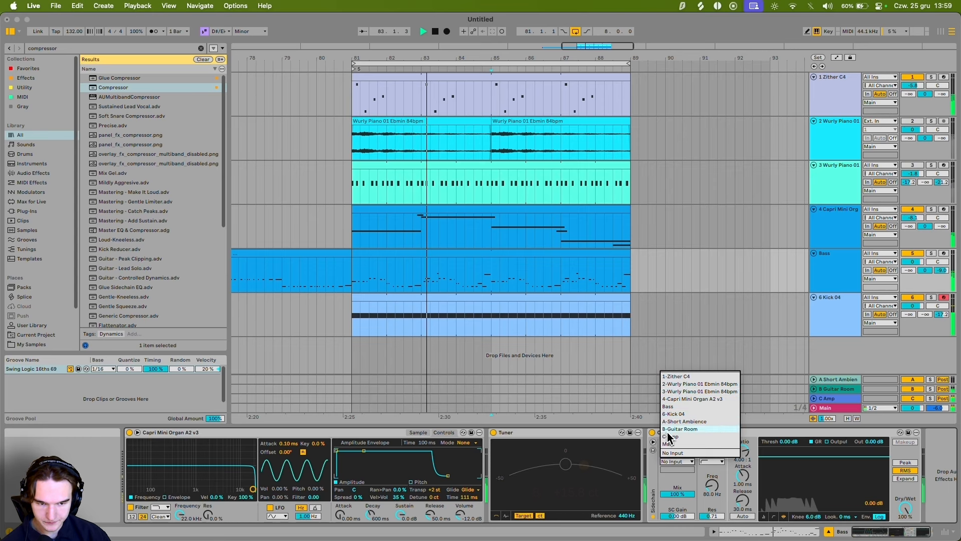
left_click(655, 442)
left_click(654, 444)
left_click(653, 444)
left_click(676, 461)
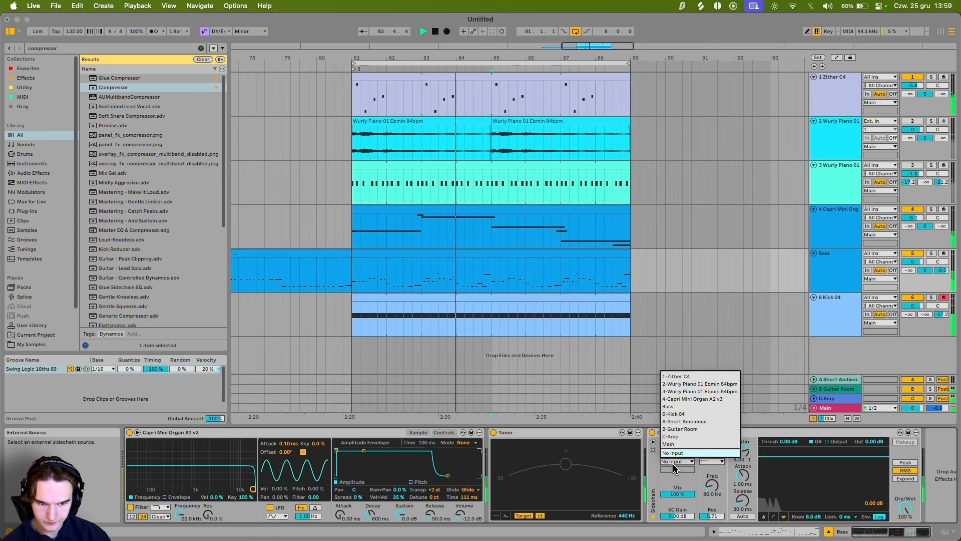
left_click(678, 415)
Step: Set the Bass compressor to Peak mode with a -49.6 dB threshold and a 290 Hz sidechain filter frequency
left_click_drag(791, 442, 792, 443)
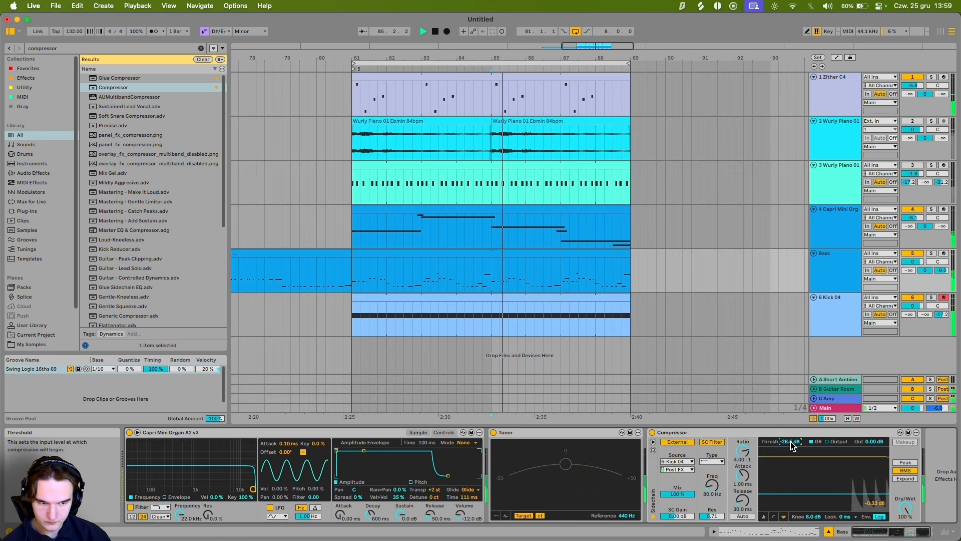
left_click(909, 463)
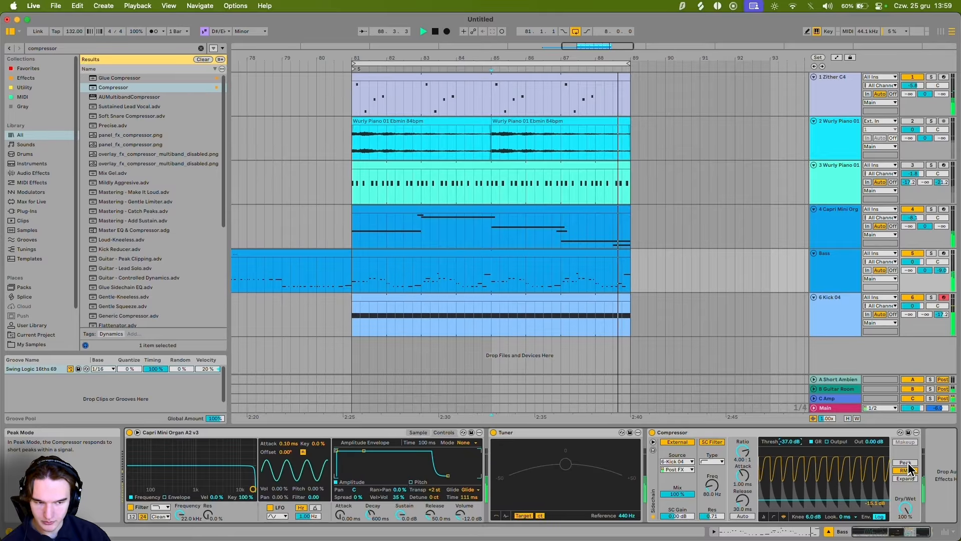
left_click(790, 443)
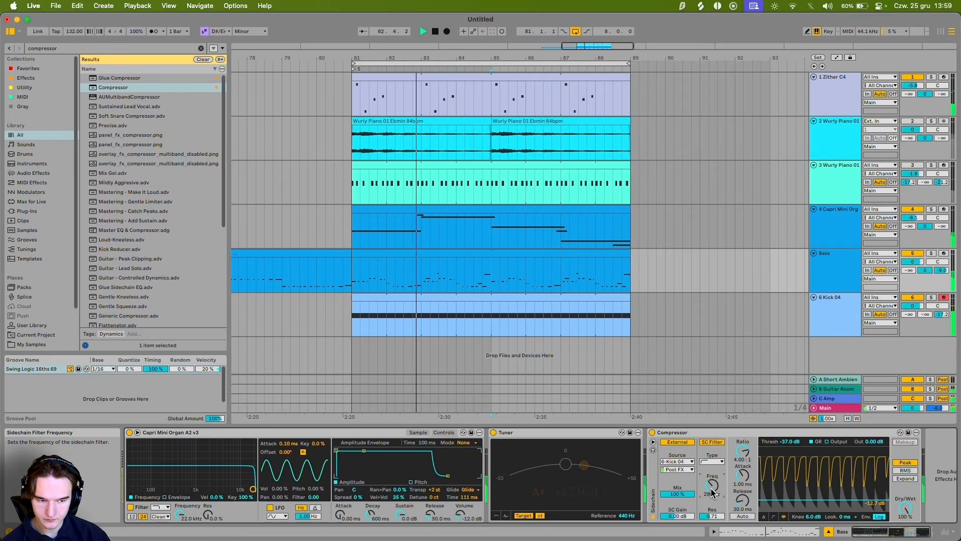
left_click_drag(712, 486, 713, 494)
left_click_drag(791, 442, 793, 444)
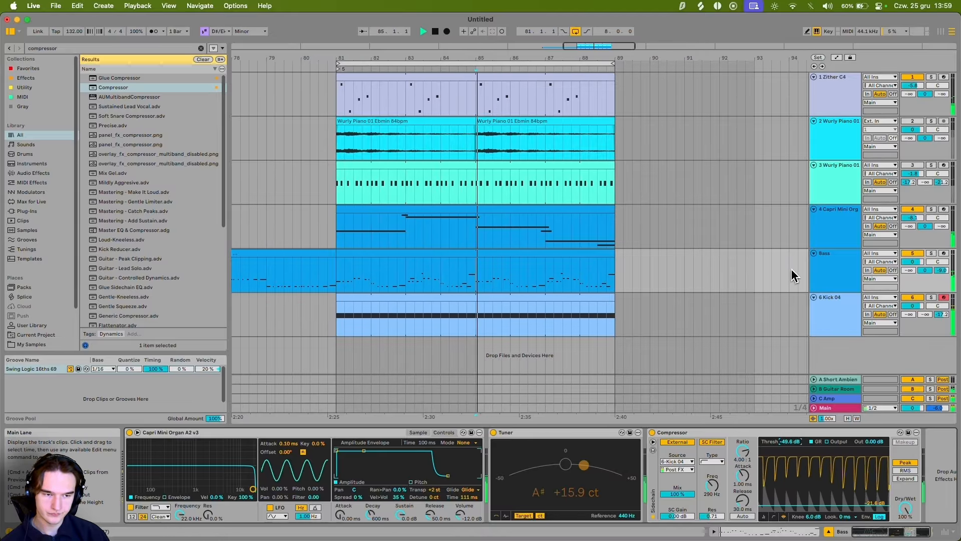
Step: Solo the Bass track and play the loop from bar 81 to check the sidechain ducking
left_click(726, 448)
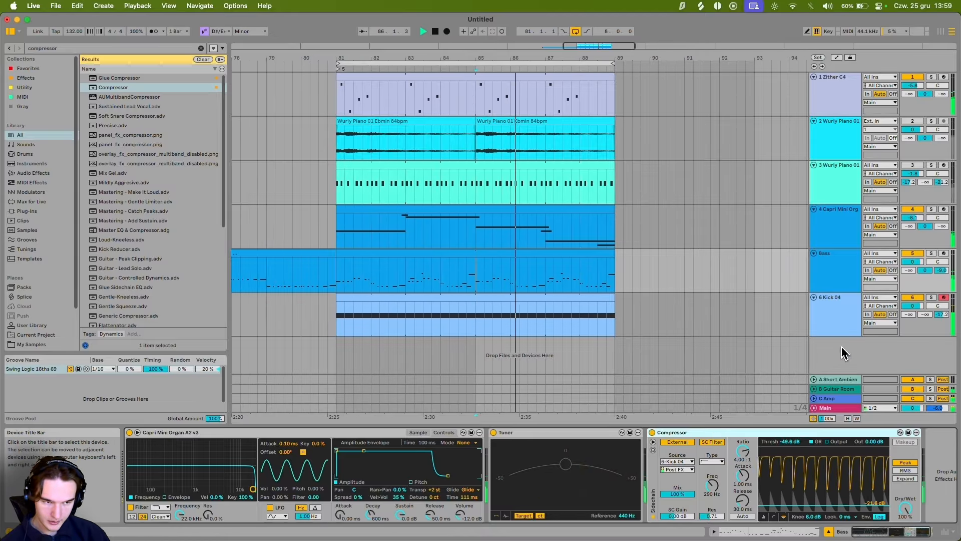
left_click(931, 253)
key("space")
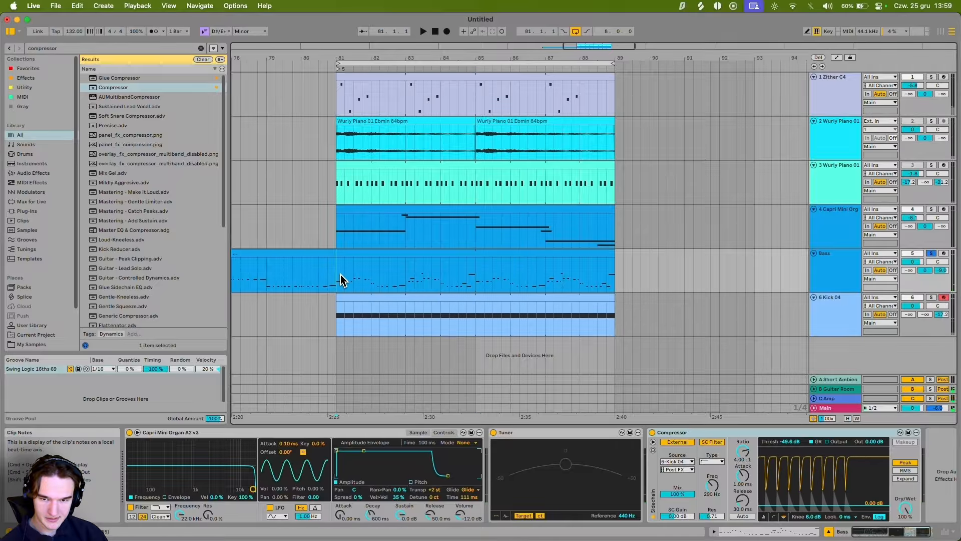
key("space")
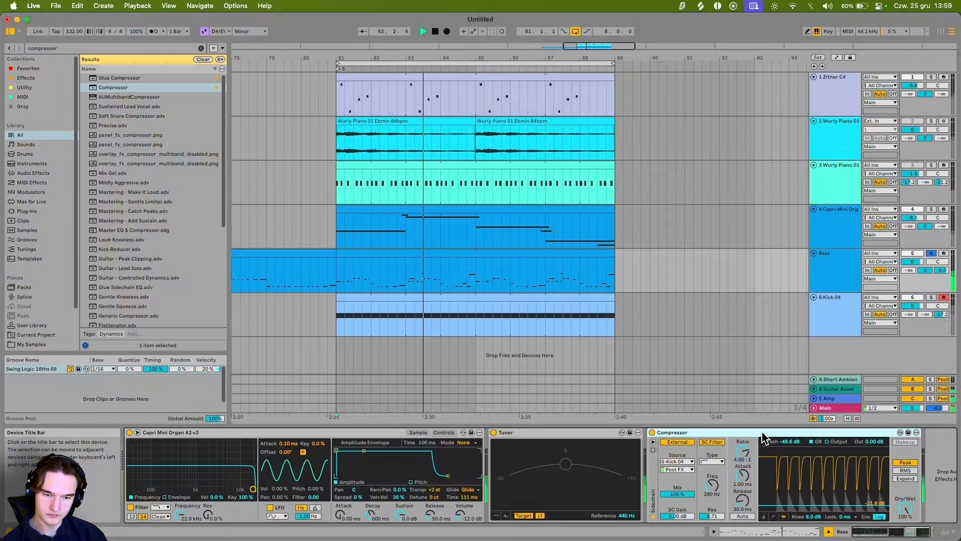
Step: Copy the Bass compressor, unsolo Bass, paste the device onto the Capri Mini Organ track and audition that track briefly in solo
key("super+c")
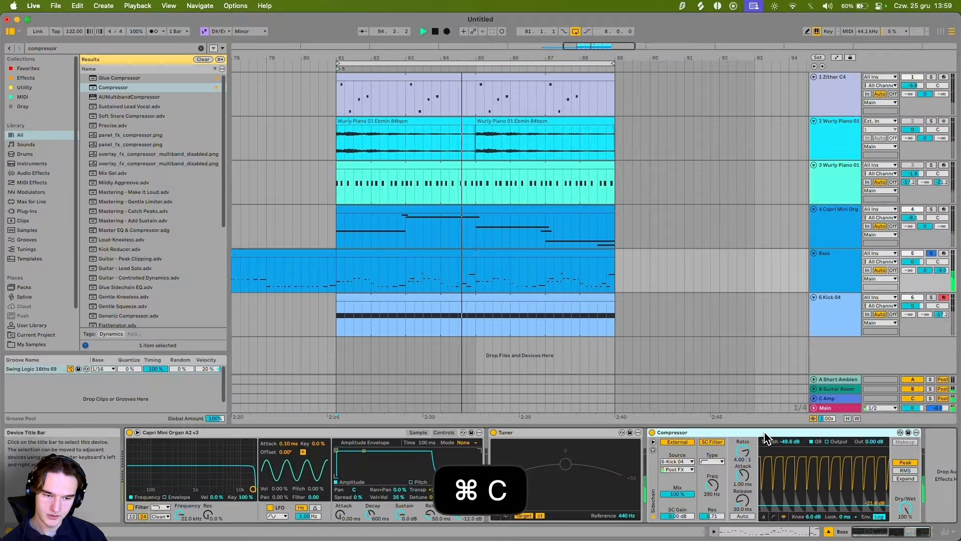
left_click(932, 254)
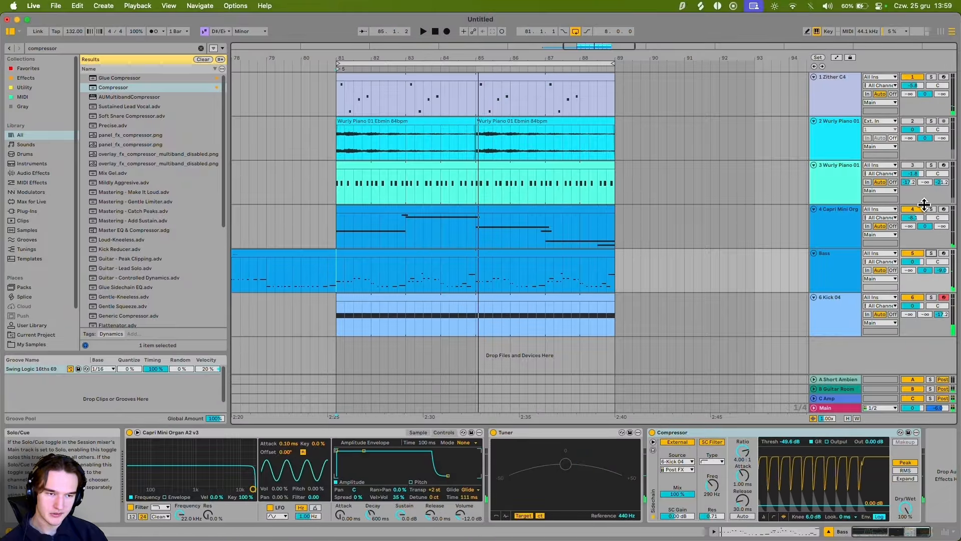
left_click(931, 211)
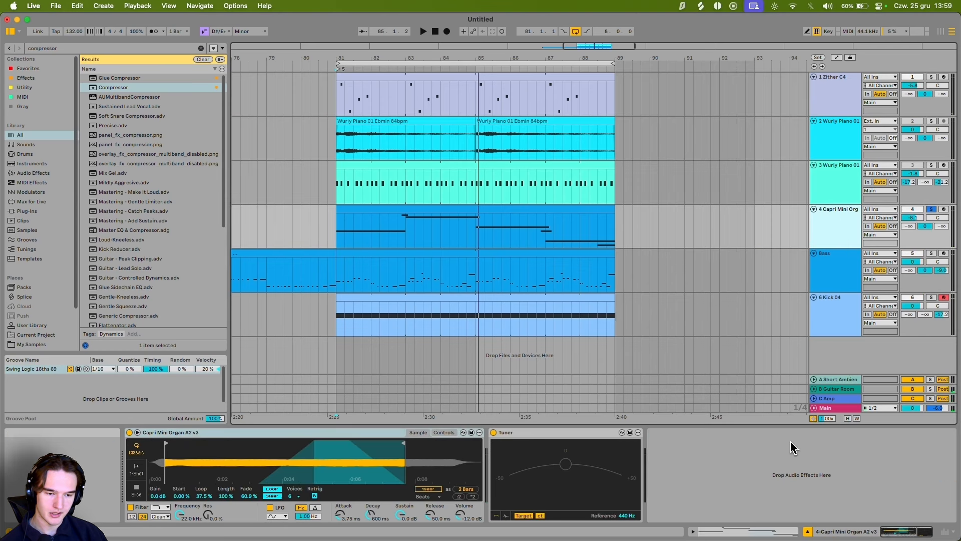
key("super+v")
key("space")
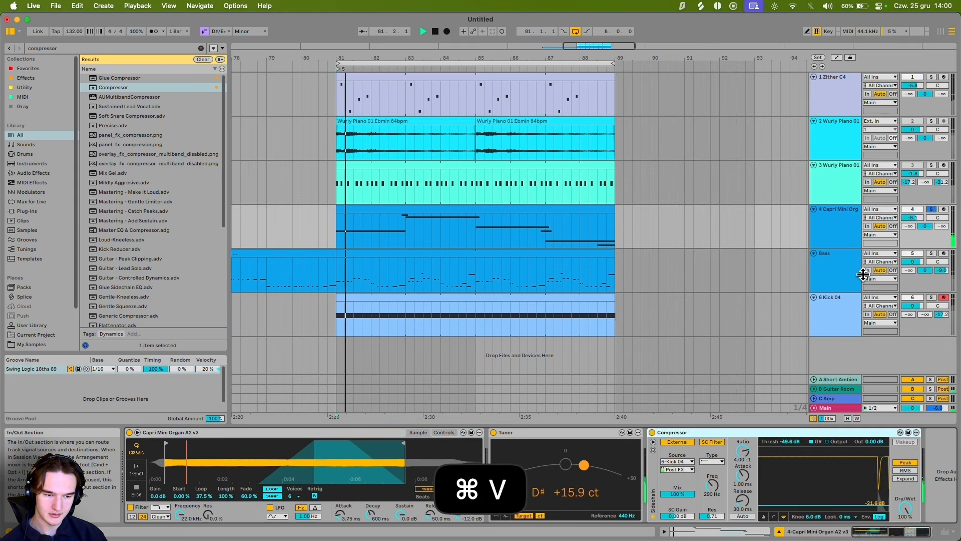
left_click(932, 211)
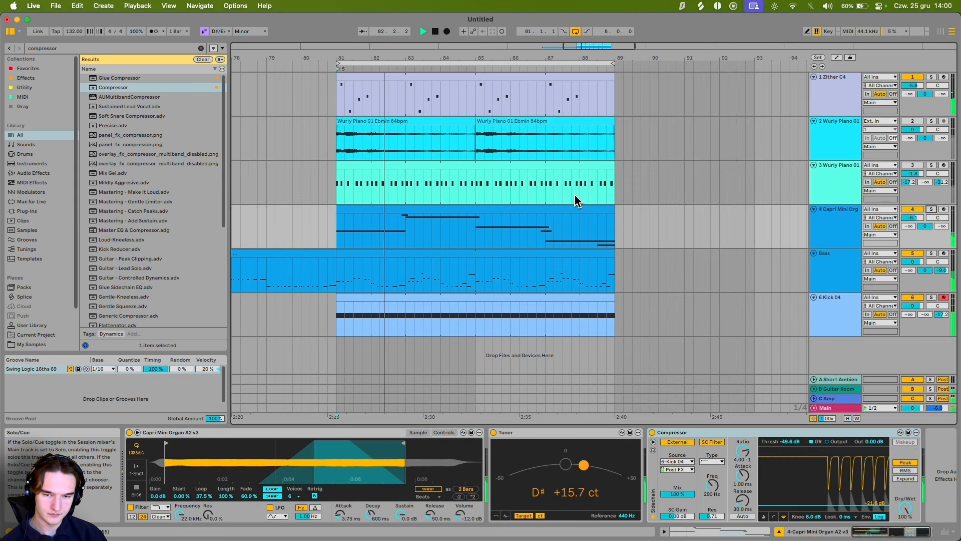
Step: Paste the sidechain Compressor at the end of the Zither C4 track's device chain and audition that track briefly in solo
left_click(440, 183)
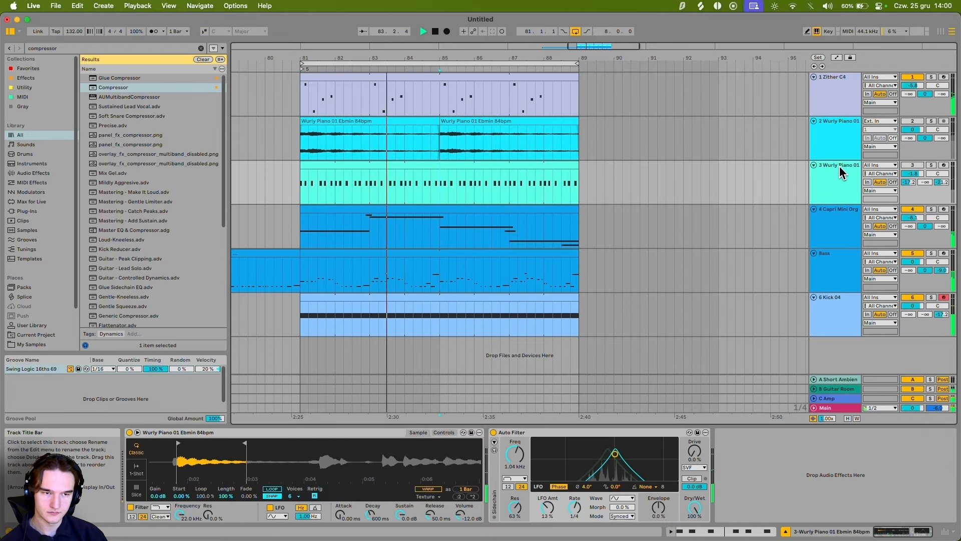
left_click(832, 105)
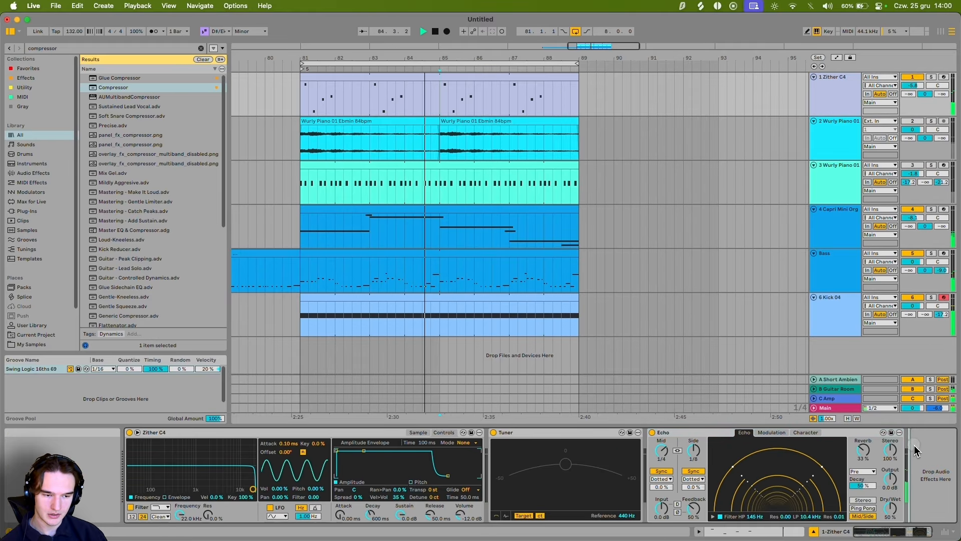
key("super+v")
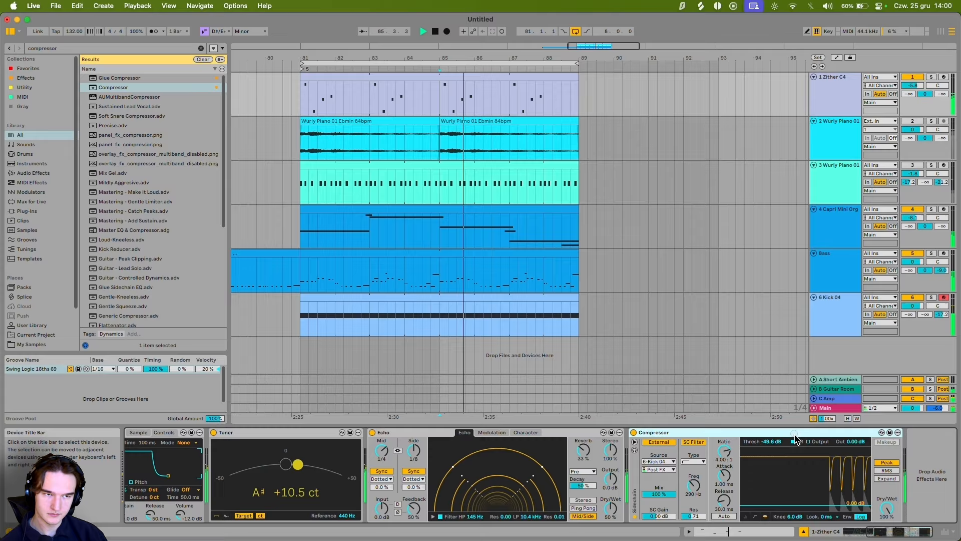
left_click(932, 78)
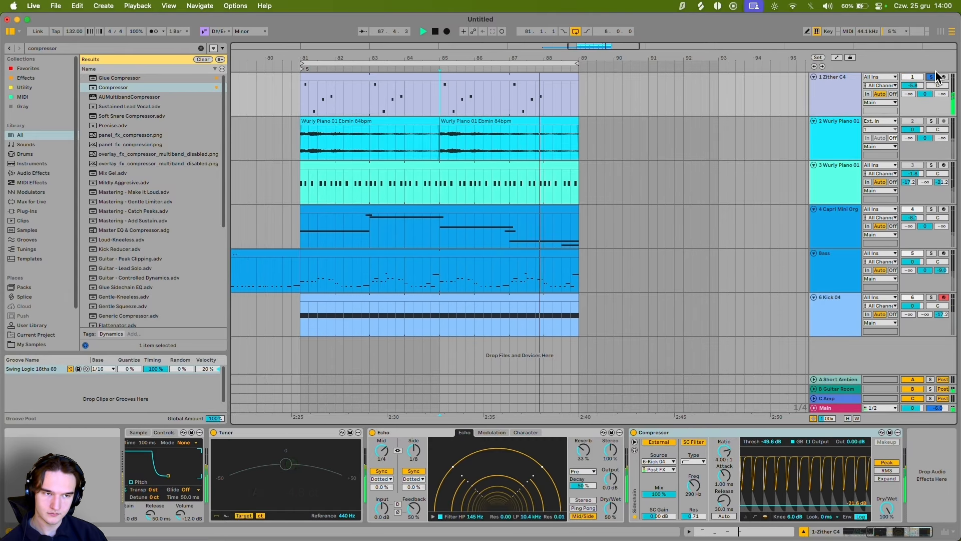
left_click(932, 77)
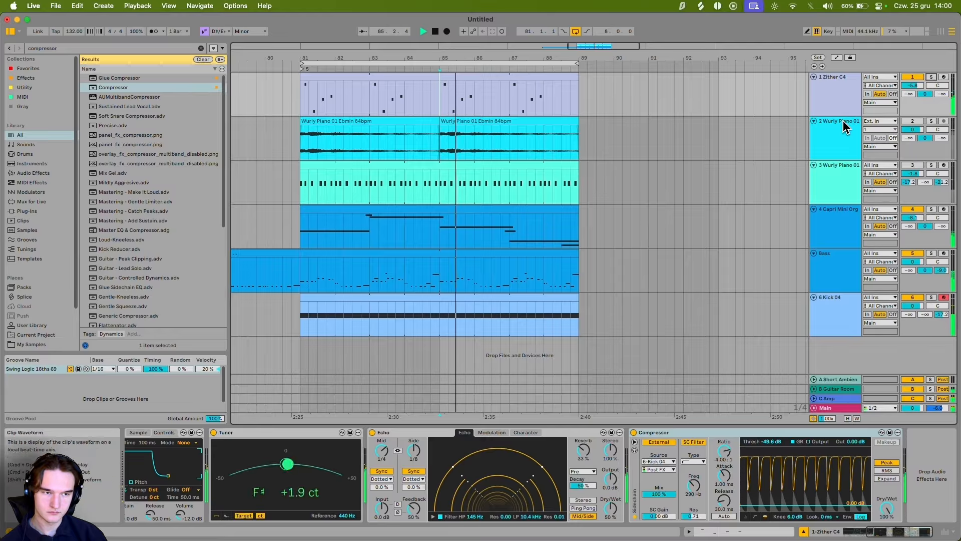
Step: Reactivate the Wurly Piano audio track (track 2) in the loop and lower its volume slightly
left_click(912, 120)
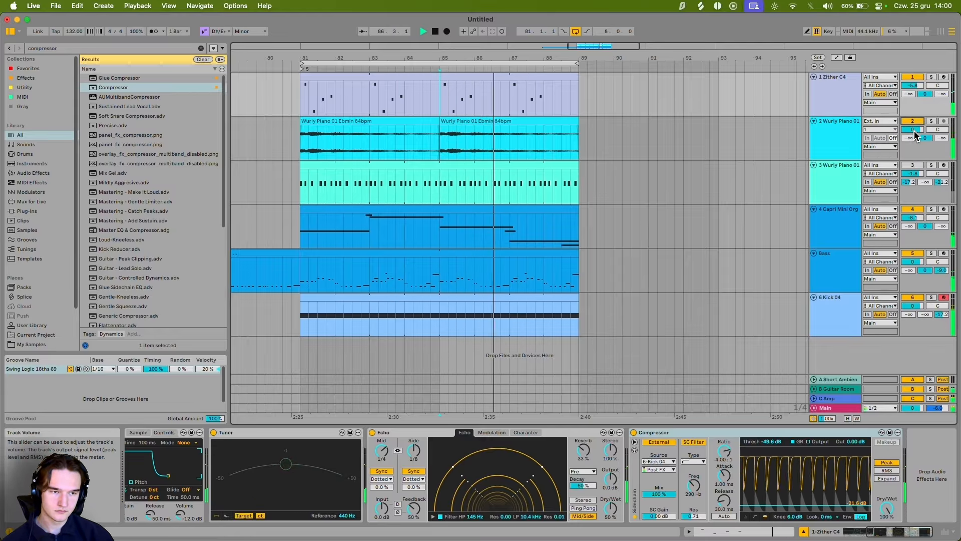
left_click(842, 143)
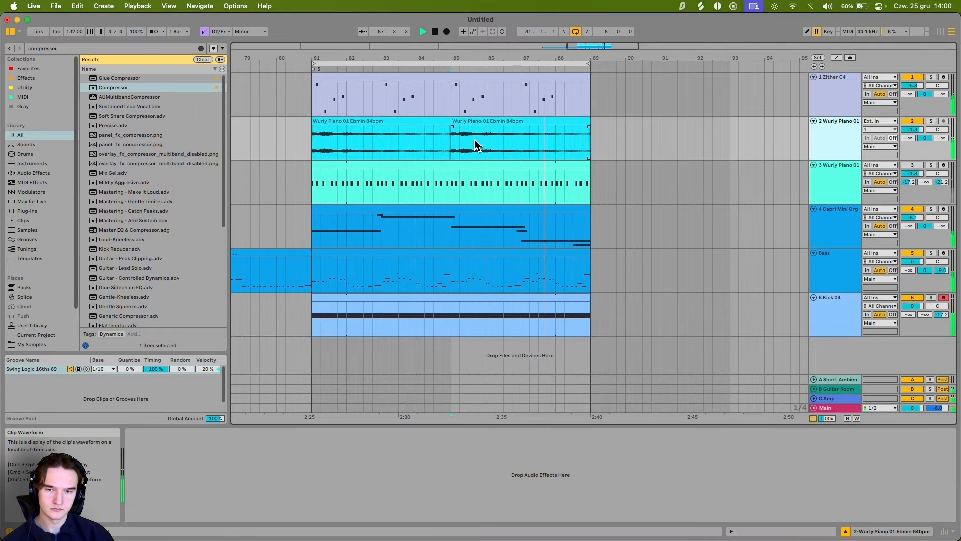
left_click(450, 151)
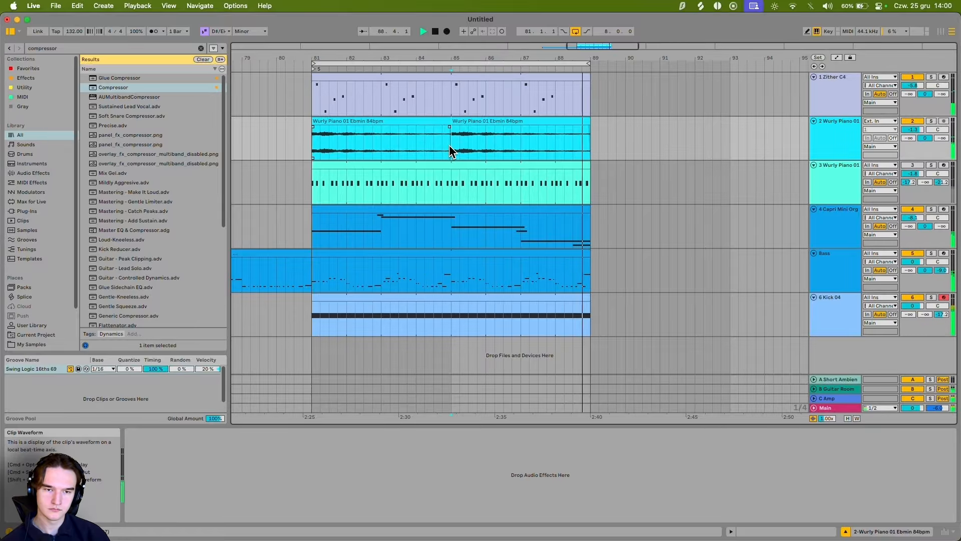
Step: Solo the Wurly Piano audio track and add an EQ Eight to it
left_click(930, 121)
key("cmd+f")
type("eq")
double_click(103, 88)
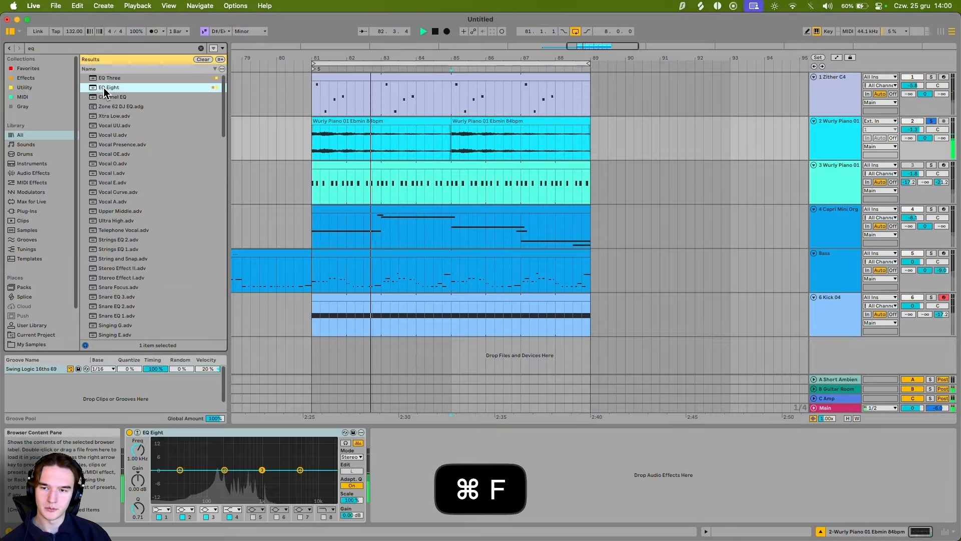
Step: Set EQ Eight band 1 to a low cut at 677 Hz, lower the Wurly Piano track's volume to -10.5 dB and unsolo it
left_click(162, 509)
left_click(161, 464)
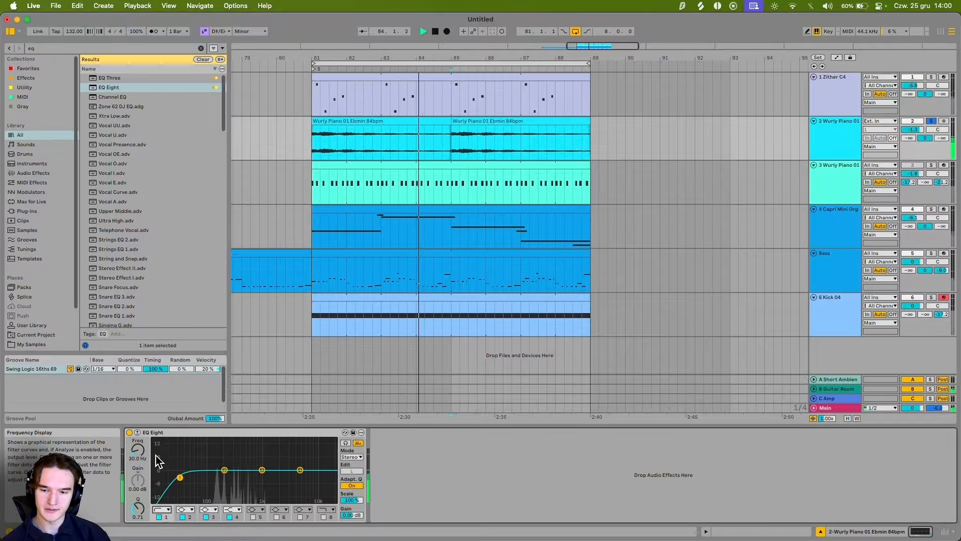
scroll(139, 458, "up", 5)
scroll(140, 458, "up", 2)
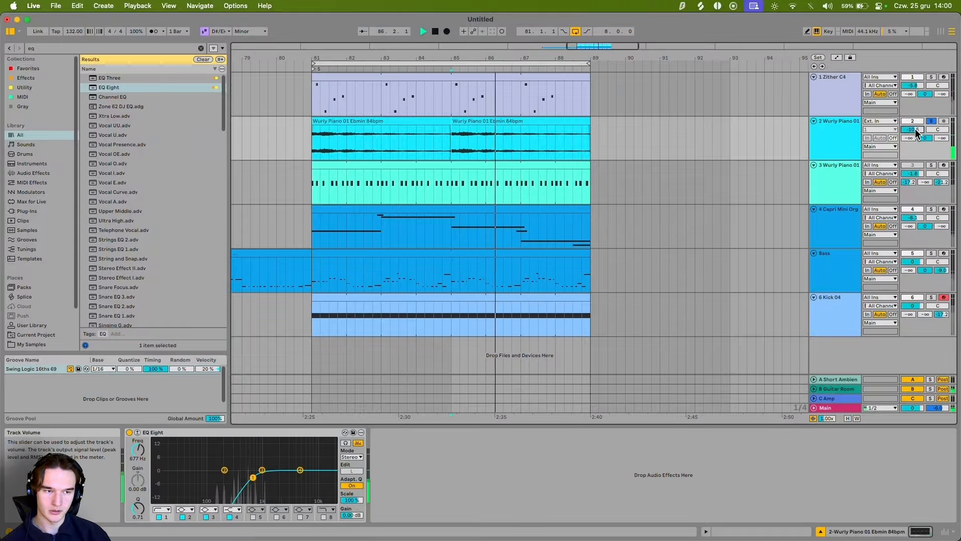
left_click(931, 121)
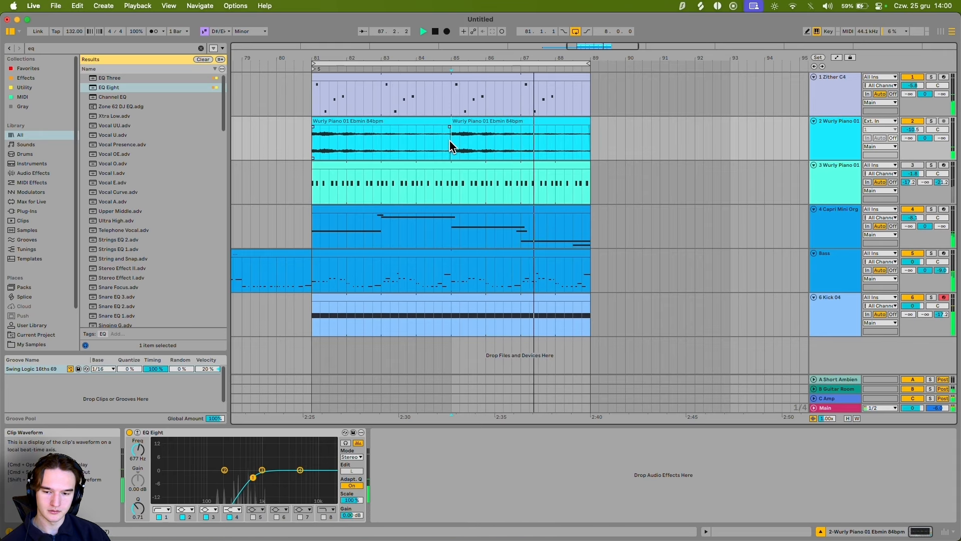
Step: In solo, enable EQ Eight band 8 as a high cut, narrow the Wurly Piano's passband with band 1 at 562 Hz, and unsolo
left_click(931, 121)
left_click(325, 517)
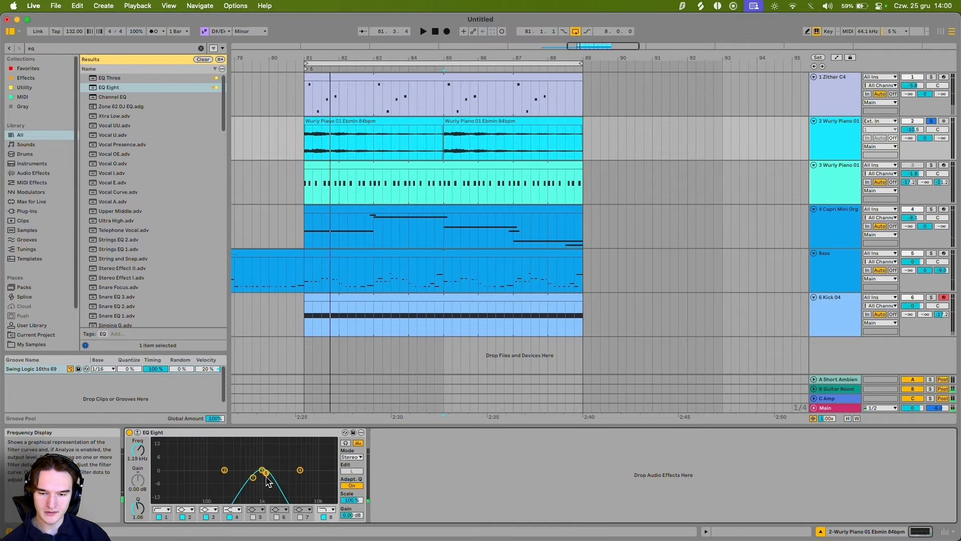
key("space")
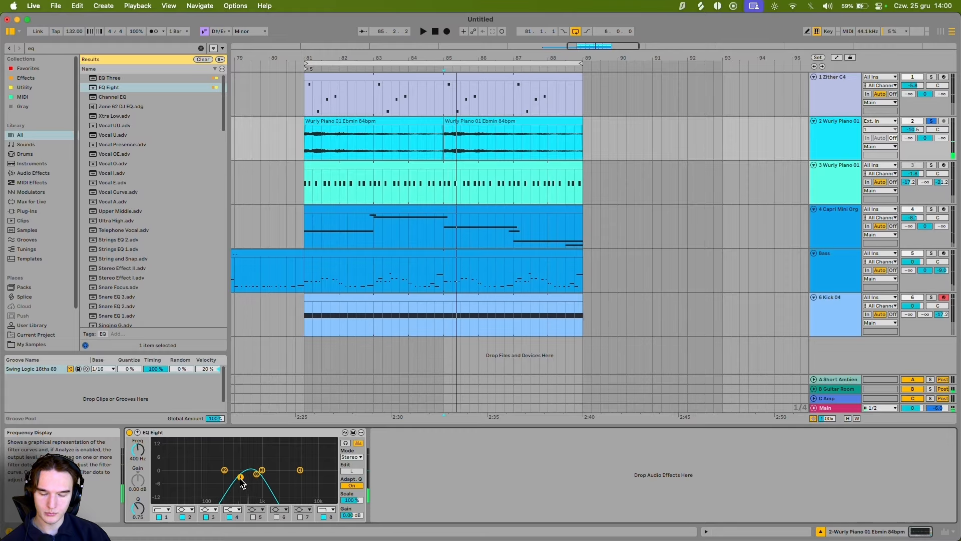
key("space")
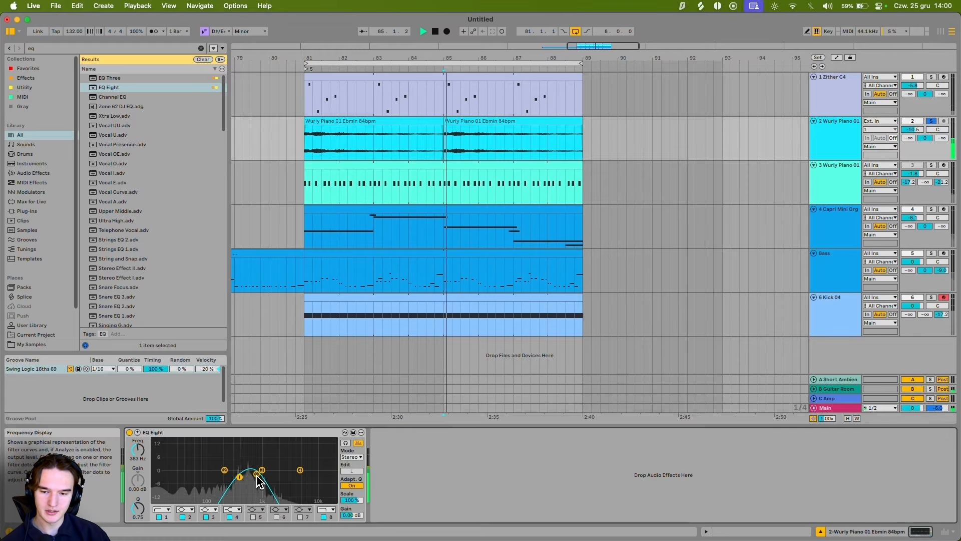
mouse_move(257, 474)
left_mouse_down()
mouse_move(233, 476)
mouse_move(246, 483)
left_mouse_up()
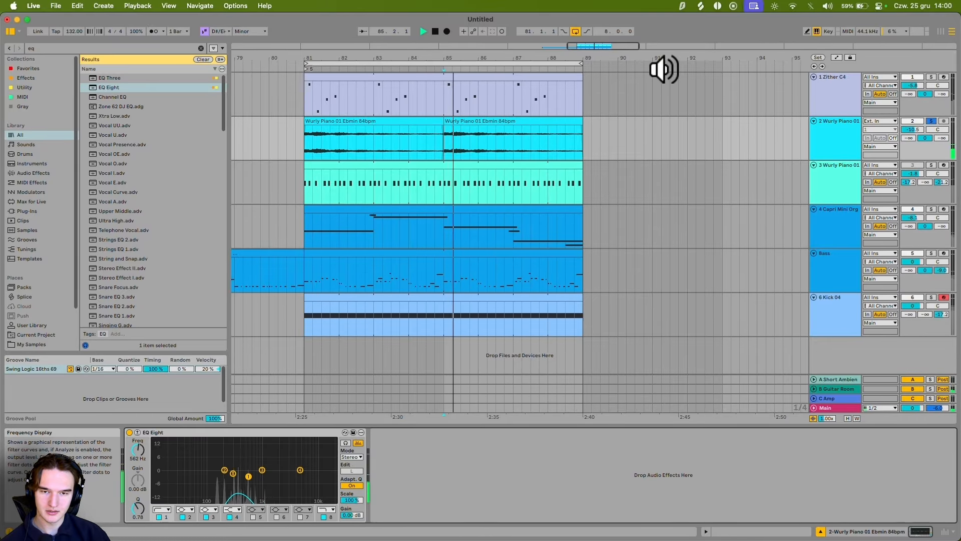
left_click(931, 121)
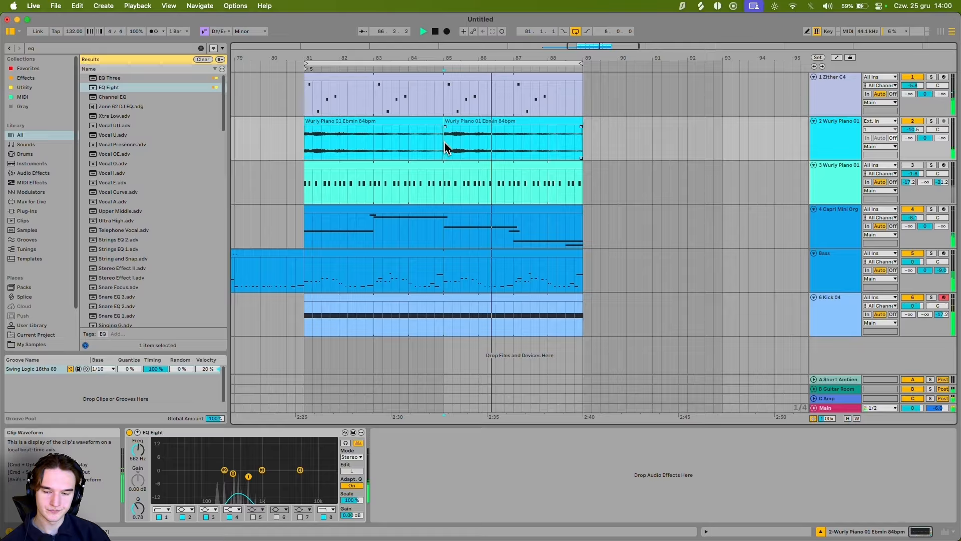
Step: Listen to the loop with the Zither C4 track briefly muted and inspect the Bass and Capri Mini Organ device chains
scroll(443, 145, "right", 1)
scroll(476, 133, "right", 2)
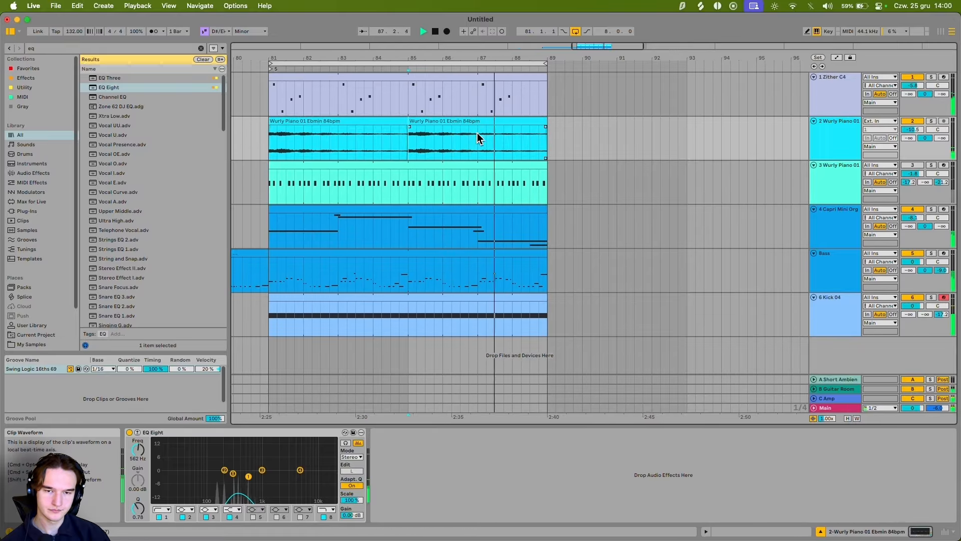
scroll(485, 270, "down", 3)
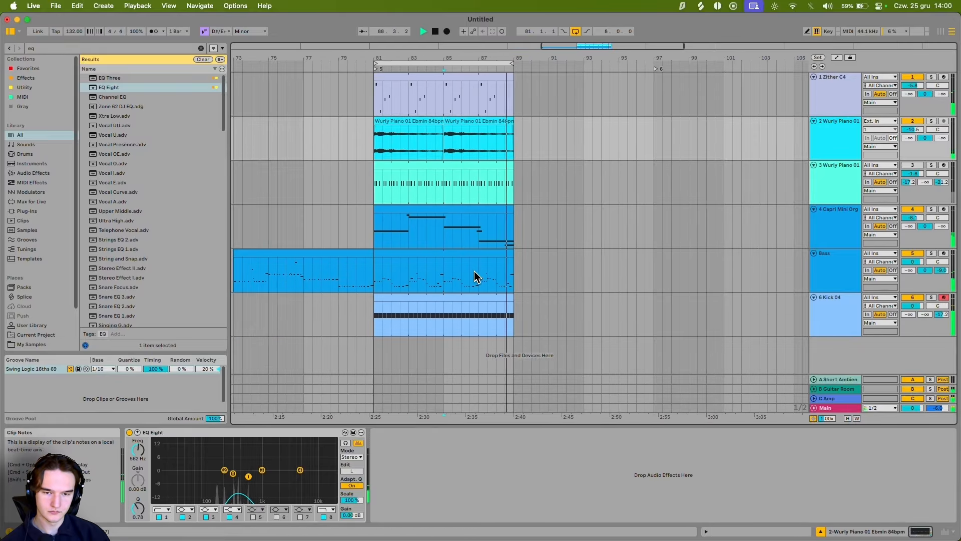
left_click(479, 279)
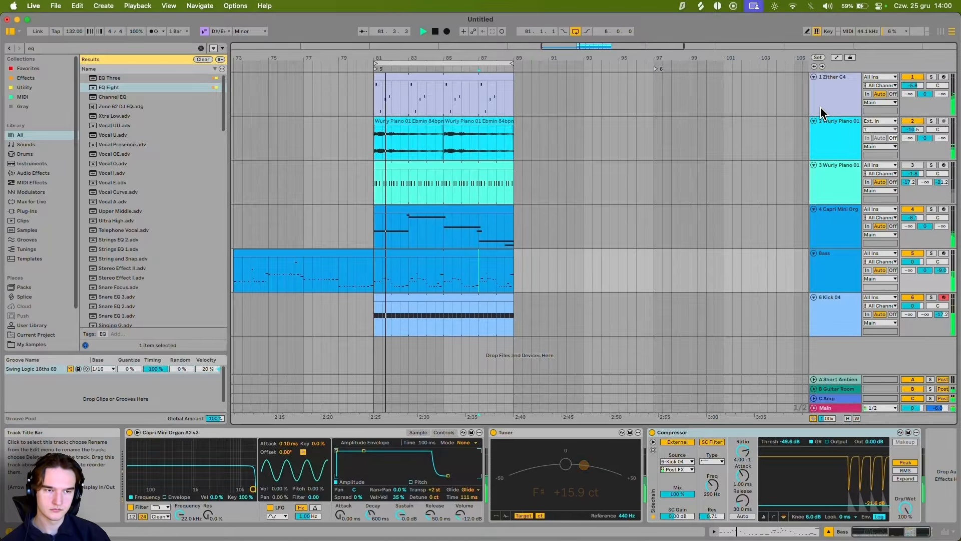
left_click(911, 79)
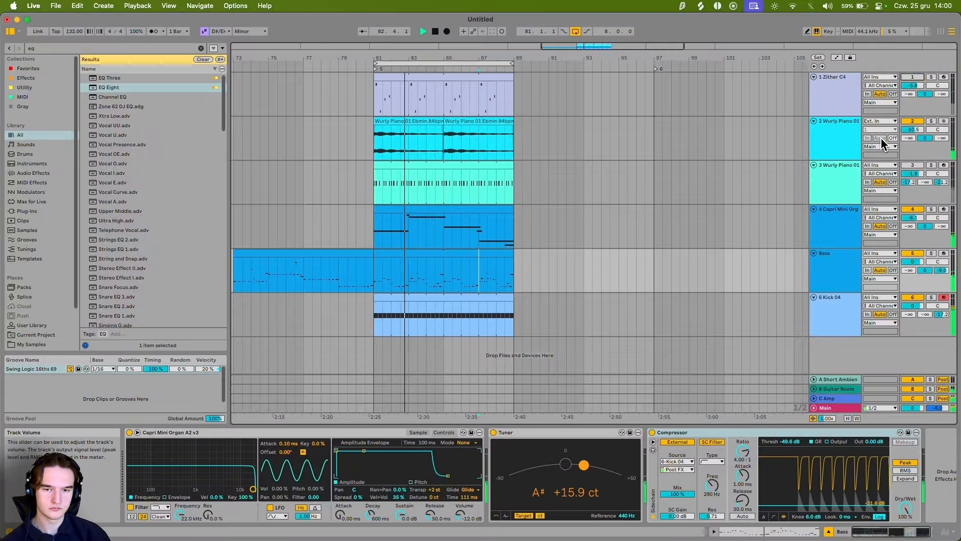
scroll(420, 205, "down", 2)
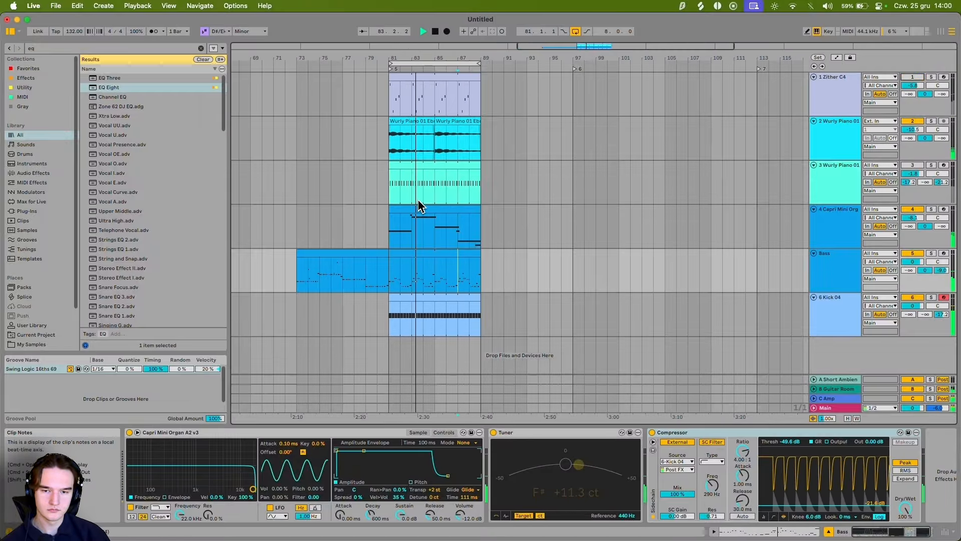
left_click(420, 253)
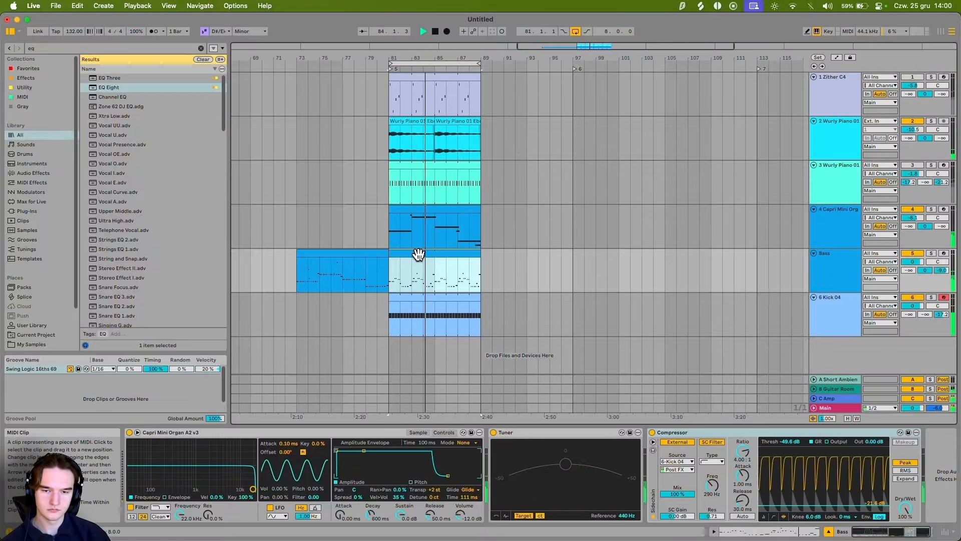
left_click(436, 222)
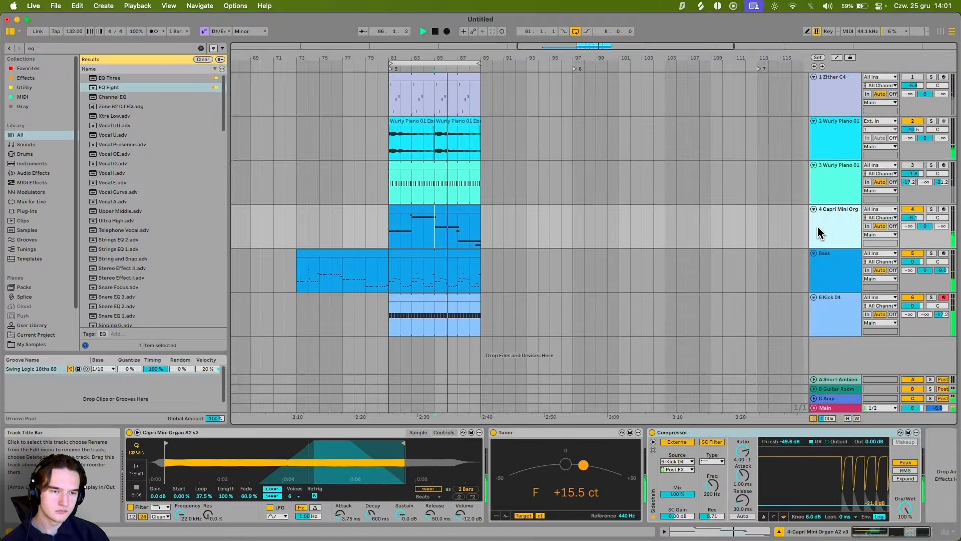
scroll(483, 148, "up", 2)
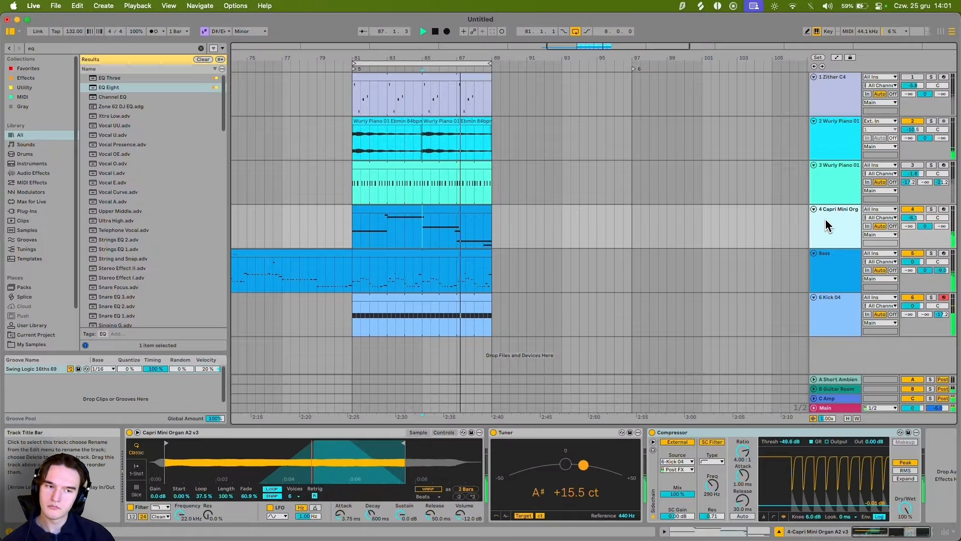
Step: Insert a MIDI track below Kick 04 and preview Hat 03.wav from the Drums folder in My Samples
left_click(601, 314)
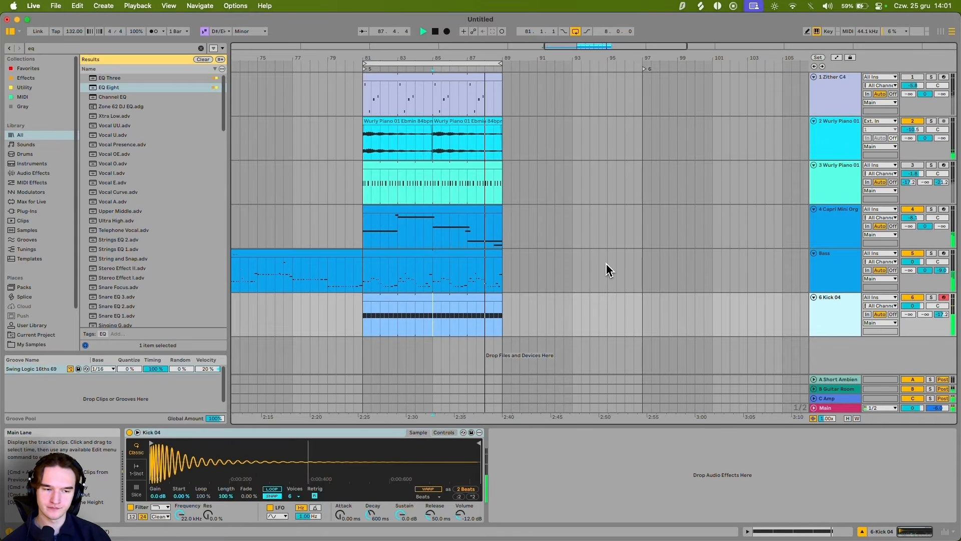
key("cmd+shift+t")
key("cmd+f")
type("ha")
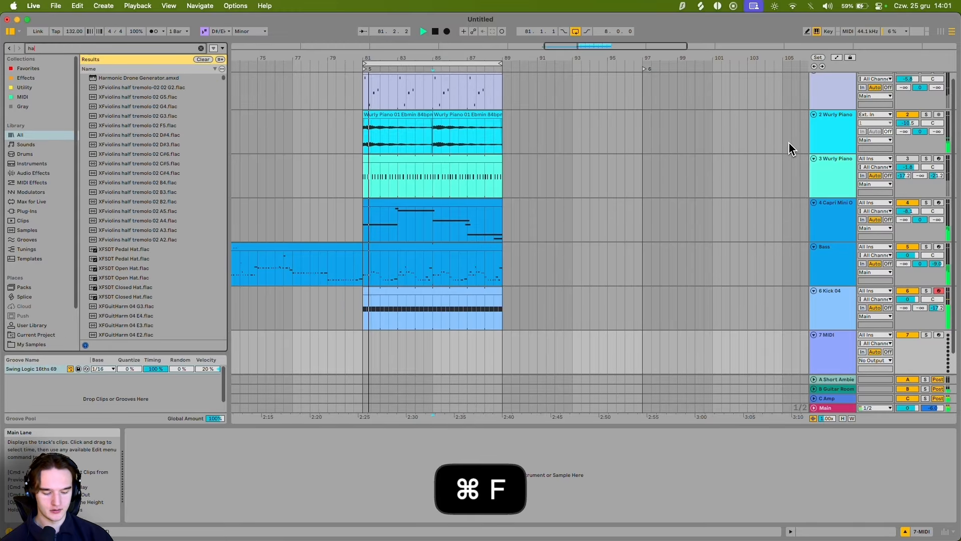
key("BackSpace")
scroll(36, 283, "down", 3)
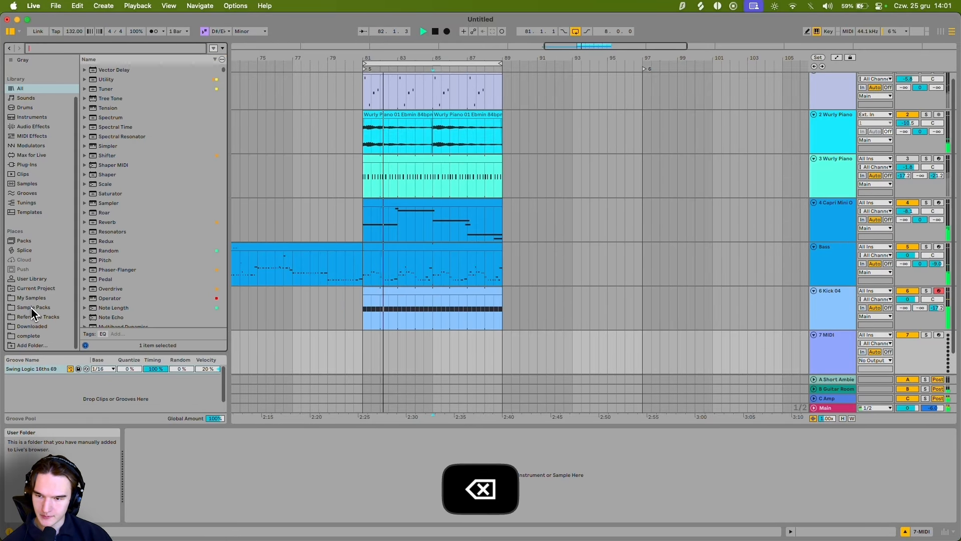
left_click(32, 298)
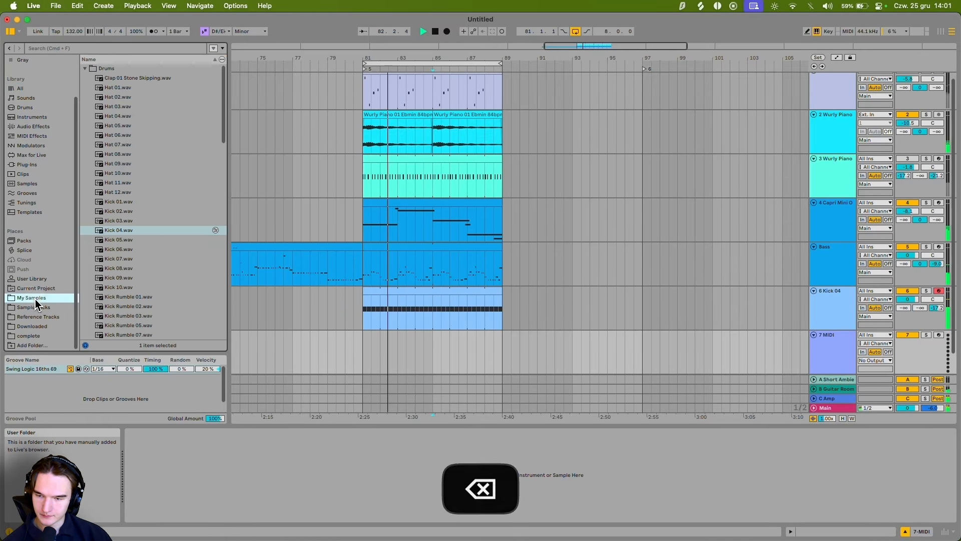
left_click(126, 107)
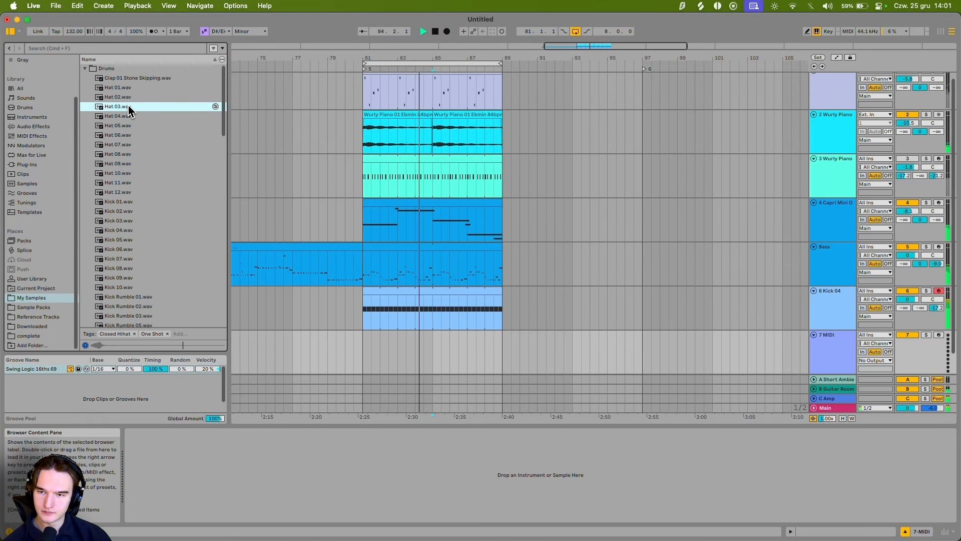
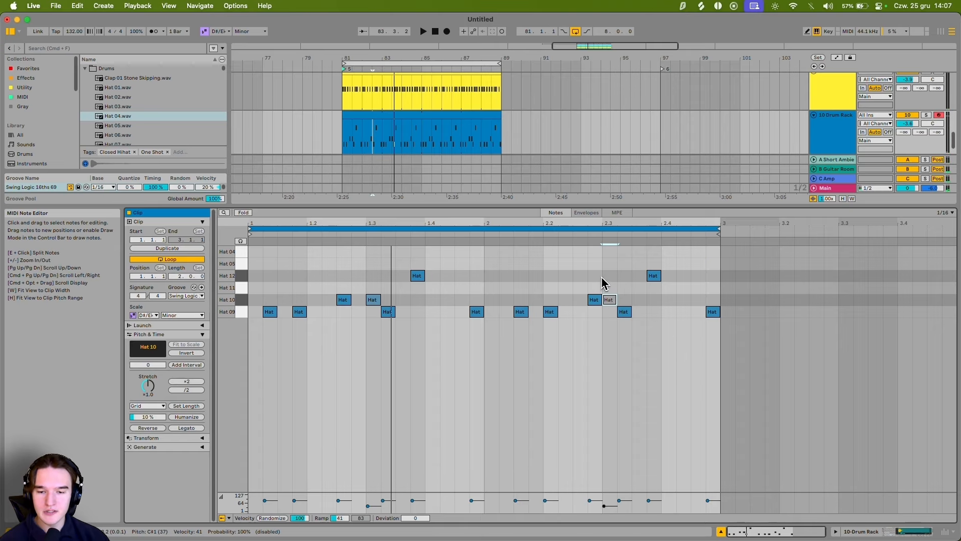
Step: Mute the Hat 03 track and play the loop from bar 81 to audition the Drum Rack hat pattern
scroll(916, 120, "up", 2)
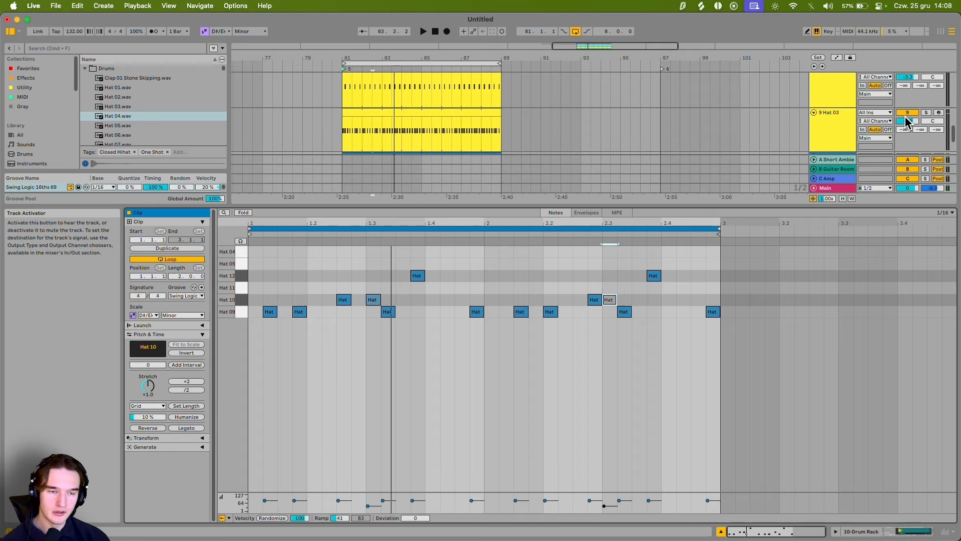
scroll(576, 150, "down", 2)
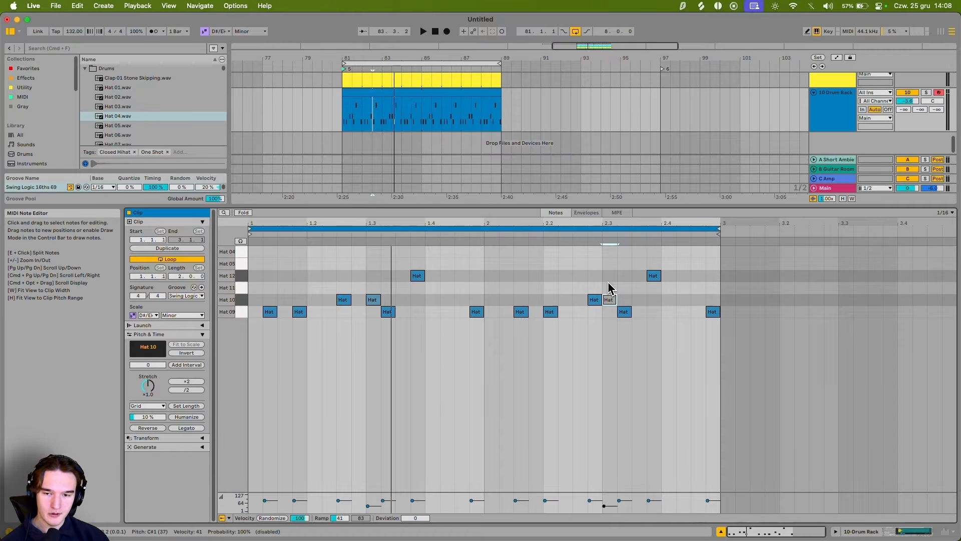
key("shift+space")
scroll(751, 140, "up", 2)
scroll(909, 110, "up", 1)
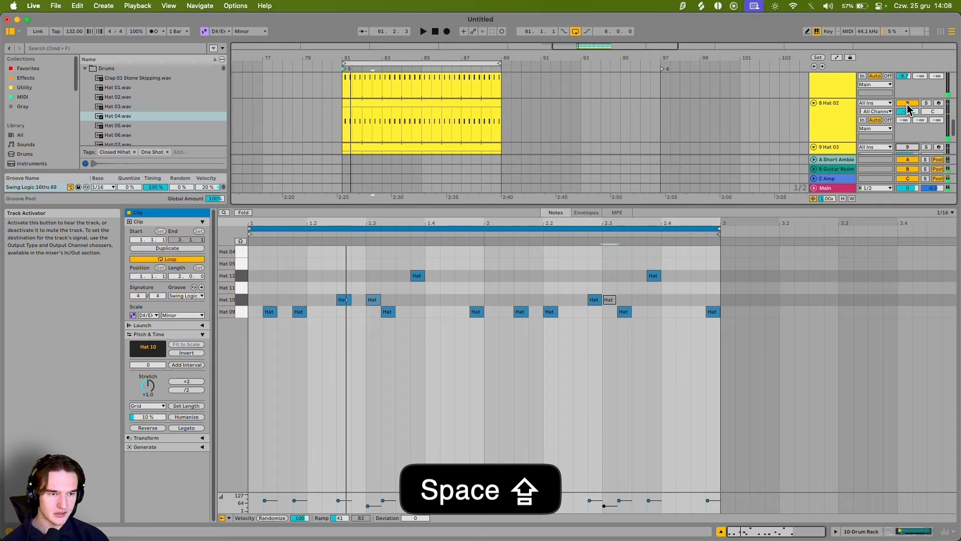
scroll(798, 111, "up", 2)
key("shift+space")
scroll(621, 119, "down", 2)
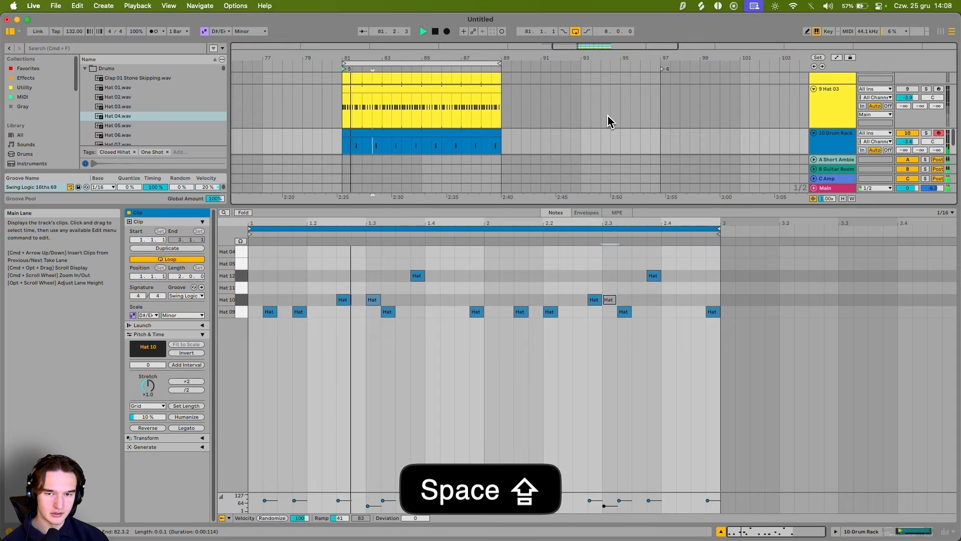
Step: In the clip's second bar, move the last Hat 09 note a sixteenth earlier and deactivate it, and shift the Hat 12 and post-2.3 hats later
left_click(712, 312)
key("Left")
key("0")
left_click(653, 276)
key("Right")
key("Right")
key("Right")
left_click_drag(630, 291, 614, 319)
key("Right")
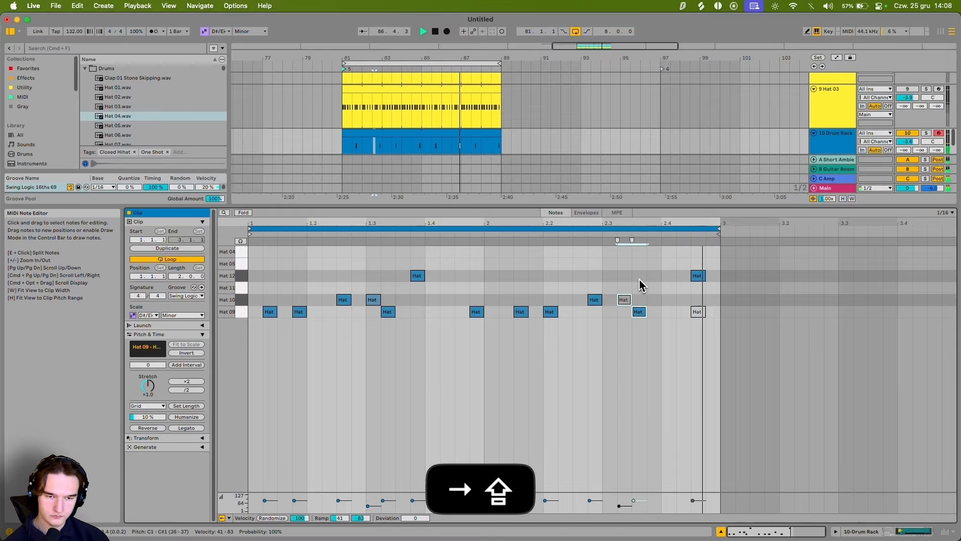
Step: Shift the Hat 09 note at beat 2.2 one sixteenth later and add a Hat 05 note one sixteenth after beat 2.3
left_click_drag(608, 277, 590, 310)
left_click(550, 312)
key("Right")
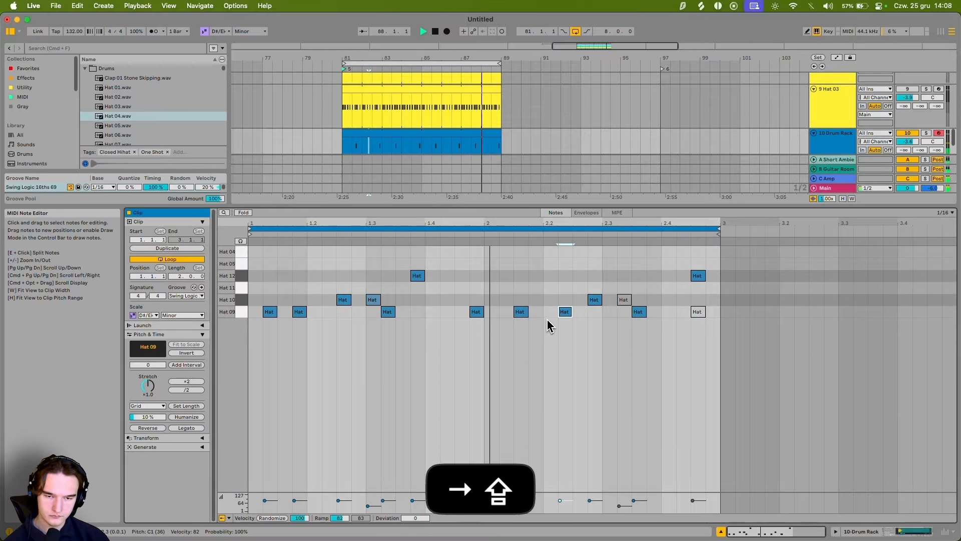
double_click(610, 263)
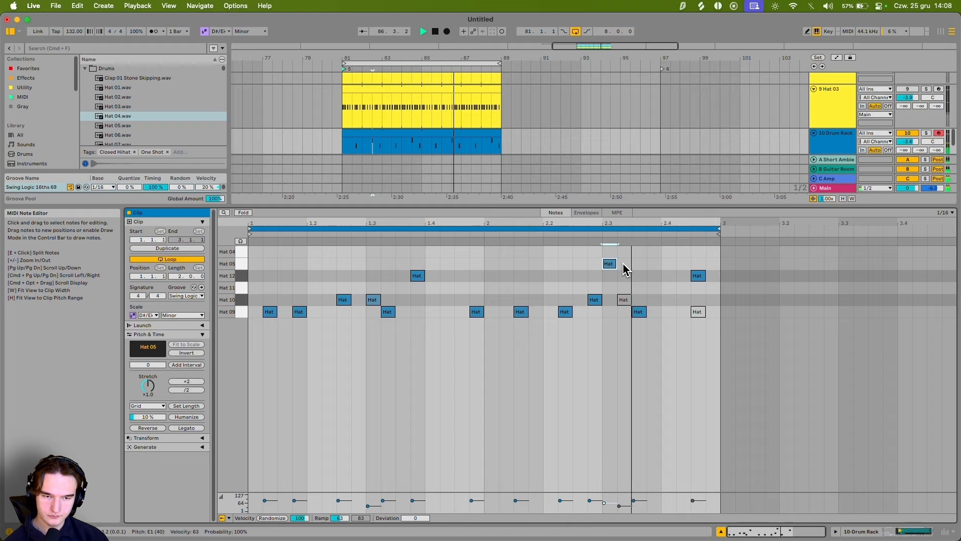
key("Right")
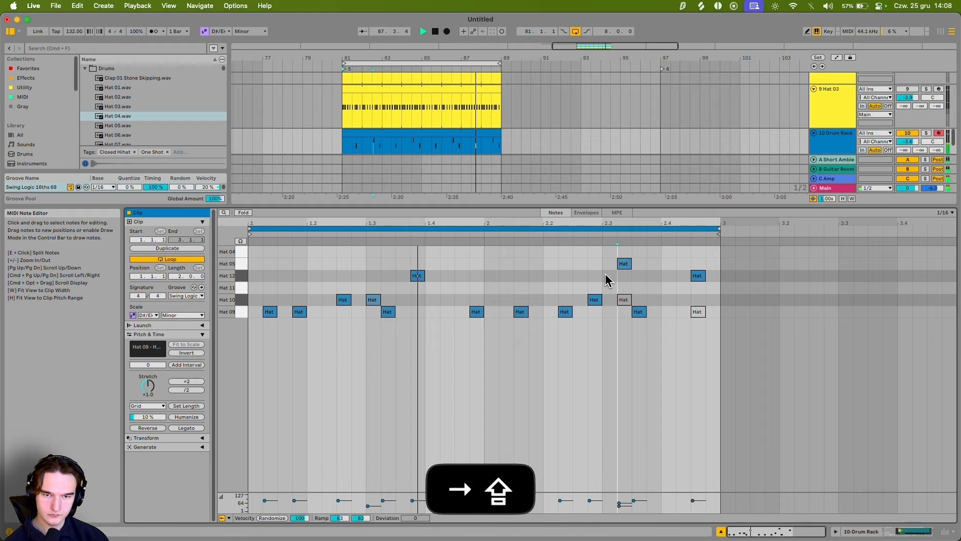
Step: Deactivate the Hat 09 note just before bar 2 and the Hat 09 note between beats 2 and 2.2
left_click(475, 312)
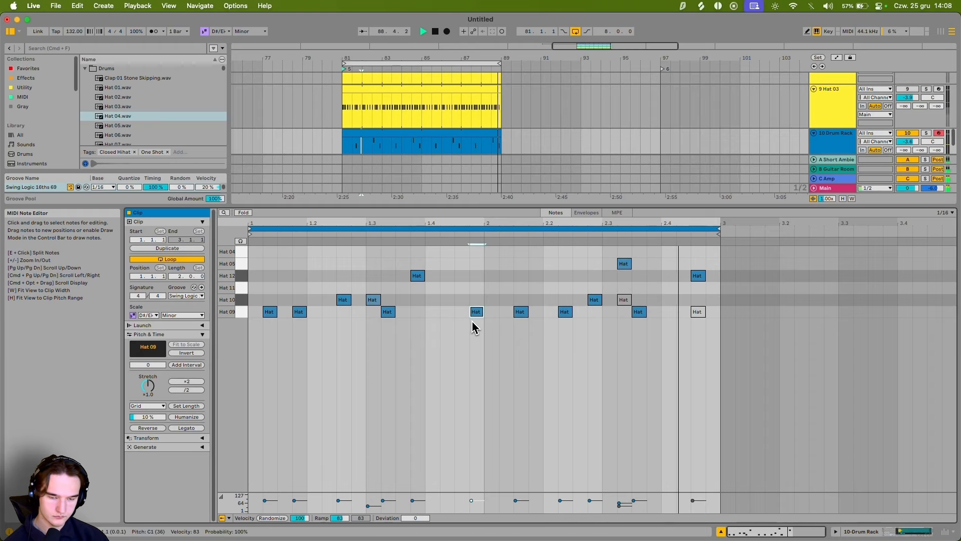
key("0")
left_click(521, 313)
key("0")
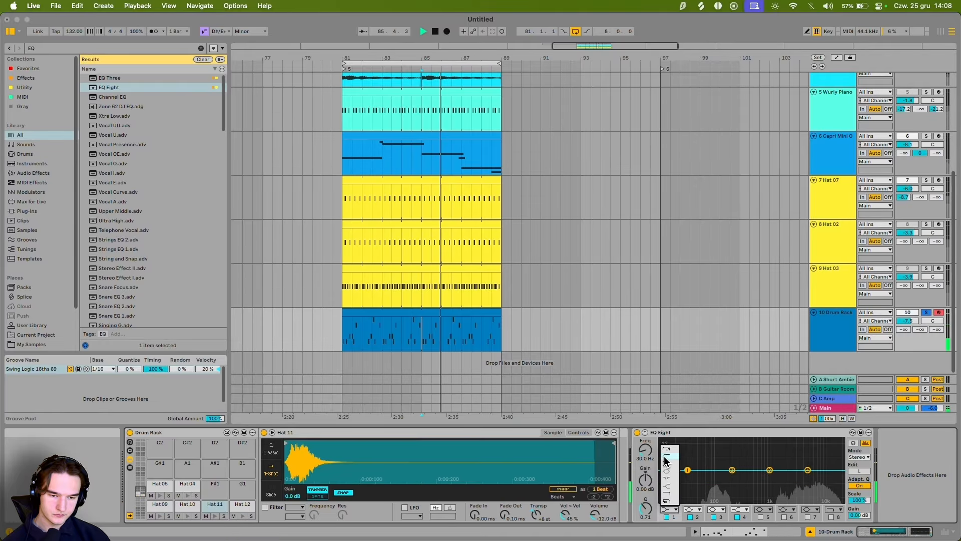
Step: Shape the Drum Rack's EQ Eight with a band 1 low cut at 774 Hz and a high-end dip, then unsolo it and unmute Hat 02 and Hat 03
left_click_drag(646, 452, 646, 449)
left_click_drag(770, 470, 809, 485)
left_click(926, 313)
left_click(908, 269)
left_click(908, 225)
key("space")
key("space")
scroll(751, 286, "right", 1)
left_click_drag(765, 477, 764, 477)
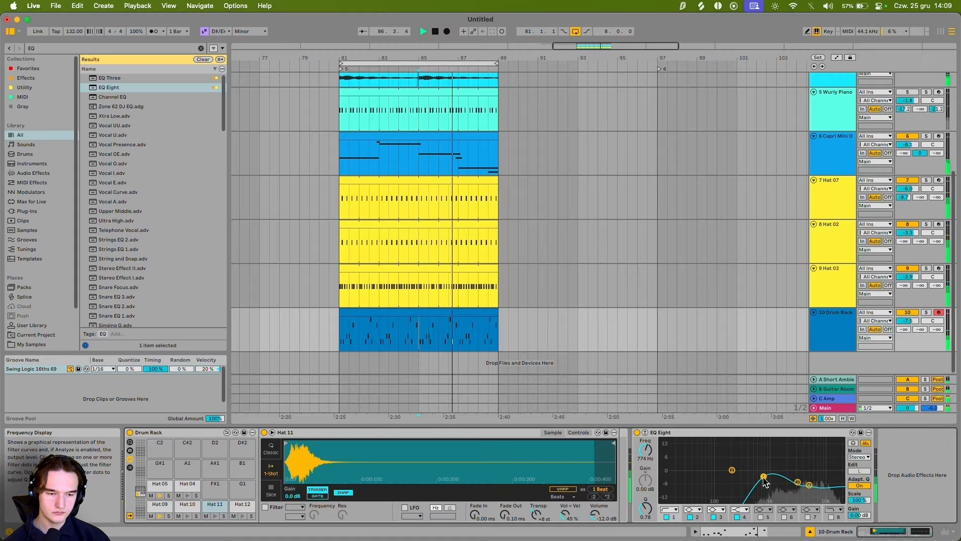
Step: Add Shifter to the Drum Rack track, lower EQ Eight band 1 to 527 Hz during playback, and unsolo the track
key("super+f")
type("SHIFTER")
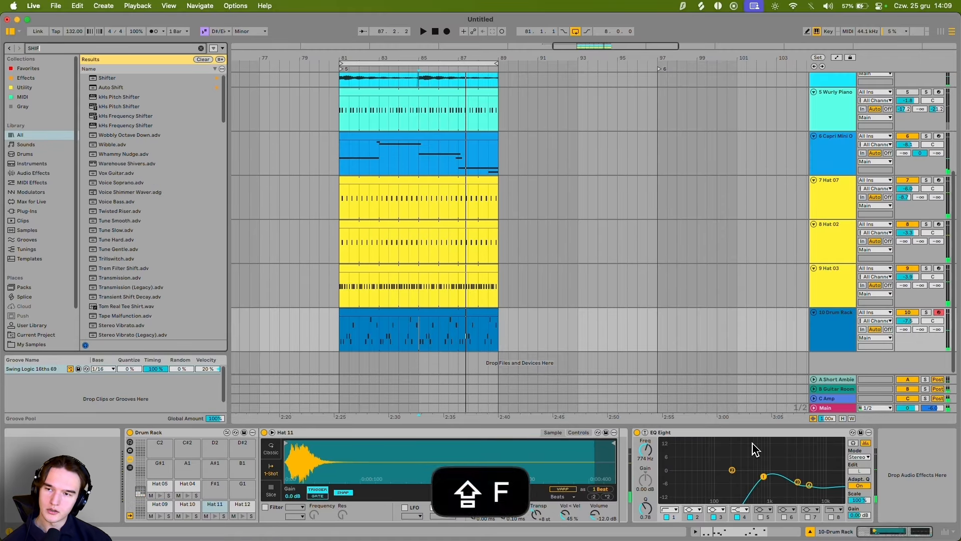
double_click(129, 78)
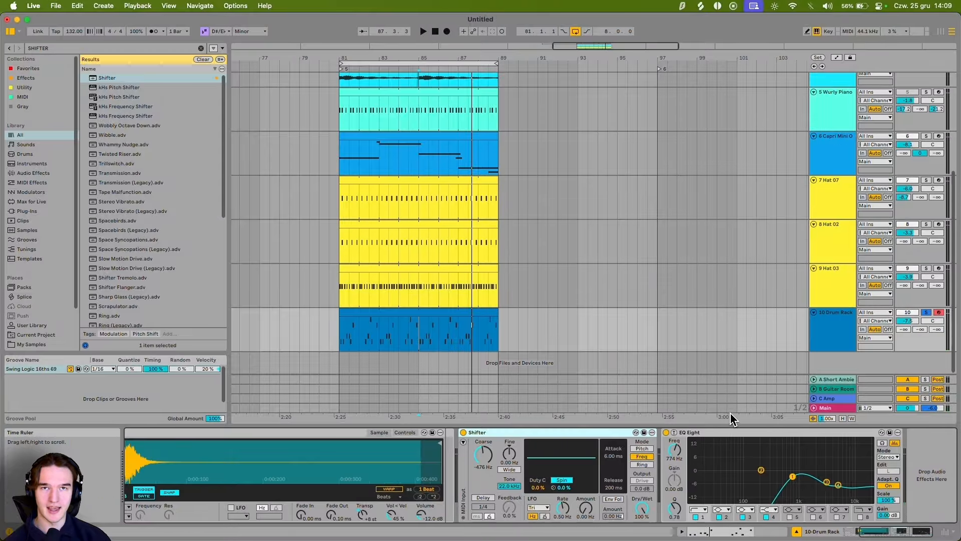
key("space")
mouse_move(793, 476)
left_mouse_down()
mouse_move(761, 475)
mouse_move(784, 475)
left_mouse_up()
left_click(926, 313)
Step: Rename the Drum Rack track to Hat Accents
left_click(833, 80)
scroll(502, 262, "left", 1)
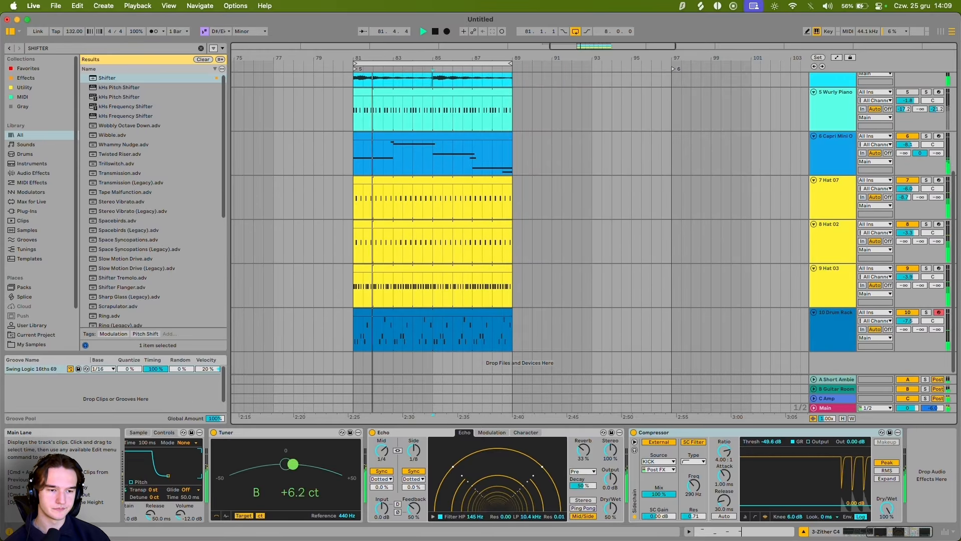
left_click(848, 323)
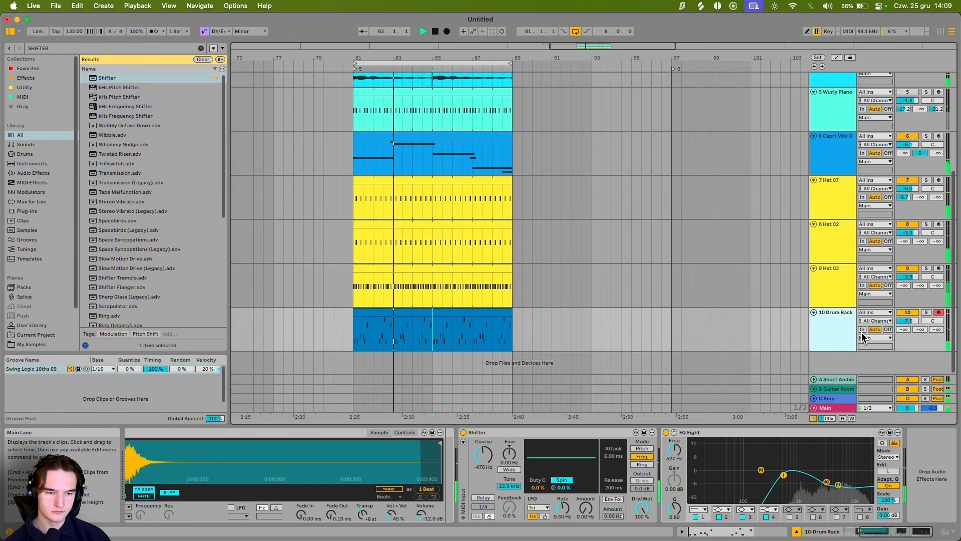
right_click(848, 324)
key("super+r")
type("Hat Accents")
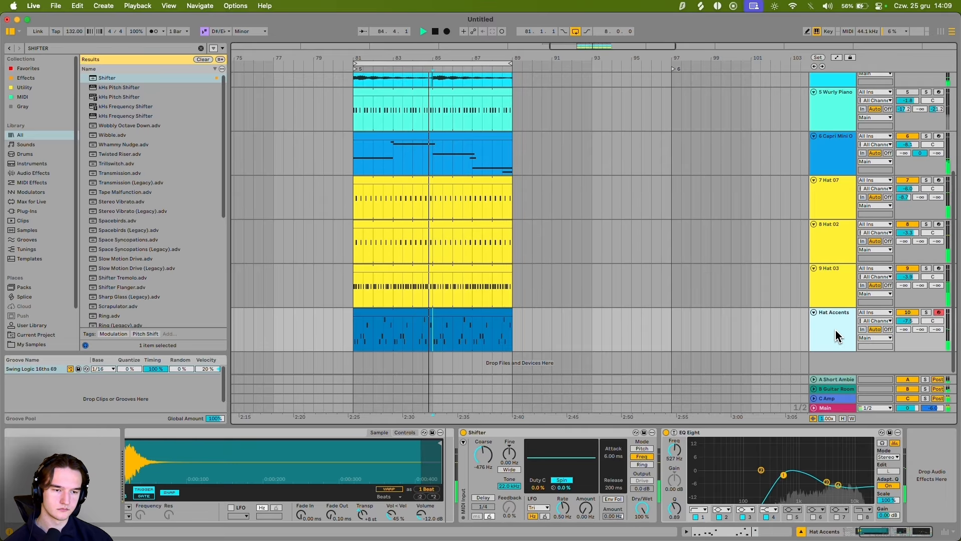
Step: Insert a new MIDI track, search the browser for rim samples, and load VEH1 House Rimshot - 28.wav onto the track
key("super+shift+t")
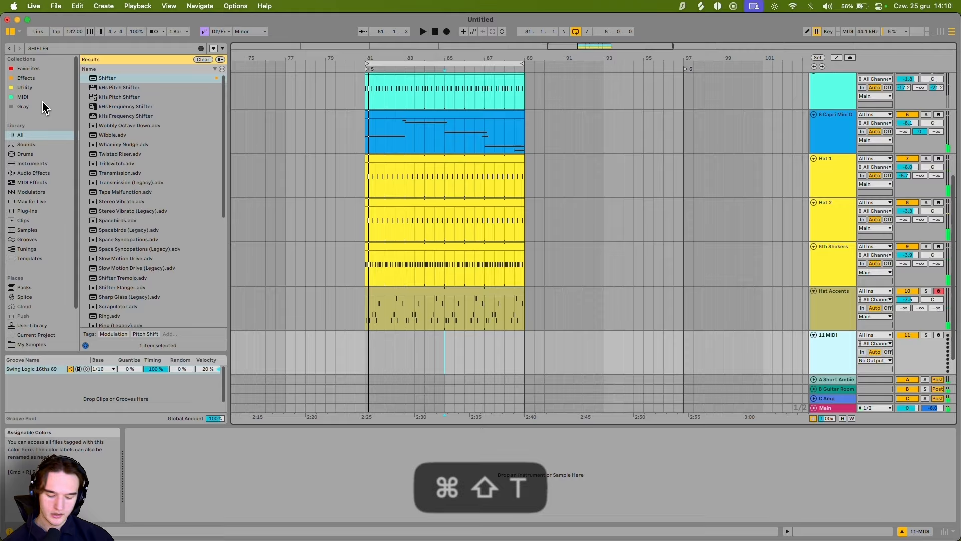
key("super+f")
type("rim")
left_click(161, 145)
scroll(160, 150, "down", 2)
left_click(150, 199)
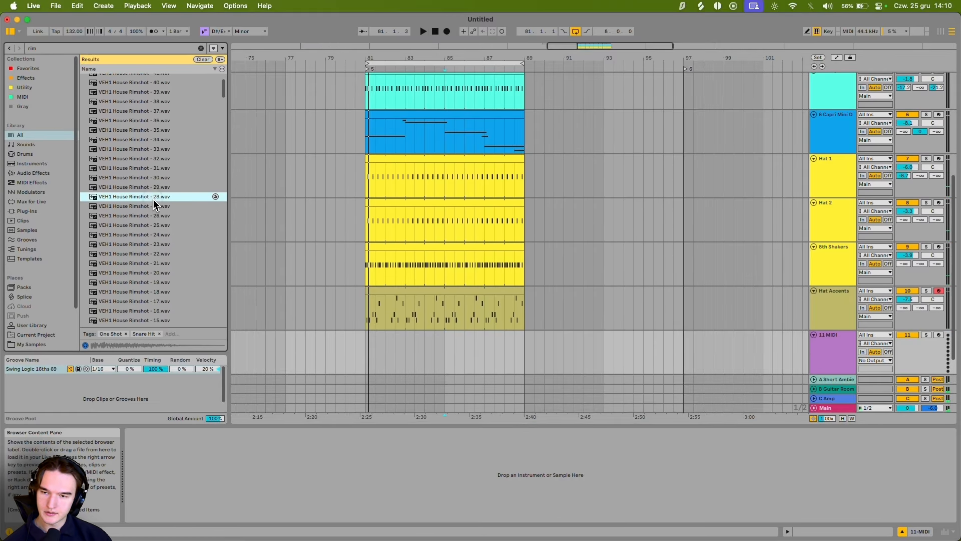
scroll(149, 201, "down", 6)
scroll(150, 156, "up", 5)
double_click(153, 166)
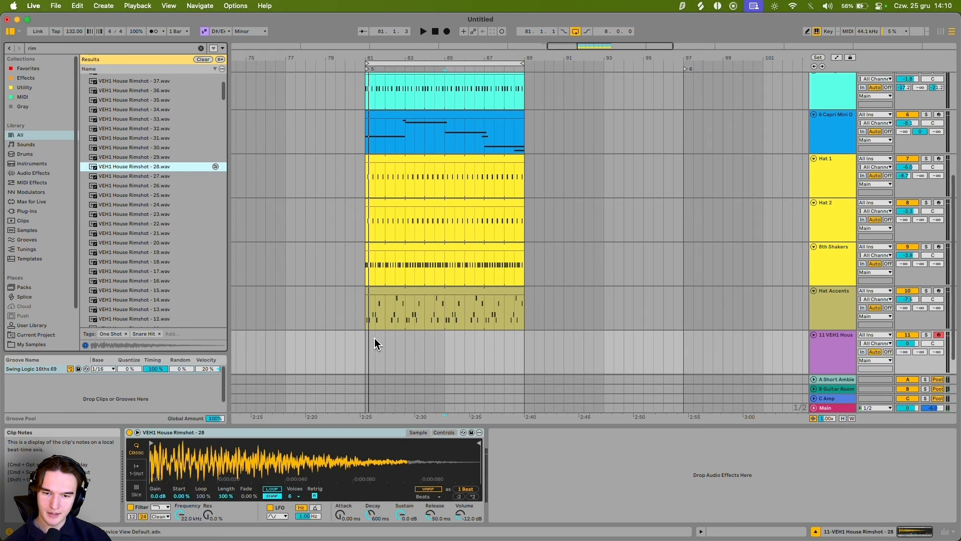
Step: Create a one-bar MIDI clip at bar 81 on the rimshot track and extend its loop to bar 89
scroll(377, 341, "down", 2)
double_click(385, 311)
key("shift+Tab")
left_click_drag(398, 335, 534, 314)
key("shift+Tab")
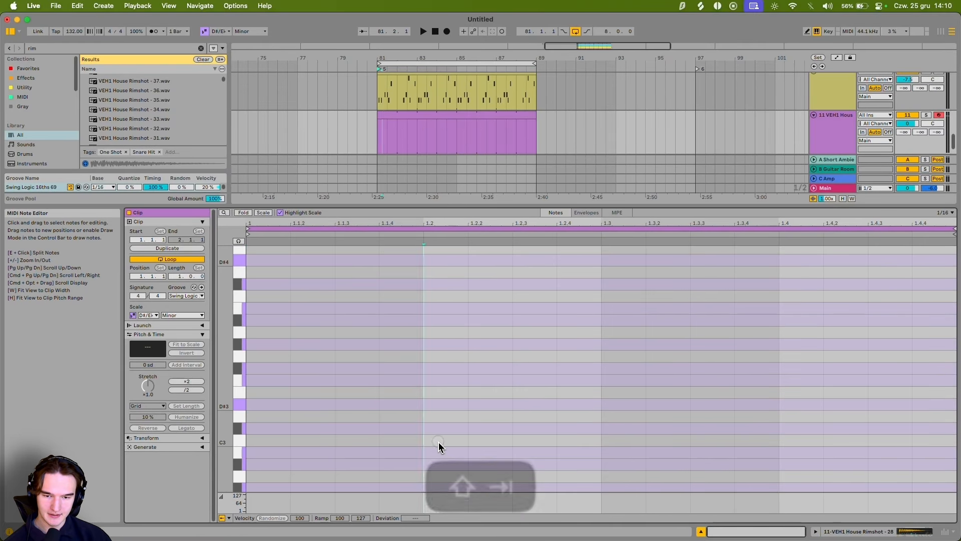
Step: Place a C3 note on beat 2 of the rimshot clip and duplicate it to beat 4
double_click(437, 441)
left_click_drag(591, 406, 246, 481)
key("super+d")
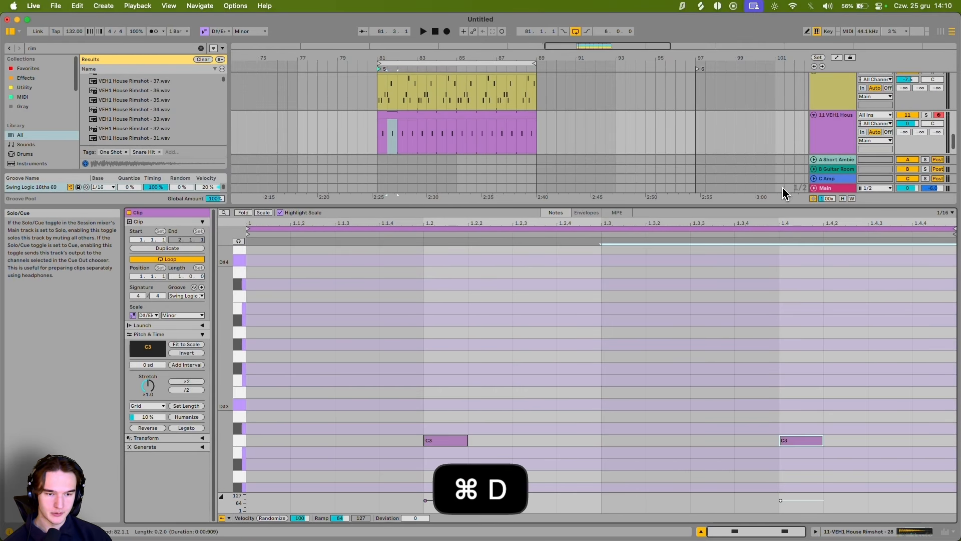
left_click_drag(601, 339, 412, 389)
key("shift+Tab")
Step: Audition the rimshot within the loop and preview other VEH1 House Rimshot samples as possible layers
key("space")
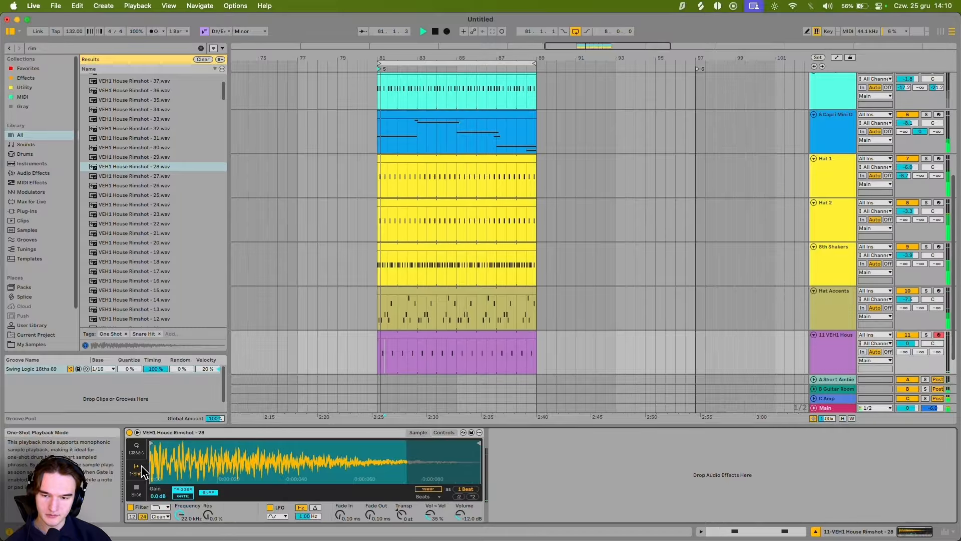
key("space")
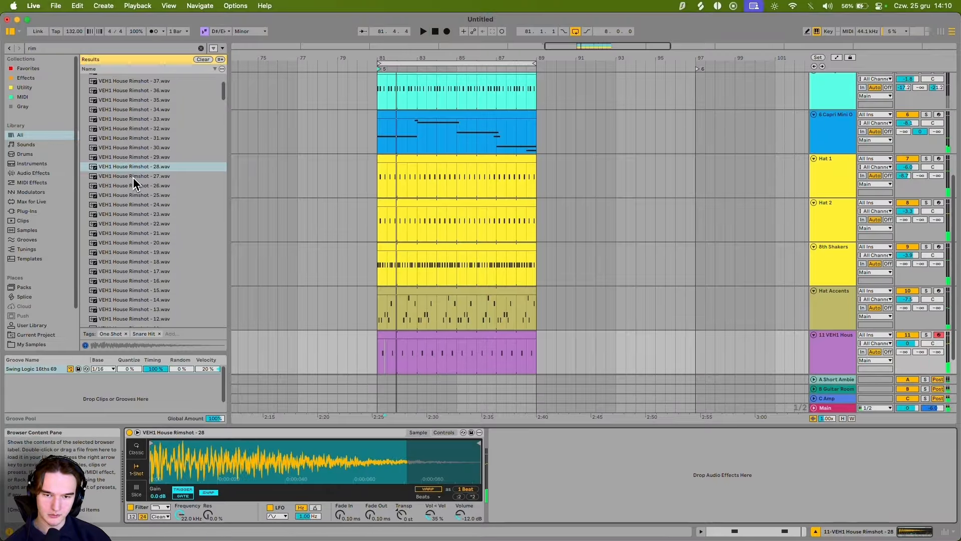
scroll(134, 181, "down", 6)
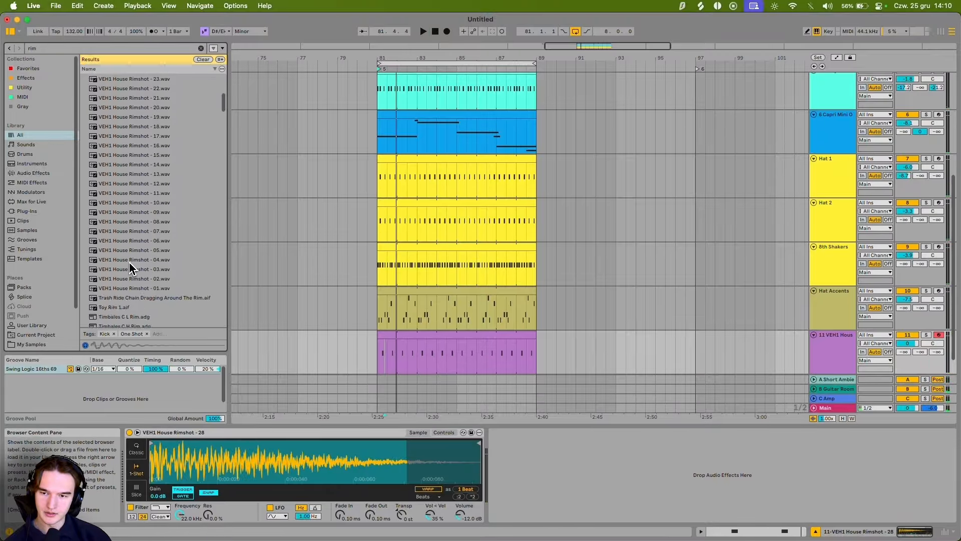
left_click(132, 252)
key("space")
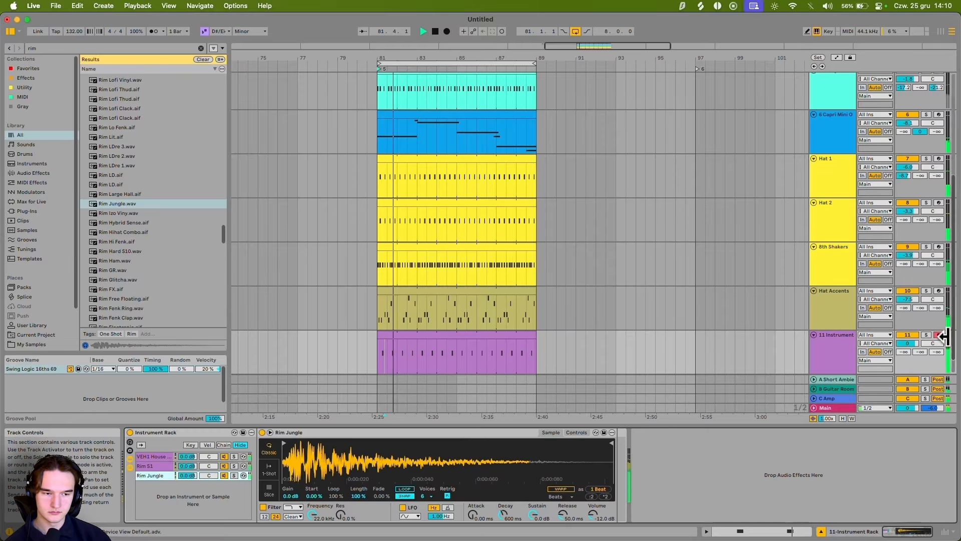
Step: Lower the volume of the rim Instrument Rack track and add Rim Dobbs.aif as another chain in the rack
left_click_drag(912, 347, 912, 347)
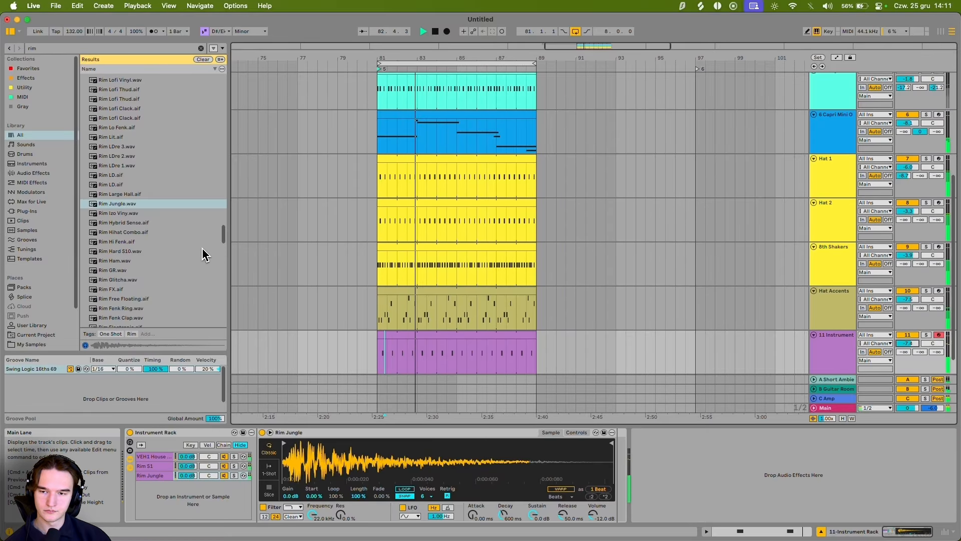
scroll(150, 240, "down", 8)
left_click_drag(168, 209, 160, 505)
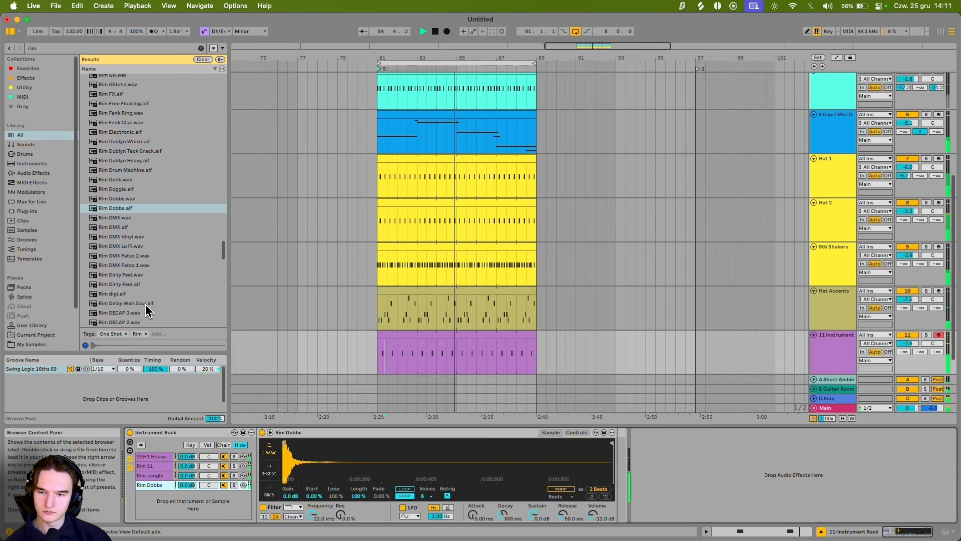
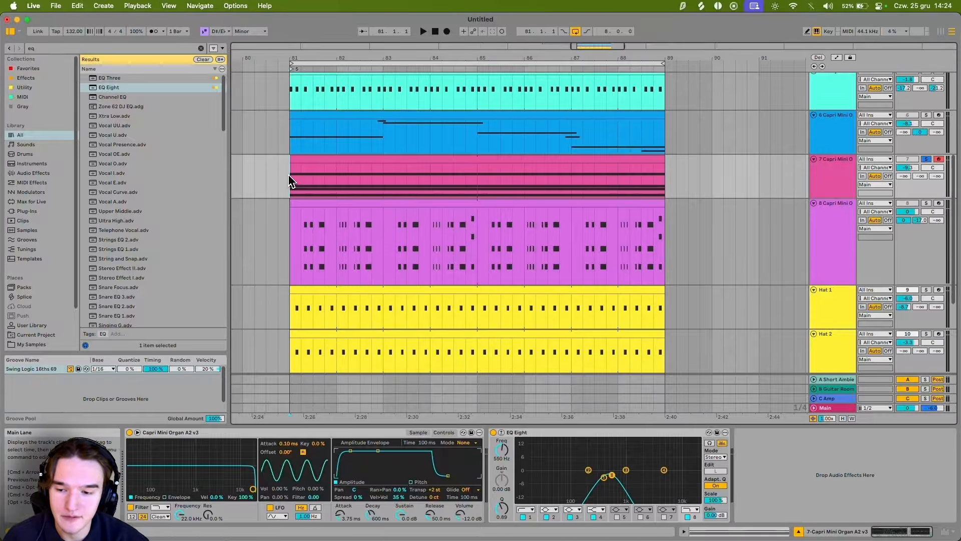
Step: Audition Capri Mini Organ track 7 in solo, activate it in the full mix, and lower its volume
key("space")
key("space")
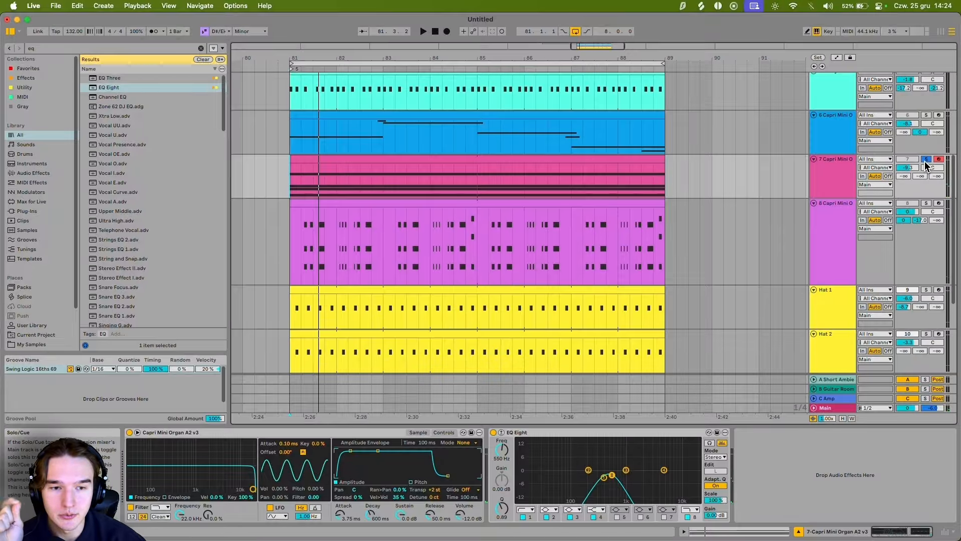
left_click(909, 160)
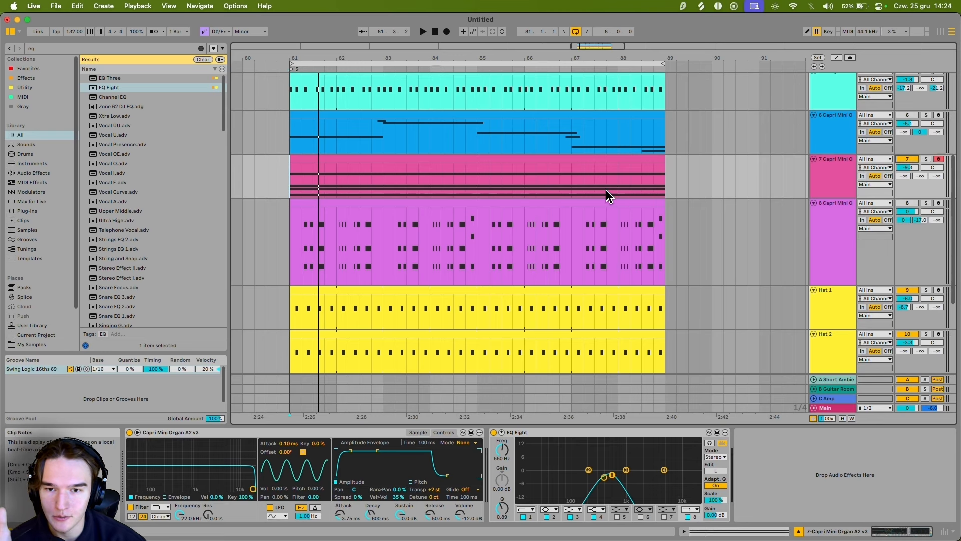
key("space")
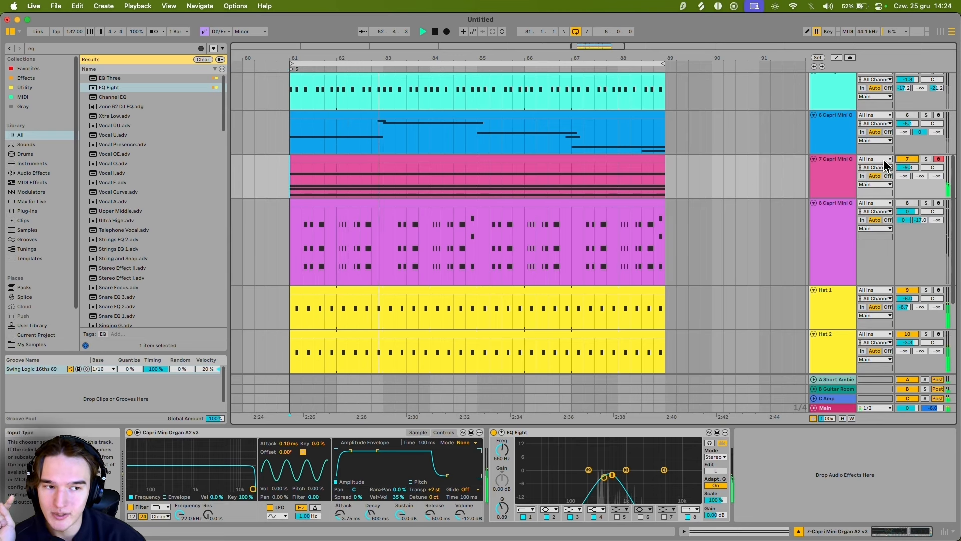
key("space")
left_click_drag(907, 169, 894, 169)
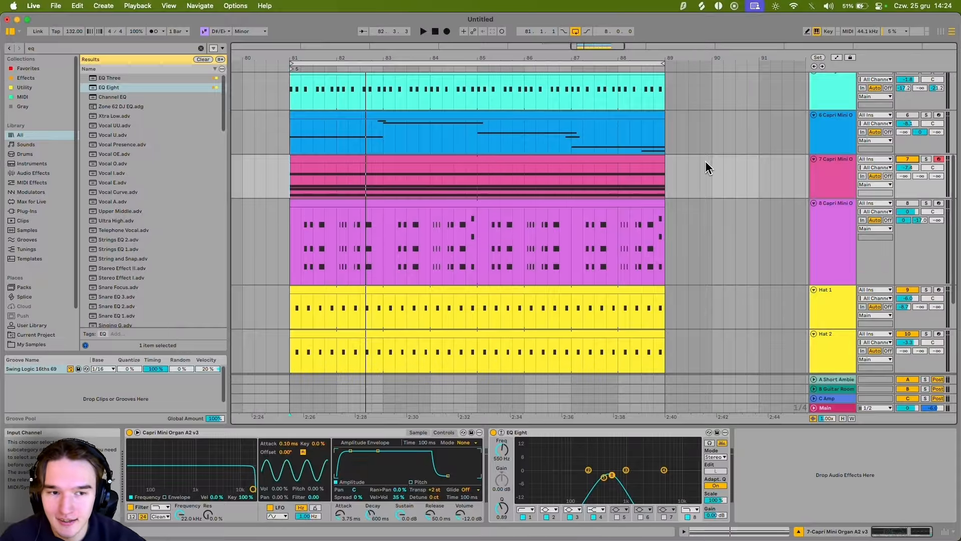
Step: Raise the EQ Eight high-cut band on Capri Mini Organ track 7 to 2.40 kHz while auditioning from bar 87
left_click(478, 170)
scroll(480, 170, "up", 2)
left_click_drag(479, 170, 572, 244)
left_click(571, 233)
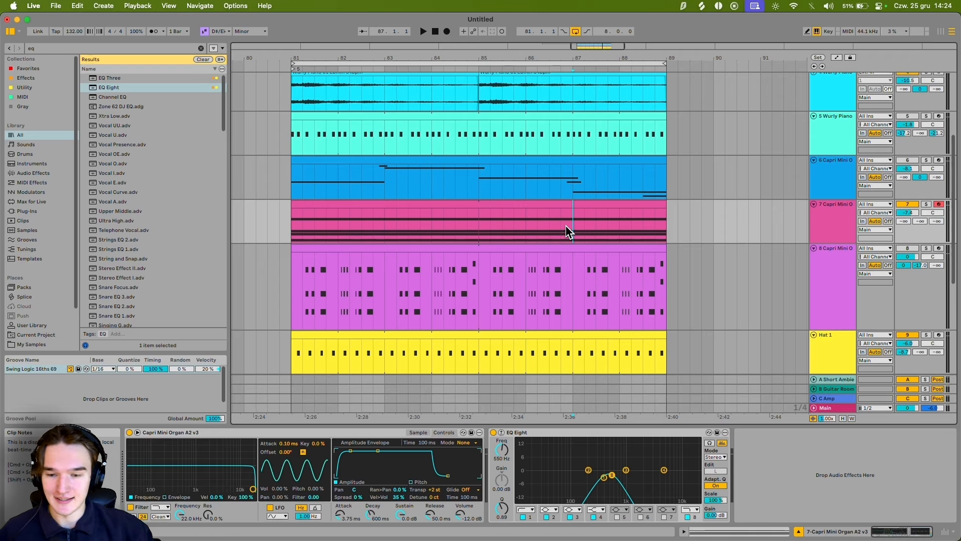
left_click_drag(612, 474, 647, 478)
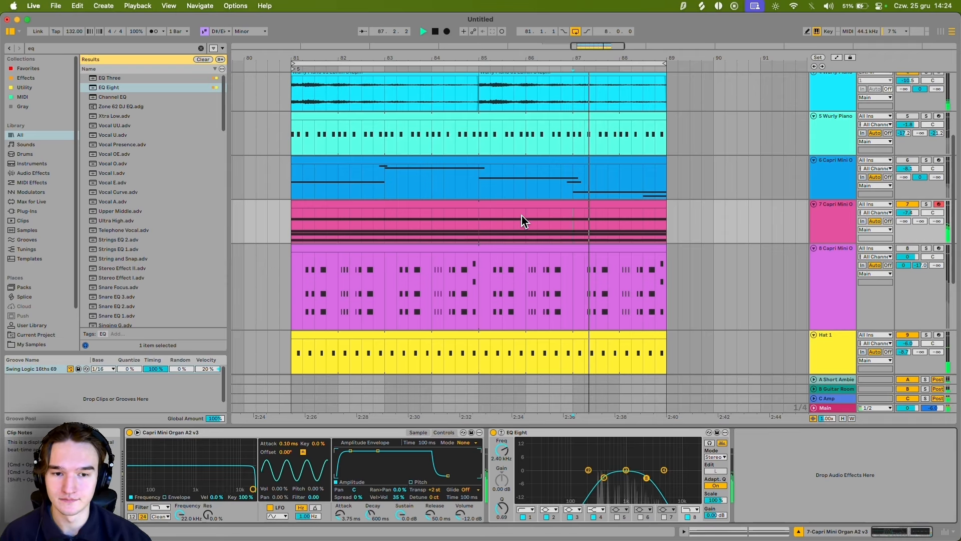
key("space")
Step: Paste the KICK-sidechained Compressor after EQ Eight on organ track 7 and reduce its dry/wet mix while playing from bar 81
key("super+v")
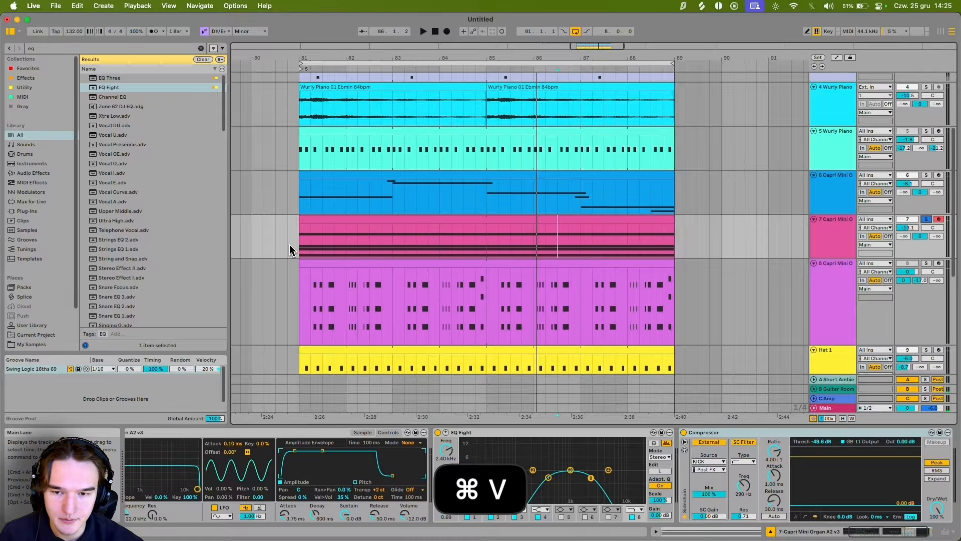
left_click(297, 243)
key("space")
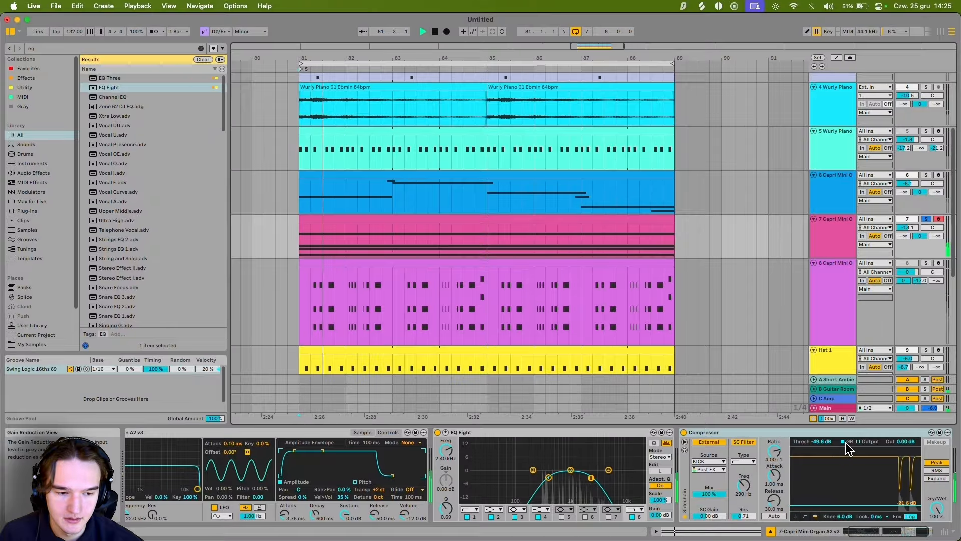
left_click_drag(937, 506, 938, 512)
Step: Move the pink Capri Mini Organ track up to sit directly below the Wurly Piano audio track
scroll(497, 157, "up", 4)
left_click(495, 158)
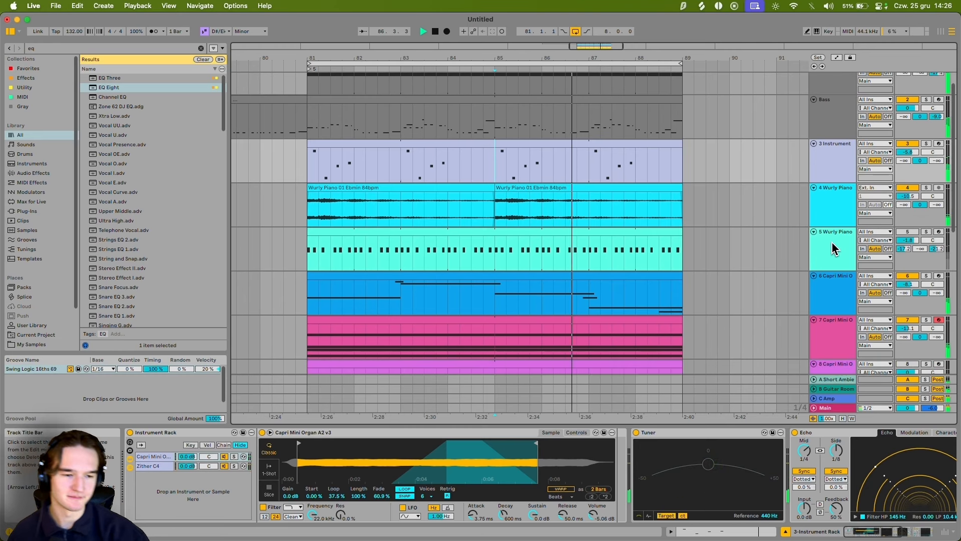
scroll(831, 281, "down", 5)
scroll(829, 281, "up", 5)
left_click_drag(840, 331, 847, 236)
Step: Compare the Wurly Piano audio track and the Capri Mini Organ track below it by playing them in solo
left_click(927, 186)
key("space")
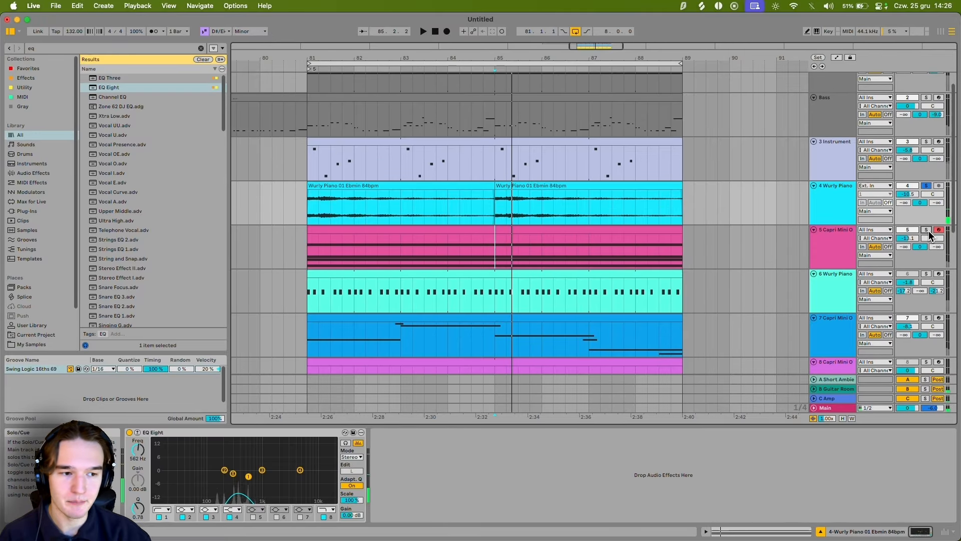
left_click(926, 230, "super")
key("space")
left_click(927, 185)
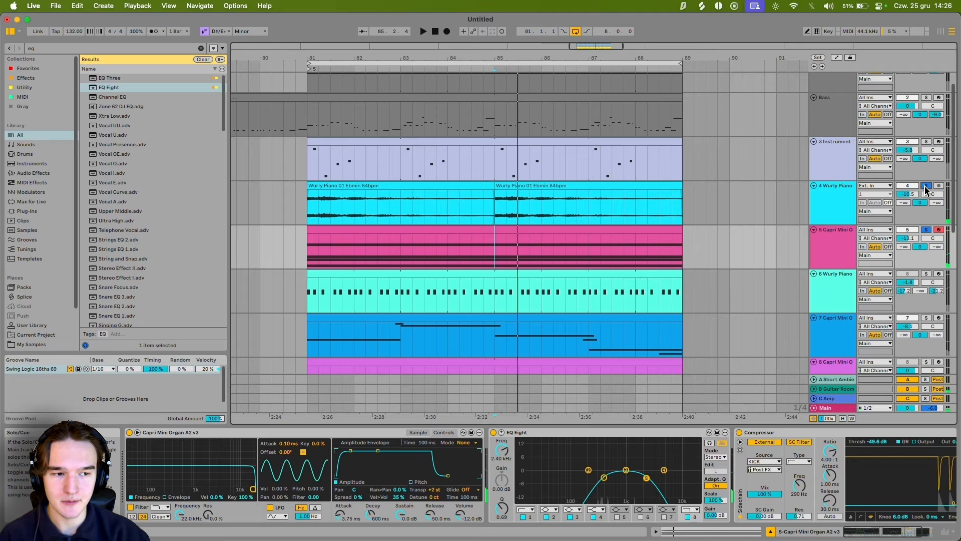
Step: Rename the Wurly Piano audio track as Pad 1 and the pink organ track as Pad 2, and colour both dark green
left_click(846, 196)
key("super+r")
type("Pad 1")
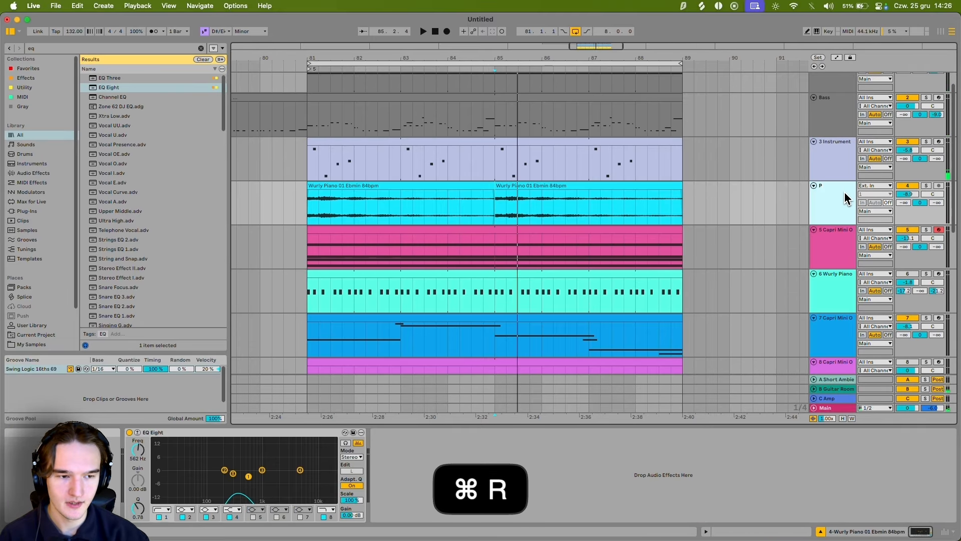
key("Return")
left_click(820, 255)
key("super+r")
type("Pad 2")
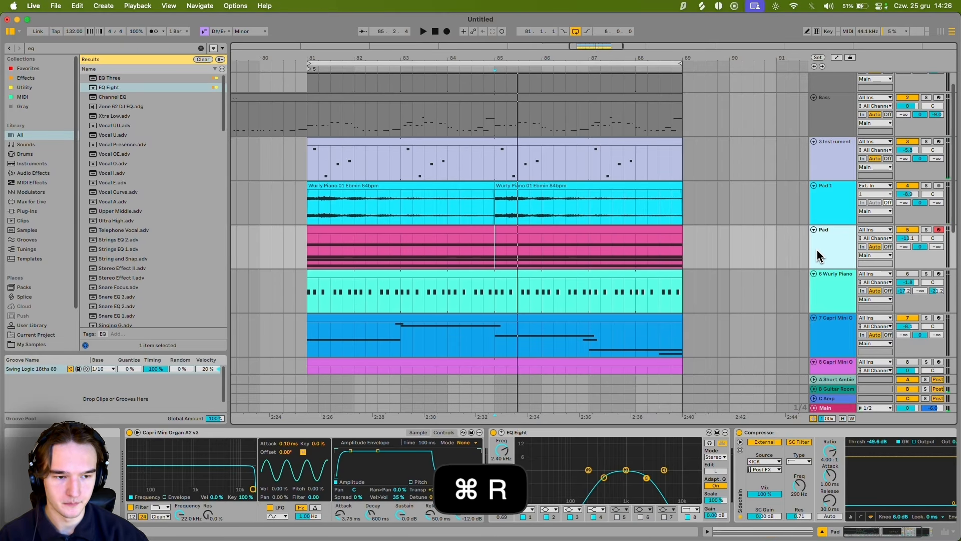
key("Return")
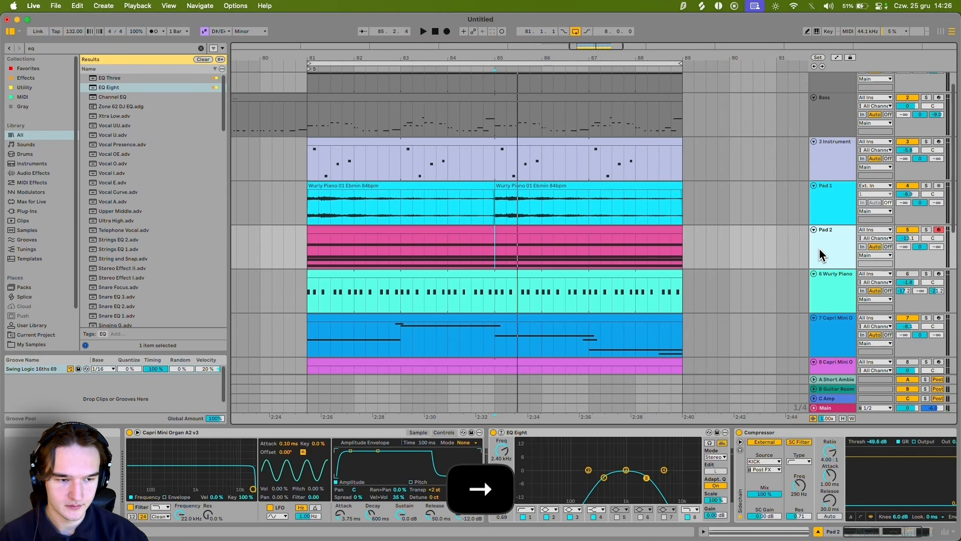
right_click(840, 198)
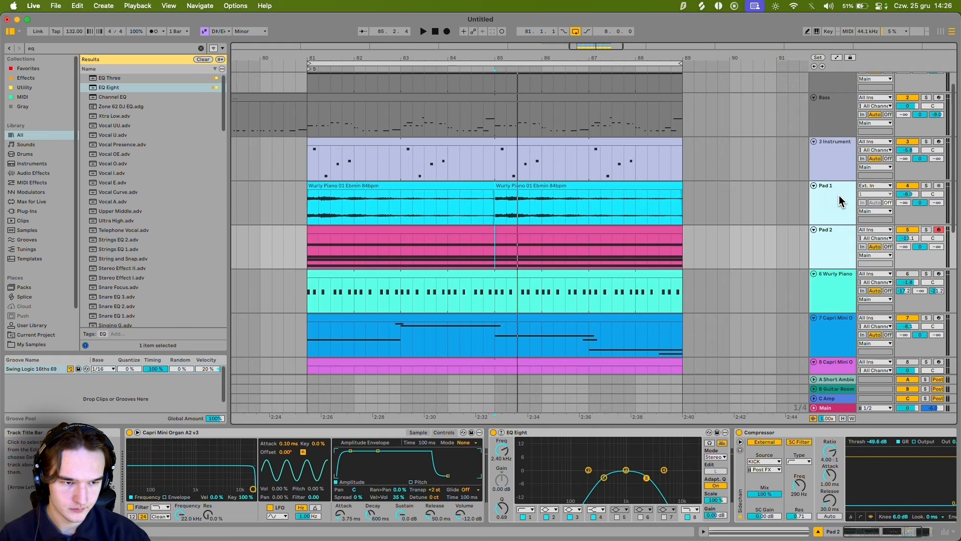
left_click(785, 396)
Step: Move the Instrument track below the Wurly Piano MIDI track and colour the track and its clips purple
left_click_drag(834, 142, 841, 290)
right_click(841, 285)
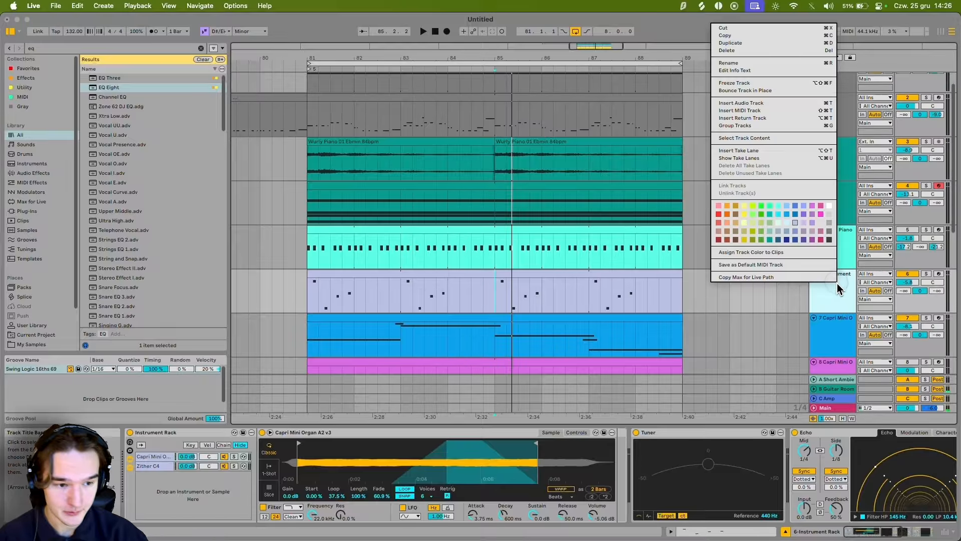
left_click(812, 240)
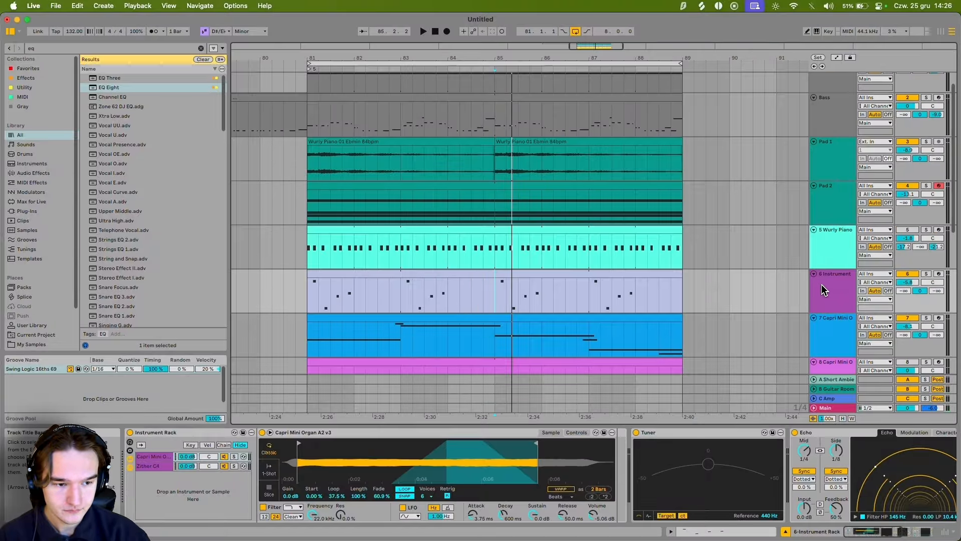
right_click(821, 284)
left_click(838, 257)
Step: Rename the purple Instrument track as Lead
key("super+r")
type("Lead")
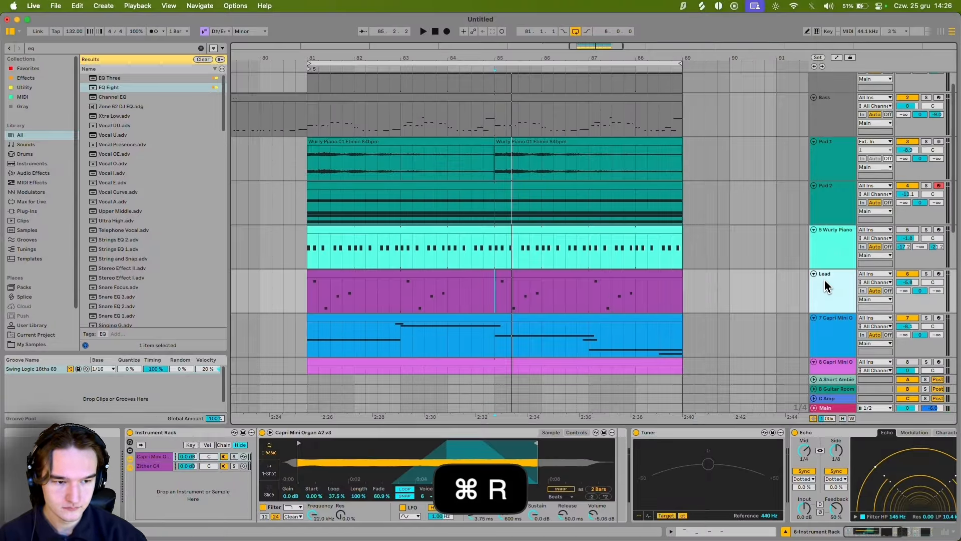
scroll(822, 284, "down", 2)
left_click(822, 283)
Step: Solo Capri Mini Organ track 7 to identify it, rename it Atmos Lead, and colour the track and its clips violet
left_click(926, 274)
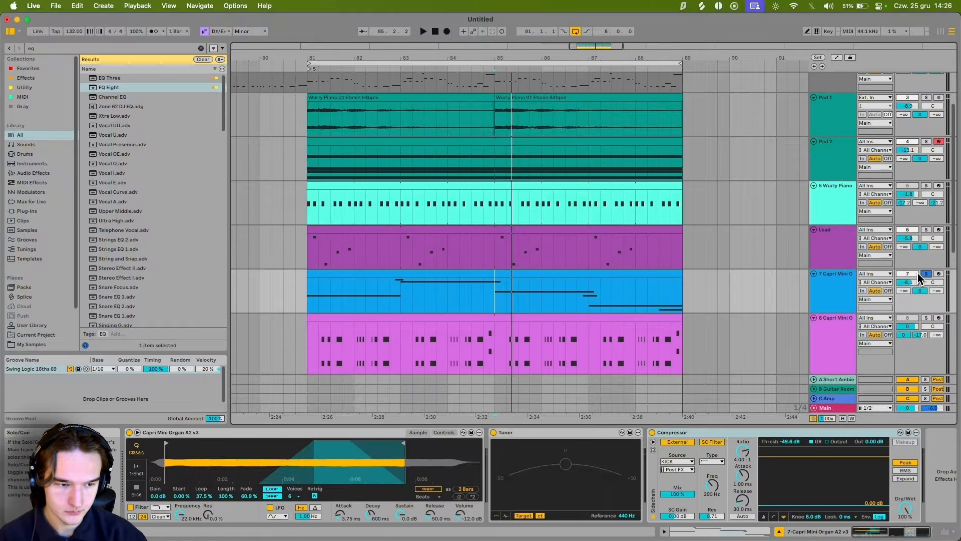
left_click(836, 294)
key("super+r")
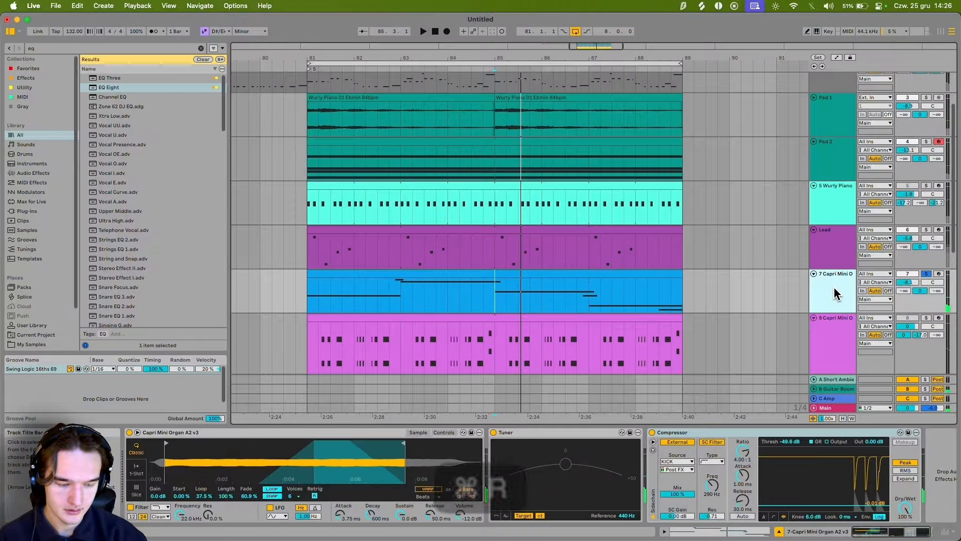
type("Atmos Lead")
key("Return")
scroll(832, 251, "down", 3)
right_click(829, 218)
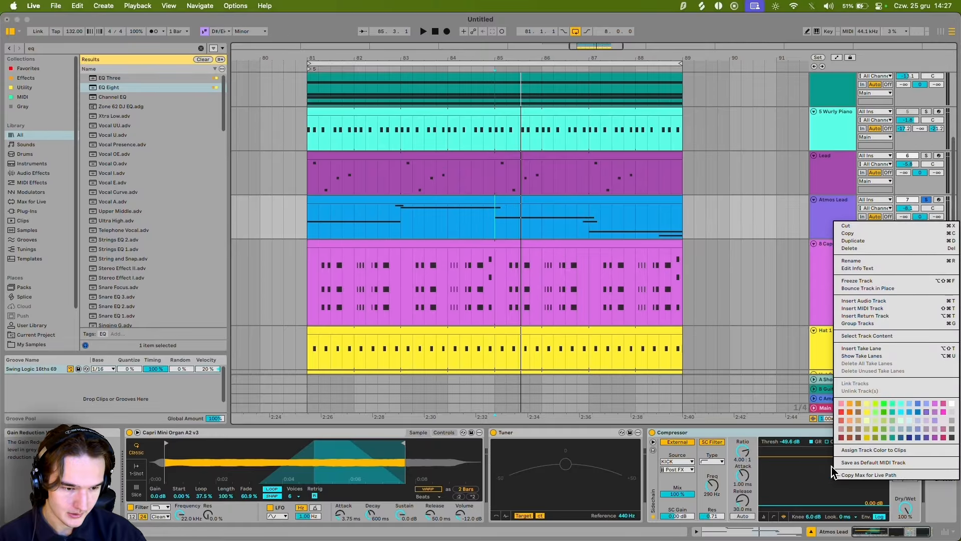
left_click(846, 449)
Step: Rename Capri Mini Organ track 8 as Chord Stabs and colour the track and its clips blue
scroll(581, 196, "down", 2)
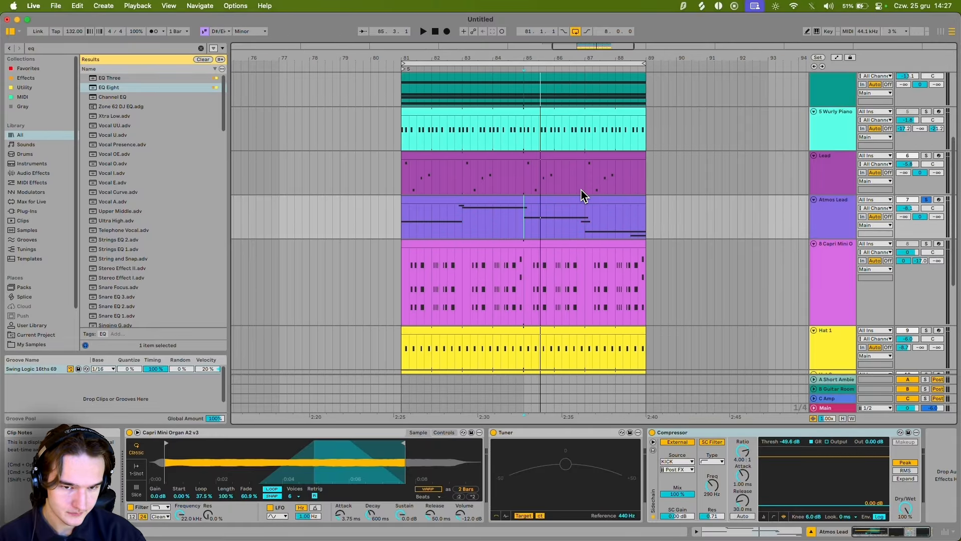
left_click(847, 260)
right_click(836, 258)
key("cmd+r")
type("Chord Stabs")
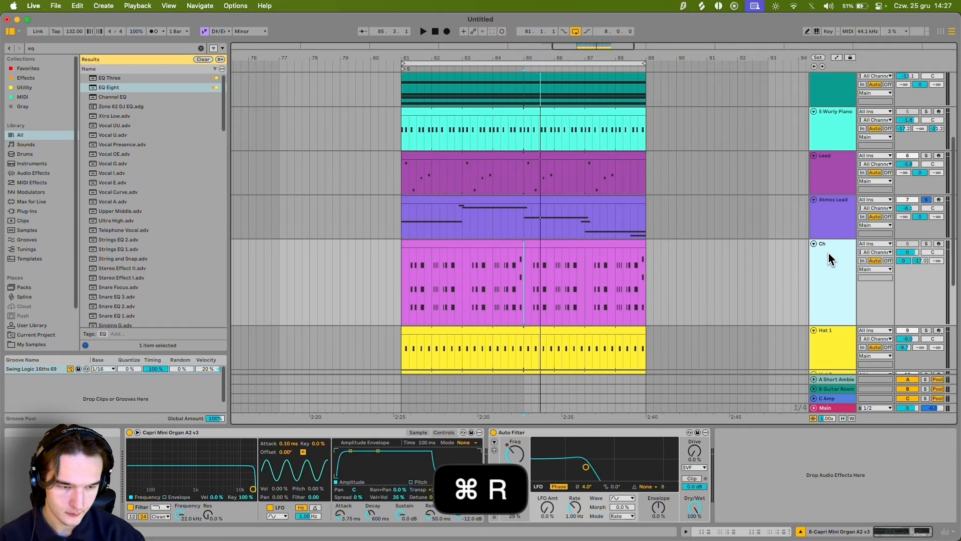
key("Return")
right_click(828, 253)
Step: Audition the turquoise Wurly Piano MIDI track from bar 81, first in solo and with the other tracks
scroll(828, 253, "up", 3)
left_click(926, 199)
scroll(578, 232, "right", 2)
left_click(544, 214)
key("space")
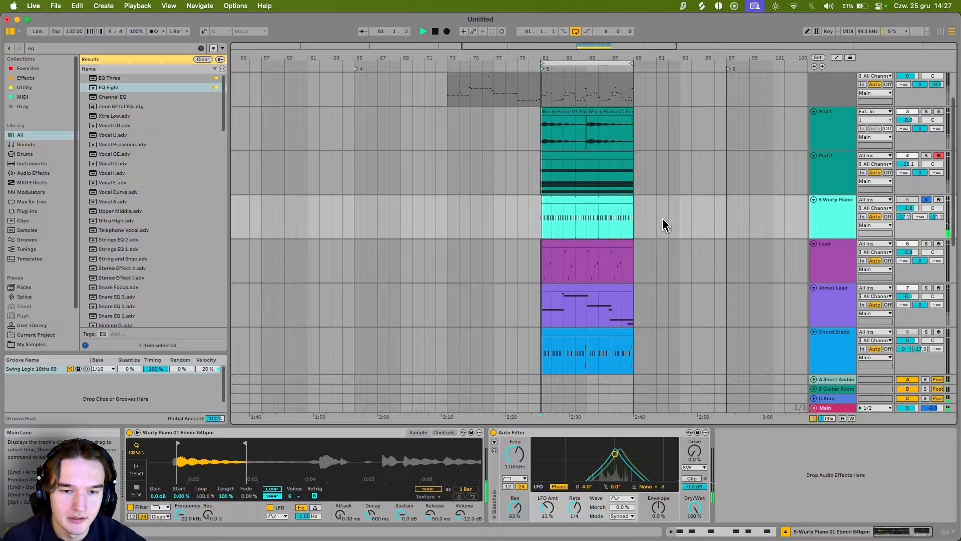
key("plus")
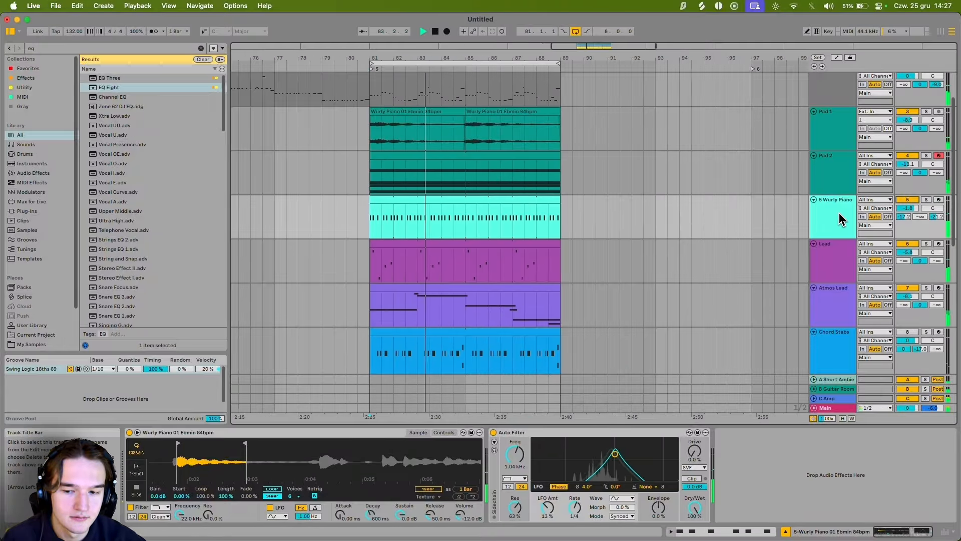
left_click(465, 220)
key("space")
Step: Delete the turquoise Wurly Piano MIDI track between Pad 2 and Lead
scroll(500, 225, "up", 3)
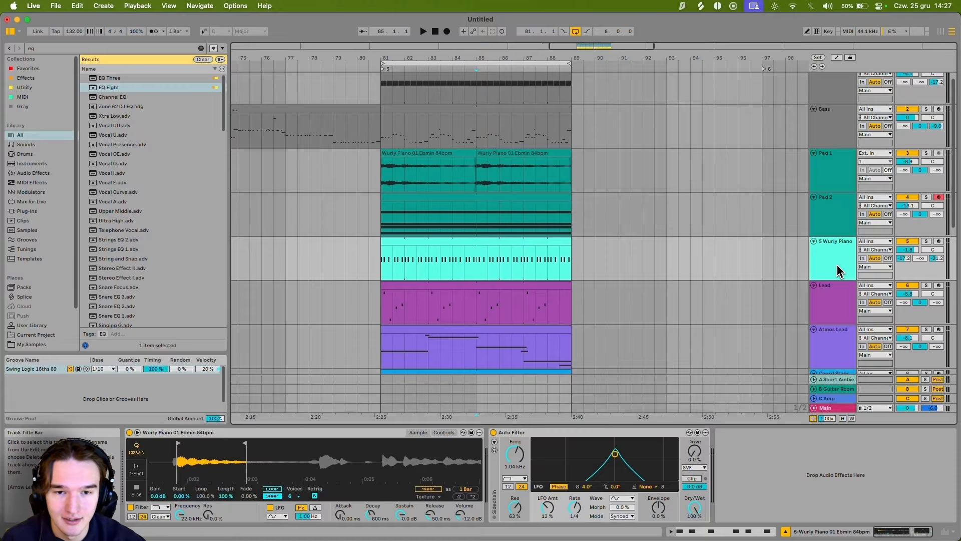
scroll(381, 215, "up", 1)
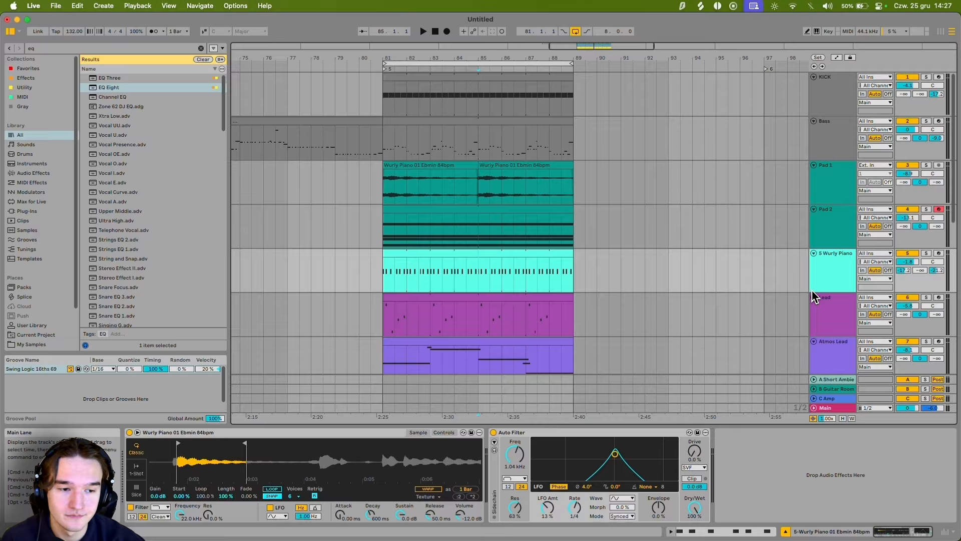
left_click(824, 285)
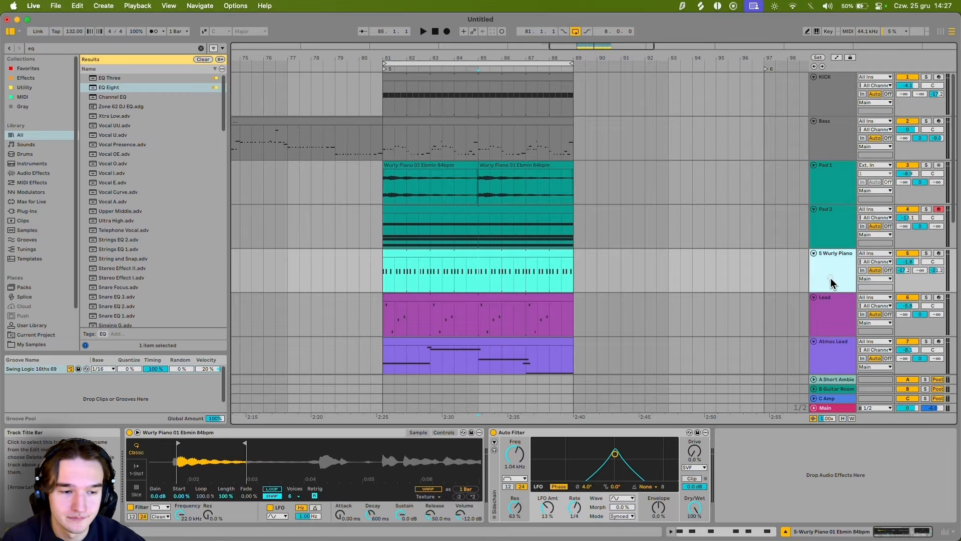
key("Delete")
scroll(600, 200, "down", 3)
Step: Play the loop from bar 81 with the Atmos Lead track muted and the Chord Stabs track activated
left_click(457, 138)
key("space")
left_click(907, 298)
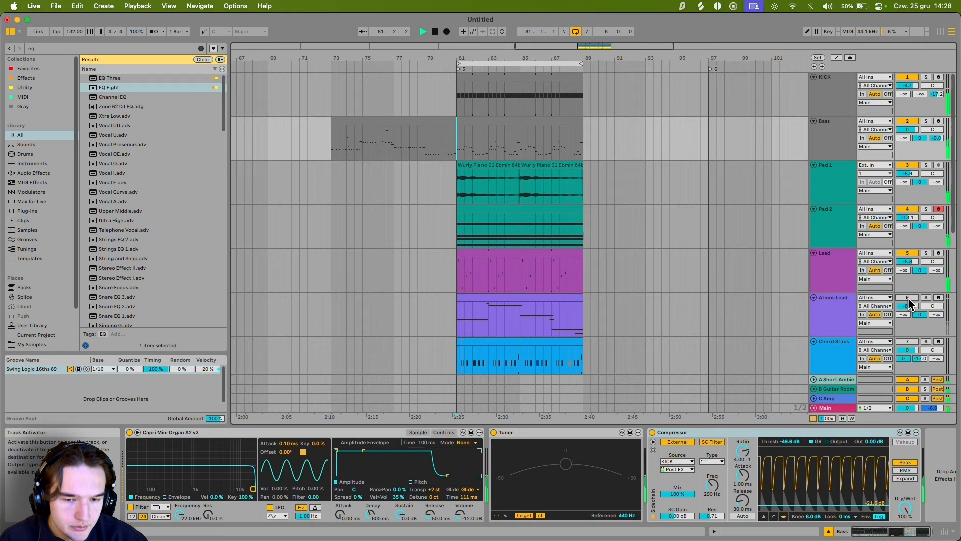
scroll(892, 304, "down", 2)
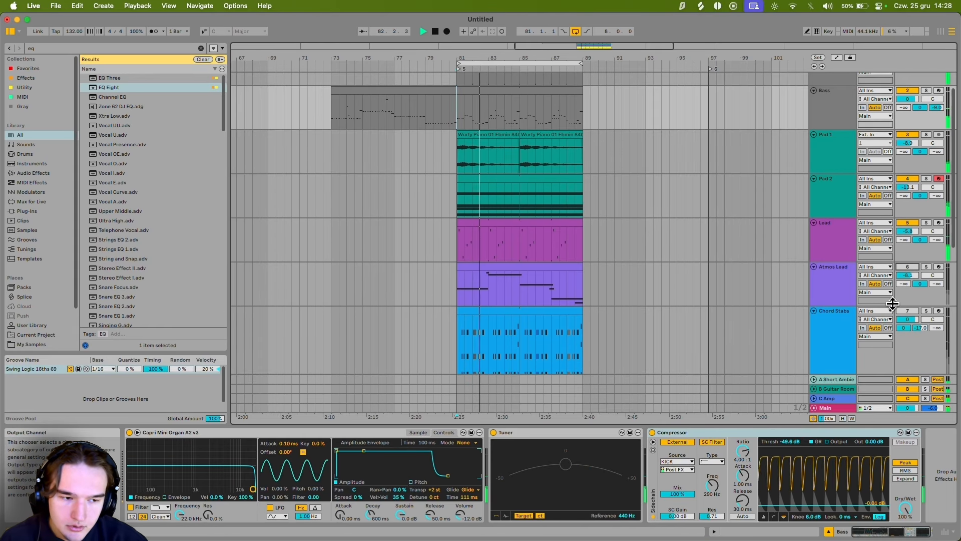
left_click(900, 313)
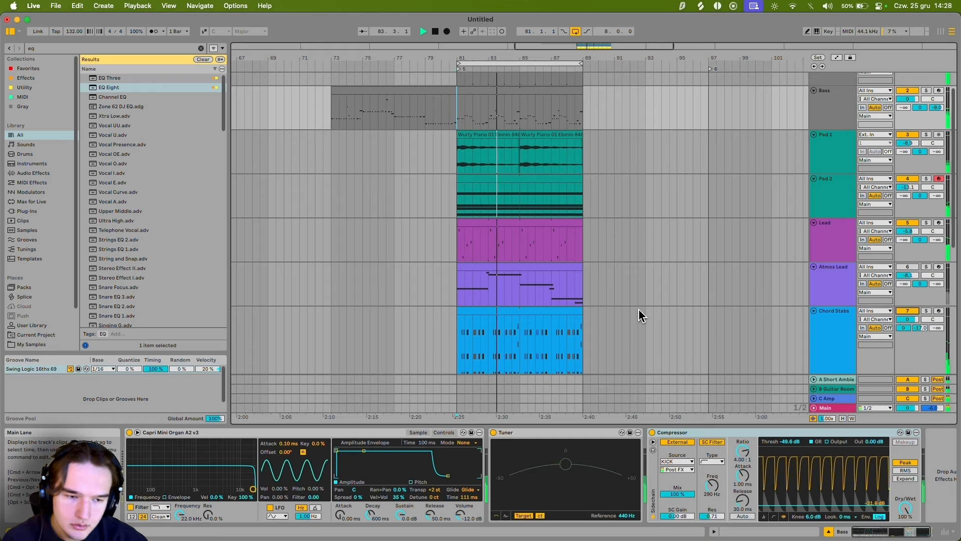
scroll(643, 313, "down", 2)
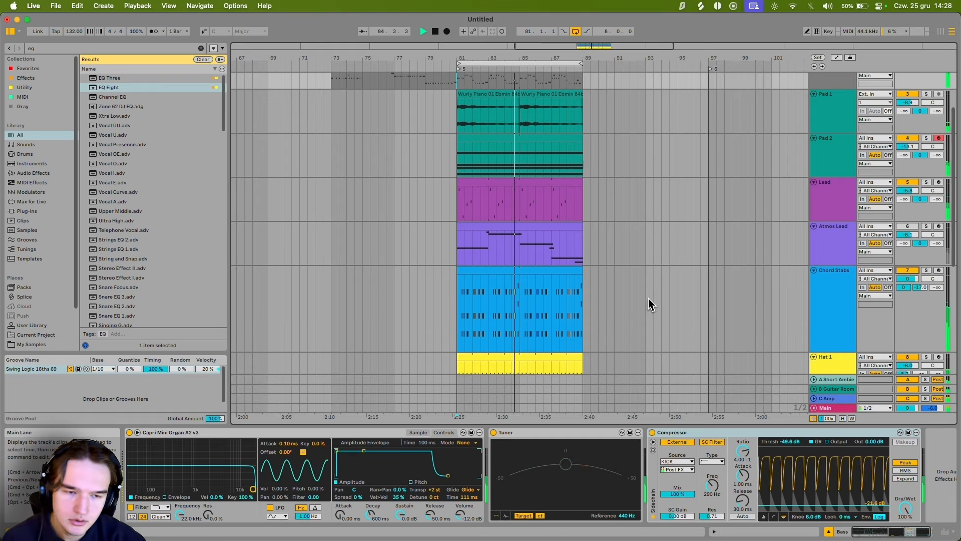
Step: Compare the Lead and Chord Stabs tracks in the loop by muting them in turn during playback
scroll(632, 300, "up", 4)
left_click(582, 274)
left_click(909, 254)
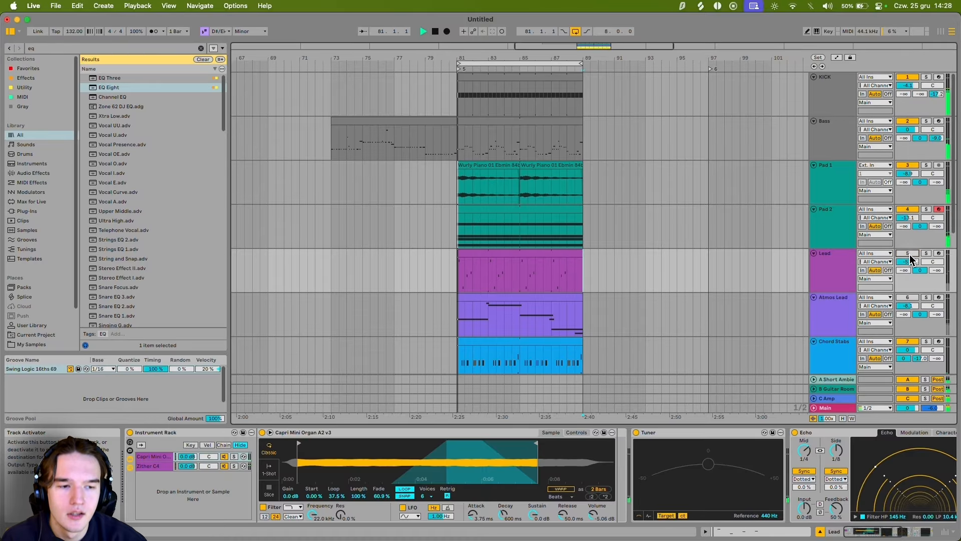
scroll(665, 250, "down", 9)
scroll(872, 127, "up", 4)
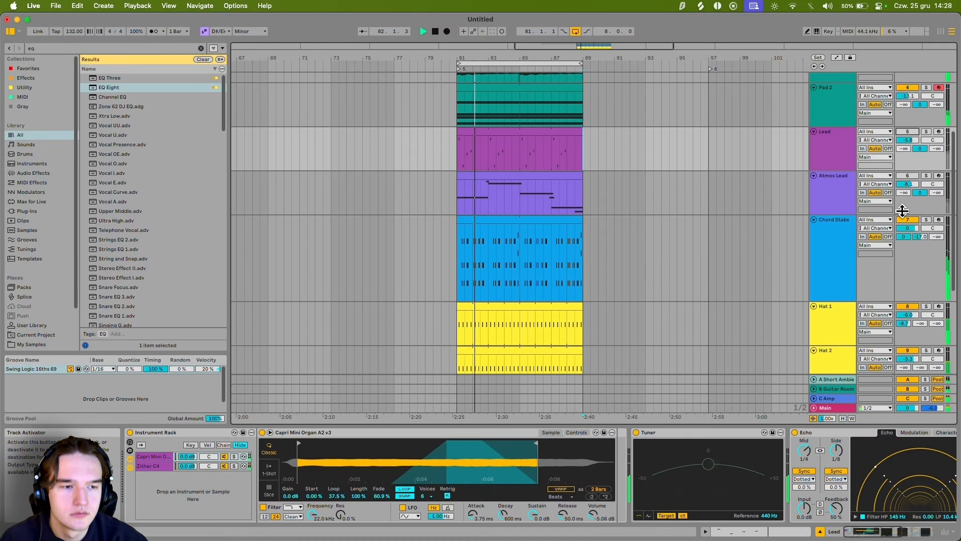
scroll(839, 258, "up", 6)
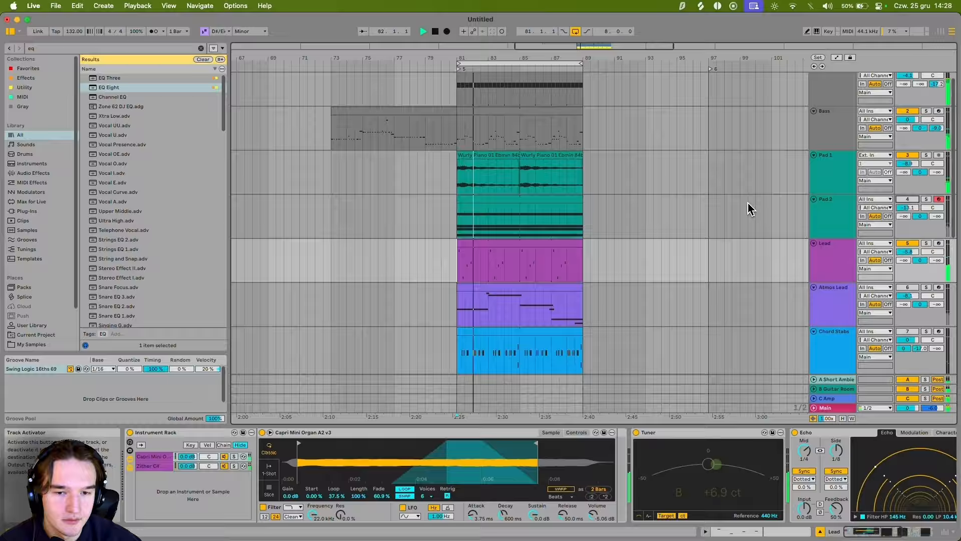
Step: Deactivate the second half of the Lead clip, from bar 85 to bar 89
key("space")
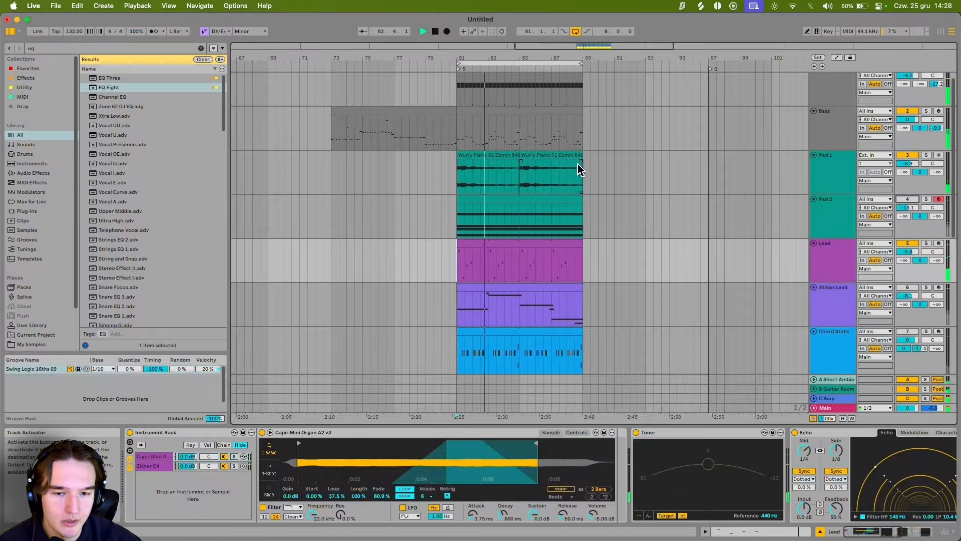
scroll(554, 266, "down", 2)
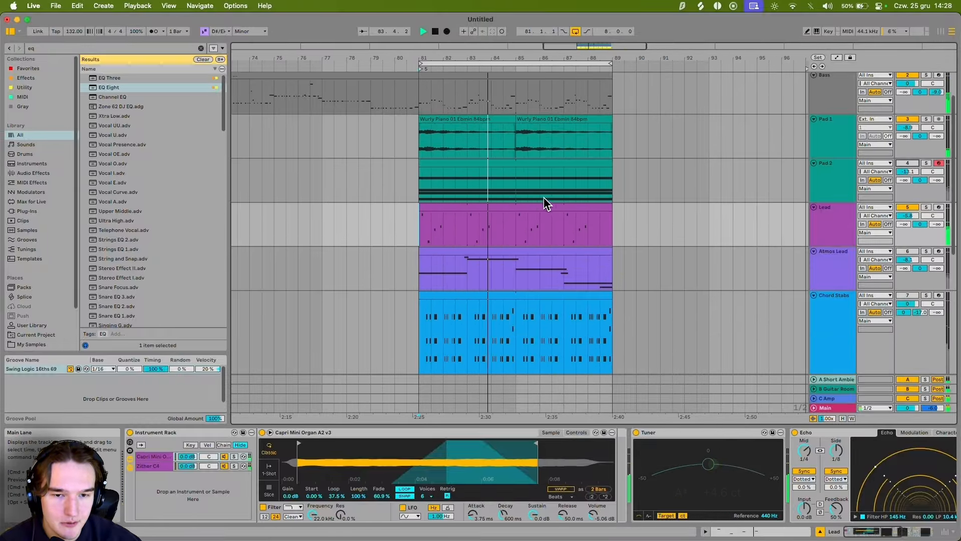
left_click_drag(518, 226, 608, 231)
key("0")
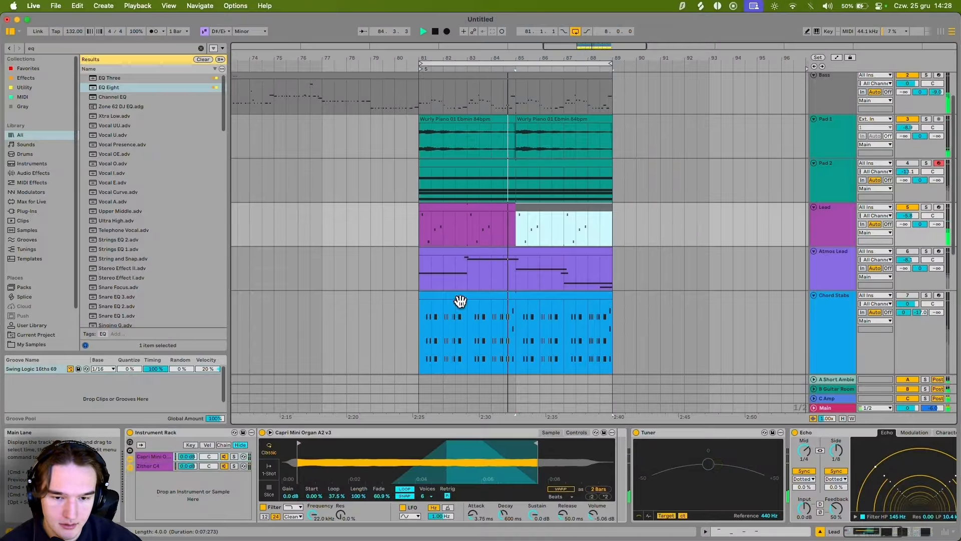
Step: Activate the Chord Stabs track and deactivate the first half of its clip, from bar 81 to bar 85
left_click(915, 295)
left_click_drag(421, 325, 515, 325)
key("0")
Step: Audition the handover from Lead to Chord Stabs at bar 85 and reactivate the first half of the Chord Stabs clip
left_click(564, 326)
scroll(500, 178, "down", 2)
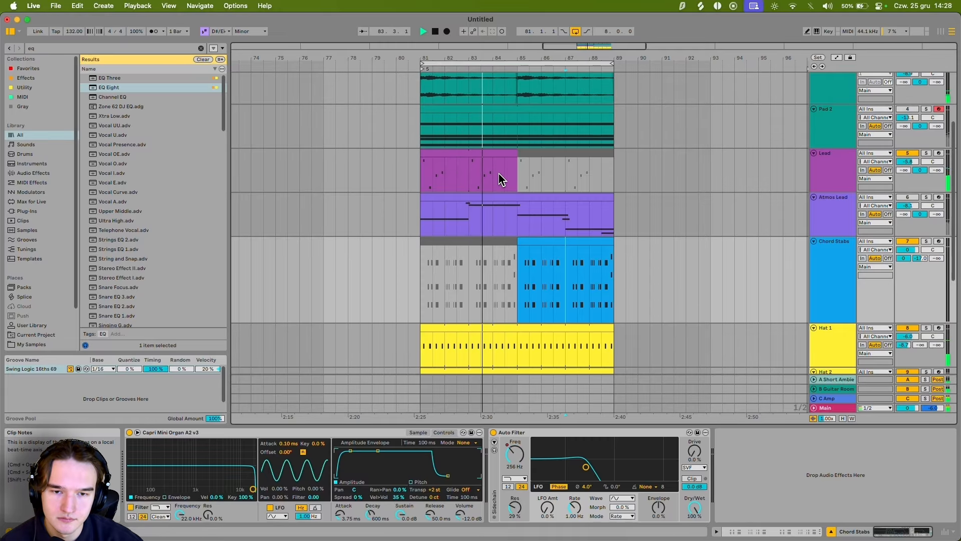
scroll(573, 170, "up", 1)
scroll(634, 169, "up", 4)
scroll(609, 155, "down", 8)
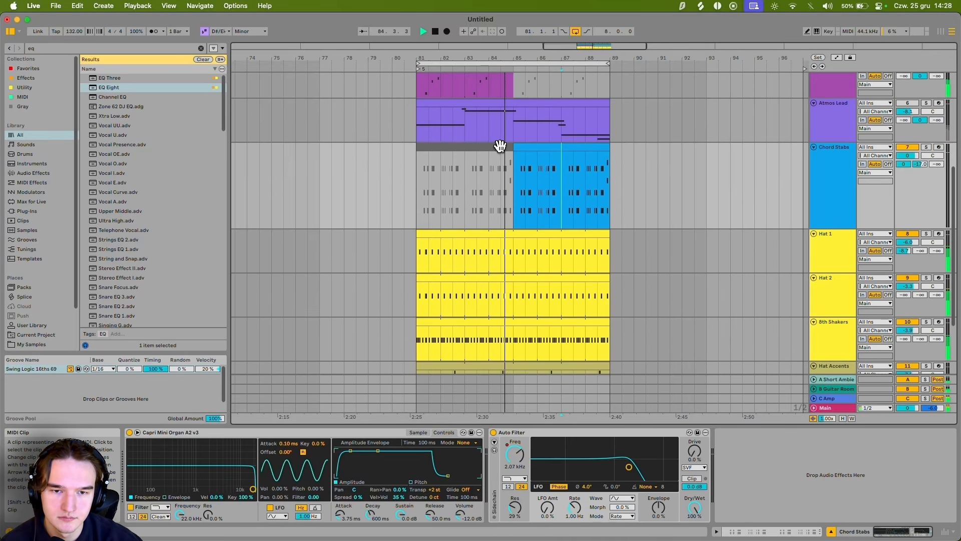
scroll(506, 145, "up", 3)
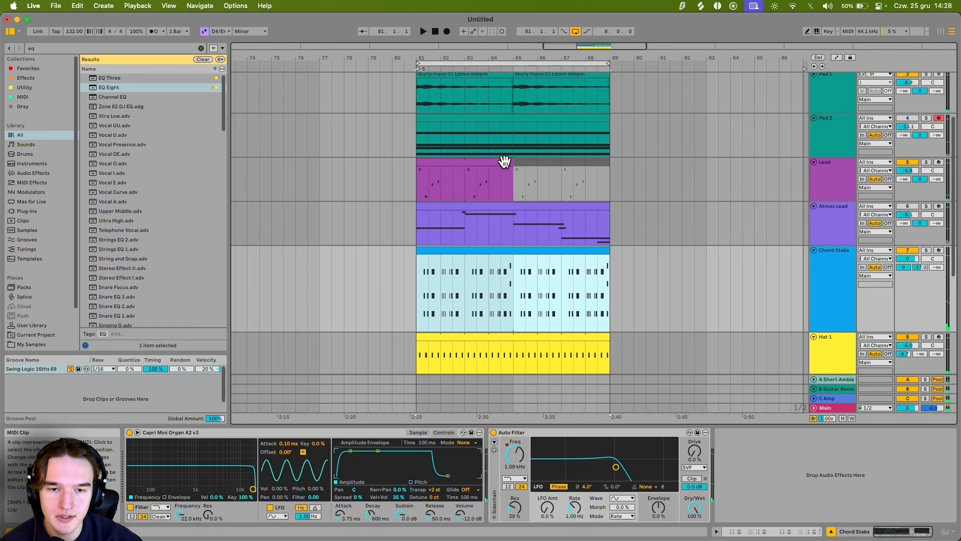
Step: Open the Bass clip starting at bar 81 in the MIDI note editor with the loop playing
scroll(505, 162, "up", 5)
key("space")
left_click(511, 115)
key("shift+Tab")
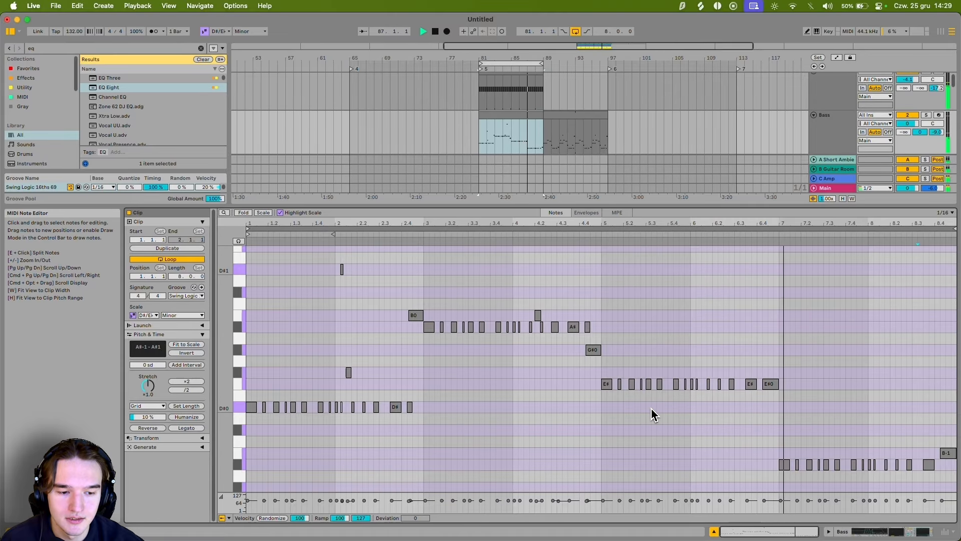
Step: Transpose the Bass notes in bars 5 and 6 of the clip up six semitones to B0 and play the result
left_click_drag(599, 373, 787, 400)
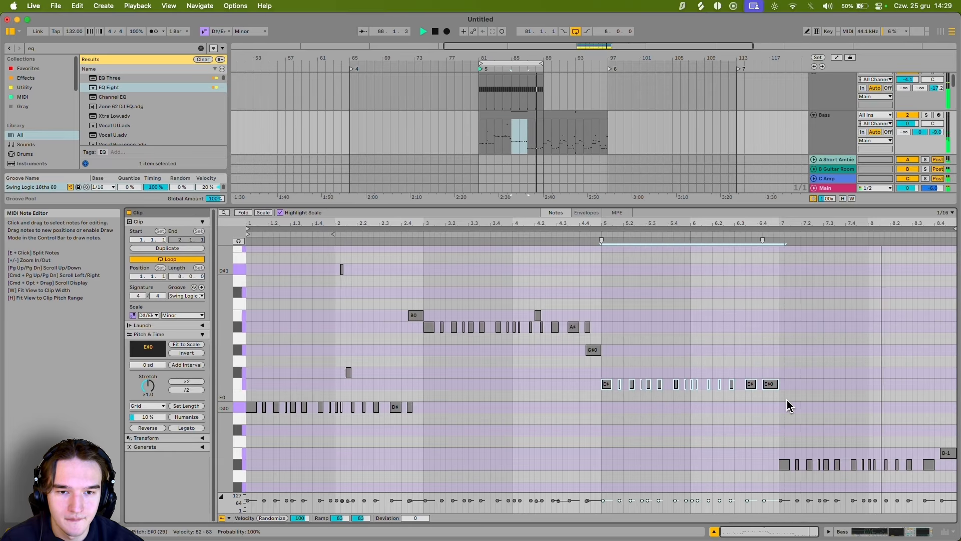
key("space")
left_click(627, 337)
left_click_drag(601, 371, 787, 399)
key("Up")
key("Up")
key("Up")
key("Up")
key("Up")
key("Up")
key("space")
Step: Transpose the Bass notes in bars 7 and 8 of the clip up seven semitones and play the result
left_click_drag(603, 302, 813, 350)
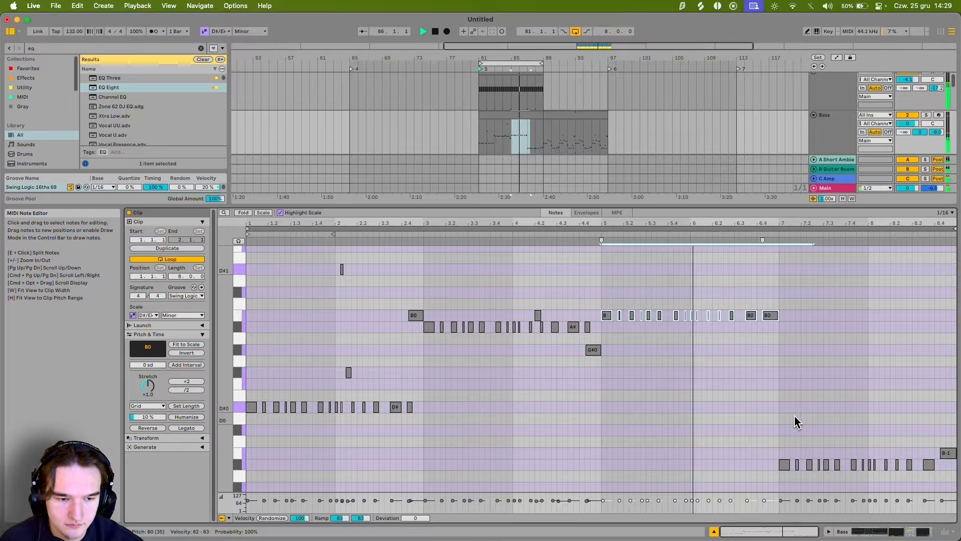
left_click(779, 380)
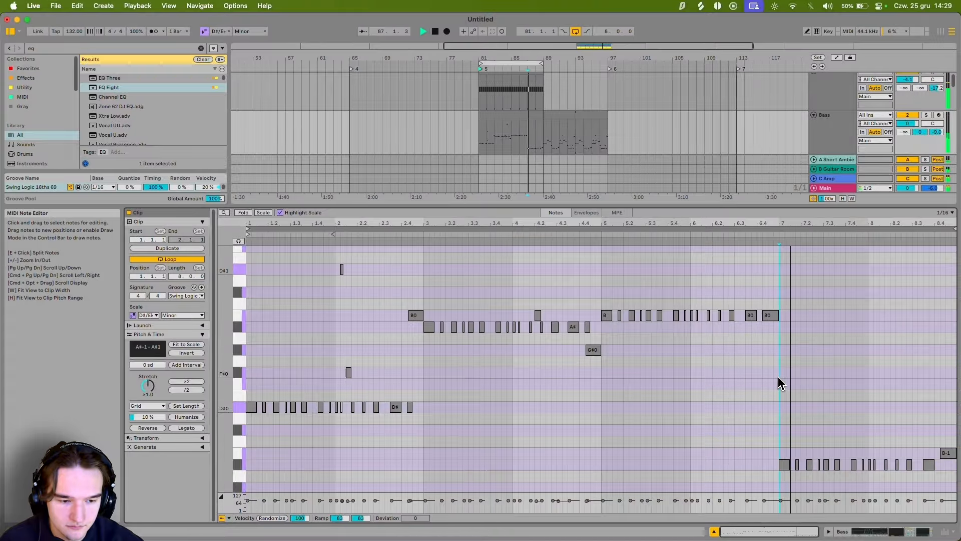
left_click_drag(777, 431, 957, 488)
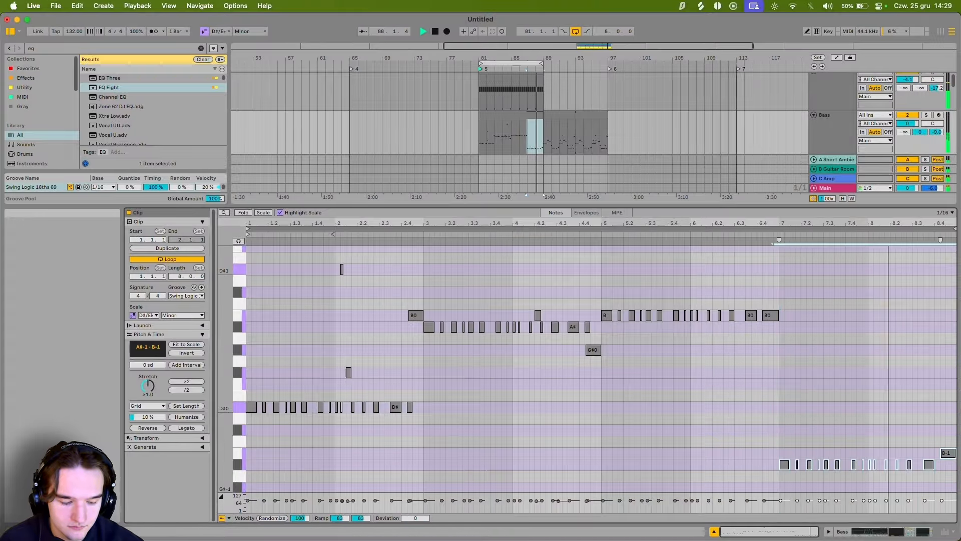
key("space")
key("Up")
key("Up")
key("Up")
key("Up")
key("Up")
key("Up")
key("Up")
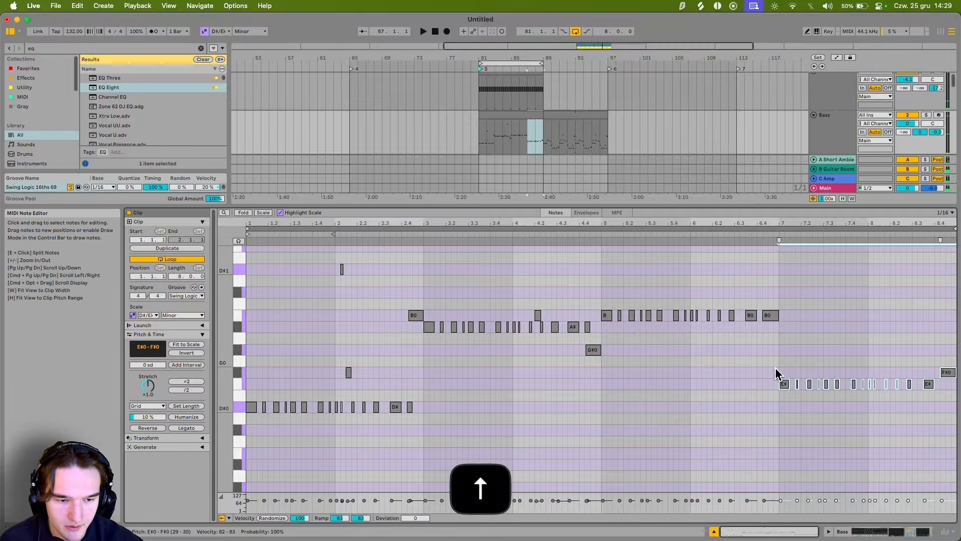
left_click(704, 346)
key("alt+space")
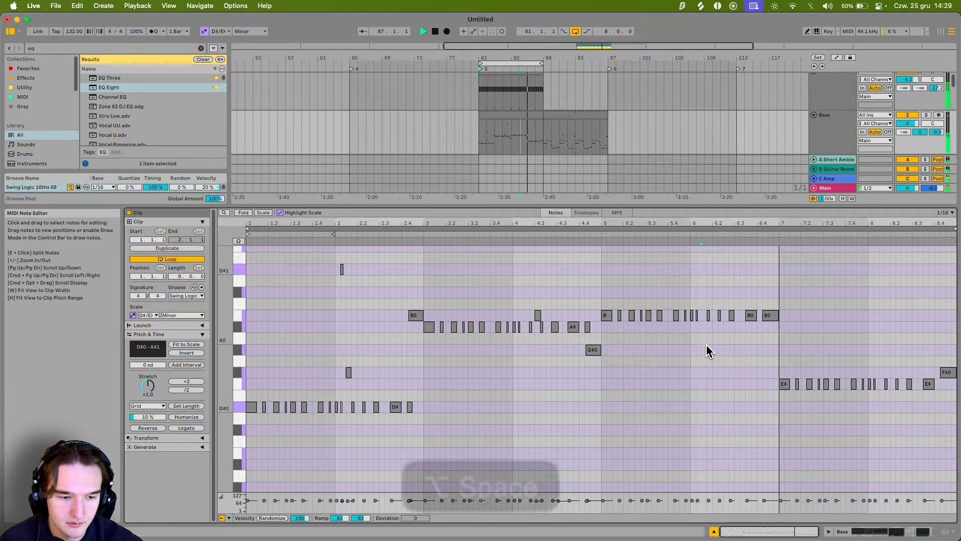
Step: Raise the Bass notes in bars 7 and 8 one more semitone to F#0, and the final note to G#0
left_click_drag(777, 357, 949, 403)
key("Up")
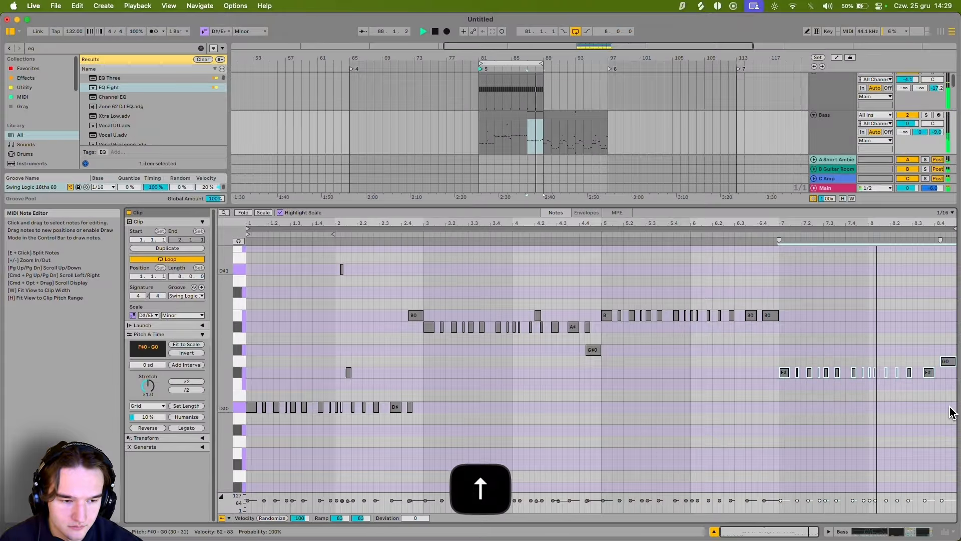
left_click(945, 361)
key("Up")
Step: Audition the reworked bassline from bar 3 of the clip, comparing the notes in bars 5 to 8, then stop playback
left_click(425, 347)
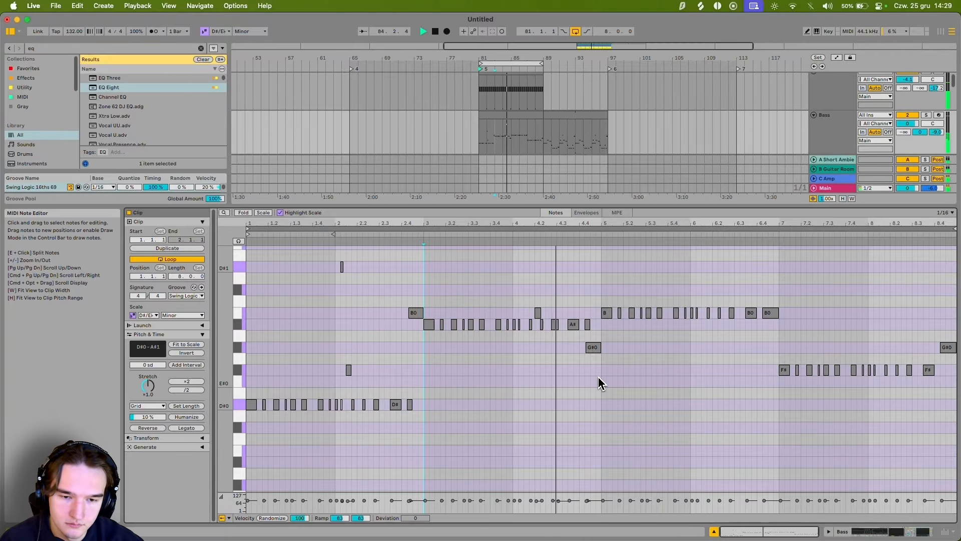
left_click_drag(603, 326, 832, 291)
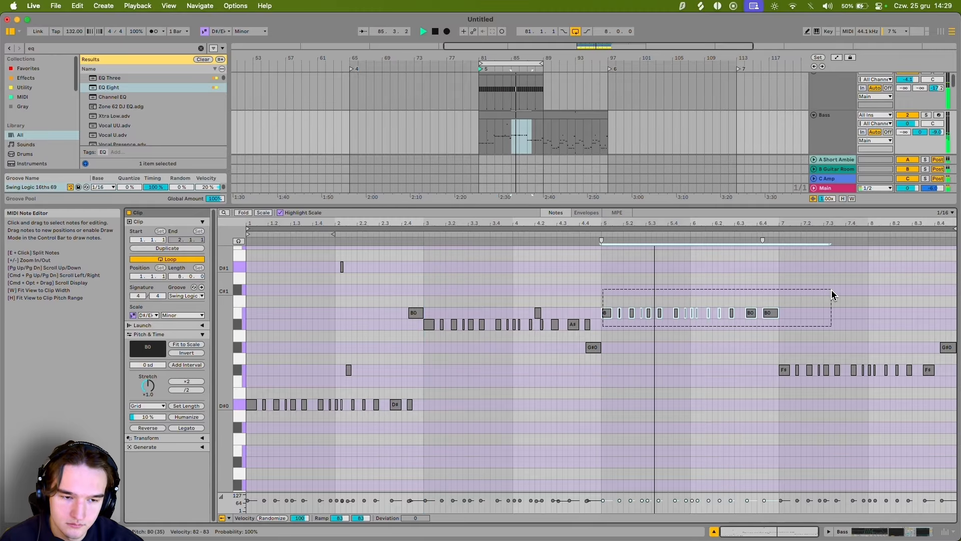
left_click(780, 280)
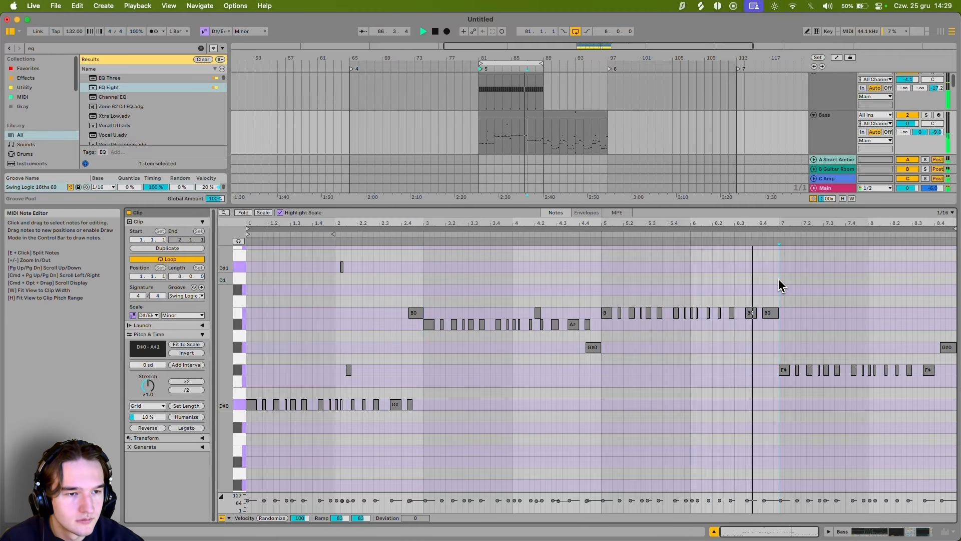
scroll(751, 287, "up", 3)
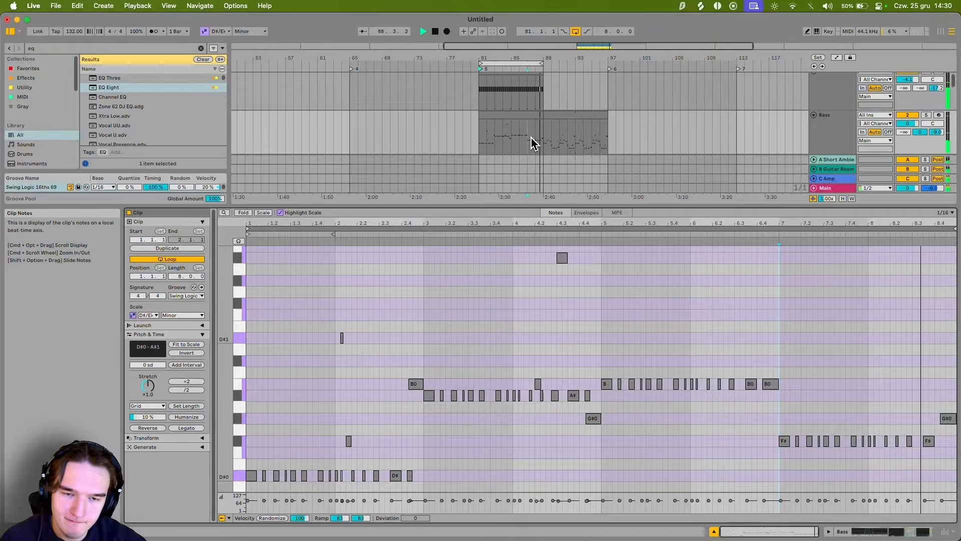
key("space")
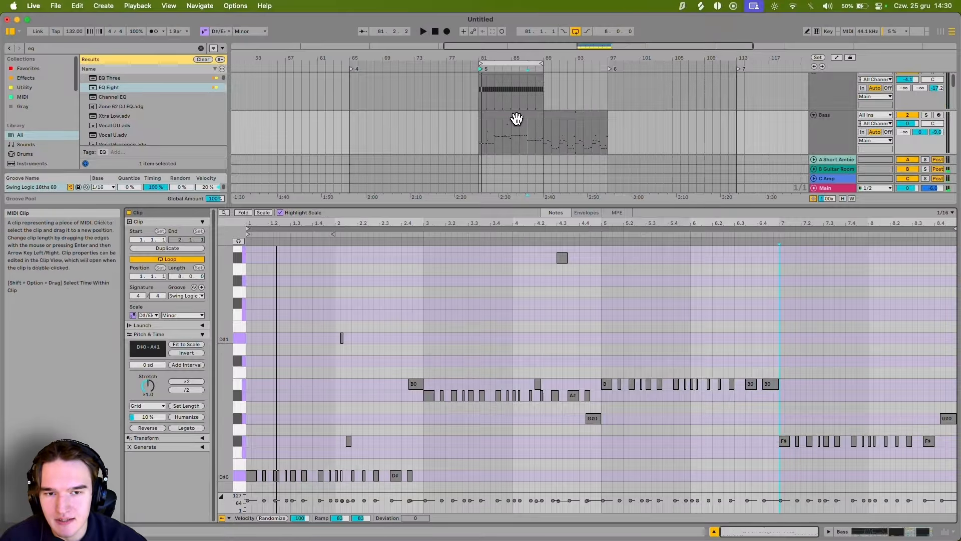
Step: Move the reworked Bass clip to bar 113, place the other Bass clip from bar 89 at bar 81, and play the loop
key("shift+Tab")
left_click_drag(515, 118, 774, 126)
scroll(666, 123, "left", 2)
key("minus")
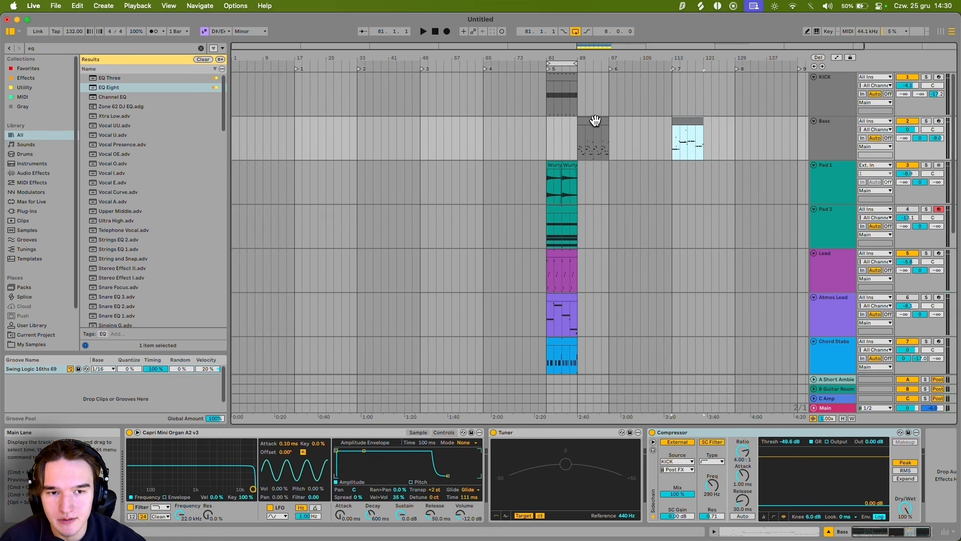
left_click_drag(592, 125, 545, 140)
key("space")
scroll(548, 143, "up", 3)
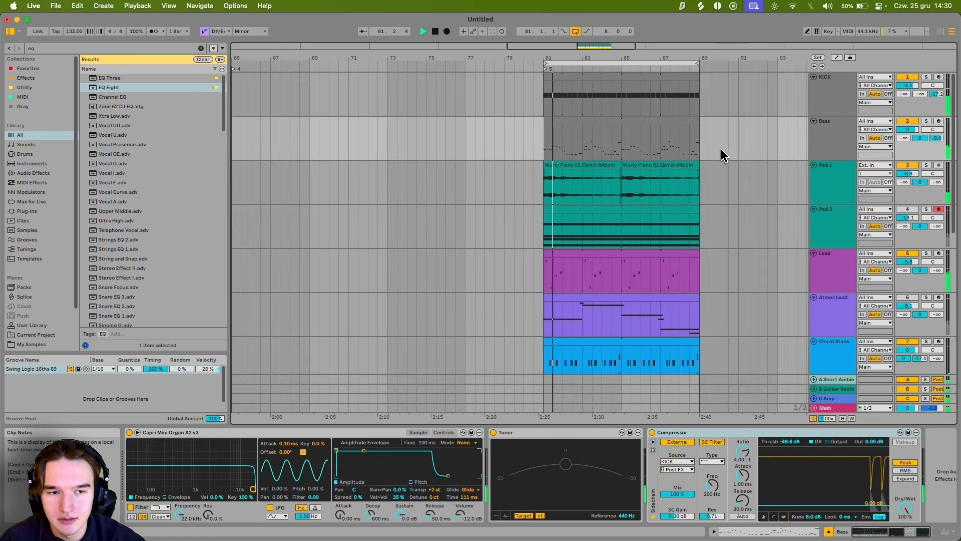
scroll(717, 133, "up", 2)
scroll(717, 133, "down", 3)
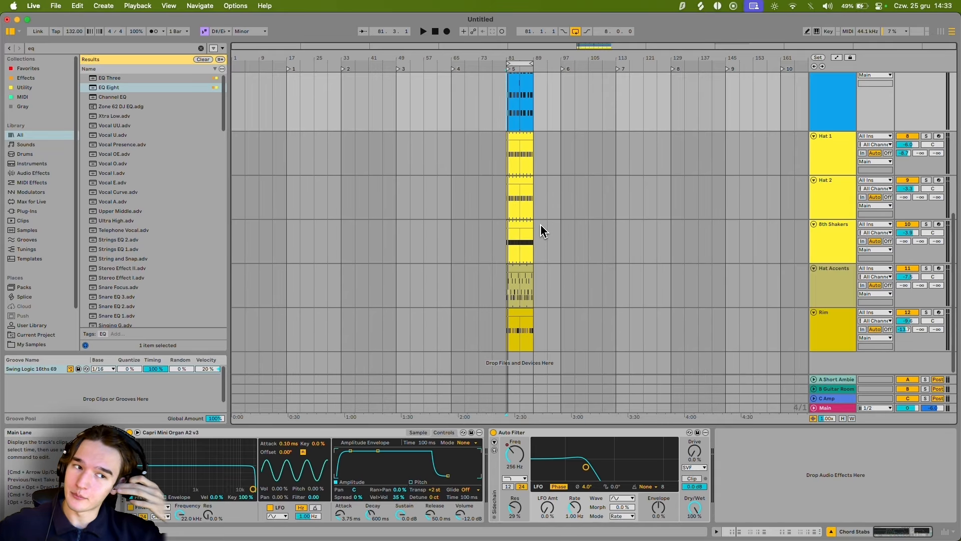
scroll(543, 232, "up", 6)
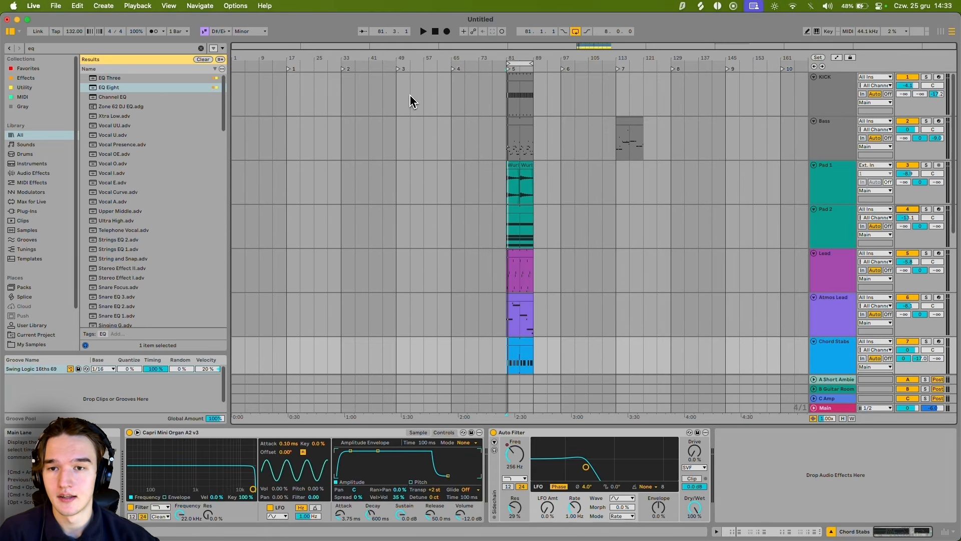
left_click_drag(453, 92, 508, 90)
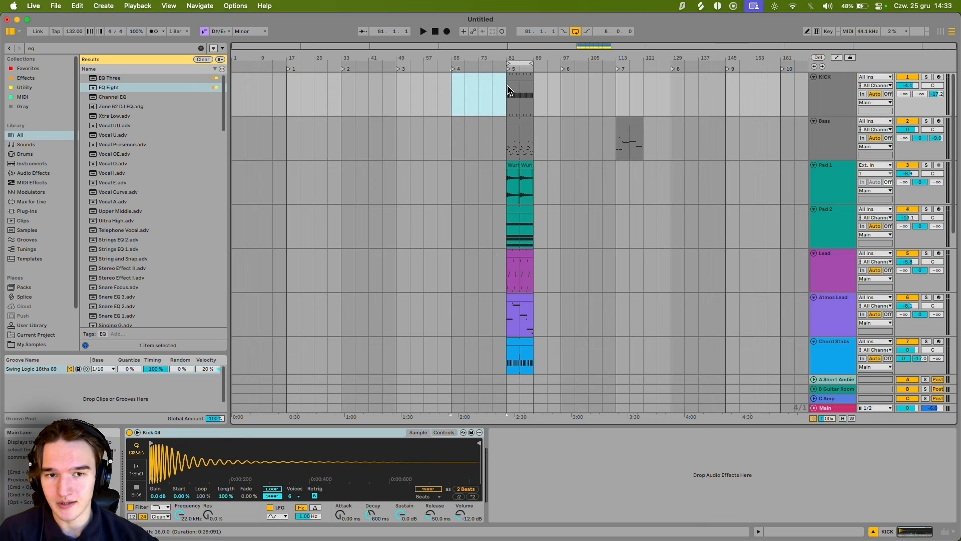
left_click(454, 96)
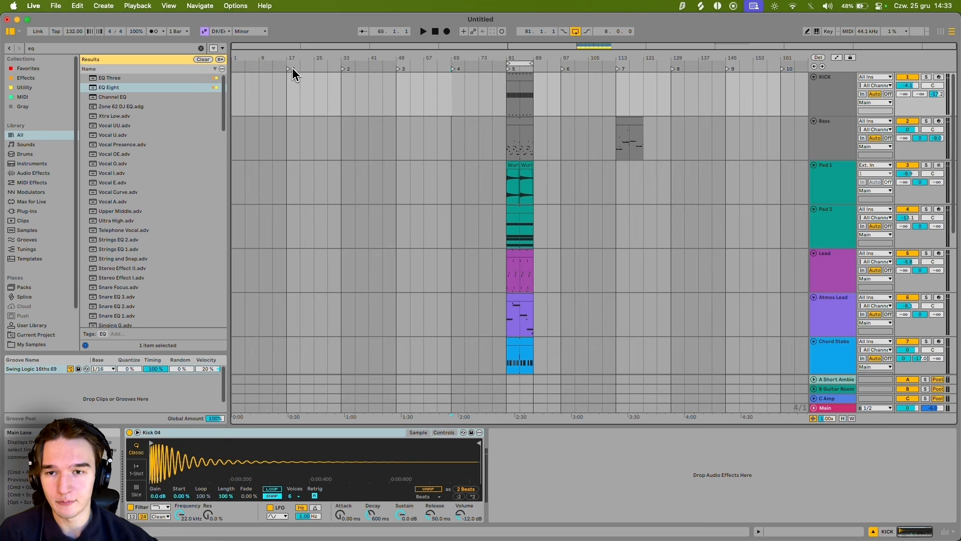
left_click_drag(291, 75, 136, 95)
left_click(509, 88)
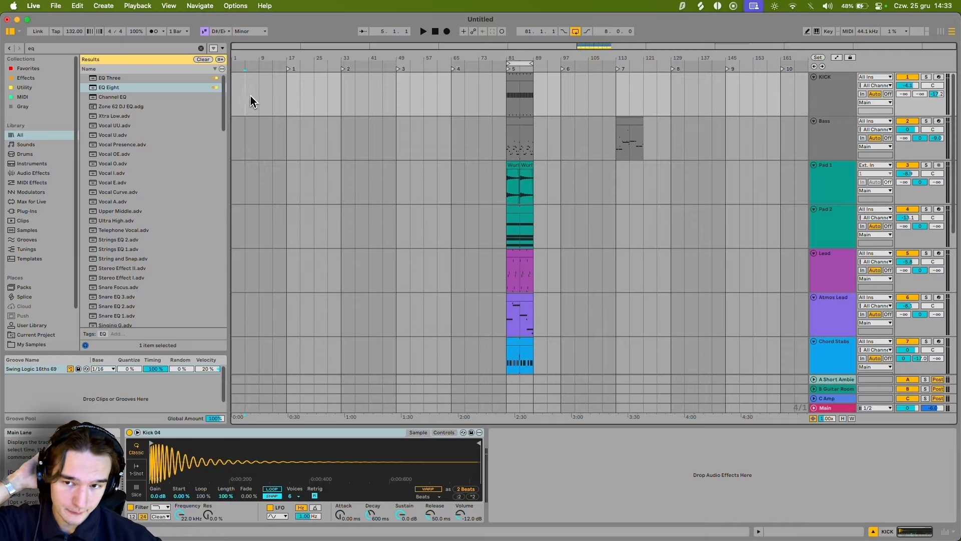
left_click_drag(251, 95, 237, 96)
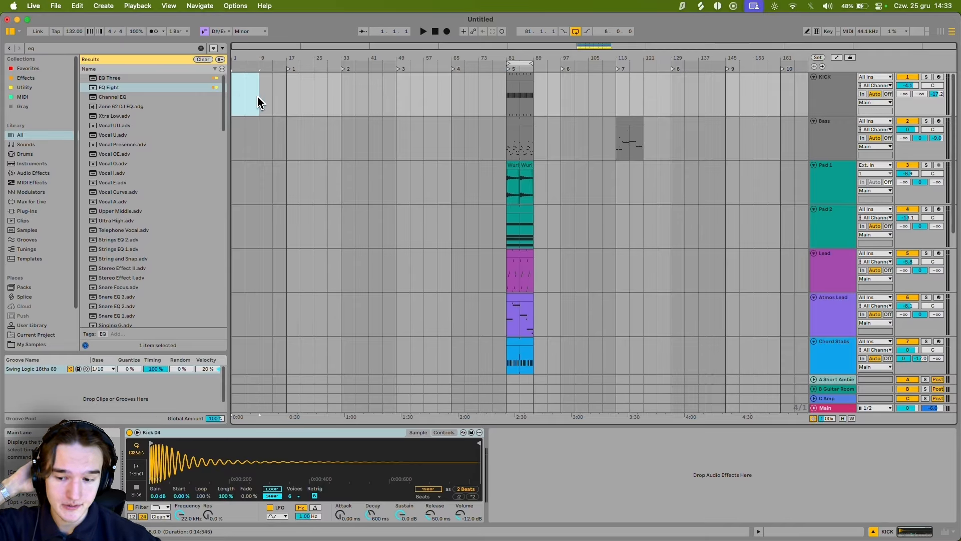
Step: Extend the starts of the KICK and Pad 2 clips back to bar 1 and start playback from the beginning
left_click_drag(507, 77, 232, 78)
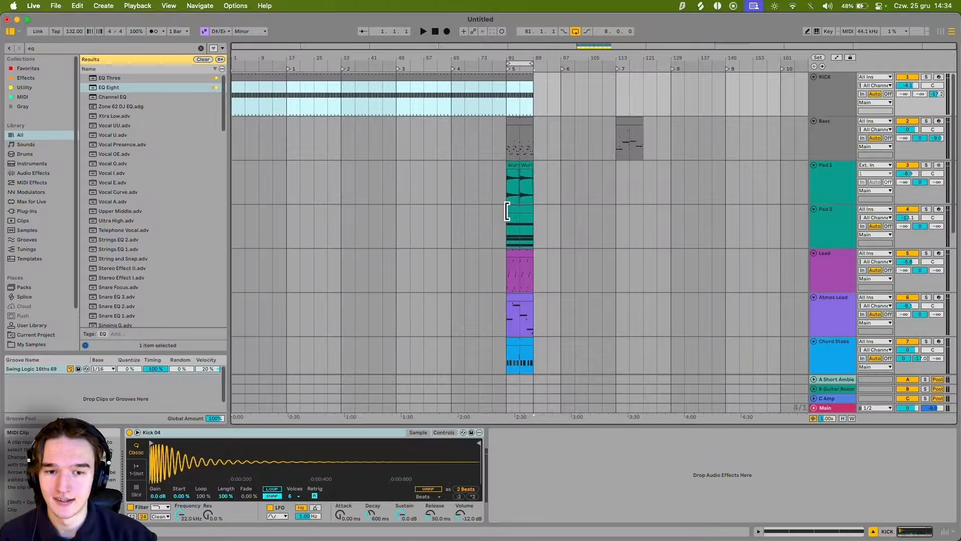
scroll(519, 232, "down", 5)
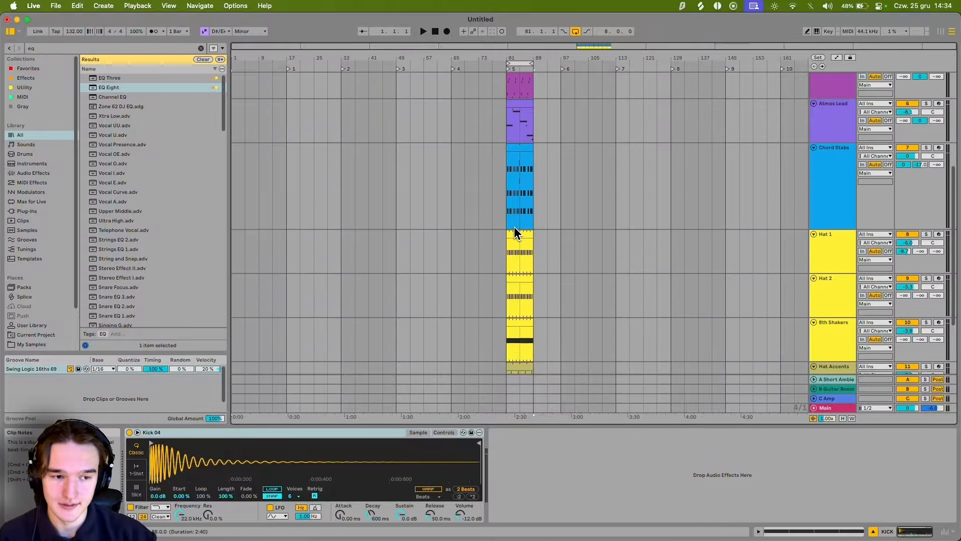
scroll(518, 251, "up", 5)
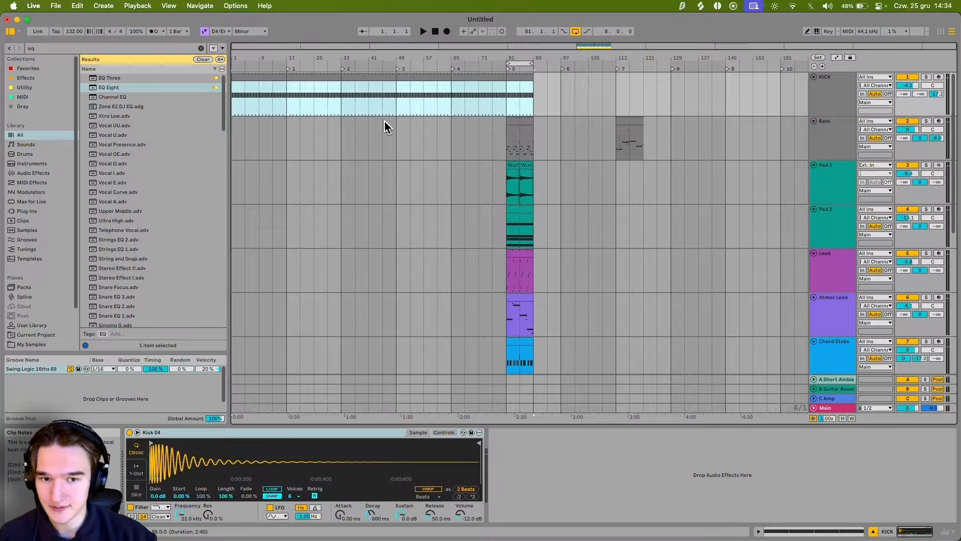
left_click(236, 101)
scroll(620, 264, "down", 5)
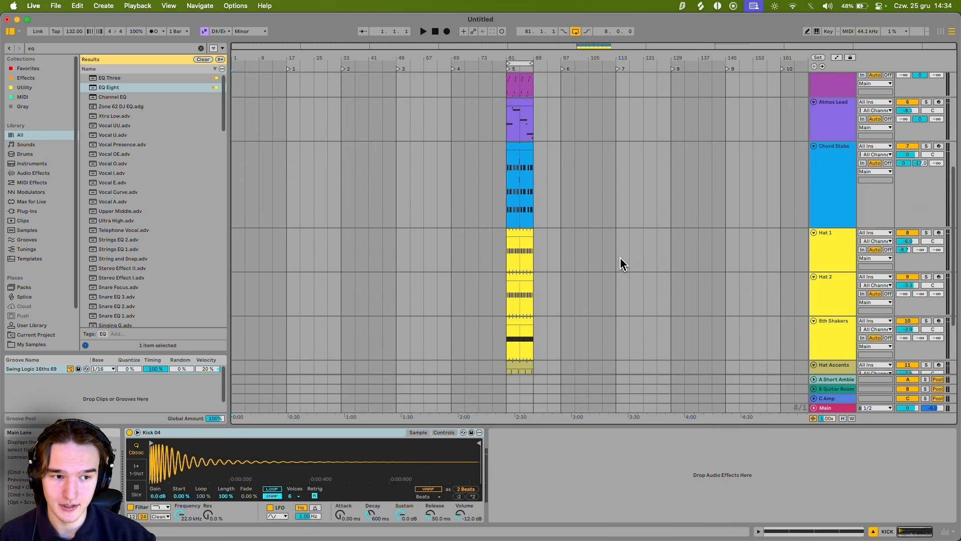
scroll(616, 187, "up", 4)
key("space")
left_click_drag(511, 177, 161, 175)
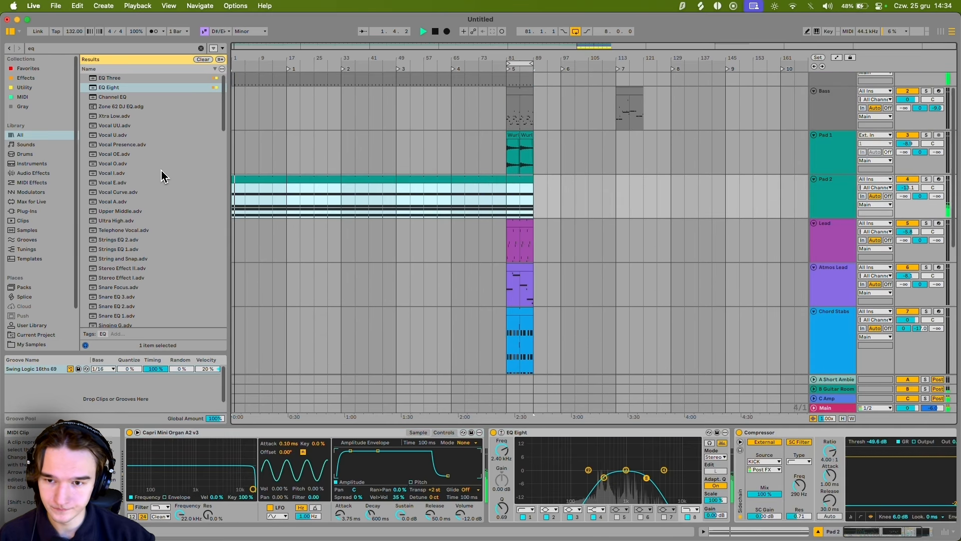
Step: Extend the Hat 2 and 8th Shakers clips back to bar 1, Hat 1 to bar 33 and Hat Accents to bar 9
scroll(268, 189, "up", 1)
left_click_drag(510, 255, 504, 282)
scroll(504, 281, "down", 5)
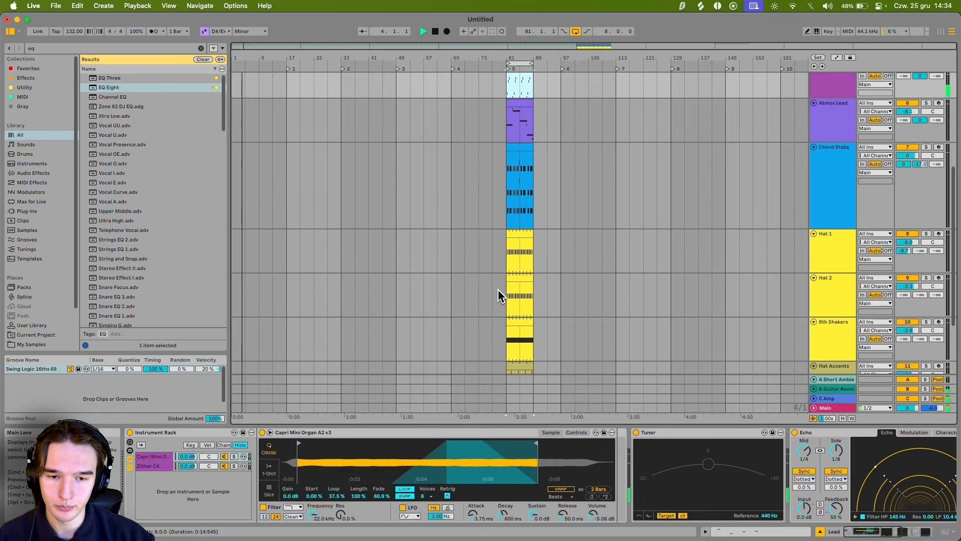
left_click_drag(508, 172, 235, 173)
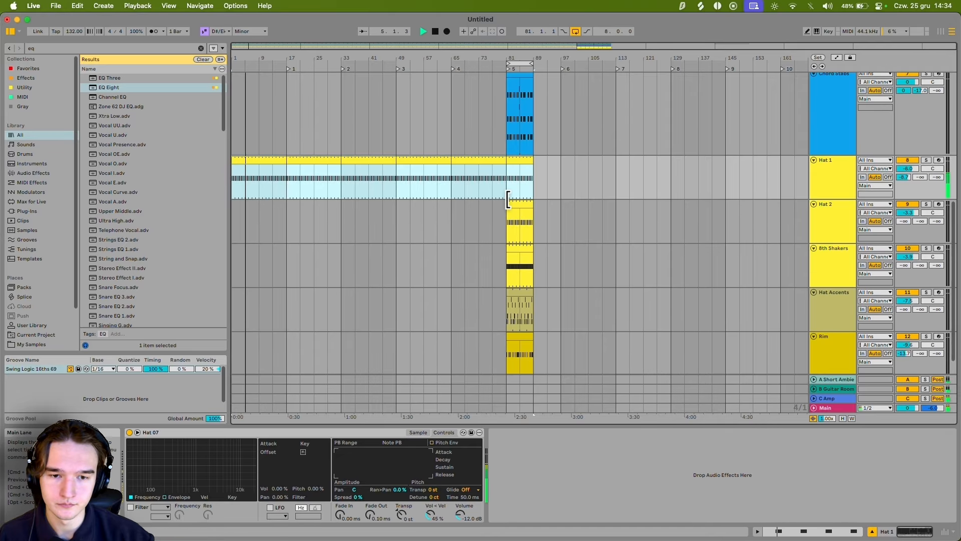
left_click_drag(507, 205, 342, 165)
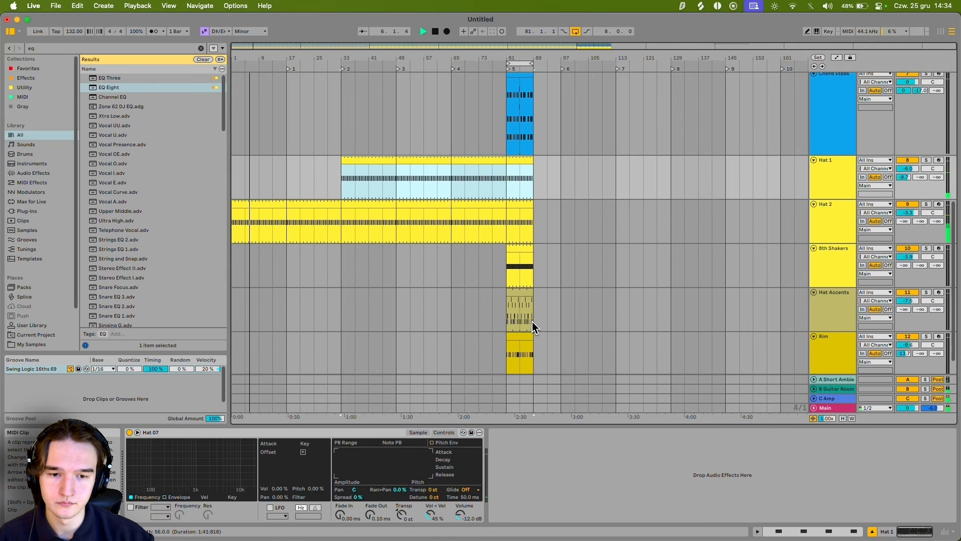
left_click_drag(506, 256, 197, 254)
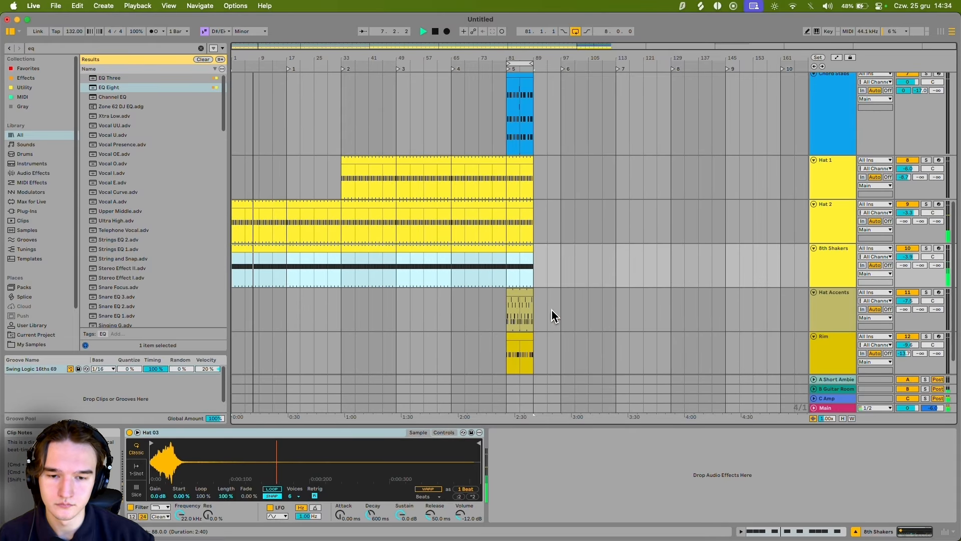
left_click_drag(507, 299, 260, 289)
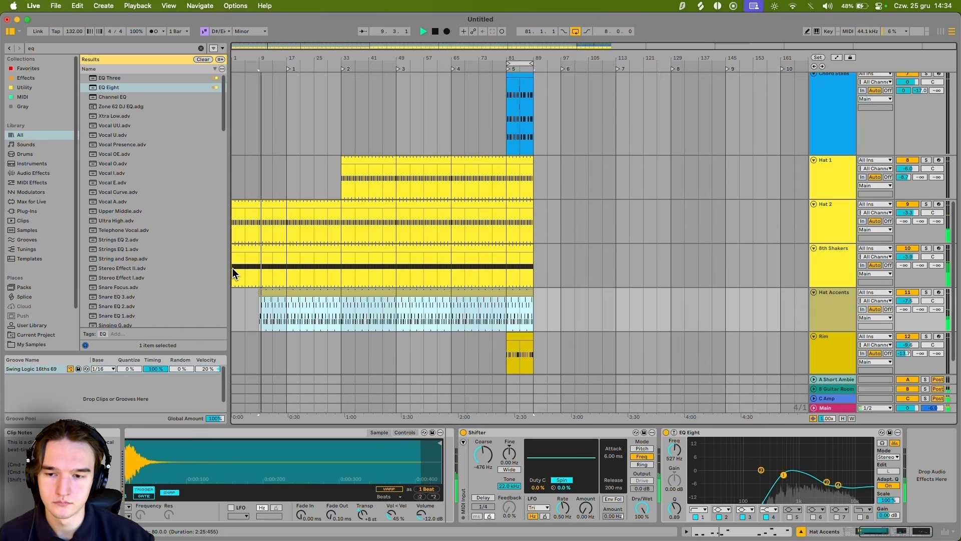
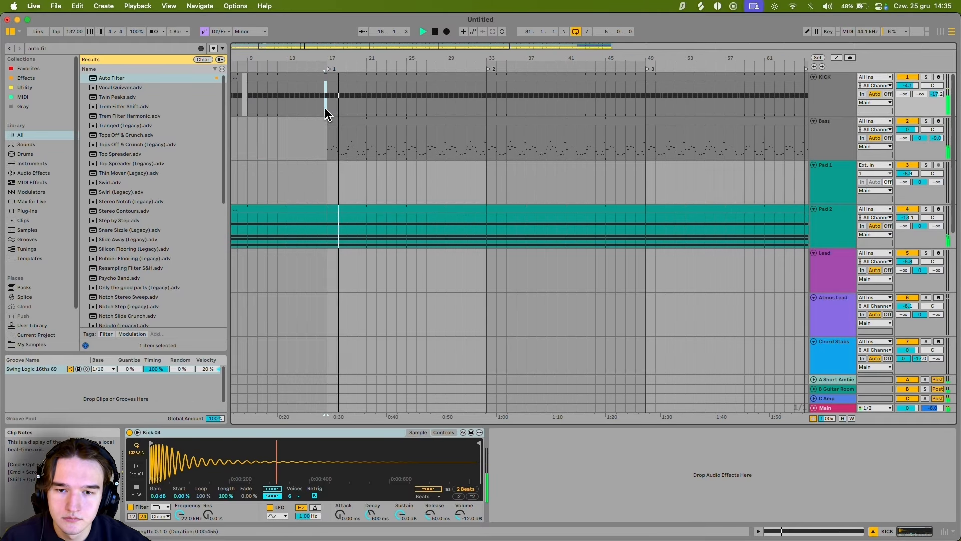
Step: Add an Auto Filter to the Bass track, lower its frequency to 310 Hz and show its frequency automation
left_click(386, 168)
left_click(393, 149)
scroll(659, 459, "right", 5)
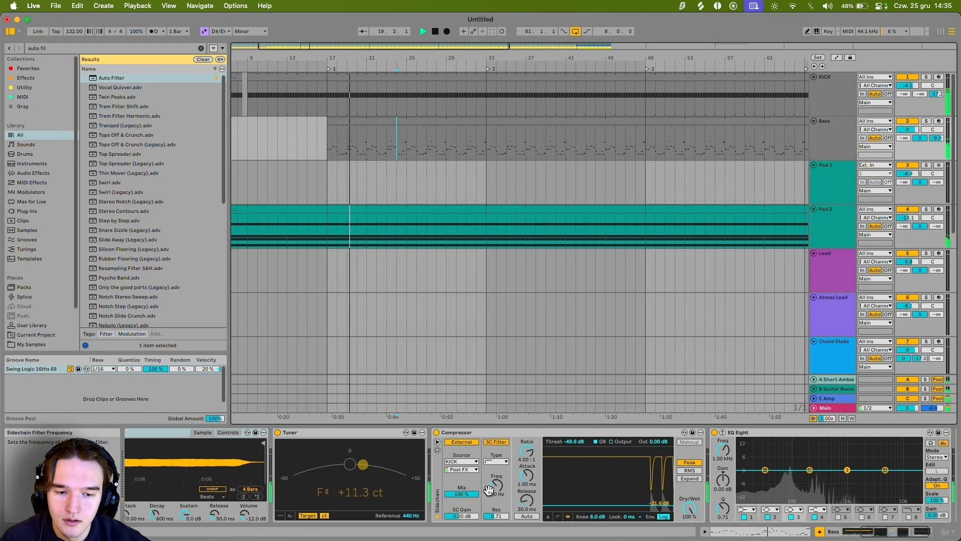
double_click(185, 79)
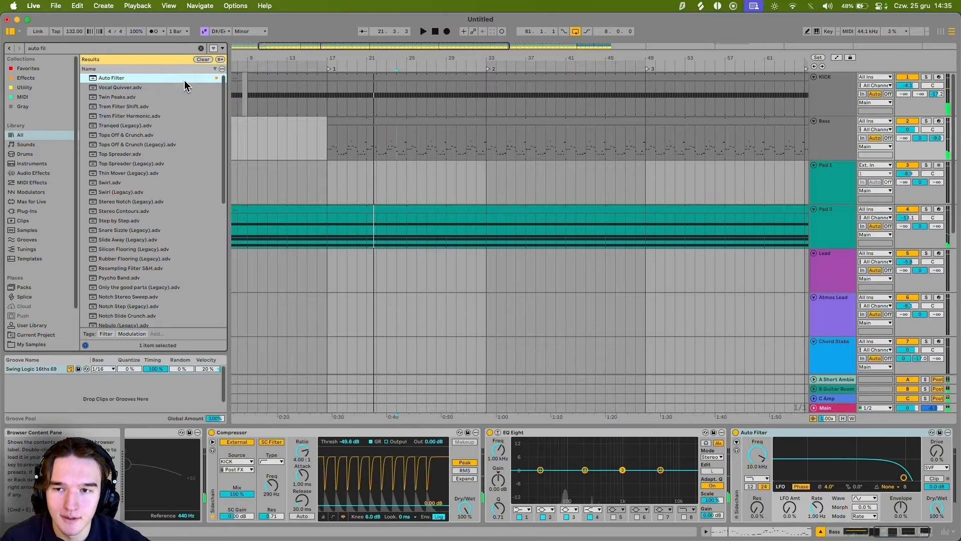
left_click_drag(768, 458, 768, 476)
right_click(768, 459)
left_click(770, 458)
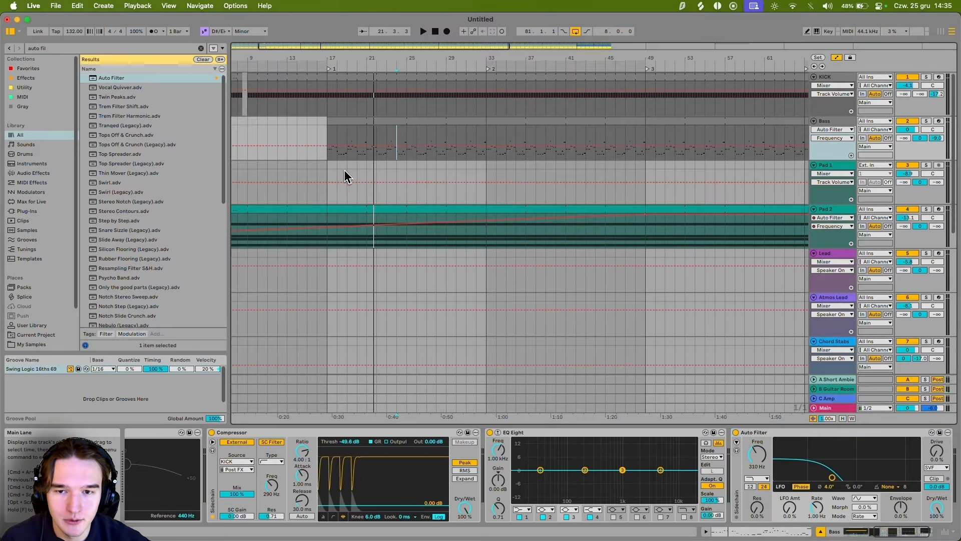
Step: Audition the filtered bass from bar 17 and add a breakpoint at about 205 Hz to its Auto Filter frequency envelope
left_click(329, 70)
key("space")
key("space")
left_click(757, 479)
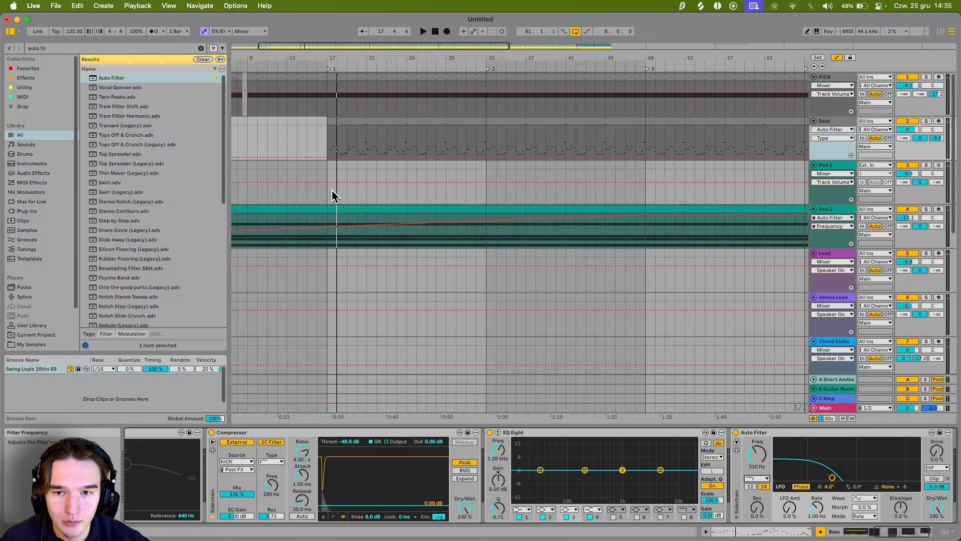
left_click(757, 455)
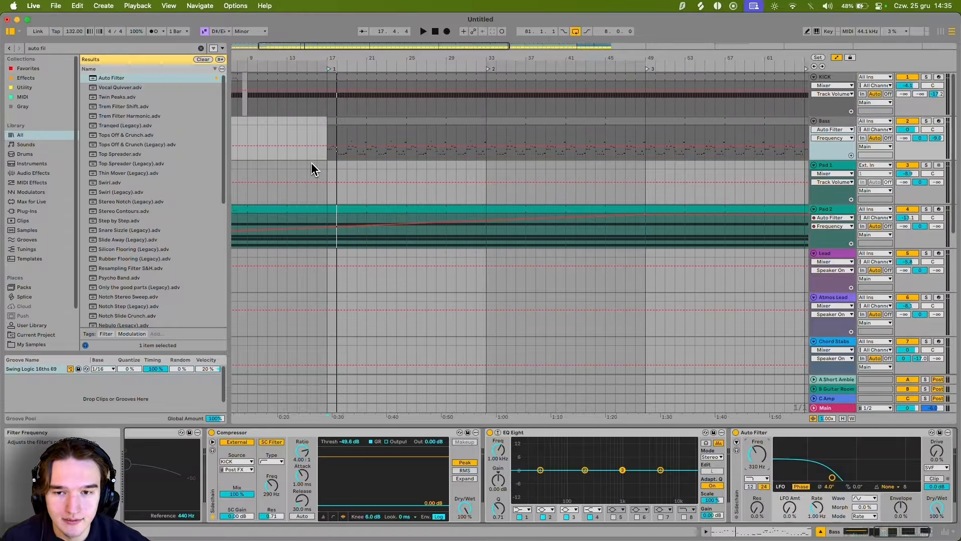
left_click(326, 142)
left_click(316, 133)
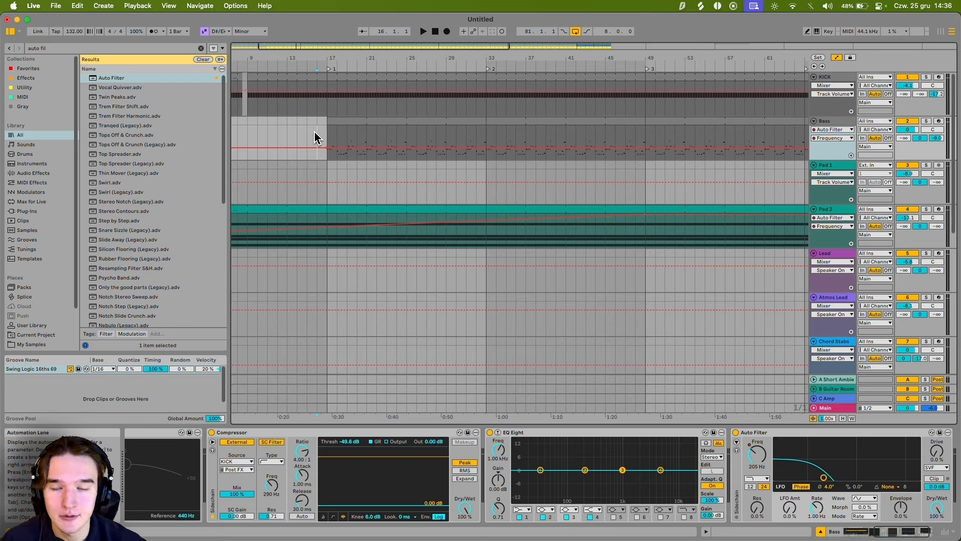
Step: Automate the Bass track's Auto Filter frequency to 468 Hz at bar 33 and 20.0 kHz at bar 49, and hide the automation
key("space")
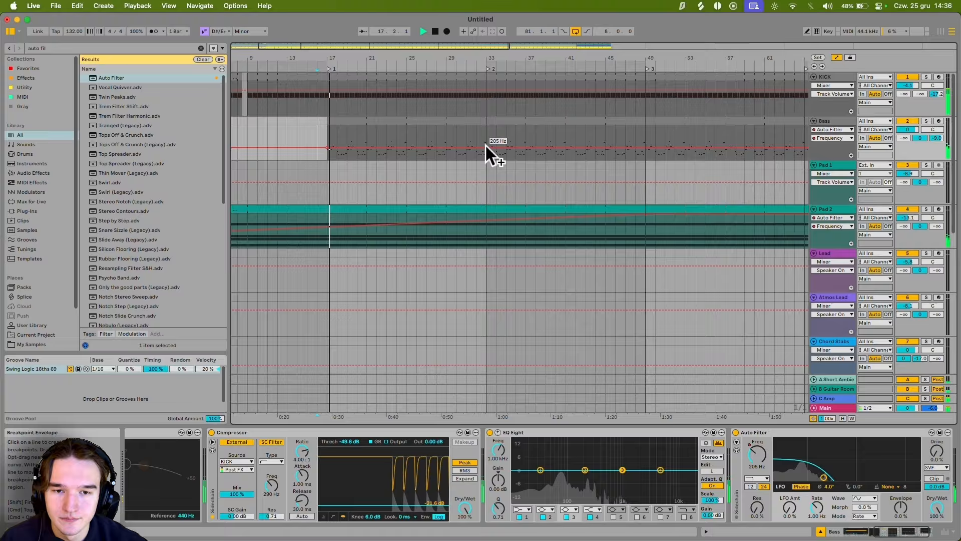
left_click_drag(486, 145, 486, 141)
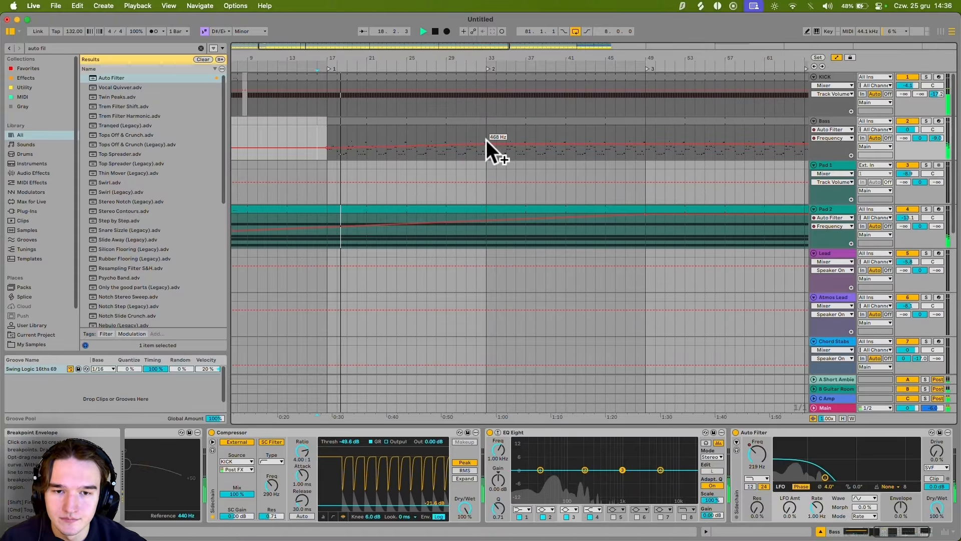
left_click_drag(642, 141, 643, 125)
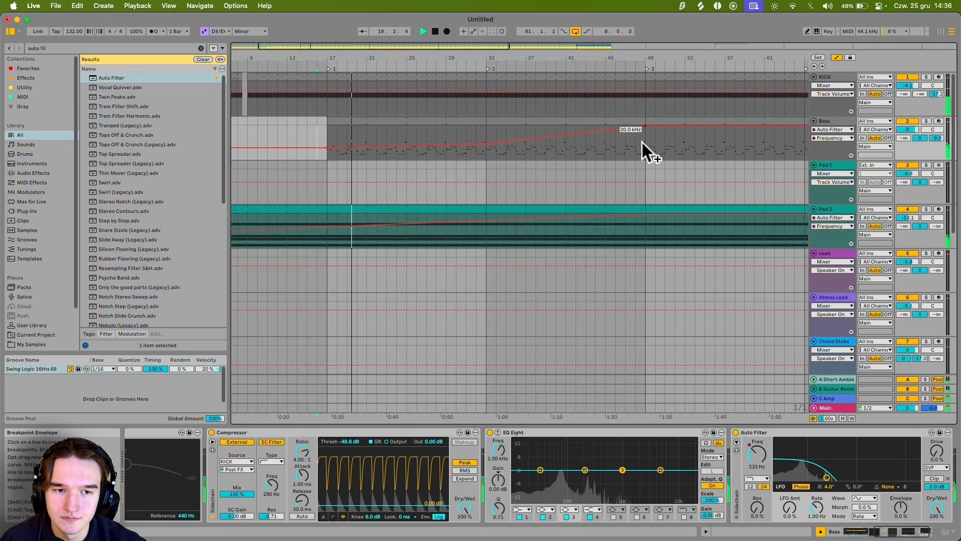
scroll(596, 157, "down", 5)
scroll(154, 201, "down", 3)
scroll(530, 93, "down", 3)
key("a")
Step: Extend the start of the Lead clip back to bar 25
scroll(435, 135, "up", 5)
scroll(435, 135, "down", 2)
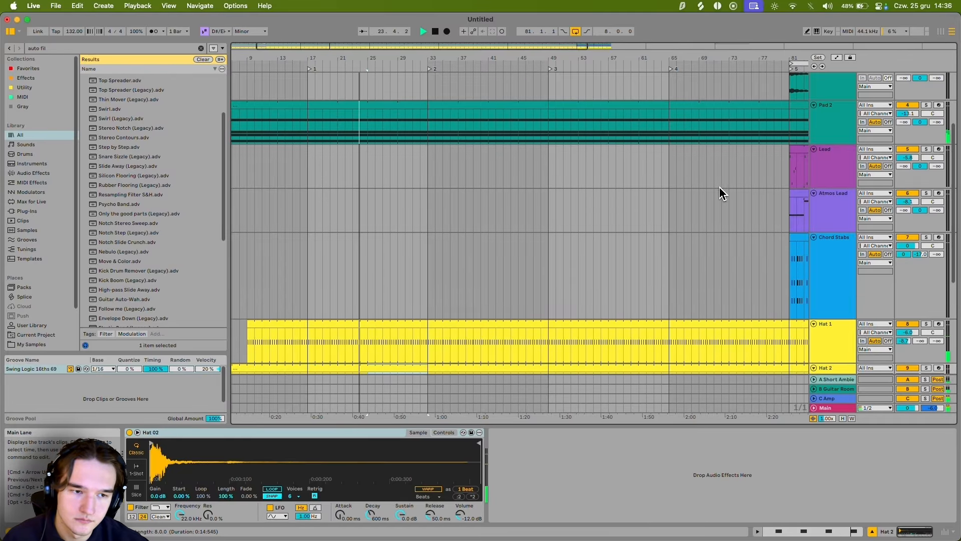
mouse_move(790, 151)
left_mouse_down()
mouse_move(365, 156)
mouse_move(369, 172)
left_mouse_up()
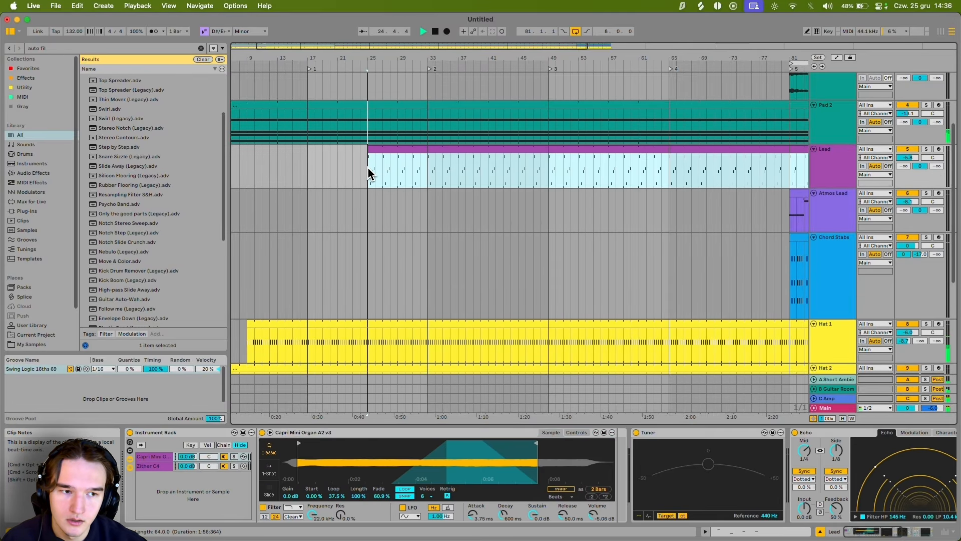
left_click(369, 171)
scroll(410, 184, "up", 3)
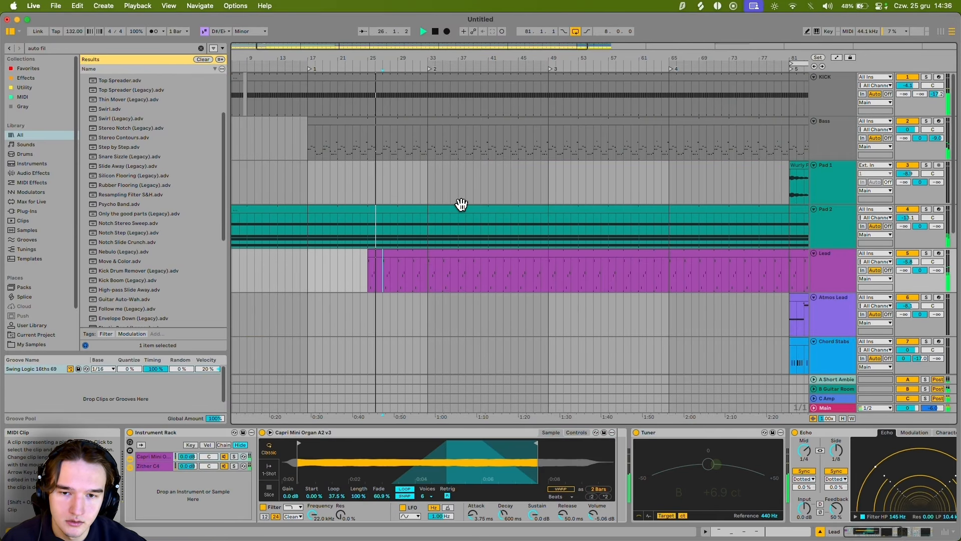
Step: Examine the notes of the Lead clip in the MIDI note editor and return to the arrangement
key("minus")
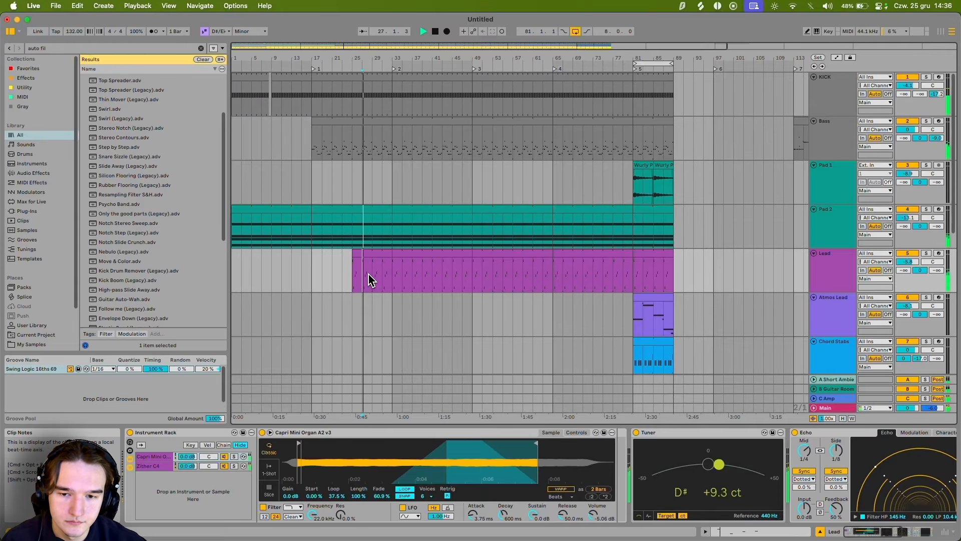
key("plus")
left_click(373, 253)
key("shift+Tab")
left_click(502, 313)
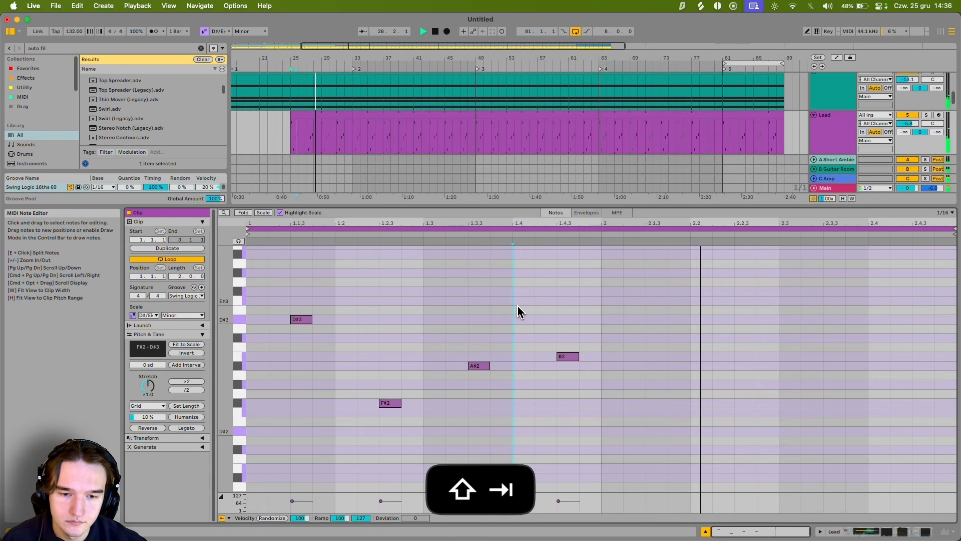
key("shift+Tab")
Step: Copy the first Wurly Piano clip at bar 81 on the Pad 1 track
left_click(716, 161)
key("cmd+c")
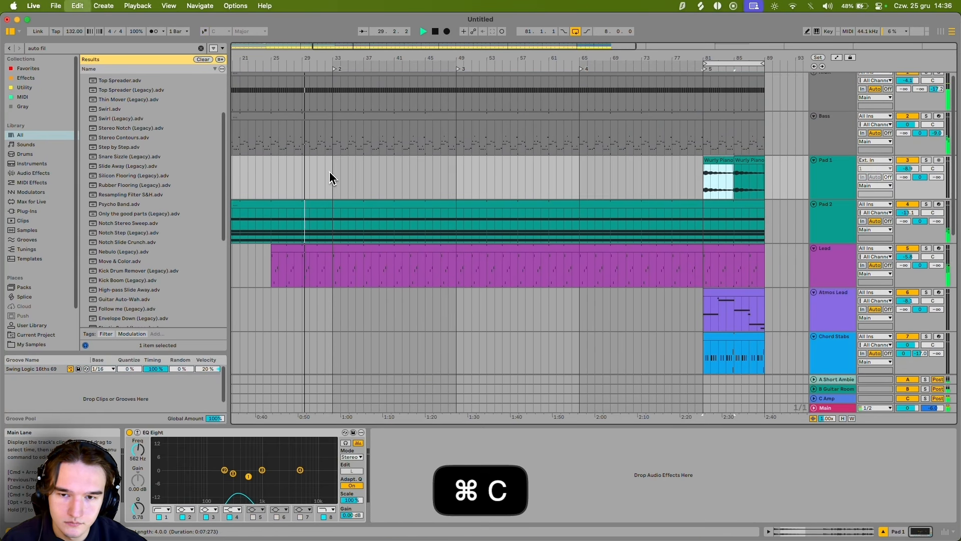
left_click(300, 167)
key("cmd+v")
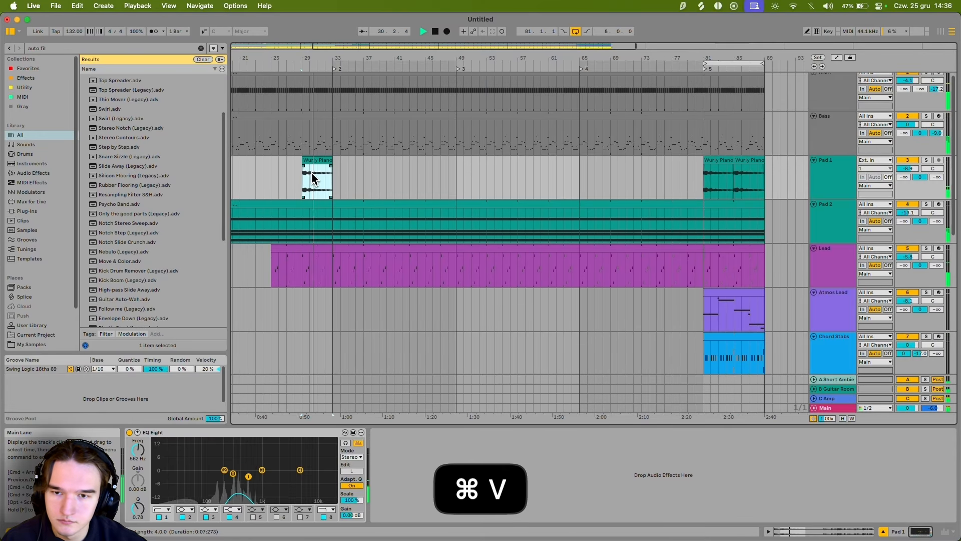
scroll(326, 160, "left", 2)
key("cmd+z")
Step: Paste the copied Wurly Piano clip at bar 33 on the Pad 1 track
left_click(381, 161)
key("cmd+v")
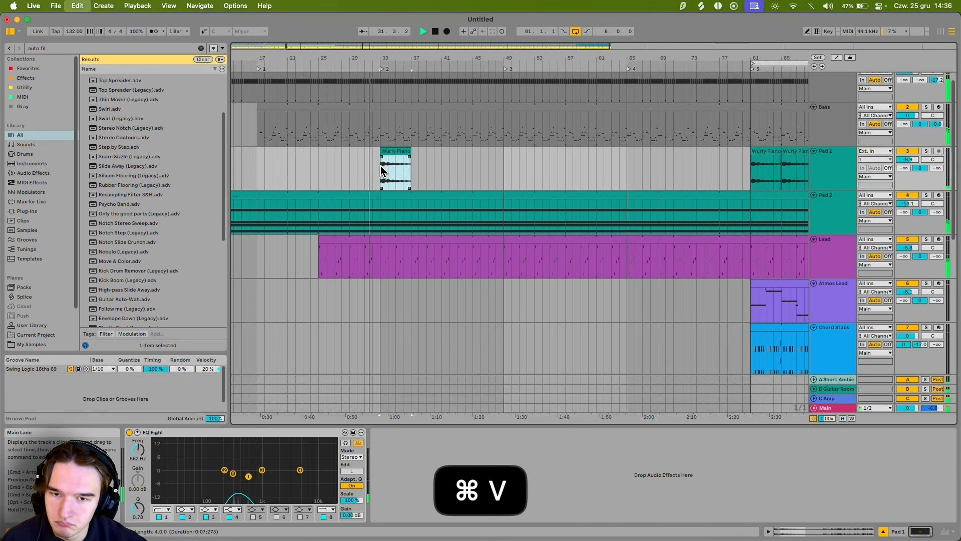
Step: Delete bar 32 of the KICK track, just before the piano clip enters
scroll(395, 200, "up", 2)
scroll(394, 110, "up", 2)
left_click_drag(371, 101, 351, 102)
key("BackSpace")
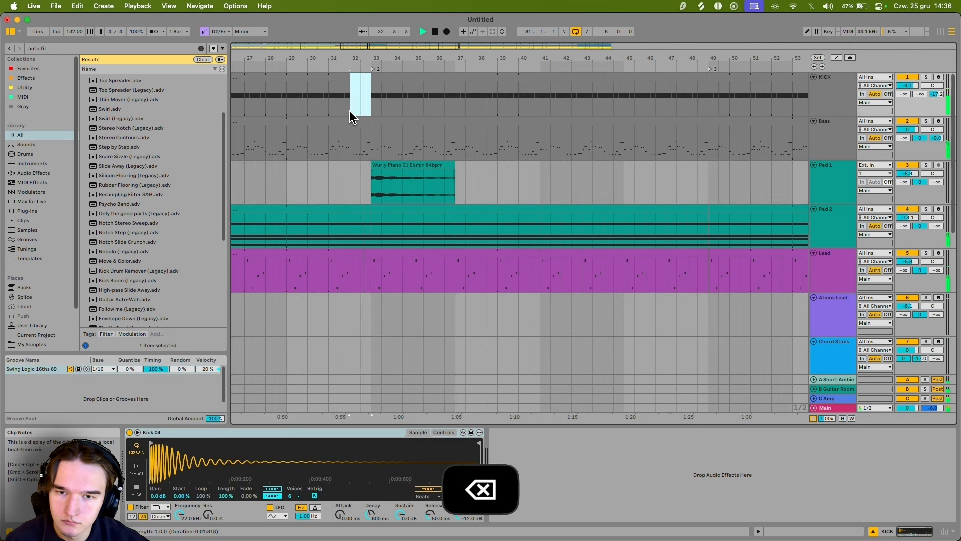
Step: Duplicate the Wurly Piano clip at bar 33 directly after itself and raise the Pad 1 track volume to about -4.5 dB
scroll(376, 155, "down", 5)
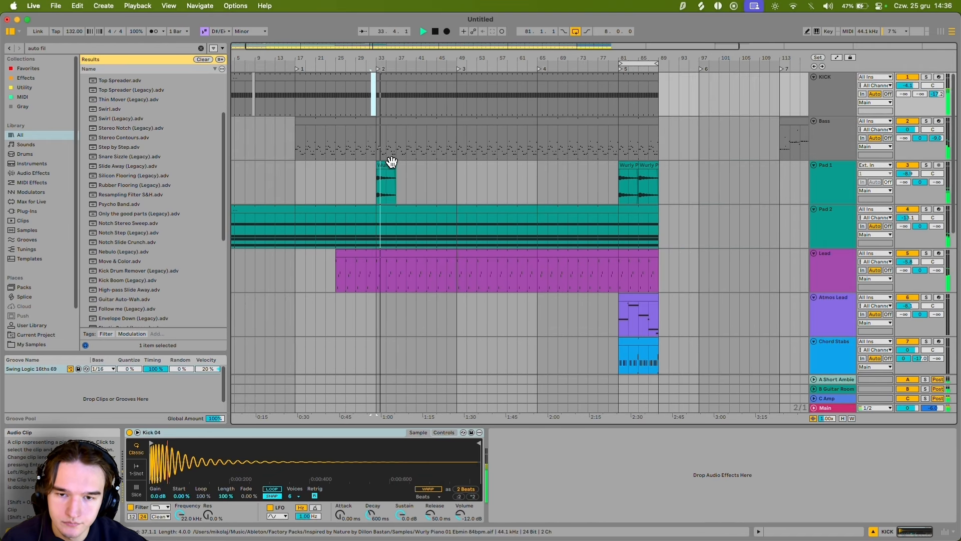
left_click(391, 168)
key("cmd+d")
left_click_drag(907, 175, 907, 163)
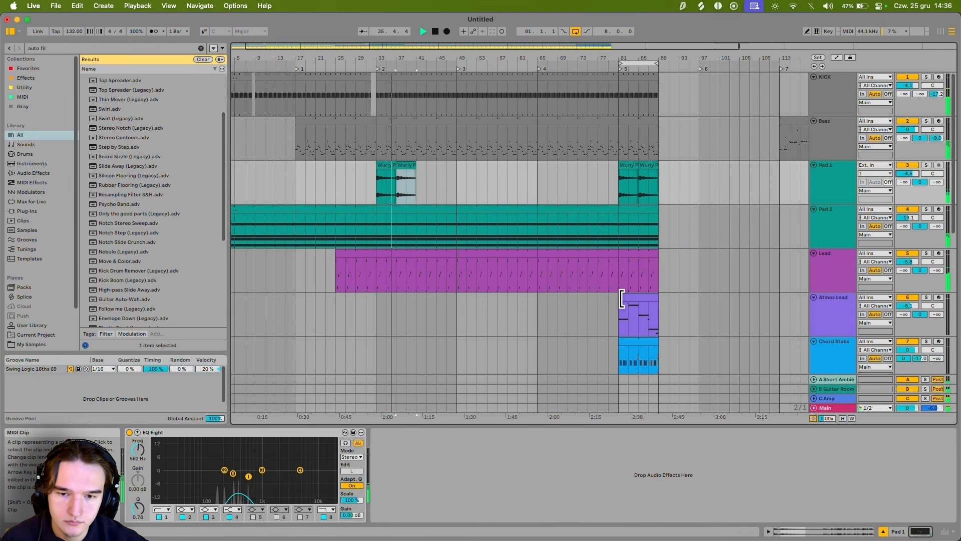
Step: Extend the Atmos Lead clip's start back to bar 41 and delete the KICK part from bar 41 to bar 49
left_click_drag(622, 299, 416, 302)
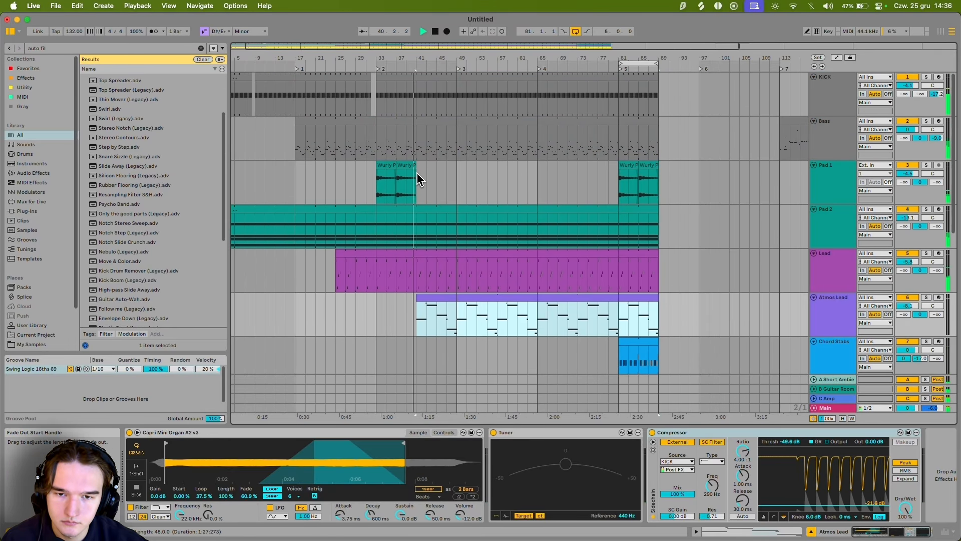
left_click_drag(417, 100, 452, 108)
key("BackSpace")
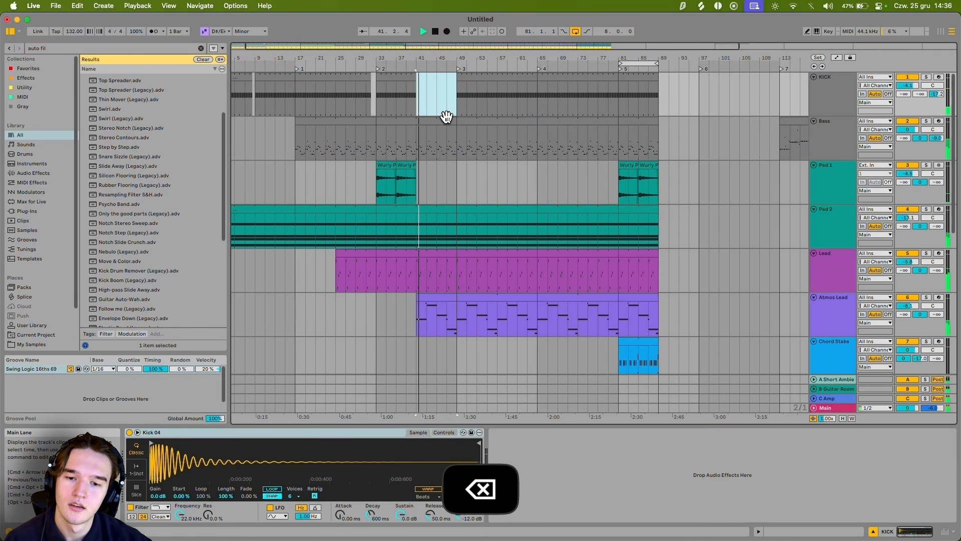
Step: Listen through the section from bar 41 without the kick and stop playback
left_click(434, 163)
right_click(437, 143)
left_click(434, 156)
scroll(433, 156, "down", 5)
scroll(433, 150, "up", 5)
left_click(455, 103)
key("space")
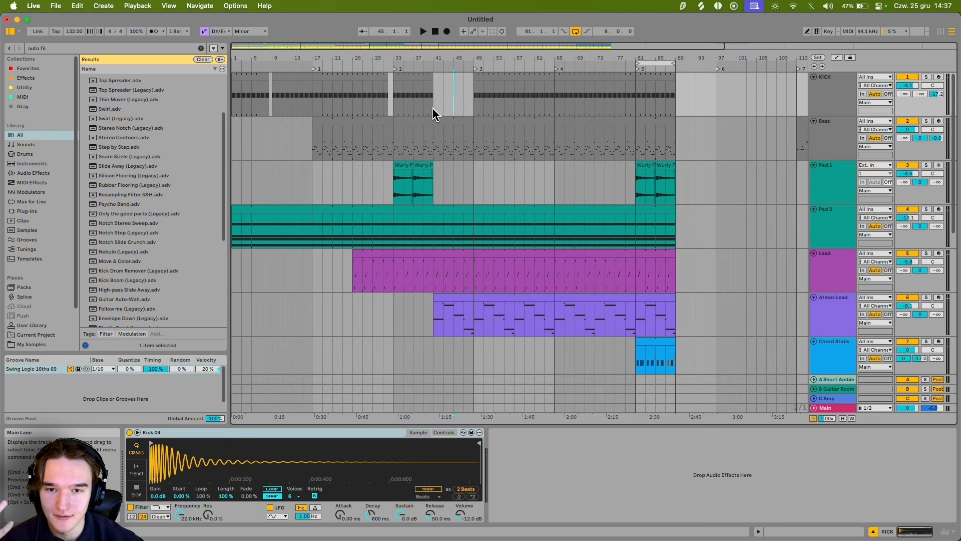
Step: Fit all tracks into the arrangement height and review the layering of the opening sections
left_click(392, 106)
key("h")
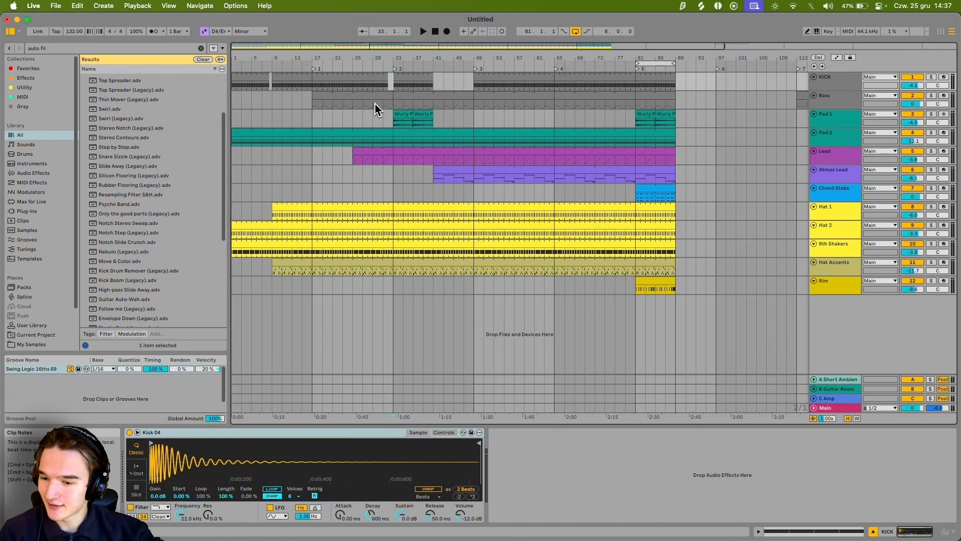
left_click(388, 85)
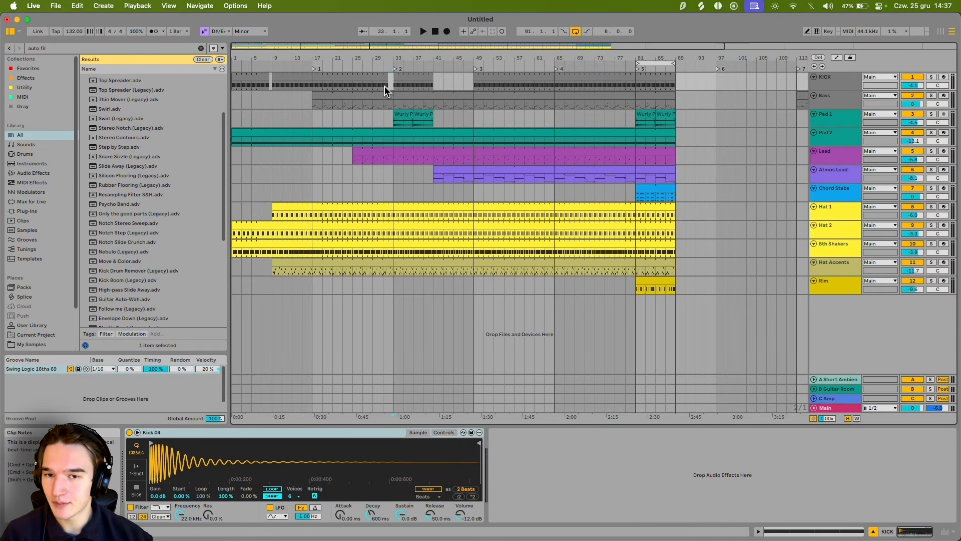
scroll(388, 100, "up", 3)
left_click(305, 120)
scroll(310, 128, "left", 1)
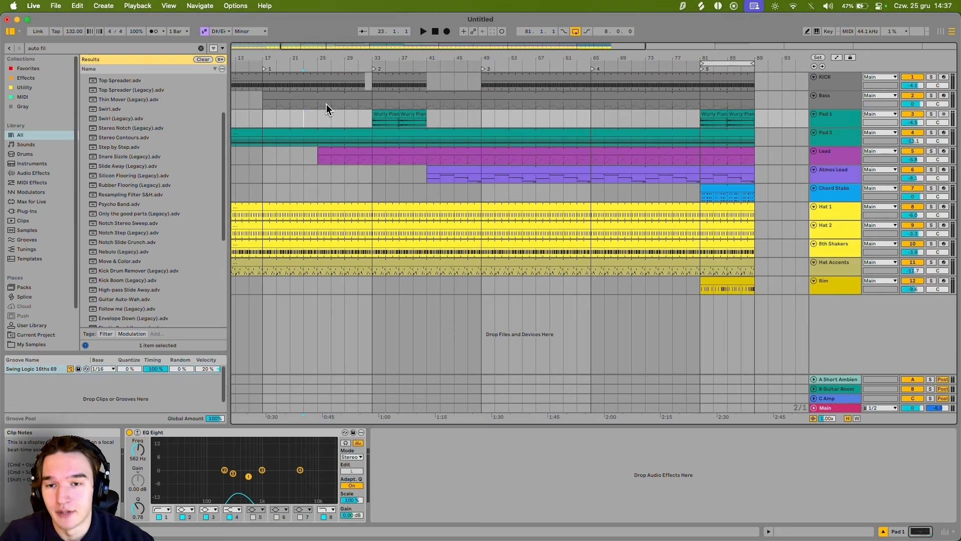
scroll(375, 129, "left", 2)
key("minus")
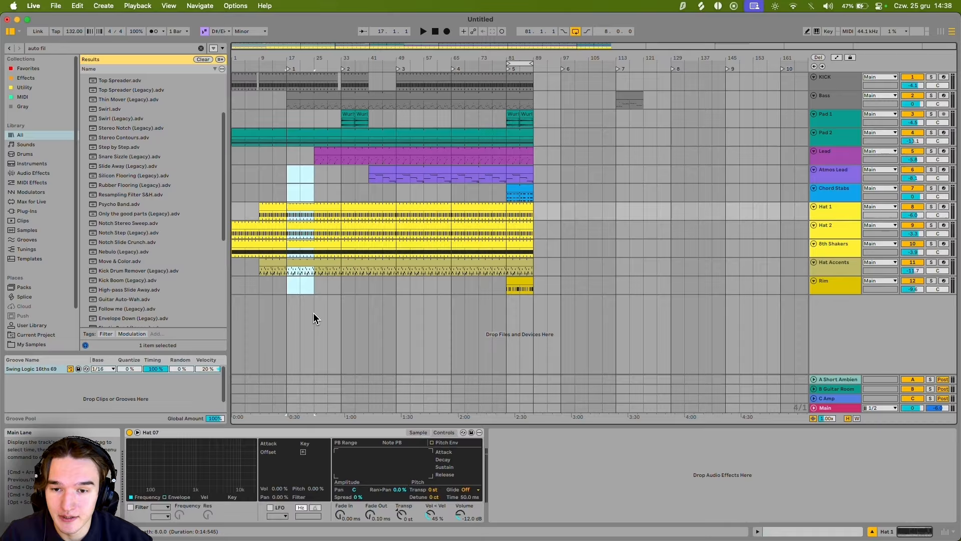
Step: Review the arrangement up to bar 49 across all tracks, highlighting the section from bar 41 to bar 49
left_click_drag(313, 318, 86, 301)
left_click_drag(234, 103, 370, 366)
left_click(366, 299)
left_click_drag(367, 299, 398, 65)
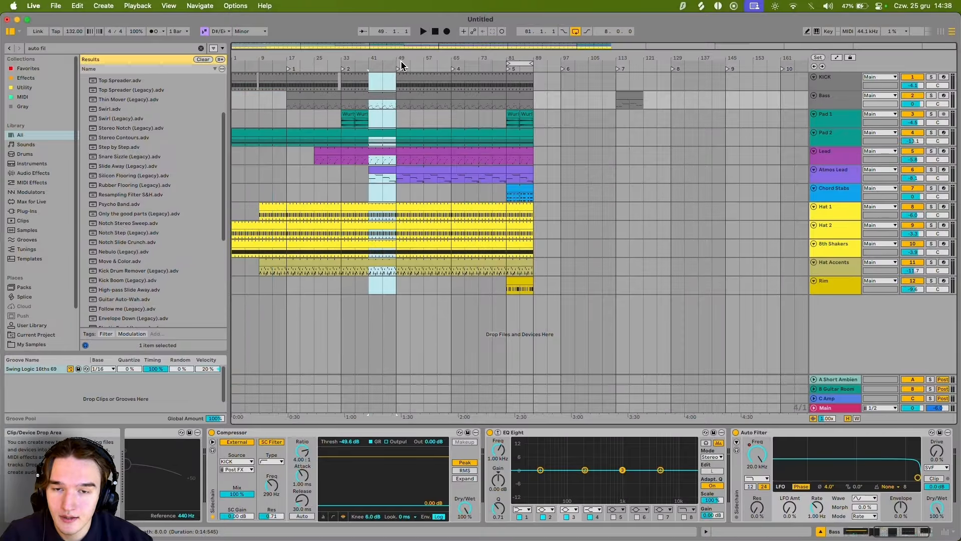
left_click(371, 82)
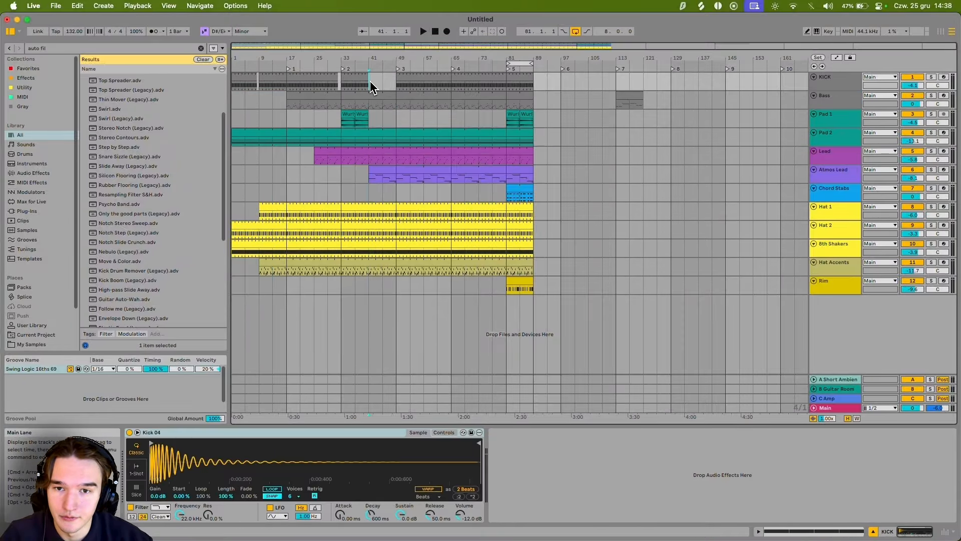
Step: Place a copy of the Rim clip from bar 33 to bar 41 and play back the arrangement around it
scroll(371, 85, "up", 2)
left_click_drag(371, 85, 386, 87)
key("space")
left_click_drag(519, 320, 455, 133)
left_click(461, 129)
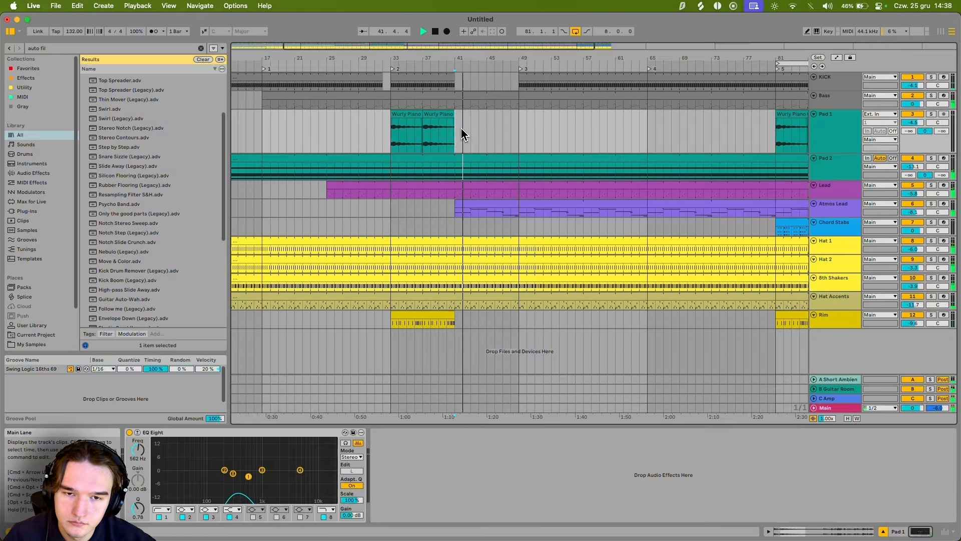
Step: Delete the Lead part from bar 45 to bar 49
left_click_drag(471, 171, 424, 182)
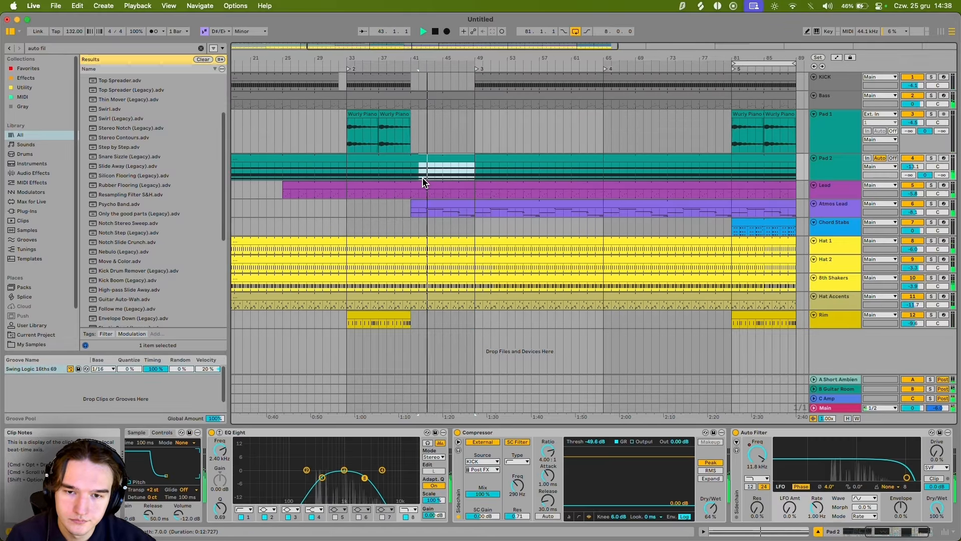
left_click(474, 190)
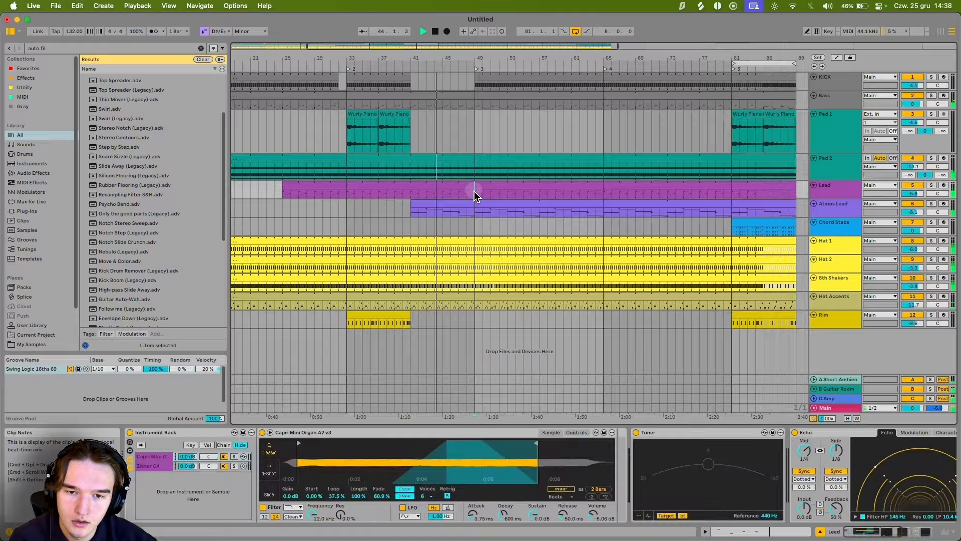
left_click_drag(474, 191, 445, 198)
key("BackSpace")
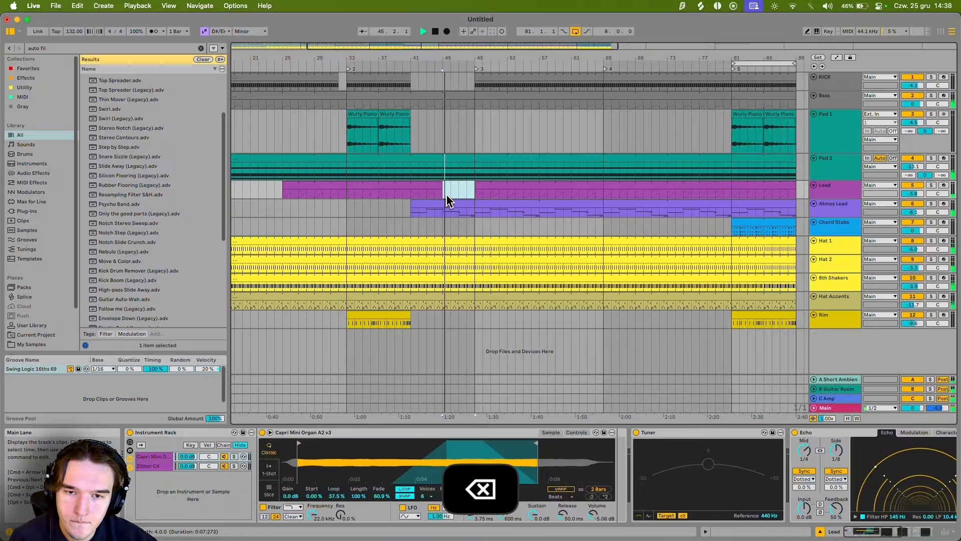
Step: Try removing the Bass part from bar 45 to bar 49 and undo it
left_click_drag(451, 103, 468, 105)
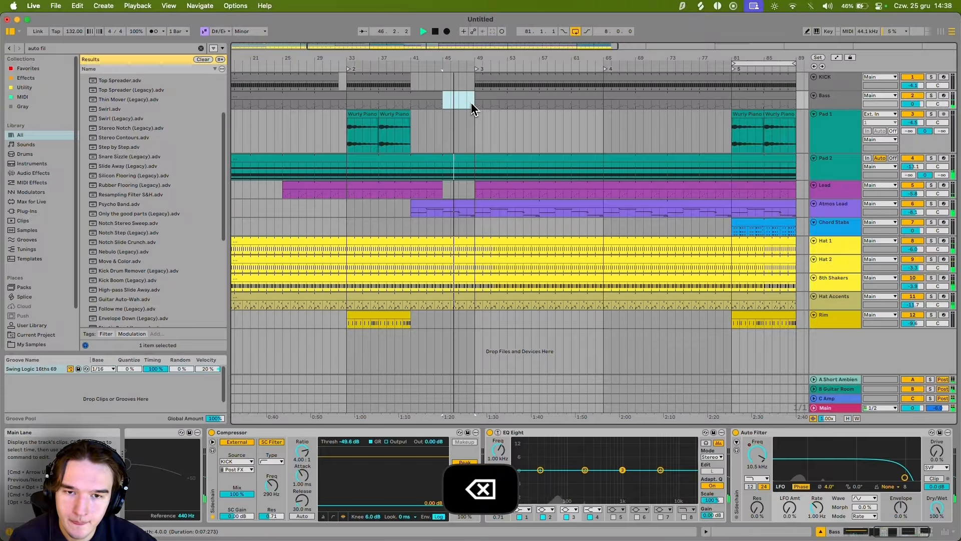
key("super+z")
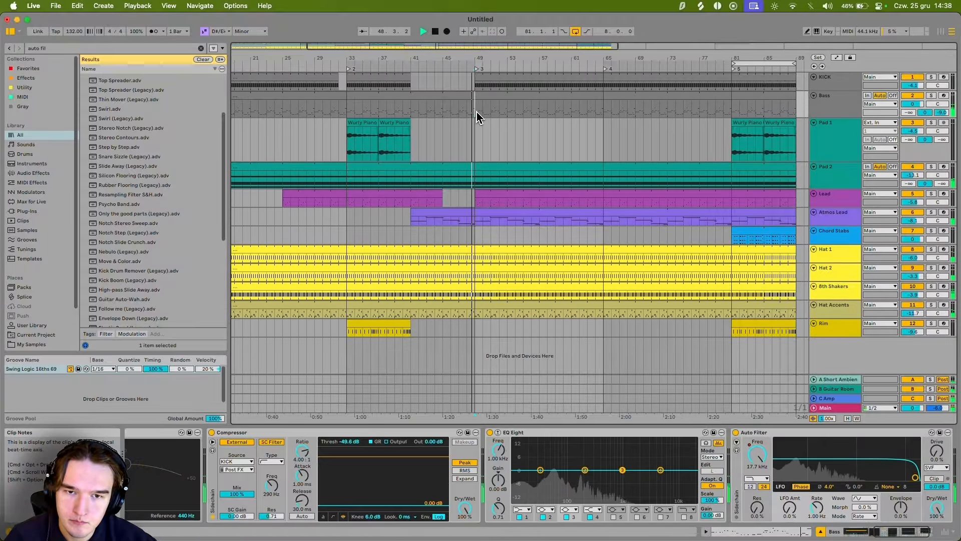
left_click(476, 113)
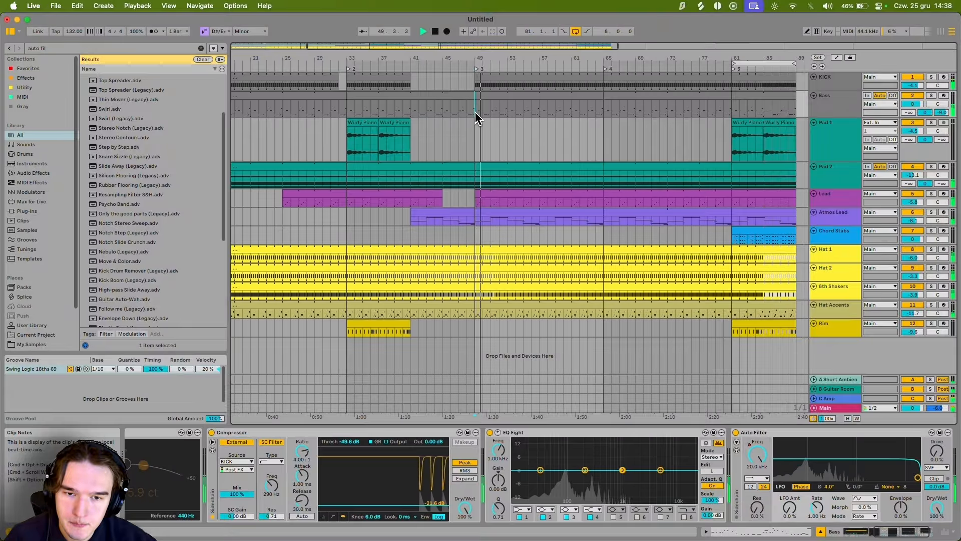
Step: Stop playback and examine the transition into bar 49 across all tracks, including the hats, shakers and rim
key("space")
left_click_drag(475, 332, 416, 90)
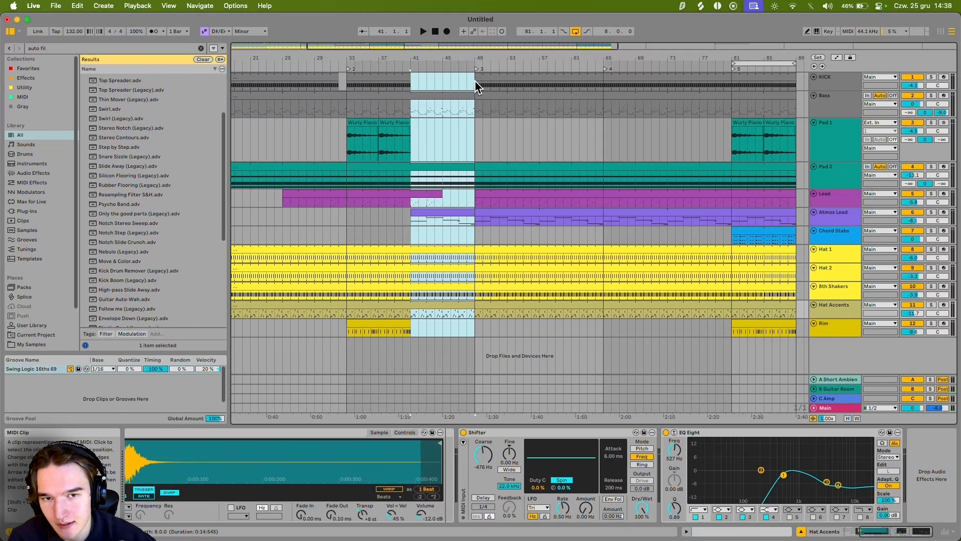
left_click_drag(477, 86, 470, 273)
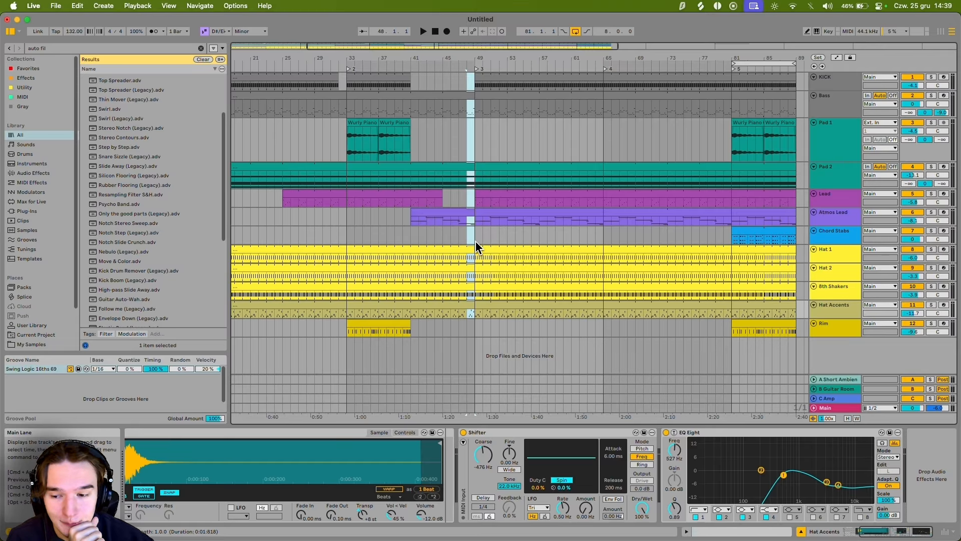
left_click_drag(477, 242, 469, 294)
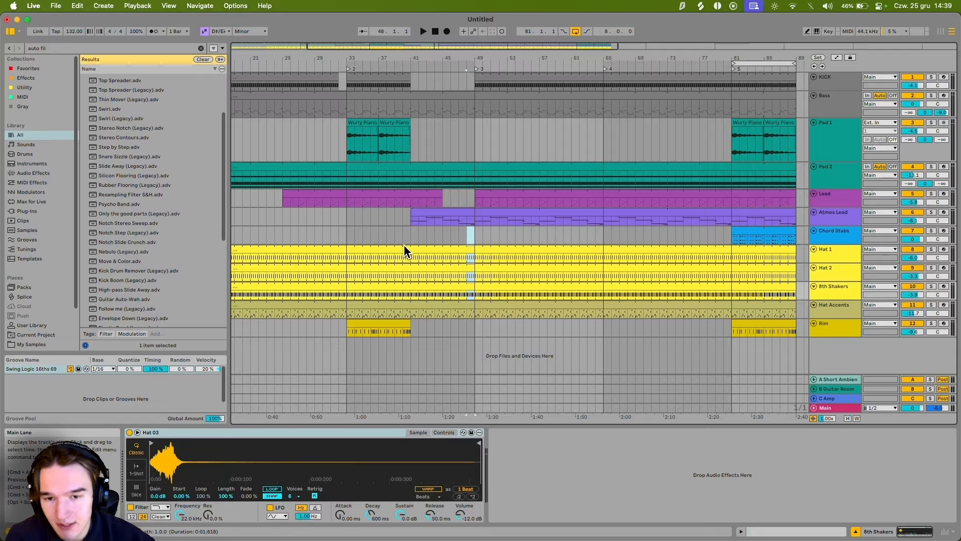
left_click(385, 231)
left_click_drag(385, 231, 478, 304)
left_click_drag(475, 233, 517, 351)
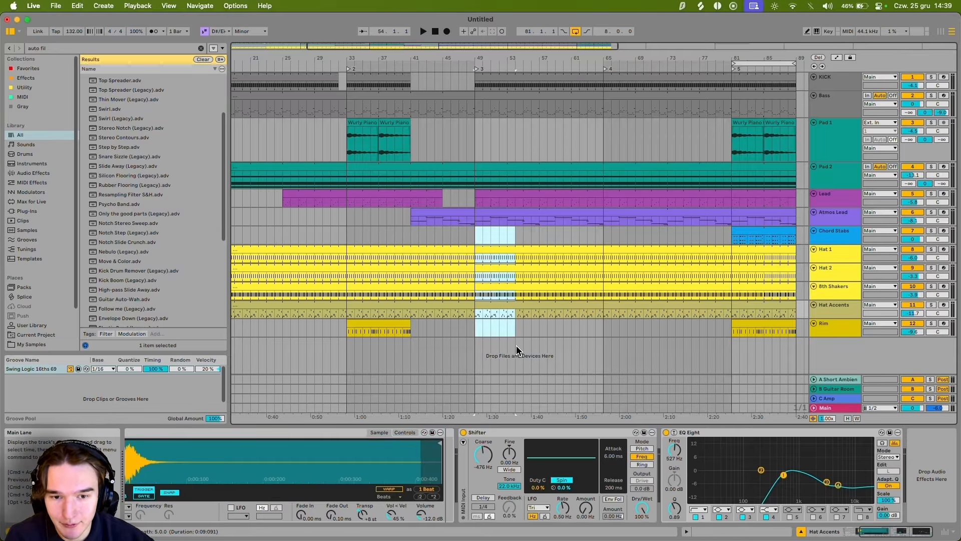
left_click(486, 331)
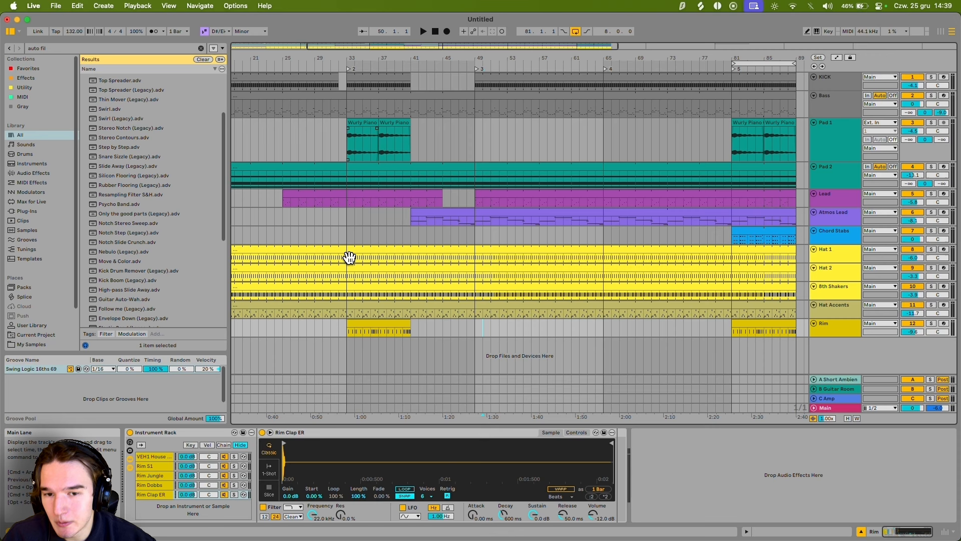
Step: Play the arrangement from bar 39 and mute the 8th Shakers and Hat 2 parts from bar 45 to bar 49
left_click(401, 234)
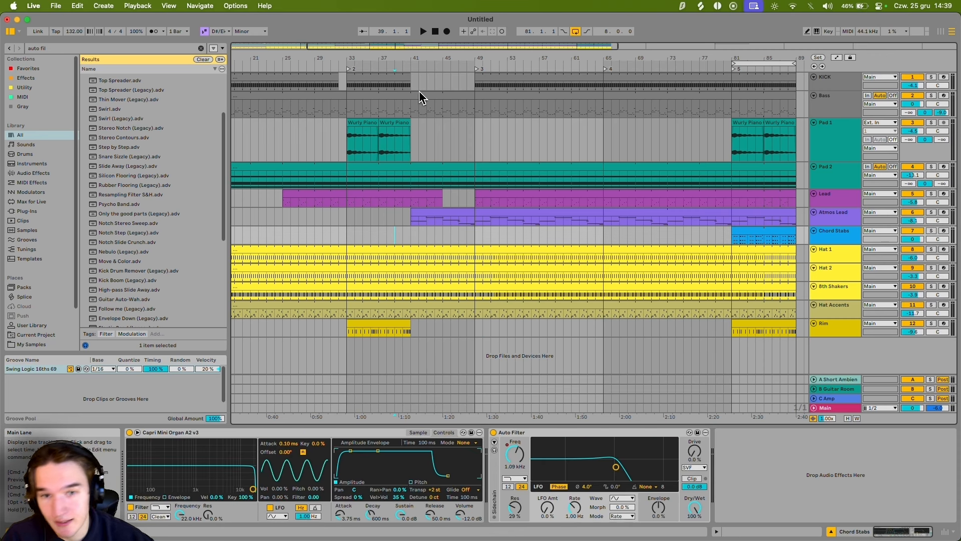
key("space")
left_click_drag(410, 236, 471, 261)
left_click_drag(412, 302, 471, 294)
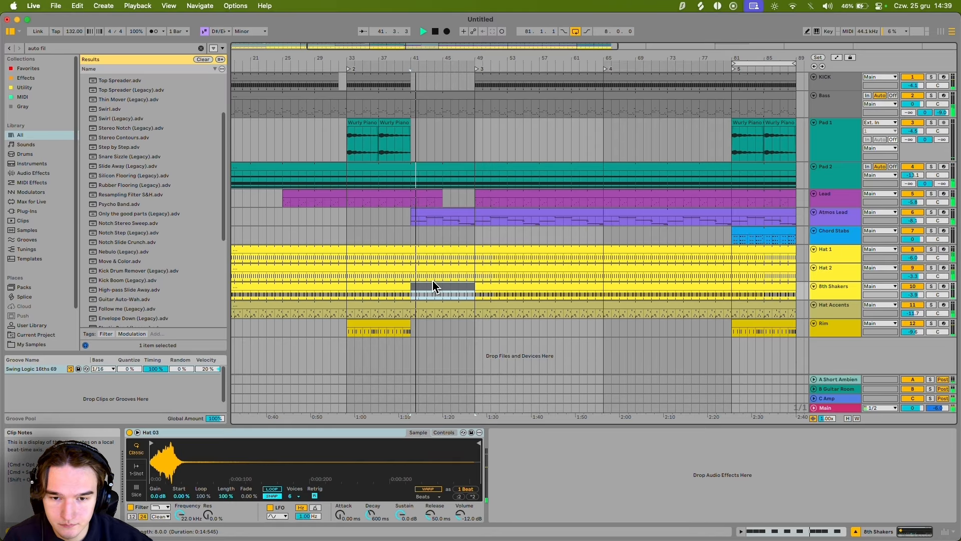
left_click_drag(445, 295, 476, 280)
key("0")
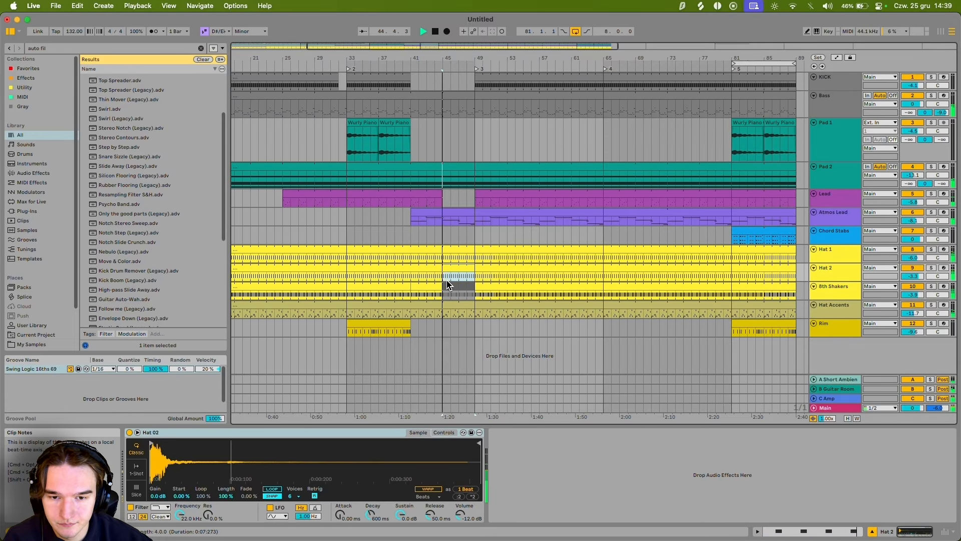
key("0")
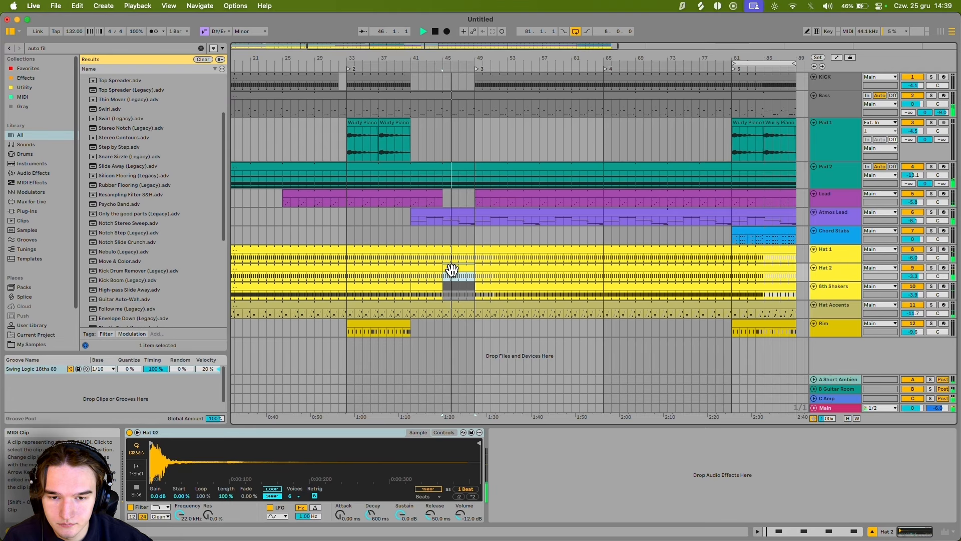
Step: Mute the Hat 1 part from bar 45 to bar 49
left_click_drag(444, 260, 474, 261)
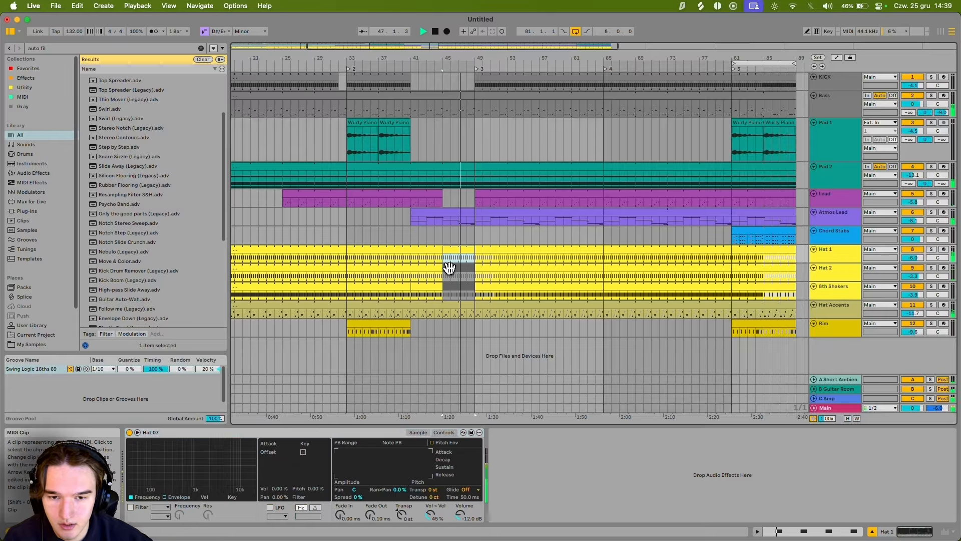
left_click(454, 273)
key("0")
left_click(453, 251)
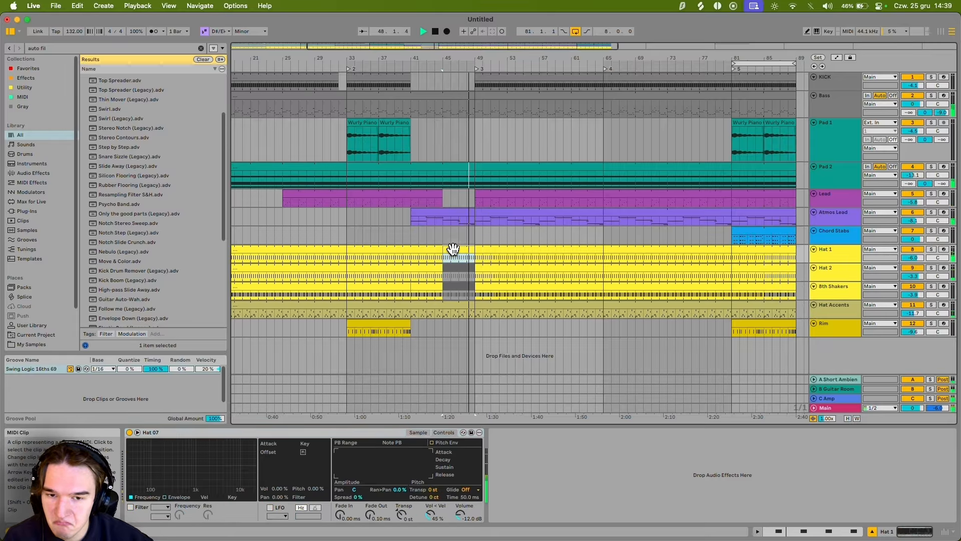
key("0")
Step: Clear Hat 1 from bar 41 to bar 45 and mute Hat 2, 8th Shakers and Hat Accents from bar 41 to bar 49
left_click_drag(440, 250, 411, 248)
key("space")
key("space")
scroll(420, 250, "left", 1)
left_click_drag(453, 255, 426, 259)
key("0")
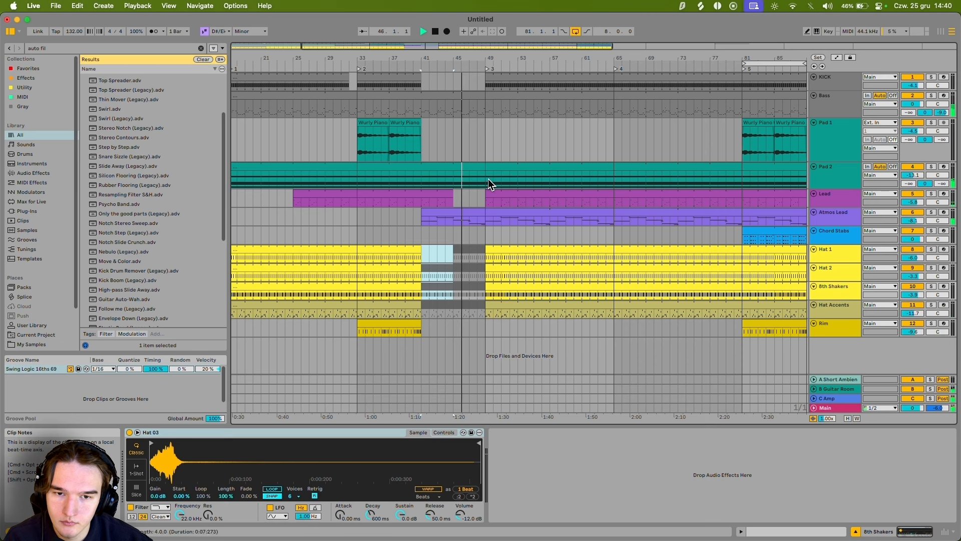
Step: Mute Pad 2 from bar 47 to bar 49 and the Bass from bar 48 to bar 49
mouse_move(487, 180)
left_mouse_down()
mouse_move(455, 186)
mouse_move(480, 184)
left_mouse_up()
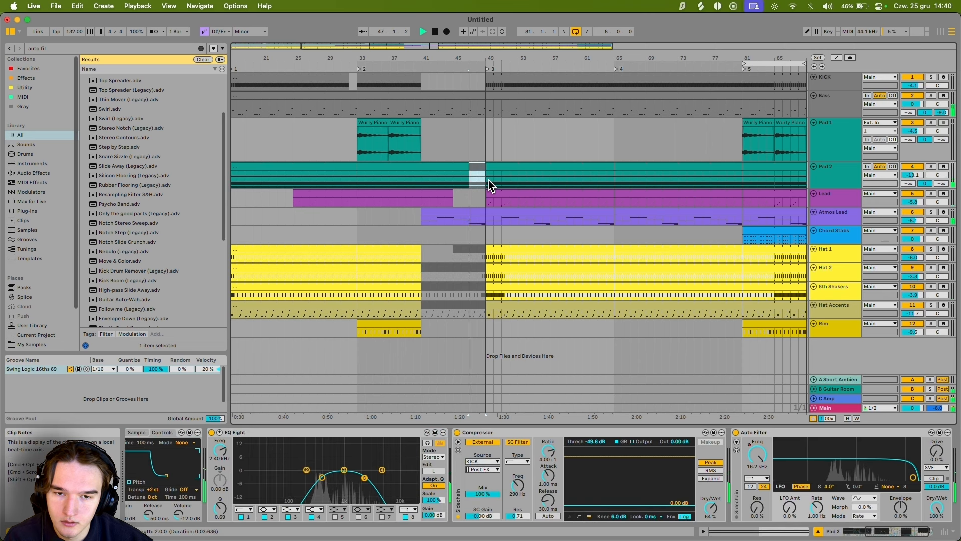
left_click_drag(478, 123, 487, 116)
left_click(486, 117)
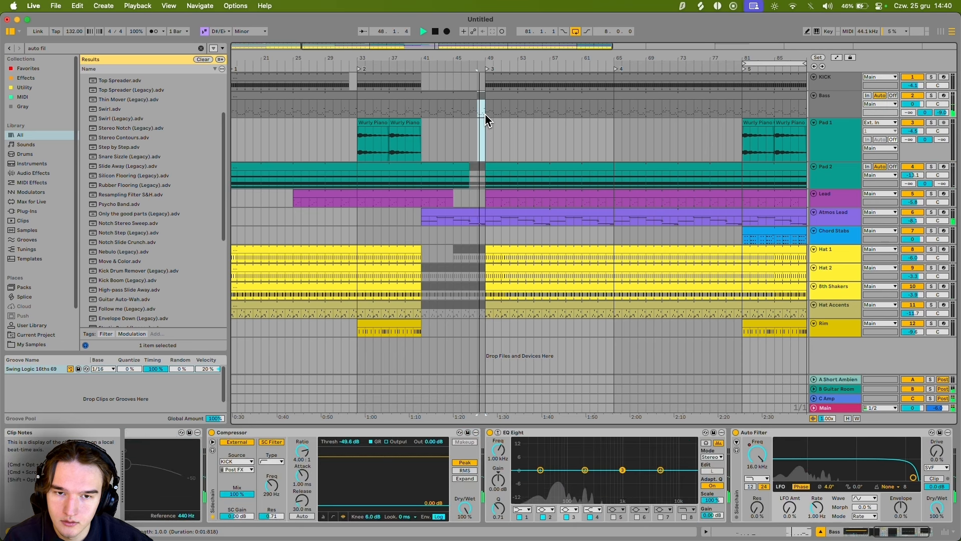
key("space")
Step: Play from bar 25, extend the Atmos Lead back to start at bar 25 and trim the Lead to start at bar 33
scroll(450, 185, "left", 3)
left_click(341, 201)
key("space")
key("space")
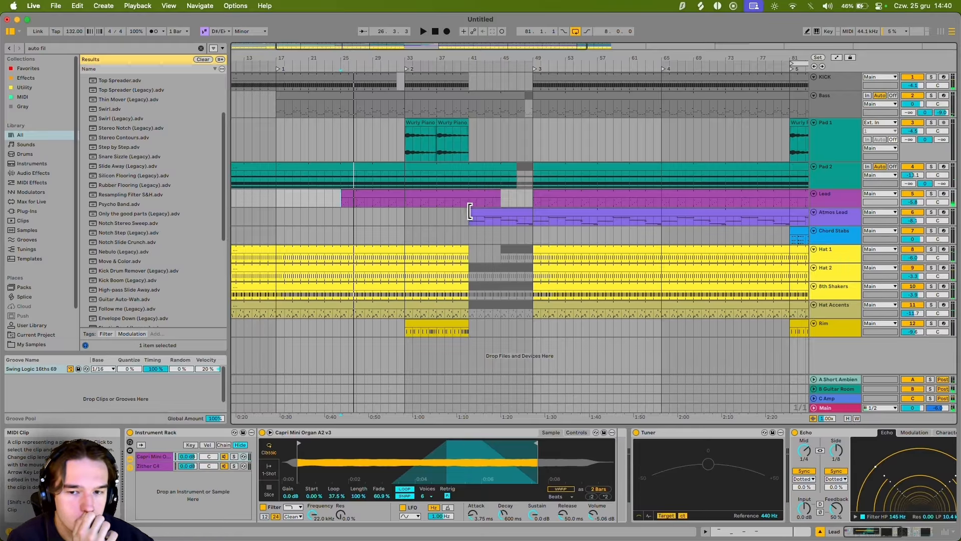
left_click(470, 212)
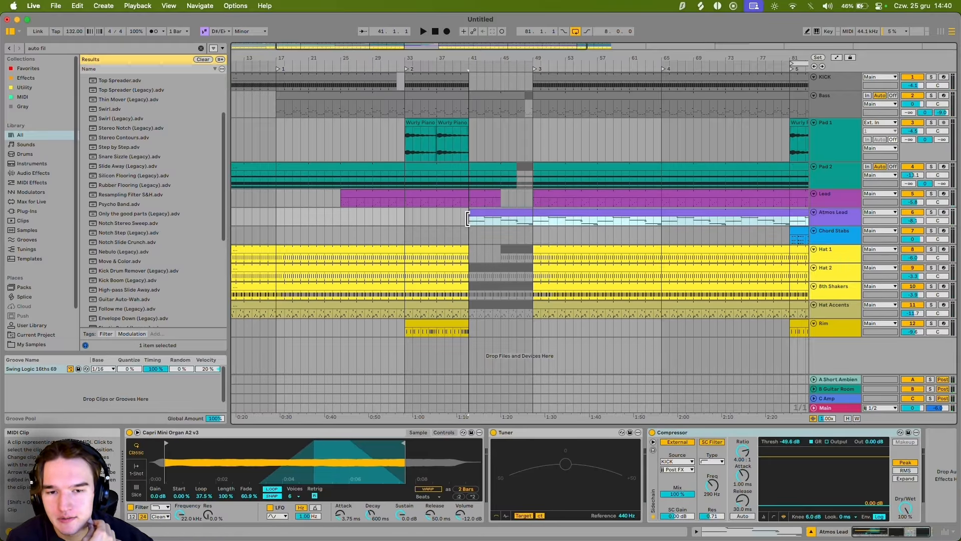
left_click_drag(468, 219, 407, 194)
left_click(333, 199)
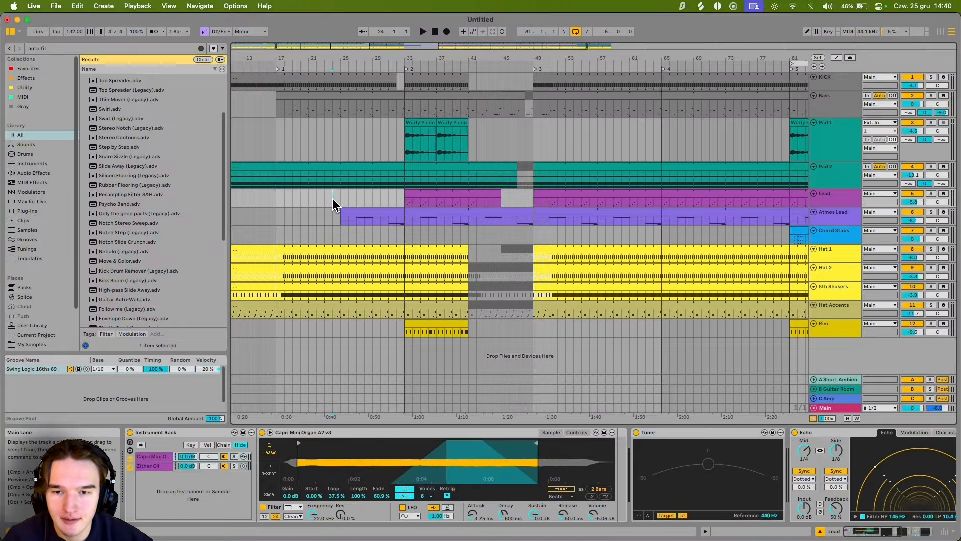
Step: Play from bar 24 and add an Auto Filter to the Atmos Lead track
scroll(341, 197, "up", 3)
left_click(365, 217)
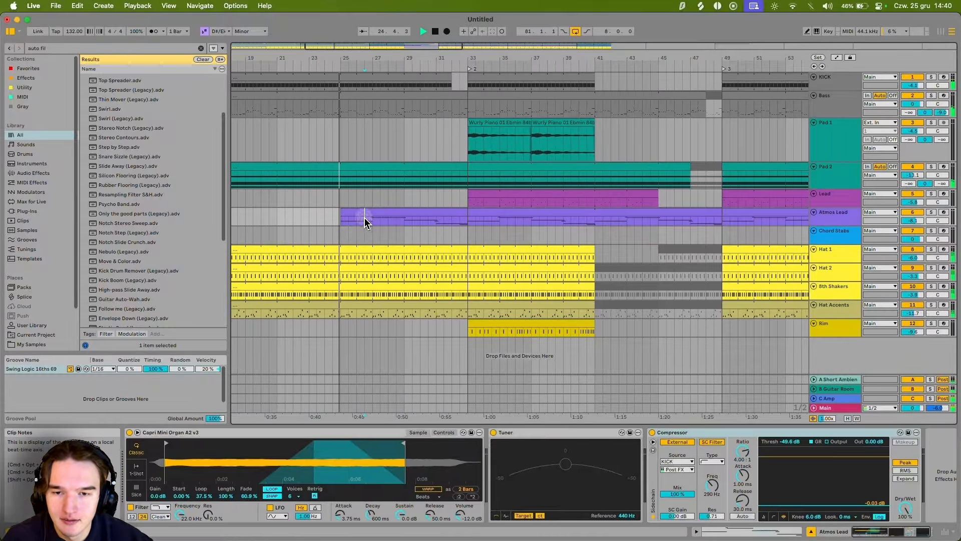
key("super+f")
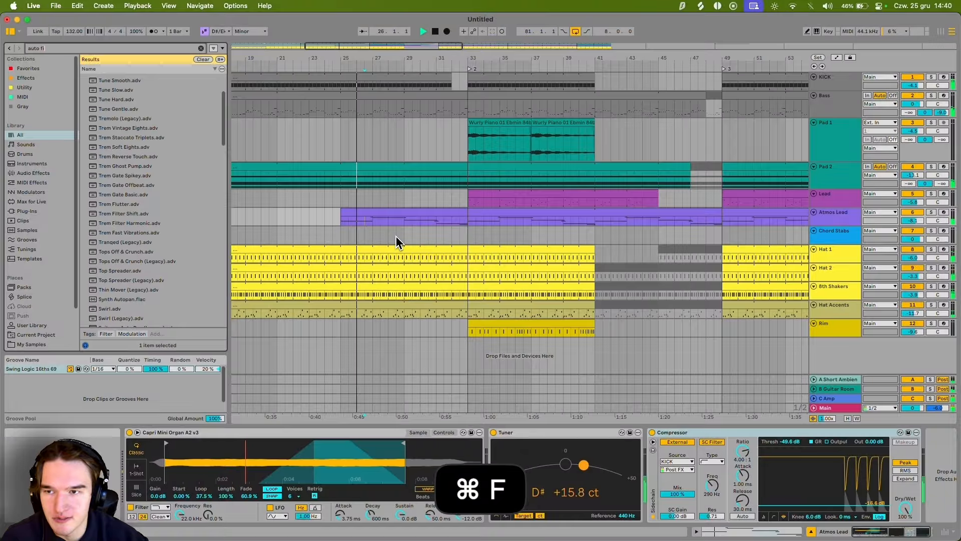
scroll(203, 188, "up", 5)
double_click(111, 78)
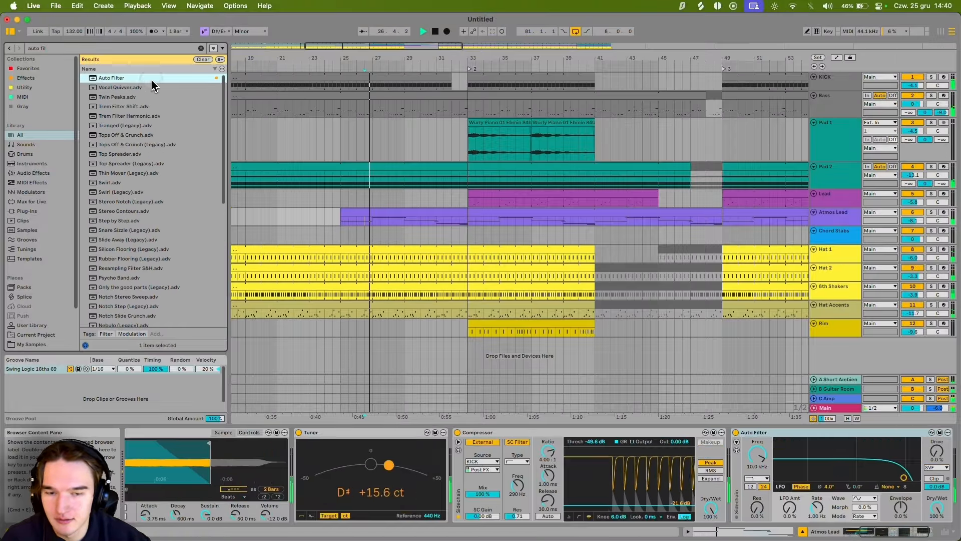
Step: Automate the Atmos Lead's Auto Filter frequency to rise from about 832 Hz at bar 25 to fully open by bar 41
right_click(764, 451)
left_click(773, 432)
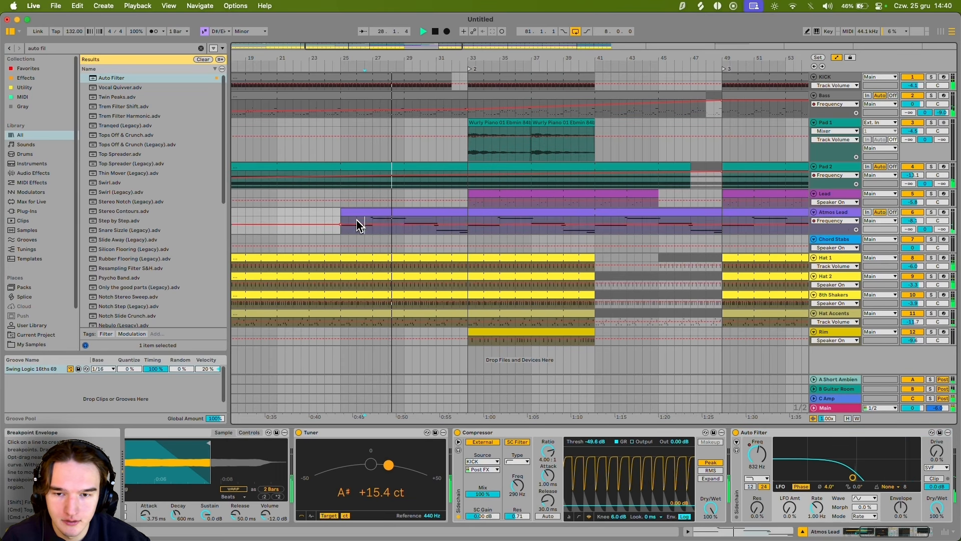
left_click_drag(464, 235, 595, 217)
left_click(837, 57)
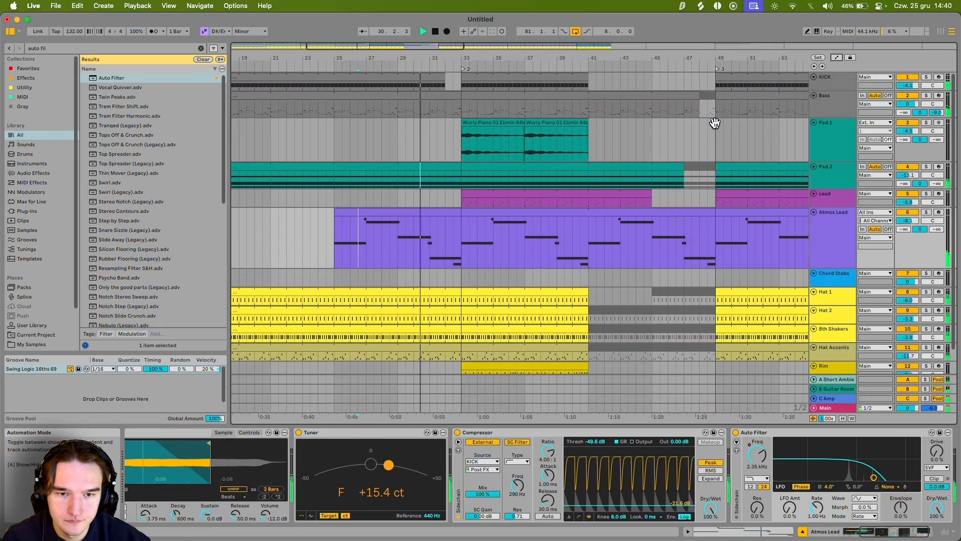
Step: Trim the Lead part so that it starts at bar 41
key("minus")
key("minus")
scroll(506, 142, "down", 2)
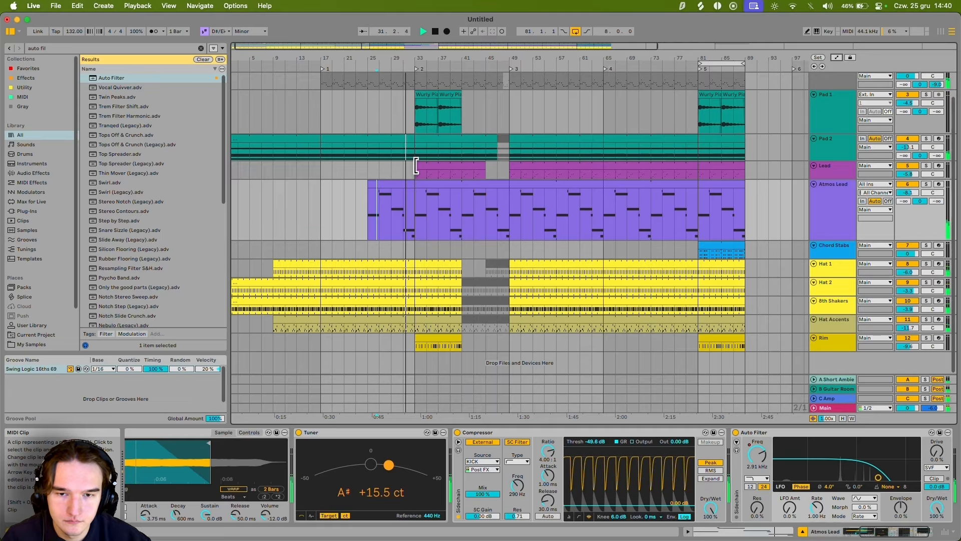
left_click(442, 165)
key("plus")
key("plus")
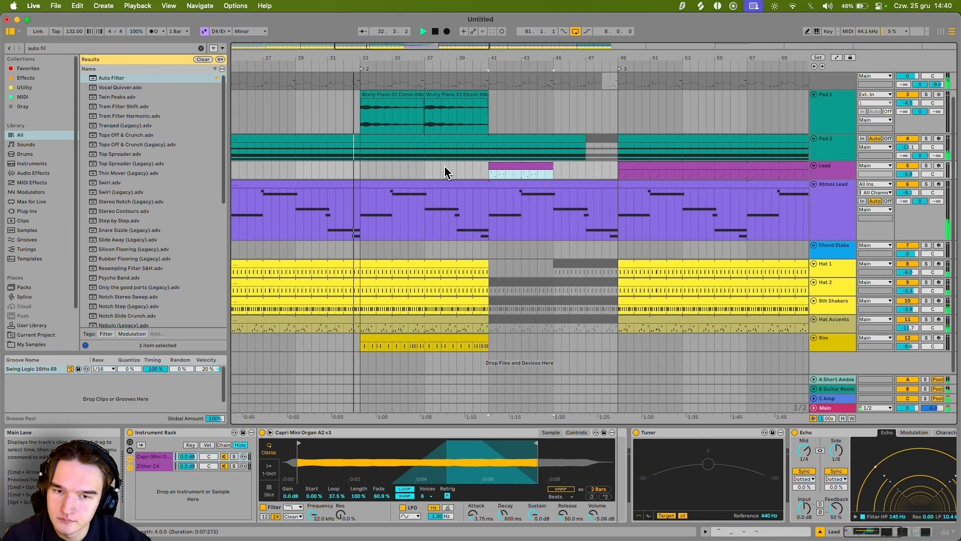
left_click_drag(442, 165, 437, 190)
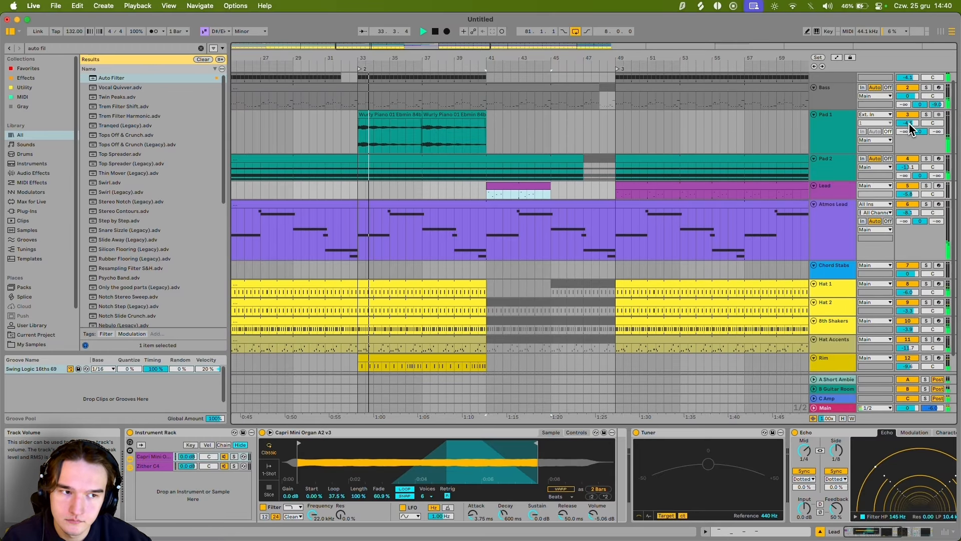
Step: Set Pad 1's upper EQ Eight cut to 825 Hz and lower the track's volume to -13.0 dB
left_click(421, 135)
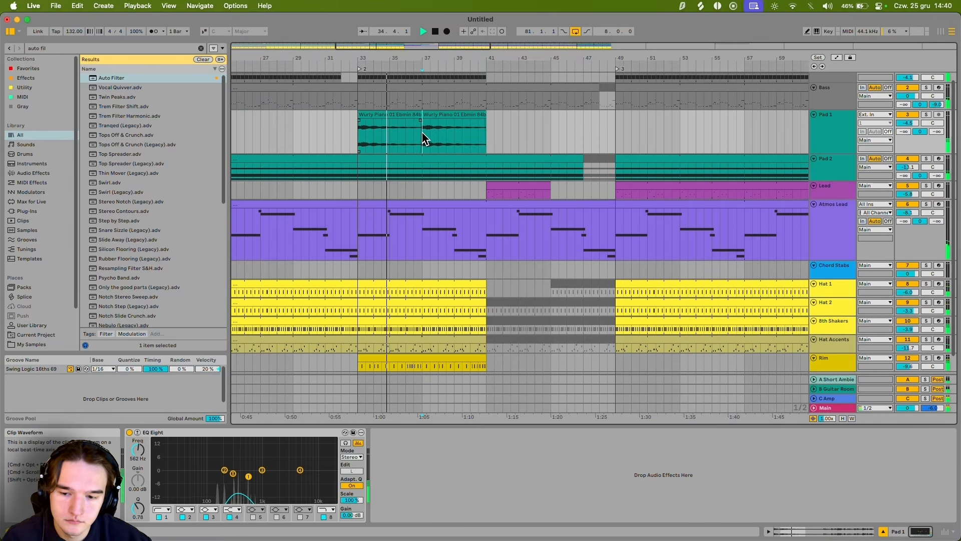
key("minus")
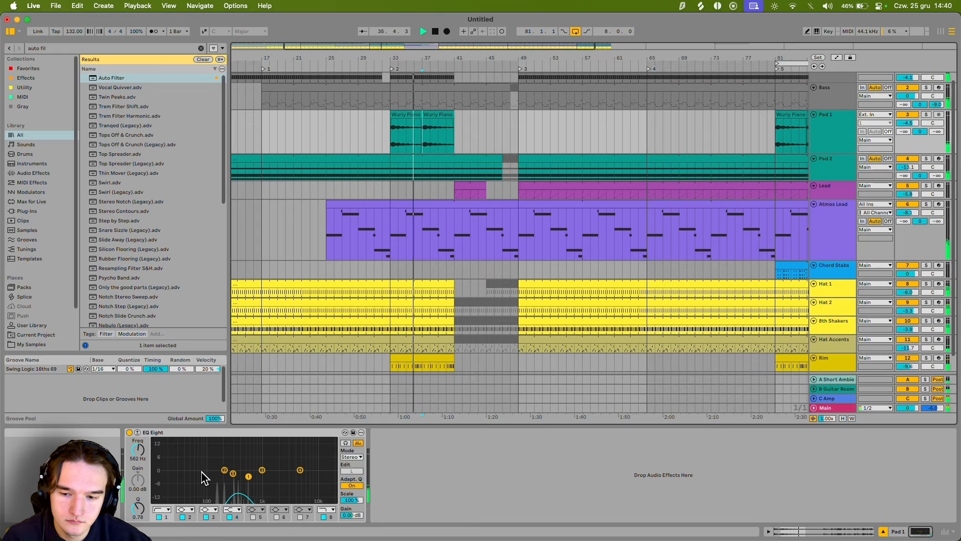
mouse_move(249, 476)
left_mouse_down()
mouse_move(227, 475)
mouse_move(261, 479)
left_mouse_up()
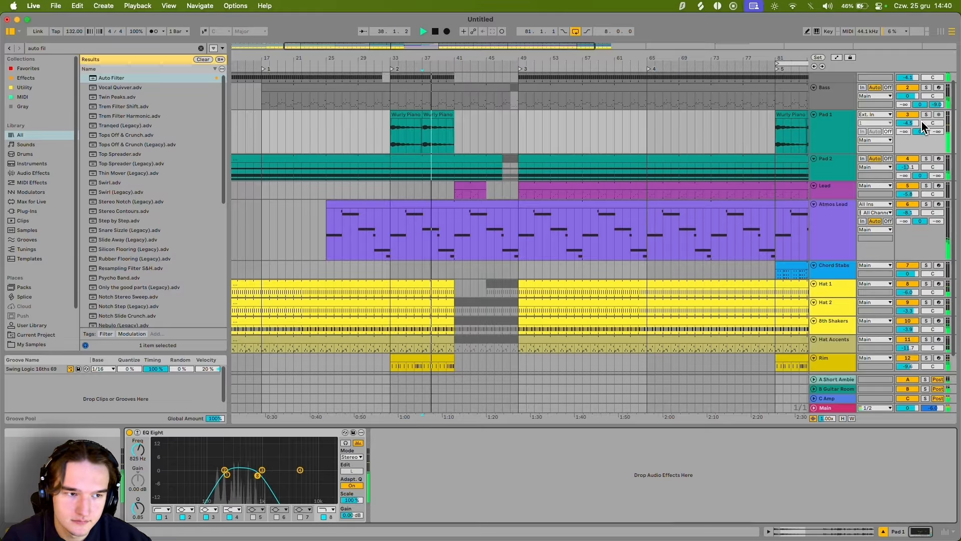
left_click_drag(909, 123, 913, 136)
Step: Deactivate both Wurly Piano clips on Pad 1 between bar 33 and bar 41
left_click(426, 113)
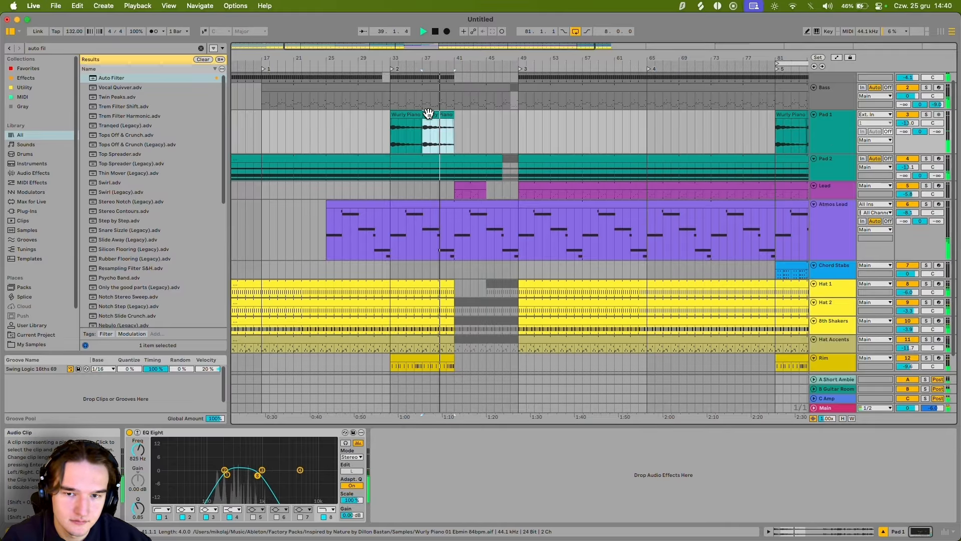
left_click(404, 113)
key("0")
scroll(445, 135, "up", 1)
left_click(457, 142)
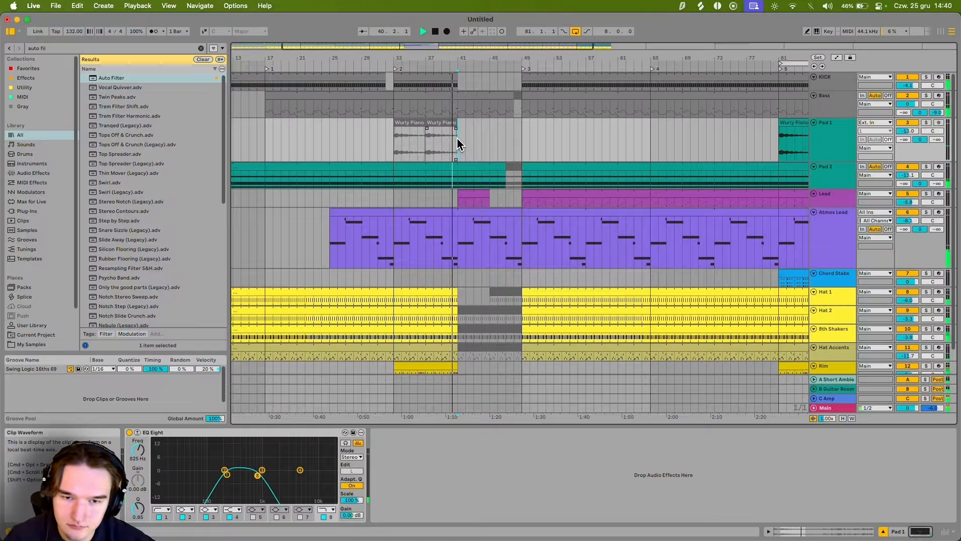
Step: Extend the Lead part across the gap from bar 45 to bar 49
scroll(460, 155, "up", 5)
left_click(501, 203)
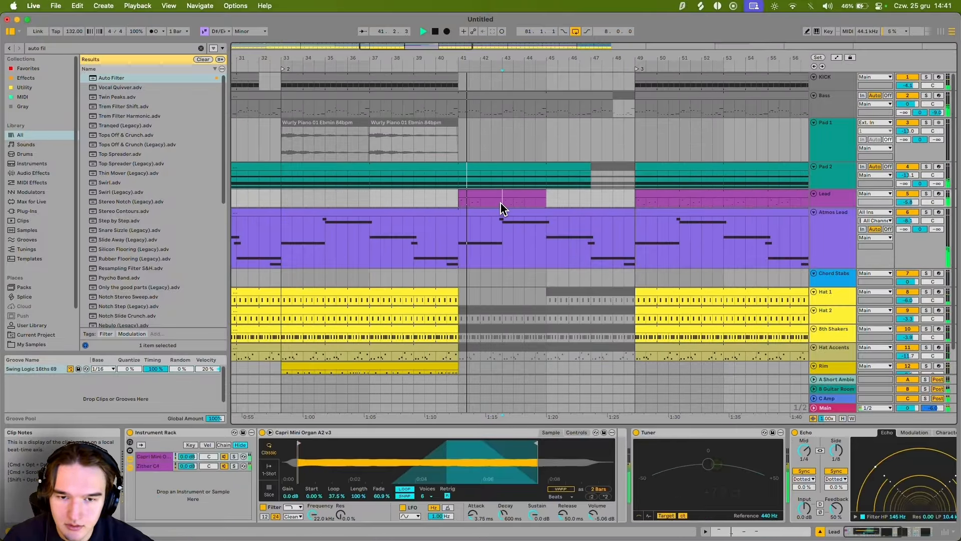
right_click(447, 208)
left_click(434, 333)
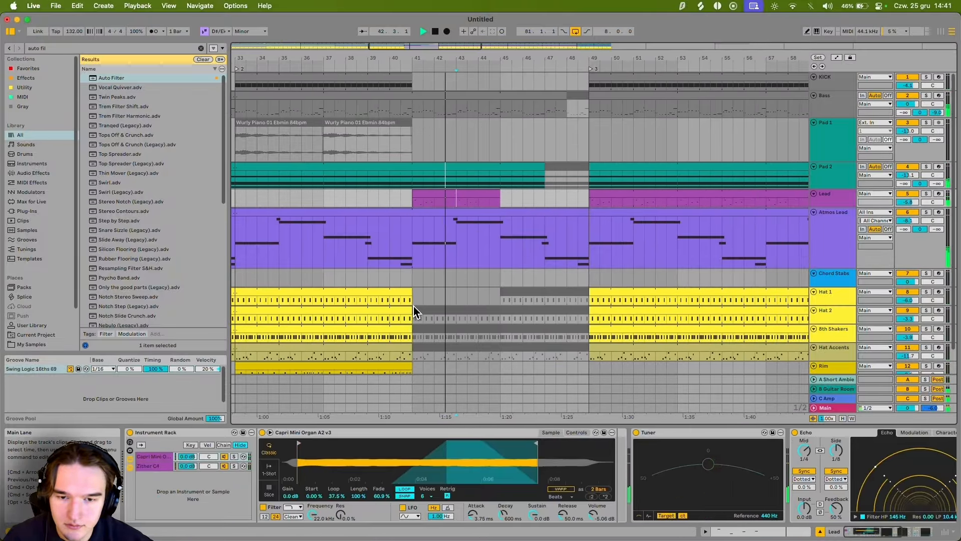
left_click_drag(414, 300, 491, 335)
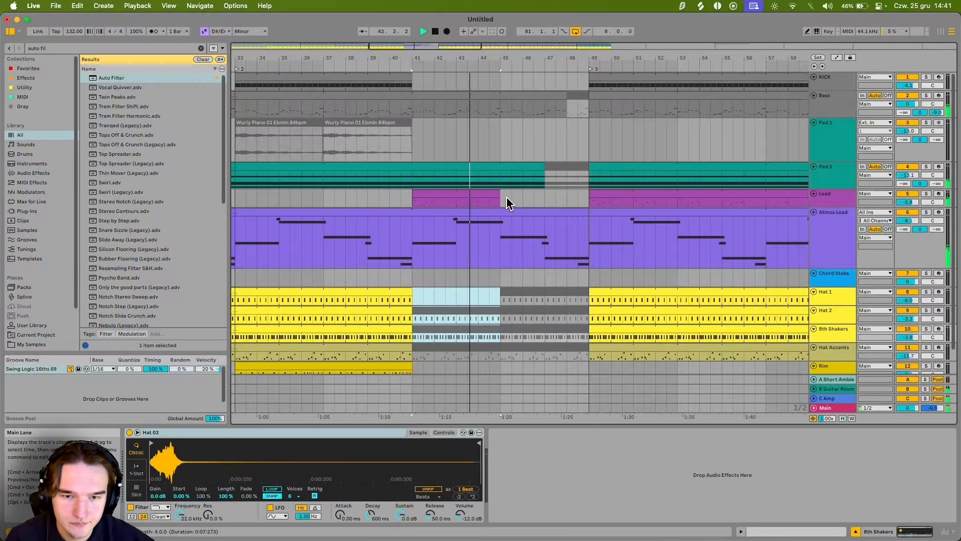
left_click_drag(501, 196, 589, 195)
Step: Shorten the Atmos Lead to end at bar 45 before its muted section, and mute the Bass from bar 47 to bar 49
left_click_drag(551, 241, 502, 214)
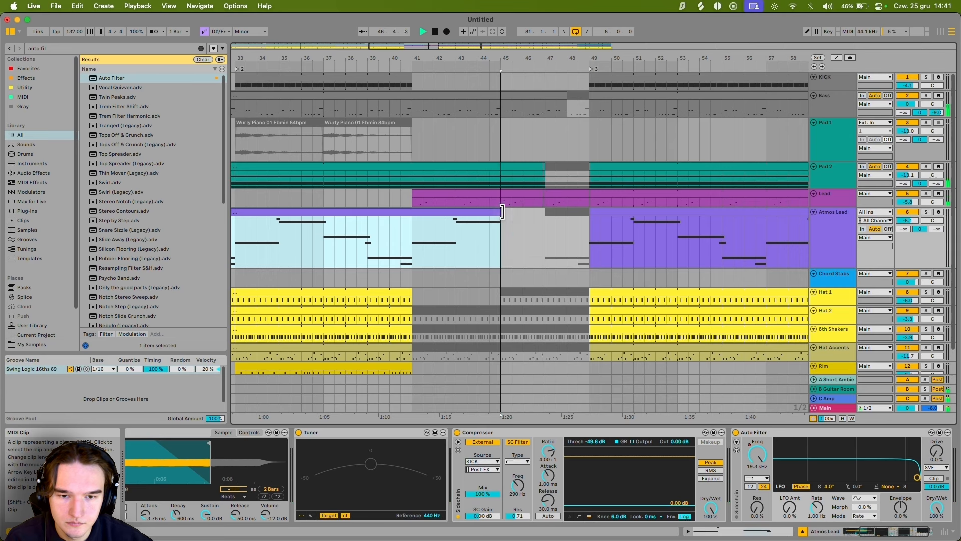
left_click_drag(554, 113, 590, 125)
left_click(579, 197)
scroll(595, 235, "down", 1)
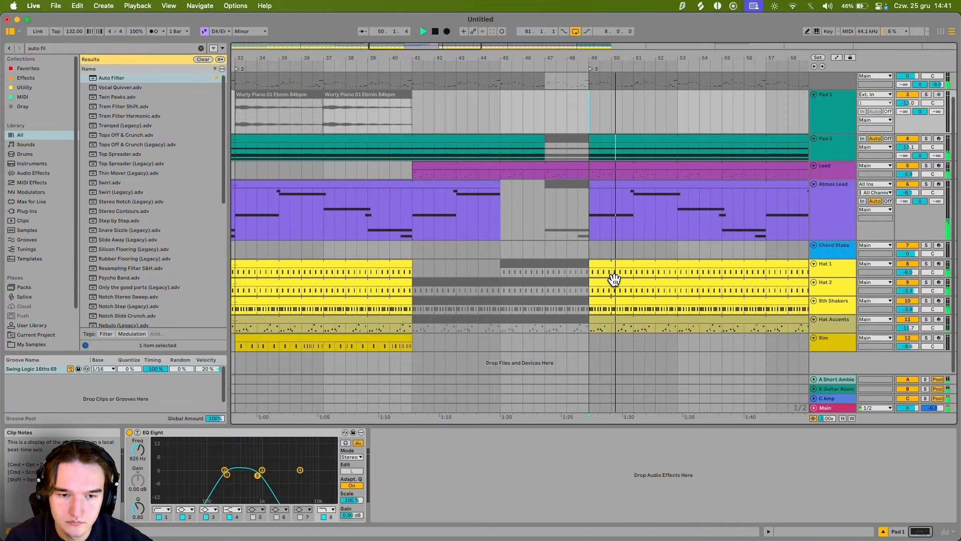
Step: Trim Hat 1's clip after the break to start at bar 57 and stop playback
left_click(603, 261)
left_click_drag(603, 261, 767, 269)
scroll(721, 270, "up", 2)
scroll(721, 271, "right", 1)
key("space")
scroll(503, 195, "down", 5)
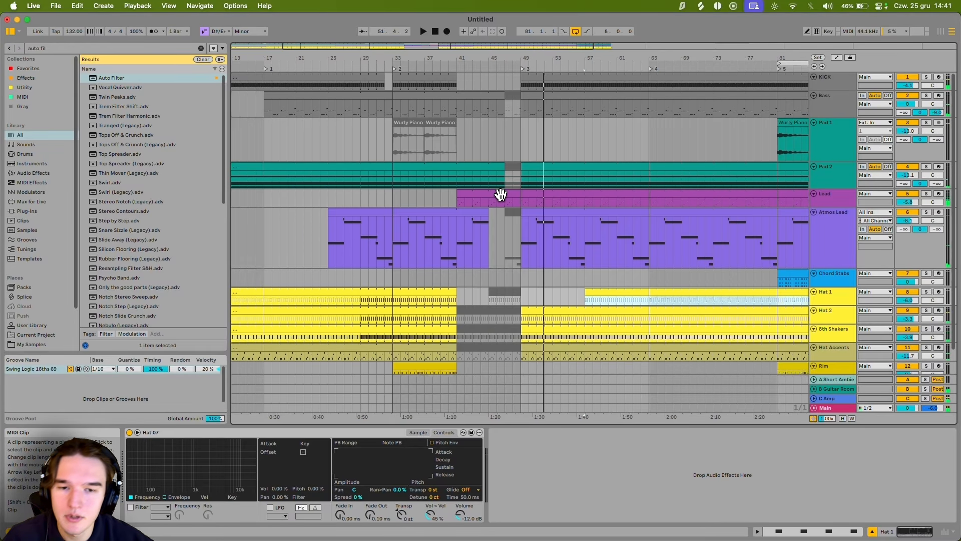
Step: Solo the Lead to audition it from bar 41, and turn the solo off
left_click(500, 203)
left_click(927, 193)
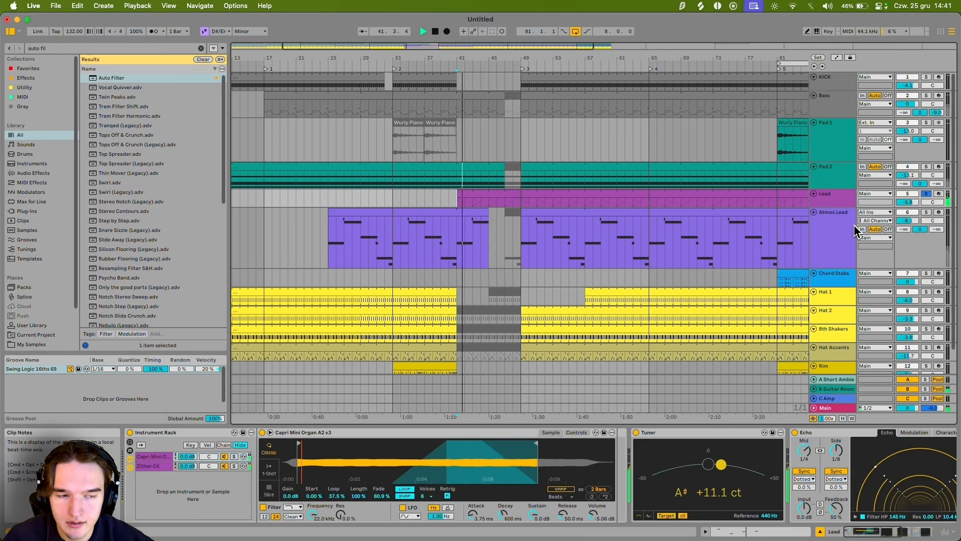
left_click(927, 194)
Step: Add an Auto Filter to the Lead and automate its frequency from 668 Hz at bar 41 to 20 kHz at bar 47
left_click_drag(111, 78, 488, 200)
scroll(488, 201, "up", 3)
right_click(761, 454)
left_click(768, 458)
left_click(440, 204)
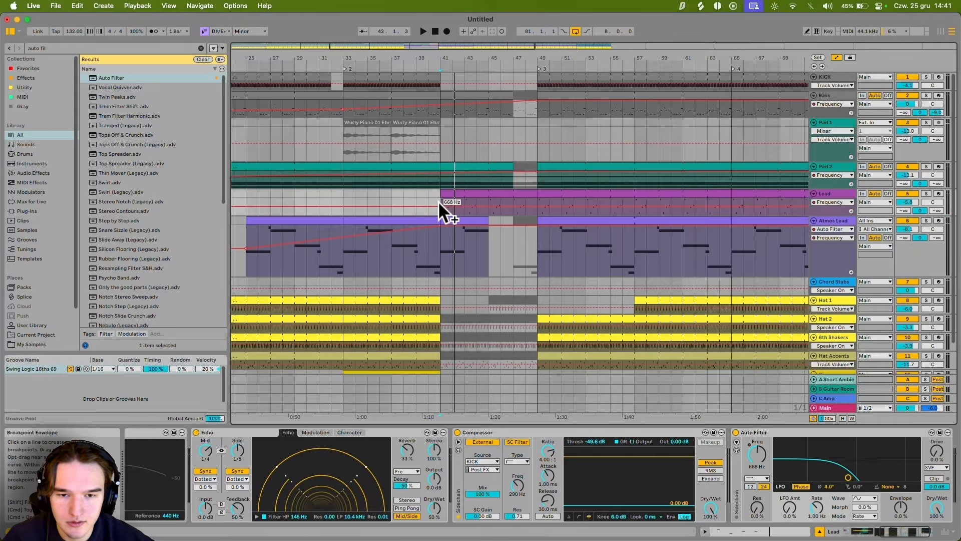
left_click(513, 200)
key("space")
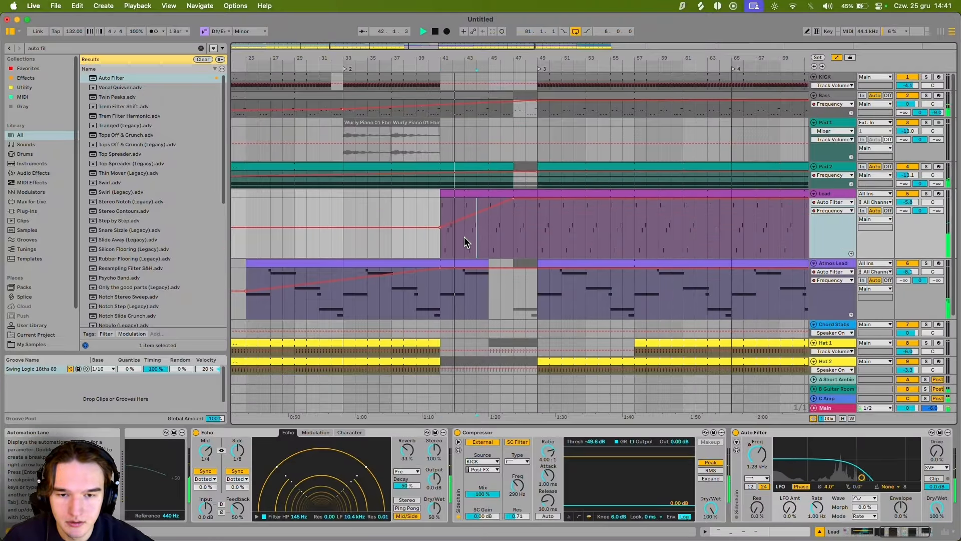
Step: Search for "reve", add a Reverb to the Lead track and switch the device off
key("super+f")
type("reve")
double_click(107, 78)
left_click(702, 432)
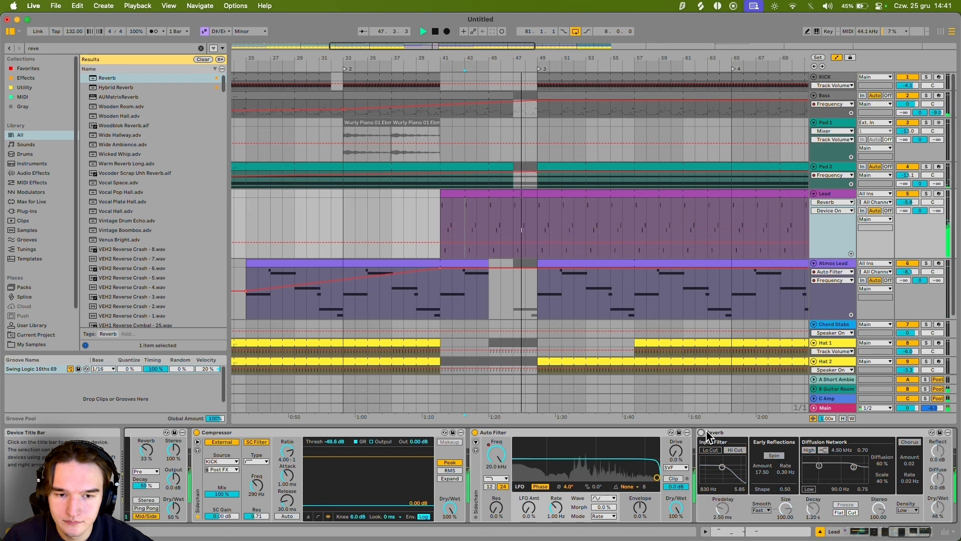
Step: Hide the automation lanes and set the insert marker on the Lead at bar 47
left_click(836, 57)
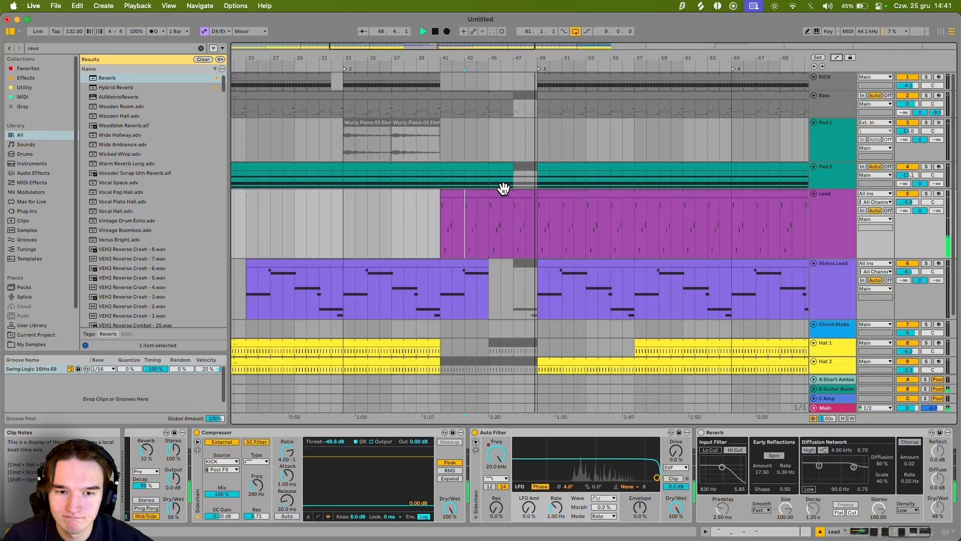
left_click(518, 211)
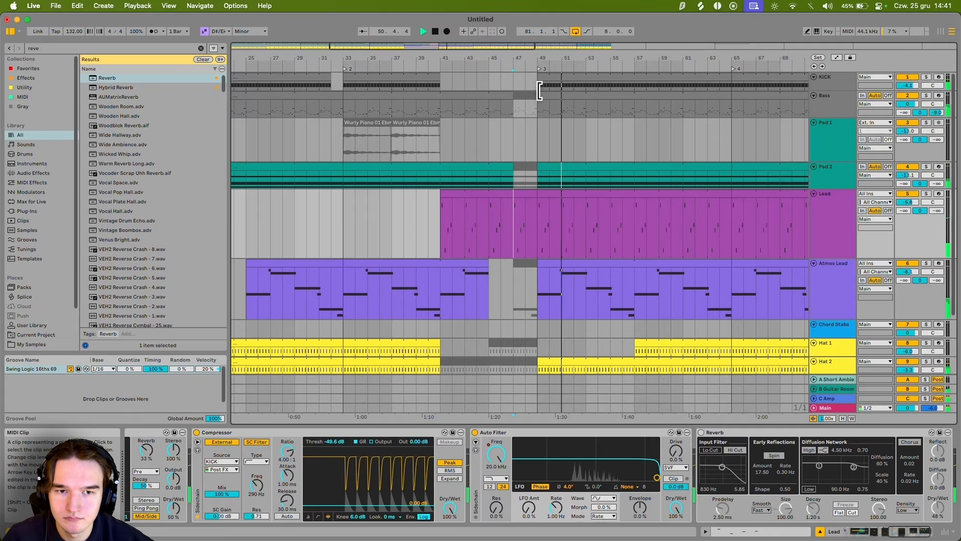
Step: Try pasting a copy of the Bass clip from bar 113 near bar 49, listen to it and undo the paste
key("minus")
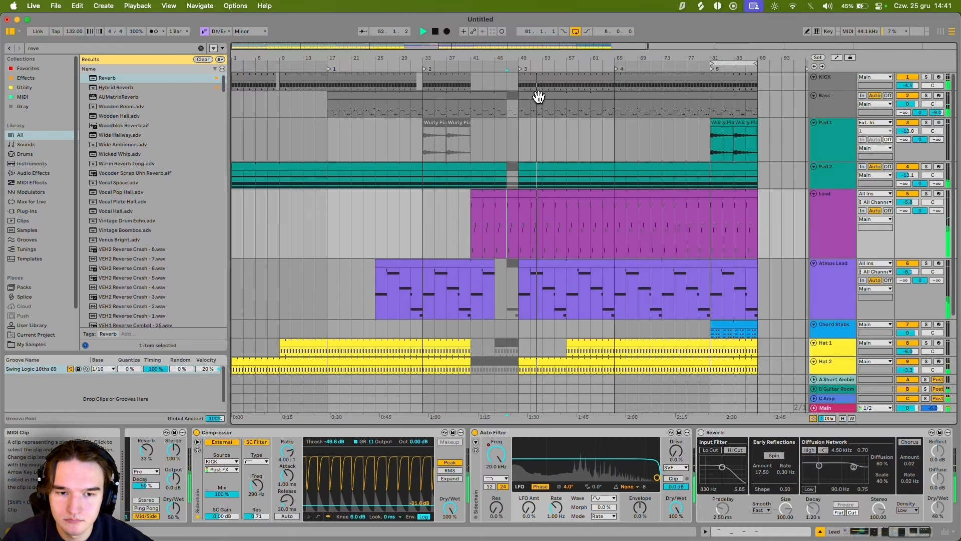
scroll(582, 122, "right", 5)
left_click(774, 95)
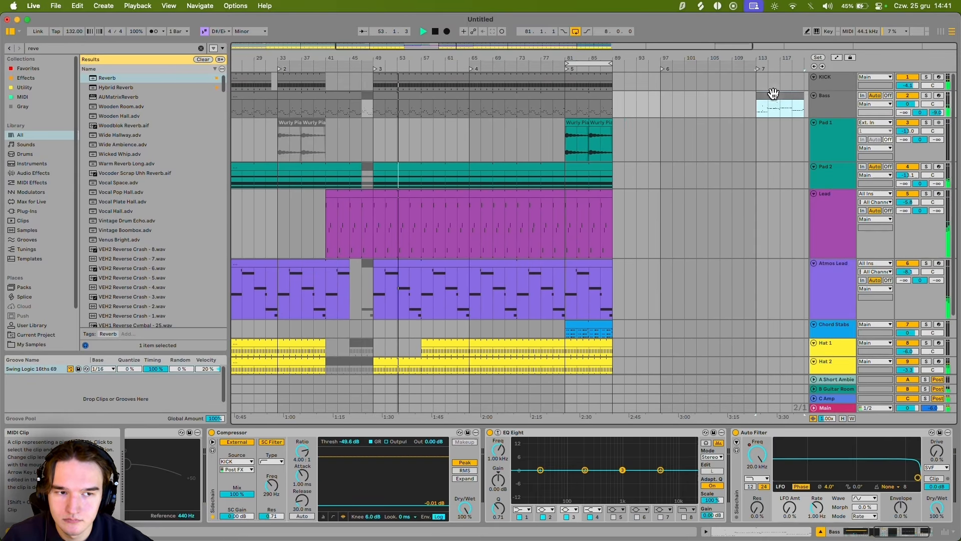
key("cmd+c")
left_click(380, 110)
key("cmd+v")
scroll(370, 111, "up", 3)
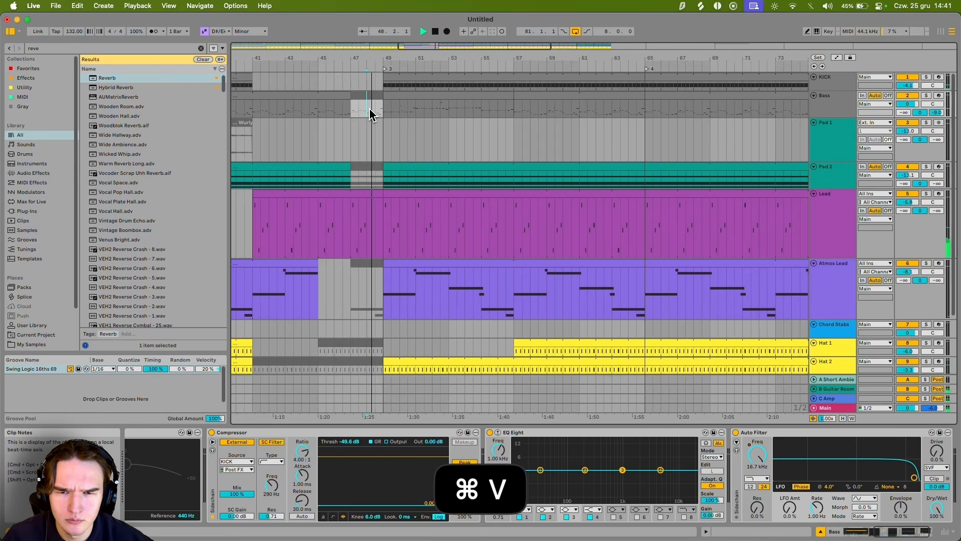
left_click(401, 146)
key("space")
key("cmd+z")
key("cmd+z")
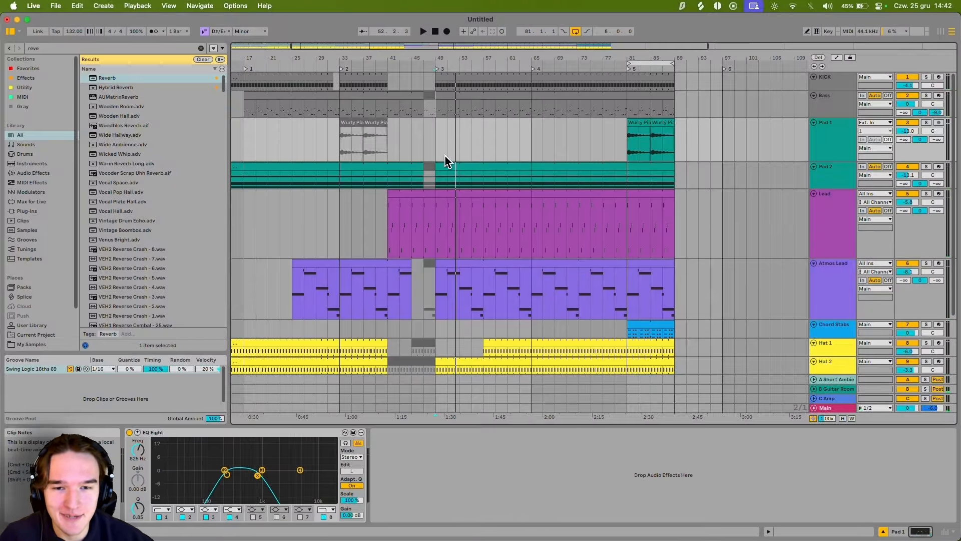
key("cmd+z")
Step: Move the alternative Bass clip from bar 113 to bar 49 and play it briefly
left_click_drag(673, 95, 424, 95)
scroll(402, 107, "up", 4)
left_click(396, 82)
key("space")
key("space")
Step: Play from bar 43 to audition the break and the Bass entry at bar 49
left_click_drag(394, 108, 410, 119)
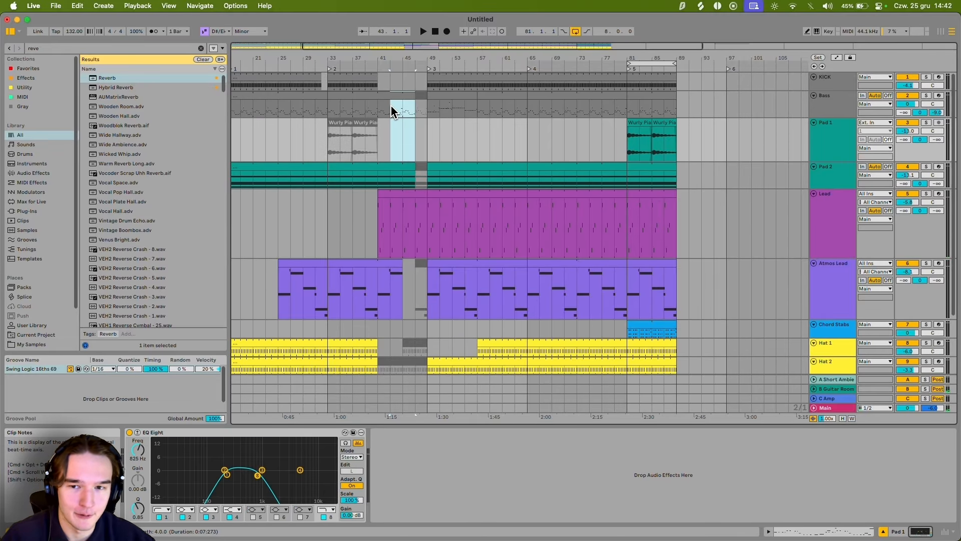
left_click(392, 106)
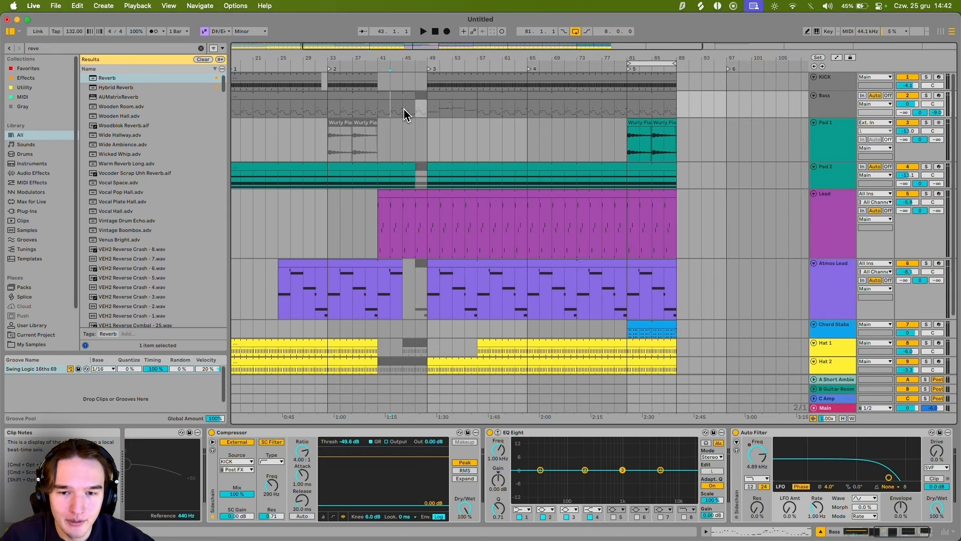
key("space")
left_click_drag(426, 108, 493, 127)
scroll(439, 135, "up", 3)
right_click(440, 120)
left_click(447, 115)
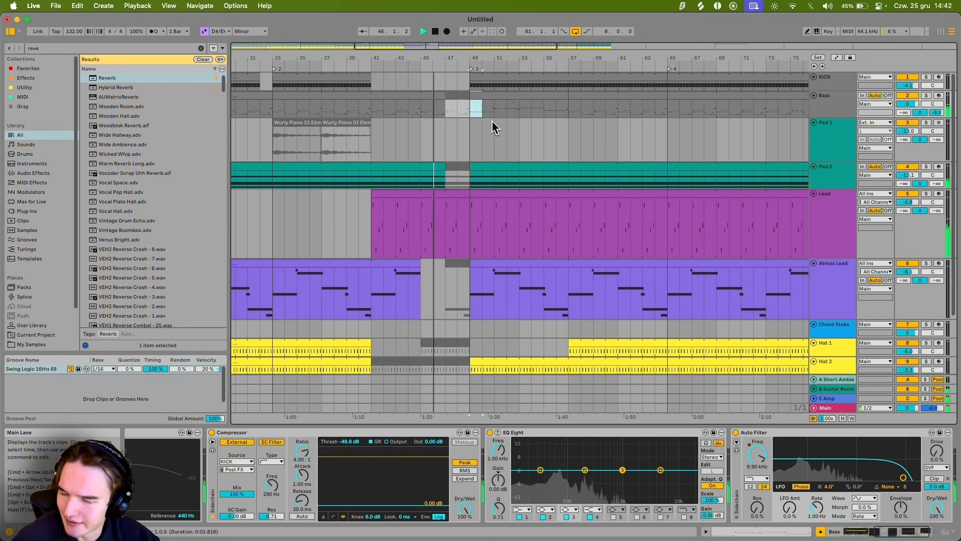
left_click(450, 146)
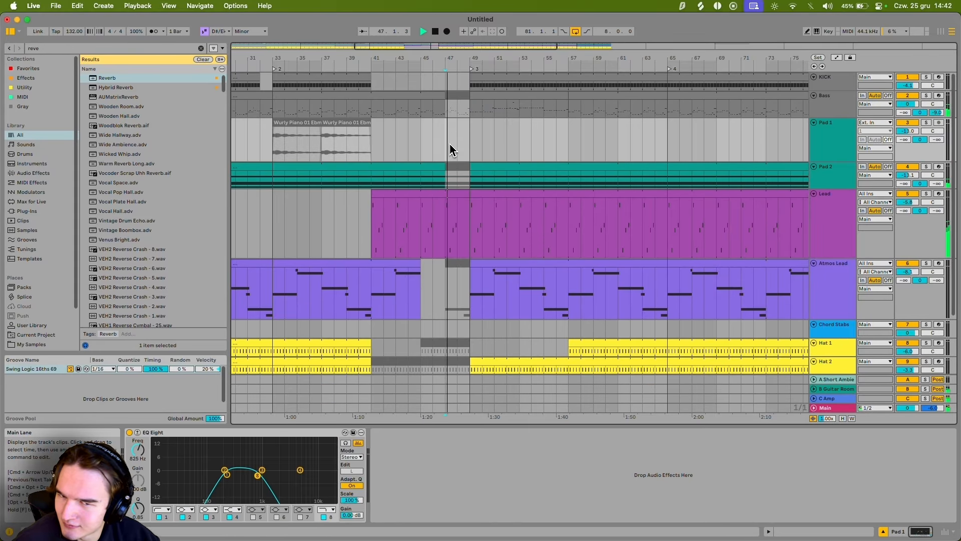
left_click(469, 221)
scroll(476, 260, "down", 3)
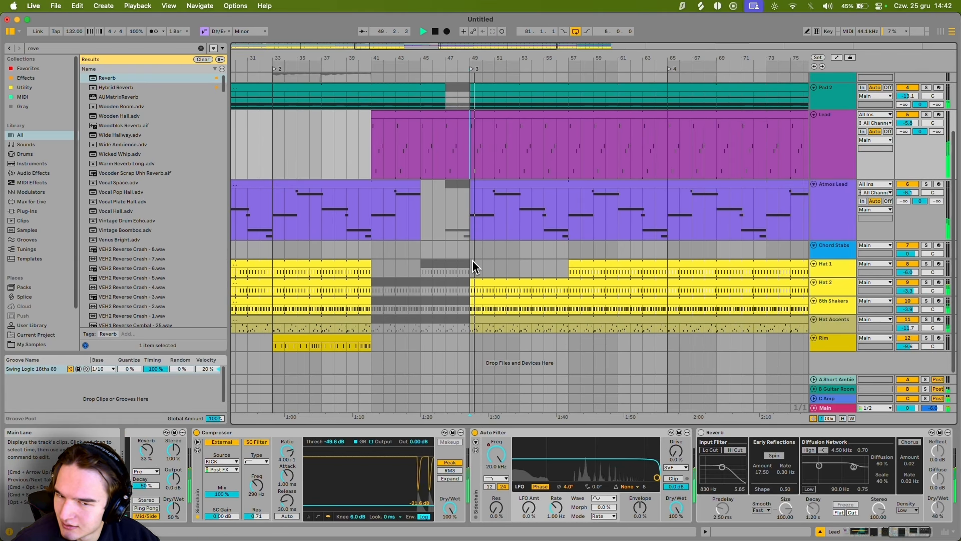
Step: Listen on from bar 49 past bar 57, checking the hats, Chord Stabs and Atmos Lead parts
left_click_drag(474, 265, 493, 295)
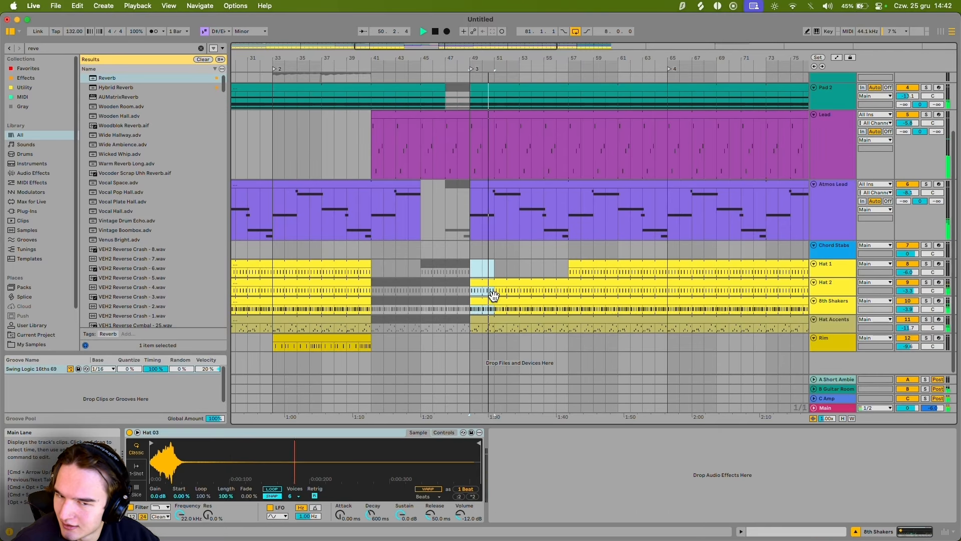
left_click(499, 270)
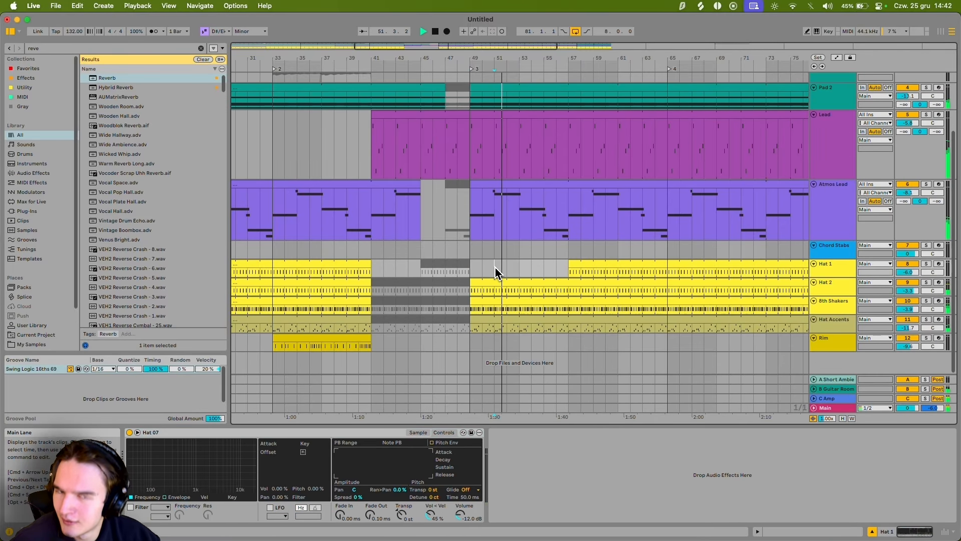
scroll(496, 273, "up", 4)
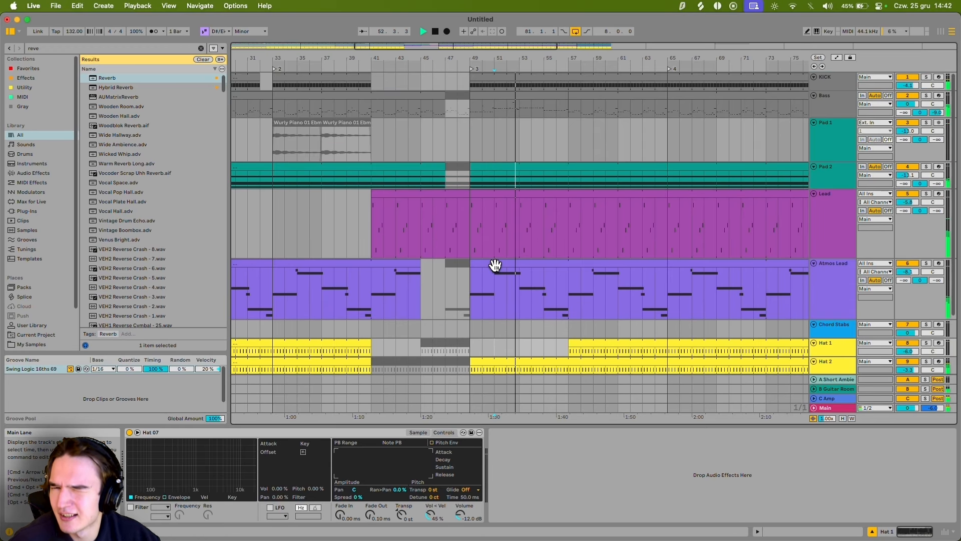
left_click(528, 128)
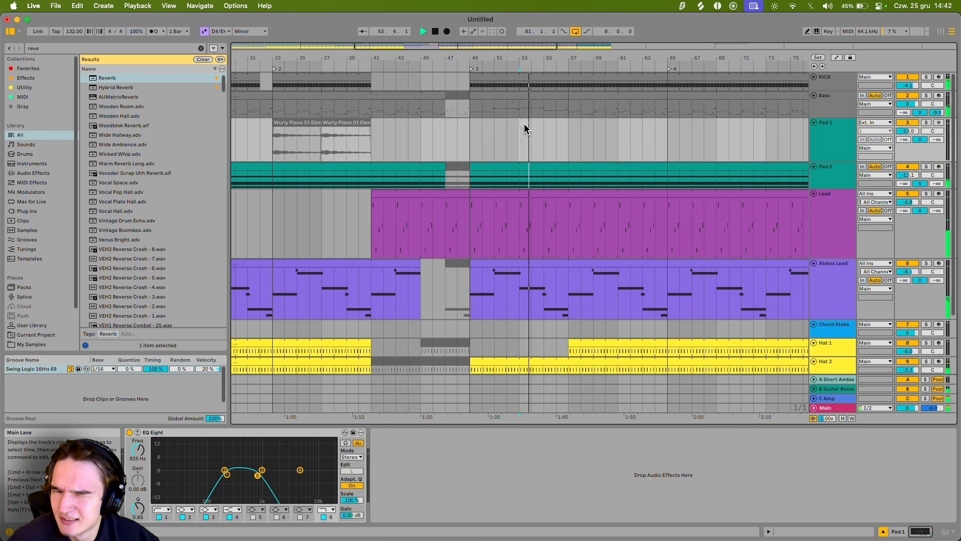
scroll(502, 129, "right", 2)
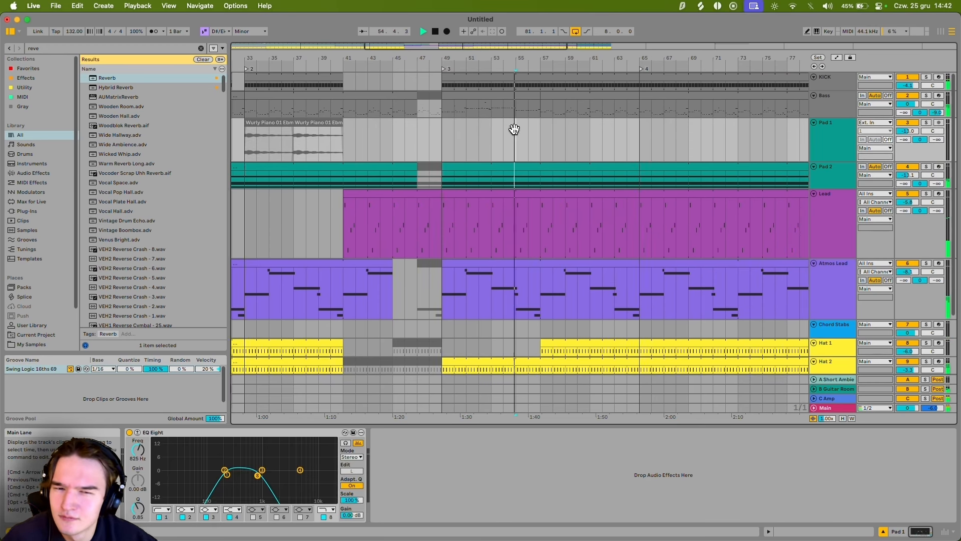
scroll(516, 134, "right", 1)
scroll(525, 128, "right", 1)
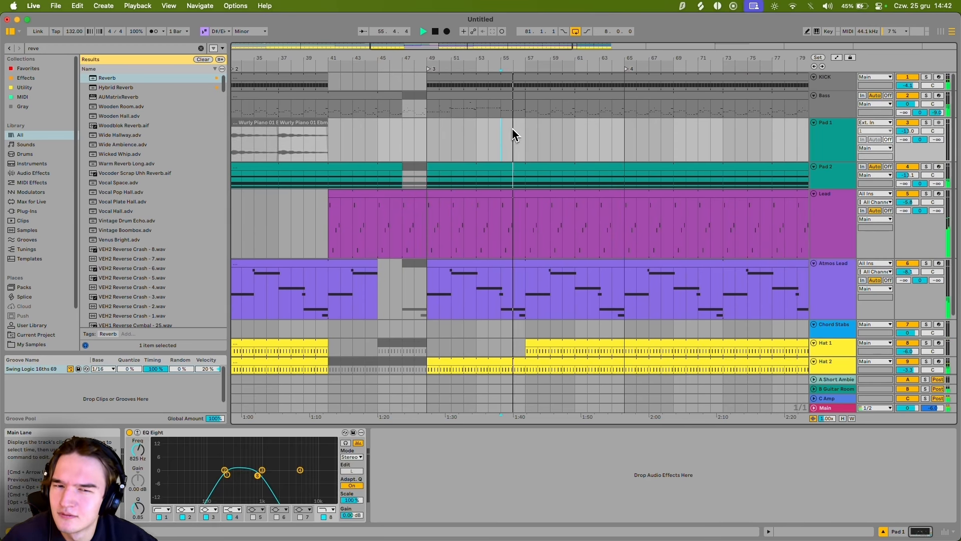
scroll(510, 133, "down", 3)
left_click(526, 243)
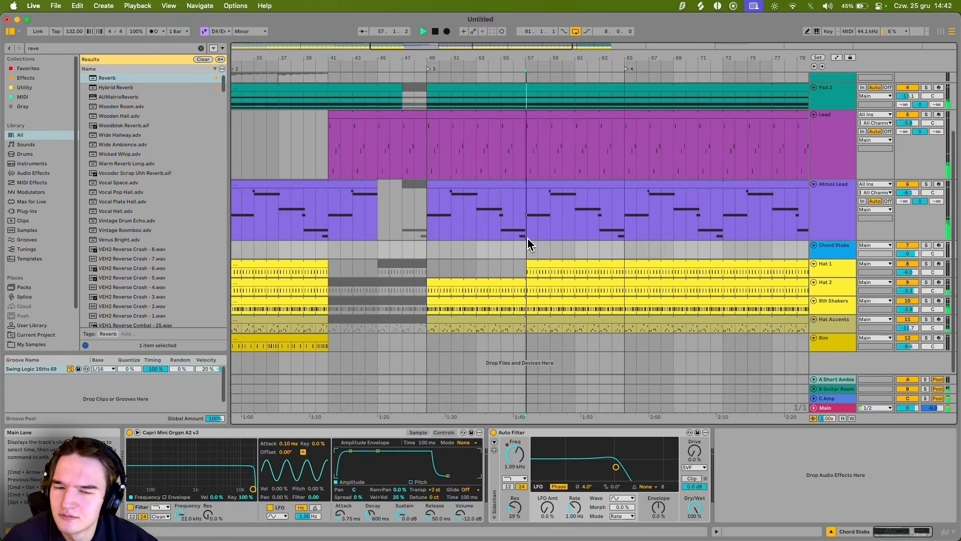
left_click(524, 210)
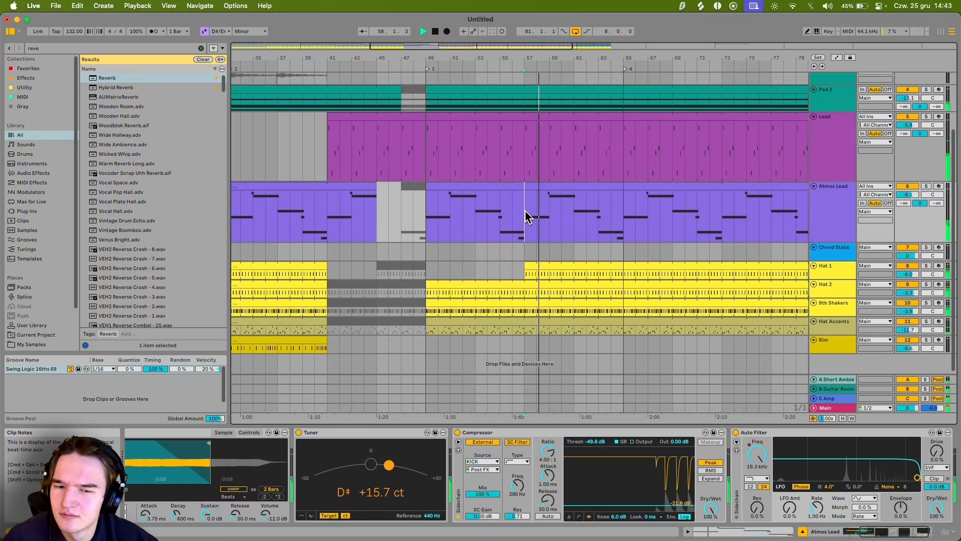
Step: Extend the alternative Bass pattern that starts at bar 49 so that it runs to bar 81
scroll(525, 213, "up", 3)
left_click(523, 105)
mouse_move(603, 83)
left_mouse_down()
mouse_move(618, 86)
mouse_move(575, 94)
mouse_move(577, 111)
mouse_move(599, 94)
mouse_move(674, 100)
left_mouse_up()
scroll(612, 120, "down", 3)
left_click(615, 112)
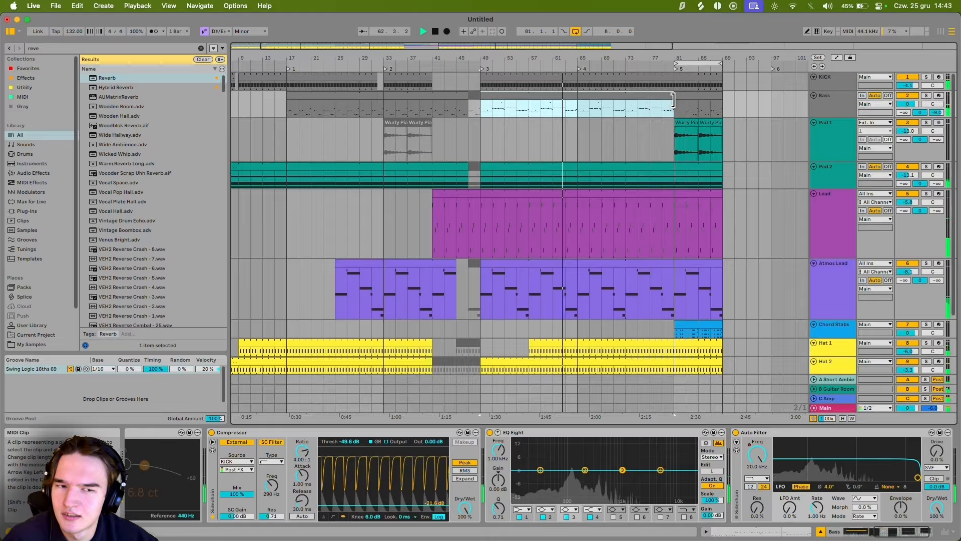
scroll(601, 128, "down", 2)
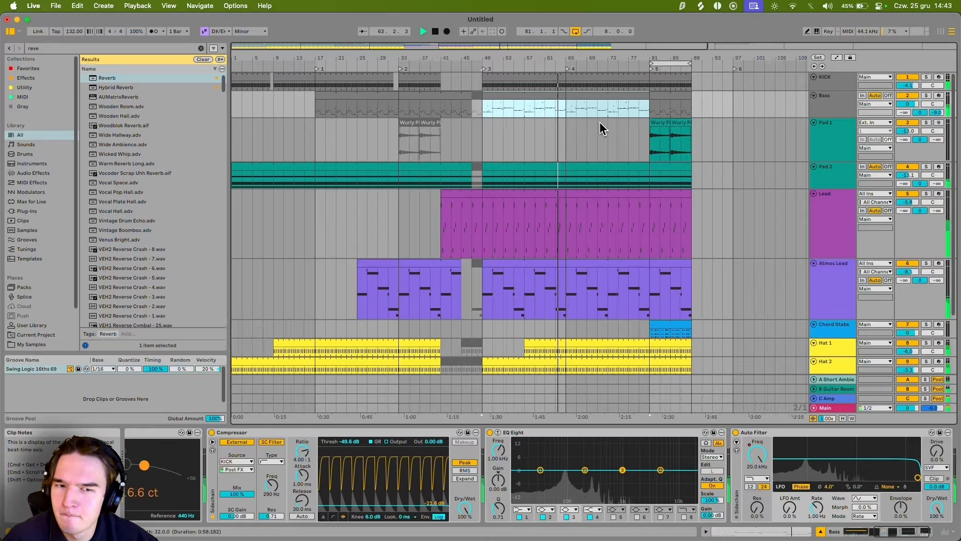
Step: Copy the eight-bar Rim clip from bar 33 and paste it at bar 65
left_click(568, 112)
scroll(569, 135, "down", 3)
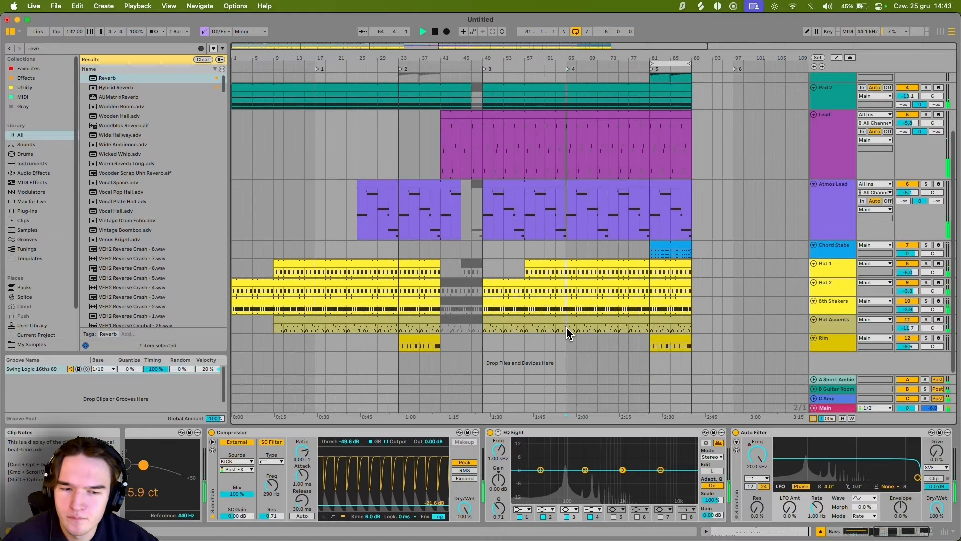
left_click(419, 343)
key("cmd+c")
left_click(568, 343)
key("cmd+v")
scroll(588, 128, "up", 3)
Step: Solo the Lead and play it from bar 43
left_click_drag(571, 118, 612, 227)
left_click(449, 224)
scroll(453, 226, "up", 3)
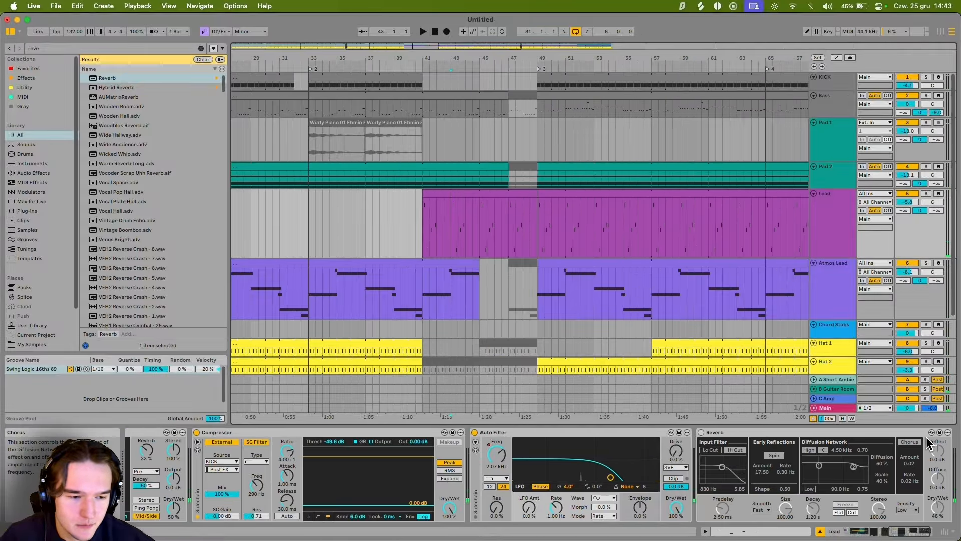
left_click(924, 193)
key("space")
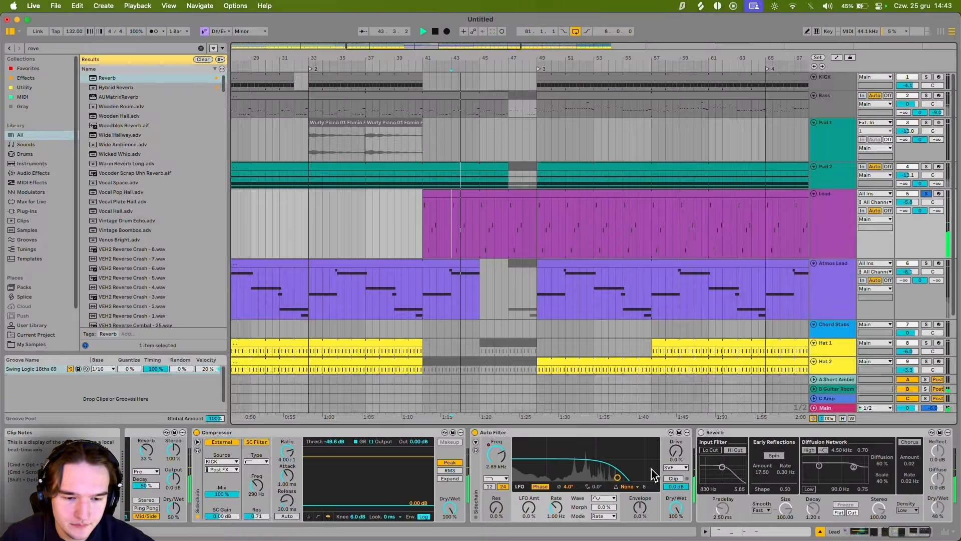
Step: Switch on the Lead's Reverb and automate its Decay Time from 200 ms just after bar 41 to about 19.7 s at bar 47
left_click(702, 432)
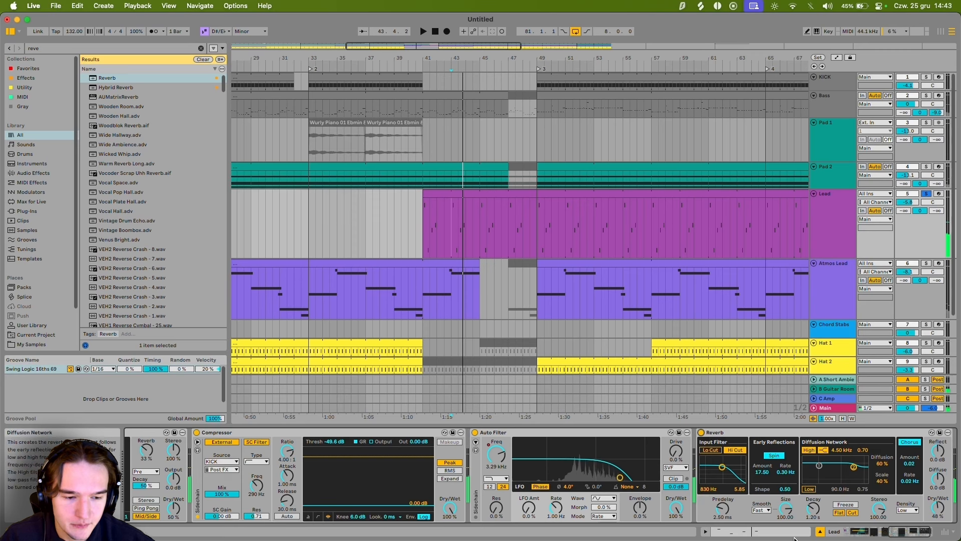
right_click(813, 509)
left_click(841, 437)
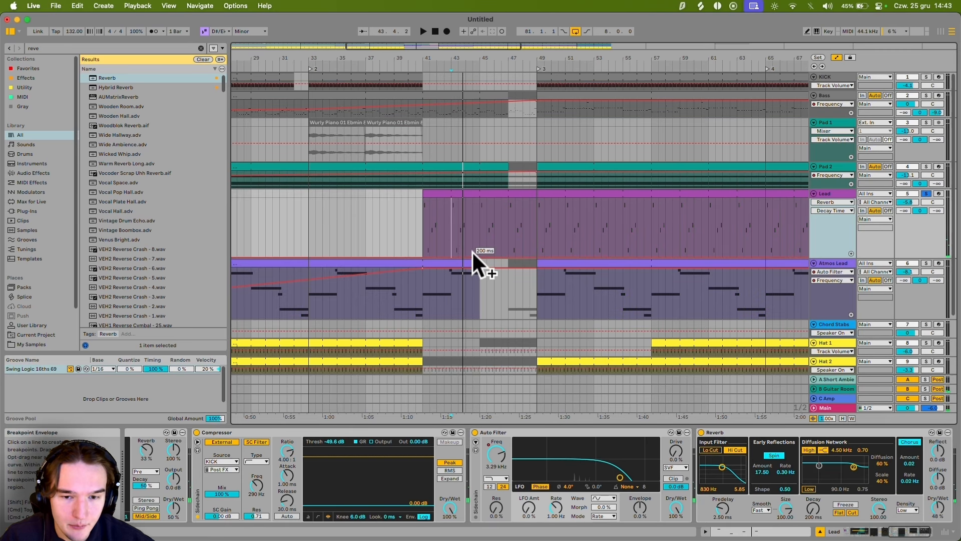
left_click_drag(461, 254, 429, 254)
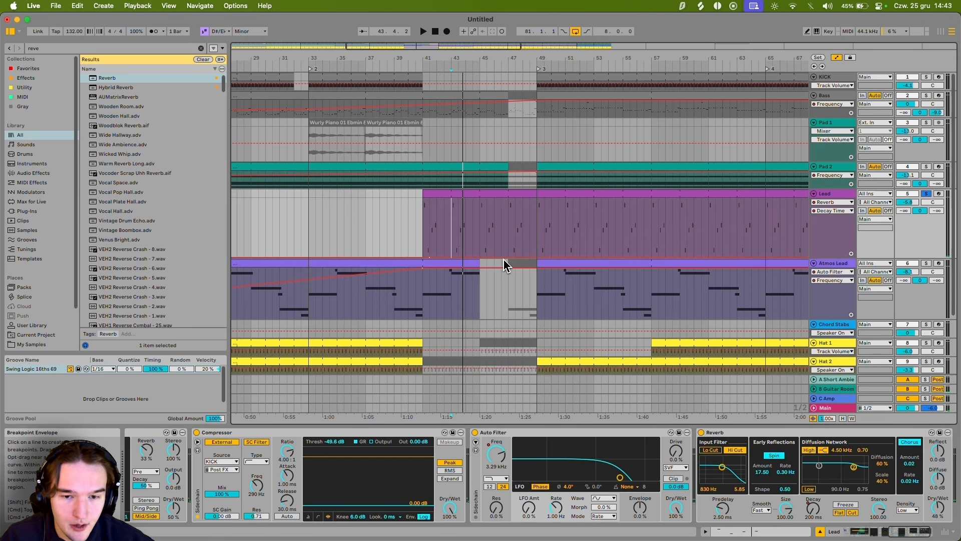
left_click_drag(509, 251, 511, 203)
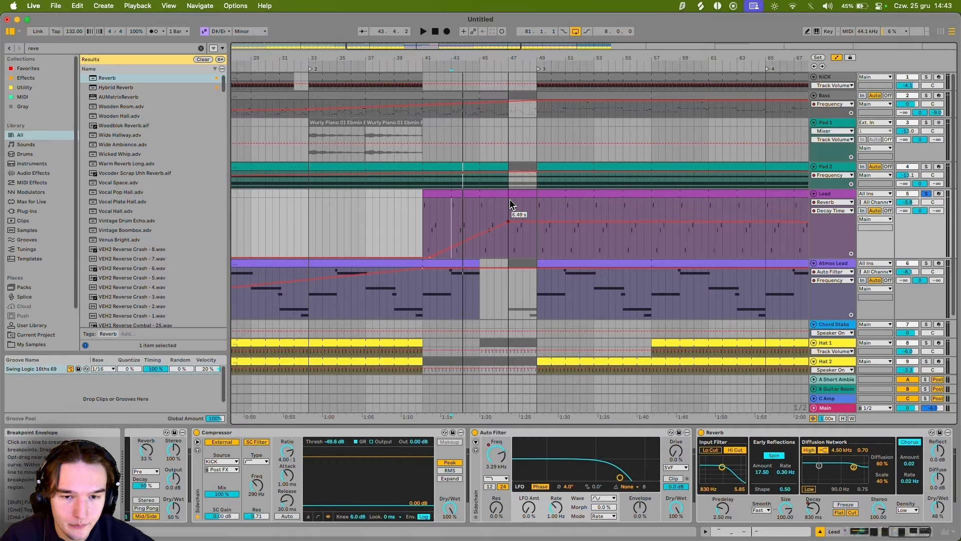
Step: Play the Lead from bar 43 and drop the Reverb's Decay Time automation to 200 ms at bar 48
key("space")
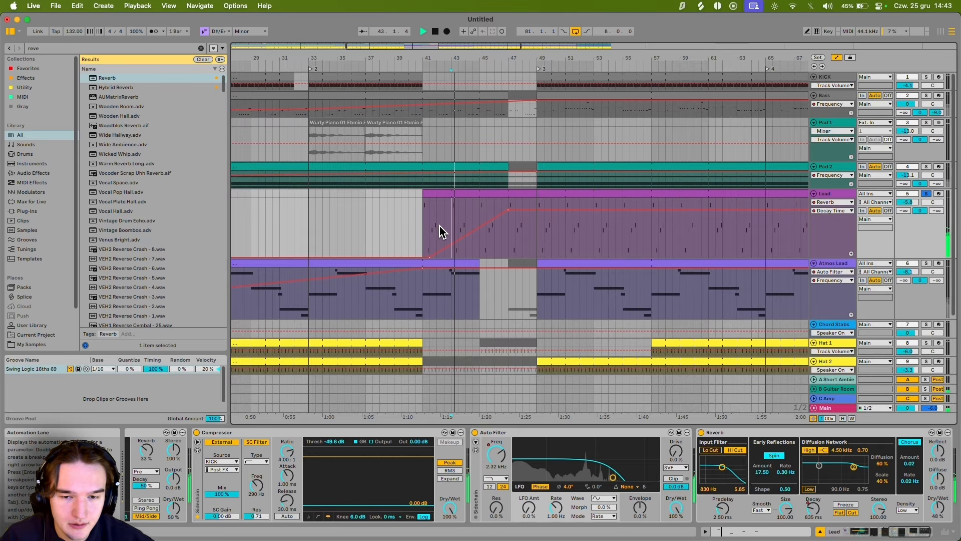
mouse_move(510, 212)
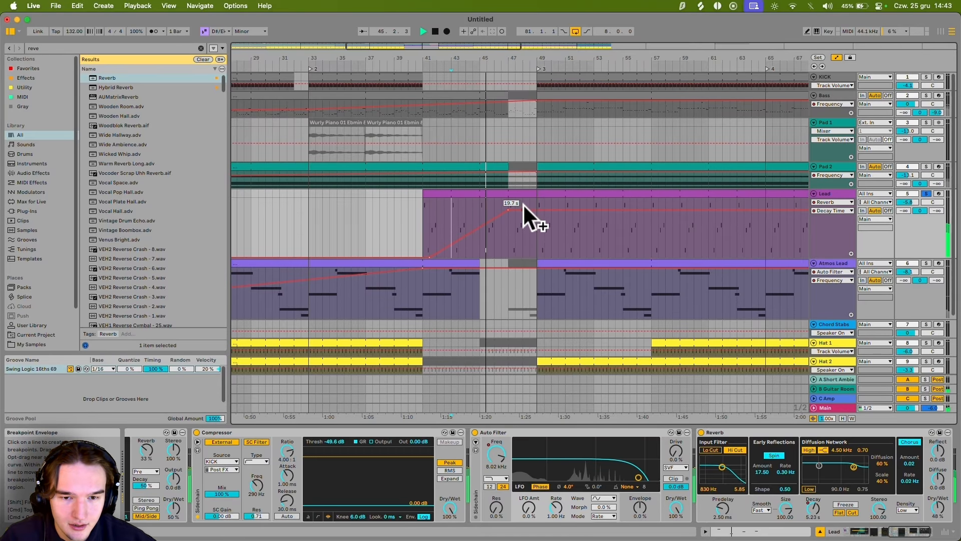
left_click(522, 206)
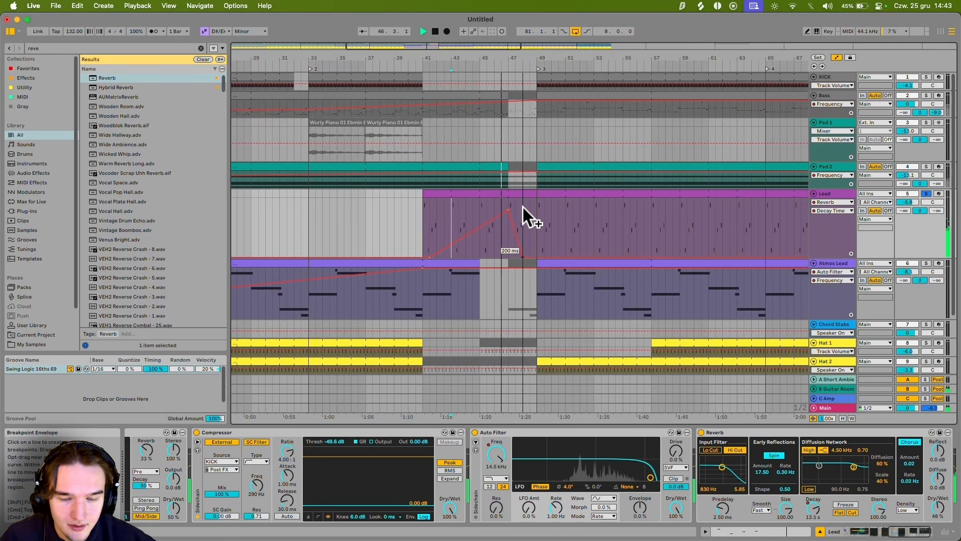
Step: Stop playback and add a breakpoint of 3.72 s at bar 43 to the Lead's Decay Time automation
scroll(522, 205, "up", 5)
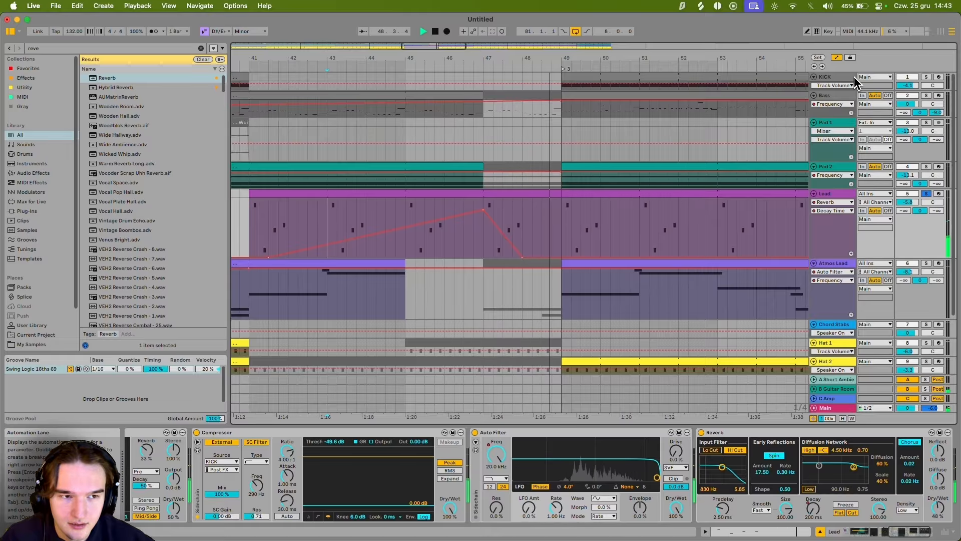
key("space")
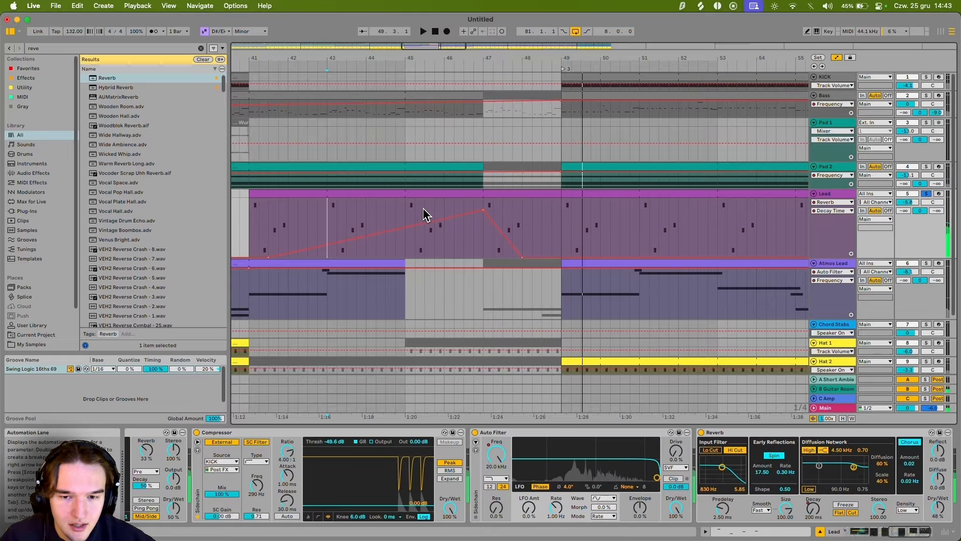
left_click_drag(404, 224, 326, 226)
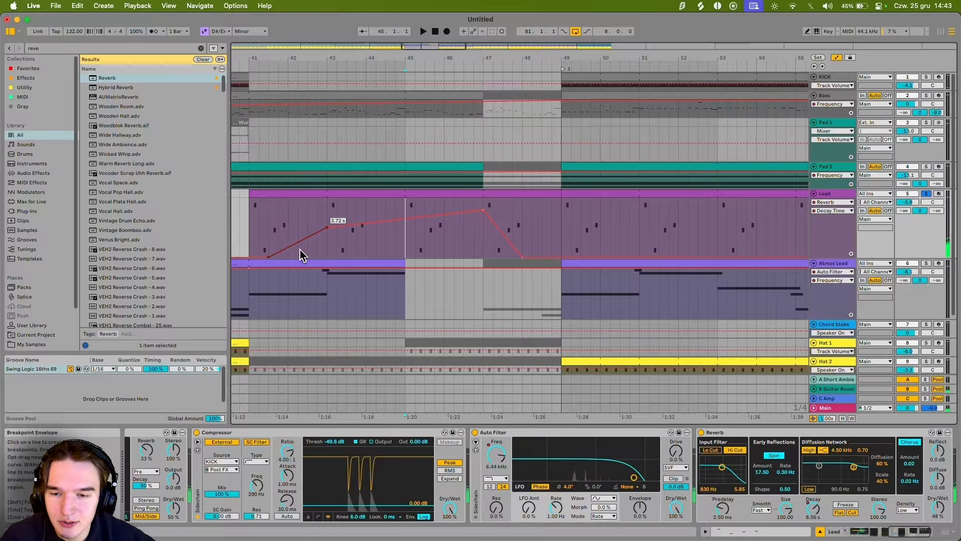
left_click(263, 252)
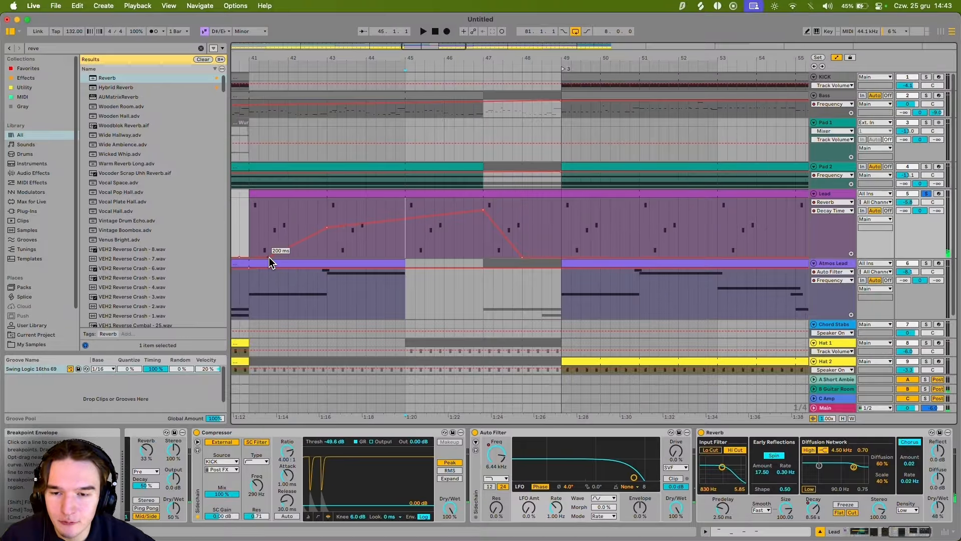
Step: Play the Lead's Decay Time ramp from bar 41 and take the Lead out of solo
left_click(248, 228)
key("space")
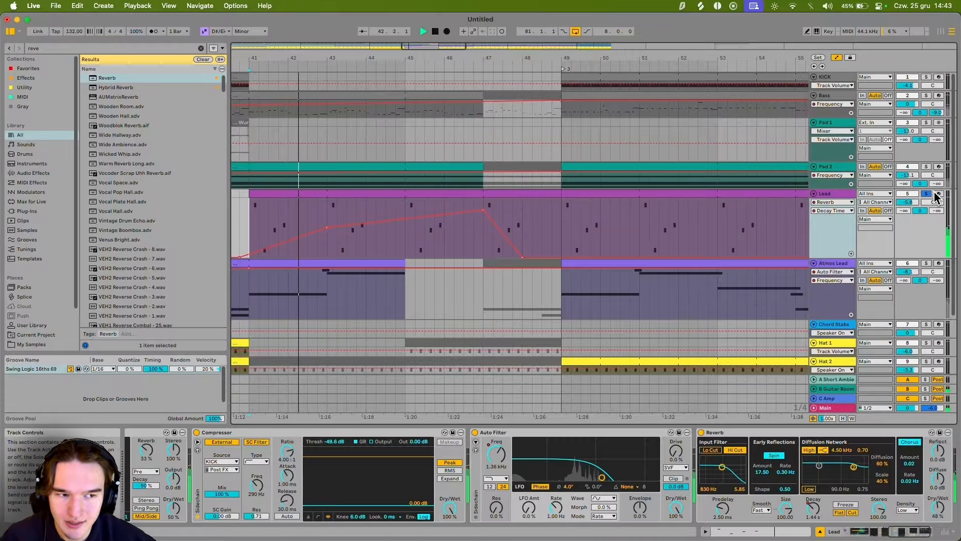
left_click_drag(485, 208, 542, 210)
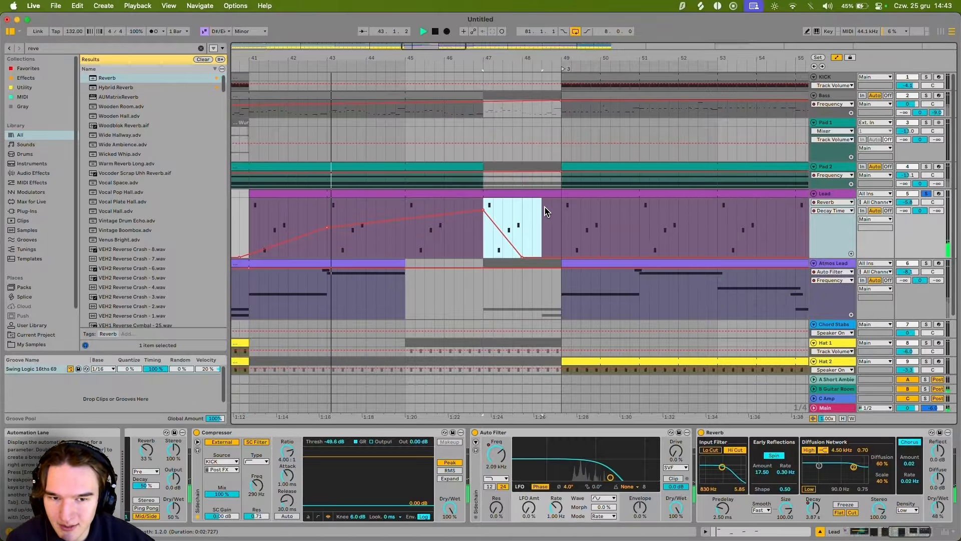
left_click(927, 194)
left_click(415, 238)
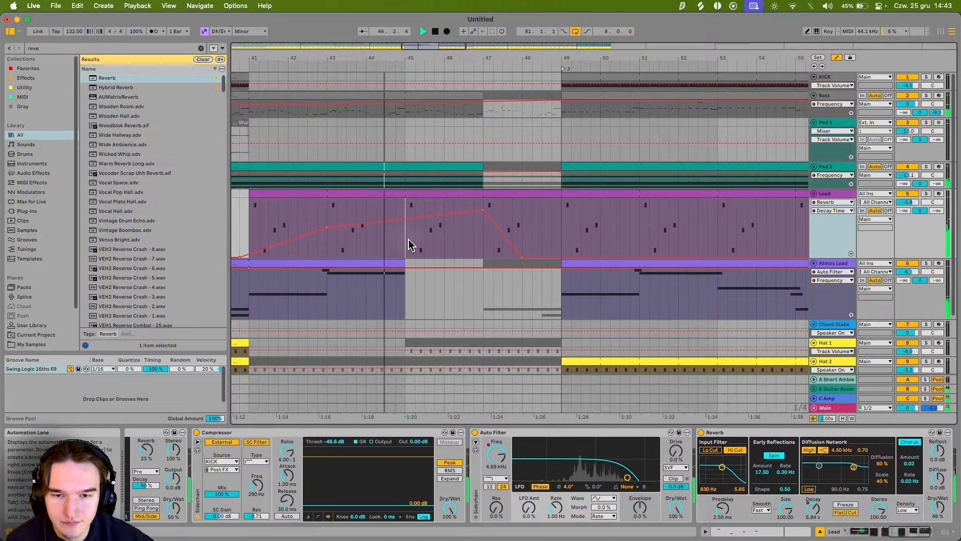
right_click(482, 204)
key("Escape")
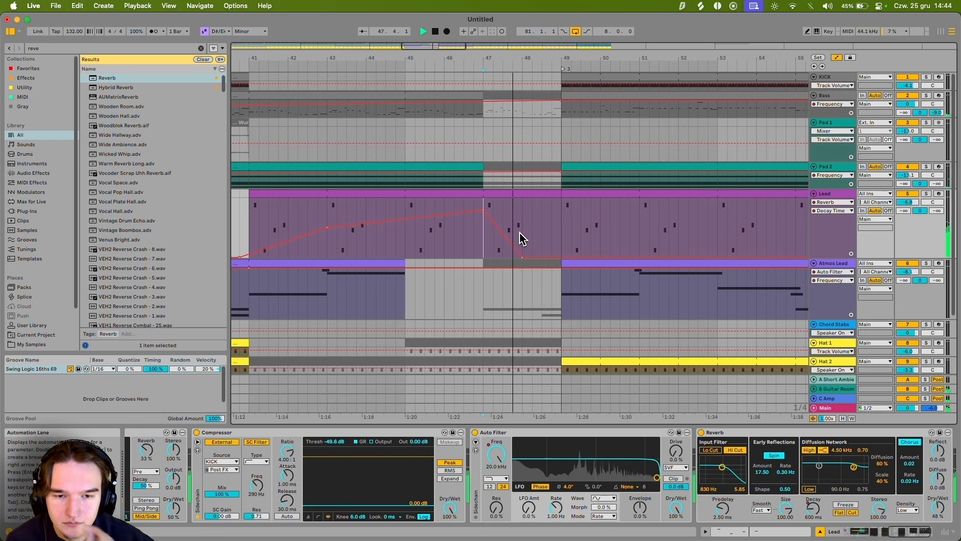
Step: Hide the track automation and review the whole arrangement around bar 49 while it plays
left_click(837, 57)
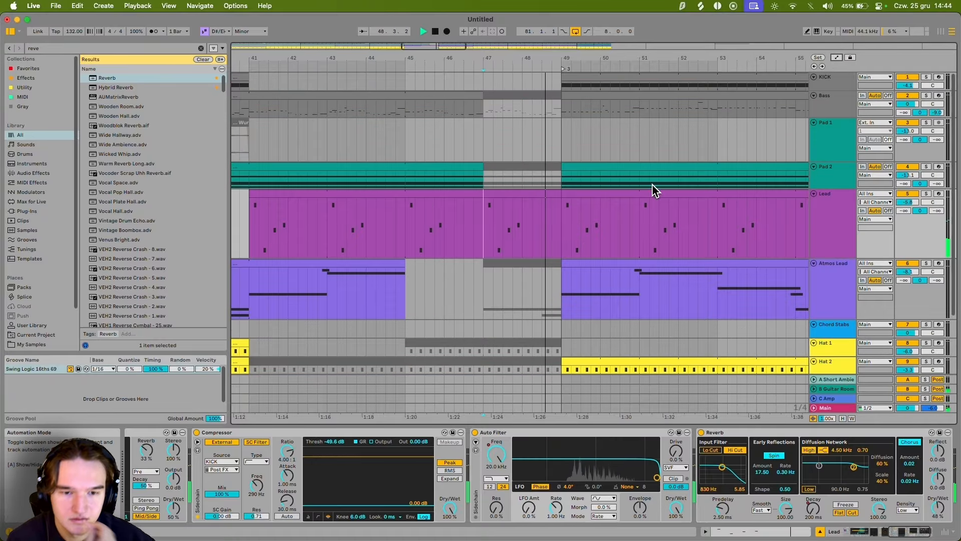
left_click(564, 224)
scroll(564, 221, "down", 3)
mouse_move(565, 221)
left_mouse_down()
mouse_move(501, 229)
mouse_move(500, 242)
left_mouse_up()
right_click(529, 220)
left_click(529, 219)
scroll(501, 241, "down", 3)
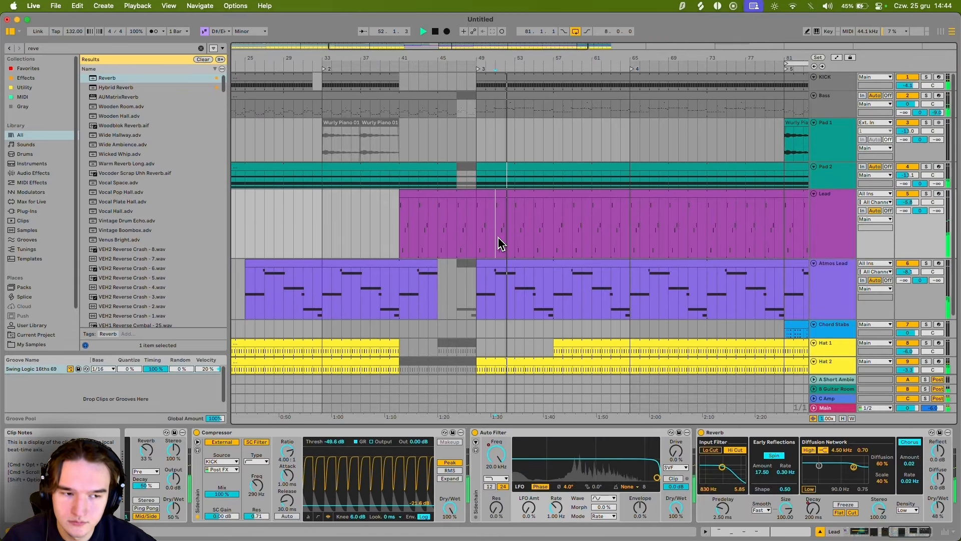
scroll(502, 237, "up", 3)
scroll(438, 229, "down", 3)
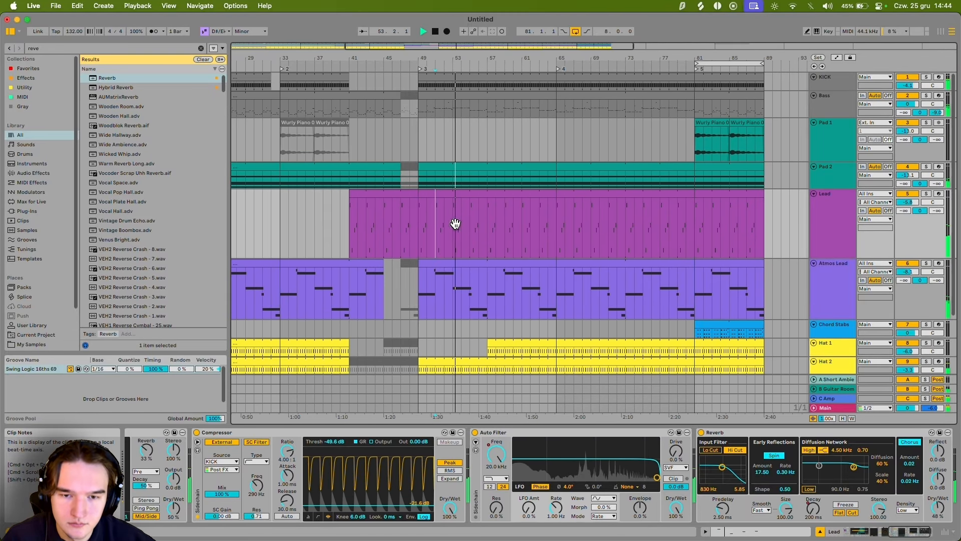
scroll(448, 210, "down", 2)
scroll(428, 182, "down", 2)
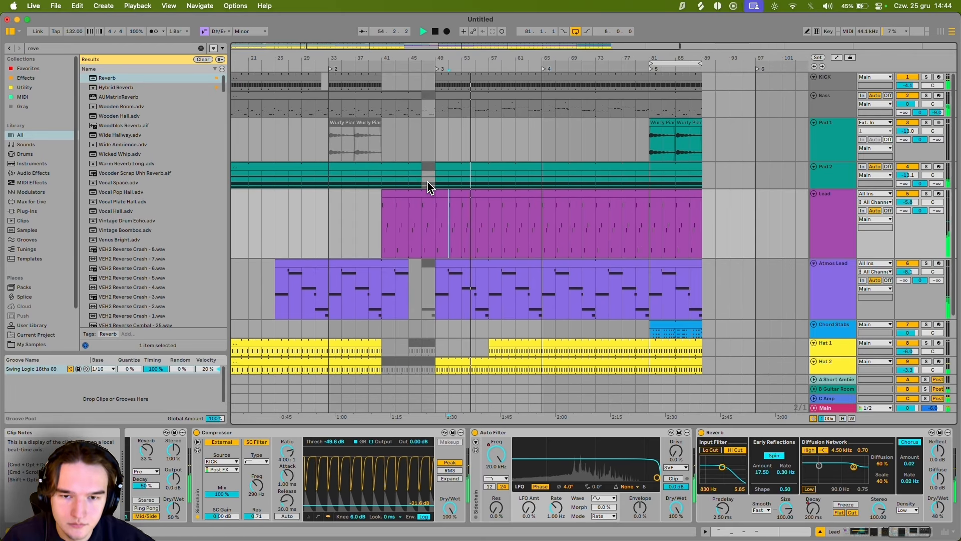
scroll(442, 173, "left", 2)
scroll(473, 151, "down", 3)
scroll(461, 197, "up", 3)
Step: Extend the Lead clip that starts at bar 49 back to bar 41 and open its notes for editing
left_click(466, 177)
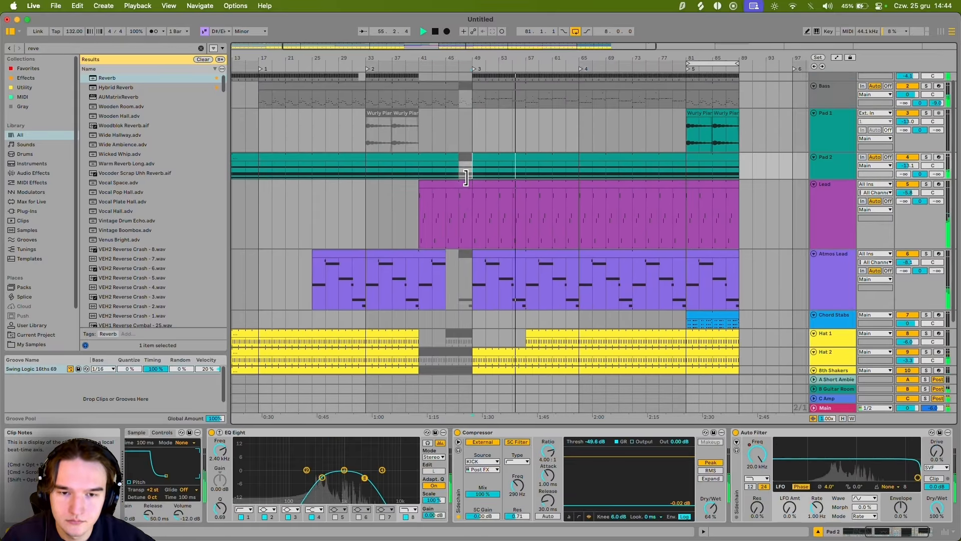
left_click(471, 199)
left_click(490, 184)
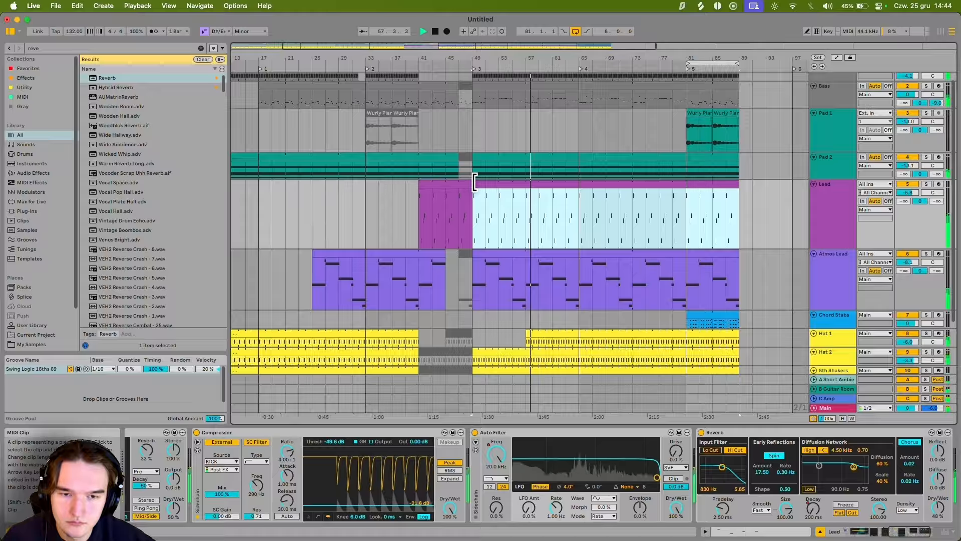
key("space")
left_click_drag(468, 184, 425, 189)
key("shift+Tab")
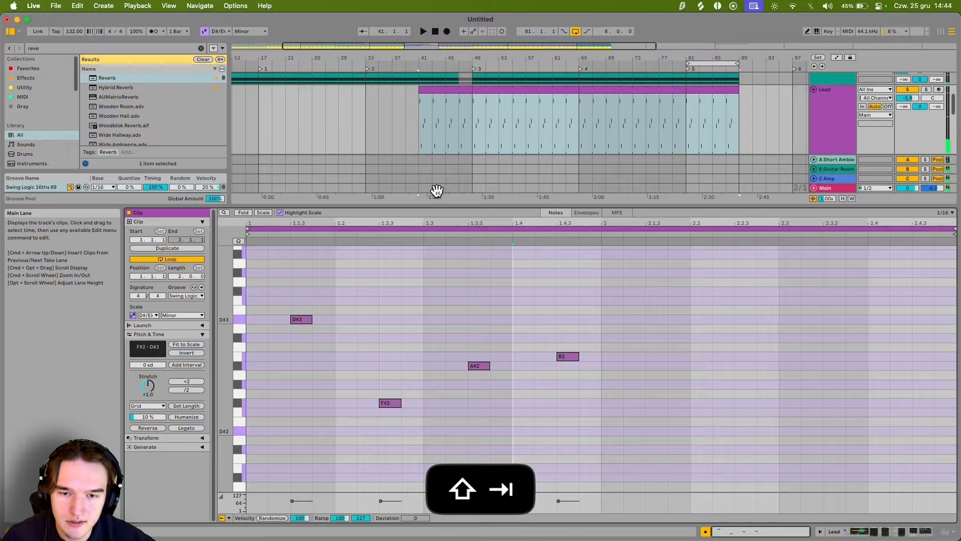
Step: Duplicate the Lead clip's loop to four bars and play it soloed from the marker at bar 49
left_click(926, 89)
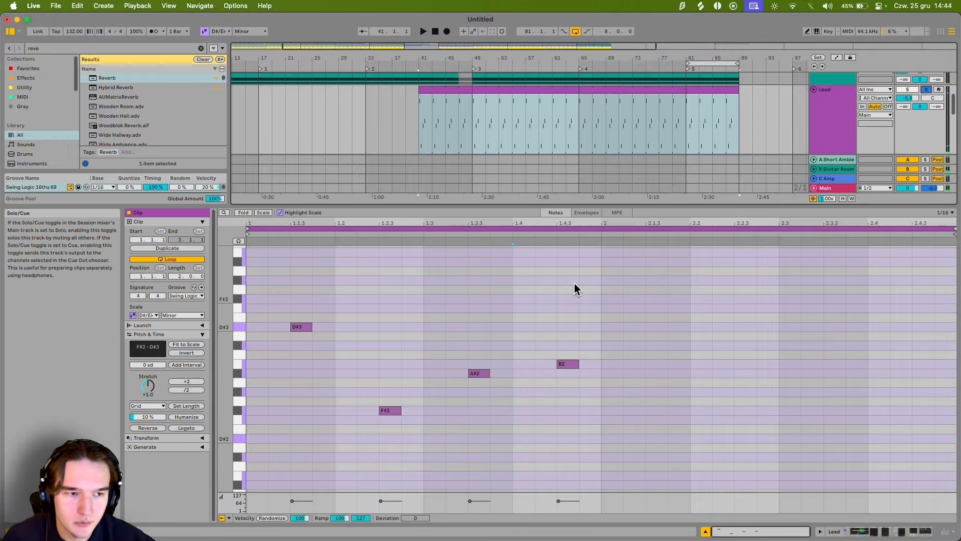
left_click(167, 248)
key("space")
left_click(474, 69)
Step: Move the D#3 note in bar 3 of the Lead clip to beat 3.2 and take the Lead out of solo
left_click_drag(629, 335, 623, 359)
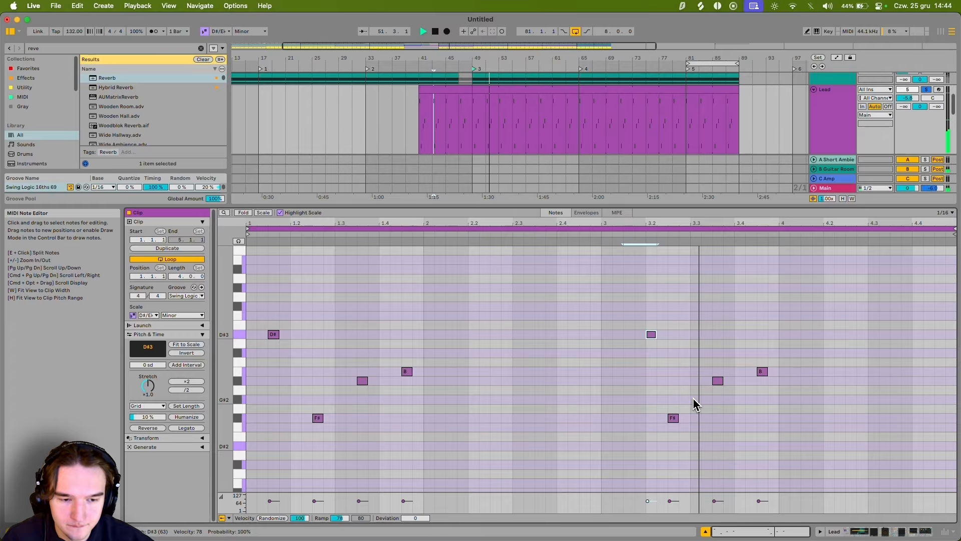
left_click_drag(783, 353, 749, 399)
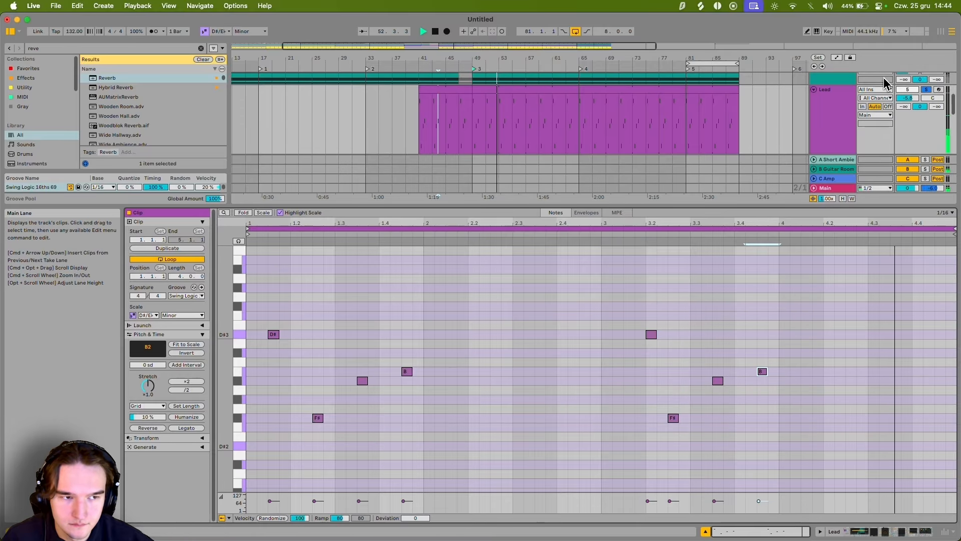
scroll(524, 129, "up", 6)
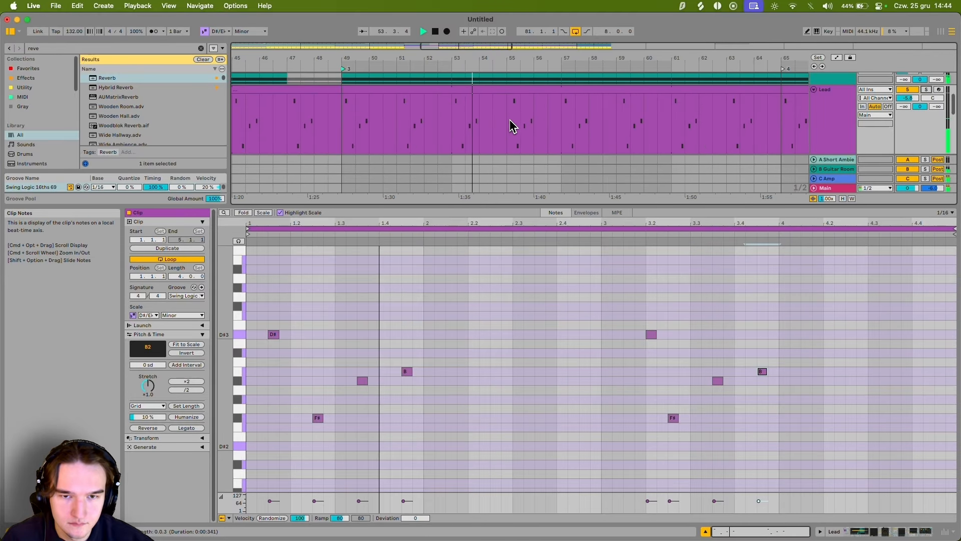
left_click(650, 288)
scroll(631, 278, "down", 1)
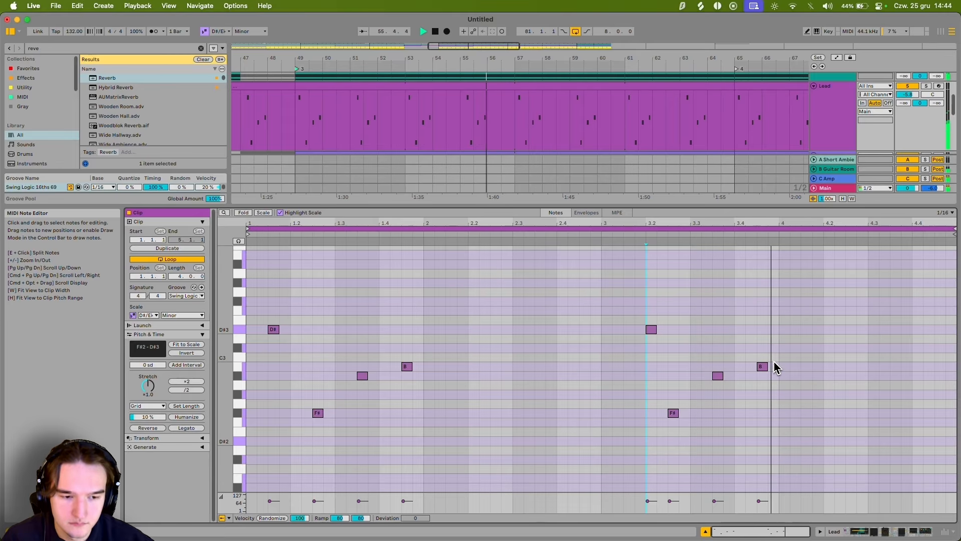
Step: Add a sixteenth-long A#2 note at the start of bar 4 in the Lead clip
double_click(785, 376)
left_click(762, 366)
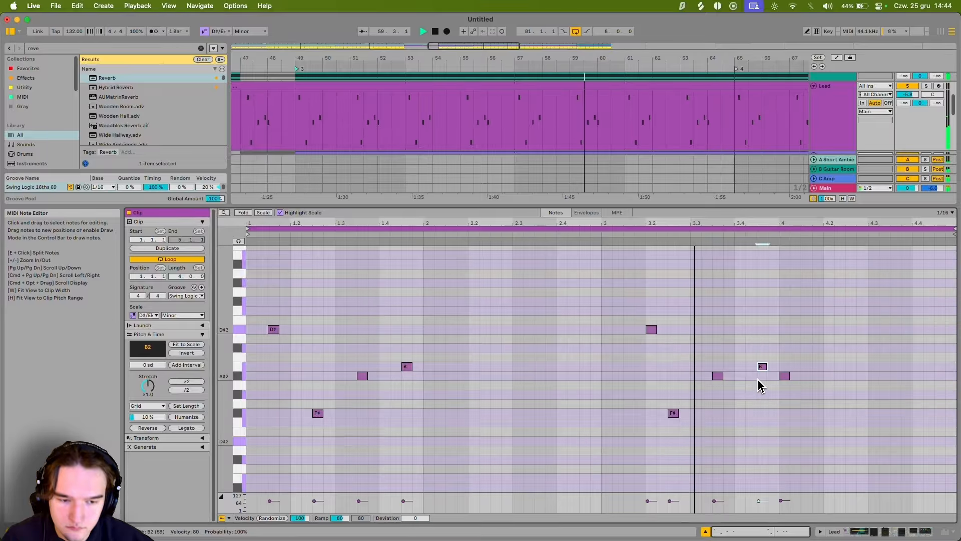
left_click(771, 354)
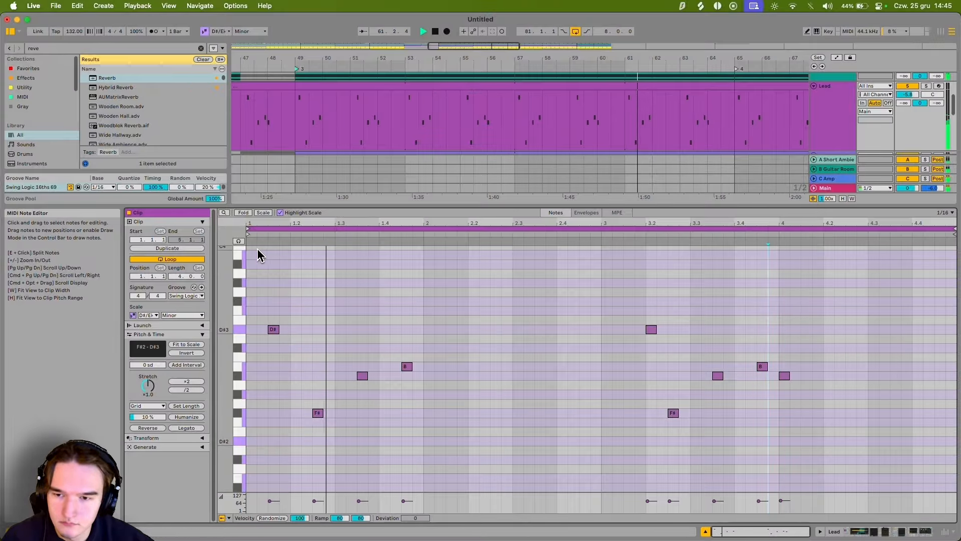
Step: Duplicate the Lead clip's loop to eight bars and move the F#2 note in bar 5 to beat 5.3
left_click(191, 248)
left_click(615, 329)
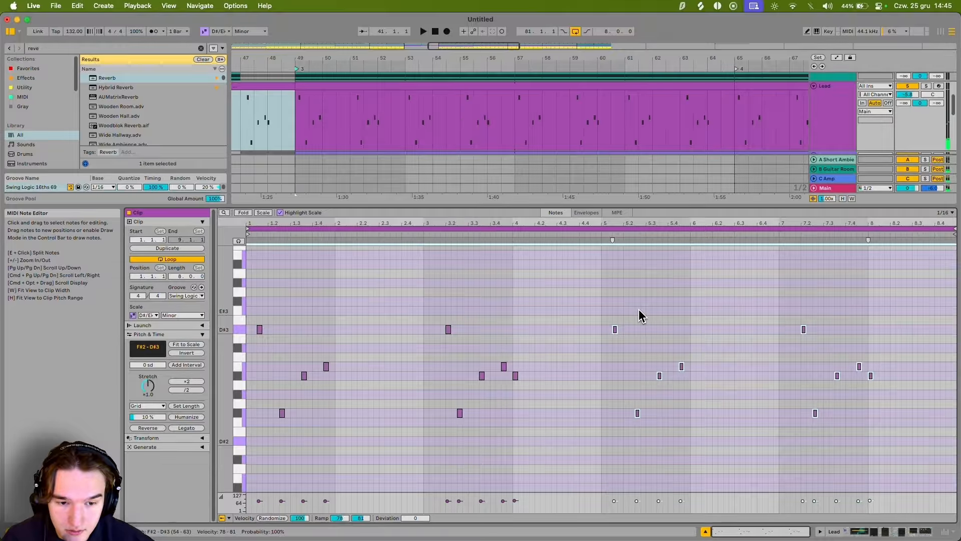
key("space")
double_click(641, 413)
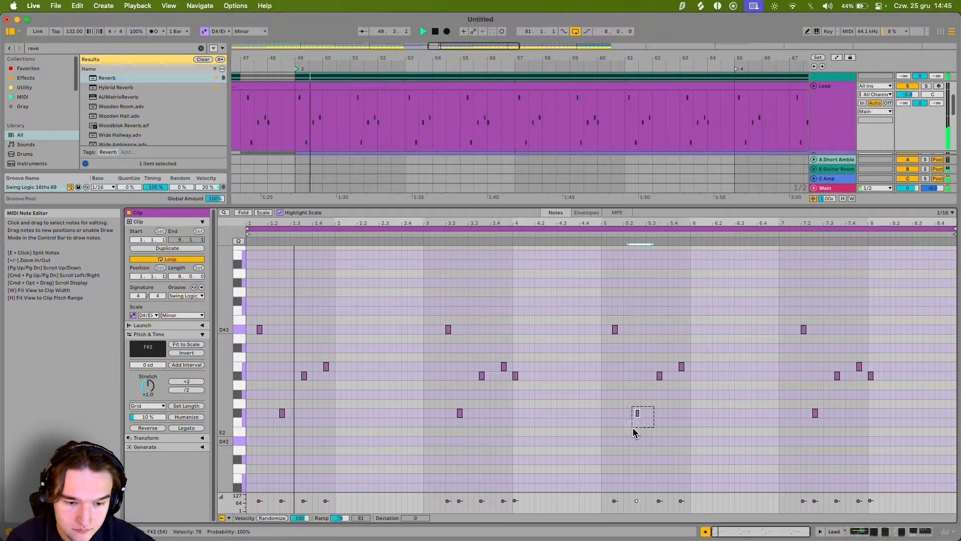
key("Right")
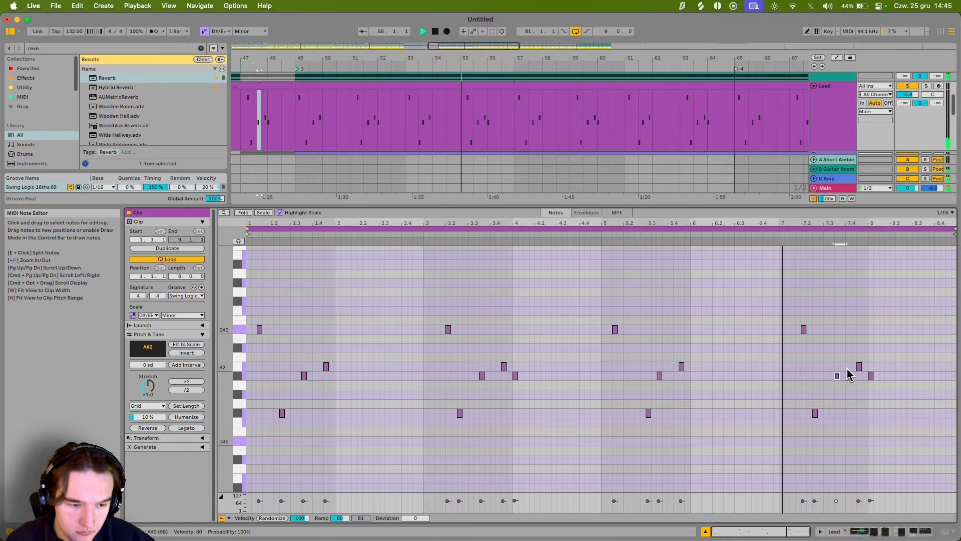
Step: Raise the Lead clip's final note at bar 8 to B2 and lower the B2 just before it to A#2
left_click_drag(874, 364, 858, 378)
key("Up")
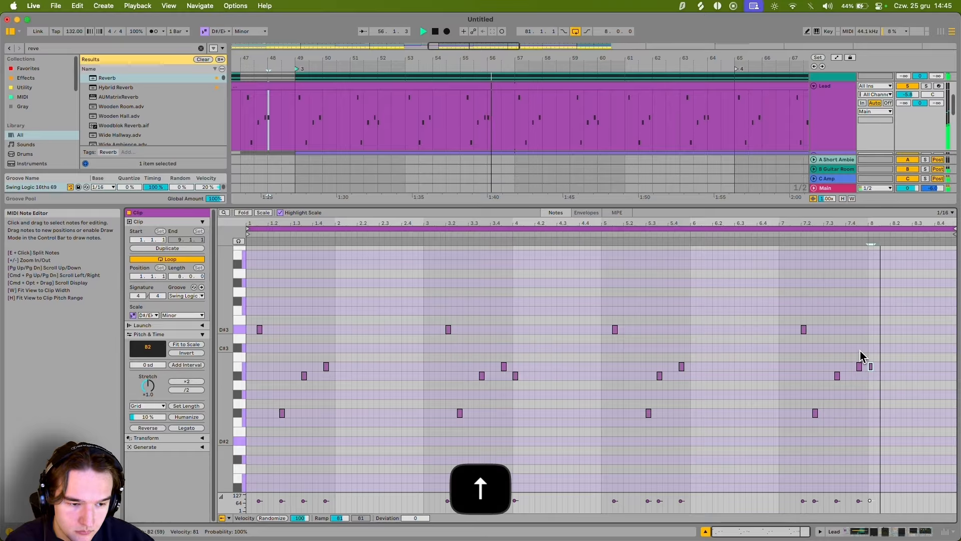
left_click(861, 358)
key("Down")
key("Down")
left_click(775, 352)
key("alt+space")
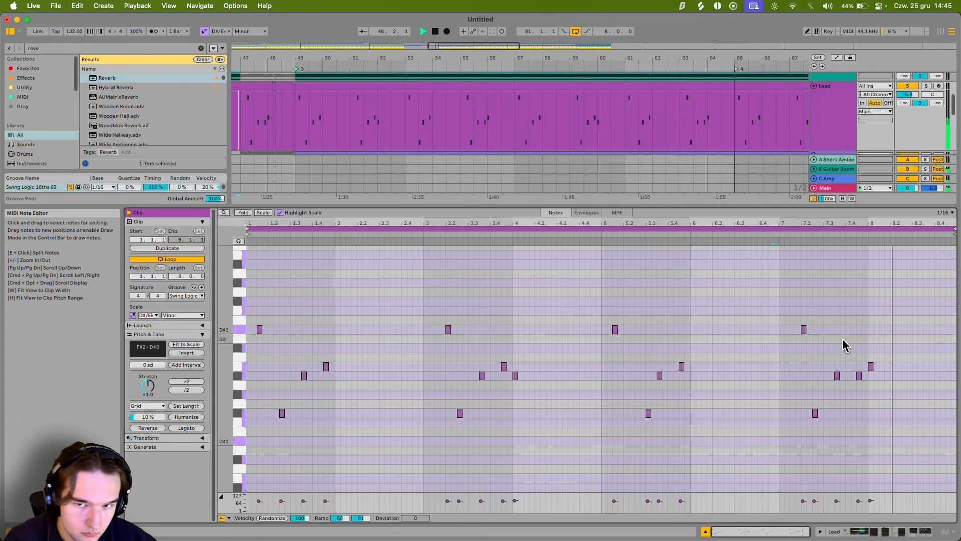
Step: Shift bar 7's D#3 and F#2 notes in the Lead clip two sixteenths earlier, to 7.1.3 and 7.2
left_click(804, 329)
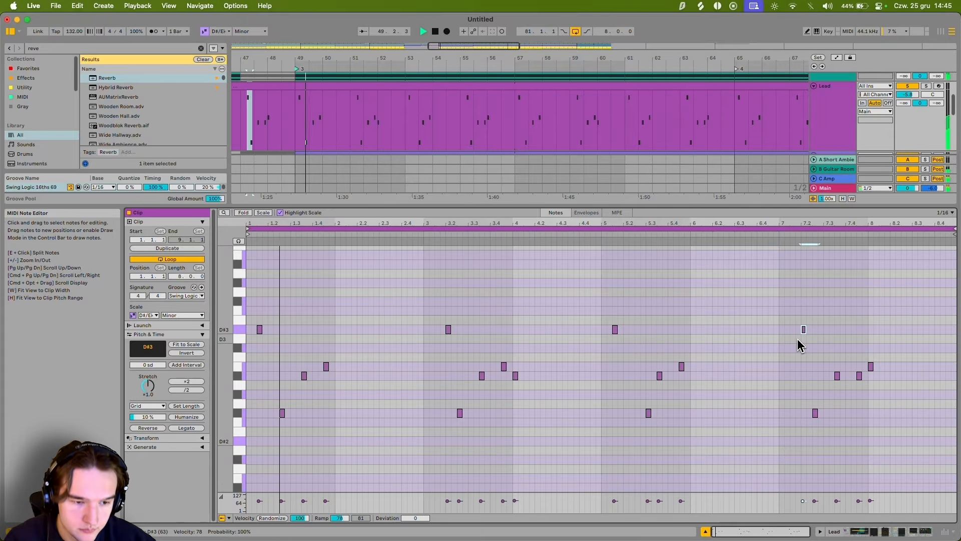
key("Left")
left_click(812, 385)
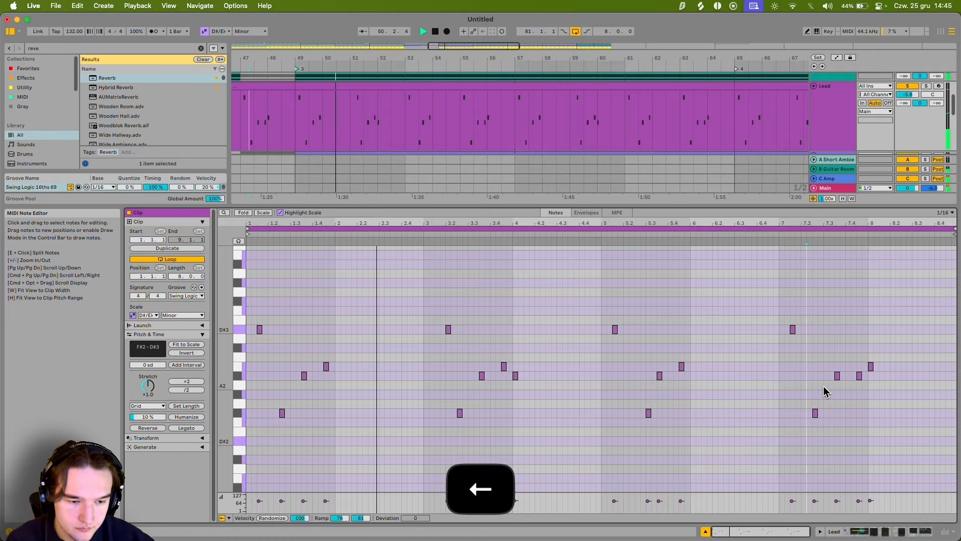
left_click(815, 413)
key("Left")
key("Left")
left_click(774, 367)
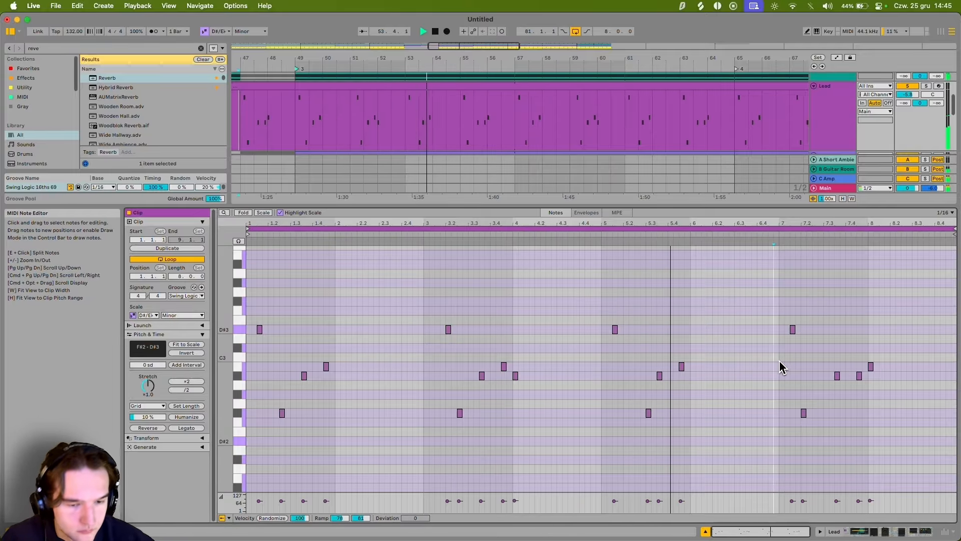
Step: Listen to the edited Lead, raise its track volume and lower its Guitar Room send to -10.7 dB
left_click(779, 363)
scroll(806, 375, "down", 1)
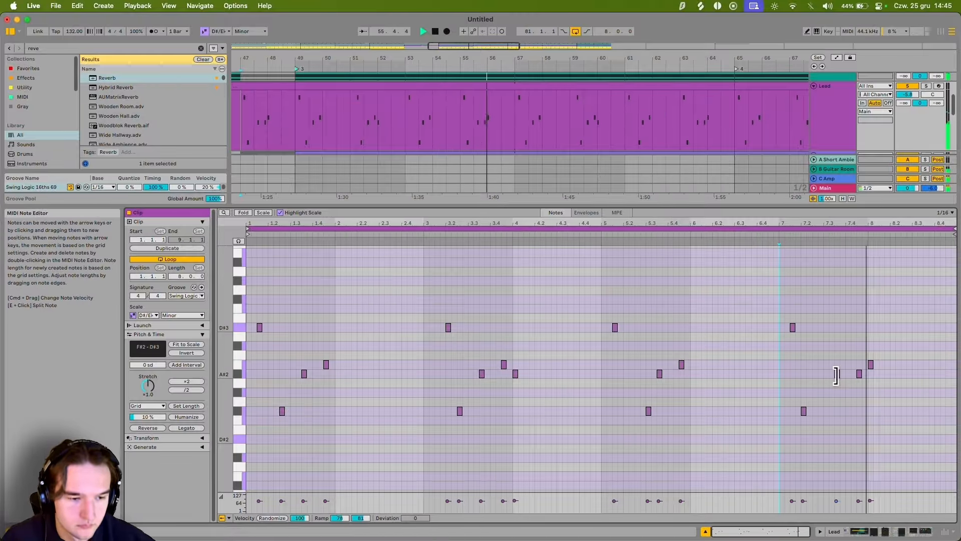
scroll(677, 326, "down", 1)
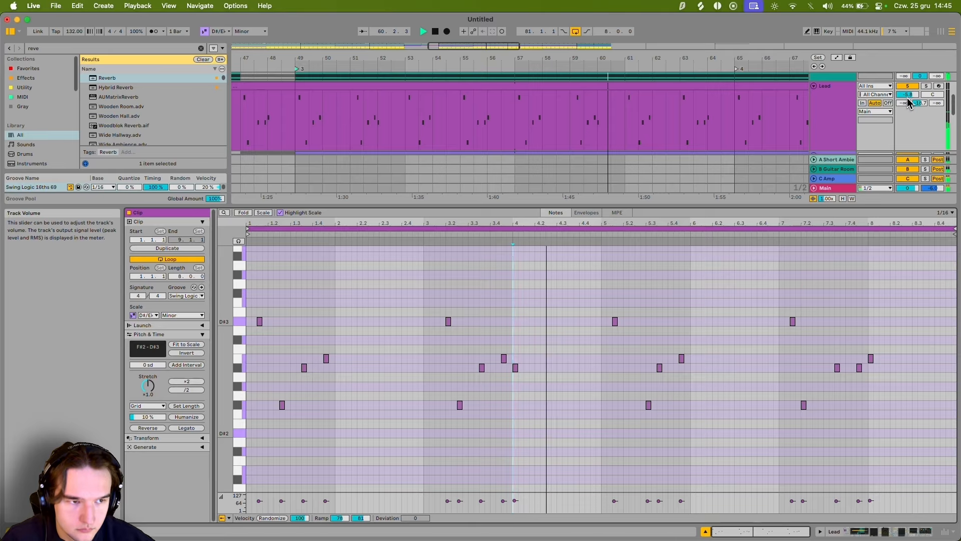
left_click(645, 334)
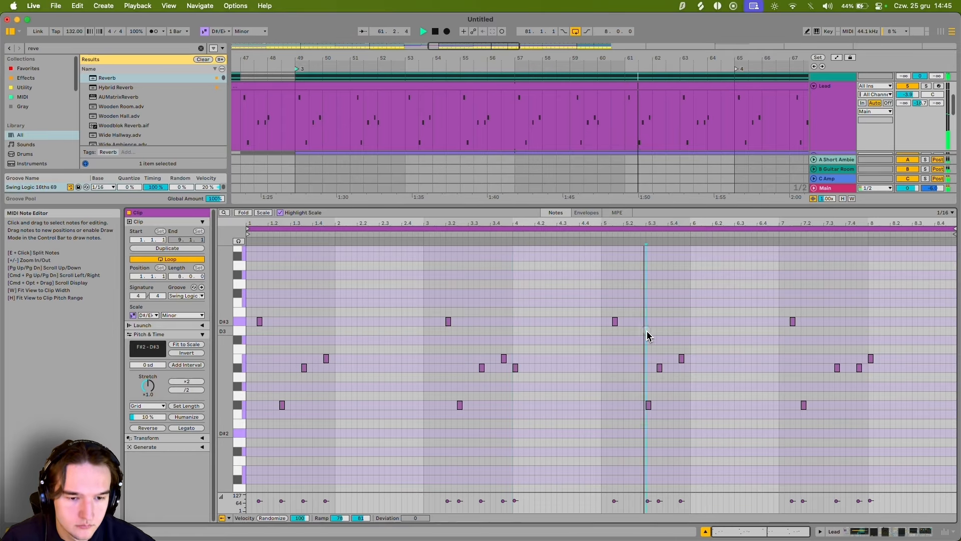
scroll(647, 333, "up", 1)
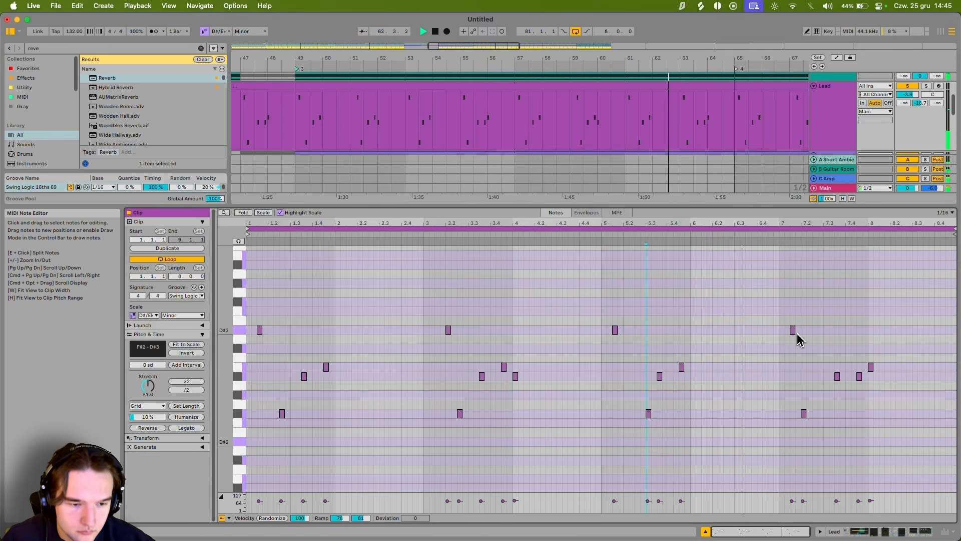
left_click(781, 335)
scroll(772, 334, "up", 1)
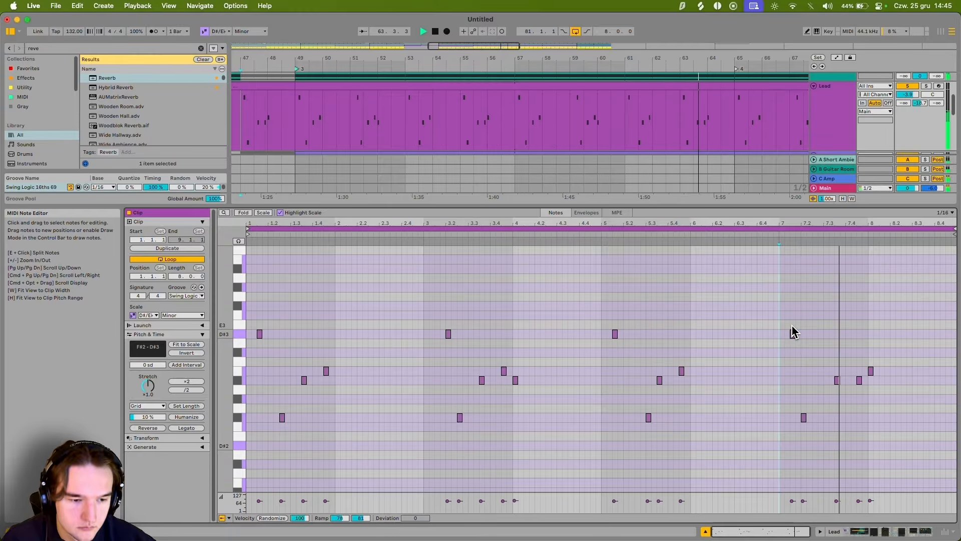
Step: Deactivate the Lead and Pad 2 parts from bar 65 to bar 73 in the arrangement
key("shift+Tab")
scroll(651, 260, "down", 3)
scroll(560, 243, "down", 3)
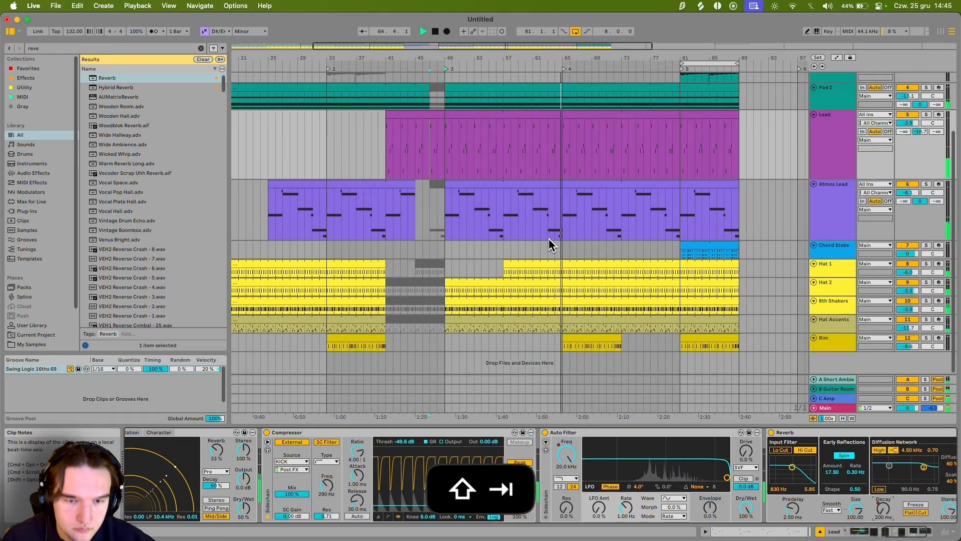
left_click(561, 210)
scroll(559, 206, "up", 3)
left_click_drag(561, 209, 621, 222)
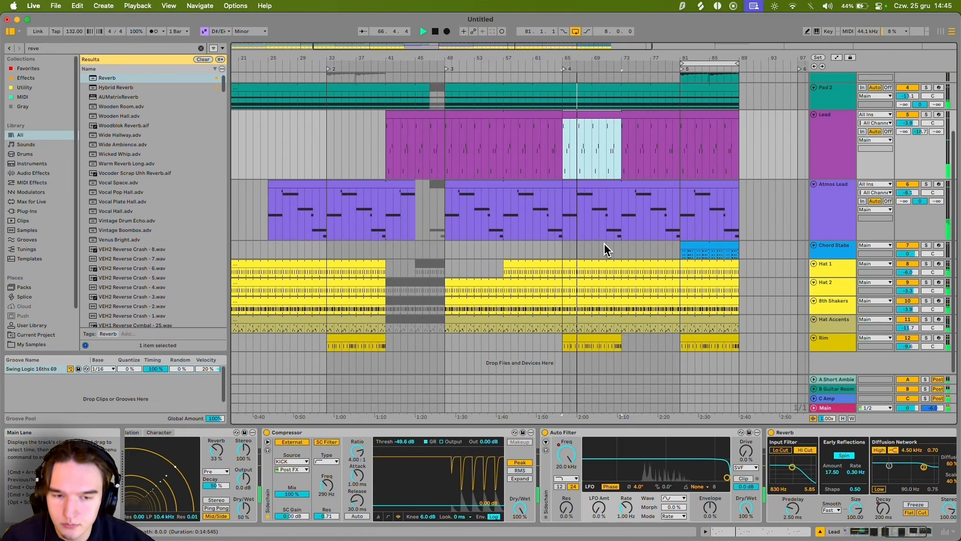
scroll(606, 250, "up", 1)
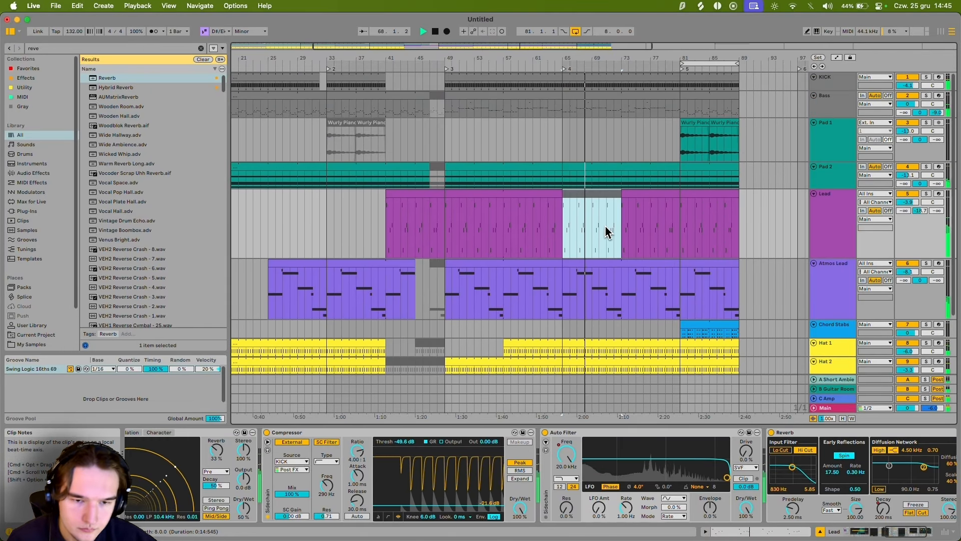
scroll(601, 212, "down", 3)
scroll(575, 185, "up", 3)
key("Delete")
left_click(564, 181)
left_click_drag(564, 181, 623, 179)
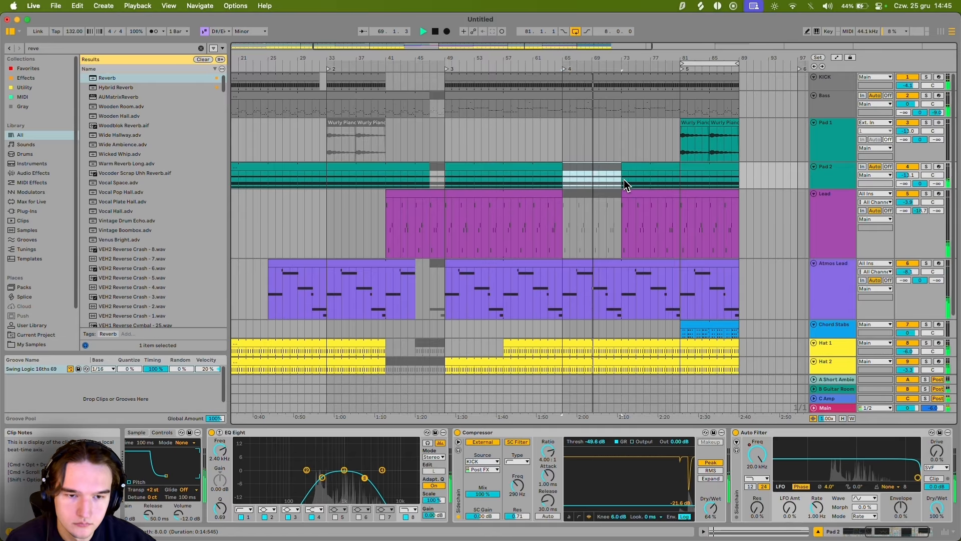
scroll(601, 160, "down", 3)
scroll(580, 160, "up", 3)
key("Delete")
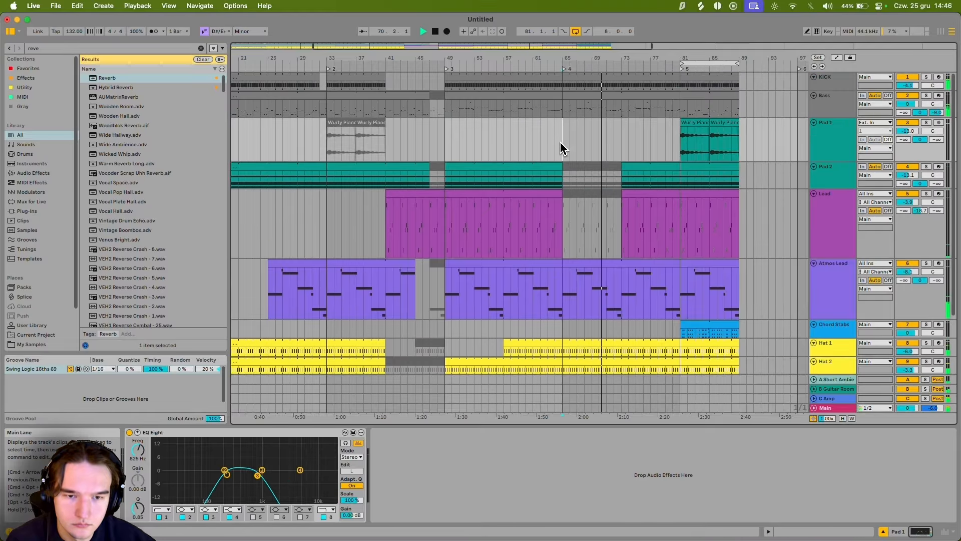
left_click_drag(682, 325, 563, 320)
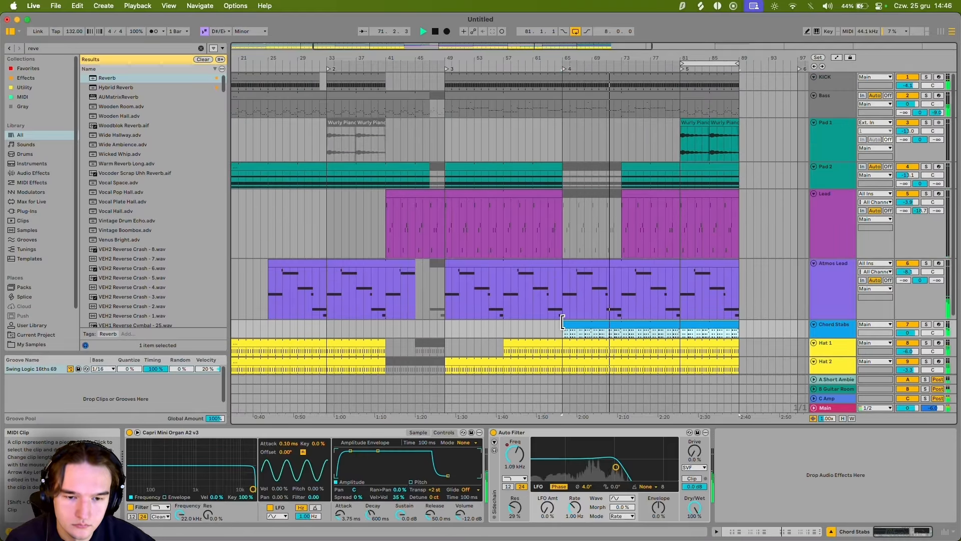
left_click(556, 151)
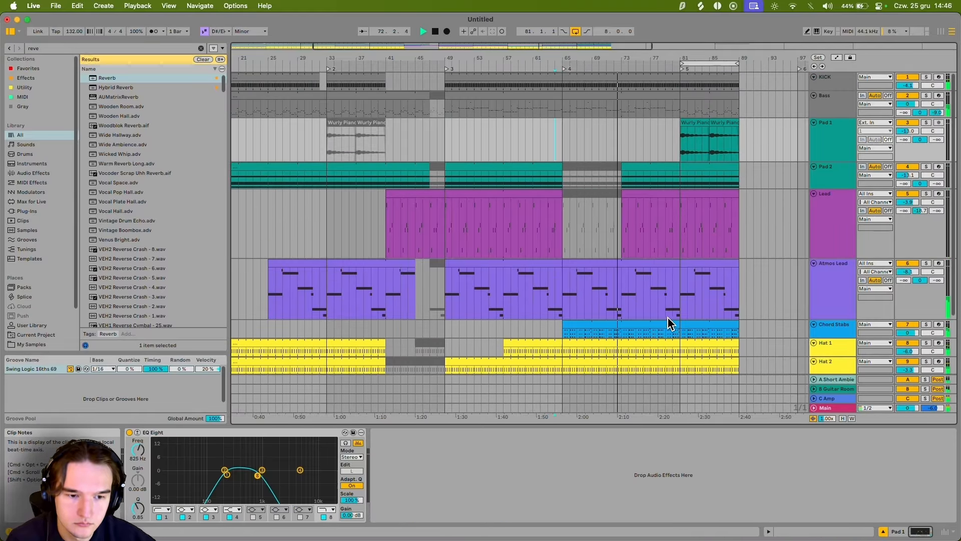
key("super+z")
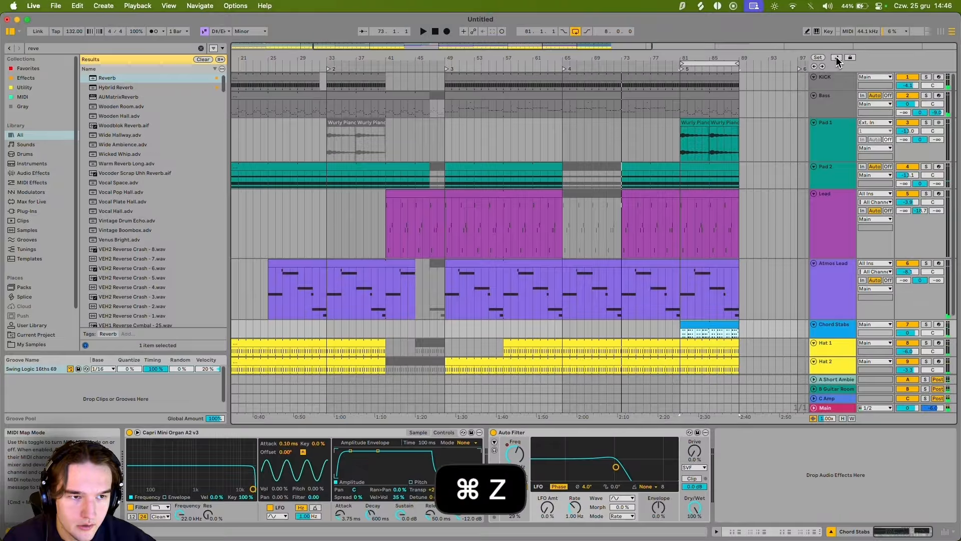
scroll(597, 146, "down", 5)
scroll(597, 146, "left", 3)
left_click(441, 150)
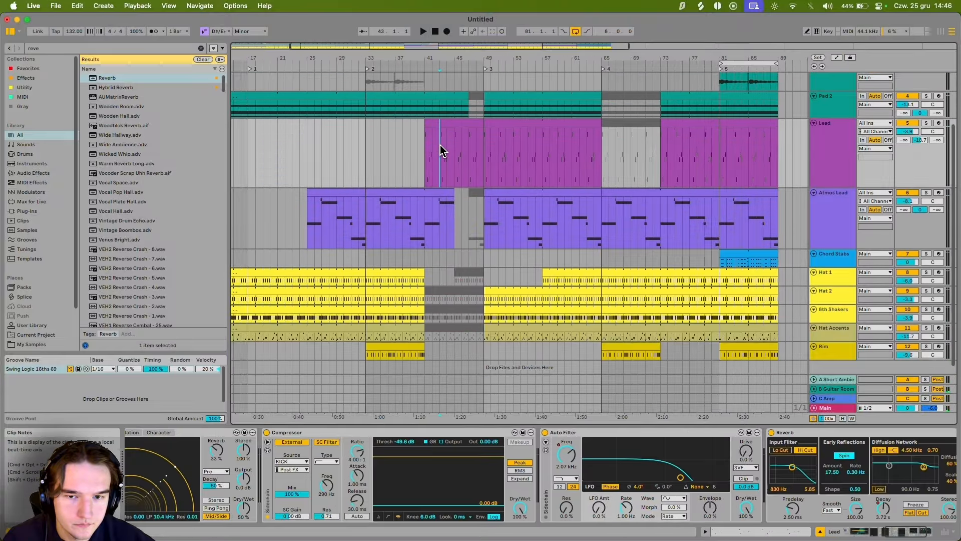
scroll(650, 153, "up", 3)
left_click_drag(608, 154, 652, 228)
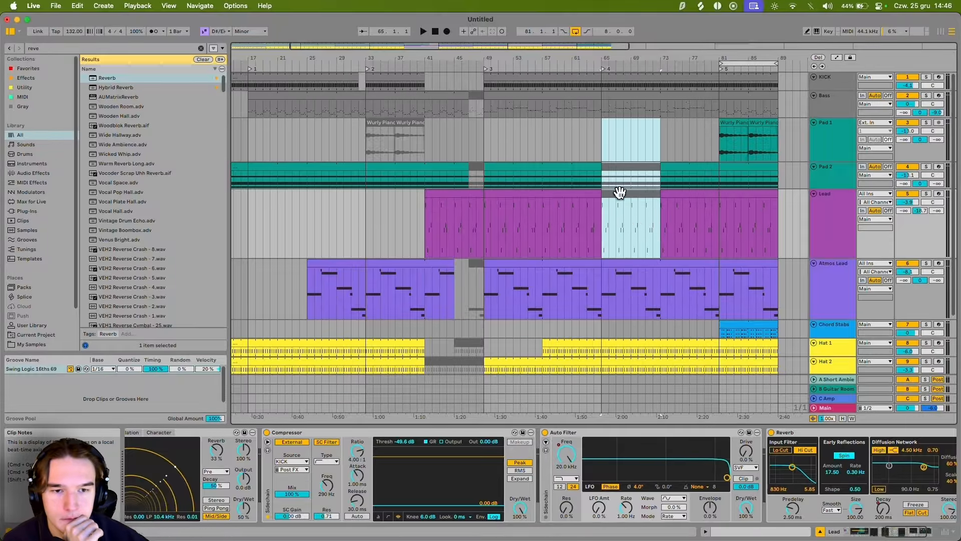
scroll(699, 219, "down", 3)
scroll(587, 187, "up", 3)
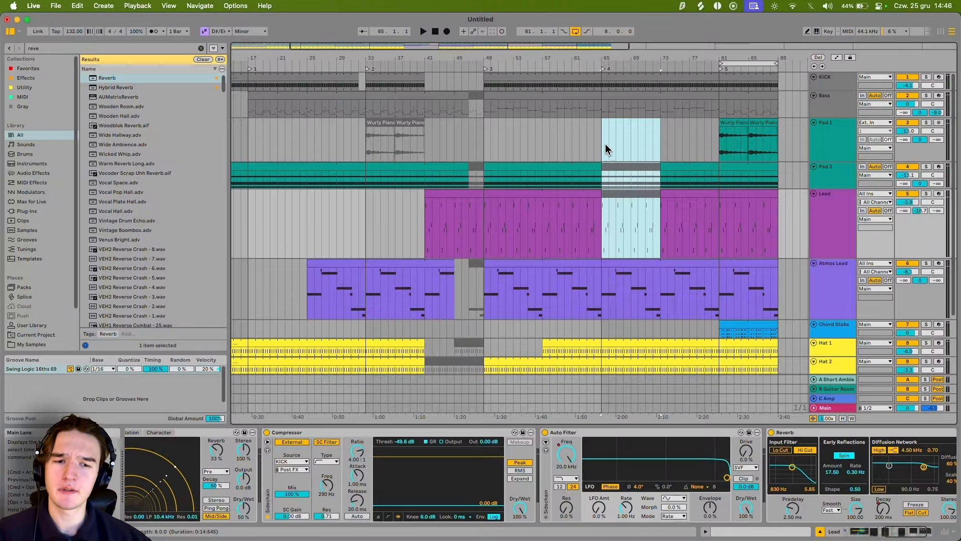
left_click_drag(605, 148, 485, 131)
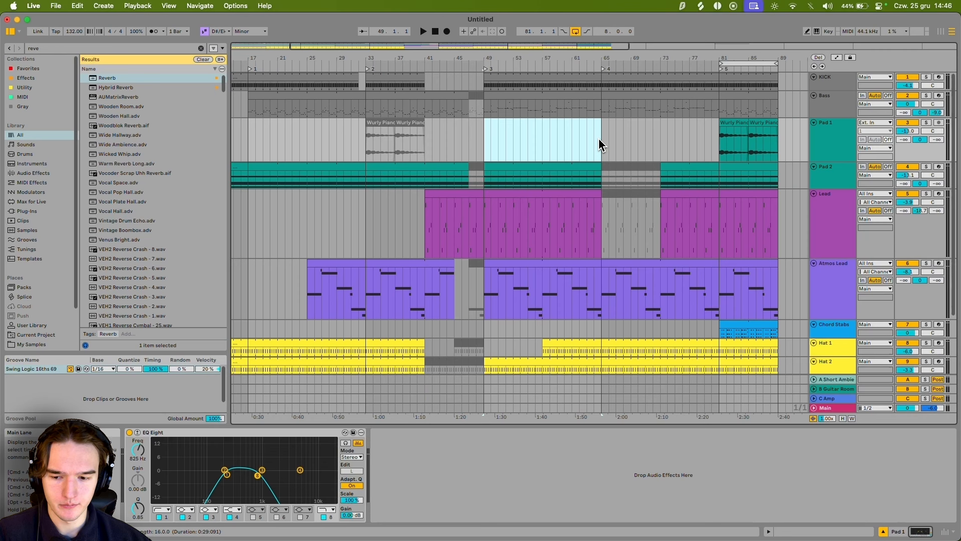
Step: Audition the Chord Stabs clip at bar 81 and extend its start back to bar 65
scroll(726, 301, "down", 2)
scroll(726, 301, "right", 2)
left_click(686, 277)
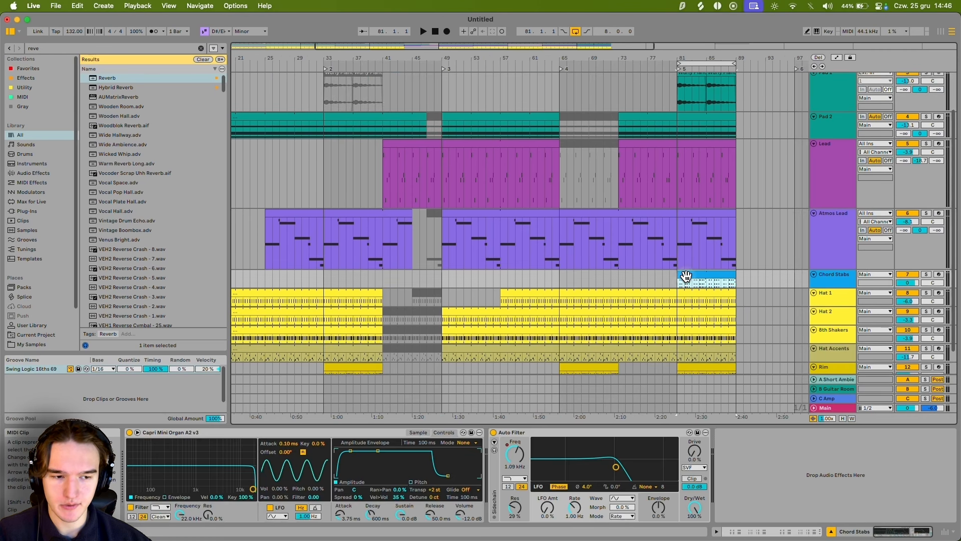
key("space")
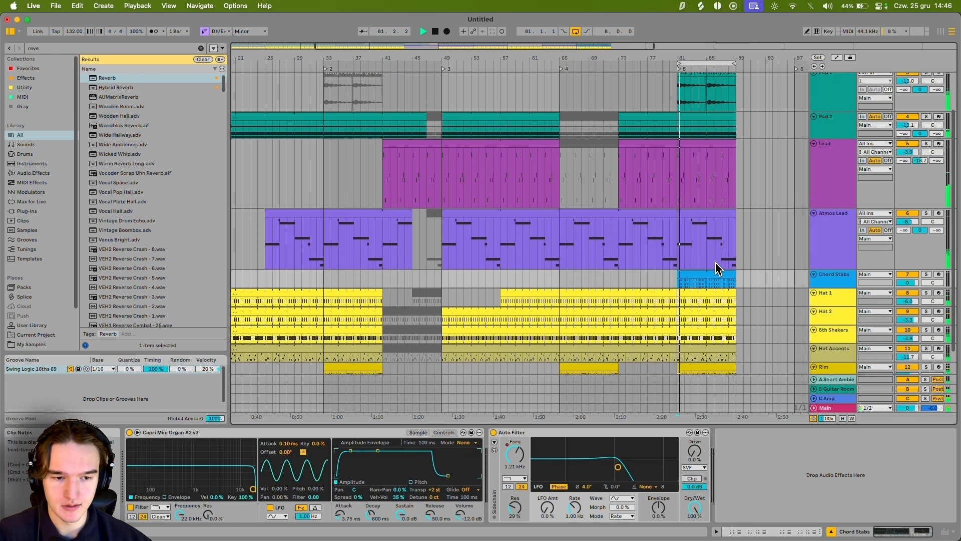
key("space")
left_click_drag(680, 273, 568, 275)
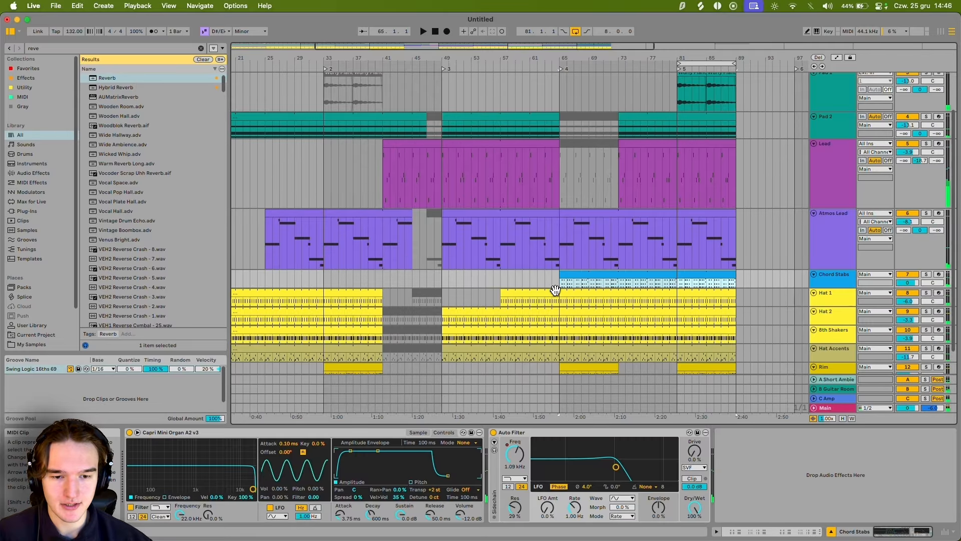
left_click(557, 292)
left_click(561, 284)
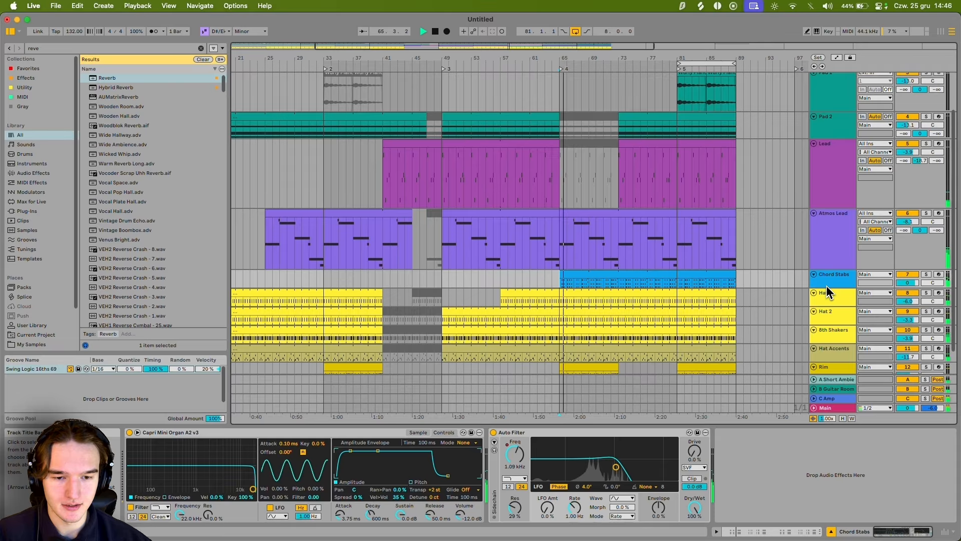
Step: Copy the Chord Stabs' Auto Filter frequency automation from bar 81, paste it at bar 65, duplicate it once and hide the automation
left_click(836, 58)
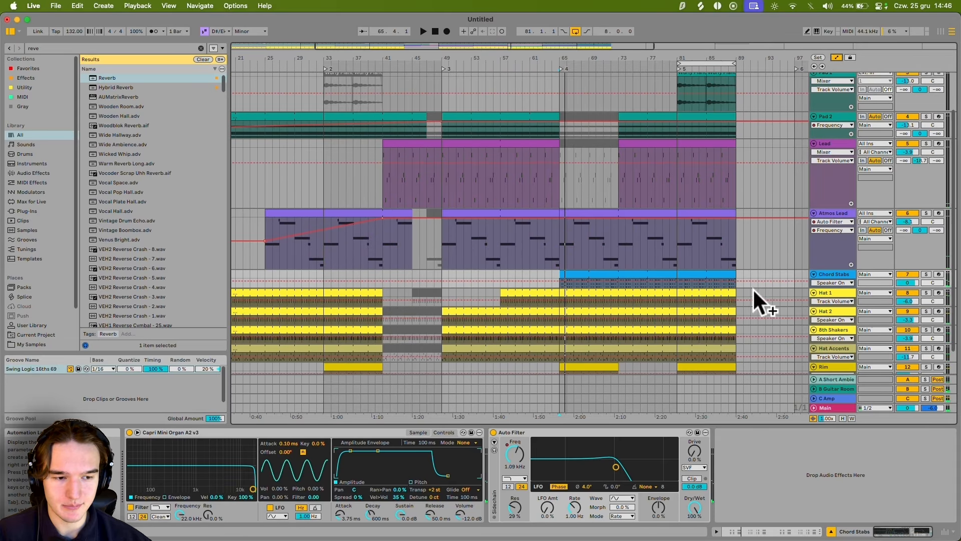
left_click(516, 458)
scroll(677, 274, "up", 5)
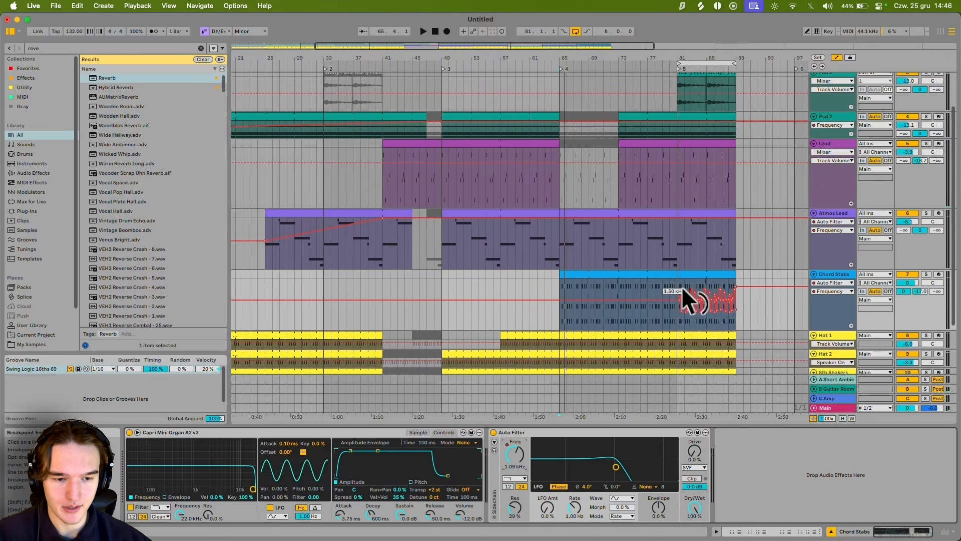
left_click_drag(676, 291, 715, 290)
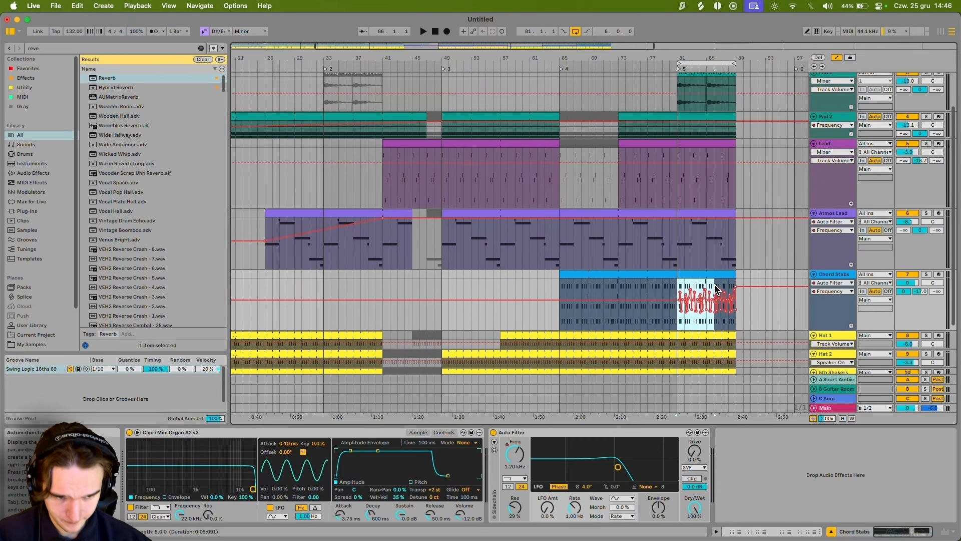
key("super+c")
left_click(558, 287)
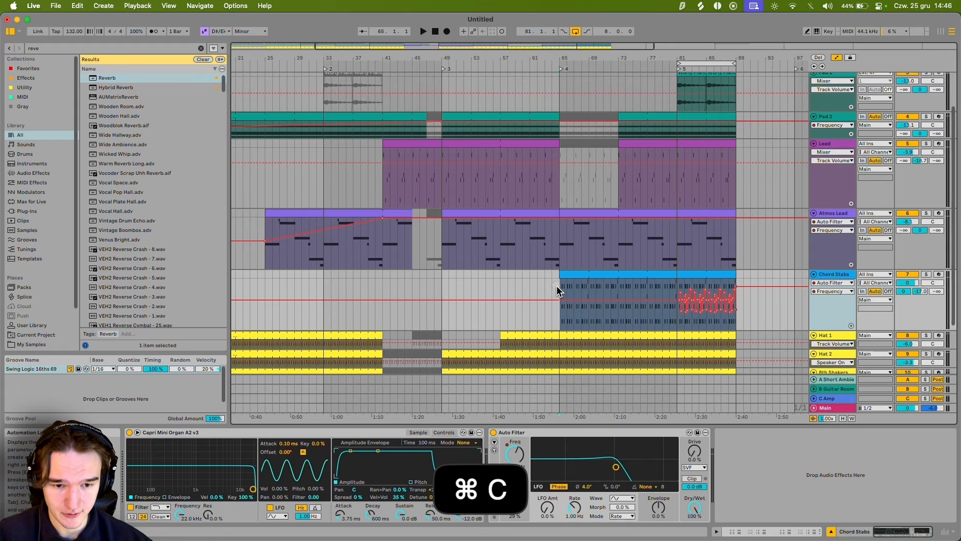
key("super+v")
key("super+d")
left_click(558, 287)
key("space")
key("a")
Step: Listen to the transition from bar 63 into the Chord Stabs section at bar 65
scroll(584, 236, "up", 3)
scroll(578, 226, "down", 2)
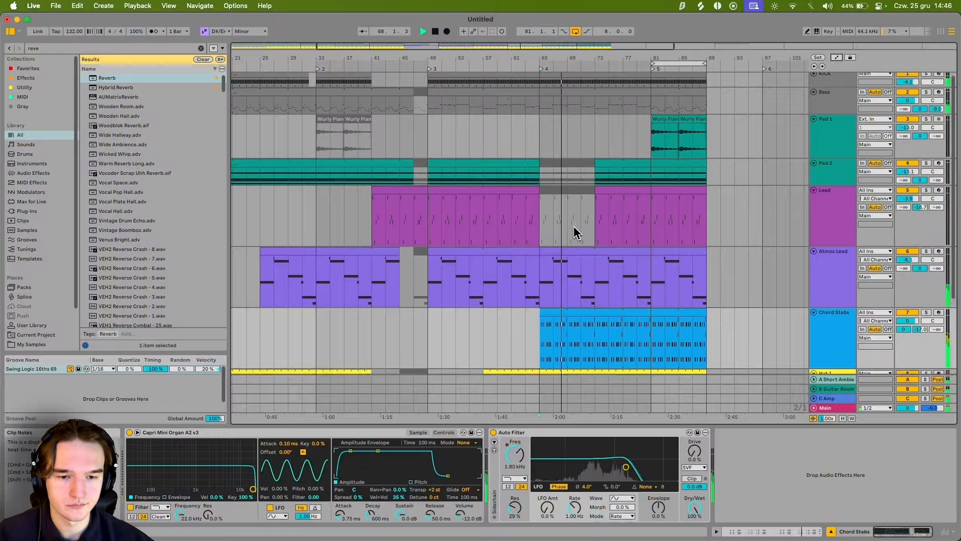
scroll(573, 265, "down", 3)
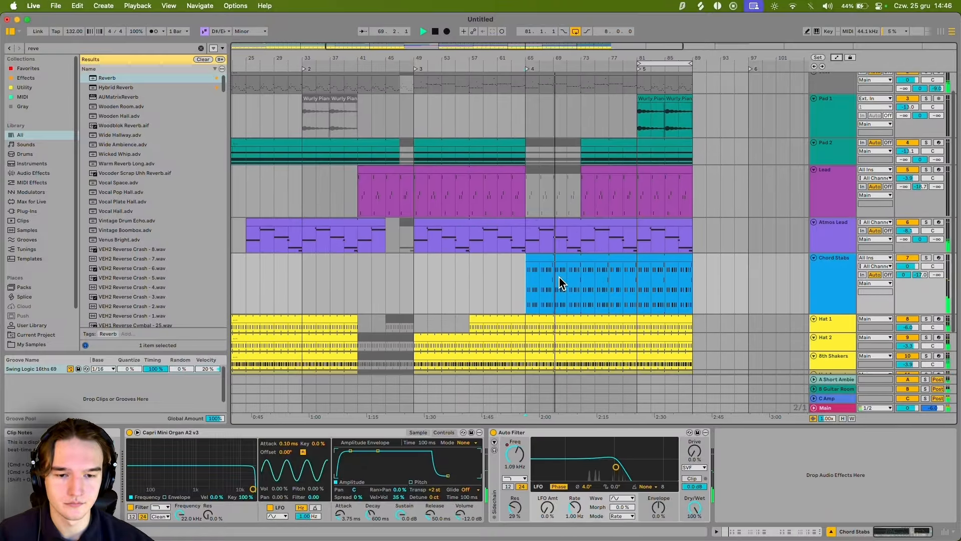
key("space")
left_click(511, 199)
left_click_drag(512, 198, 536, 301)
left_click(509, 200)
scroll(510, 220, "down", 3)
key("space")
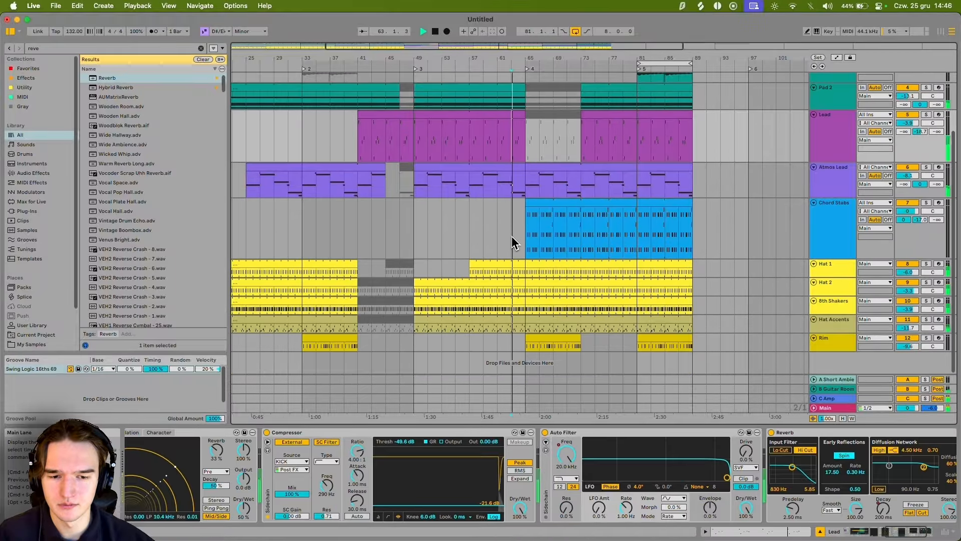
scroll(521, 337, "up", 3)
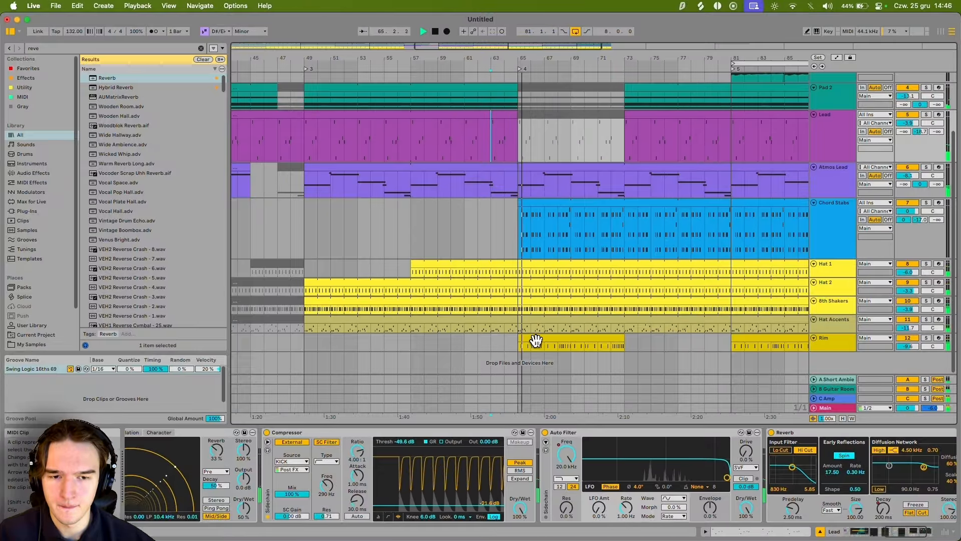
Step: Deactivate the Atmos Lead and reactivate Pad 2 from bar 65 to bar 73
left_click(546, 215)
scroll(551, 241, "up", 3)
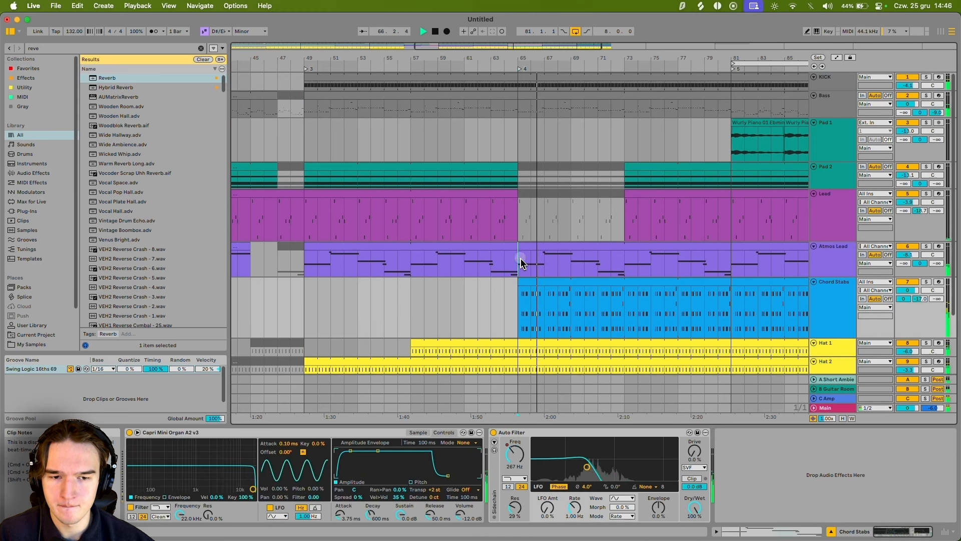
left_click_drag(522, 260, 666, 261)
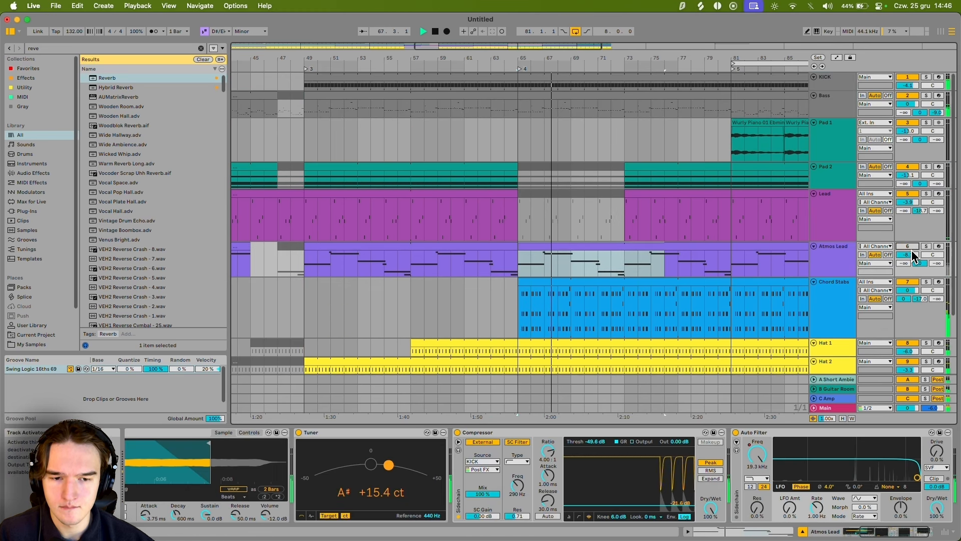
left_click_drag(512, 165, 652, 167)
Step: Listen to the arrangement from bar 64 across the change at bar 65
left_click(507, 209)
key("space")
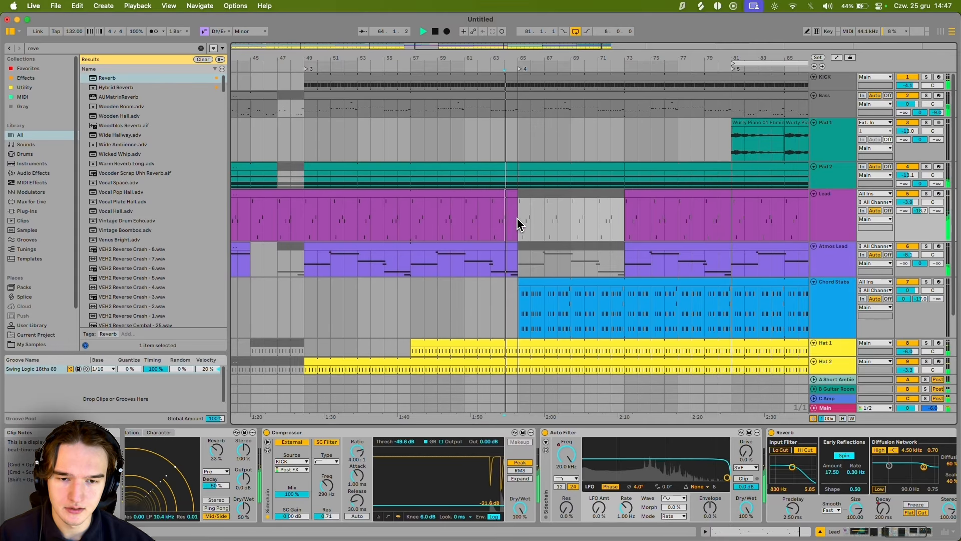
left_click(533, 263)
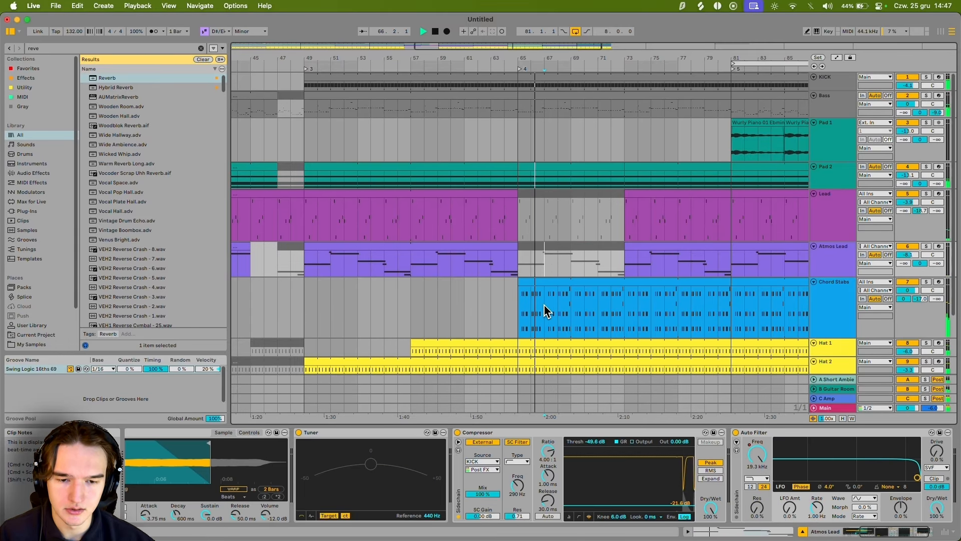
scroll(644, 210, "down", 4)
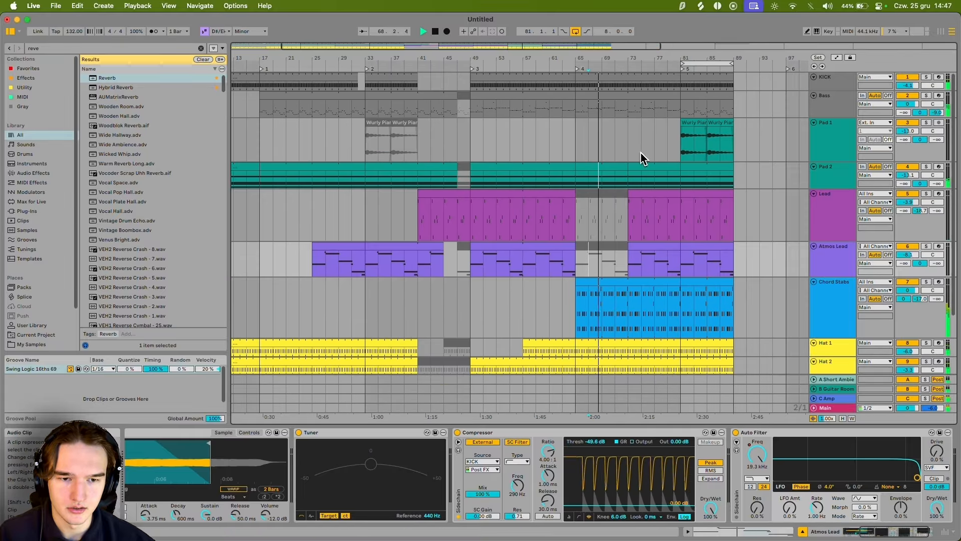
Step: Deactivate the Chord Stabs from bar 73 to bar 81
left_click_drag(582, 155, 677, 267)
left_click_drag(680, 308, 629, 308)
scroll(638, 200, "down", 3)
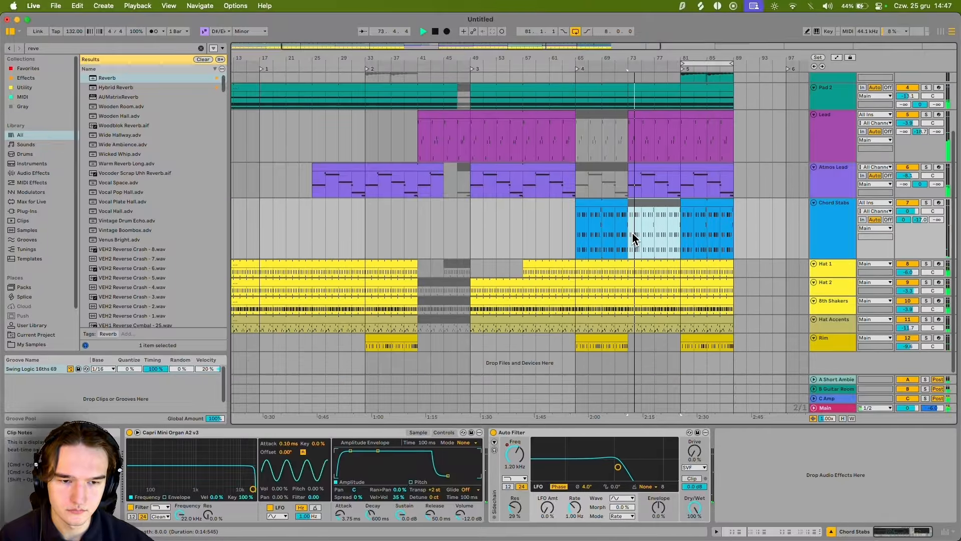
key("0")
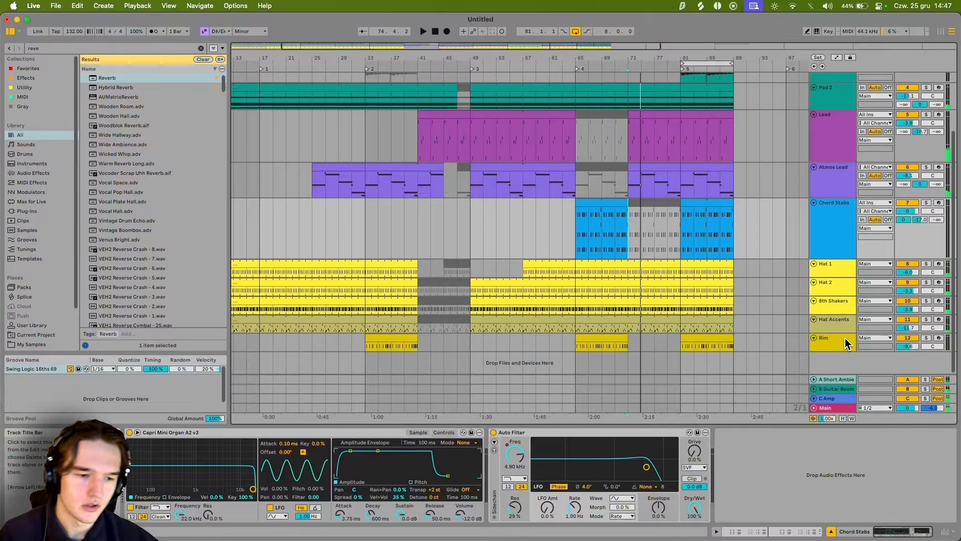
Step: Listen to the break from bar 41 and review which percussion parts play around it
left_click(845, 338)
scroll(516, 182, "up", 3)
left_click(421, 134)
key("space")
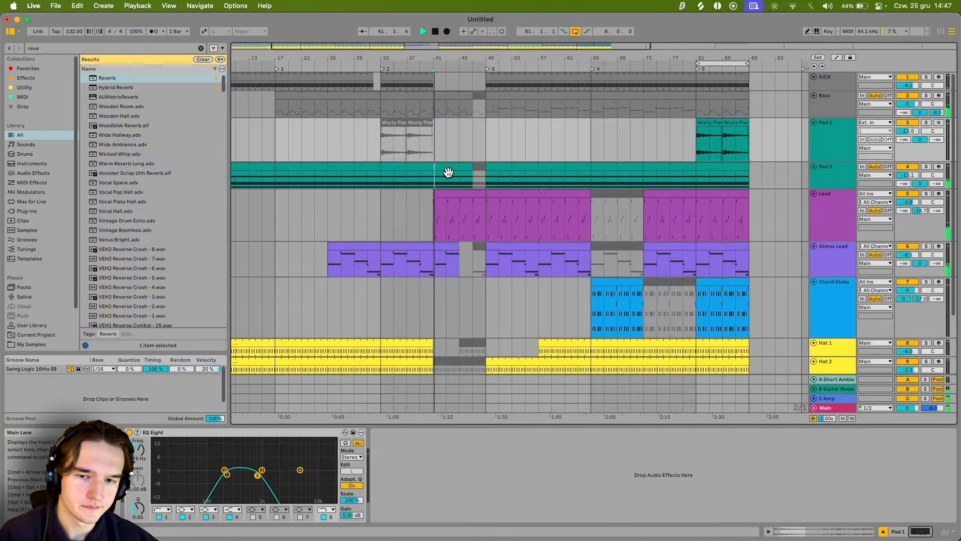
scroll(448, 173, "left", 2)
scroll(484, 211, "down", 3)
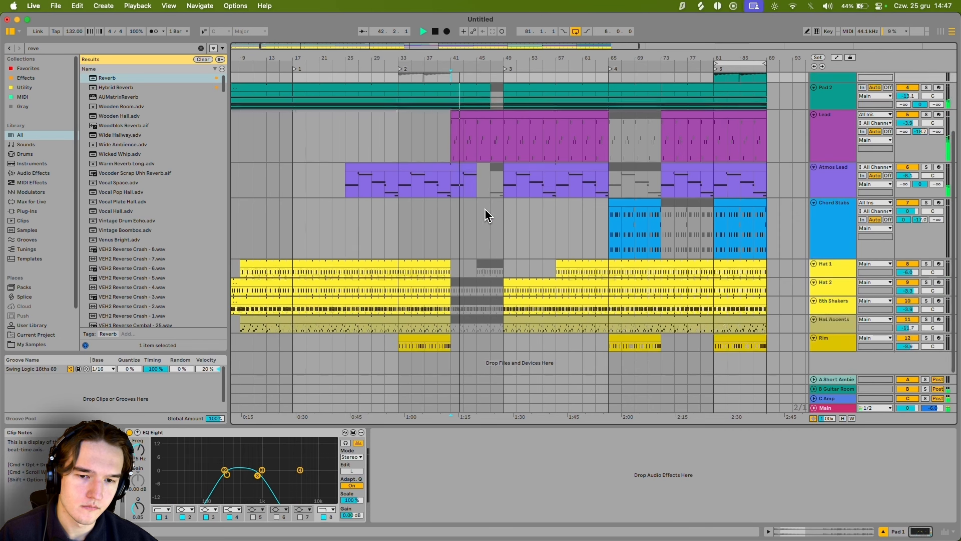
Step: Add a MIDI track below Rim, search the library for "ride 909" and load 909 Cymbal Ride 3 onto it
left_click(510, 231)
key("super+shift+t")
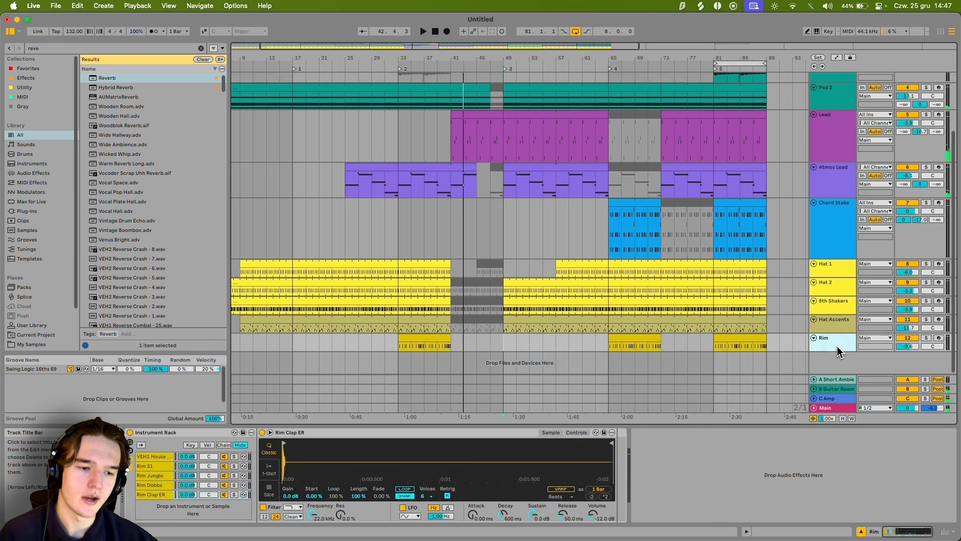
key("super+f")
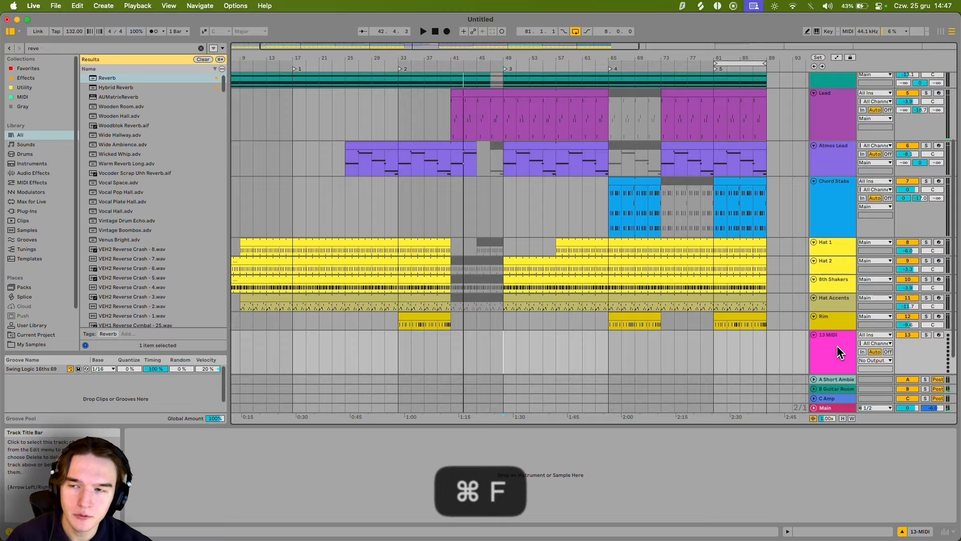
type("ride")
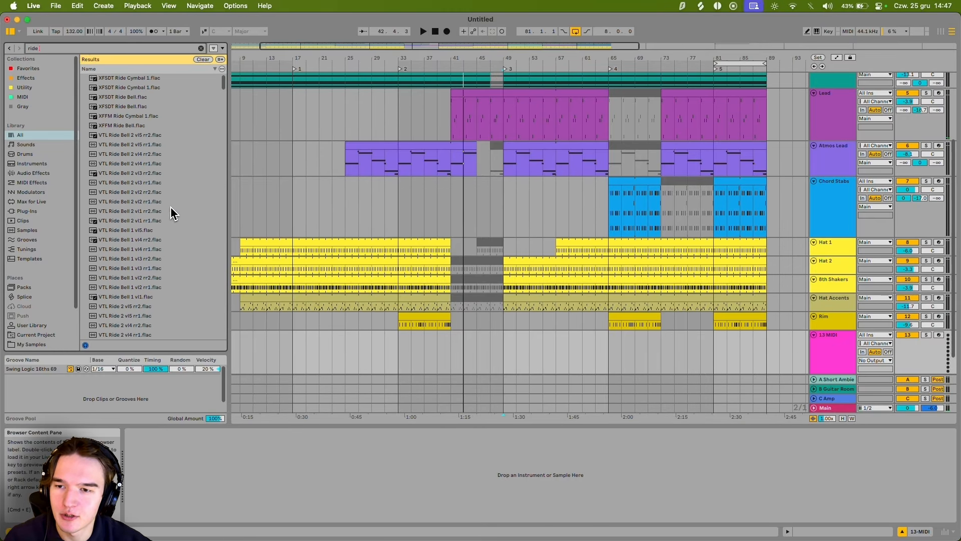
left_click(139, 193)
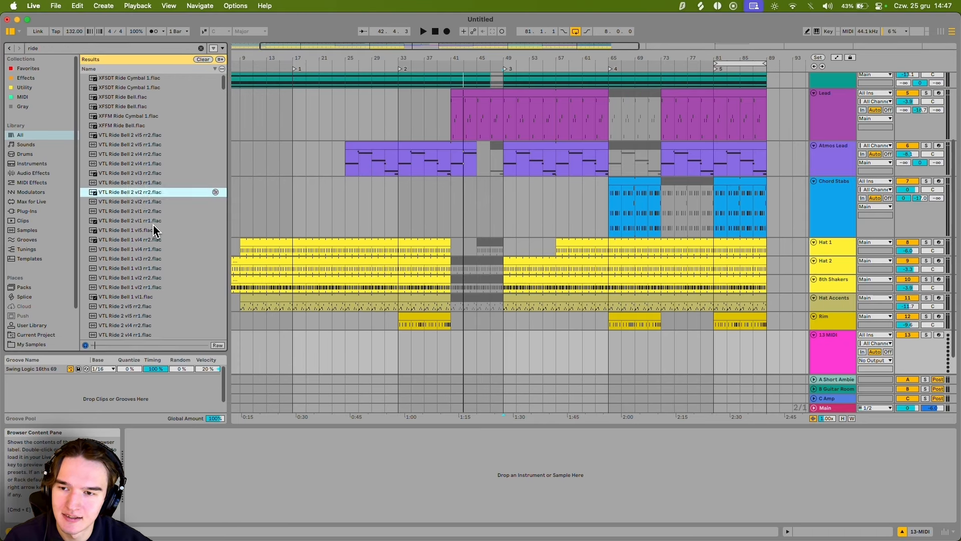
scroll(153, 245, "down", 5)
key("Right")
type("909")
double_click(126, 117)
Step: Audition the ride during playback, lower its track volume and create an empty MIDI clip on it from bar 49 to bar 57
key("space")
left_click(517, 351)
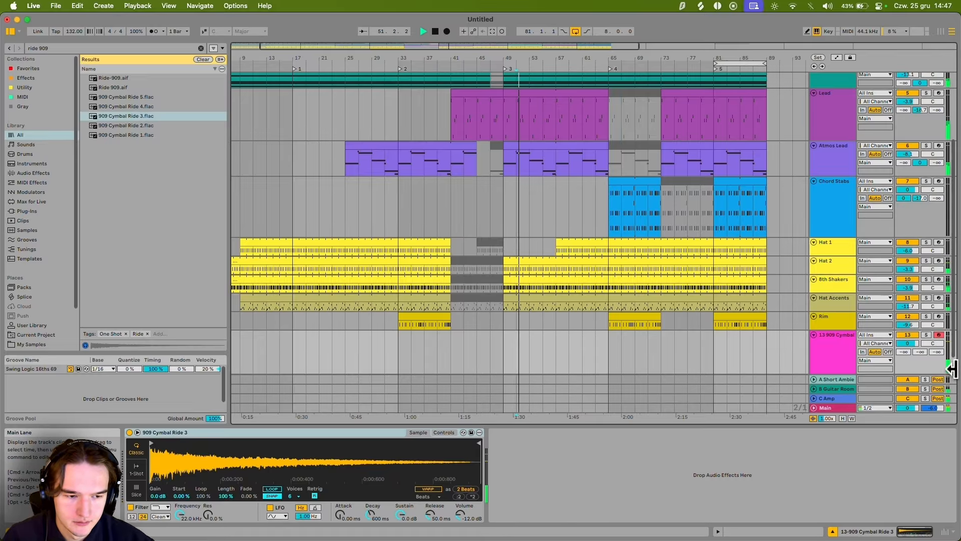
key("space")
double_click(511, 339)
key("shift+Tab")
left_click_drag(516, 334, 557, 335)
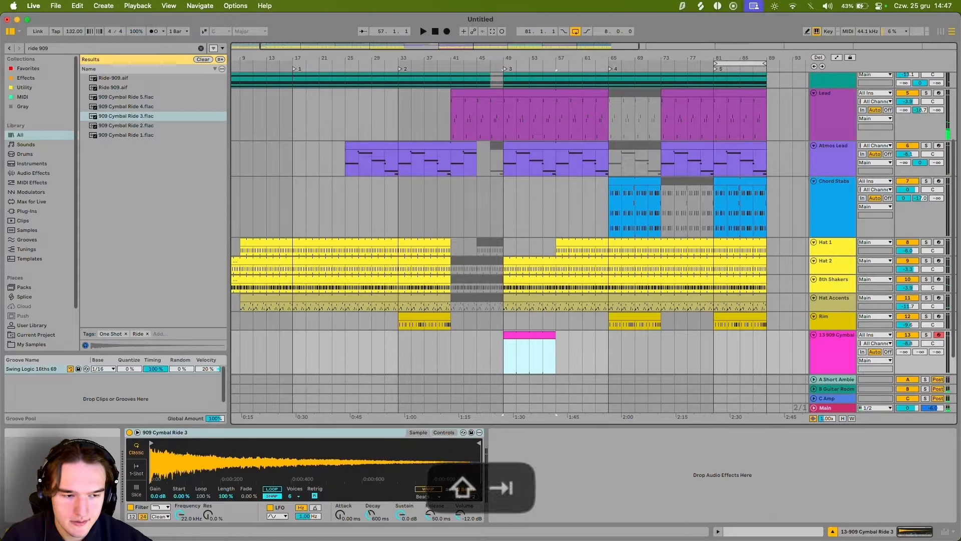
Step: Solo the ride track, fill its clip's first beat with two C3 eighth notes and shorten the loop length to one beat
left_click(926, 335)
key("space")
key("shift+Tab")
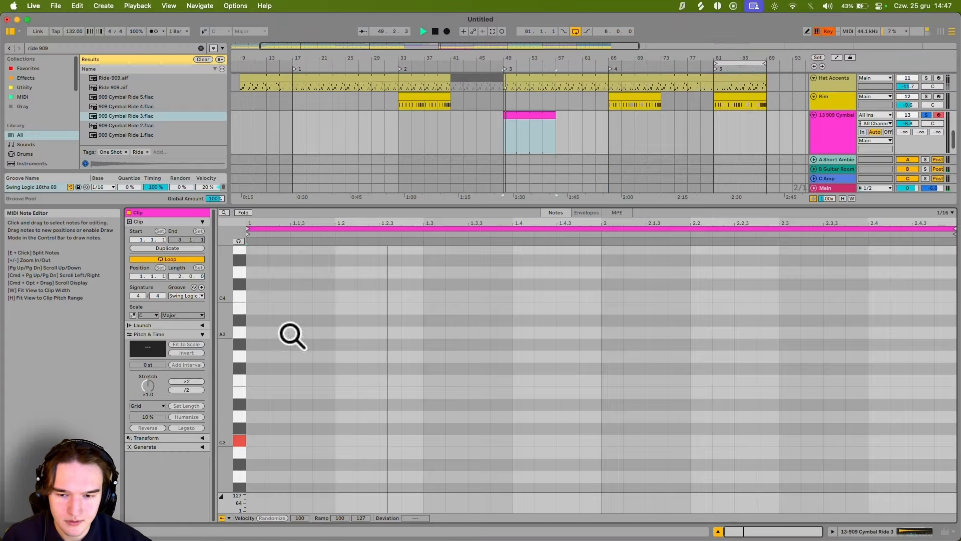
key("space")
double_click(250, 440)
left_click_drag(268, 440, 290, 440)
key("super+d")
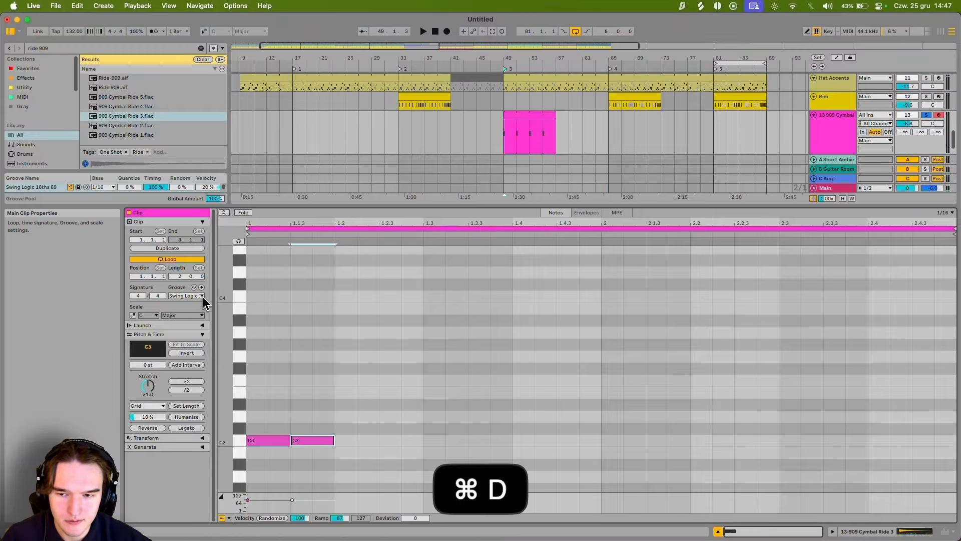
left_click_drag(191, 276, 191, 296)
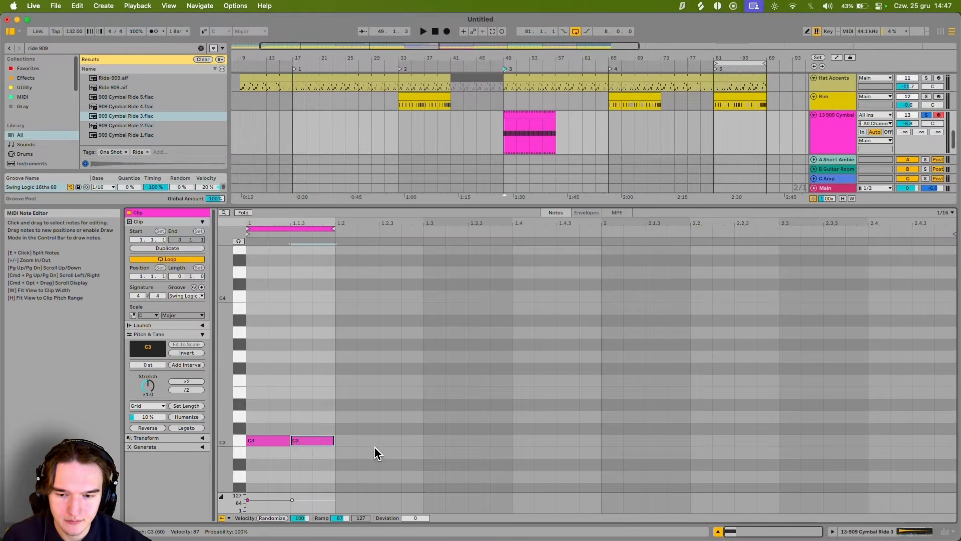
Step: Lower the first ride note's velocity to 13 and set the ride track's volume to about -12.3 dB during playback
left_click(263, 440)
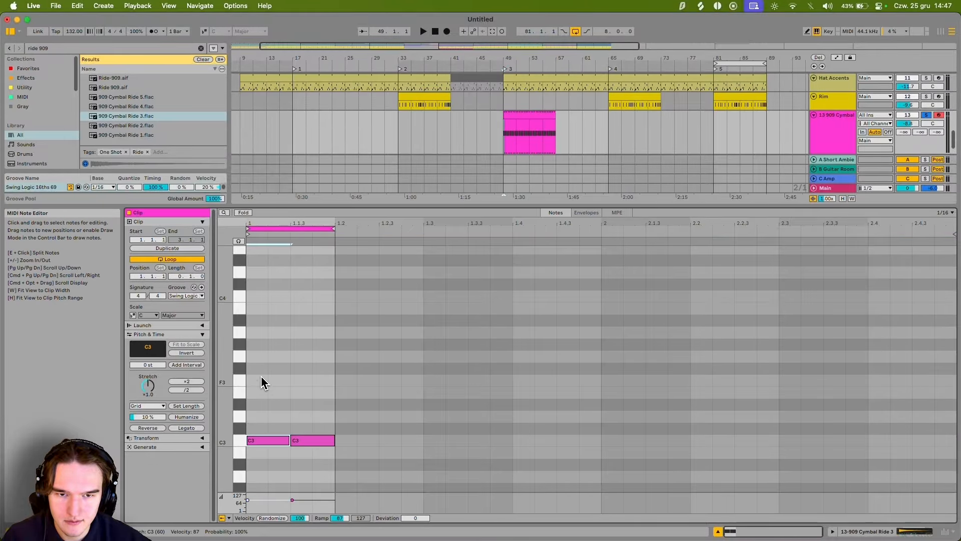
key("space")
left_click_drag(264, 501, 263, 506)
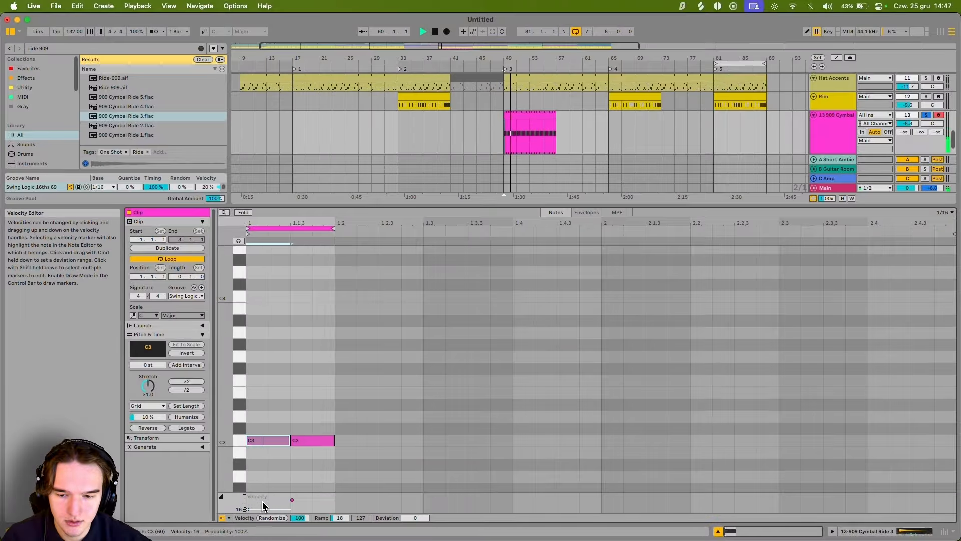
key("space")
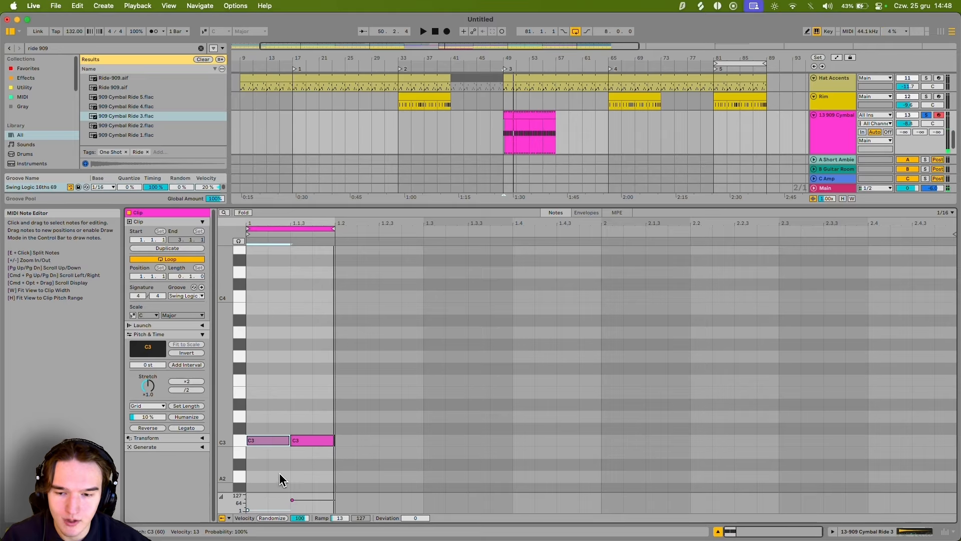
key("space")
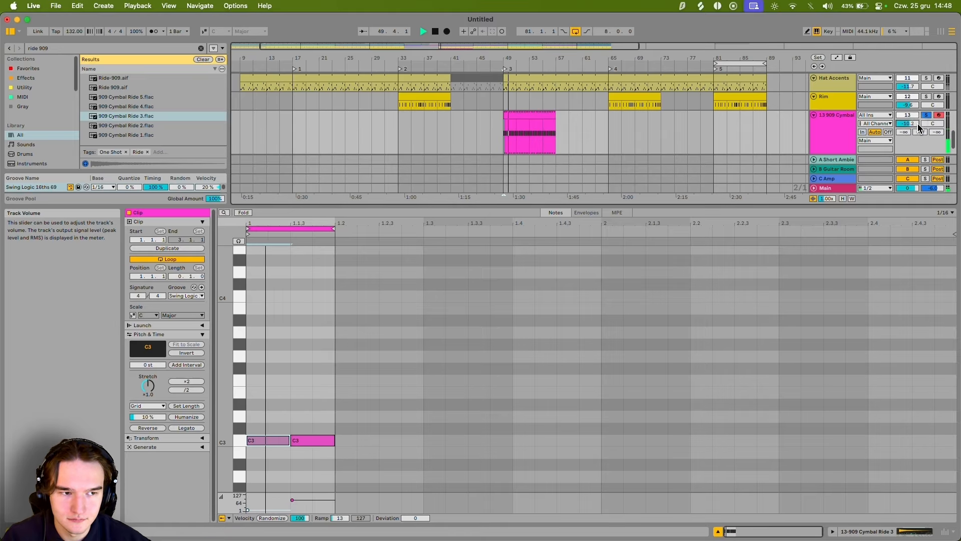
left_click_drag(914, 125, 915, 130)
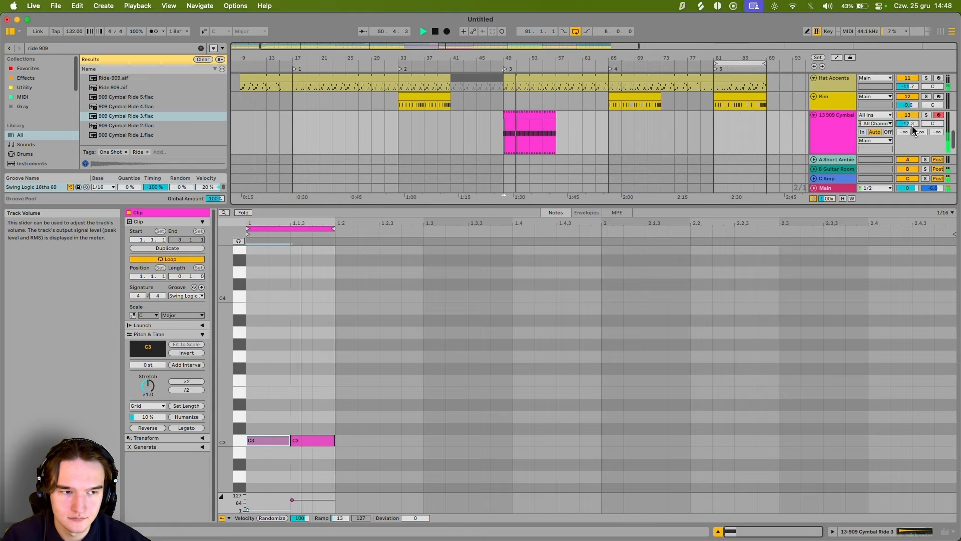
Step: Search the library for "eq" and add EQ Eight to the ride track
key("shift+Tab")
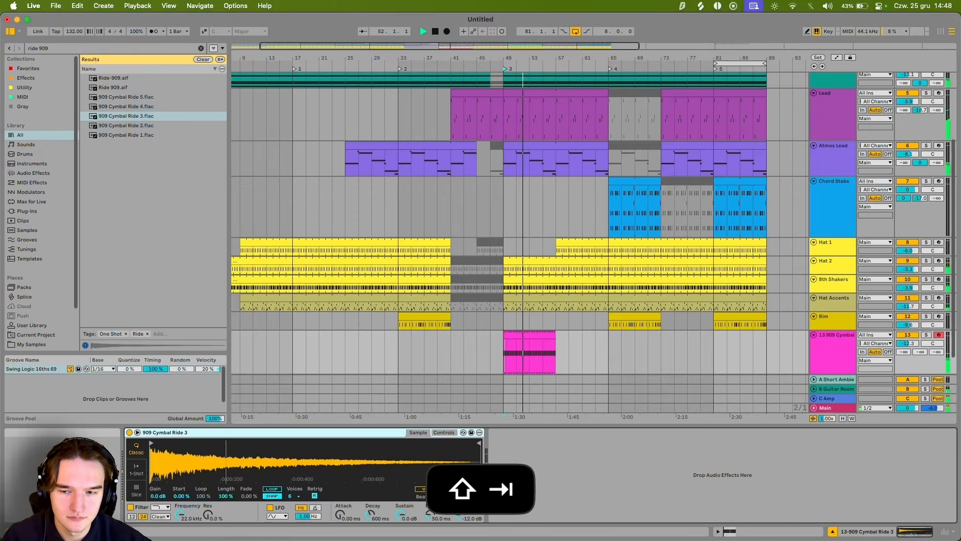
key("super+f")
type("eq")
double_click(106, 89)
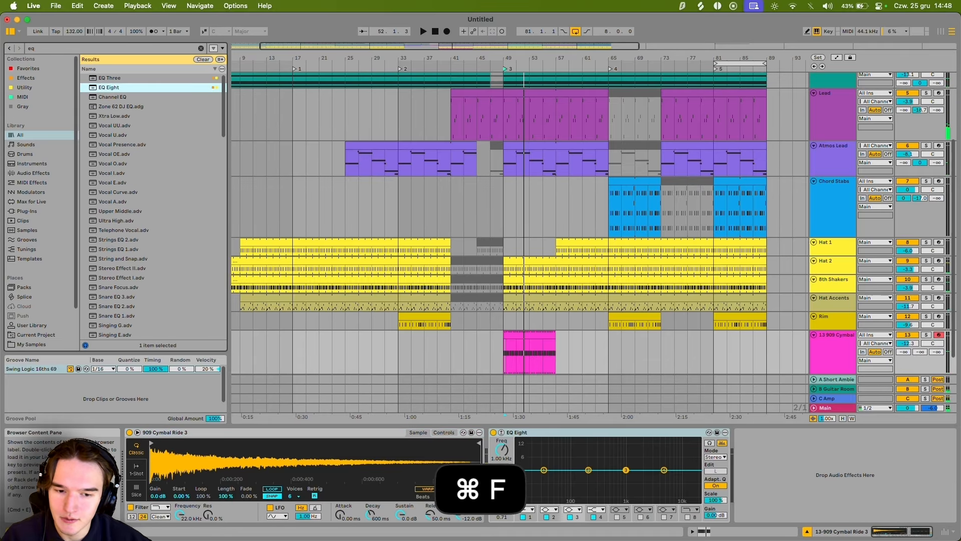
Step: Shape the ride with an EQ low cut and a band 3 dip of -4.76 dB at 6.39 kHz, Q 3.76, and compare without the dip
key("space")
left_click(526, 510)
left_click(519, 456)
left_click_drag(544, 477, 669, 443)
mouse_move(502, 515)
left_mouse_down()
mouse_move(501, 480)
mouse_move(502, 504)
left_mouse_up()
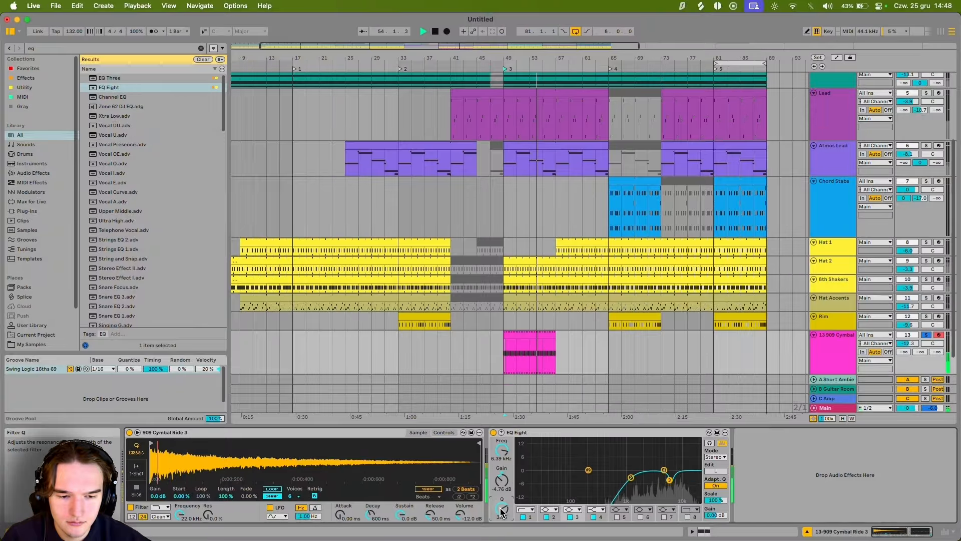
left_click(570, 517)
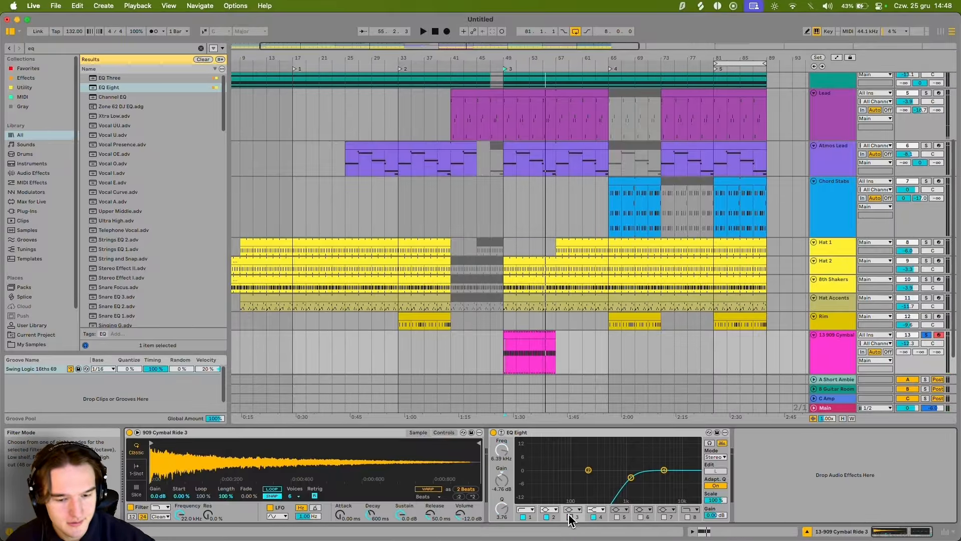
left_click(569, 517)
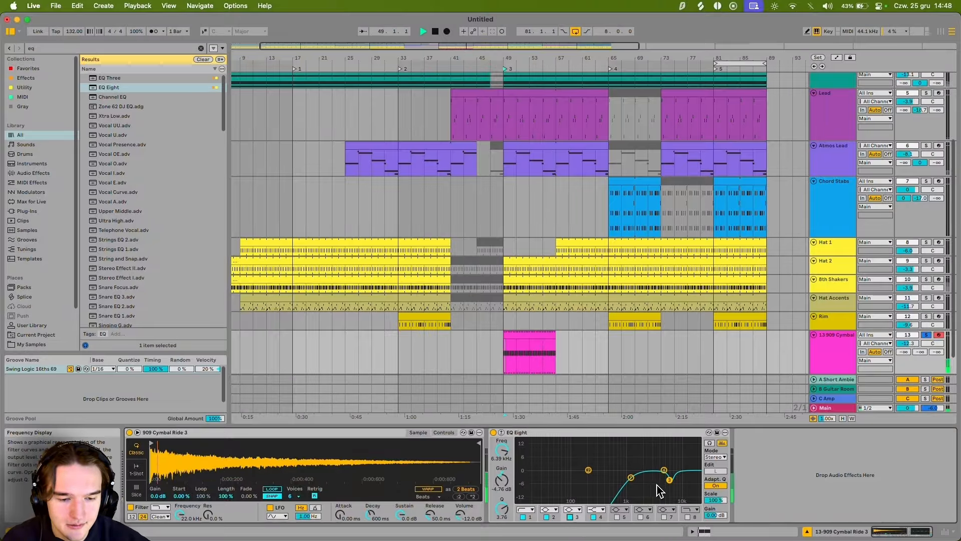
Step: Unsolo the ride track and move its clip to start at bar 57
left_click(926, 334)
scroll(546, 300, "down", 3)
left_click(542, 299)
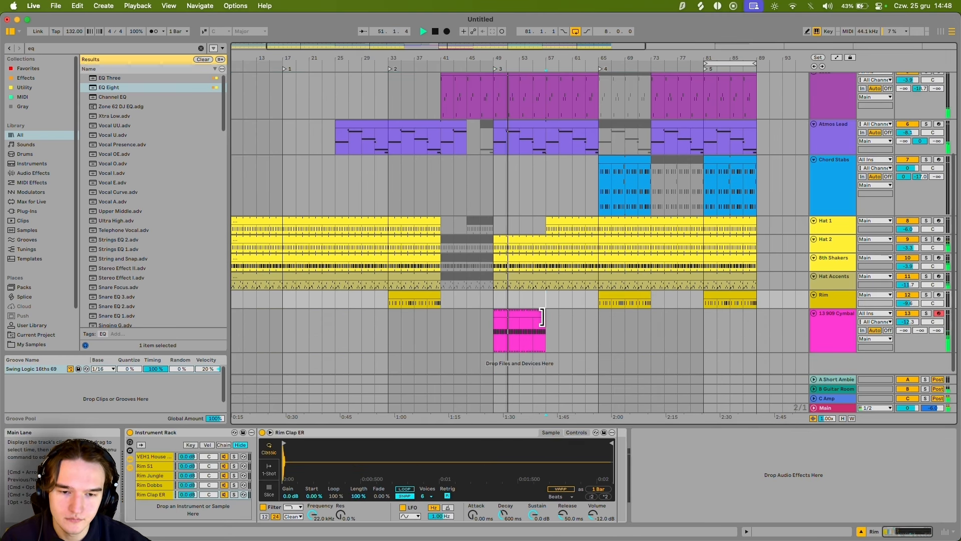
left_click_drag(500, 315, 550, 311)
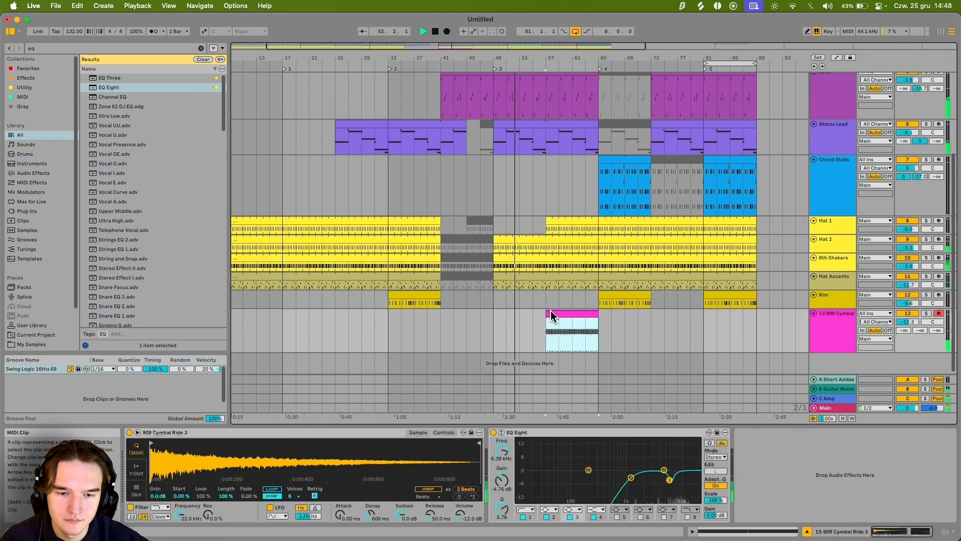
Step: Color the ride track and its clip Durian Yellow and rename the track "Ride"
left_click(786, 319)
right_click(828, 330)
left_click(860, 283)
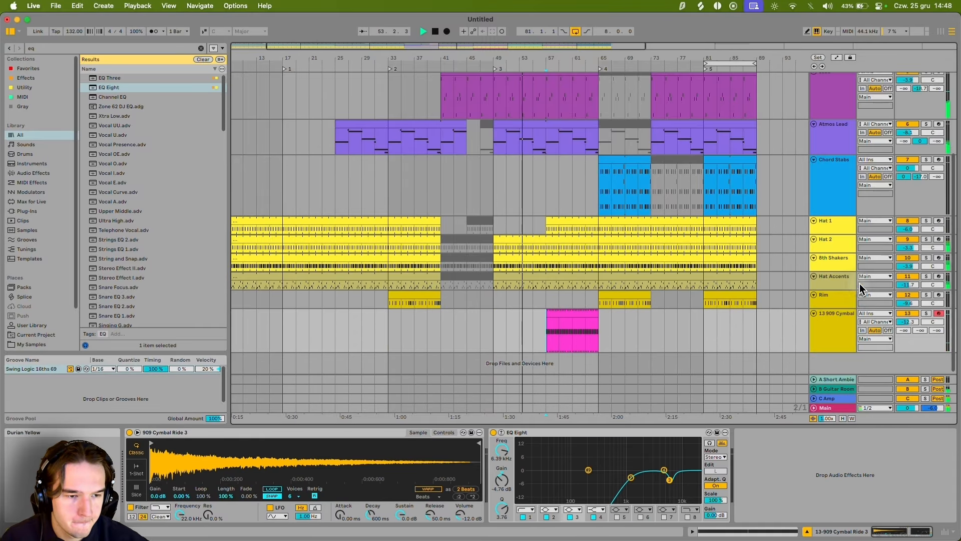
right_click(838, 332)
left_click(867, 294)
key("super+r")
type("Ride")
key("Return")
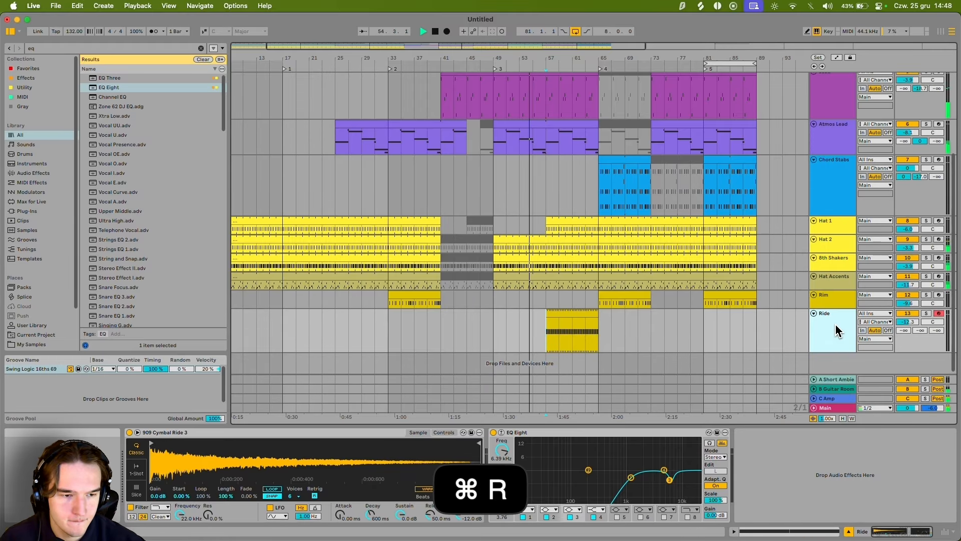
Step: Listen to the passage from the ride's entry past bar 65 and review the Rim, Chord Stabs, Atmos Lead and Lead clips there
left_click(545, 299)
scroll(612, 307, "up", 1)
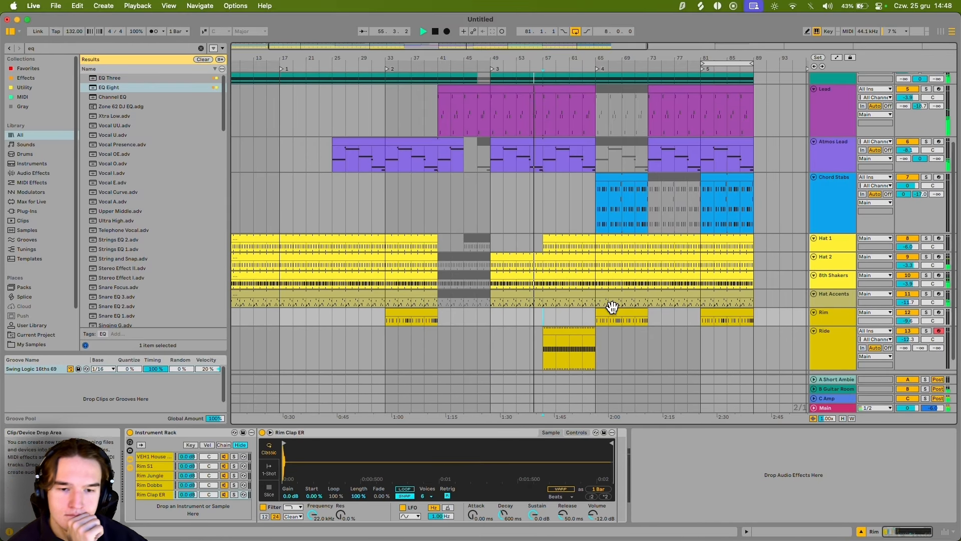
left_click(576, 284)
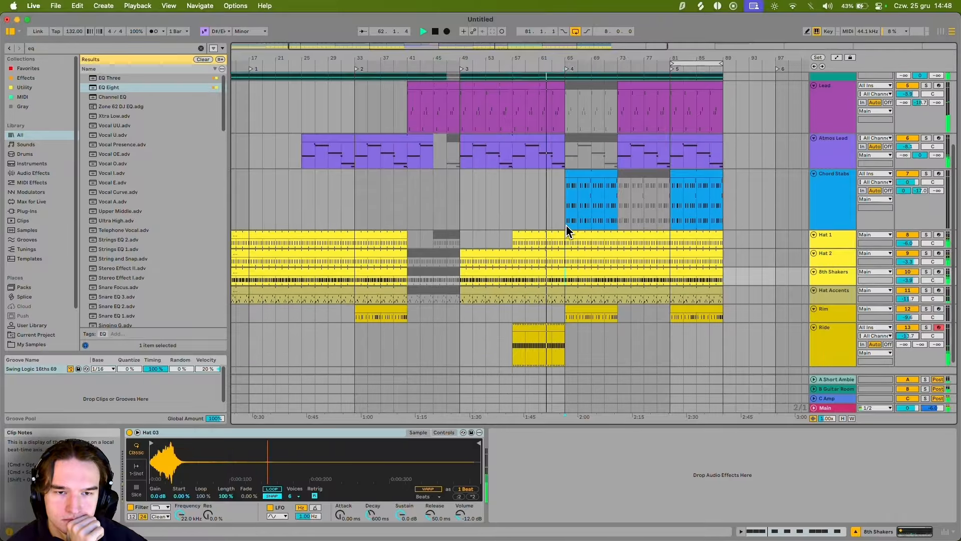
scroll(912, 102, "up", 1)
scroll(569, 248, "down", 3)
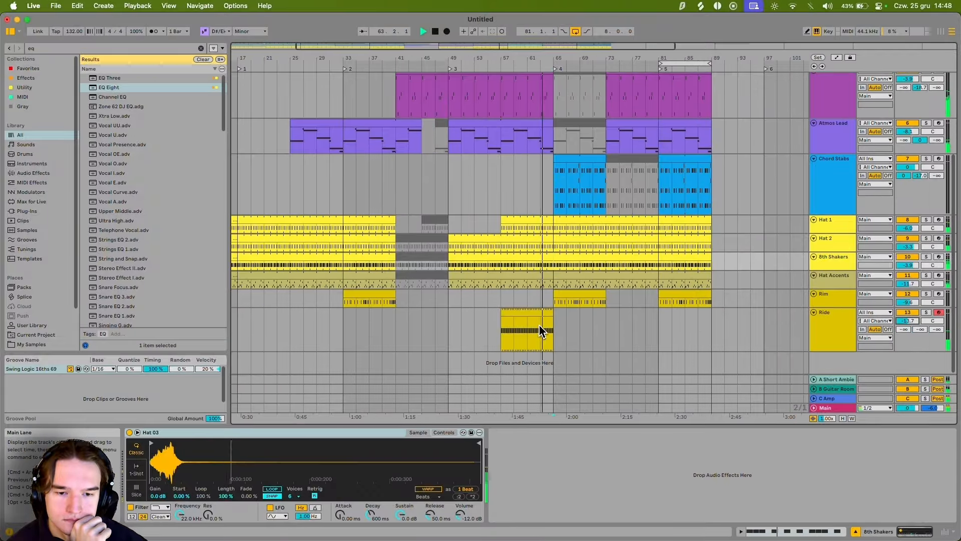
left_click(555, 302)
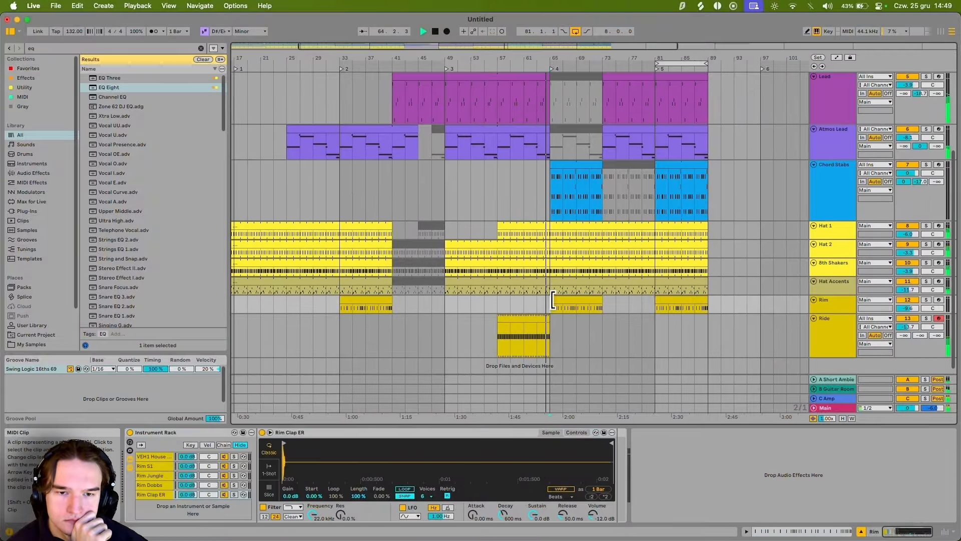
left_click(551, 141)
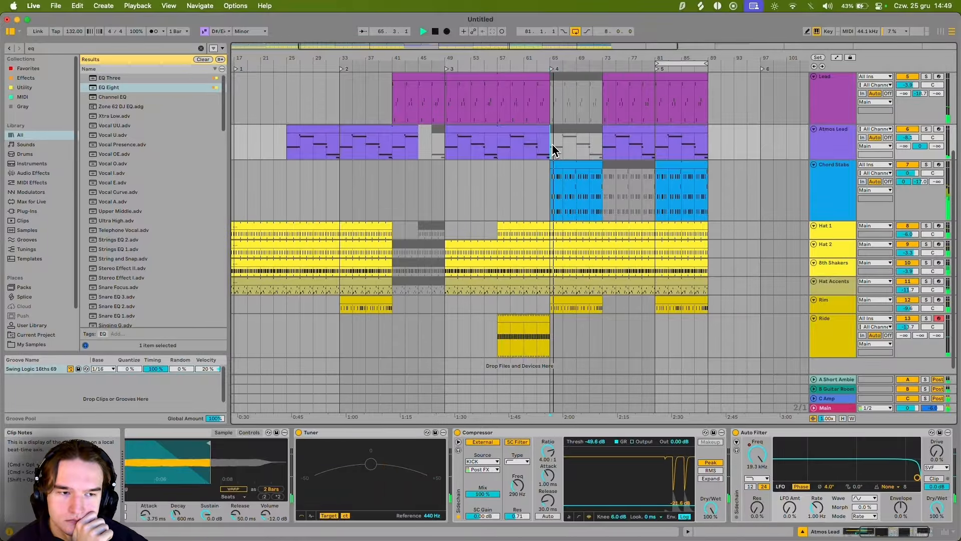
left_click(571, 165)
scroll(572, 190, "up", 4)
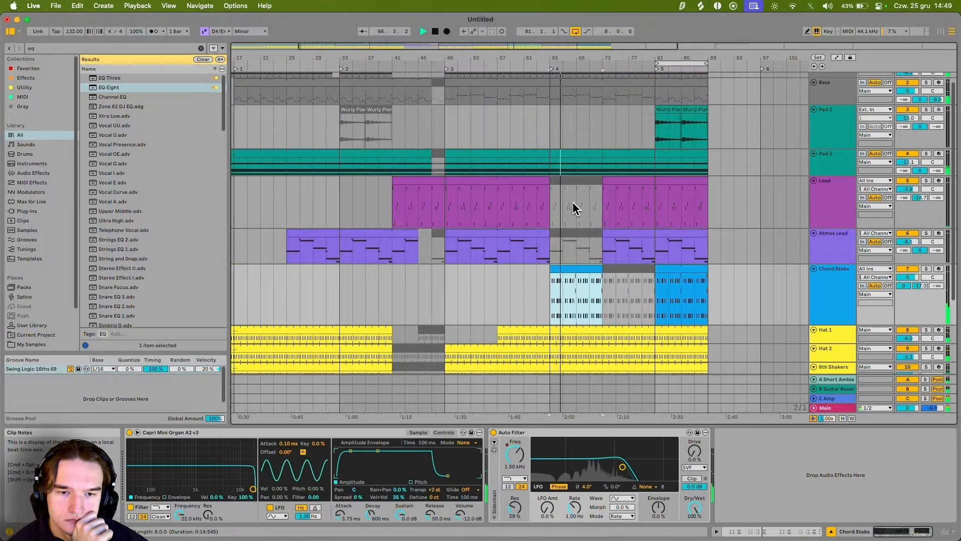
scroll(569, 224, "up", 1)
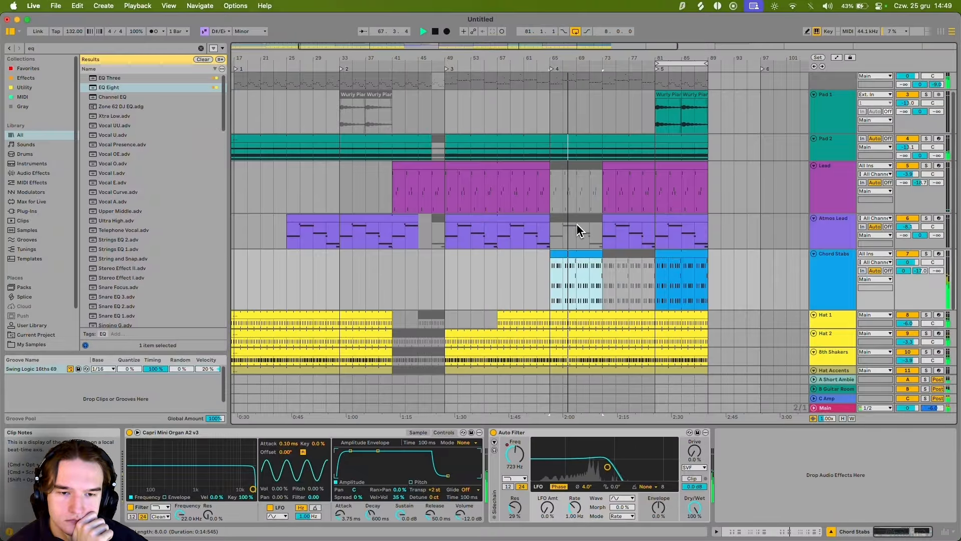
left_click(572, 221)
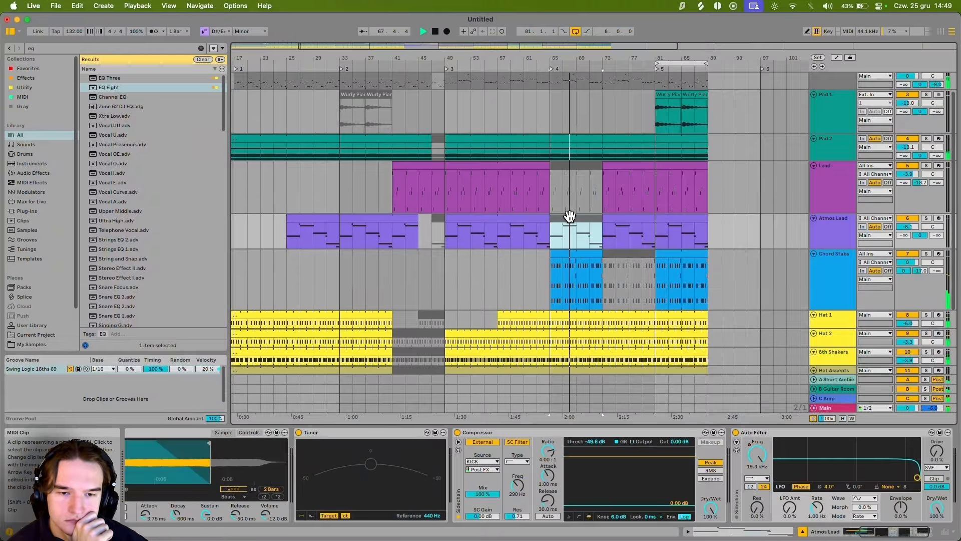
left_click(555, 166)
scroll(559, 201, "down", 5)
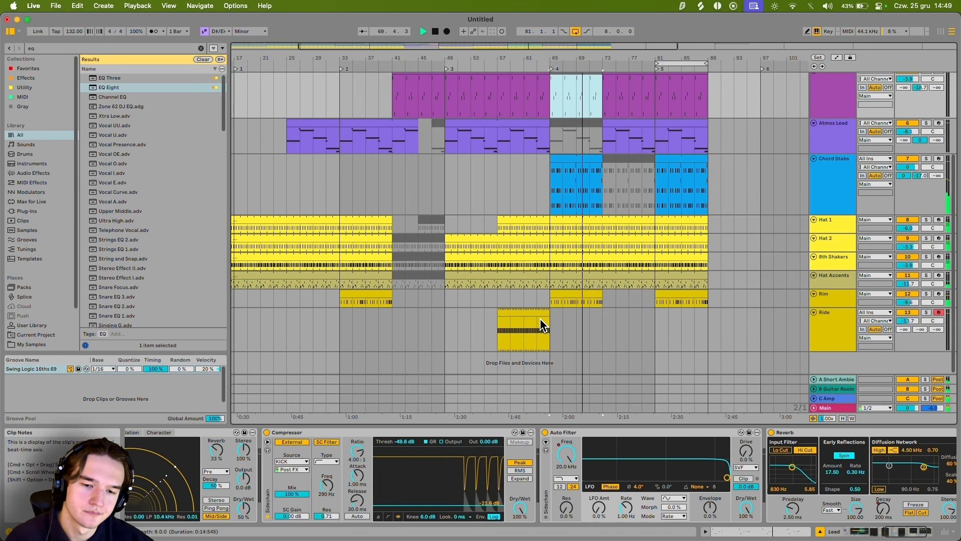
Step: Solo the Rim and Ride tracks, examine and listen to their handover at bar 65, and return to the full mix
left_click_drag(541, 300, 535, 325)
key("plus")
key("plus")
left_click(532, 299)
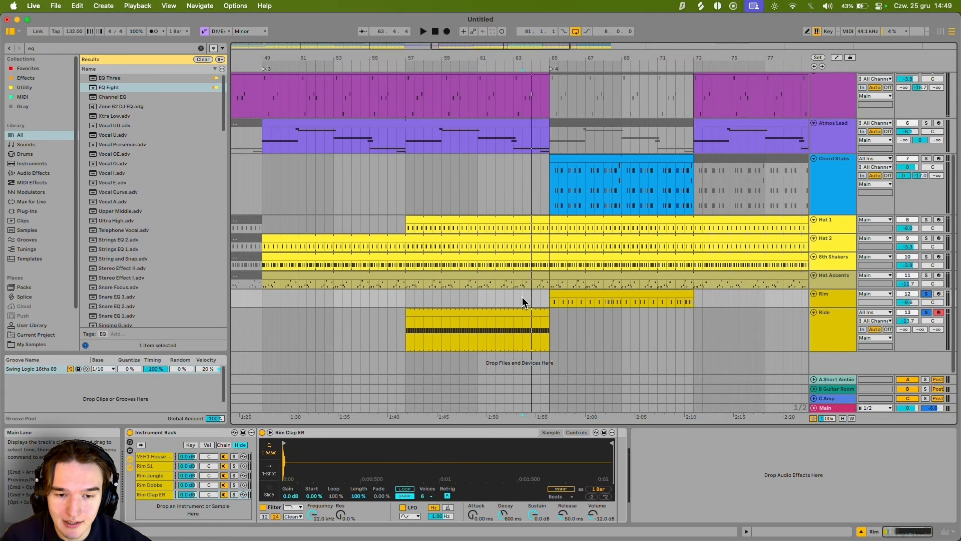
left_click_drag(523, 298, 574, 319)
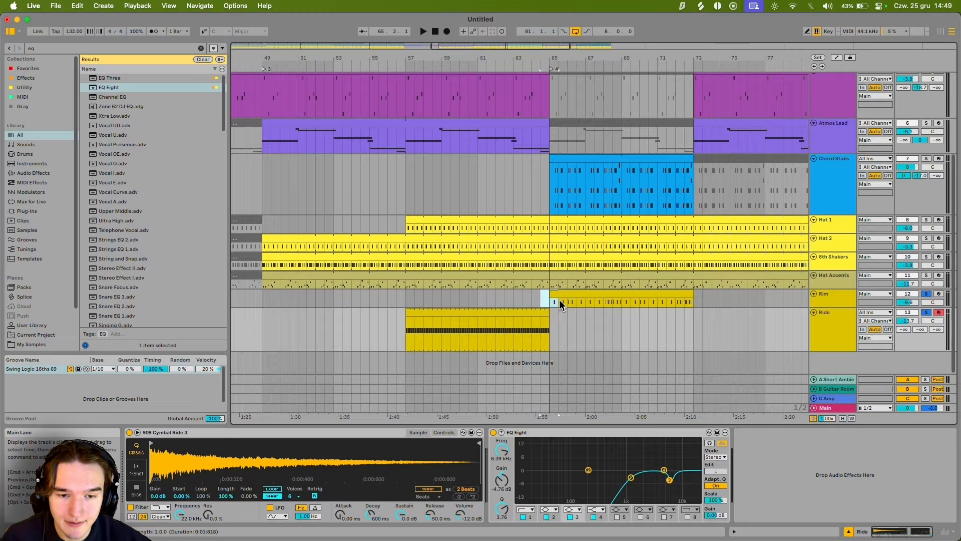
left_click(537, 300)
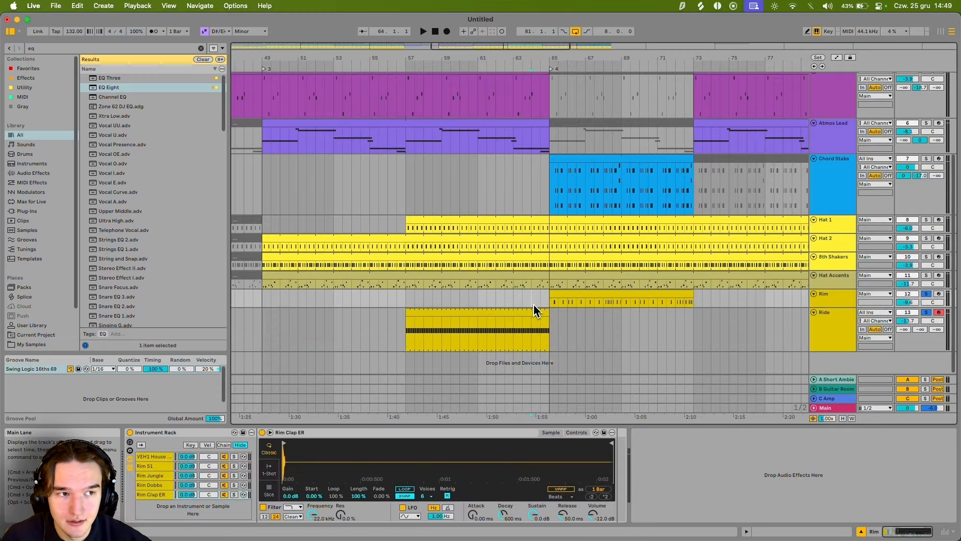
scroll(535, 310, "down", 2)
key("space")
scroll(535, 313, "right", 1)
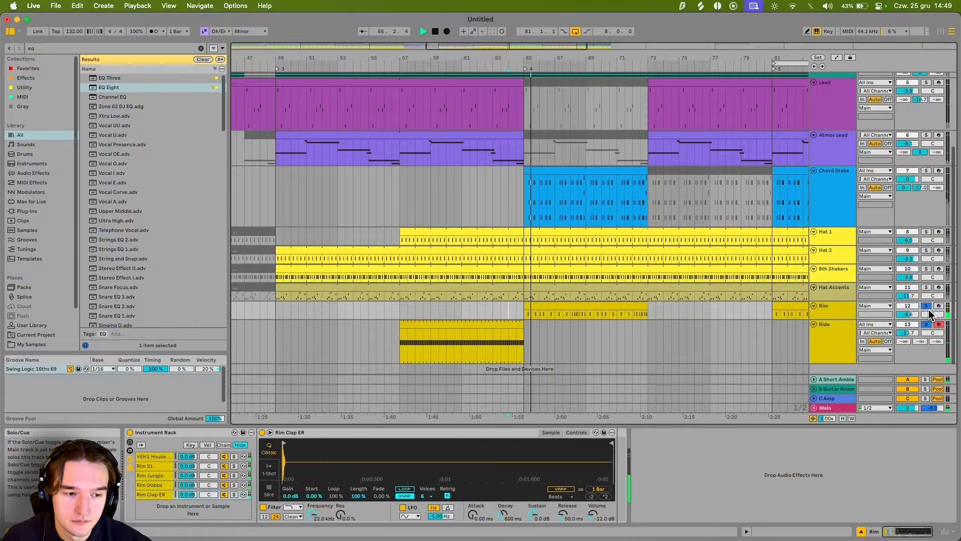
scroll(595, 257, "right", 3)
scroll(540, 287, "down", 3)
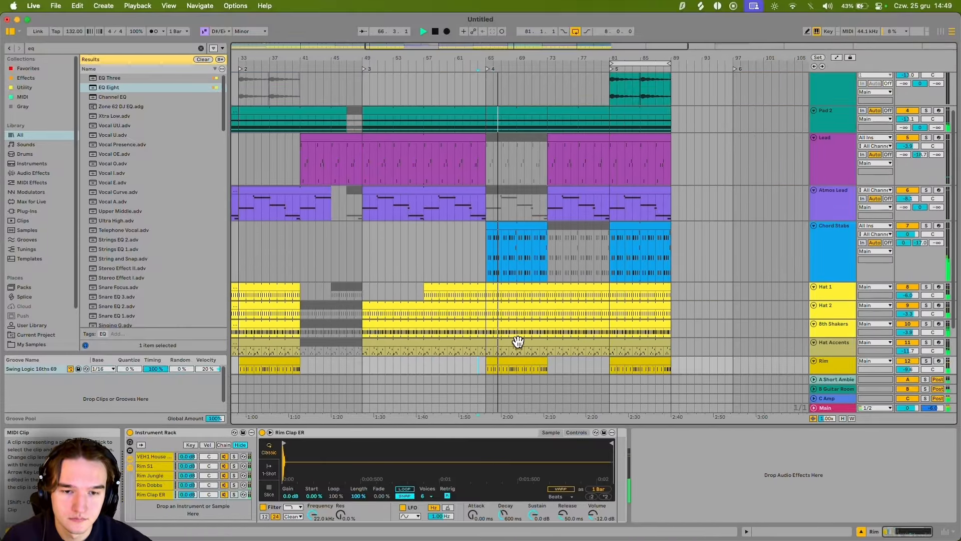
Step: Try copying the Wurly Piano clip on Pad 1 to bars 69 and 65, and undo both pastes
left_click(545, 254)
scroll(530, 256, "up", 2)
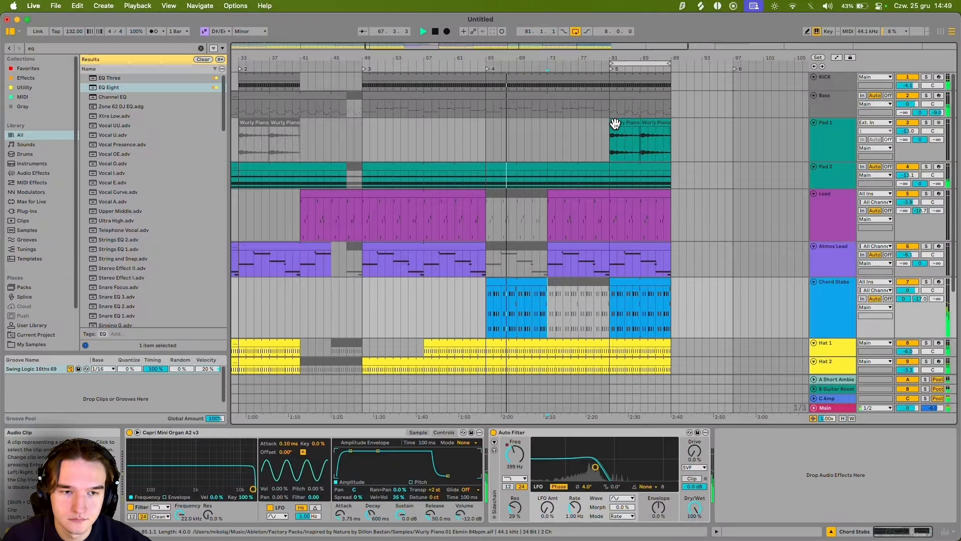
left_click(517, 132)
key("super+c")
key("super+v")
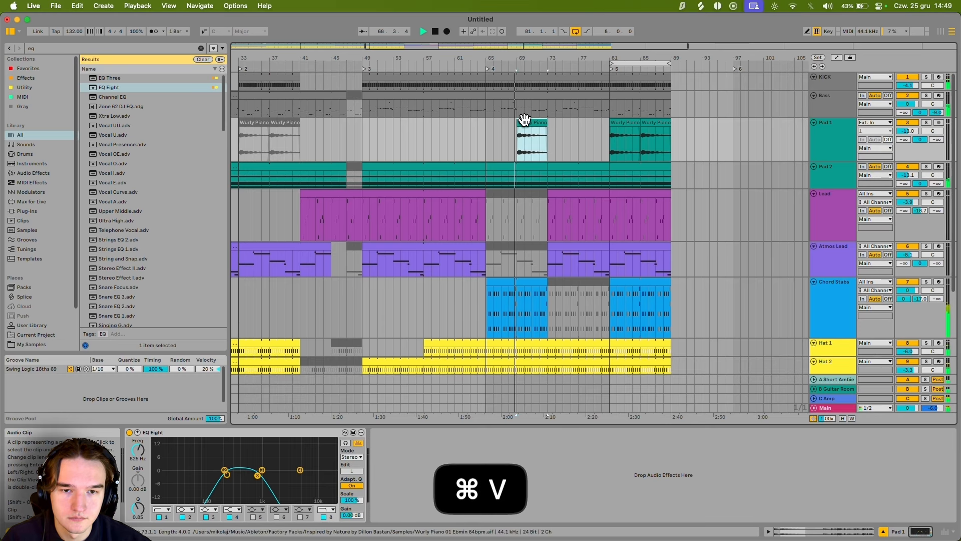
key("super+c")
left_click(484, 132)
key("super+v")
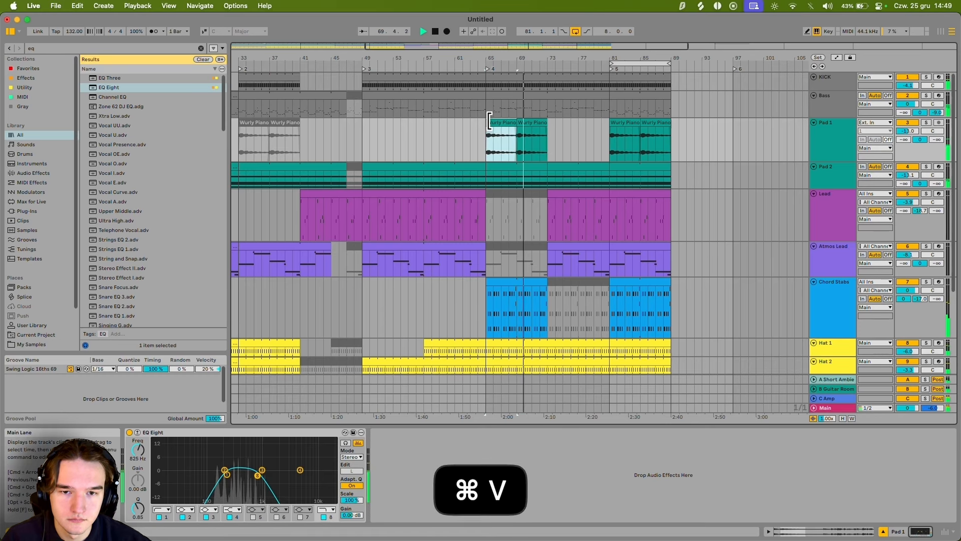
key("super+z")
key("super+z")
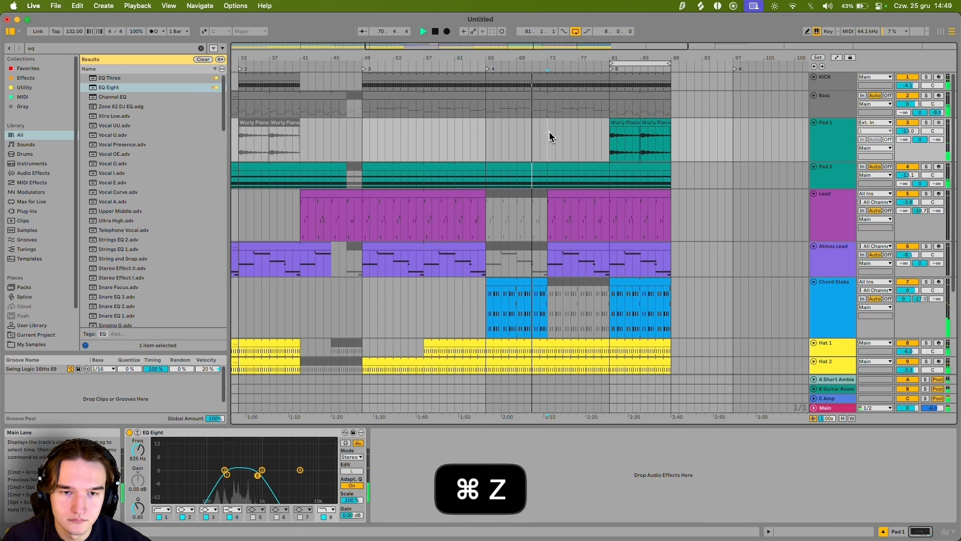
Step: Paste the Wurly Piano clip twice on Pad 1, starting at bar 73, to fill bars 73 to 81
left_click(548, 133)
key("super+v")
key("super+v")
Step: Trim the last Lead clip so it starts at bar 81, leaving bars 73 to 81 of the Lead track empty
scroll(571, 201, "down", 5)
left_click_drag(548, 86, 610, 85)
scroll(580, 148, "up", 3)
left_click(583, 185)
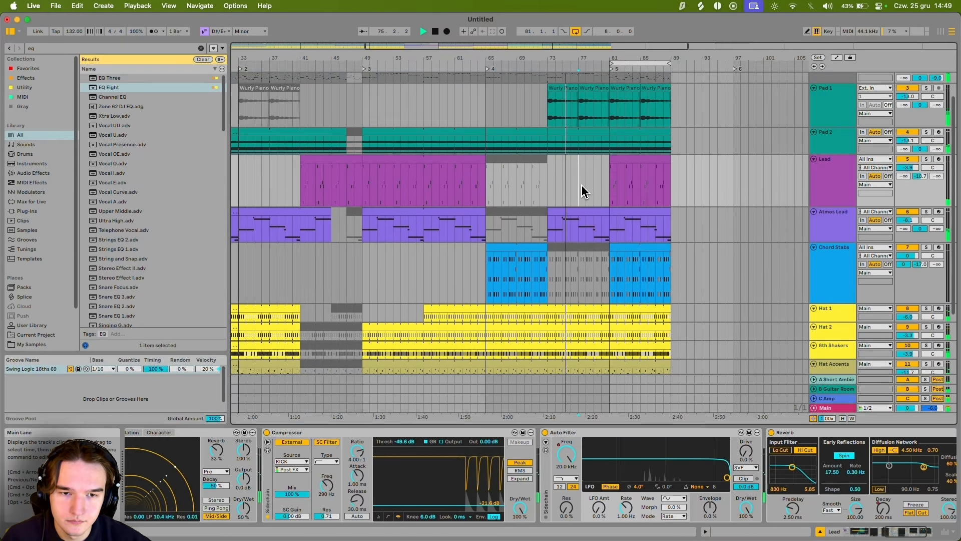
Step: Solo the Rim track, listen to the end of its clip before bar 73, and return to the full mix
scroll(581, 190, "down", 4)
left_click(542, 302)
key("space")
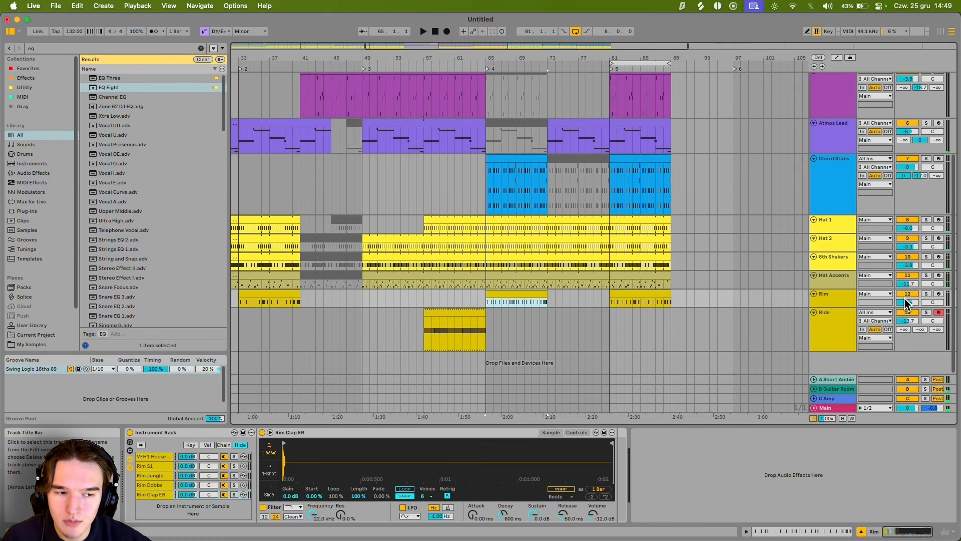
left_click(926, 293)
left_click(537, 305)
key("alt+space")
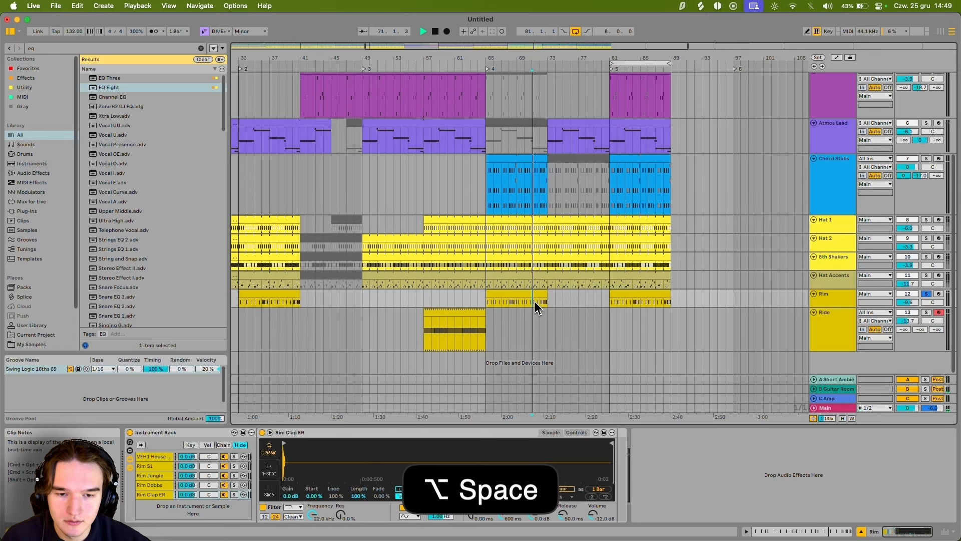
scroll(535, 302, "up", 5)
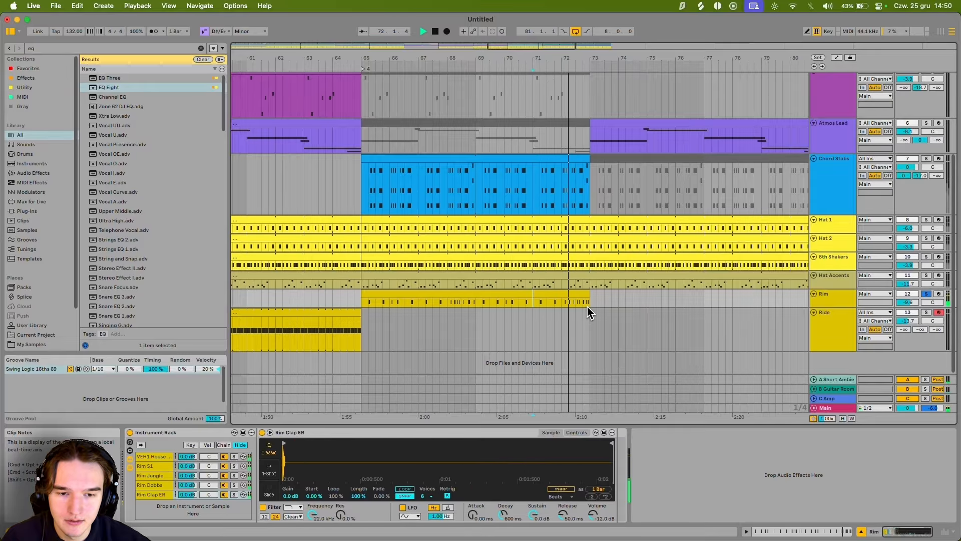
key("space")
left_click(927, 293)
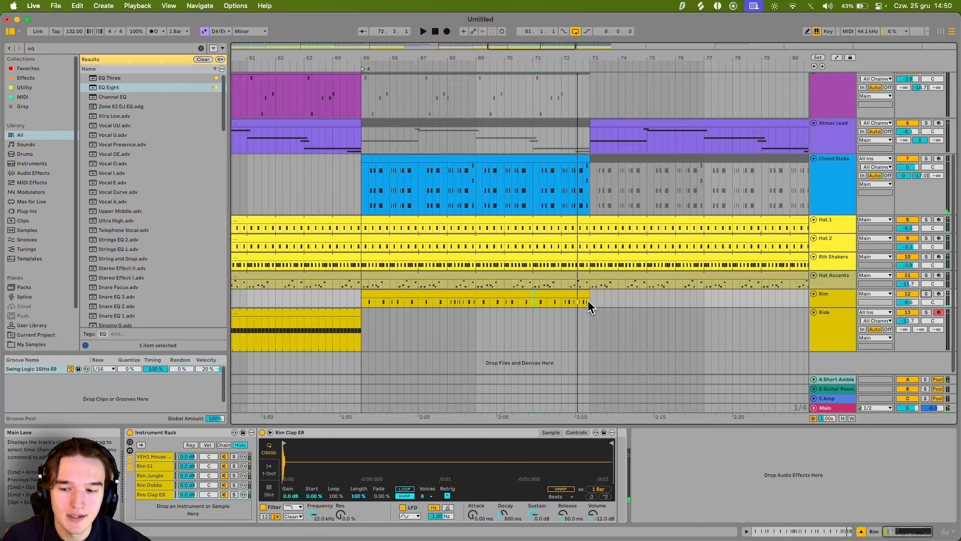
scroll(601, 165, "down", 5)
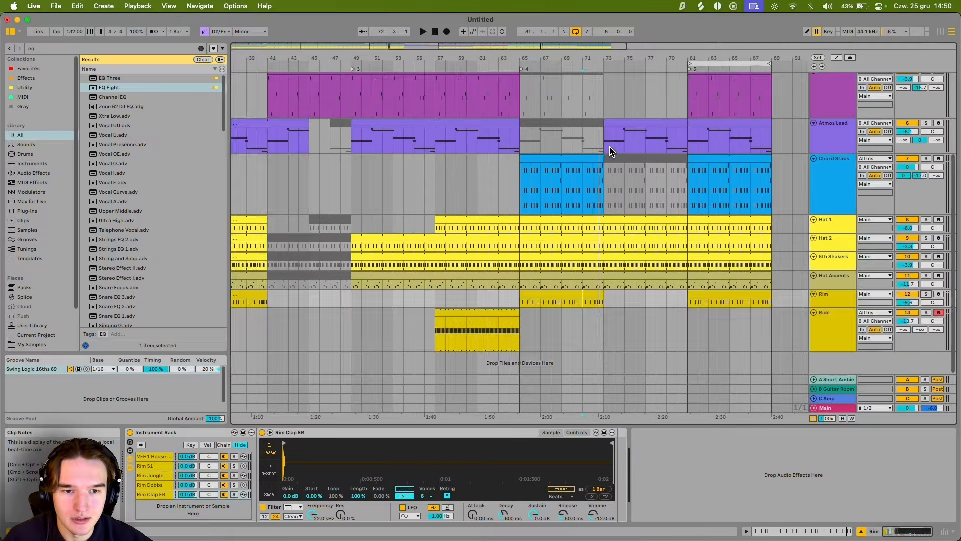
scroll(566, 298, "down", 2)
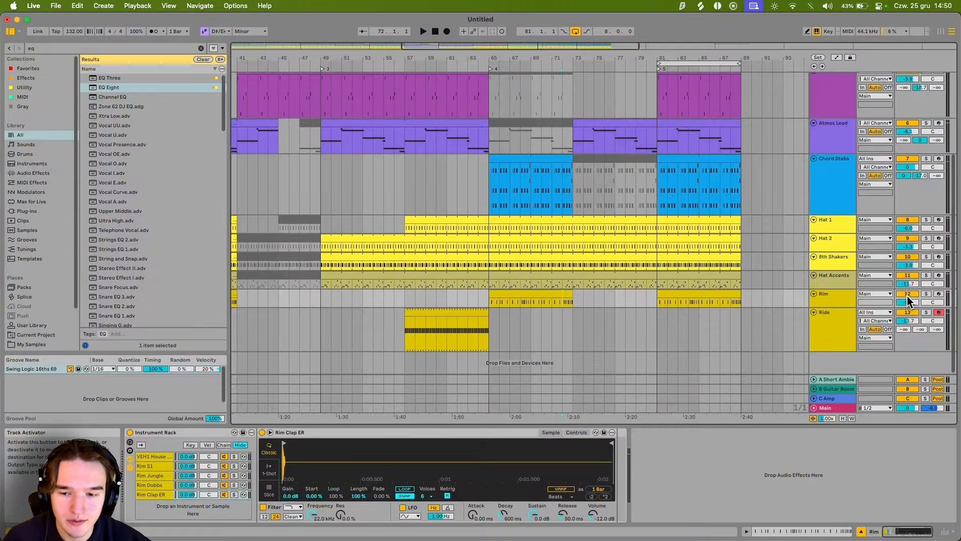
Step: Reactivate the Chord Stabs clip in bars 73 to 81 and listen to it with the other parts
scroll(556, 258, "up", 3)
left_click(576, 228)
key("0")
key("space")
scroll(558, 240, "up", 2)
left_click(560, 248)
scroll(545, 231, "down", 4)
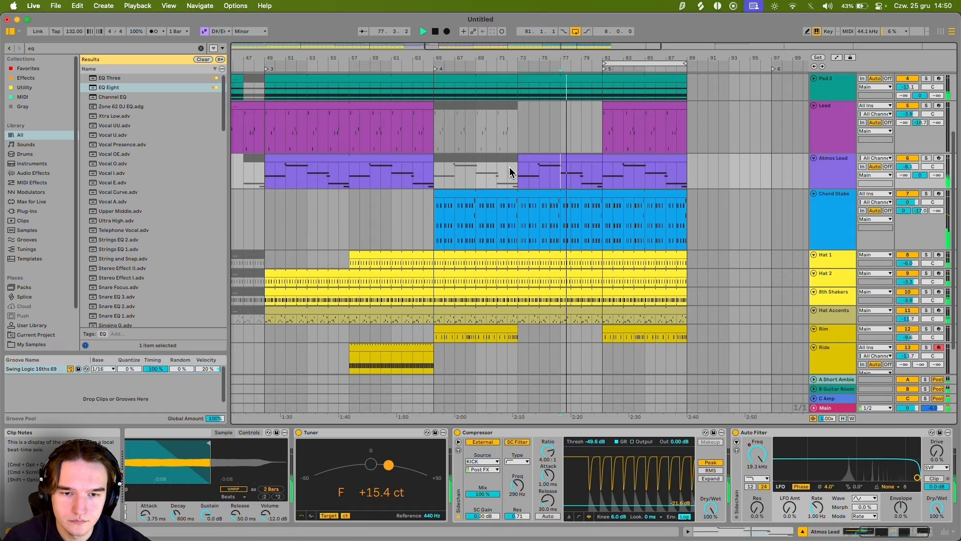
Step: Replay the passage around bar 73 and deactivate the Pad 2 part from bar 73 to 81
key("alt+space")
scroll(508, 169, "up", 3)
left_click(521, 200)
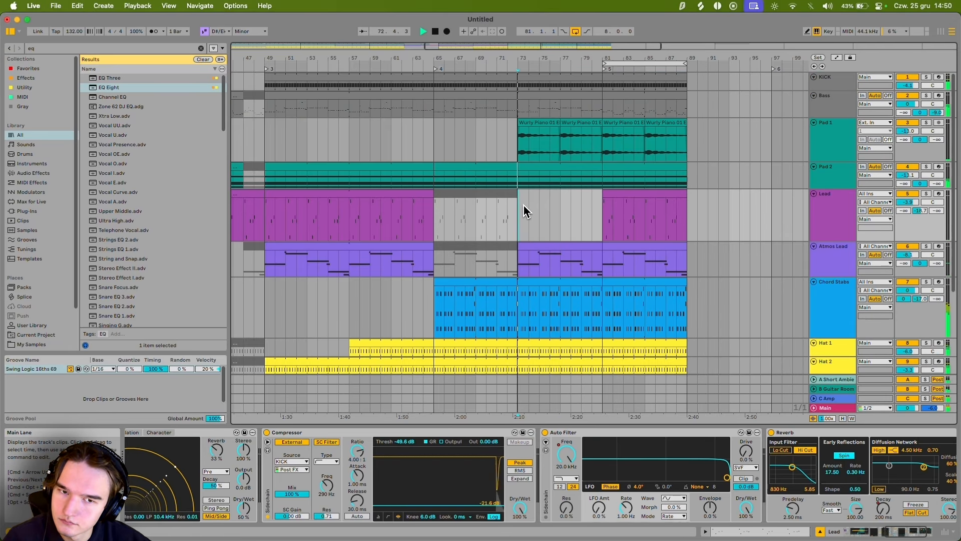
left_click_drag(519, 178, 602, 179)
key("0")
left_click(560, 179)
Step: Remove the KICK part from bar 81 onward and stop playback
scroll(548, 188, "down", 3)
scroll(556, 193, "up", 3)
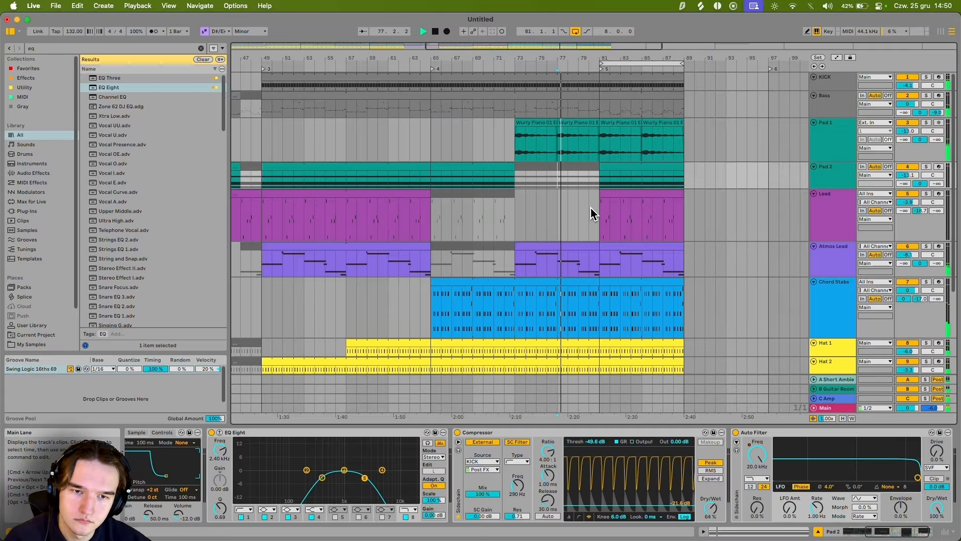
scroll(576, 203, "down", 2)
scroll(562, 188, "down", 2)
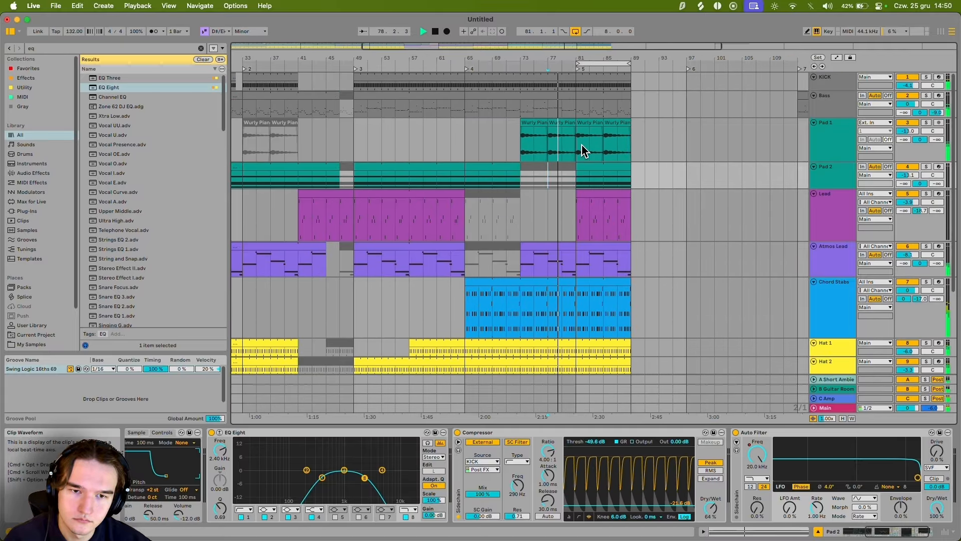
left_click_drag(579, 86, 641, 101)
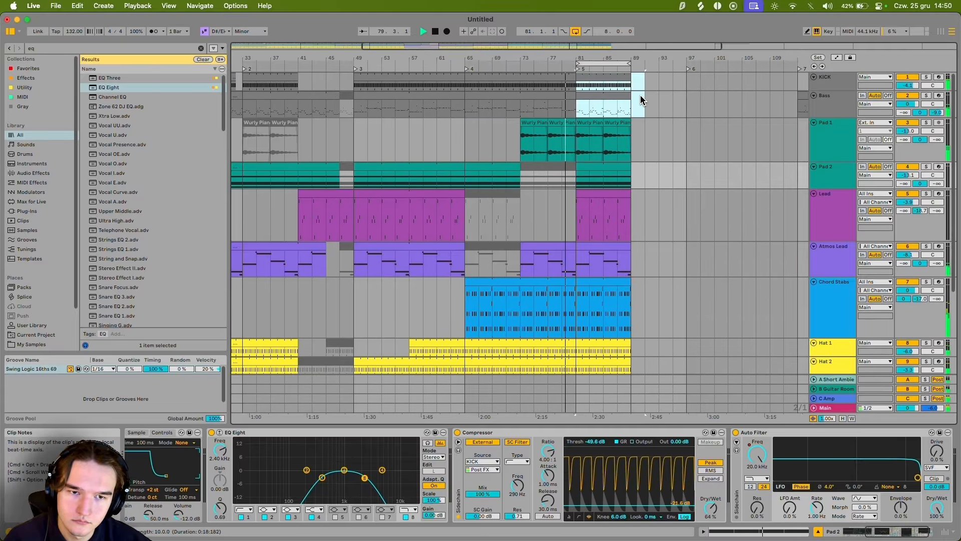
key("space")
Step: Measure the 32-bar spans before and after bar 81 on the Bass track and listen to the arrangement from bar 77
left_click_drag(576, 106, 357, 107)
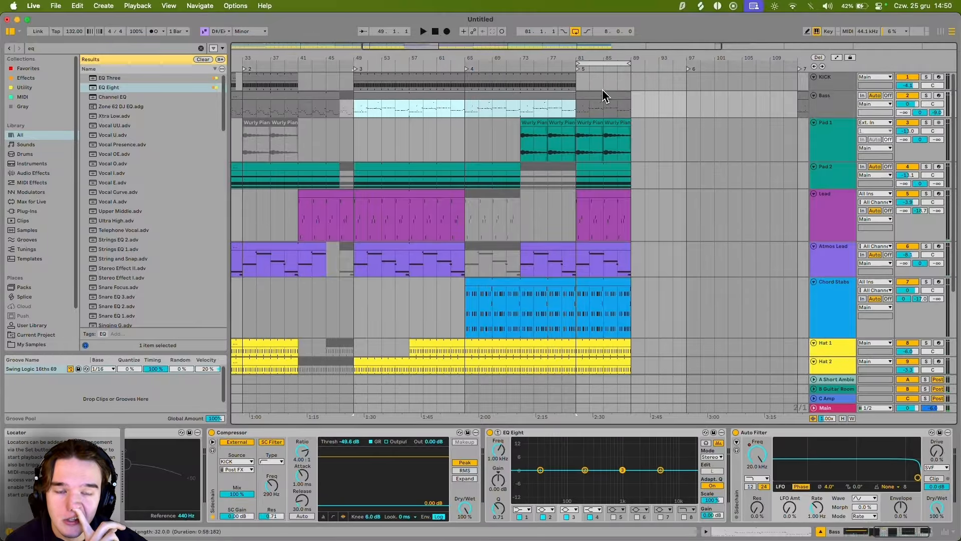
scroll(586, 103, "right", 3)
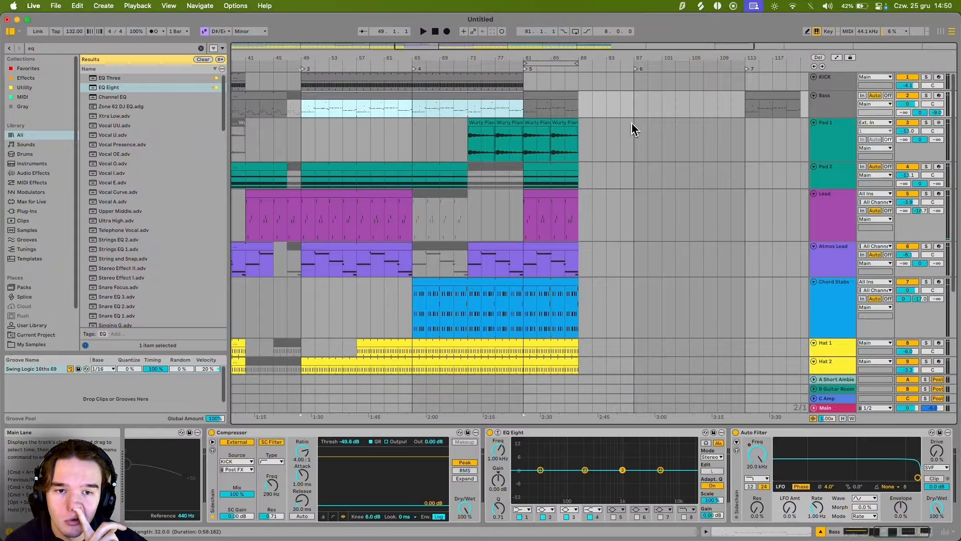
scroll(566, 155, "right", 3)
scroll(498, 186, "left", 3)
scroll(559, 170, "down", 5)
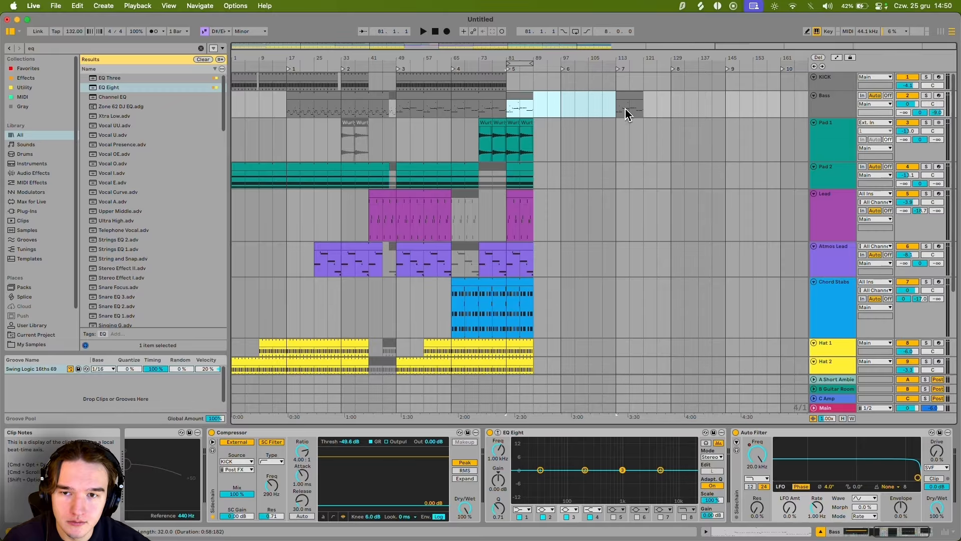
left_click(491, 108)
key("space")
scroll(492, 108, "up", 3)
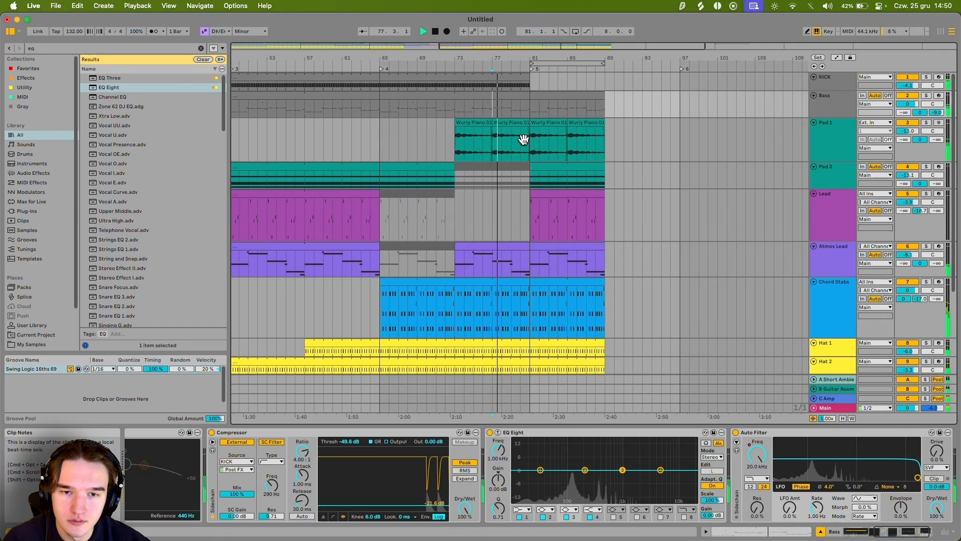
scroll(489, 131, "down", 2)
left_click(498, 156)
scroll(503, 160, "left", 2)
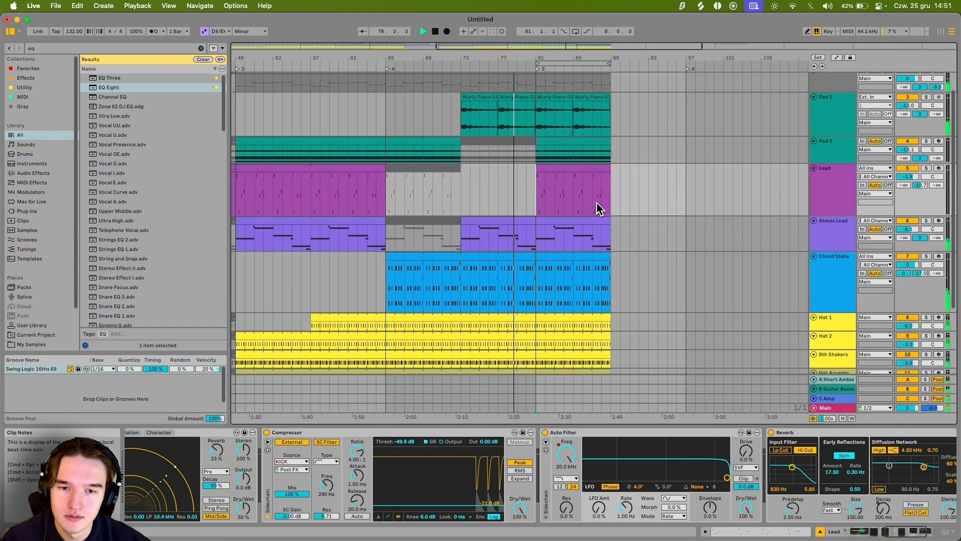
scroll(522, 128, "down", 1)
scroll(511, 216, "down", 3)
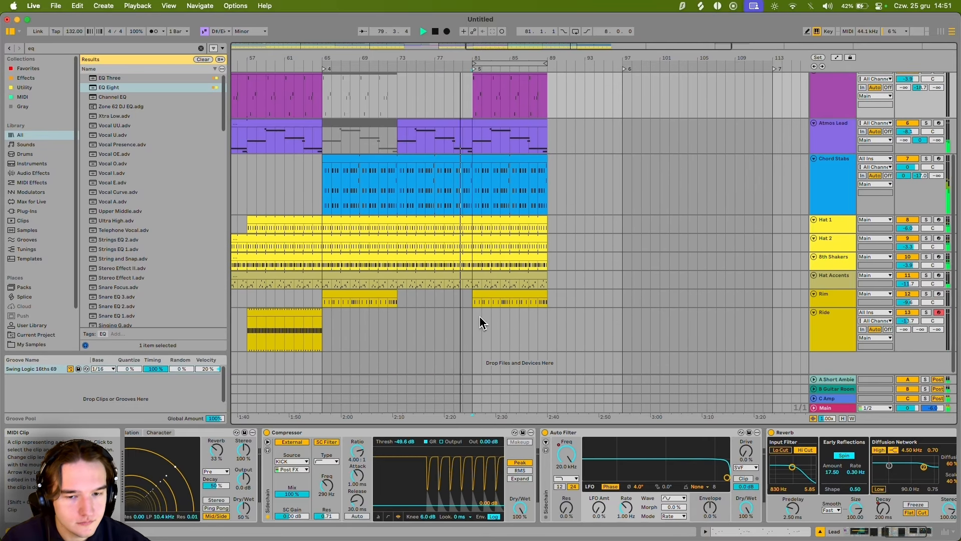
Step: Deactivate the Rim clip in bars 81 to 89 and shorten the Chord Stabs part to end at bar 81
left_click(481, 293)
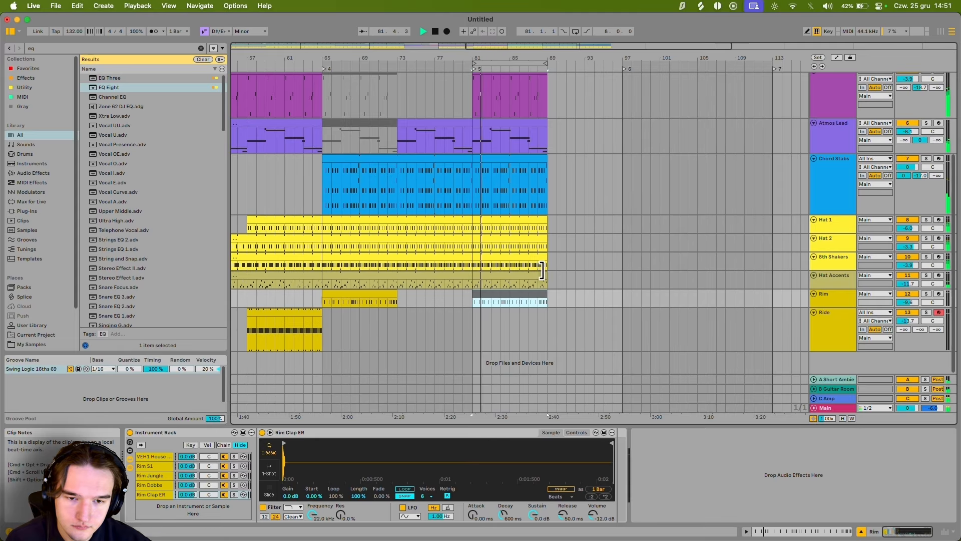
left_click_drag(546, 159, 472, 159)
Step: Duplicate the Wurly Piano clips of bars 81 to 89 on Pad 1 into bars 89 to 97
scroll(515, 201, "up", 8)
scroll(516, 200, "down", 3)
left_click_drag(491, 143, 538, 143)
key("super+d")
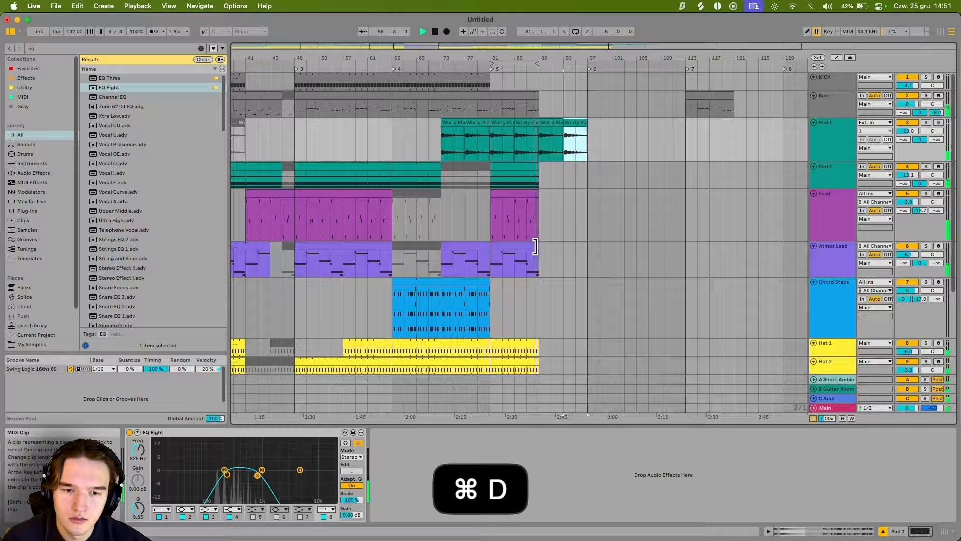
Step: Extend the Atmos Lead and Bass clips to bar 97, undoing a trial duplicate of the Bass clip
left_click_drag(538, 247, 587, 246)
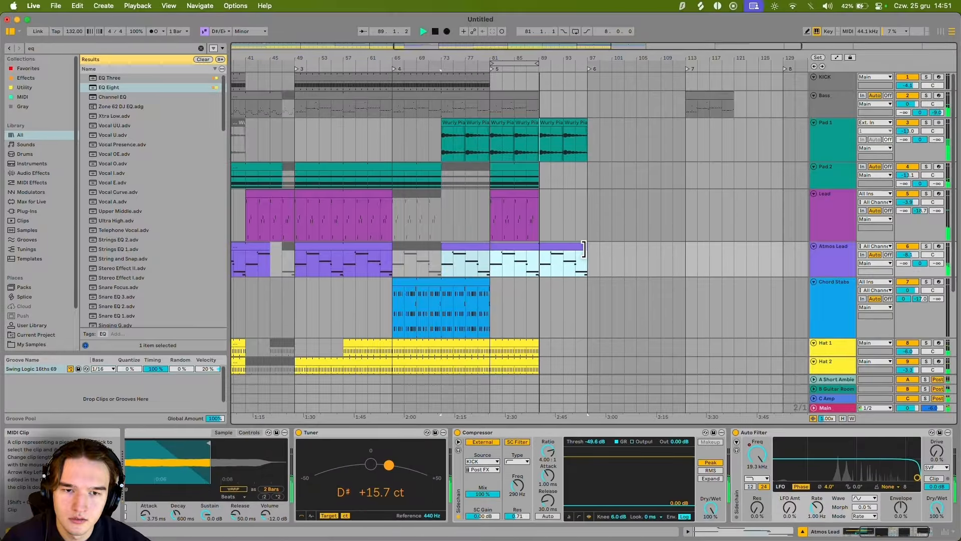
left_click(526, 112)
key("super+d")
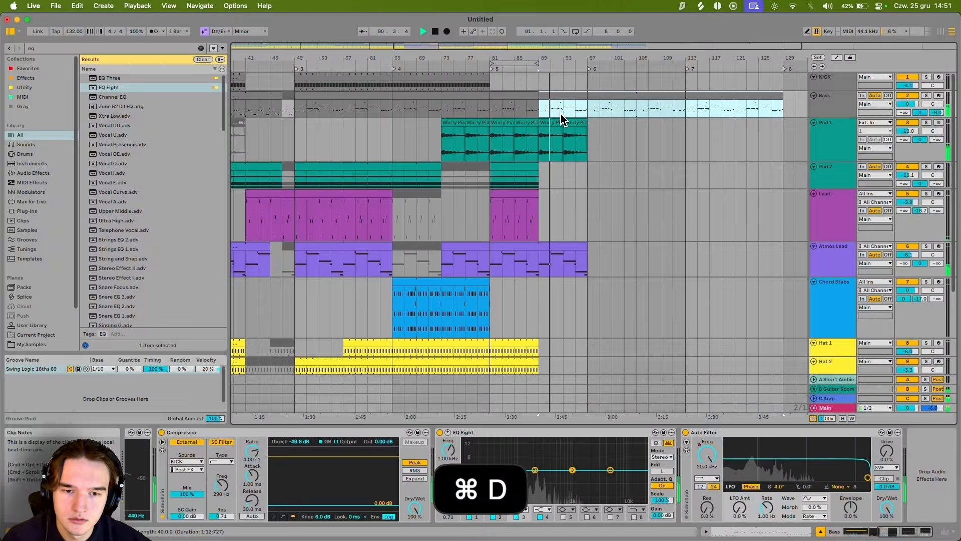
key("super+z")
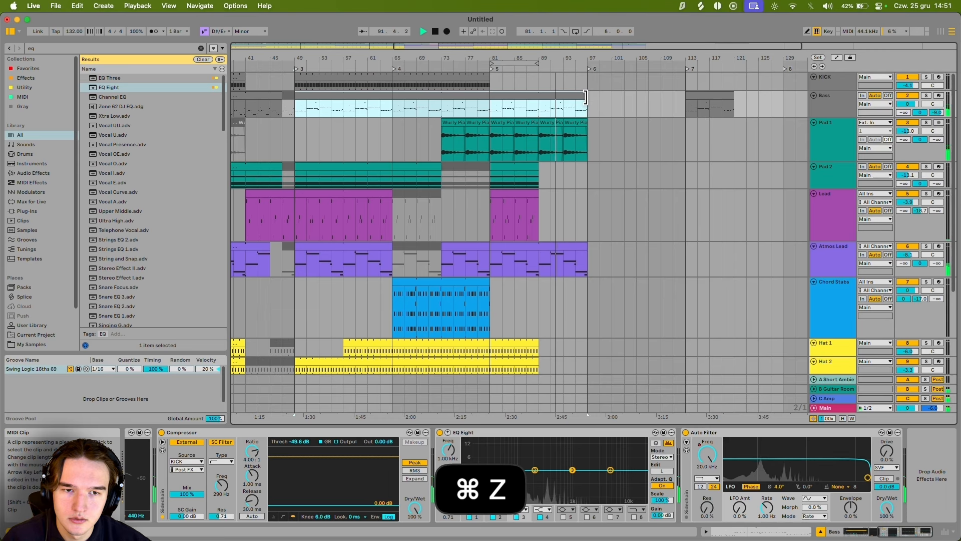
scroll(582, 113, "down", 1)
scroll(582, 113, "right", 1)
Step: Delete the two Wurly Piano clips in bars 89 to 97 on Pad 1 and the stray Bass clip at bar 113
left_click(547, 105)
left_click(550, 96)
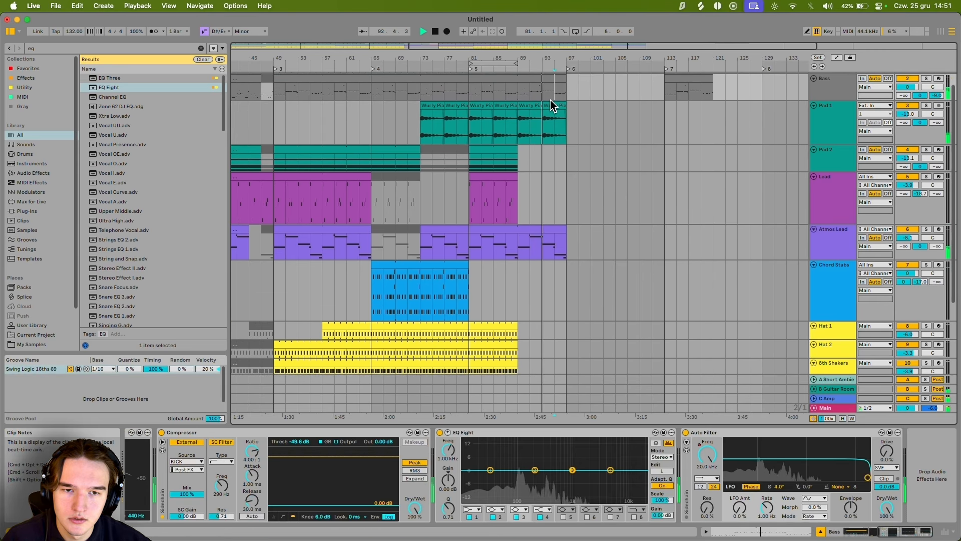
scroll(559, 173, "down", 5)
scroll(559, 183, "up", 6)
left_click(551, 216)
left_click(547, 134)
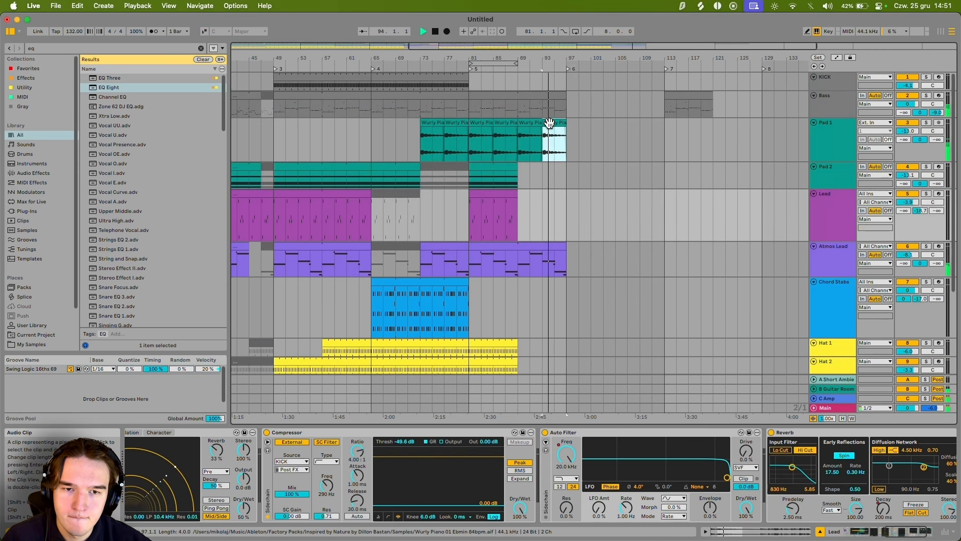
key("BackSpace")
left_click(534, 129)
key("BackSpace")
scroll(550, 130, "right", 2)
left_click(662, 103)
key("BackSpace")
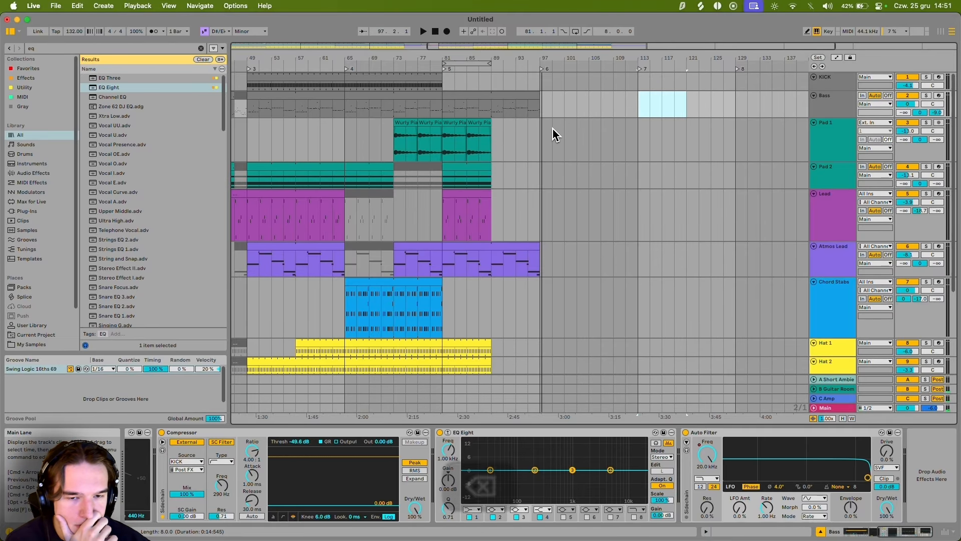
Step: Review the whole arrangement across all tracks, from the first bar to bar 97
scroll(534, 135, "left", 4)
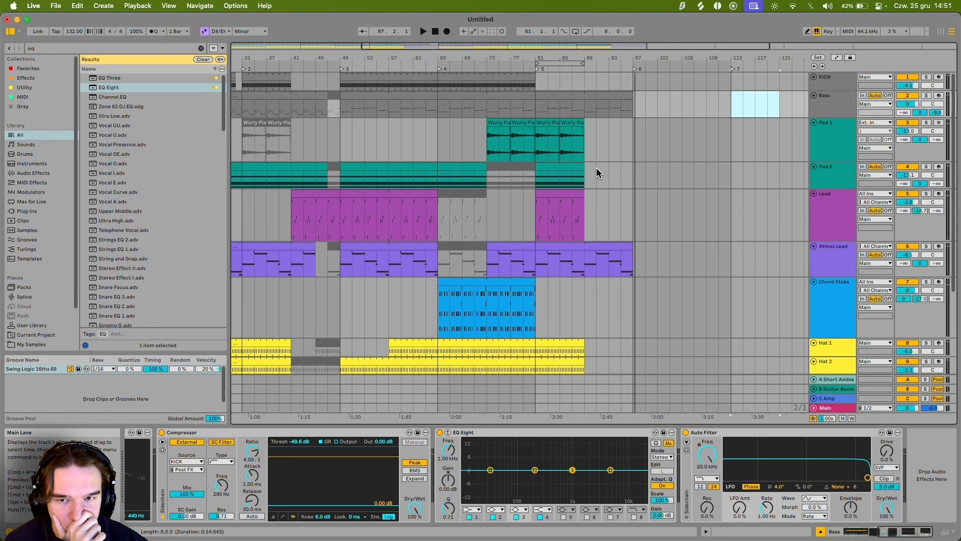
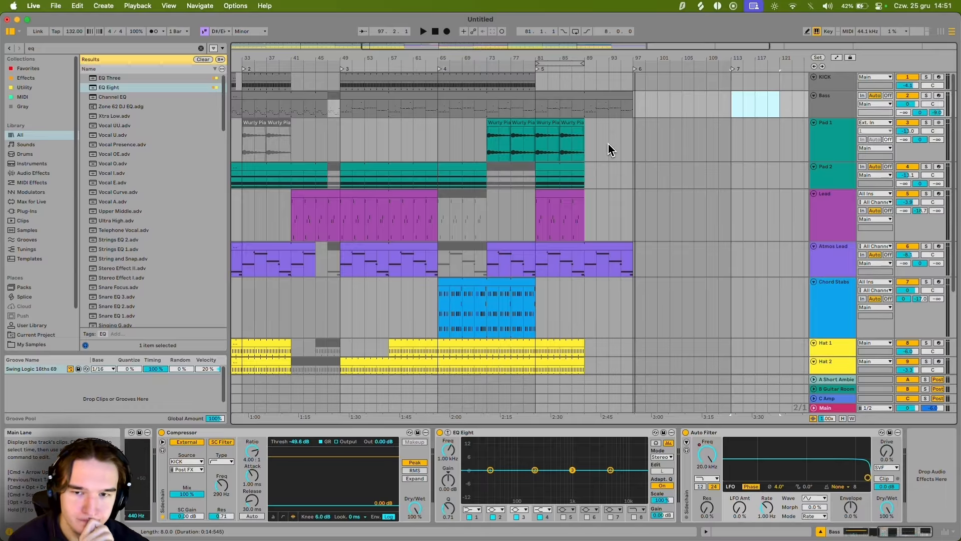
scroll(582, 143, "left", 3)
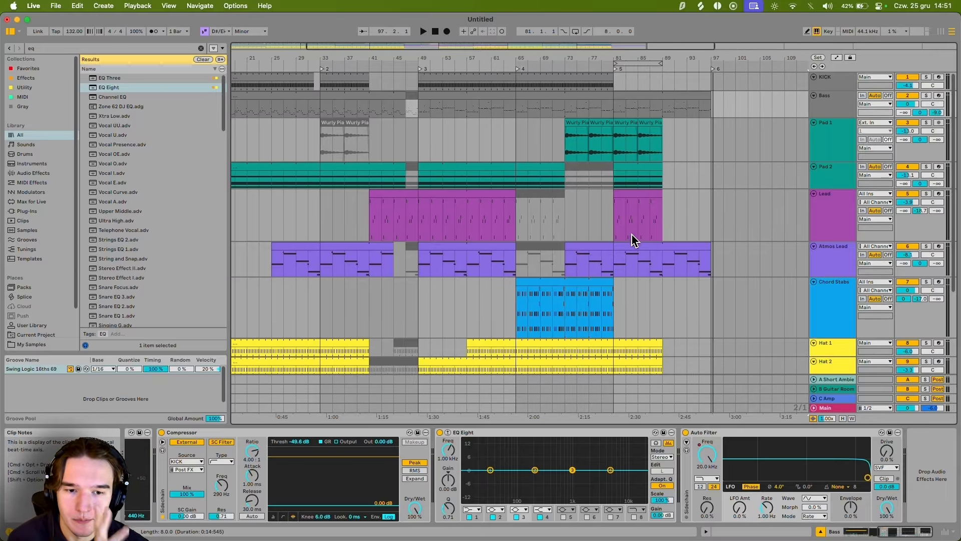
scroll(631, 243, "down", 5)
scroll(632, 241, "up", 5)
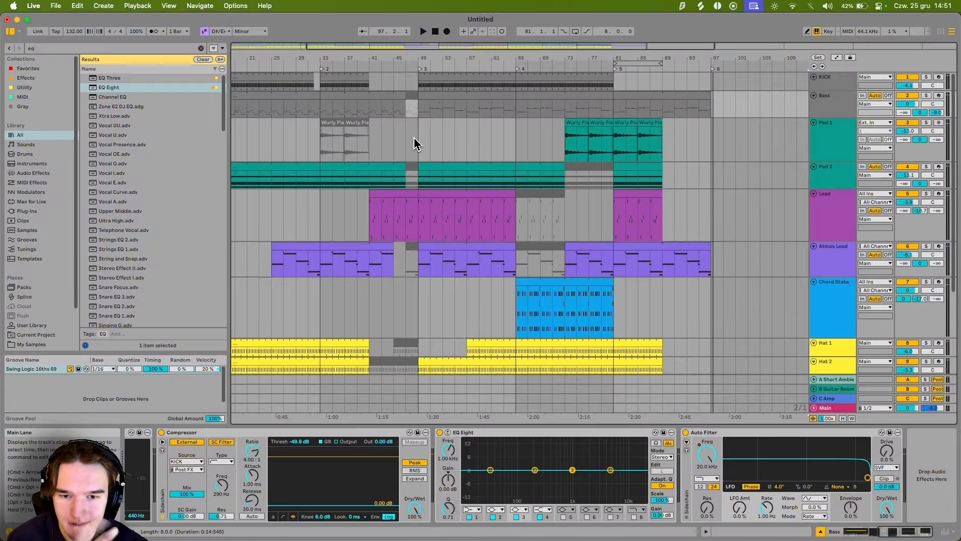
key("super+a")
key("minus")
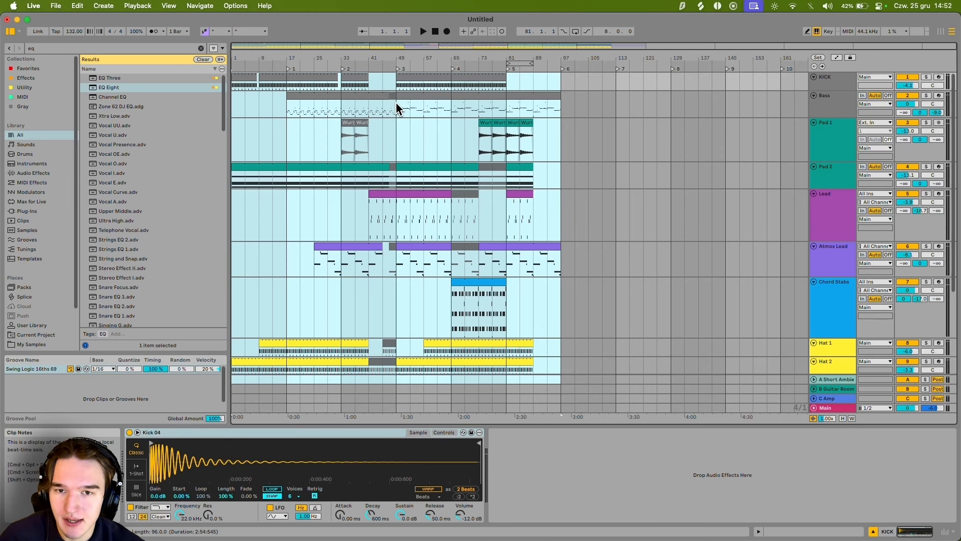
Step: Examine the Bass clip from bar 49 and the track's filter frequency automation from bar 17, and hide the automation lanes again
left_click(399, 93)
left_click(400, 94)
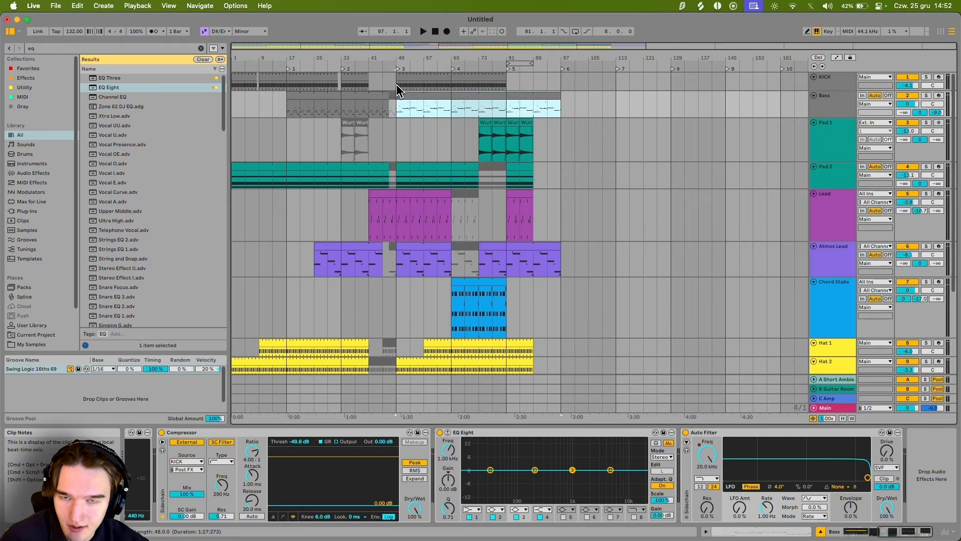
left_click(837, 57)
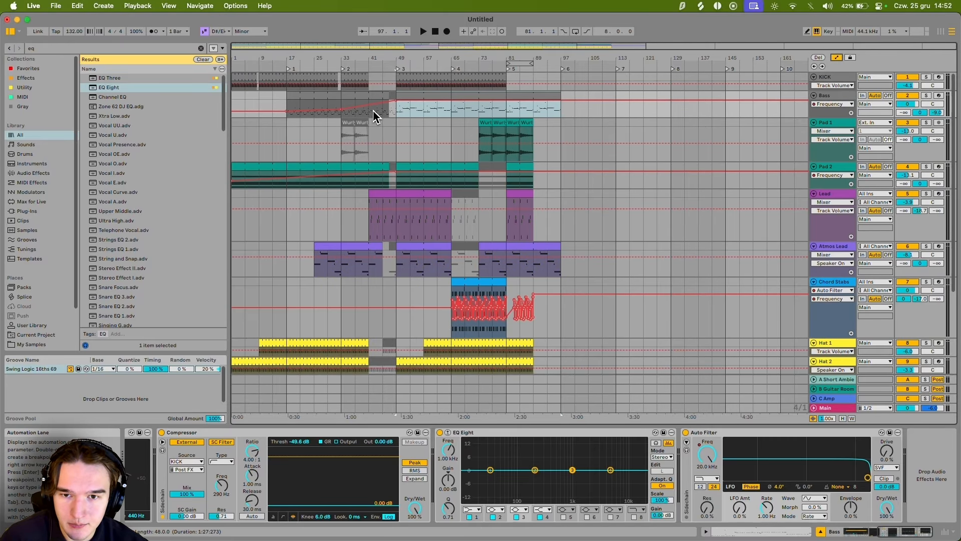
left_click(289, 108)
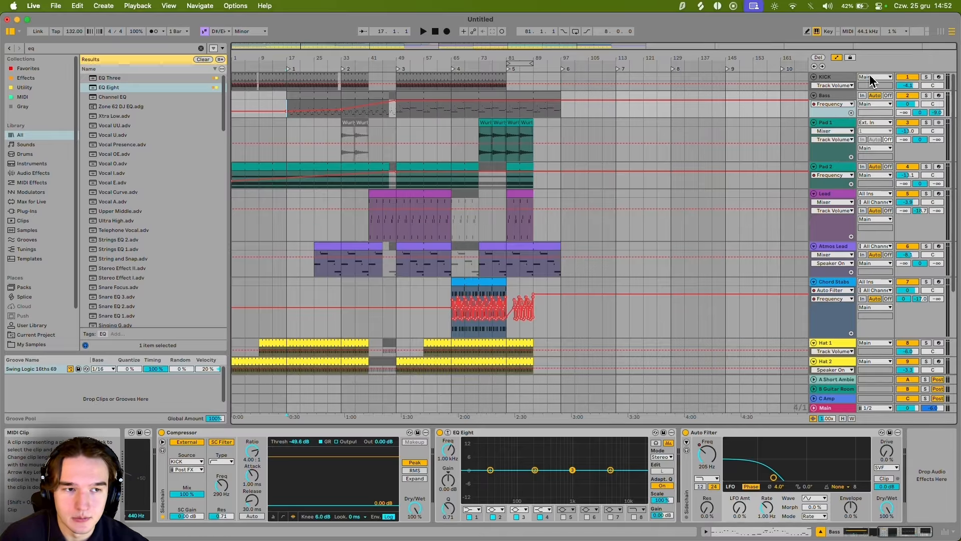
left_click(837, 57)
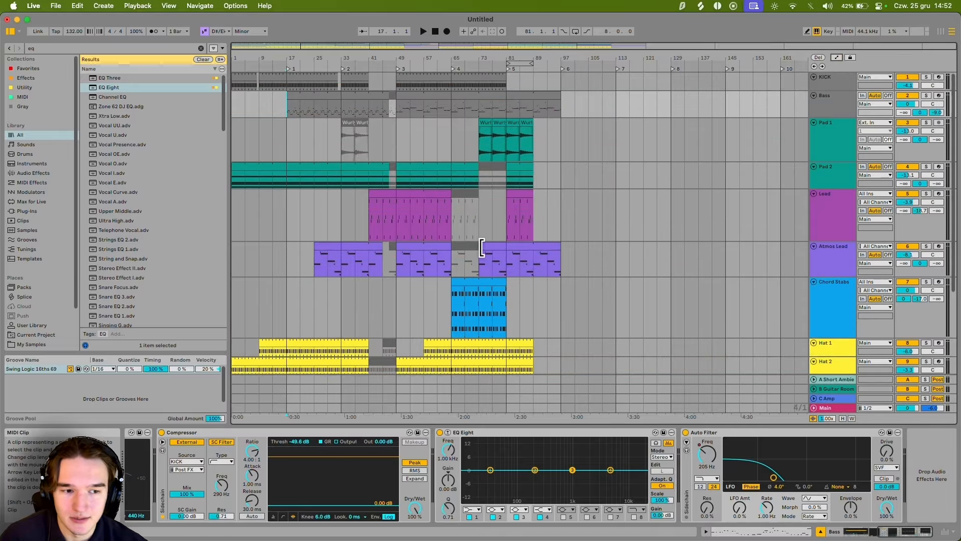
Step: Play the arrangement from bar 45 while viewing the devices on the Bass track
left_click(371, 131)
key("space")
left_click(381, 97)
left_click(383, 113)
key("space")
key("space")
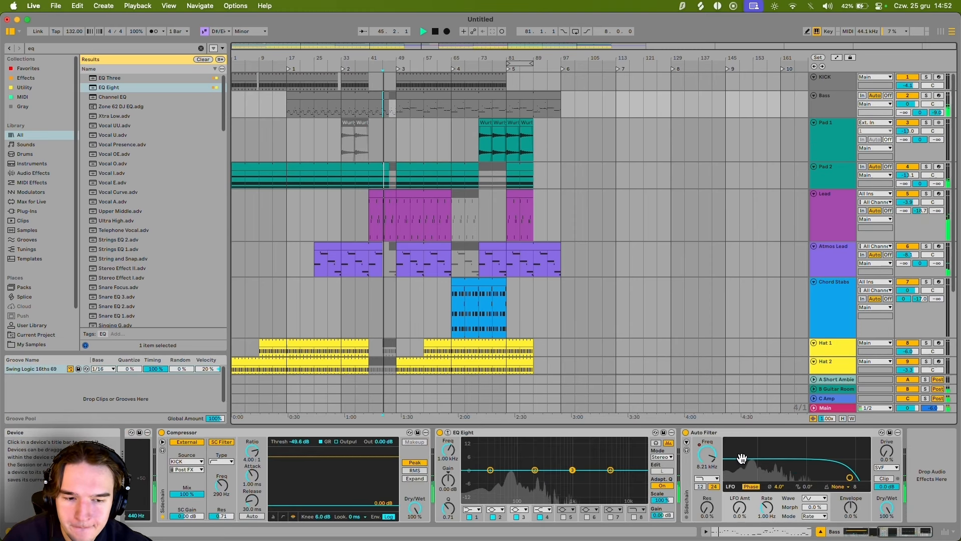
Step: Follow the playback from bar 46 to bar 67, reviewing the Pad 1, Lead, Atmos Lead and percussion parts
scroll(361, 168, "up", 5)
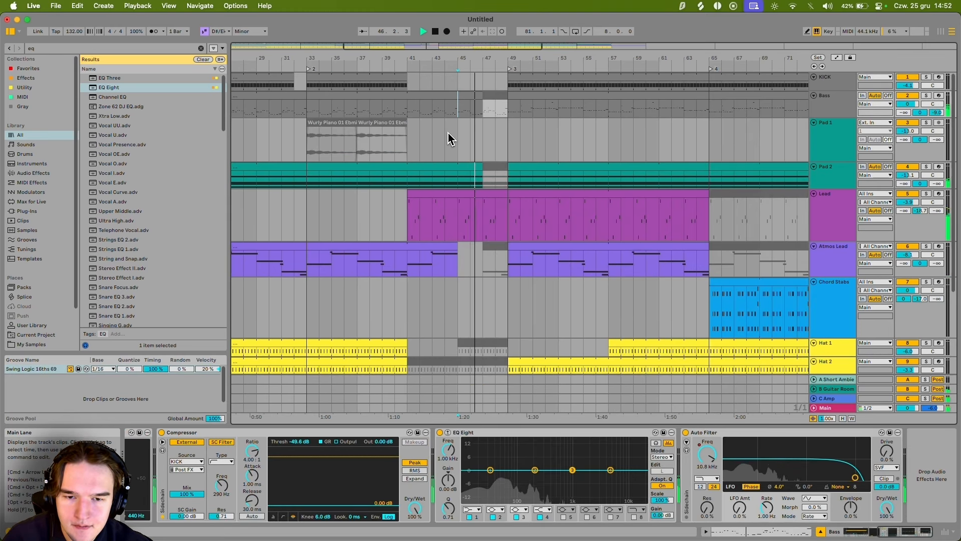
left_click(503, 223)
scroll(502, 223, "right", 5)
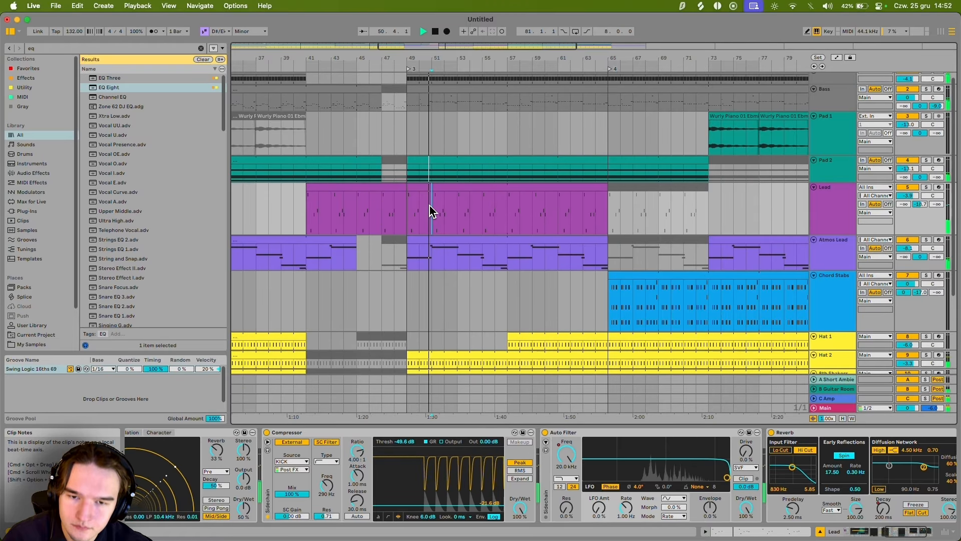
scroll(431, 208, "right", 1)
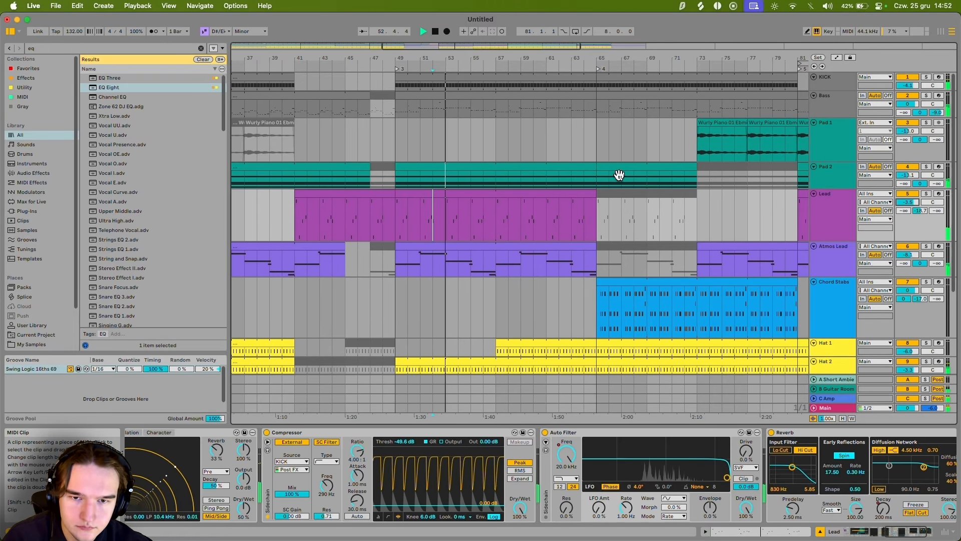
scroll(547, 165, "down", 5)
scroll(488, 164, "up", 5)
left_click(529, 155)
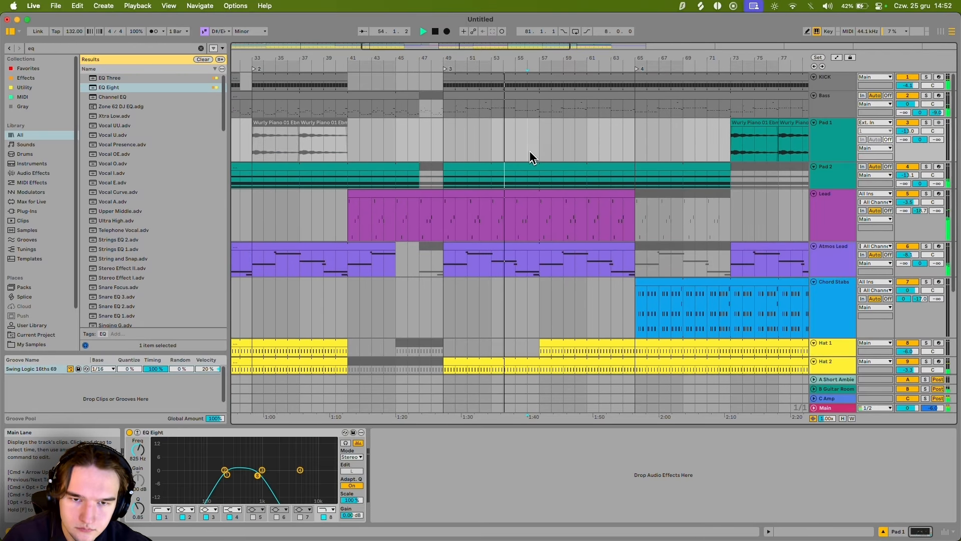
scroll(521, 155, "right", 2)
scroll(551, 215, "right", 2)
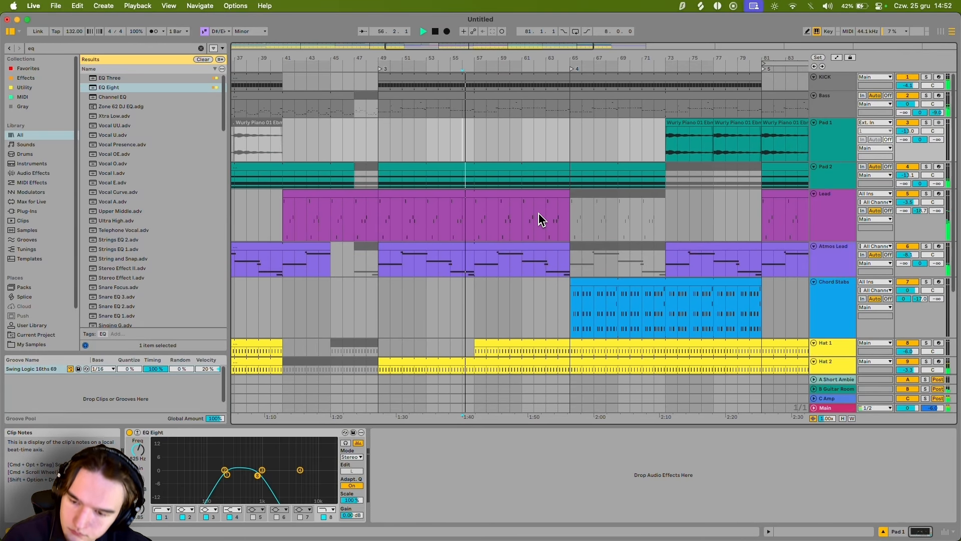
left_click(521, 220)
scroll(522, 220, "down", 5)
left_click_drag(509, 226, 474, 265)
scroll(491, 279, "down", 5)
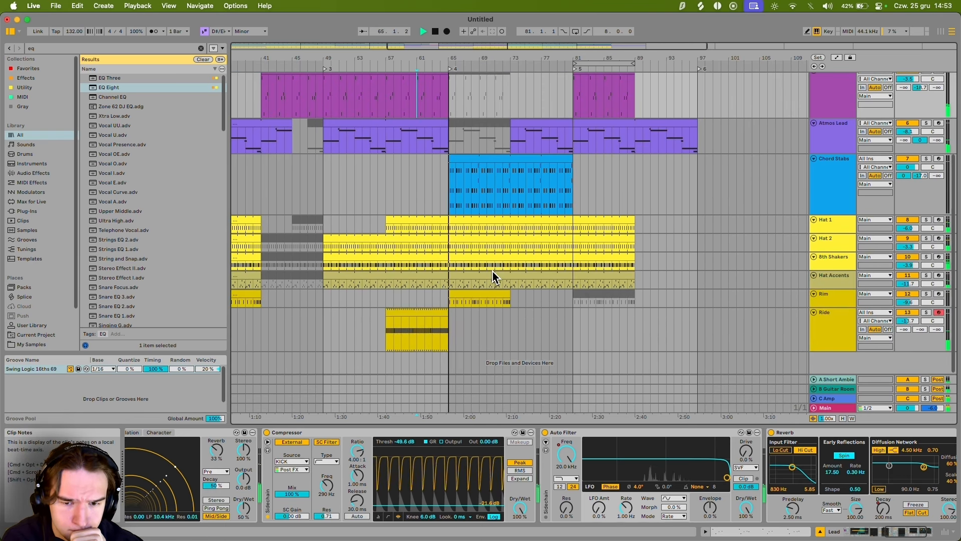
scroll(494, 268, "up", 4)
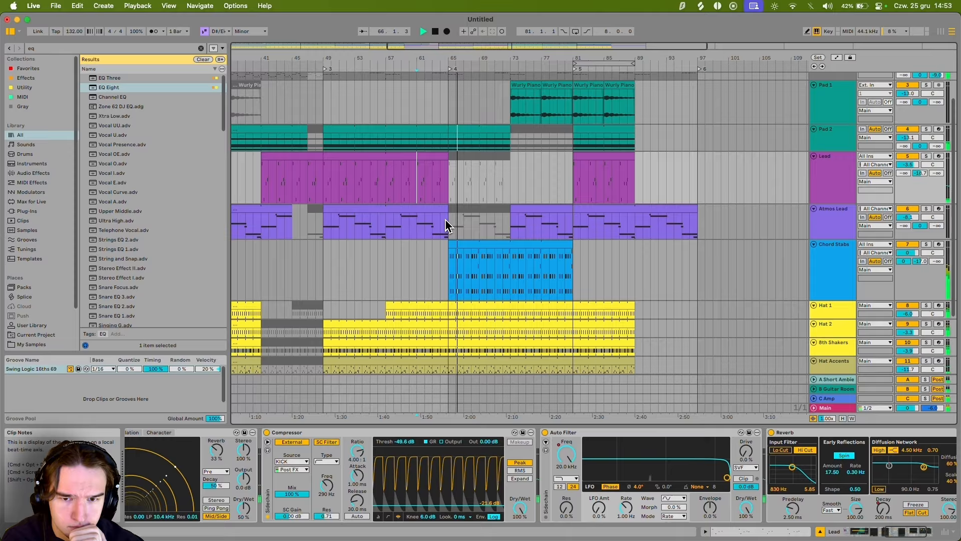
scroll(479, 256, "up", 2)
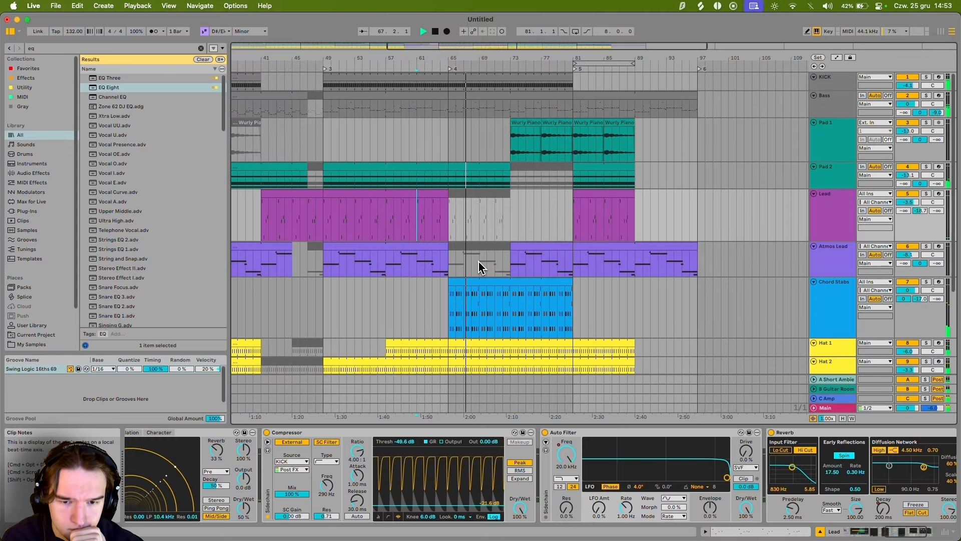
Step: Examine the Chord Stabs and Atmos Lead devices and the percussion tracks while bars 68 to 75 play
left_click(495, 311)
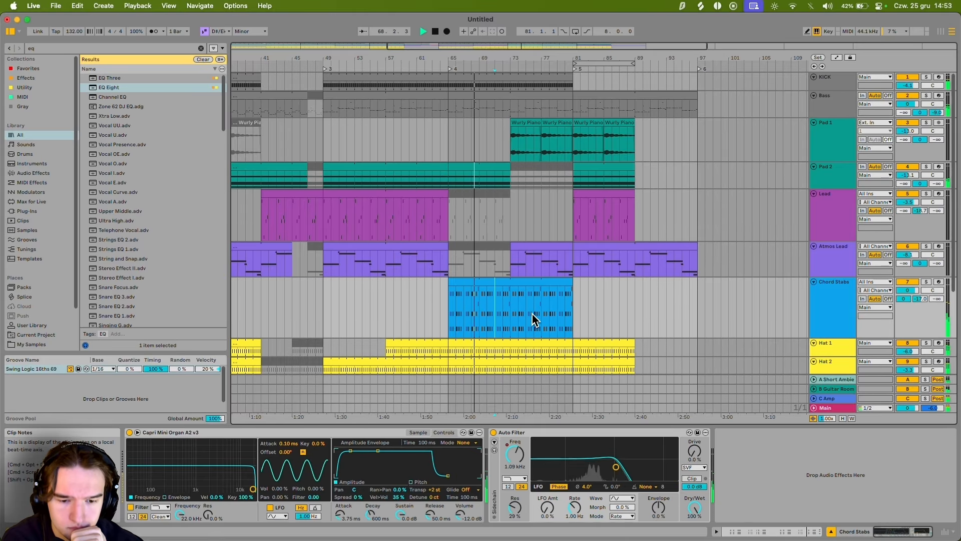
scroll(500, 291, "down", 3)
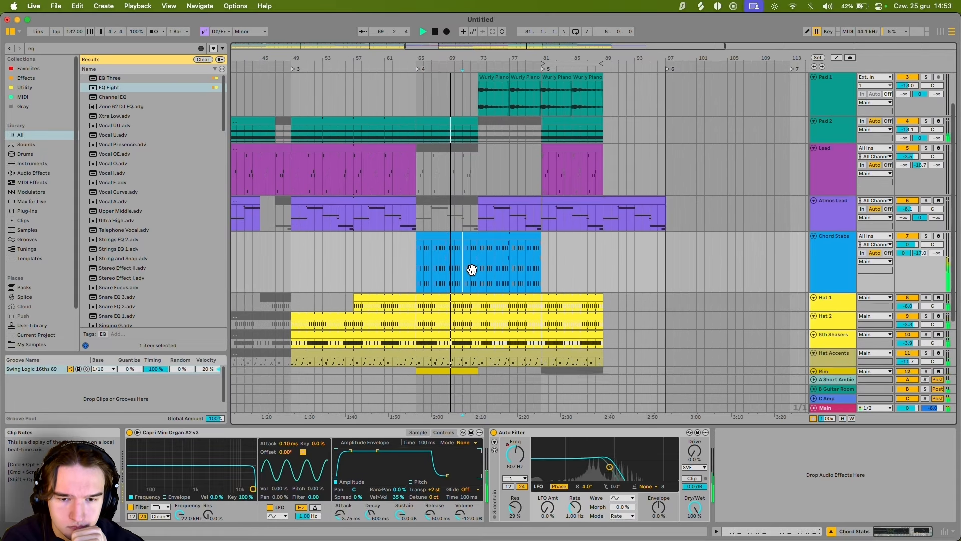
scroll(474, 168, "up", 3)
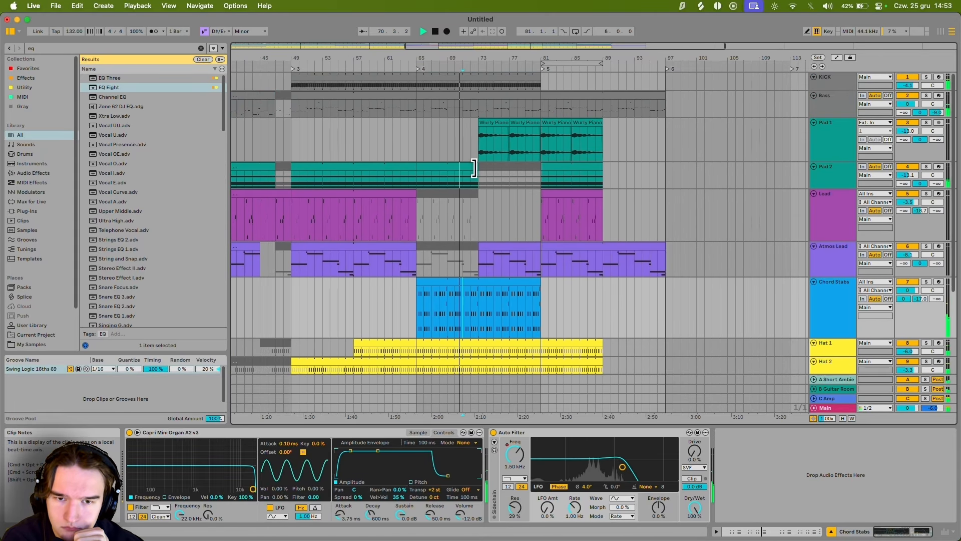
left_click(479, 269)
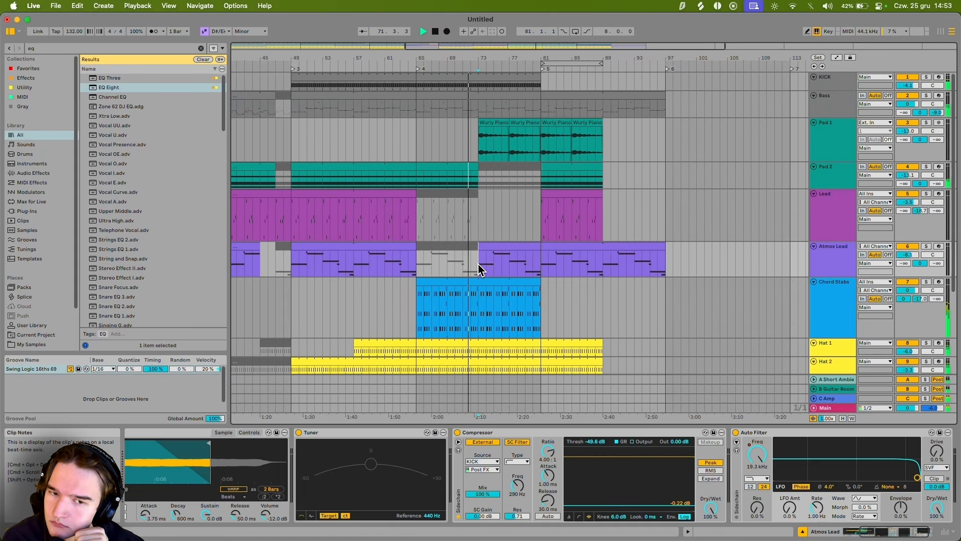
scroll(479, 264, "down", 7)
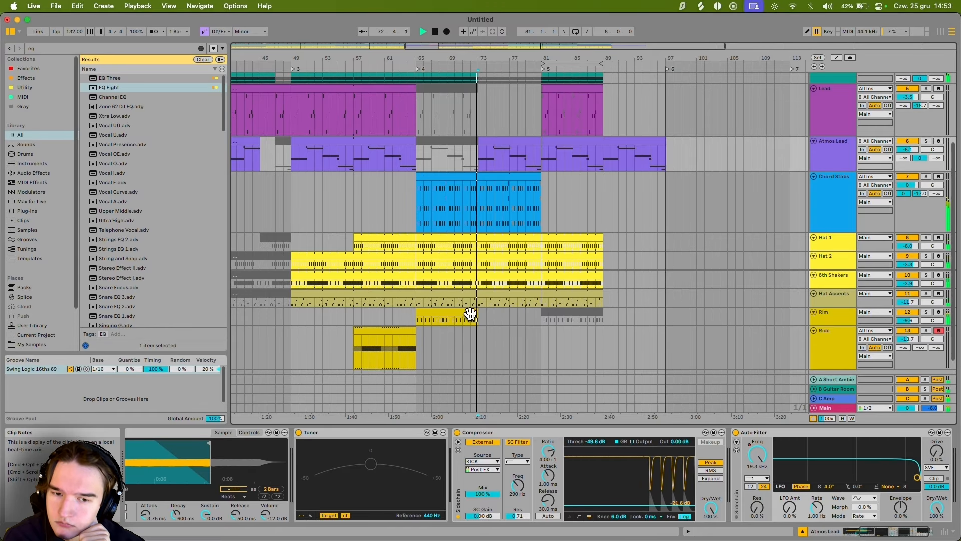
scroll(471, 315, "up", 7)
scroll(491, 209, "down", 8)
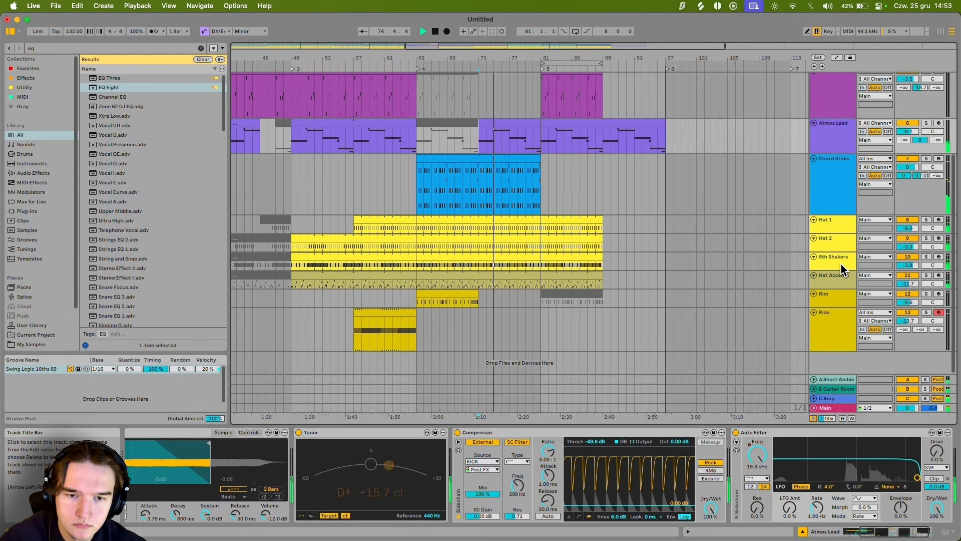
scroll(494, 253, "up", 8)
Step: Deactivate the two Wurly Piano clips in bars 73 to 81 on Pad 1, reactivate Pad 2 there, and stop playback
left_click(504, 178)
left_click(499, 118)
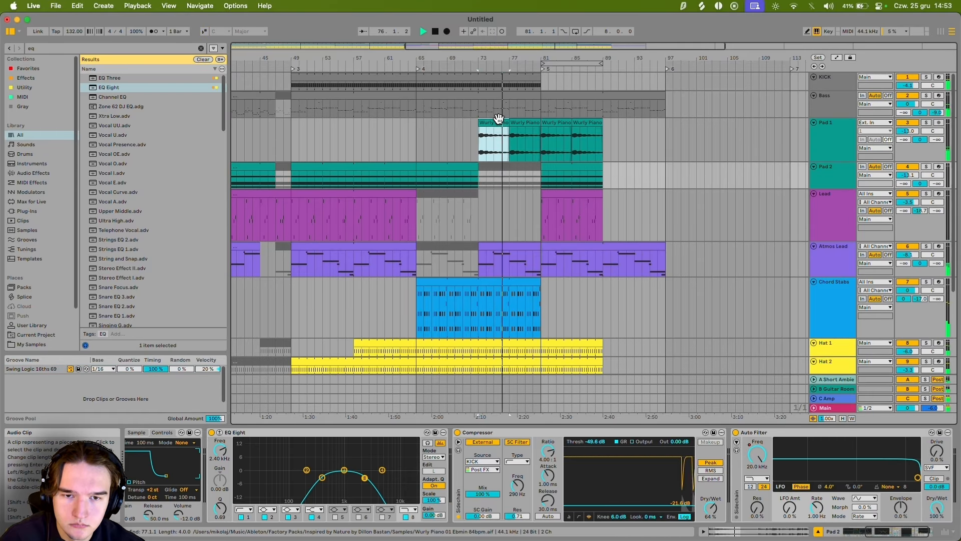
left_click_drag(499, 118, 517, 123)
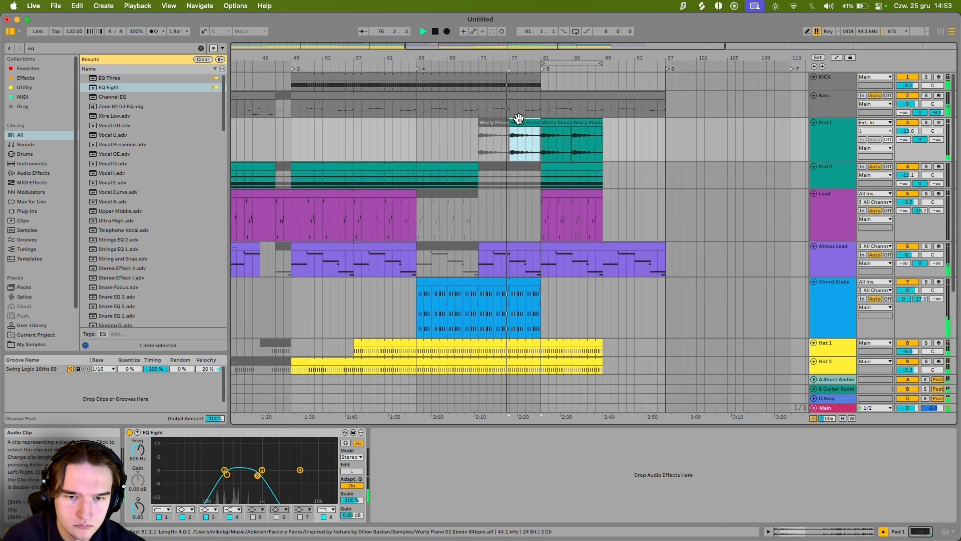
left_click(505, 168)
key("0")
key("space")
Step: Delete the whole Pad 1 track and resume playback from bar 75
left_click(926, 122)
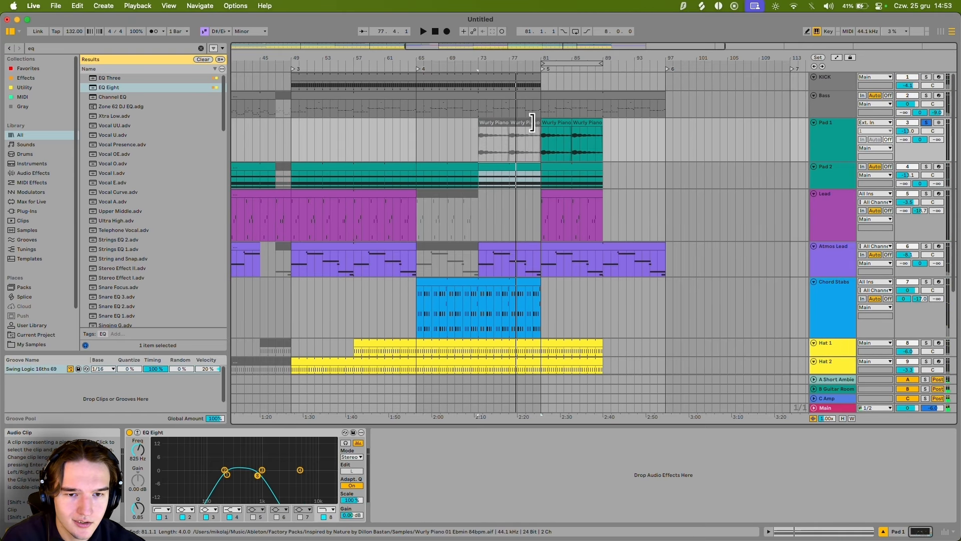
left_click(542, 140)
left_click(831, 122)
key("Delete")
left_click(493, 180)
key("space")
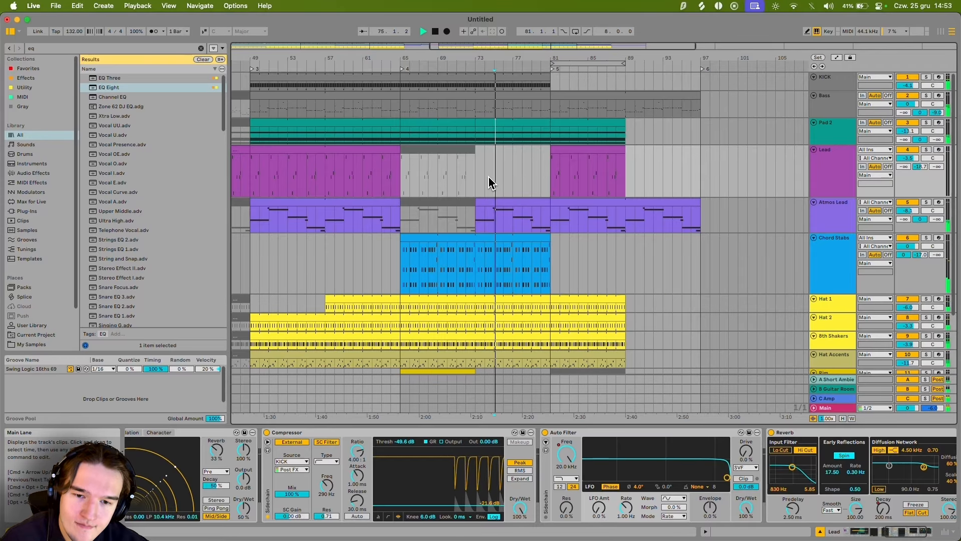
Step: Deactivate the Pad 2 part in bars 65 to 81
scroll(483, 191, "down", 5)
scroll(483, 191, "up", 5)
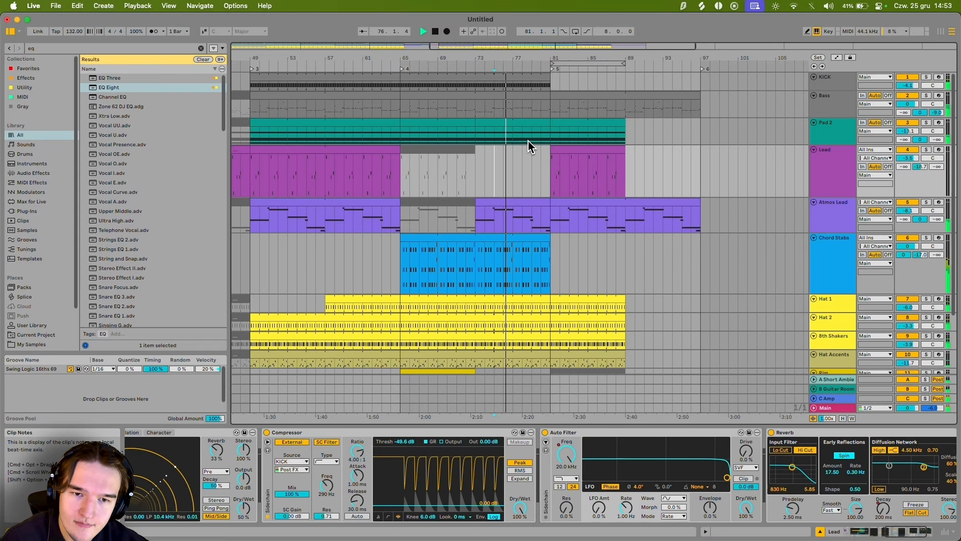
left_click_drag(545, 137, 493, 136)
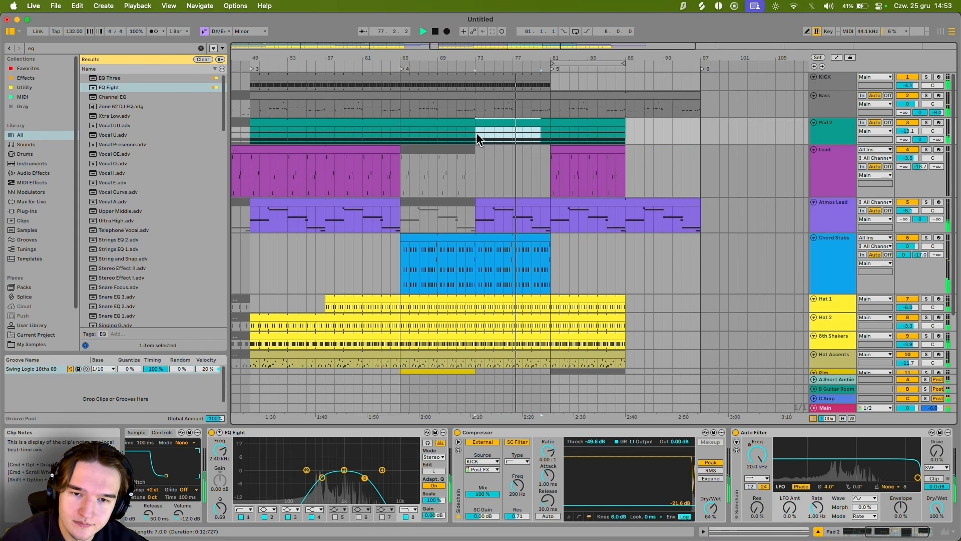
left_click_drag(401, 137, 549, 132)
key("0")
Step: Deactivate the Rim clip in bars 65 to 73 and check the section by playing it from bar 65
scroll(521, 200, "down", 2)
scroll(520, 200, "left", 2)
left_click(475, 330)
key("0")
key("space")
key("space")
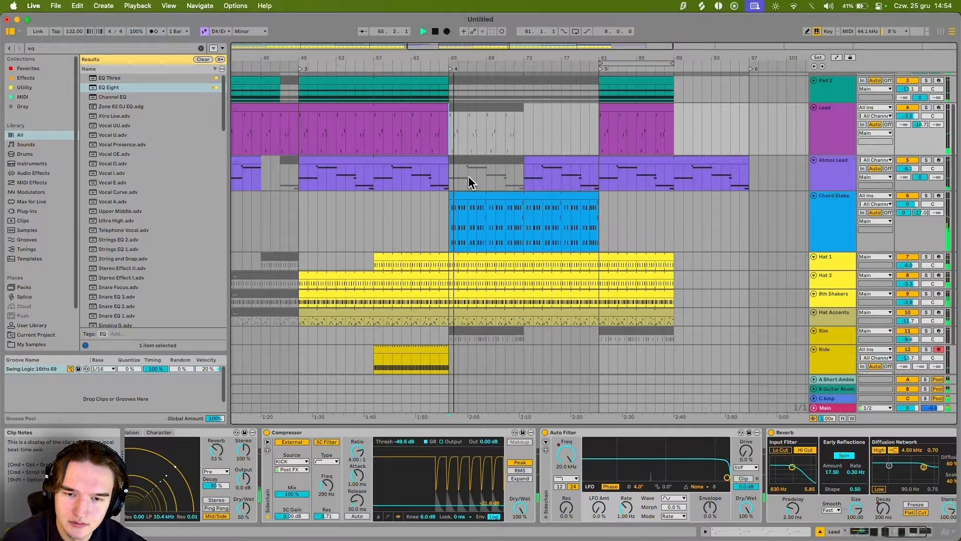
left_click(483, 174)
scroll(466, 145, "up", 2)
left_click(453, 125)
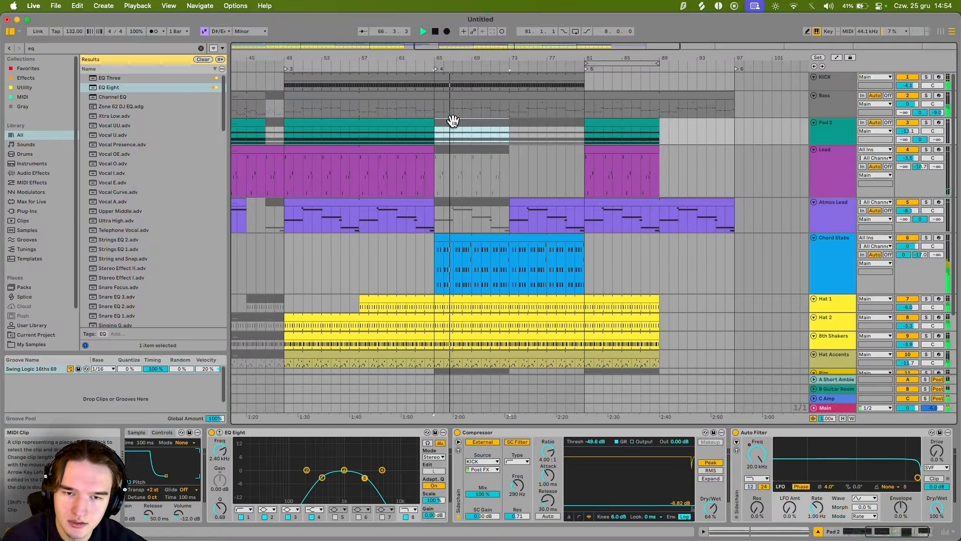
scroll(496, 200, "down", 2)
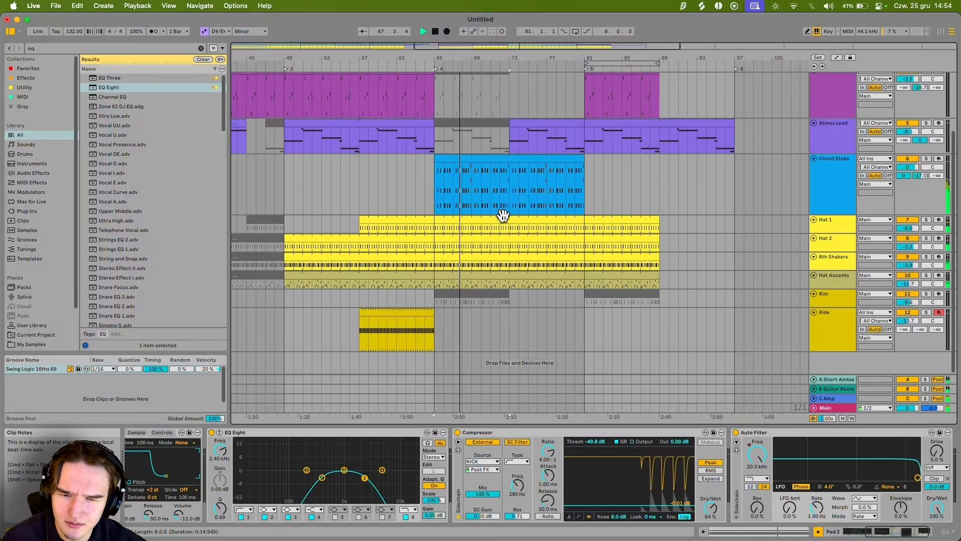
Step: Insert a new MIDI track below Hat 2 and search the browser for "open hat"
left_click(775, 251)
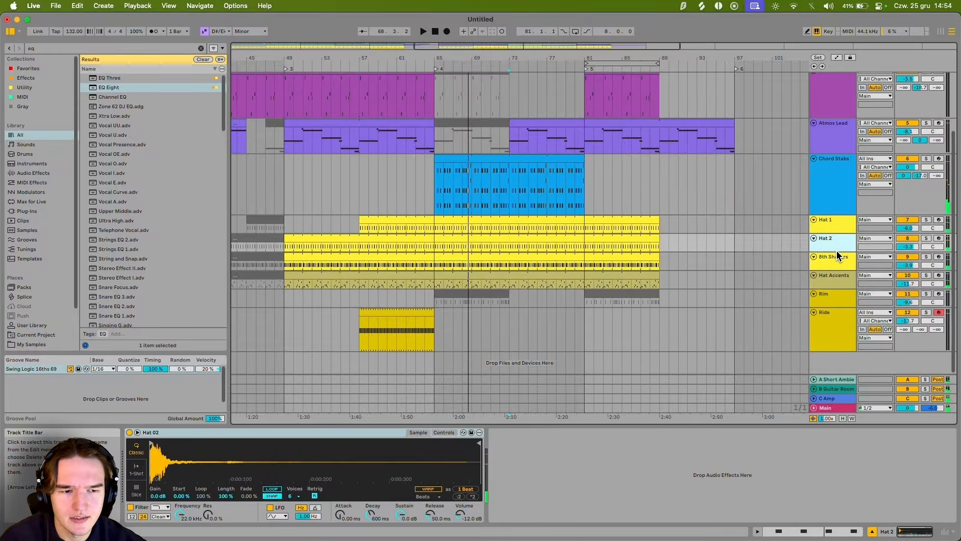
key("super+shift+t")
key("super+f")
type("open h")
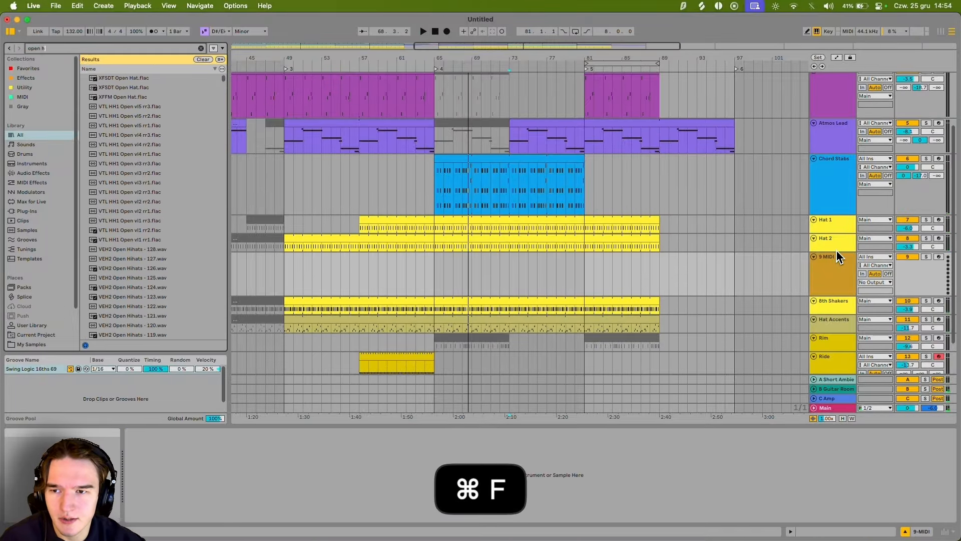
type("at")
Step: Audition several open hat samples and load PIV_AV_OPEN_HAT_08.wav onto the new MIDI track
left_click(149, 260)
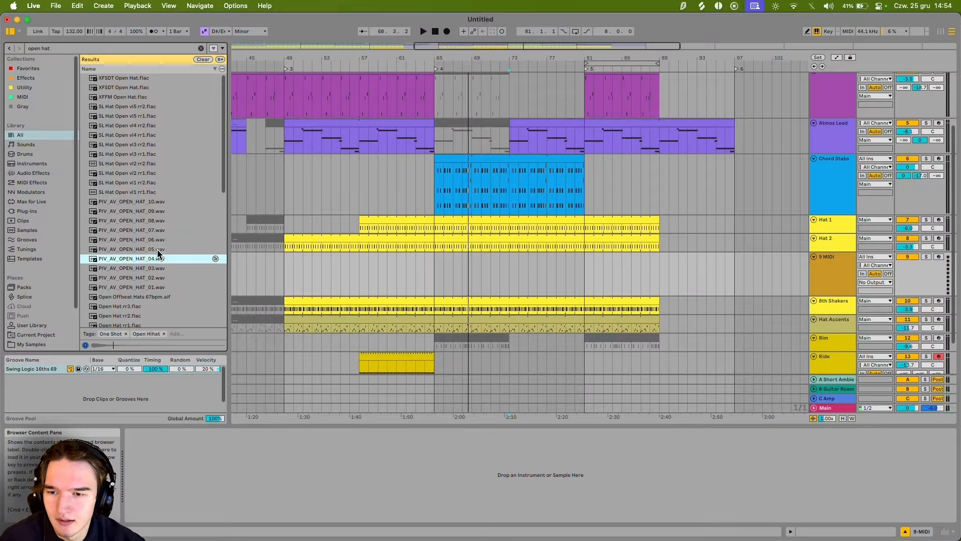
left_click(157, 250)
left_click(158, 241)
left_click_drag(131, 220, 540, 475)
Step: Copy bars 65 to 73 of the Hat 2 part to the same bars on the new open hat track
left_click_drag(434, 245, 508, 246)
key("super+c")
left_click(430, 272)
key("super+v")
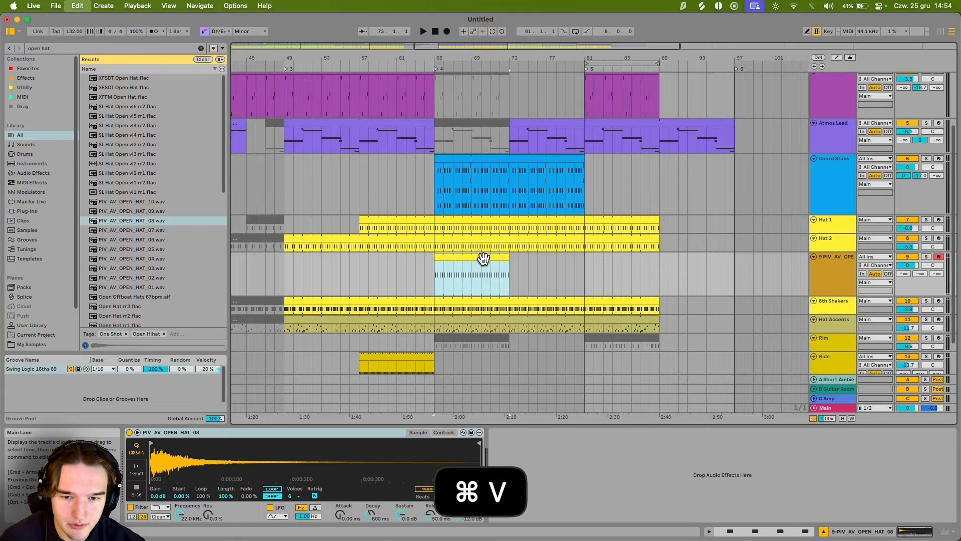
Step: Colour the new track olive like Hat Accents and rename it "Open Hat"
right_click(841, 270)
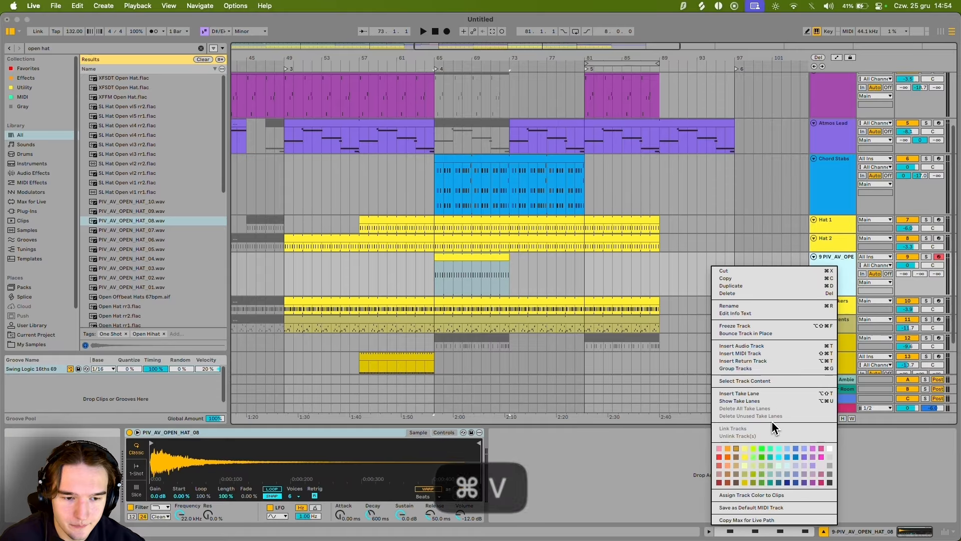
left_click(745, 478)
right_click(840, 274)
left_click(779, 469)
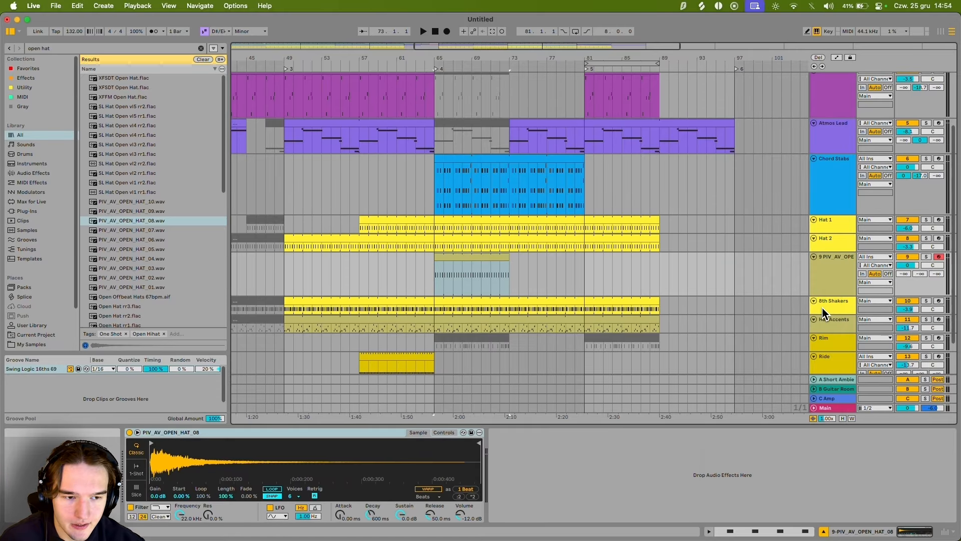
key("super+r")
type("Open Hat")
key("Return")
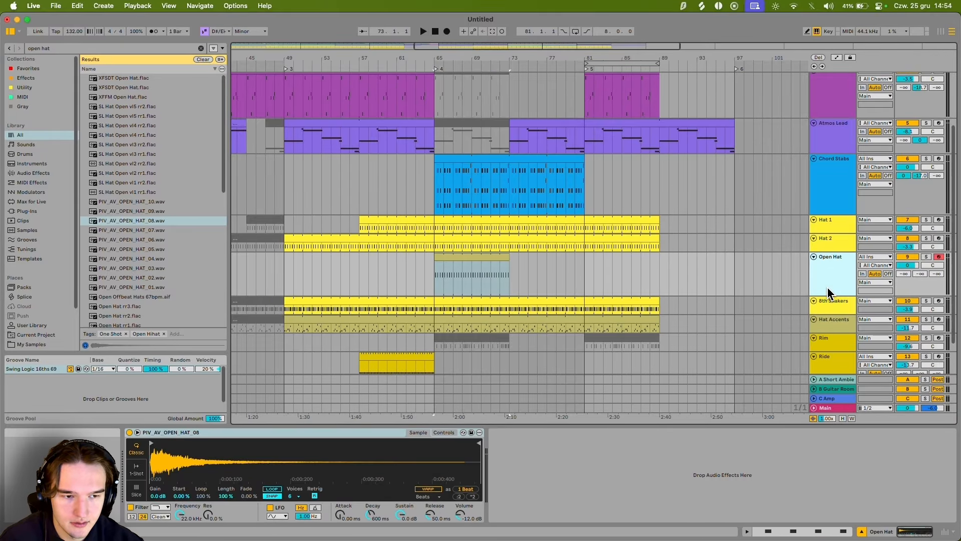
Step: Inspect the MIDI notes of the Open Hat clip at bar 65 and return to the device view
left_click(441, 257)
key("shift+Tab")
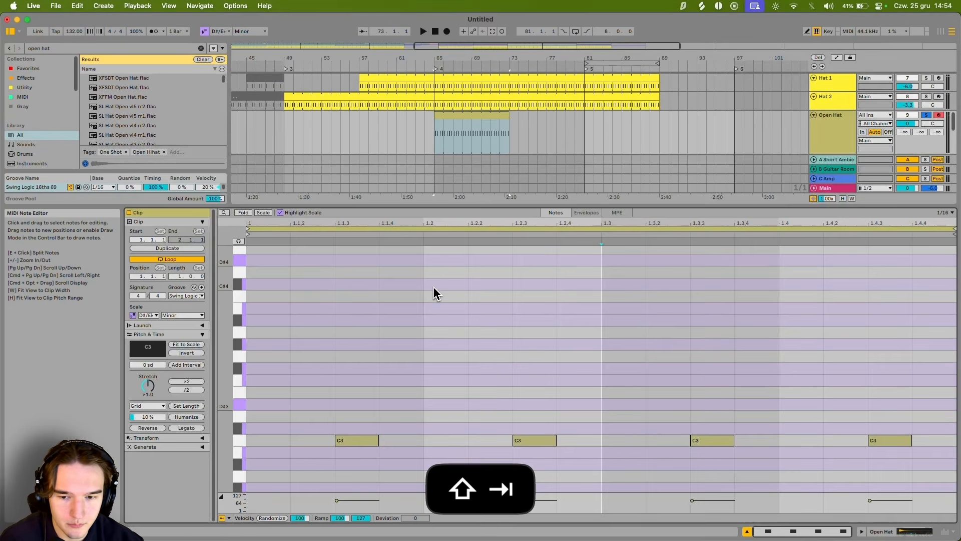
key("shift+Tab")
Step: Play the arrangement from bar 64 to hear the Open Hat part come in at bar 65
scroll(476, 163, "down", 3)
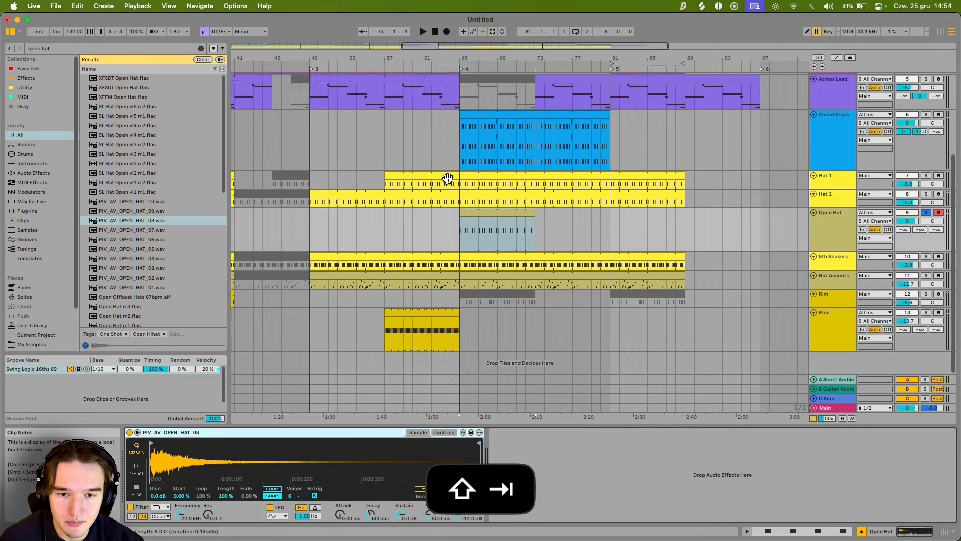
scroll(445, 178, "left", 1)
scroll(446, 247, "up", 5)
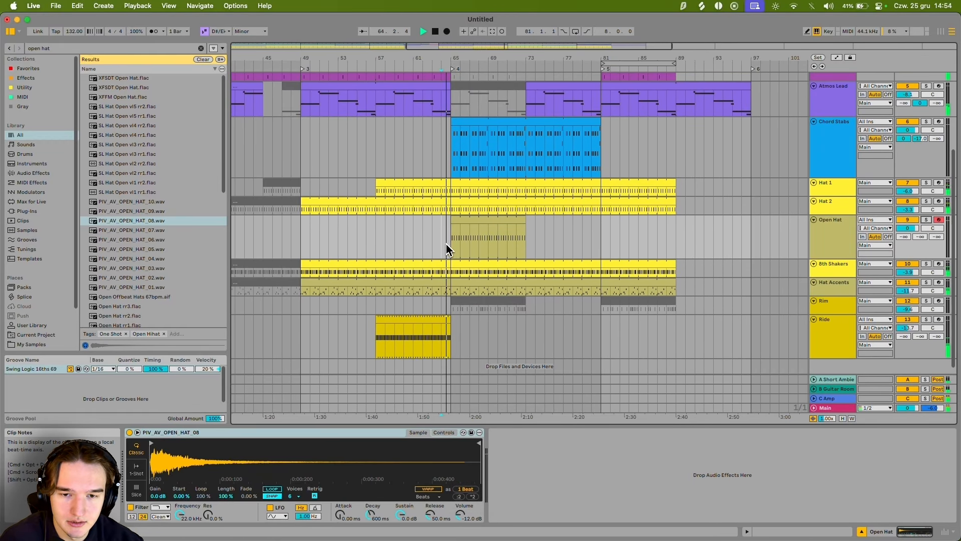
key("space")
scroll(493, 243, "down", 3)
scroll(392, 266, "up", 2)
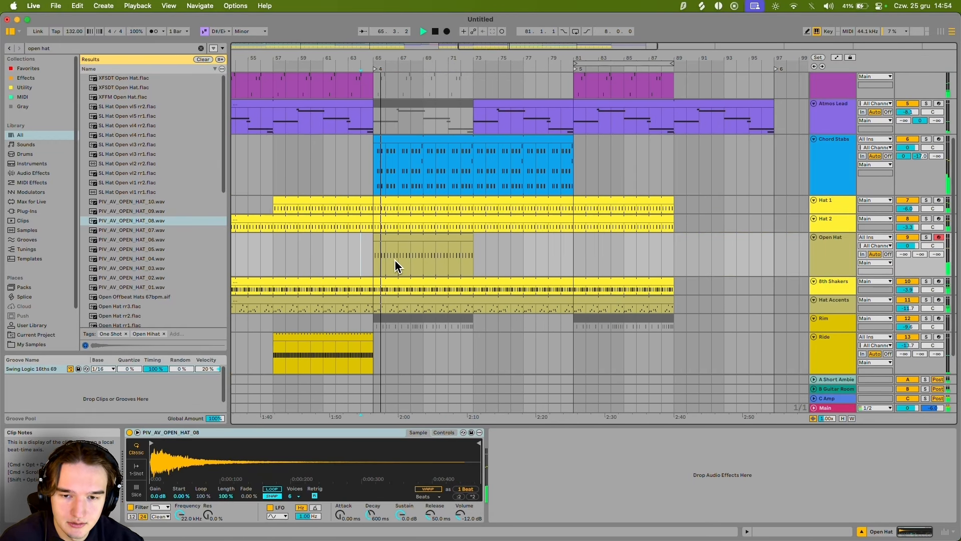
Step: Switch the Open Hat sampler to one-shot playback mode
scroll(447, 279, "up", 1)
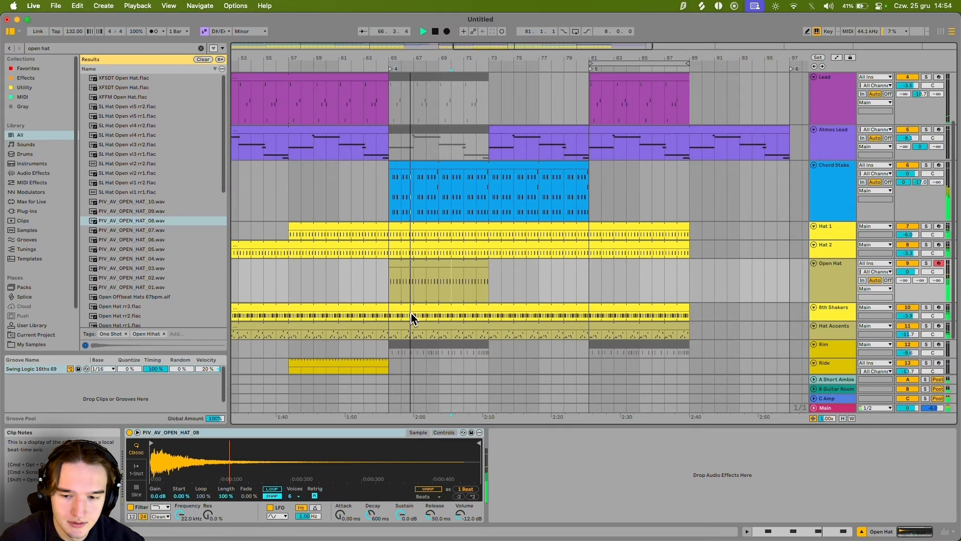
left_click(136, 470)
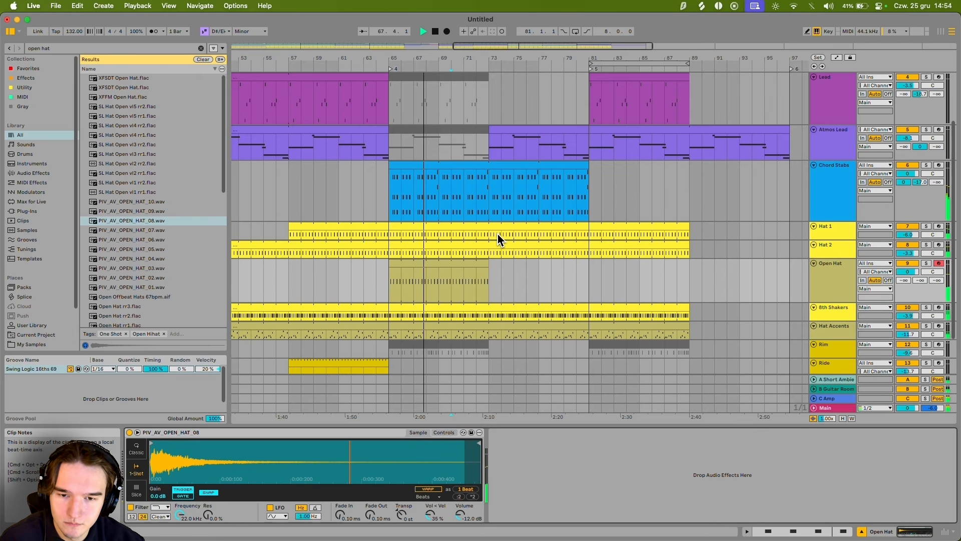
Step: Try the Open Hat clip at bar 73 during playback and return it to bar 65
left_click_drag(397, 262, 504, 260)
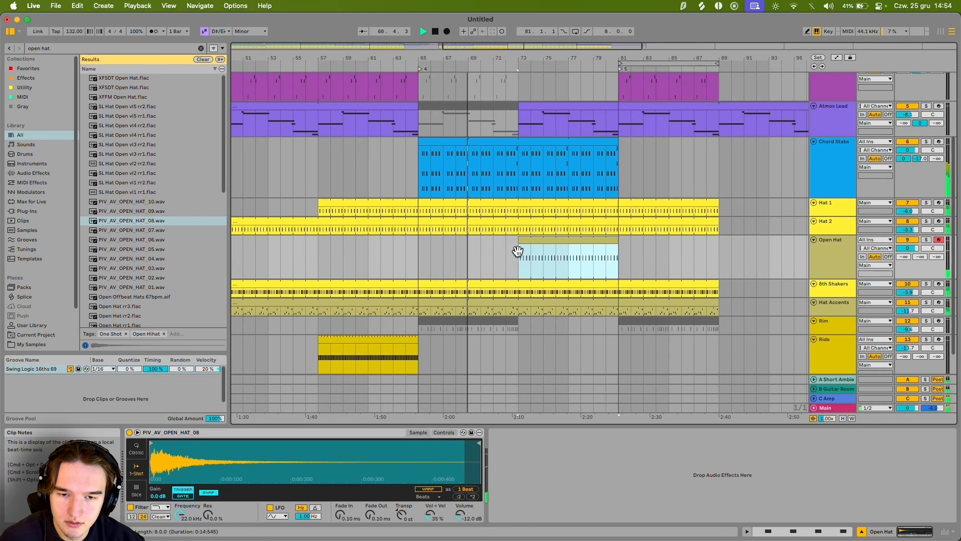
scroll(517, 253, "down", 2)
scroll(517, 253, "left", 2)
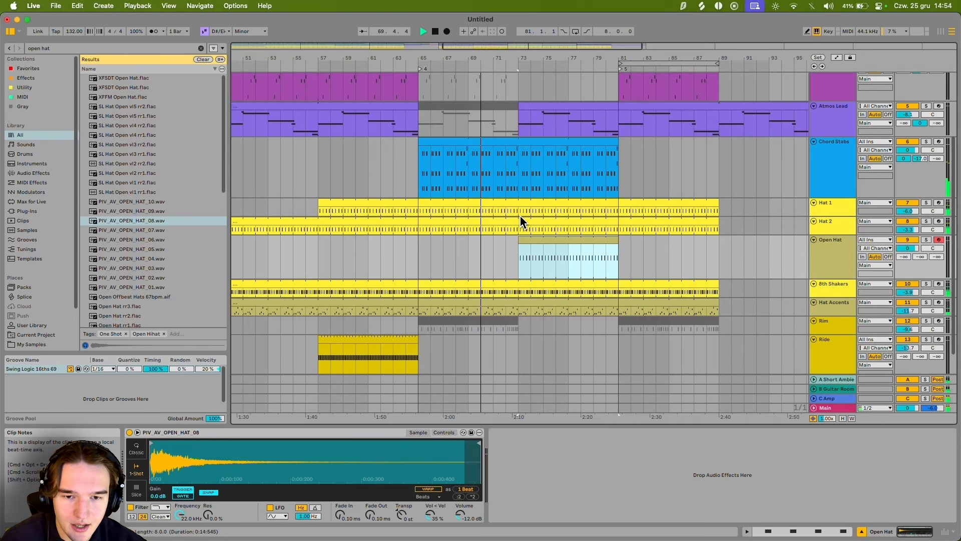
scroll(521, 216, "down", 2)
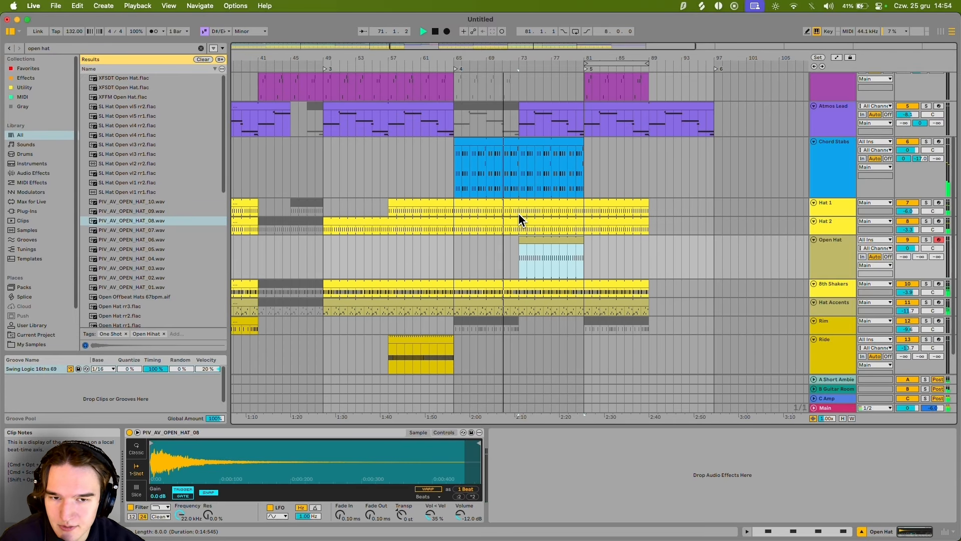
scroll(525, 216, "up", 2)
left_click(533, 198)
scroll(551, 211, "up", 2)
scroll(551, 210, "right", 1)
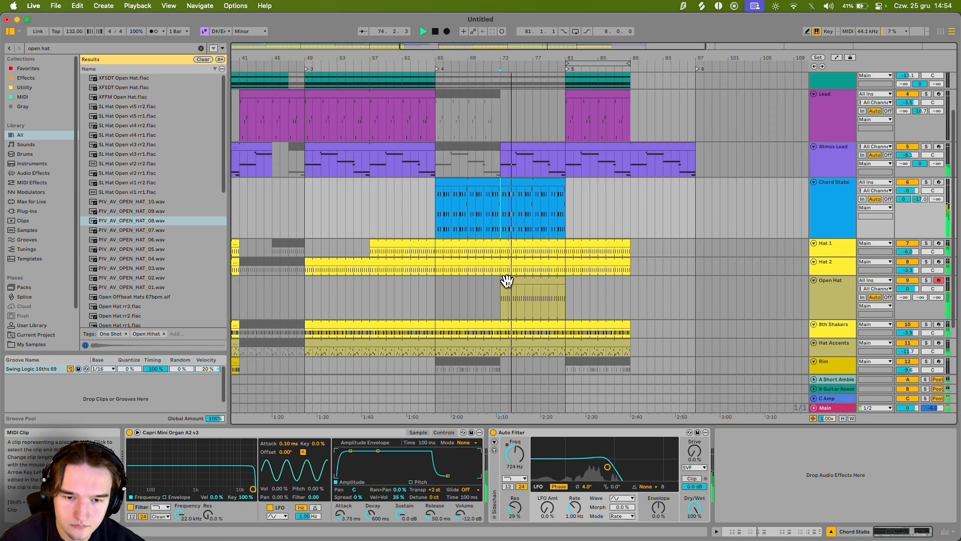
left_click_drag(503, 280, 449, 283)
Step: Play the arrangement from bar 64 to hear the Open Hat enter together with the Chord Stabs
left_click(430, 226)
key("space")
key("space")
scroll(450, 201, "down", 3)
scroll(458, 185, "left", 1)
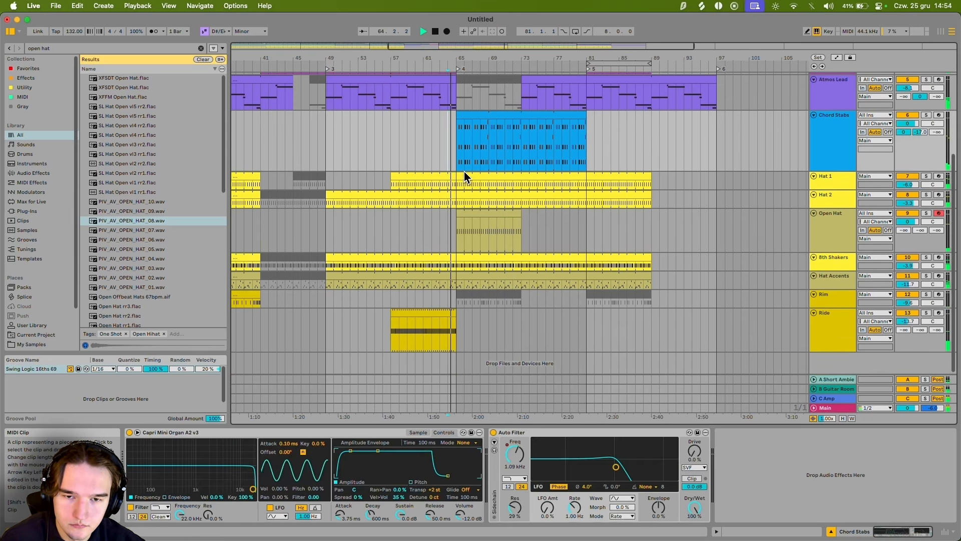
scroll(478, 219, "up", 2)
scroll(478, 218, "right", 1)
Step: Lower the Open Hat track's volume to -4.3 dB and add an EQ Eight to it
left_click(508, 273)
left_click_drag(907, 261, 908, 273)
key("super+f")
type("eq")
double_click(121, 88)
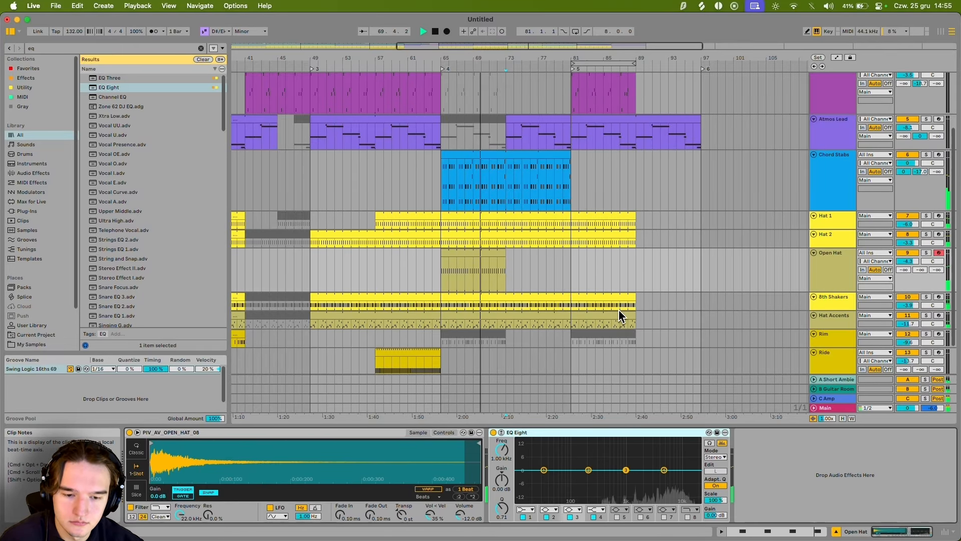
Step: Show the automation of the Atmos Lead's Auto Filter frequency
scroll(511, 152, "down", 2)
scroll(517, 158, "right", 1)
scroll(520, 170, "up", 3)
scroll(519, 170, "left", 1)
left_click(567, 190)
right_click(760, 453)
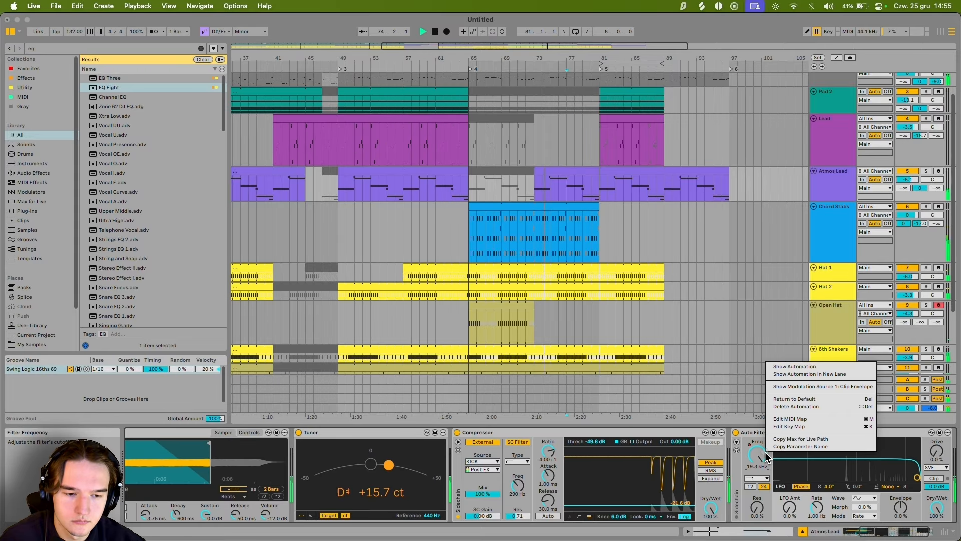
left_click(791, 367)
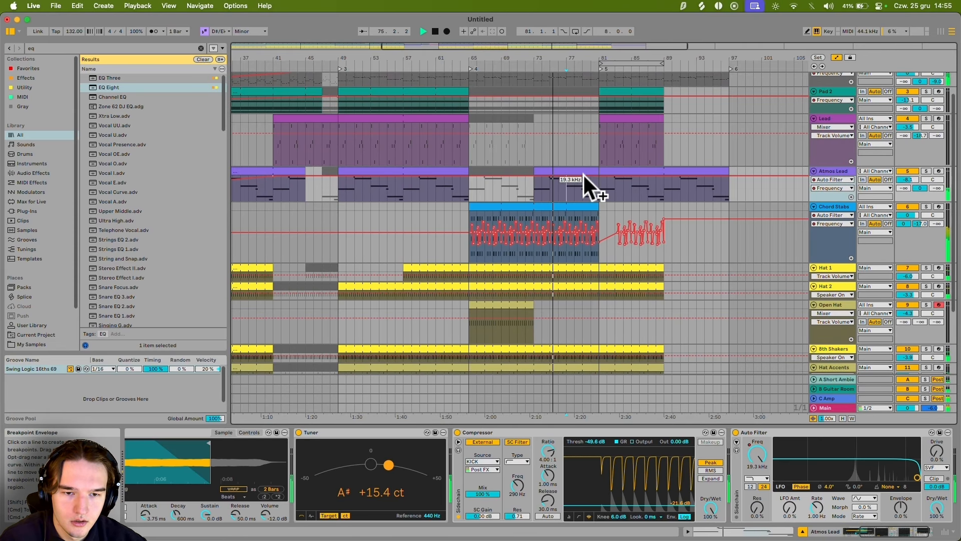
Step: Solo the Atmos Lead track and play it from bar 73
key("space")
left_click(927, 171)
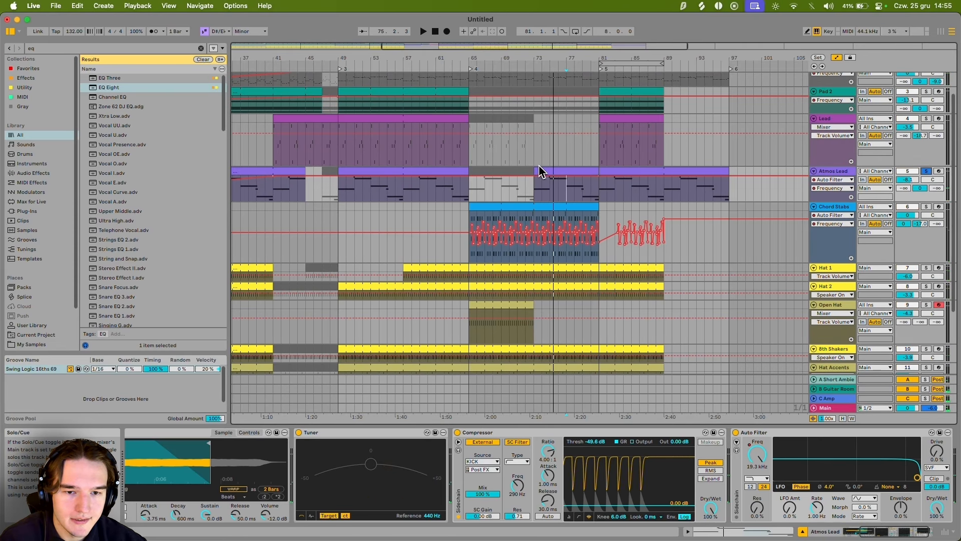
left_click(537, 184)
key("alt+space")
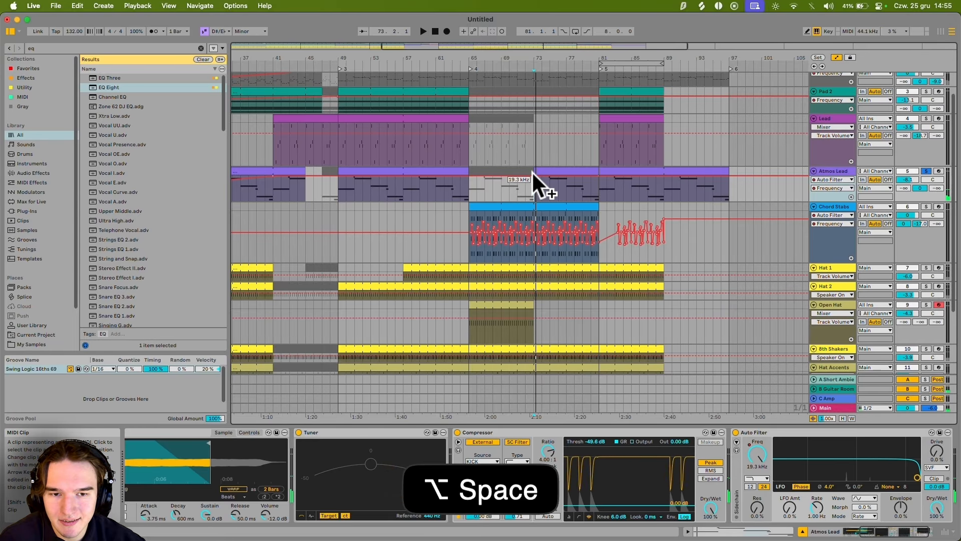
Step: Automate the Atmos Lead filter frequency to fall from bar 71 to about 530 Hz at bar 73 and rise again until bar 81
left_click(517, 174)
left_click_drag(534, 173, 534, 190)
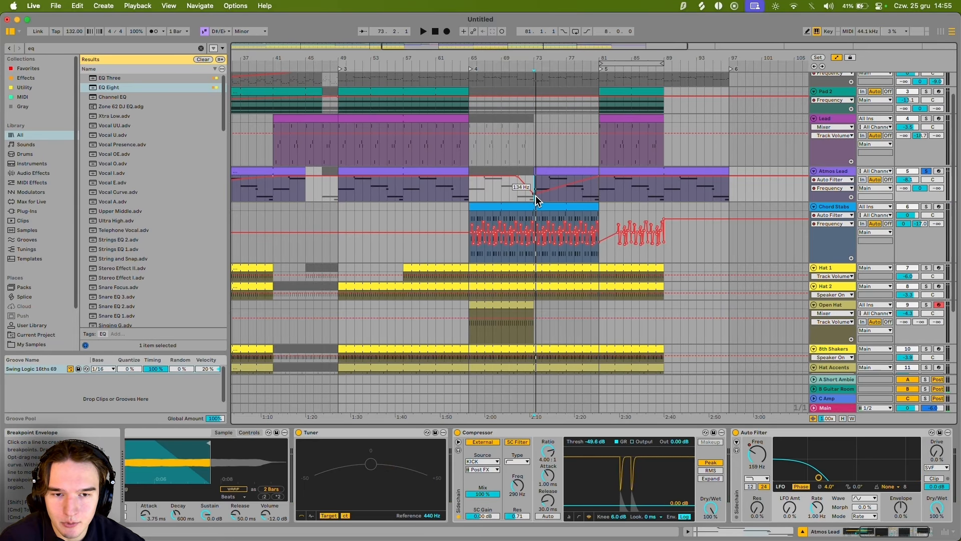
key("alt+space")
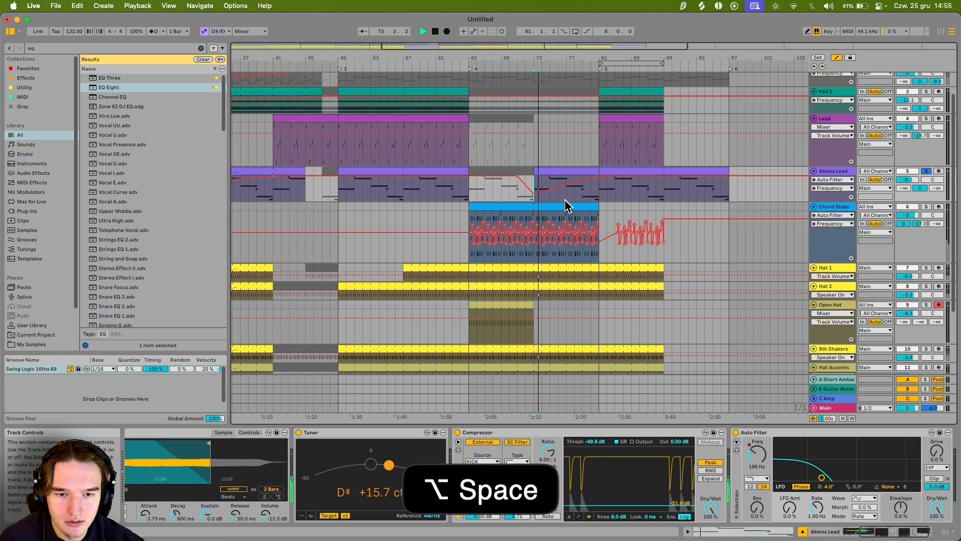
key("alt+space")
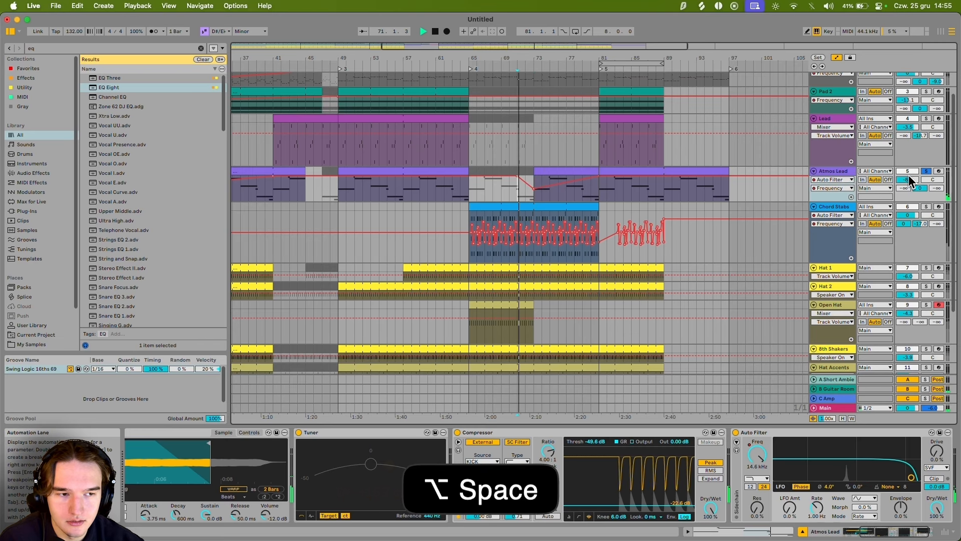
Step: Check the Atmos Lead filter dip around bar 73 in the full mix and hide the automation
scroll(548, 230, "up", 5)
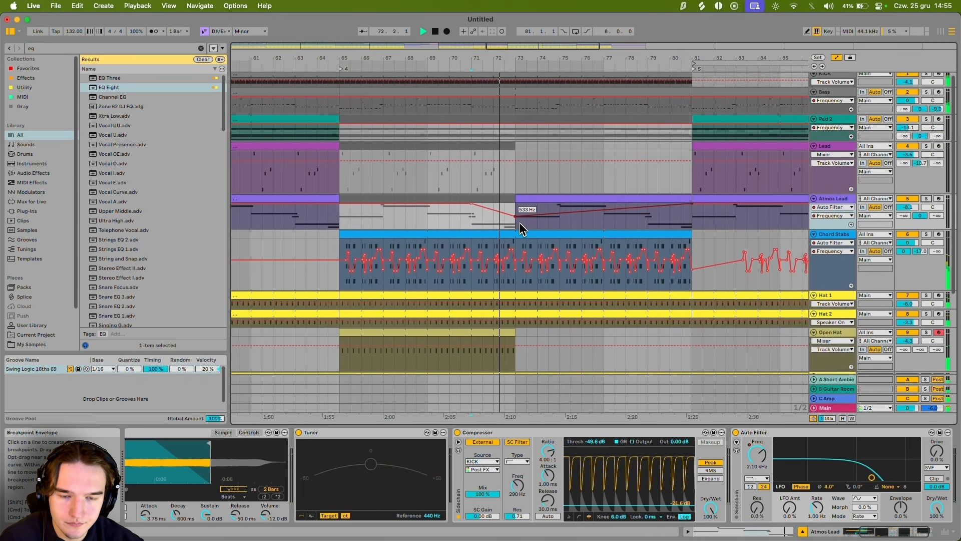
scroll(506, 228, "right", 1)
right_click(492, 235)
left_click(493, 230)
left_click(493, 229)
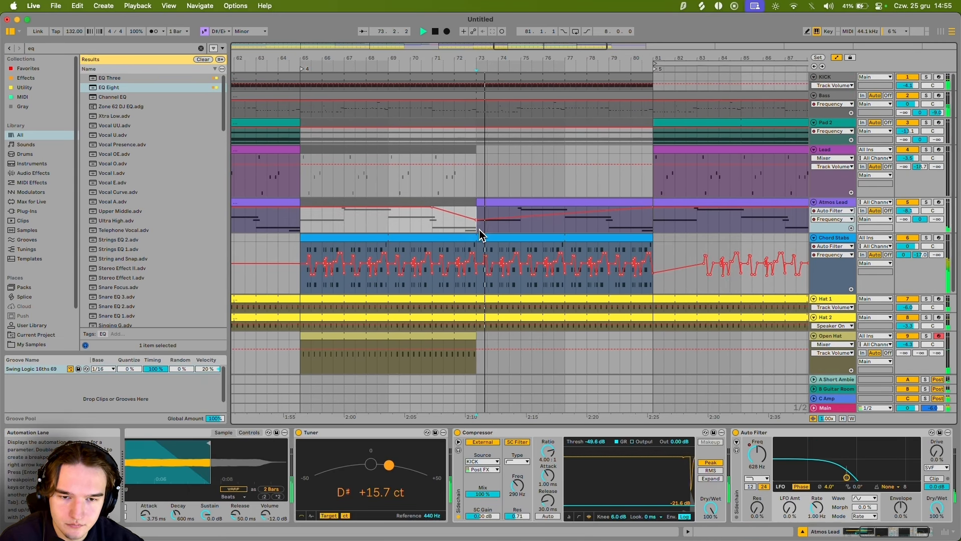
left_click(837, 58)
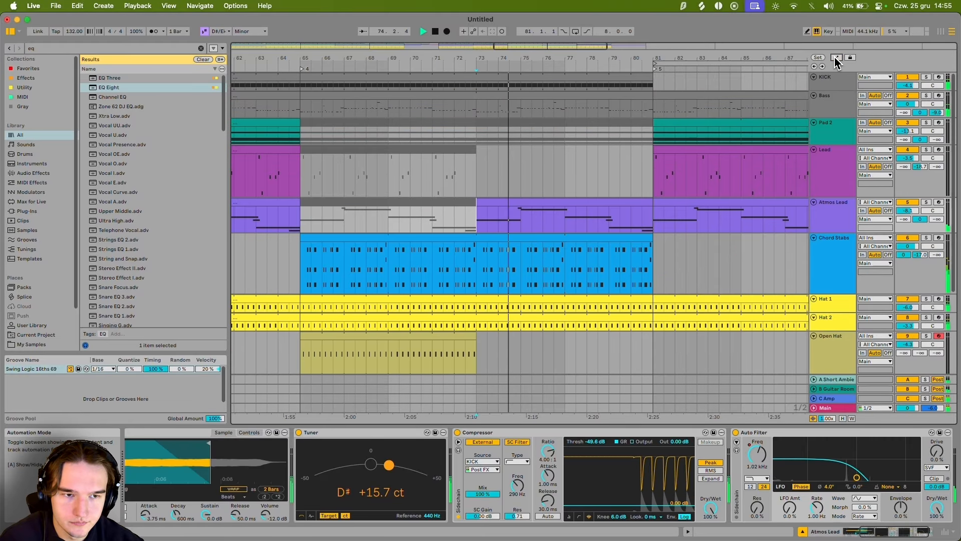
Step: Shorten the KICK clip so that it ends at bar 79
left_click(563, 278)
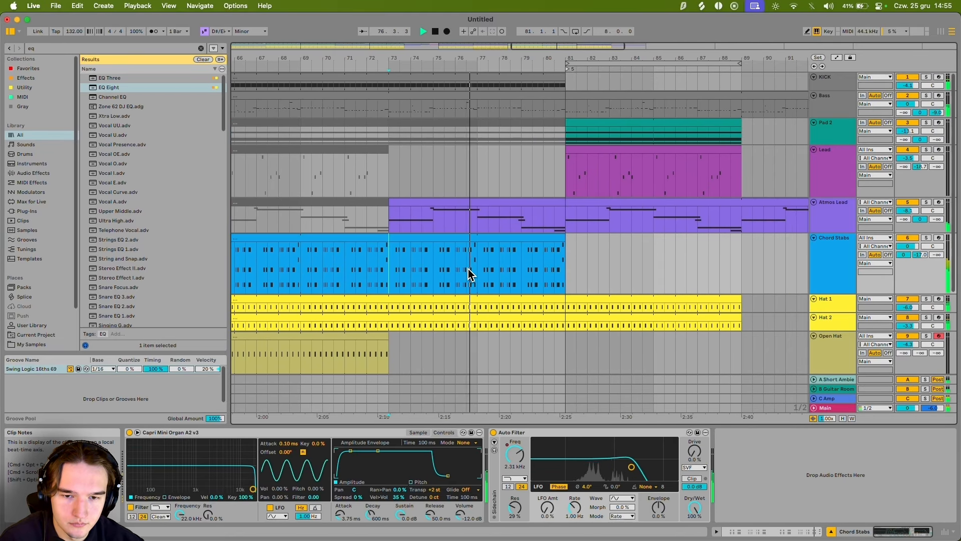
scroll(549, 196, "down", 5)
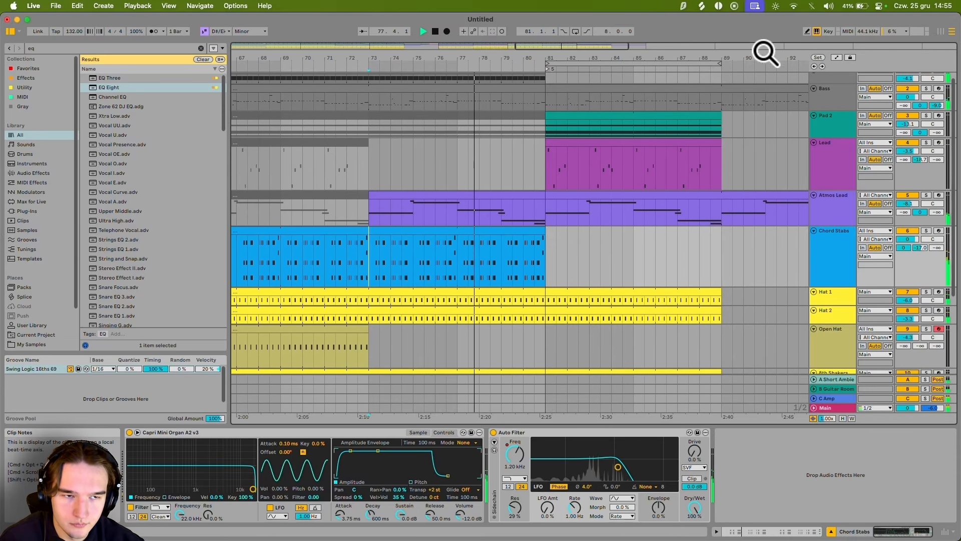
left_click_drag(549, 78, 530, 79)
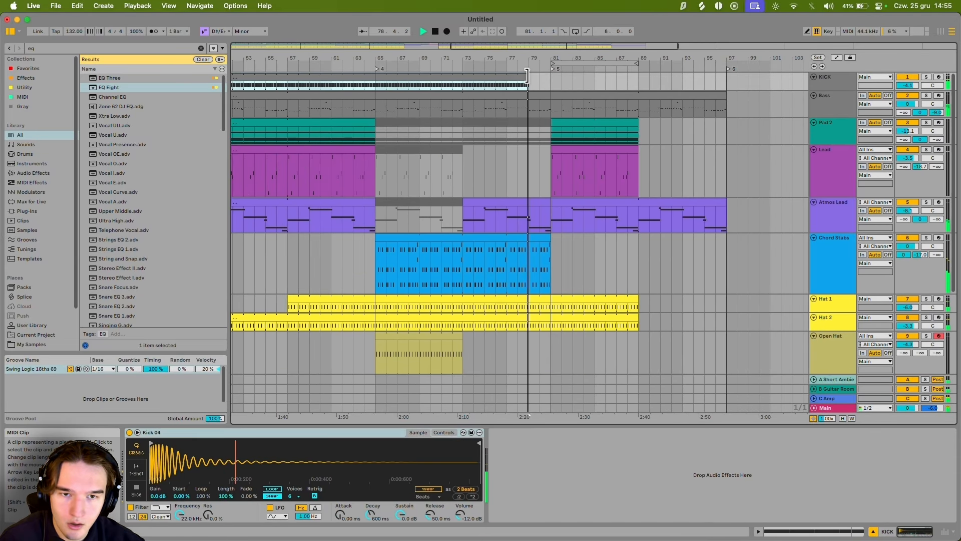
left_click(534, 82)
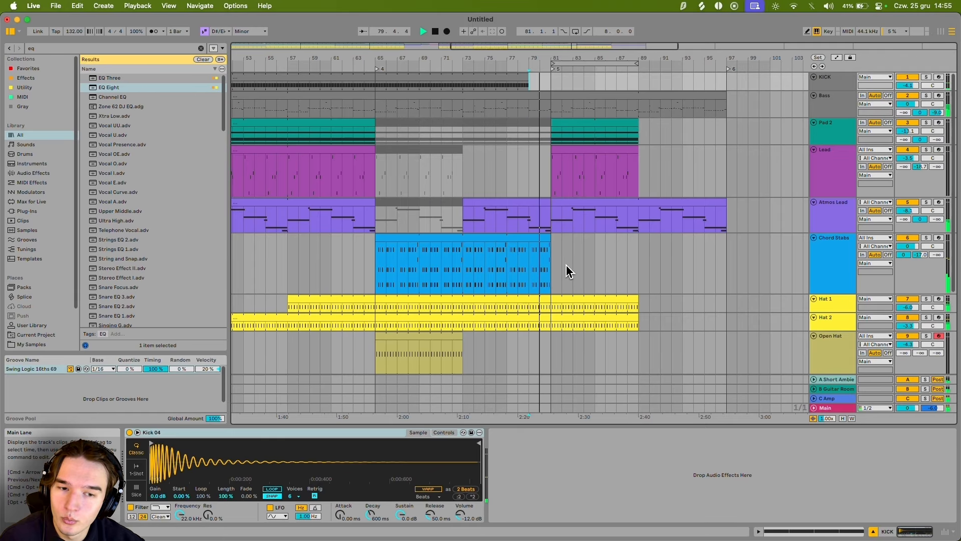
Step: Listen across bar 81 and examine the kick gap at bars 79 to 81 against the other parts
scroll(564, 280, "down", 3)
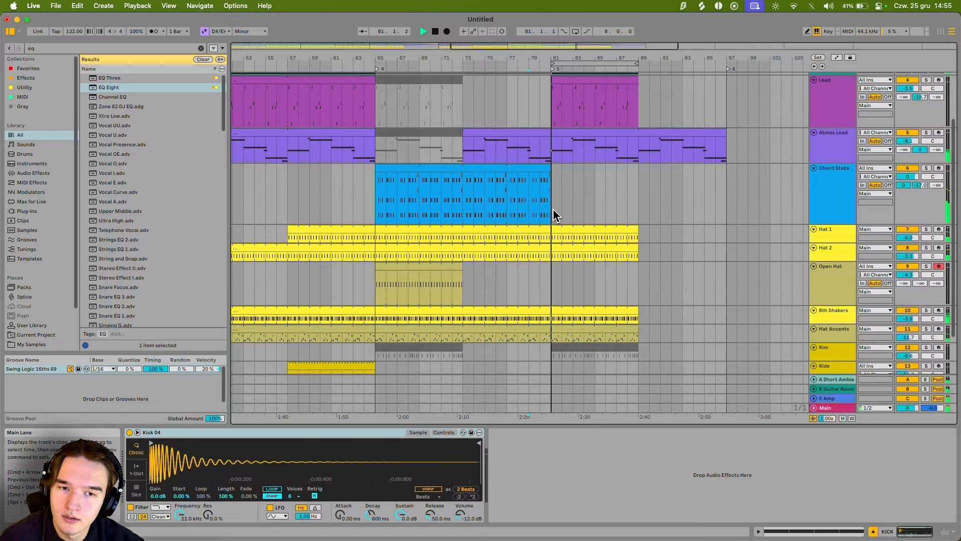
scroll(565, 177, "up", 3)
left_click(574, 162)
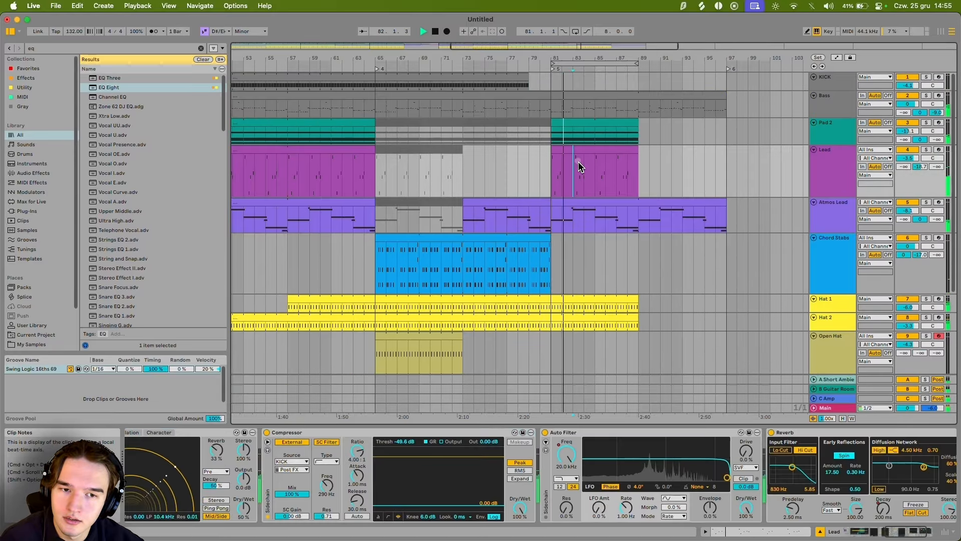
left_click(595, 168)
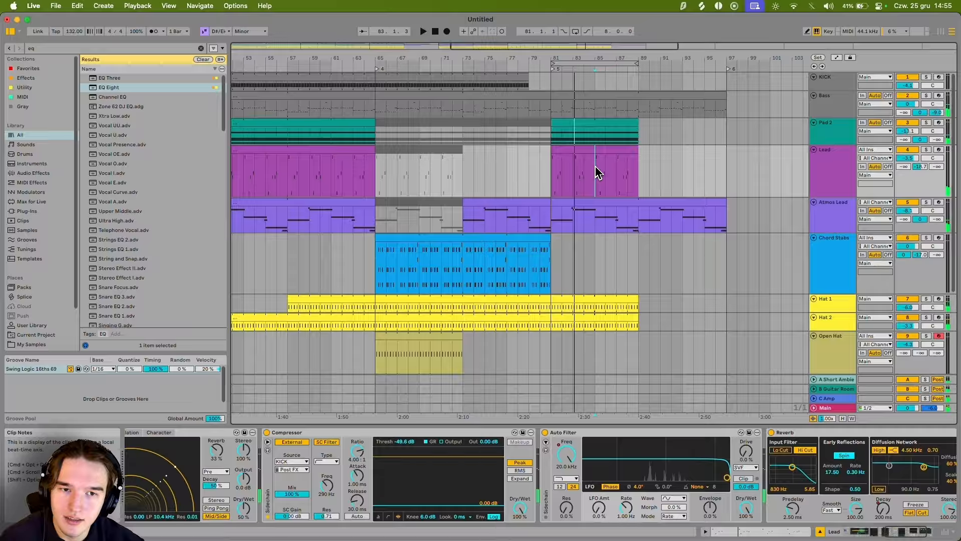
left_click(555, 83)
left_click_drag(544, 109, 532, 154)
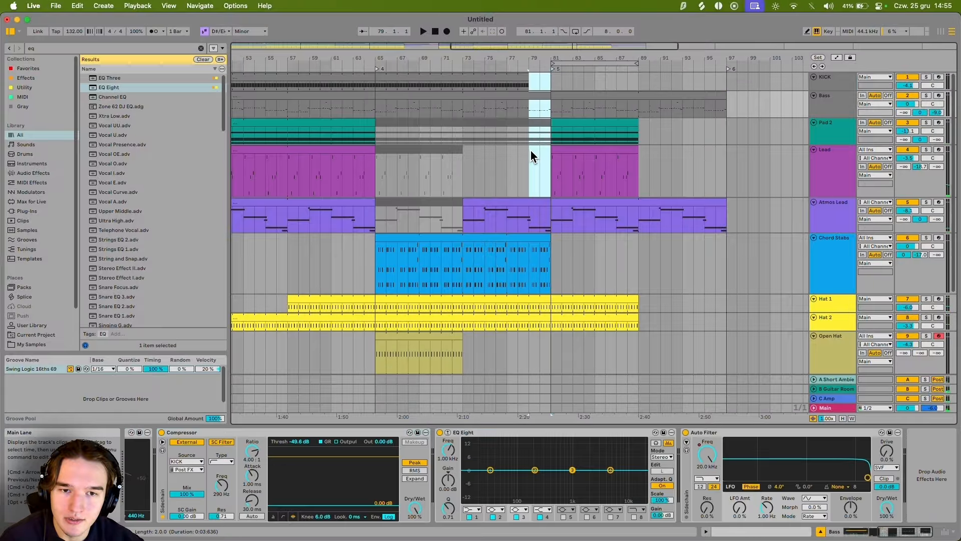
left_click(523, 163)
left_click(519, 88)
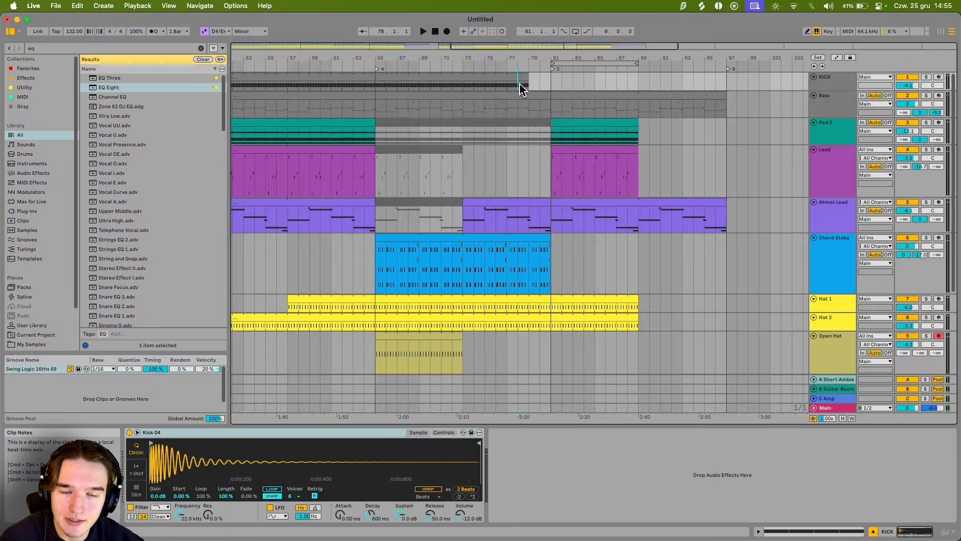
Step: Compare the kick gap with the earlier sections and replay the transition from bars 79 and 80 into bar 81
scroll(525, 86, "down", 5)
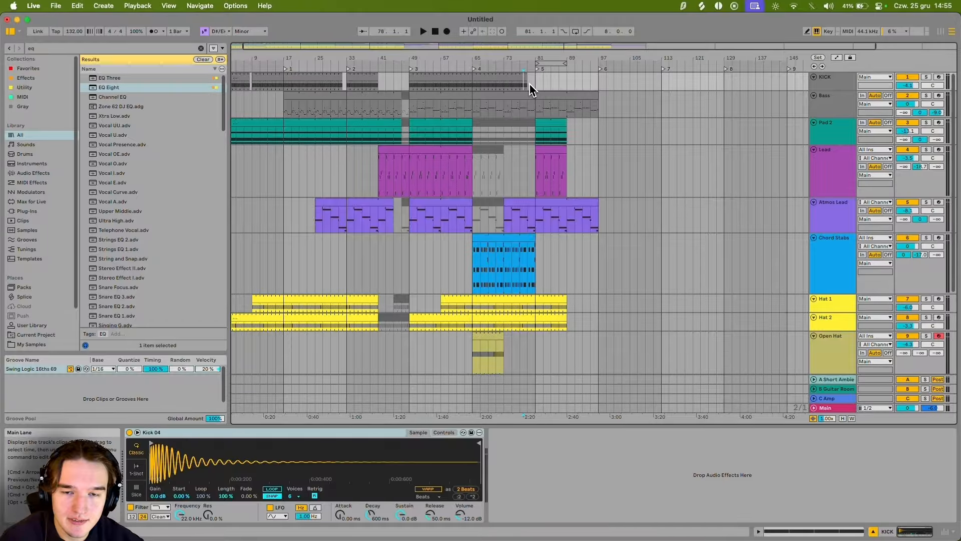
scroll(530, 84, "up", 5)
key("space")
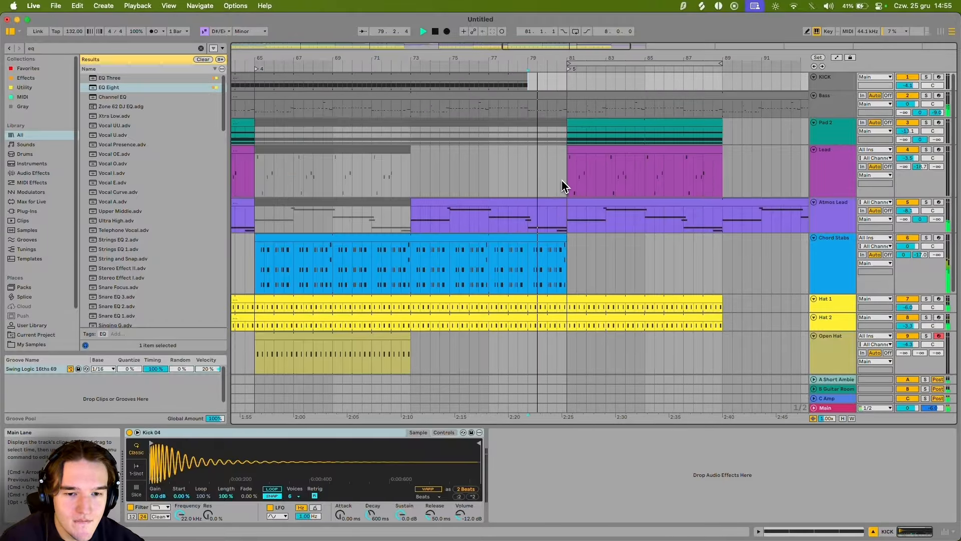
left_click(563, 182)
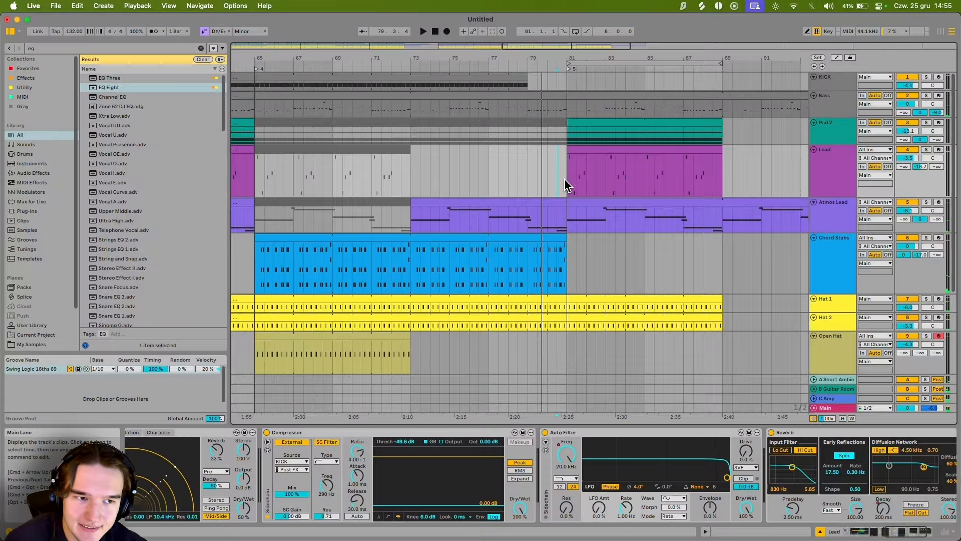
left_click_drag(531, 176, 606, 358)
scroll(591, 300, "down", 5)
left_click(575, 230)
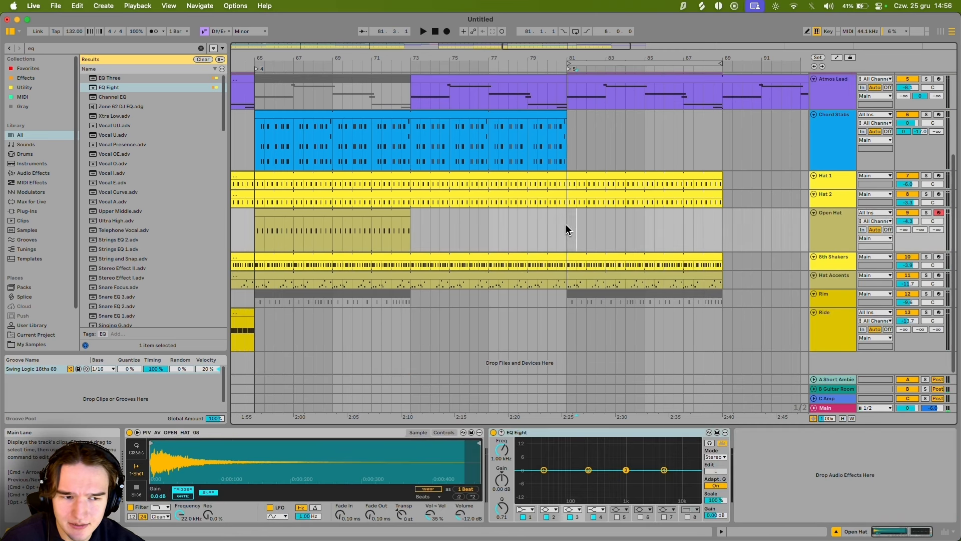
key("space")
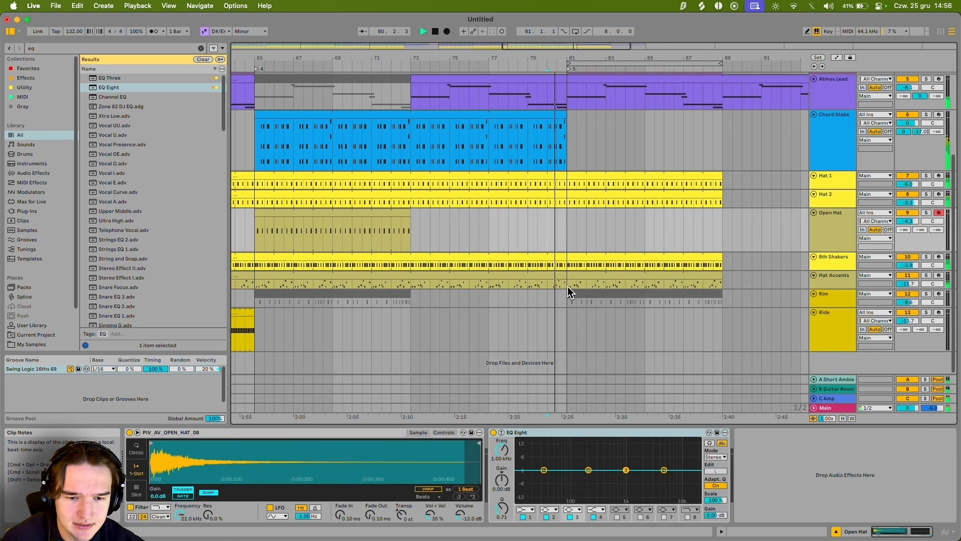
Step: Remove the Hat Accents, Hat 1 and Hat 2 parts from bar 81 onward
left_click_drag(569, 285, 741, 292)
key("BackSpace")
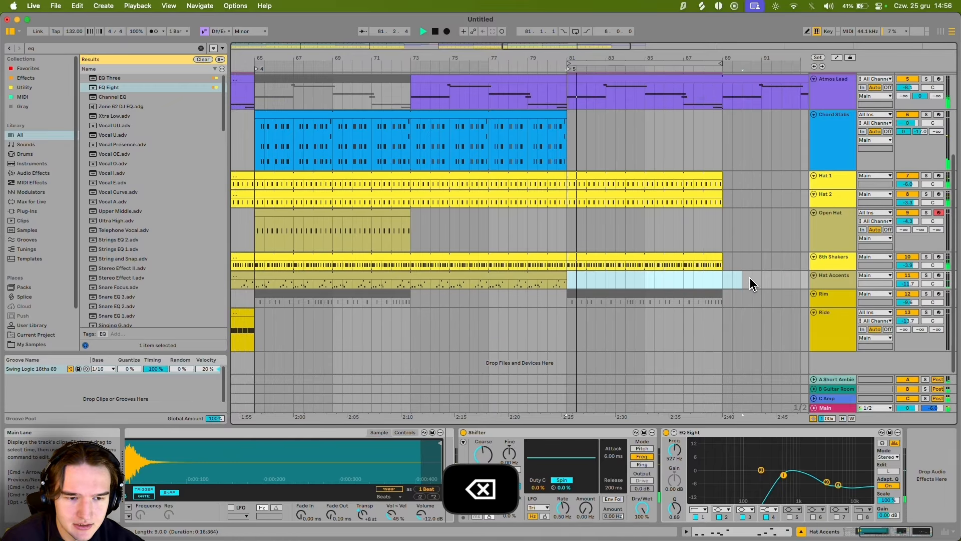
left_click_drag(721, 177, 567, 177)
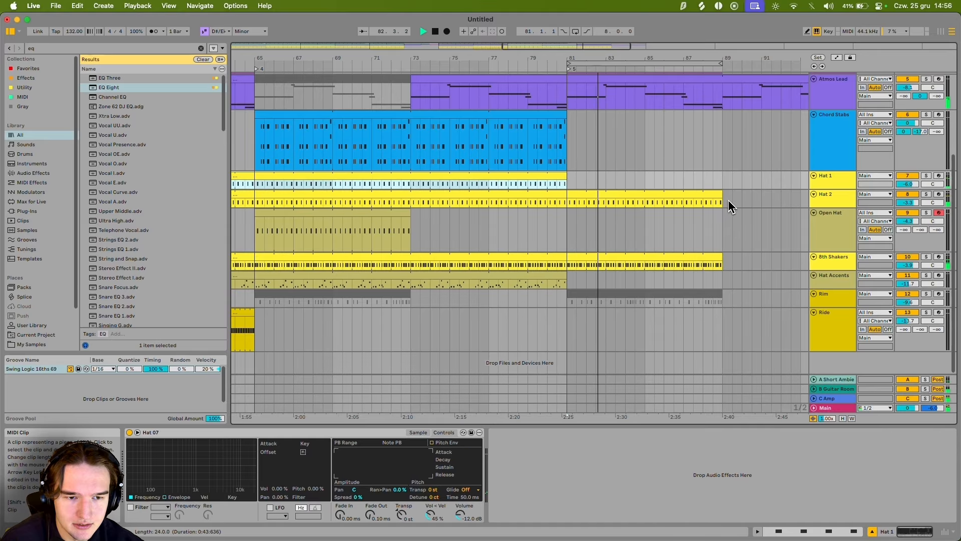
left_click_drag(720, 195, 566, 195)
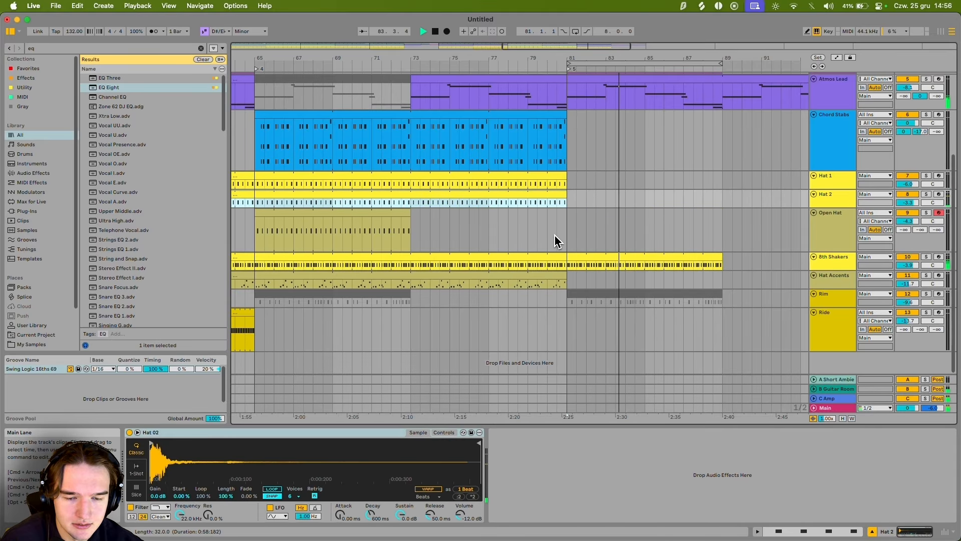
Step: Listen to the break from bar 81 and examine the Open Hat and Lead parts around that point
scroll(553, 243, "down", 2)
left_click(553, 245)
scroll(562, 213, "up", 3)
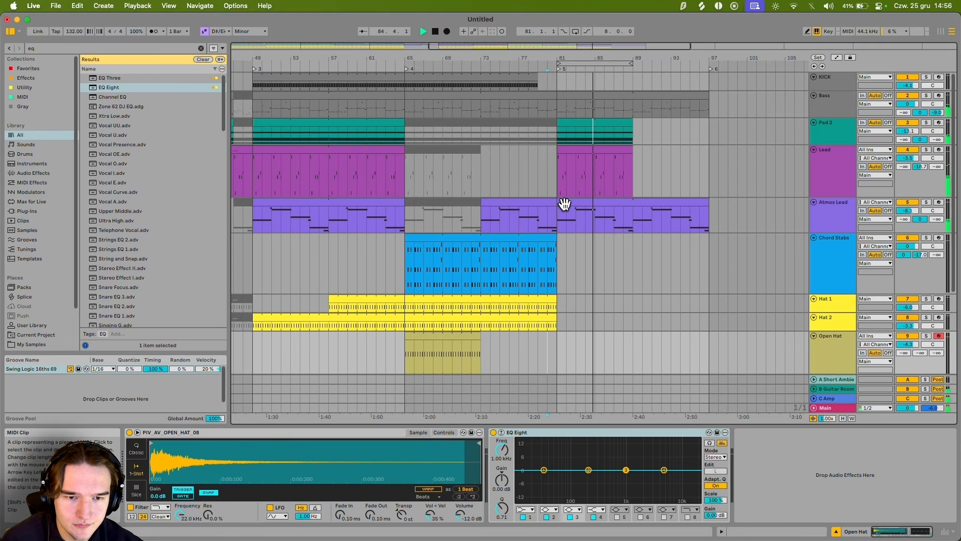
right_click(555, 181)
left_click(555, 181)
scroll(547, 190, "right", 1)
right_click(546, 185)
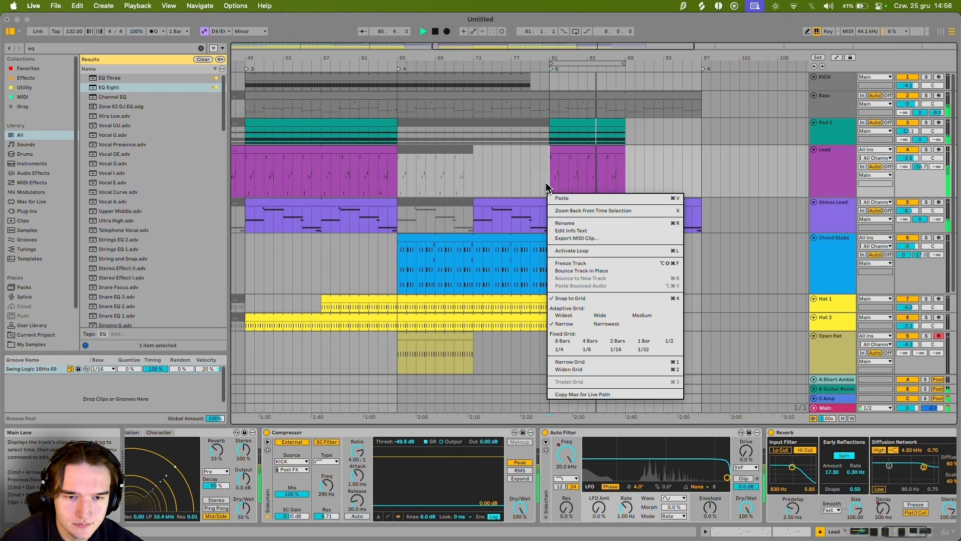
left_click(548, 182)
scroll(553, 185, "right", 2)
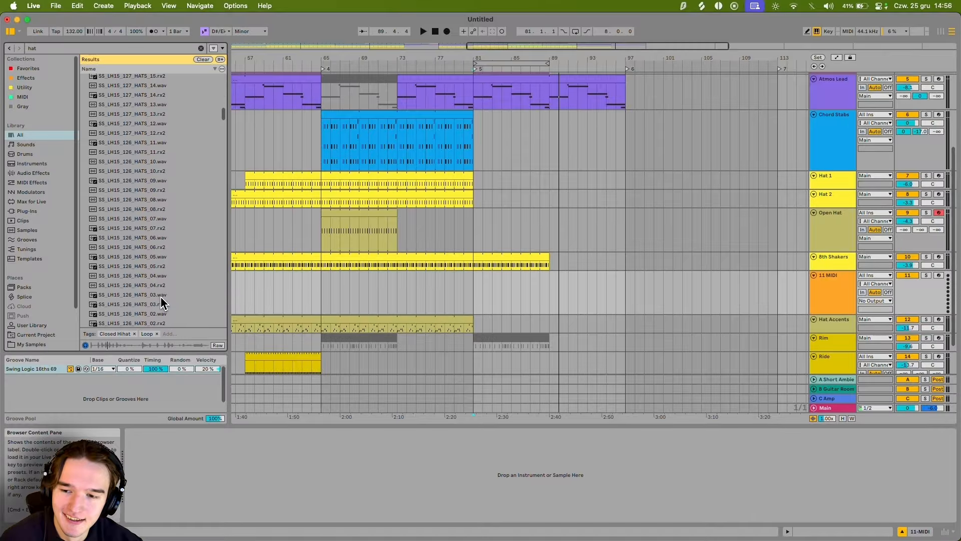
Step: Audition closed-hat one-shots among the hat samples in the library
scroll(150, 281, "up", 5)
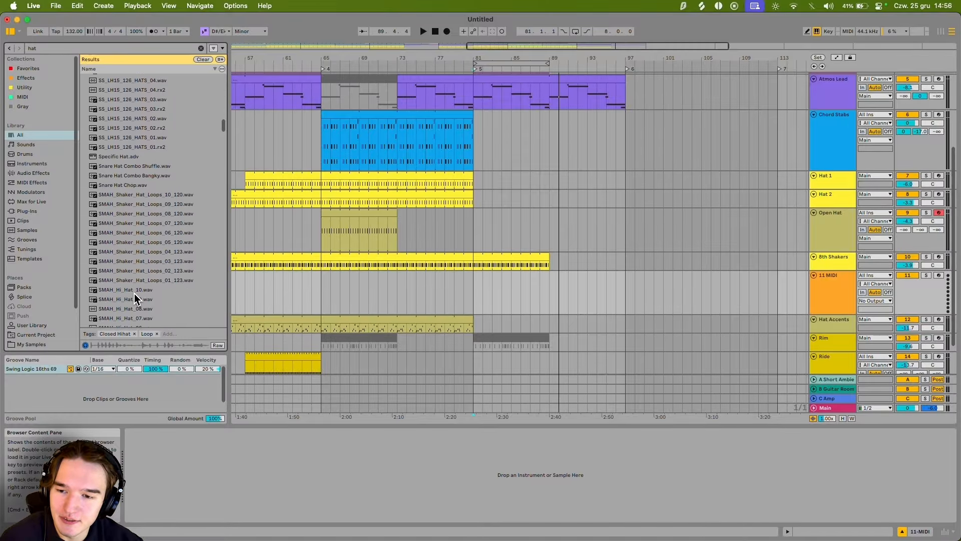
scroll(135, 298, "down", 10)
left_click(136, 291)
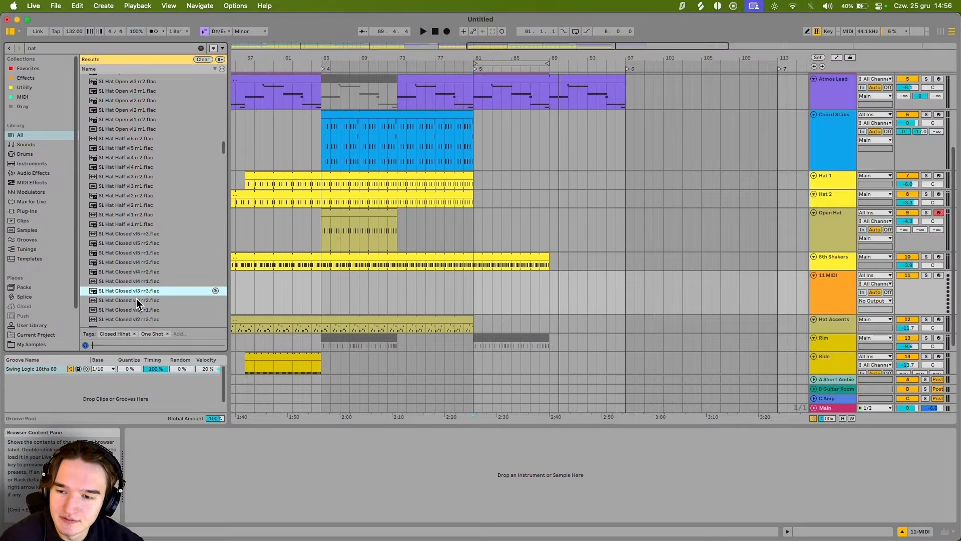
scroll(138, 302, "down", 5)
left_click(138, 276)
key("Up")
scroll(150, 278, "down", 5)
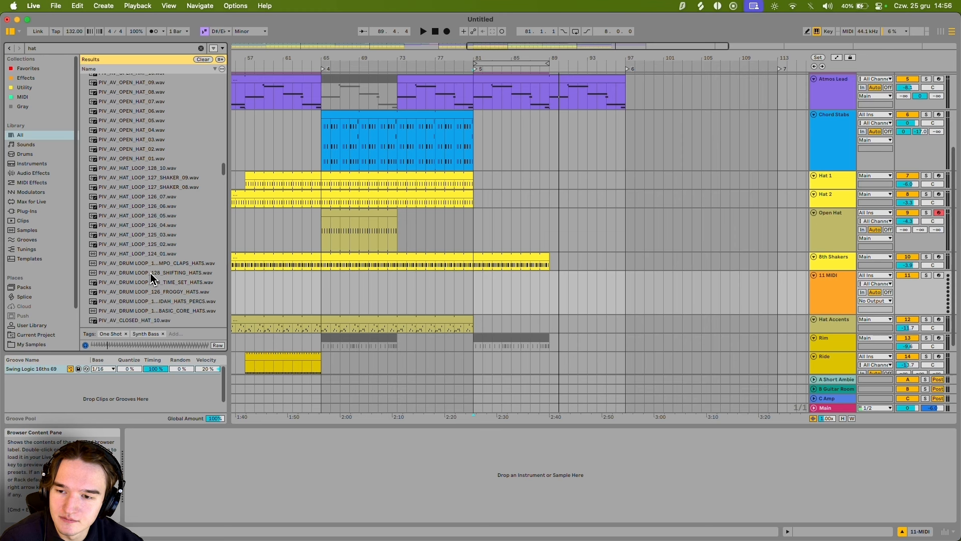
Step: Place the PIV_AV_DRUM LOOP_128_SHIFTING_HATS loop on the empty track below 8th Shakers at bar 65 and lower its volume to -6.7 dB
left_click(150, 273)
scroll(149, 280, "down", 5)
scroll(150, 195, "up", 5)
scroll(580, 215, "down", 2)
scroll(580, 215, "left", 2)
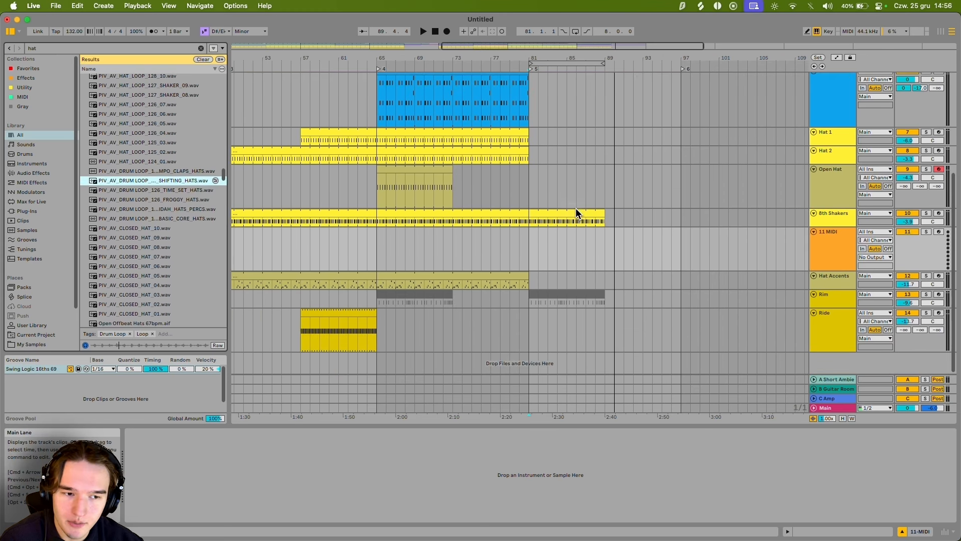
left_click_drag(153, 181, 378, 241)
key("space")
left_click_drag(909, 239, 905, 240)
key("space")
Step: Move the shifting hats loop so that it starts at bar 49 and play it with the other parts
scroll(501, 250, "left", 5)
scroll(501, 250, "up", 1)
left_click_drag(643, 254, 440, 256)
left_click(395, 271)
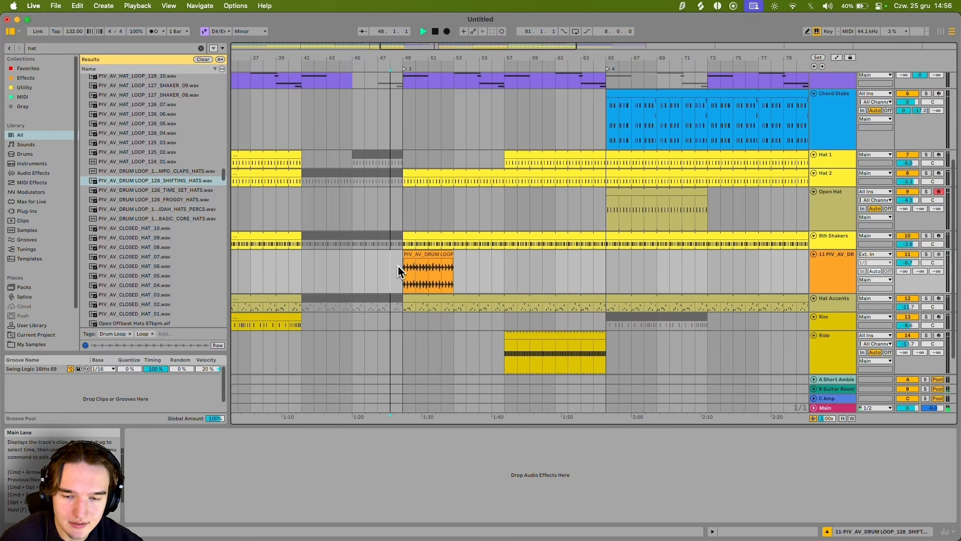
scroll(415, 266, "up", 5)
left_click(417, 254)
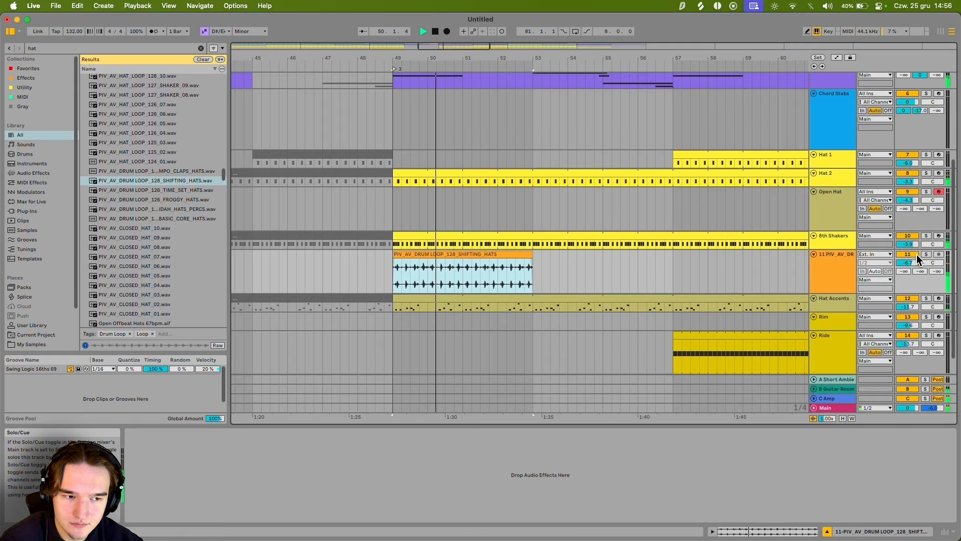
Step: Extend the shifting hats loop to eight bars so that it ends at bar 57
scroll(519, 255, "down", 3)
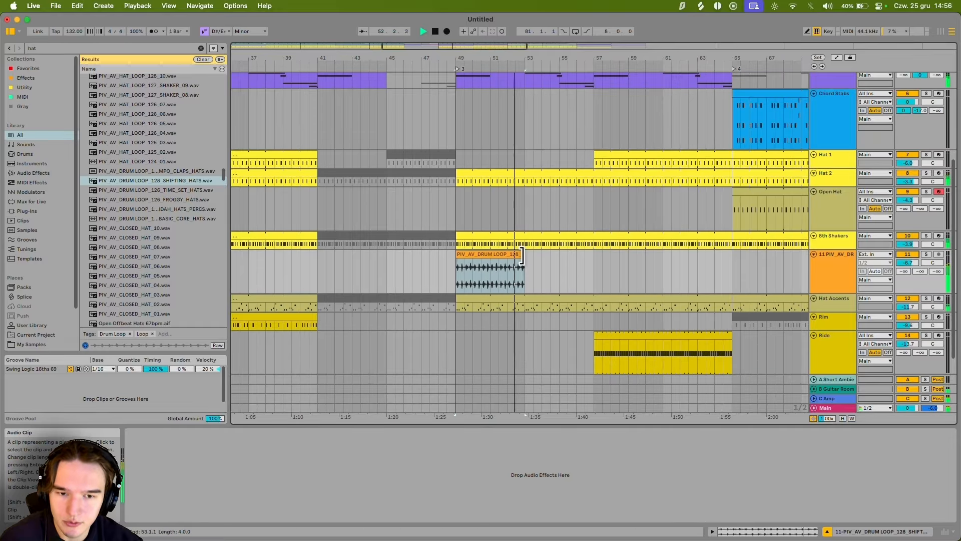
left_click_drag(521, 256, 592, 266)
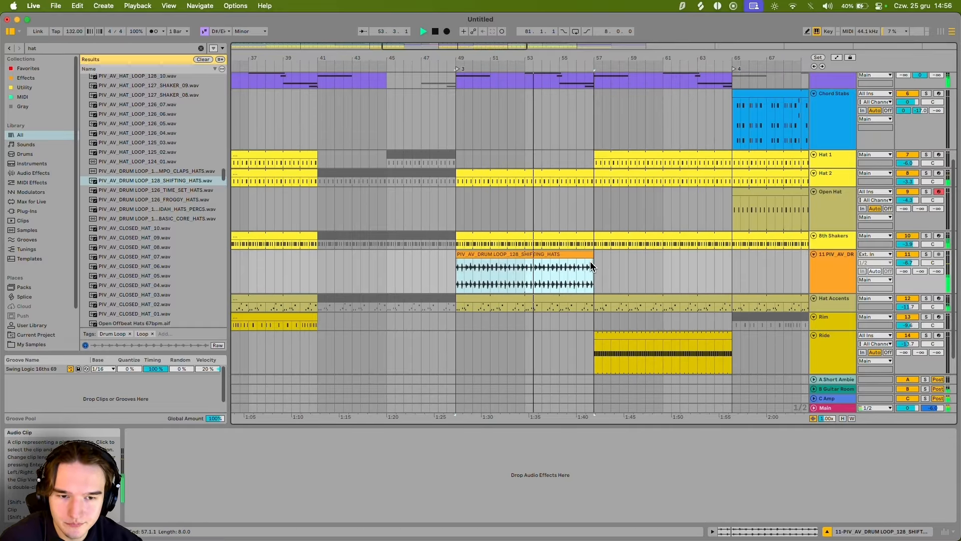
scroll(561, 265, "down", 3)
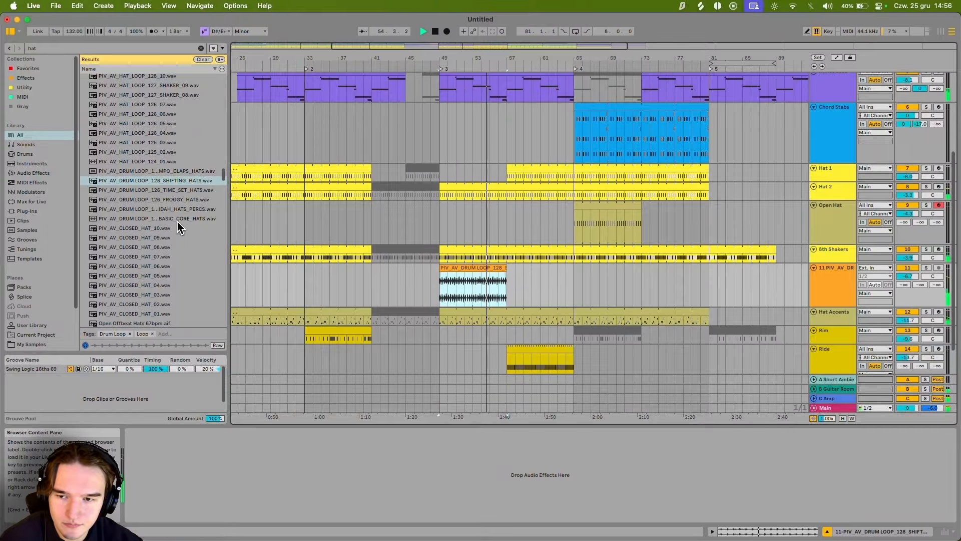
Step: Audition the PIV_AV drum loops HATS_PERCS, FROGGY_HATS and BASIC_CORE_HATS
left_click(168, 209)
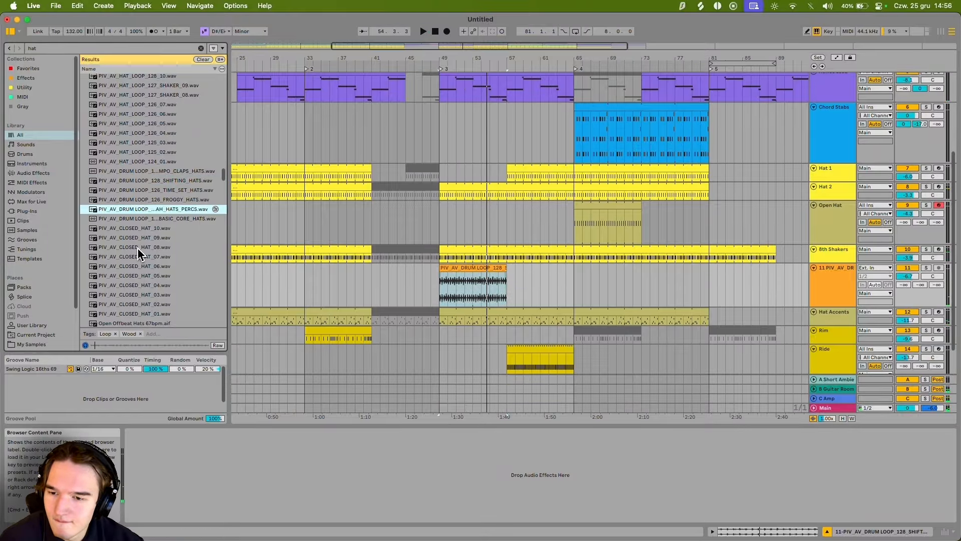
left_click(157, 200)
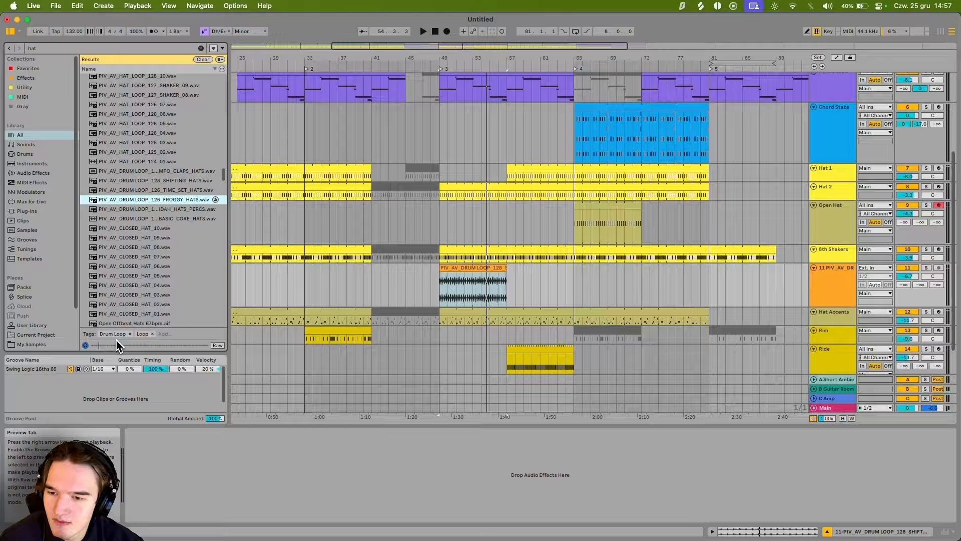
left_click(166, 221)
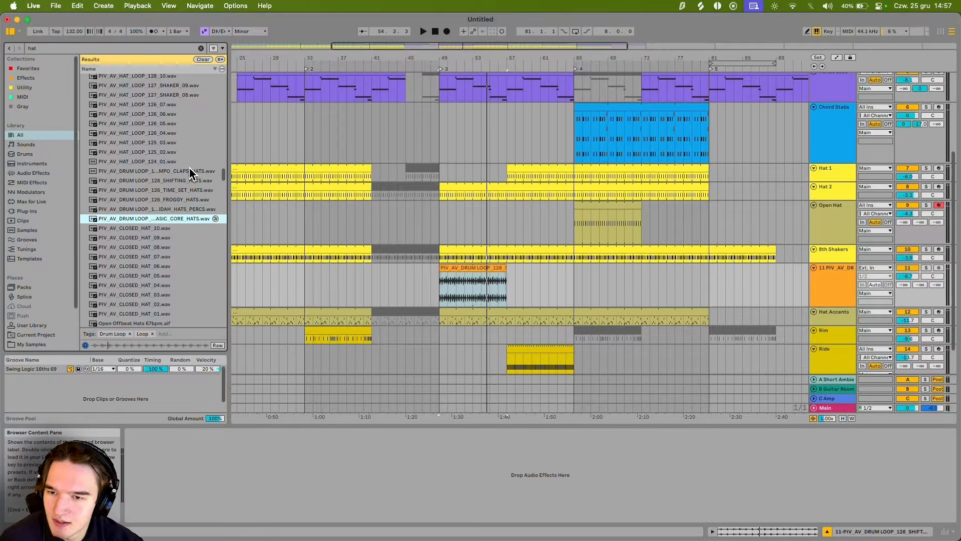
Step: Search the library for "shaker" and audition the VEH1 shakers and the SS_LH15 shaker loops
key("cmd+f")
type("shaker")
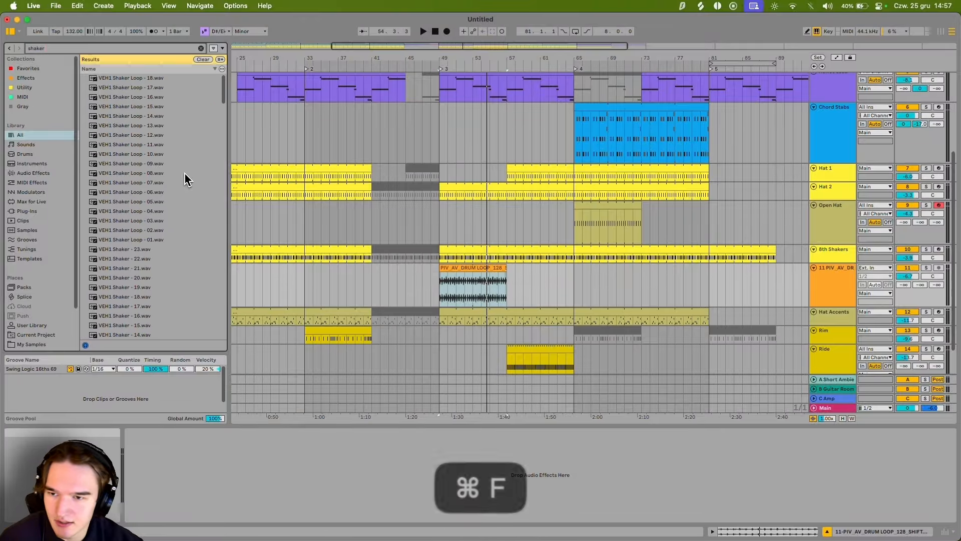
left_click(182, 183)
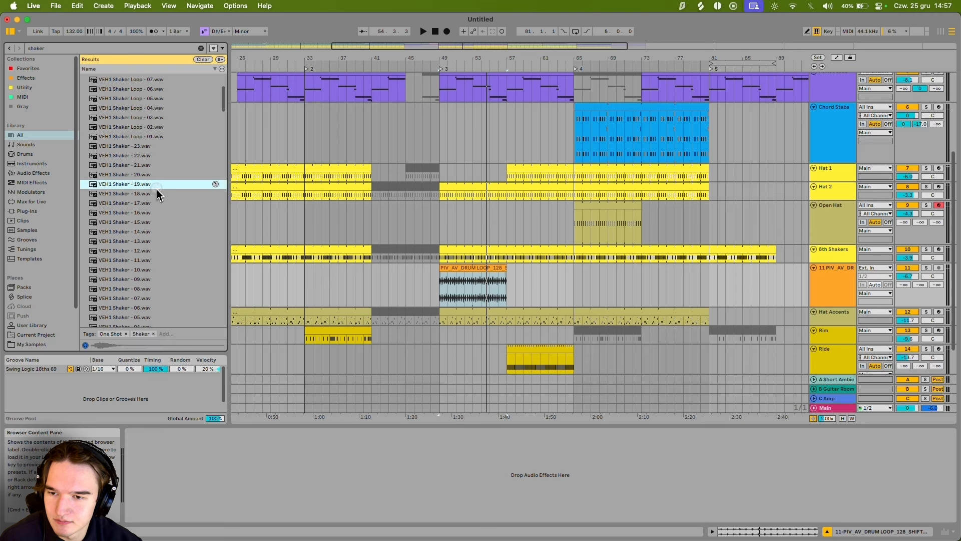
scroll(165, 200, "down", 5)
left_click(163, 158)
scroll(161, 171, "down", 10)
left_click(158, 226)
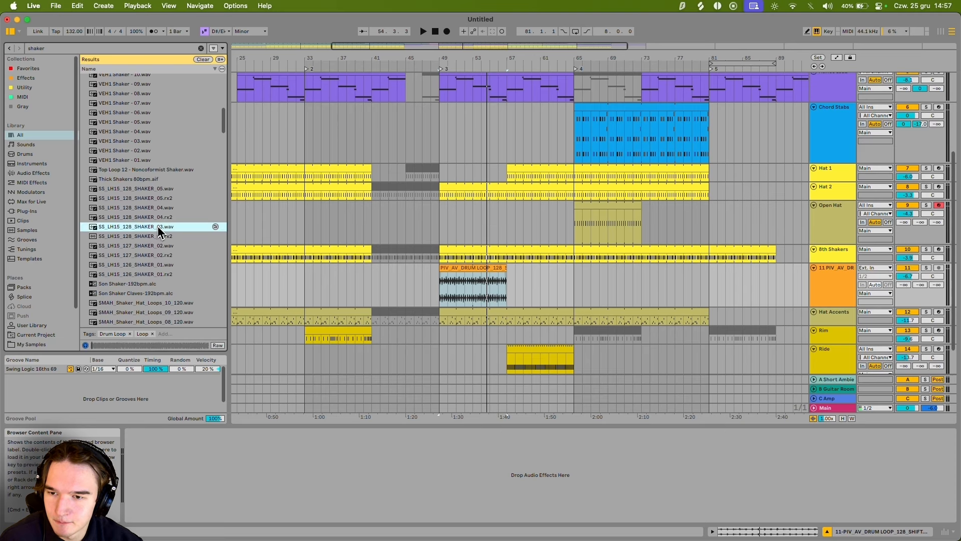
left_click(156, 236)
scroll(156, 236, "down", 6)
Step: Audition several of the SMAH_Shaker_Hat_Loops samples
left_click(153, 242)
left_click(156, 214)
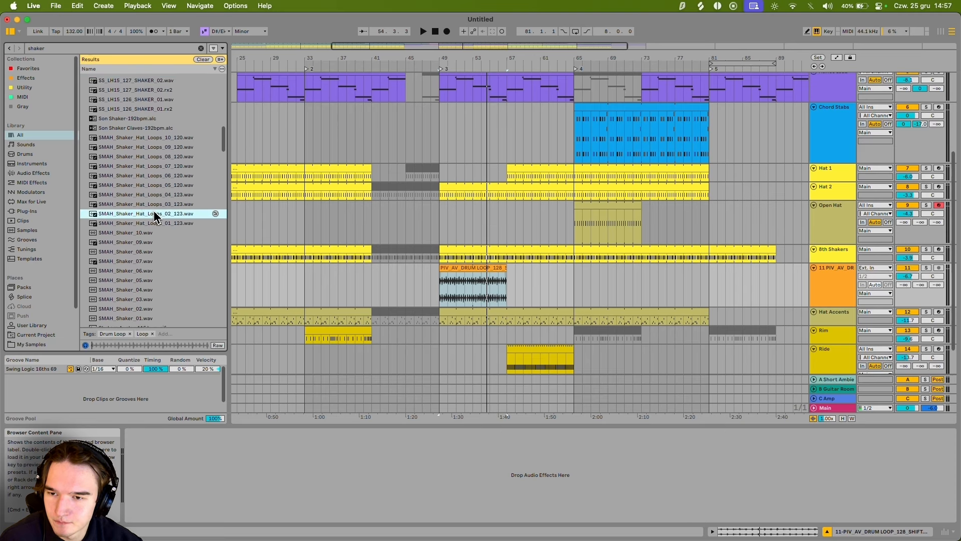
left_click(154, 223)
left_click(153, 175)
left_click(153, 147)
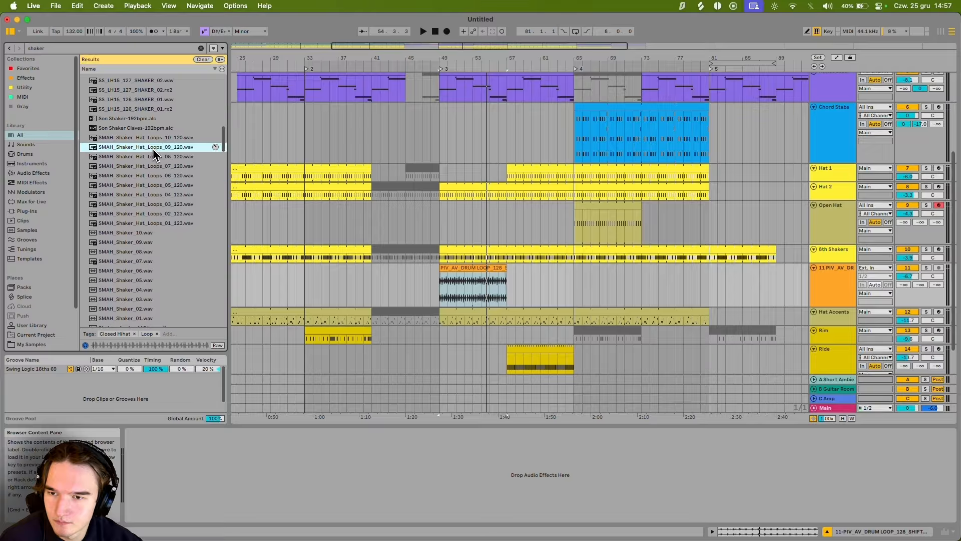
key("Up")
left_click(147, 182)
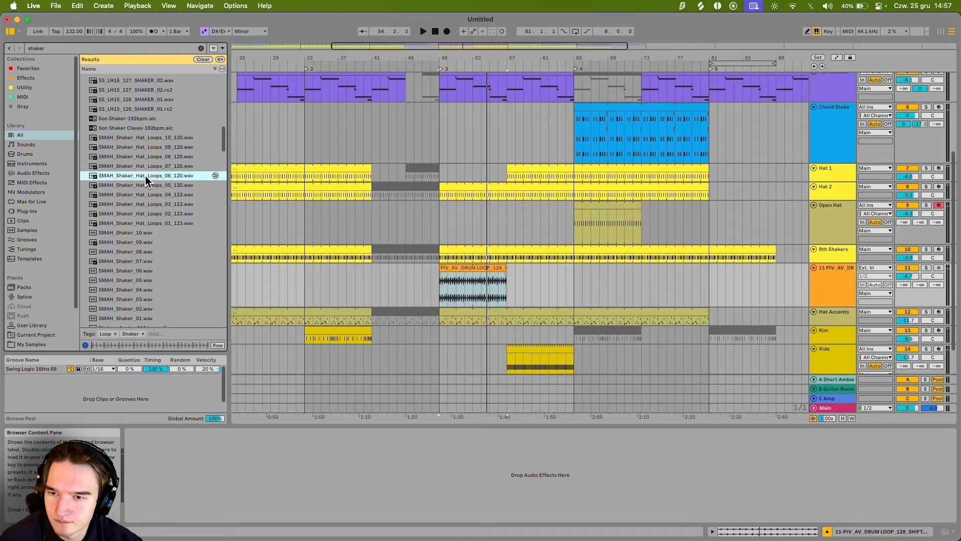
Step: Audition one-shot shaker samples further down the shaker results
scroll(152, 246, "down", 15)
scroll(149, 259, "down", 5)
left_click(148, 259)
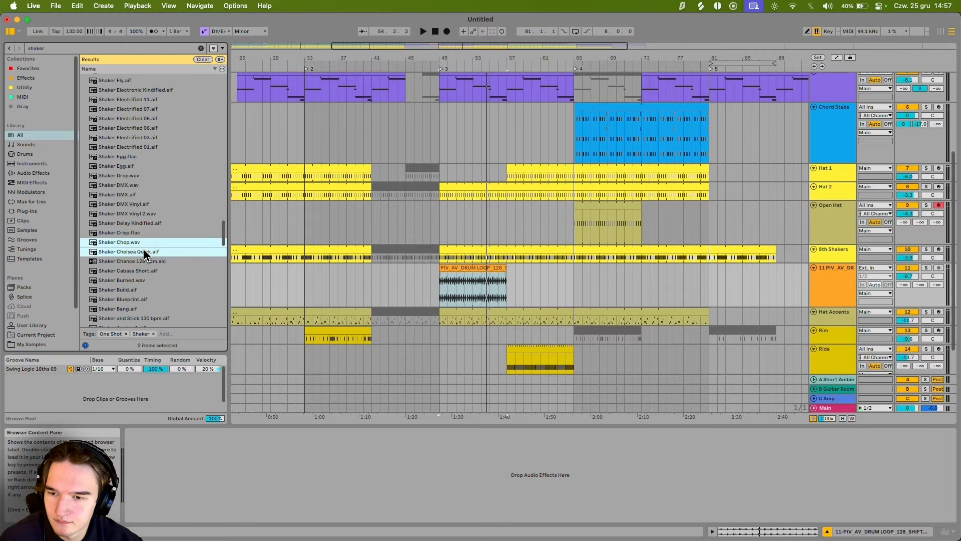
scroll(149, 259, "down", 5)
left_click(149, 259)
scroll(149, 259, "down", 5)
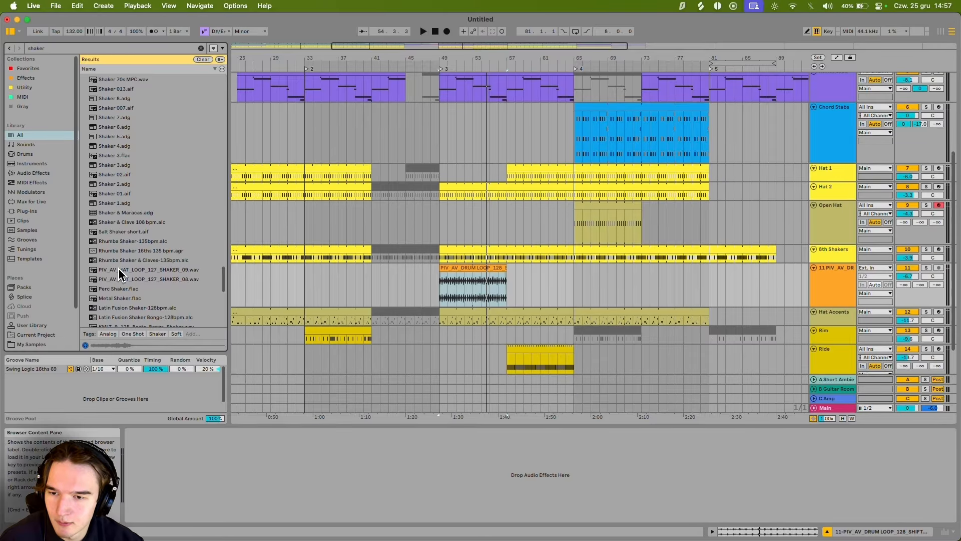
Step: Add a new track and place the PIV_AV_HAT_LOOP_127_SHAKER_08 loop on it at bar 49, then start playback
left_click(148, 272)
left_click(146, 280)
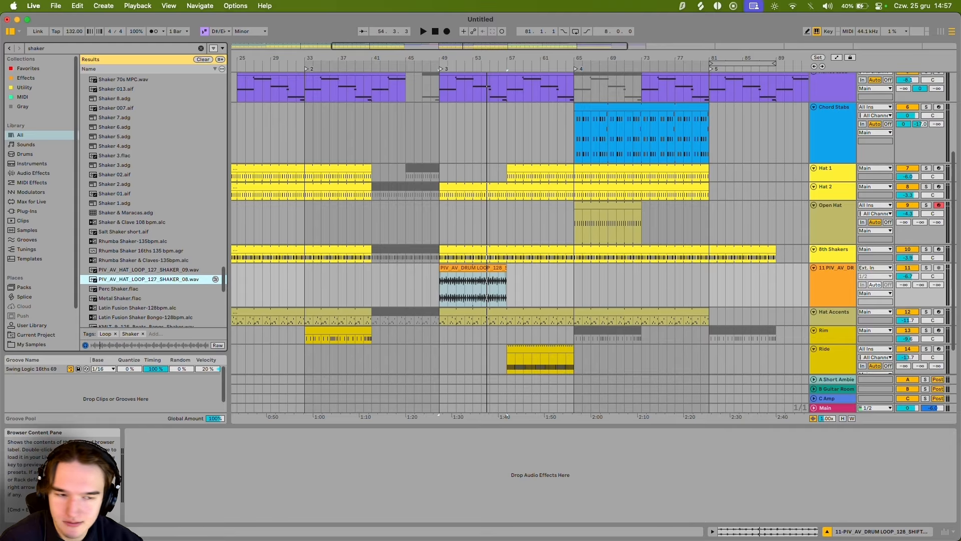
key("super+shift+t")
left_click_drag(100, 278, 455, 330)
key("space")
Step: Lower the shifting hats track to -12.1 dB and mute it, and set the shaker loop track to -11.1 dB
left_click_drag(908, 276, 907, 279)
left_click(909, 268)
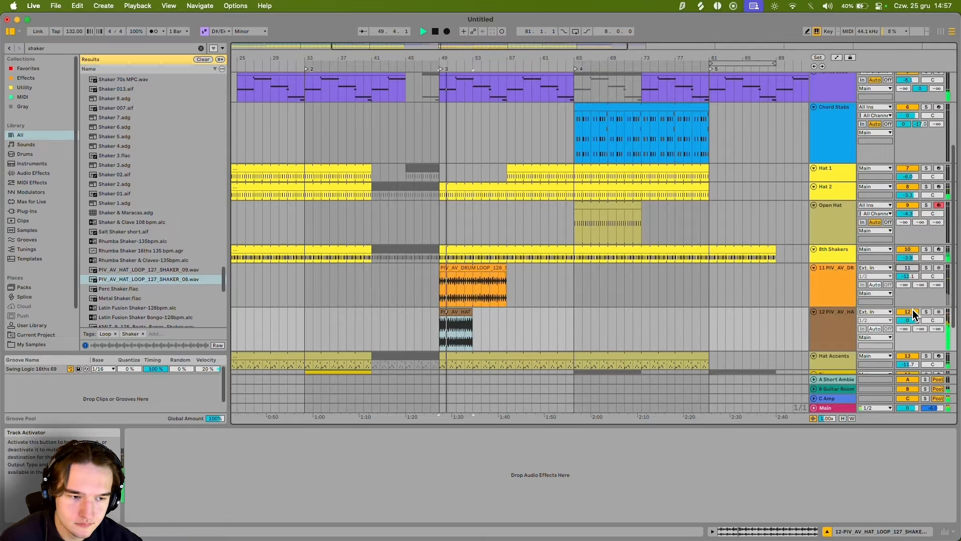
left_click_drag(912, 319, 910, 330)
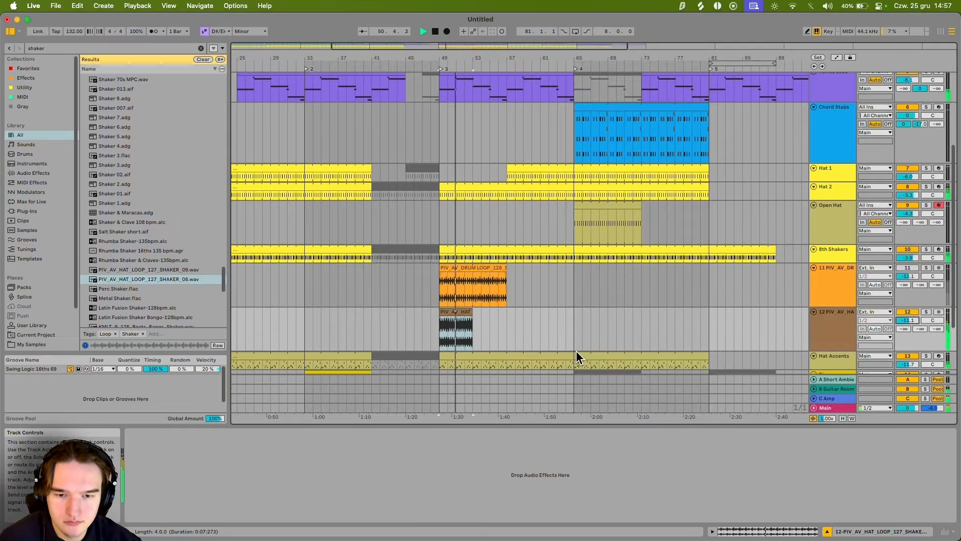
Step: Extend the shaker loop to eight bars, ending at bar 57, and lower its track volume to -14.5 dB
scroll(479, 326, "up", 3)
left_click_drag(463, 312, 532, 311)
left_click_drag(908, 321, 908, 331)
Step: Move the eight-bar shaker loop so that it spans bars 57 to 65
scroll(451, 312, "down", 3)
left_click_drag(451, 311, 554, 231)
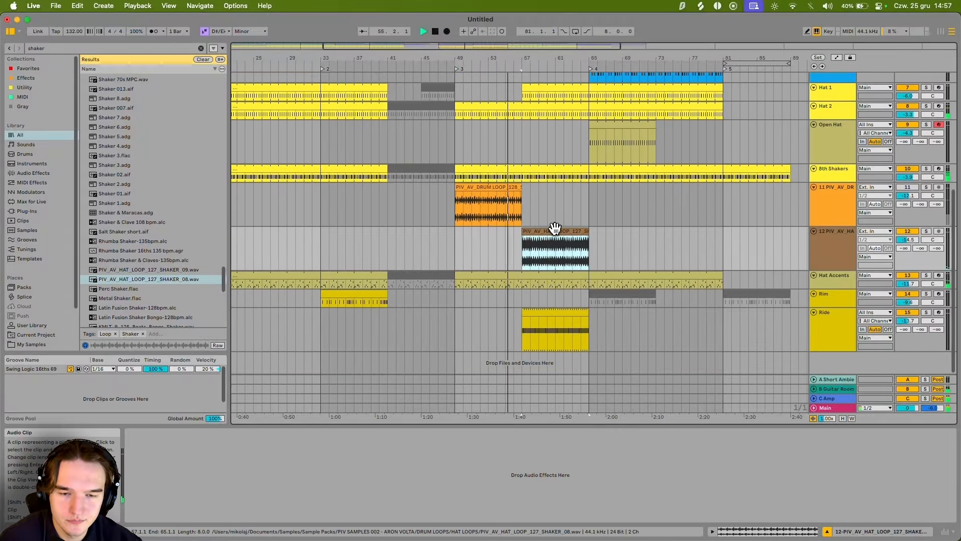
scroll(601, 258, "right", 3)
scroll(600, 258, "up", 1)
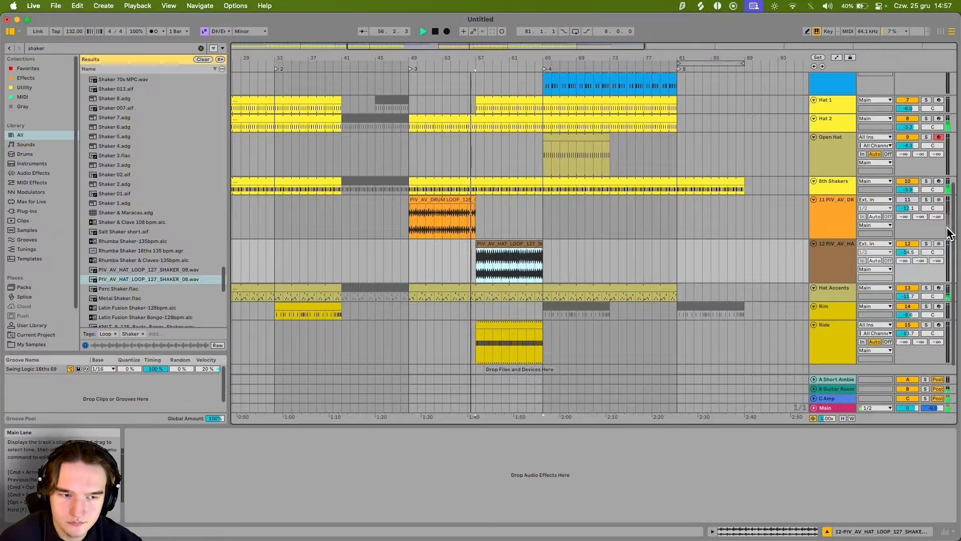
Step: Add an EQ Eight to the shaker loop track and set band 1 to a low cut at 1.89 kHz
left_click(510, 241)
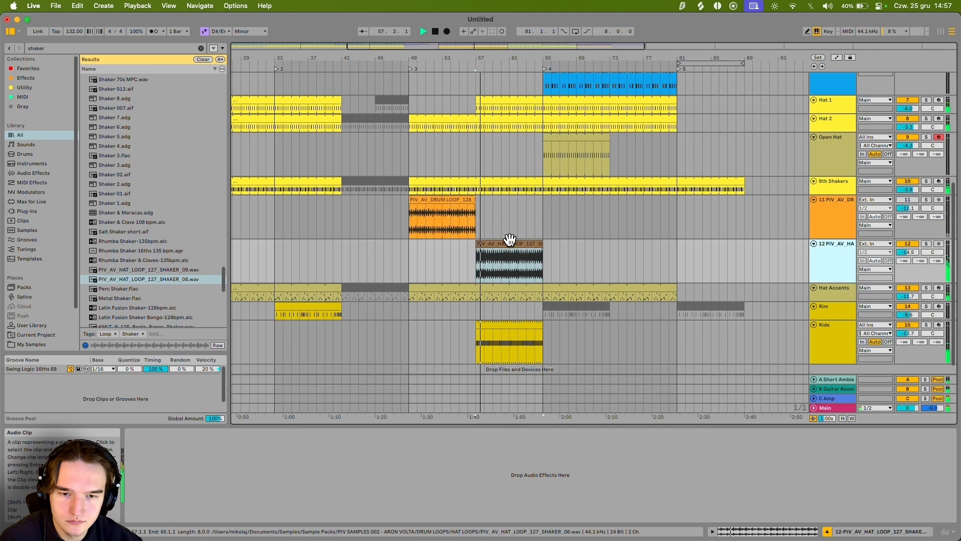
key("super+f")
type("eq")
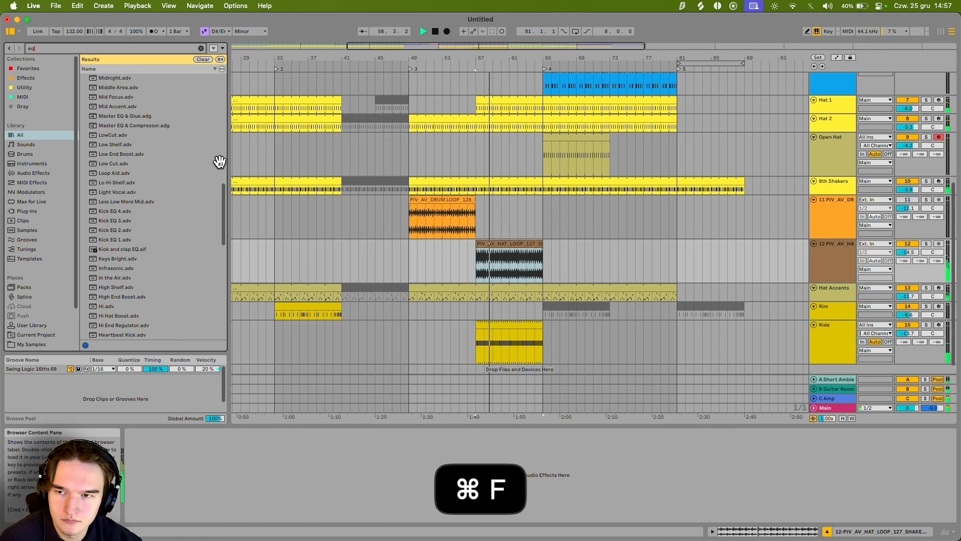
left_click_drag(224, 193, 219, 69)
left_click_drag(140, 87, 226, 481)
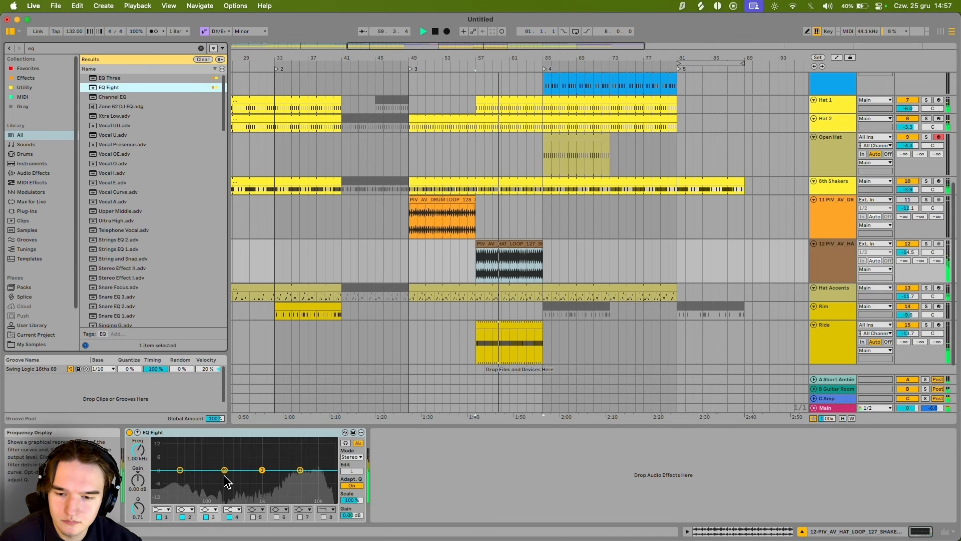
left_click(162, 509)
left_click(142, 457)
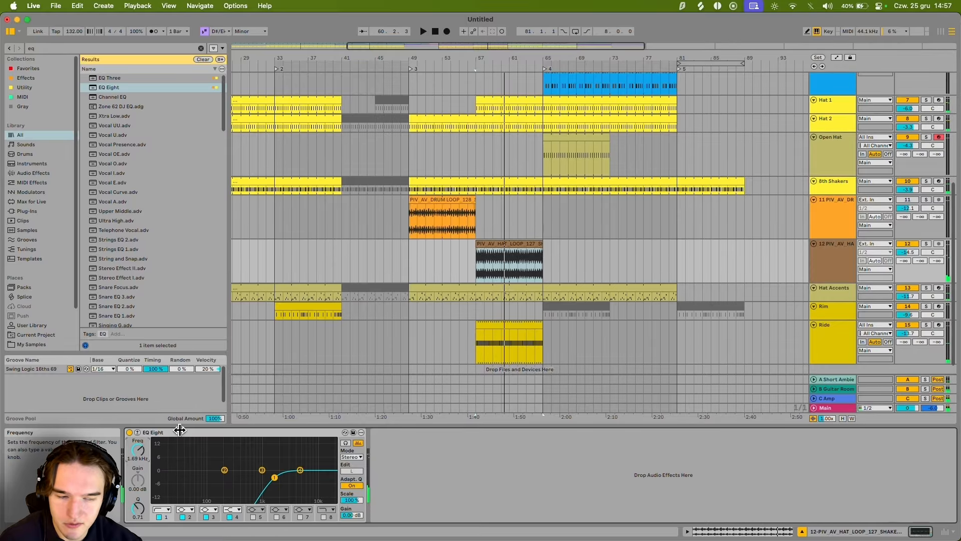
Step: Solo the shaker loop track to check it, lower its volume to -16.9 dB, and unsolo it for playback with the mix
left_click(926, 244)
key("space")
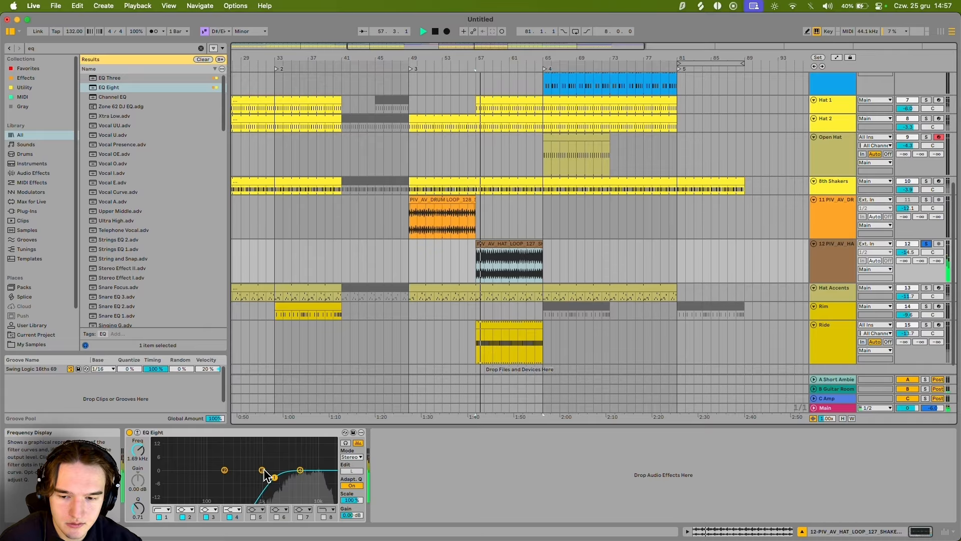
left_click_drag(907, 252, 908, 258)
left_click(927, 244)
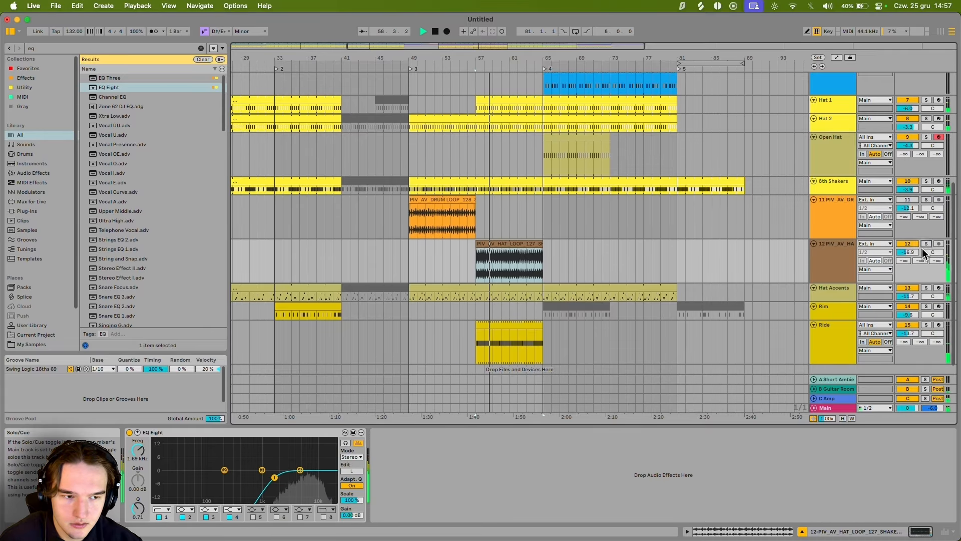
left_click(475, 263)
scroll(474, 266, "up", 2)
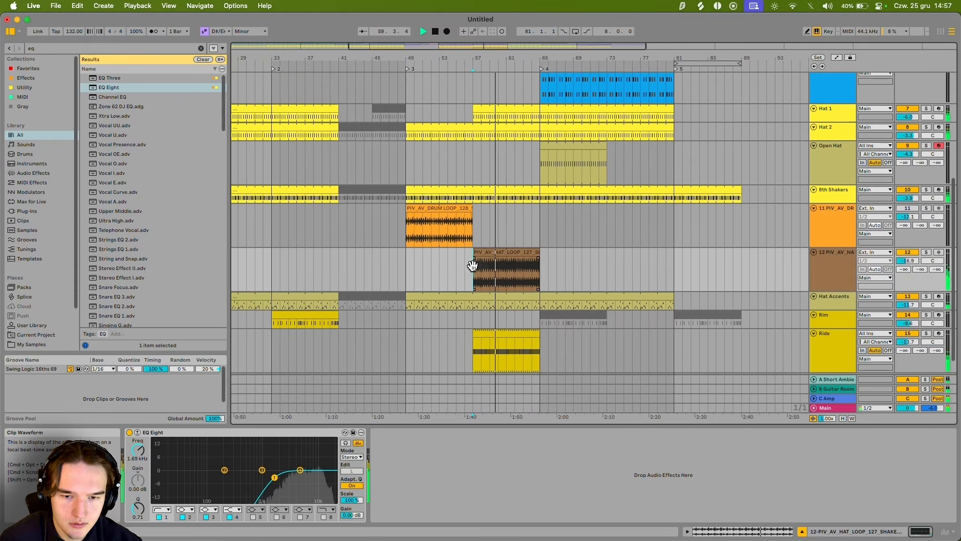
Step: Look over the drum, hat and loop tracks around bars 57 to 73 while the arrangement plays
scroll(458, 215, "down", 3)
scroll(458, 214, "right", 2)
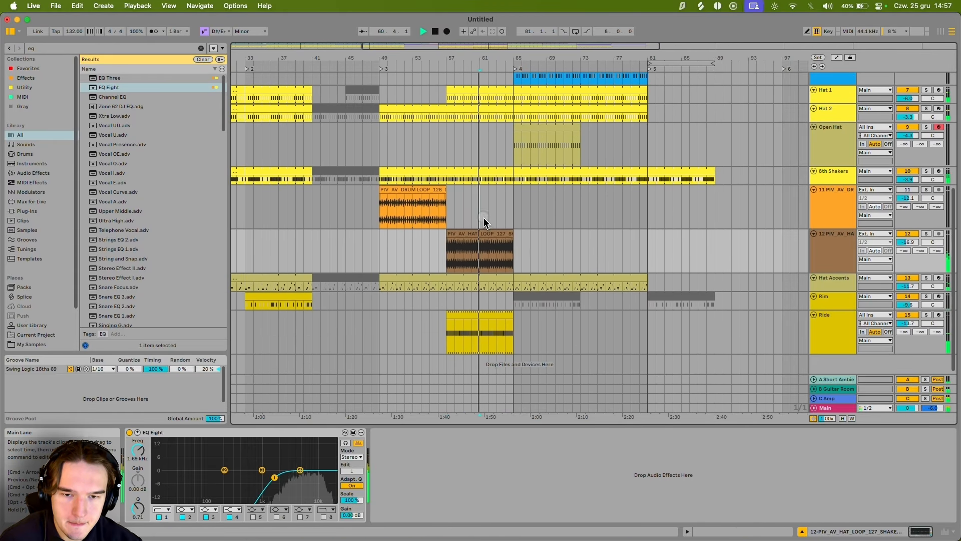
left_click(483, 218)
scroll(525, 250, "up", 2)
scroll(525, 249, "right", 1)
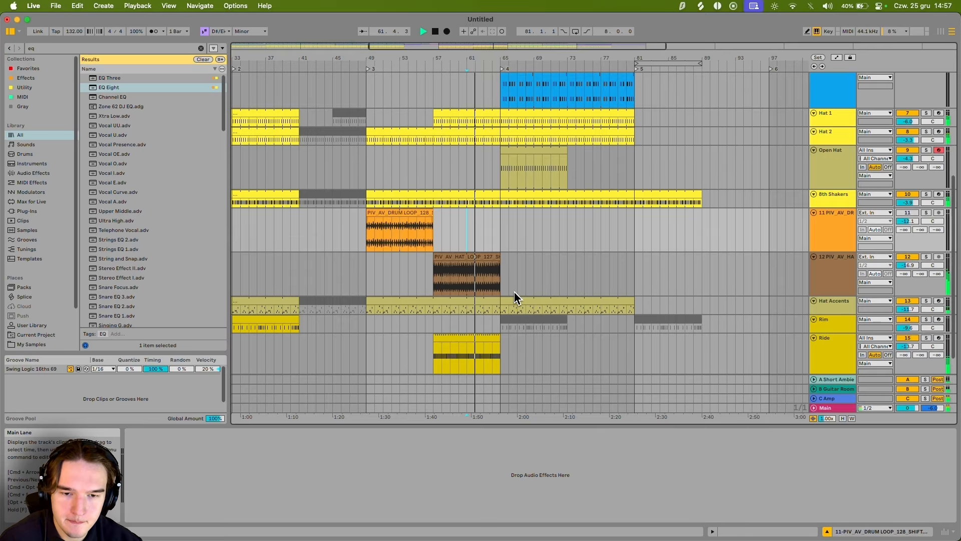
left_click(525, 308)
left_click(521, 302)
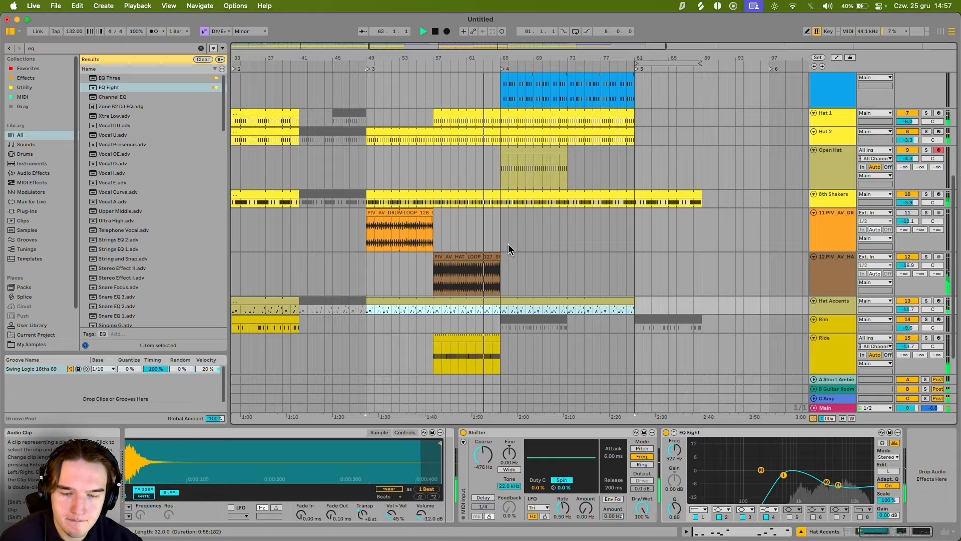
scroll(509, 244, "down", 2)
left_click(510, 216)
scroll(515, 235, "up", 1)
scroll(515, 236, "right", 1)
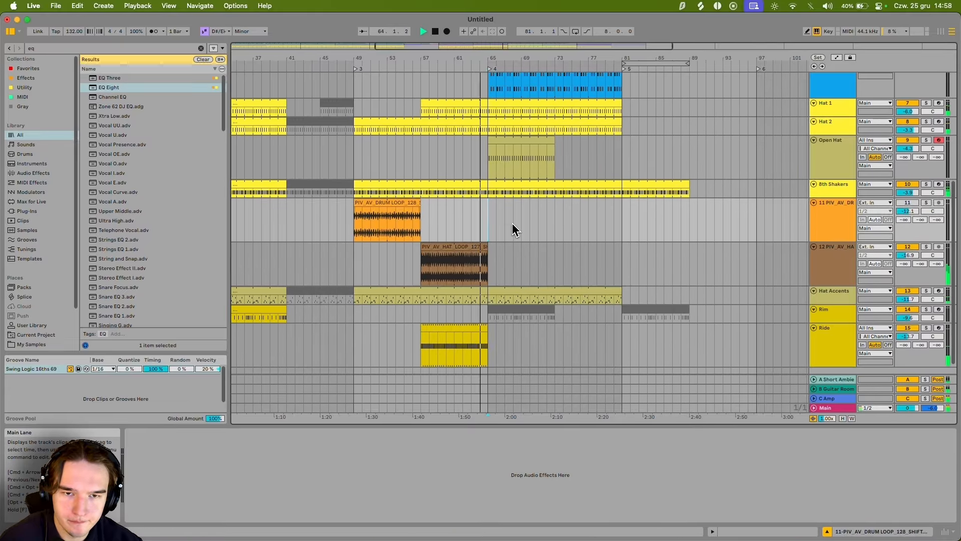
scroll(516, 230, "up", 3)
scroll(516, 230, "right", 1)
scroll(504, 262, "down", 3)
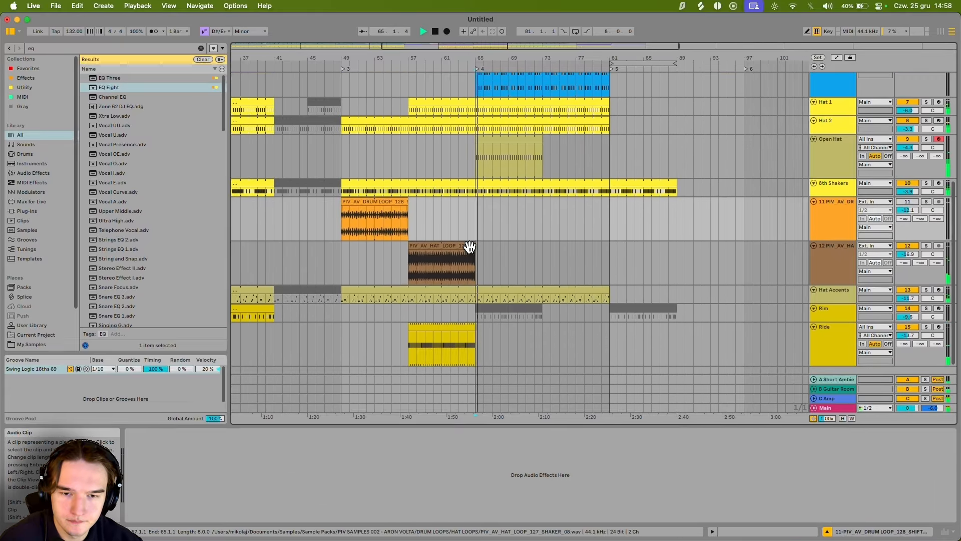
Step: Move the shaker loop and the shifting-hats drum loop so that both span bars 73 to 81
left_click_drag(470, 246, 528, 252)
scroll(524, 208, "left", 1)
scroll(524, 208, "down", 1)
left_click_drag(389, 196, 520, 195)
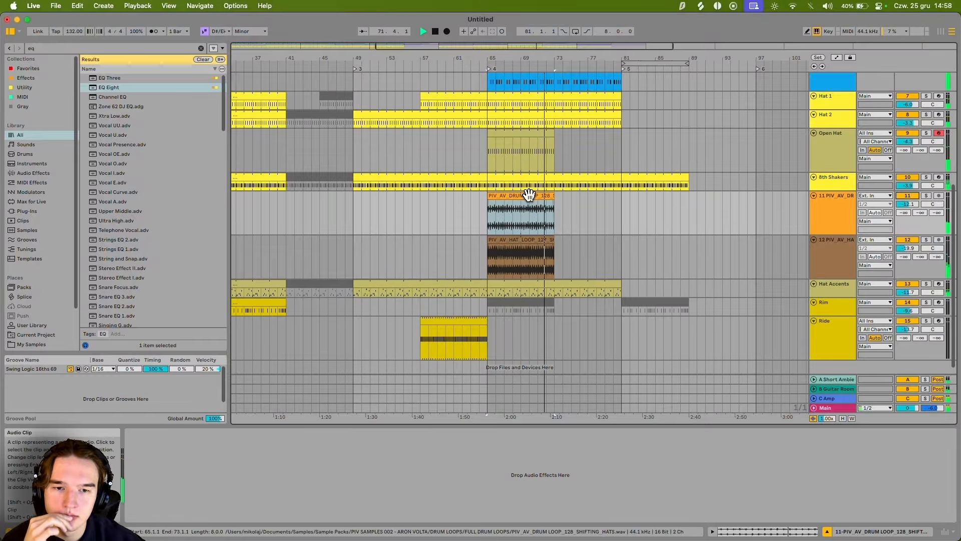
left_click_drag(528, 195, 596, 200)
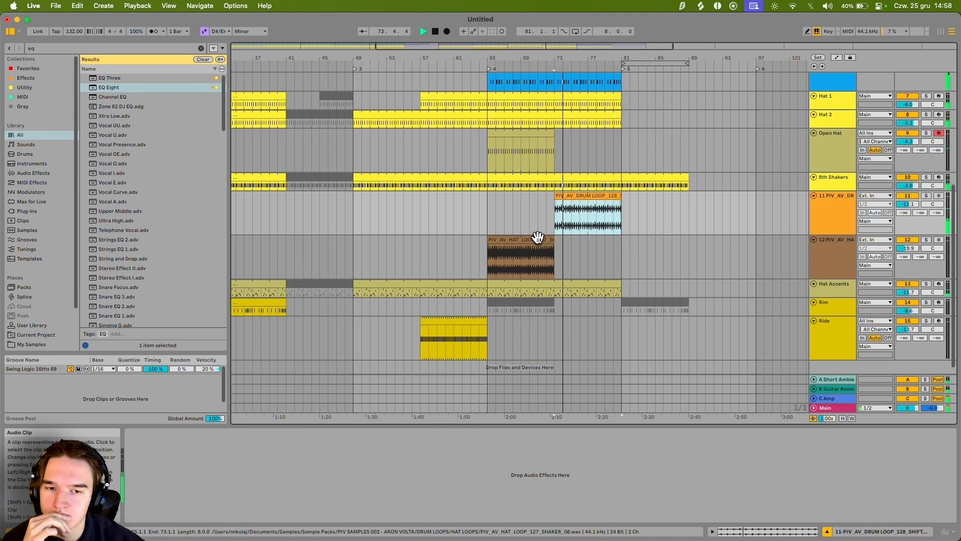
left_click_drag(538, 237, 620, 248)
Step: Deactivate the shifting-hats drum loop clip, play the section, and lower the shaker loop track's volume to -24.0 dB
key("0")
scroll(578, 200, "up", 5)
left_click(491, 253)
key("space")
key("space")
left_click_drag(910, 287, 910, 290)
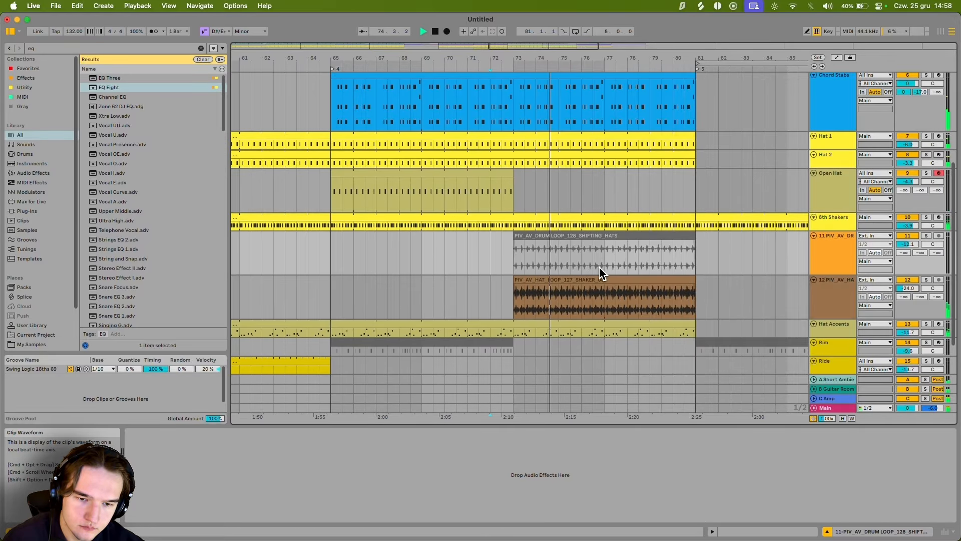
Step: Delete the track holding the shifting-hats drum loop
left_click(607, 293)
scroll(608, 290, "down", 3)
left_click(828, 223)
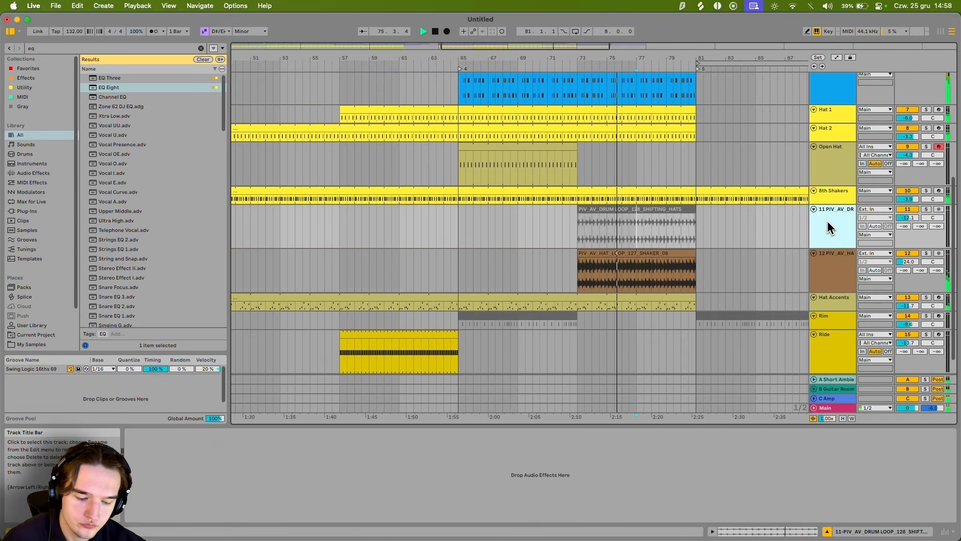
key("BackSpace")
scroll(656, 211, "right", 5)
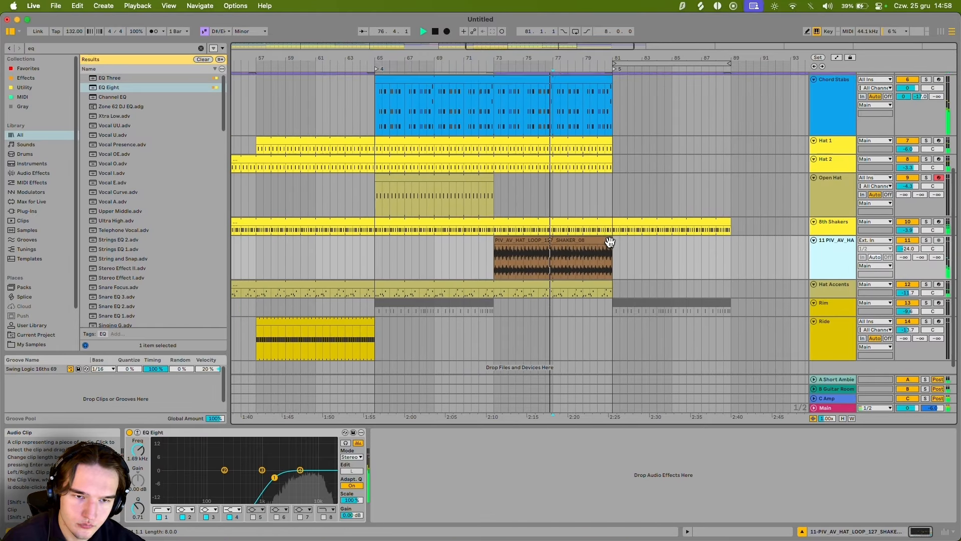
scroll(605, 158, "up", 2)
left_click(607, 159)
key("super+z")
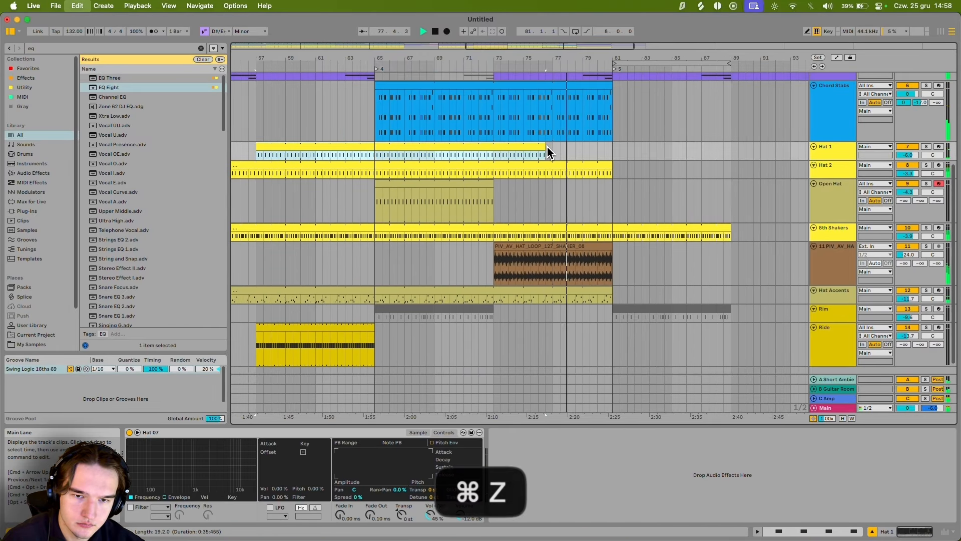
Step: Extend the shaker loop clip by eight bars so that it ends at bar 89, and stop playback
scroll(558, 251, "right", 3)
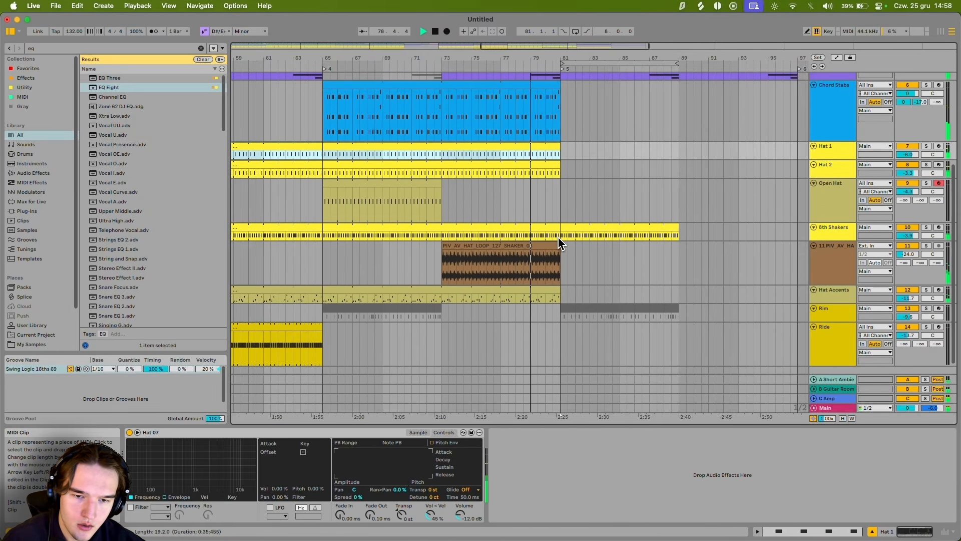
left_click_drag(560, 254, 679, 255)
scroll(680, 255, "up", 5)
key("minus")
left_click(549, 242)
scroll(548, 241, "right", 2)
left_click(529, 178)
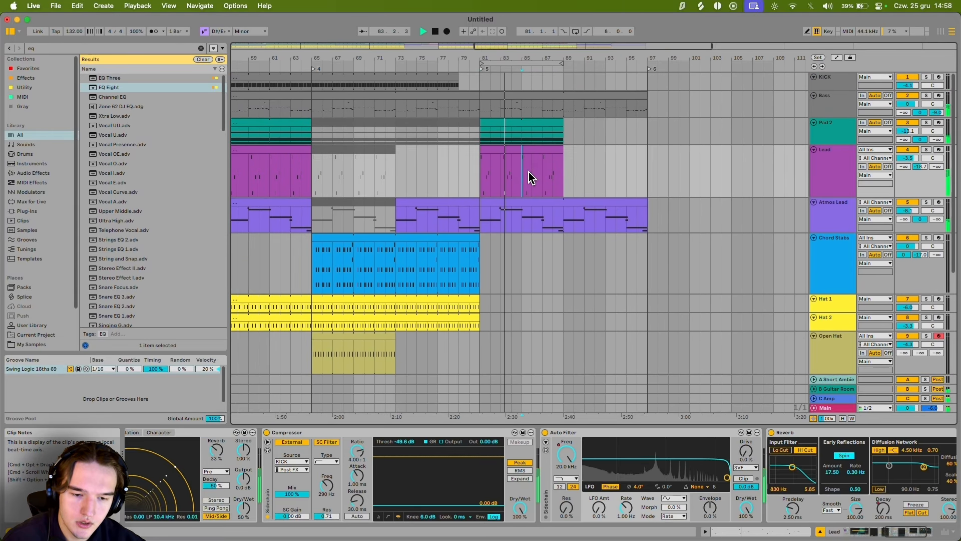
key("space")
Step: Rename the shaker loop track to "16th Shakers" and change its colour to yellow
scroll(601, 320, "down", 5)
scroll(560, 146, "up", 5)
scroll(470, 98, "down", 5)
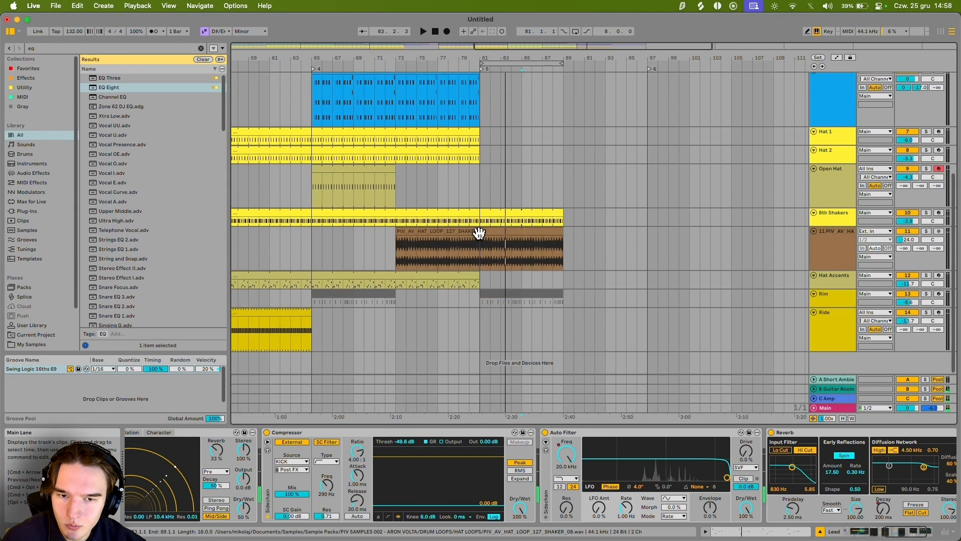
left_click_drag(481, 193, 563, 256)
left_click(645, 233)
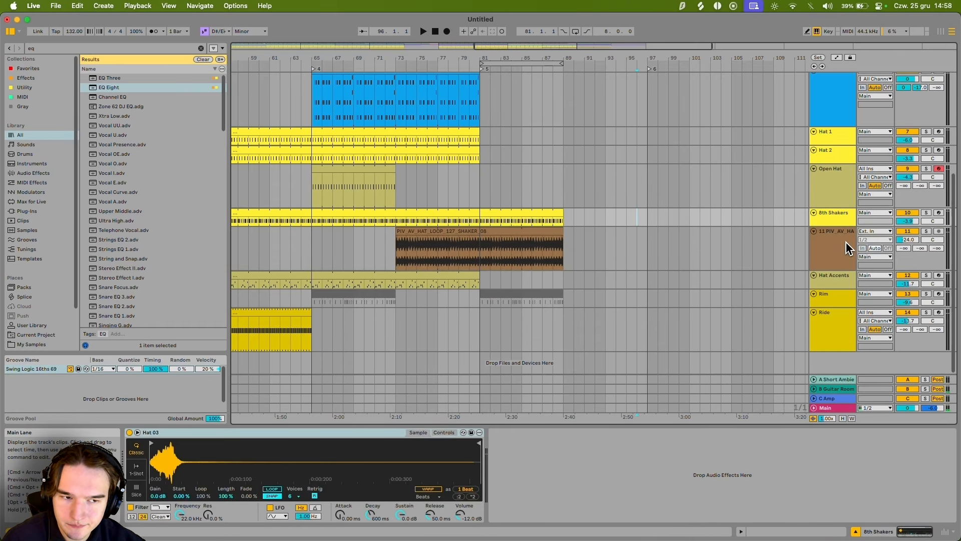
key("super+r")
type("16th Sh")
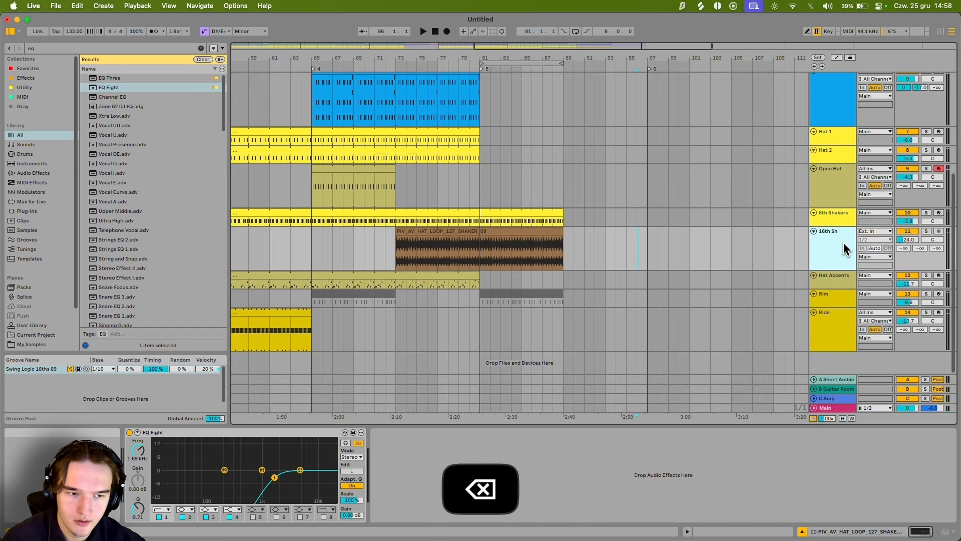
scroll(457, 214, "up", 5)
scroll(661, 241, "down", 5)
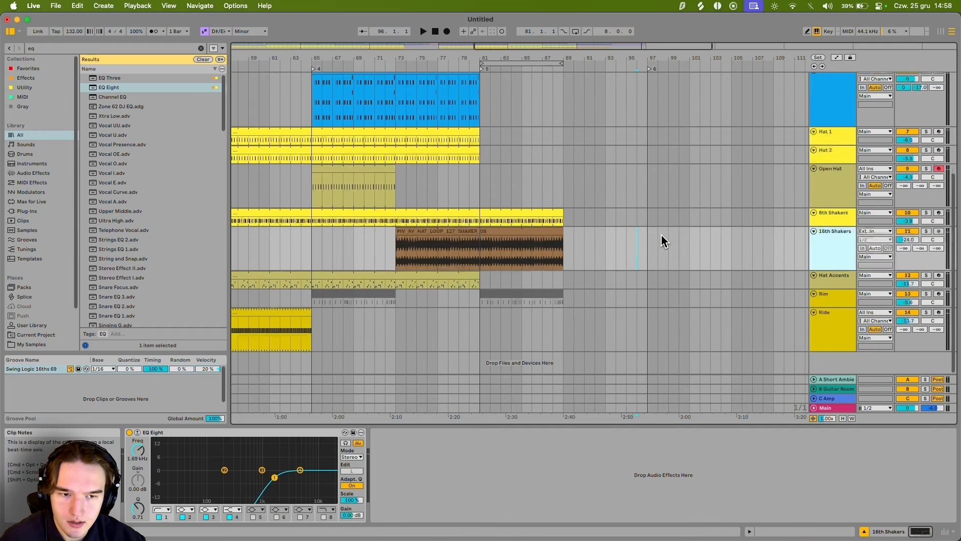
right_click(841, 252)
left_click(745, 434)
Step: Automate the Lead's Auto Filter frequency to rise from about 746 Hz at bar 81 to 20.0 kHz at bar 89, and play it
scroll(601, 225, "up", 5)
left_click(553, 175)
key("a")
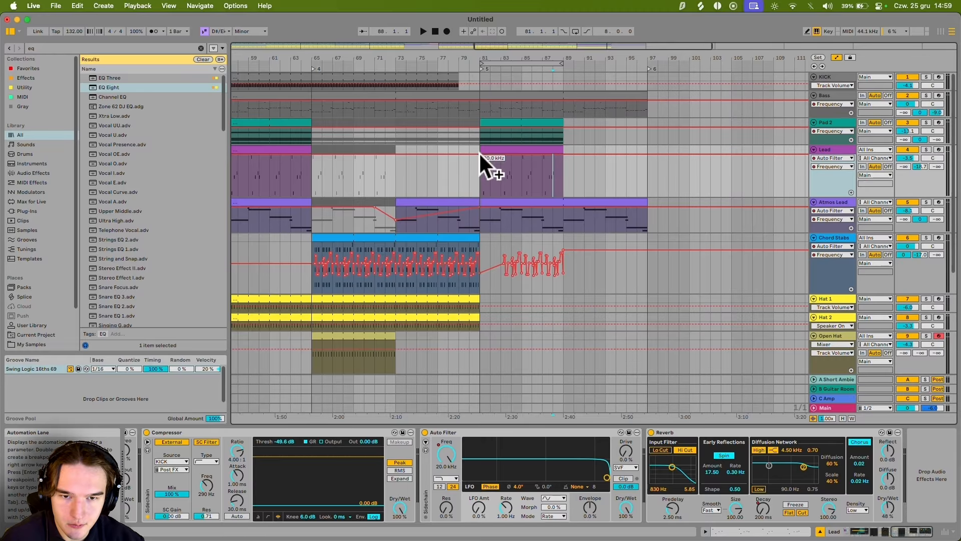
left_click_drag(480, 154, 480, 174)
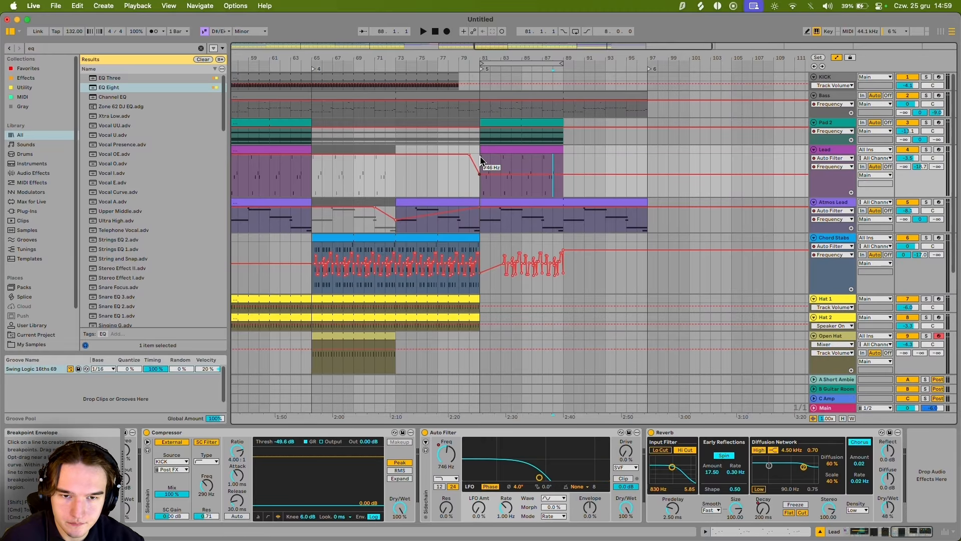
key("space")
left_click_drag(563, 173, 563, 155)
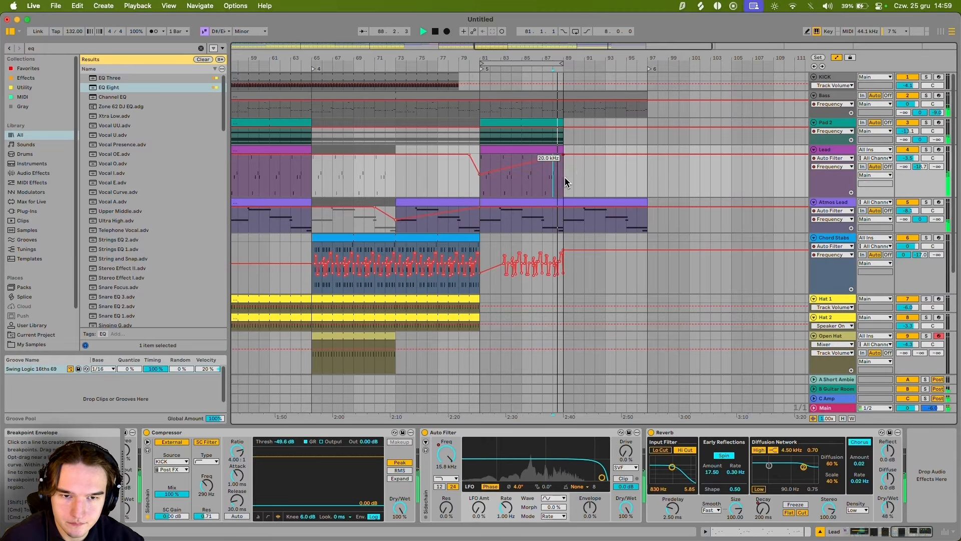
left_click(484, 163)
key("space")
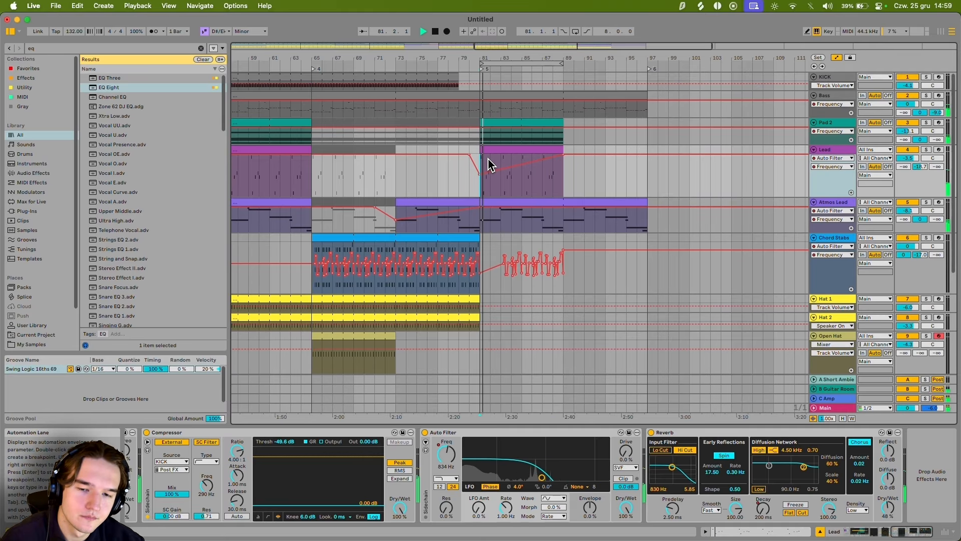
Step: Hide the automation lanes and look over all tracks from bar 81 onward during playback
left_click(837, 58)
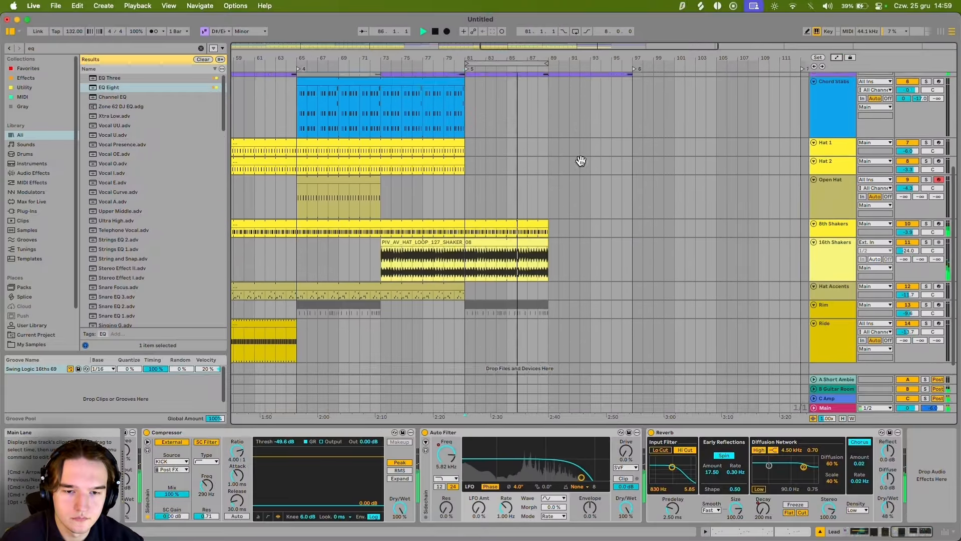
scroll(507, 179, "down", 5)
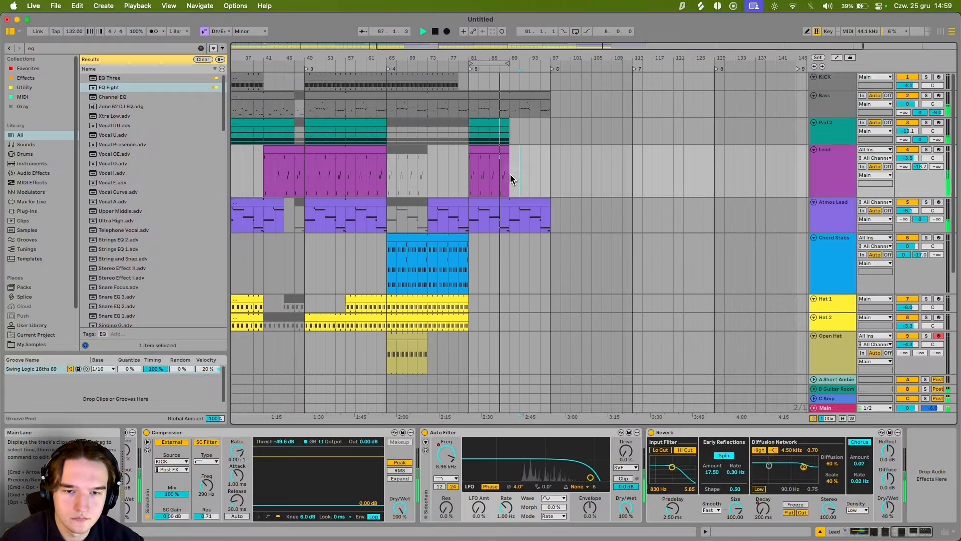
scroll(620, 205, "down", 5)
scroll(726, 199, "up", 5)
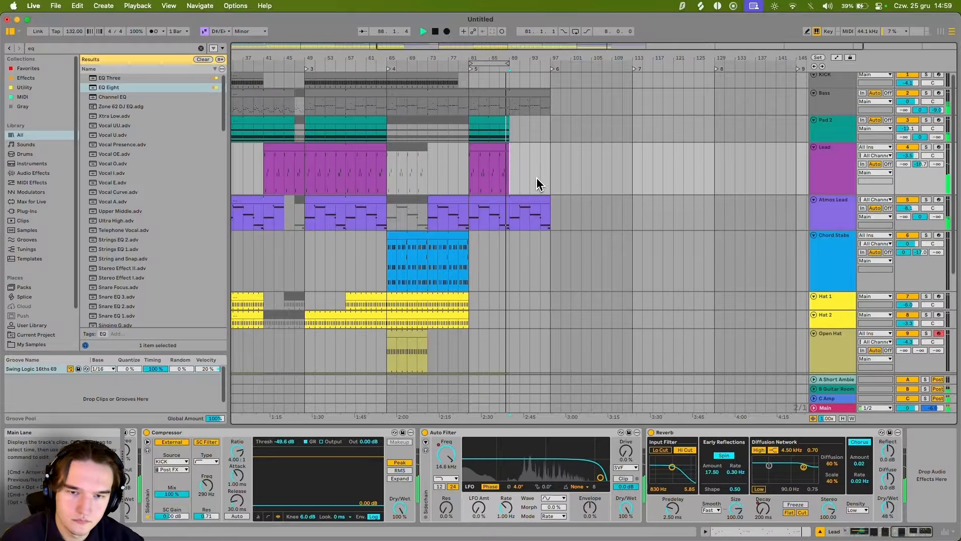
scroll(511, 194, "down", 5)
scroll(516, 193, "up", 5)
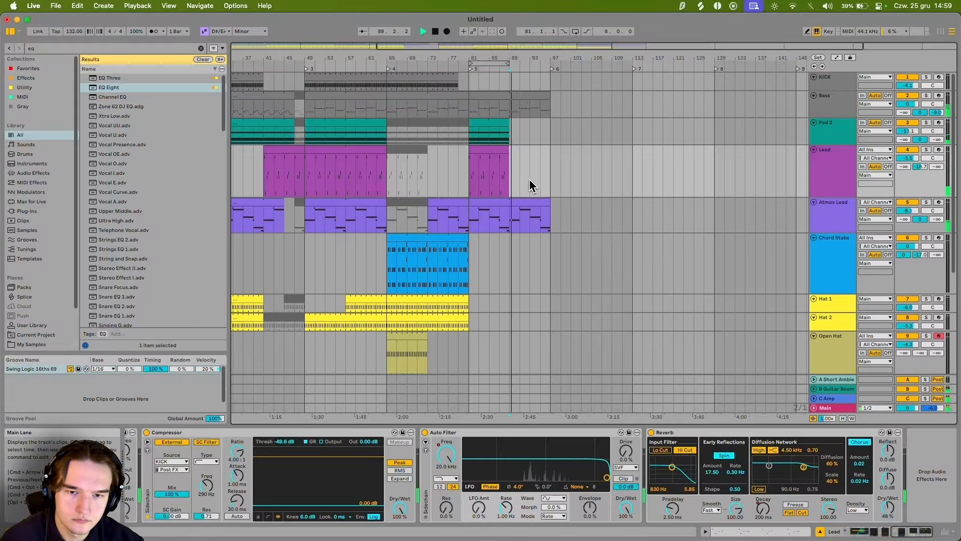
Step: Add a second Auto Filter to the end of the Bass track's device chain
left_click(527, 115)
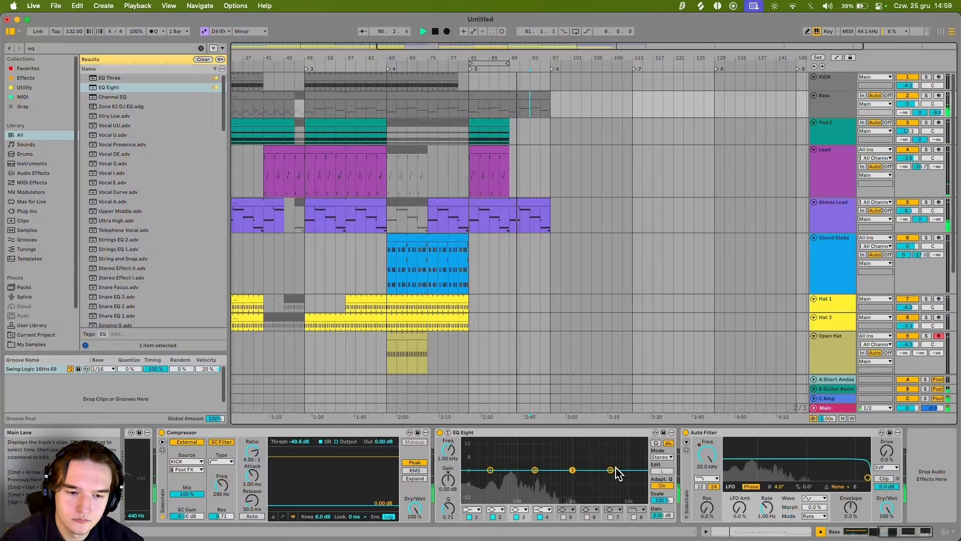
key("super+f")
type("auto filt")
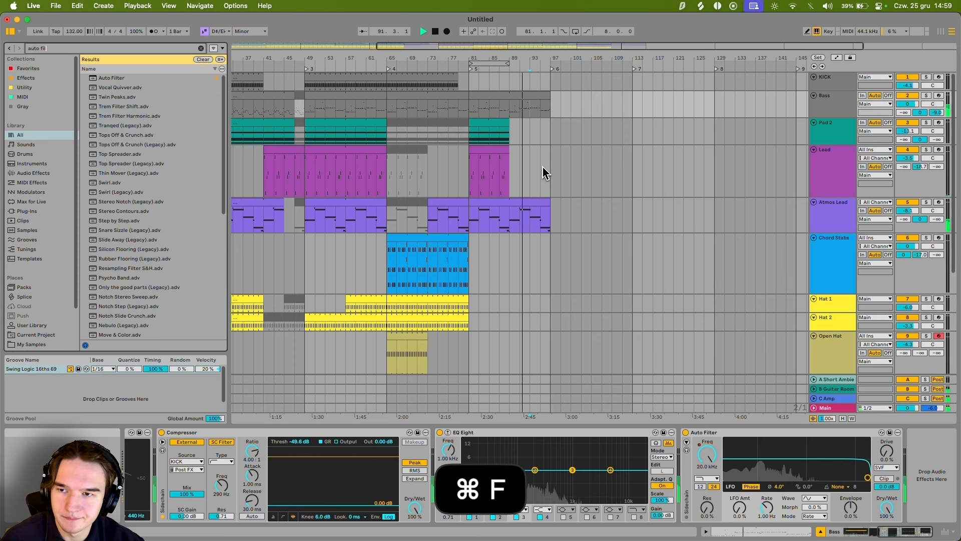
double_click(131, 78)
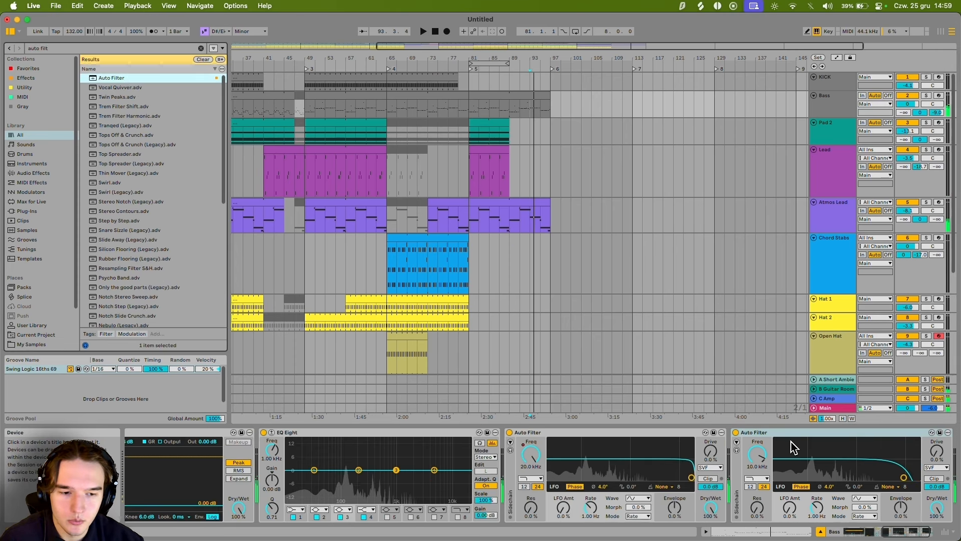
Step: Set the Bass track's new Auto Filter to high-pass at 20.0 Hz and show its frequency automation
left_click(757, 478)
left_click(758, 488)
key("a")
left_click_drag(904, 478, 761, 453)
left_click(759, 482)
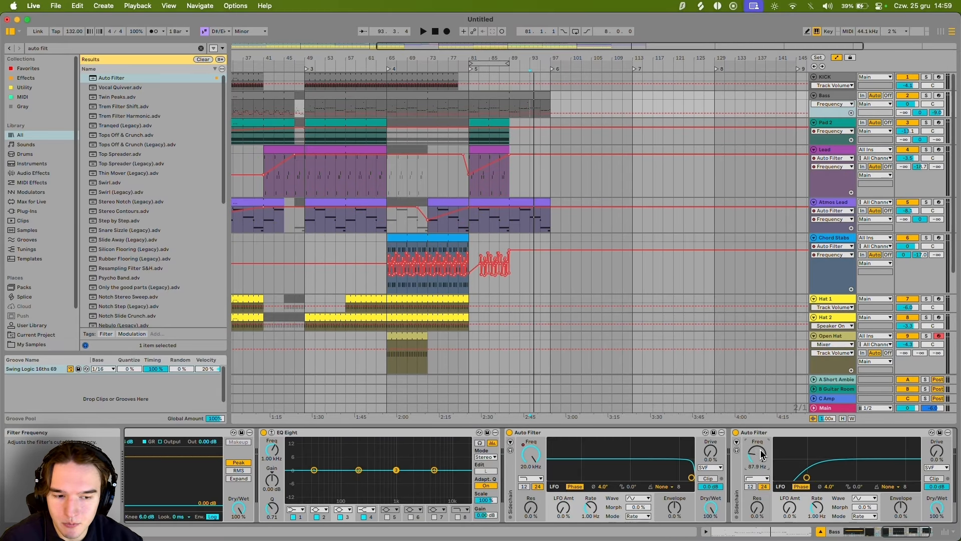
Step: Automate the Bass high-pass frequency to rise from 20.0 Hz at bar 89 to about 462 Hz at bar 97, and play from bar 89
left_click(510, 112)
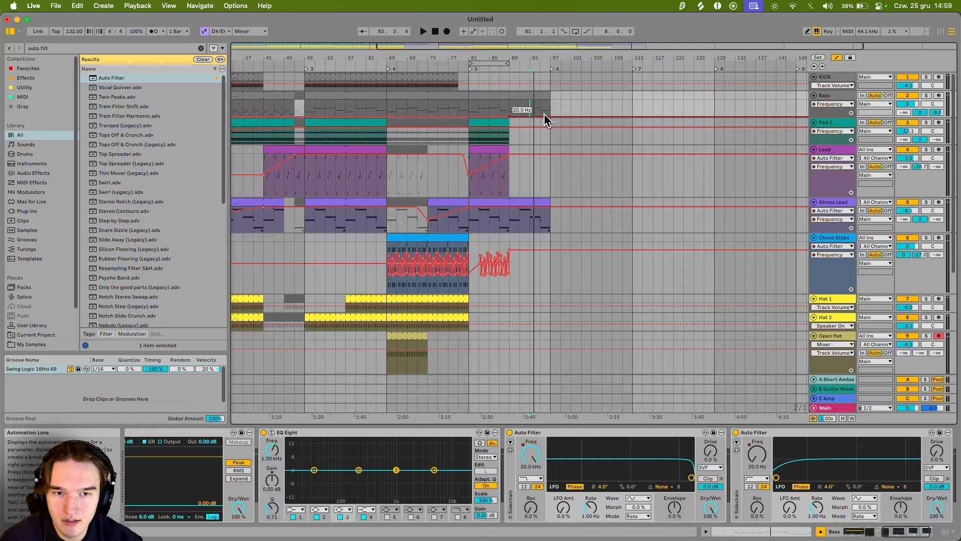
left_click(548, 111)
left_click(509, 109)
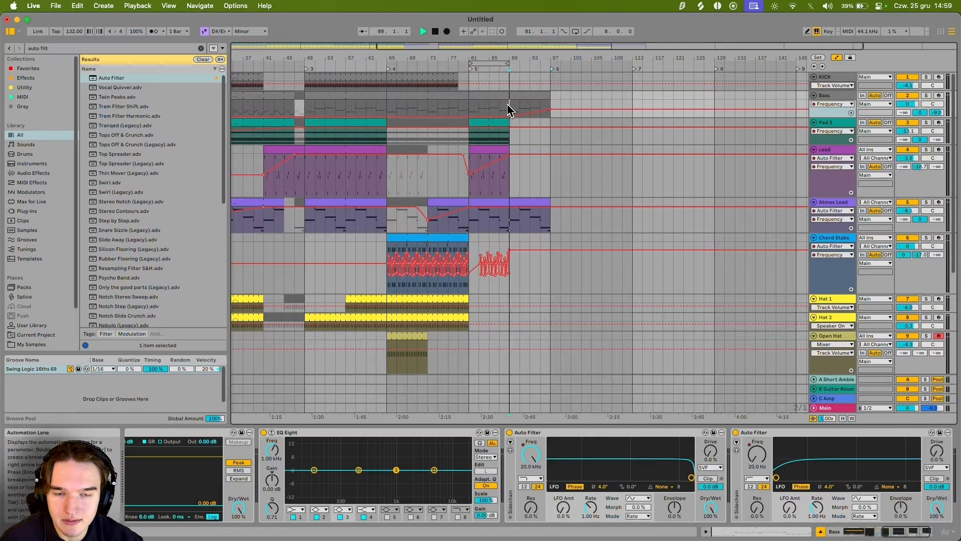
key("space")
scroll(509, 110, "up", 3)
scroll(509, 108, "down", 4)
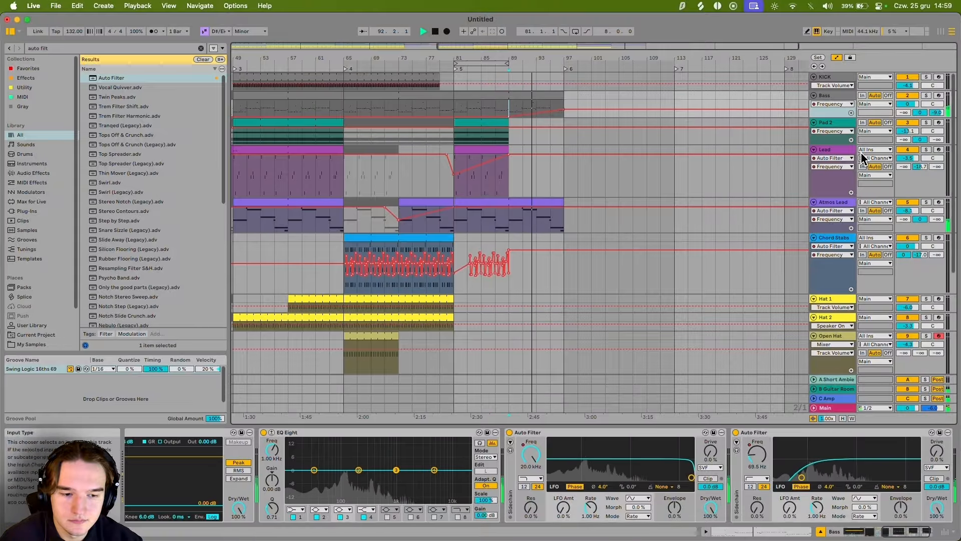
mouse_move(564, 113)
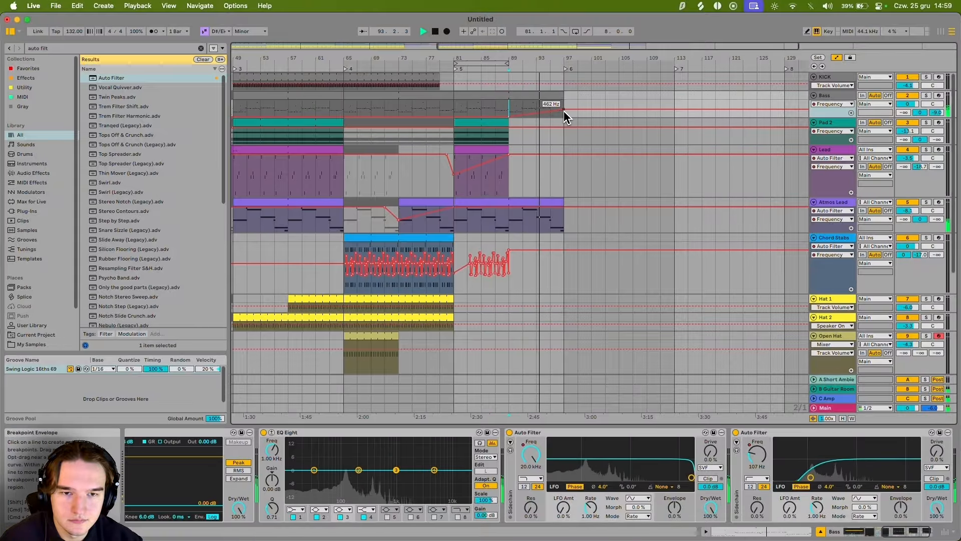
Step: Automate the Bass track's Auto Filter frequency to rise from bar 43 to 462 Hz at bar 47, falling back by bar 49
scroll(603, 95, "down", 3)
key("space")
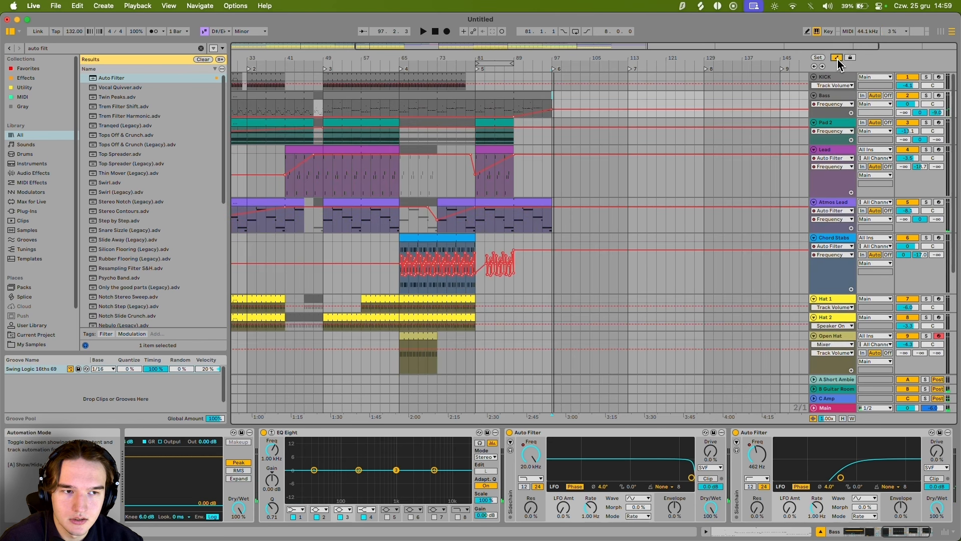
left_click(837, 59)
scroll(839, 64, "left", 5)
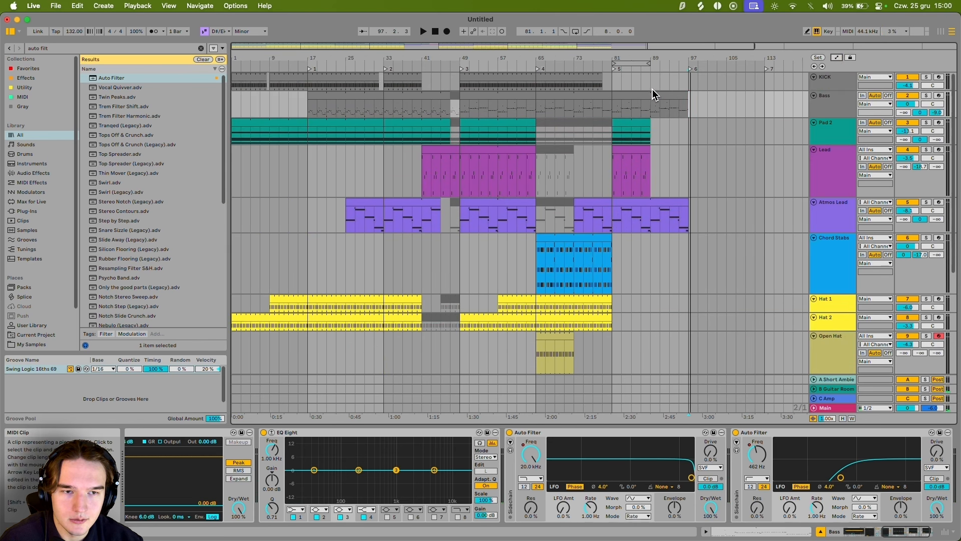
left_click(837, 58)
scroll(434, 107, "up", 5)
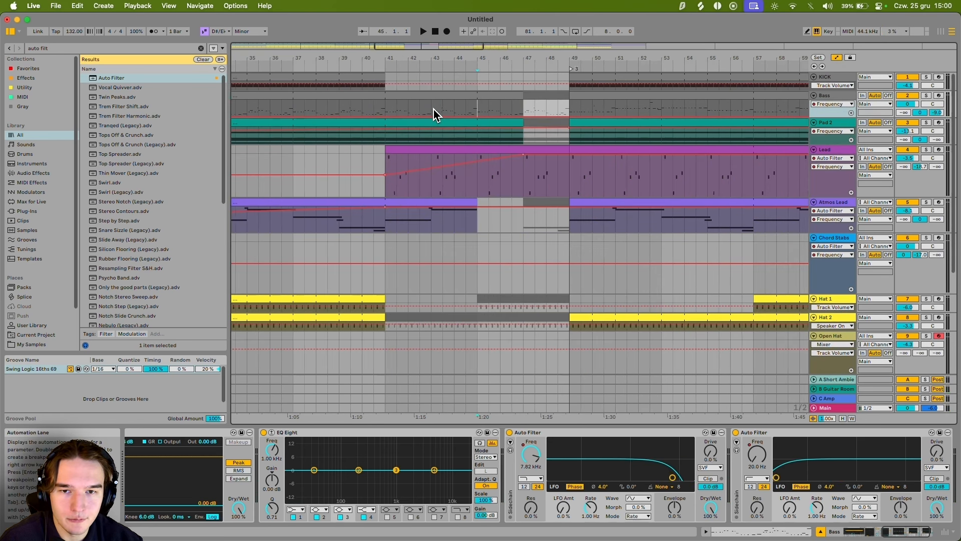
left_click(432, 115)
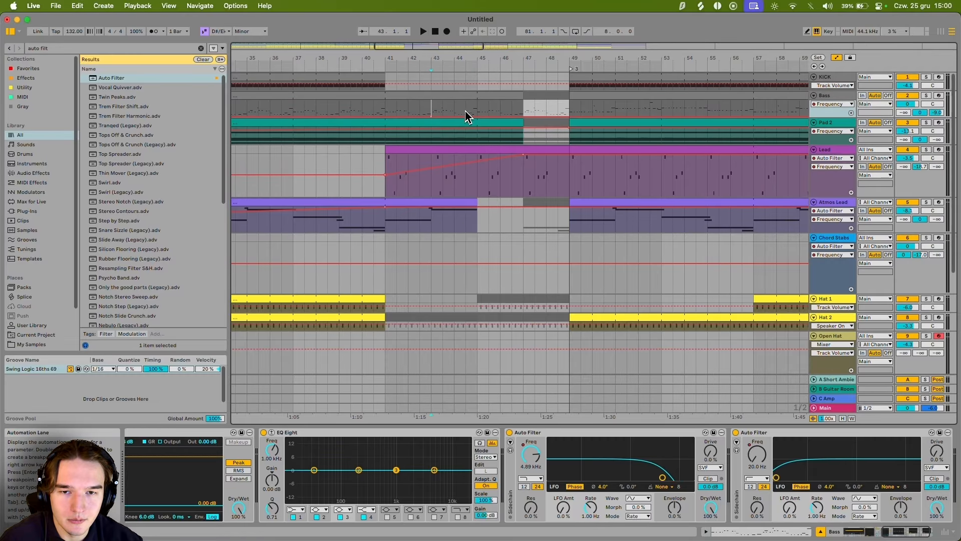
key("space")
left_click(521, 111)
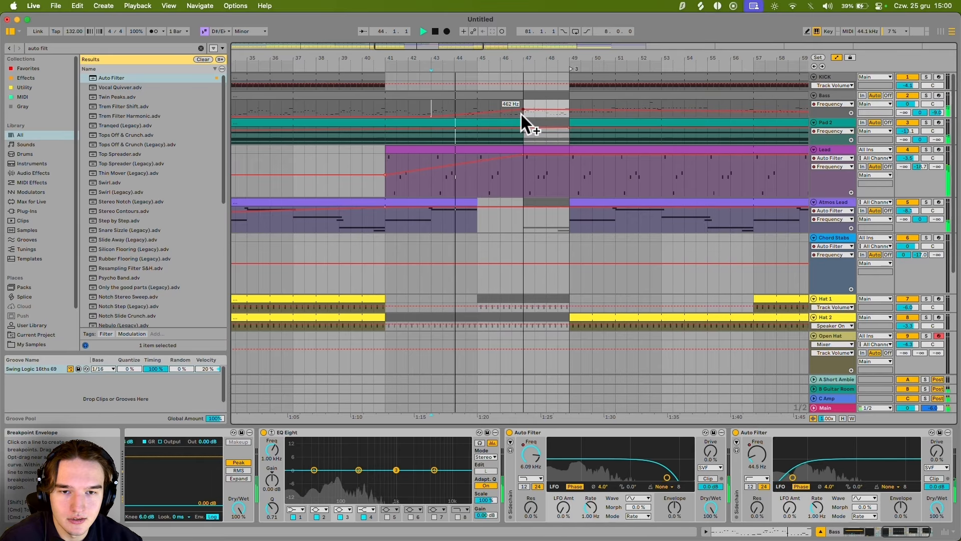
left_click(566, 116)
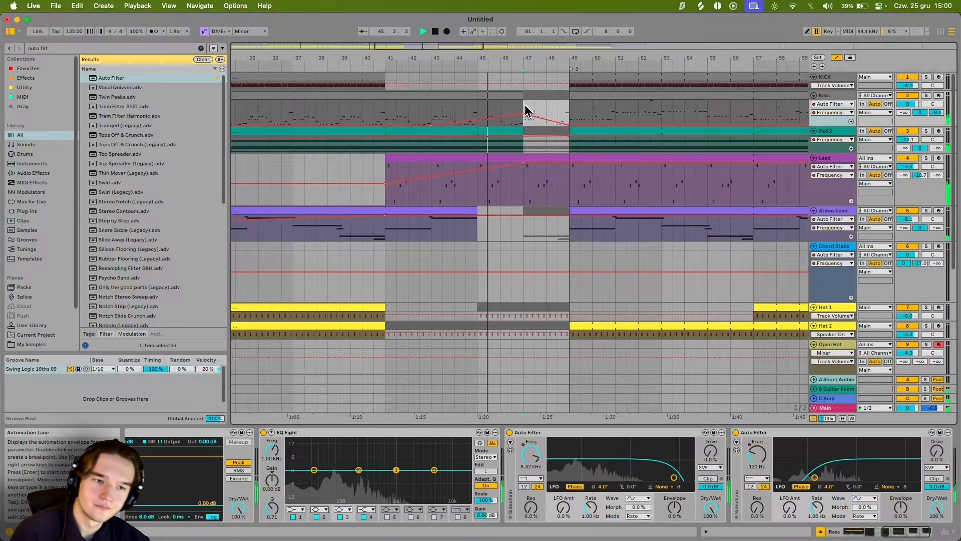
Step: Hide the arrangement's automation and show the Lead track's effect chain
scroll(525, 104, "down", 3)
scroll(523, 109, "right", 1)
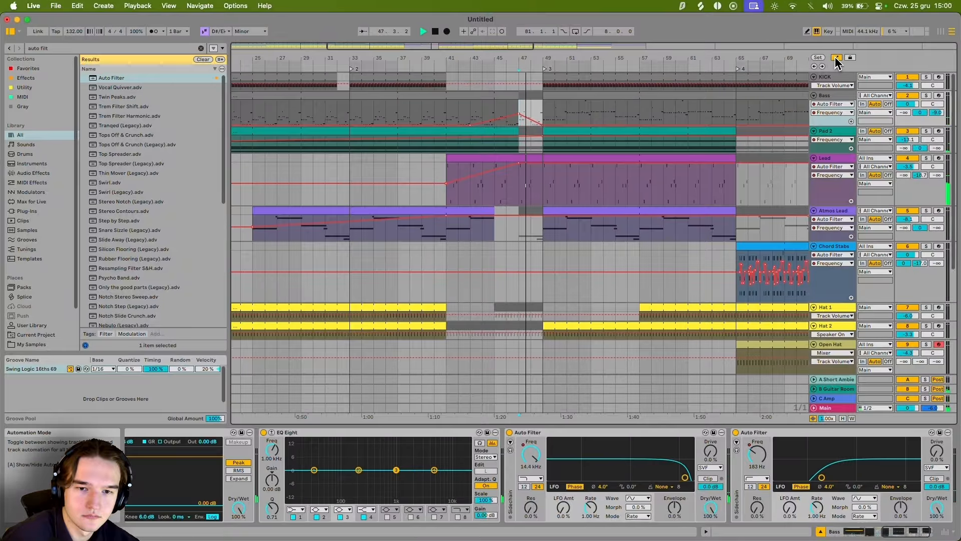
key("a")
scroll(475, 150, "right", 5)
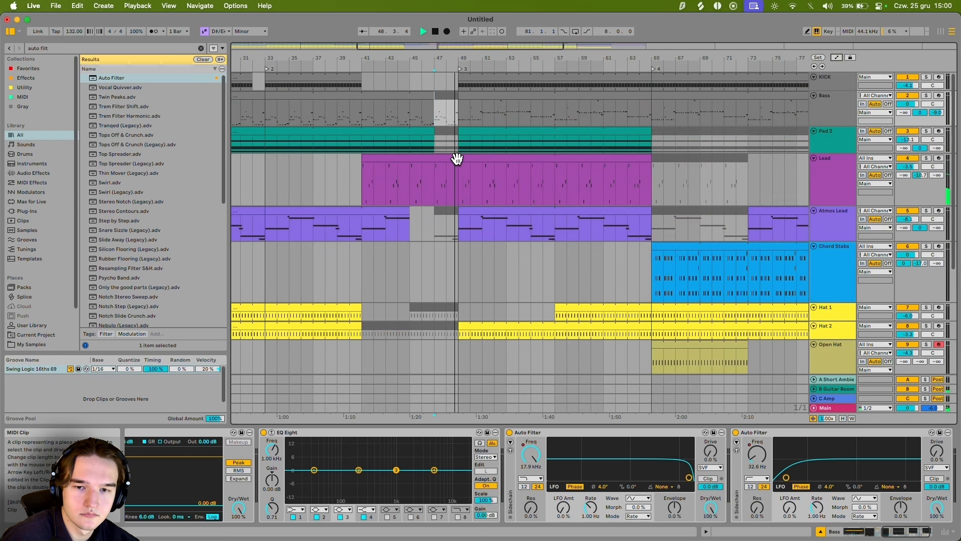
left_click(461, 194)
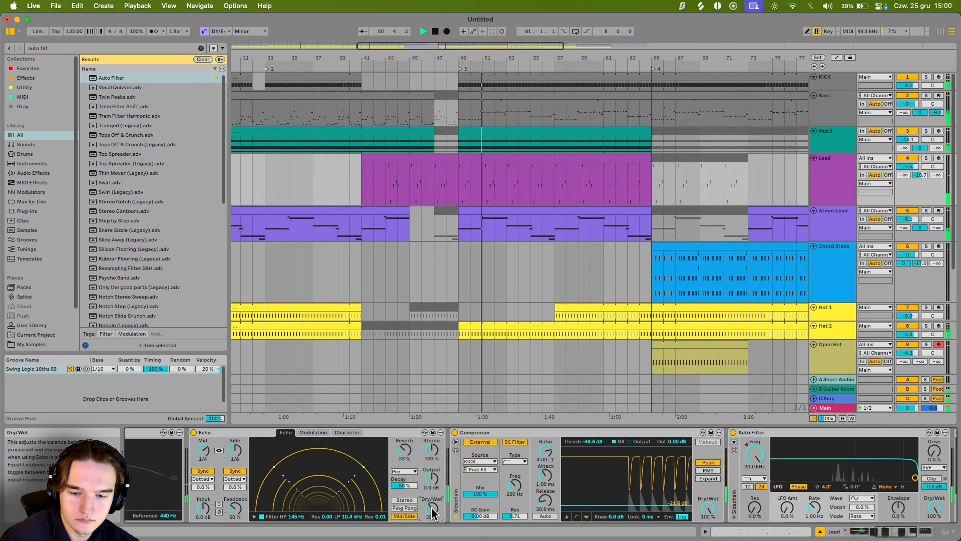
Step: Listen through the section between locators 3 and 4 while examining the percussion tracks and the Chord Stabs clip
scroll(568, 202, "right", 3)
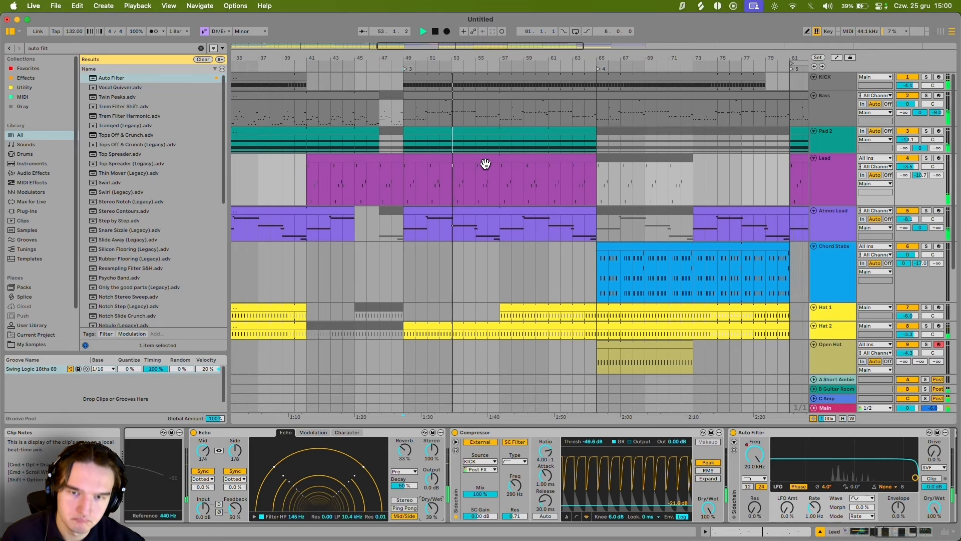
scroll(481, 190, "right", 5)
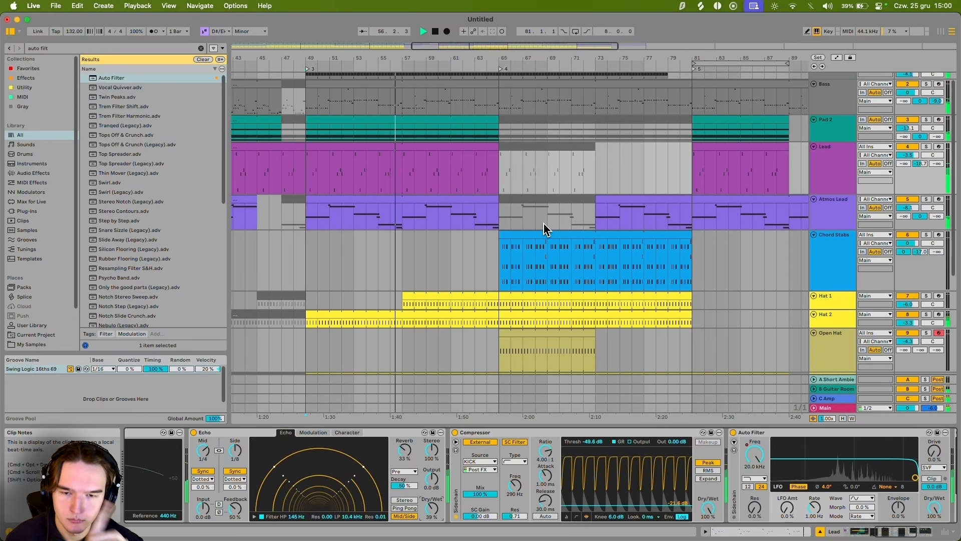
scroll(526, 241, "down", 5)
scroll(527, 243, "down", 1)
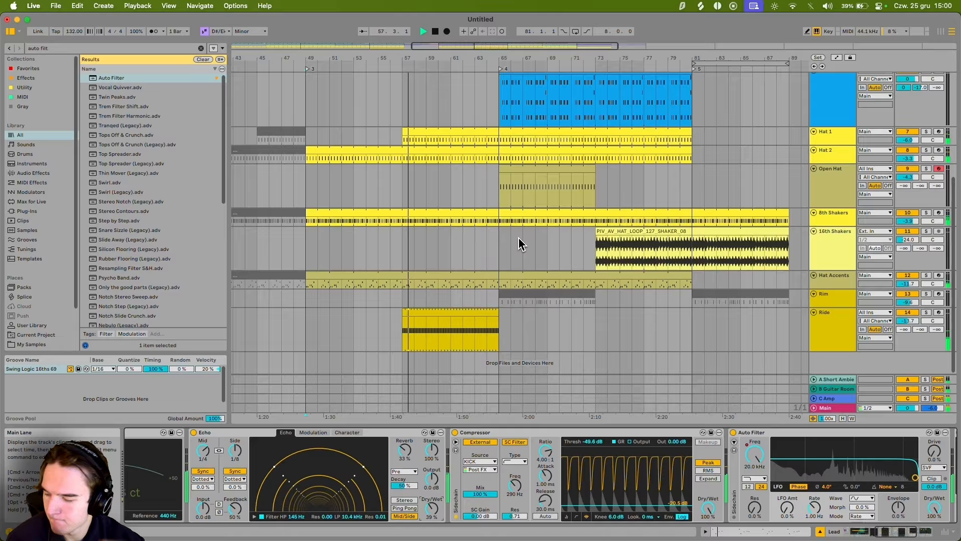
scroll(530, 240, "up", 2)
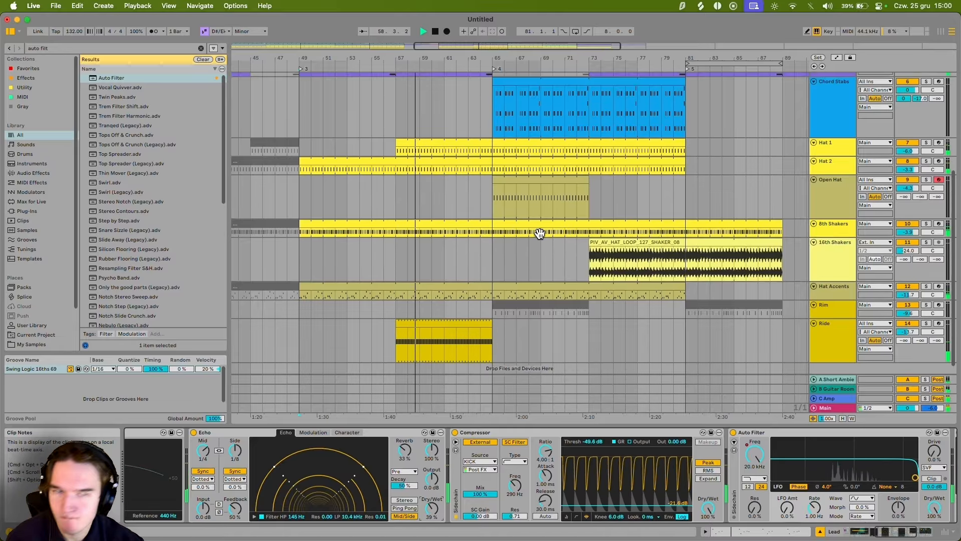
scroll(522, 235, "up", 6)
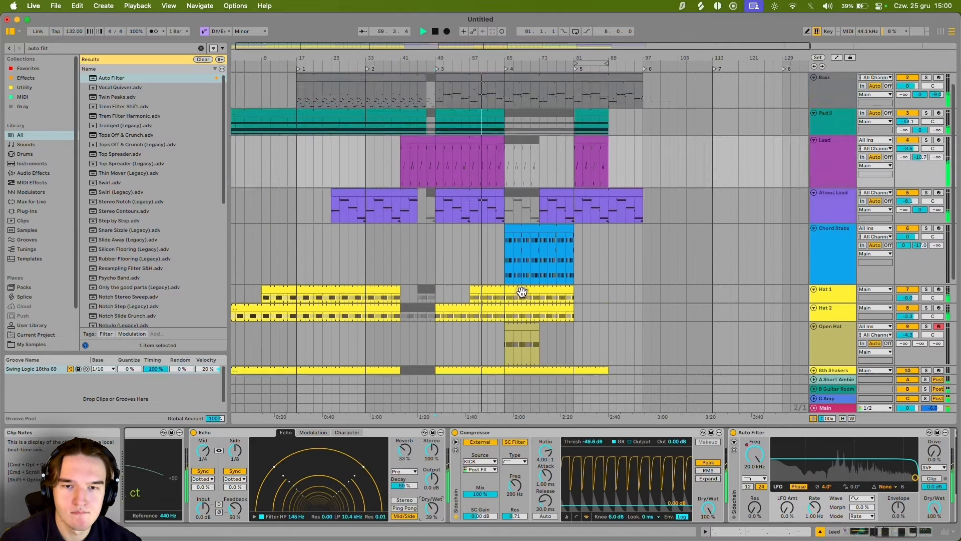
mouse_move(511, 182)
left_mouse_down()
mouse_move(531, 216)
mouse_move(541, 286)
left_mouse_up()
left_click(544, 289)
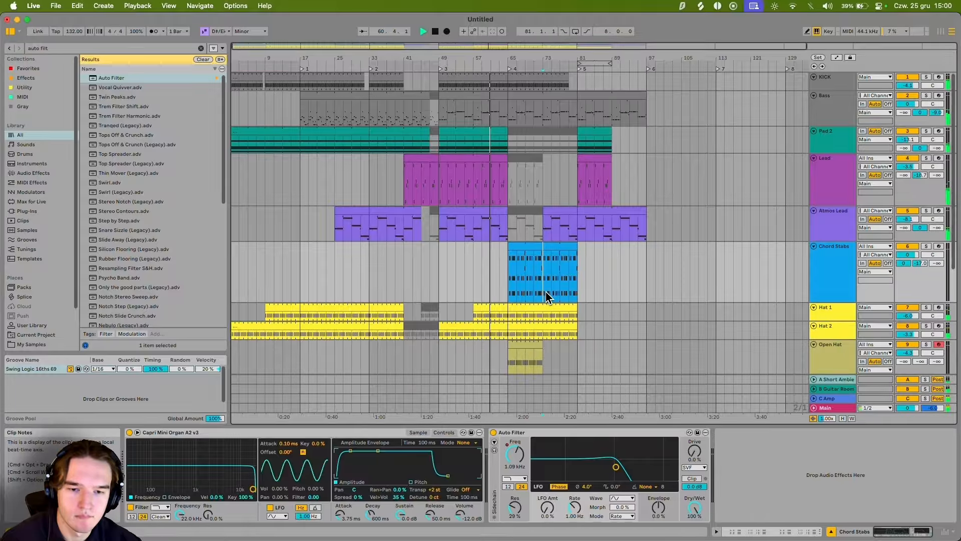
scroll(547, 295, "right", 1)
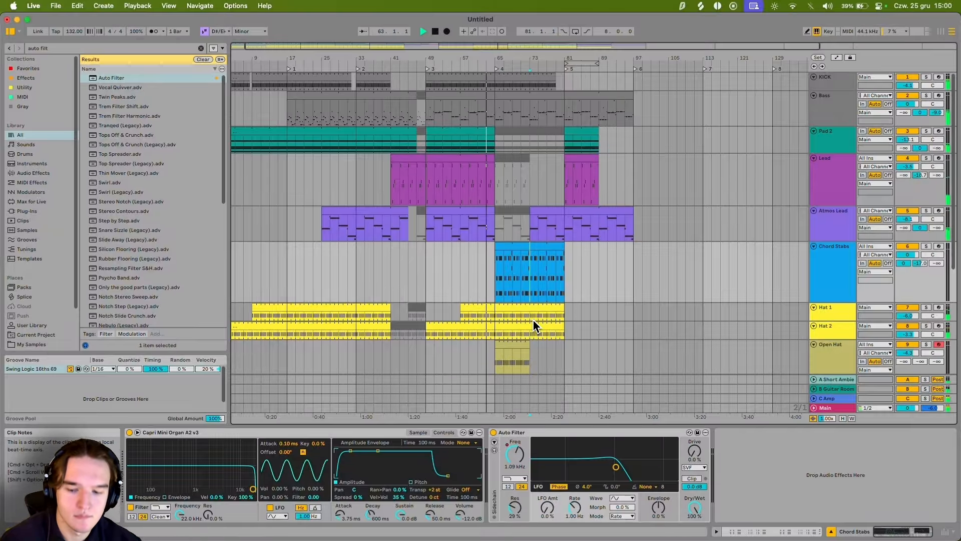
scroll(568, 147, "right", 1)
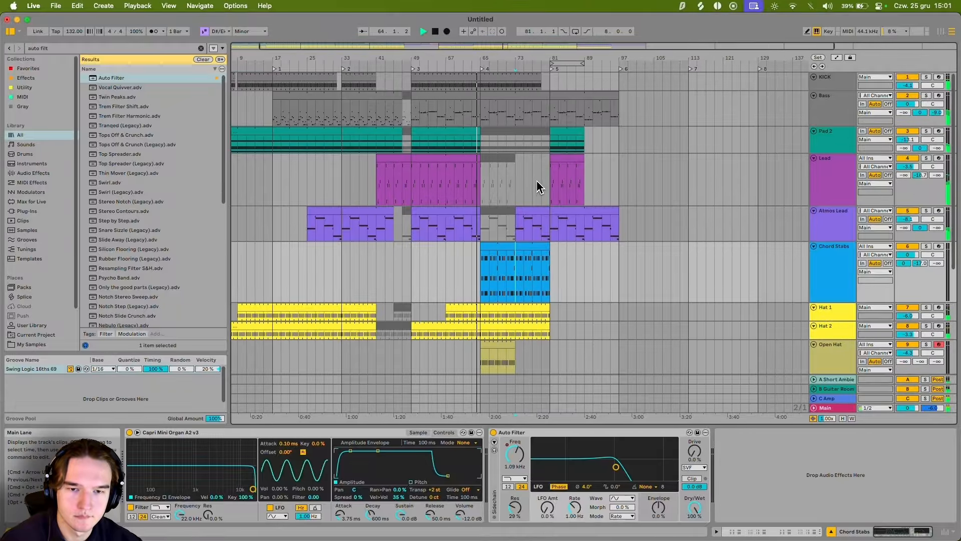
Step: Listen from locator 4 past locator 5, examining the Lead track's deactivated clip and its re-entry at bar 81
left_click(518, 177)
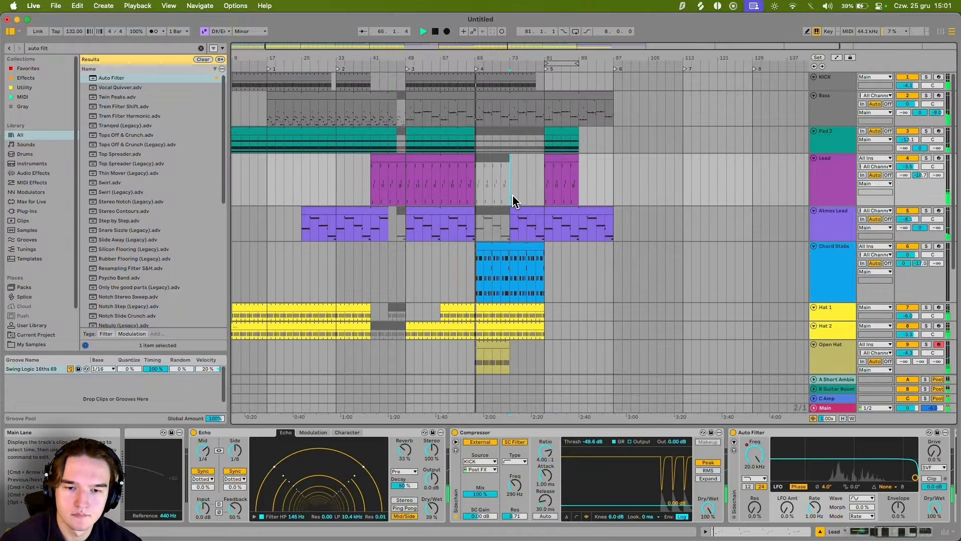
mouse_move(514, 197)
left_mouse_down()
mouse_move(496, 165)
mouse_move(505, 200)
left_mouse_up()
scroll(506, 200, "up", 3)
left_click(494, 184)
scroll(502, 301, "down", 5)
scroll(507, 256, "up", 5)
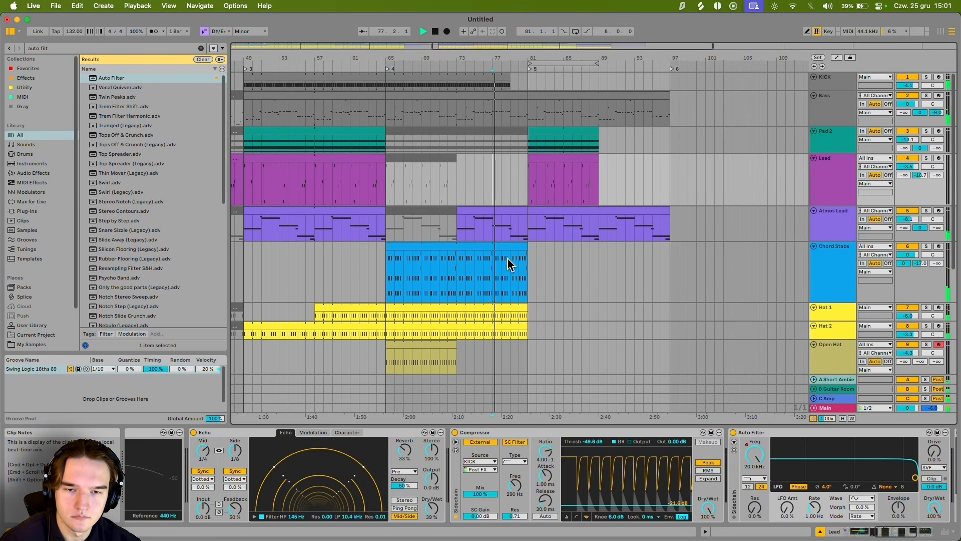
scroll(501, 150, "right", 2)
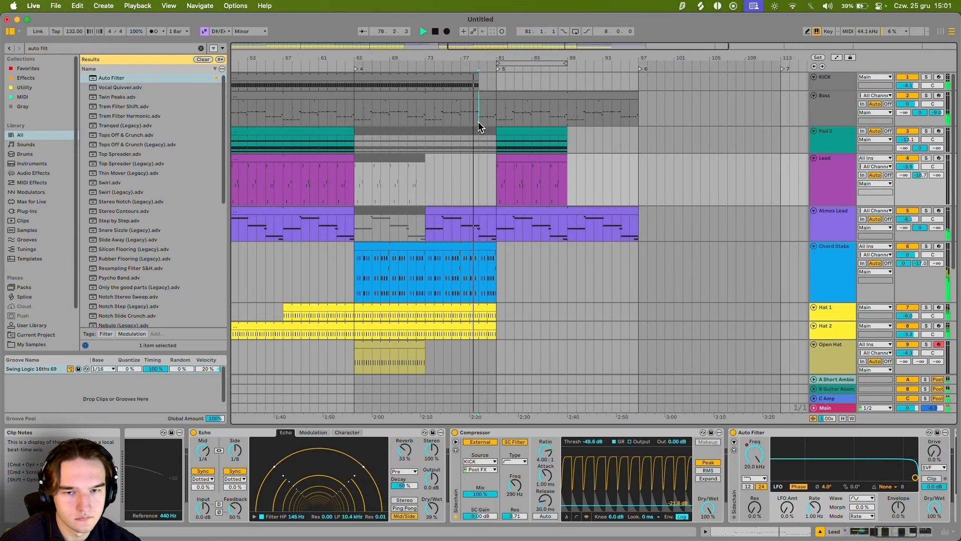
left_click_drag(478, 122, 498, 176)
left_click(500, 174)
scroll(507, 172, "down", 3)
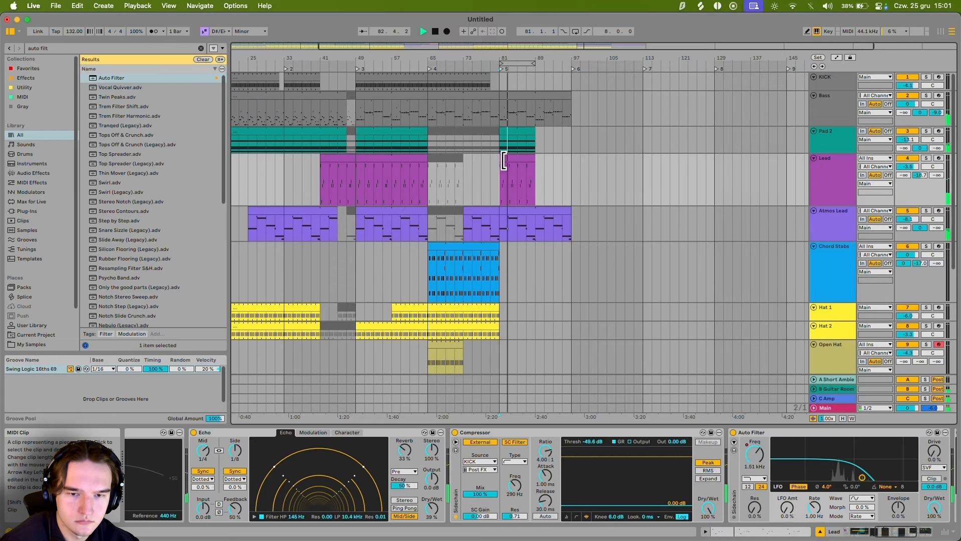
Step: Insert a new MIDI track directly below Chord Stabs and ready the browser search
left_click(853, 264)
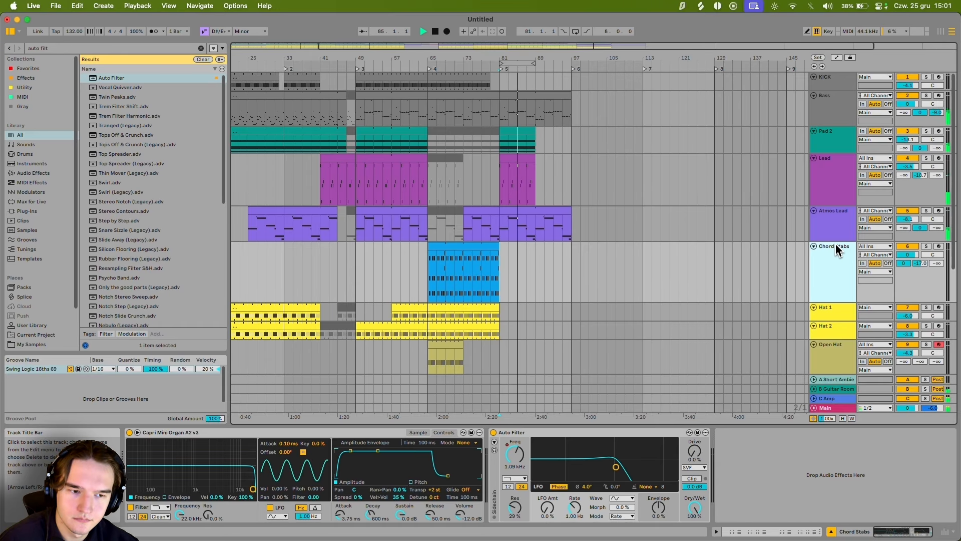
key("super+shift+t")
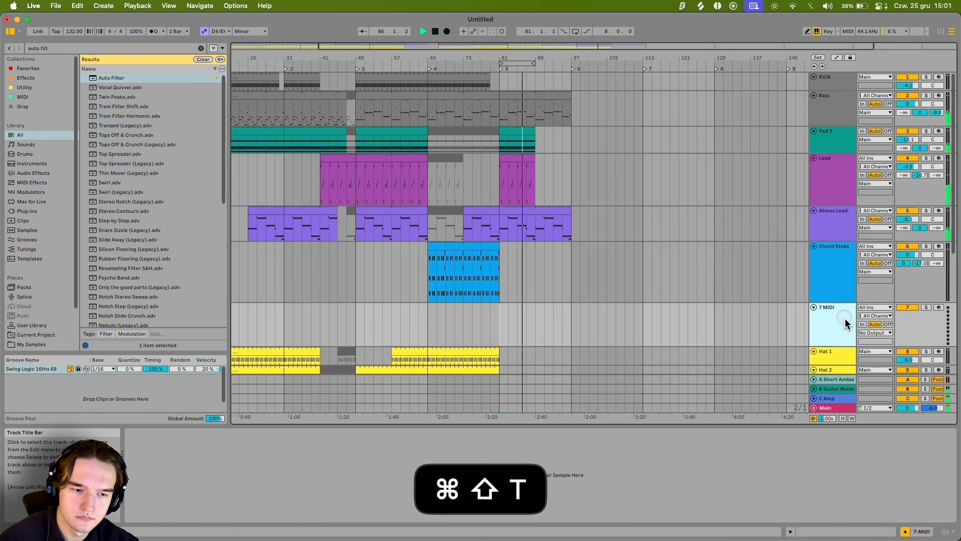
key("super+f")
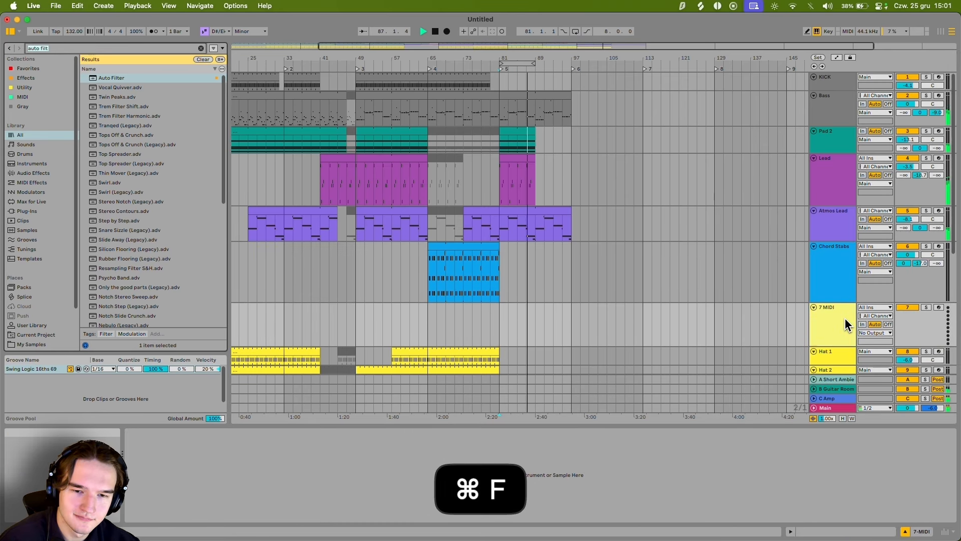
double_click(540, 182)
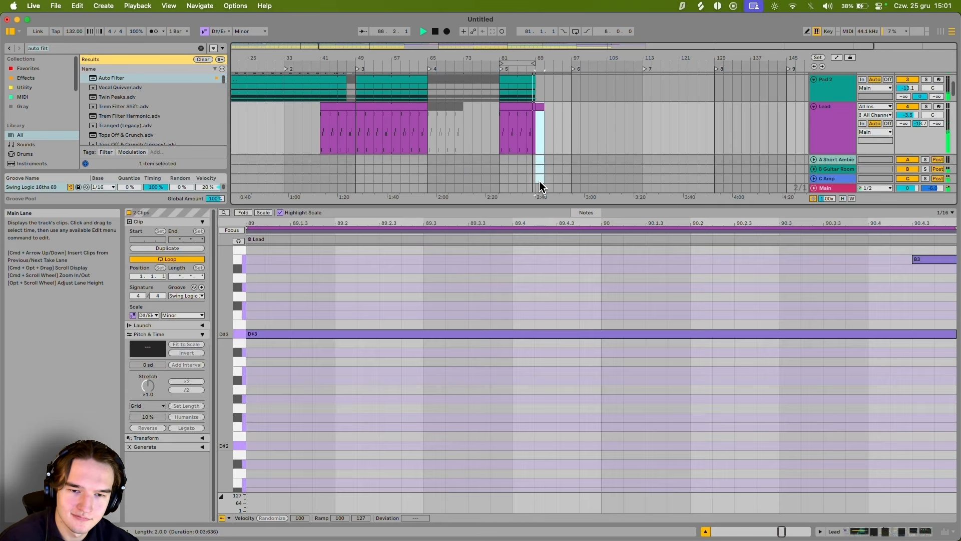
left_click(541, 106)
key("Delete")
key("shift+Tab")
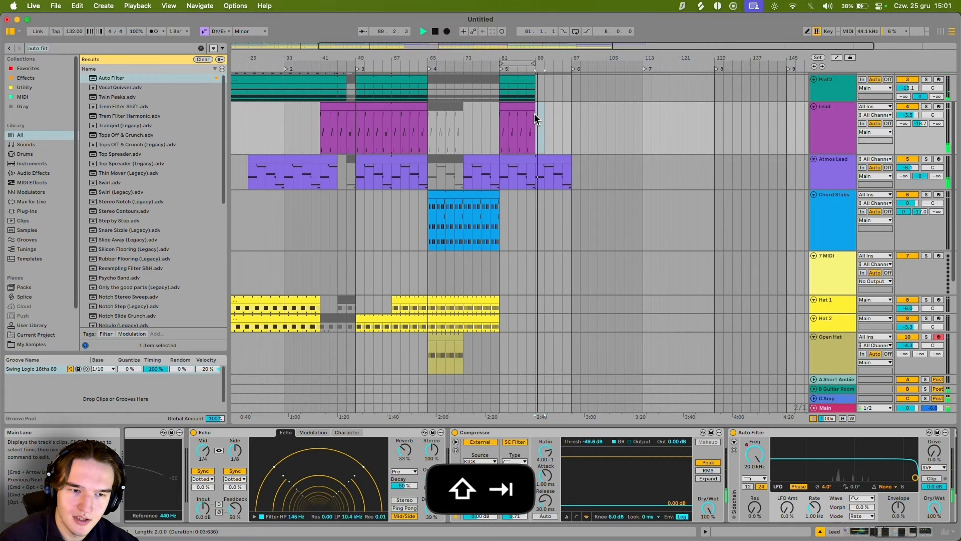
Step: Stop playback and select the new empty MIDI track below Chord Stabs
key("space")
left_click(833, 267)
scroll(491, 211, "up", 2)
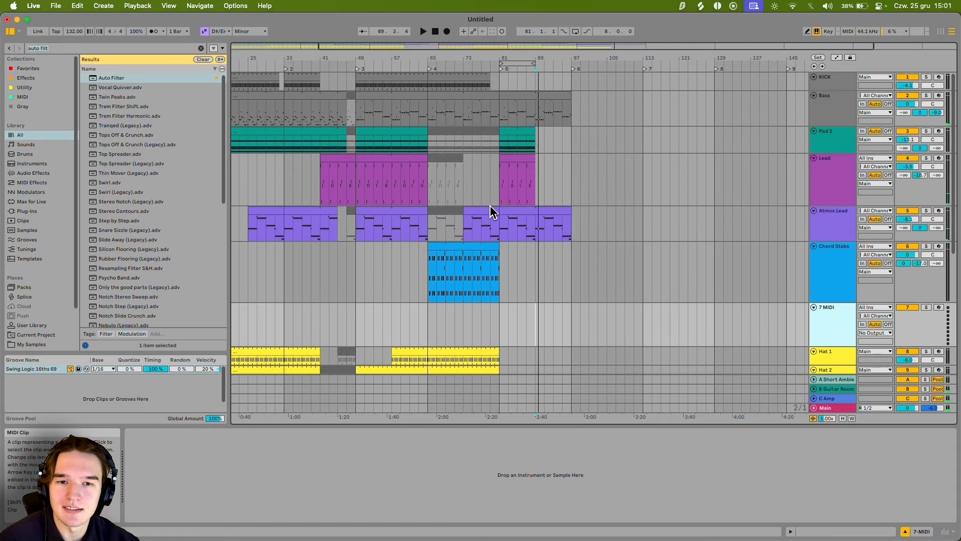
scroll(386, 108, "down", 3)
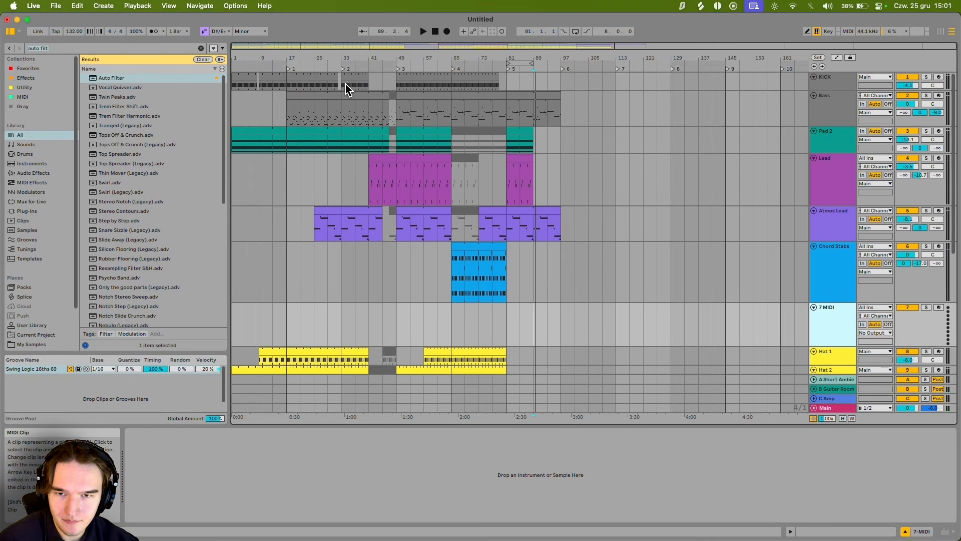
Step: Review the arrangement's structure by highlighting bars 1–41, 41–49 and 49–81, plus the Chord Stabs clip
left_click_drag(369, 86, 233, 399)
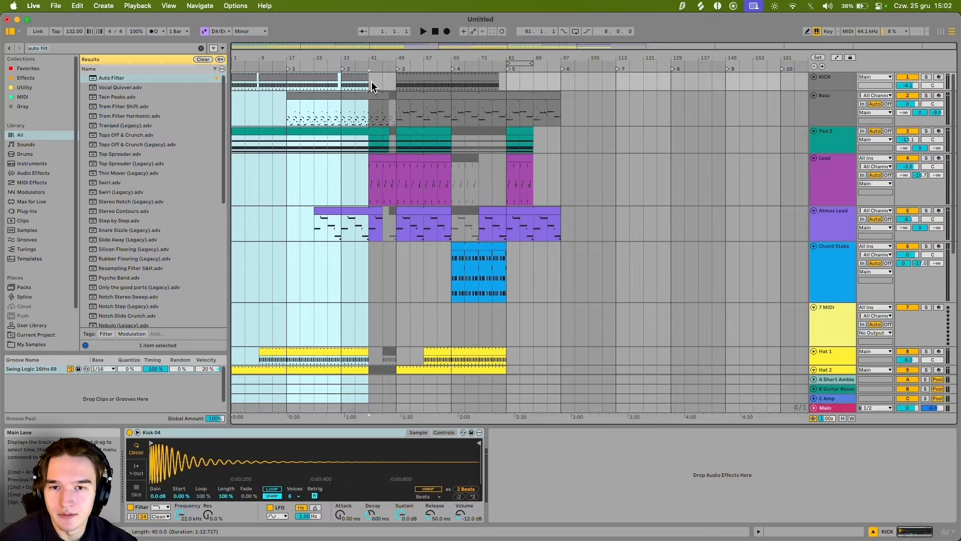
left_click_drag(373, 86, 395, 197)
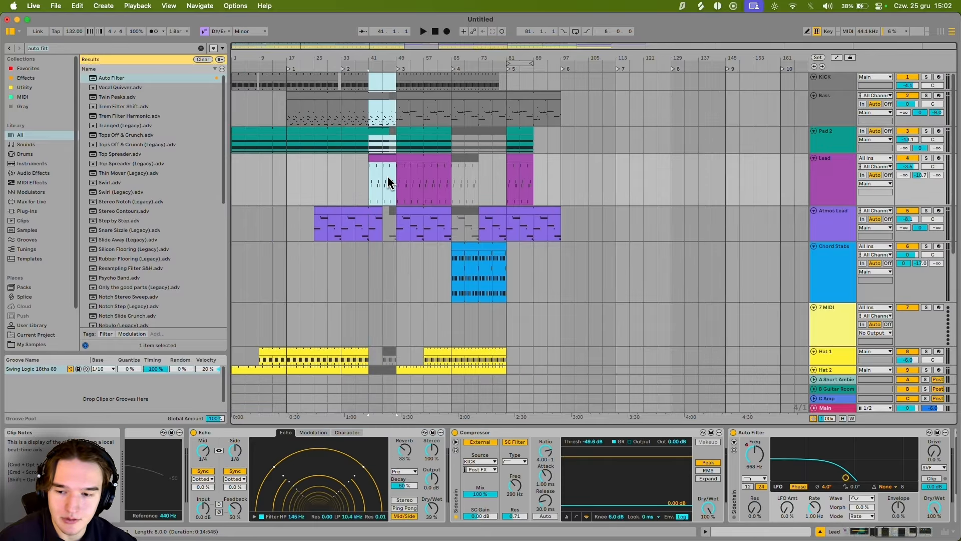
left_click_drag(399, 92, 505, 242)
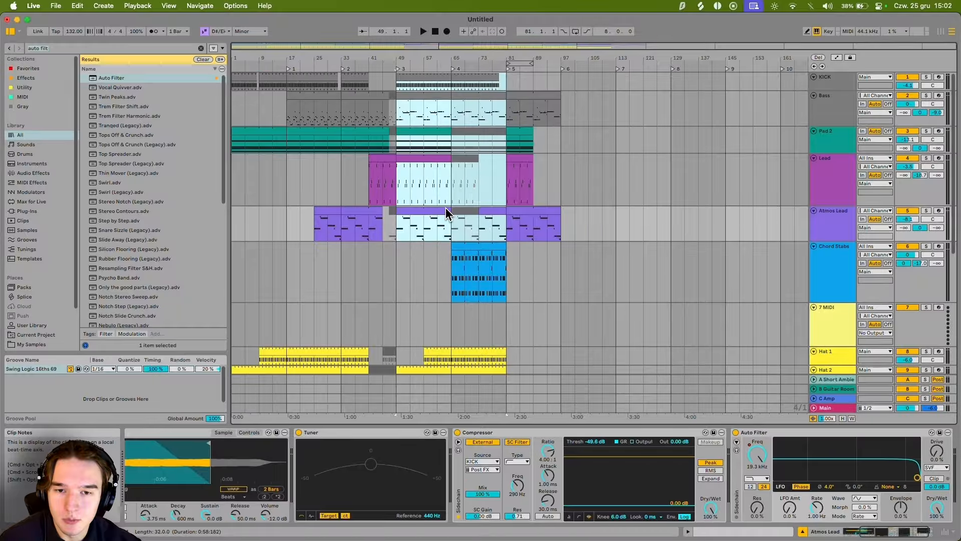
left_click(425, 191)
left_click(497, 260)
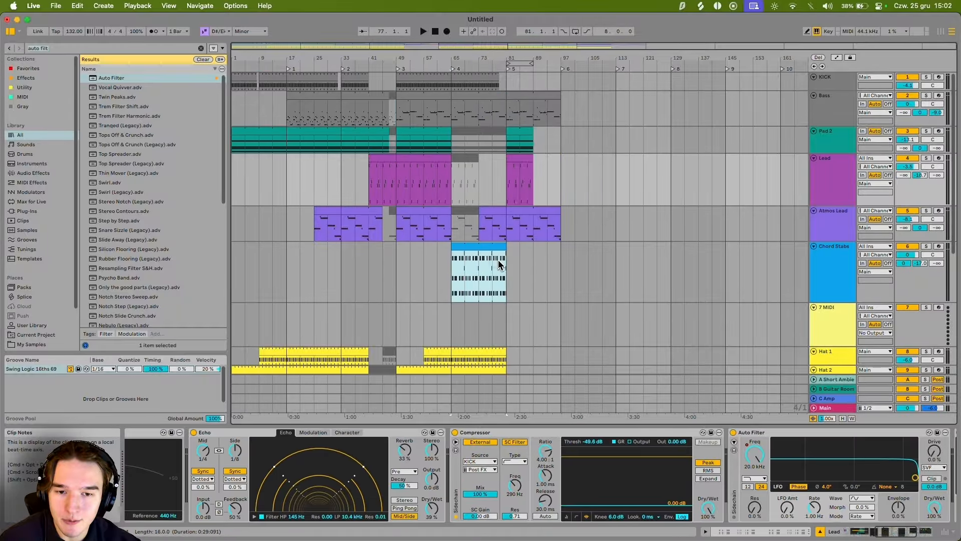
Step: Review the hat, shaker, rim and ride clips, and highlight bars 81 to 113 on the Bass track
scroll(502, 271, "down", 5)
scroll(412, 304, "down", 1)
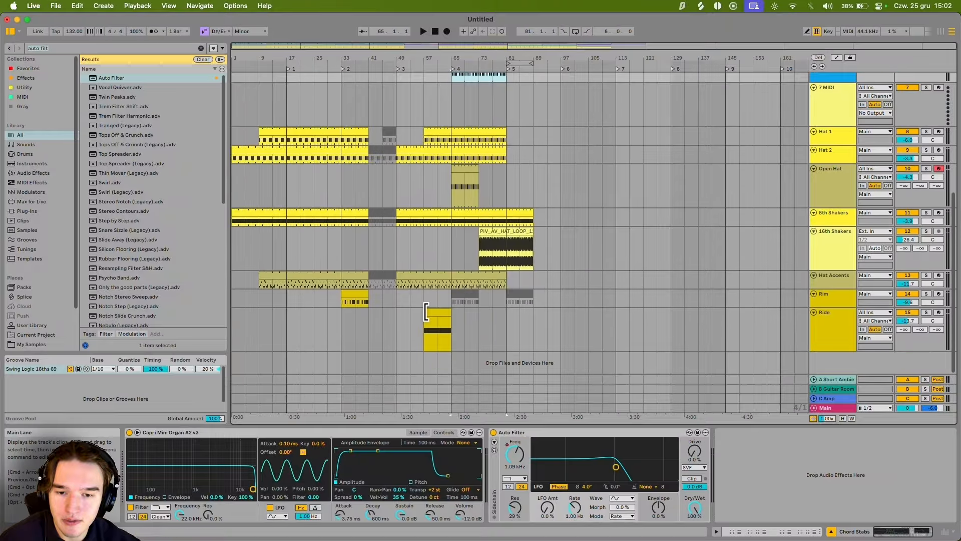
left_click_drag(425, 295, 470, 330)
scroll(471, 330, "up", 10)
left_click_drag(506, 82, 214, 154)
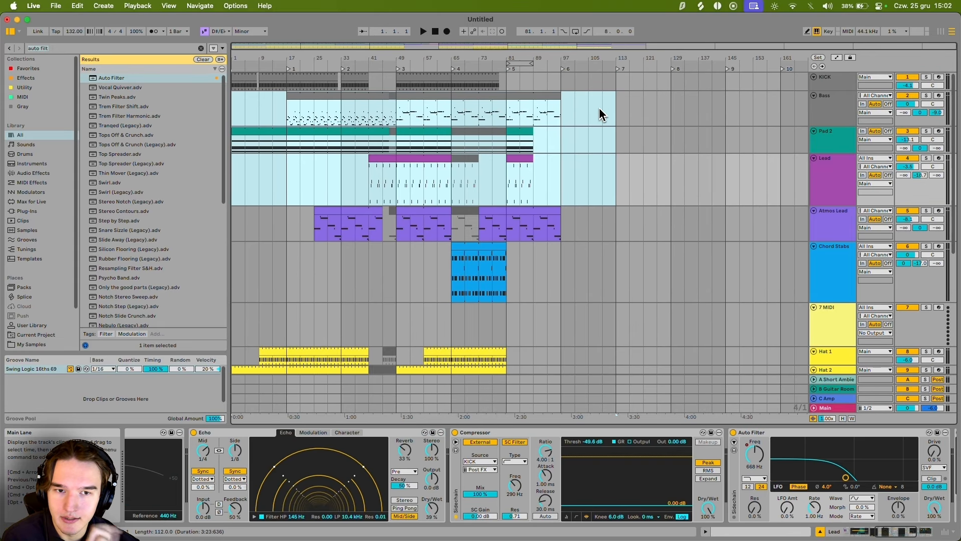
left_click_drag(508, 109, 603, 120)
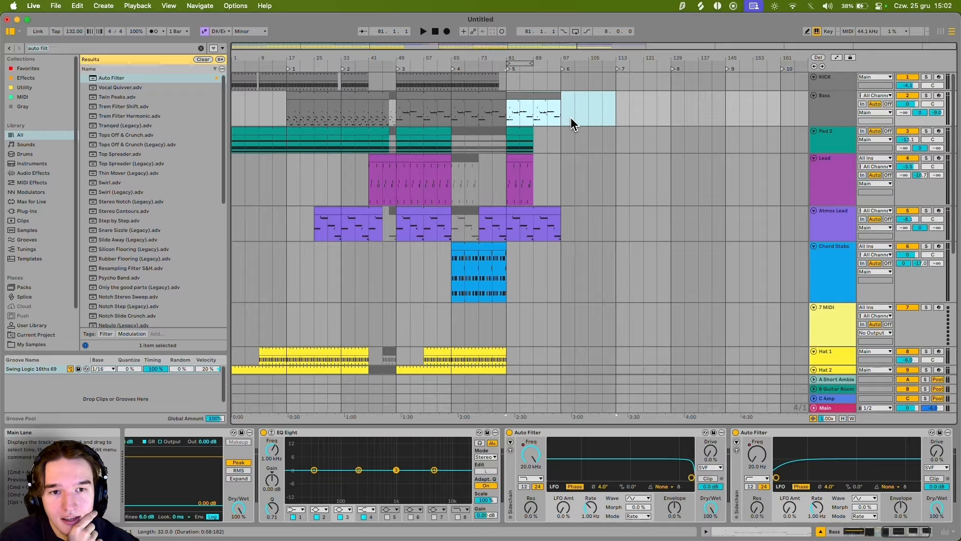
Step: Find LABS in the browser and load it onto the empty MIDI track below Chord Stabs
left_click_drag(507, 80, 621, 96)
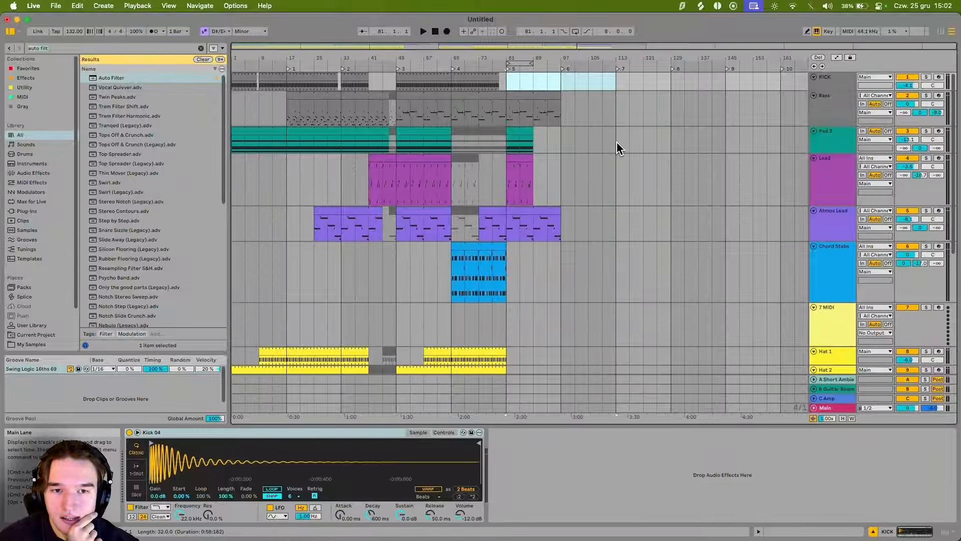
left_click(840, 319)
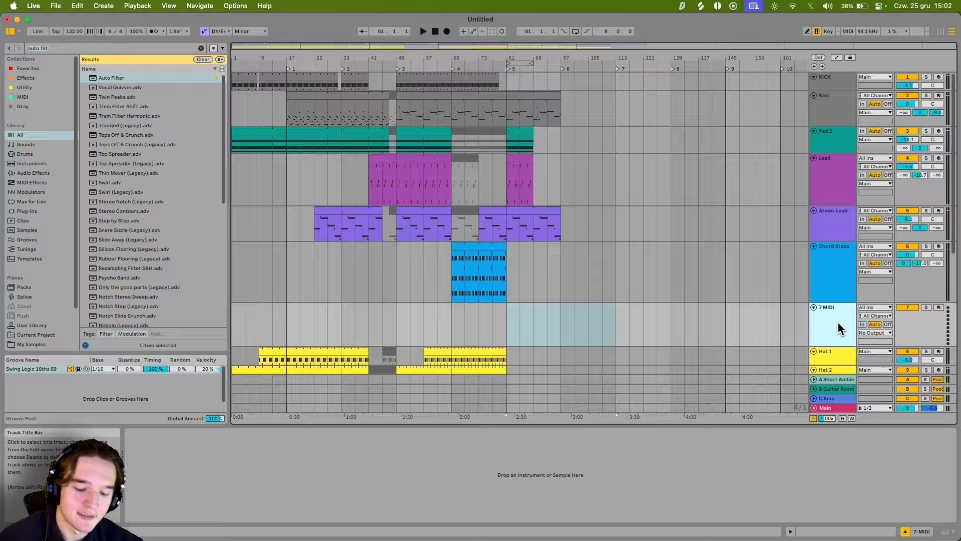
key("super+f")
type("labs")
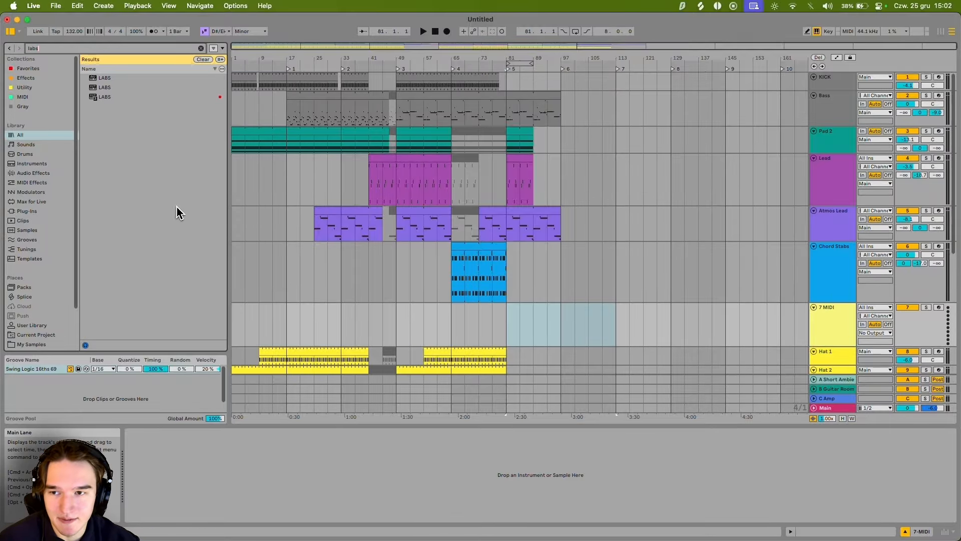
left_click_drag(114, 97, 639, 300)
left_click_drag(389, 47, 521, 75)
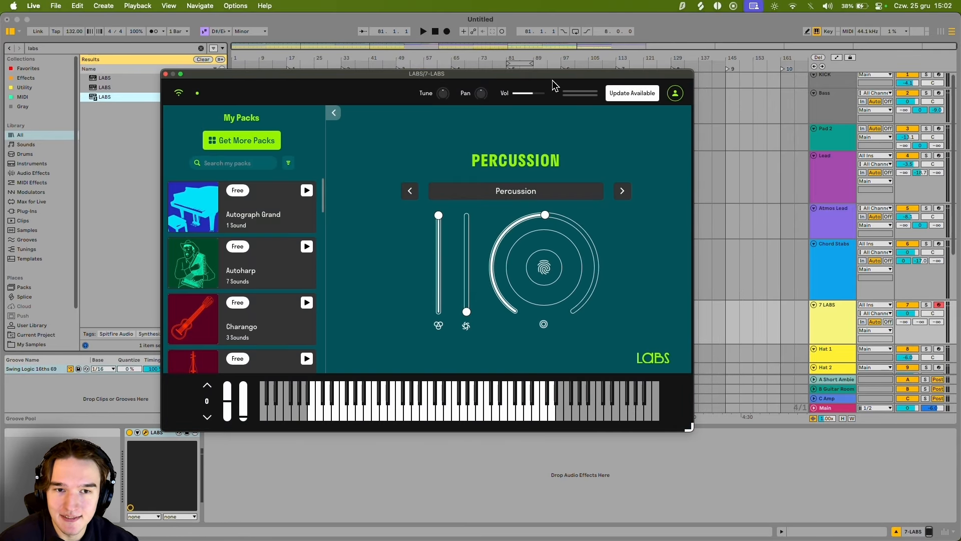
left_click_drag(572, 78, 622, 102)
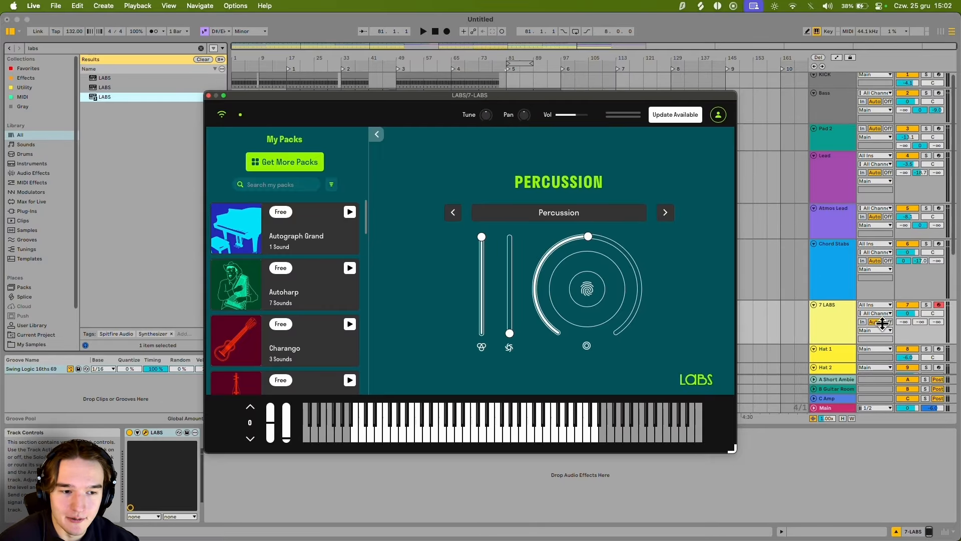
Step: Load the Autograph Grand pack's The Grand sound in LABS and audition it with a few notes
left_click(847, 287)
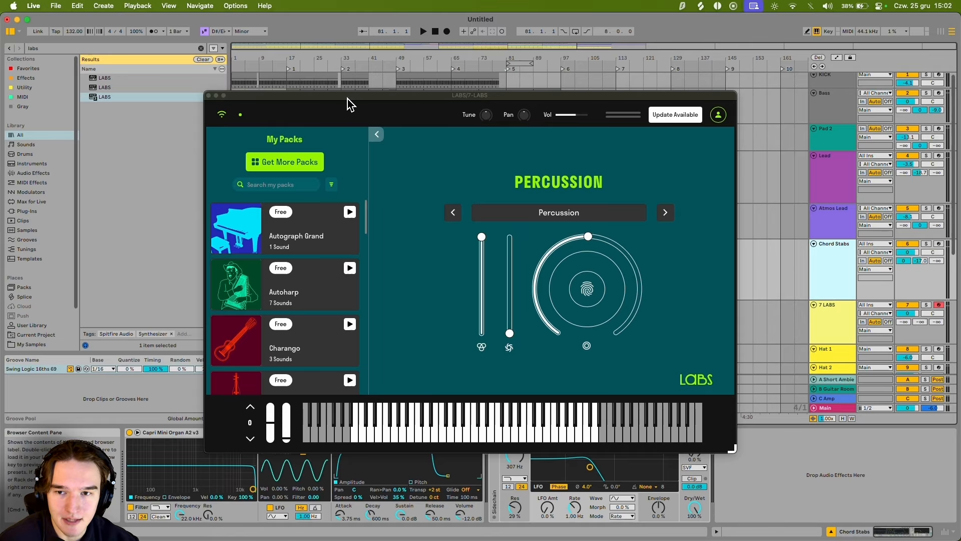
left_click_drag(348, 98, 343, 84)
left_click(817, 328)
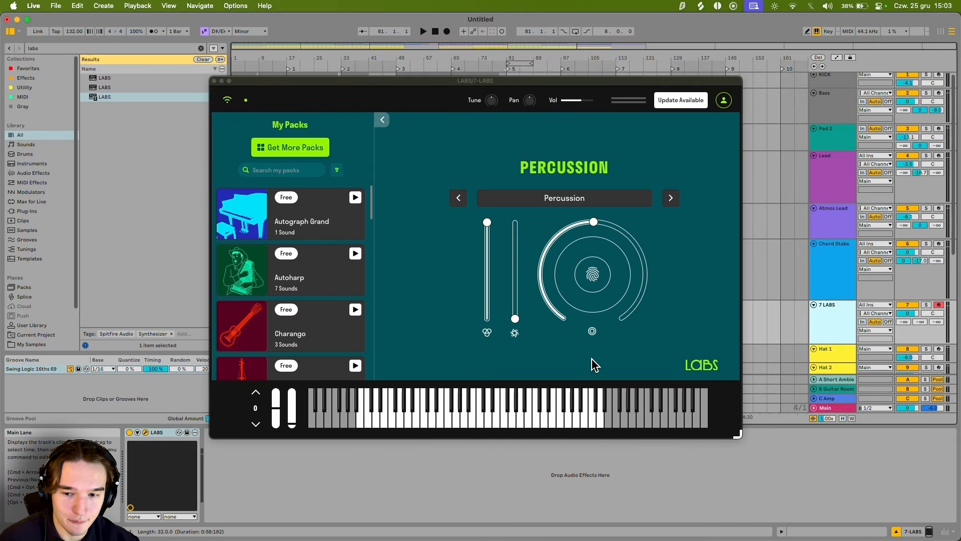
left_click(320, 213)
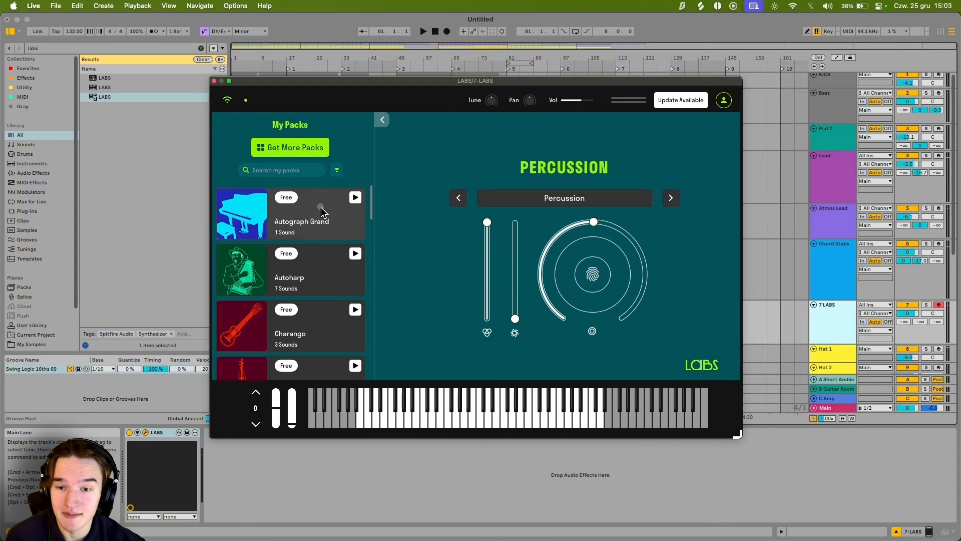
left_click(302, 252)
key("j")
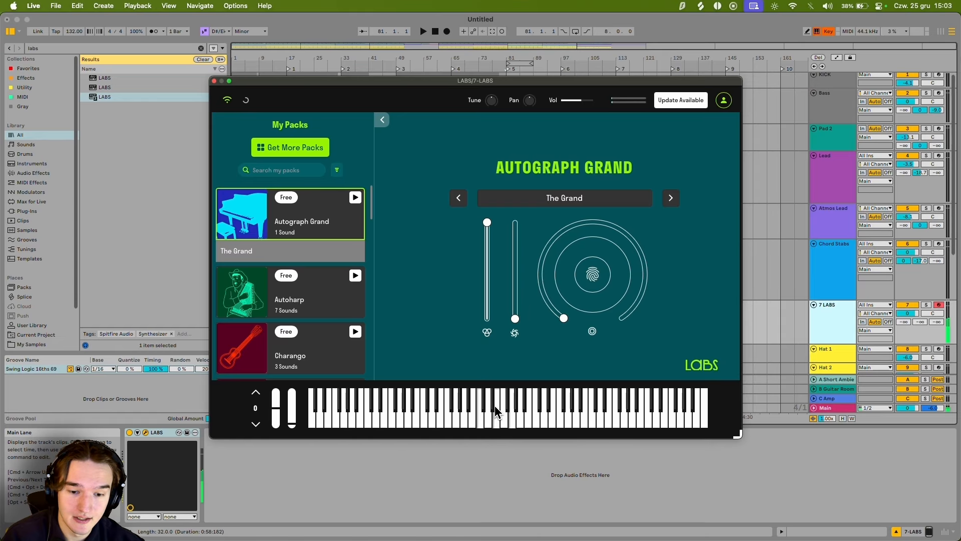
key("d")
key("z")
key("g")
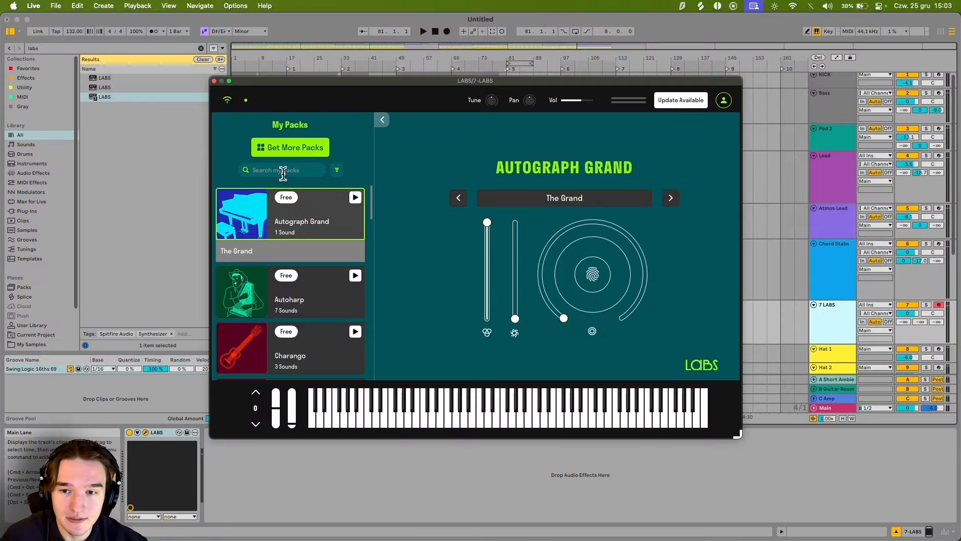
left_click(282, 151)
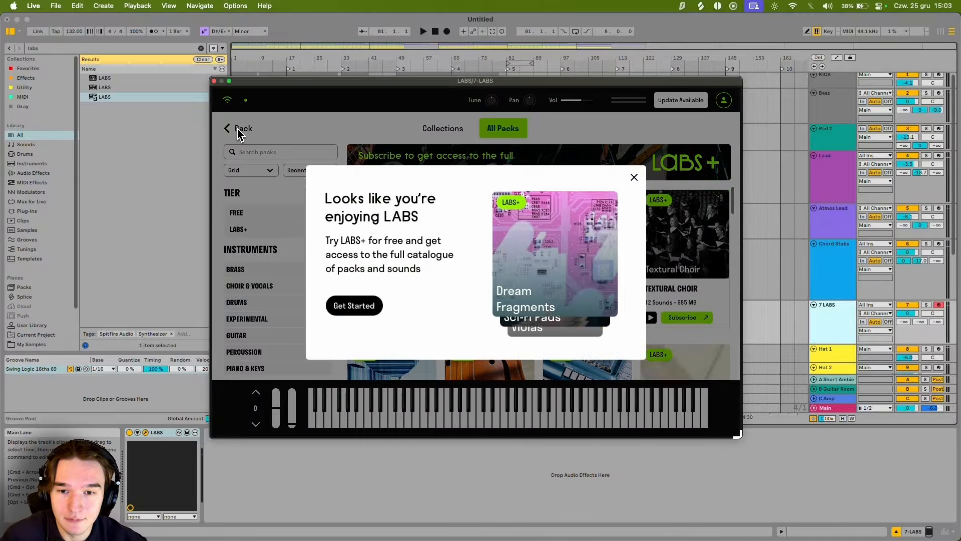
left_click(635, 179)
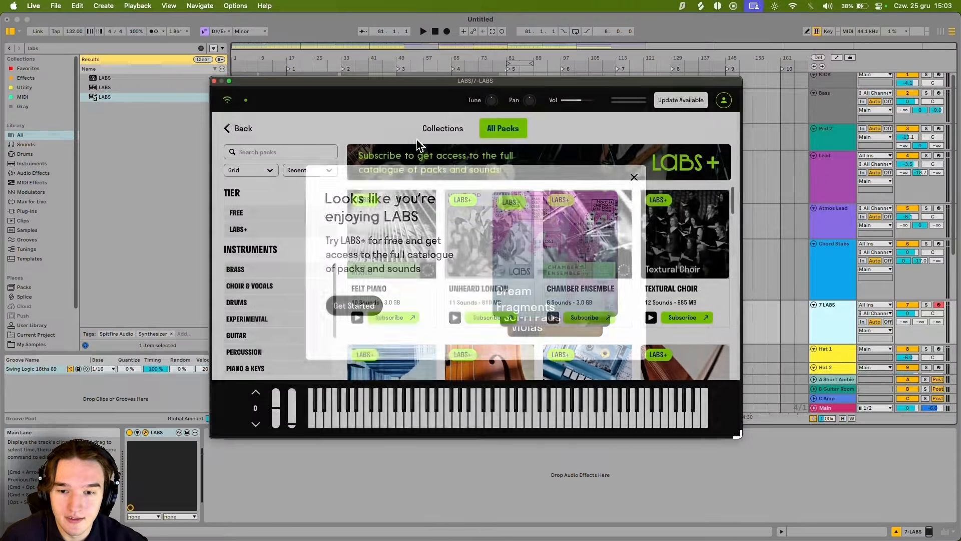
left_click(241, 129)
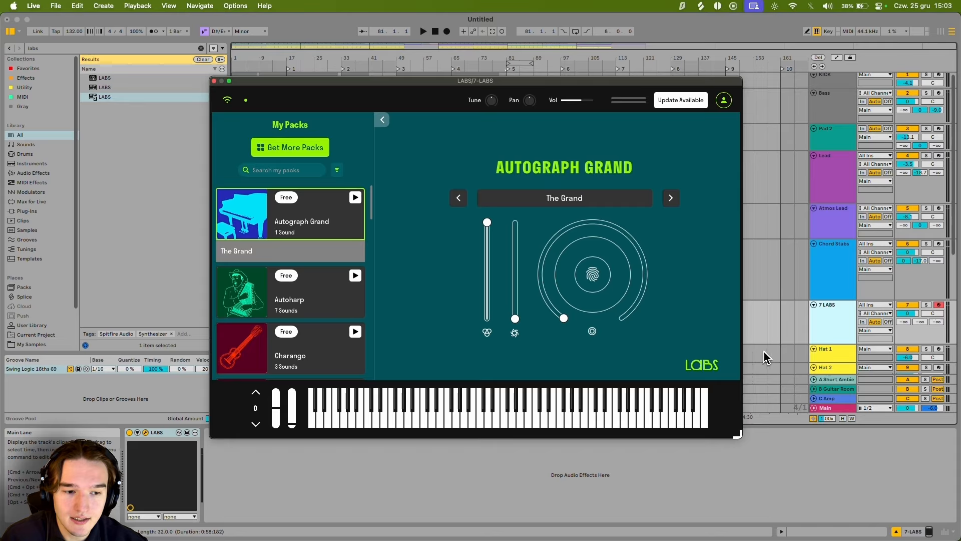
Step: Load the Soft Piano sound in LABS and close the plug-in window
scroll(307, 279, "down", 15)
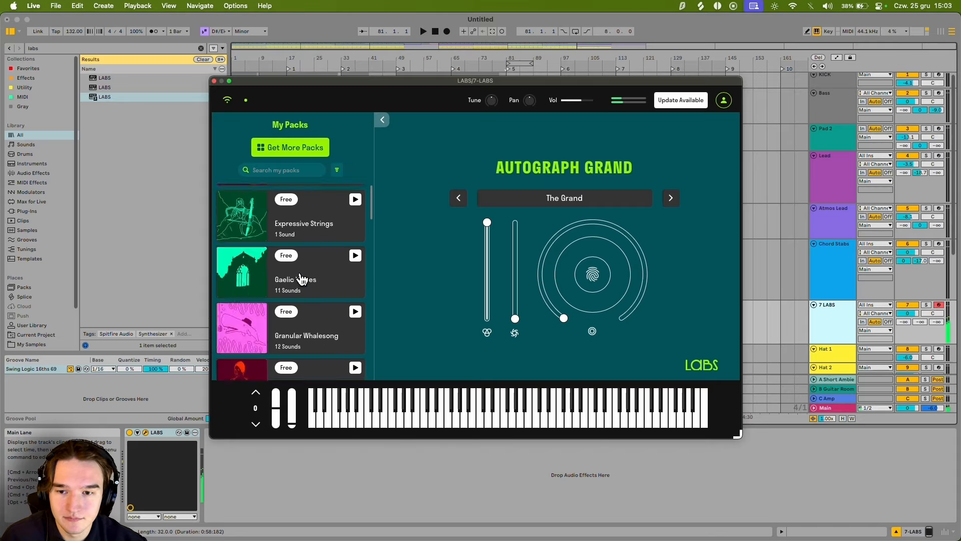
left_click(303, 313)
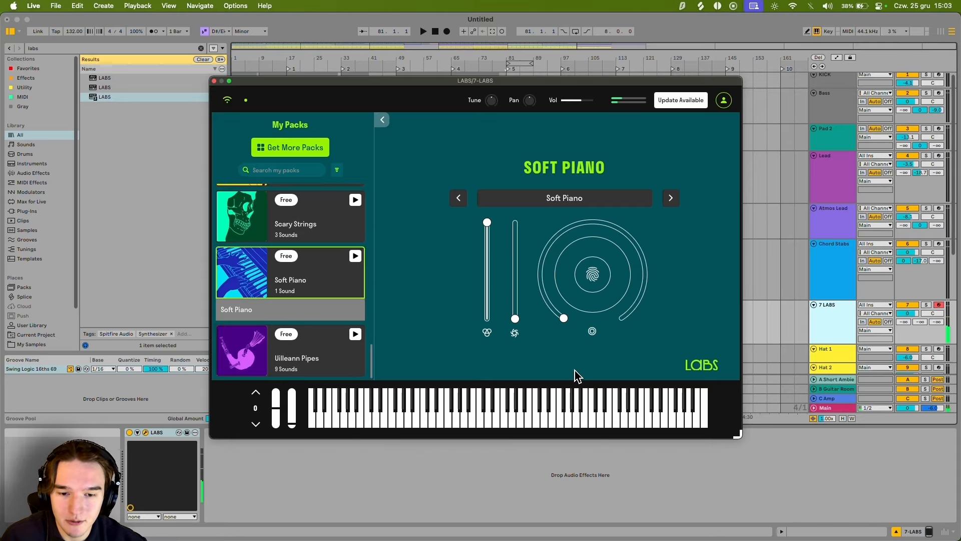
left_click(214, 81)
Step: Copy all notes from the Bass clip that starts at bar 49
double_click(410, 95)
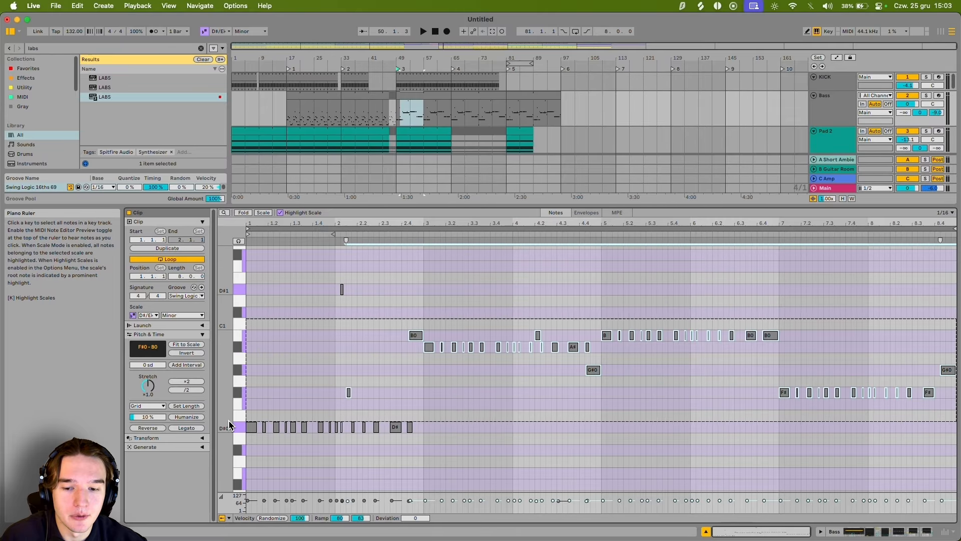
key("super+a")
key("super+c")
key("shift+Tab")
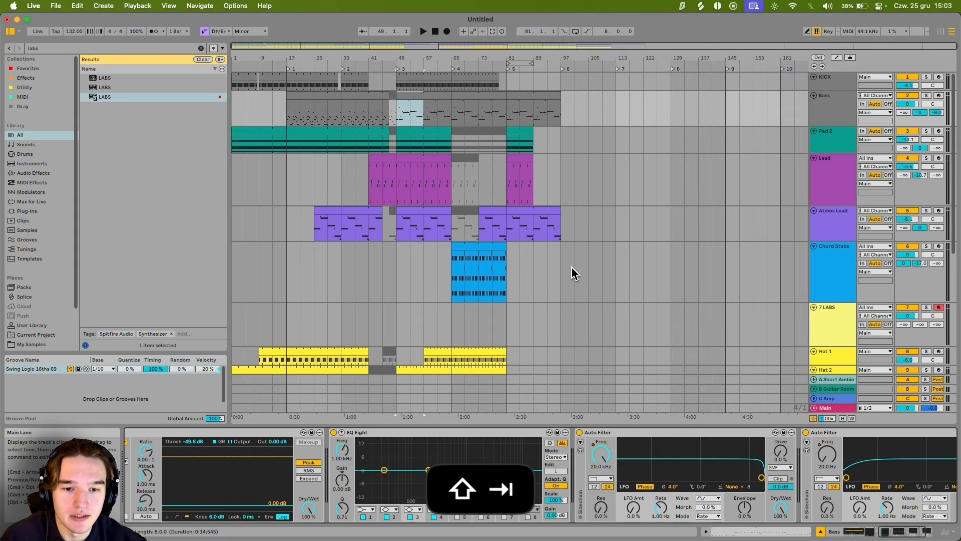
Step: Create a MIDI clip on the LABS track spanning bars 89 to 97 and open it for note editing
double_click(562, 312)
key("shift+Tab")
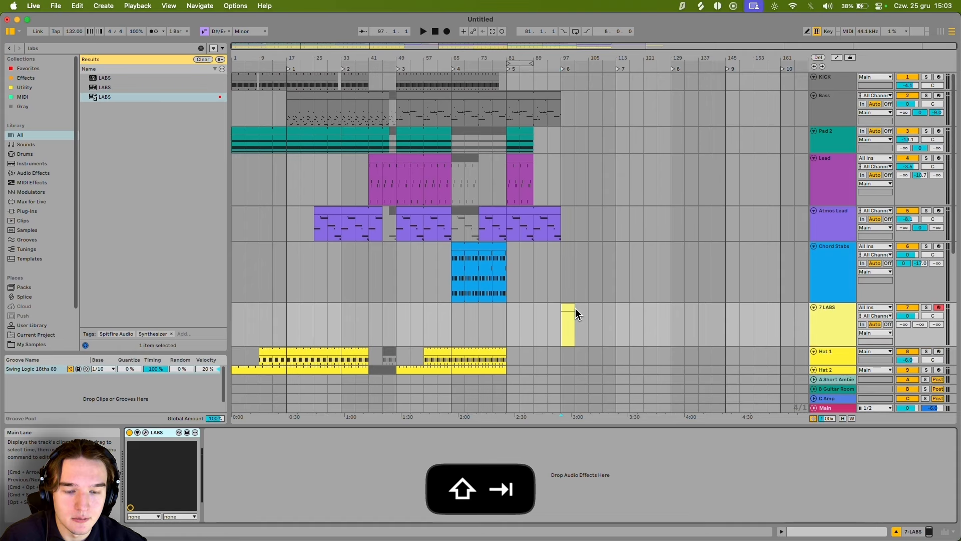
left_click_drag(577, 309, 542, 305)
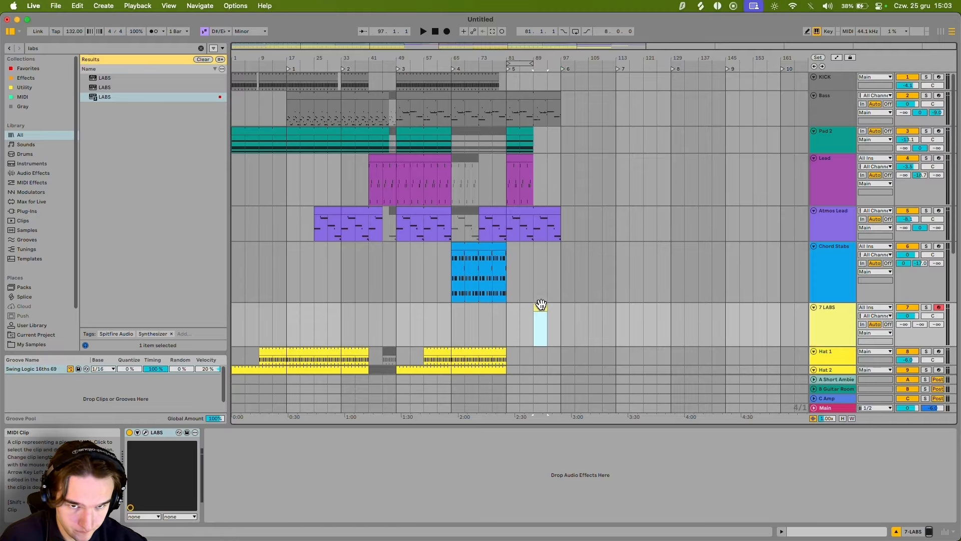
key("shift+Tab")
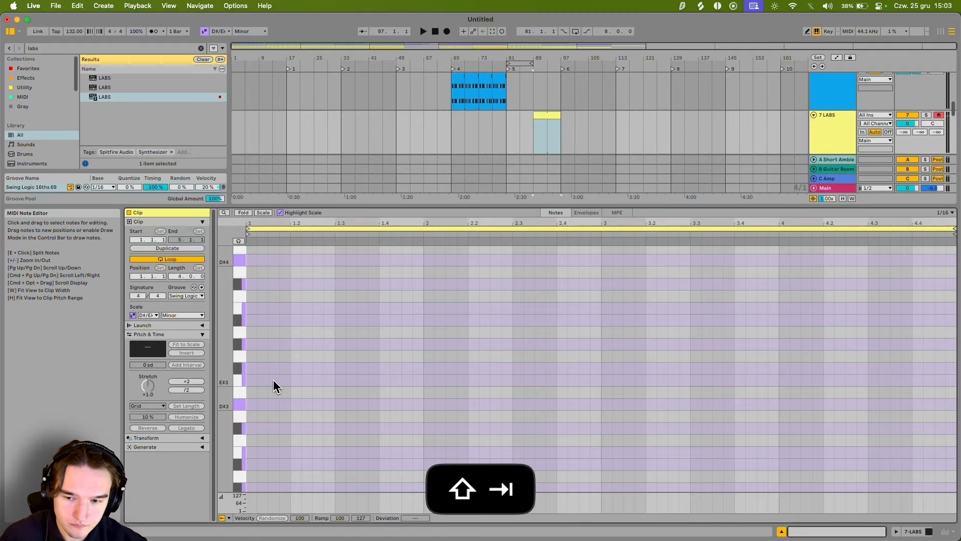
Step: Paste the copied bass notes into the LABS clip and set its loop length to 8 bars
key("super+v")
scroll(320, 356, "down", 10)
scroll(382, 355, "up", 6)
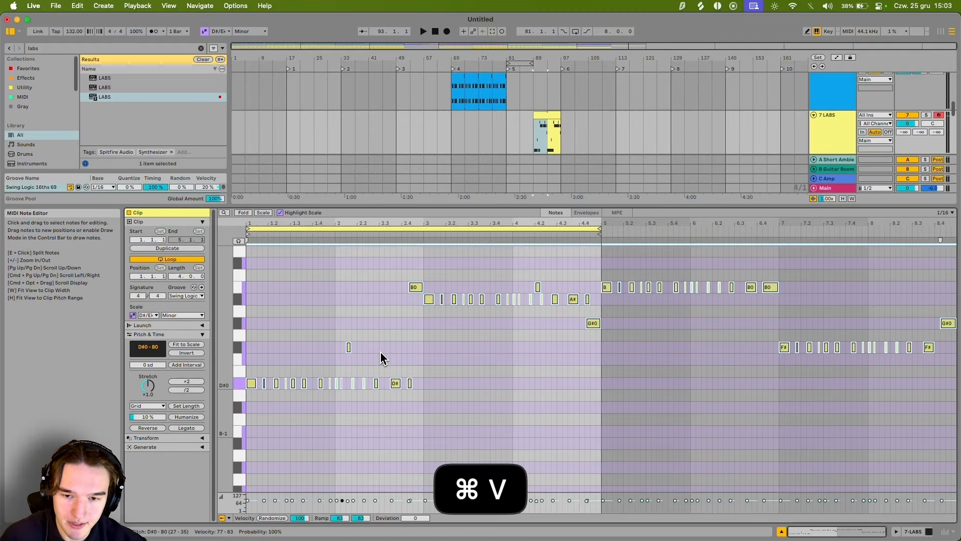
left_click(193, 275)
type("8")
key("Return")
Step: Replace the repeated D#0 and A#0 bass hits with sustained two-bar notes at clip bars 1 and 3
key("super+c")
key("super+d")
key("Up")
key("Up")
key("Up")
key("Up")
key("Up")
key("Up")
key("Up")
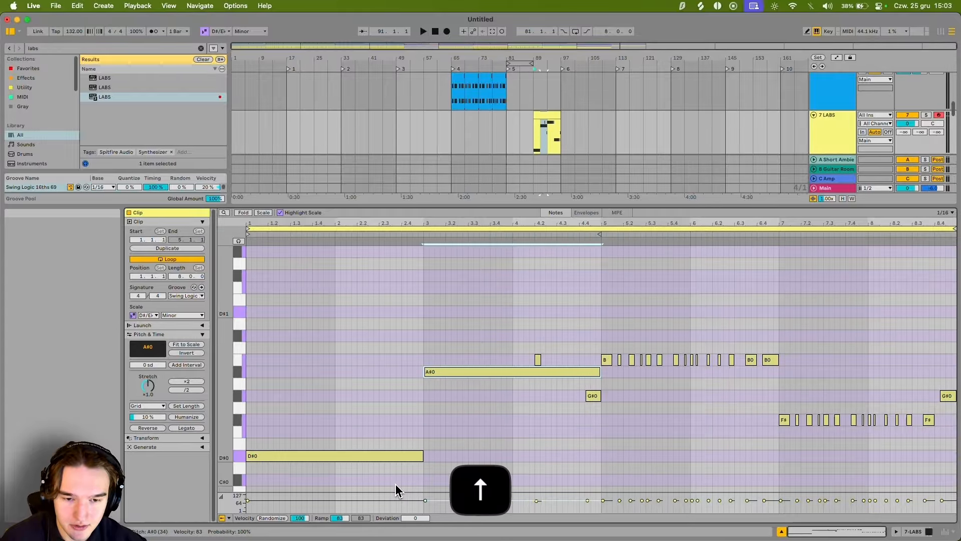
key("Up")
key("Down")
Step: Delete the stray short B0 and G#0 notes around the sustained A#0 note
left_click(536, 358)
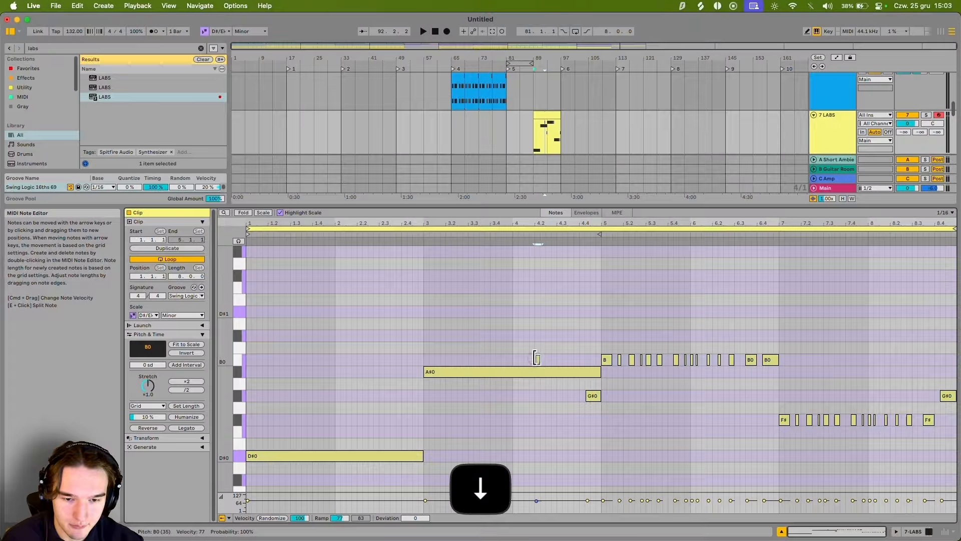
double_click(536, 359)
double_click(593, 395)
Step: Duplicate the sustained A#0 note to make two-bar B0 and F#0 notes at clip bars 5 and 7
left_click(580, 372)
key("super+d")
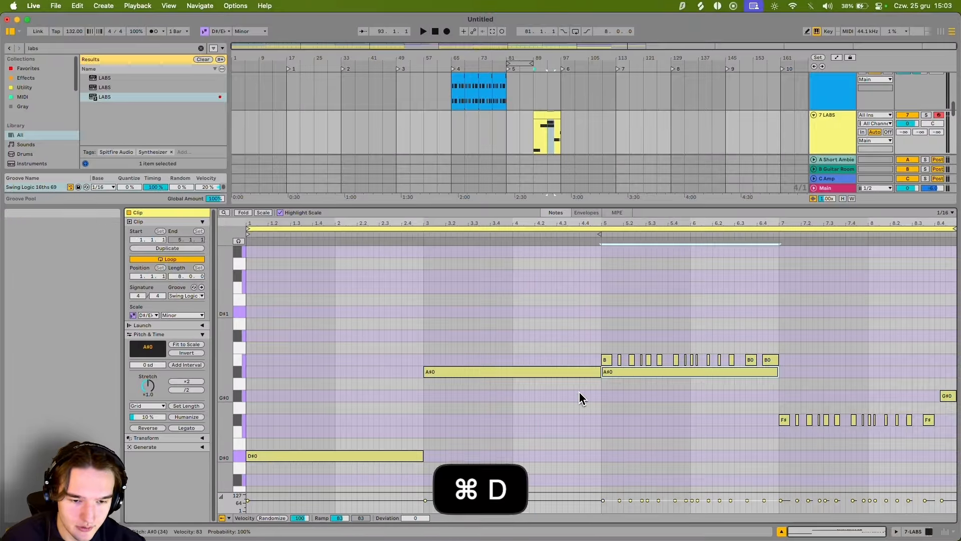
key("Up")
key("super+d")
key("Down")
key("Down")
key("Down")
key("Down")
key("Down")
Step: Play the new root notes with the LABS track soloed, and stop playback
key("space")
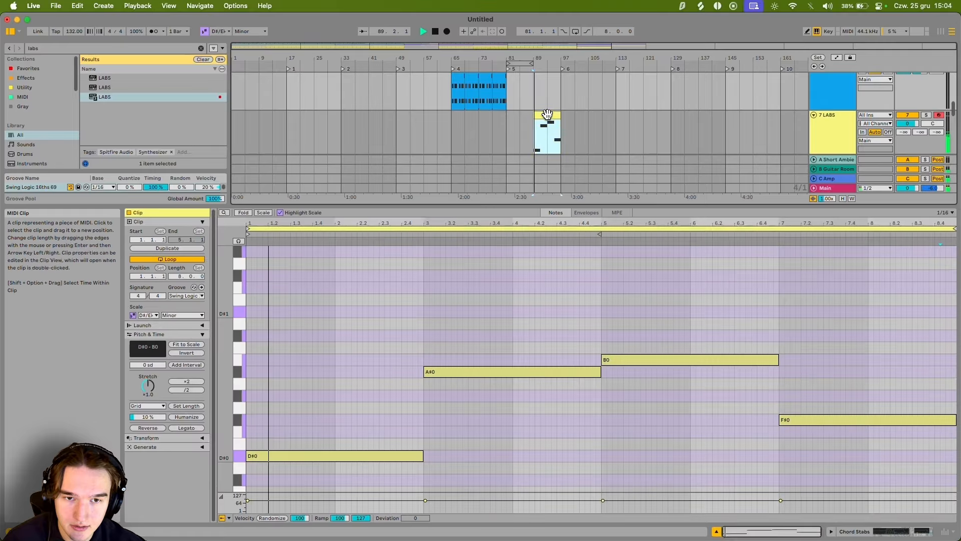
left_click(927, 114)
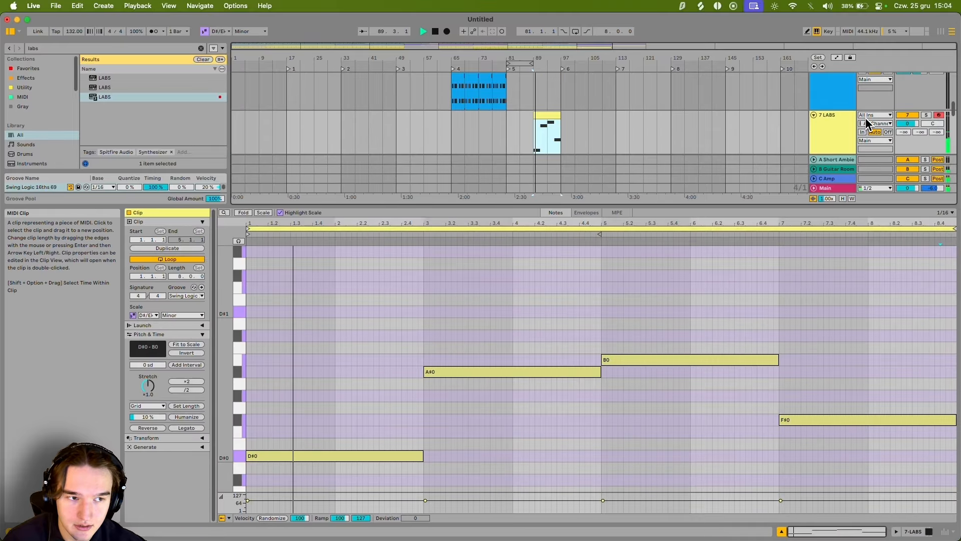
left_click(426, 346)
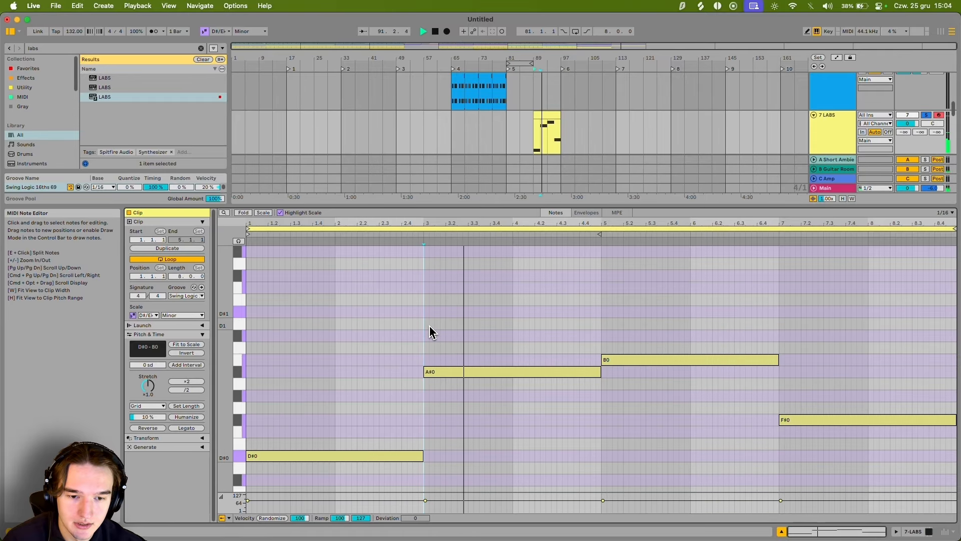
key("space")
Step: Transpose all notes in the LABS clip up one octave
key("super+a")
key("shift+Up")
scroll(428, 333, "up", 3)
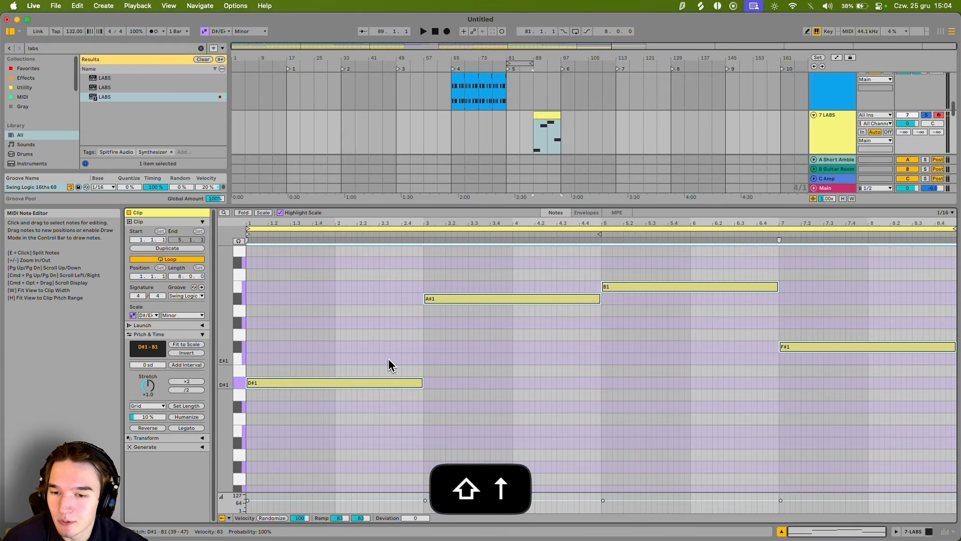
Step: Fold the note editor to the scale and add two-bar F#1 and A#1 notes above the opening D#1
left_click(263, 212)
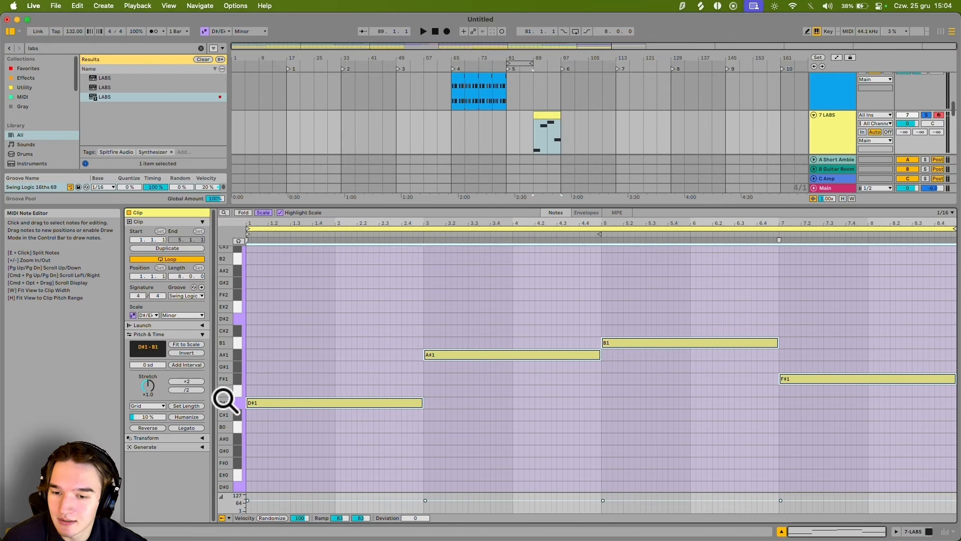
double_click(252, 376)
left_click_drag(259, 379, 425, 389)
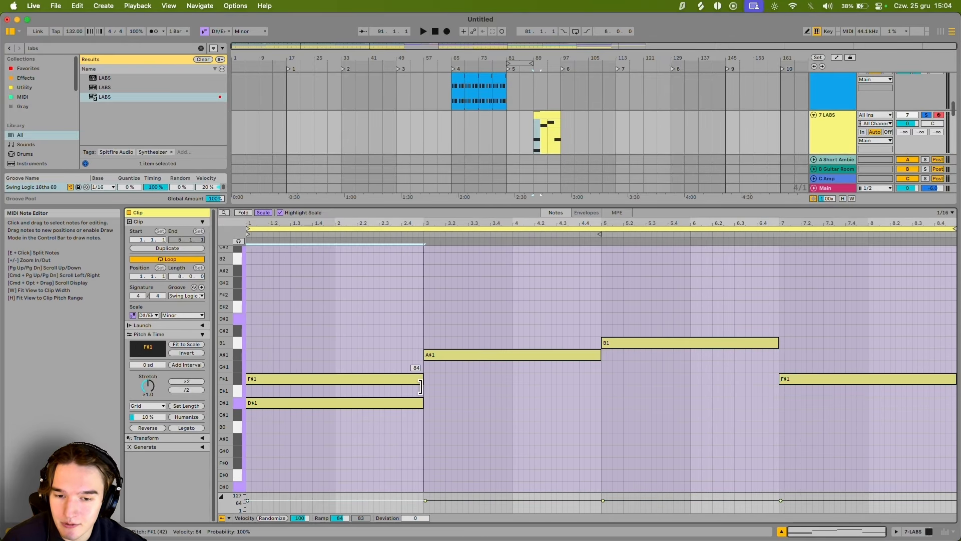
key("super+c")
key("super+v")
key("Up")
key("Up")
Step: Build the second chord by adding two-bar C#2 and E#2 notes above the A#1 at clip bar 3
key("super+d")
key("Up")
key("Up")
left_click(263, 212)
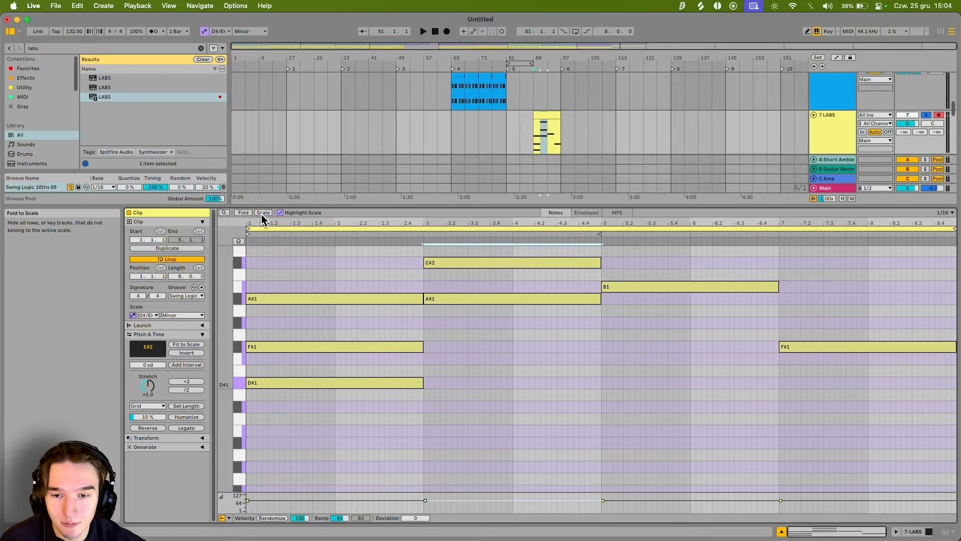
left_click(263, 212)
Step: Build the third chord by adding two-bar D#2 and F#2 notes above the B1 at clip bar 5
key("super+d")
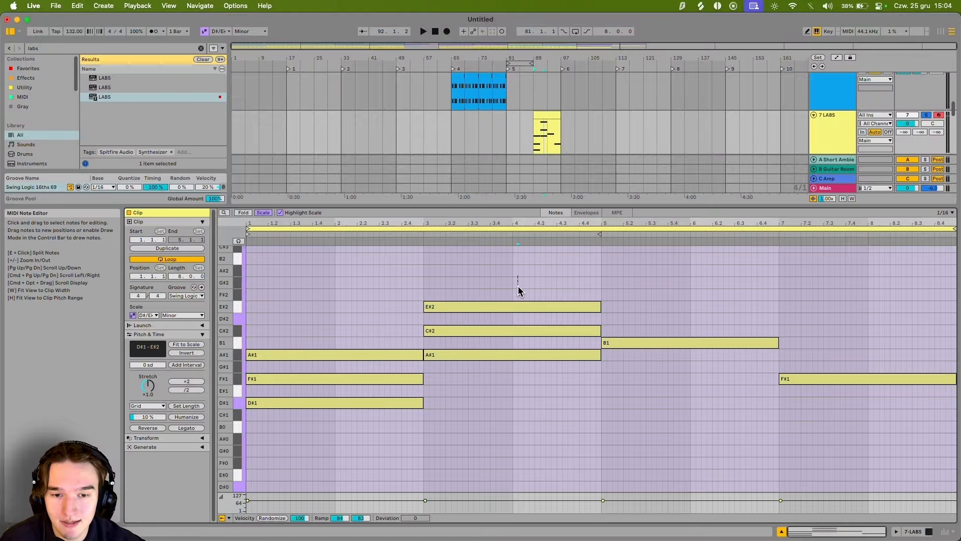
key("super+d")
key("Down")
key("super+d")
key("Up")
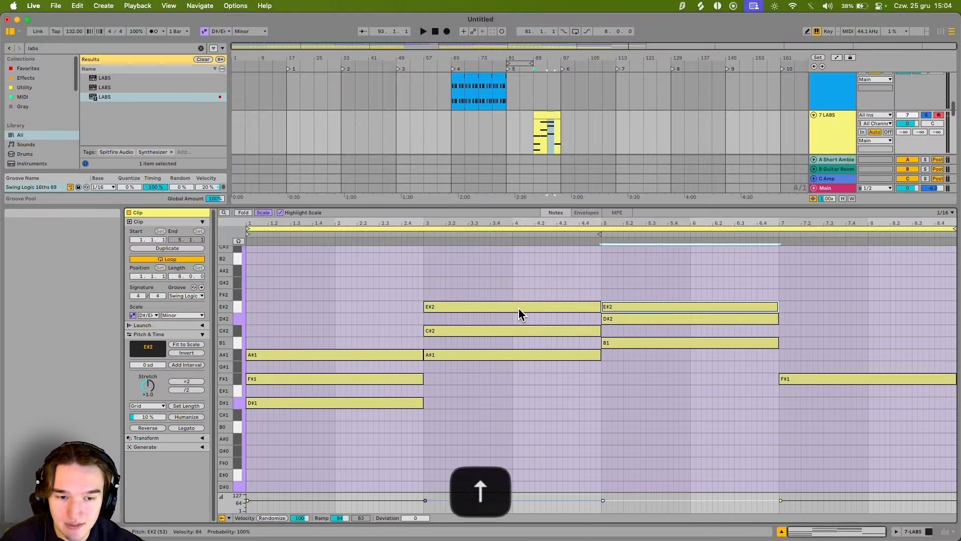
Step: Build the fourth chord by adding two-bar A#1 and C#2 notes above the F#1 at clip bar 7
key("super+d")
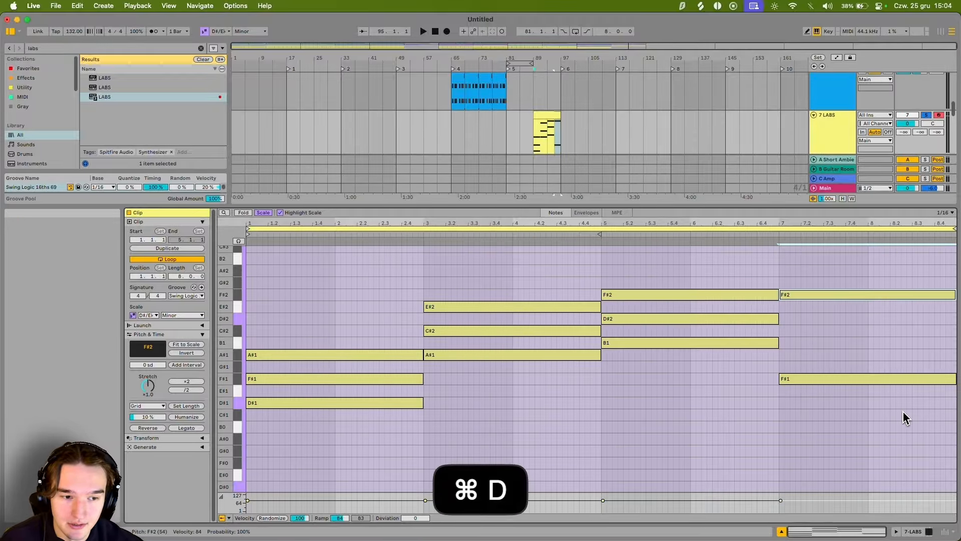
key("Down")
key("Down")
key("Down")
key("Down")
key("Down")
key("super+v")
key("Up")
key("Up")
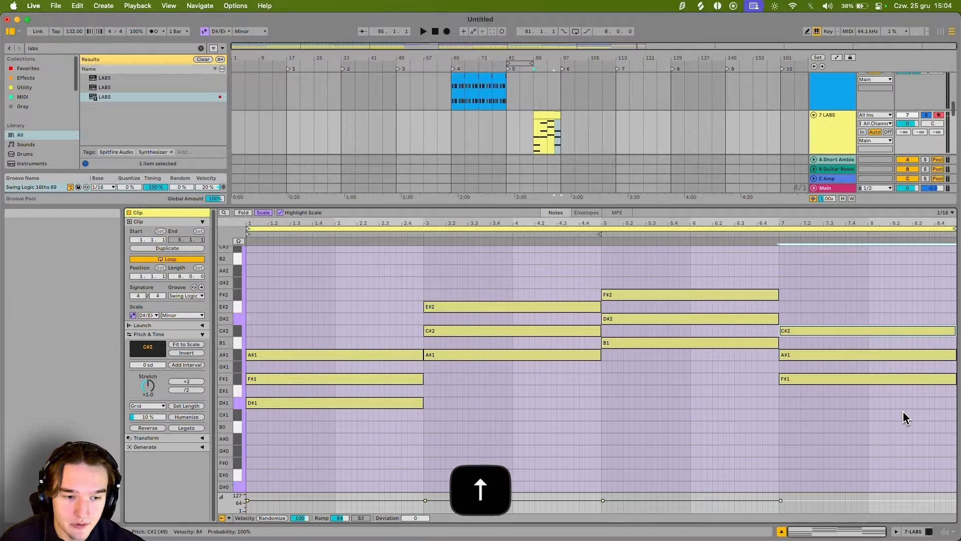
Step: Turn off the fold to scale in the note editor and transpose all chord notes up one octave
scroll(337, 257, "up", 3)
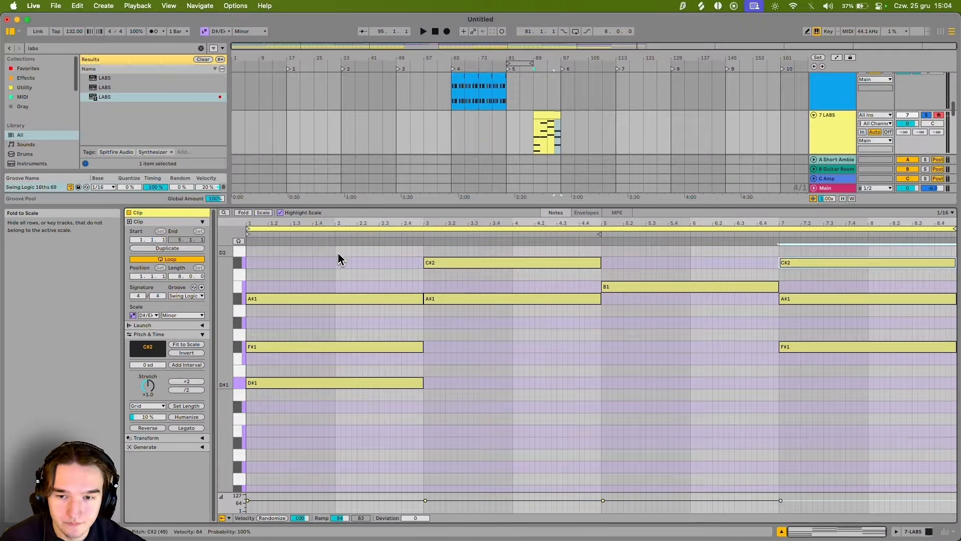
scroll(382, 451, "up", 3)
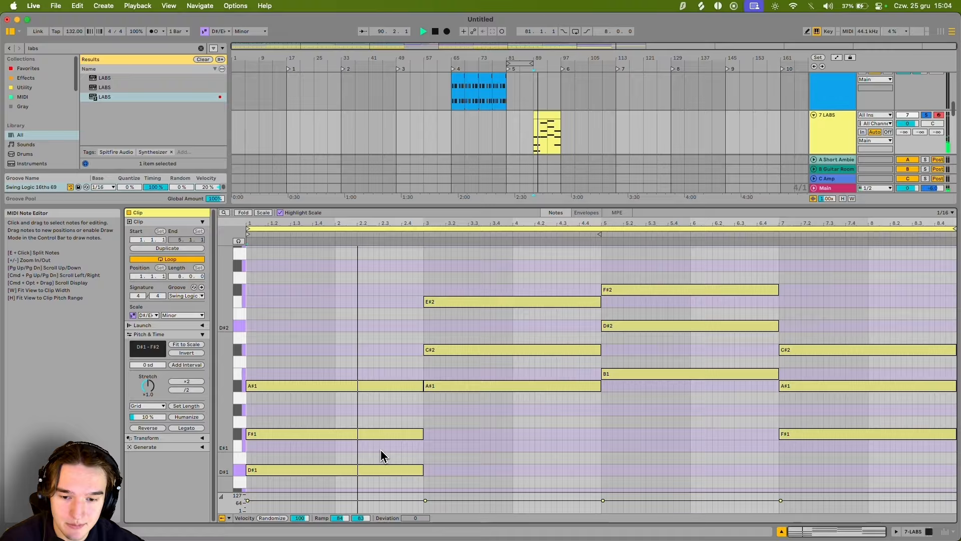
key("super+a")
key("shift+Up")
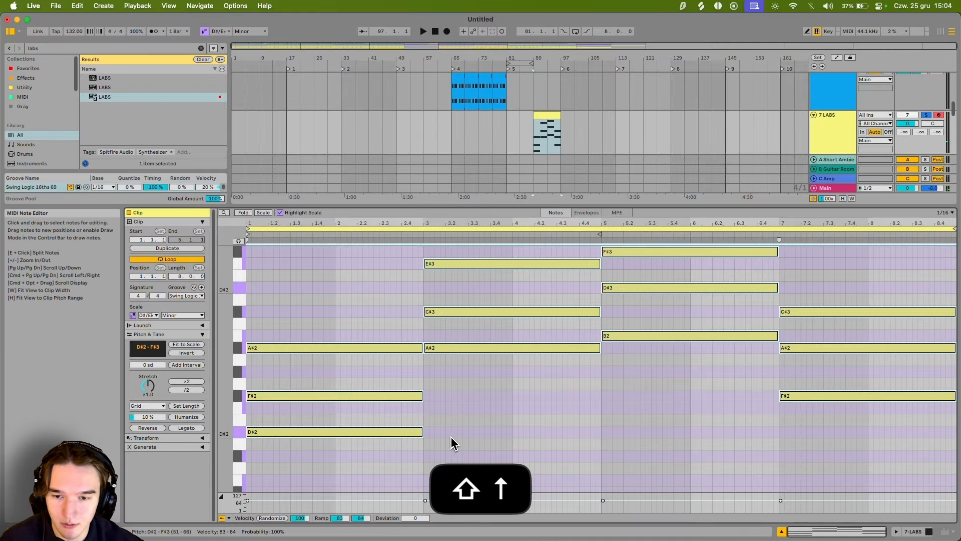
Step: Play back the transposed chords and take the LABS track out of solo to hear them with the other tracks
key("space")
left_click(425, 371)
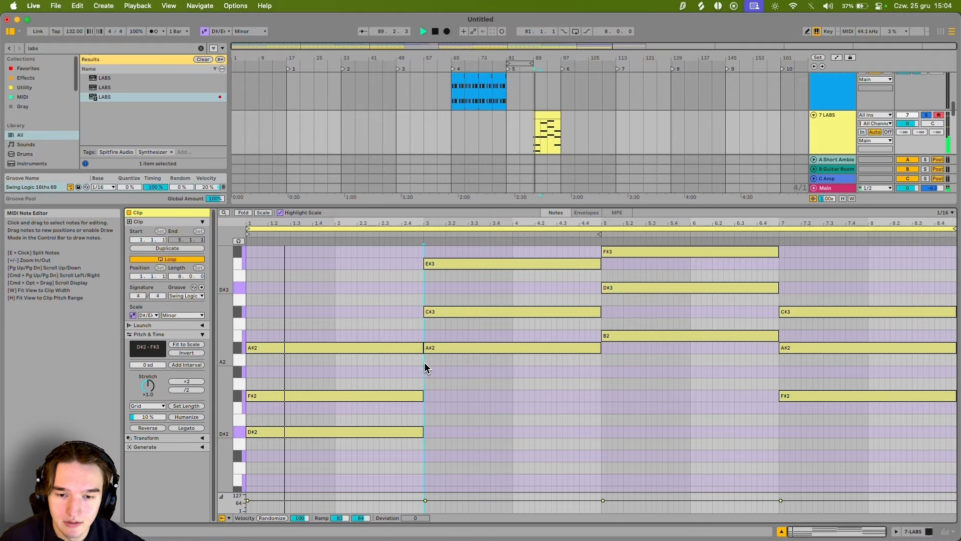
scroll(445, 302, "up", 1)
scroll(436, 292, "up", 1)
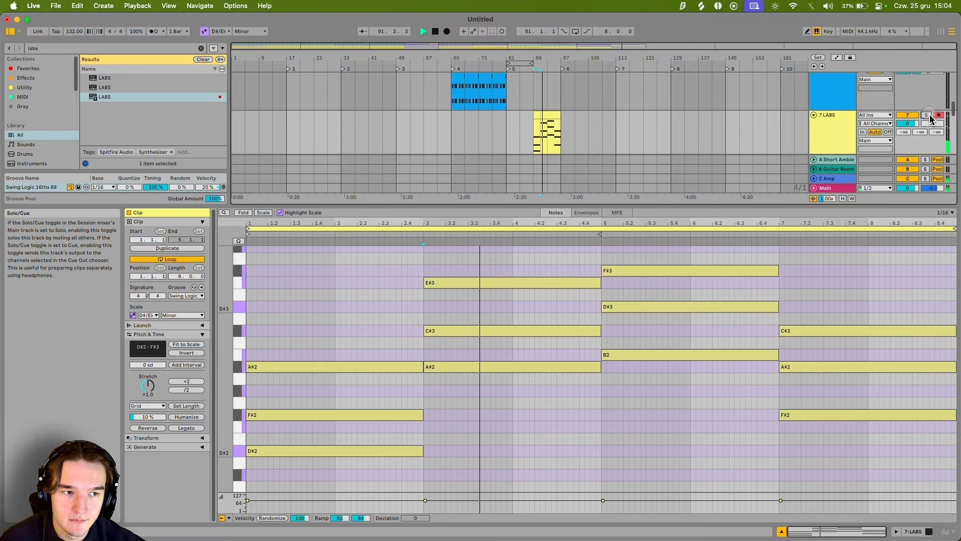
scroll(535, 144, "up", 2)
scroll(568, 263, "down", 1)
left_click(601, 300)
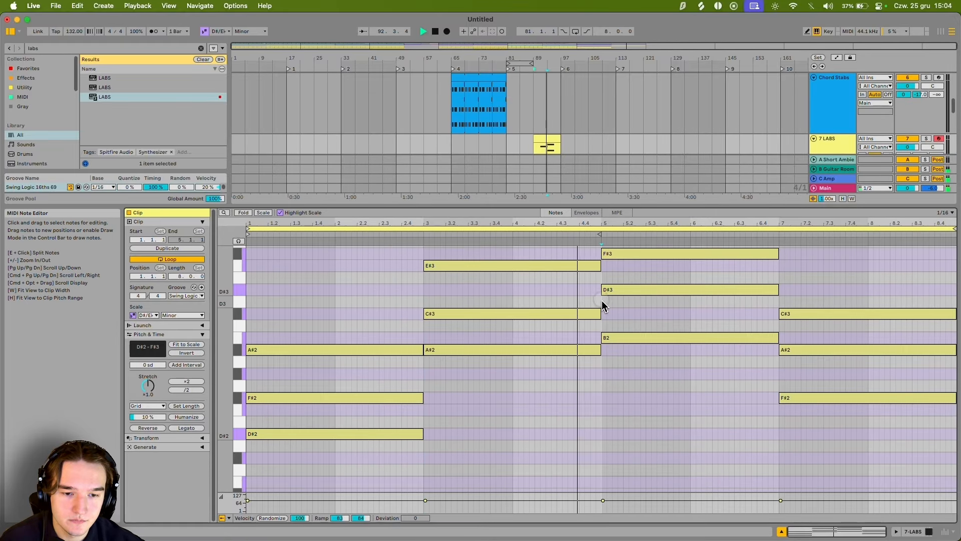
scroll(641, 293, "up", 1)
scroll(644, 287, "up", 1)
key("space")
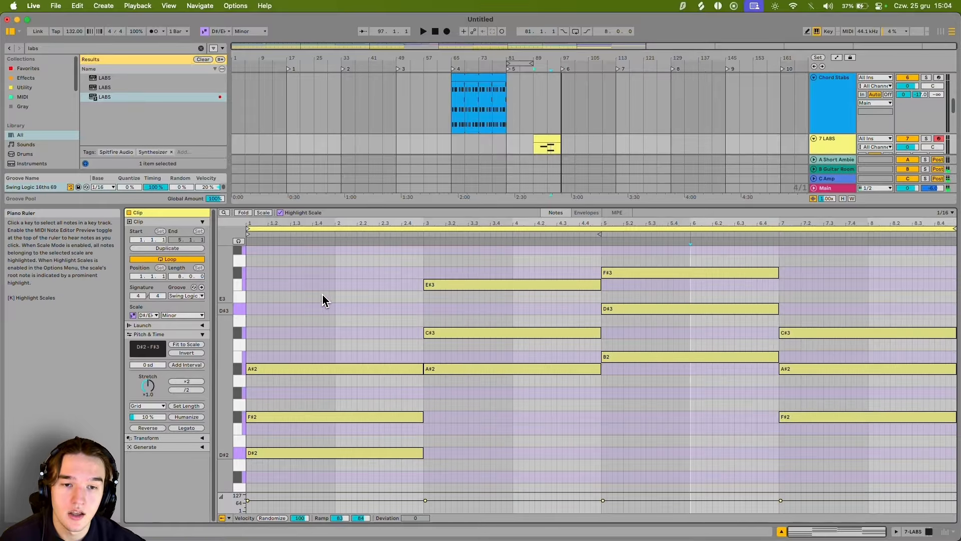
left_click(263, 213)
scroll(377, 380, "up", 3)
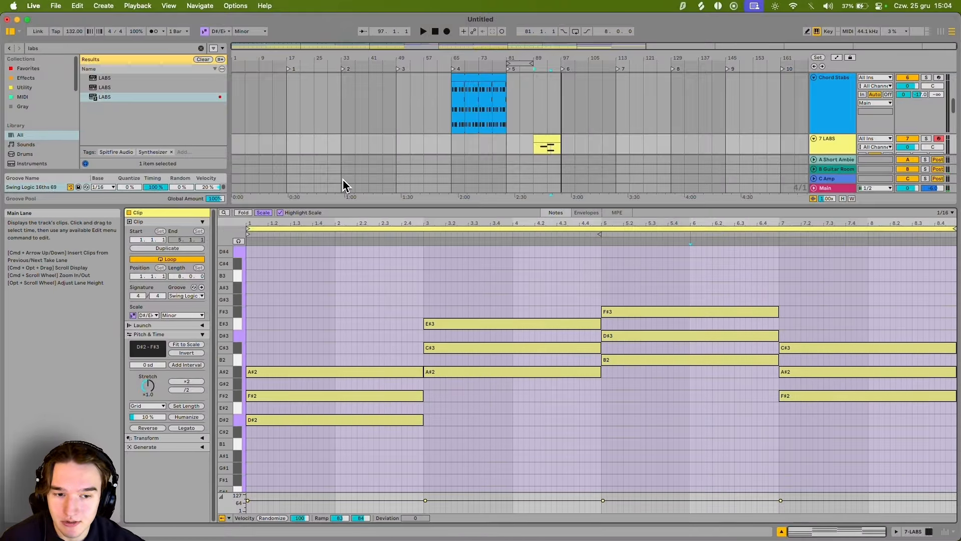
left_click(263, 213)
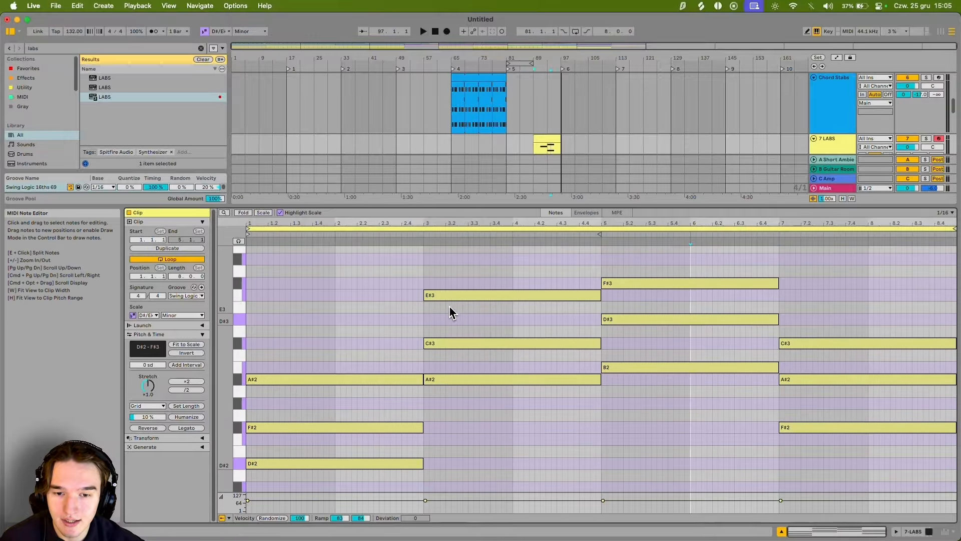
Step: Revoice the chords by raising the first chord's D#2 one octave and lowering the second chord's E#3 and third chord's F#3 one octave
scroll(374, 352, "down", 2)
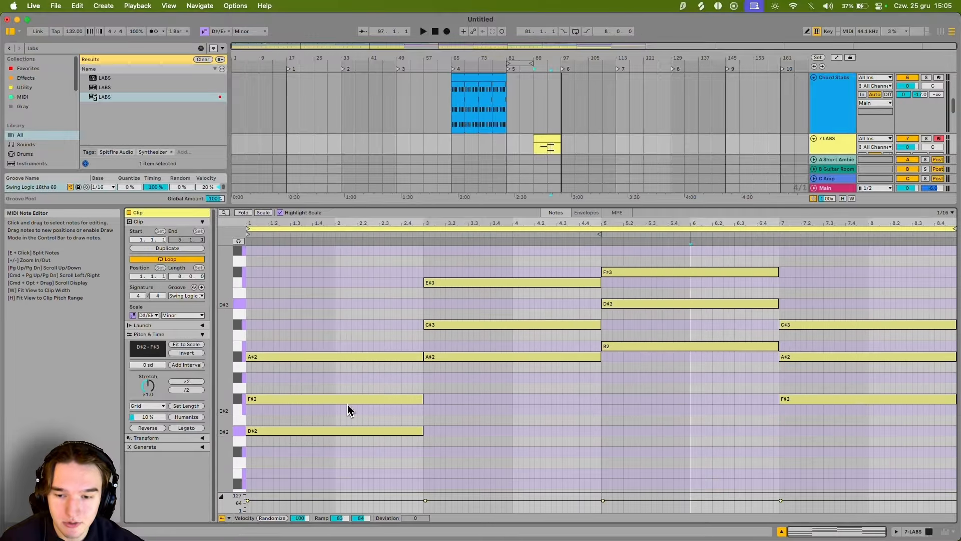
left_click(336, 430)
key("shift+Up")
key("space")
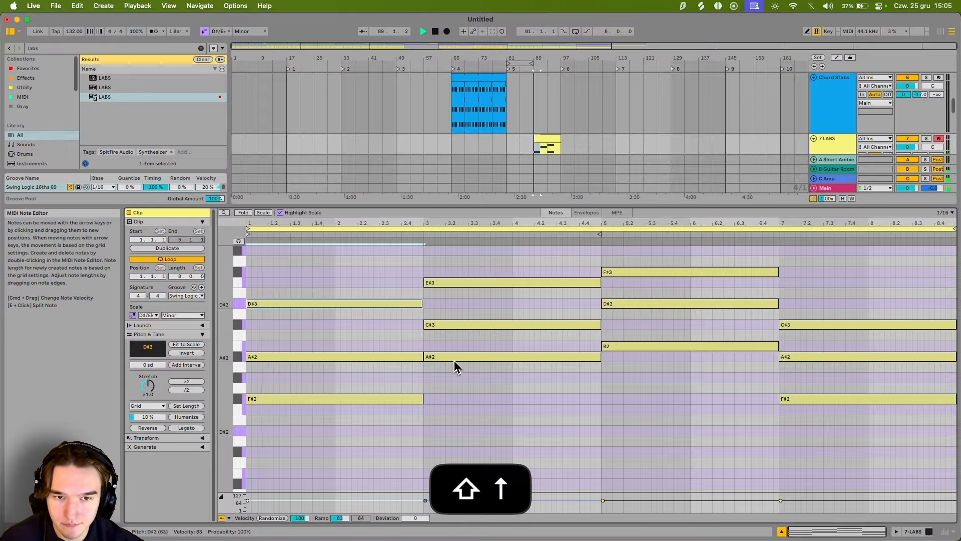
left_click(457, 282)
key("shift+Down")
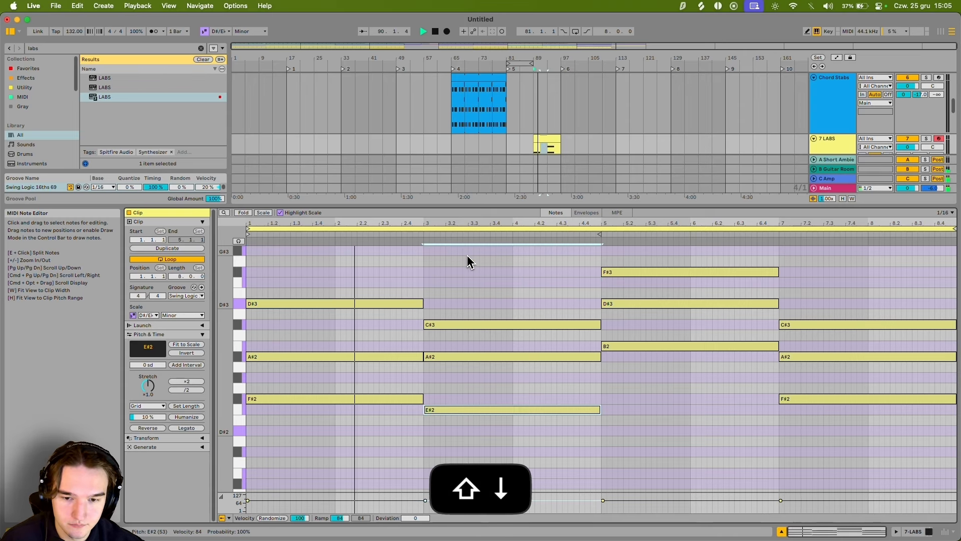
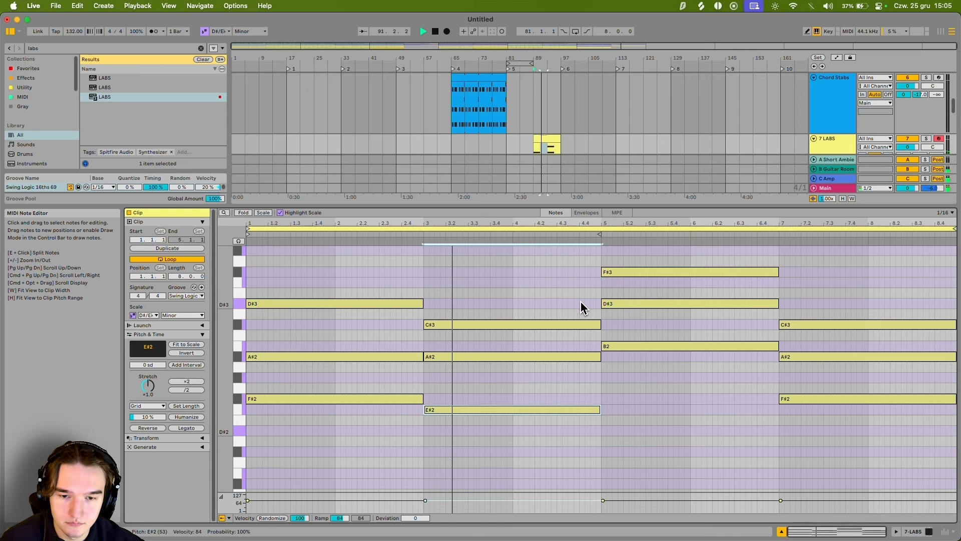
left_click(625, 272)
key("shift+Down")
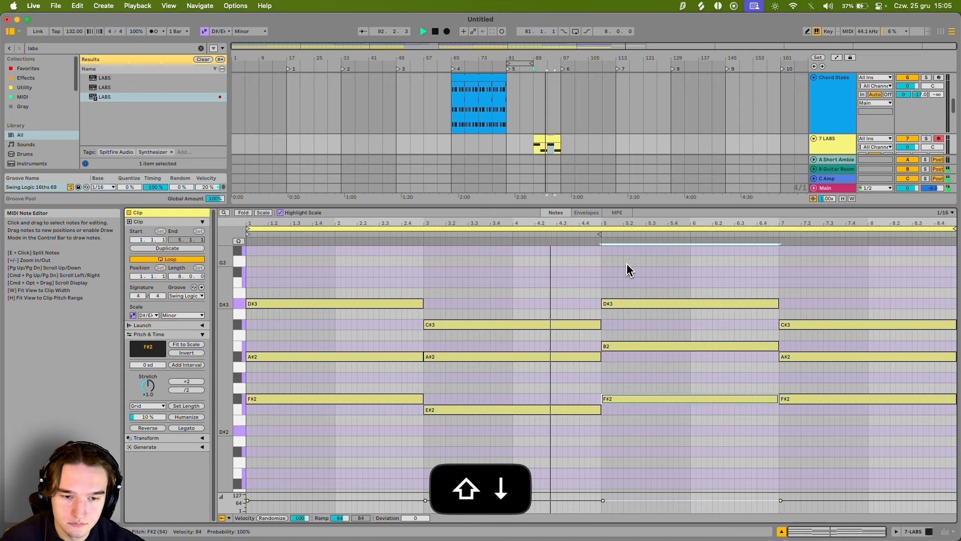
Step: Try the fourth chord's F#2 one octave higher, and return it to F#2
left_click(802, 399)
key("shift+Up")
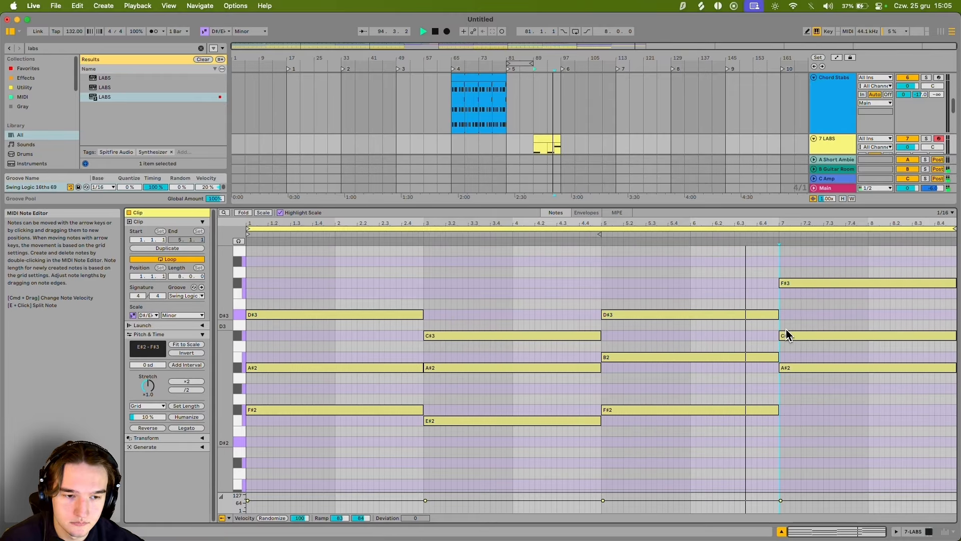
key("shift+Down")
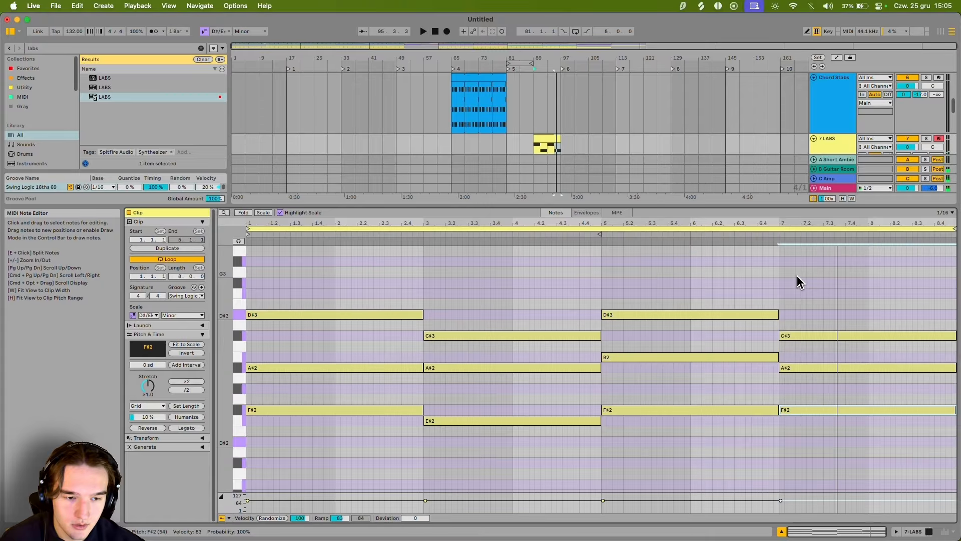
Step: Add a two-bar B2 note to the fourth chord at clip bar 7 and audition the change from just before it
left_click(781, 358)
key("space")
scroll(806, 356, "right", 5)
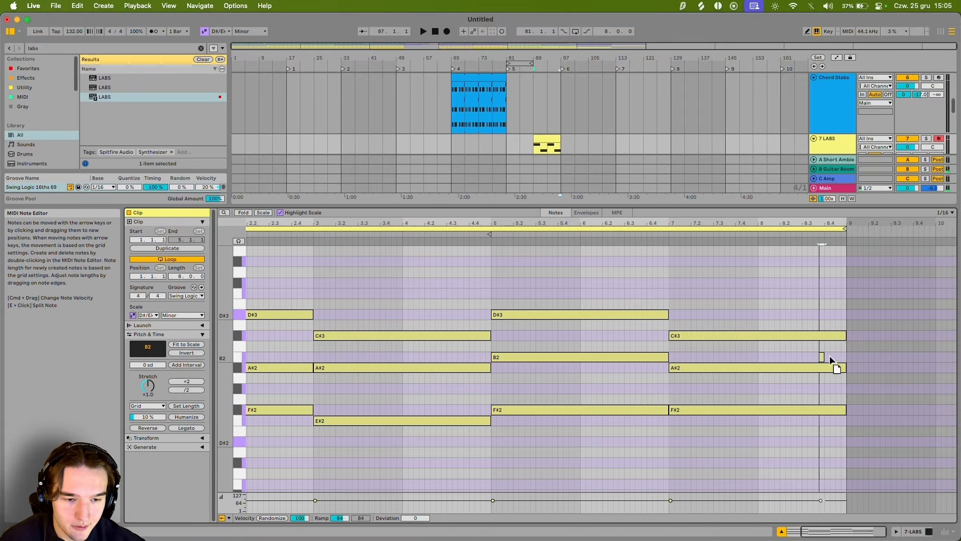
left_click_drag(672, 357, 846, 345)
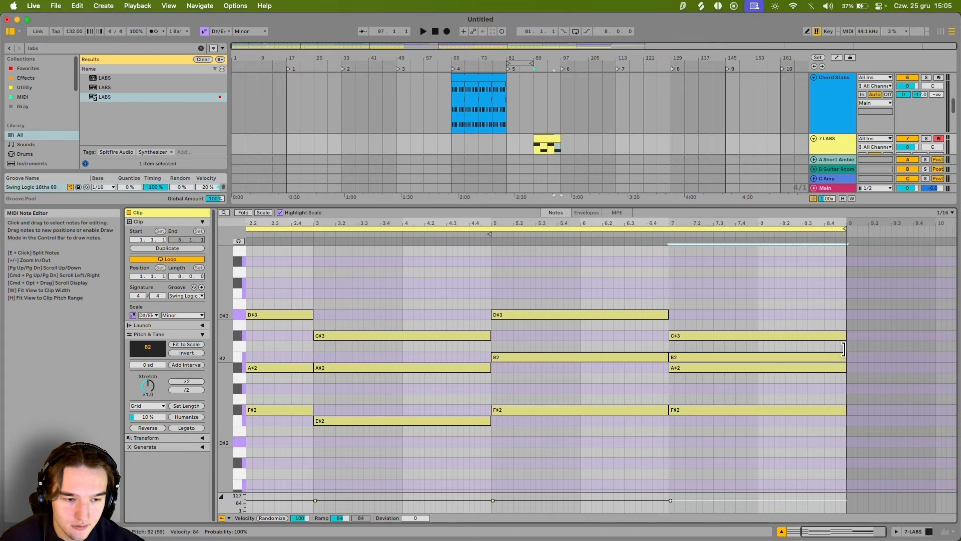
left_click(641, 260)
key("alt+space")
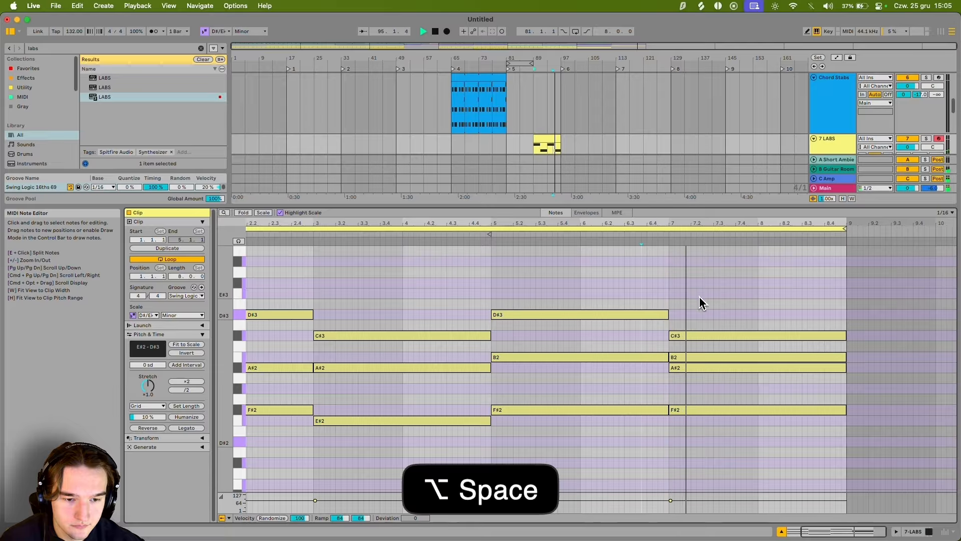
Step: Try the fourth chord's B2 one octave higher, and undo the transposition
left_click(698, 357)
key("shift+Up")
key("super+z")
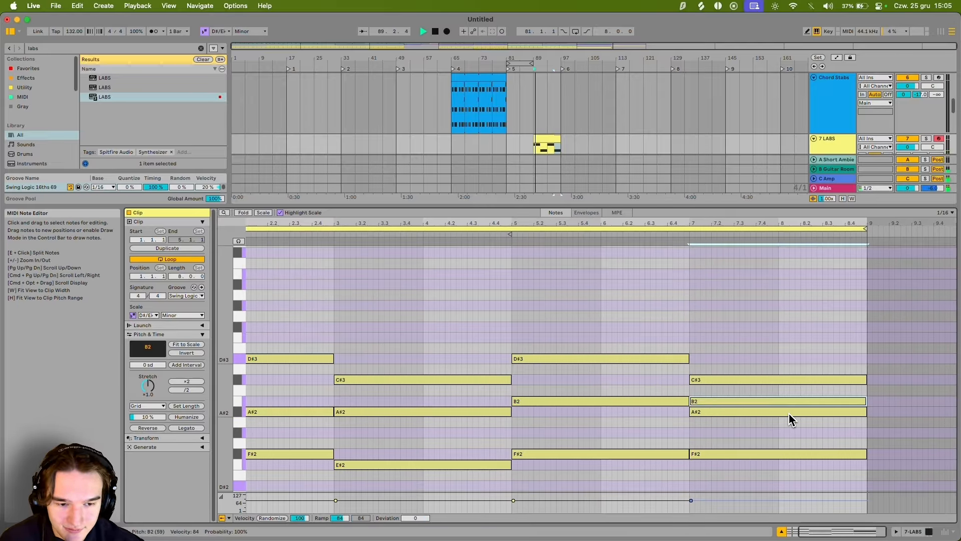
Step: Try the second chord's E#2 one octave higher, at E#3, and audition it from clip bar 3
scroll(547, 382, "left", 5)
scroll(327, 390, "down", 2)
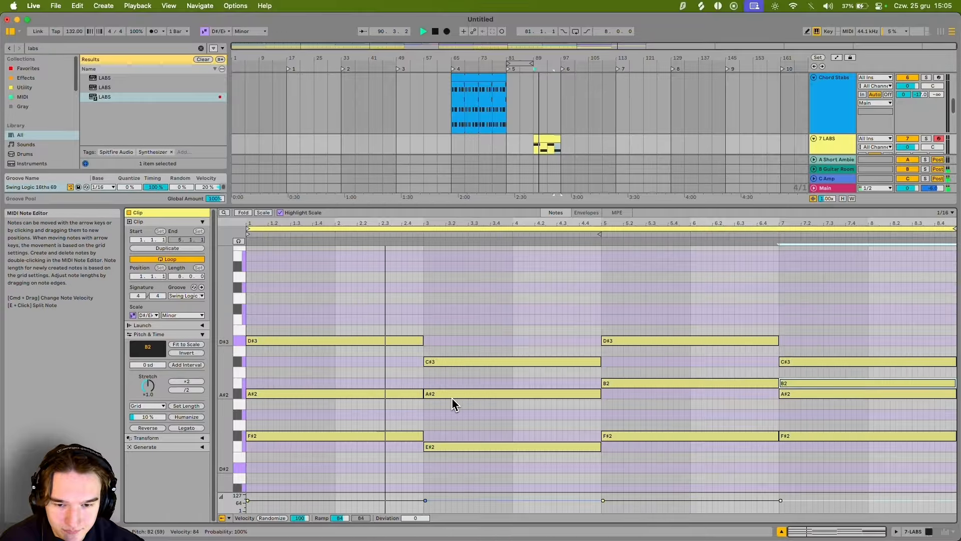
left_click(445, 446)
key("shift+Up")
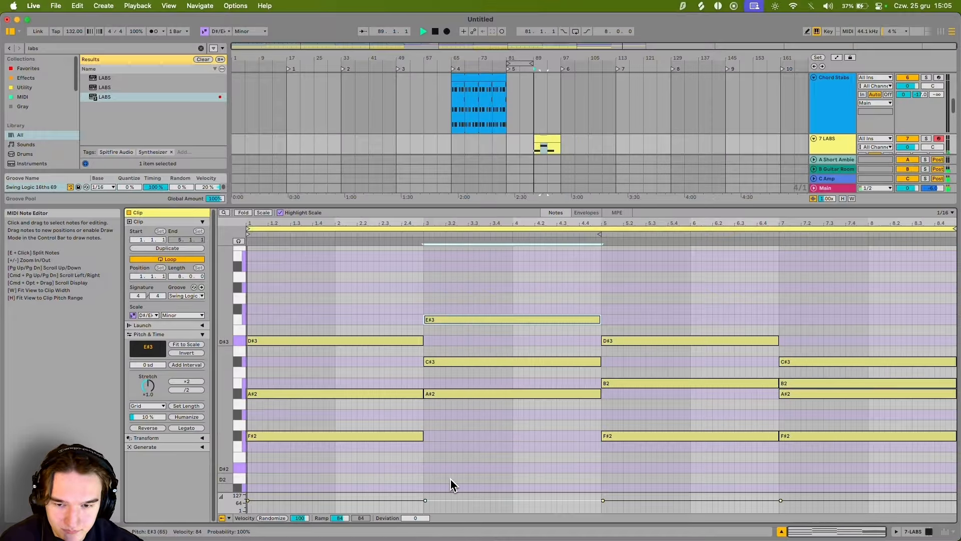
left_click(425, 351)
scroll(485, 315, "down", 2)
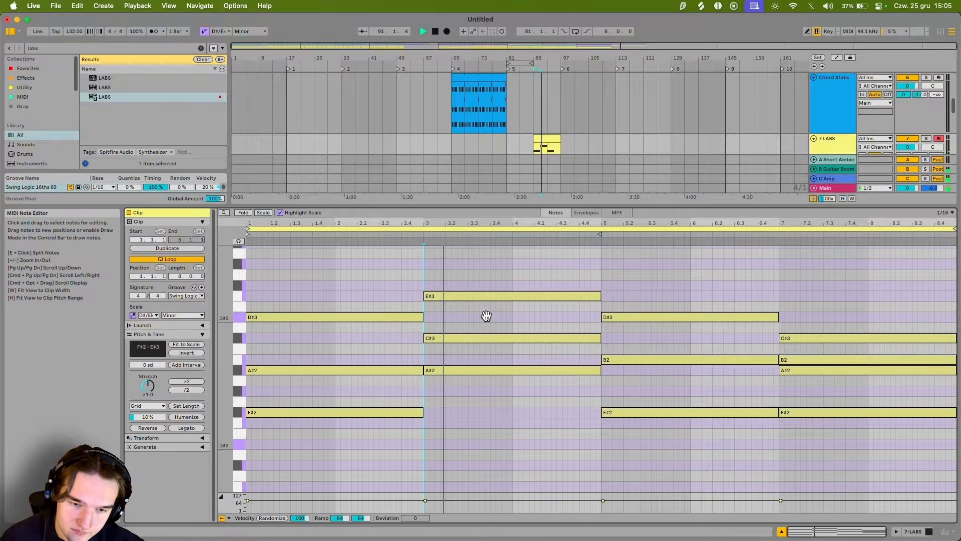
Step: Lower the first chord's D#3 to D#2 and the second chord's E#3 to E#2, and play back the chords
left_click(388, 315)
key("shift+Down")
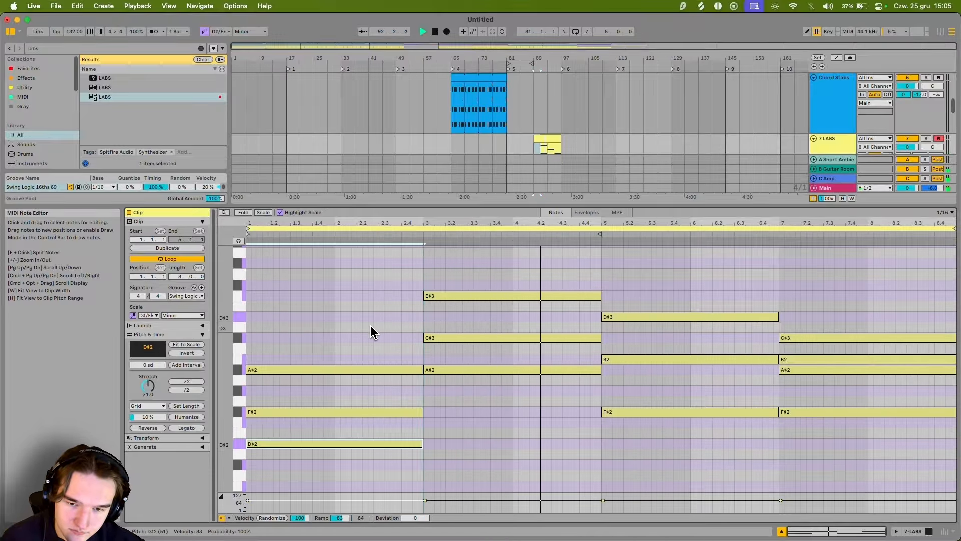
left_click(441, 295)
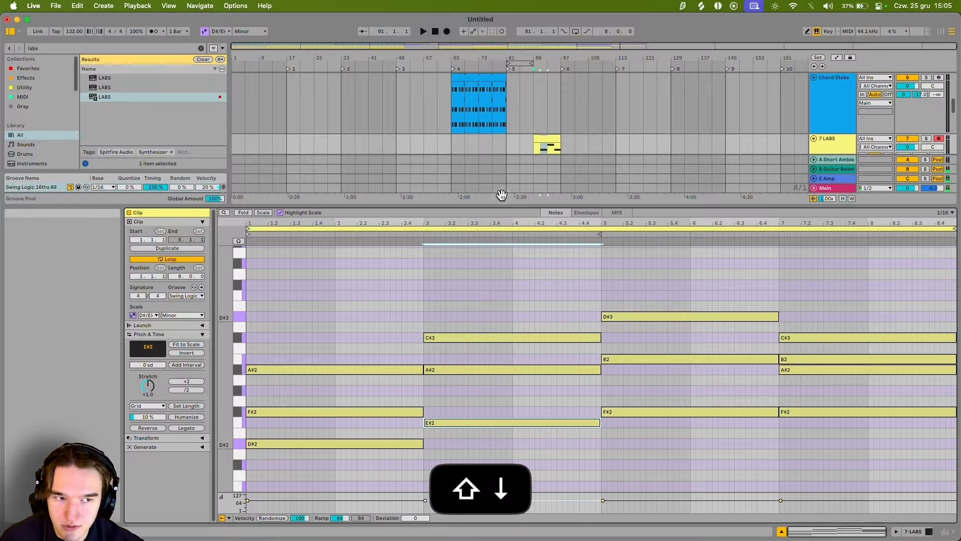
scroll(510, 245, "down", 3)
key("space")
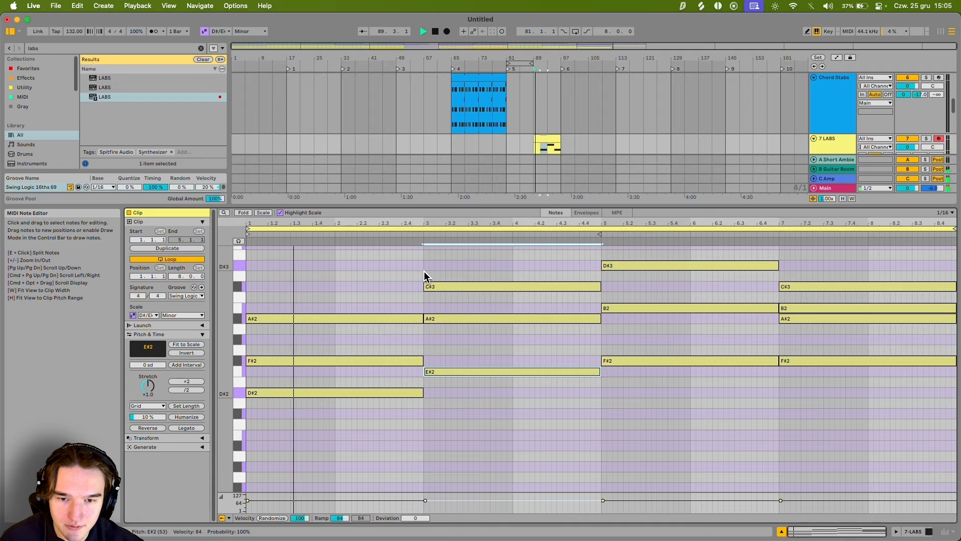
left_click(425, 271)
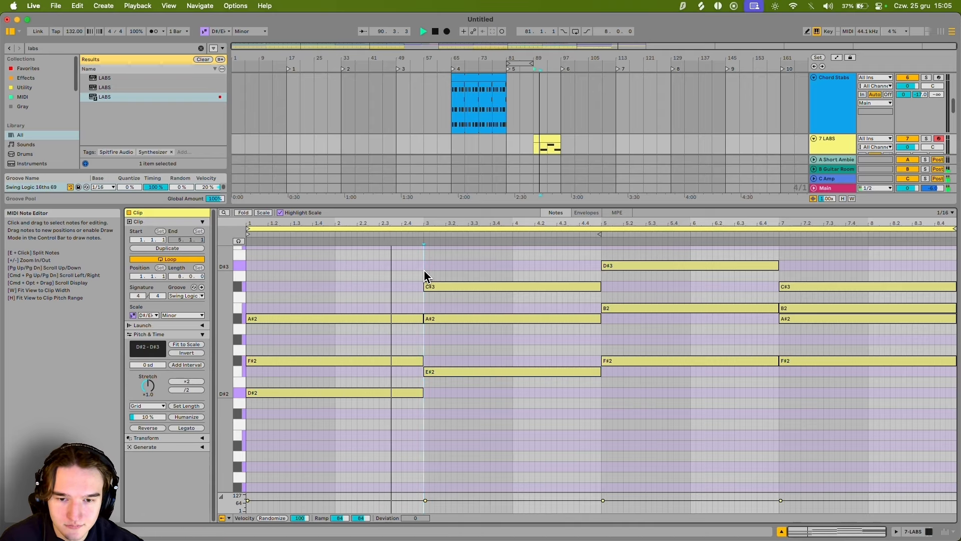
scroll(578, 311, "up", 2)
left_click(612, 316)
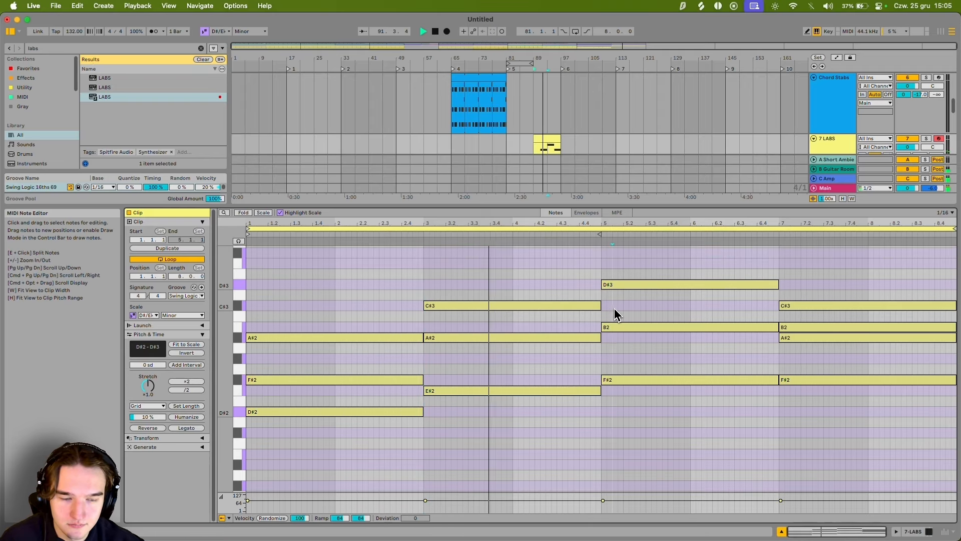
Step: Add a two-bar note on top of the third chord, first at F#3, shift it down to E#3, and audition it
left_click(556, 267)
key("alt+space")
scroll(618, 295, "up", 4)
left_click(618, 292)
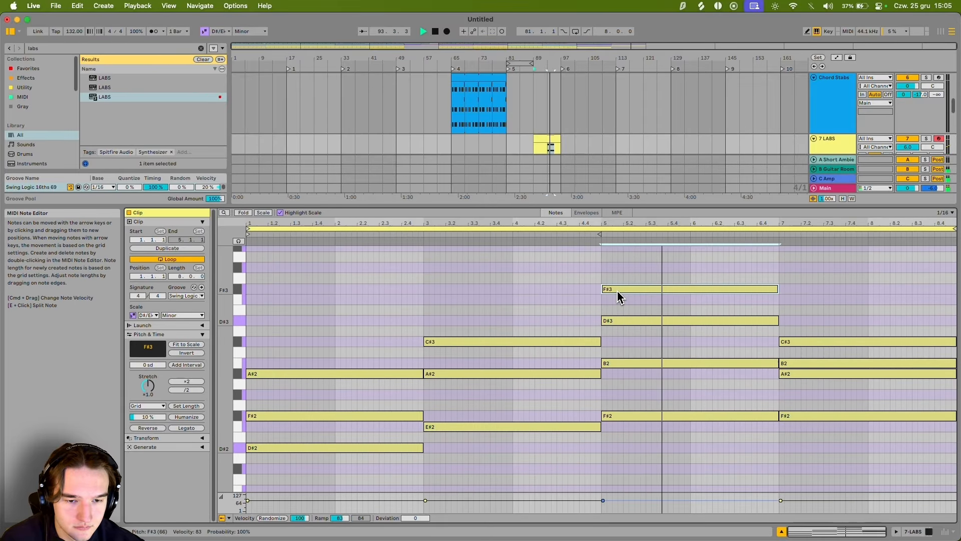
key("space")
key("Down")
key("alt+space")
left_click(567, 290)
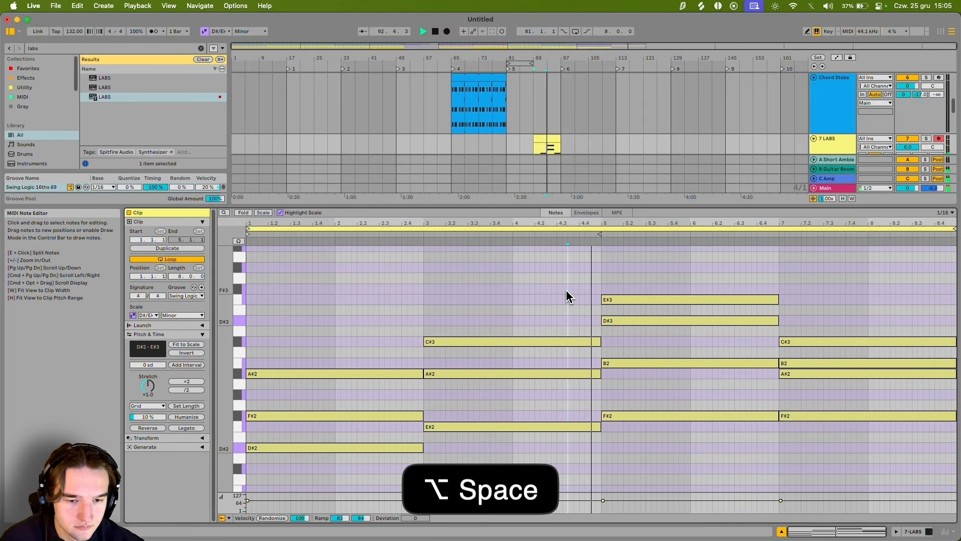
Step: Duplicate the third chord's B2, shift the copy down to A#2, and audition the chord
left_click(625, 363)
key("cmd+c")
key("cmd+v")
key("Down")
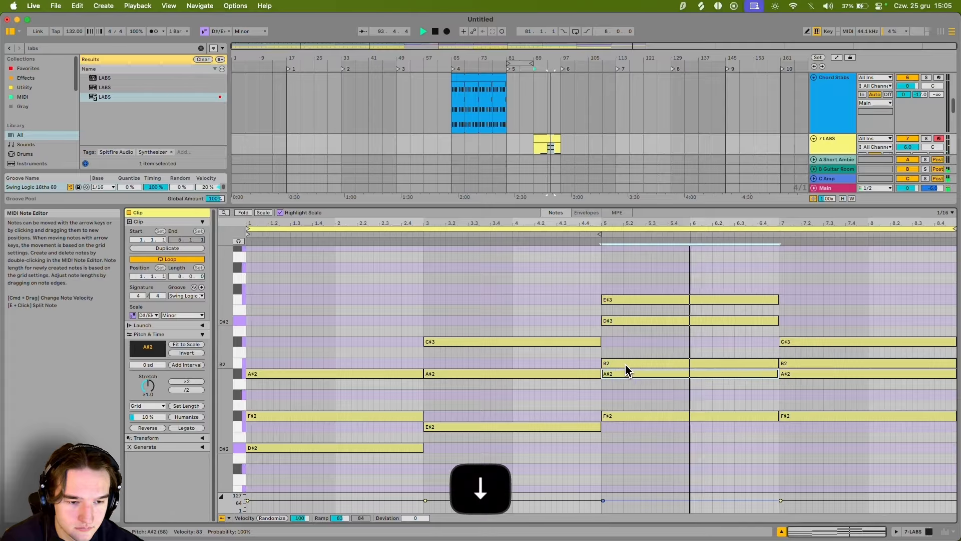
left_click(541, 302)
key("alt+space")
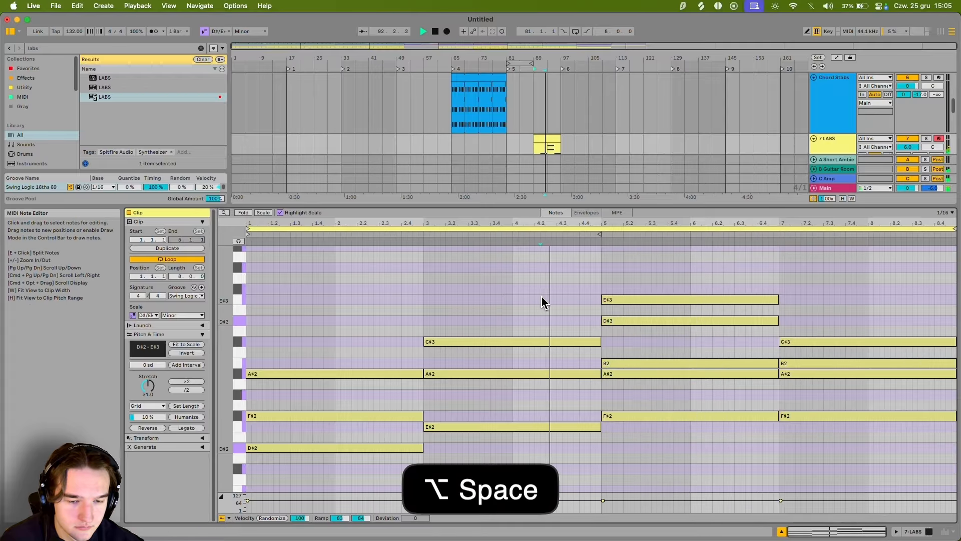
Step: Move the fourth chord's A#2 up to F#3 and play the clip from its beginning
left_click(639, 374)
left_click(798, 375)
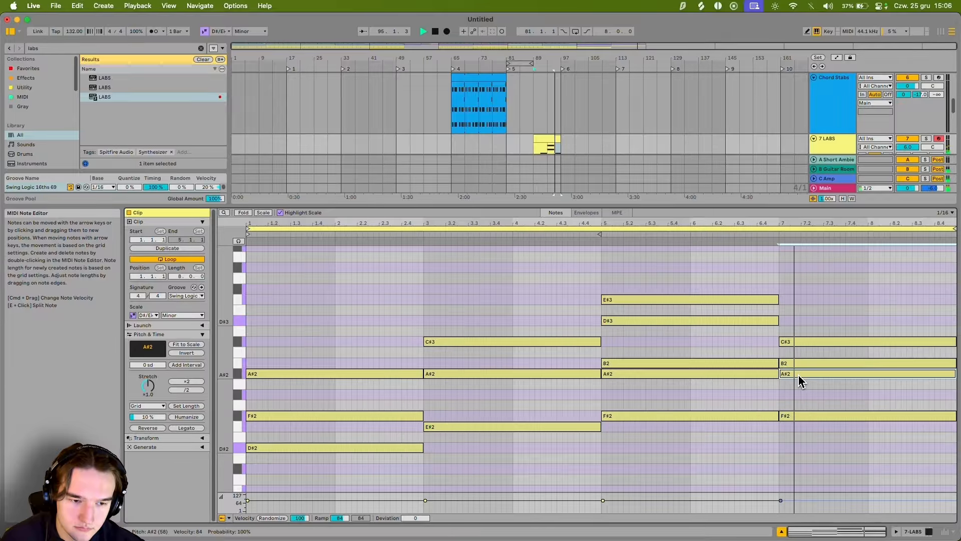
key("Up")
key("Up")
key("Up")
key("Up")
key("Up")
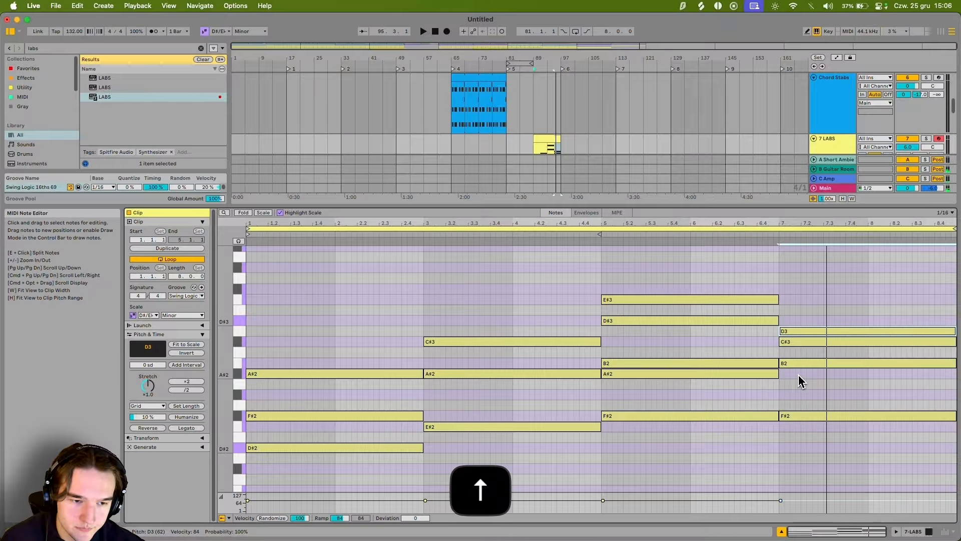
key("space")
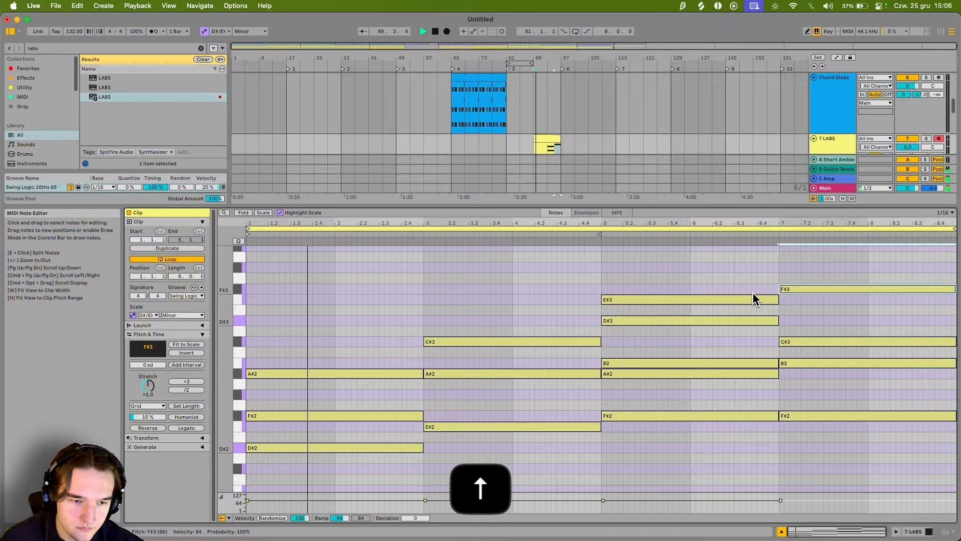
Step: Lower the fourth chord's F#3 to E#3 and its B2 to A#2, and play back the chords
left_click(773, 277)
scroll(782, 277, "up", 1)
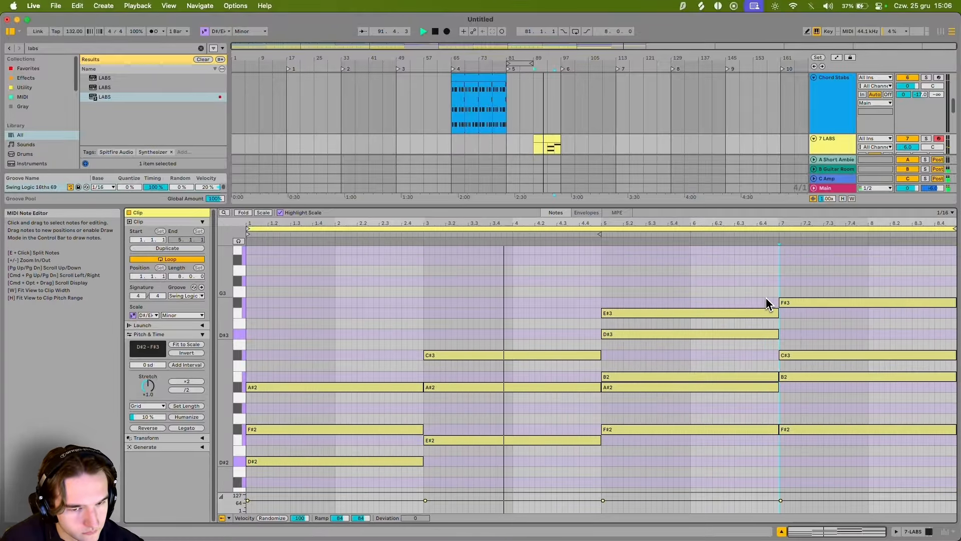
scroll(755, 296, "down", 1)
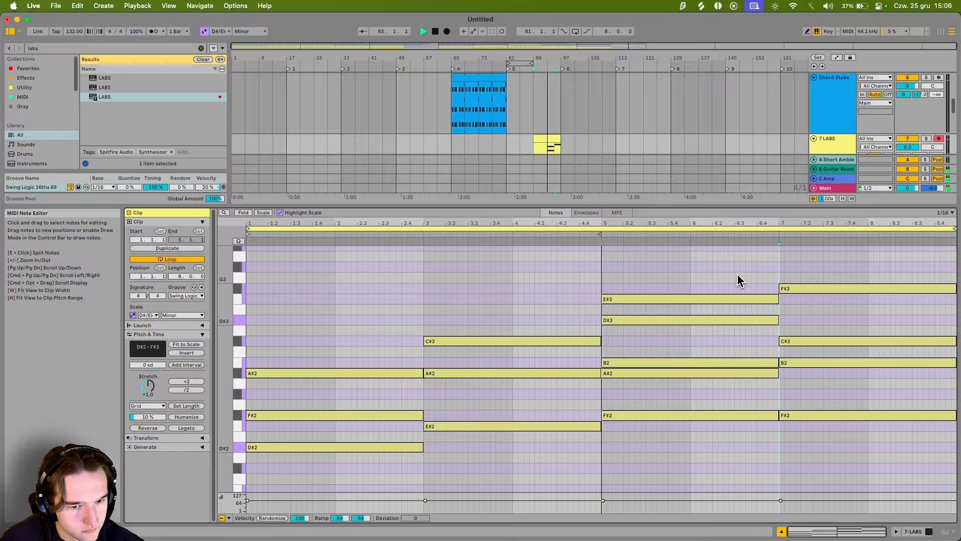
left_click(801, 289)
key("Down")
left_click(801, 363)
key("Down")
key("space")
key("space")
Step: Try lowering the fourth chord's F#2 to A#1
left_click(801, 416)
key("Down")
key("Down")
key("Down")
key("Down")
key("Down")
key("Down")
key("Down")
key("Down")
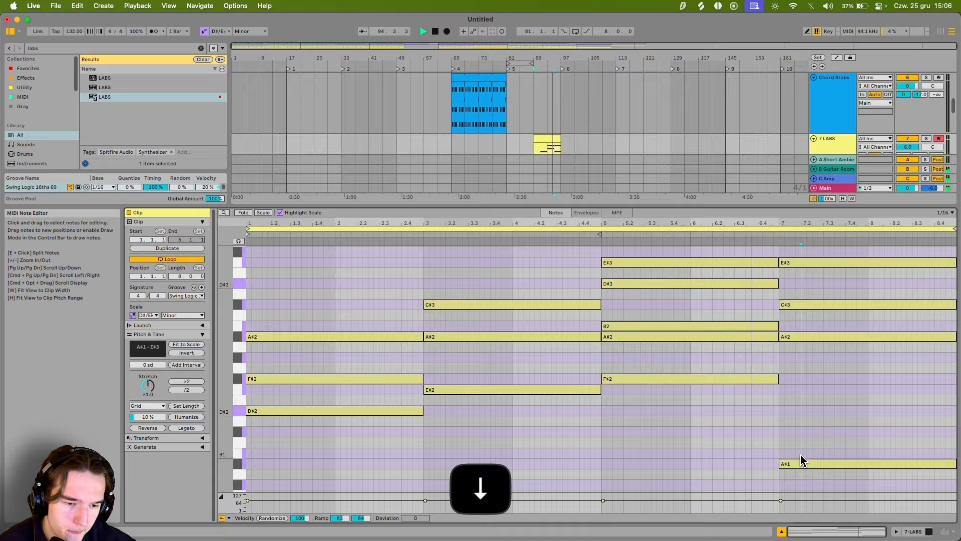
Step: Try the fourth chord's A#1 an octave higher and back down, then remove the low note from the clip
left_click(801, 462)
key("shift+Up")
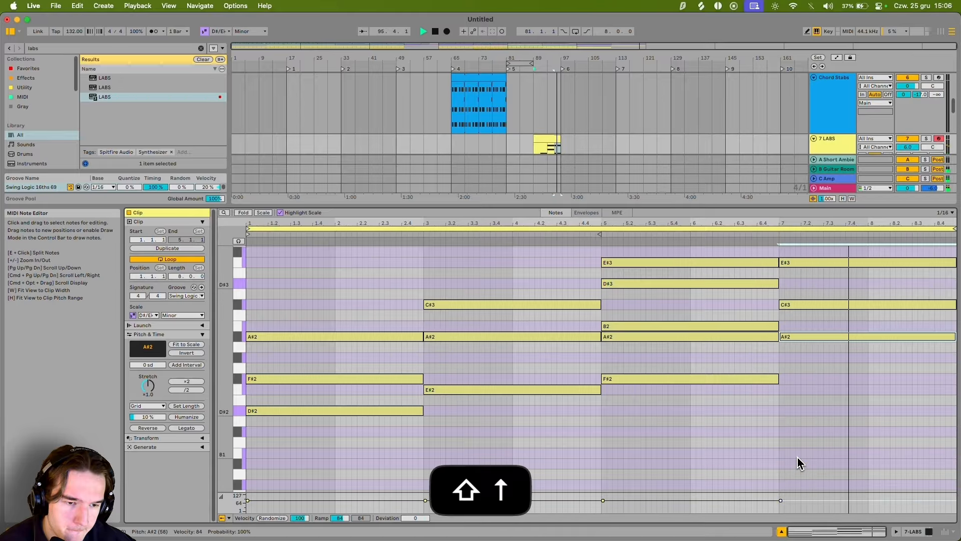
key("shift+Down")
left_click(810, 337)
left_click(829, 465)
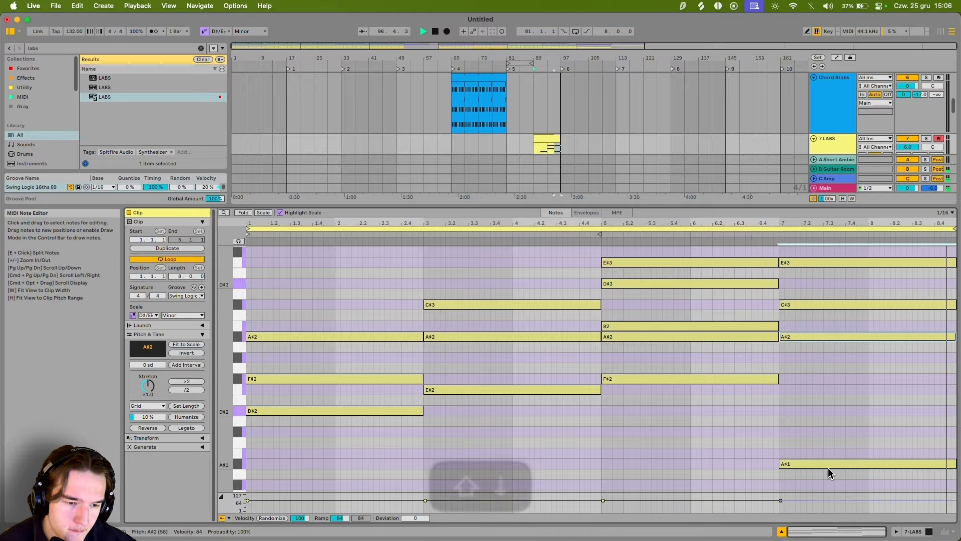
key("space")
left_click_drag(952, 461, 601, 455)
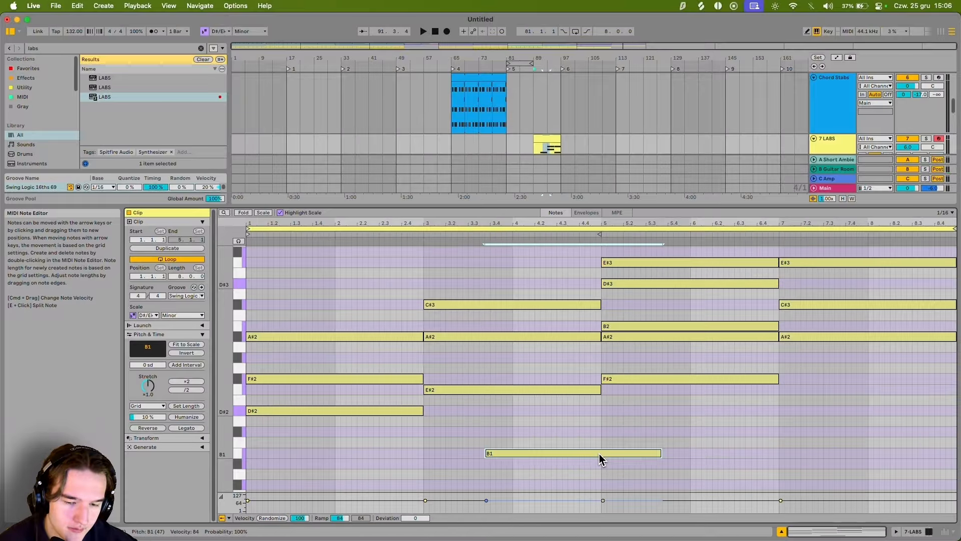
key("Delete")
Step: Add a one-bar A#1 bass note from bar 8 to the clip's end beneath the fourth chord and play it back
double_click(871, 467)
left_click_drag(873, 465, 957, 465)
key("space")
left_click(871, 299)
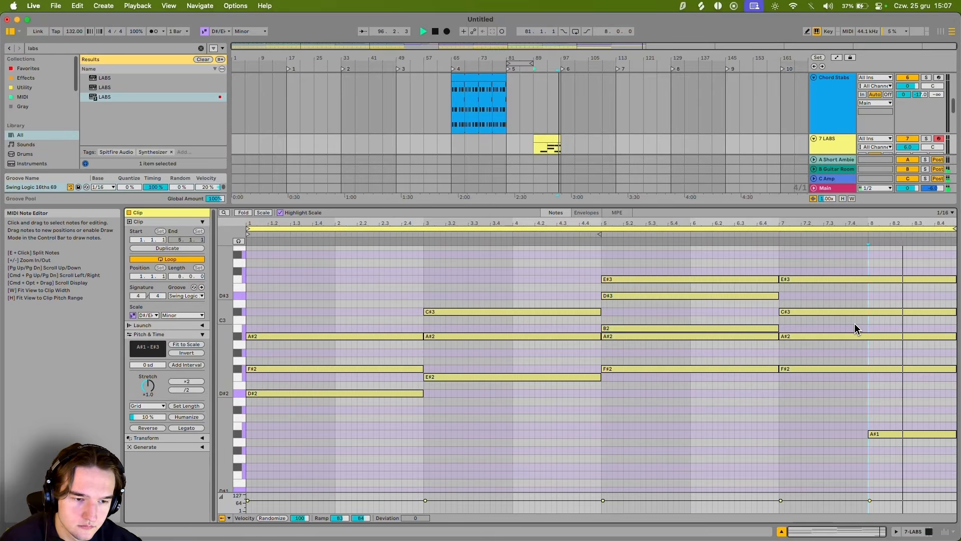
Step: Duplicate the fourth chord's A#2, shift the copy up to B2, and audition the chord
left_click(852, 338)
key("super+c")
key("super+v")
key("Up")
key("space")
left_click(749, 304)
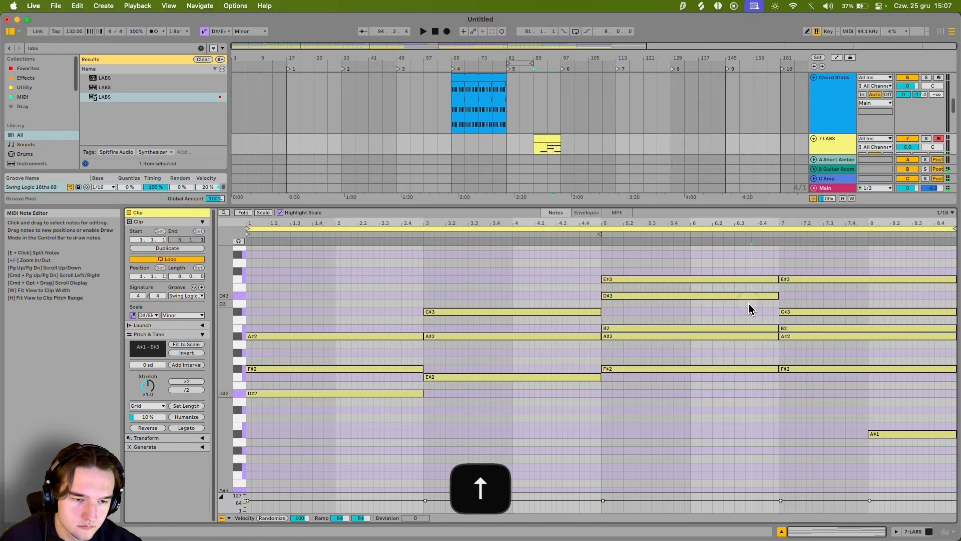
key("alt+space")
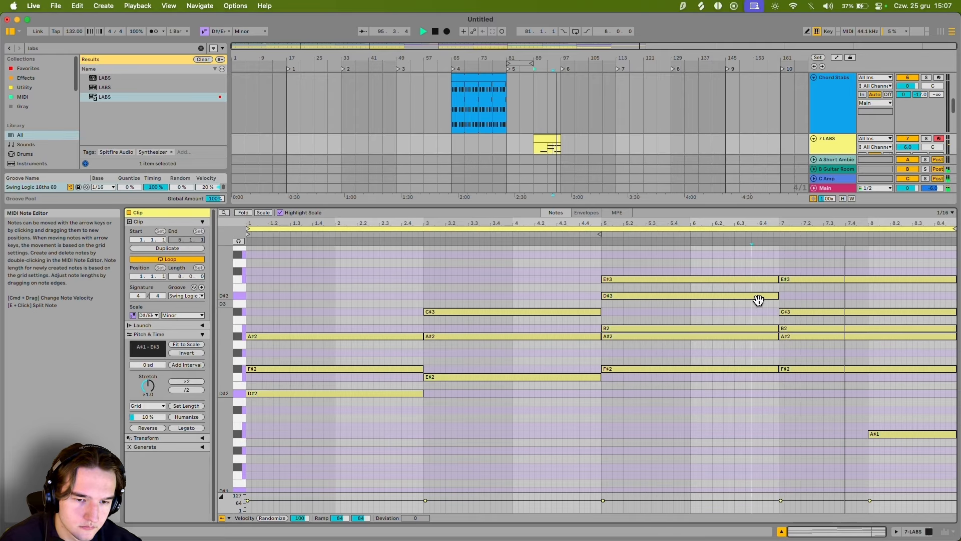
Step: Drop the fourth chord's E#3 an octave to E#2 and audition the chord change
scroll(759, 300, "up", 1)
left_click(786, 292)
key("shift+Down")
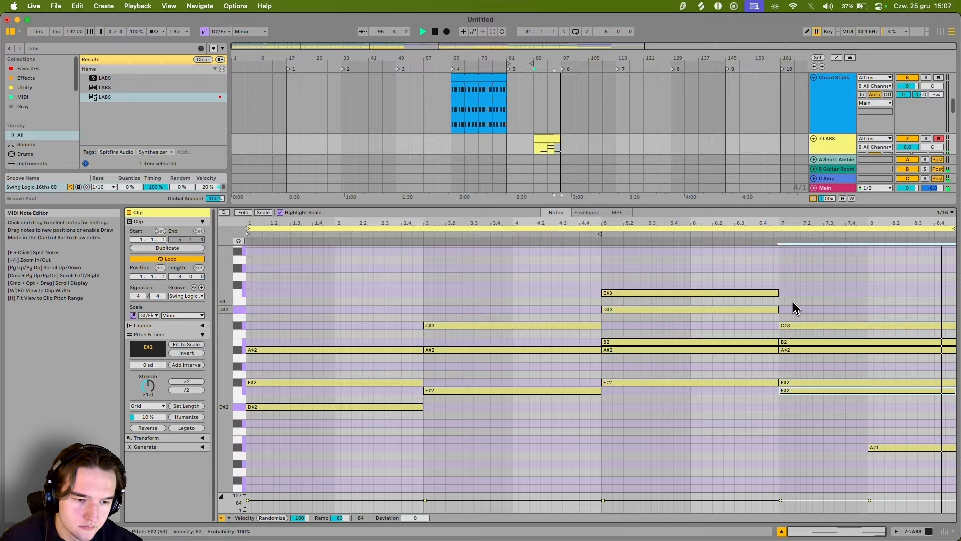
left_click(678, 266)
key("alt+space")
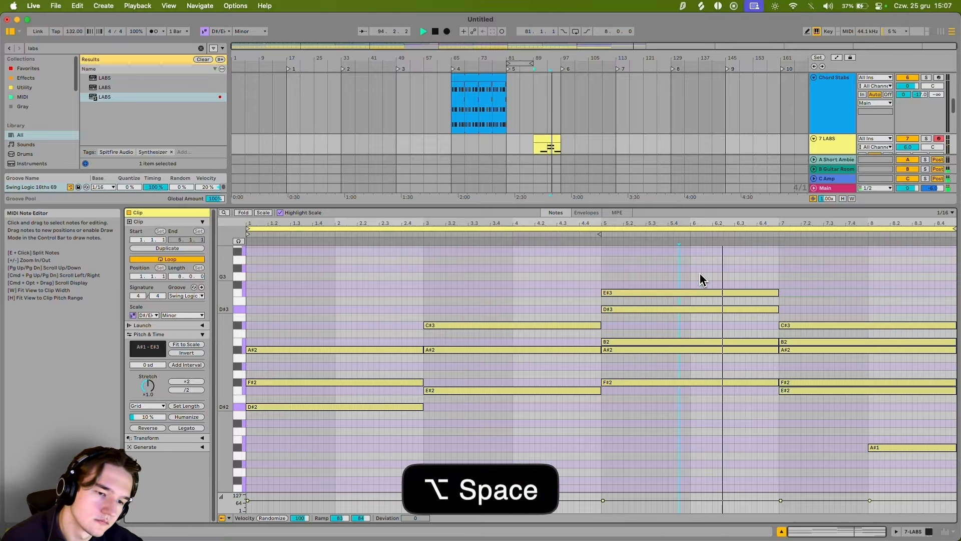
scroll(771, 331, "up", 1)
Step: Raise the fourth chord's F#2 an octave to F#3 and audition the chord change
left_click(798, 388)
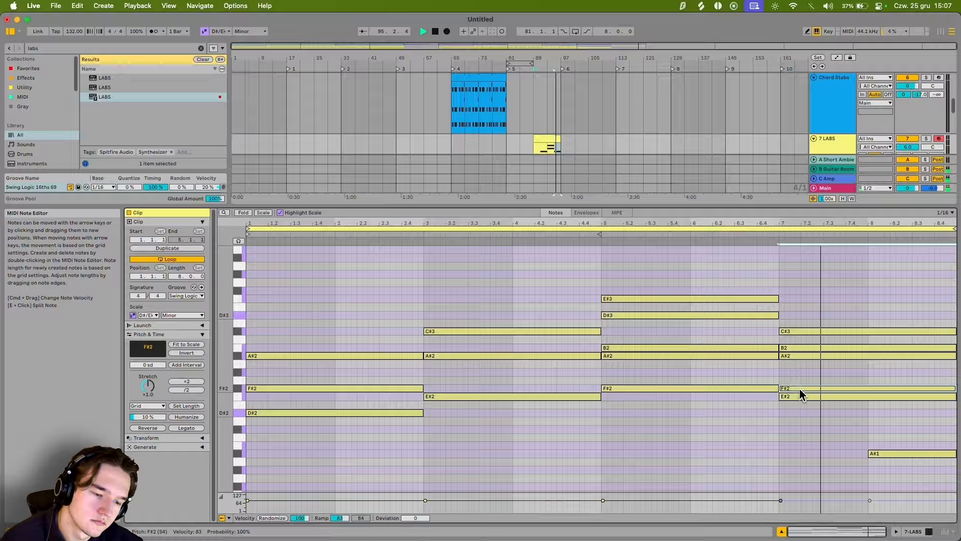
key("shift+Up")
left_click(731, 278)
key("alt+space")
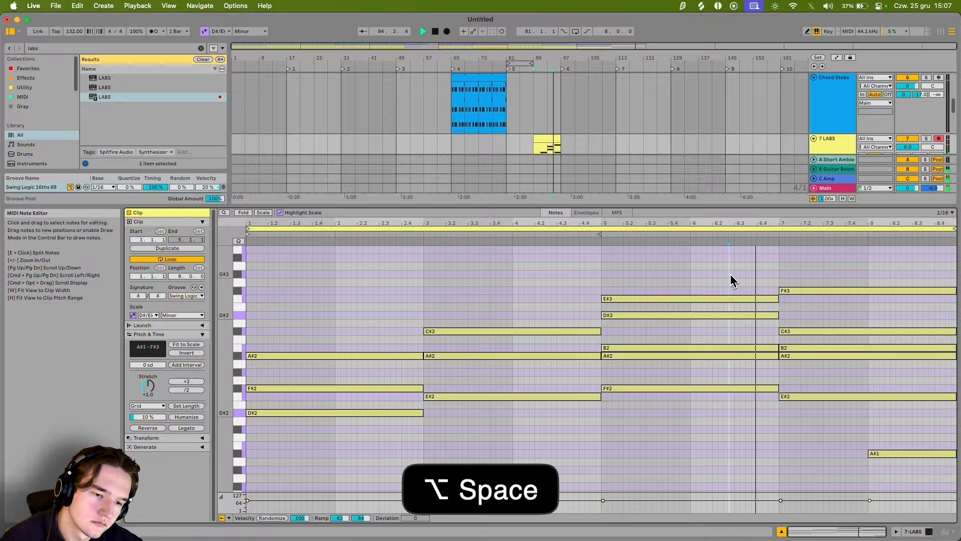
scroll(757, 300, "up", 2)
Step: Return to the arrangement and duplicate the LABS chord clip to bar 97
left_click(795, 347)
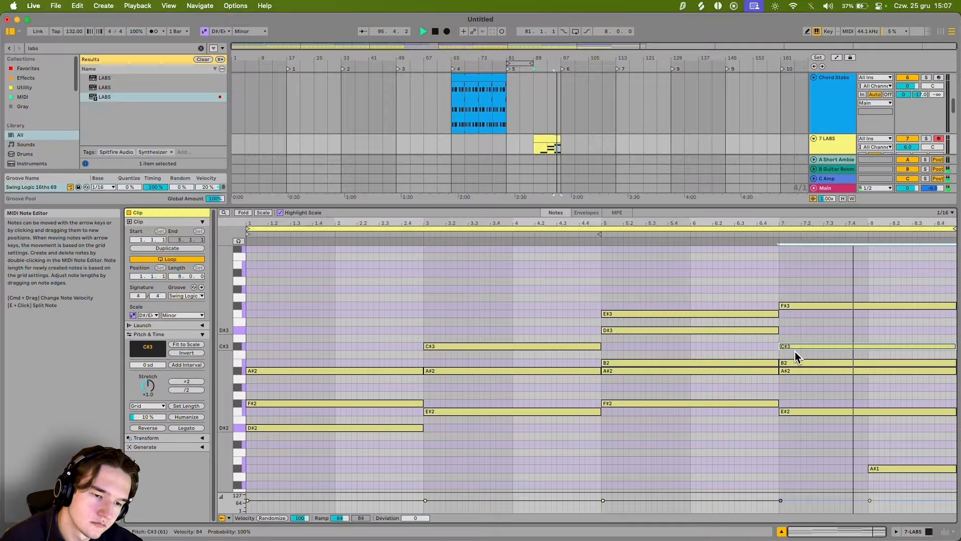
scroll(788, 330, "down", 1)
key("shift+Tab")
left_click(547, 185)
key("super+d")
Step: Copy the Lead clip from bar 81 to bar 97
scroll(555, 200, "up", 5)
left_click(520, 158)
key("super+c")
left_click(562, 187)
key("super+v")
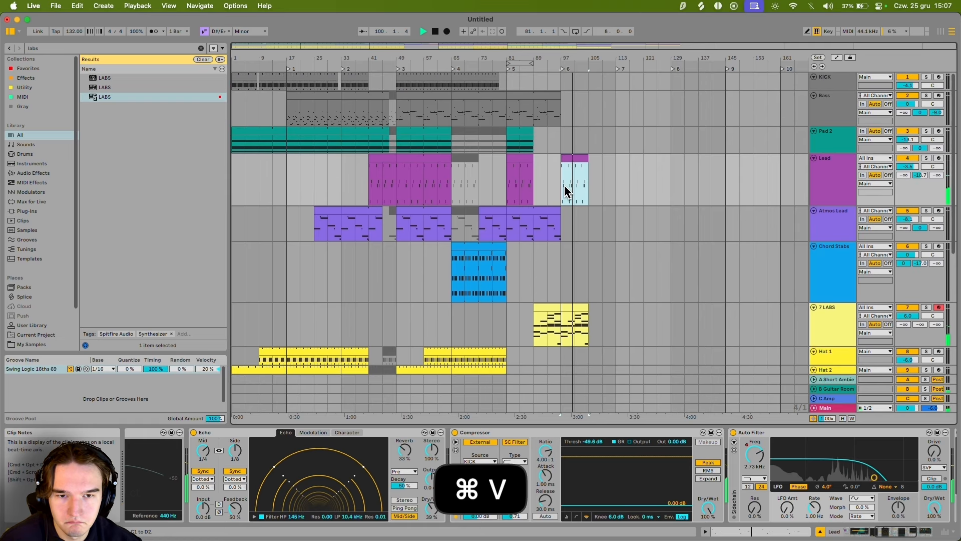
Step: Copy the Pad 2 clip from bar 81 to bar 97
left_click(526, 131)
key("super+v")
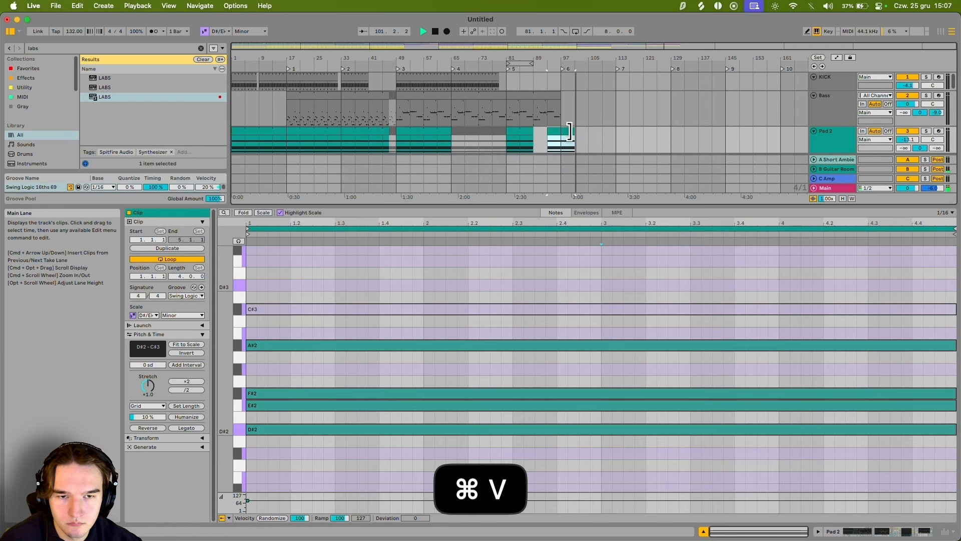
key("shift+Tab")
scroll(586, 174, "down", 1)
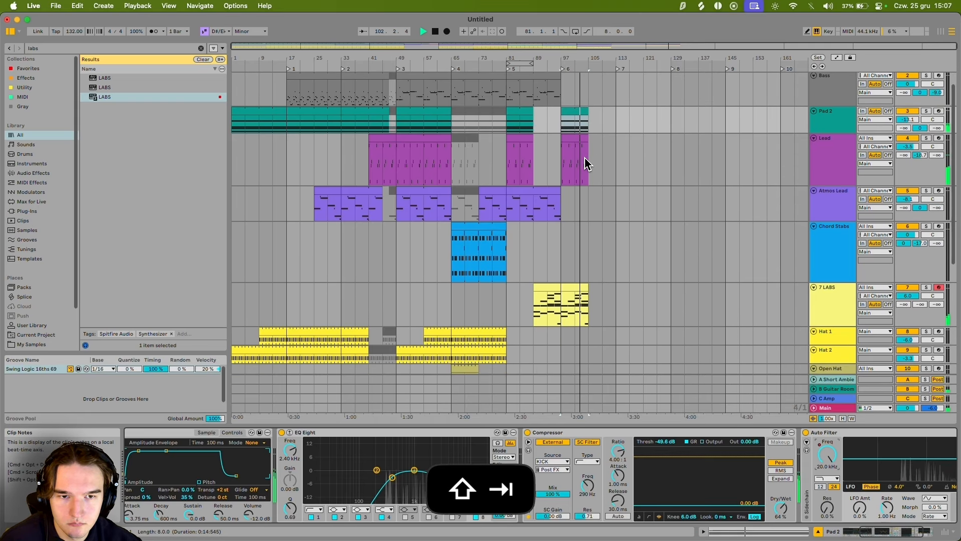
Step: Repeat the LABS chord clip once more so the part runs to bar 113
scroll(596, 151, "up", 1)
scroll(601, 186, "down", 5)
scroll(515, 279, "down", 2)
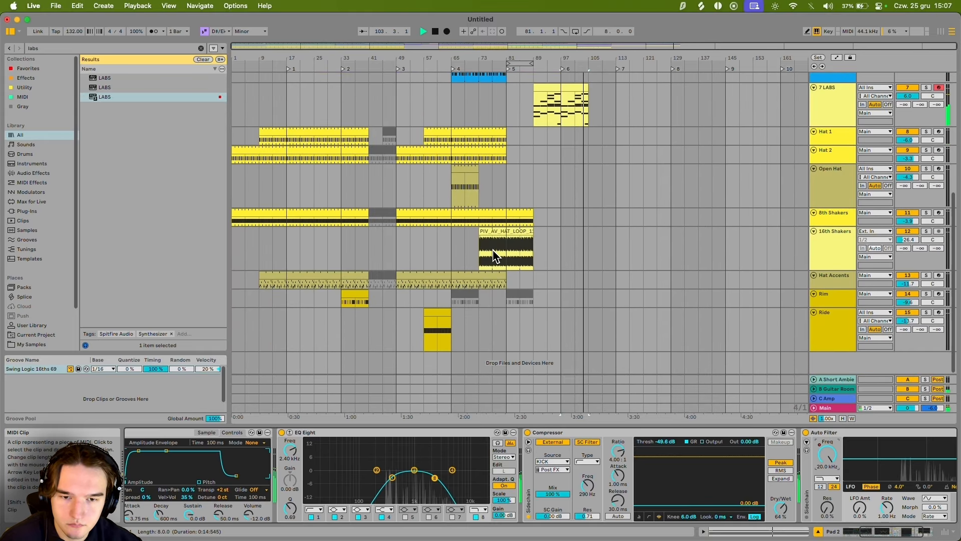
scroll(509, 221, "up", 6)
left_click(583, 300)
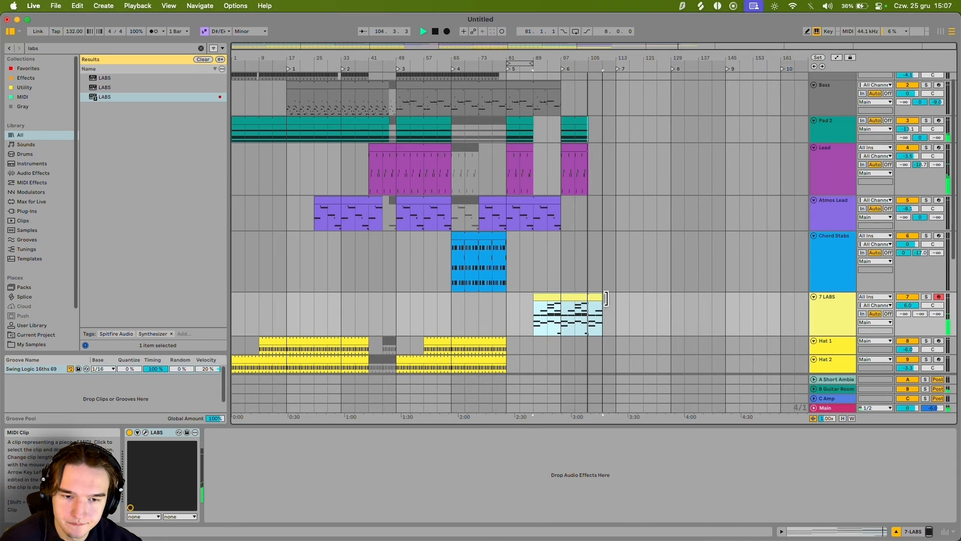
key("super+d")
left_click(602, 268)
Step: Copy the Hat 1 section from bars 65 to 73 and paste it at bar 97
scroll(601, 251, "down", 3)
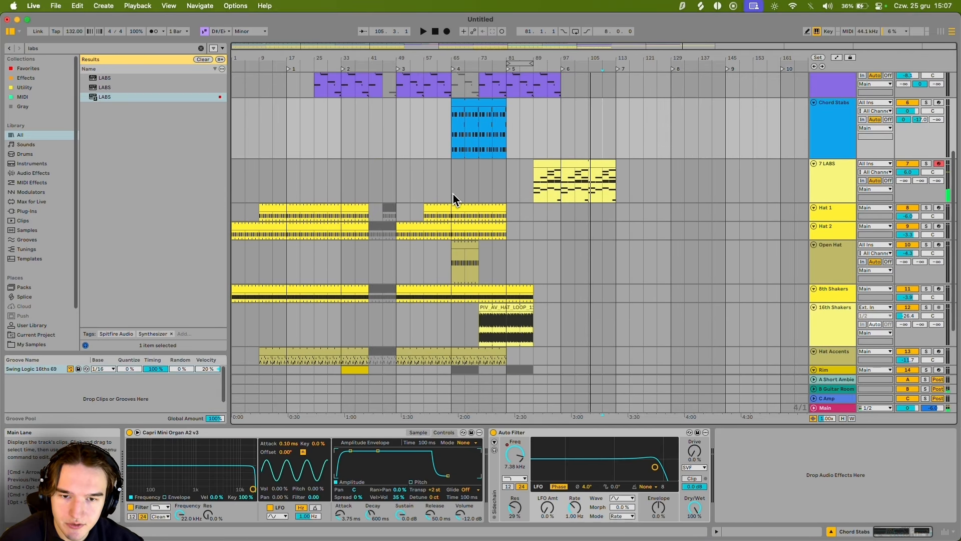
key("space")
left_click_drag(452, 215, 479, 216)
key("super+c")
left_click(562, 215)
key("super+v")
scroll(556, 225, "up", 3)
Step: Play from bar 89 and raise the LABS track's send to the Guitar Room return to about -15 dB
left_click(535, 260)
key("space")
left_click(562, 259)
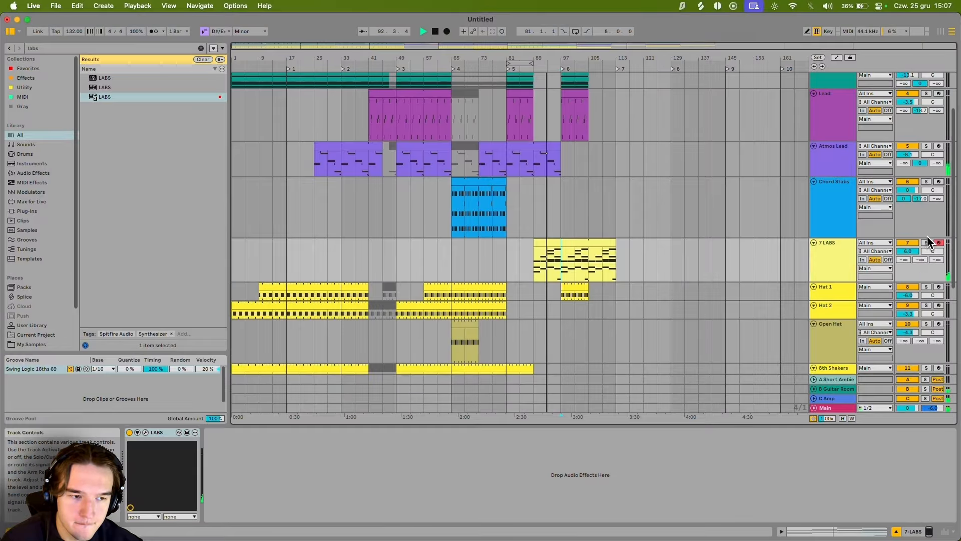
left_click_drag(922, 260, 811, 286)
left_click(557, 292)
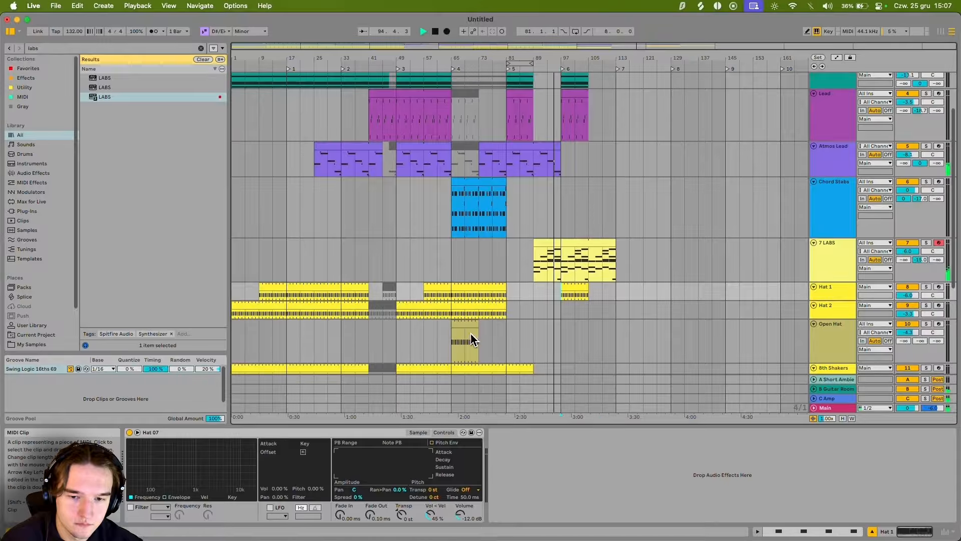
Step: Copy the 8th Shakers section from bars 73 to 81 and paste it at bar 97
scroll(463, 336, "down", 3)
left_click_drag(481, 275, 508, 277)
key("super+c")
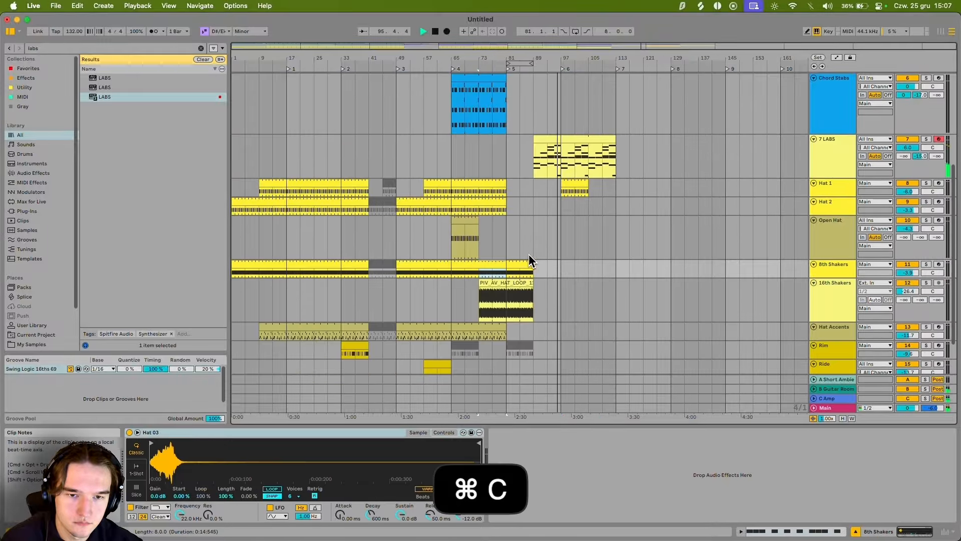
scroll(586, 195, "up", 1)
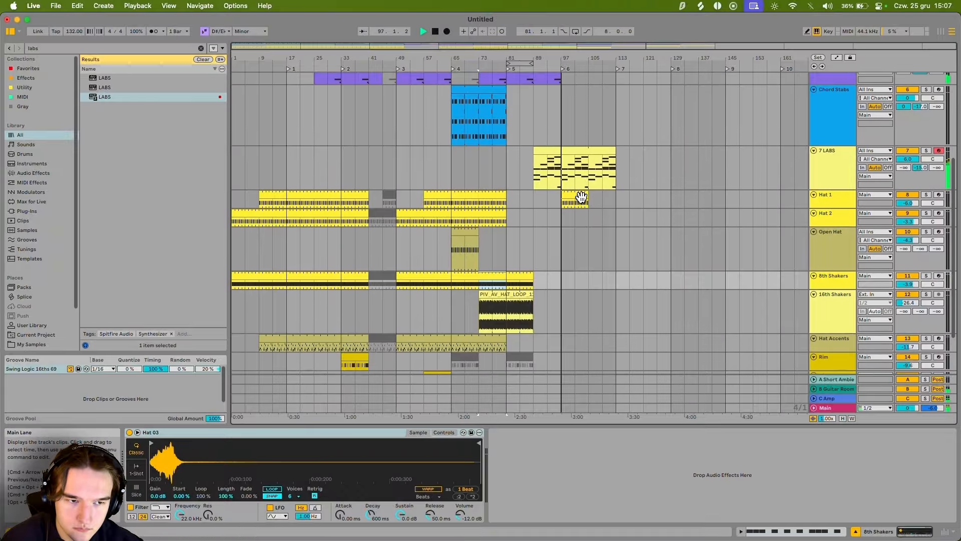
left_click(564, 218)
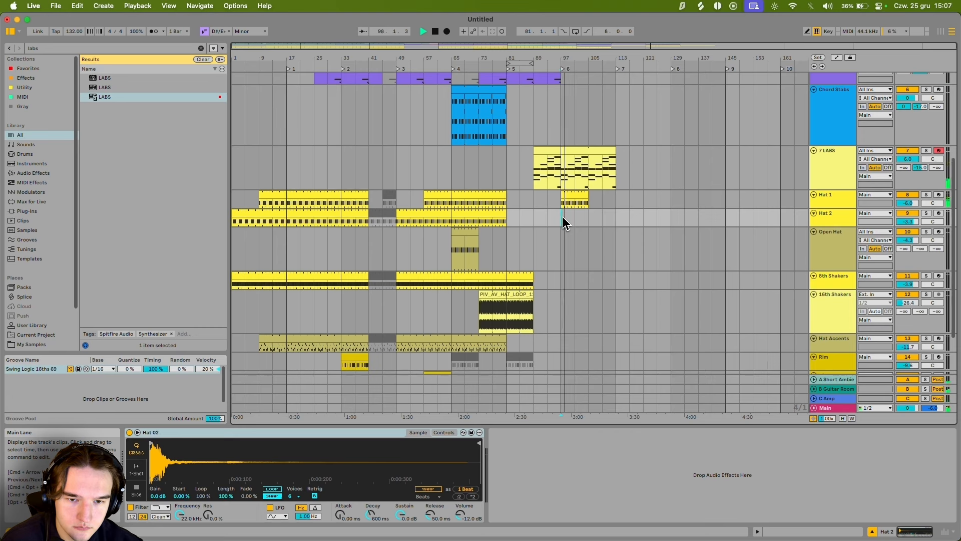
left_click(563, 278)
key("super+v")
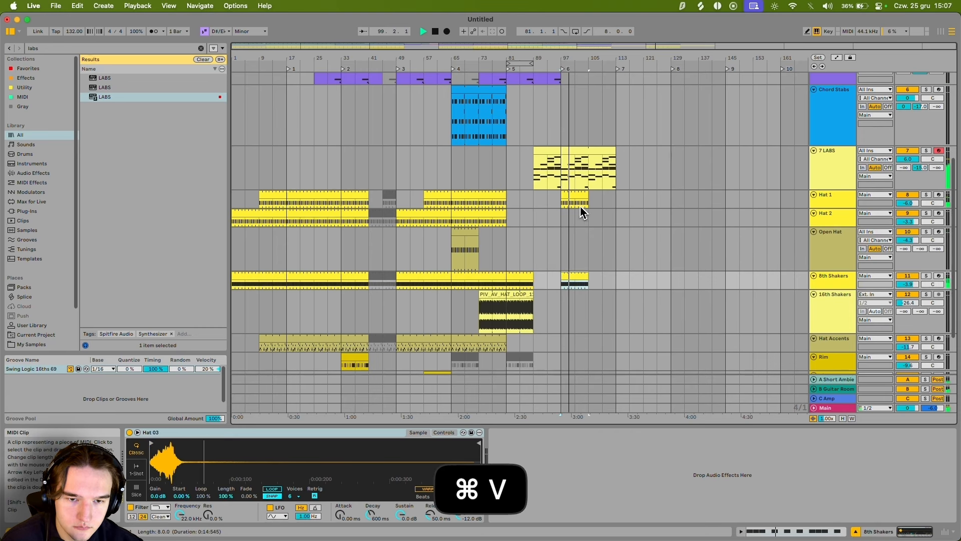
Step: Place an eight-bar copy of Hat 2 at bar 105 and extend the Hat 1 clip to bar 113
left_click(513, 217)
key("super+c")
left_click(562, 218)
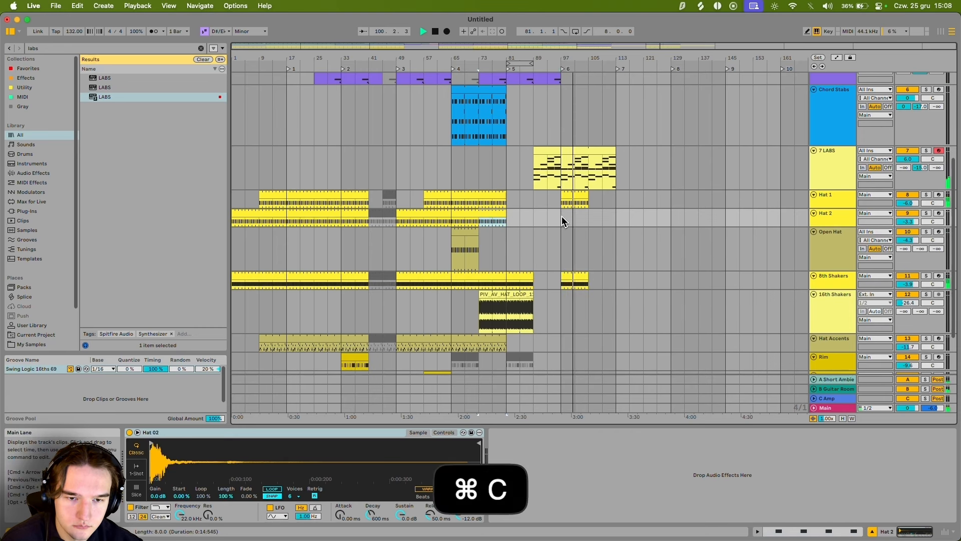
key("super+v")
left_click_drag(583, 213, 612, 195)
Step: Copy the Open Hat clip to bar 105 and extend the 8th Shakers clip to bar 113
left_click(468, 251)
key("super+c")
left_click(591, 238)
key("super+v")
left_click_drag(588, 279, 610, 277)
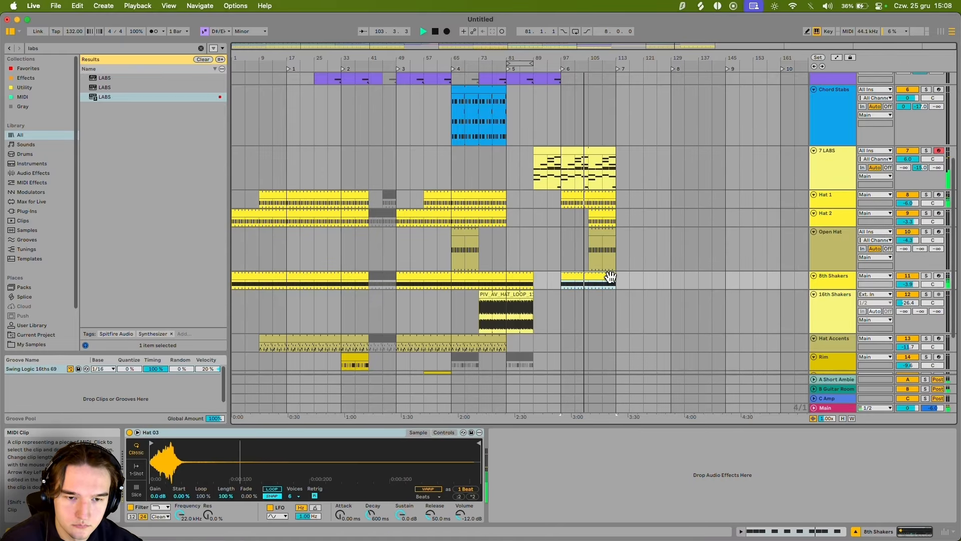
left_click(591, 262)
Step: Extend the Pad 2 and Lead clips to bar 113 and split the Lead clip at bar 105
scroll(595, 264, "up", 3)
left_click_drag(586, 157, 611, 134)
left_click(589, 176)
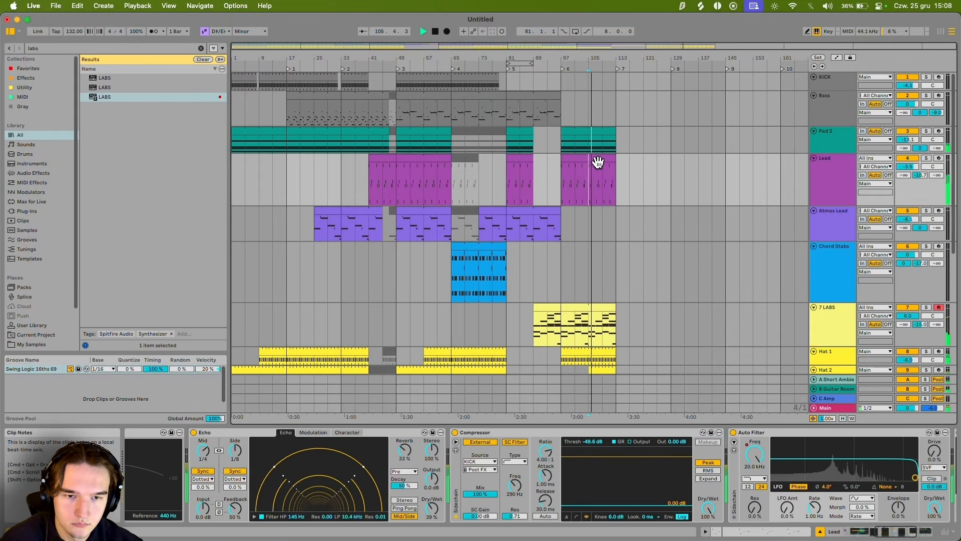
key("super+e")
Step: Check the Lead track's Auto Filter frequency automation while playing back from bar 101
right_click(759, 453)
left_click(788, 452)
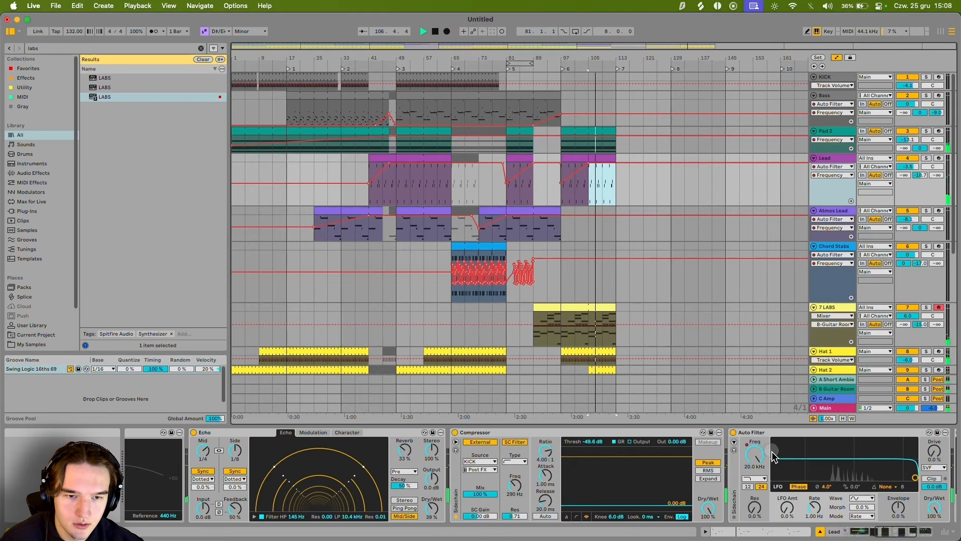
left_click(575, 188)
key("space")
key("space")
key("space")
left_click(837, 58)
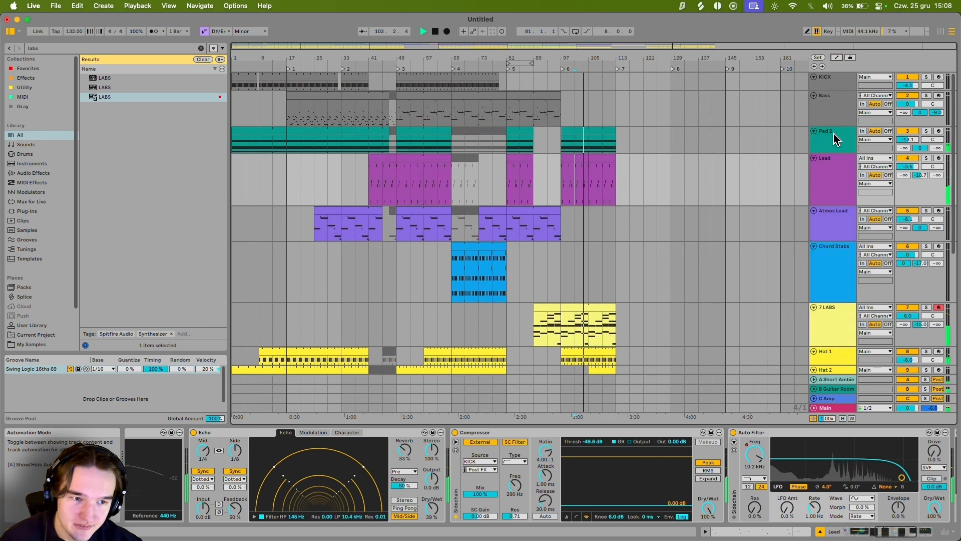
Step: Duplicate the Lead track and delete everything before bar 105 on the copy
mouse_move(836, 179)
left_mouse_down()
mouse_move(833, 209)
mouse_move(837, 189)
left_mouse_up()
key("super+d")
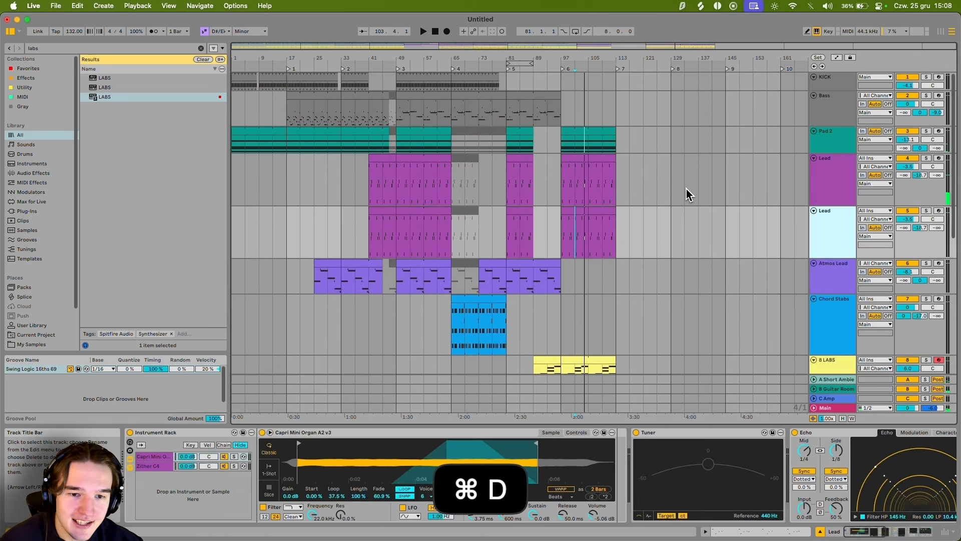
left_click(371, 236)
left_click(365, 243)
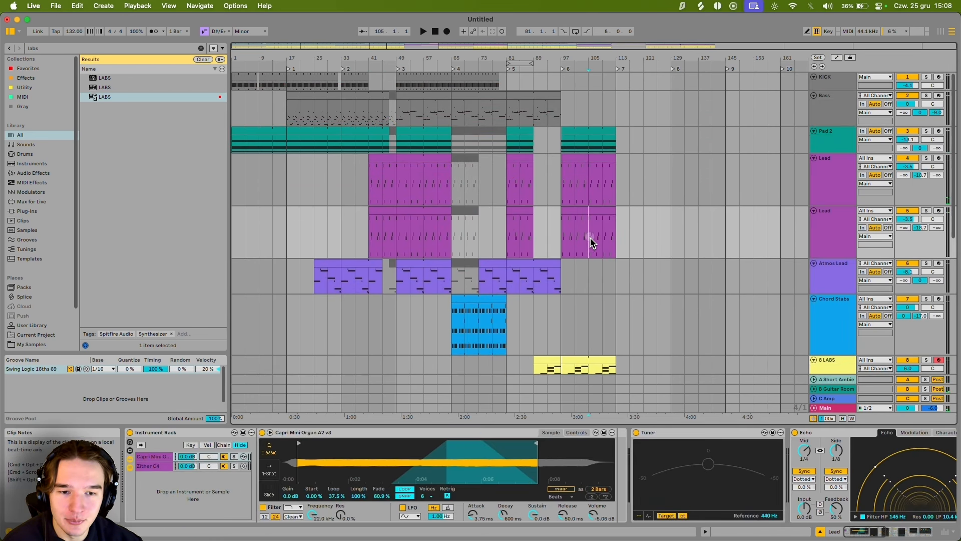
left_click_drag(590, 240, 279, 223)
key("BackSpace")
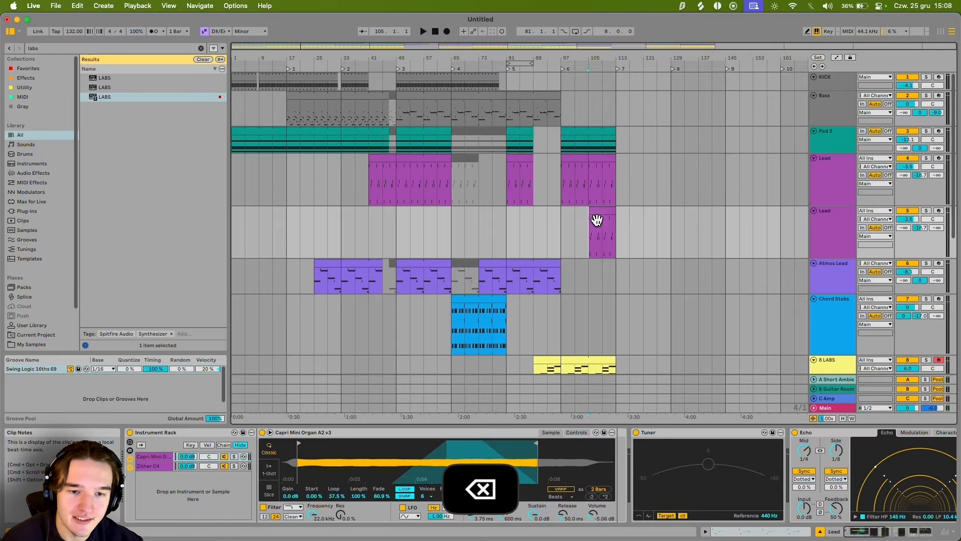
Step: Transpose all notes of the duplicated Lead track's clip at bar 105 up one octave
left_click(596, 217)
key("shift+Tab")
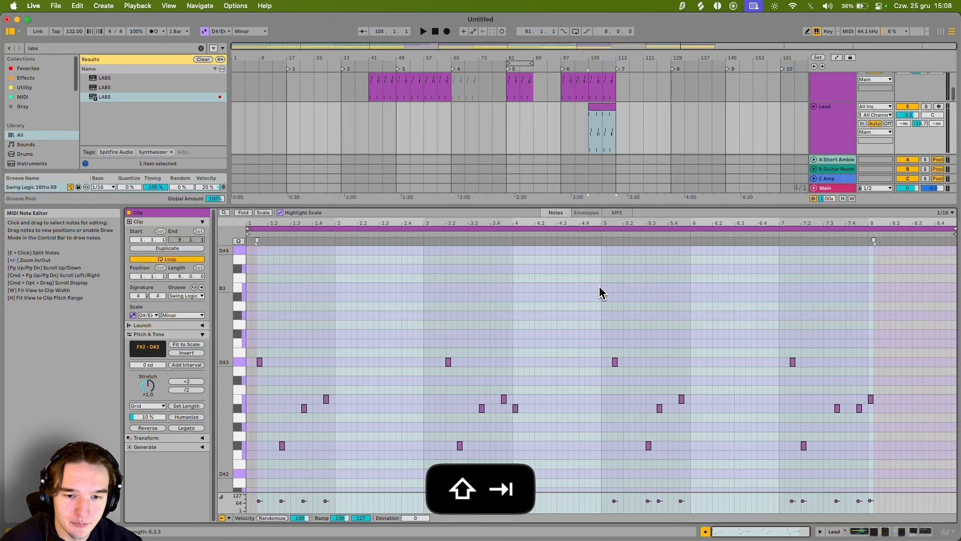
key("super+a")
key("shift+Up")
key("shift+Tab")
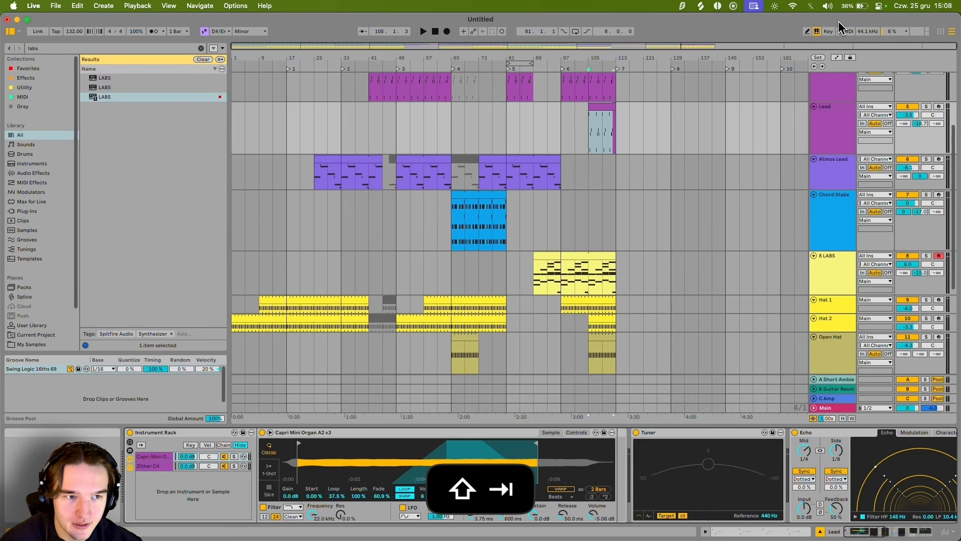
Step: Shape the duplicated Lead track's Auto Filter frequency automation to rise from bar 105 to bar 113, and play it back
left_click(836, 57)
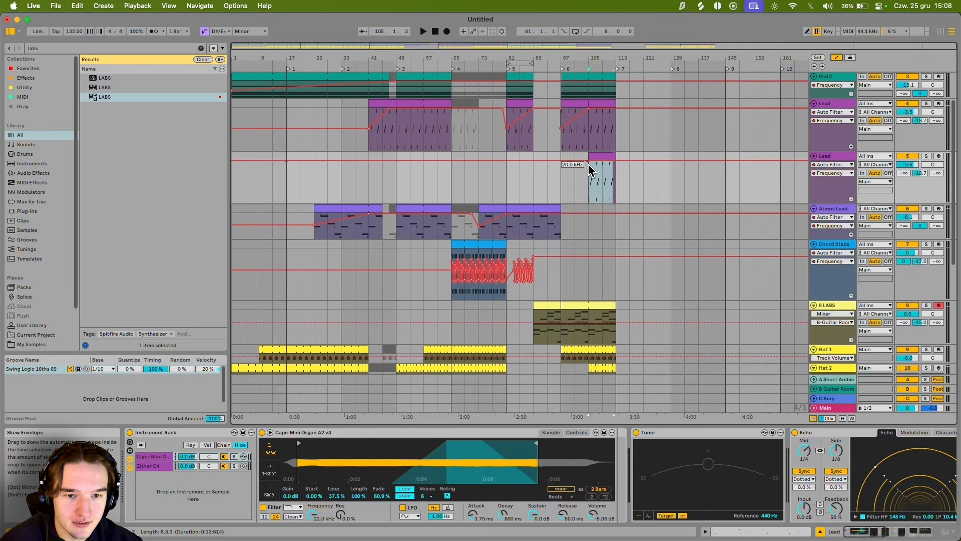
left_click_drag(590, 161, 616, 161)
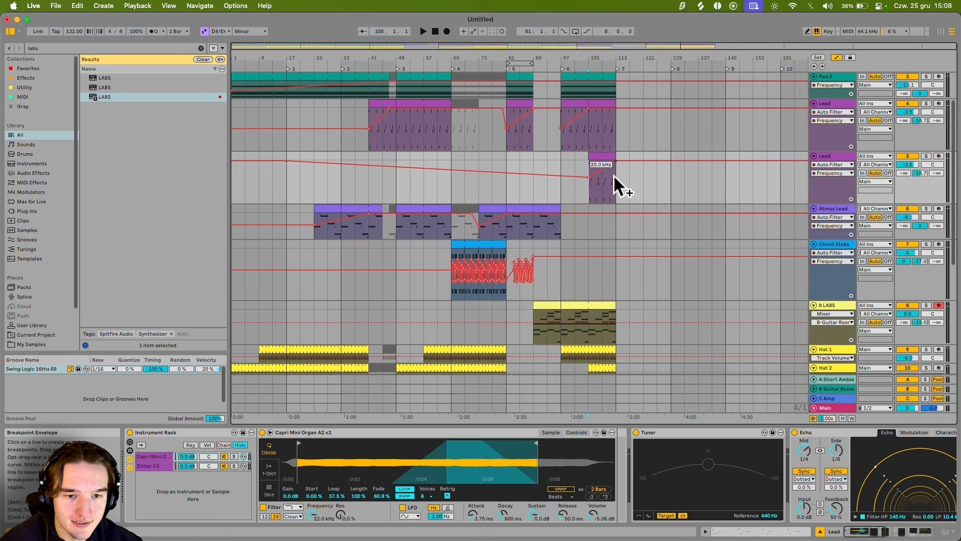
key("space")
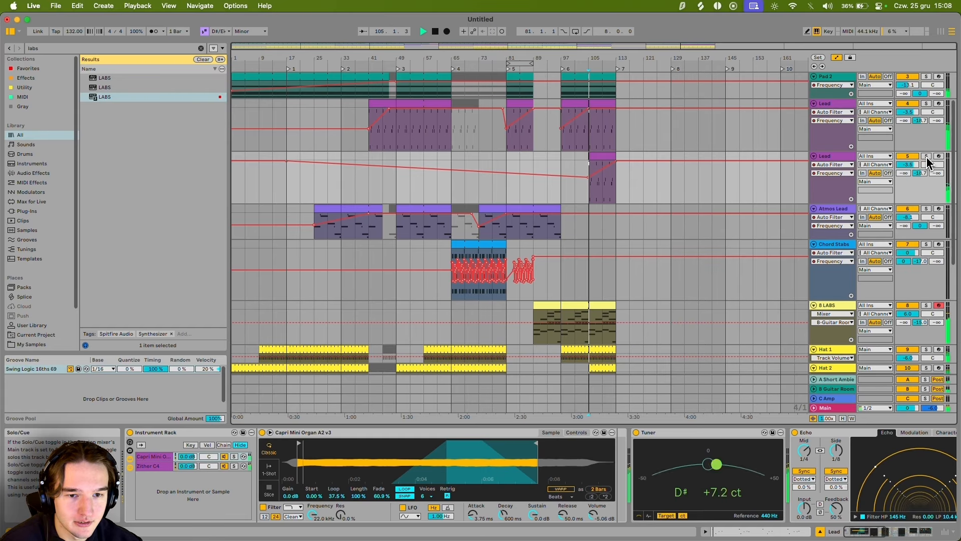
Step: Copy the 16th Shakers clip to bar 105 and shorten the copy to end at bar 113
scroll(560, 290, "down", 5)
left_click(564, 290)
key("super+c")
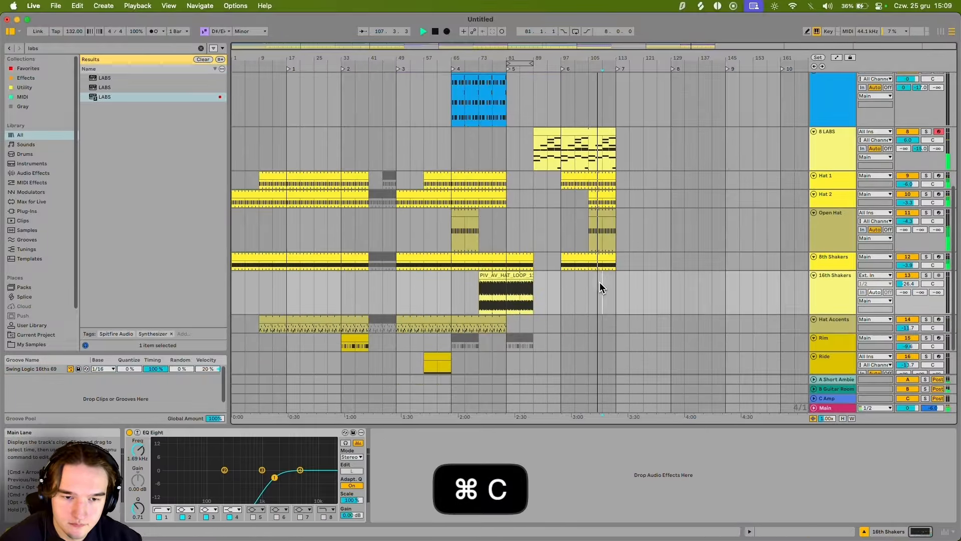
key("super+v")
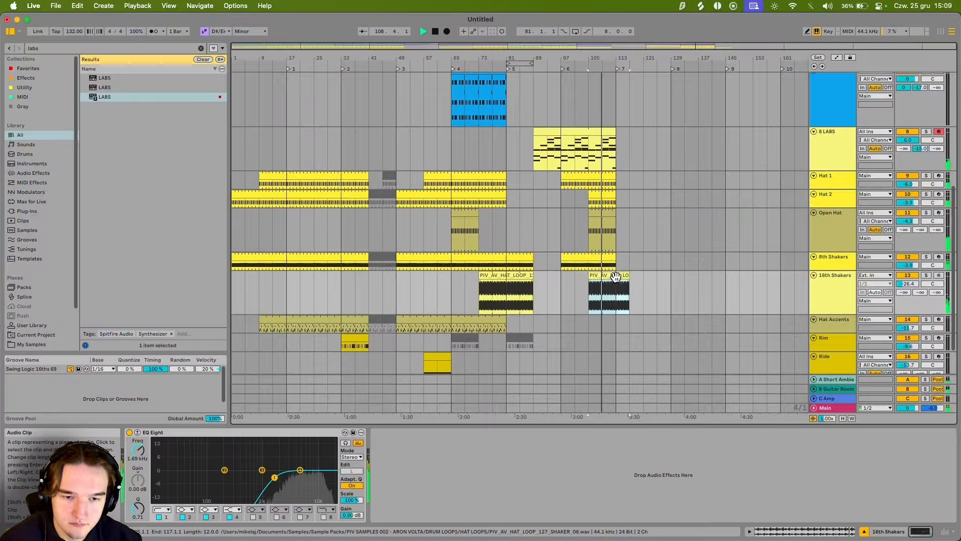
left_click_drag(625, 276, 590, 275)
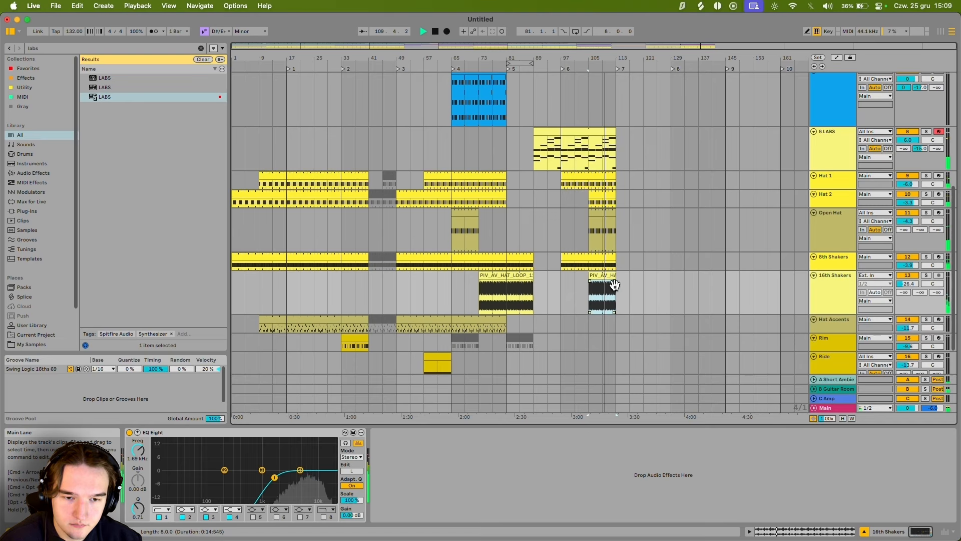
scroll(626, 221, "up", 5)
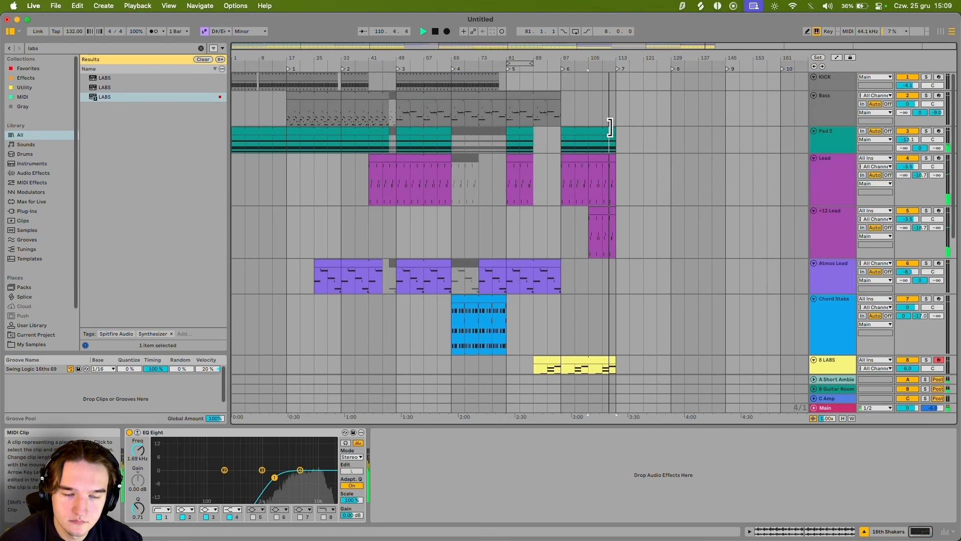
left_click_drag(498, 300, 509, 326)
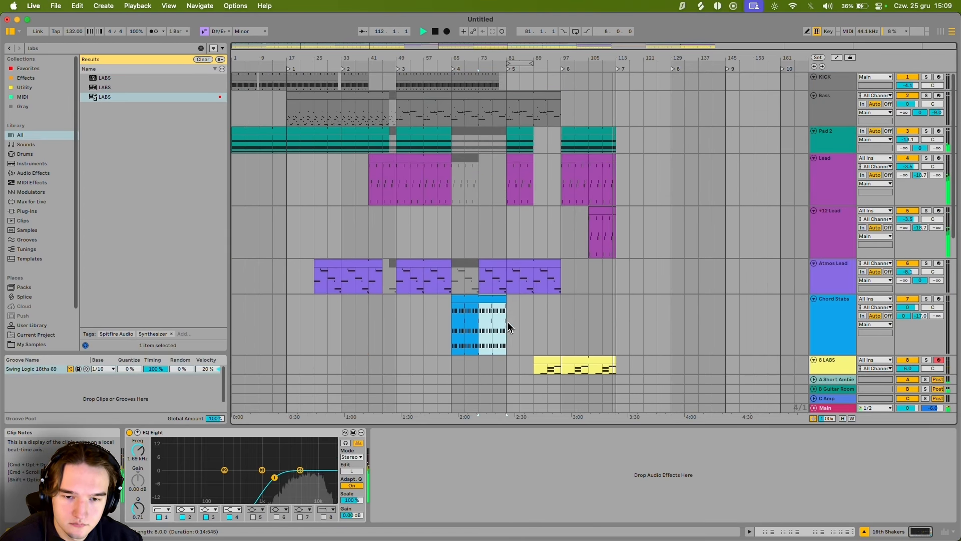
scroll(621, 211, "down", 3)
scroll(616, 231, "down", 4)
scroll(596, 200, "up", 7)
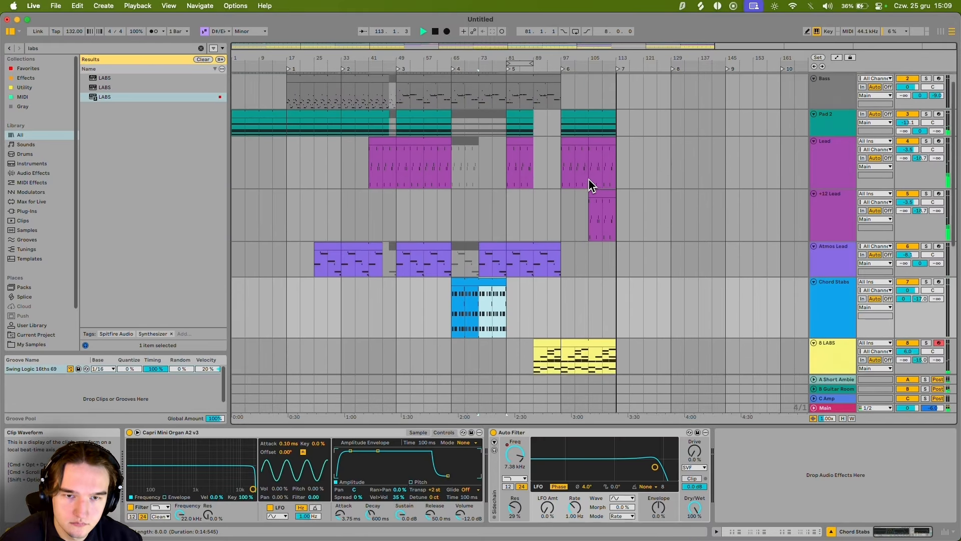
Step: Copy the Bass clip at bar 81 to bar 113
key("space")
left_click(526, 116)
key("super+c")
left_click(616, 106)
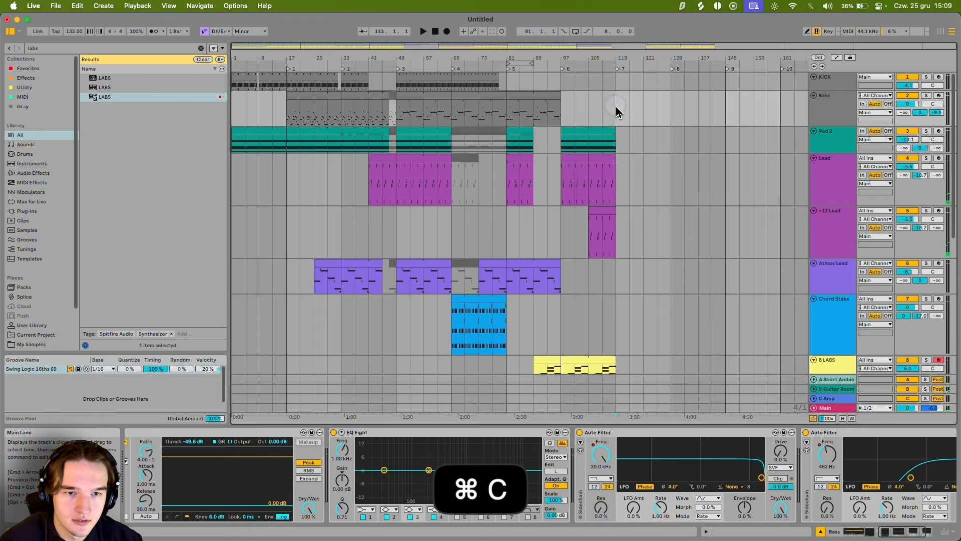
key("super+v")
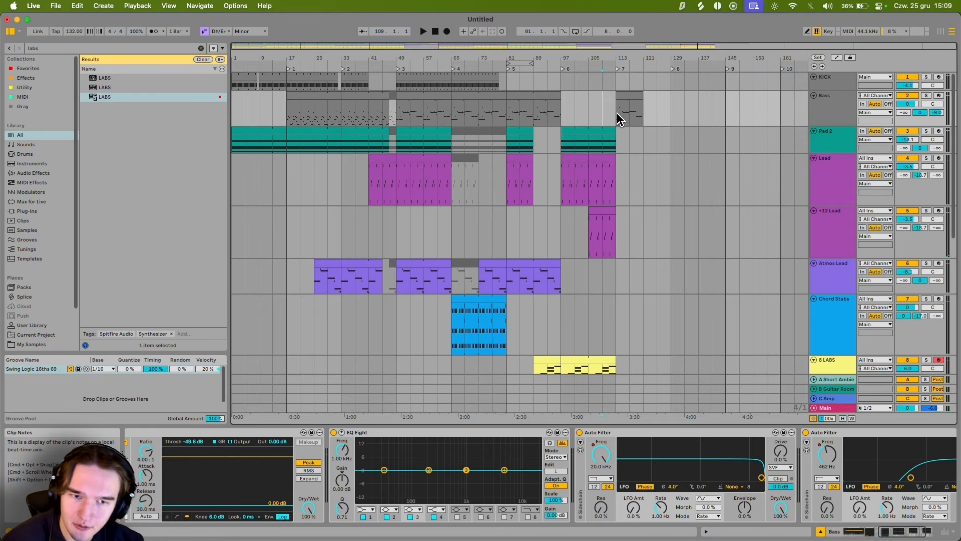
mouse_move(630, 97)
left_mouse_down()
mouse_move(606, 98)
mouse_move(633, 99)
left_mouse_up()
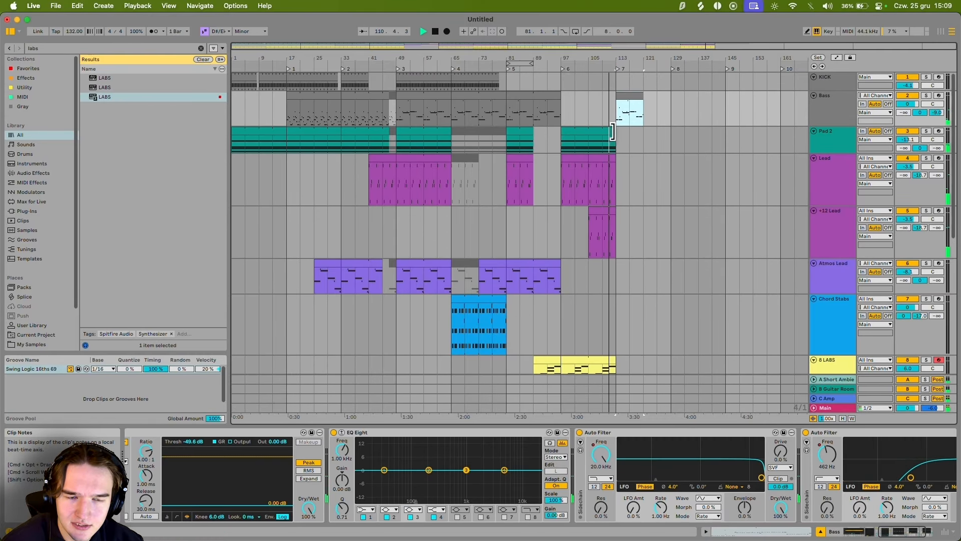
Step: Extend the Pad 2, Lead, +12 Lead, LABS, hat and shaker clips to bar 121
left_click_drag(614, 131, 642, 159)
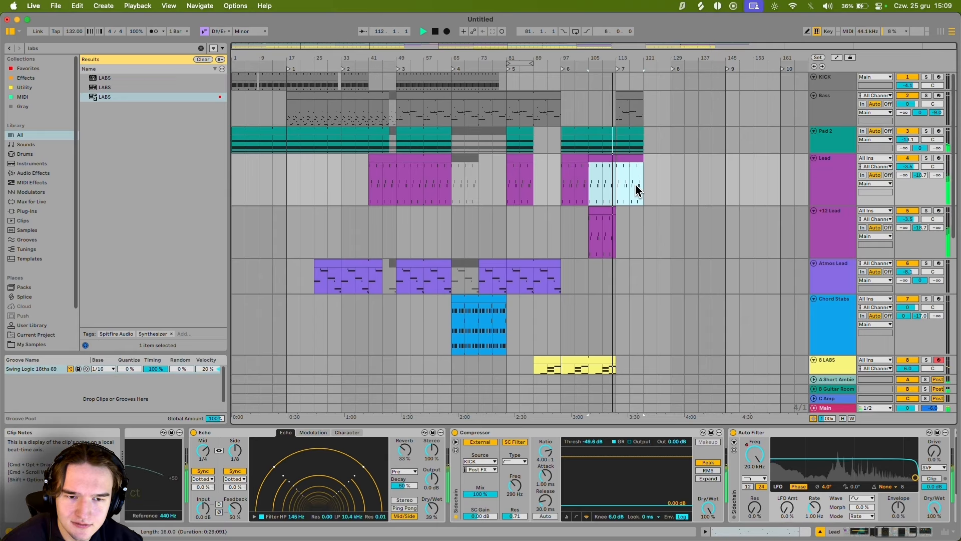
left_click_drag(613, 208, 641, 231)
scroll(639, 231, "down", 5)
left_click_drag(590, 170, 647, 306)
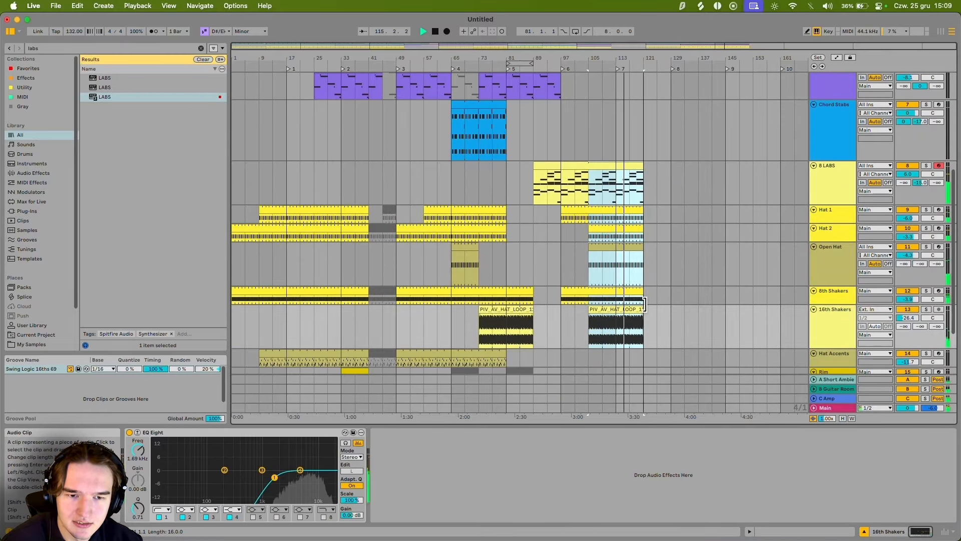
scroll(647, 216, "up", 6)
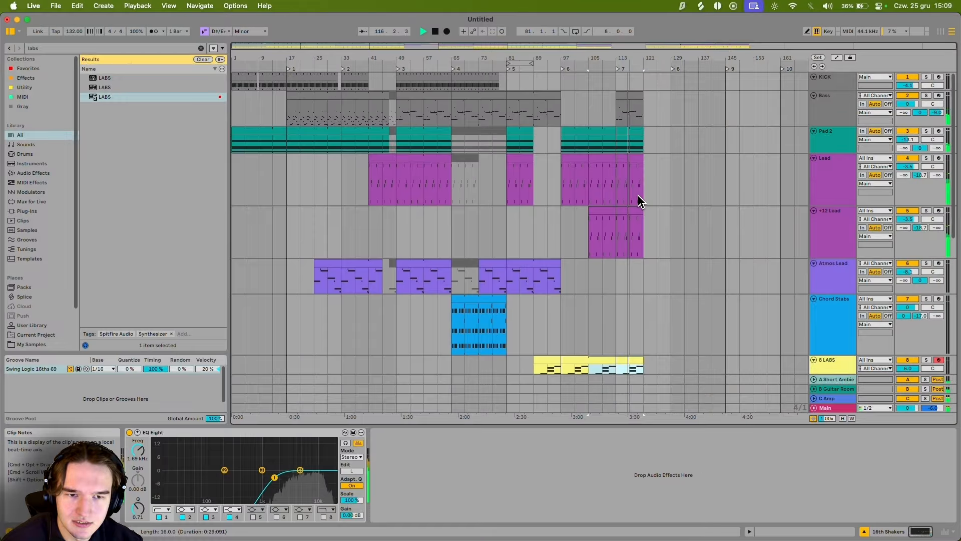
Step: Copy the KICK clip that starts at bar 49 to bar 121 and shorten the copy to end at bar 129
left_click(639, 104)
left_click(525, 87)
key("cmd+c")
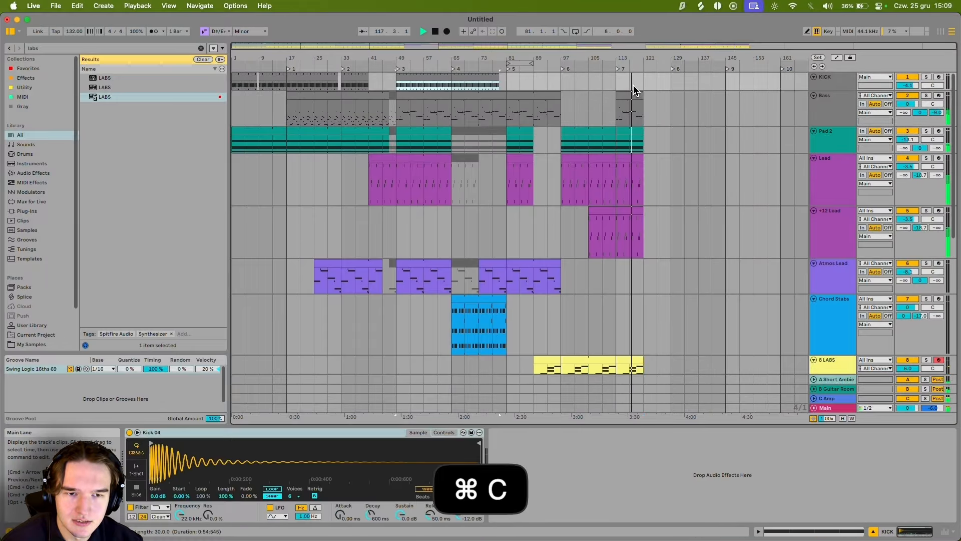
scroll(638, 85, "up", 3)
key("cmd+v")
scroll(647, 94, "down", 5)
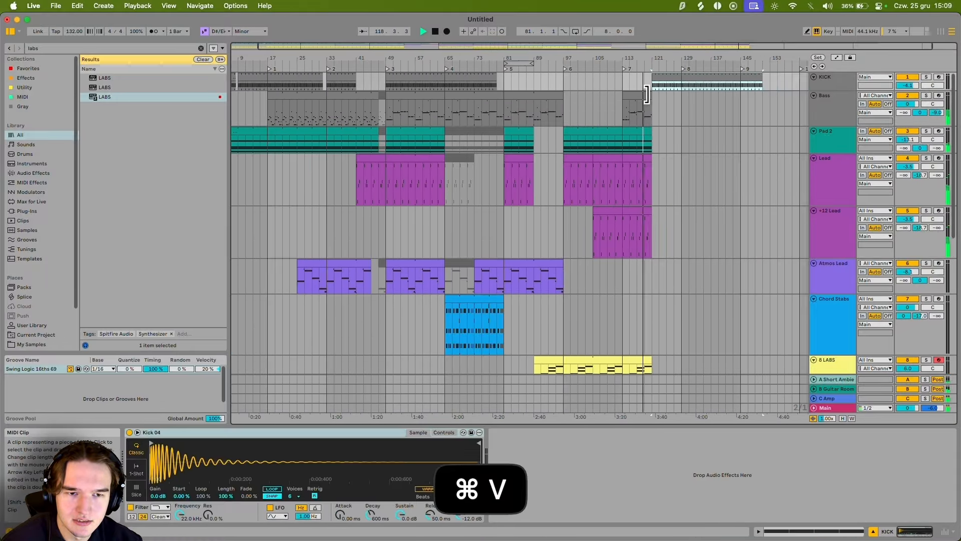
left_click_drag(763, 80, 679, 83)
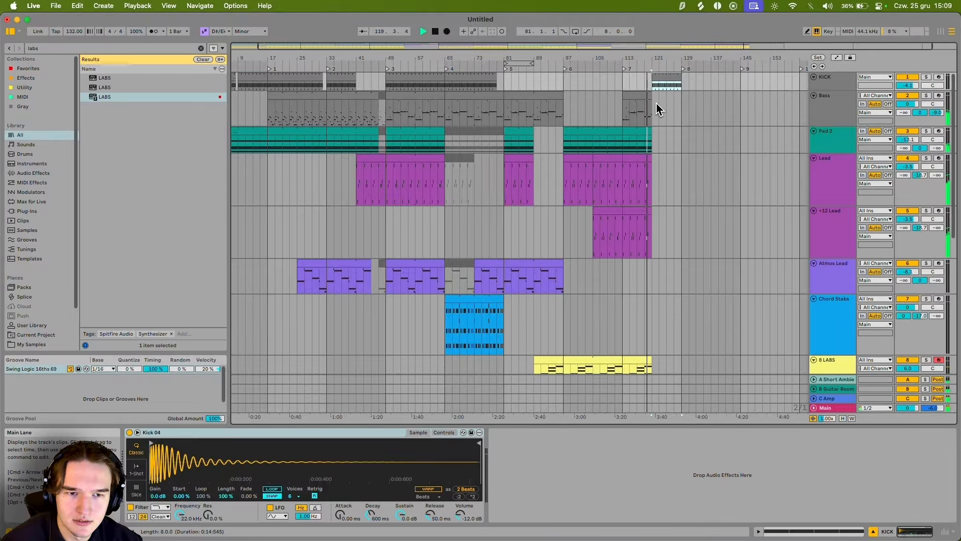
Step: Extend the Pad 2 and Bass clips to bar 129 and play back the kick's entry at bar 121
left_click_drag(647, 127, 681, 129)
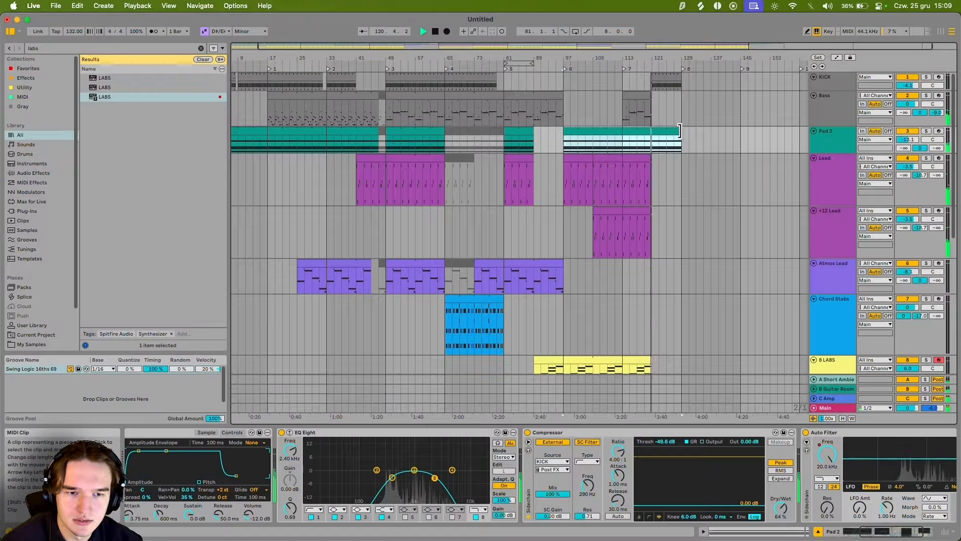
left_click_drag(647, 96, 676, 98)
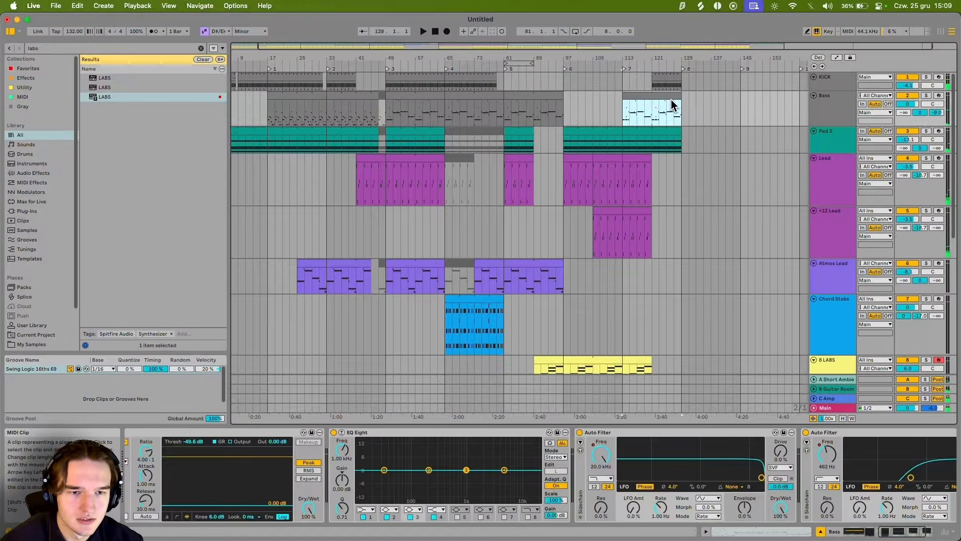
key("space")
left_click(650, 113)
key("space")
key("space")
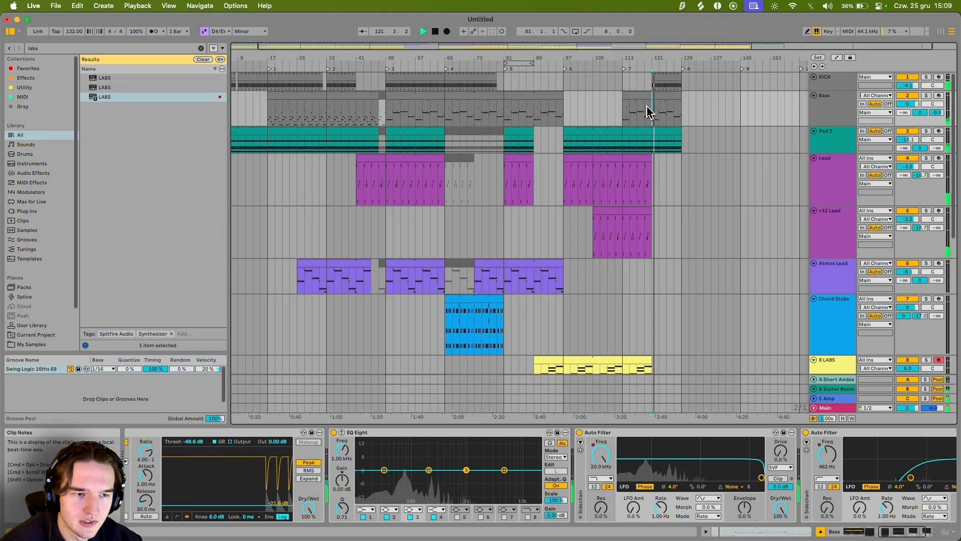
Step: Make the Bass track's Auto Filter frequency automation fall from bar 113 to bar 121, and replay from bar 113
key("a")
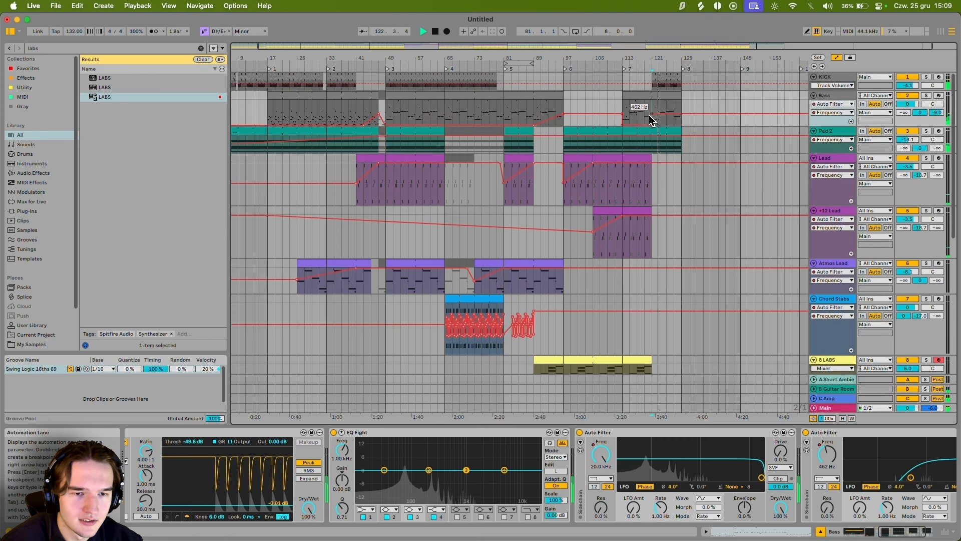
mouse_move(649, 115)
left_mouse_down()
mouse_move(622, 128)
mouse_move(640, 114)
left_mouse_up()
left_click(623, 125)
left_click(623, 95)
key("space")
key("space")
Step: Lower the Bass track's Auto Filter frequency automation point at bar 113 to about 176 Hz
scroll(623, 150, "right", 1)
scroll(622, 150, "down", 1)
key("a")
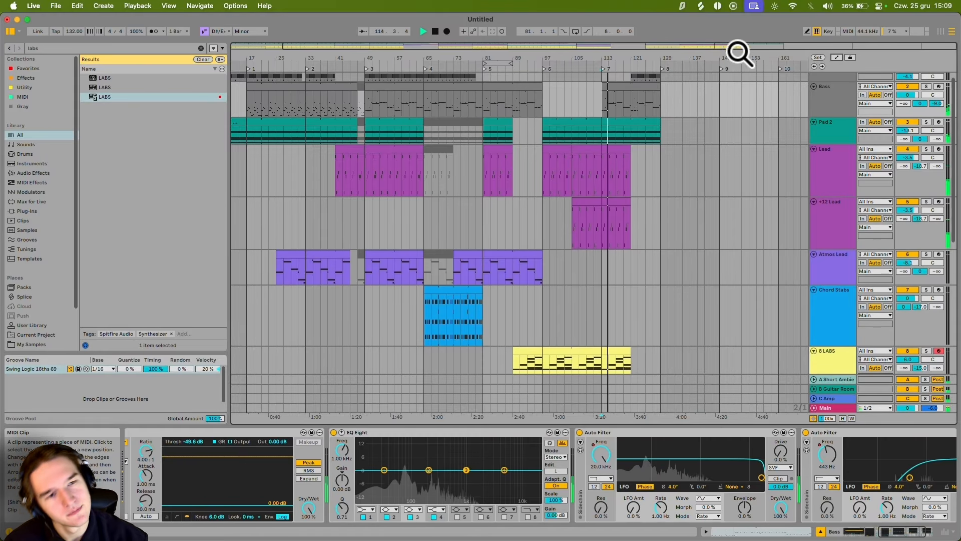
left_click(836, 57)
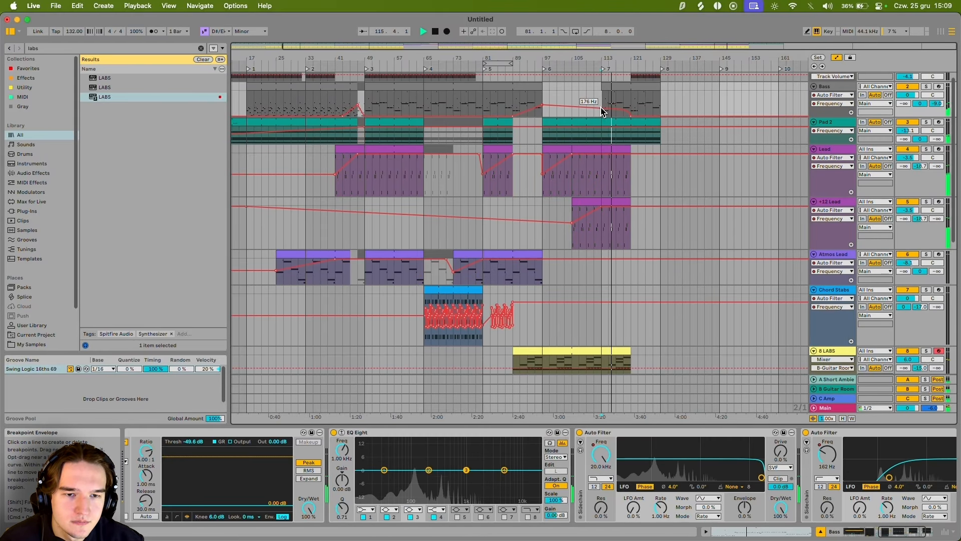
left_click(838, 58)
Step: Continue the Lead, +12 Lead, Hat 1, Hat 2, Open Hat and both shaker parts up to bar 129
scroll(619, 147, "up", 3)
left_click_drag(588, 172, 642, 225)
key("super+d")
scroll(618, 230, "down", 5)
key("super+c")
left_click_drag(588, 348, 617, 354)
left_click(645, 232)
key("super+v")
scroll(643, 240, "up", 3)
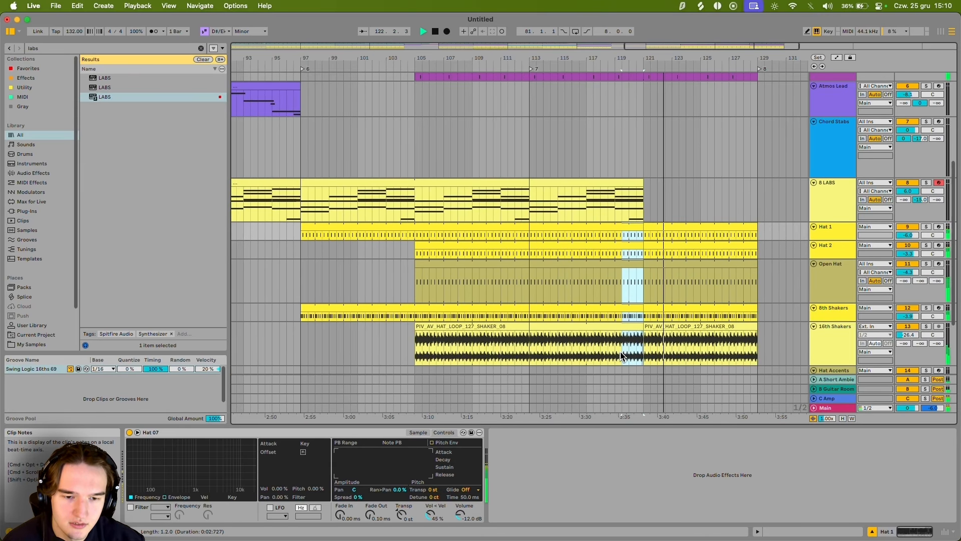
Step: Delete the hat and shaker parts between bars 119 and 121, and play back the break from bar 117
key("BackSpace")
key("space")
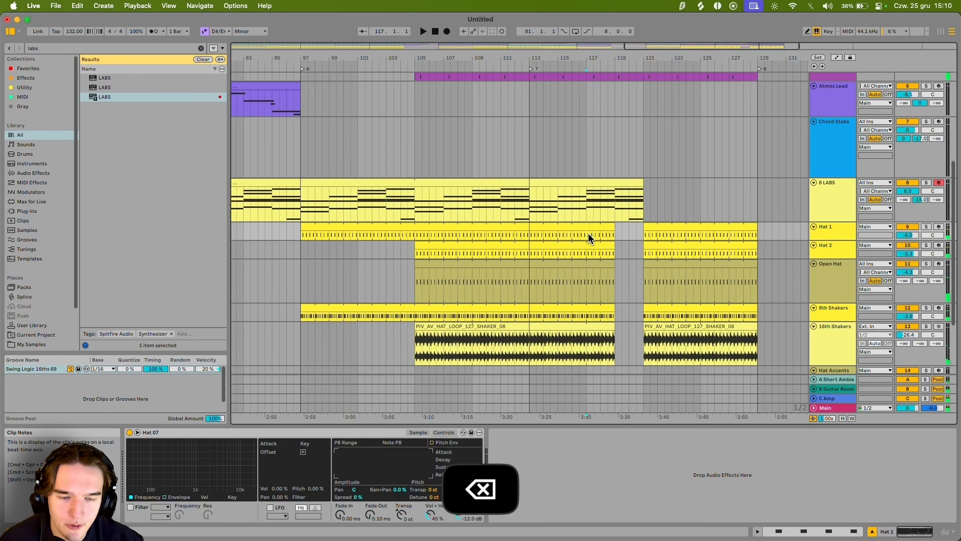
scroll(626, 170, "up", 5)
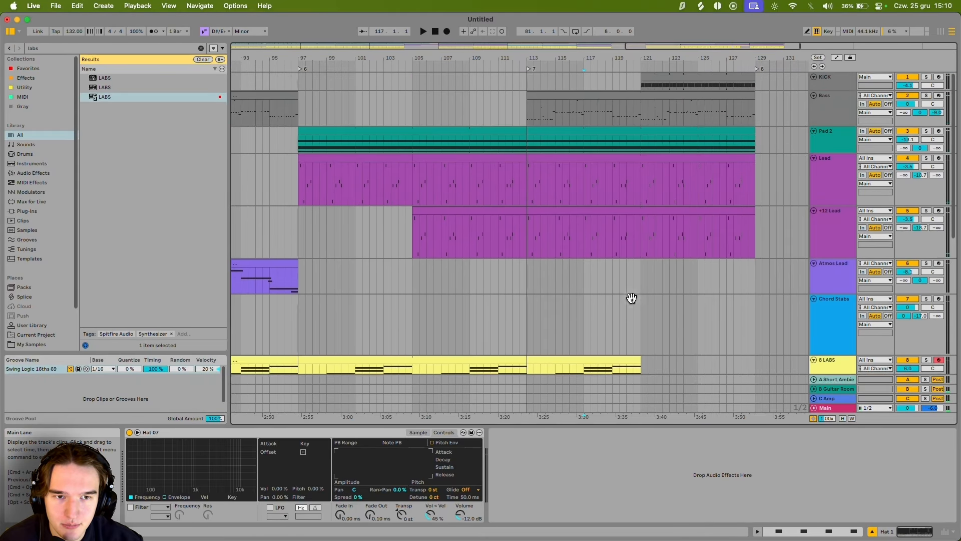
scroll(591, 185, "down", 5)
key("space")
scroll(599, 208, "down", 4)
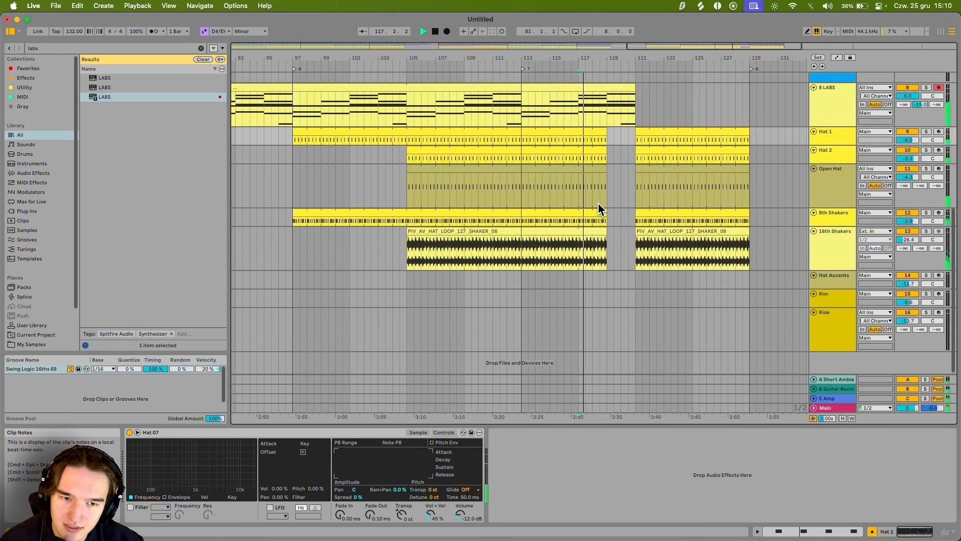
Step: Copy the Hat Accents clip to bar 121
scroll(599, 204, "down", 3)
left_click(321, 280)
key("super+c")
left_click(608, 284)
key("super+v")
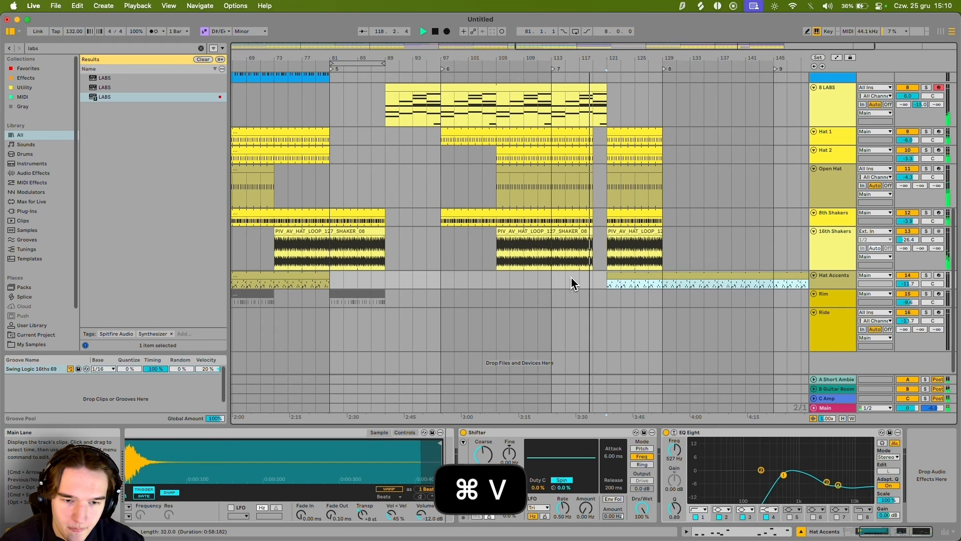
Step: Copy the Ride clip from bar 57 to bar 121
scroll(572, 281, "down", 3)
left_click(434, 313)
key("super+c")
left_click(644, 323)
key("super+v")
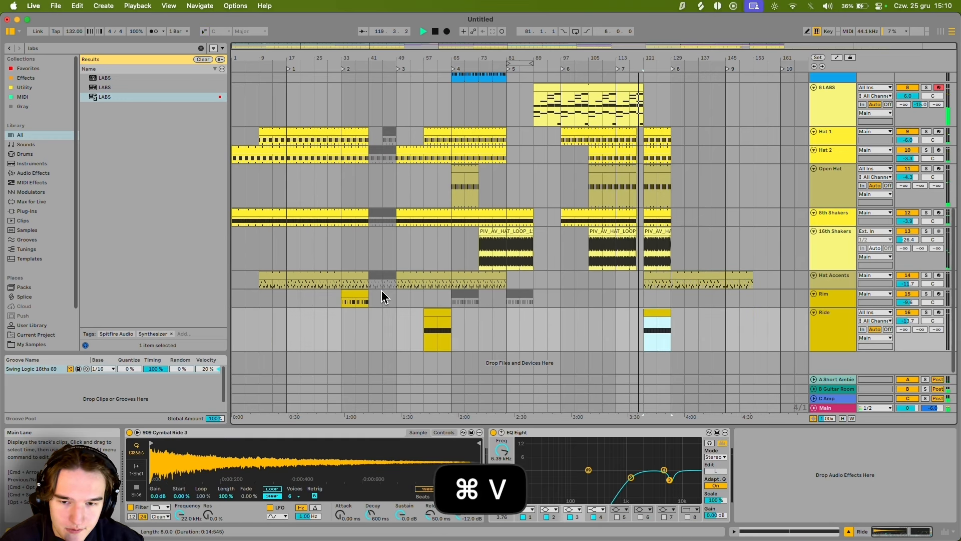
Step: Copy the active Rim clip from bar 33 to bar 121
left_click(360, 295)
key("super+c")
left_click(645, 296)
key("super+v")
scroll(651, 270, "up", 3)
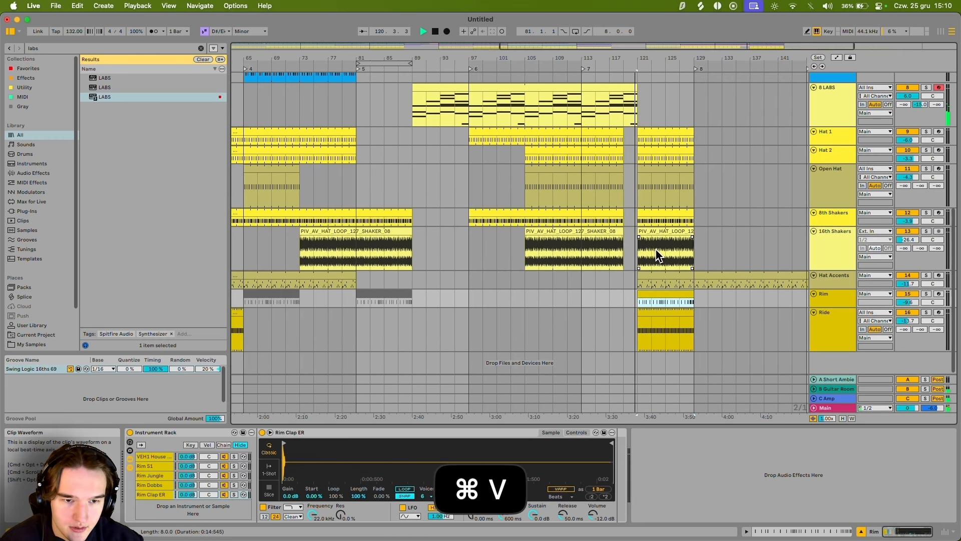
Step: Review the drum and melodic tracks between bars 121 and 129 during playback
scroll(667, 253, "up", 5)
scroll(639, 198, "down", 4)
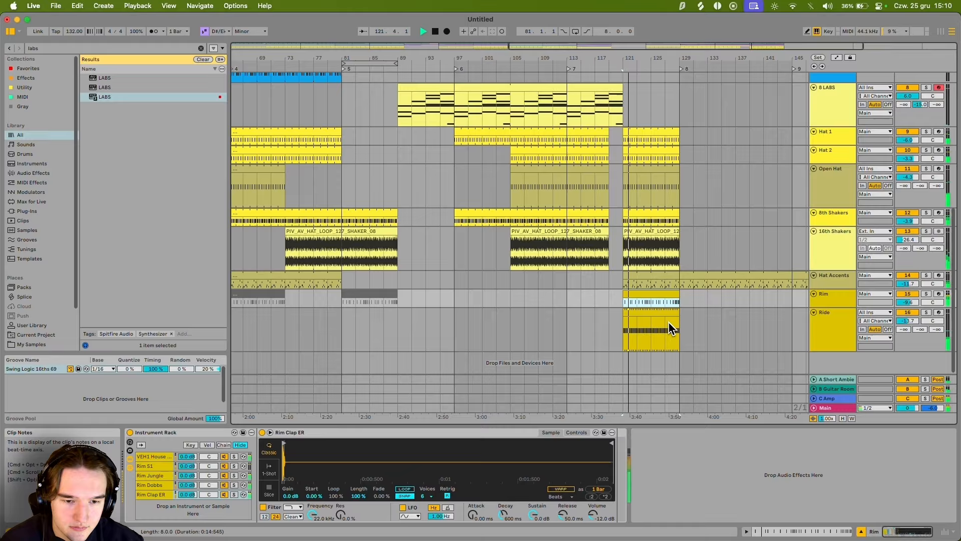
left_click_drag(637, 317, 644, 290)
scroll(679, 312, "up", 2)
scroll(666, 315, "down", 3)
scroll(653, 319, "down", 1)
scroll(678, 176, "up", 10)
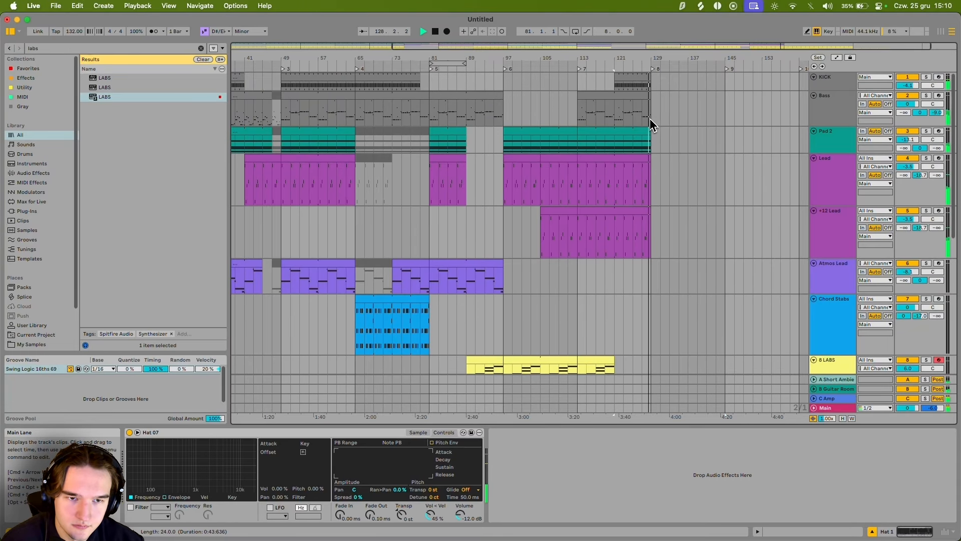
Step: Extend the KICK and Bass clips to bar 145
left_click(647, 74)
left_click_drag(648, 74, 720, 74)
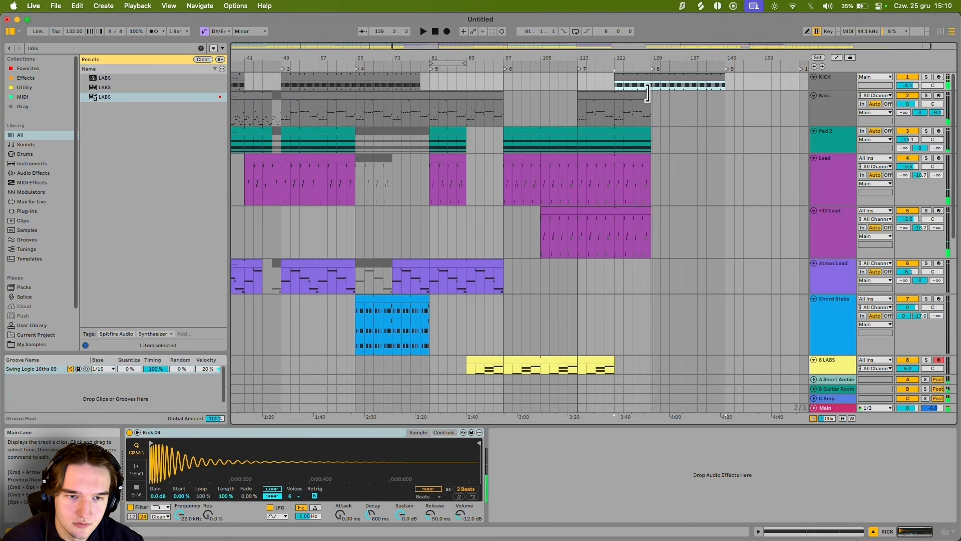
left_click_drag(647, 95, 725, 95)
key("space")
Step: Extend the Pad 2, Lead and +12 Lead clips to bar 145
mouse_move(651, 133)
left_mouse_down()
mouse_move(740, 137)
mouse_move(713, 130)
mouse_move(725, 132)
left_mouse_up()
left_click_drag(650, 158, 725, 159)
left_click_drag(649, 210, 725, 210)
Step: Examine the melodic, LABS and drum tracks between bars 113 and 145 during playback
scroll(652, 178, "down", 5)
left_click(653, 178)
scroll(653, 179, "up", 5)
left_click(654, 181)
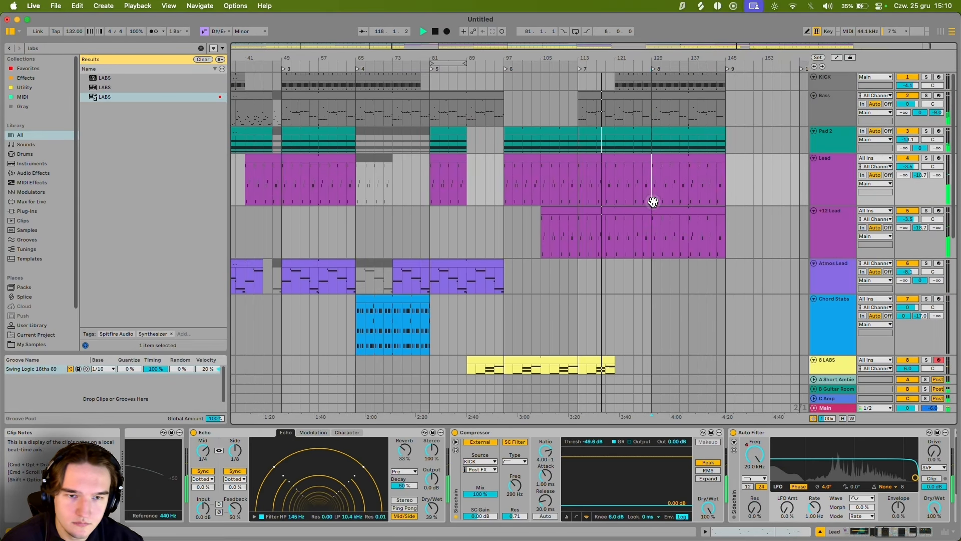
scroll(654, 207, "down", 5)
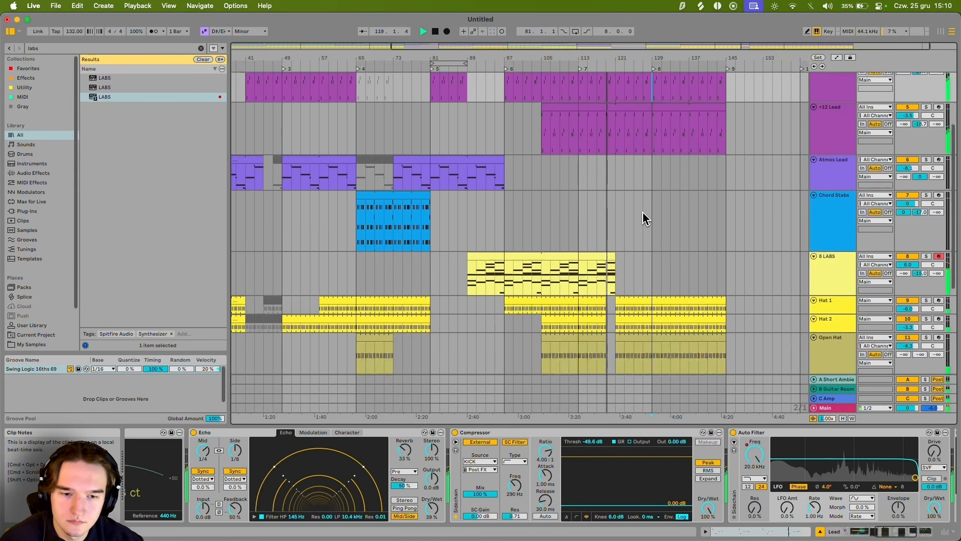
scroll(611, 212, "up", 5)
left_click(616, 215)
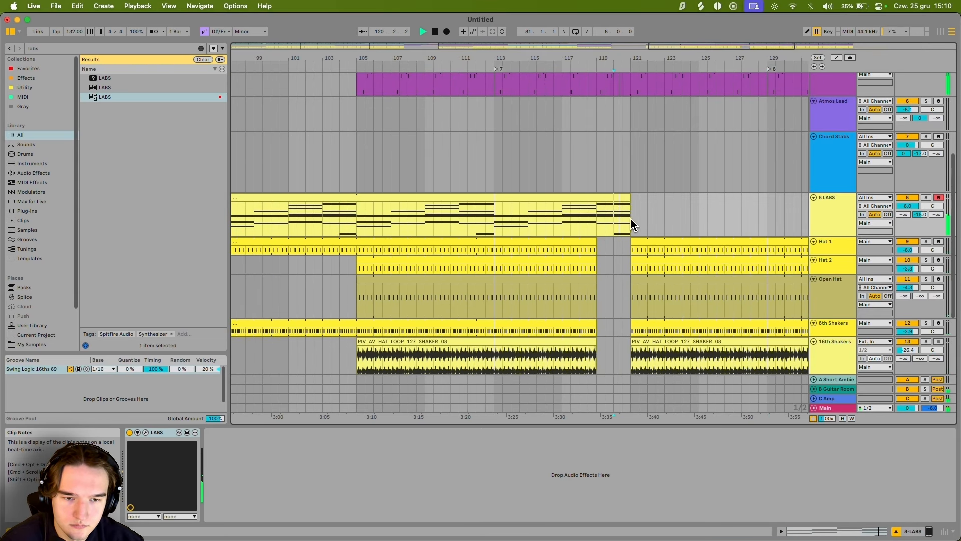
scroll(631, 218, "down", 2)
scroll(601, 156, "down", 2)
scroll(596, 130, "right", 2)
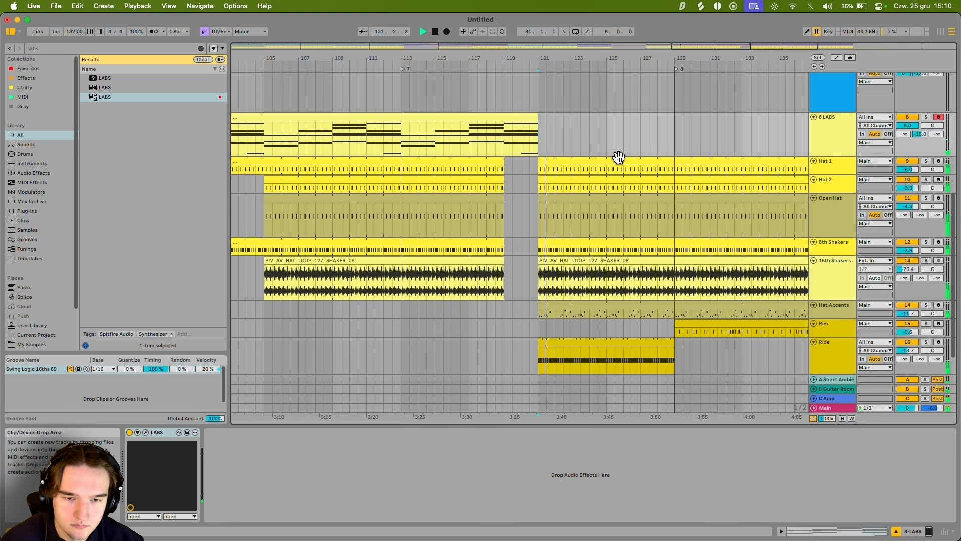
scroll(611, 279, "down", 3)
scroll(624, 377, "up", 8)
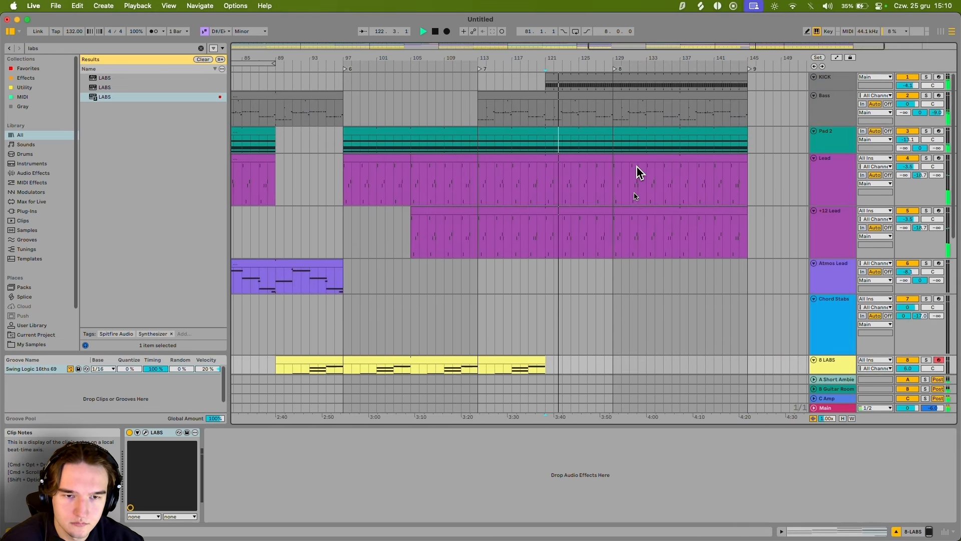
scroll(635, 165, "down", 3)
left_click(619, 151)
scroll(619, 165, "down", 1)
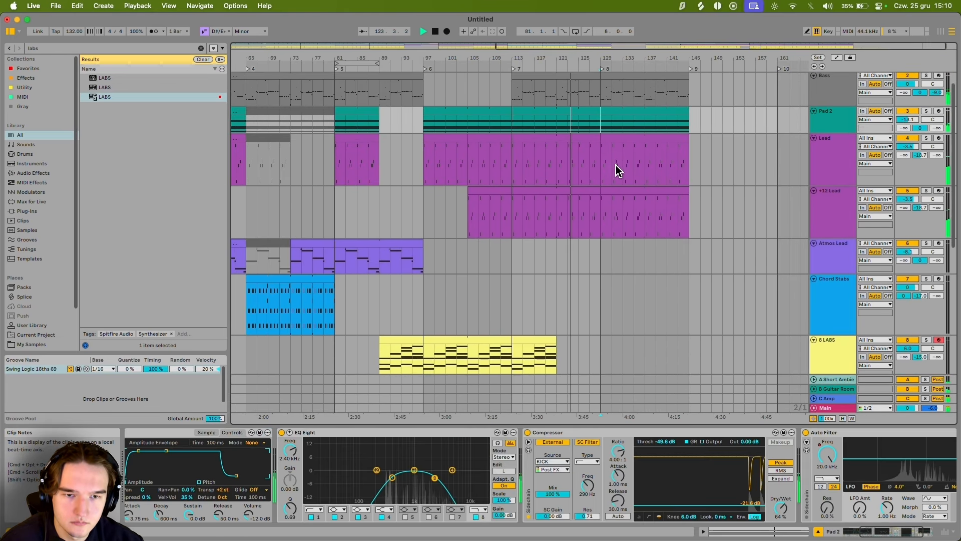
scroll(609, 175, "up", 1)
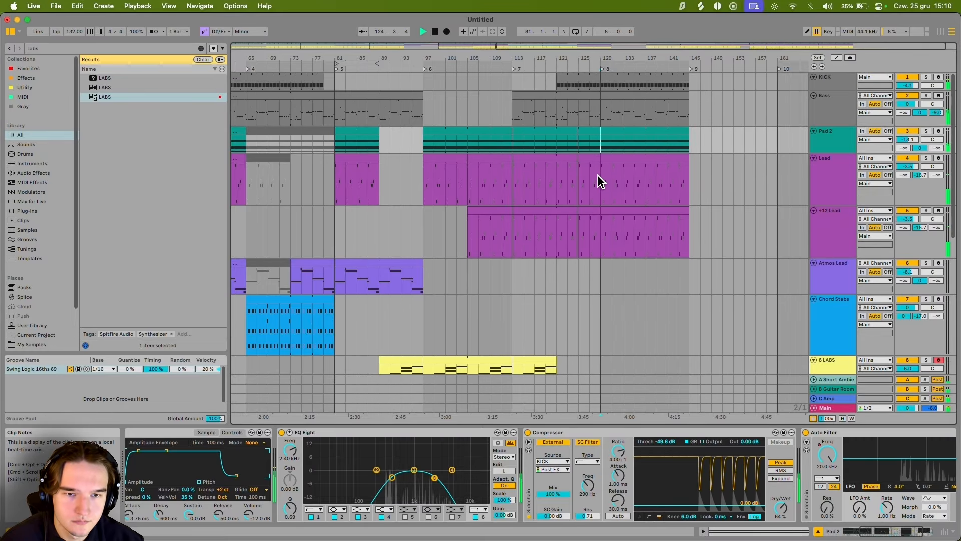
left_click(589, 122)
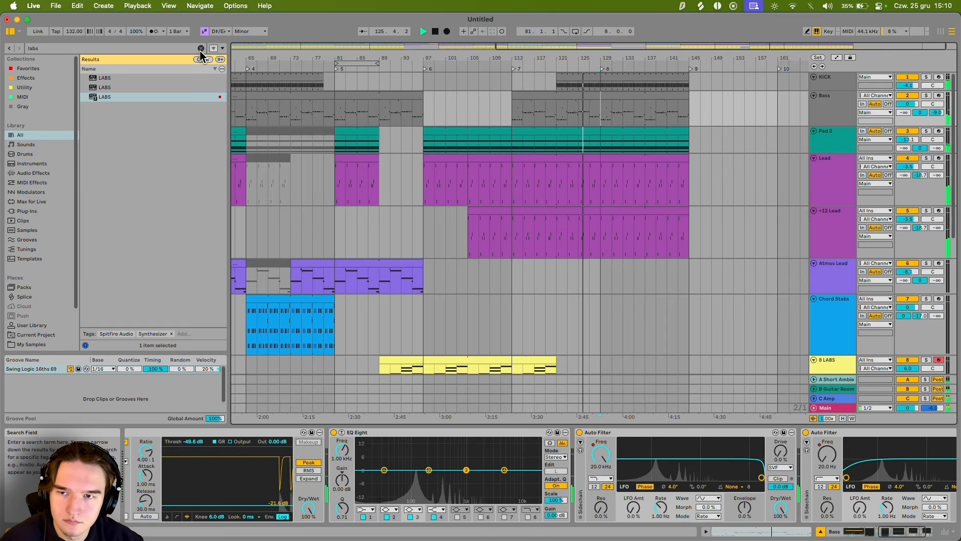
Step: Clear the browser search and examine which melodic and drum layers play around bar 129
left_click(201, 49)
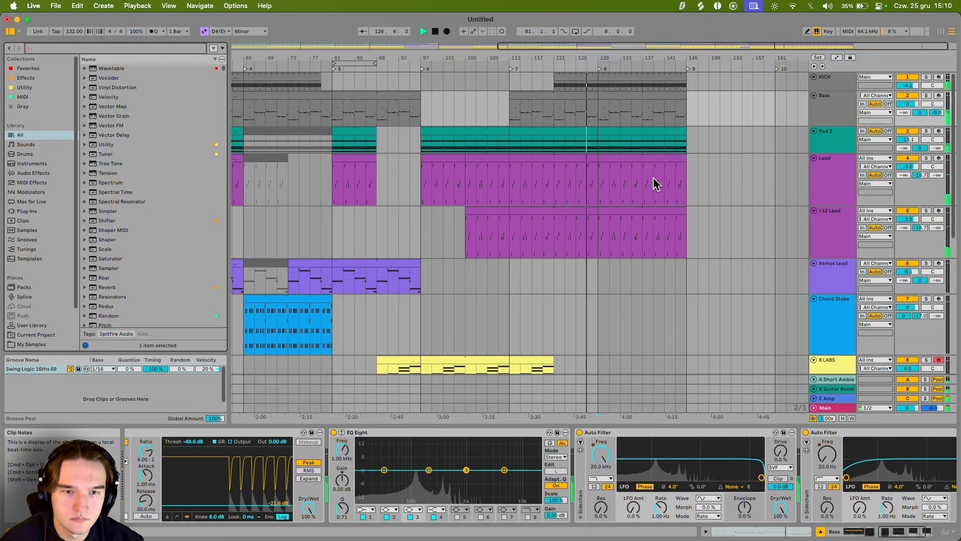
scroll(656, 183, "up", 5)
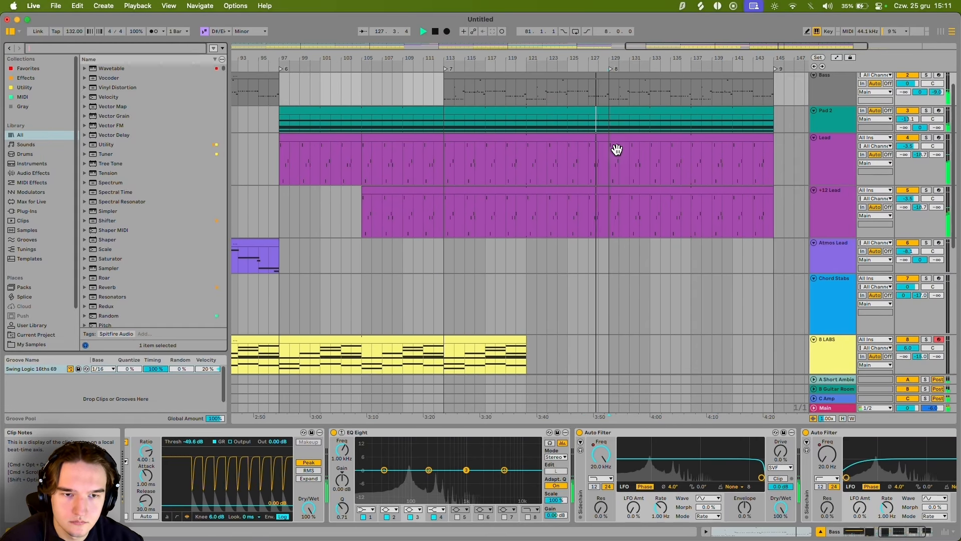
left_click(614, 158)
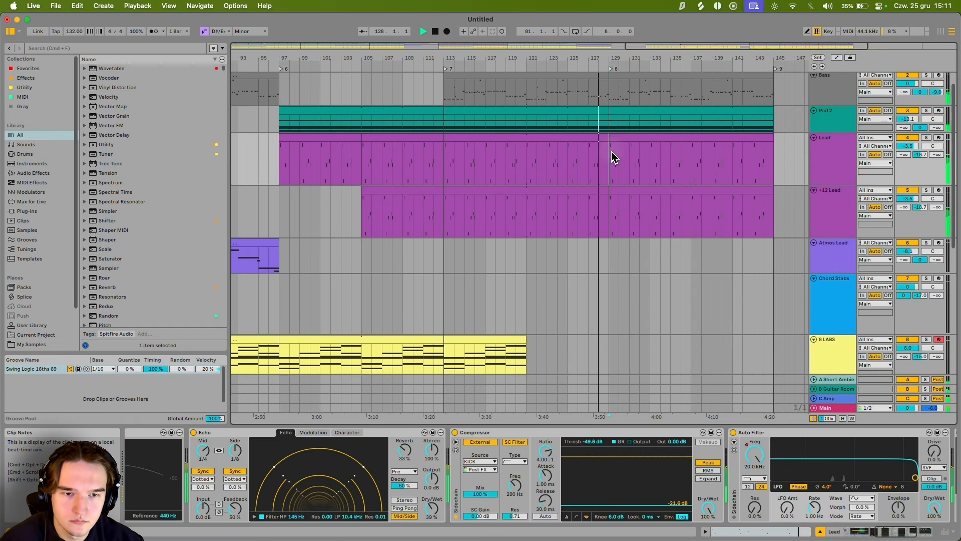
scroll(613, 158, "down", 10)
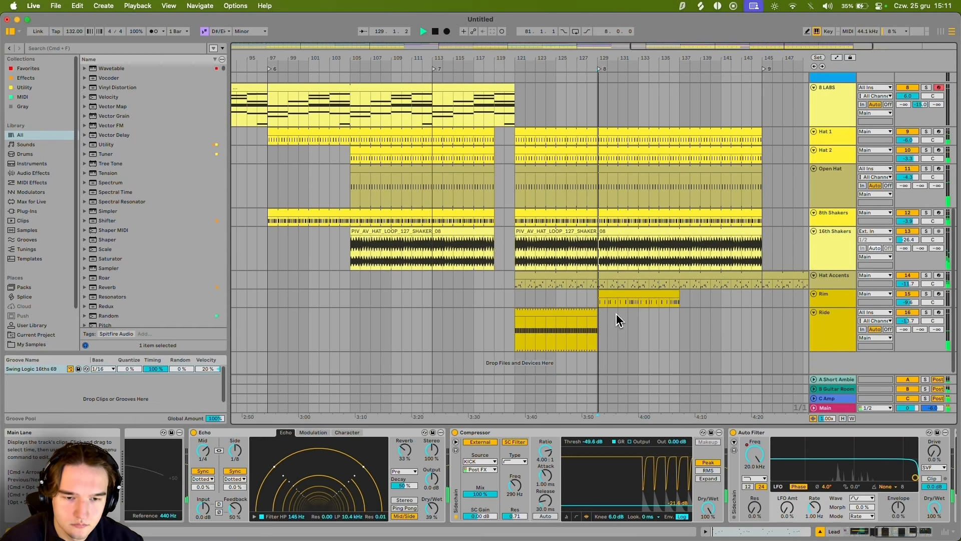
scroll(601, 239, "up", 10)
scroll(608, 239, "down", 5)
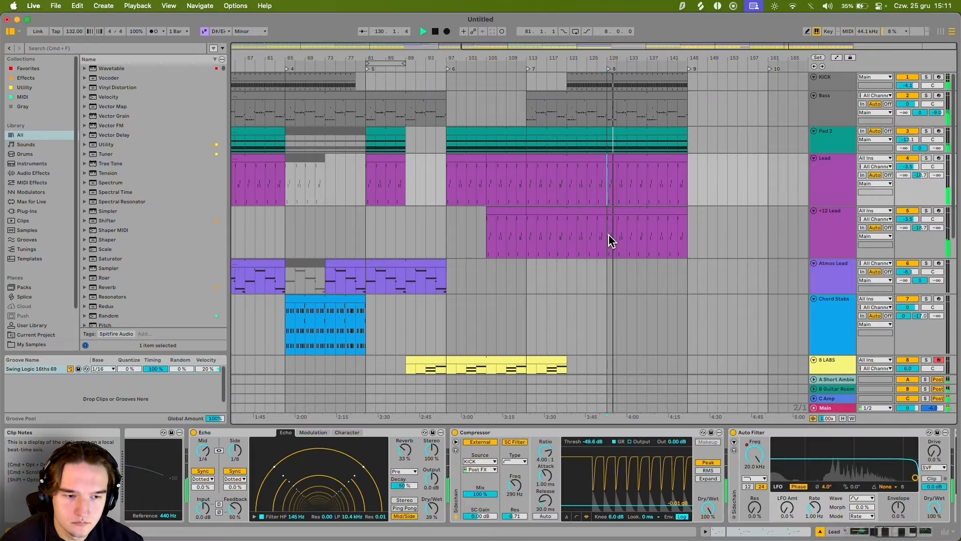
Step: Copy the Atmos Lead clip that ends at bar 97 to bar 129 and stop playback
scroll(612, 240, "down", 3)
left_click(450, 221)
key("super+c")
left_click(616, 221)
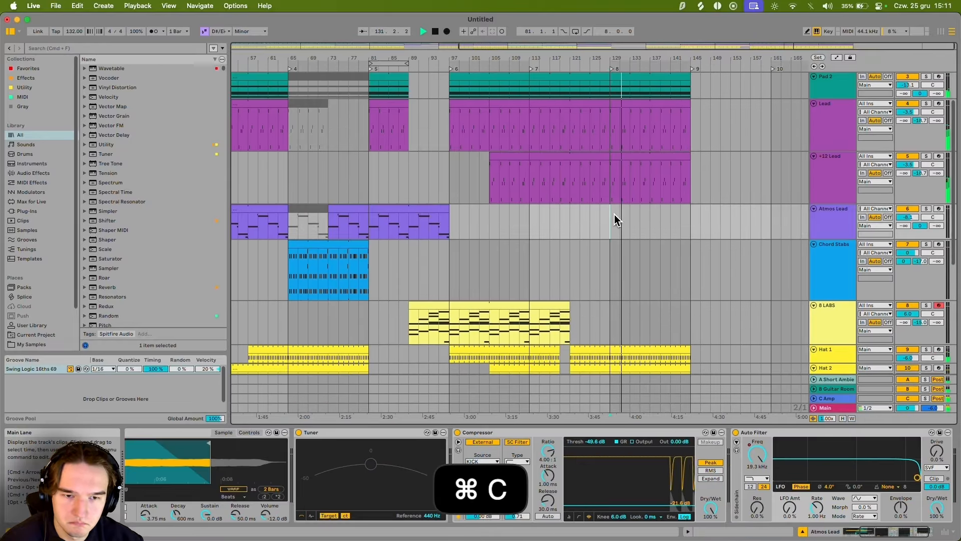
key("super+v")
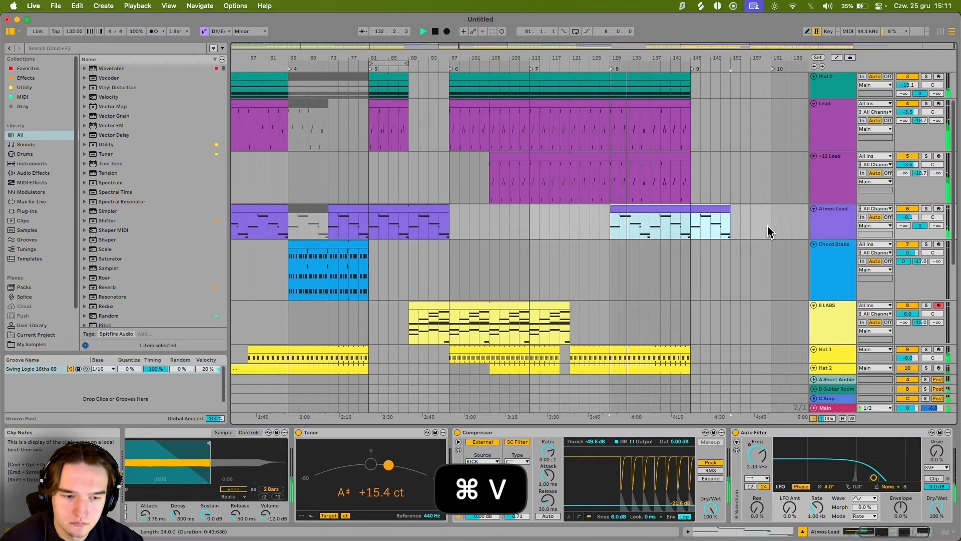
key("space")
double_click(603, 220)
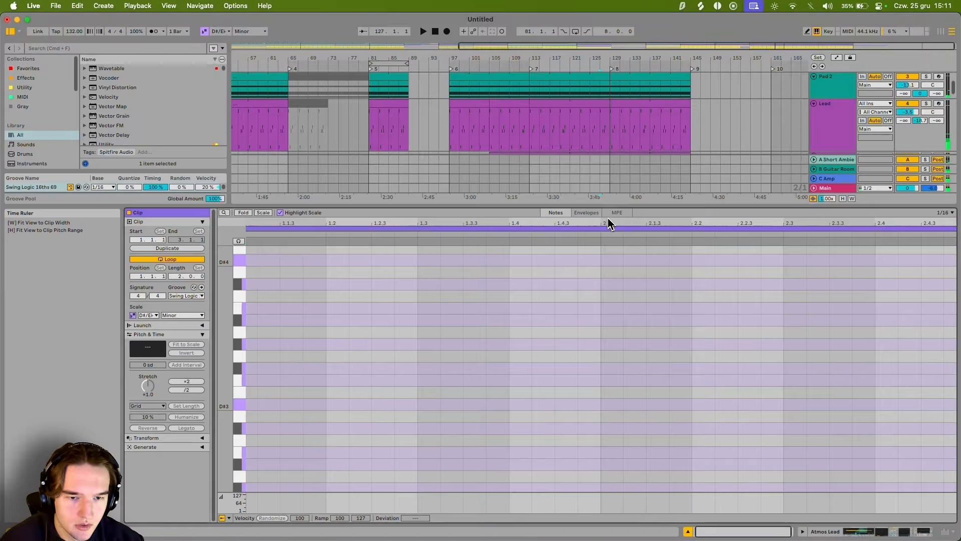
key("shift+Tab")
left_click_drag(606, 215, 594, 214)
key("BackSpace")
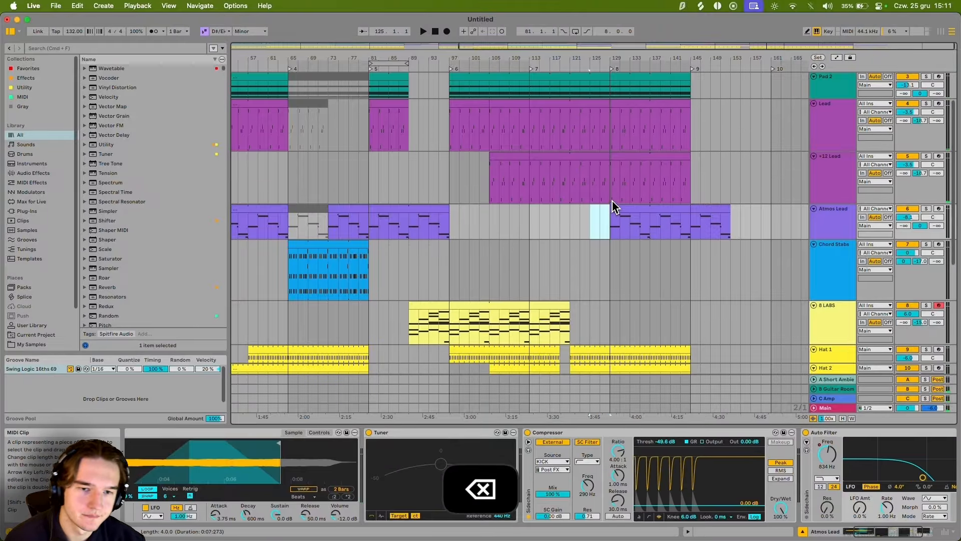
Step: Try removing the Pad 2 section between bars 121 and 129
scroll(615, 180, "up", 3)
left_click(609, 143)
left_click(560, 144)
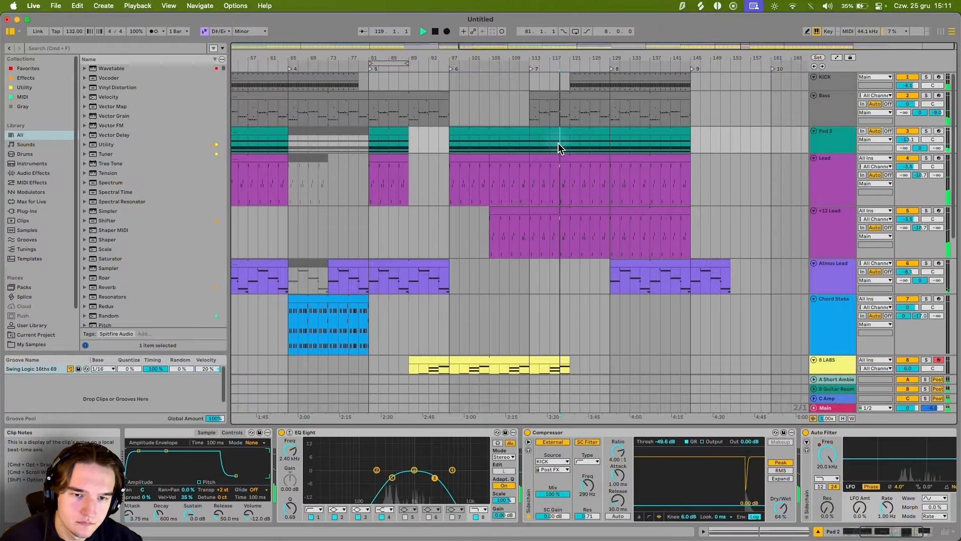
key("space")
left_click_drag(578, 145, 614, 146)
key("BackSpace")
scroll(565, 134, "up", 3)
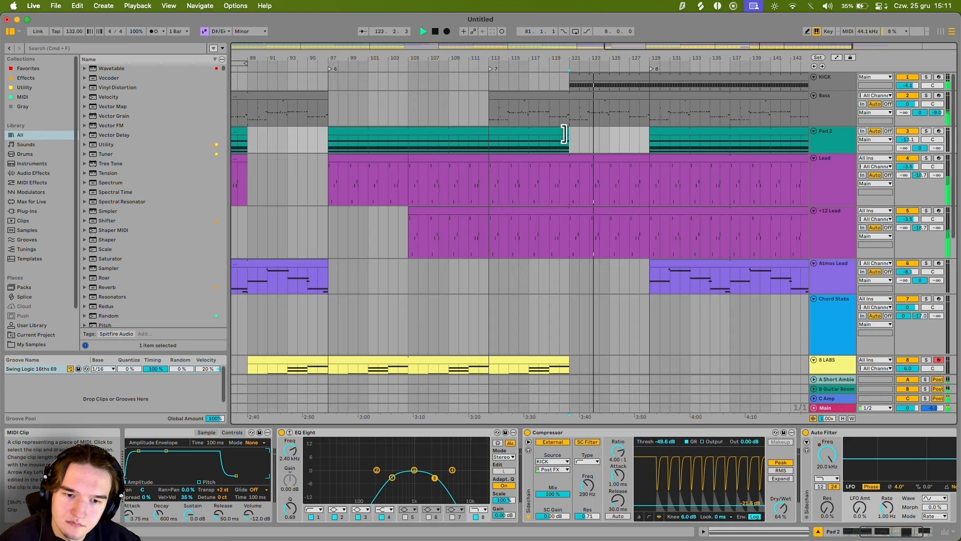
key("super+z")
Step: Delete the Pad 2 section between bars 113 and 121 and play back from just before the gap
left_click_drag(571, 143, 489, 134)
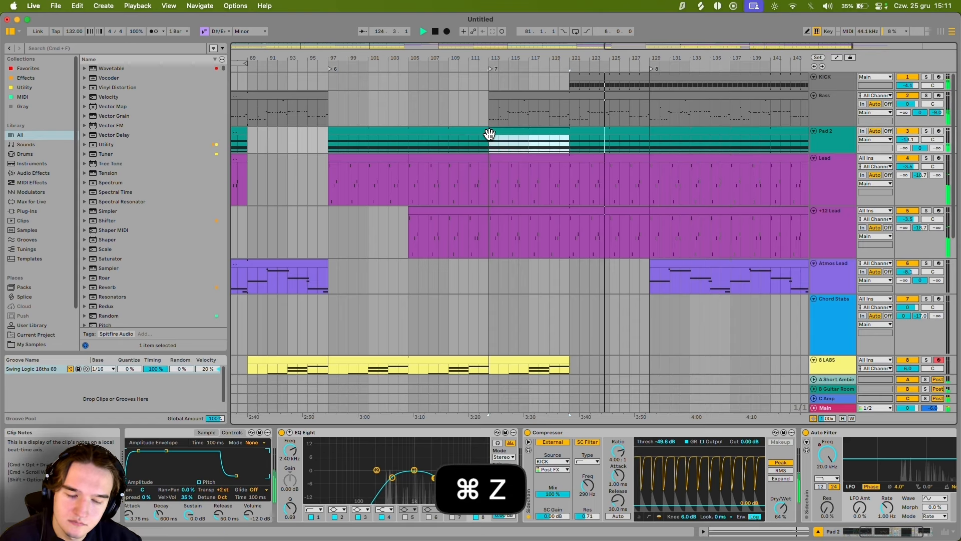
key("BackSpace")
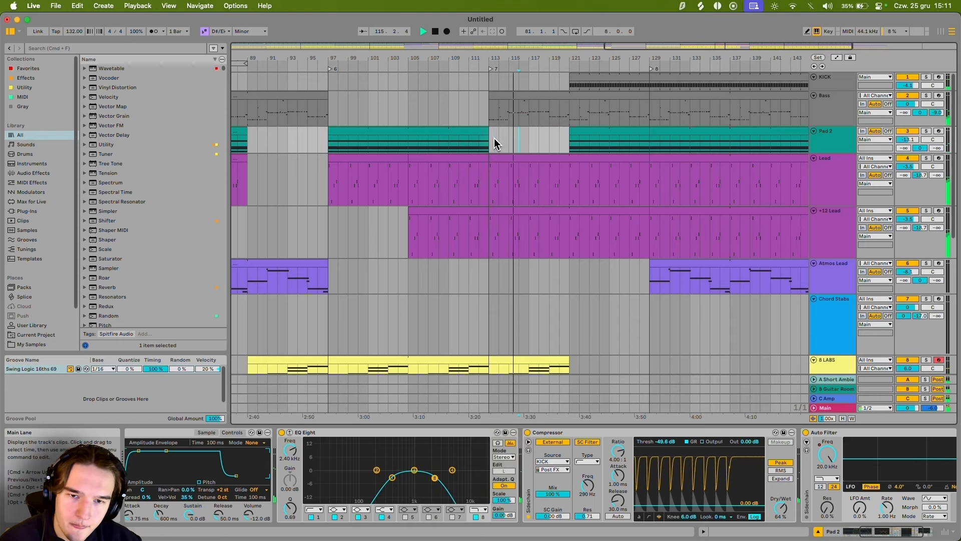
left_click(473, 141)
key("space")
key("space")
Step: Examine the whole arrangement around the Pad 2 gap at bar 113 during playback, including LABS and +12 Lead
scroll(479, 154, "down", 6)
scroll(567, 224, "down", 6)
scroll(630, 216, "up", 4)
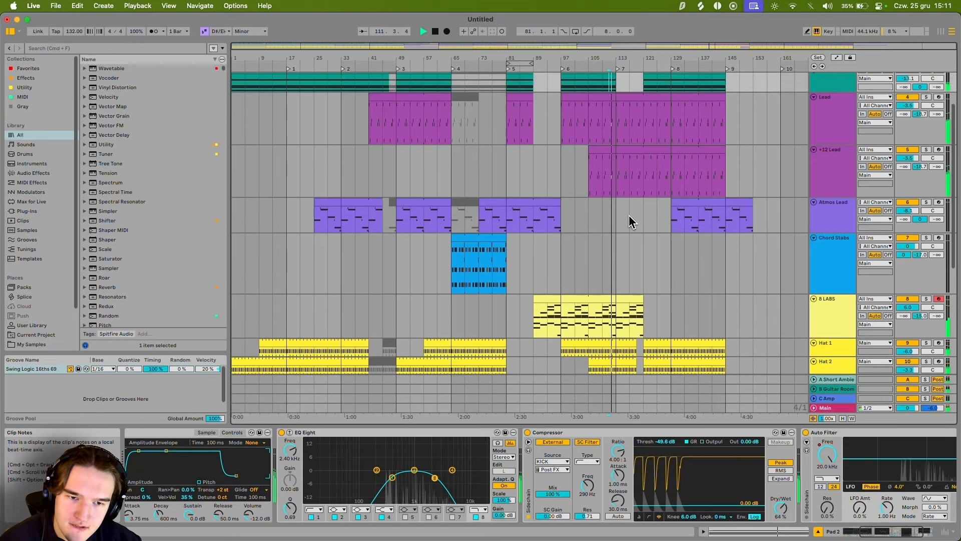
left_click(607, 299)
scroll(606, 255, "down", 3)
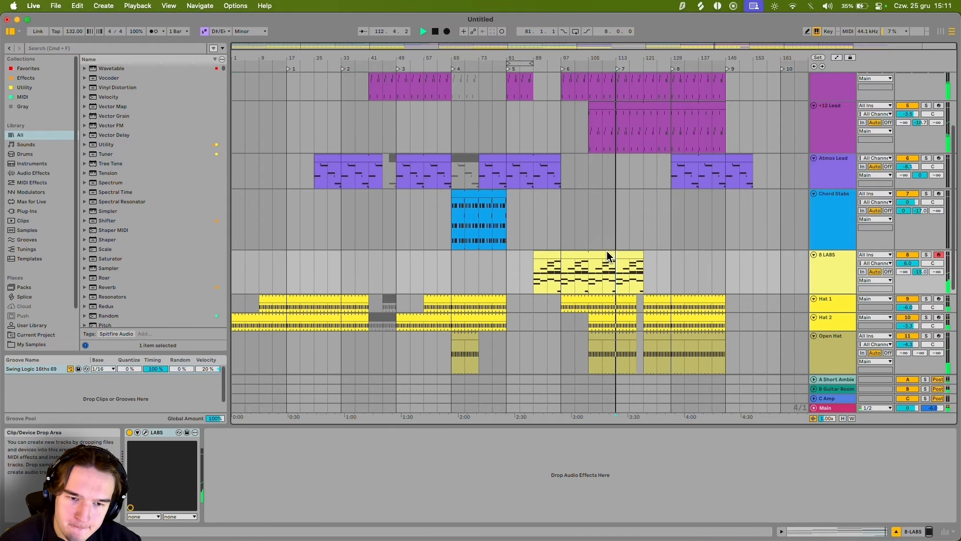
left_click(628, 257)
scroll(638, 262, "up", 7)
left_click(630, 220)
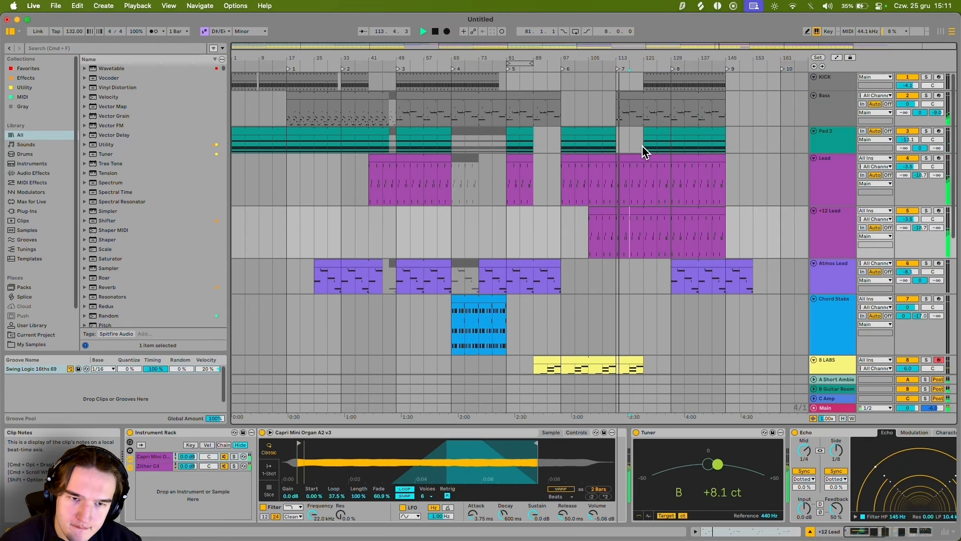
scroll(644, 150, "up", 2)
key("space")
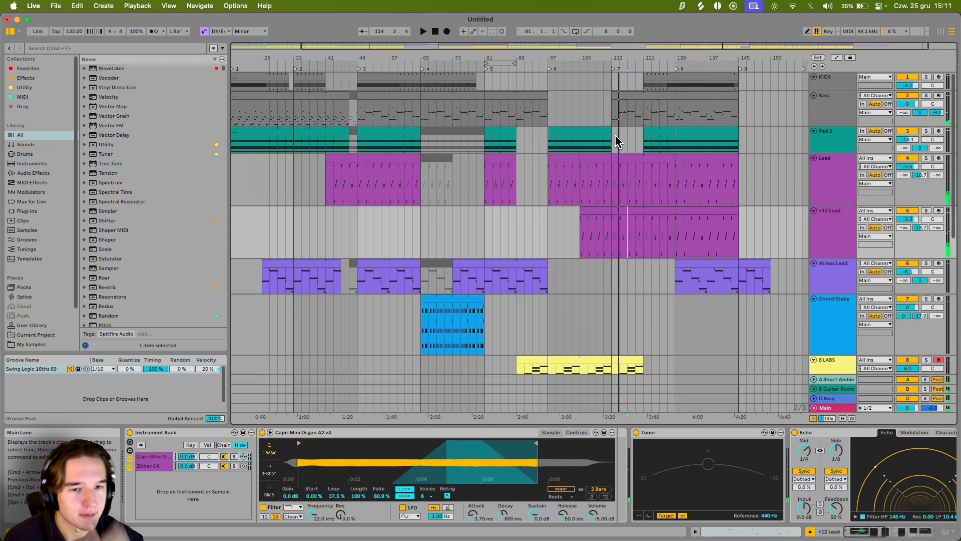
left_click(619, 140)
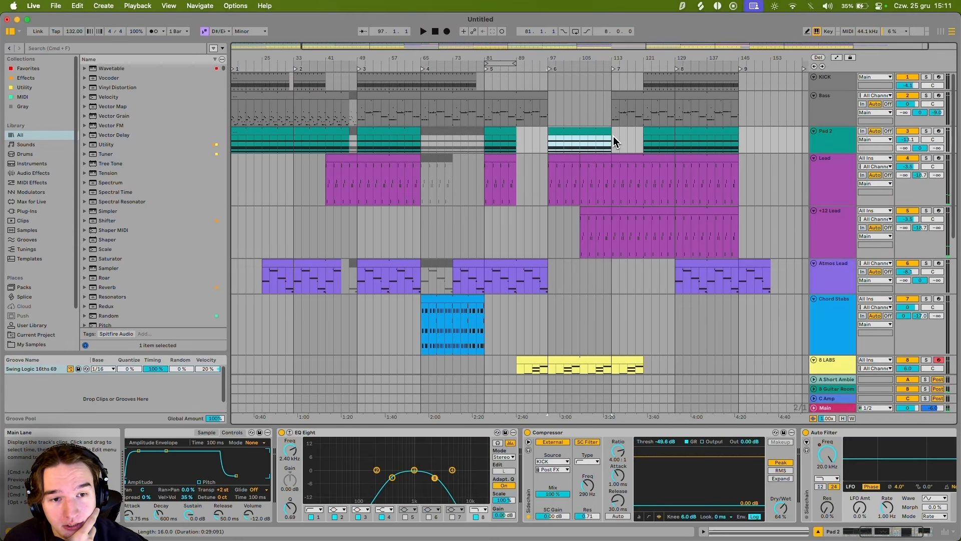
left_click_drag(613, 136, 643, 141)
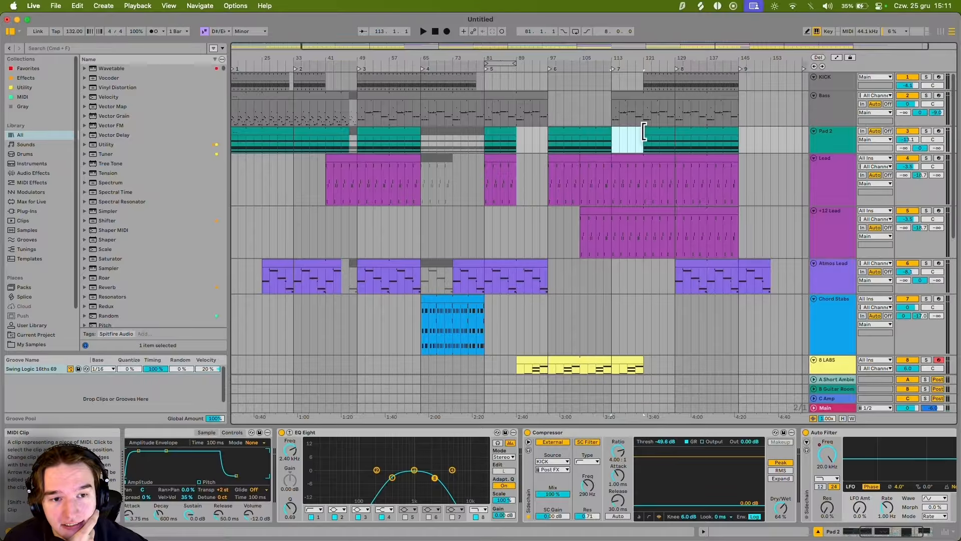
left_click(645, 132)
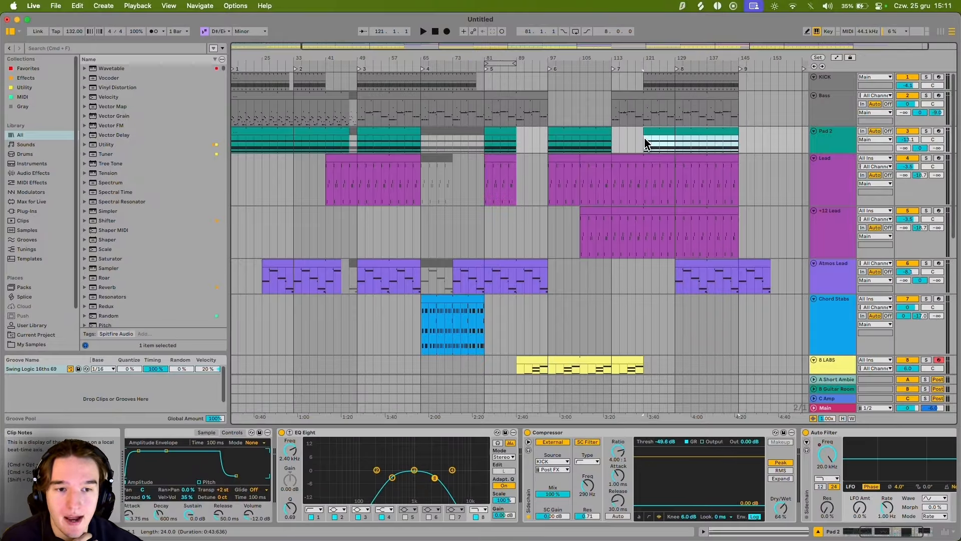
mouse_move(646, 143)
left_mouse_down()
mouse_move(615, 146)
mouse_move(643, 148)
left_mouse_up()
scroll(638, 147, "up", 5)
key("super+z")
Step: Play back from bar 112 and examine how the pad, lead, bass and kick layers work through bar 127
left_click(532, 146)
key("space")
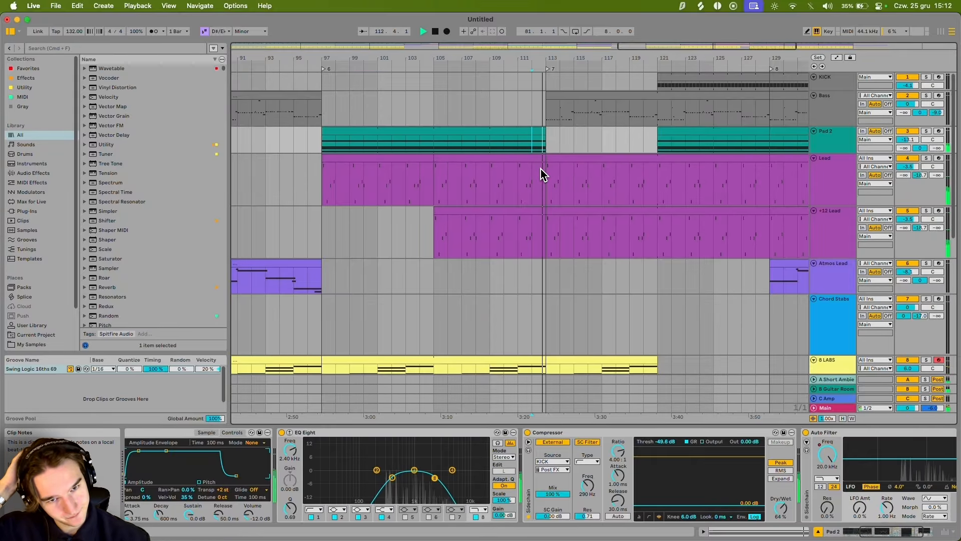
scroll(494, 188, "down", 10)
scroll(491, 253, "up", 8)
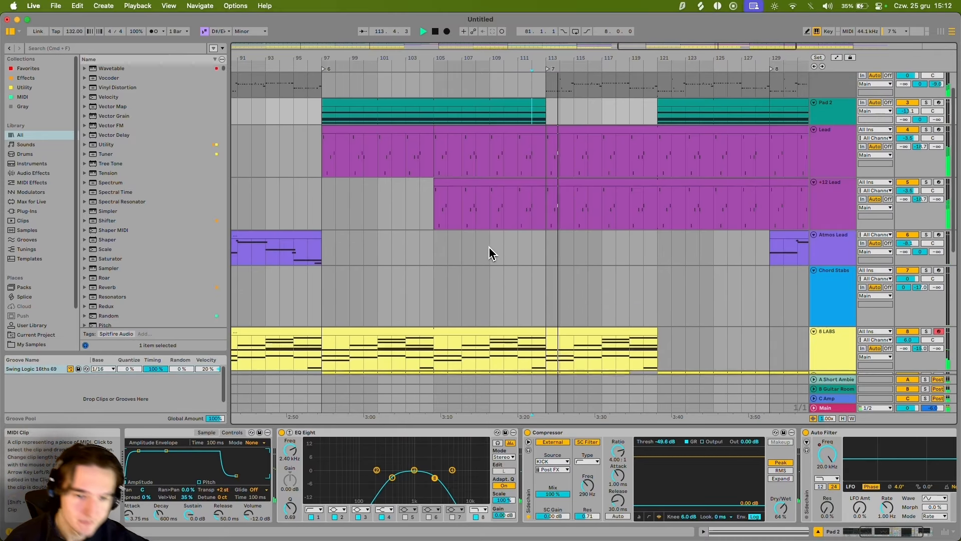
left_click(633, 150)
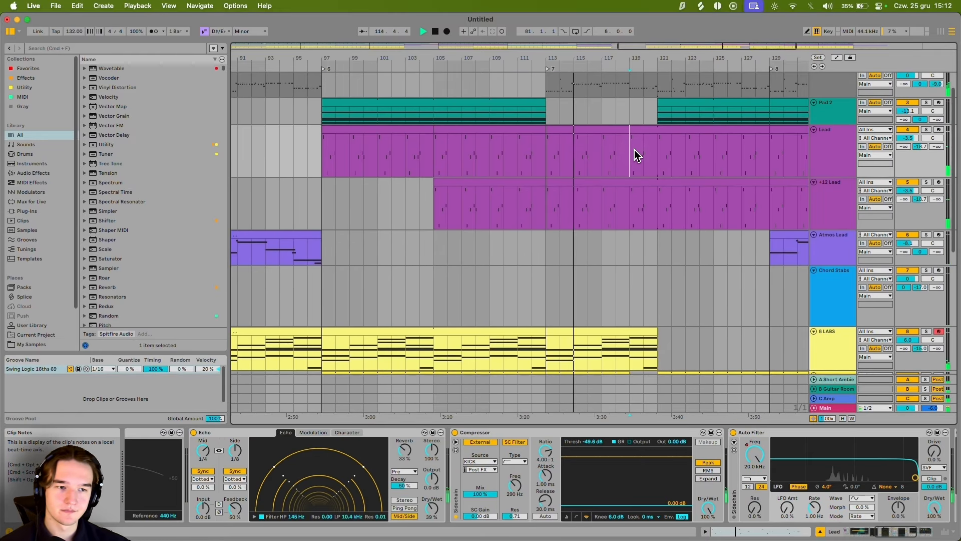
scroll(656, 165, "down", 3)
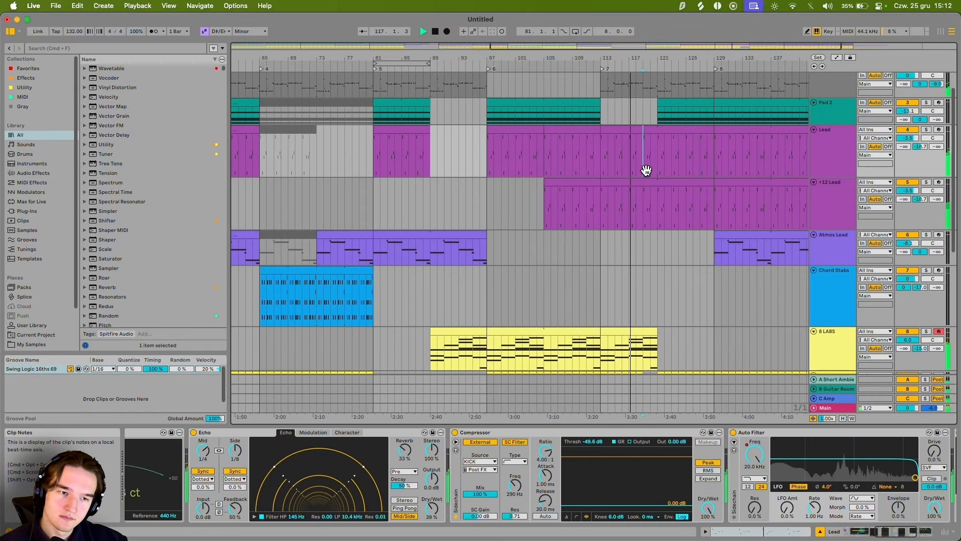
scroll(646, 170, "up", 1)
scroll(647, 171, "right", 1)
scroll(497, 215, "up", 4)
left_click(497, 200)
left_click(490, 216)
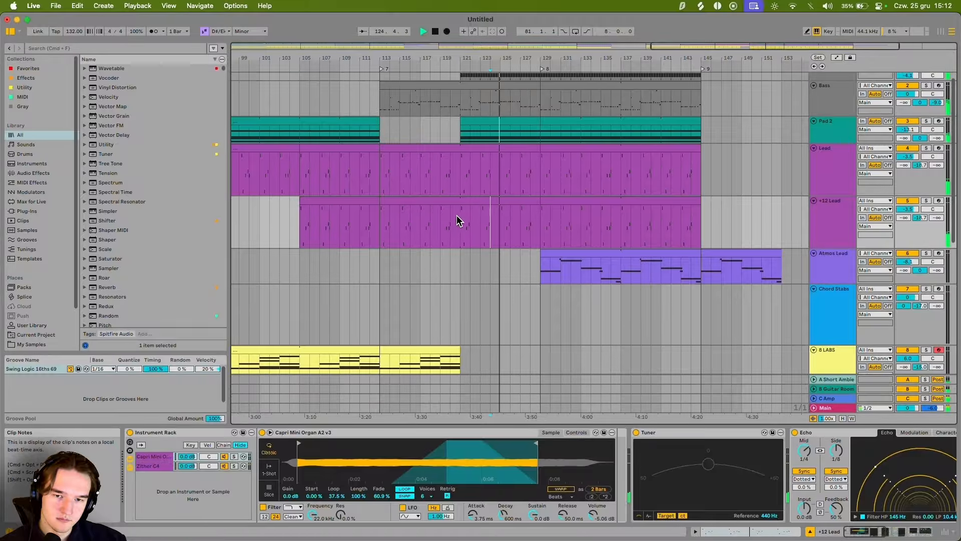
left_click(457, 218)
left_click_drag(471, 227, 512, 241)
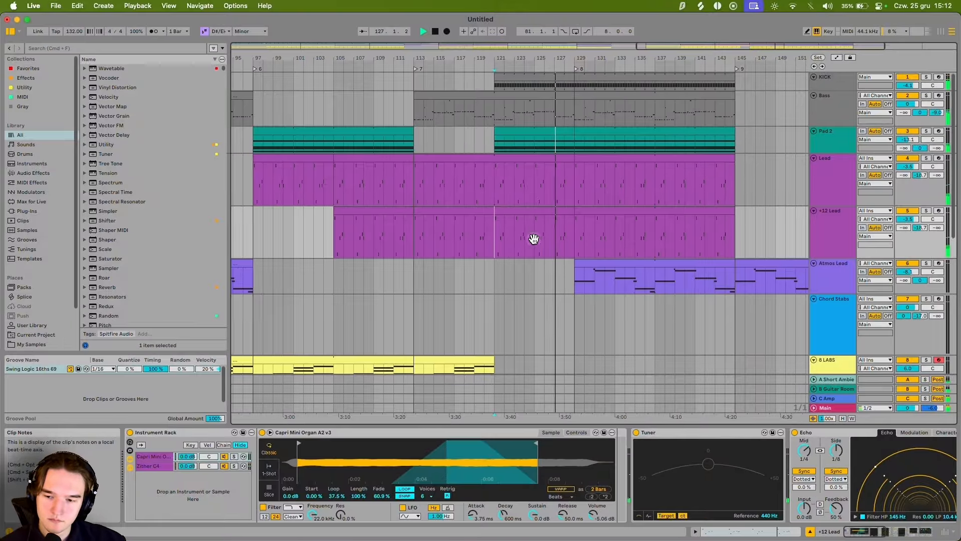
Step: Examine the arrangement during playback, comparing the section after bar 121 with the earlier lead, bass, Chord Stabs and drum layers
left_click(495, 195)
key("minus")
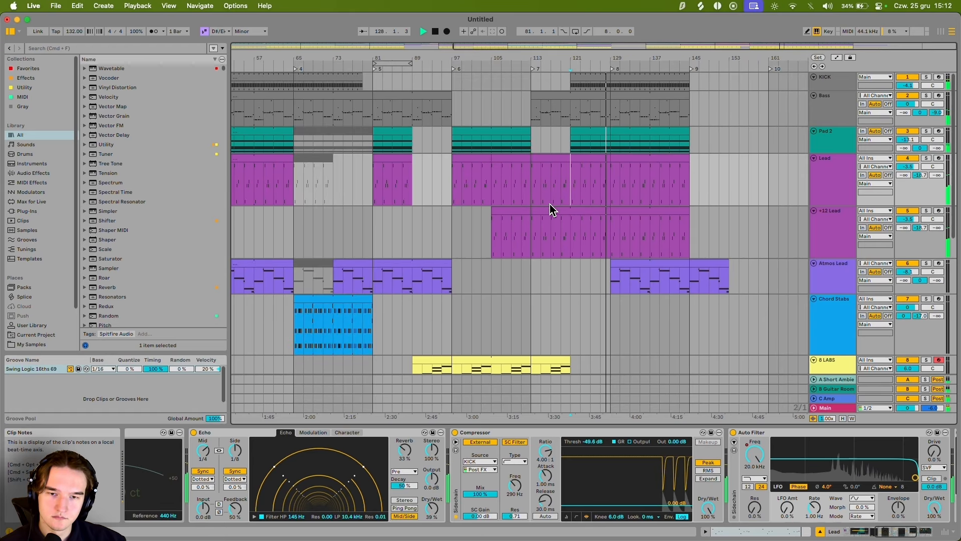
scroll(746, 281, "down", 10)
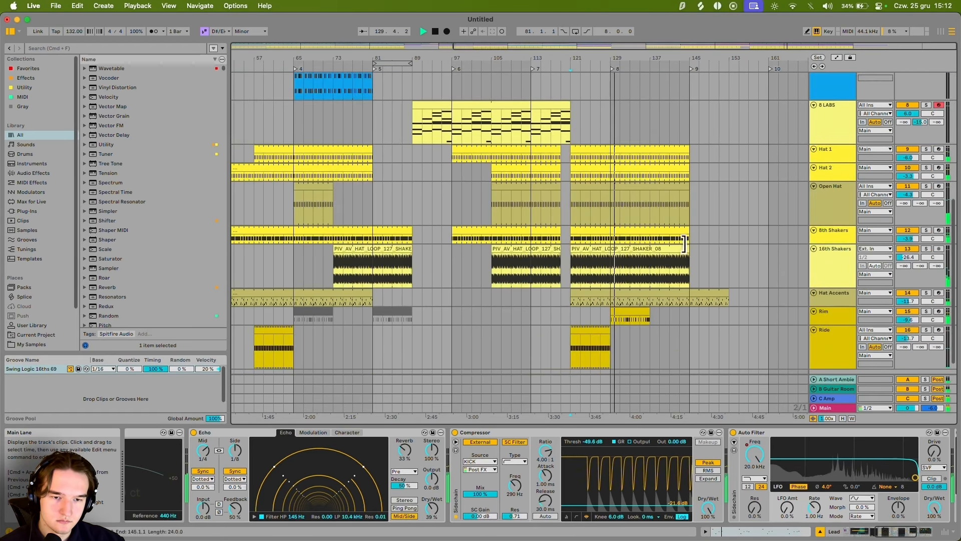
left_click(636, 315)
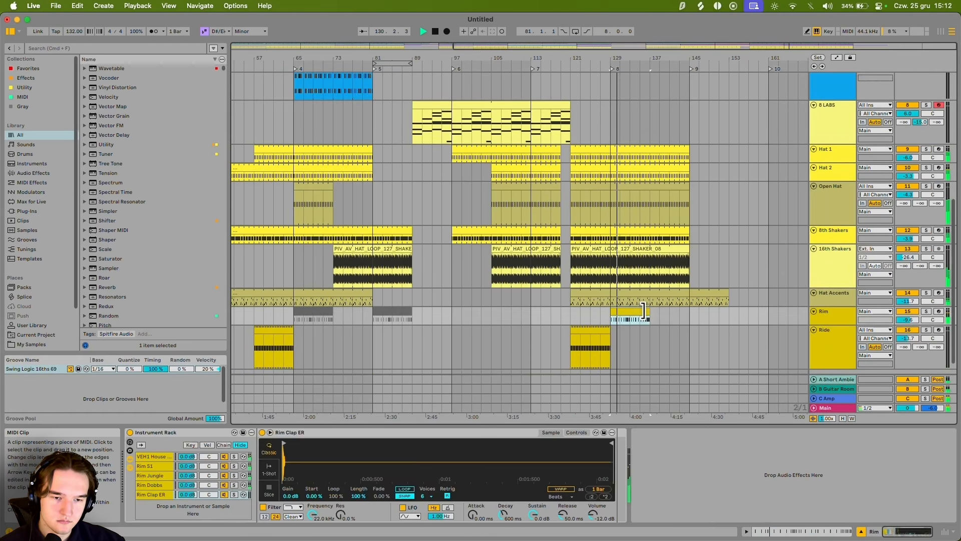
scroll(652, 314, "down", 2)
scroll(621, 250, "up", 10)
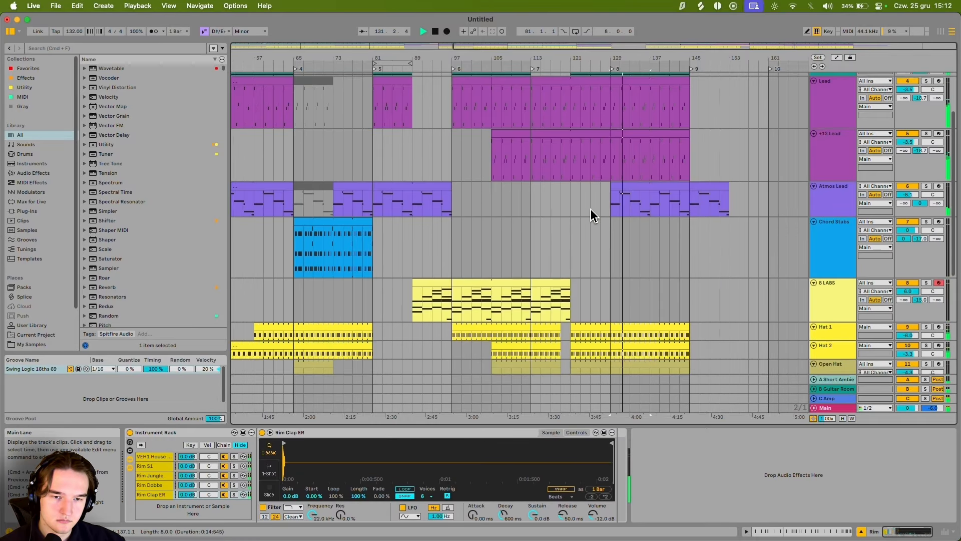
left_click(616, 223)
scroll(602, 181, "left", 10)
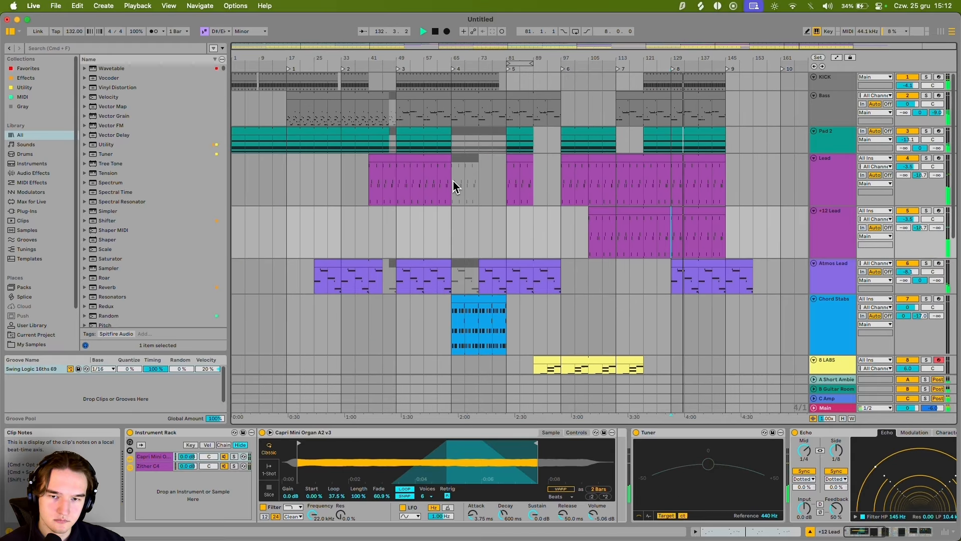
left_click(456, 113)
scroll(584, 288, "down", 6)
scroll(587, 282, "up", 6)
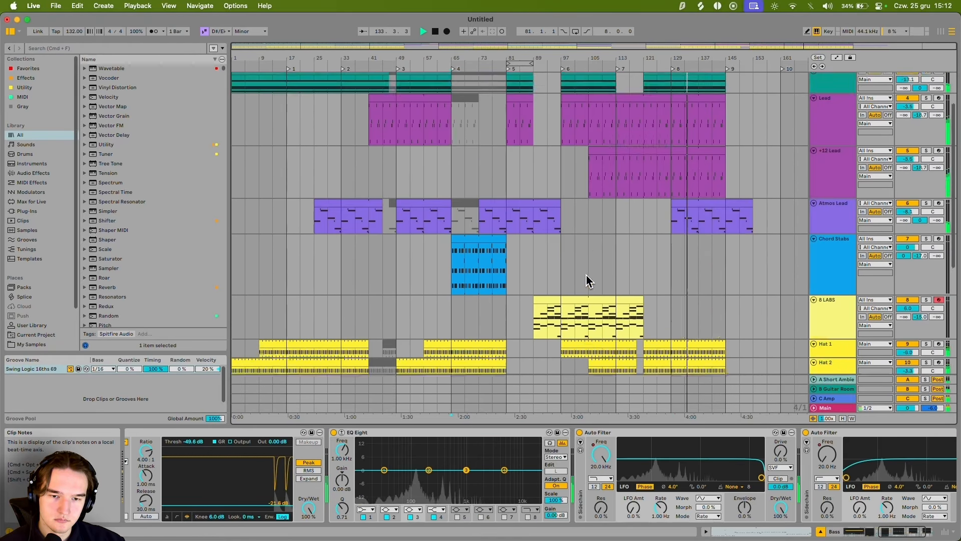
Step: Shorten the last Lead and +12 Lead clips so both end at bar 137
scroll(661, 212, "up", 4)
left_click(673, 158)
left_click(674, 210, "shift")
left_click_drag(693, 210, 656, 210)
Step: Extend the final KICK and Bass clips together to bar 161
left_click(651, 75)
left_click(651, 95, "shift")
left_click_drag(693, 95, 770, 95)
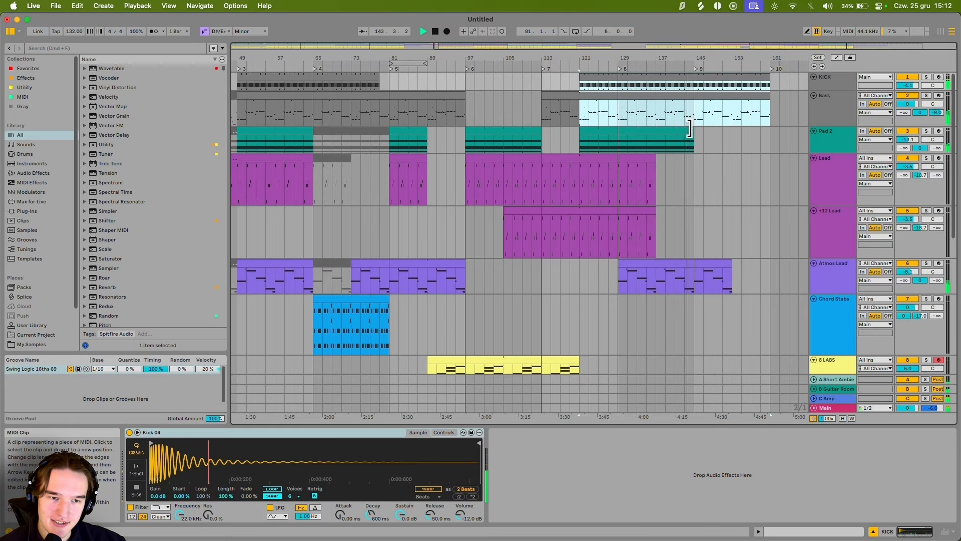
Step: Extend the Hat 1, Hat 2, Open Hat, 8th Shakers and 16th Shakers clips to bar 161
left_click(690, 129)
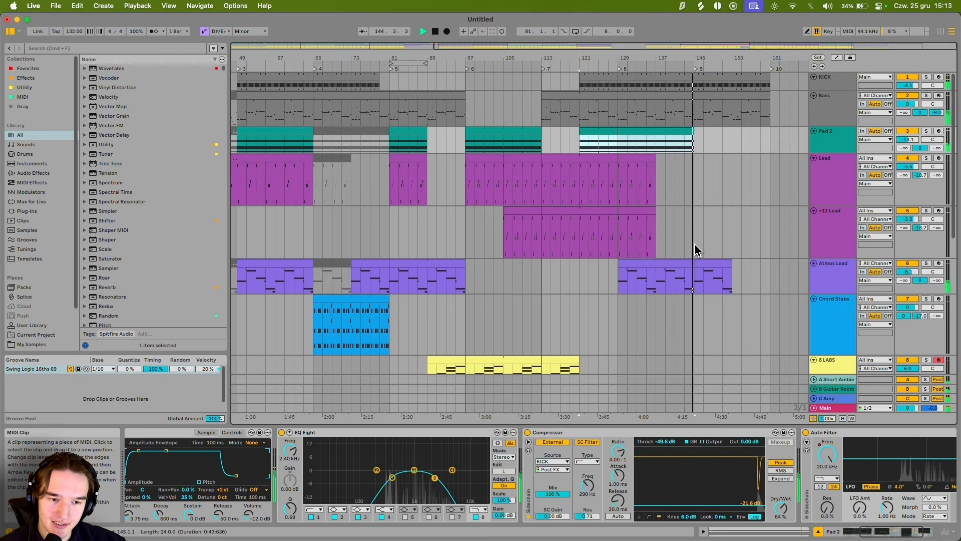
scroll(695, 244, "down", 8)
left_click_drag(694, 146, 771, 244)
Step: Paste a copy of the Chord Stabs section at bar 153, running to bar 169
scroll(695, 244, "up", 5)
left_click(735, 275)
key("super+v")
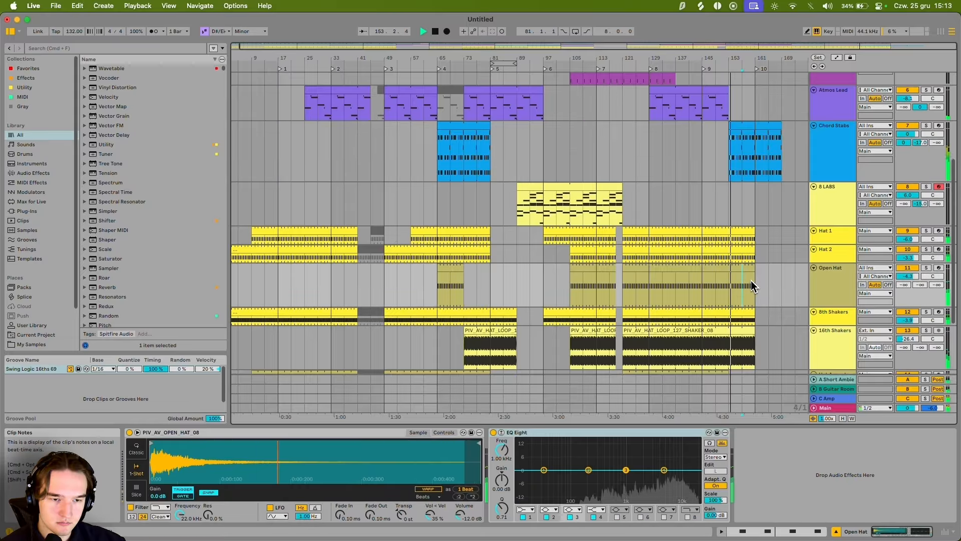
Step: Extend the final KICK and Bass clips together to bar 185
scroll(721, 240, "down", 2)
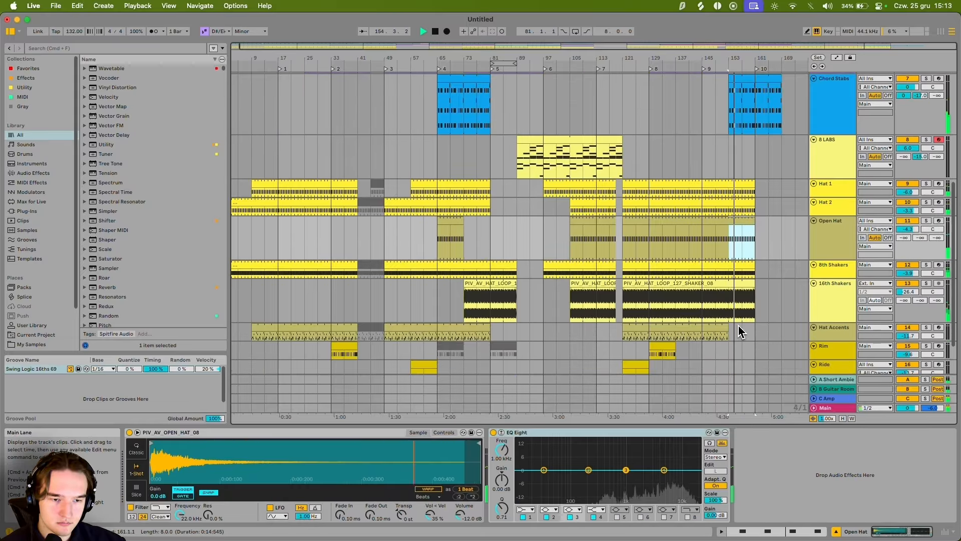
scroll(746, 280, "up", 3)
scroll(731, 245, "up", 5)
left_click(736, 80)
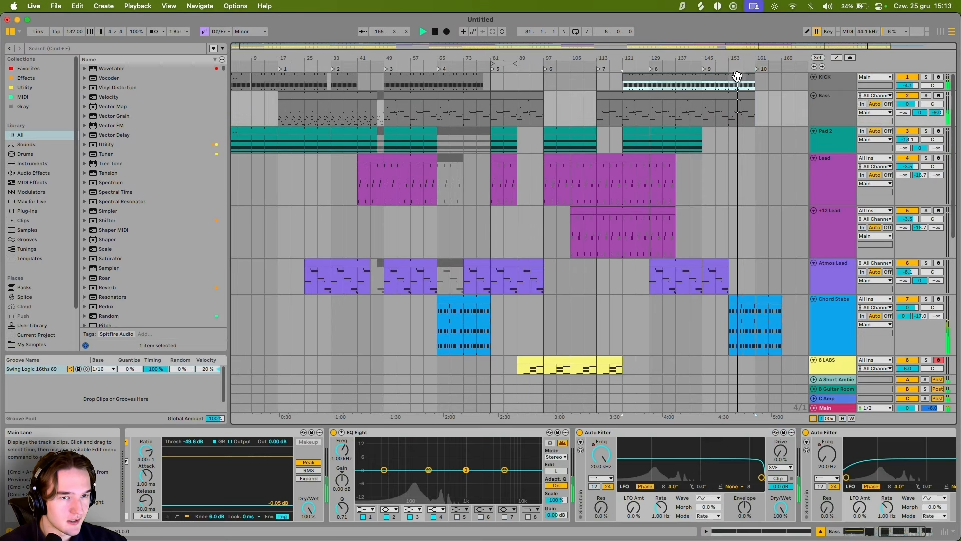
left_click(751, 95)
left_click(746, 77, "shift")
left_click_drag(754, 77, 789, 90)
scroll(771, 109, "down", 1)
scroll(774, 113, "up", 1)
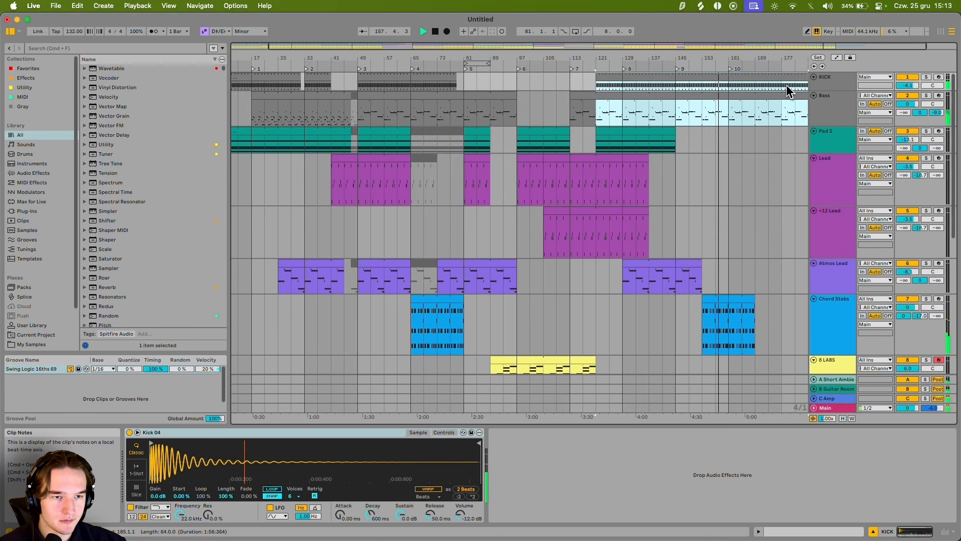
Step: Add a locator at bar 177 and extend the Hat 1, Hat 2, Open Hat, 8th Shakers and 16th Shakers clips to it
right_click(784, 69)
left_click(794, 94)
left_click(782, 113)
scroll(767, 146, "down", 8)
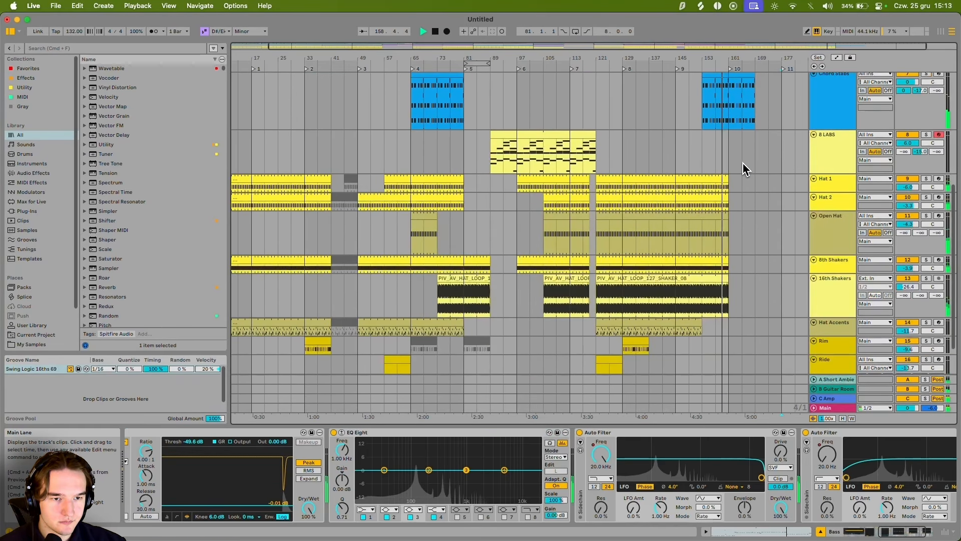
left_click(731, 187)
left_click_drag(726, 296, 781, 178)
Step: Delete the Open Hat section between bars 161 and 177
left_click(772, 166)
left_click(740, 228)
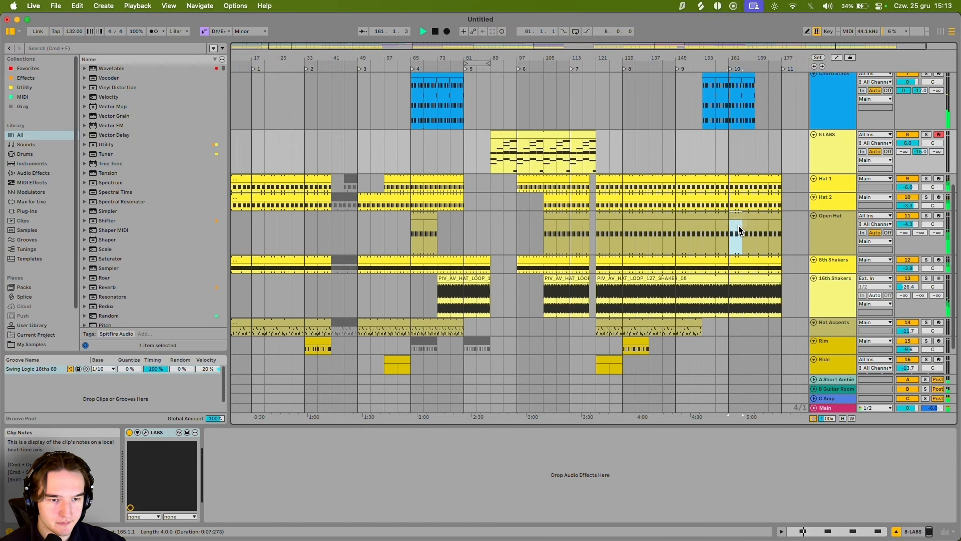
left_click_drag(756, 236, 737, 232)
key("BackSpace")
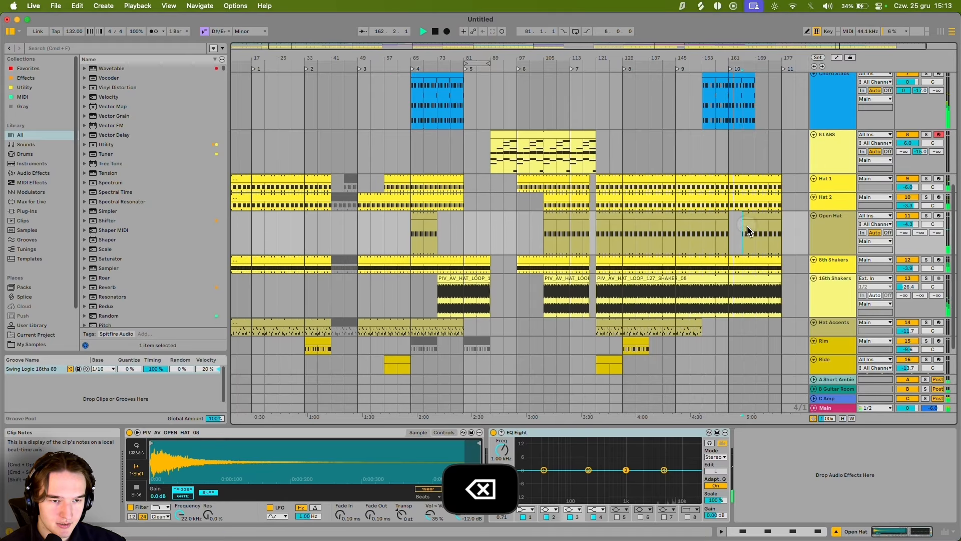
left_click(766, 228)
scroll(763, 226, "up", 5)
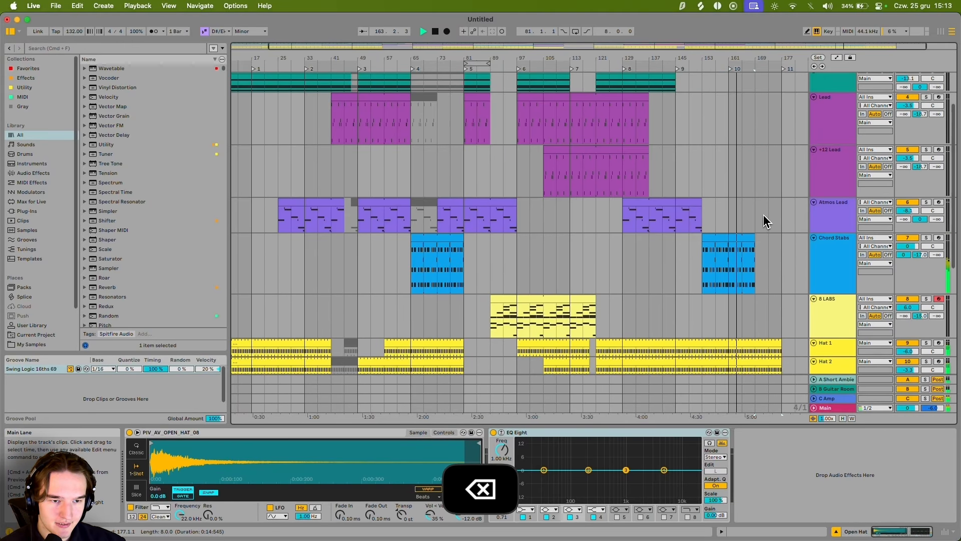
Step: Copy the Hat Accents section from bars 145 to 153 and paste it at bar 169
scroll(751, 273, "down", 5)
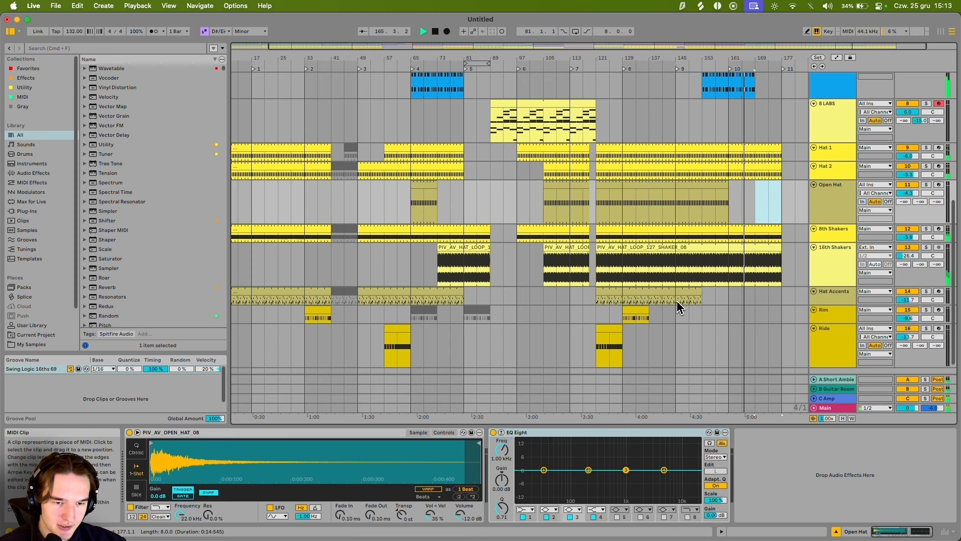
left_click_drag(678, 302, 700, 309)
key("super+c")
key("super+v")
scroll(751, 231, "up", 5)
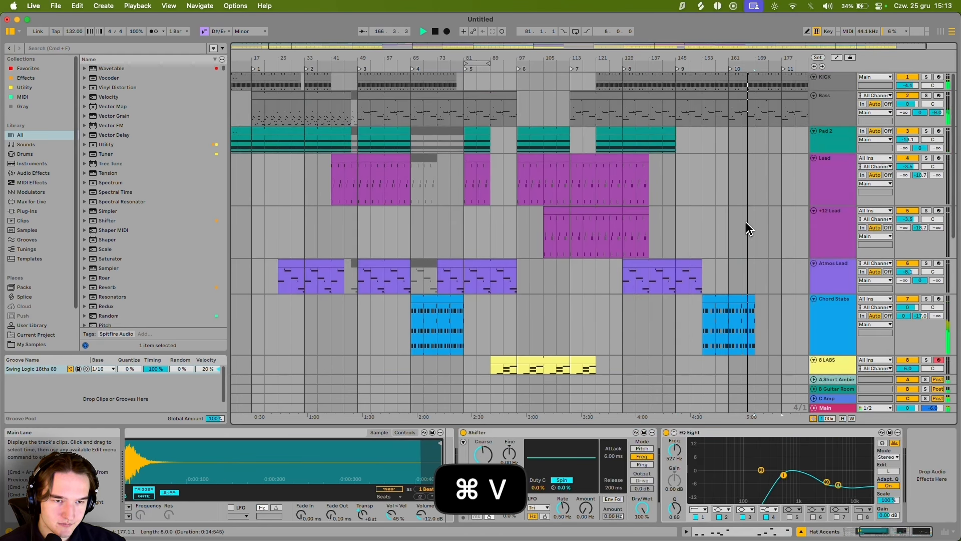
Step: Automate the Bass Auto Filter frequency to sweep down from bar 169 to bar 177
scroll(711, 186, "right", 3)
left_click(731, 119)
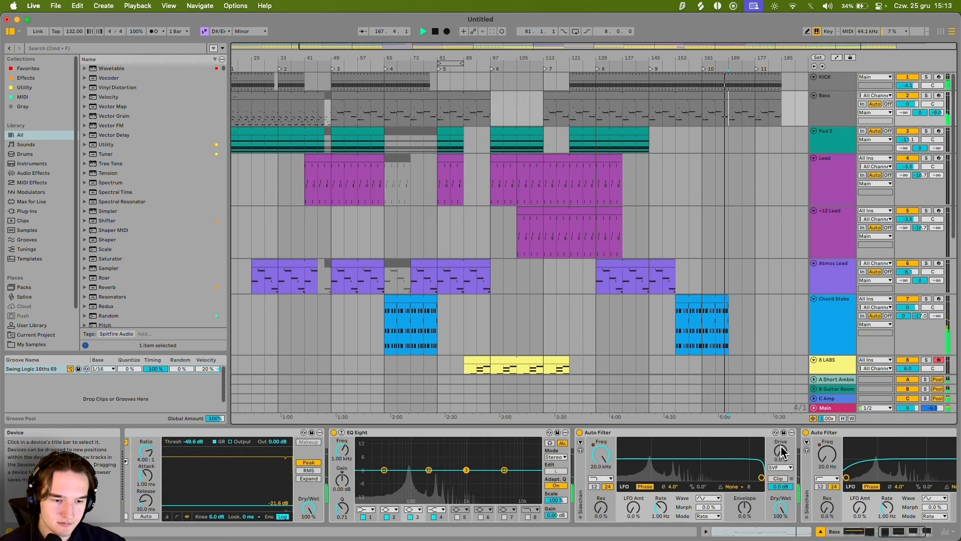
right_click(579, 445)
key("a")
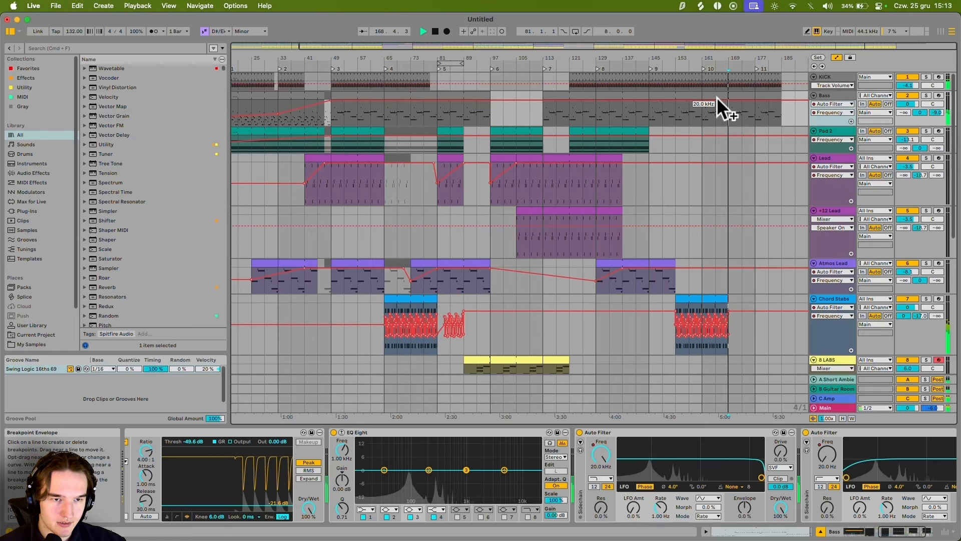
left_click_drag(729, 96, 755, 111)
key("a")
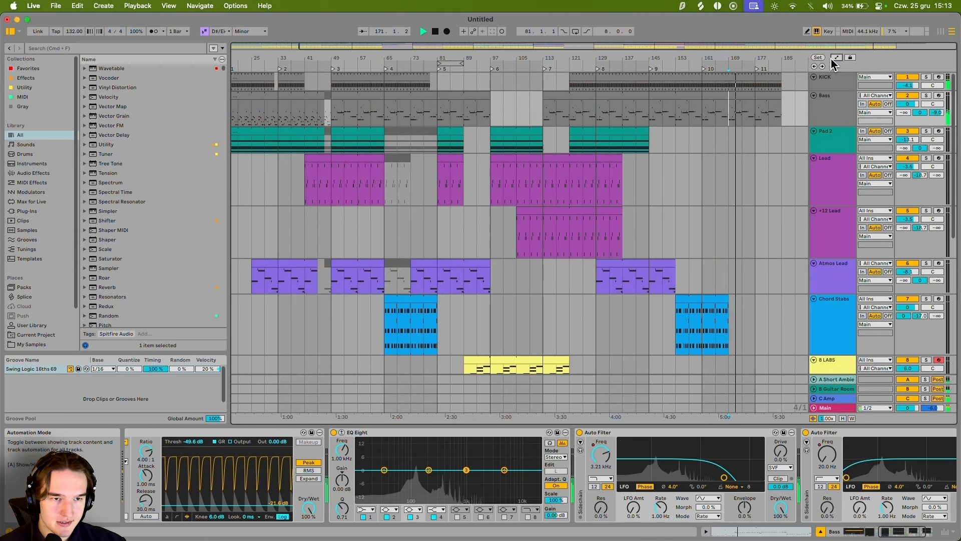
Step: Extend the last KICK clip to bar 193 and check the Bass filter automation near bar 177
left_click(782, 80)
left_click_drag(785, 75, 749, 90)
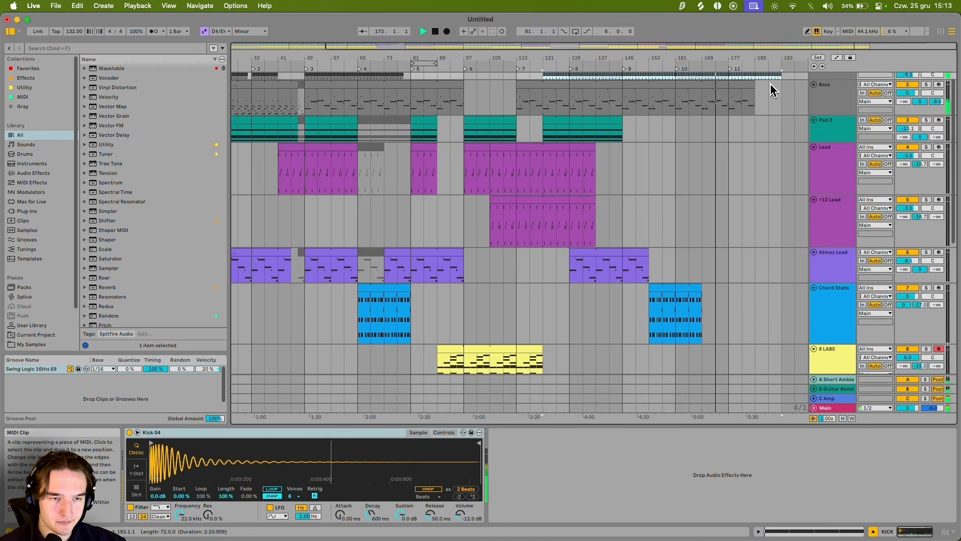
left_click(837, 58)
left_click(726, 98)
left_click(836, 58)
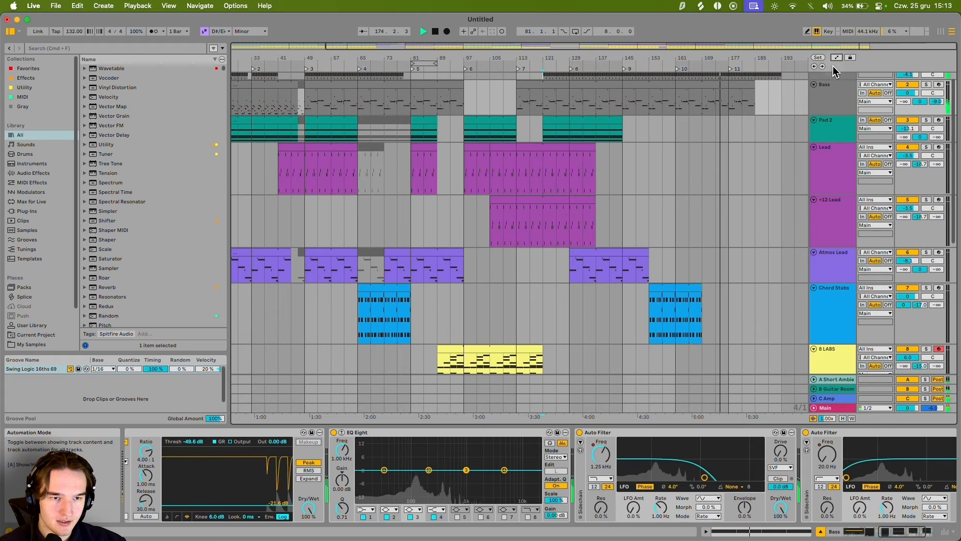
Step: Extend the last Hat 1 and Hat 2 clips to bar 185
scroll(721, 245, "down", 5)
scroll(726, 248, "up", 3)
left_click_drag(728, 230, 755, 230)
left_click_drag(728, 249, 755, 249)
double_click(751, 246)
key("shift+Tab")
left_click(752, 316)
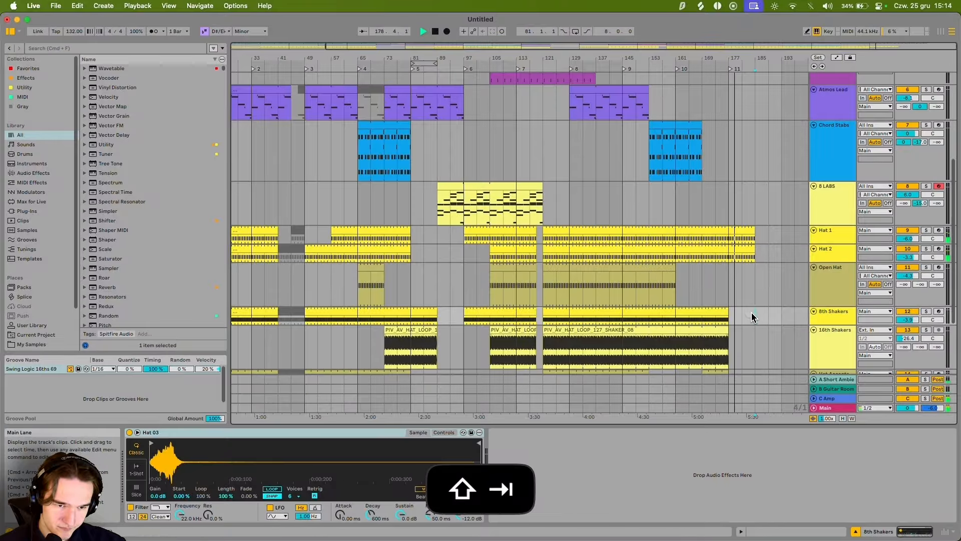
double_click(722, 312)
key("section")
key("section")
key("section")
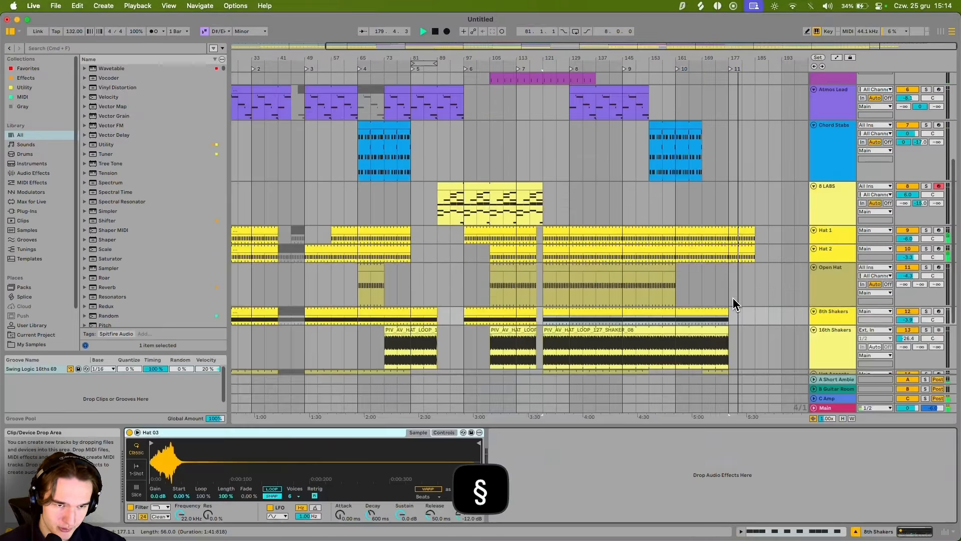
Step: Stop playback and extend the last 8th Shakers clip to bar 185
key("space")
left_click(738, 291)
left_click_drag(728, 311, 755, 311)
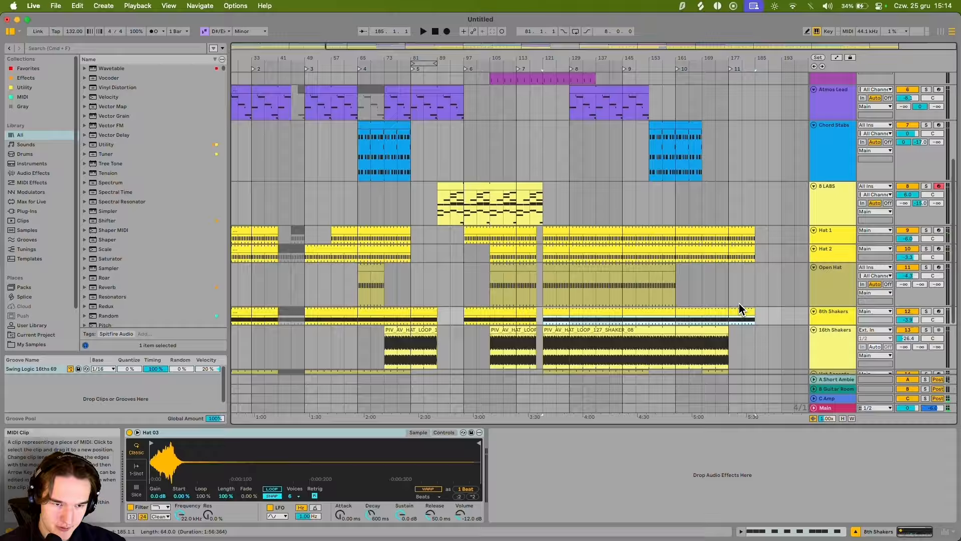
Step: Play back from bar 173 and examine the drum tracks and the whole arrangement around the ending
left_click(728, 292)
key("alt+space")
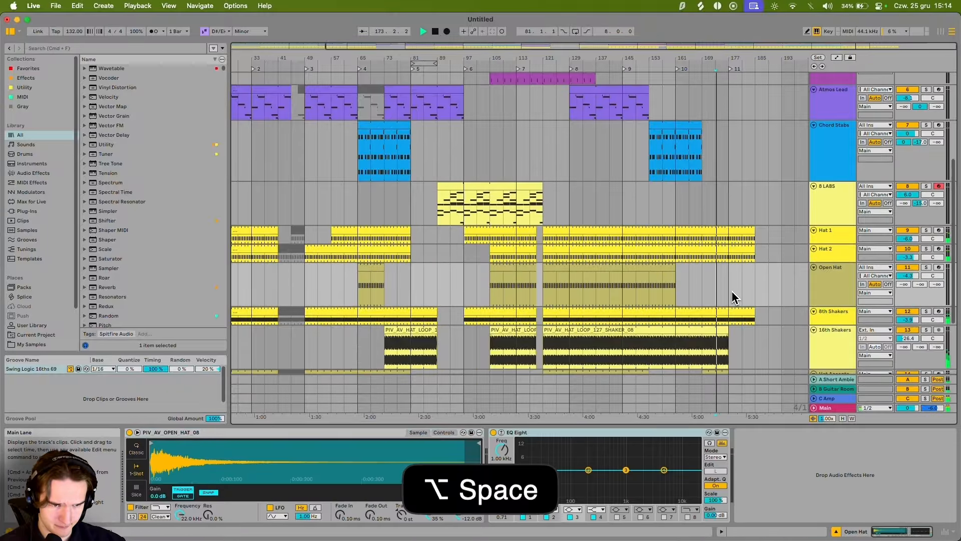
scroll(729, 281, "down", 3)
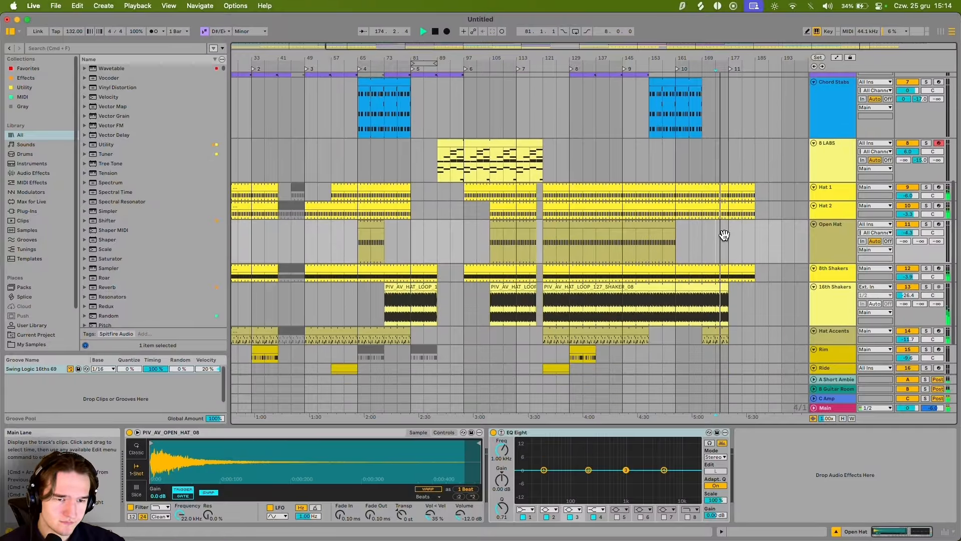
scroll(728, 245, "up", 1)
key("w")
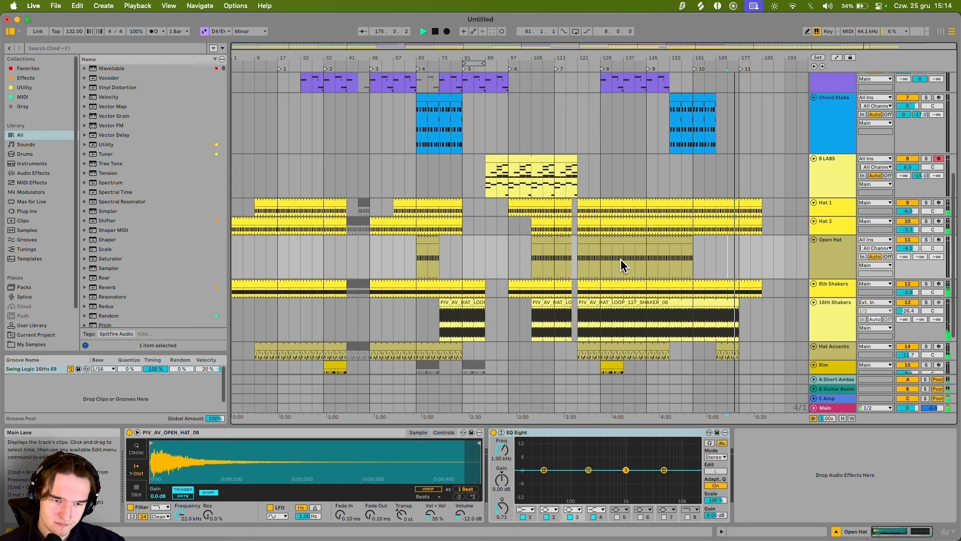
left_click_drag(797, 248, 798, 251)
scroll(738, 232, "up", 6)
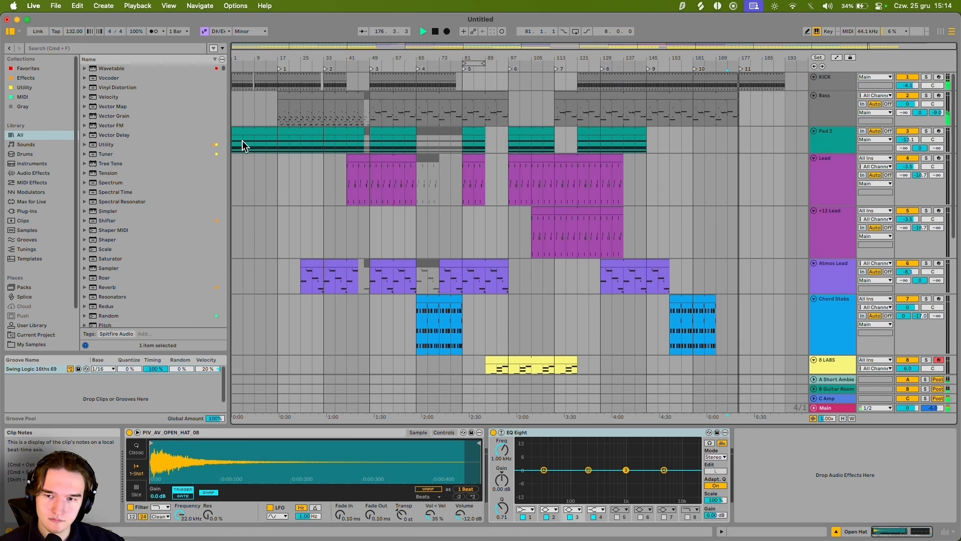
Step: Copy the first eight bars of Pad 2 and paste them at bar 177
left_click(237, 145)
left_click_drag(237, 145, 253, 146)
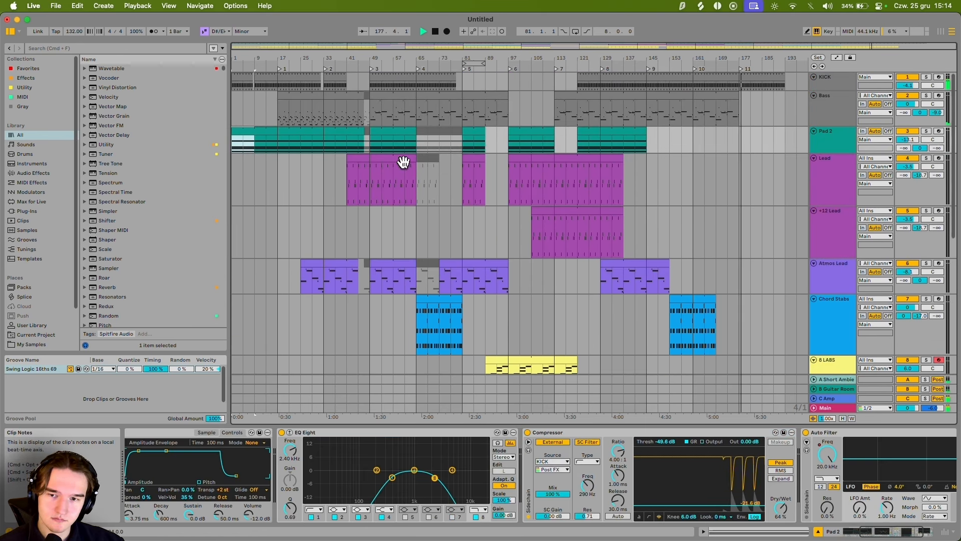
key("cmd+c")
left_click(740, 144)
key("cmd+v")
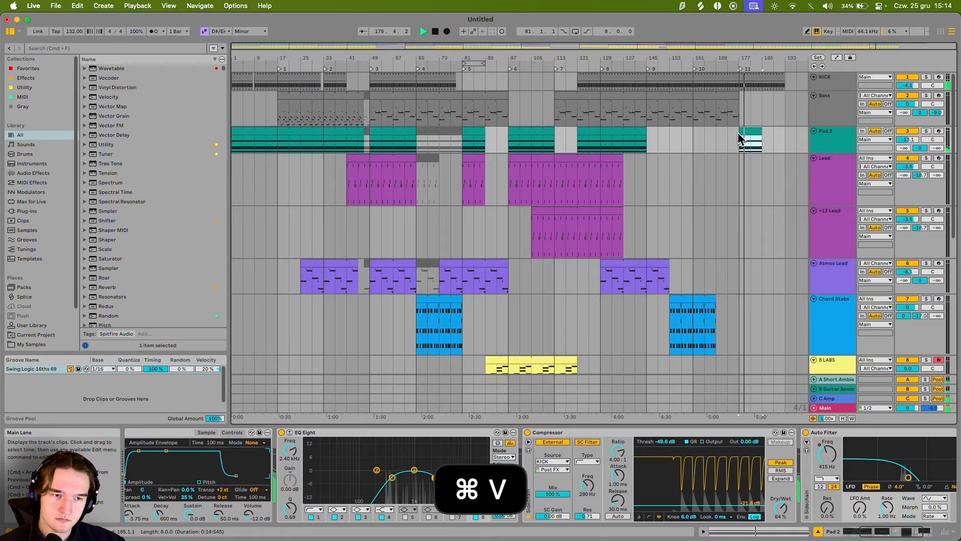
Step: Move the pasted Pad 2 section to start at bar 169 and show the track automation
left_click(729, 138)
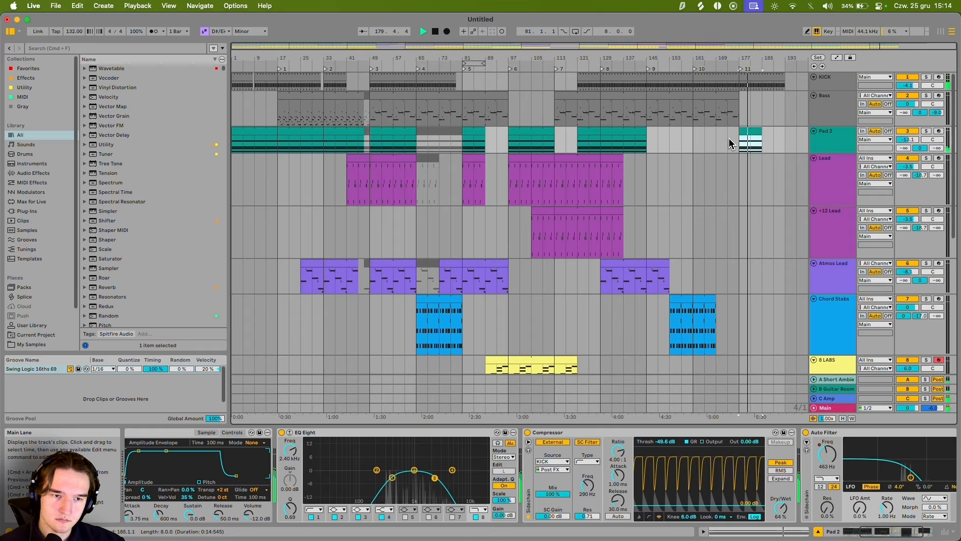
key("alt+space")
left_click_drag(743, 130, 719, 134)
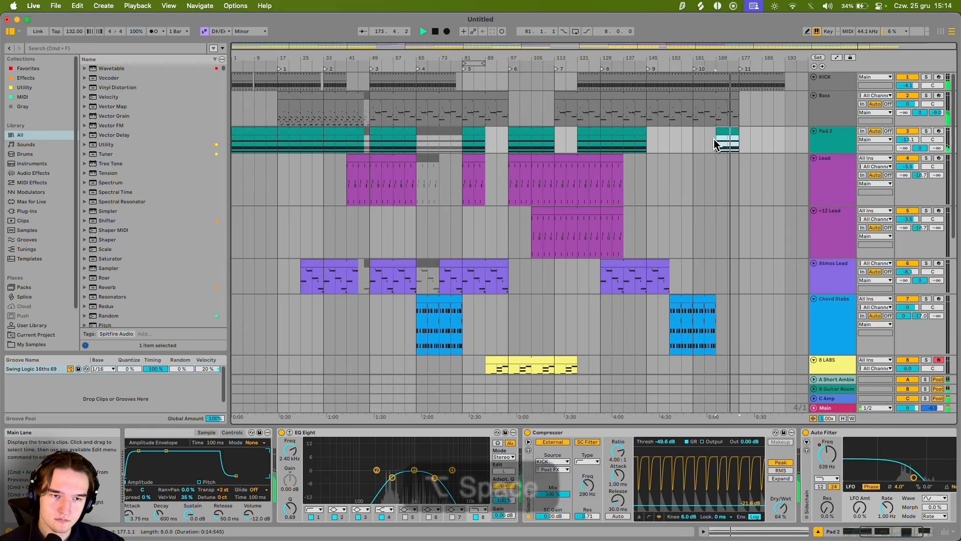
left_click(705, 142)
left_click(837, 58)
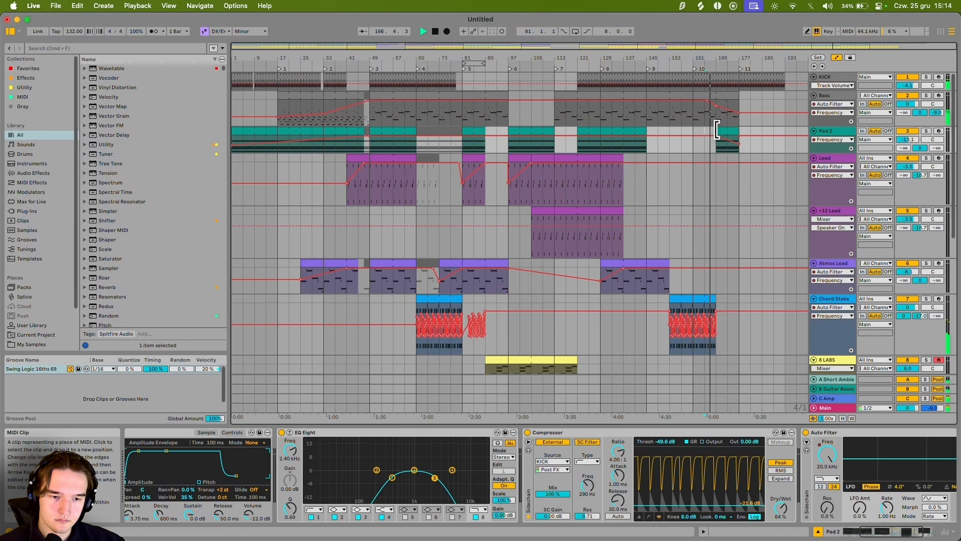
Step: Extend the final Pad 2 section back to start at bar 161 and play it from there
scroll(792, 149, "up", 5)
left_click(836, 57)
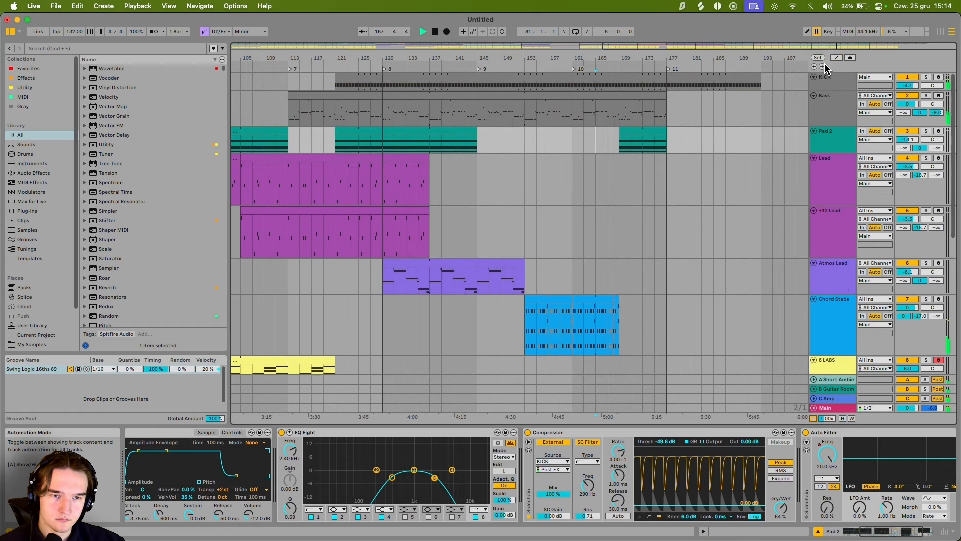
left_click_drag(619, 140, 572, 140)
key("alt+space")
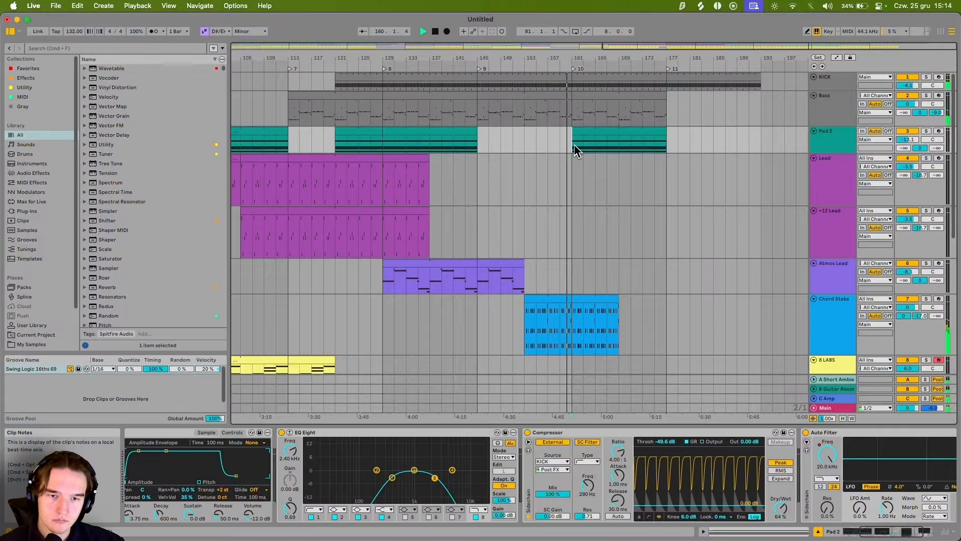
Step: Show the automation, undo the first curve change, lower the Pad 2 filter frequency breakpoint at bar 161 and play it back
key("minus")
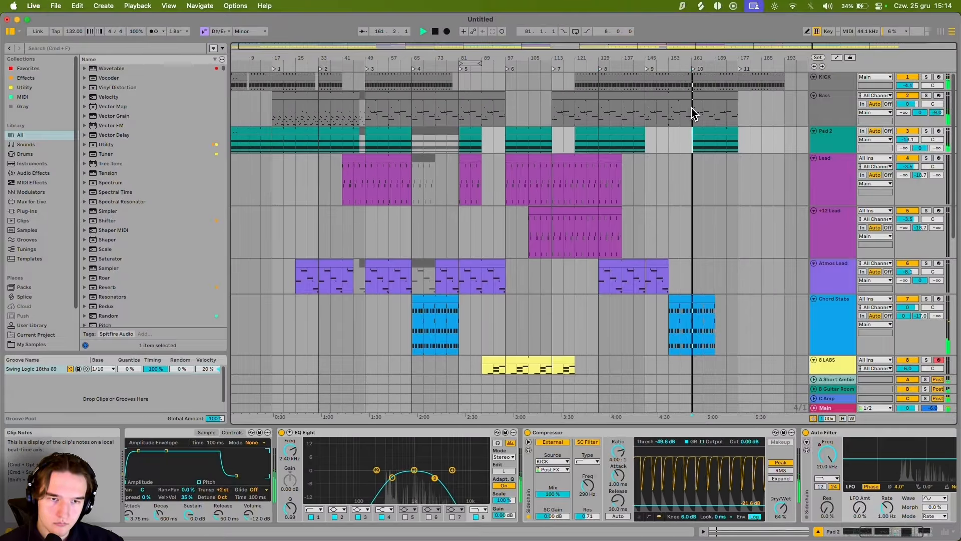
left_click(837, 57)
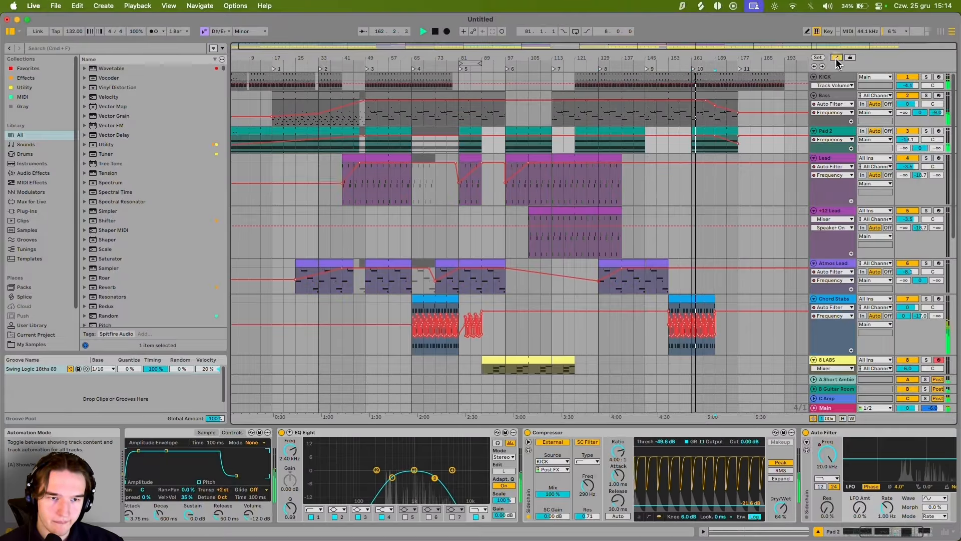
key("space")
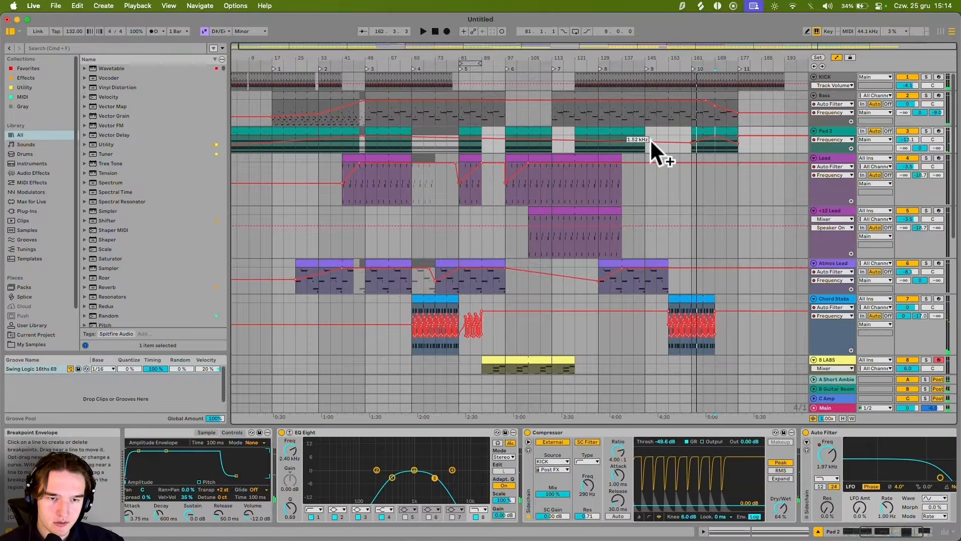
key("super+z")
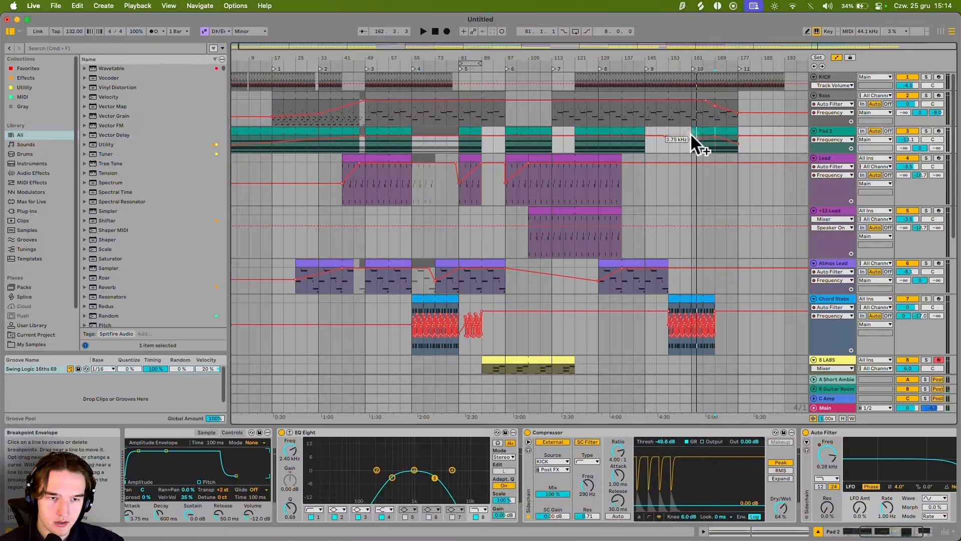
left_click_drag(691, 134, 691, 151)
key("space")
scroll(618, 164, "up", 5)
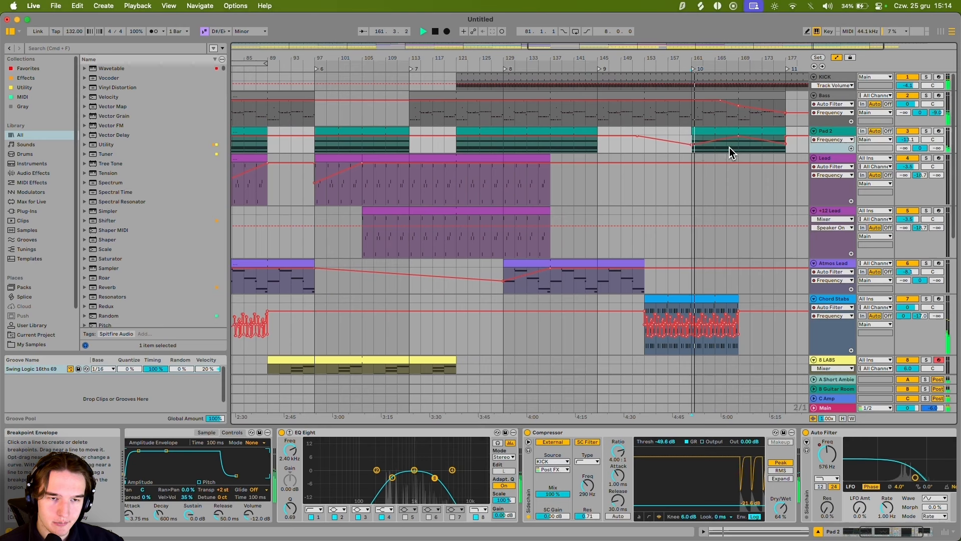
Step: Extend the last Pad 2 clip to bar 193, move its closing filter frequency breakpoint later, and hide the automation
scroll(729, 147, "right", 3)
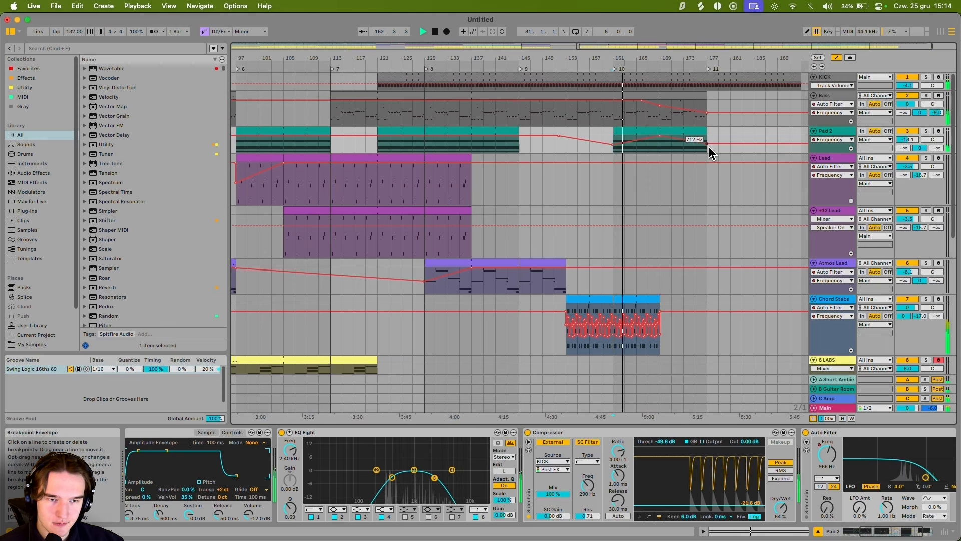
left_click(765, 144)
left_click_drag(704, 129, 801, 130)
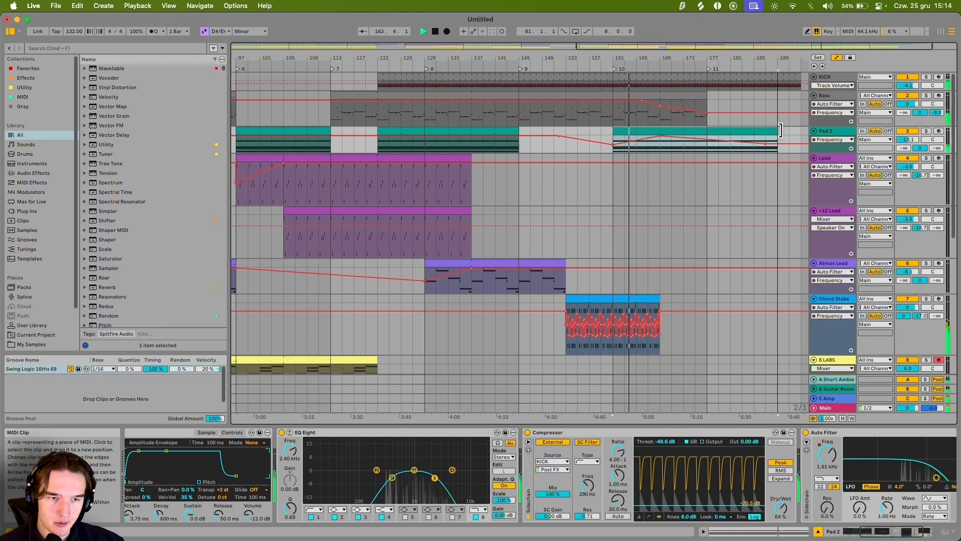
scroll(710, 134, "right", 2)
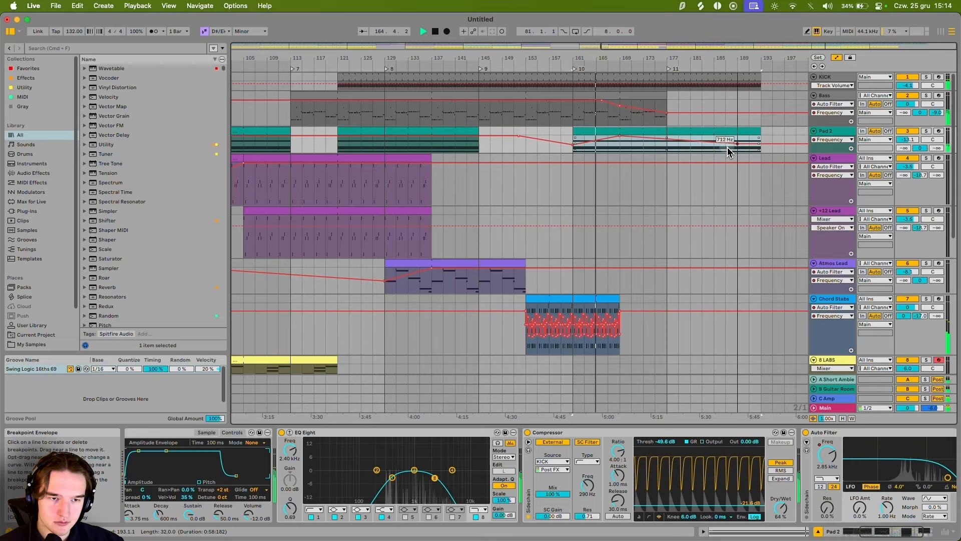
scroll(691, 147, "down", 3)
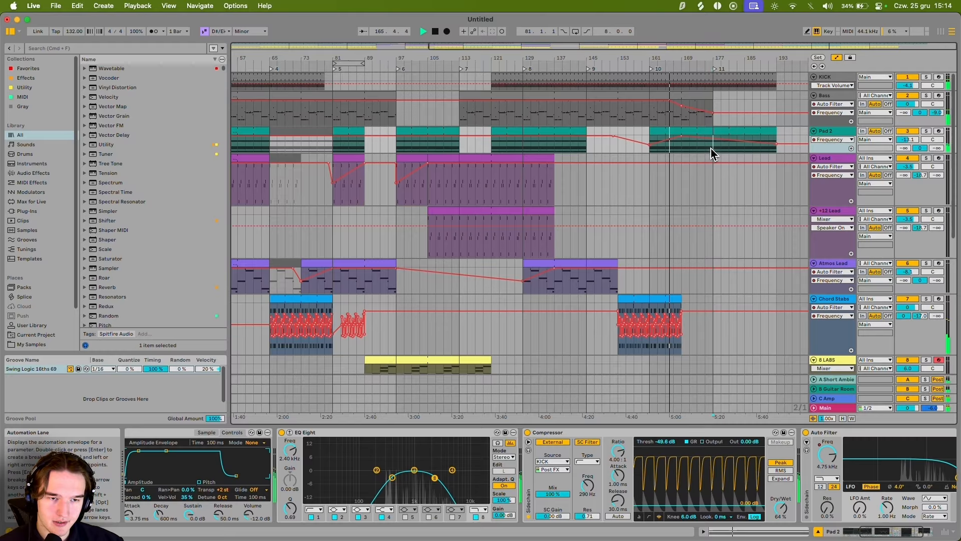
key("a")
scroll(735, 118, "down", 2)
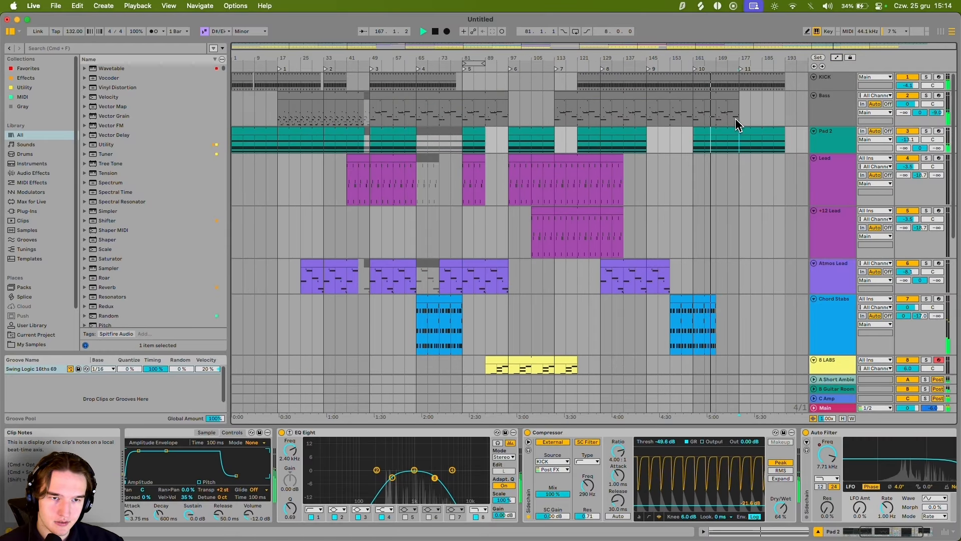
Step: Examine the drum tracks and the bass filter automation around the ending of the arrangement
scroll(752, 155, "down", 6)
left_click(681, 172)
left_click(735, 285)
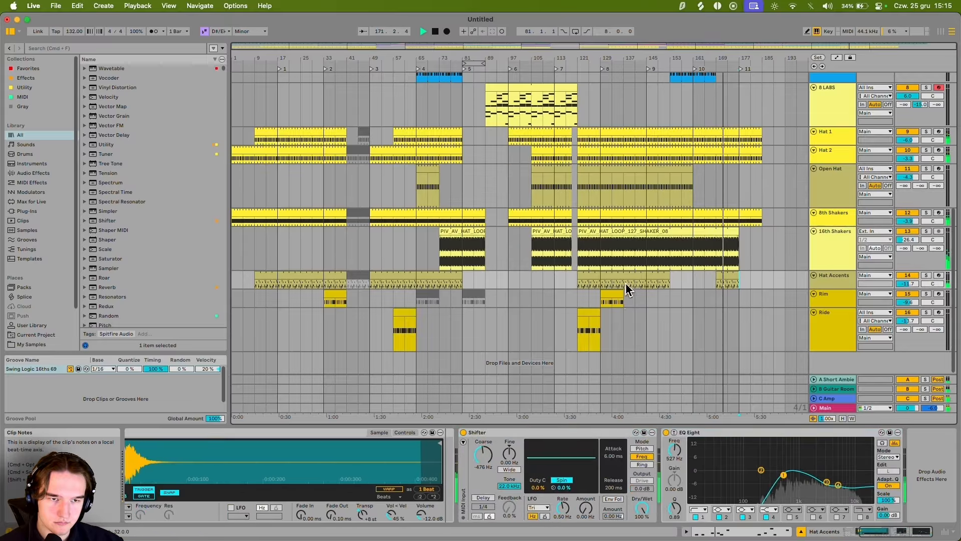
scroll(746, 150, "up", 6)
left_click(740, 104)
key("a")
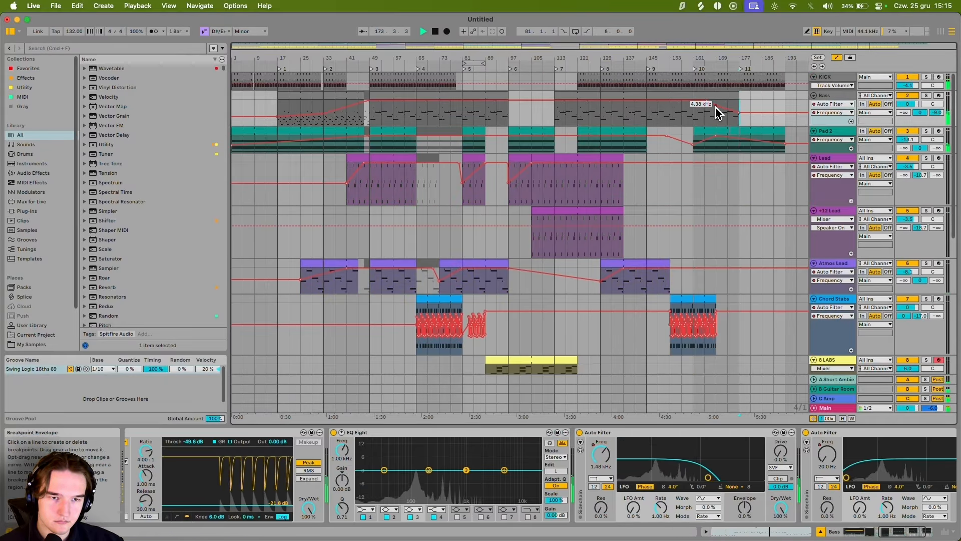
scroll(685, 138, "up", 2)
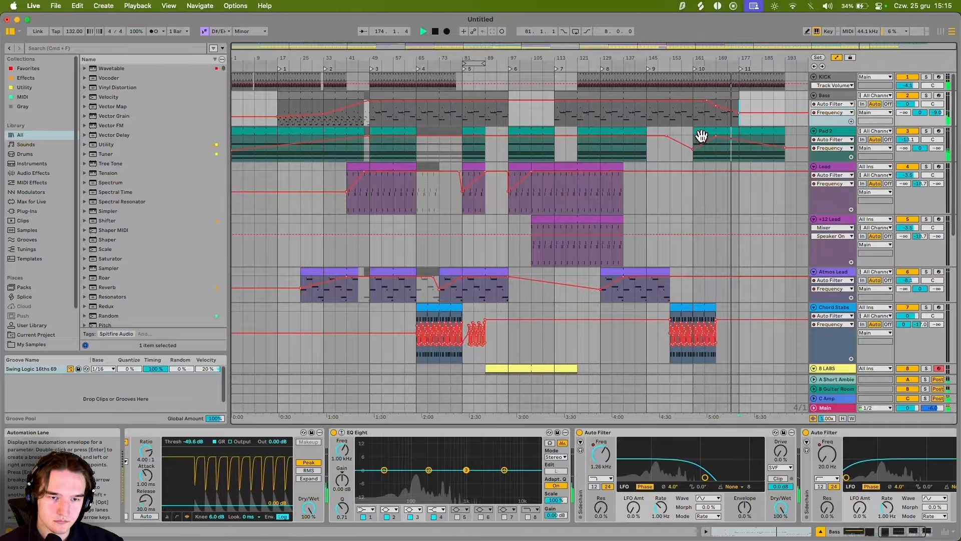
left_click(837, 57)
scroll(773, 106, "up", 5)
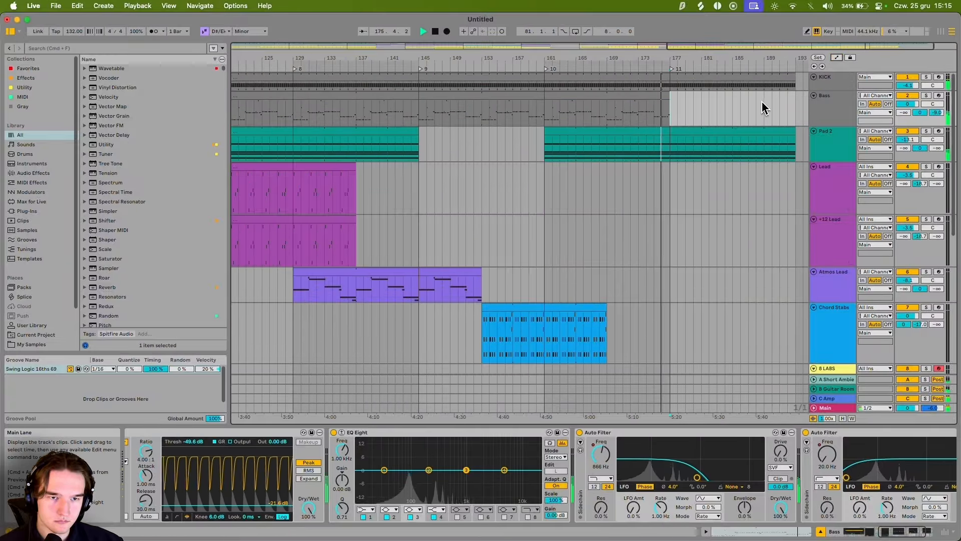
left_click_drag(688, 116, 641, 112)
Step: Extend the 16th Shakers audio clip from bar 177 to bar 185
scroll(626, 166, "down", 5)
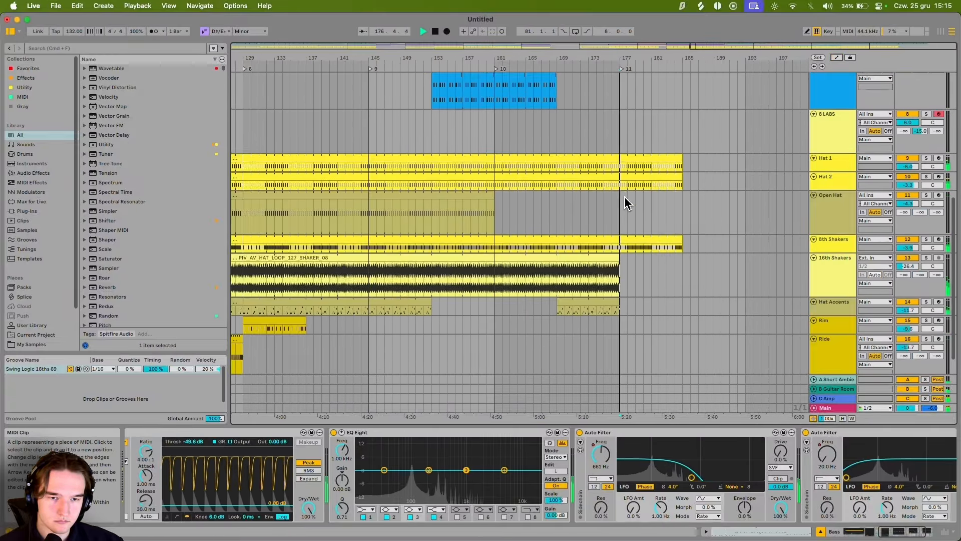
scroll(621, 266, "down", 1)
left_click_drag(620, 233, 683, 232)
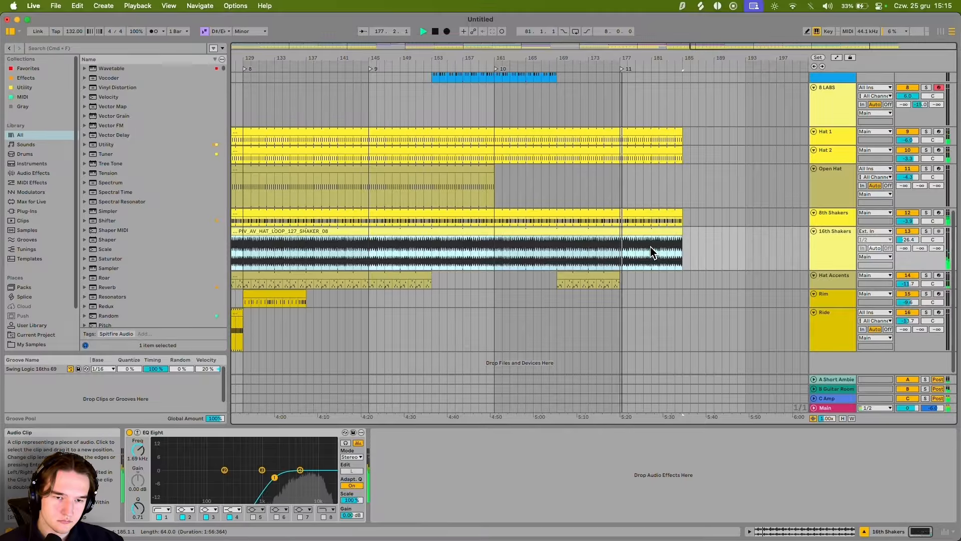
Step: Delete the Pad 2 section from bar 177 to bar 185 and stop playback
scroll(636, 261, "up", 8)
scroll(638, 266, "up", 3)
left_click(628, 146)
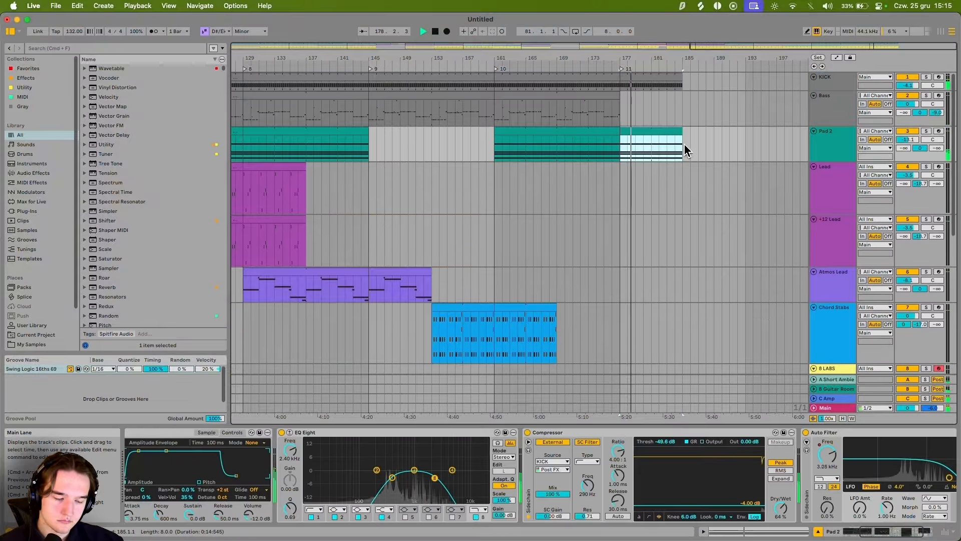
key("BackSpace")
scroll(626, 126, "down", 5)
scroll(626, 125, "up", 5)
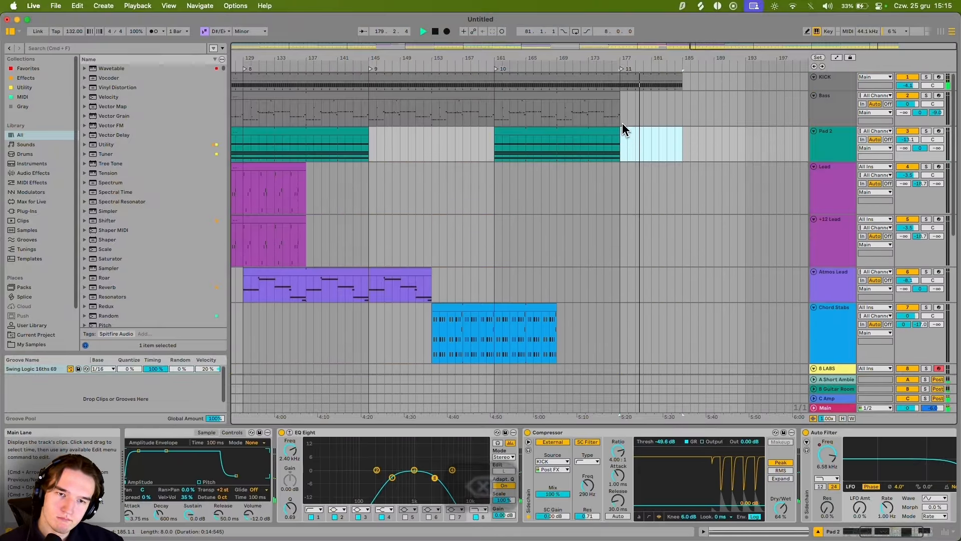
scroll(651, 128, "down", 5)
scroll(653, 91, "up", 5)
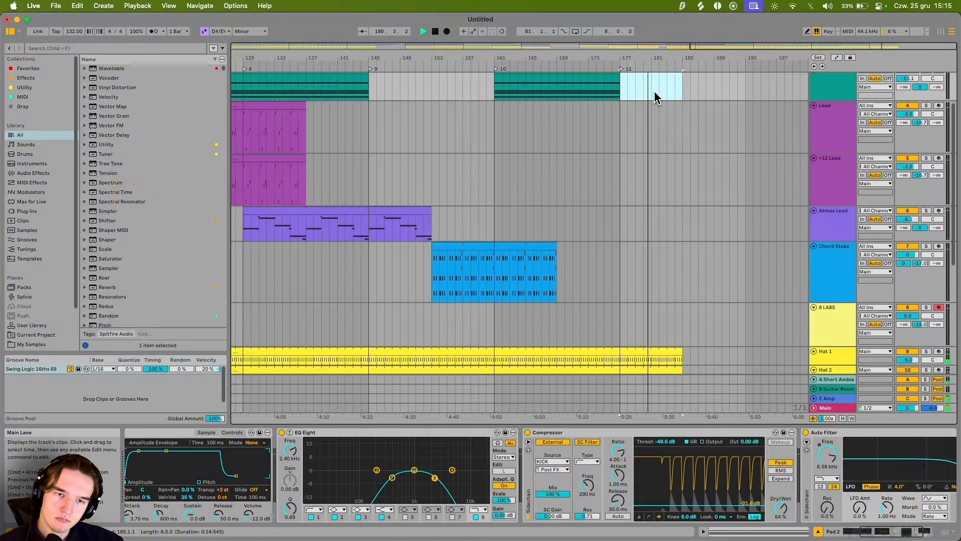
key("space")
Step: Delete the last four bars of the KICK clip, from bar 181 to bar 185
scroll(653, 87, "up", 5)
left_click_drag(652, 87, 767, 90)
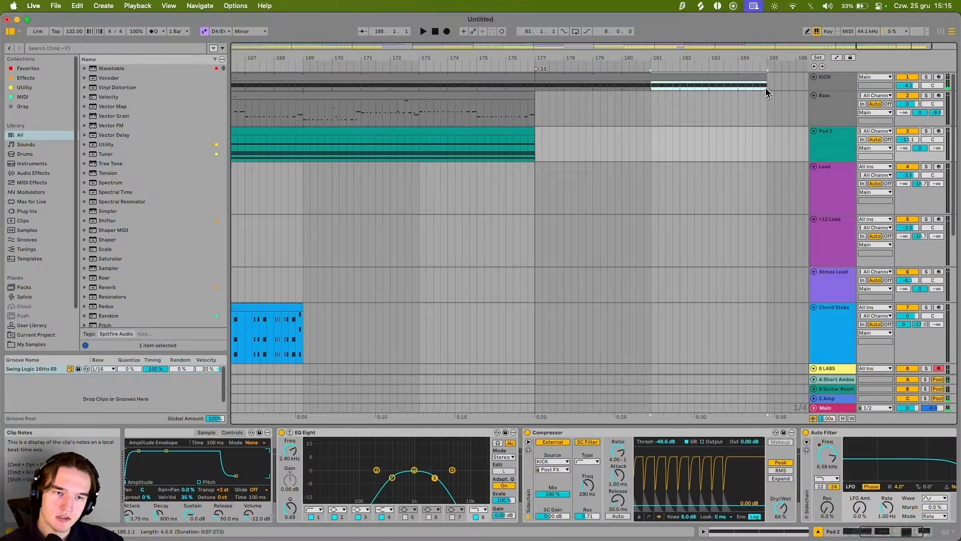
key("BackSpace")
Step: Split the kick clip just before bar 181, duplicate a short slice at its end and audition the result from bar 180
scroll(675, 90, "up", 5)
left_click_drag(644, 83, 630, 84)
key("super+e")
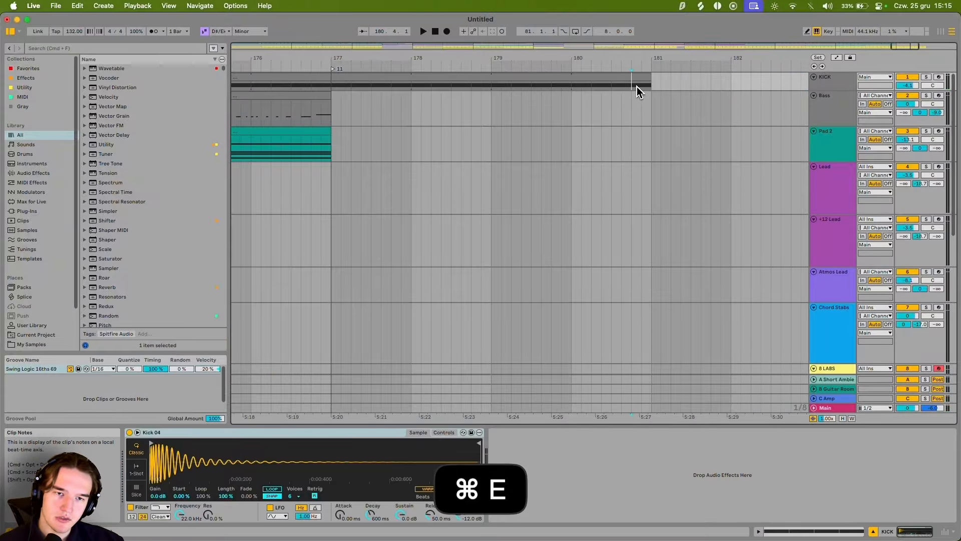
key("super+d")
scroll(572, 89, "down", 5)
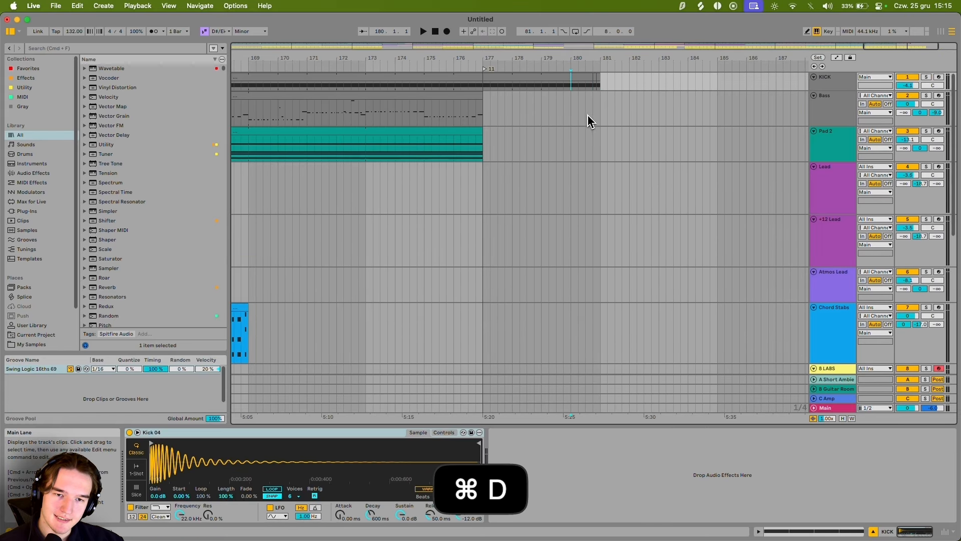
scroll(601, 151, "down", 5)
key("space")
scroll(602, 141, "up", 5)
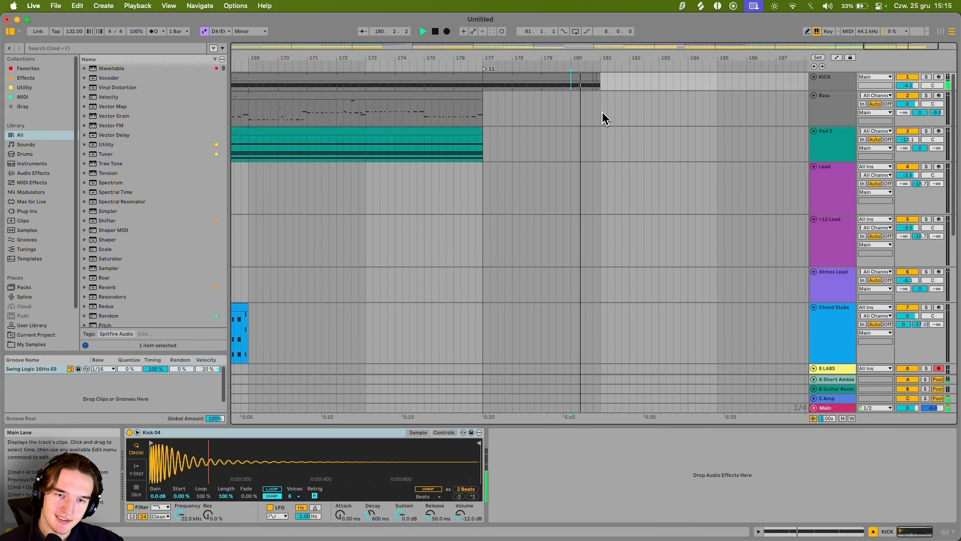
Step: Stop playback and delete the remaining drum clips between bars 181 and 185
scroll(600, 138, "down", 4)
left_click_drag(601, 139, 719, 306)
key("space")
key("Delete")
Step: Play back from about bar 175 and deactivate the last Pad 2 clip, bars 161 to 177
scroll(719, 250, "up", 10)
scroll(719, 150, "down", 8)
left_click(754, 109)
key("space")
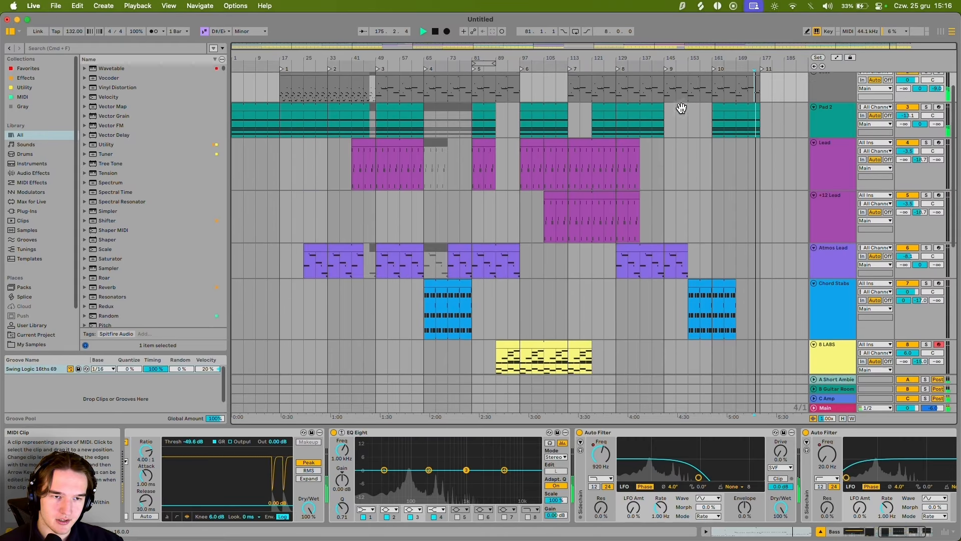
scroll(680, 107, "up", 2)
scroll(758, 143, "up", 5)
left_click(746, 145)
scroll(648, 145, "up", 5)
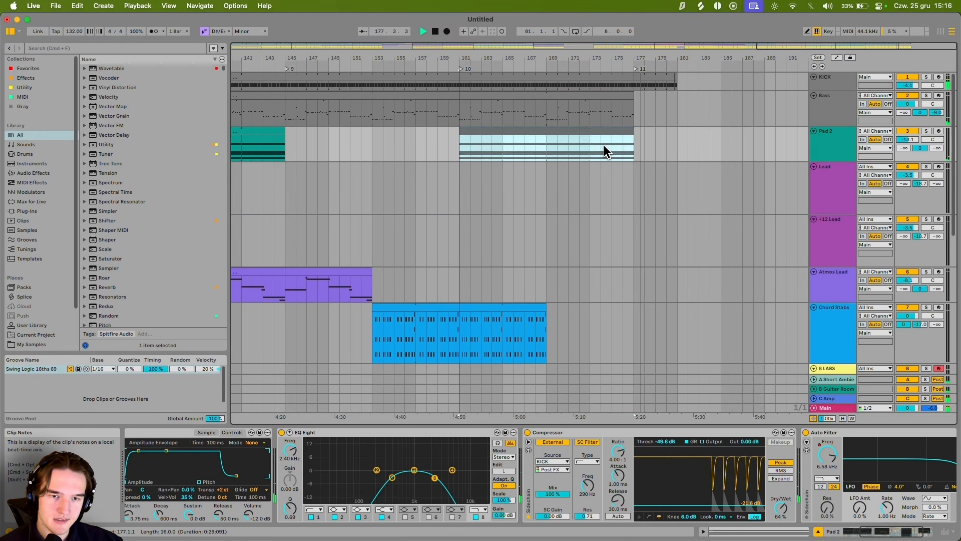
Step: Try to duplicate the last short kick slice past bar 181
scroll(710, 118, "down", 5)
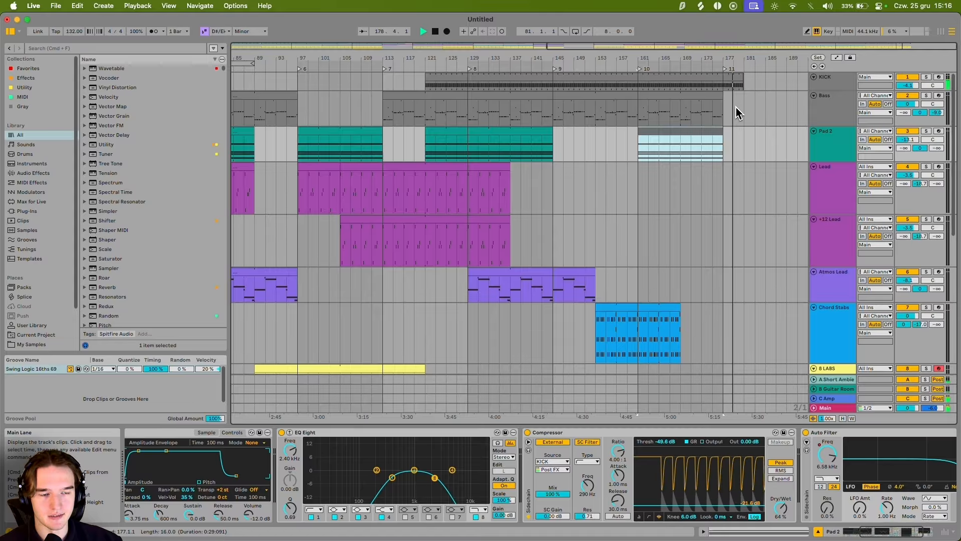
scroll(736, 146, "up", 5)
scroll(693, 99, "up", 5)
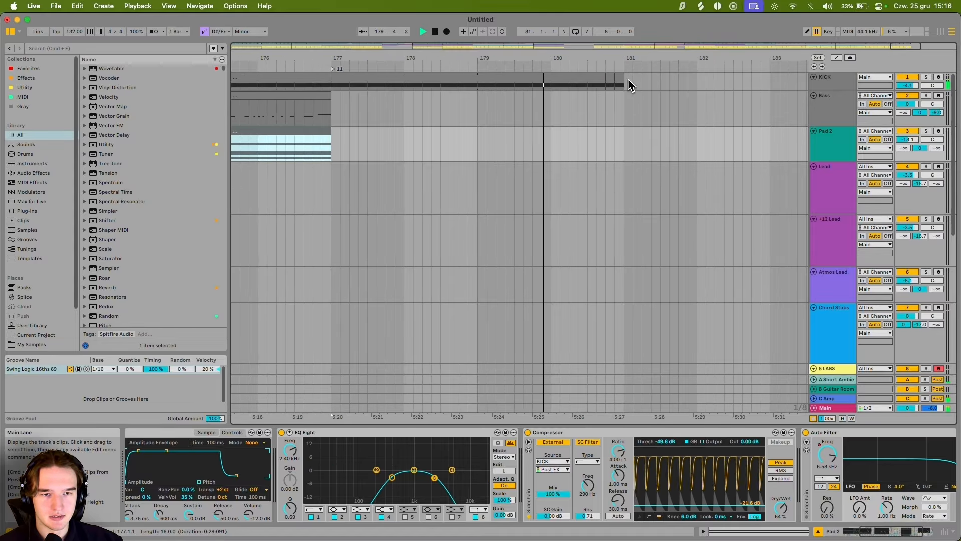
left_click(624, 80)
key("super+d")
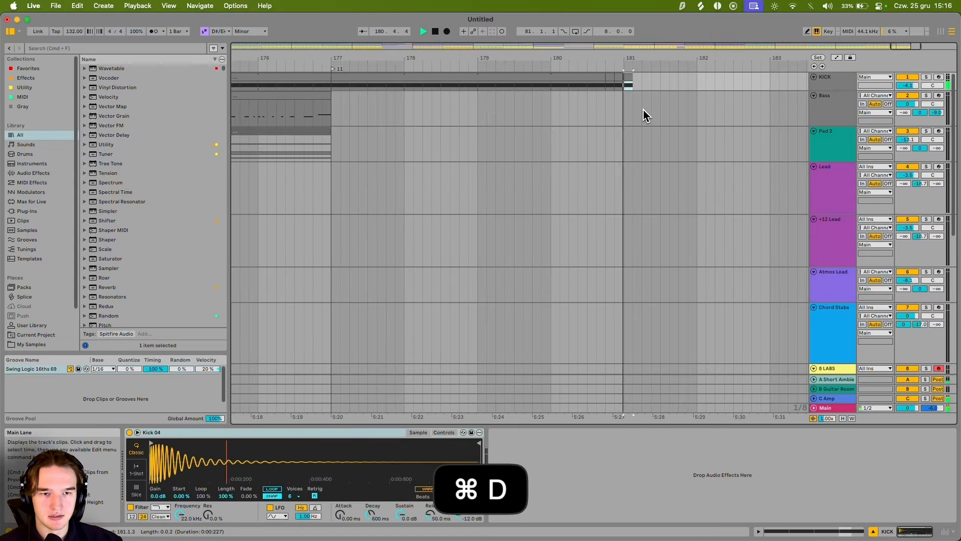
key("super+z")
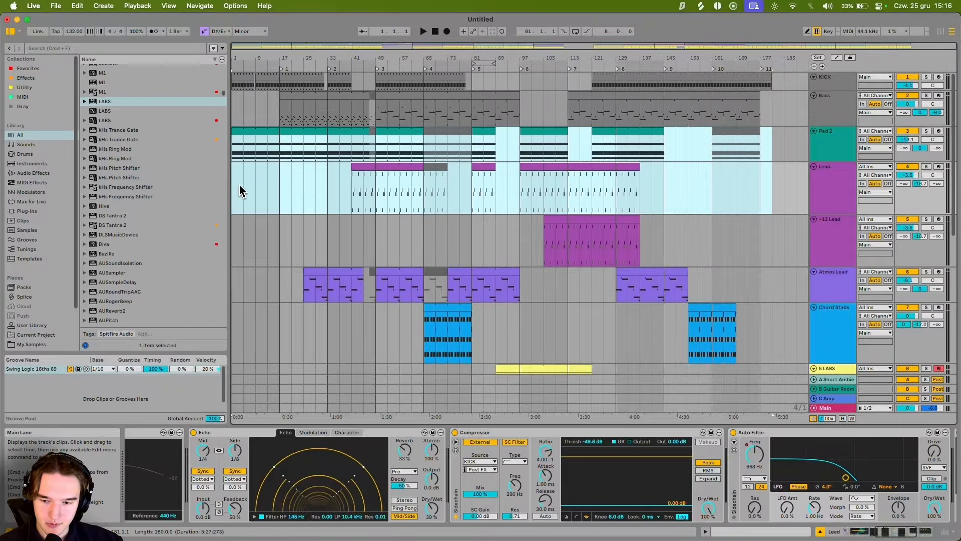
Step: Play the track from bar 1 and rename the locator at bar 81 as Breakdown
left_click(235, 118)
key("space")
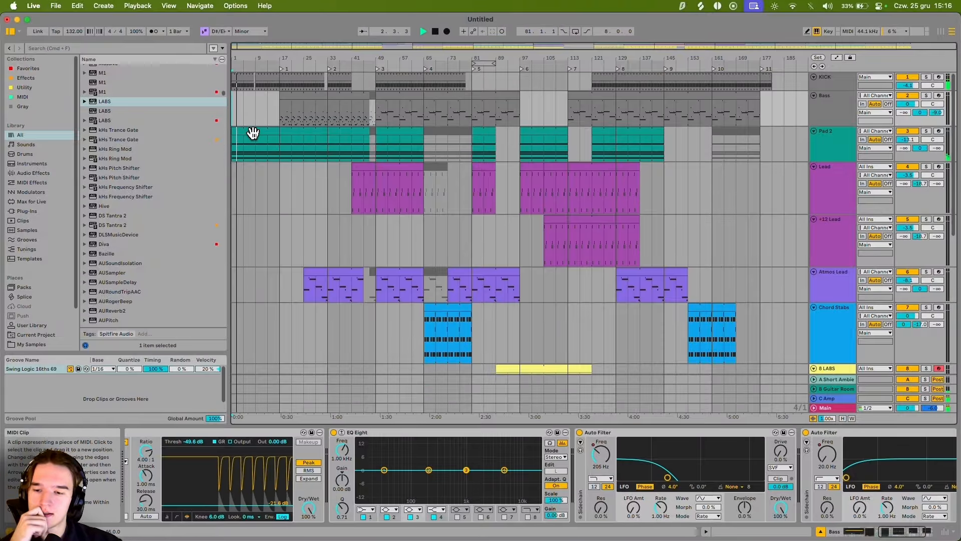
left_click(474, 69)
key("super+r")
type("Breakdown")
key("Return")
Step: Rename the locator at bar 121 as Drop
right_click(592, 69)
left_click(607, 93)
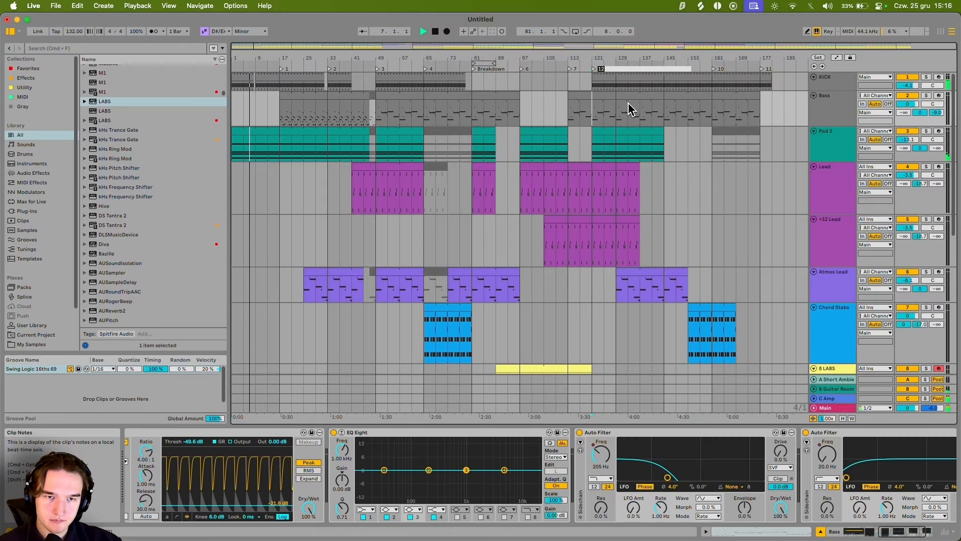
type("Drop")
key("Return")
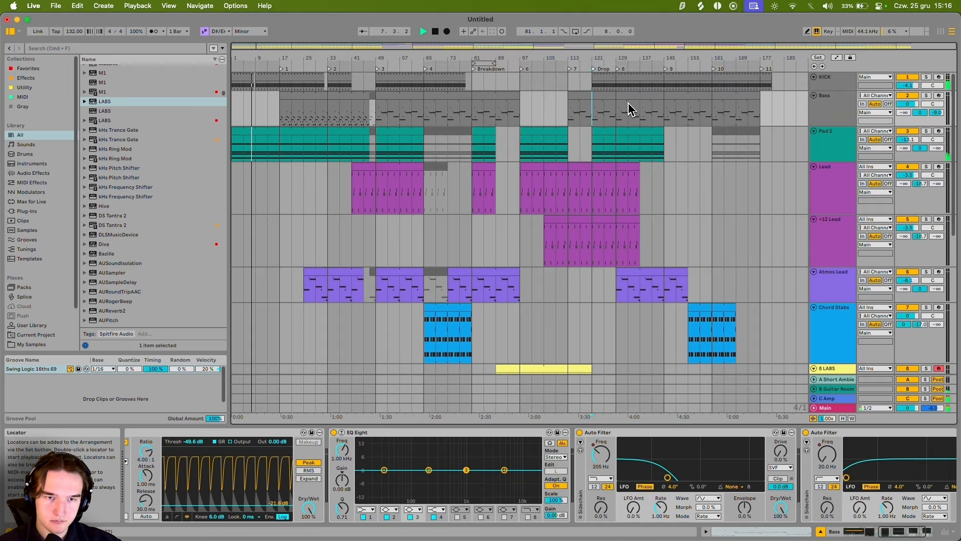
Step: Rename the locator at bar 49 as Drop
right_click(378, 69)
left_click(389, 84)
type("D")
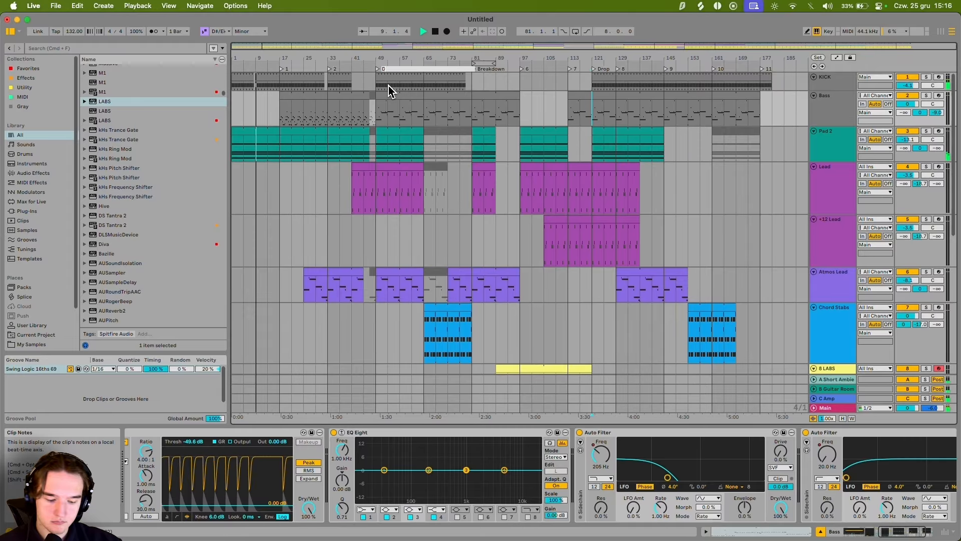
type("rop")
key("Return")
Step: Add a locator at bar 41 and name it Break
right_click(353, 69)
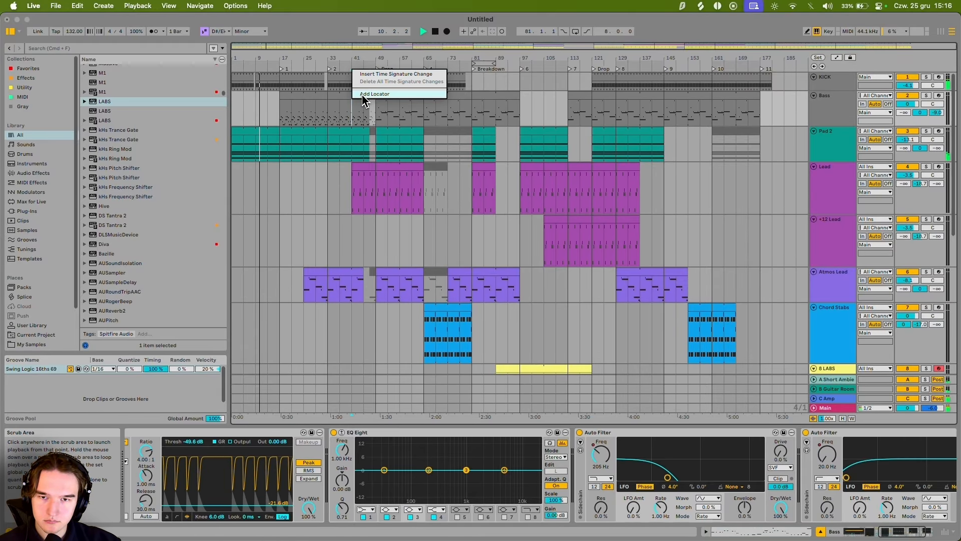
left_click(374, 94)
type("Break")
key("Return")
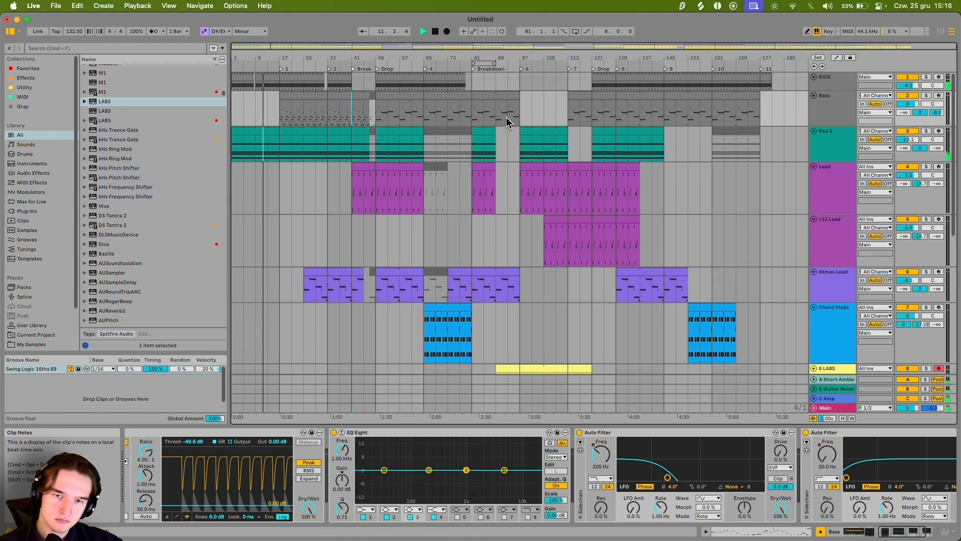
Step: Look over the drum and melodic tracks while the intro plays
scroll(420, 237, "down", 10)
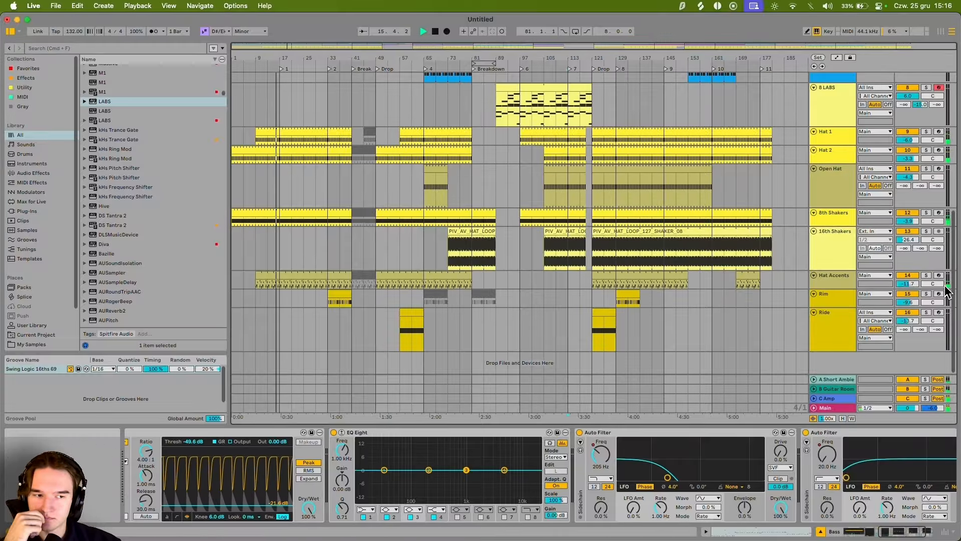
scroll(832, 265, "up", 5)
scroll(832, 265, "down", 3)
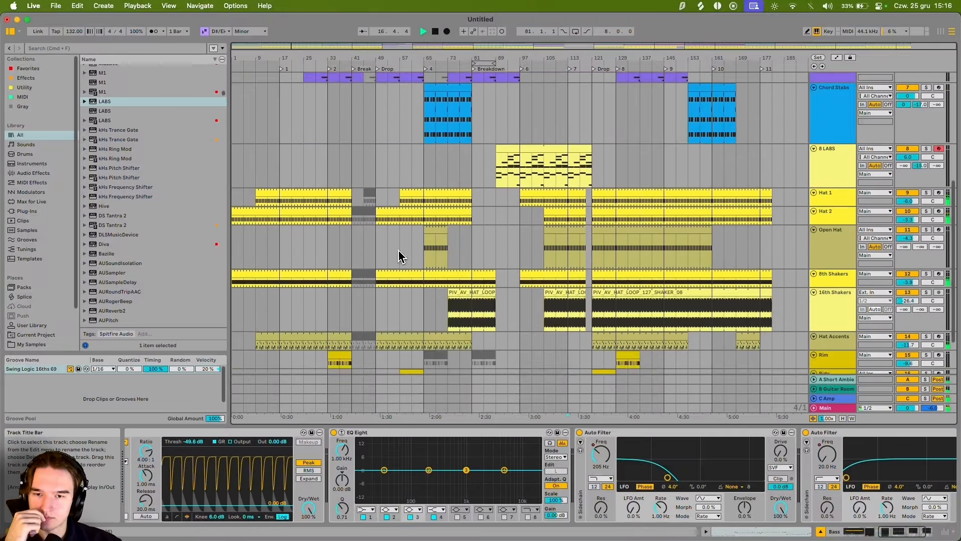
scroll(350, 247, "up", 8)
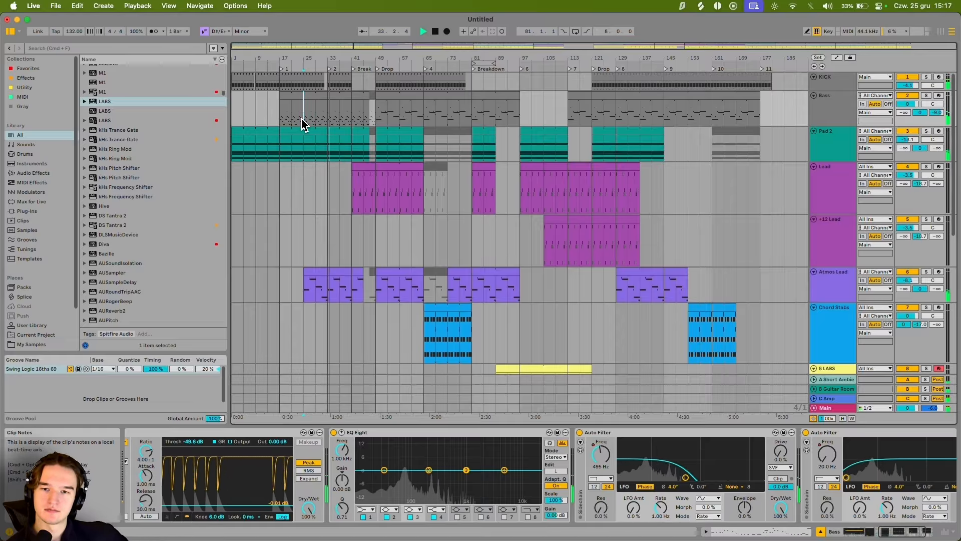
scroll(475, 250, "down", 10)
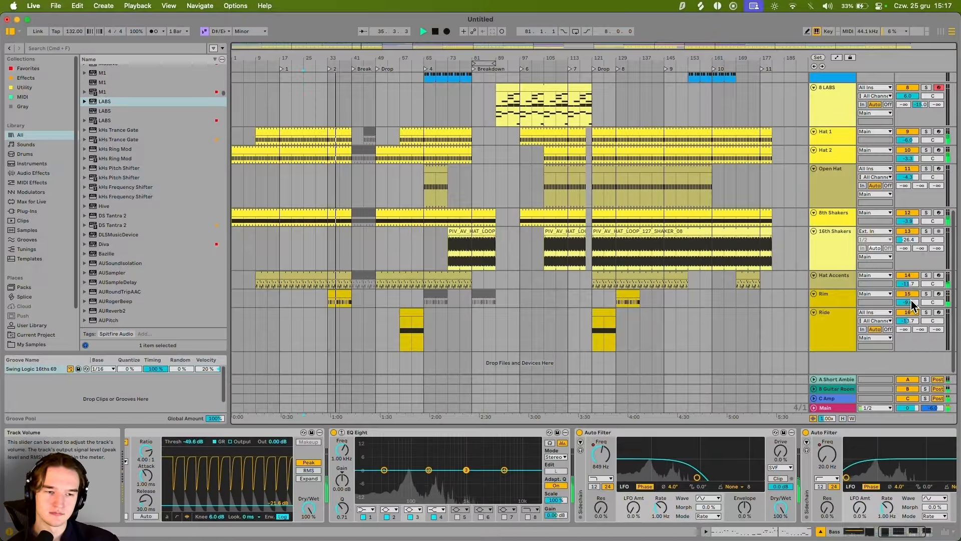
scroll(348, 190, "up", 10)
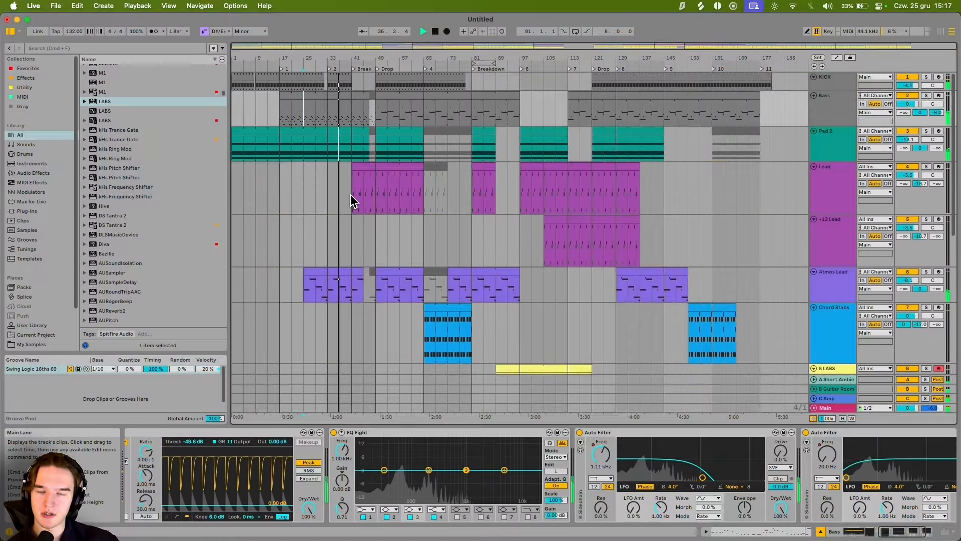
Step: Add a locator named Riser just before the Drop at bar 49 and move it to bar 47
left_click(380, 203)
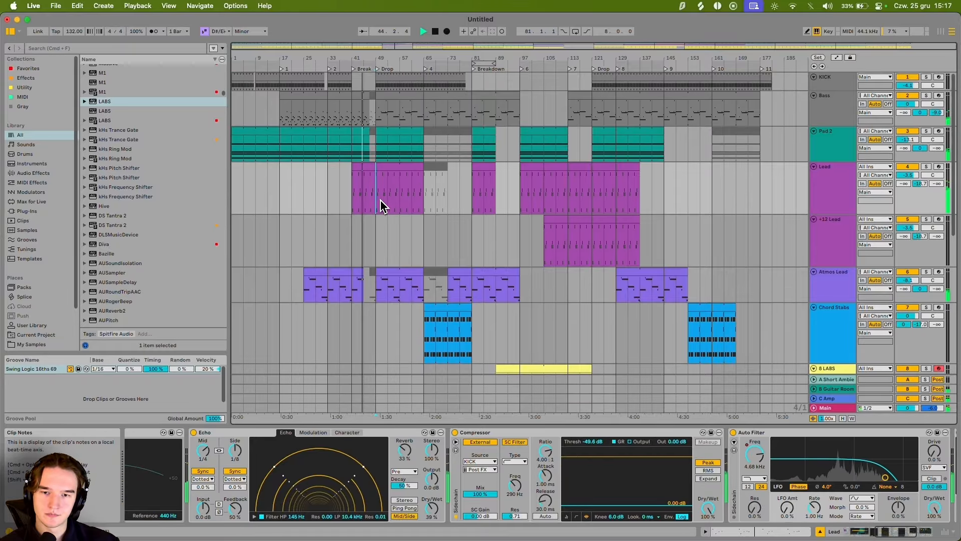
scroll(368, 199, "up", 5)
left_click_drag(369, 199, 399, 206)
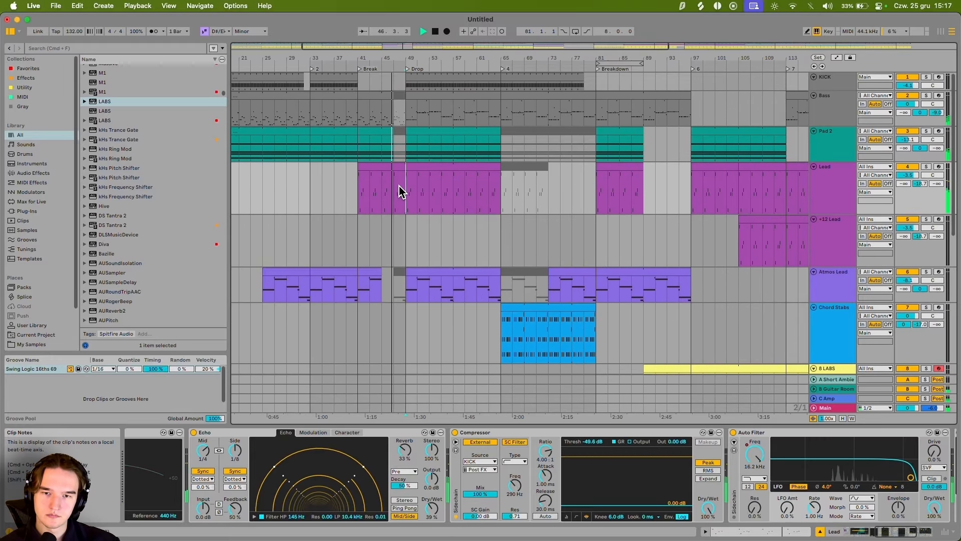
scroll(399, 190, "up", 2)
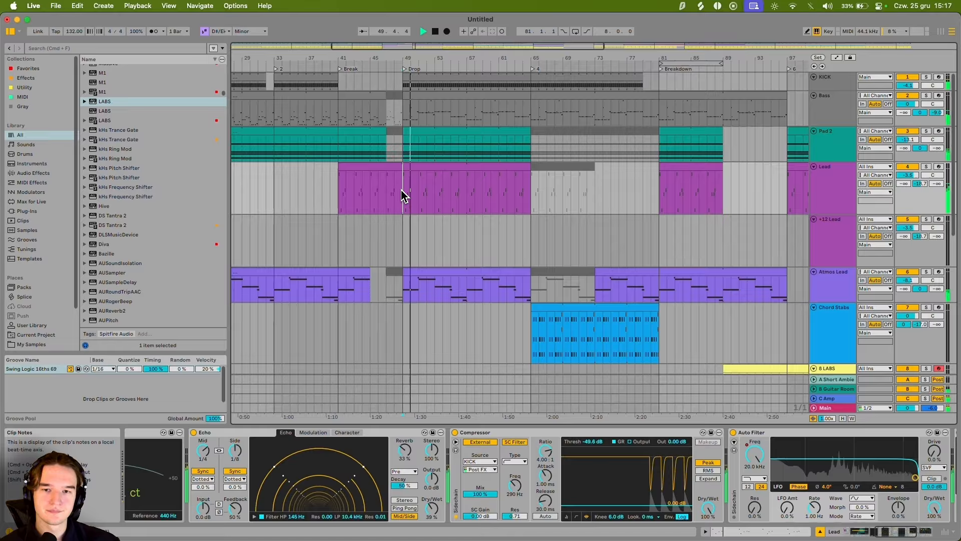
right_click(394, 67)
left_click(400, 90)
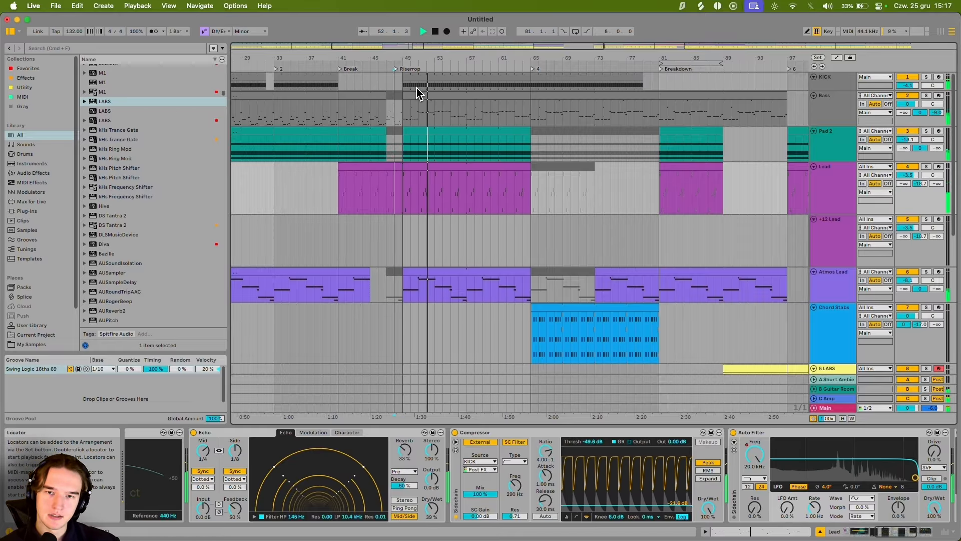
left_click_drag(395, 73, 391, 74)
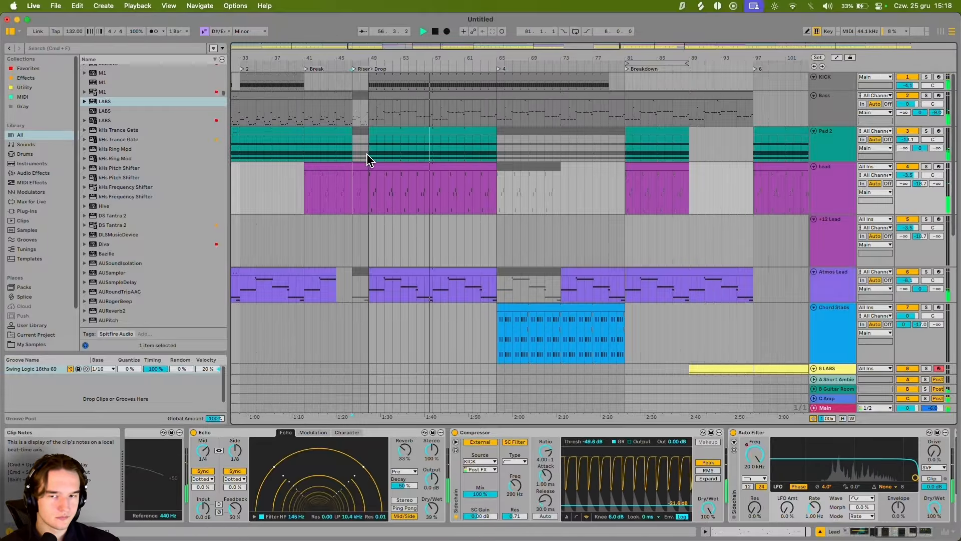
Step: Examine the Pad 2, Lead and +12 Lead parts of the first drop, bars 49 to 65, during playback
left_click_drag(371, 146, 497, 238)
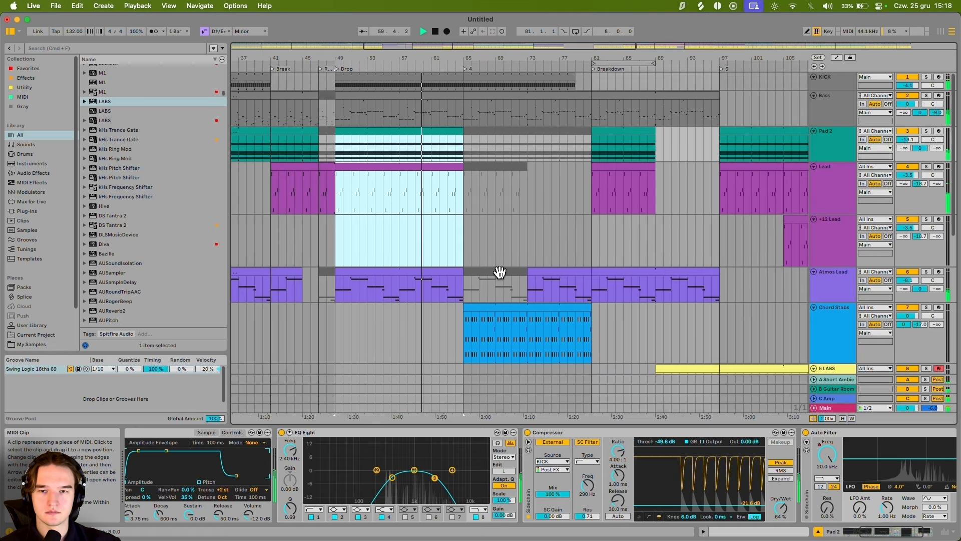
left_click(407, 206)
scroll(386, 188, "up", 4)
left_click_drag(485, 192, 439, 194)
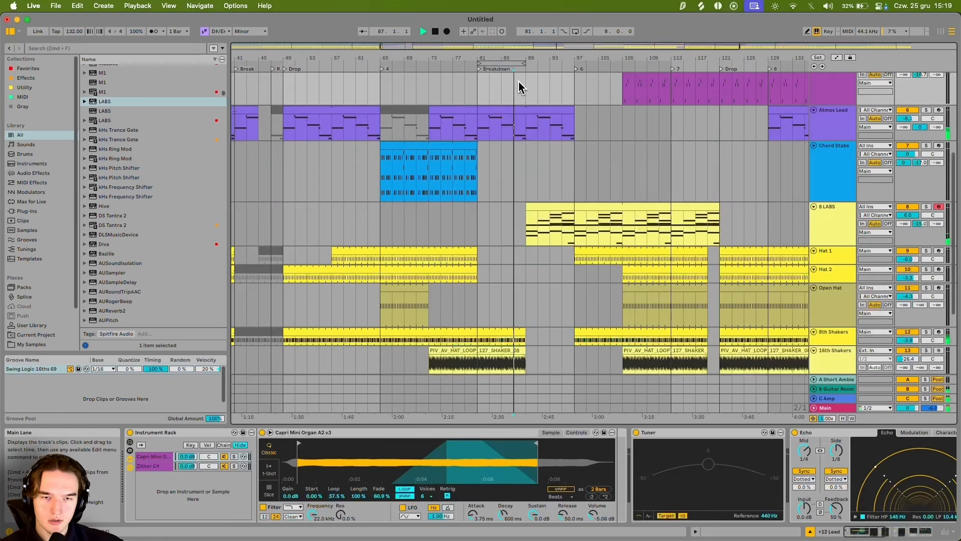
Step: Stop playback and add a locator named Riser at bar 88, near the end of the Breakdown's first eight bars
left_click_drag(519, 82, 523, 135)
left_click(523, 134)
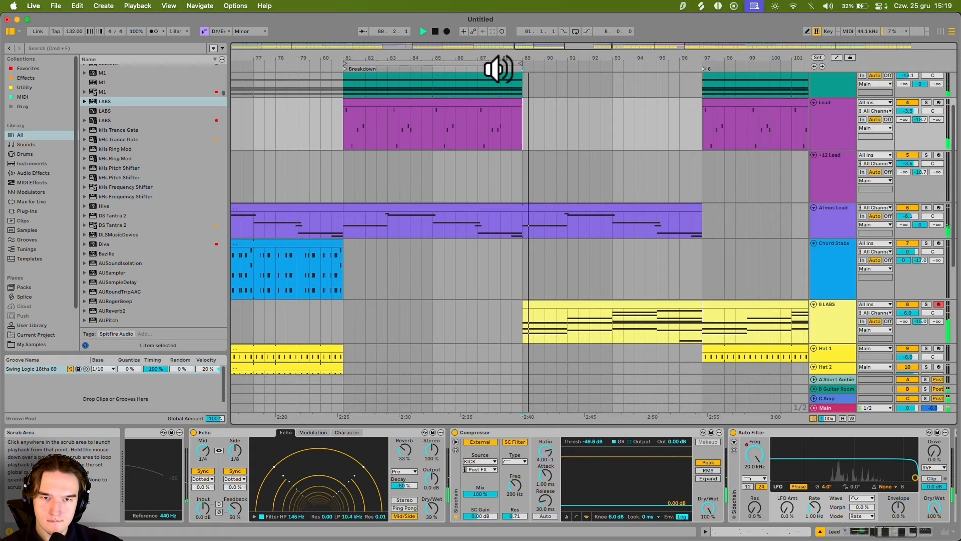
key("space")
right_click(500, 70)
left_click(515, 93)
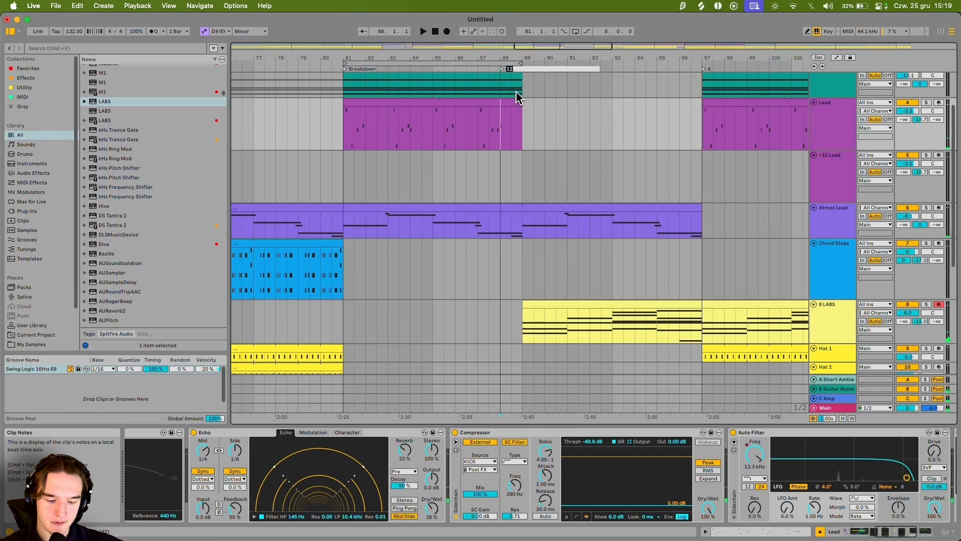
key("Return")
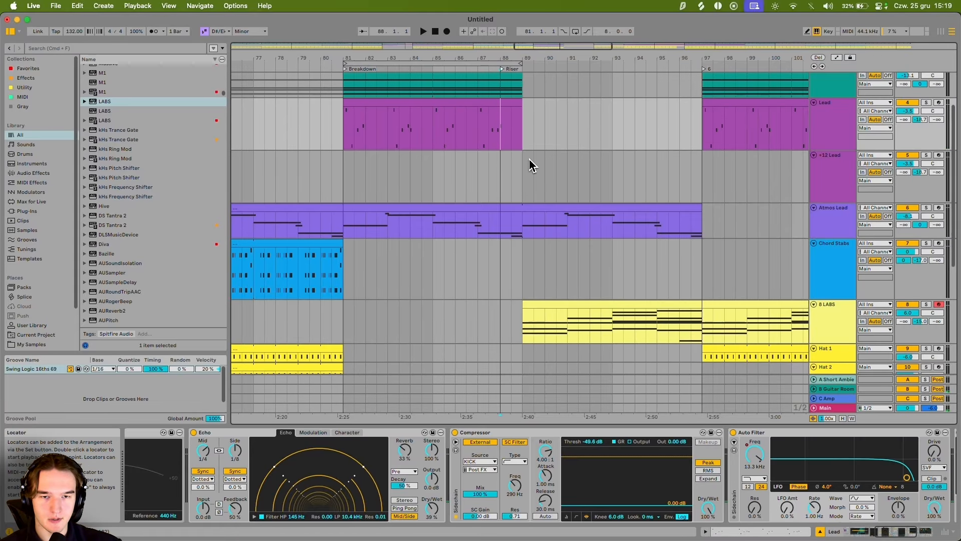
Step: Set the playback start at bar 91 on the LABS track and play the breakdown from there
left_click(527, 291)
left_click_drag(522, 320, 575, 324)
left_click(573, 322)
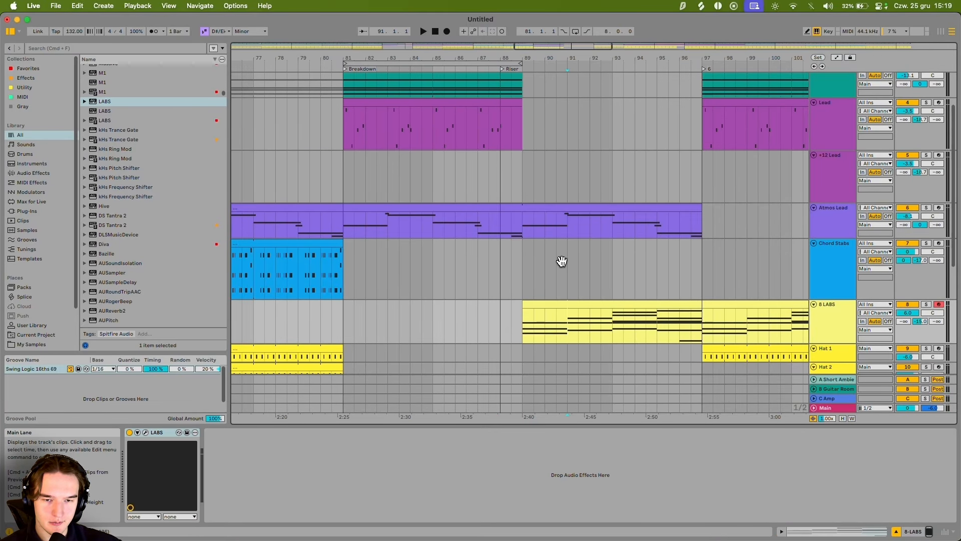
left_click_drag(562, 262, 556, 187)
scroll(518, 191, "down", 3, "super")
scroll(528, 98, "up", 5)
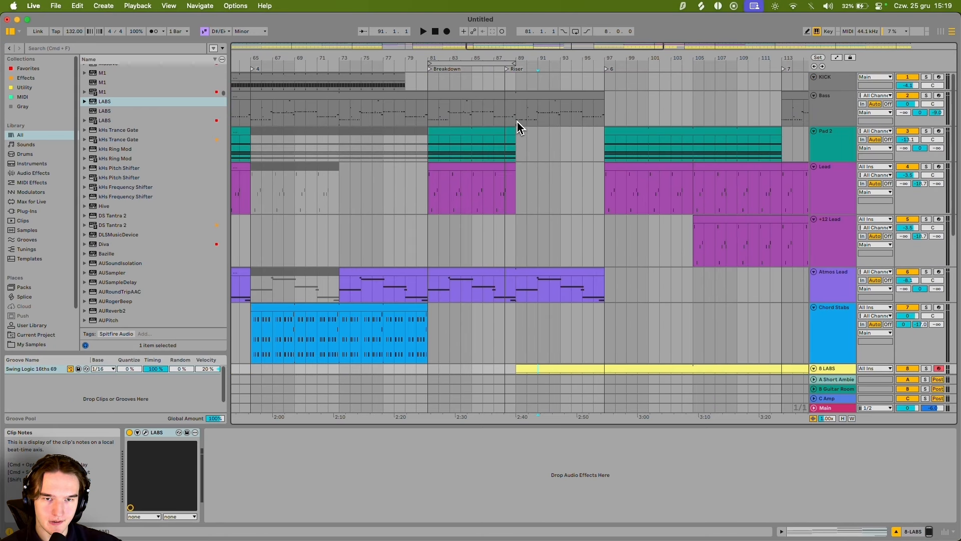
key("space")
Step: Try to extend the Pad 2 clip that starts at bar 97 back to bar 89, and undo it
scroll(551, 140, "right", 3)
left_click_drag(543, 132, 458, 137)
key("super+z")
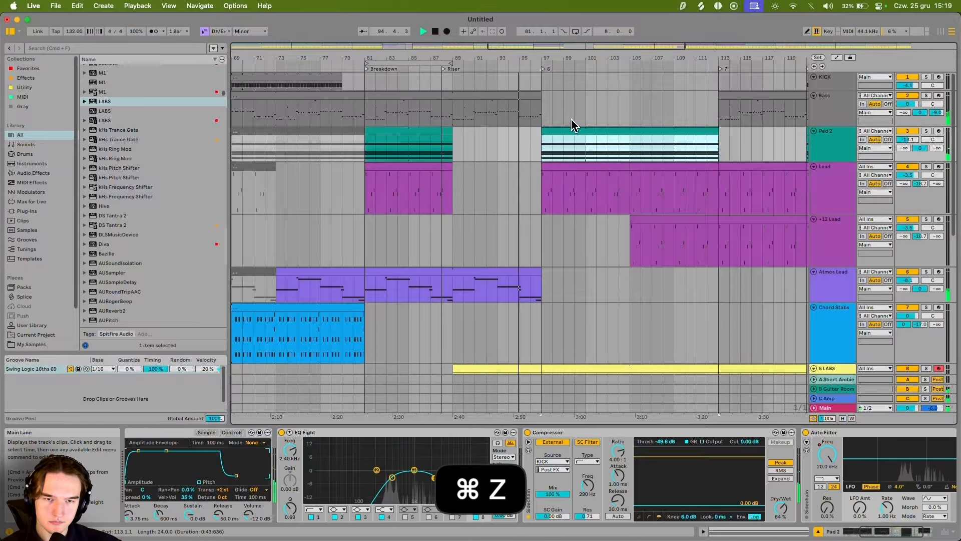
Step: Try trimming the start of the 8th Shakers clip from bar 97 to about bar 100
key("Up")
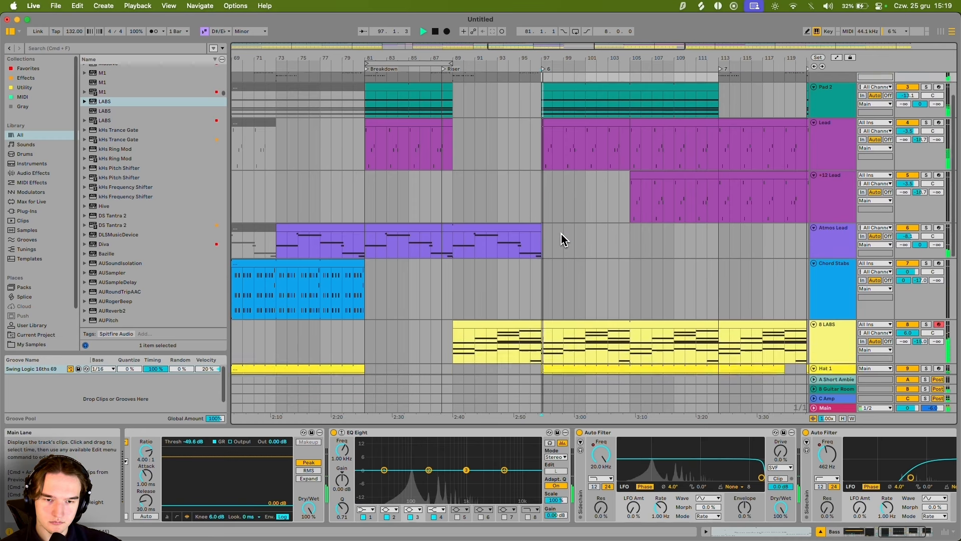
scroll(563, 236, "down", 6)
key("Down")
key("Down")
key("Down")
key("Down")
key("Down")
left_click(550, 330)
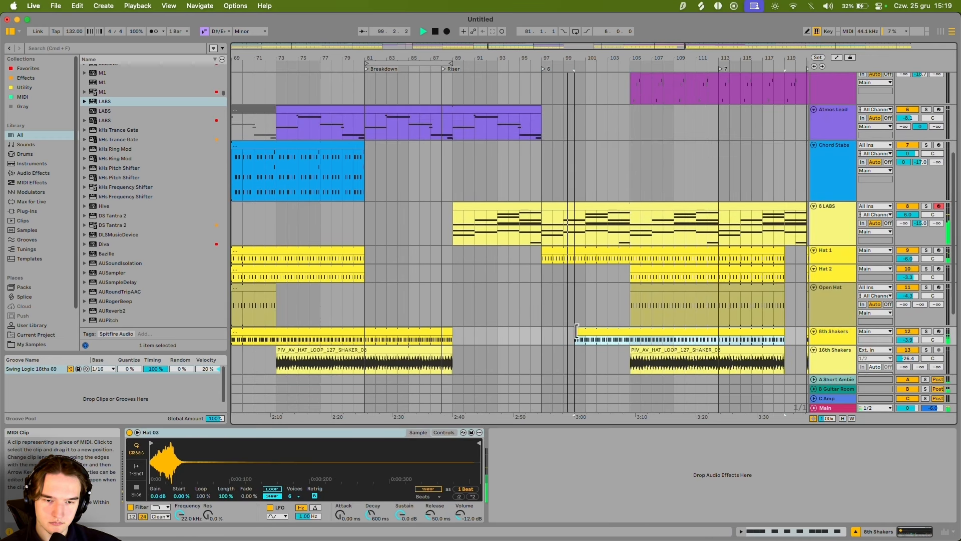
scroll(541, 249, "down", 4)
Step: Stop playback, add an Auto Filter to the 8th Shakers track and show the automation of its Frequency
key("space")
key("super+f")
type("auto fil")
left_click(97, 79)
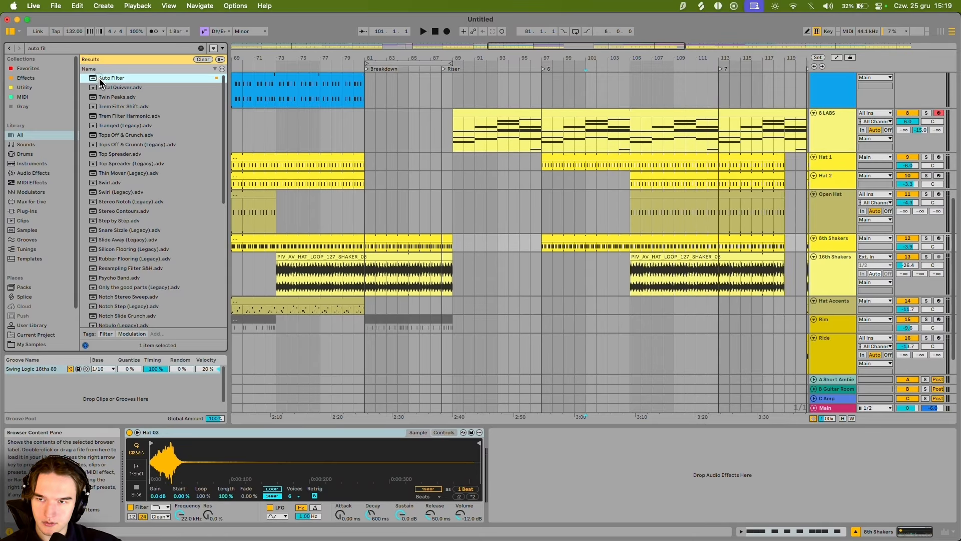
double_click(98, 79)
right_click(526, 456)
left_click(526, 457)
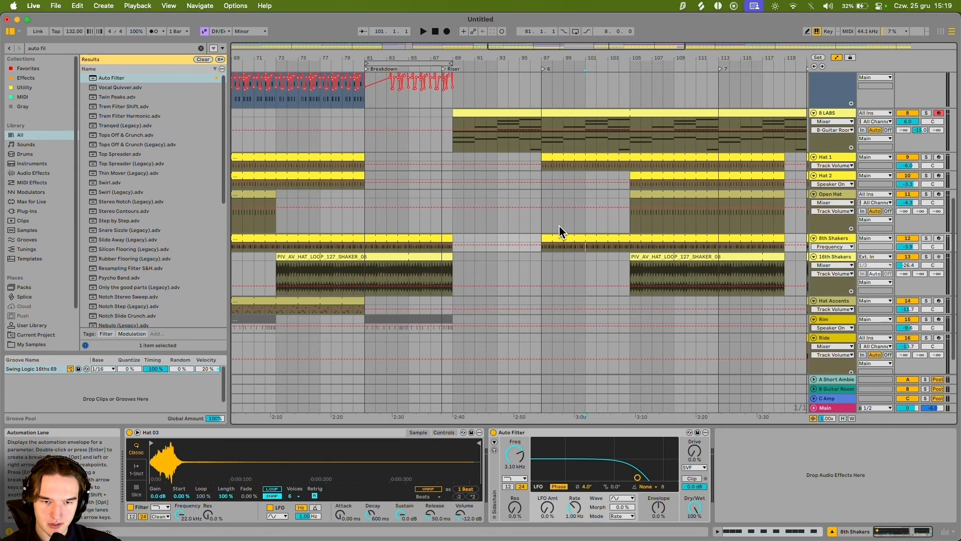
Step: Automate the 8th Shakers filter frequency to 5.52 kHz at bar 97, rising to 20 kHz at bar 105, and play it from bar 96
left_click_drag(540, 241, 541, 254)
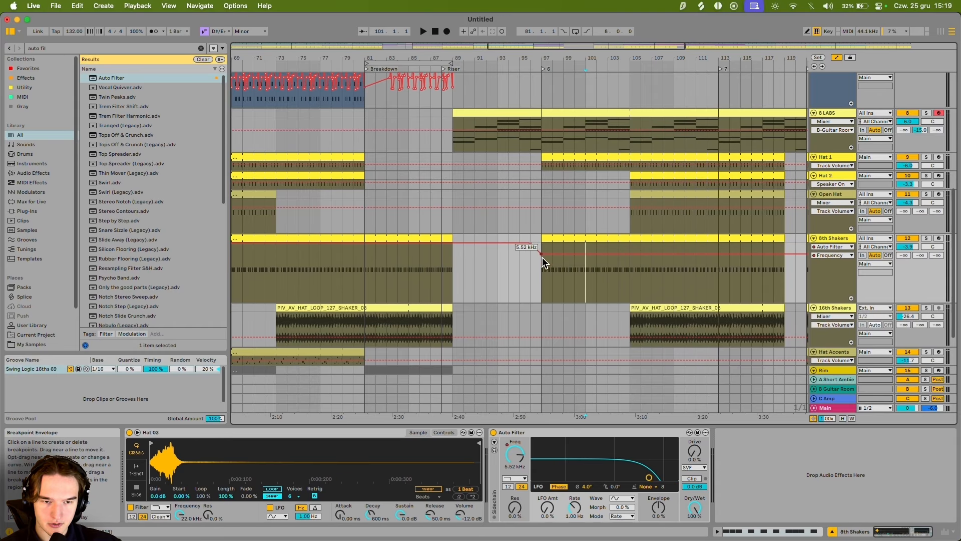
left_click_drag(629, 254, 629, 243)
left_click(532, 274)
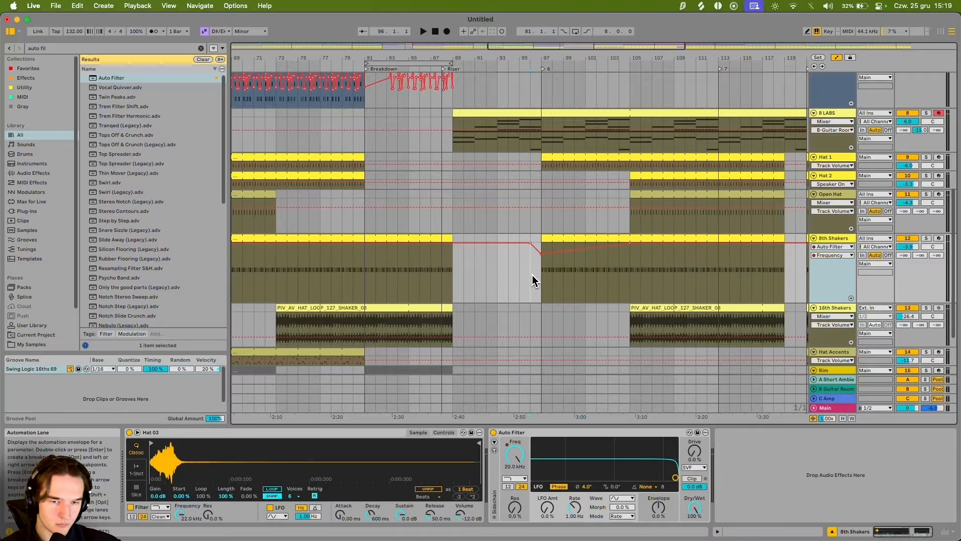
key("alt+space")
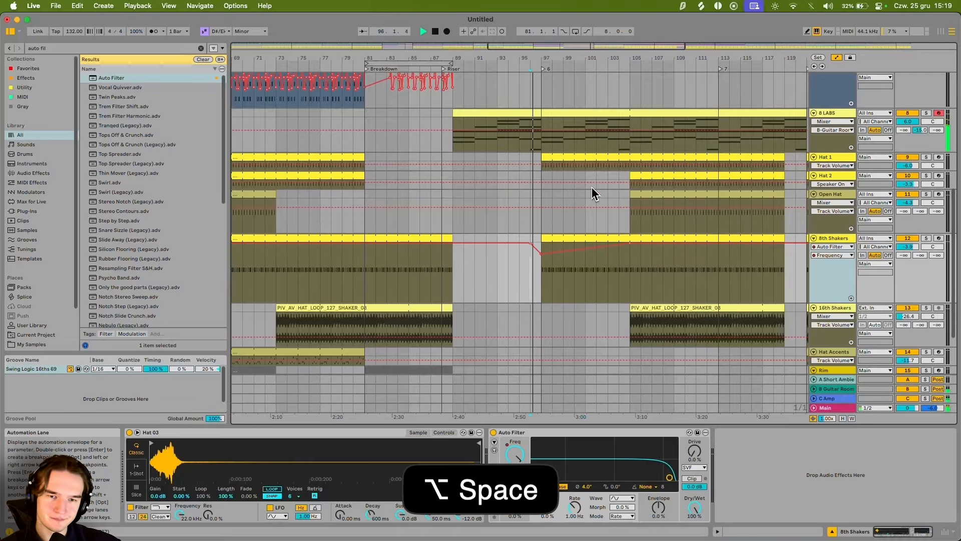
scroll(586, 196, "up", 1)
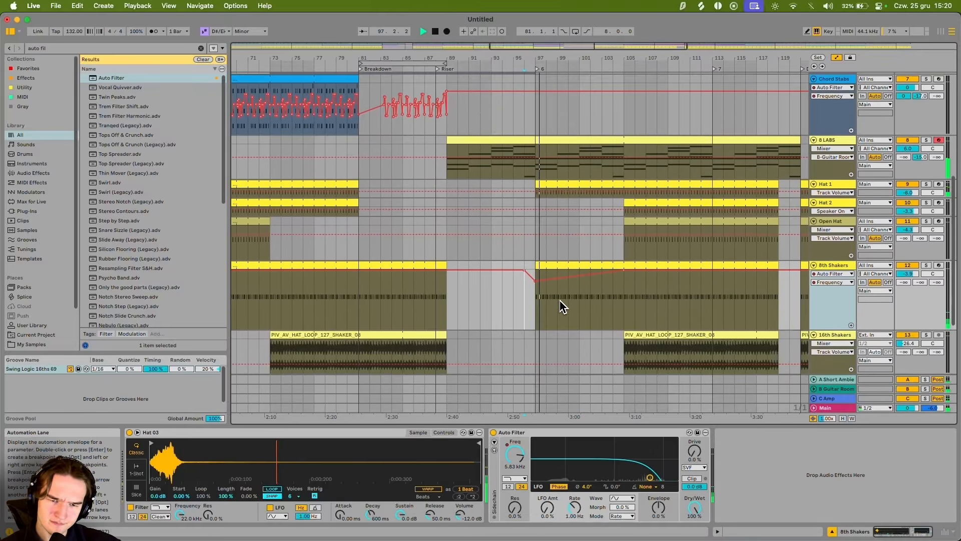
left_click(837, 58)
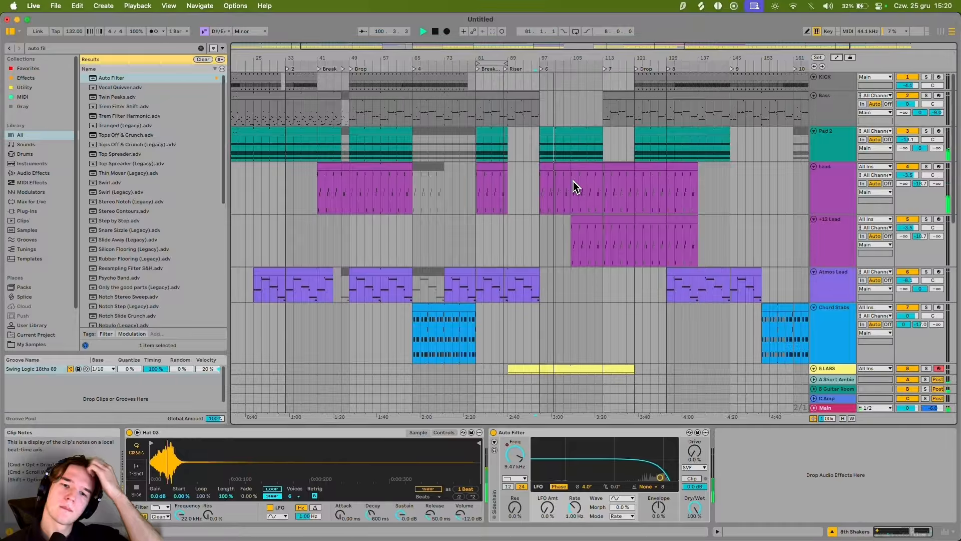
Step: Listen to the Pad 2 and Lead parts through the build-up towards the Drop at bar 121
left_click(566, 150)
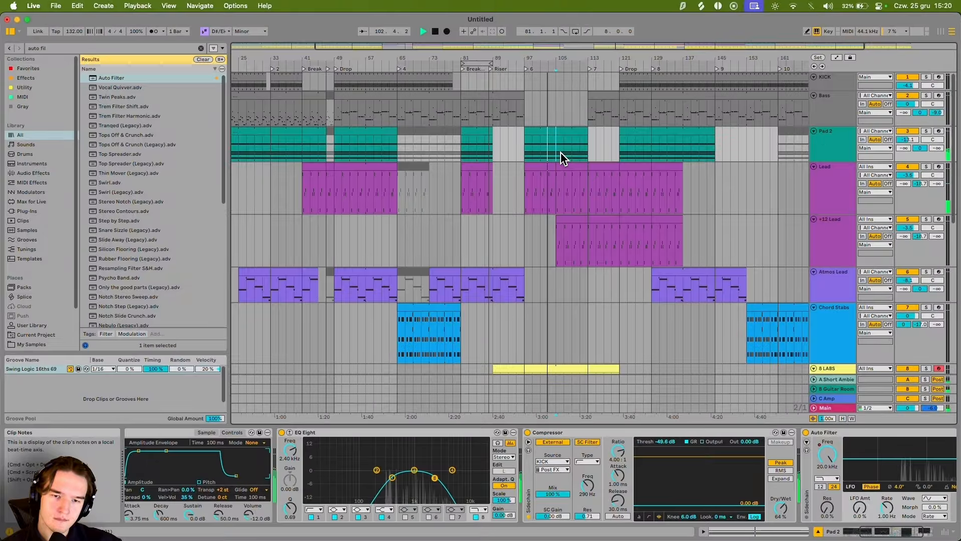
scroll(562, 153, "up", 5)
left_click_drag(545, 240, 546, 262)
left_click(552, 193)
key("space")
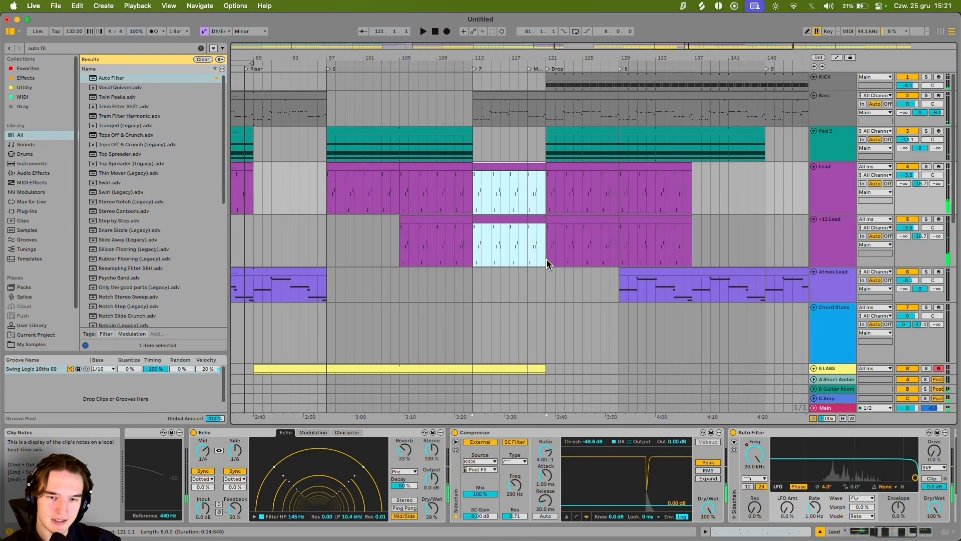
Step: Select the Lead and +12 Lead parts from bar 121 to 128 and play the Drop from bar 121
left_click(397, 235, "shift")
left_click_drag(548, 189, 607, 242)
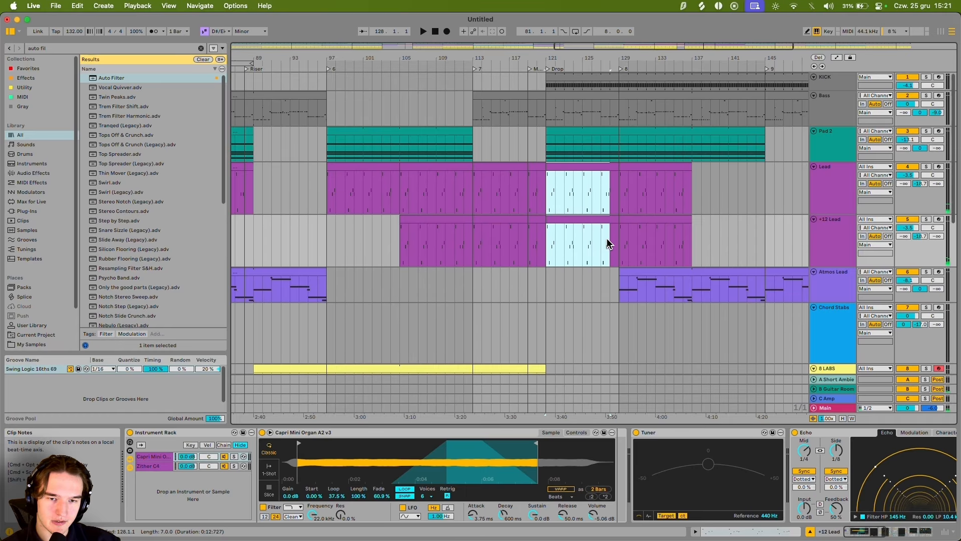
scroll(599, 232, "down", 5)
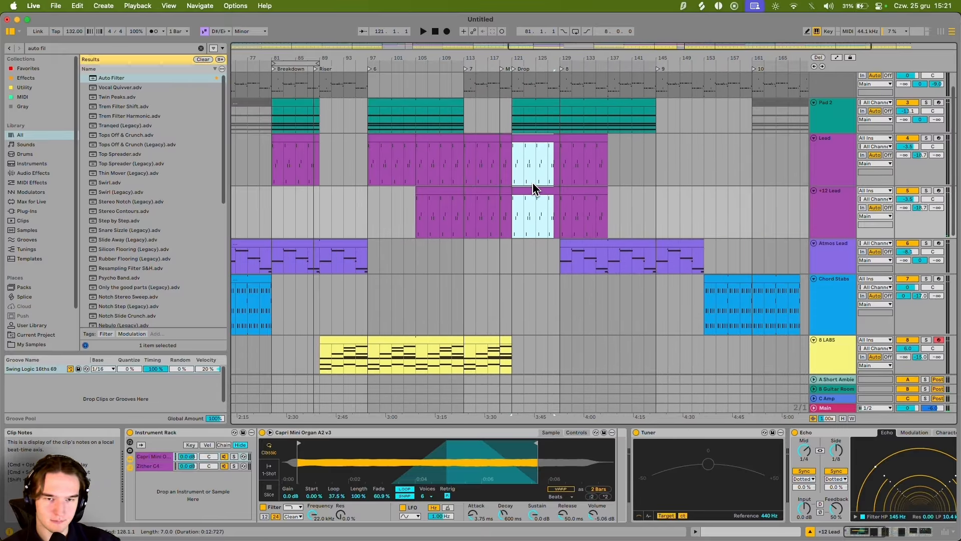
left_click(511, 159)
key("space")
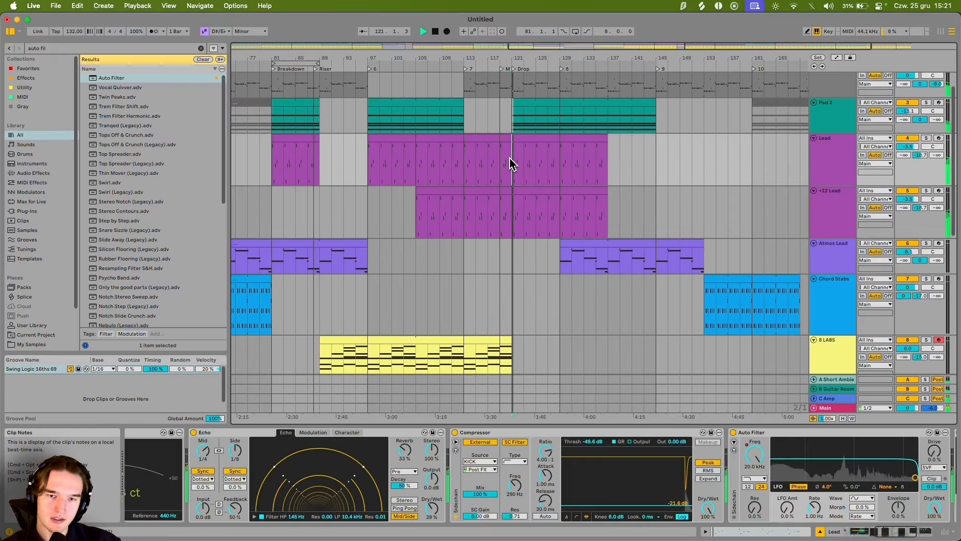
Step: Listen to the Lead and +12 Lead parts through the Drop up to their end at bar 137
scroll(515, 172, "down", 6)
scroll(529, 187, "up", 6)
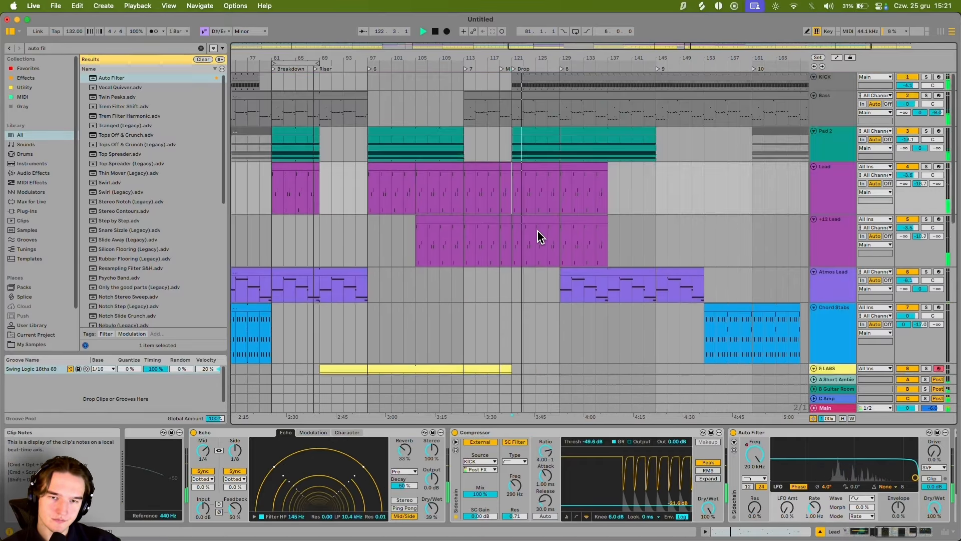
left_click(539, 237)
scroll(631, 183, "down", 5)
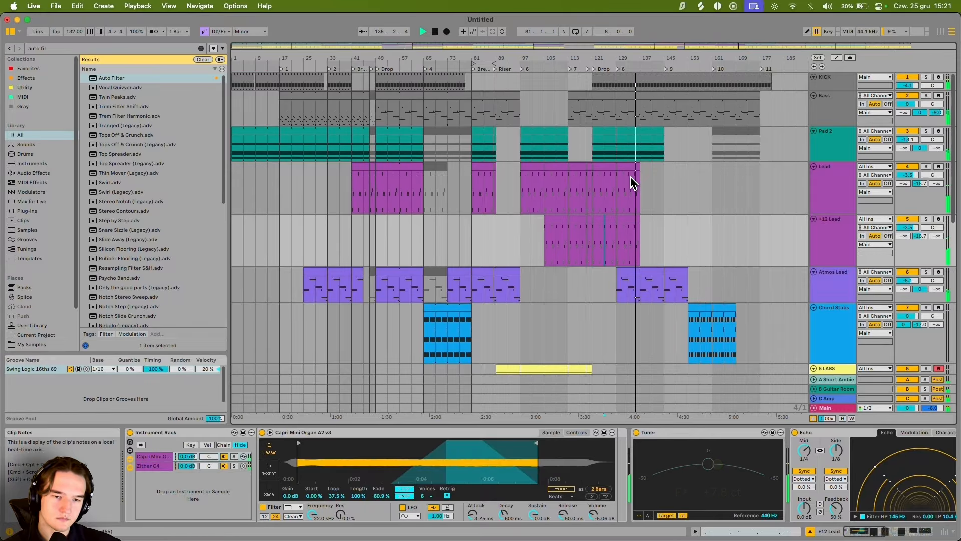
left_click(646, 199)
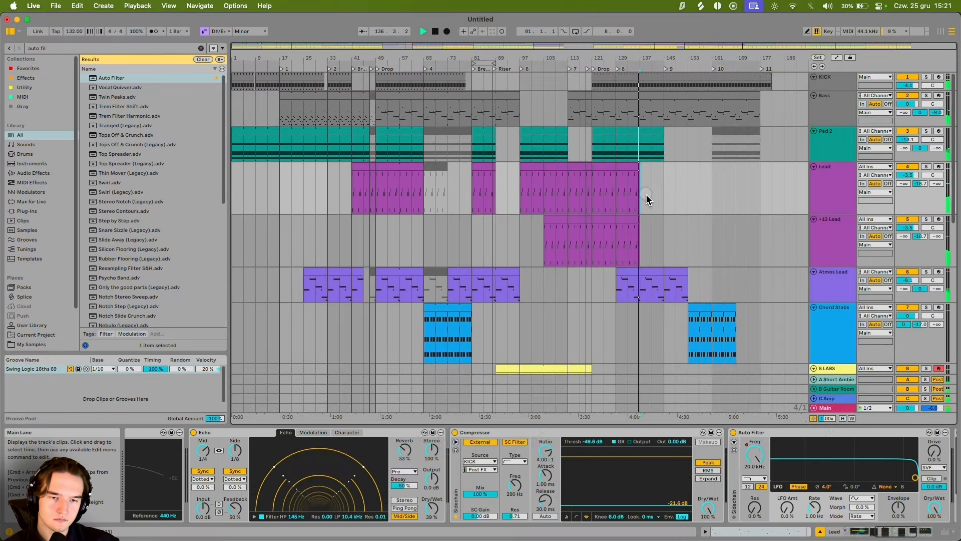
scroll(637, 188, "down", 3)
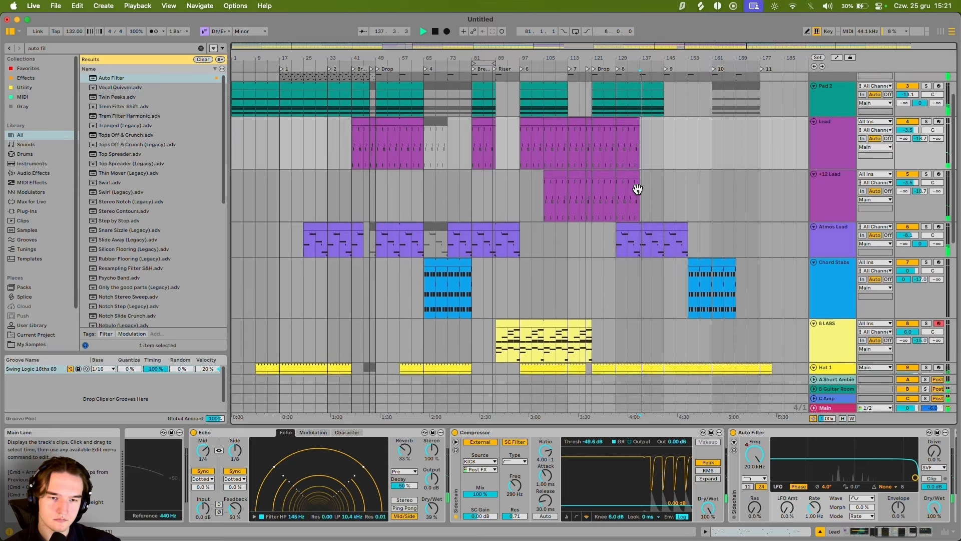
Step: Deactivate the Open Hat part from bar 145 to bar 153
scroll(646, 193, "down", 3)
scroll(660, 196, "up", 3)
left_click_drag(611, 362, 644, 362)
scroll(654, 263, "up", 3)
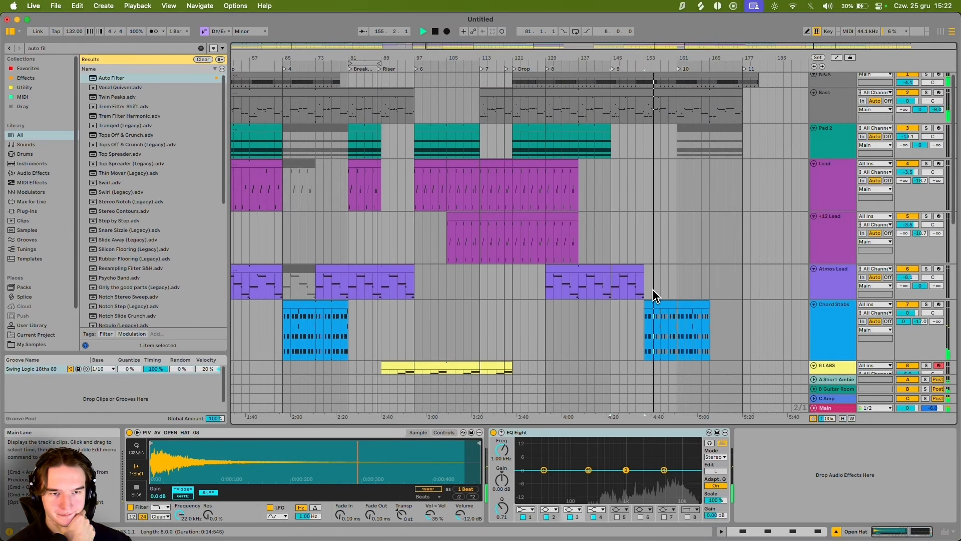
Step: Reshape the Bass Auto Filter Frequency automation so it starts falling from 20 kHz at about bar 153, and hide the automation again
left_click(642, 136)
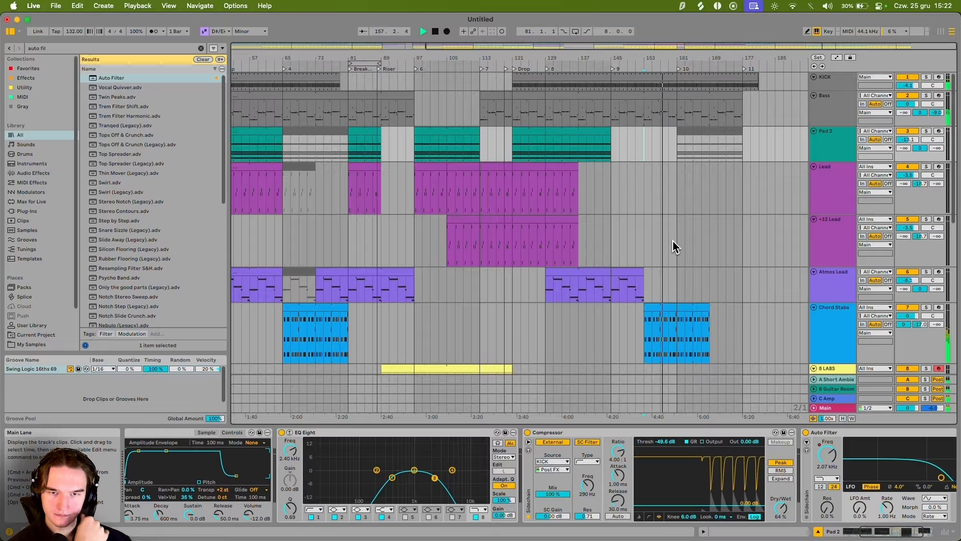
scroll(681, 251, "down", 10)
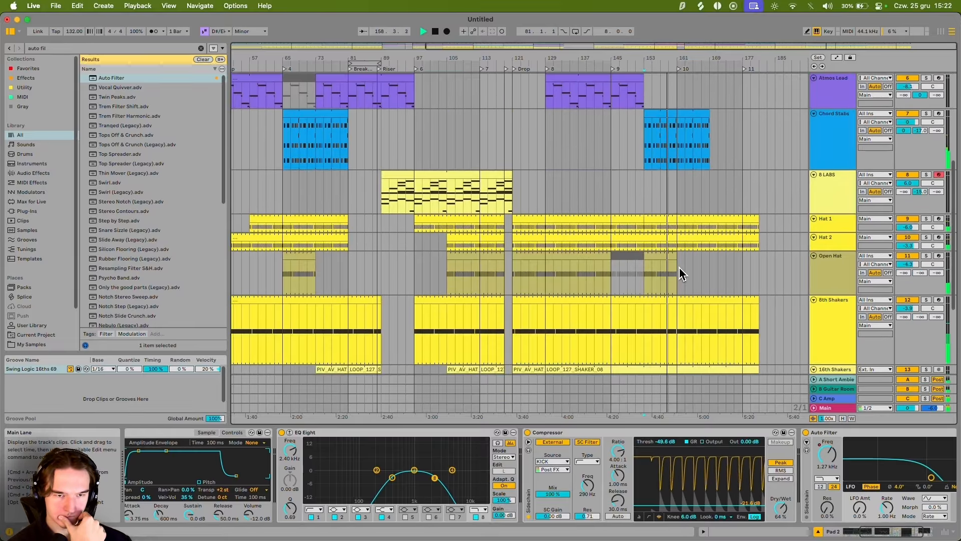
scroll(676, 256, "up", 10)
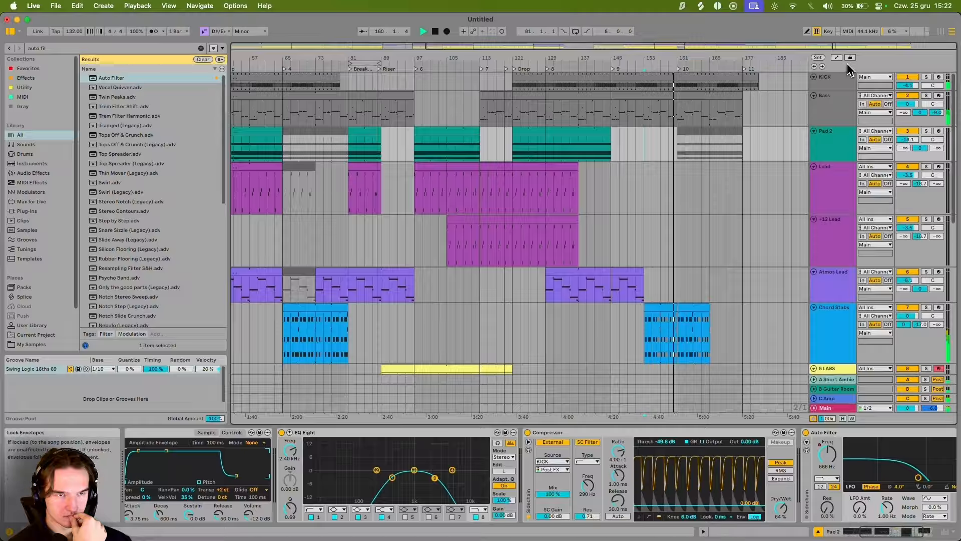
left_click(837, 57)
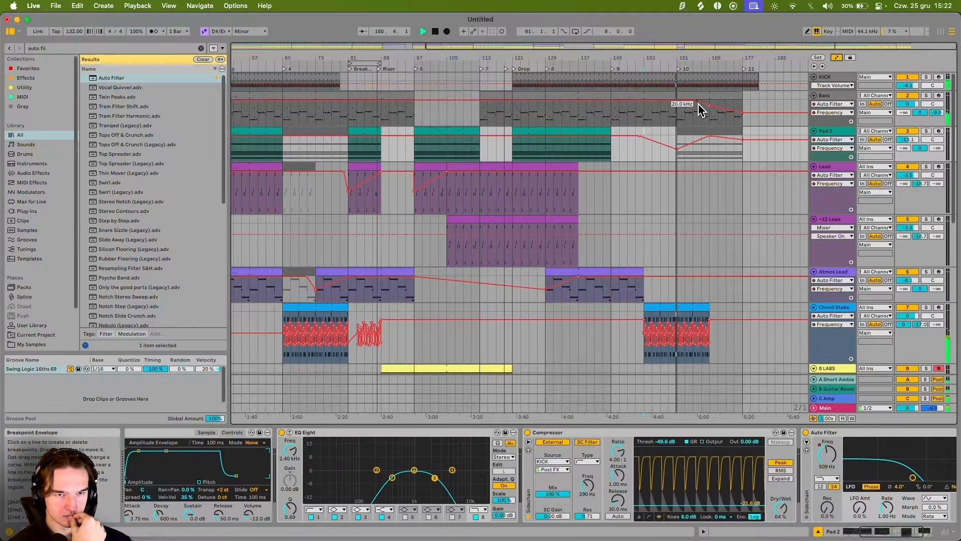
left_click(699, 107)
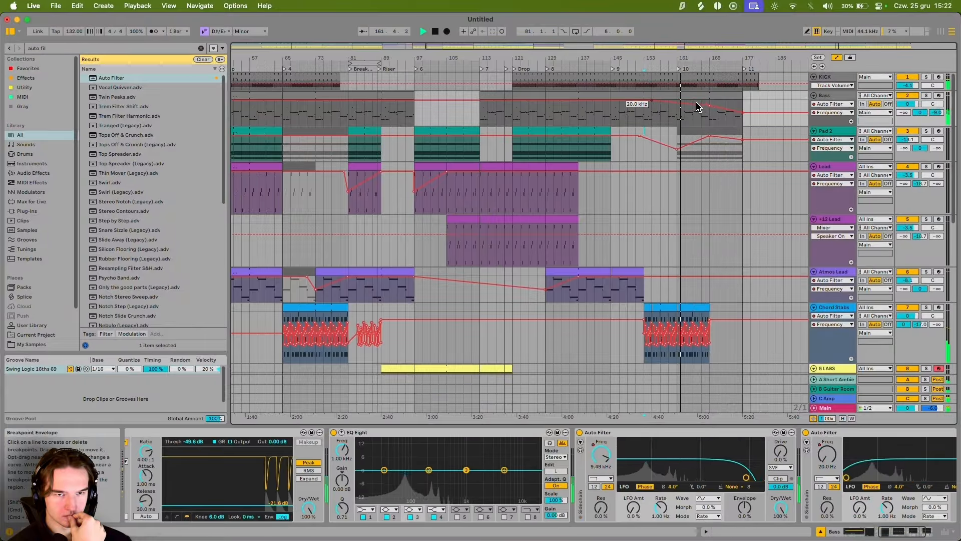
left_click_drag(711, 108, 725, 116)
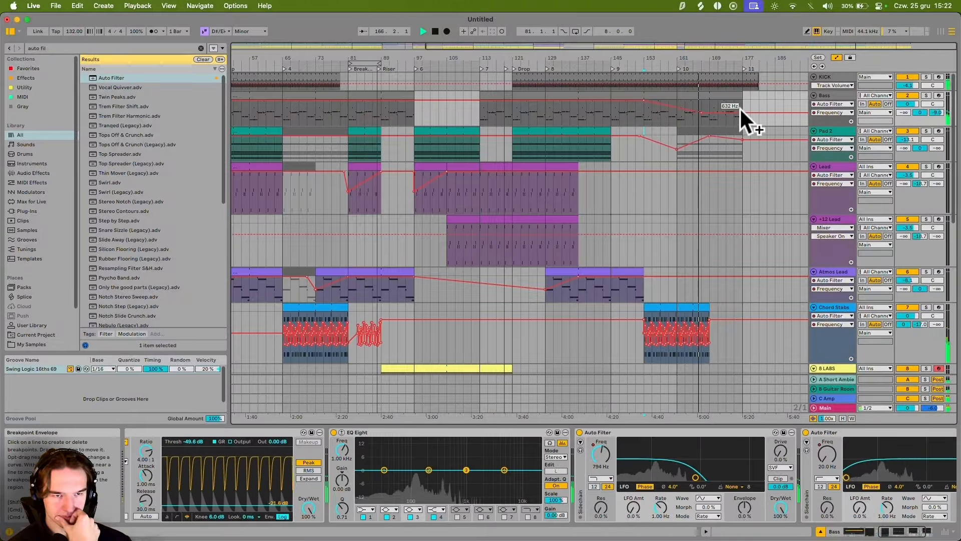
left_click(836, 57)
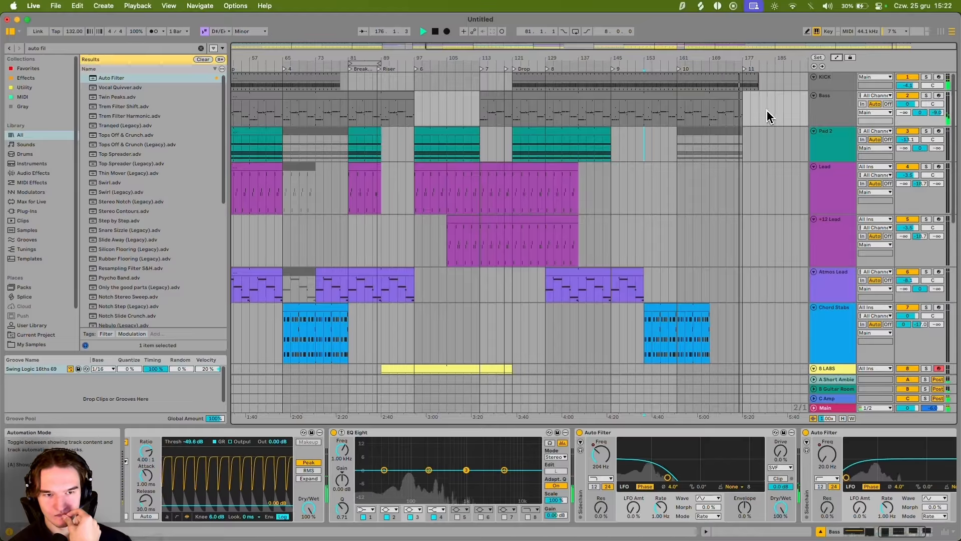
Step: Copy the eight-bar Bass part starting at bar 17 and lock the automation envelopes to the song position
scroll(749, 150, "down", 5)
scroll(751, 206, "down", 3)
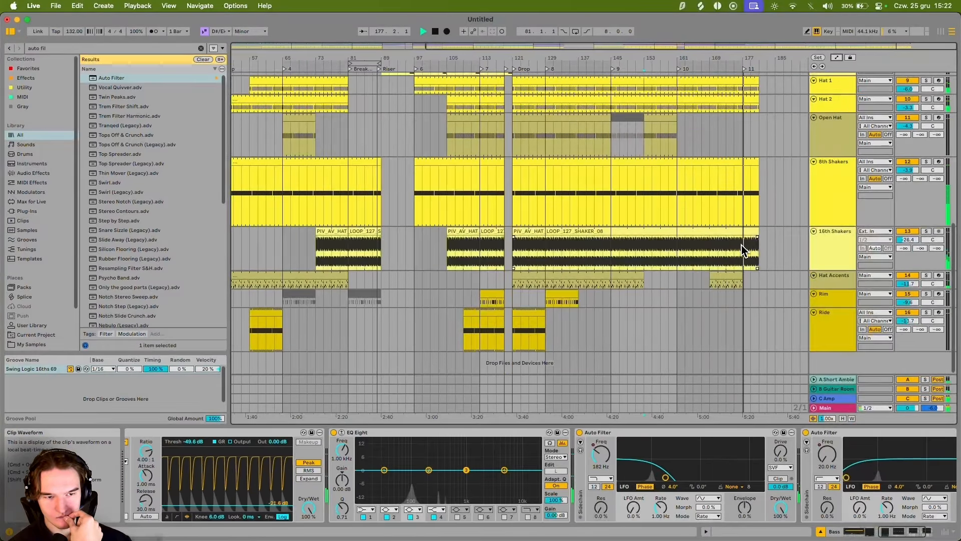
scroll(741, 245, "up", 10)
key("w")
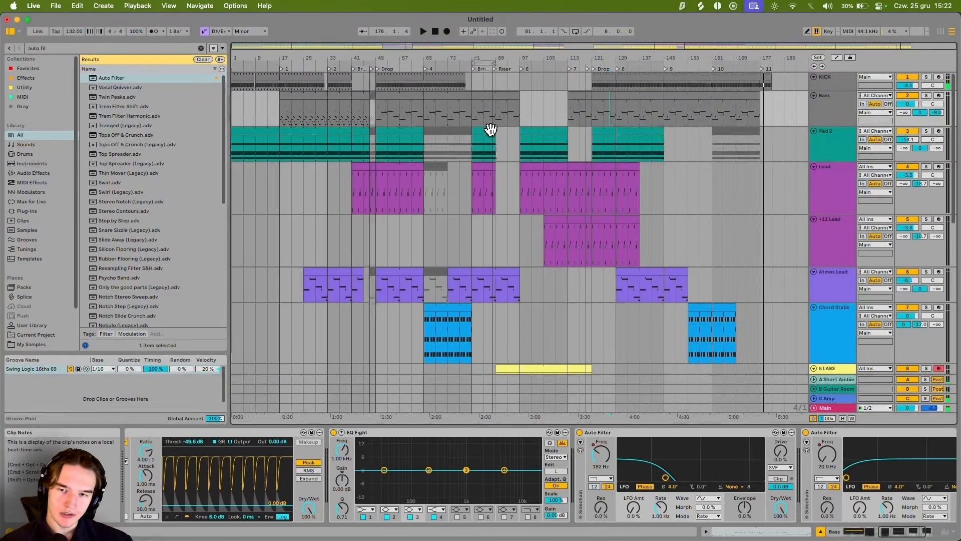
left_click(281, 111)
key("space")
left_click_drag(288, 113, 307, 116)
key("super+c")
left_click(850, 58)
Step: Try the copied Bass part at the Drop at bar 121 during playback, and undo the paste
left_click(592, 113)
key("space")
key("super+v")
scroll(593, 114, "up", 2)
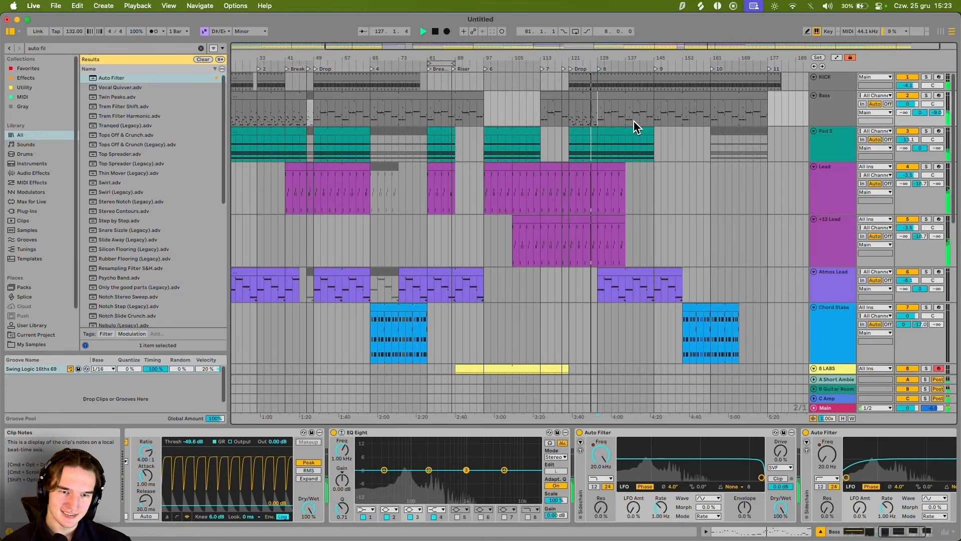
key("cmd+z")
Step: Paste the copied Bass part at bar 161 and play the transition into it from bar 157
key("space")
key("cmd+v")
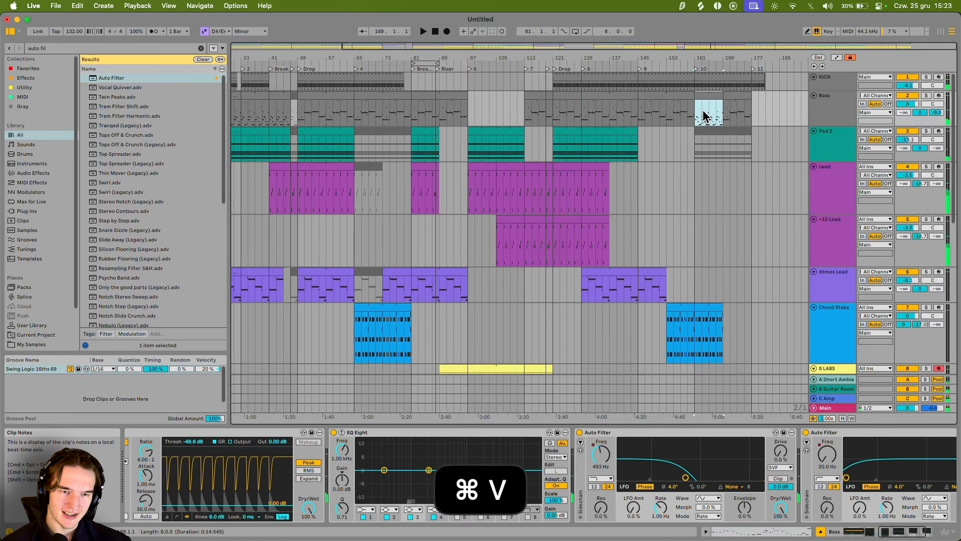
scroll(704, 119, "up", 5)
key("space")
scroll(675, 115, "down", 5)
left_click(703, 119)
key("space")
key("space")
scroll(702, 127, "up", 5)
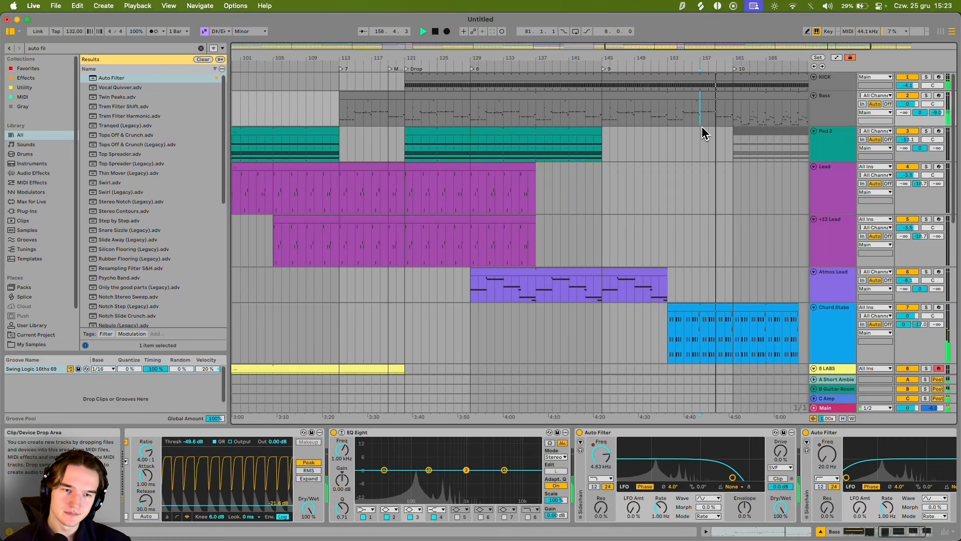
scroll(702, 126, "right", 4)
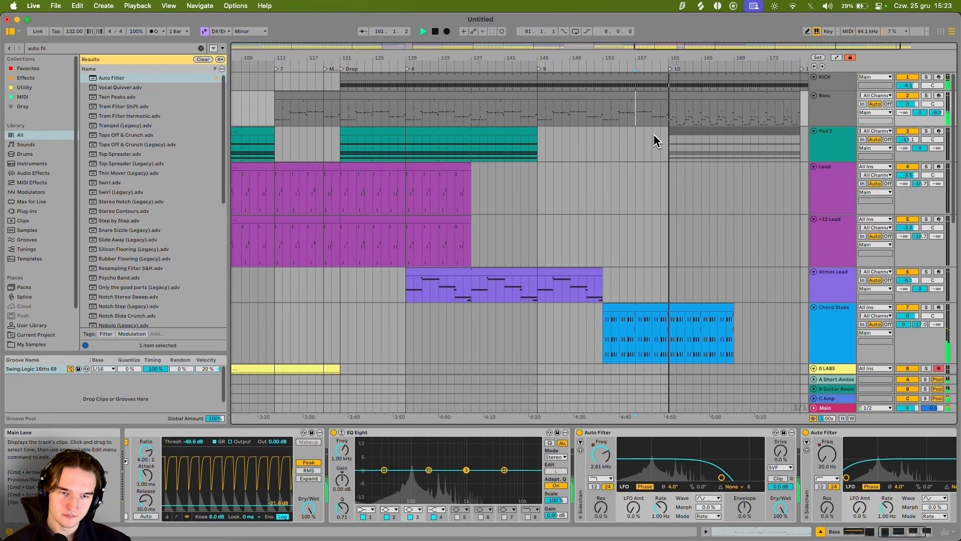
Step: Split the Bass part's bar 160 off as its own one-bar clip and open its notes for editing
key("space")
scroll(657, 141, "up", 5)
left_click_drag(563, 118, 603, 117)
key("super+e")
key("shift+Tab")
scroll(659, 365, "up", 2)
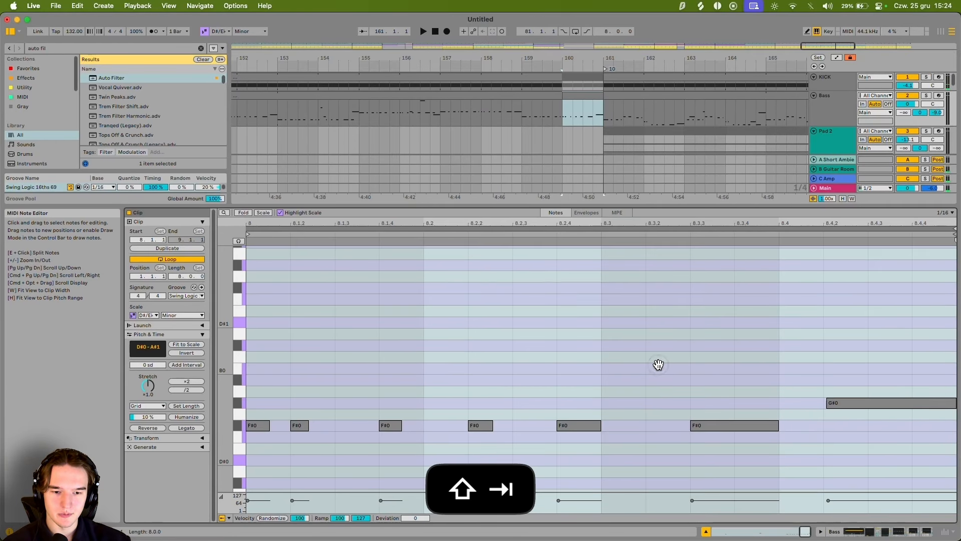
scroll(659, 365, "down", 4)
left_click(580, 97)
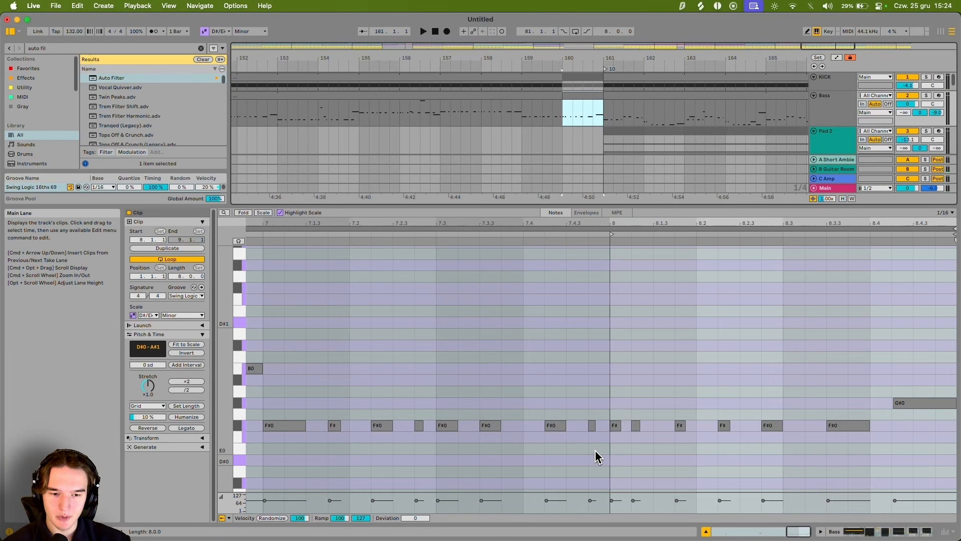
Step: Add short notes to the Bass clip: C#1 at 8.1.3, E#1 at 8.2.3 and F#1 at 8.4.1
left_click(668, 424)
double_click(664, 427)
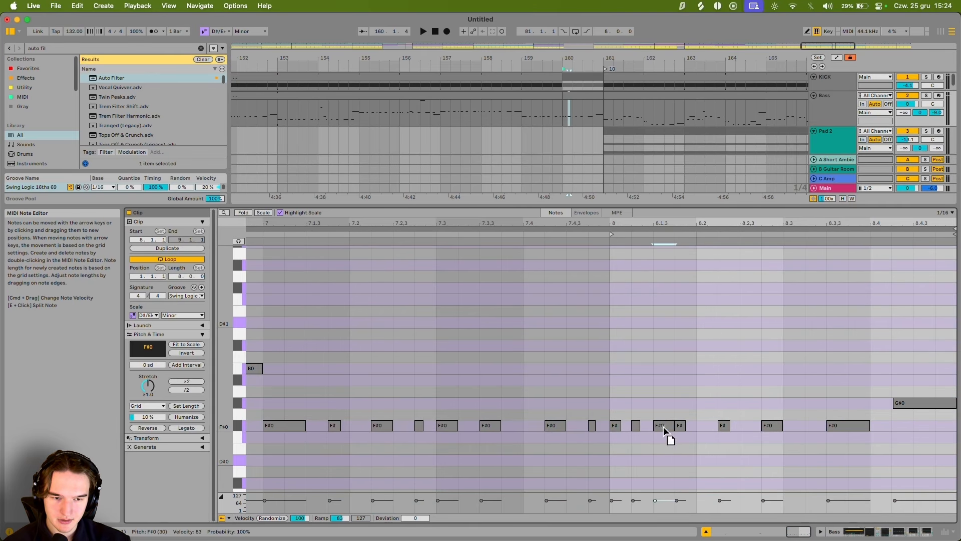
left_click_drag(664, 427, 662, 345)
double_click(751, 299)
double_click(881, 300)
scroll(912, 345, "down", 3)
Step: Lower the long last note of the Bass clip to A#-1, playing back the change to check it
left_click_drag(913, 290, 912, 348)
key("space")
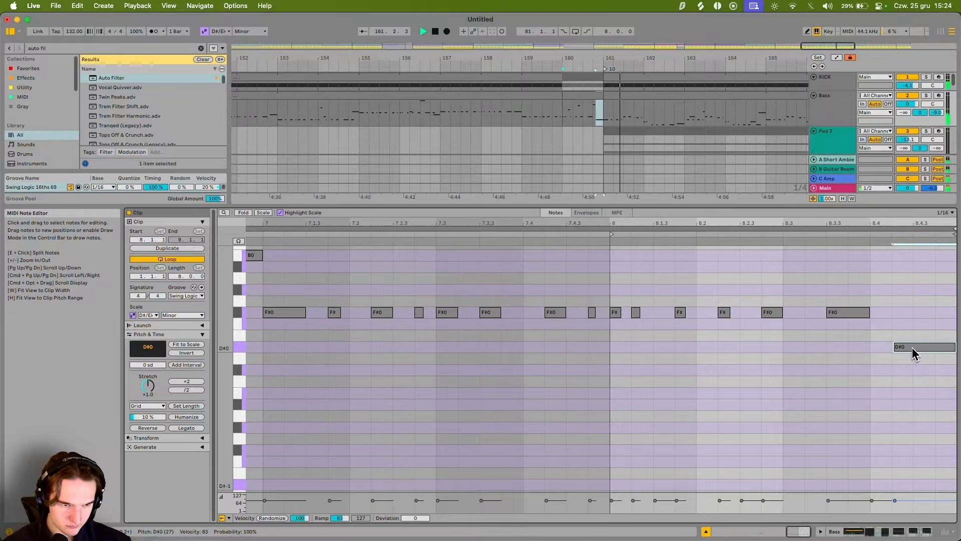
scroll(912, 348, "up", 1)
key("space")
key("Down")
key("Down")
key("Down")
key("Down")
key("Down")
key("Down")
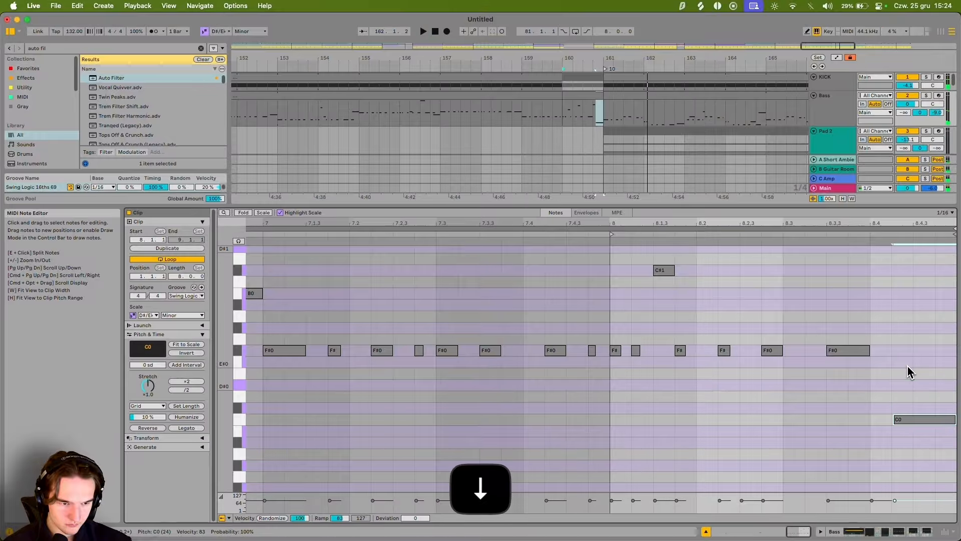
key("space")
scroll(877, 294, "down", 3)
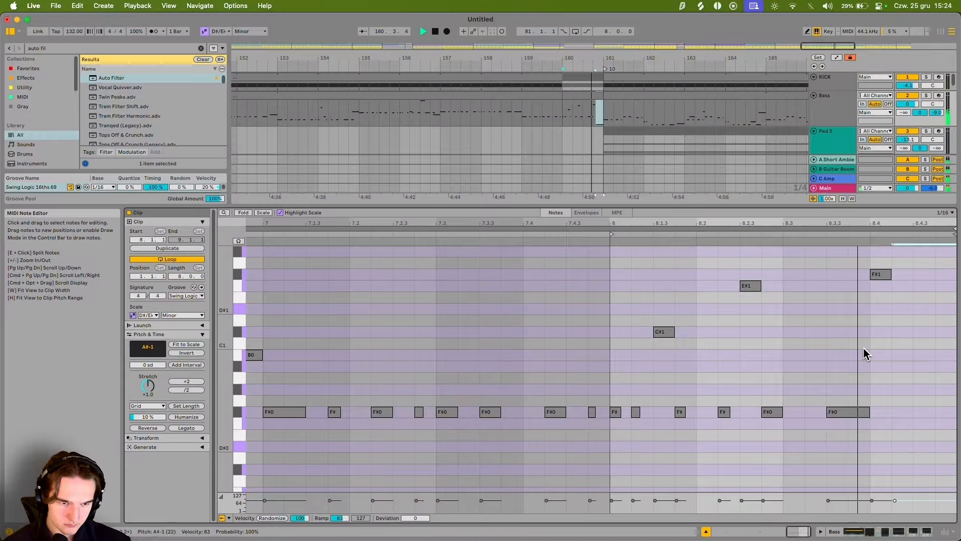
key("space")
Step: Lower the added Bass notes at 8.2.3 and 8.1.3 an octave to E#0 and C#0, play them and close the note editor
left_click(751, 306)
key("shift+Down")
left_click(664, 337)
key("shift+Down")
scroll(785, 296, "up", 5)
scroll(563, 150, "down", 5)
key("space")
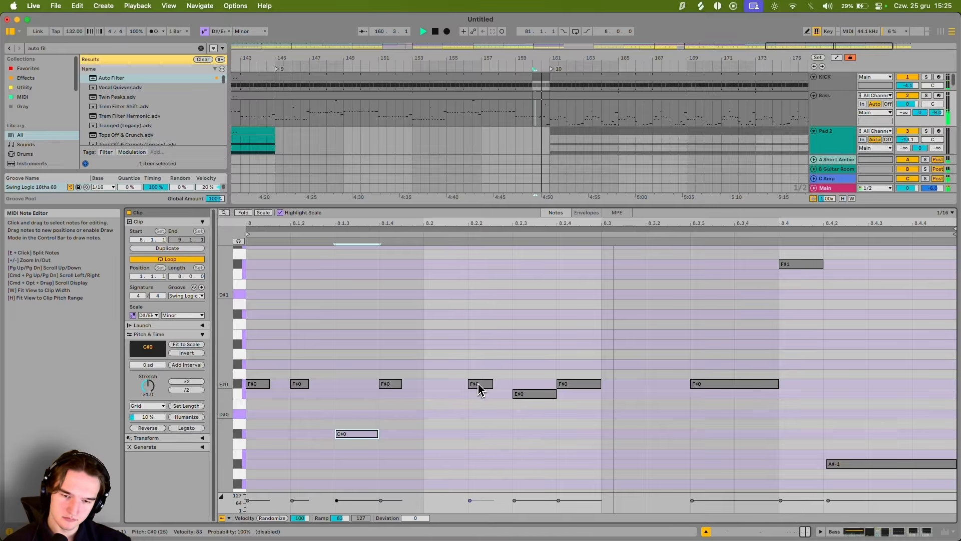
key("shift+Tab")
scroll(526, 119, "down", 10)
key("space")
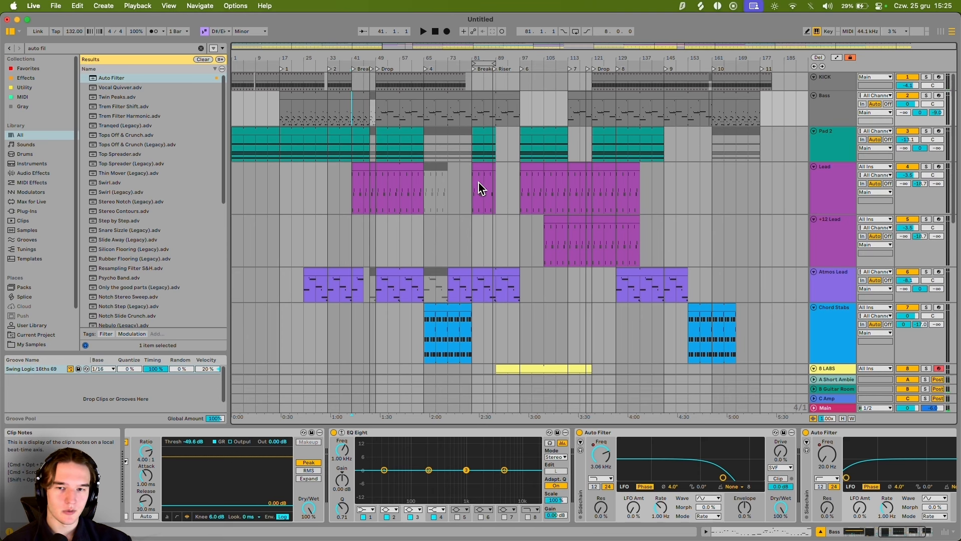
Step: Play the Lead part through the Riser from bar 47 to the first Drop at bar 49
left_click(369, 114)
scroll(368, 212, "up", 5)
scroll(410, 164, "down", 2)
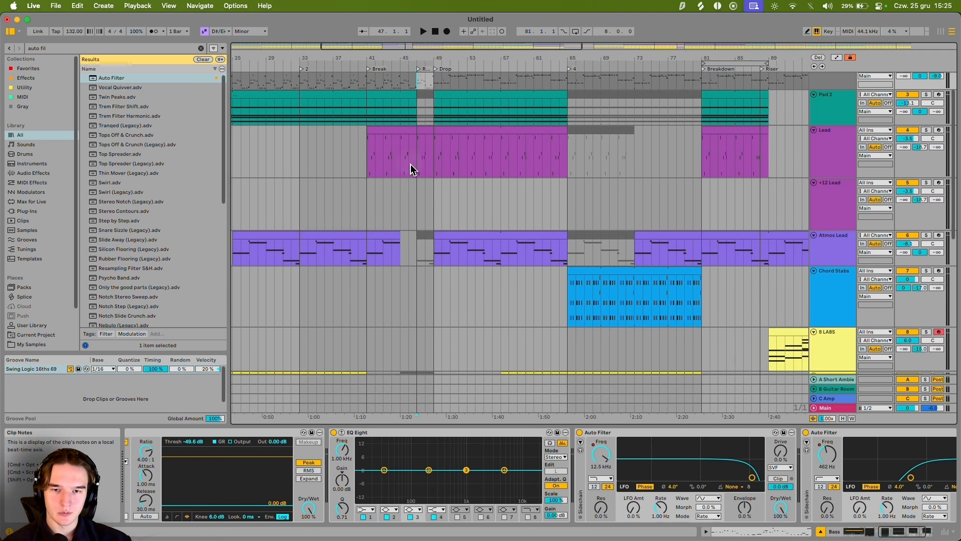
left_click(414, 142)
key("space")
scroll(435, 155, "up", 5)
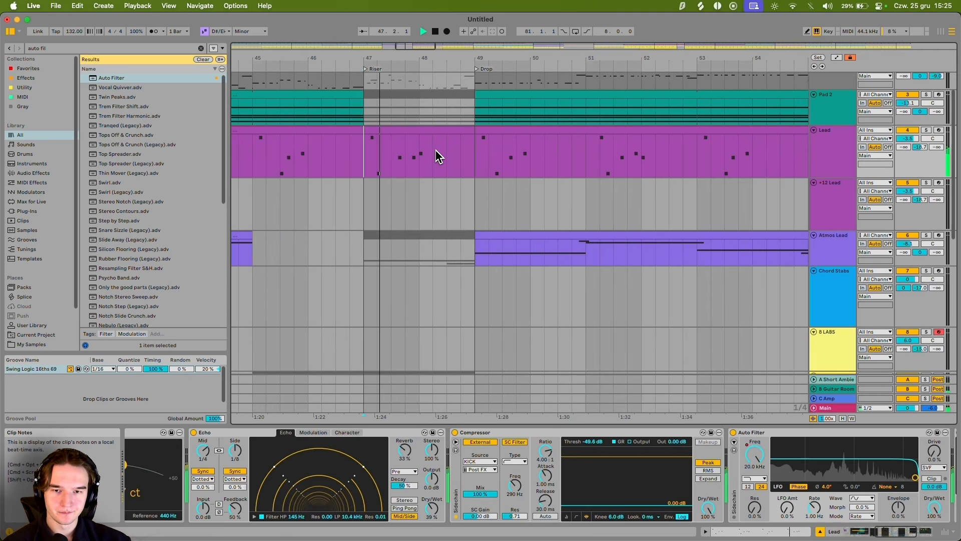
scroll(500, 197, "up", 2)
key("space")
scroll(601, 195, "down", 5)
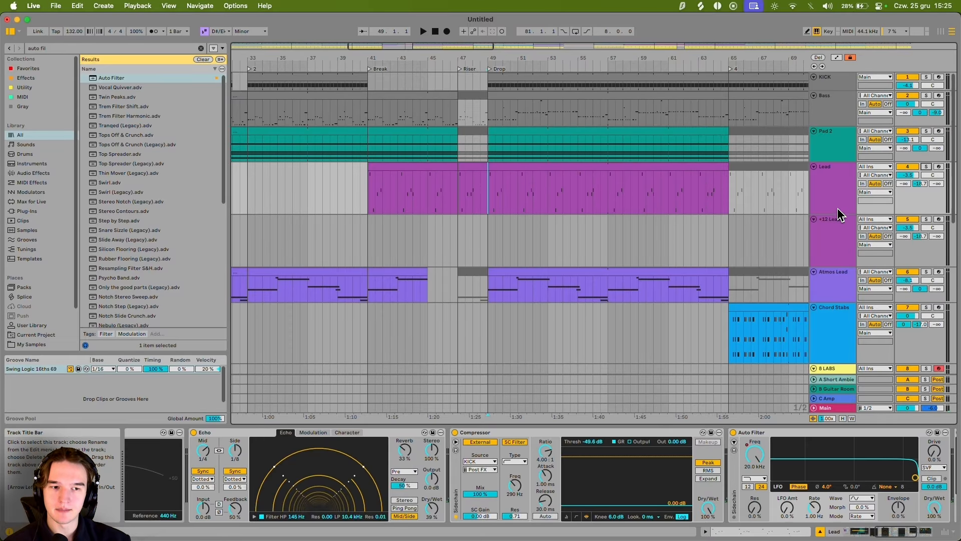
Step: Insert a new audio track below the Lead track and open its list of input sources
left_click(829, 183)
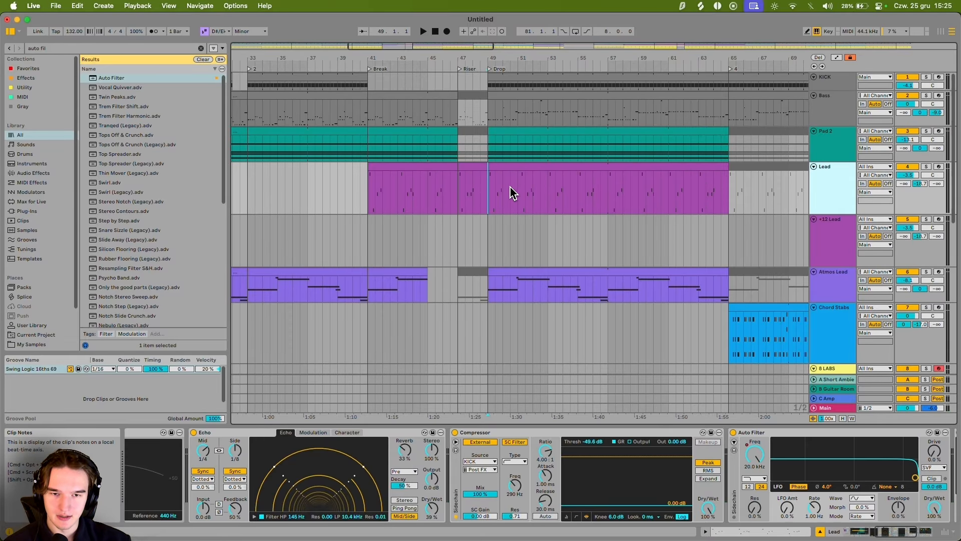
scroll(487, 199, "up", 2)
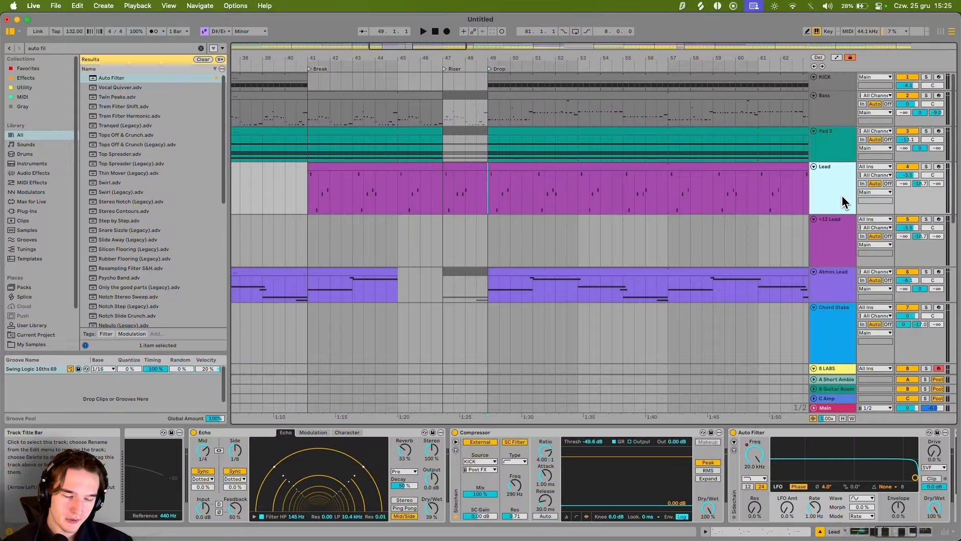
key("super+t")
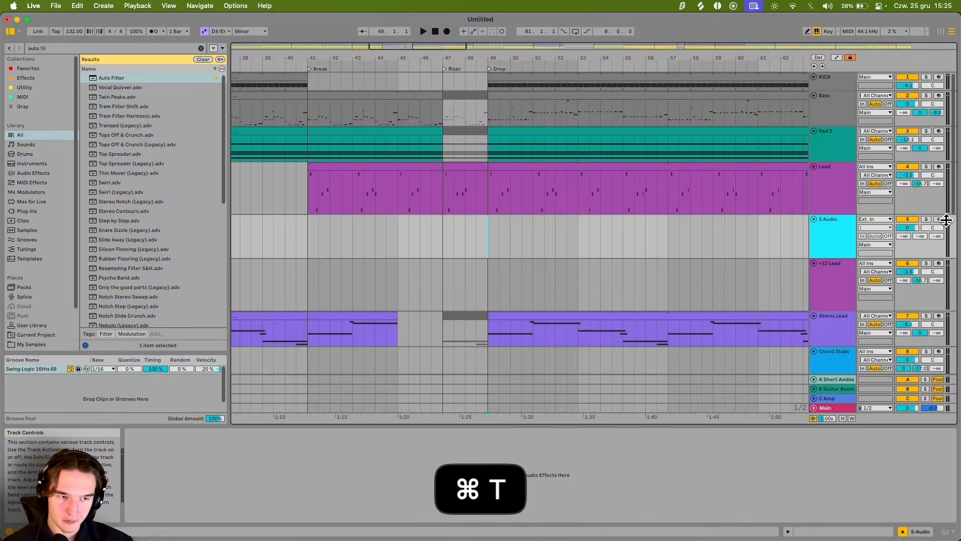
left_click(877, 221)
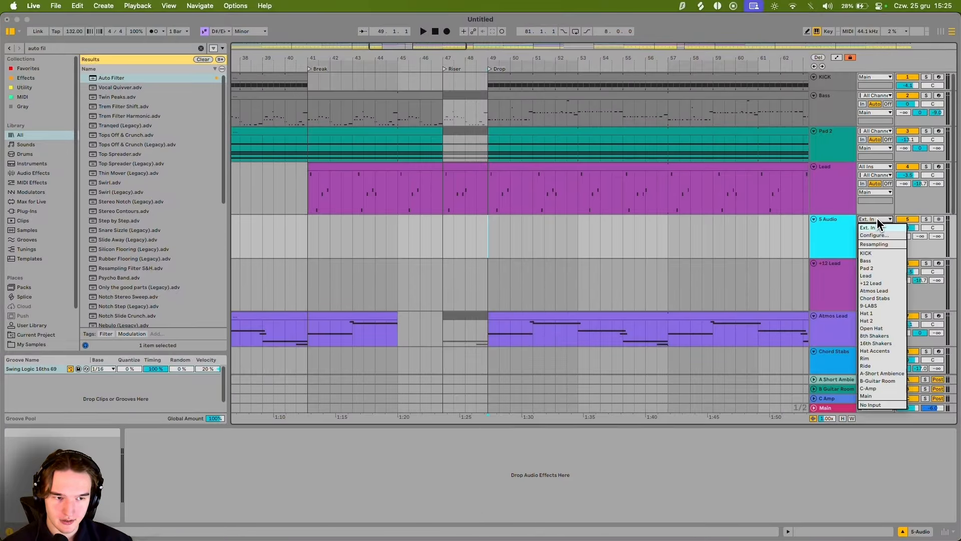
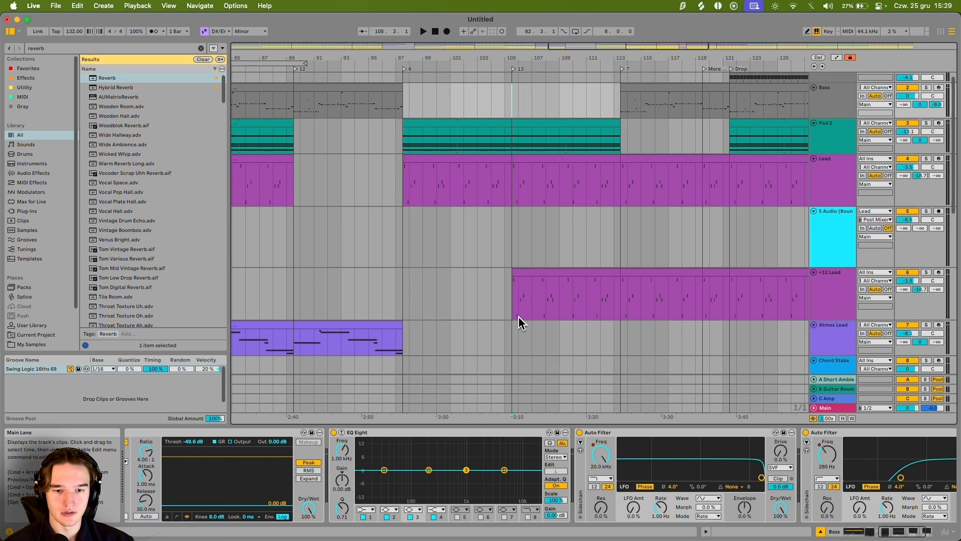
Step: Examine the Bass, Pad 2, Lead and +12 Lead clips from the Breakdown to the second Drop
left_click(511, 272)
left_click_drag(504, 274, 511, 275)
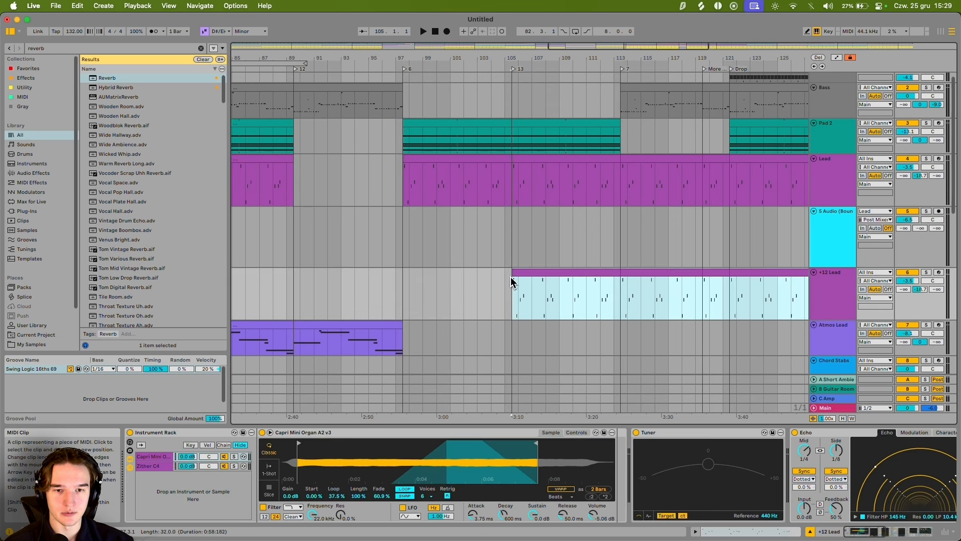
left_click_drag(405, 183, 511, 165)
left_click(508, 120)
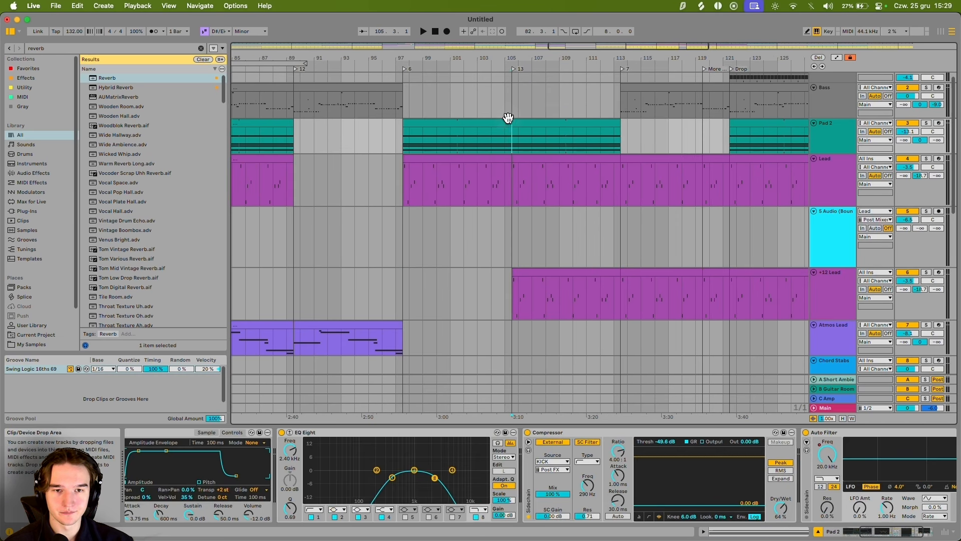
scroll(500, 150, "down", 4)
left_click_drag(526, 94, 557, 95)
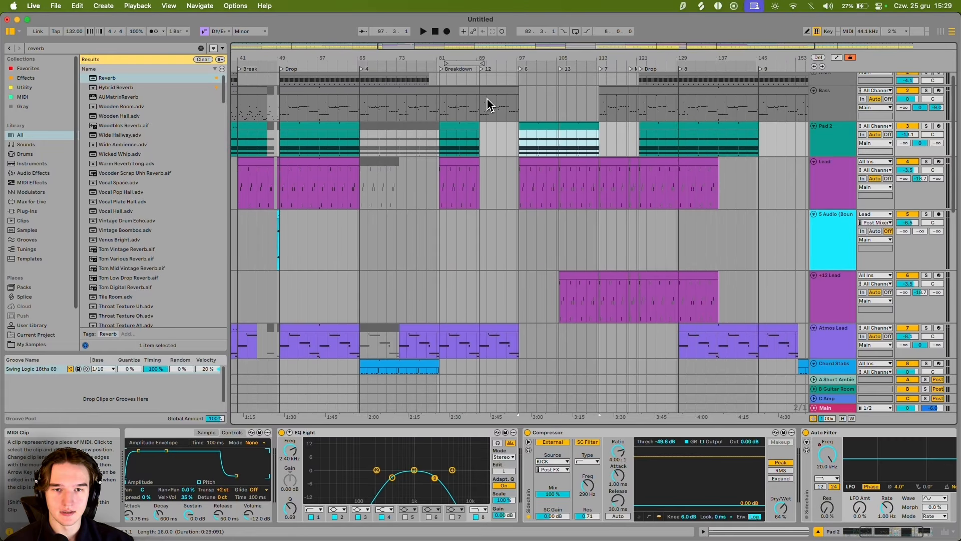
mouse_move(477, 105)
left_mouse_down()
mouse_move(508, 110)
mouse_move(487, 110)
left_mouse_up()
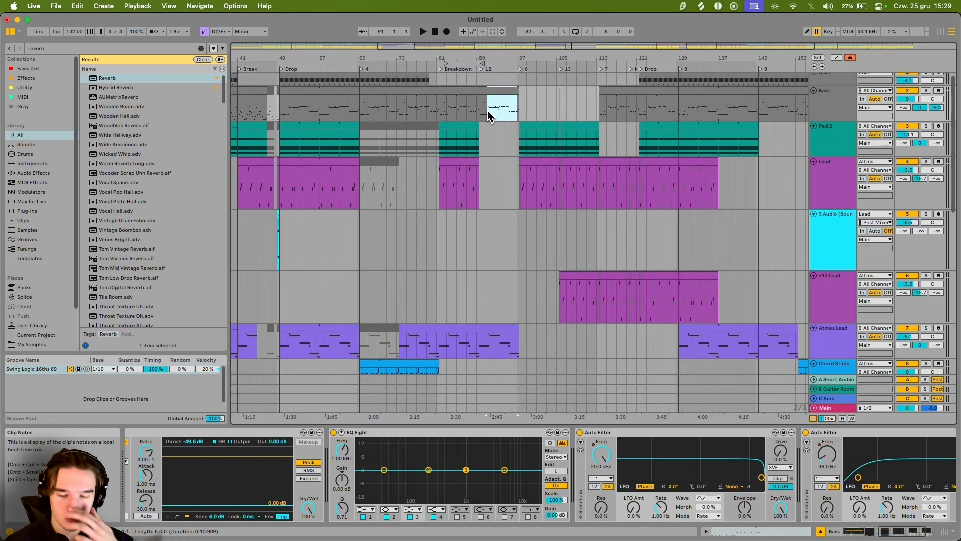
scroll(486, 241, "down", 5)
scroll(486, 240, "up", 2)
scroll(485, 241, "up", 3)
Step: Insert an audio track below the LABS track, set its input to 9-LABS and record the LABS part's opening at locator 12
left_click_drag(486, 242, 541, 196)
left_click(845, 212)
key("super+t")
left_click(875, 232)
left_click(939, 233)
Step: Add a Reverb at 100% wet with a 7.82 s decay to the recorded LABS audio track and audition it soloed
left_click_drag(107, 78, 320, 475)
left_click_drag(366, 508, 366, 480)
left_click(927, 232)
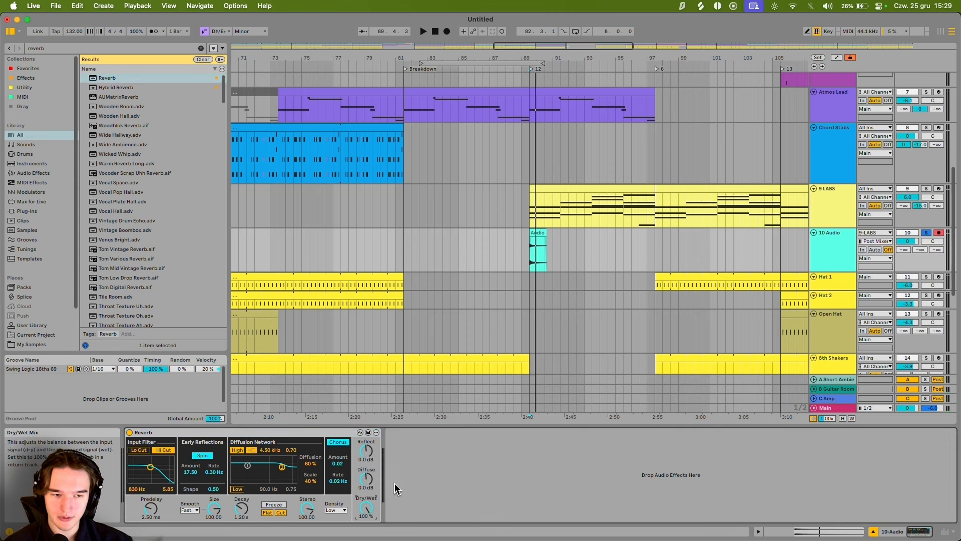
key("space")
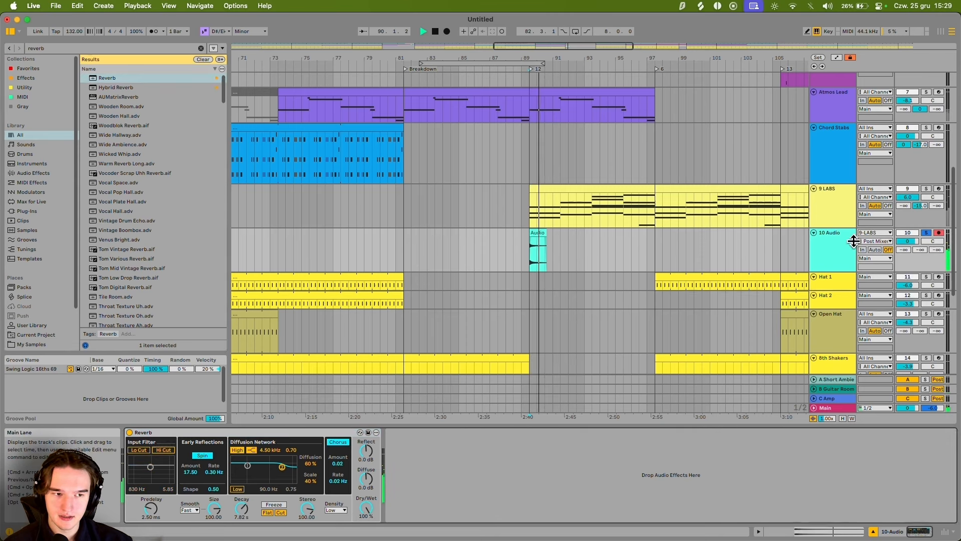
key("space")
Step: Bounce the reverb track in place and reverse the tail clip that leads into locator 12, playing it back
right_click(833, 247)
left_click(861, 315)
key("shift+Tab")
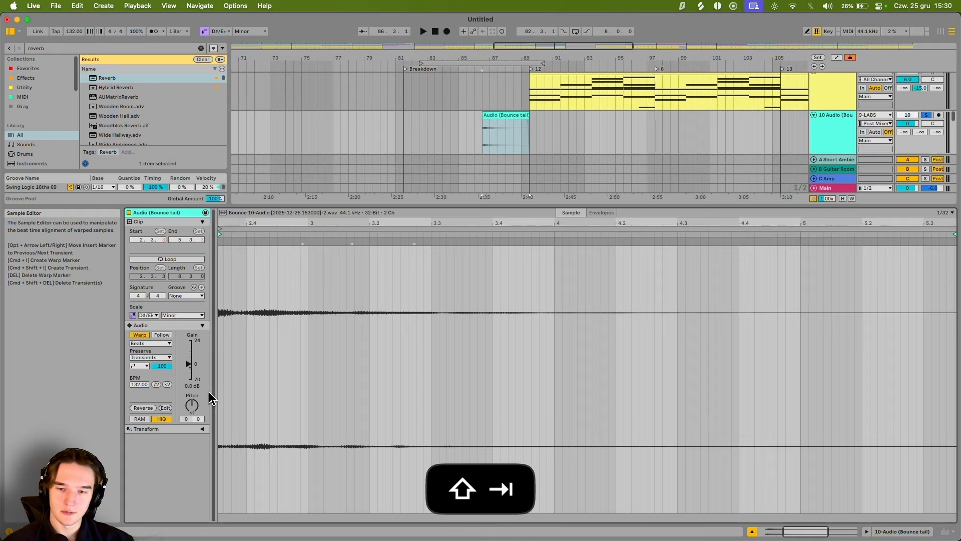
left_click(143, 407)
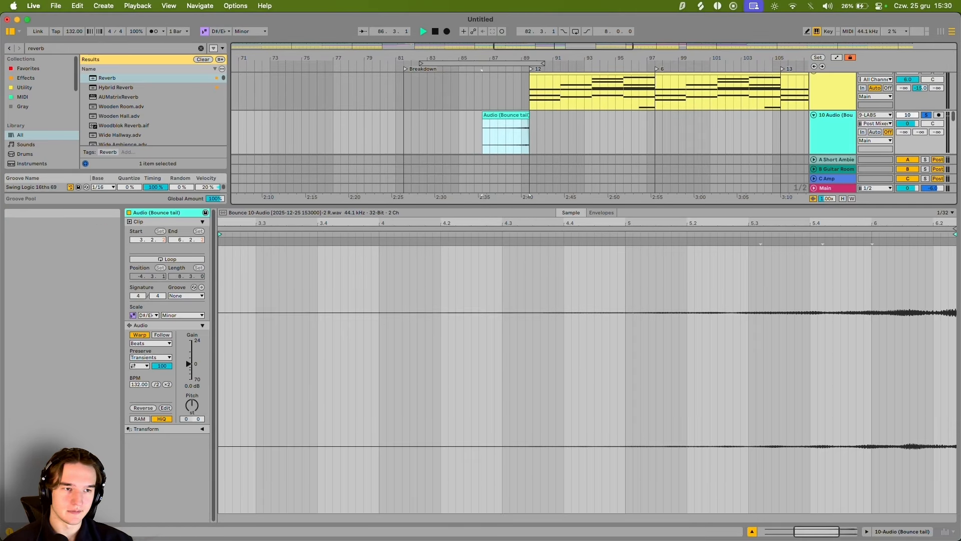
key("space")
key("shift+Tab")
scroll(506, 150, "up", 3)
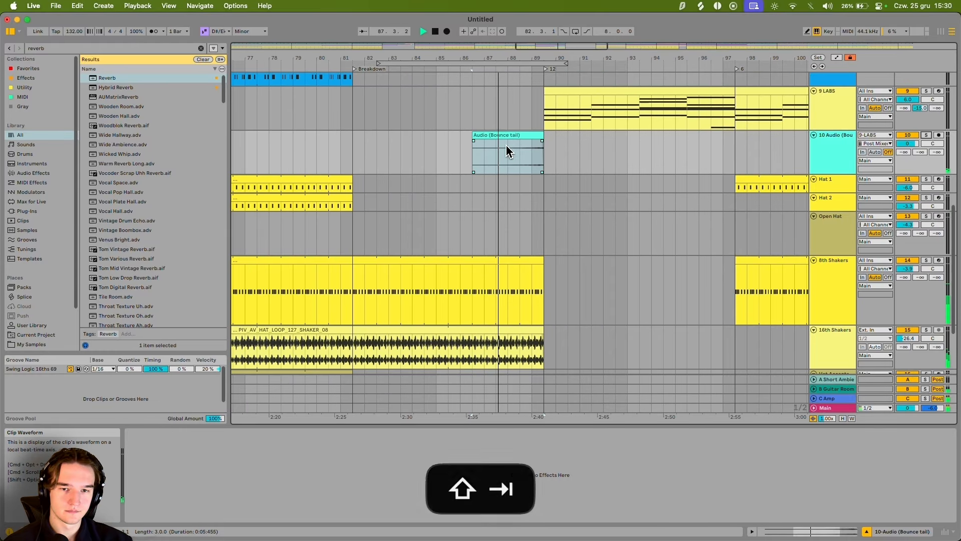
Step: Raise the gain of the reversed reverb tail clip
double_click(517, 193)
left_click_drag(189, 363, 191, 353)
key("shift+Tab")
scroll(450, 170, "left", 3)
scroll(451, 171, "up", 2)
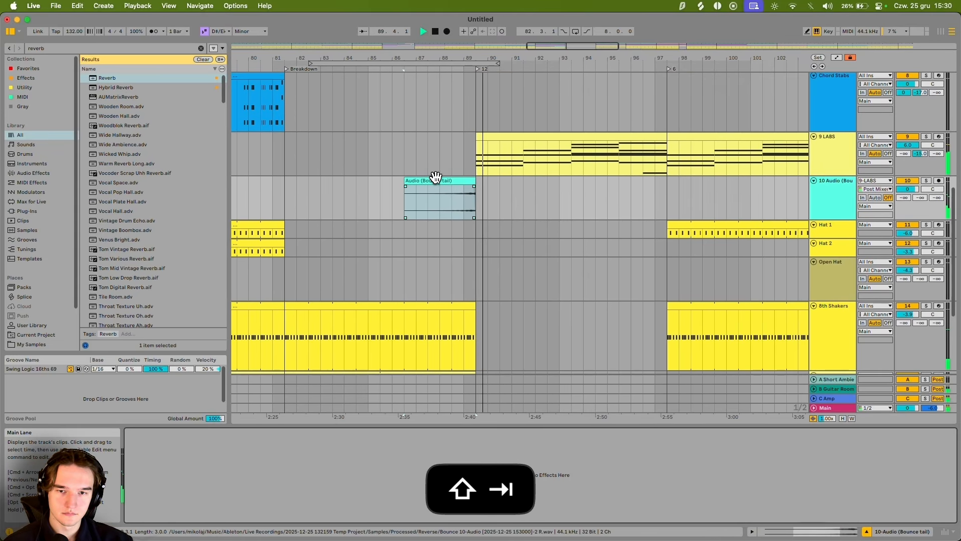
Step: Add a fade-in to the reversed tail clip, shorten it to about 1.5 bars before locator 12 and play it
mouse_move(404, 182)
left_mouse_down()
mouse_move(524, 194)
mouse_move(531, 214)
left_mouse_up()
left_click(440, 194)
key("space")
key("space")
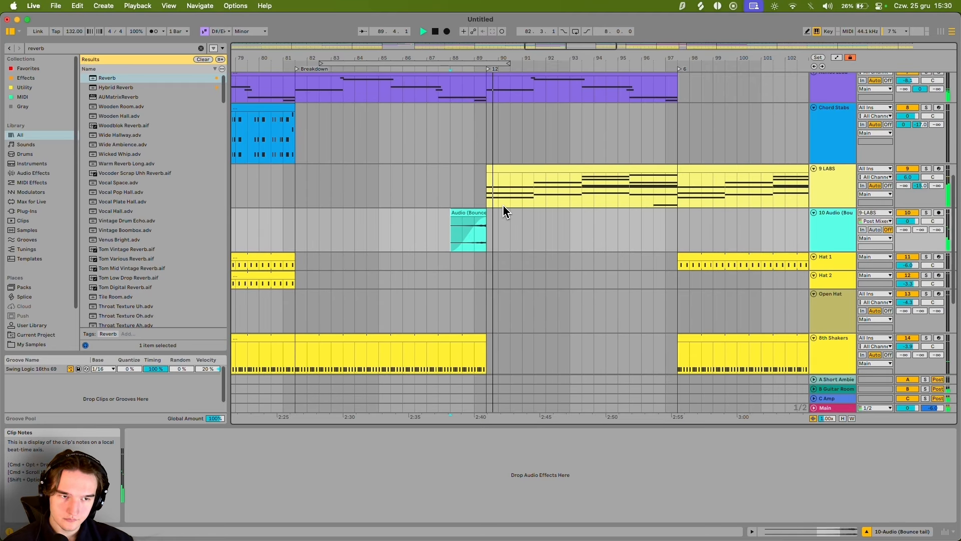
Step: Extend the start of the reversed tail clip back to 86.1.1 and play it into the LABS part
scroll(521, 203, "down", 5)
left_click_drag(537, 197, 532, 232)
left_click(532, 233)
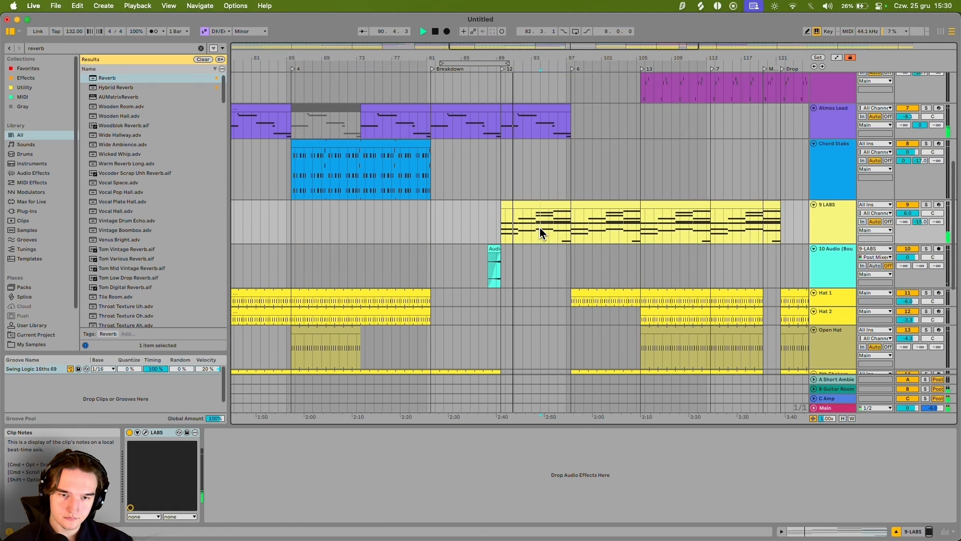
scroll(500, 233, "up", 5)
left_click_drag(467, 254, 432, 255)
key("space")
key("space")
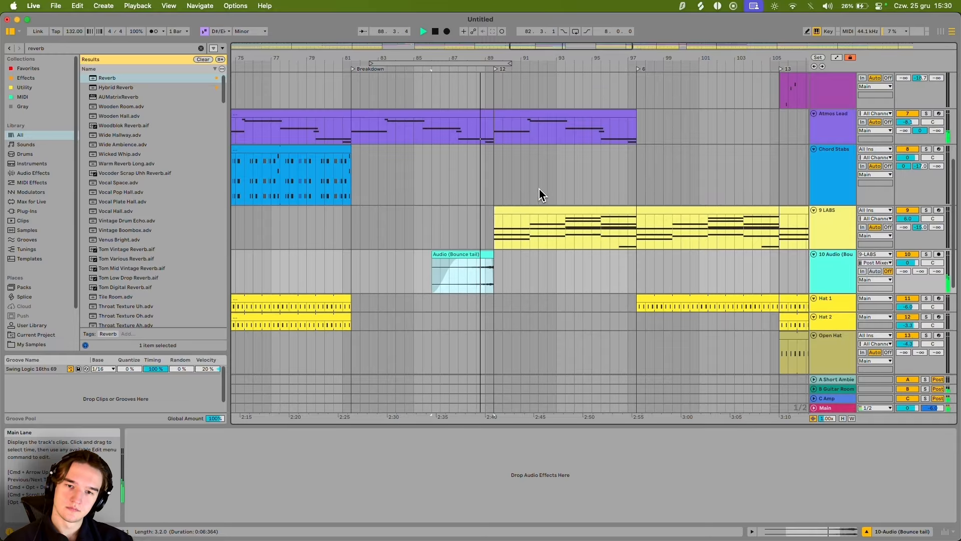
Step: Delete the last bar of the 8th Shakers and 16th Shakers clips before locator 12, from 88.3.1
scroll(521, 192, "up", 8)
scroll(491, 200, "down", 15)
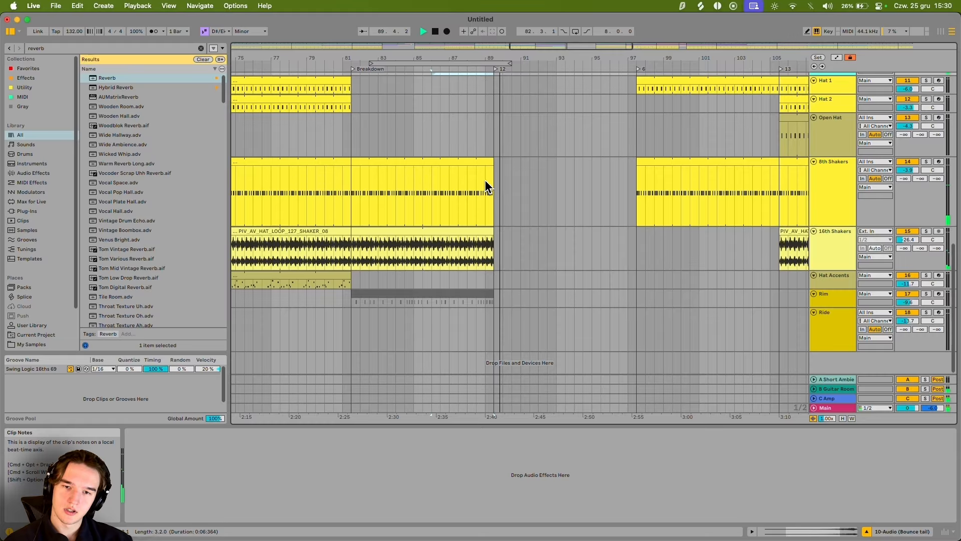
key("space")
scroll(470, 200, "up", 5)
scroll(479, 263, "down", 2)
left_click_drag(479, 263, 506, 319)
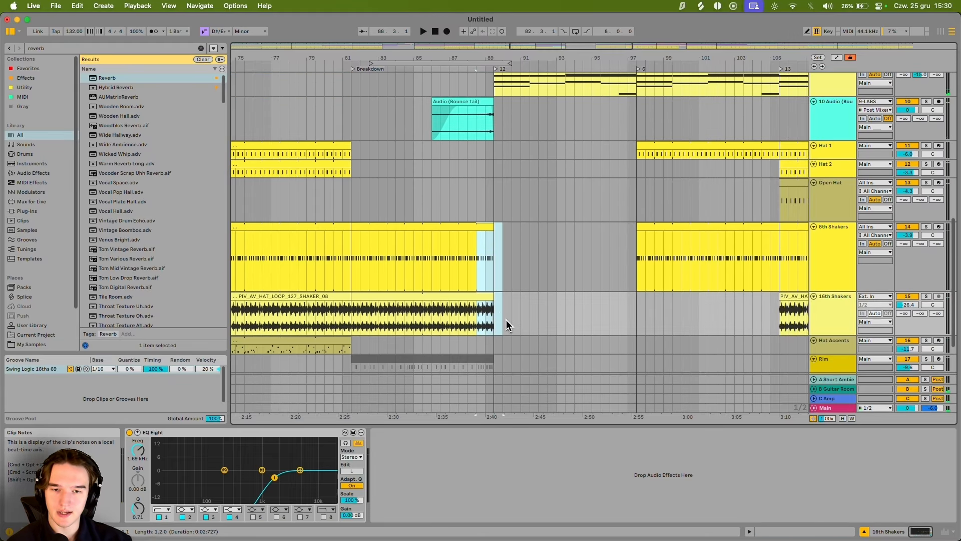
key("BackSpace")
Step: Play the transition from 86.1.1 and remove the Atmos Lead's last bar before locator 12
left_click(458, 89)
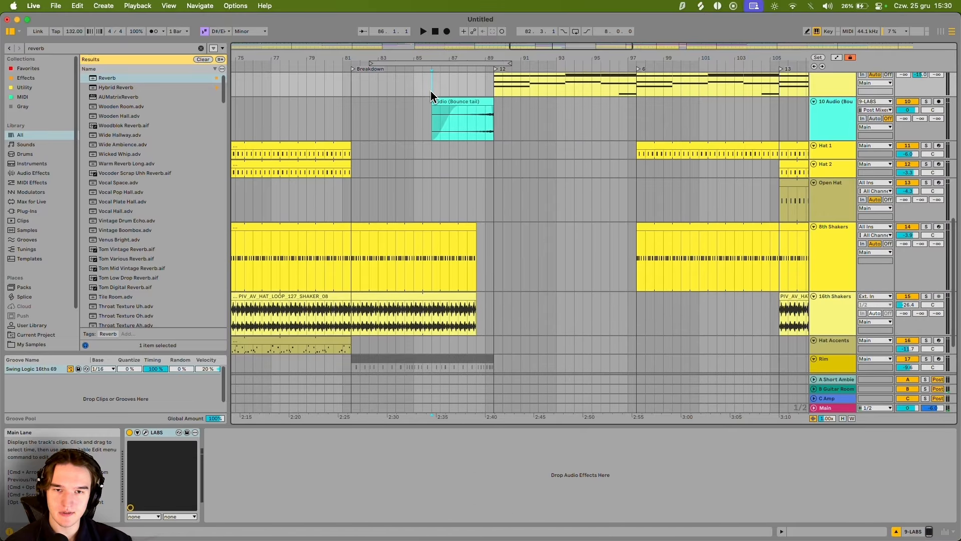
left_click(430, 91)
key("space")
scroll(480, 251, "up", 3)
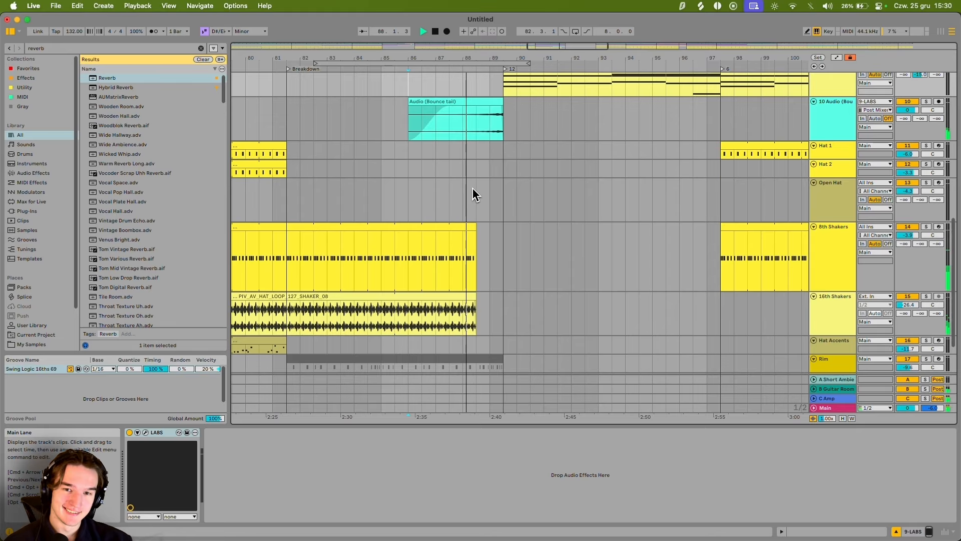
scroll(479, 189, "up", 7)
left_click(531, 200)
key("space")
key("space")
scroll(549, 223, "down", 3)
left_click(517, 215)
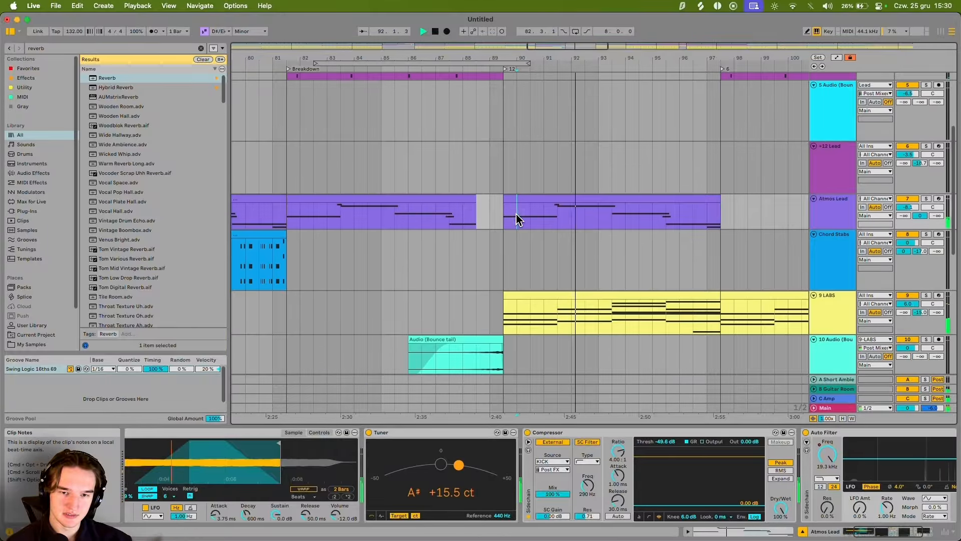
Step: Copy the end section of the reversed tail clip and paste it on the same track at 96.3.1, before locator 6
left_click(436, 220)
scroll(441, 222, "up", 3)
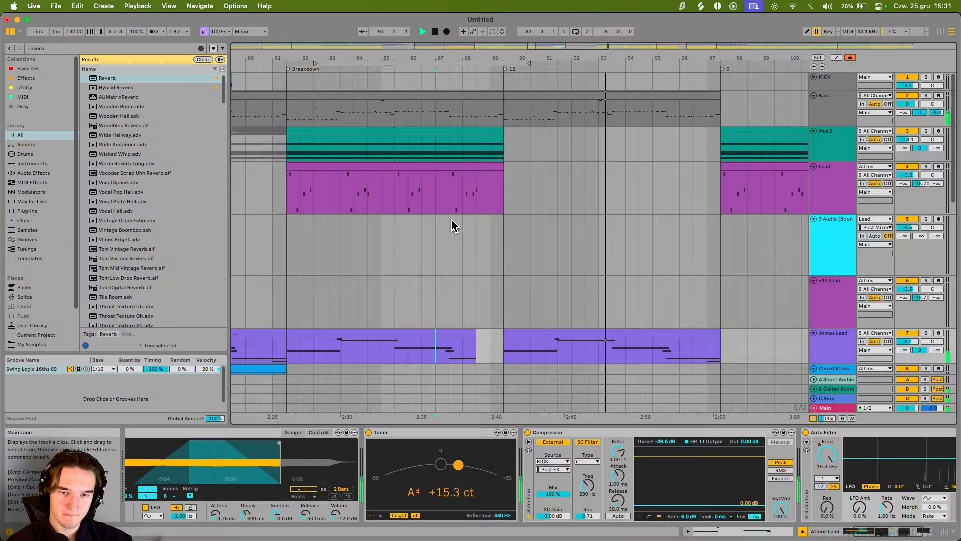
scroll(487, 199, "down", 5)
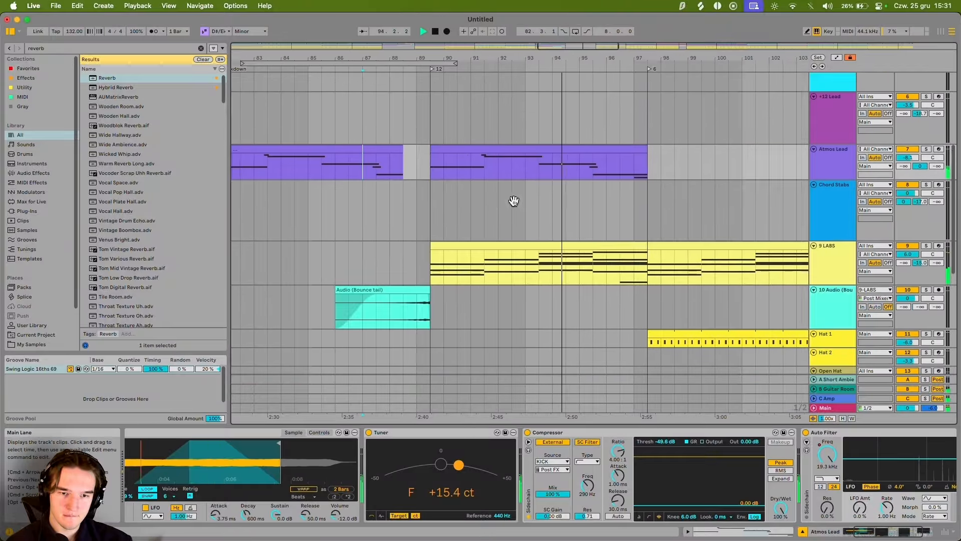
left_click(596, 218)
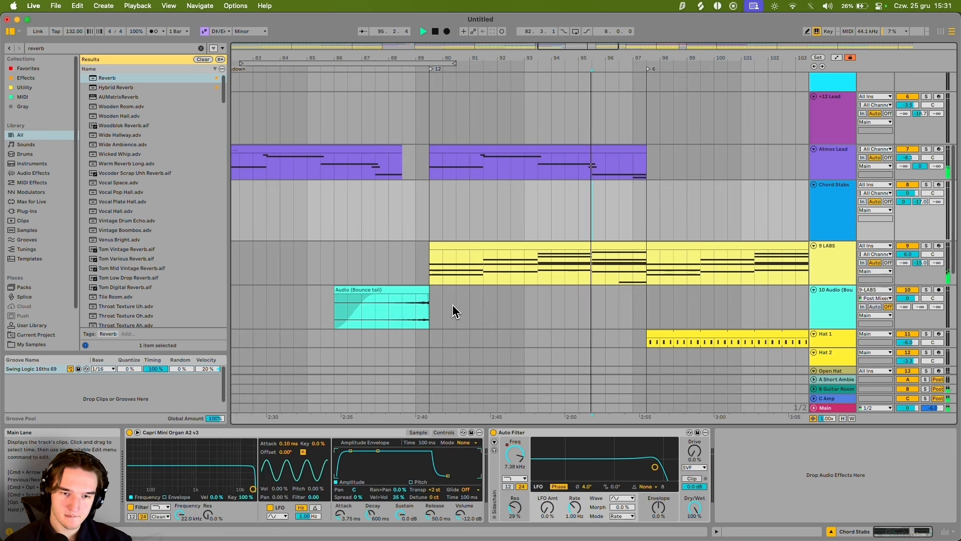
left_click(622, 274)
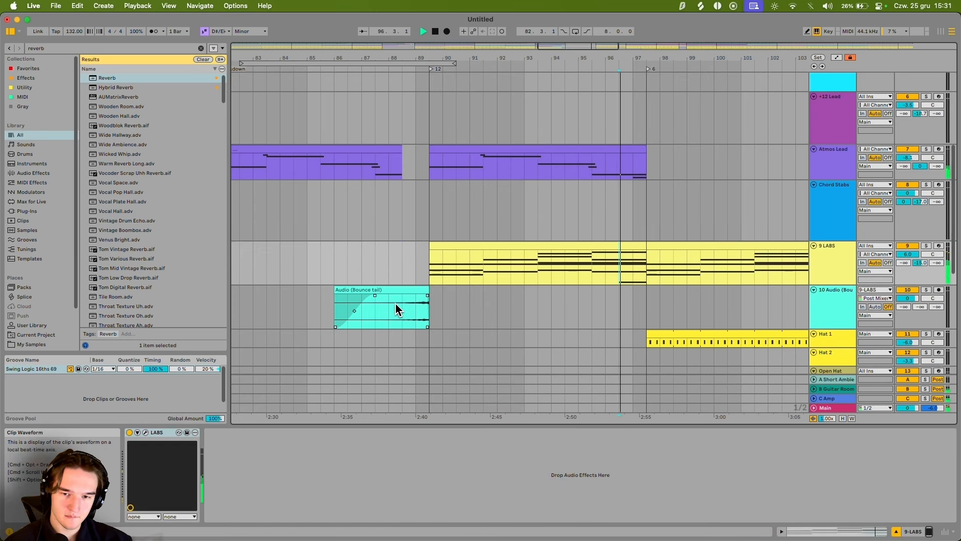
left_click_drag(396, 307, 414, 315)
key("super+c")
left_click(620, 300)
key("super+v")
Step: Have the Bass part enter at locator 13, clearing the Bass track between locators 6 and 13
scroll(623, 293, "up", 10)
left_click(837, 57)
left_click_drag(479, 110, 534, 111)
key("Delete")
left_click(837, 58)
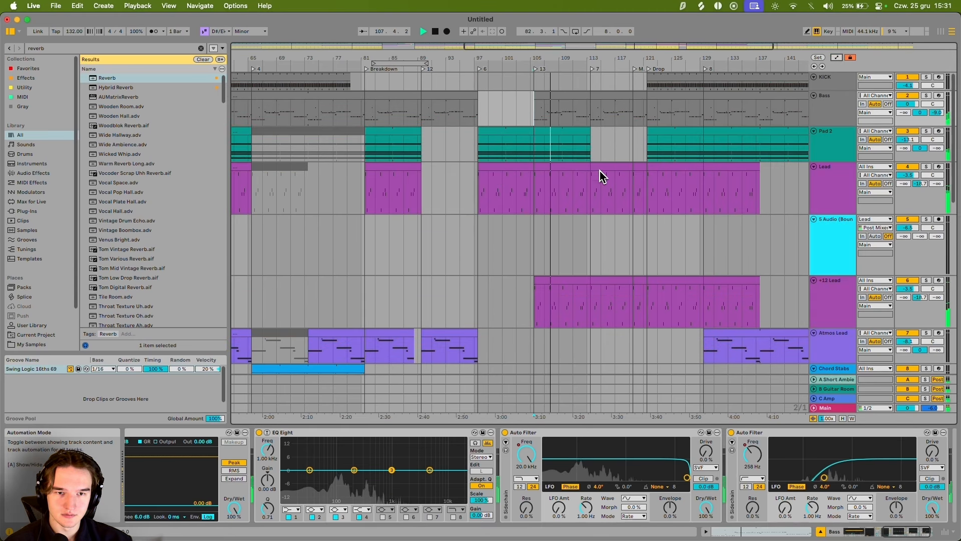
Step: Cut six bars of time from the whole arrangement, starting at locator 7 (113.3.1)
scroll(586, 232, "down", 10)
left_click(563, 283)
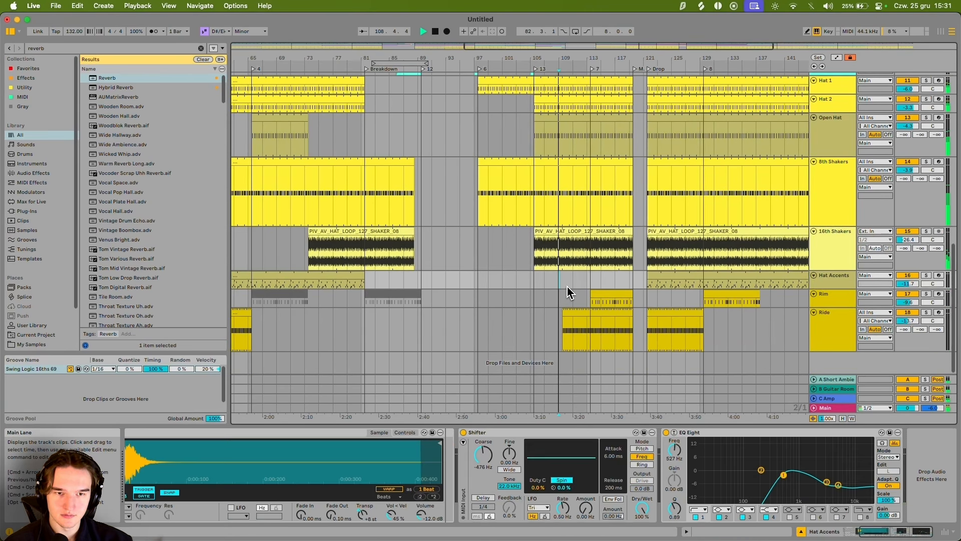
scroll(607, 85, "up", 10)
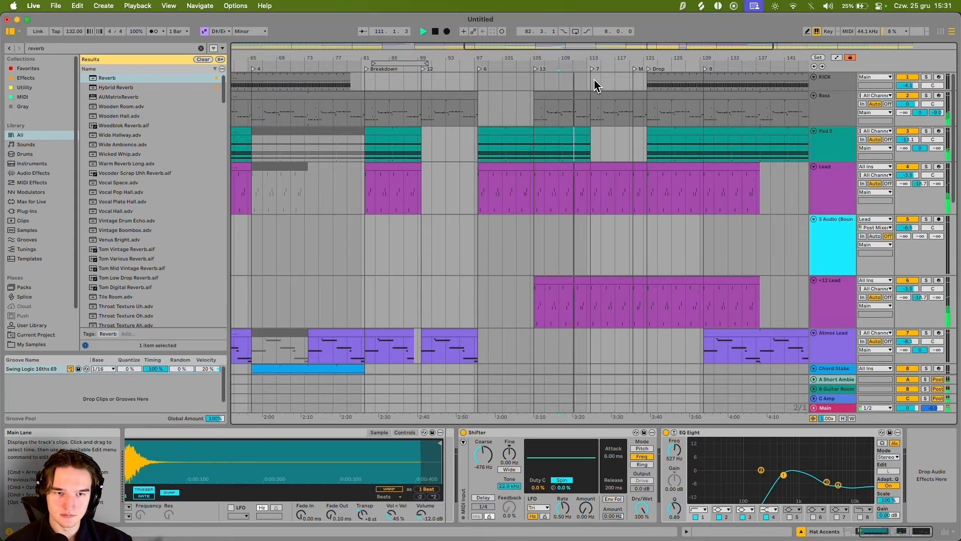
left_click(594, 82)
scroll(585, 124, "up", 5)
left_click_drag(610, 167, 585, 165)
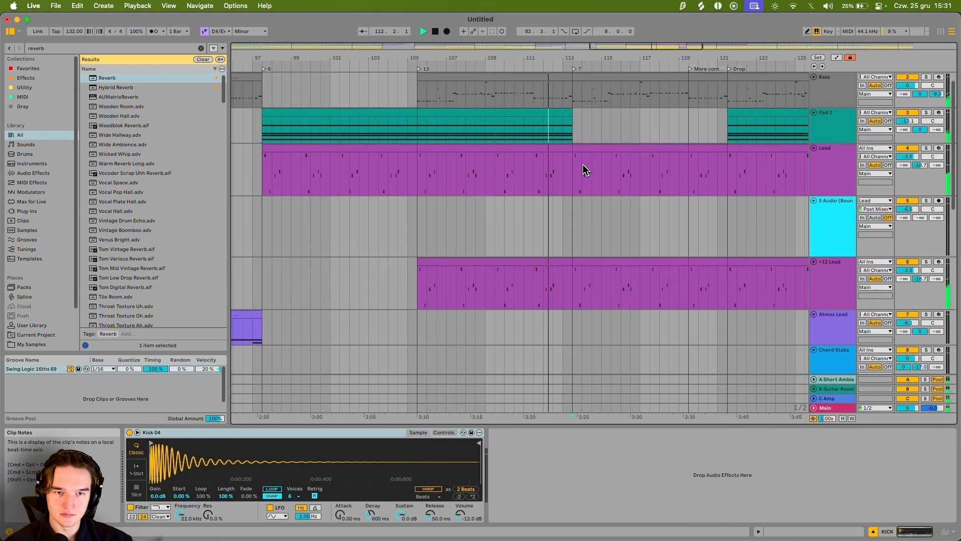
scroll(582, 164, "down", 15)
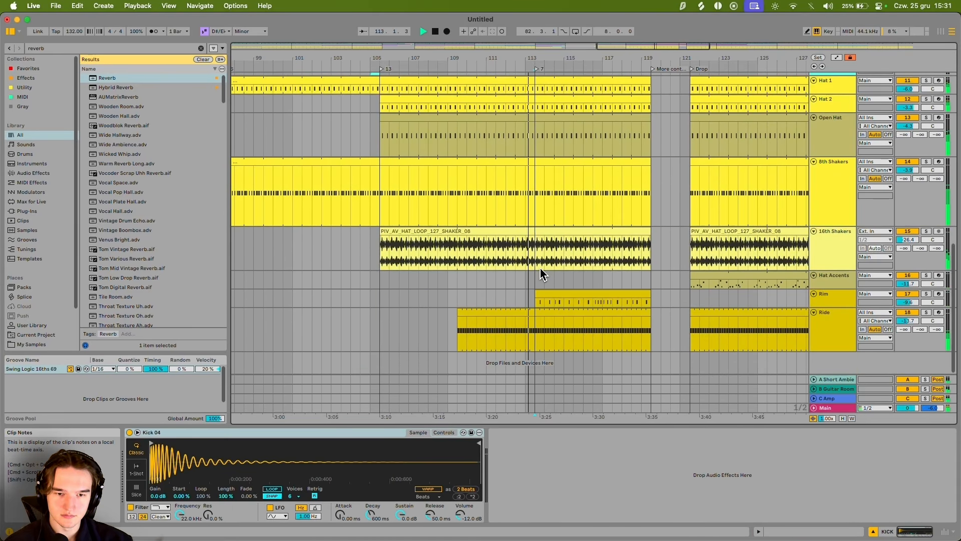
scroll(542, 275, "up", 15)
left_click_drag(650, 82, 535, 83)
key("space")
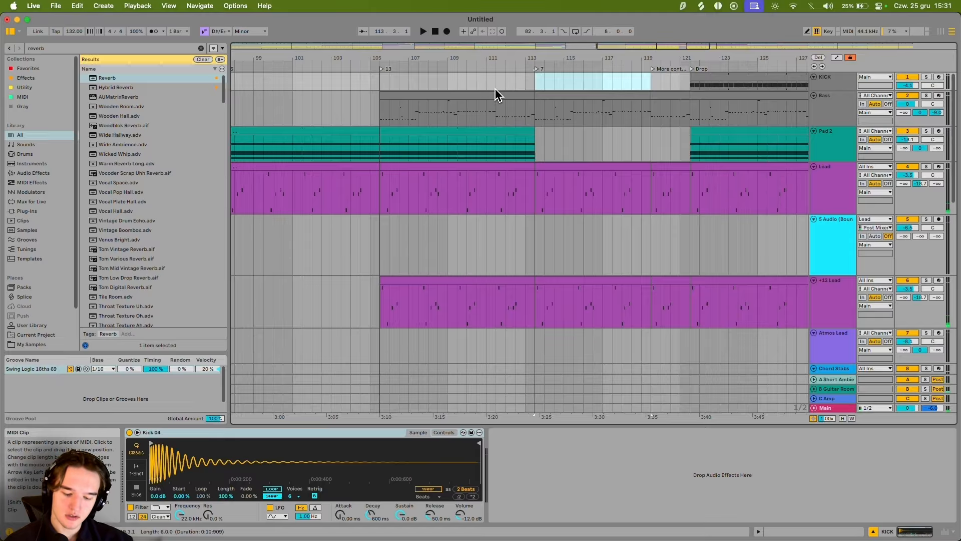
key("super+shift+x")
Step: Check the kickless span from the Breakdown to the Drop on the KICK track and play the shortened lead-in to the Drop
scroll(533, 121, "down", 3)
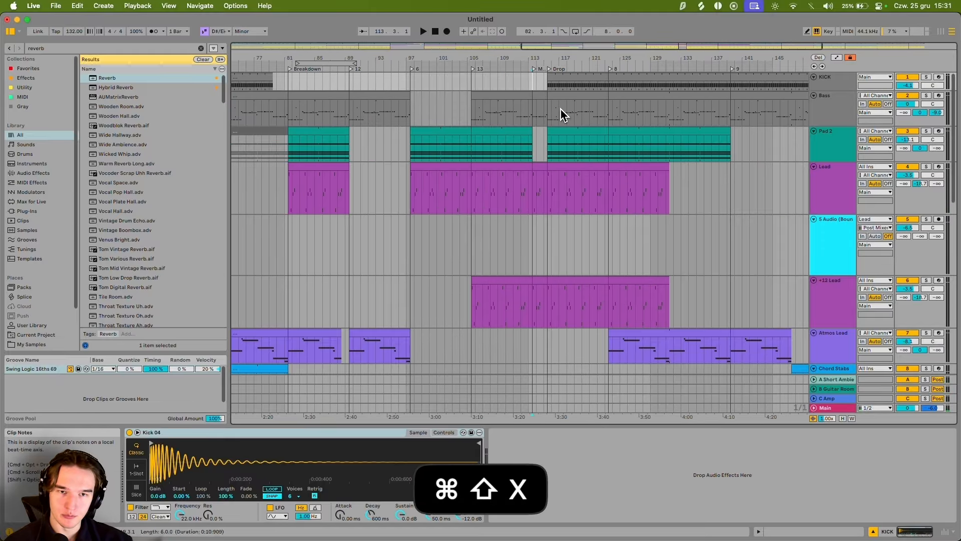
scroll(539, 125, "down", 1)
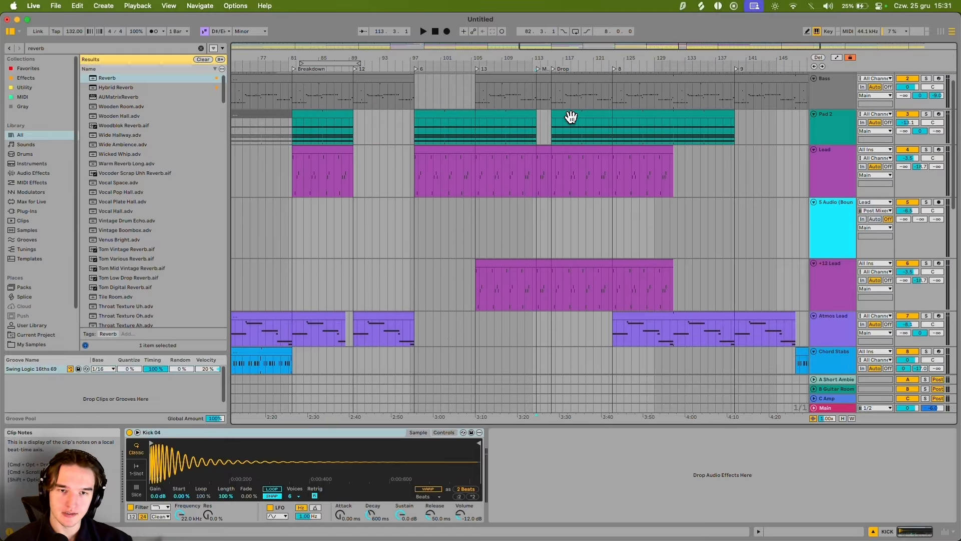
scroll(509, 101, "up", 1)
scroll(509, 100, "left", 1)
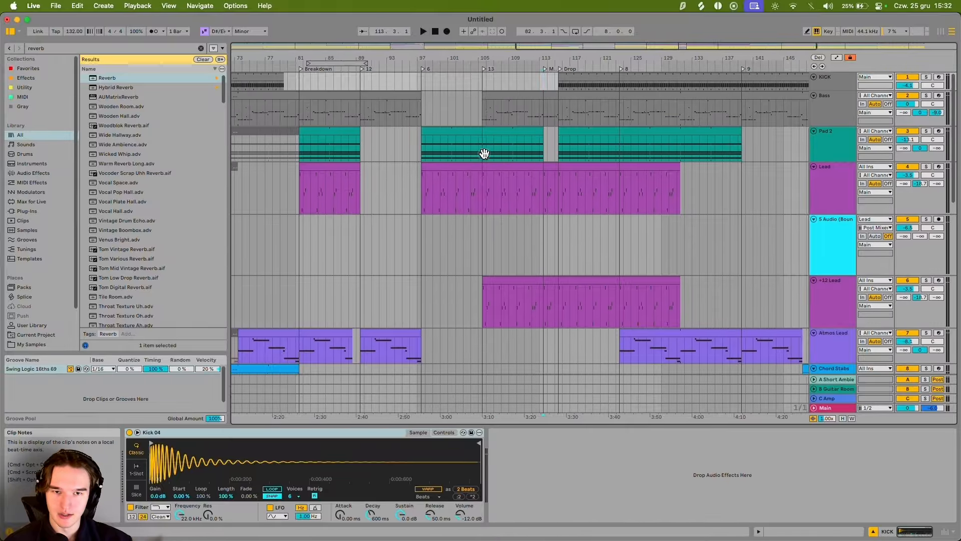
left_click_drag(310, 86, 566, 86)
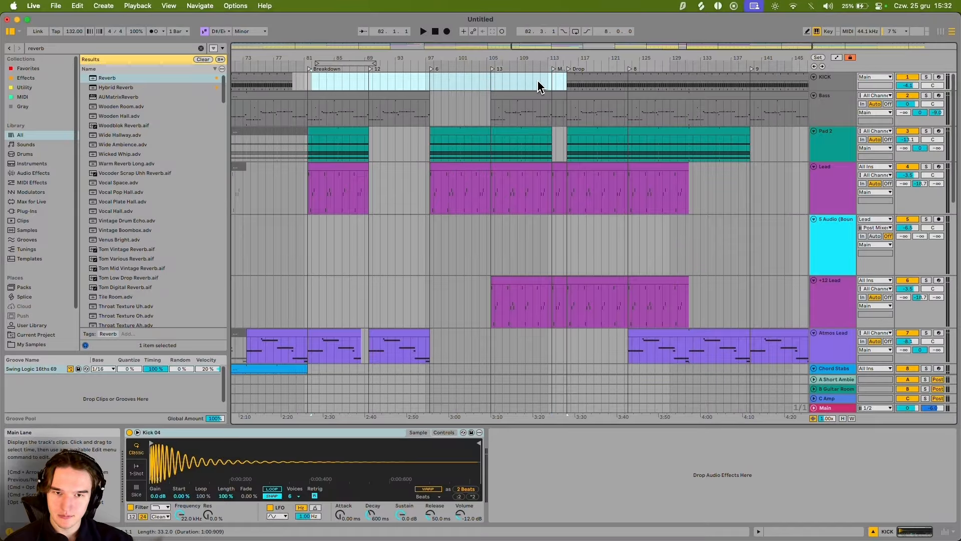
left_click(308, 83, "shift")
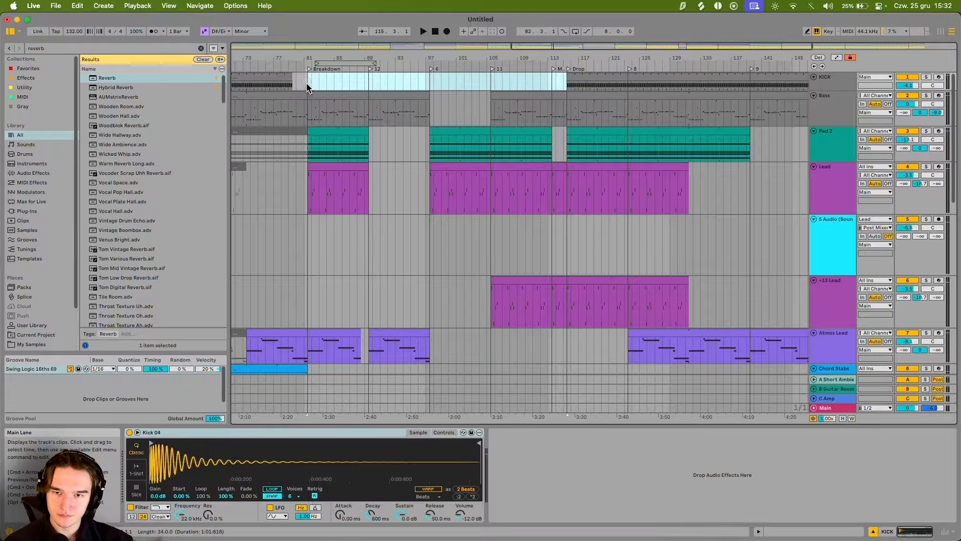
left_click(537, 86)
key("space")
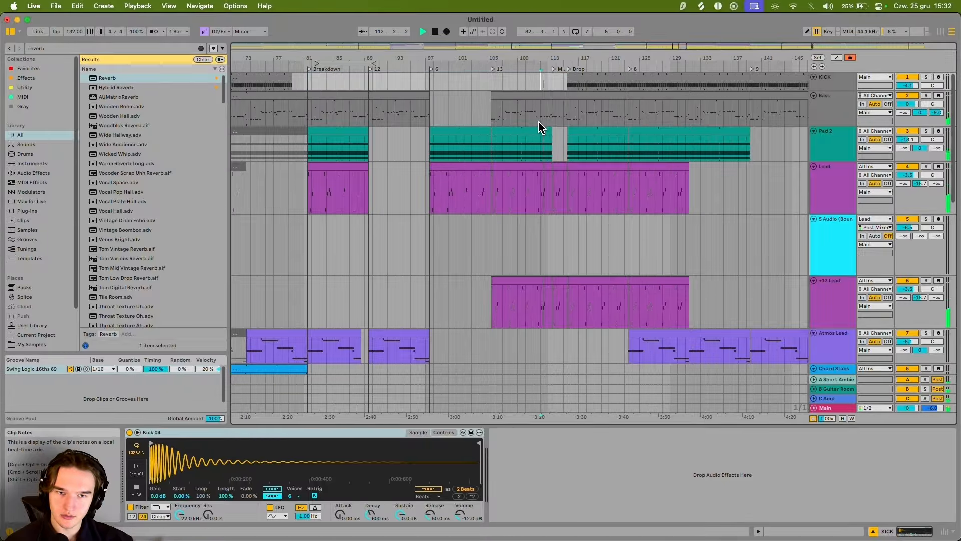
scroll(544, 145, "up", 3)
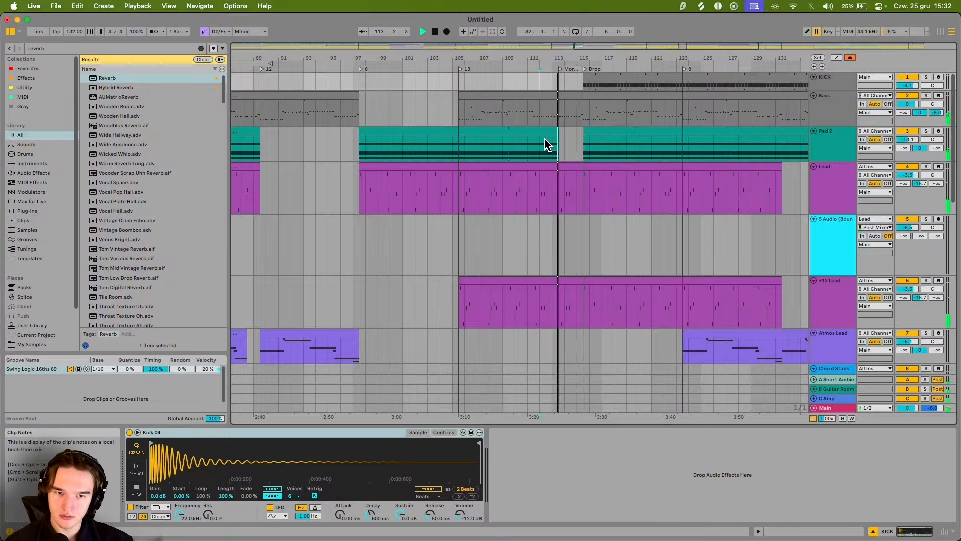